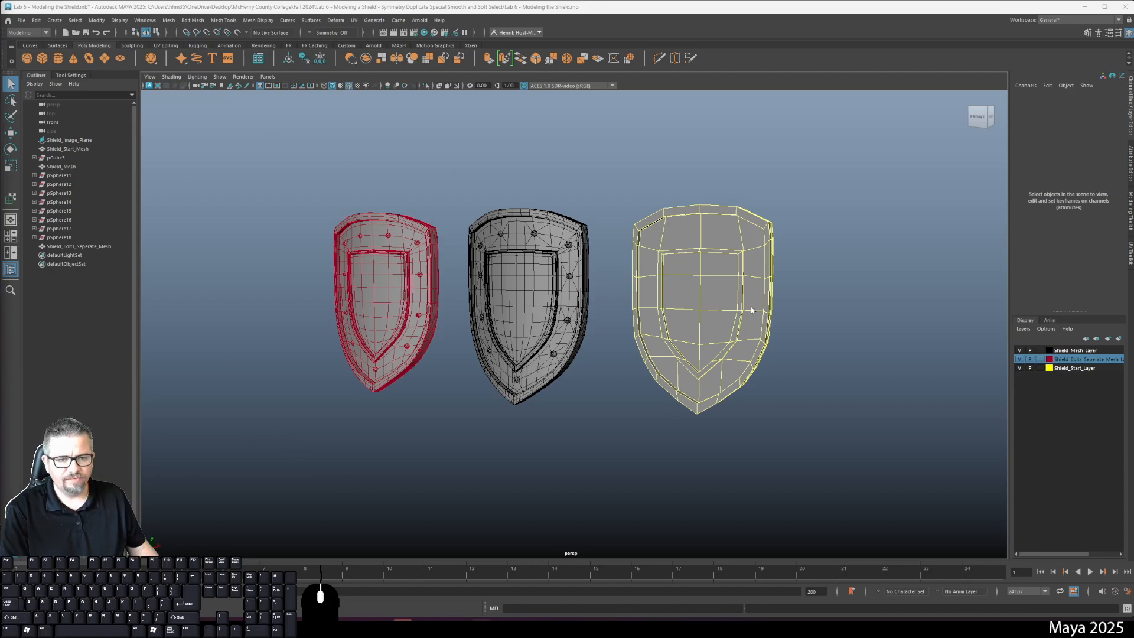
# - Freeze the transformations of the yellow starting shield mesh
pyautogui.click(504, 292)
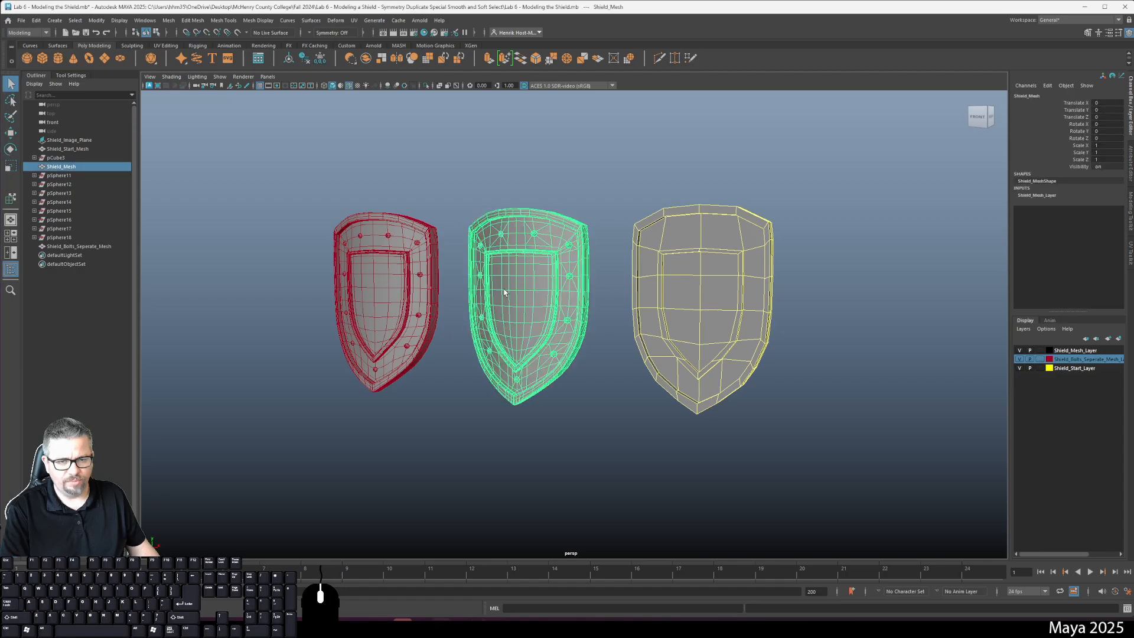
pyautogui.click(571, 183)
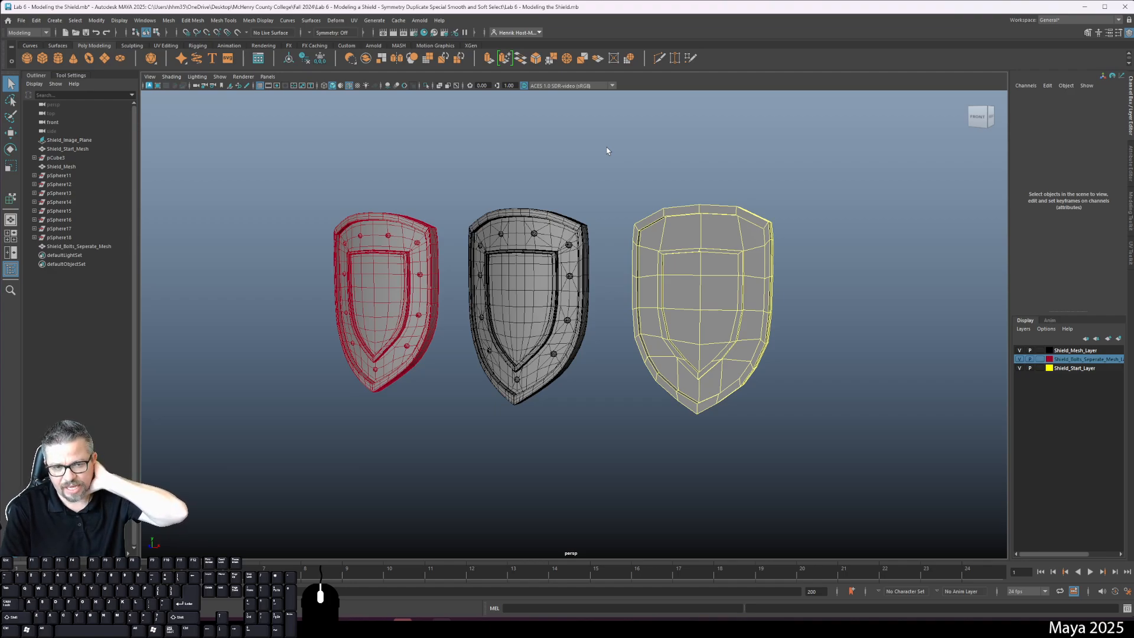
pyautogui.click(678, 295)
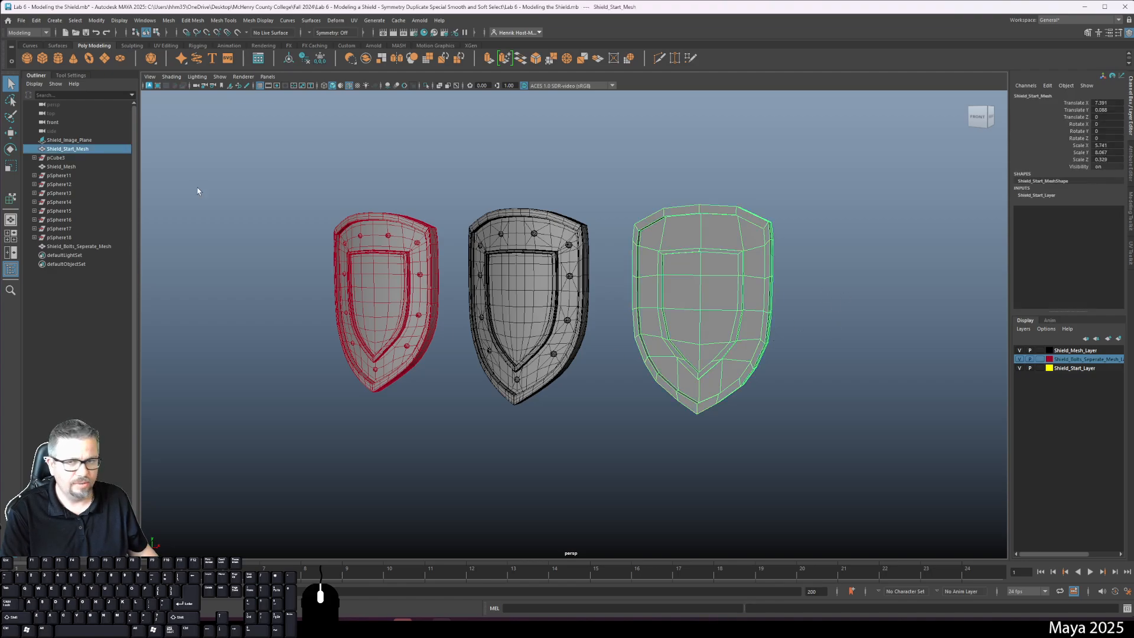
pyautogui.click(97, 20)
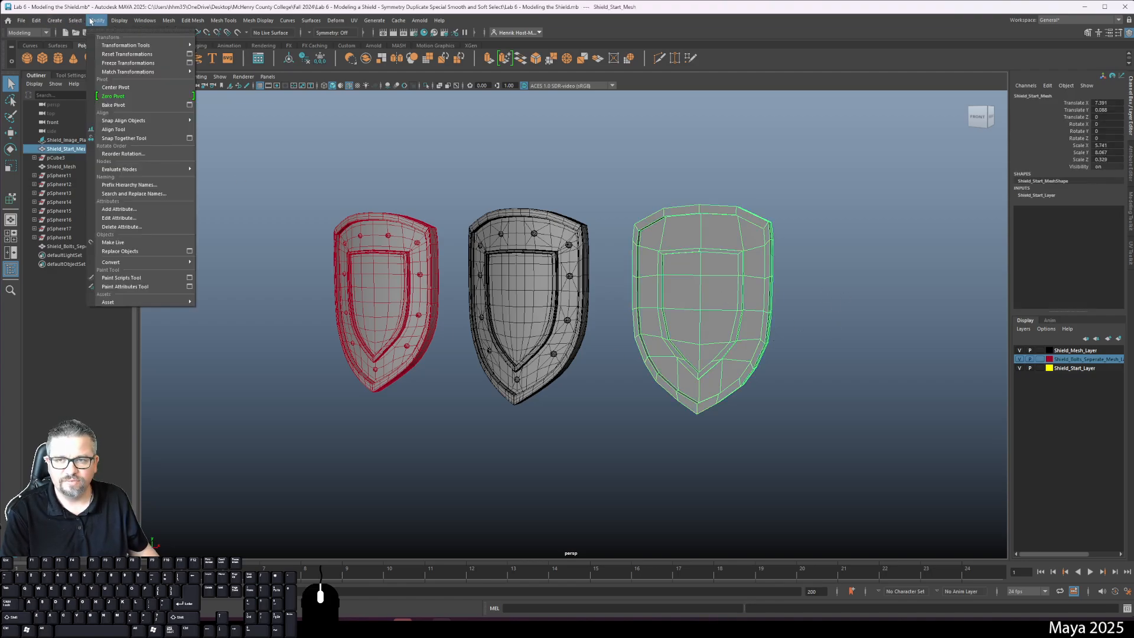
pyautogui.click(114, 63)
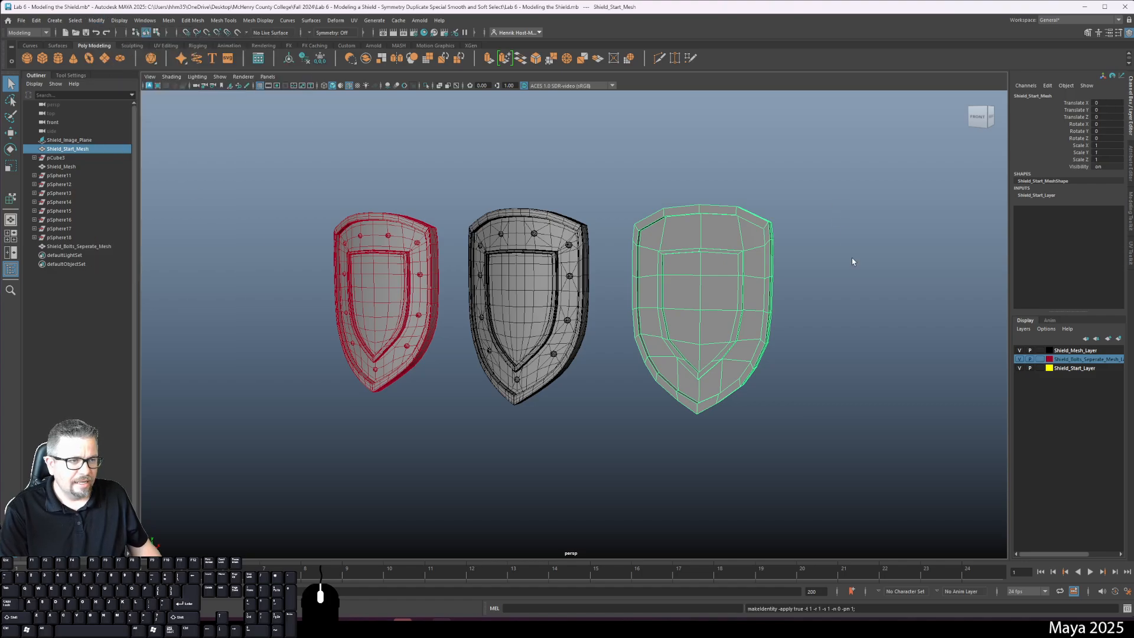
# - Check the transform values of the red, black and yellow shield meshes one after another
pyautogui.click(418, 300)
pyautogui.click(550, 302)
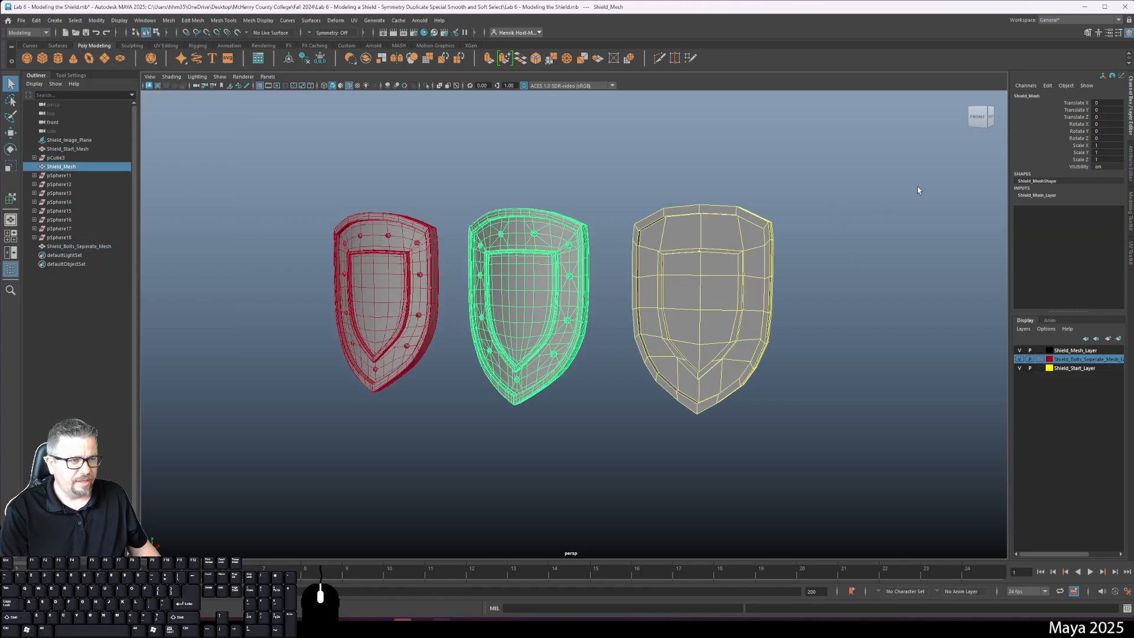
pyautogui.click(811, 247)
pyautogui.click(740, 339)
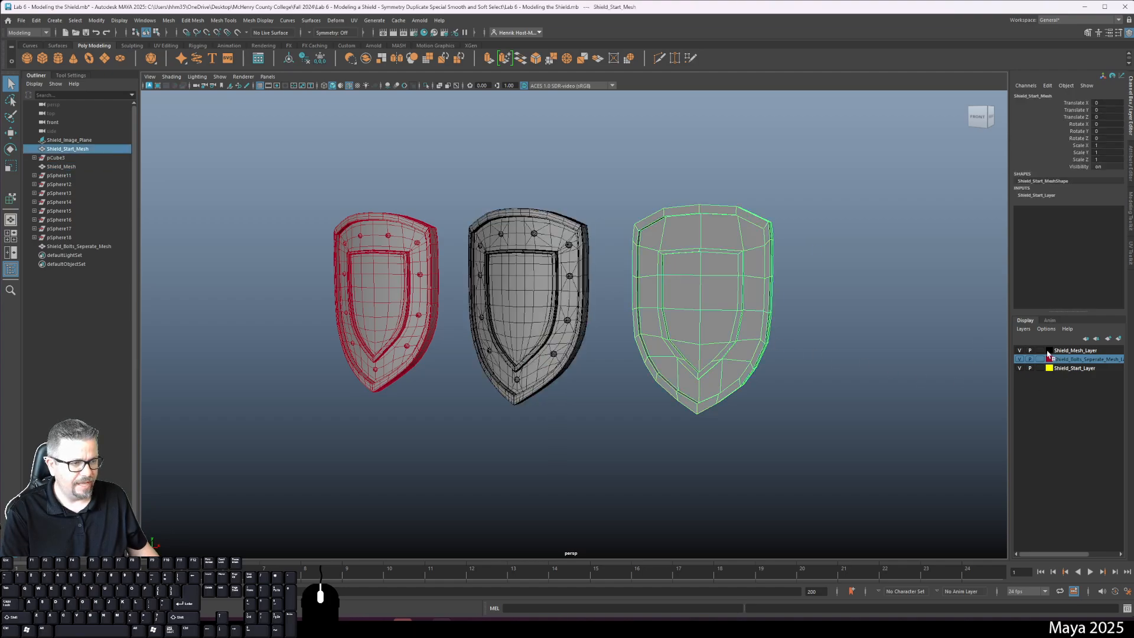
pyautogui.click(581, 420)
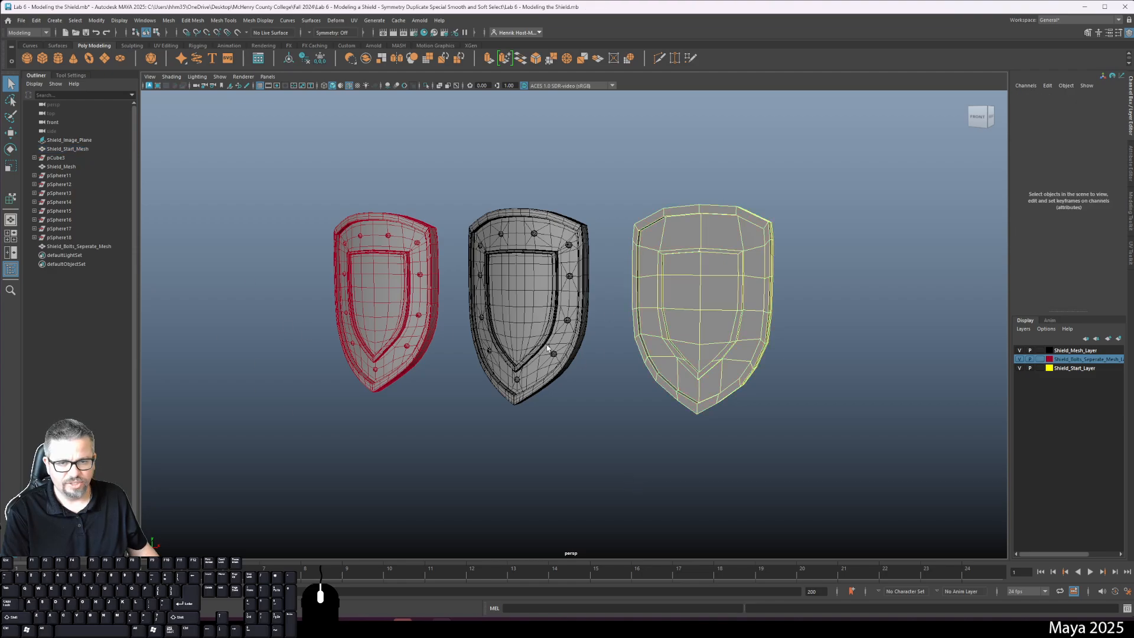
pyautogui.click(495, 303)
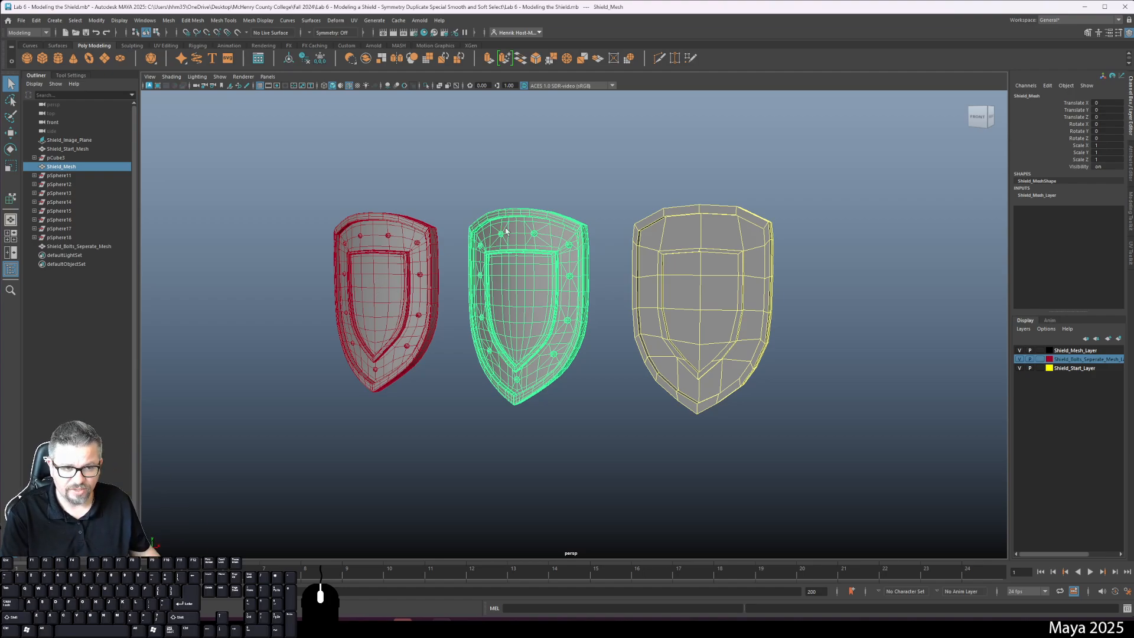
# - Compare the three shield versions, examining the starting mesh, the mesh with merged bolts and the one with separate bolts
pyautogui.click(739, 290)
pyautogui.moveTo(673, 258)
pyautogui.keyDown('alt'); pyautogui.mouseDown()
pyautogui.moveTo(649, 259)
pyautogui.moveTo(673, 262)
pyautogui.mouseUp(); pyautogui.keyUp('alt')
pyautogui.keyDown('alt'); pyautogui.moveTo(643, 311); pyautogui.dragTo(650, 271); pyautogui.keyUp('alt')
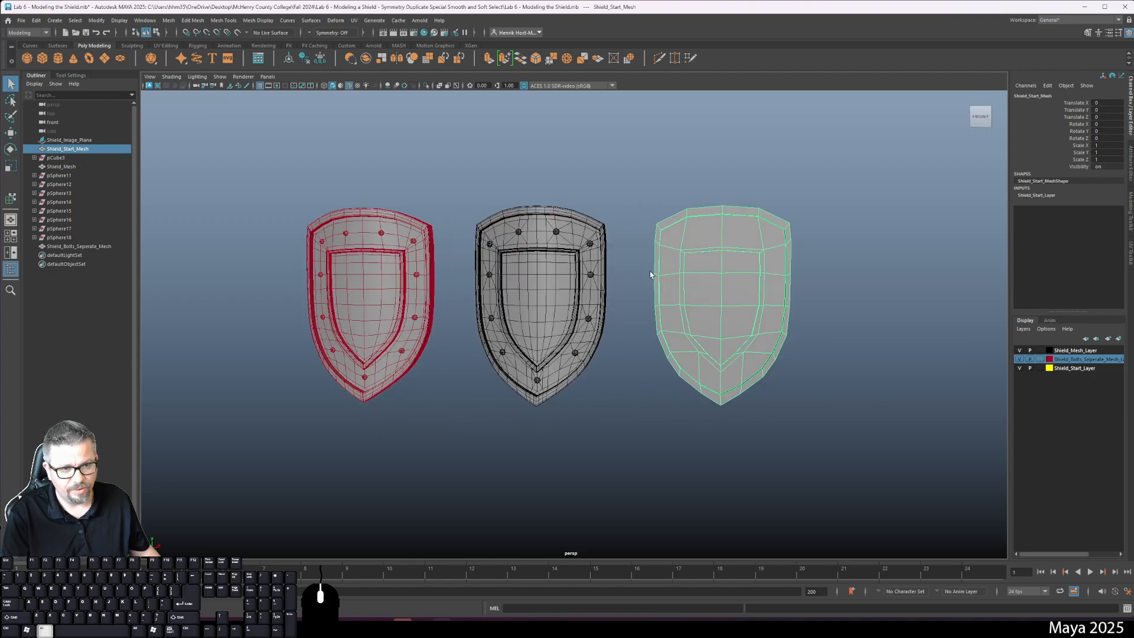
pyautogui.keyDown('alt'); pyautogui.moveTo(650, 271); pyautogui.dragTo(654, 295, button='middle'); pyautogui.keyUp('alt')
pyautogui.keyDown('alt'); pyautogui.moveTo(633, 294); pyautogui.dragTo(618, 296); pyautogui.keyUp('alt')
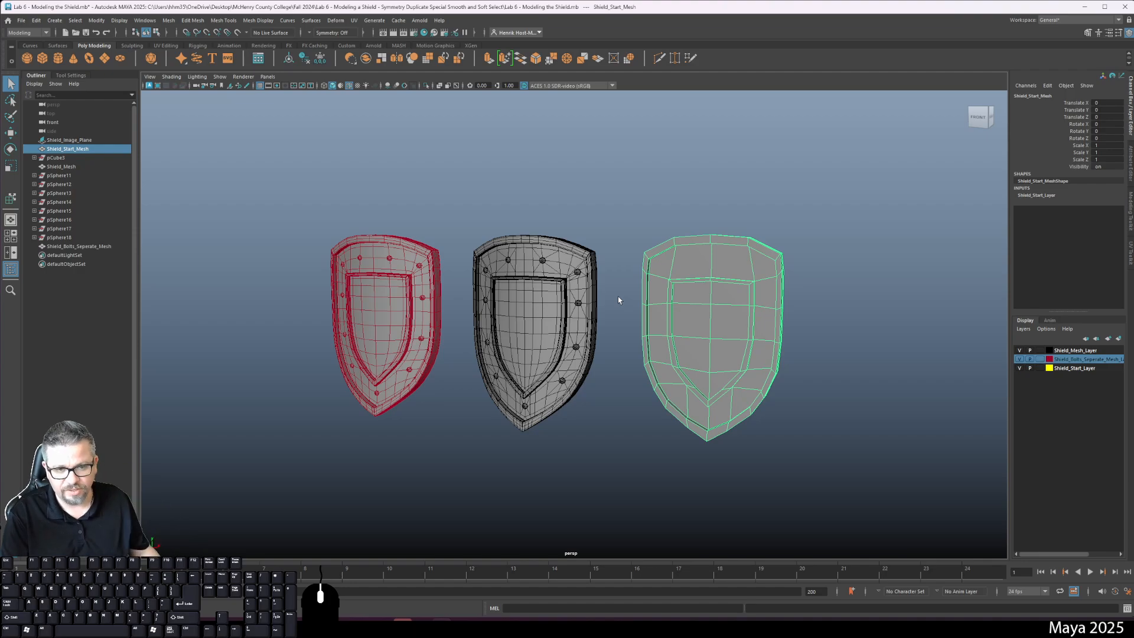
pyautogui.click(564, 288)
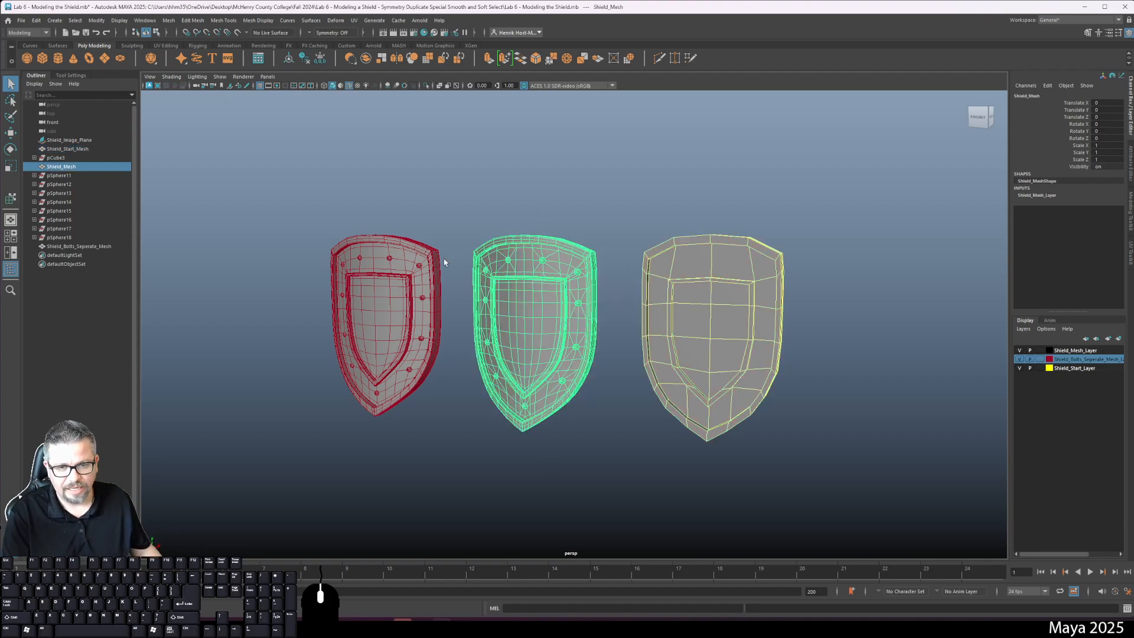
pyautogui.click(414, 280)
pyautogui.click(707, 319)
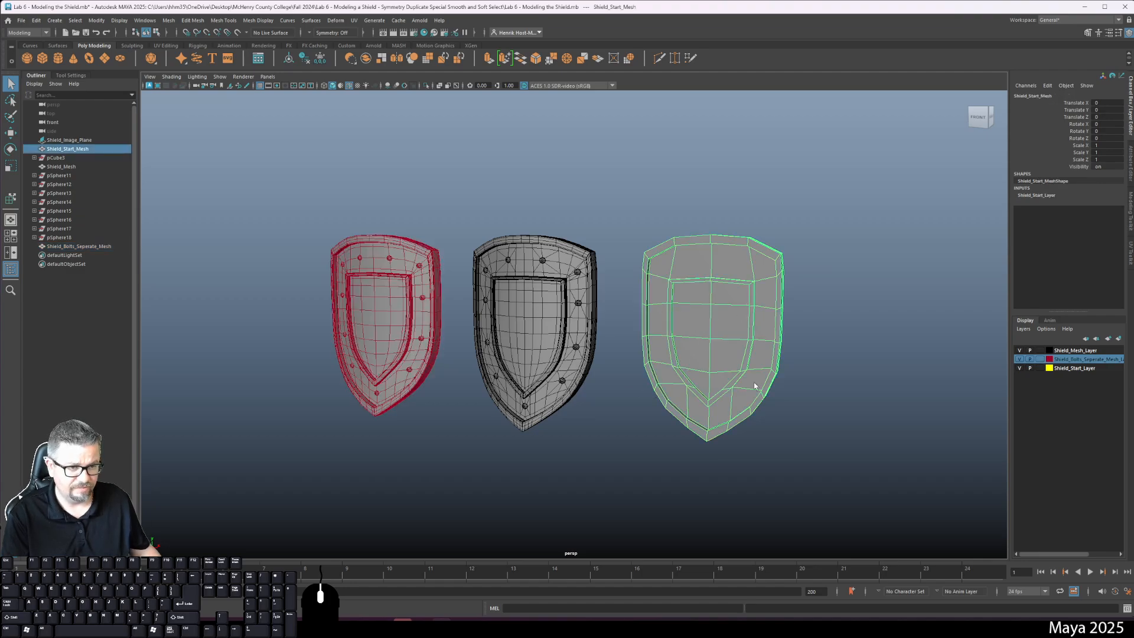
pyautogui.click(866, 390)
pyautogui.keyDown('alt'); pyautogui.moveTo(866, 390); pyautogui.dragTo(805, 354); pyautogui.keyUp('alt')
pyautogui.click(744, 374)
pyautogui.click(601, 318)
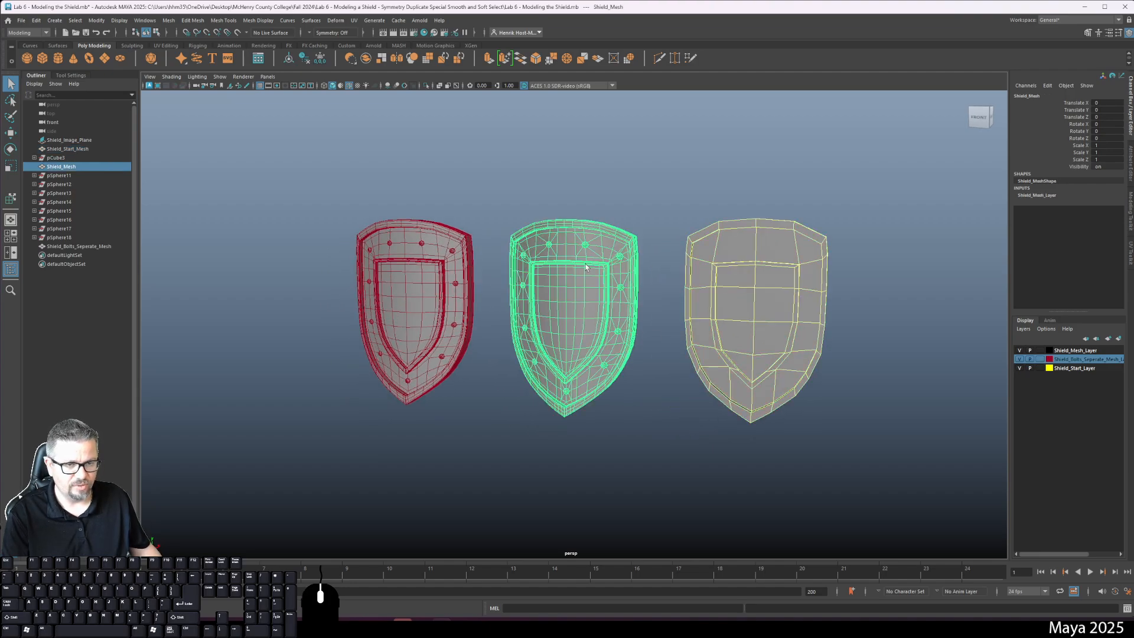
pyautogui.click(452, 300)
pyautogui.click(519, 302)
pyautogui.click(442, 308)
pyautogui.click(486, 220)
pyautogui.click(446, 314)
pyautogui.click(548, 281)
pyautogui.click(490, 277)
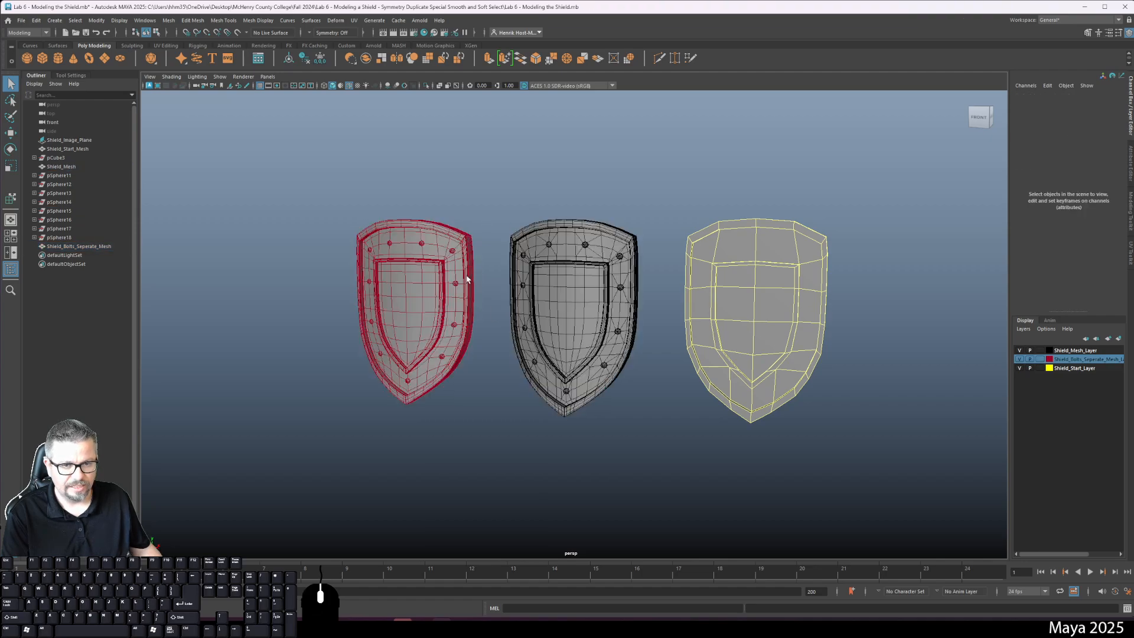
pyautogui.click(459, 302)
pyautogui.click(558, 275)
pyautogui.click(409, 296)
pyautogui.click(474, 194)
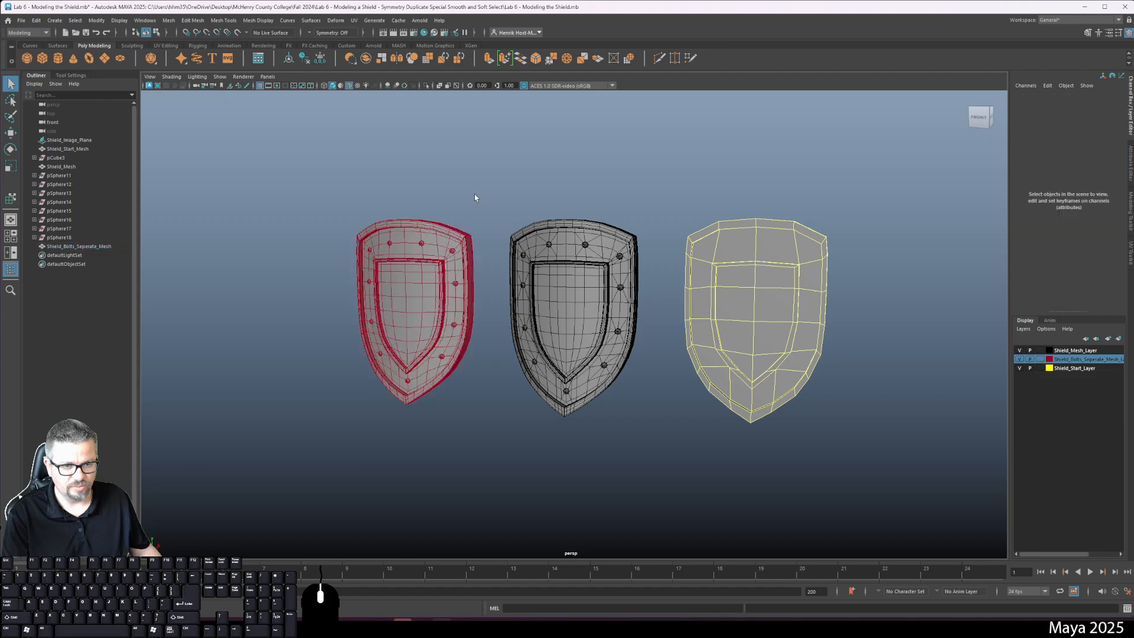
pyautogui.keyDown('alt'); pyautogui.moveTo(487, 290); pyautogui.dragTo(494, 340); pyautogui.keyUp('alt')
pyautogui.keyDown('alt'); pyautogui.moveTo(494, 340); pyautogui.dragTo(499, 357, button='middle'); pyautogui.keyUp('alt')
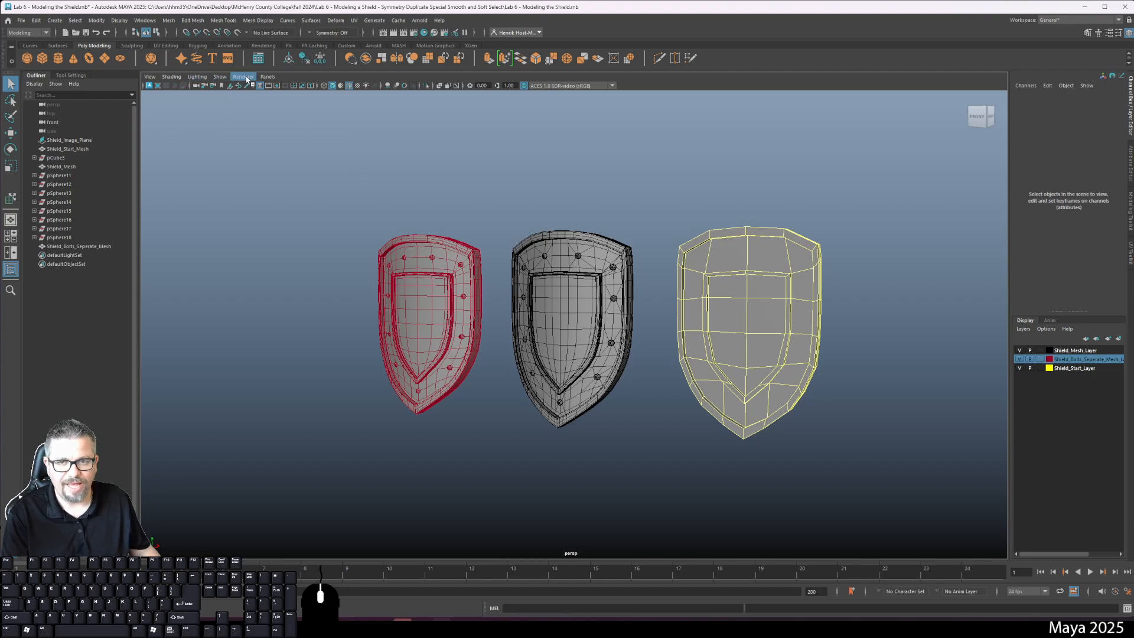
# - Switch to the saved Persp/UV Editor layout and show the UVs of the middle black shield
pyautogui.click(268, 76)
pyautogui.moveTo(295, 151)
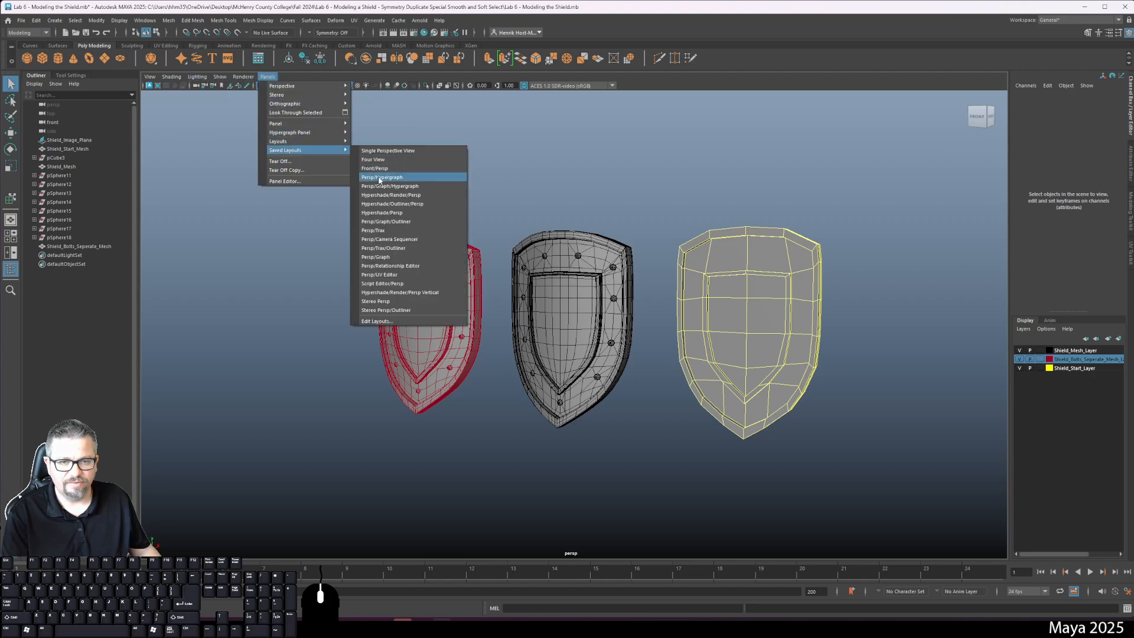
pyautogui.click(404, 275)
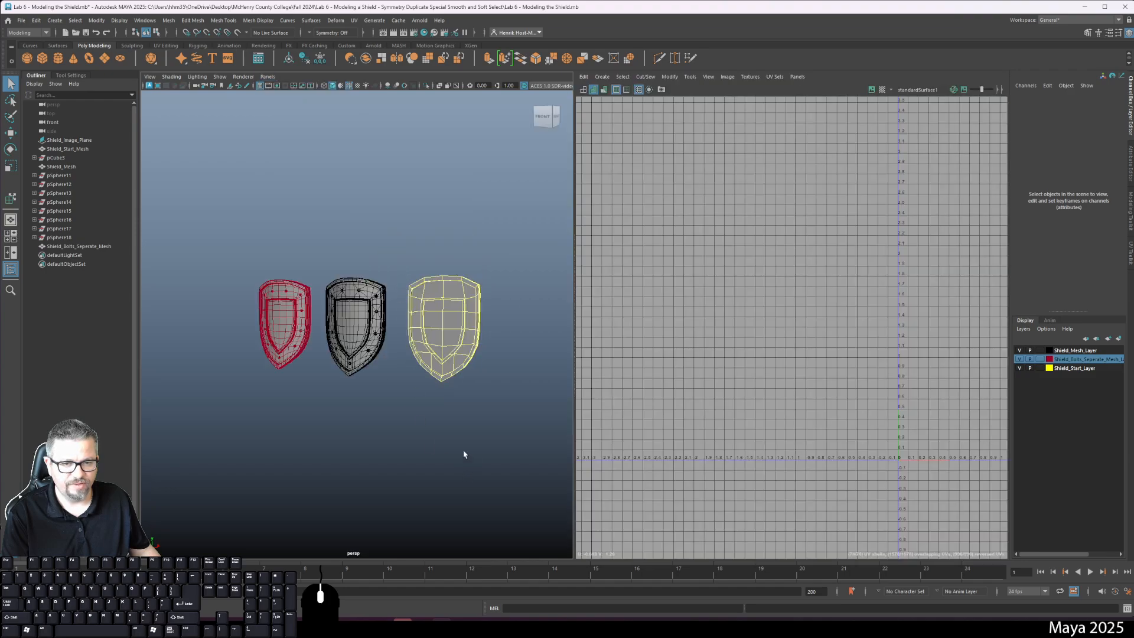
pyautogui.click(361, 350)
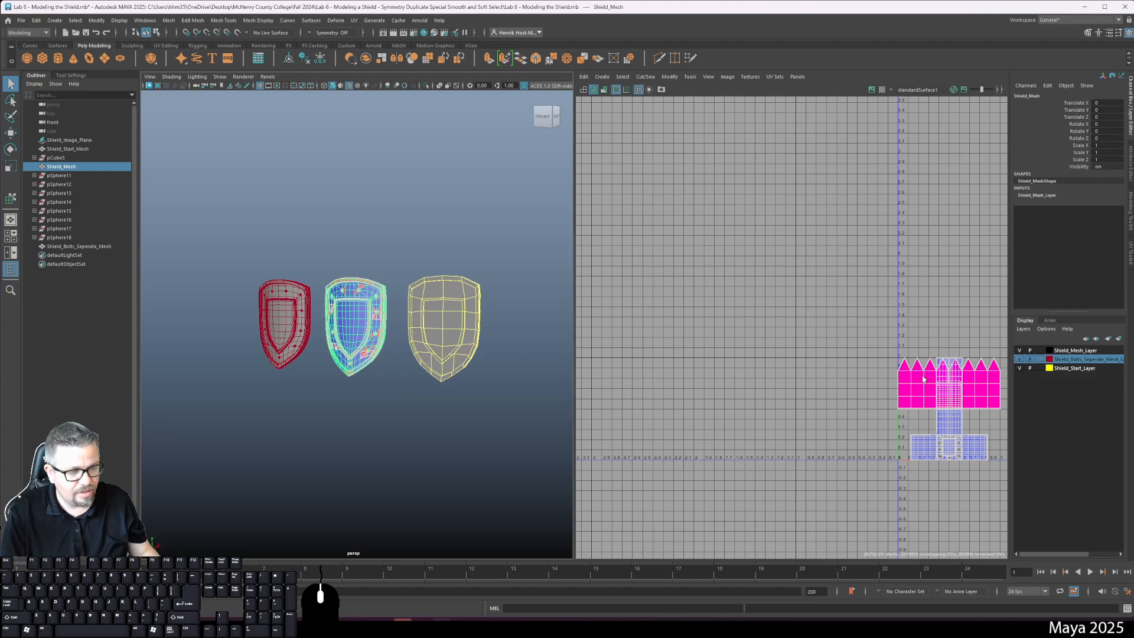
# - Hide the red separate-bolts layer and the yellow Shield_Start_Layer, and frame Shield_Mesh and its UV shells in both views
pyautogui.click(1019, 358)
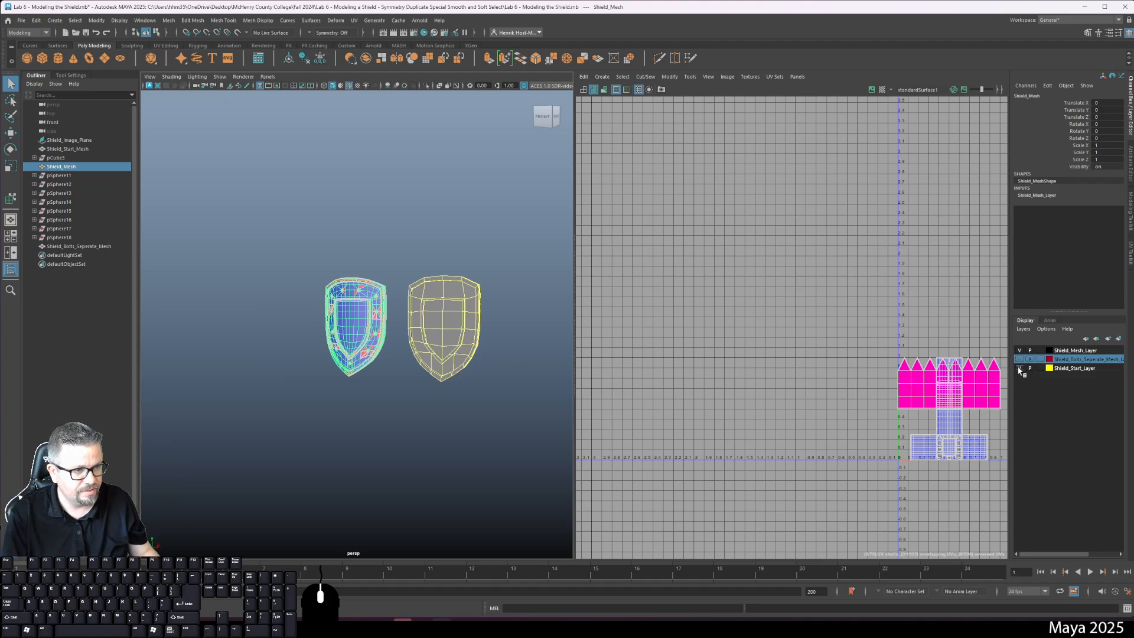
pyautogui.click(1019, 368)
pyautogui.click(442, 351)
pyautogui.scroll(4, 425, 342)
pyautogui.click(342, 316)
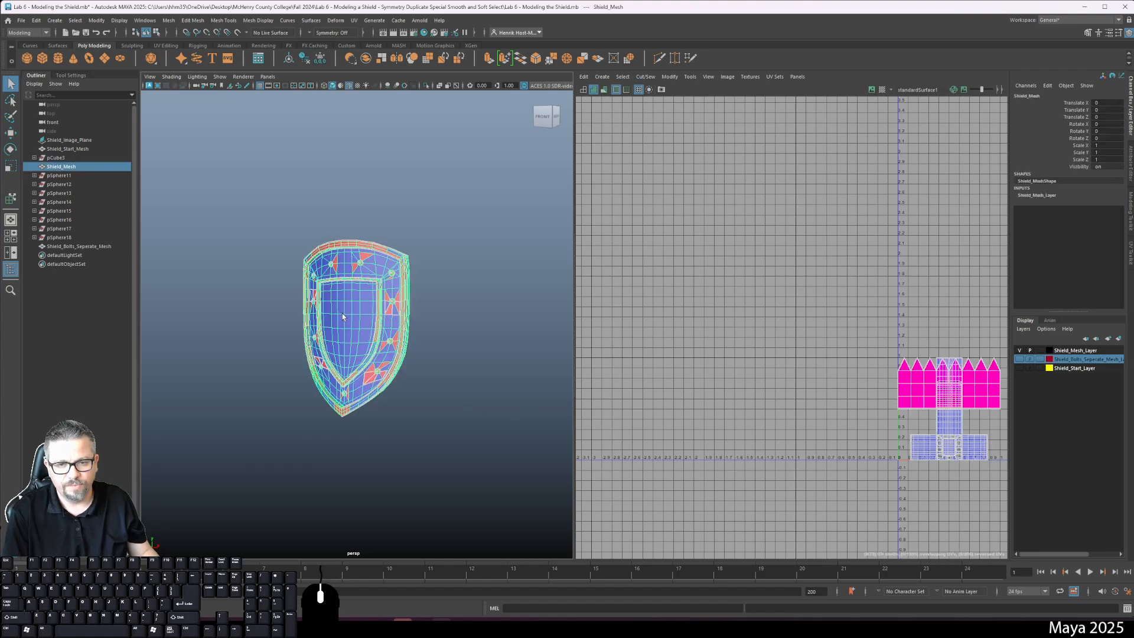
pyautogui.press('f')
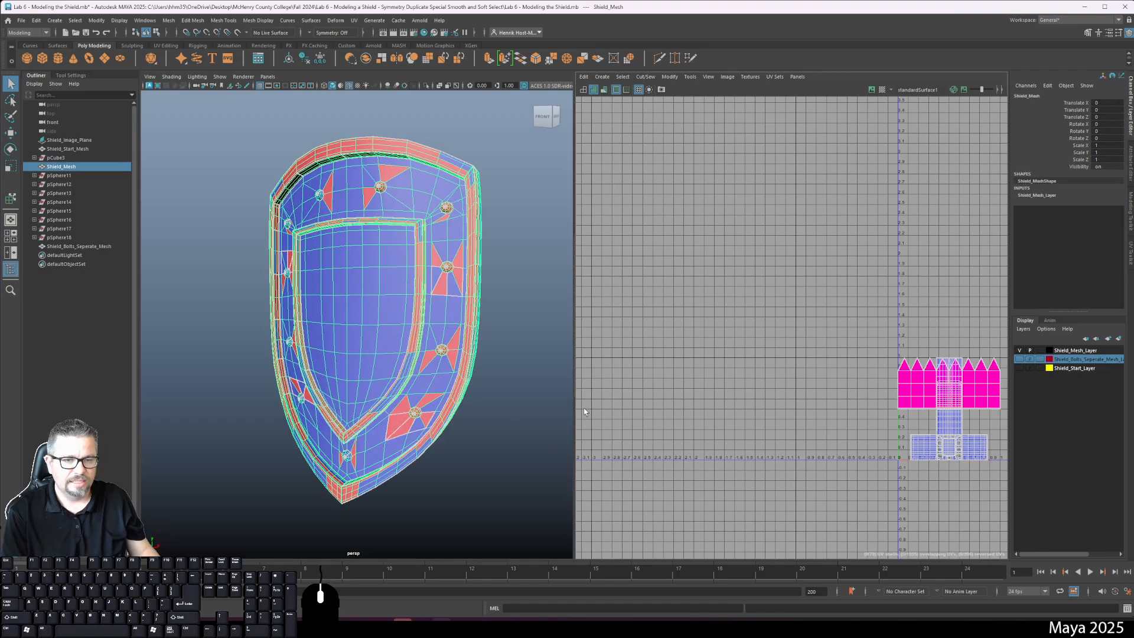
pyautogui.press('f')
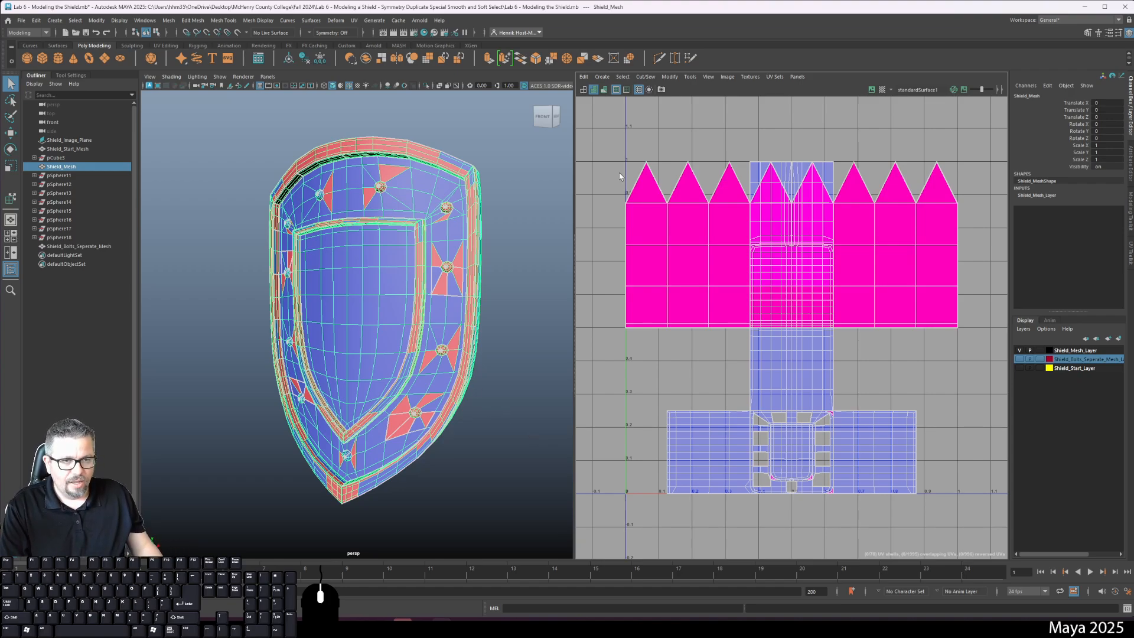
# - Toggle the shaded UV display off and on, and examine the shield's front and back against its UV shells
pyautogui.click(593, 90)
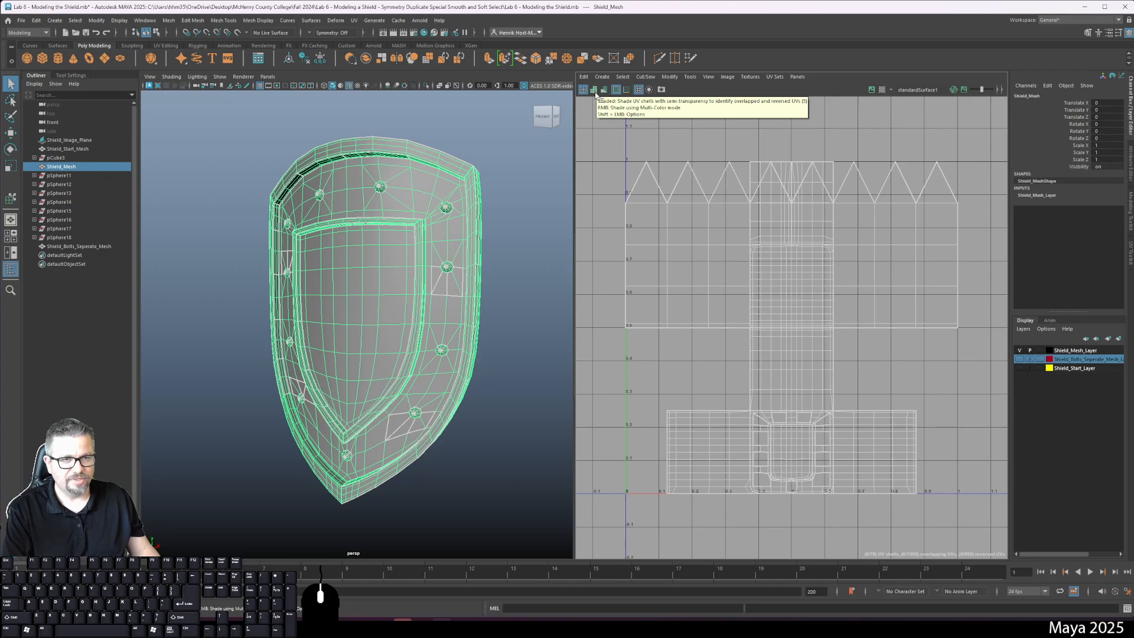
pyautogui.click(594, 93)
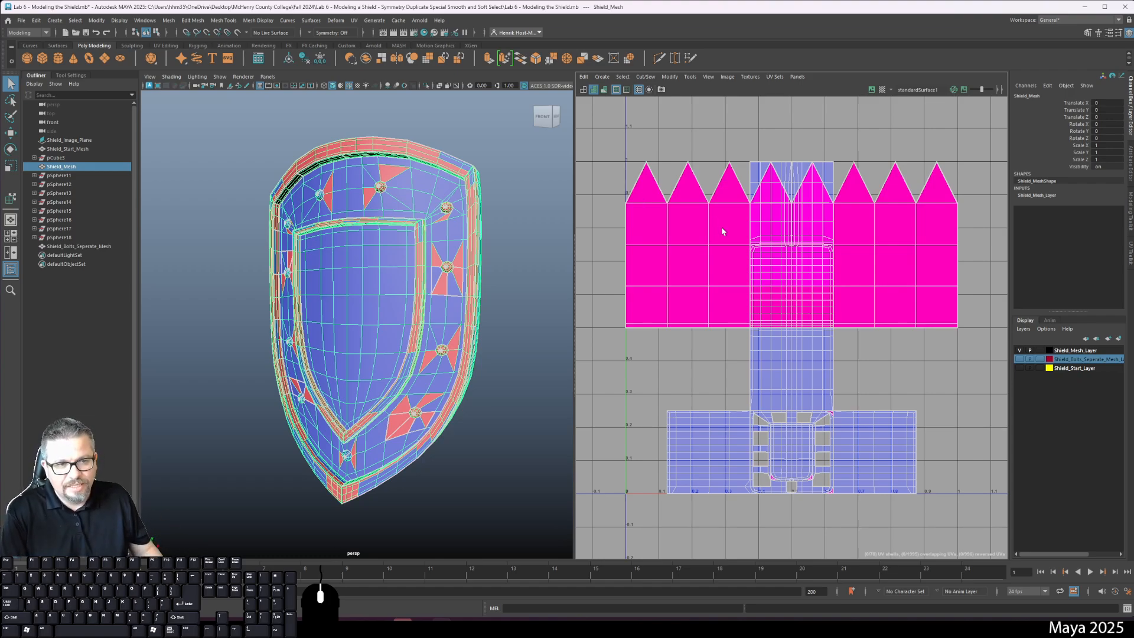
pyautogui.keyDown('alt'); pyautogui.moveTo(466, 259); pyautogui.dragTo(488, 343, button='right'); pyautogui.keyUp('alt')
pyautogui.keyDown('alt'); pyautogui.moveTo(489, 330); pyautogui.dragTo(400, 402, button='middle'); pyautogui.keyUp('alt')
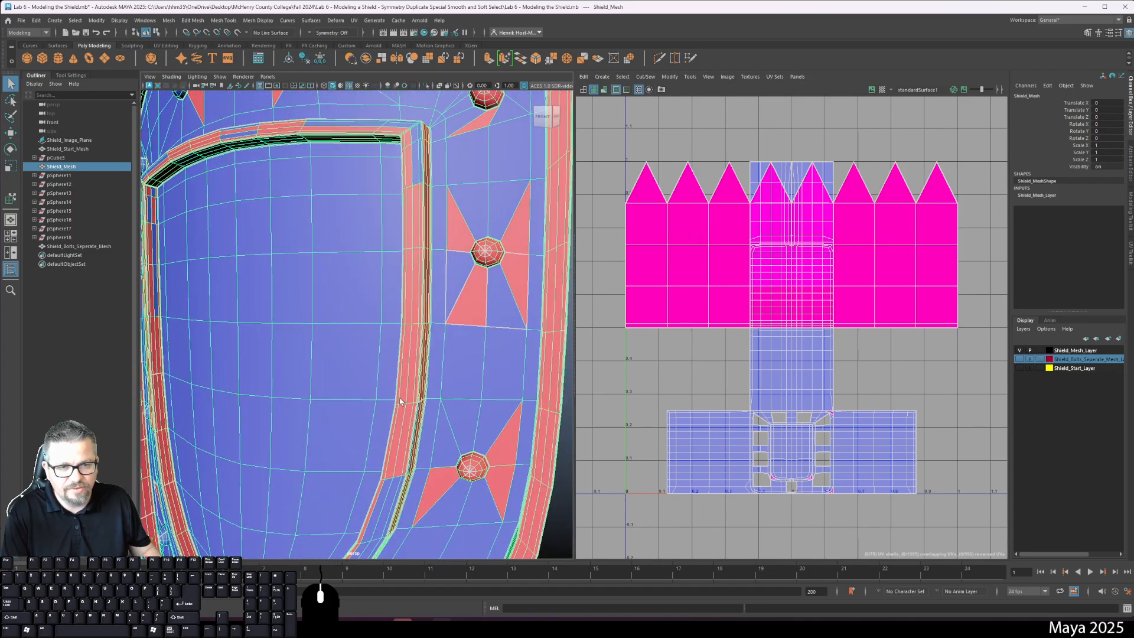
pyautogui.keyDown('alt'); pyautogui.moveTo(400, 401); pyautogui.dragTo(339, 345, button='right'); pyautogui.keyUp('alt')
pyautogui.keyDown('alt'); pyautogui.moveTo(339, 346); pyautogui.dragTo(251, 337); pyautogui.keyUp('alt')
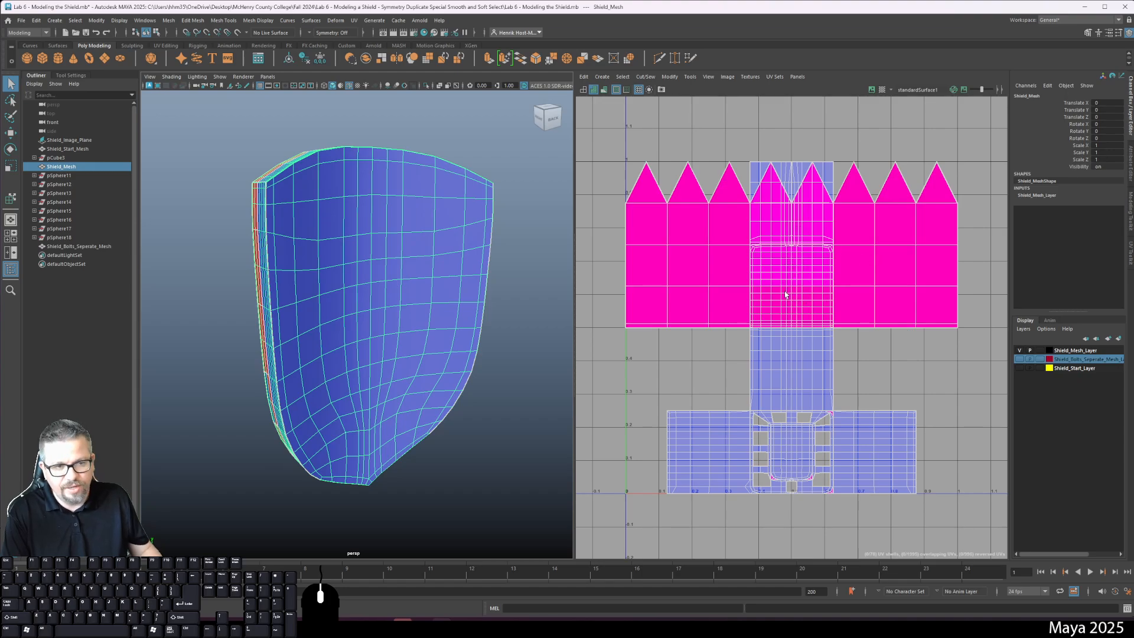
pyautogui.keyDown('alt'); pyautogui.moveTo(785, 293); pyautogui.dragTo(800, 288, button='middle'); pyautogui.keyUp('alt')
pyautogui.keyDown('alt'); pyautogui.moveTo(800, 288); pyautogui.dragTo(800, 288); pyautogui.keyUp('alt')
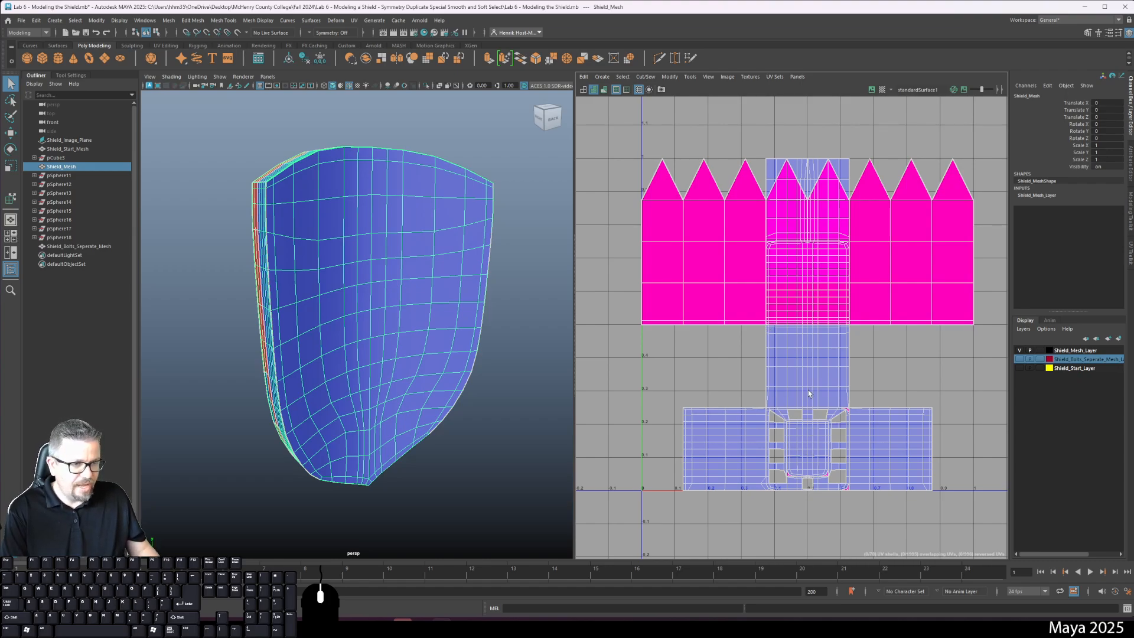
# - Examine the UV shading around the bolts and raised borders on the front of the shield
pyautogui.keyDown('alt'); pyautogui.moveTo(321, 380); pyautogui.dragTo(442, 340); pyautogui.keyUp('alt')
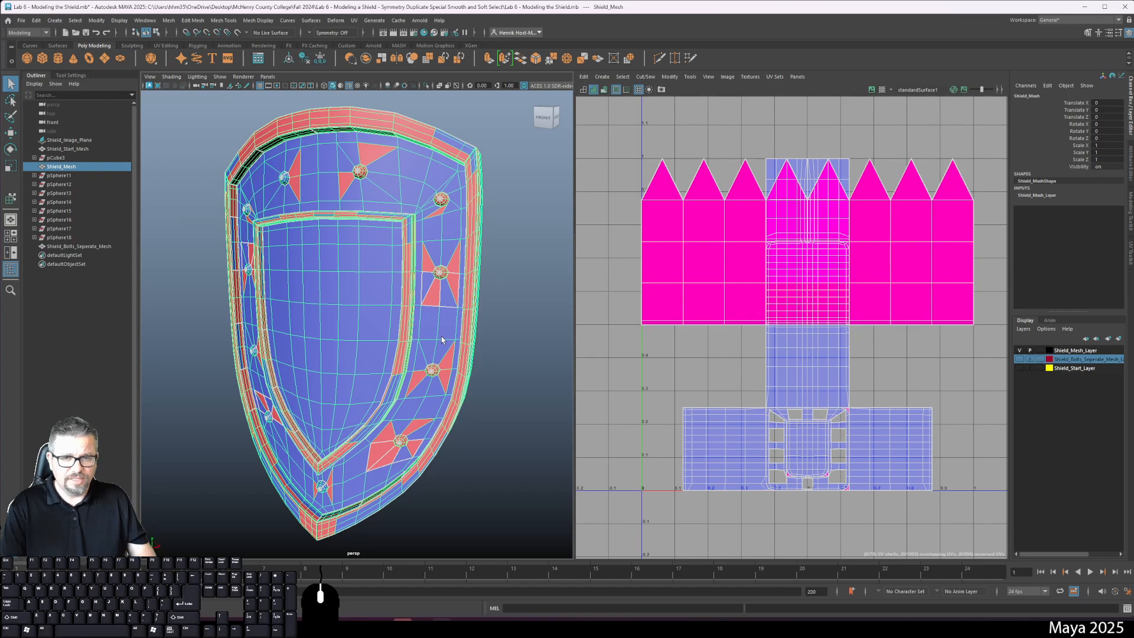
pyautogui.scroll(5, 335, 378)
pyautogui.keyDown('alt'); pyautogui.moveTo(342, 409); pyautogui.dragTo(299, 349); pyautogui.keyUp('alt')
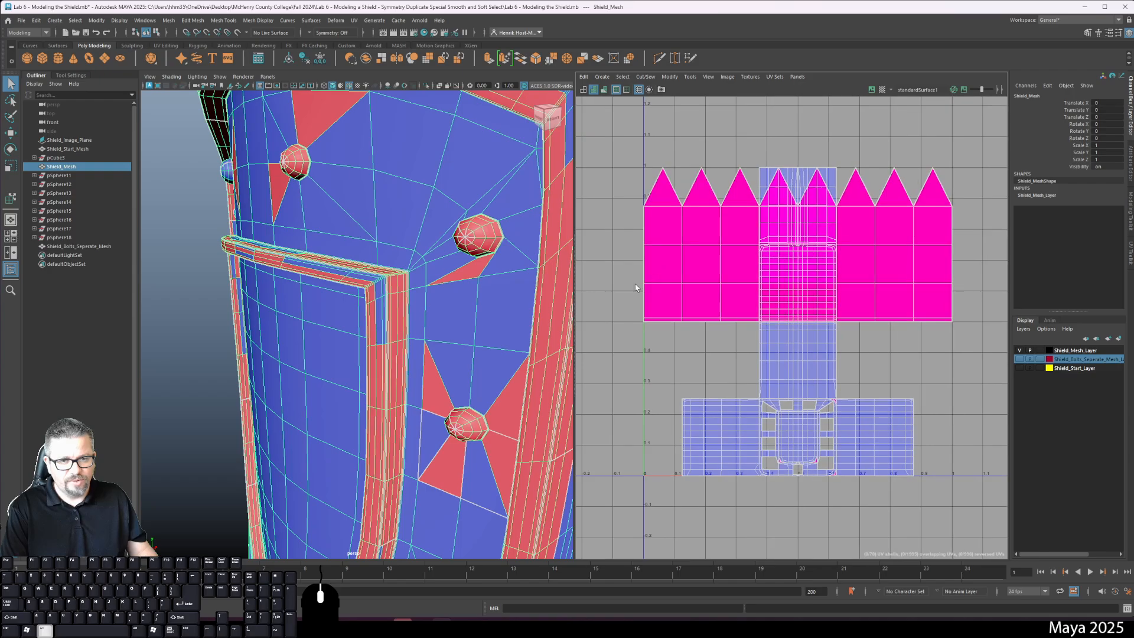
pyautogui.click(548, 115)
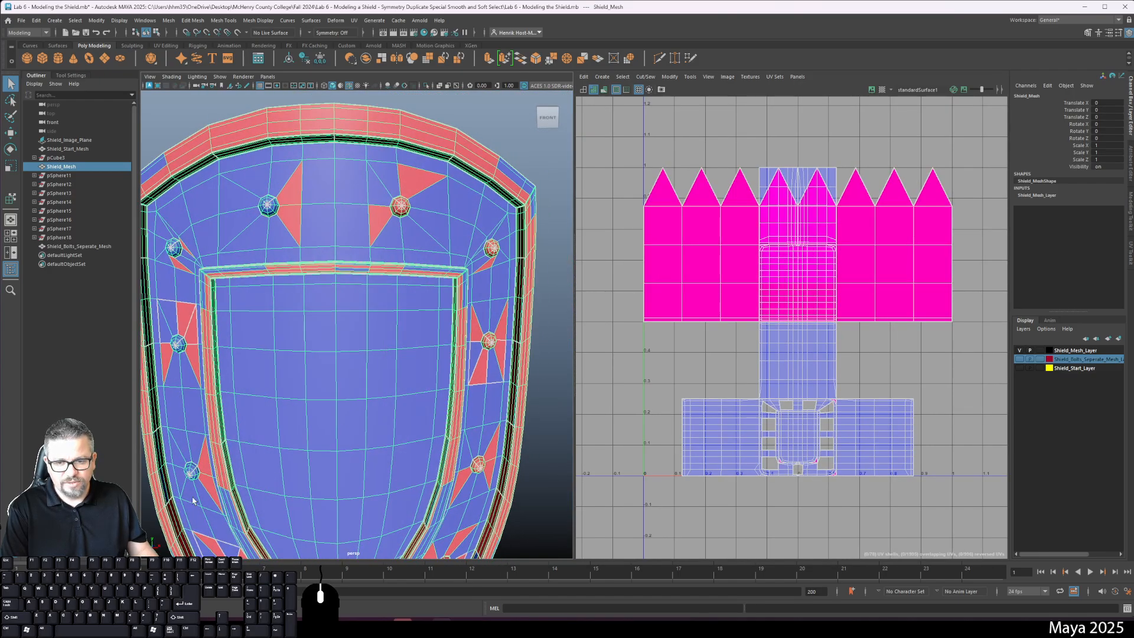
pyautogui.keyDown('alt'); pyautogui.moveTo(193, 501); pyautogui.dragTo(226, 387, button='middle'); pyautogui.keyUp('alt')
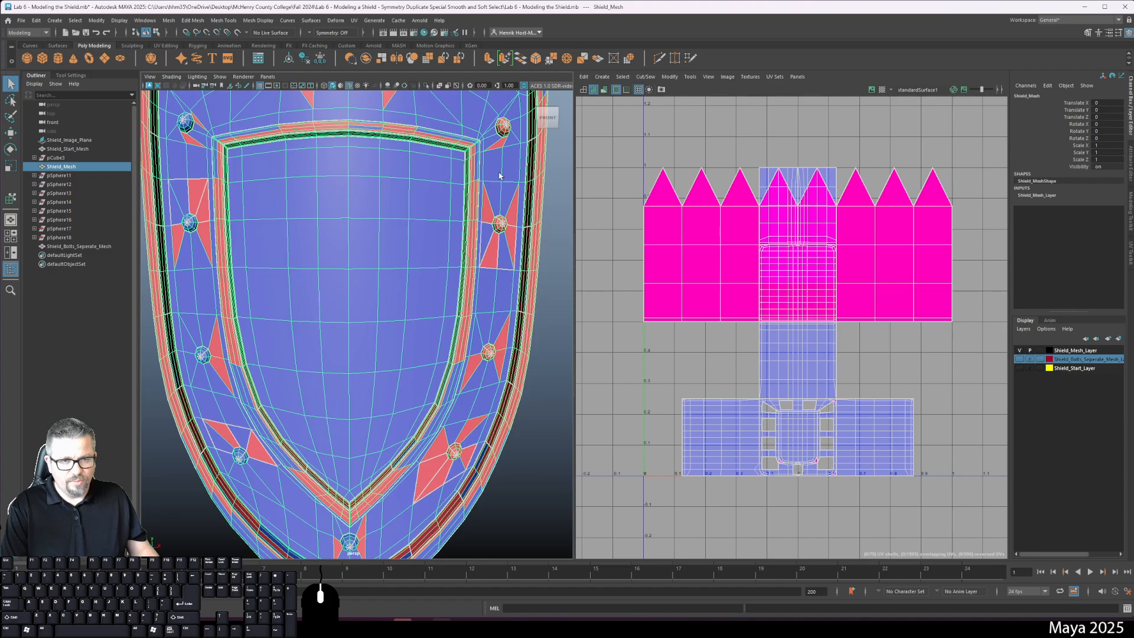
pyautogui.keyDown('alt'); pyautogui.moveTo(499, 176); pyautogui.dragTo(503, 245, button='middle'); pyautogui.keyUp('alt')
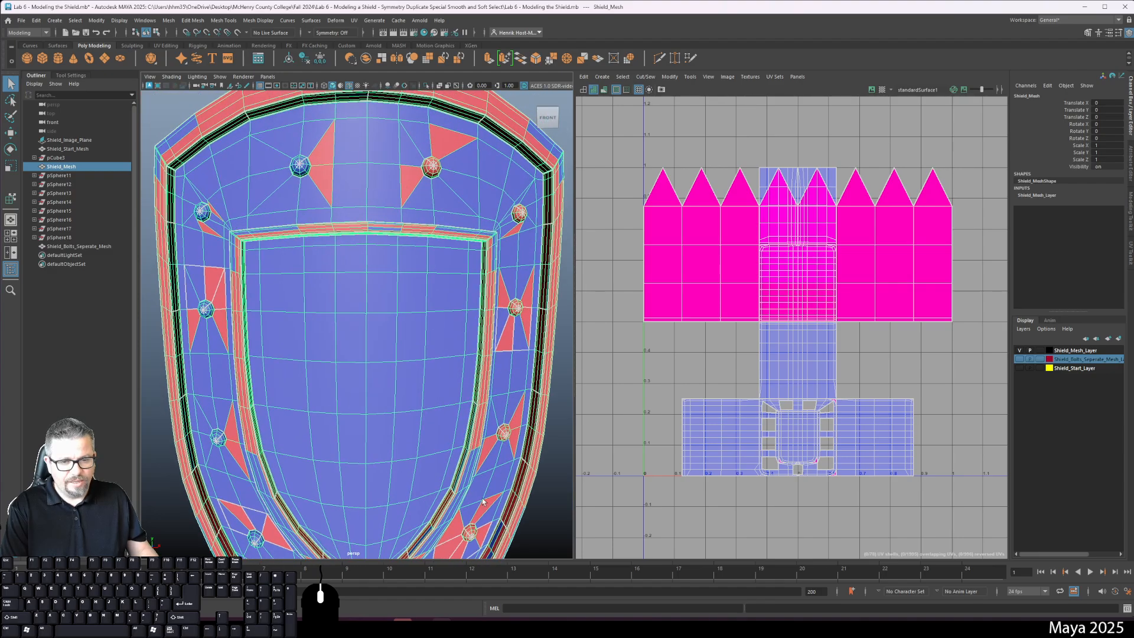
pyautogui.keyDown('alt'); pyautogui.moveTo(483, 502); pyautogui.dragTo(466, 431, button='right'); pyautogui.keyUp('alt')
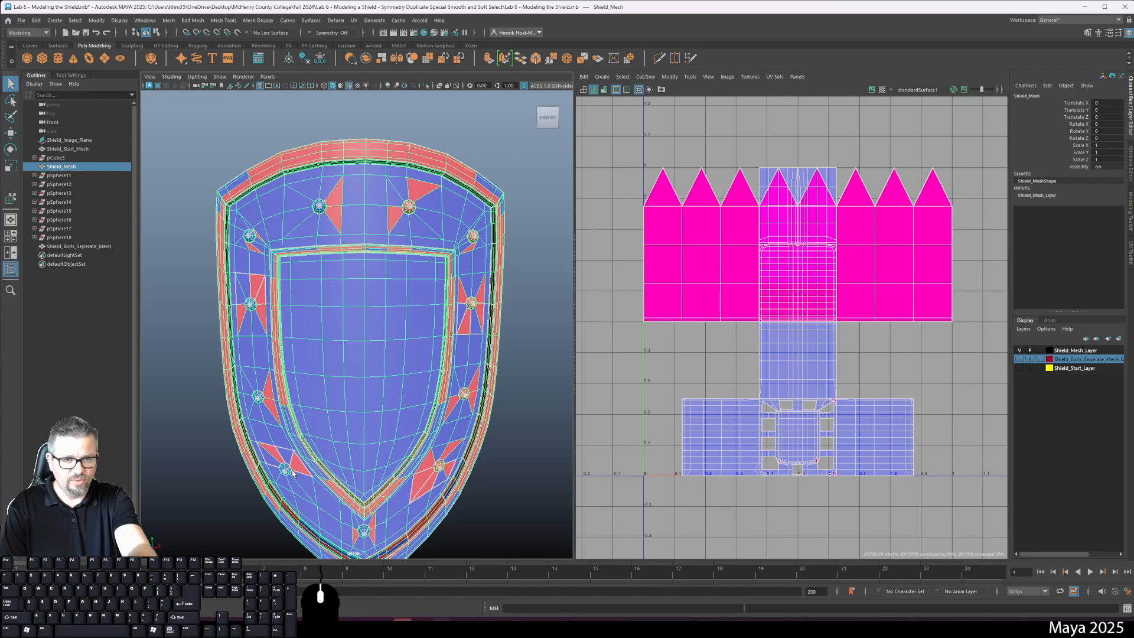
# - Inspect the shield's bolts and raised borders from an oblique angle, and compare them with the full UV layout
pyautogui.keyDown('alt'); pyautogui.moveTo(399, 214); pyautogui.dragTo(381, 236); pyautogui.keyUp('alt')
pyautogui.keyDown('alt'); pyautogui.moveTo(381, 236); pyautogui.dragTo(376, 268, button='middle'); pyautogui.keyUp('alt')
pyautogui.keyDown('alt'); pyautogui.moveTo(376, 268); pyautogui.dragTo(417, 298, button='right'); pyautogui.keyUp('alt')
pyautogui.keyDown('alt'); pyautogui.moveTo(418, 298); pyautogui.dragTo(381, 301); pyautogui.keyUp('alt')
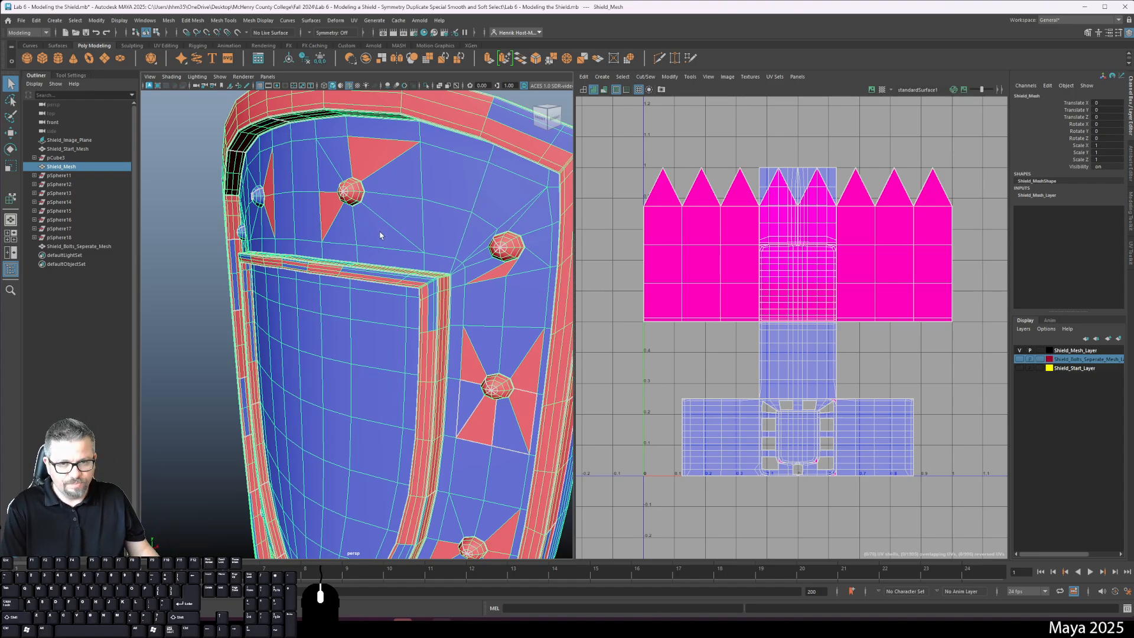
pyautogui.keyDown('alt'); pyautogui.moveTo(380, 236); pyautogui.dragTo(478, 260); pyautogui.keyUp('alt')
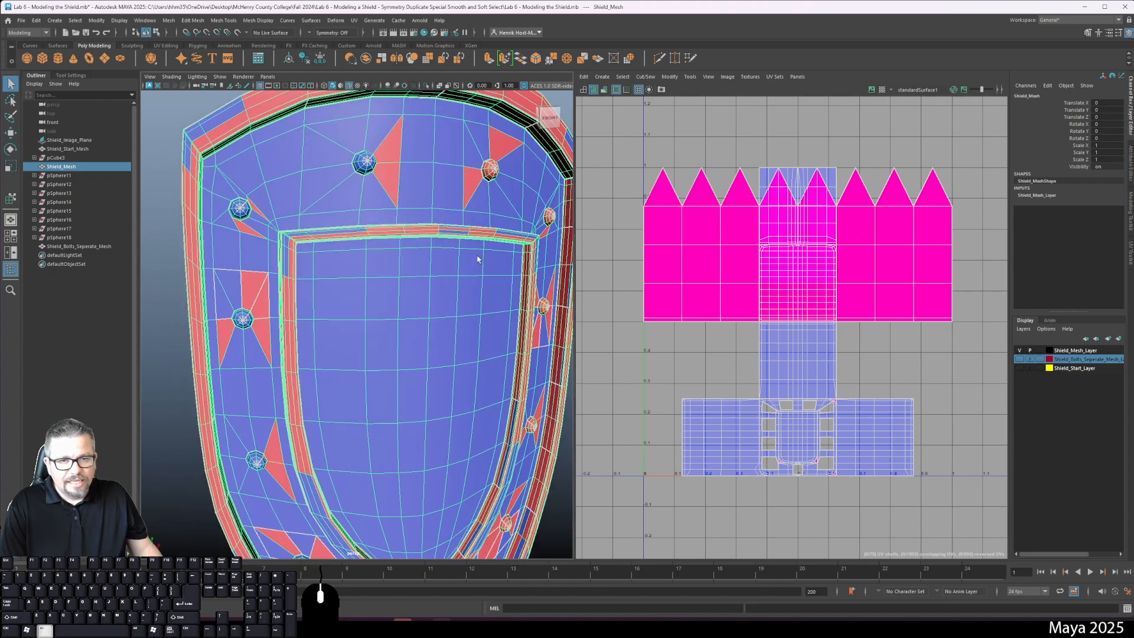
pyautogui.scroll(-3, 478, 259)
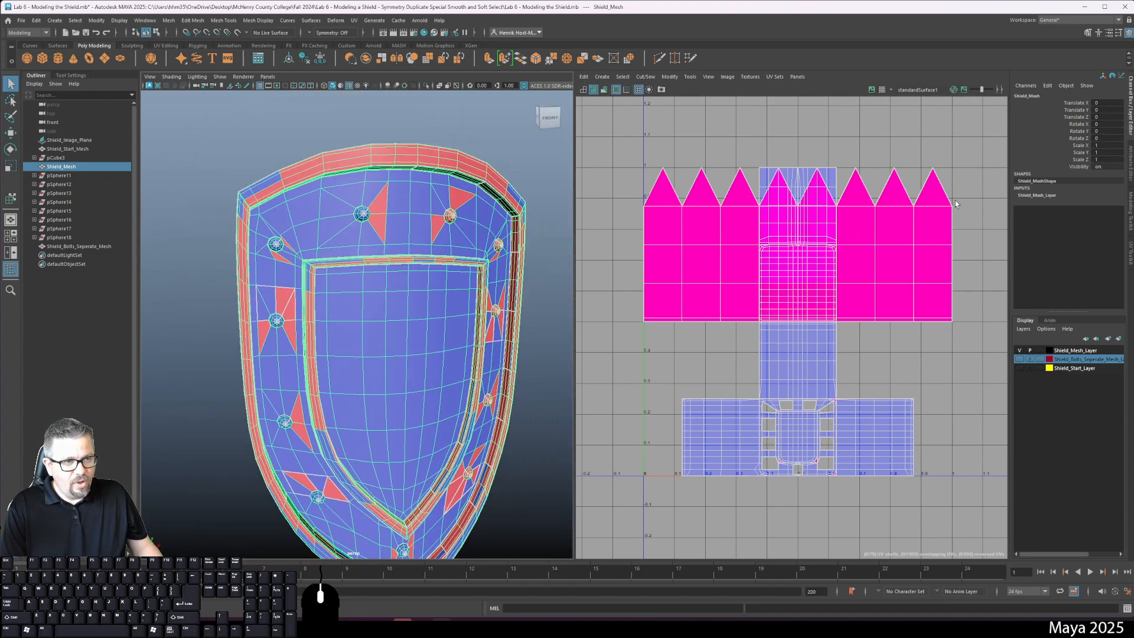
pyautogui.scroll(-2, 856, 283)
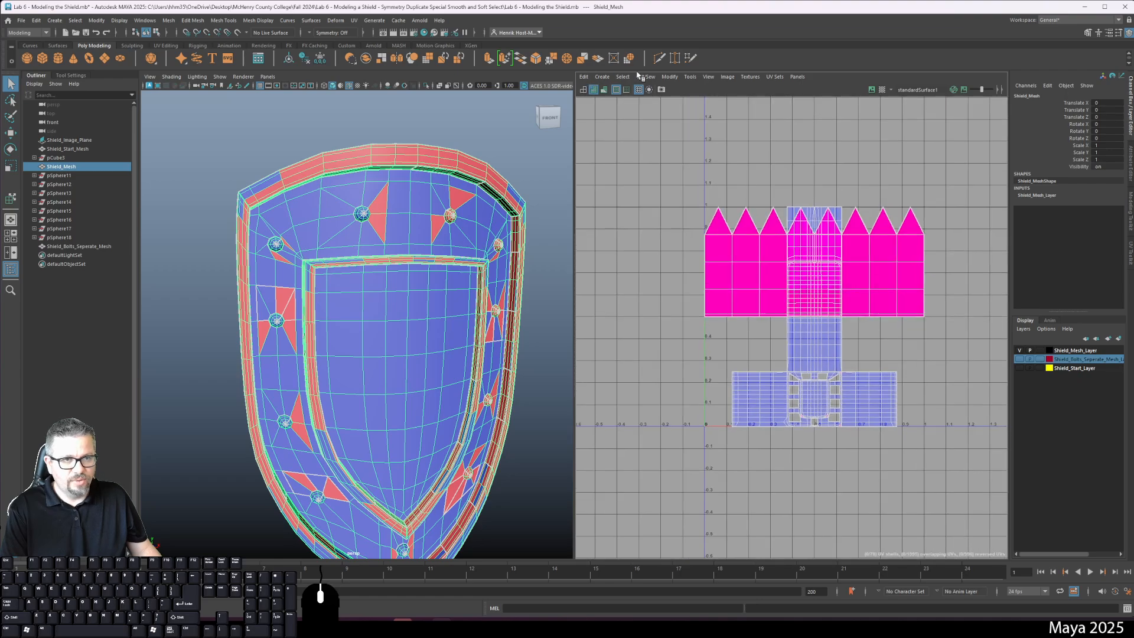
# - Using the Move UV Shell tool, pull the upper-left bolt's shell out of the overlapping stack to empty space up and left of the UV tile
pyautogui.click(687, 77)
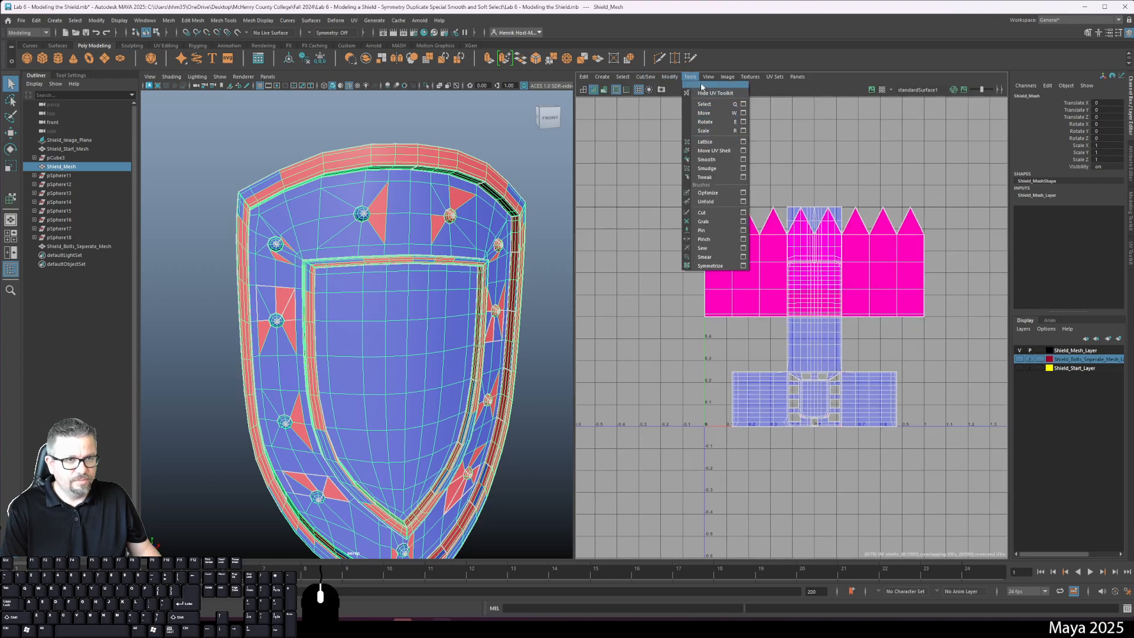
pyautogui.click(714, 150)
pyautogui.click(362, 214)
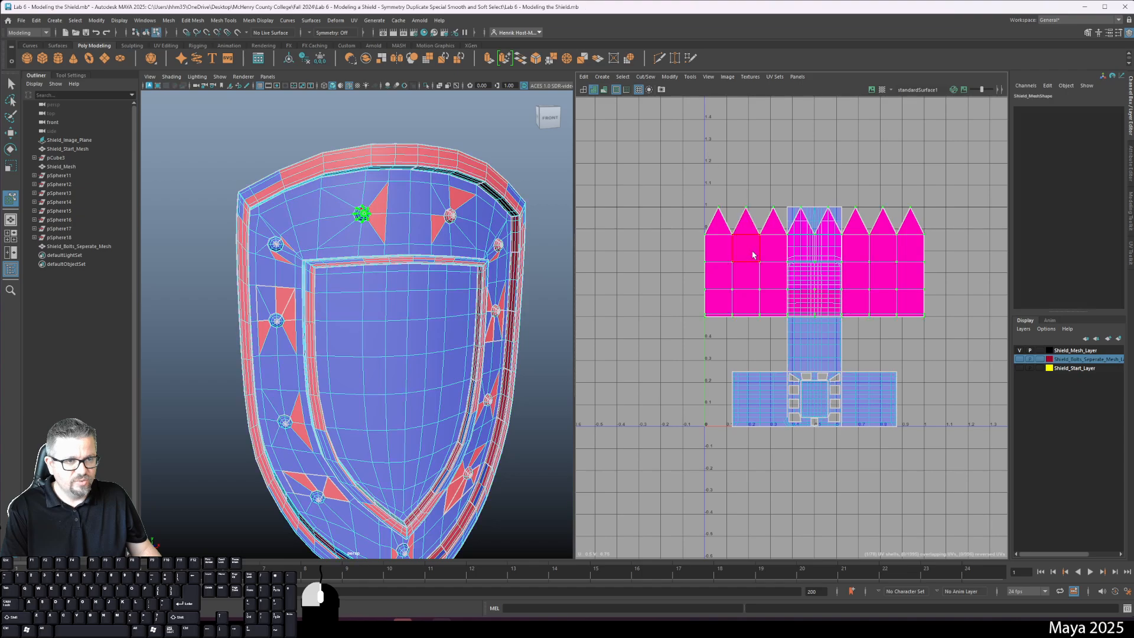
pyautogui.keyDown('alt'); pyautogui.moveTo(737, 269); pyautogui.dragTo(873, 294, button='middle'); pyautogui.keyUp('alt')
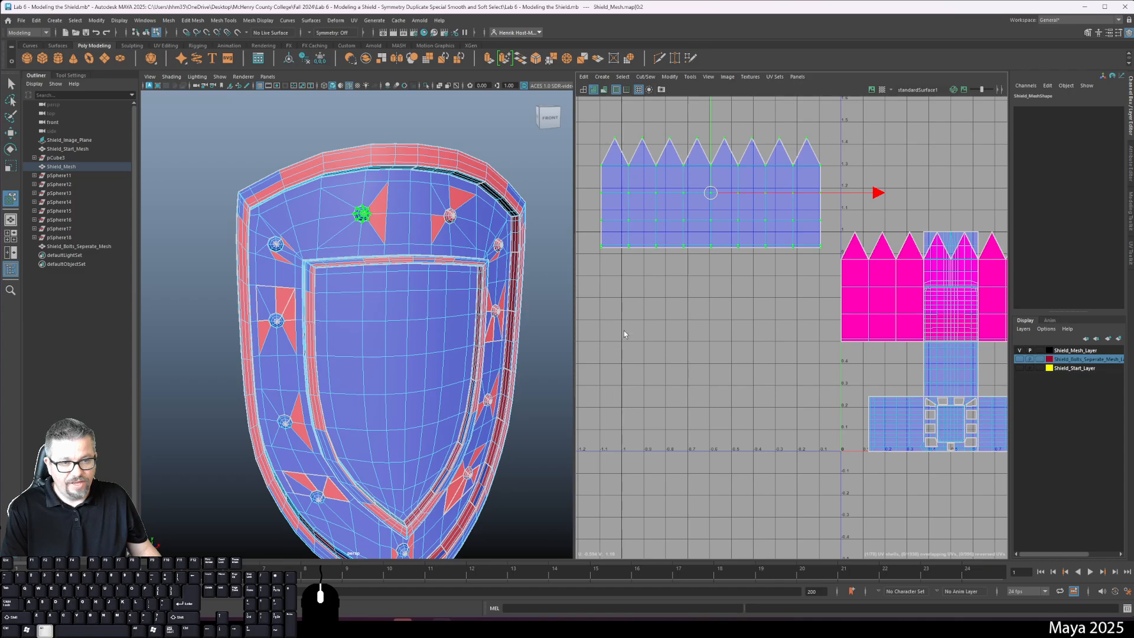
pyautogui.scroll(-3, 735, 340)
pyautogui.moveTo(724, 254); pyautogui.dragTo(649, 111)
pyautogui.keyDown('alt'); pyautogui.moveTo(649, 111); pyautogui.dragTo(753, 242, button='middle'); pyautogui.keyUp('alt')
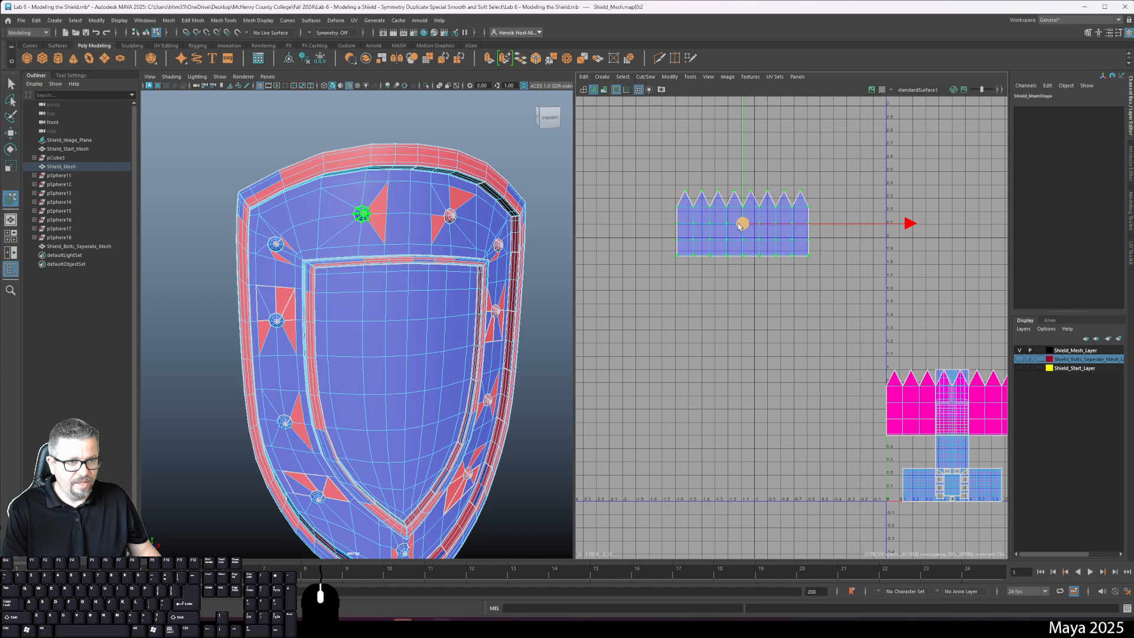
pyautogui.moveTo(742, 224); pyautogui.dragTo(657, 179)
# - Spread out the shells of the four left-side bolts, the upper-right bolt and the bottom bolt, matching their positions on the shield
pyautogui.moveTo(909, 407); pyautogui.dragTo(501, 263)
pyautogui.click(924, 408)
pyautogui.moveTo(924, 408); pyautogui.dragTo(520, 363)
pyautogui.moveTo(927, 425); pyautogui.dragTo(797, 204)
pyautogui.click(910, 416)
pyautogui.moveTo(911, 416); pyautogui.dragTo(518, 468)
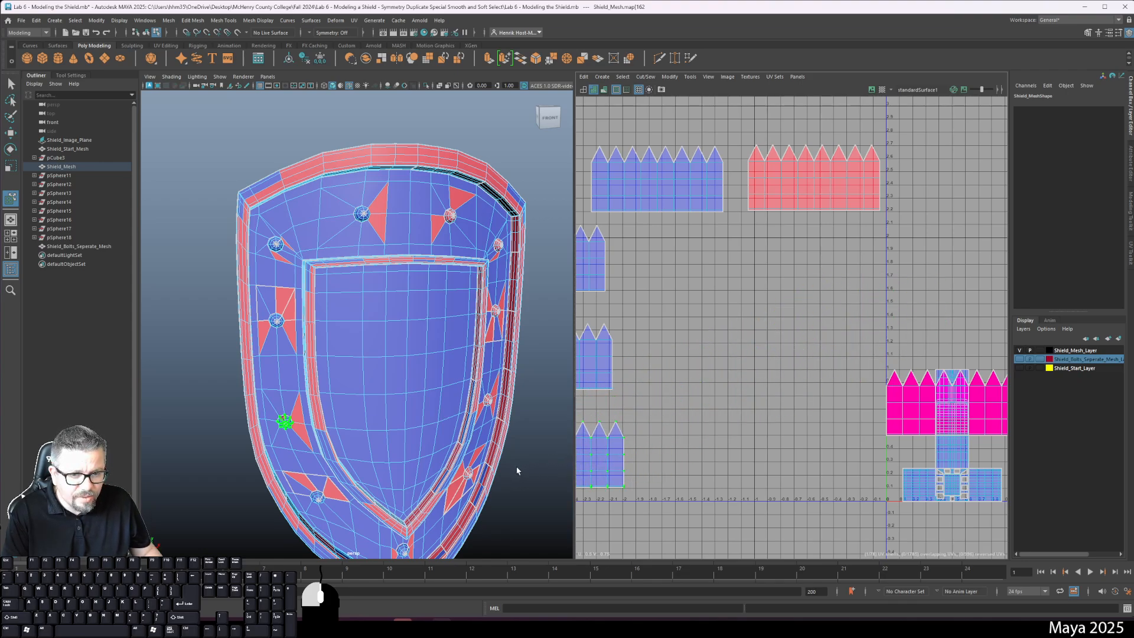
pyautogui.click(913, 413)
pyautogui.moveTo(912, 413); pyautogui.dragTo(602, 549)
pyautogui.moveTo(943, 407); pyautogui.dragTo(765, 575)
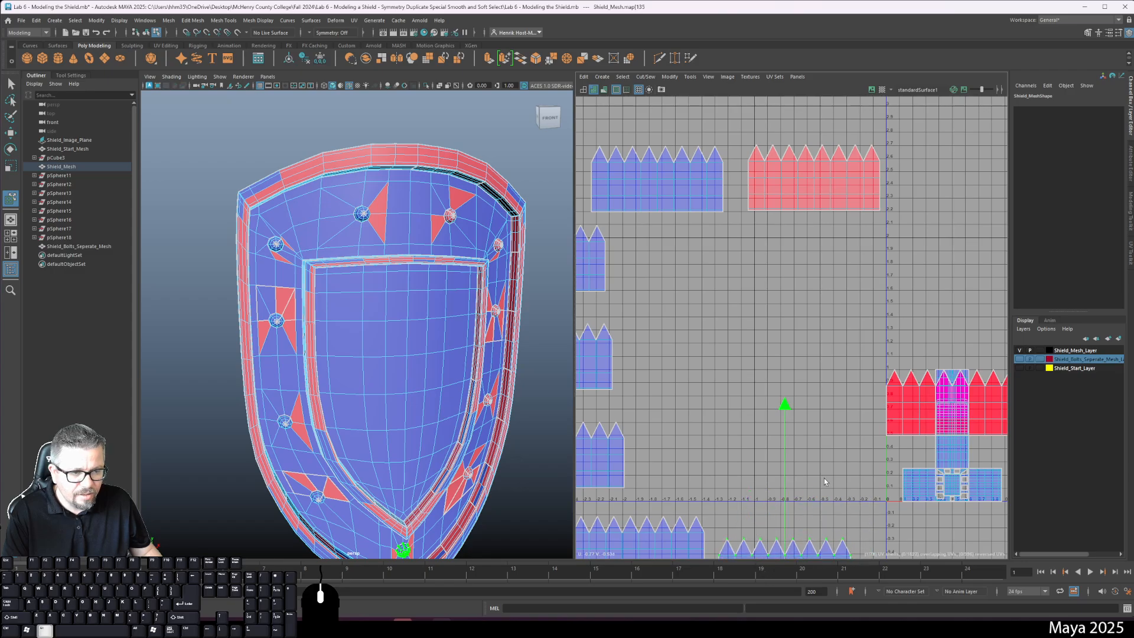
# - Select all the separated bolt shells together and shift them farther left, away from the UV tile
pyautogui.keyDown('alt'); pyautogui.moveTo(824, 480); pyautogui.dragTo(722, 459, button='middle'); pyautogui.keyUp('alt')
pyautogui.keyDown('alt'); pyautogui.moveTo(765, 486); pyautogui.dragTo(677, 318, button='right'); pyautogui.keyUp('alt')
pyautogui.moveTo(726, 509); pyautogui.dragTo(735, 533)
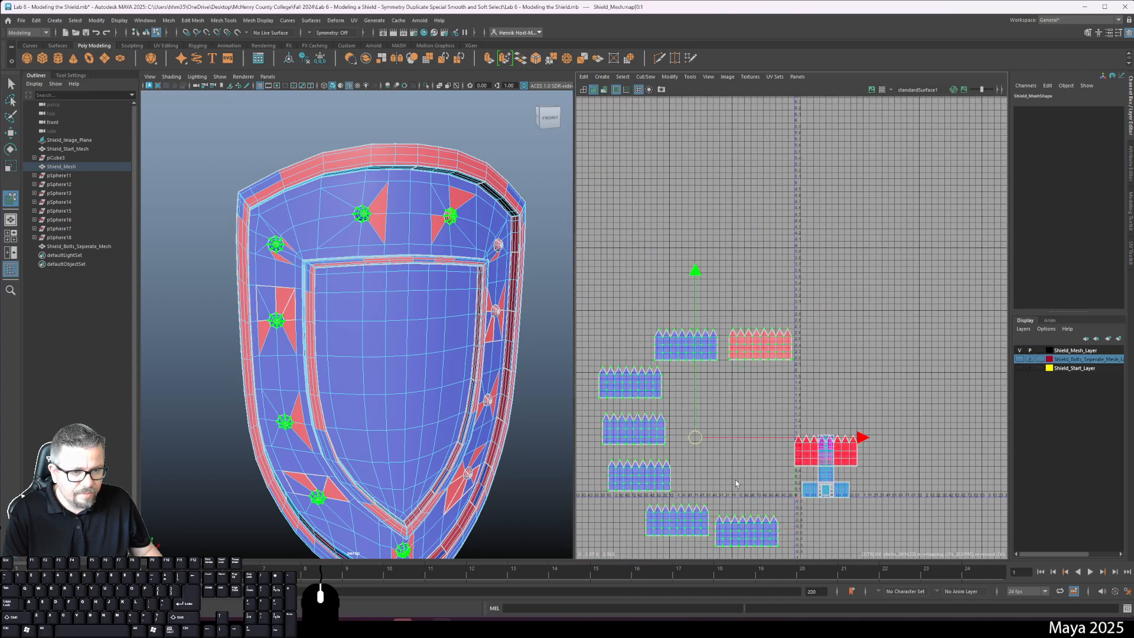
pyautogui.moveTo(861, 437); pyautogui.dragTo(768, 438)
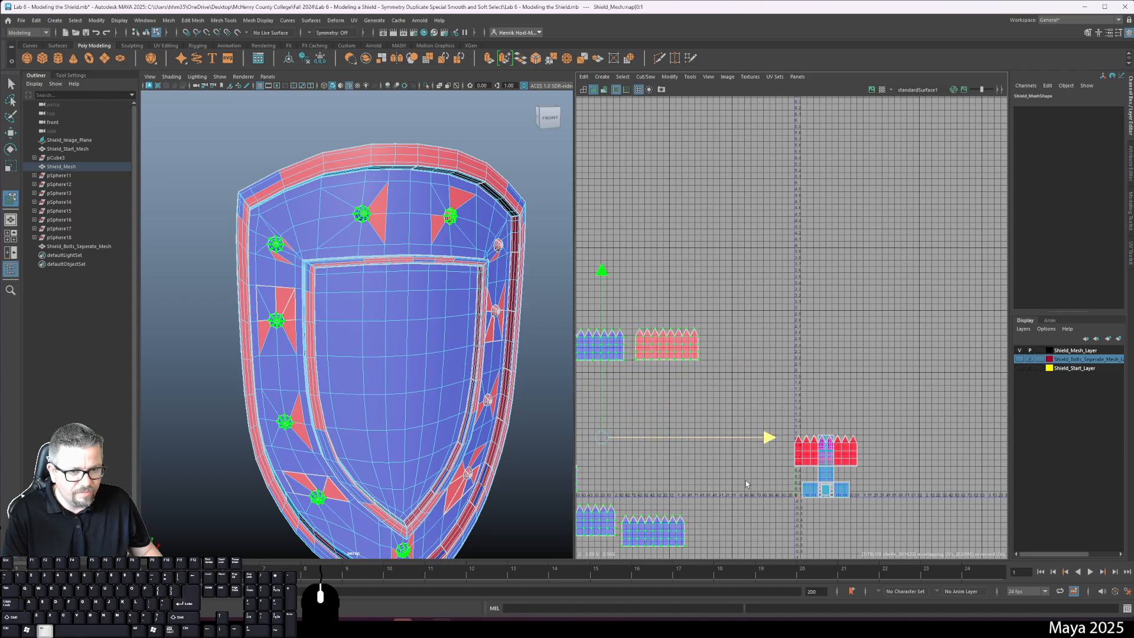
pyautogui.keyDown('alt'); pyautogui.moveTo(745, 481); pyautogui.dragTo(799, 447, button='middle'); pyautogui.keyUp('alt')
pyautogui.keyDown('alt'); pyautogui.moveTo(799, 447); pyautogui.dragTo(797, 476, button='right'); pyautogui.keyUp('alt')
pyautogui.keyDown('alt'); pyautogui.moveTo(797, 476); pyautogui.dragTo(833, 476, button='middle'); pyautogui.keyUp('alt')
# - Move the shells of the remaining right-side bolts out of the UV tile into a column opposite the left-side ones
pyautogui.click(954, 397)
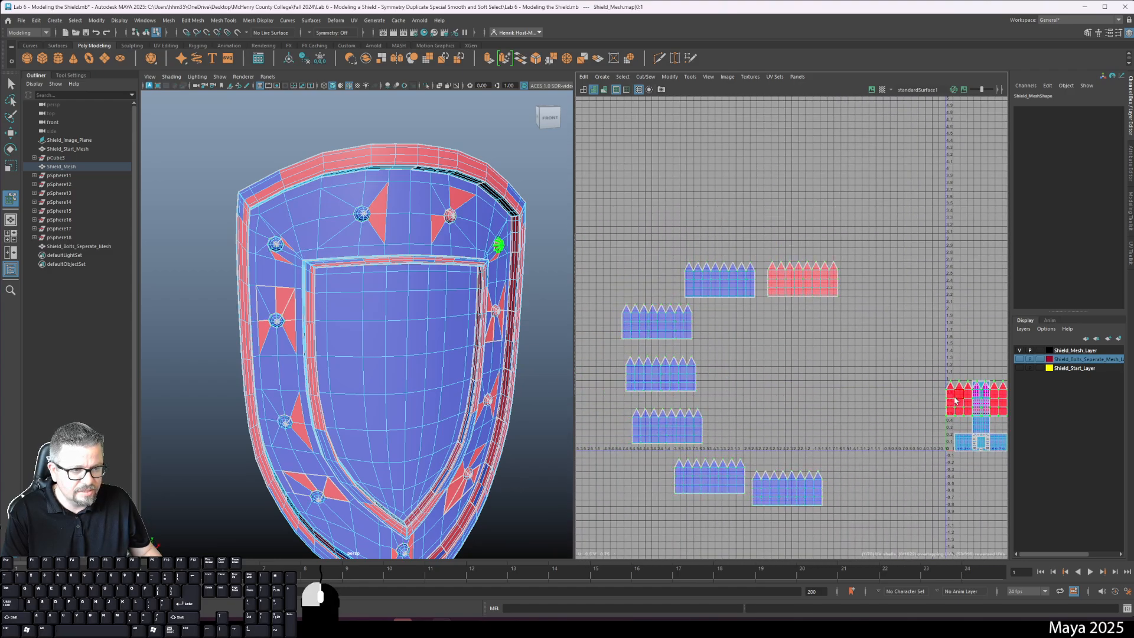
pyautogui.moveTo(955, 401); pyautogui.dragTo(836, 324)
pyautogui.click(951, 400)
pyautogui.moveTo(952, 400); pyautogui.dragTo(830, 372)
pyautogui.click(951, 405)
pyautogui.moveTo(951, 405); pyautogui.dragTo(833, 480)
pyautogui.click(954, 408)
# - Nudge the lower-left, bottom and lower-right bolt shells so the arrangement follows the shield's tapered outline
pyautogui.click(742, 479)
pyautogui.moveTo(741, 479)
pyautogui.mouseDown()
pyautogui.moveTo(713, 480)
pyautogui.moveTo(741, 491)
pyautogui.moveTo(747, 499)
pyautogui.moveTo(735, 501)
pyautogui.mouseUp()
pyautogui.click(760, 488)
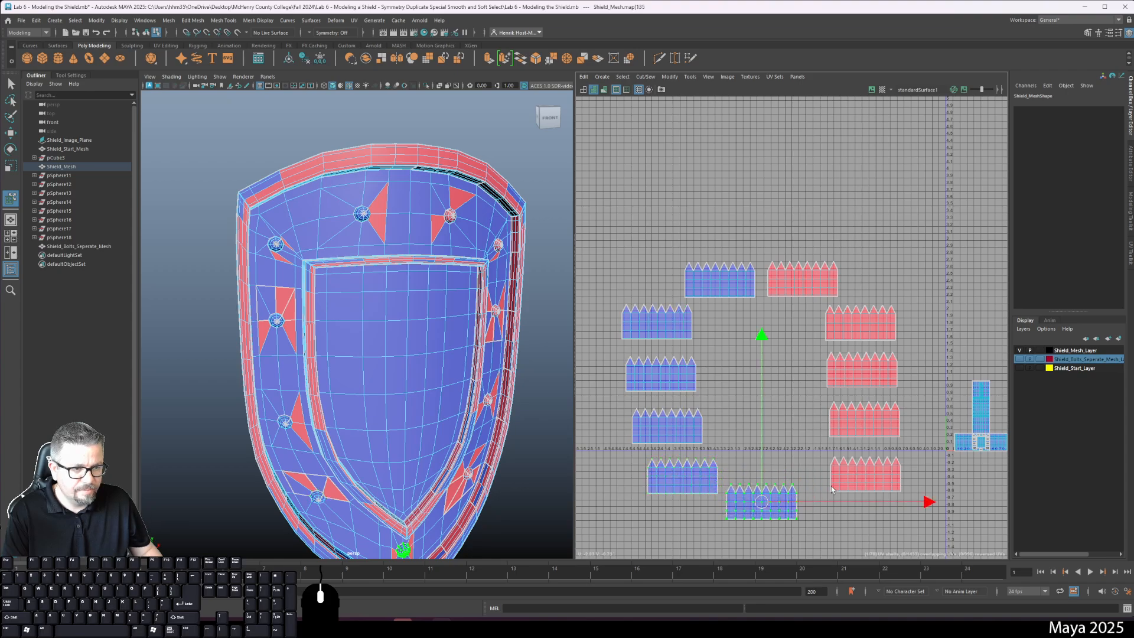
pyautogui.moveTo(875, 472); pyautogui.dragTo(860, 467)
pyautogui.keyDown('alt'); pyautogui.moveTo(772, 342); pyautogui.dragTo(760, 307, button='right'); pyautogui.keyUp('alt')
pyautogui.keyDown('alt'); pyautogui.moveTo(760, 307); pyautogui.dragTo(753, 277, button='middle'); pyautogui.keyUp('alt')
pyautogui.keyDown('alt'); pyautogui.moveTo(753, 277); pyautogui.dragTo(784, 351, button='right'); pyautogui.keyUp('alt')
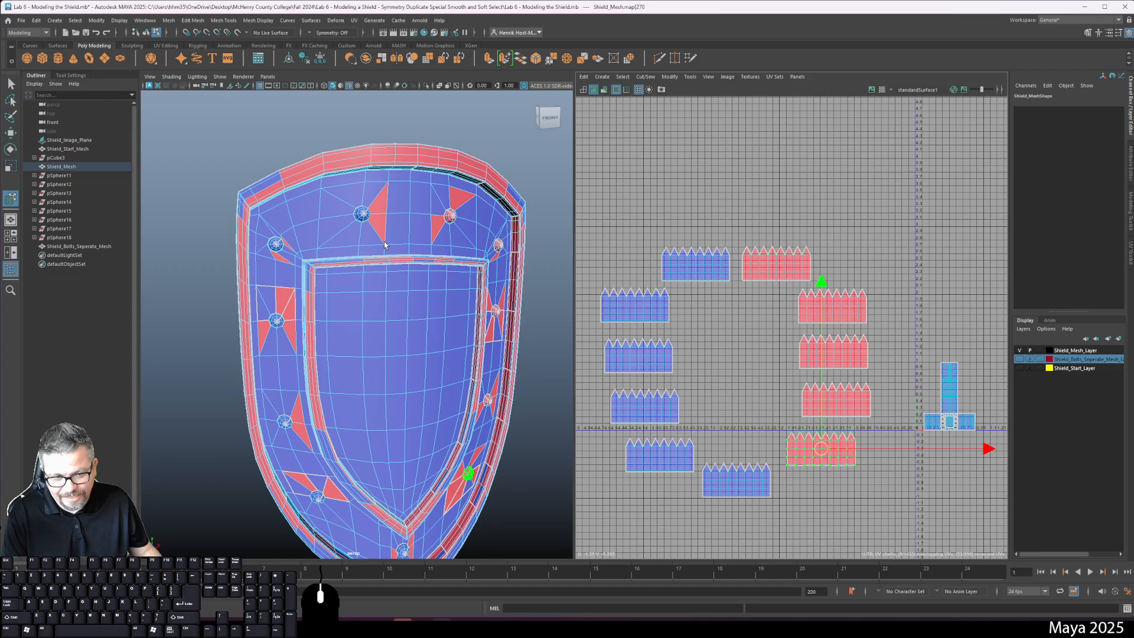
# - Select the tall shell in the UV tile, check it against the shield's back, and move it out to the upper right
pyautogui.keyDown('alt'); pyautogui.moveTo(950, 395); pyautogui.dragTo(762, 370, button='middle'); pyautogui.keyUp('alt')
pyautogui.keyDown('alt'); pyautogui.moveTo(761, 371); pyautogui.dragTo(788, 422, button='right'); pyautogui.keyUp('alt')
pyautogui.keyDown('alt'); pyautogui.moveTo(788, 422); pyautogui.dragTo(816, 315, button='middle'); pyautogui.keyUp('alt')
pyautogui.keyDown('alt'); pyautogui.moveTo(816, 315); pyautogui.dragTo(878, 427, button='right'); pyautogui.keyUp('alt')
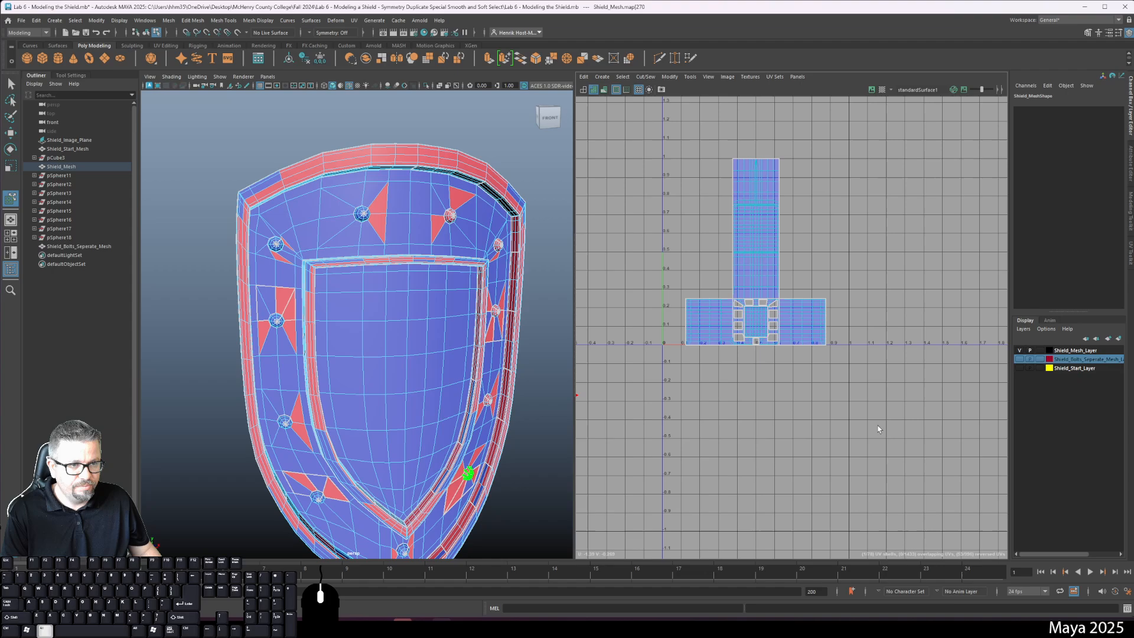
pyautogui.keyDown('alt'); pyautogui.moveTo(787, 250); pyautogui.dragTo(839, 341, button='middle'); pyautogui.keyUp('alt')
pyautogui.click(814, 283)
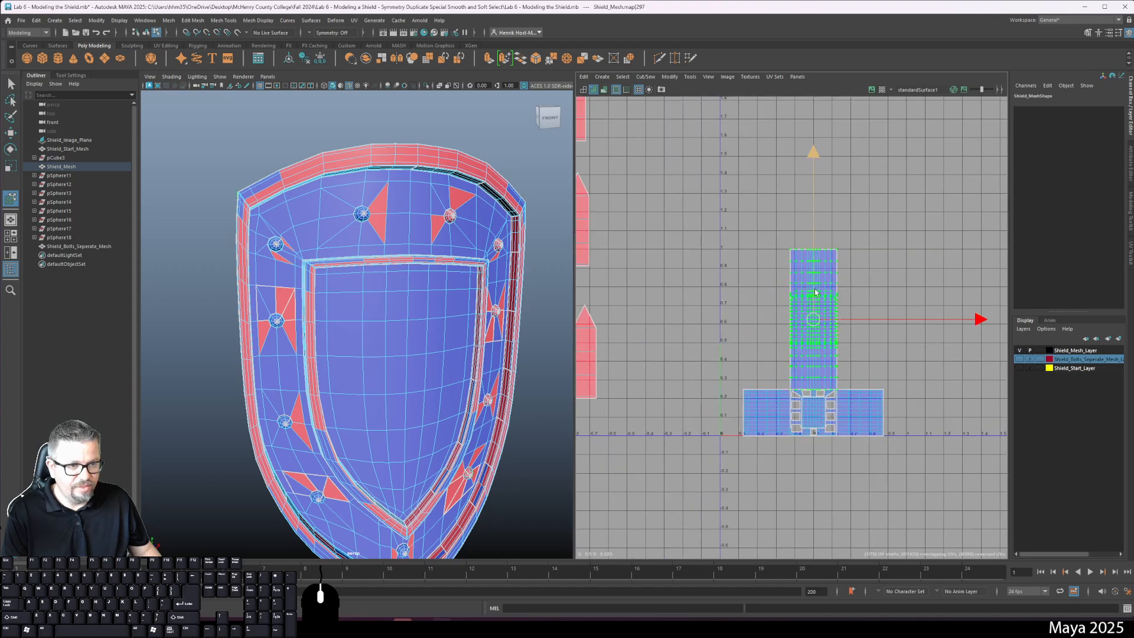
pyautogui.keyDown('alt'); pyautogui.moveTo(392, 326); pyautogui.dragTo(542, 357); pyautogui.keyUp('alt')
pyautogui.keyDown('alt'); pyautogui.moveTo(495, 370); pyautogui.dragTo(446, 363, button='right'); pyautogui.keyUp('alt')
pyautogui.keyDown('alt'); pyautogui.moveTo(446, 363); pyautogui.dragTo(482, 285); pyautogui.keyUp('alt')
pyautogui.moveTo(809, 324); pyautogui.dragTo(926, 240)
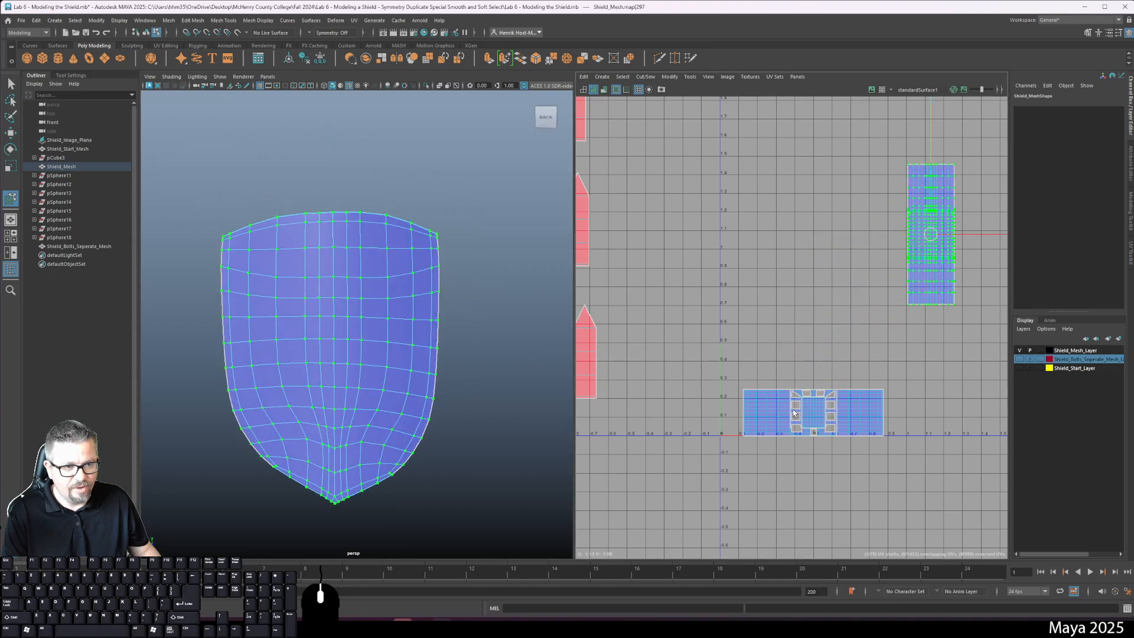
# - Move the shell of the shield's inner front panel out of the frame and place it above the UV tile
pyautogui.click(824, 413)
pyautogui.moveTo(817, 425); pyautogui.dragTo(809, 256)
pyautogui.keyDown('alt'); pyautogui.moveTo(472, 254); pyautogui.dragTo(193, 373); pyautogui.keyUp('alt')
pyautogui.scroll(5, 324, 372)
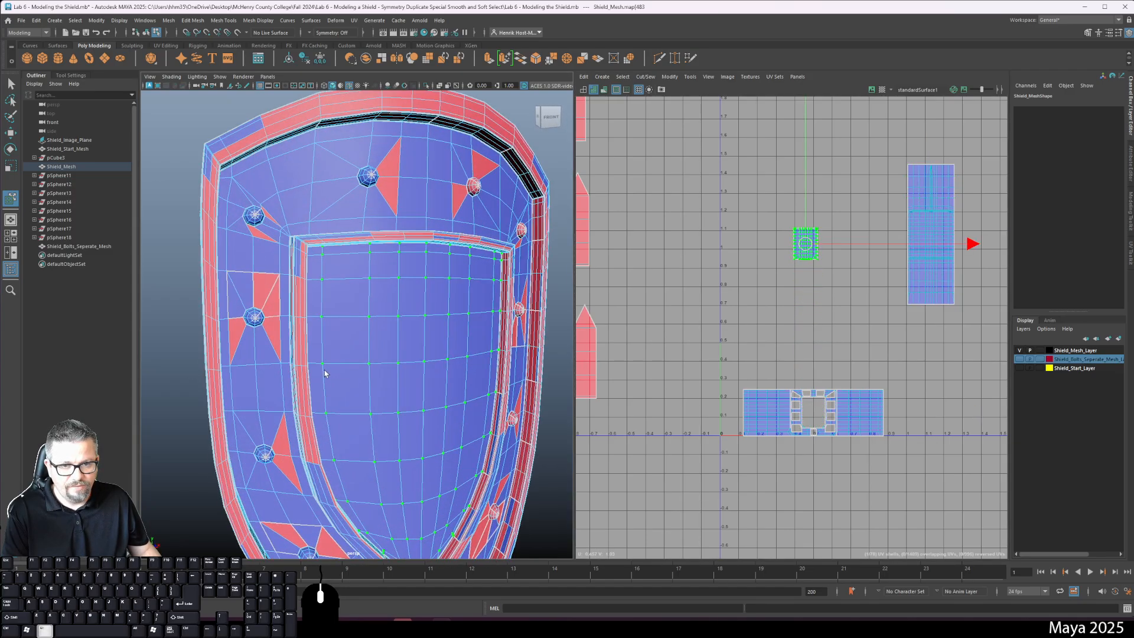
pyautogui.keyDown('alt'); pyautogui.moveTo(324, 372); pyautogui.dragTo(387, 325); pyautogui.keyUp('alt')
pyautogui.click(544, 111)
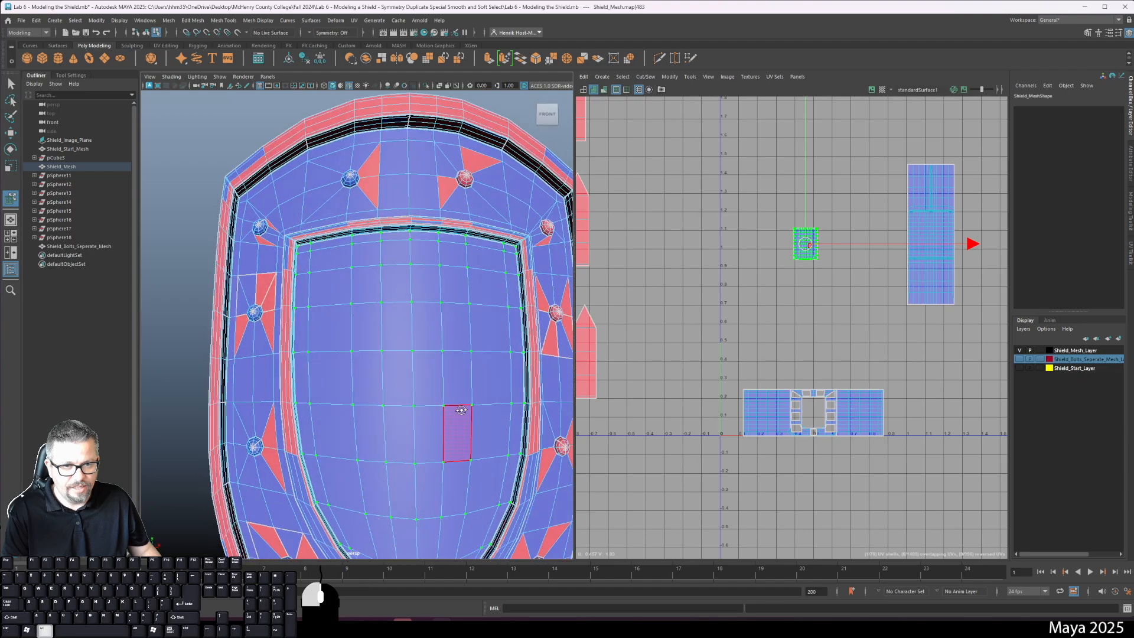
pyautogui.moveTo(809, 248); pyautogui.dragTo(822, 208)
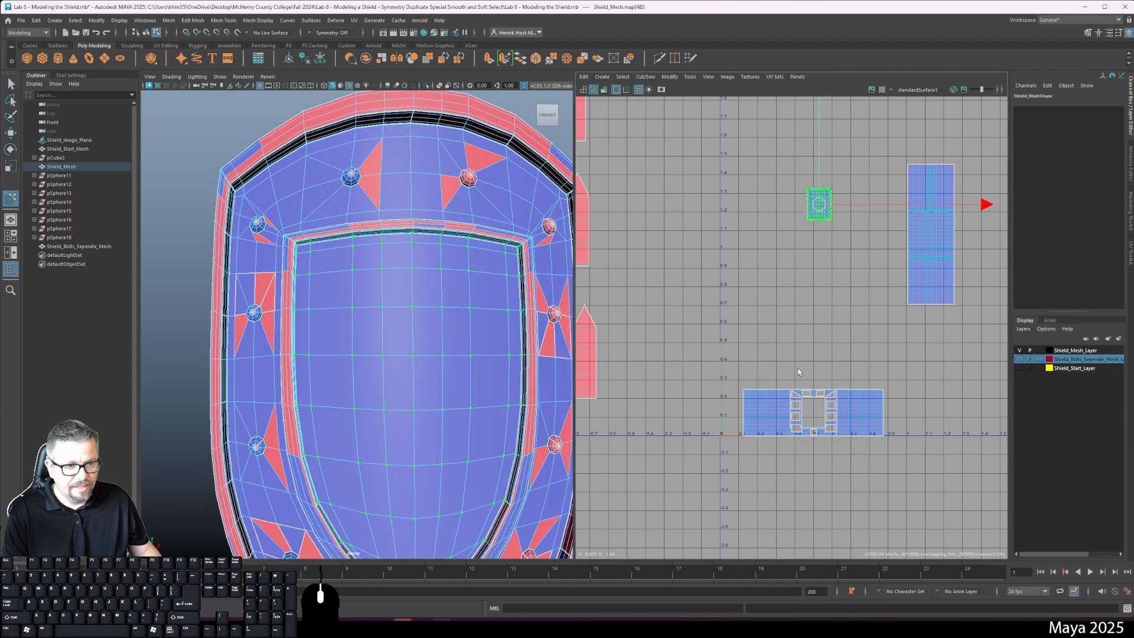
# - Move the shell containing the front frame around the bolts up, off the thin border strips underneath
pyautogui.click(772, 406)
pyautogui.moveTo(772, 407); pyautogui.dragTo(744, 328)
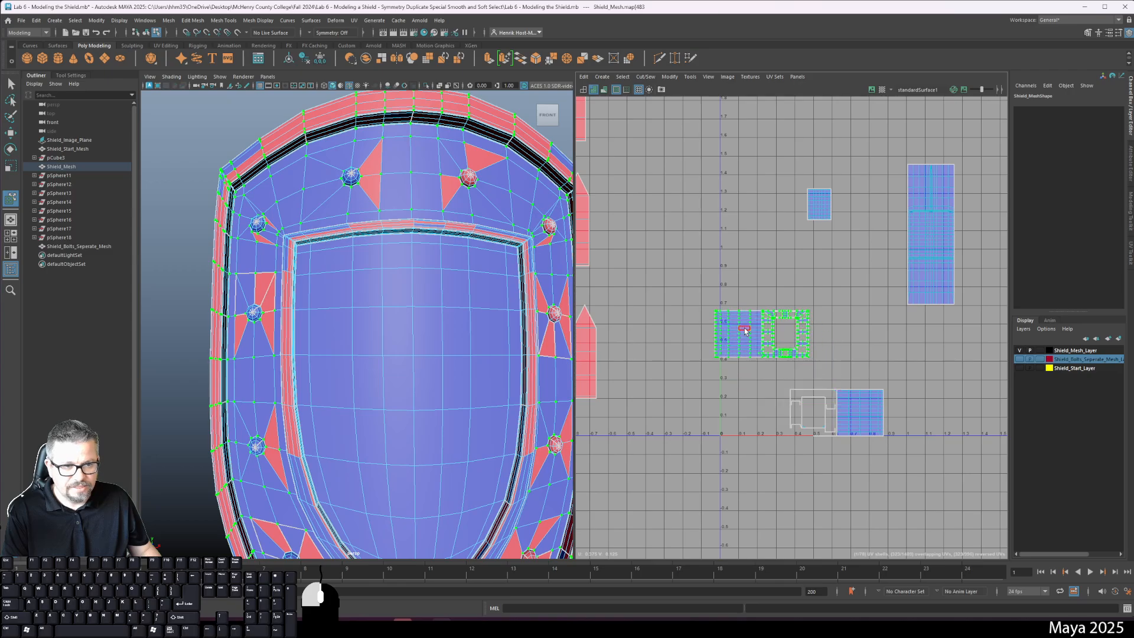
pyautogui.press('w')
pyautogui.keyDown('alt'); pyautogui.moveTo(392, 332); pyautogui.dragTo(401, 354); pyautogui.keyUp('alt')
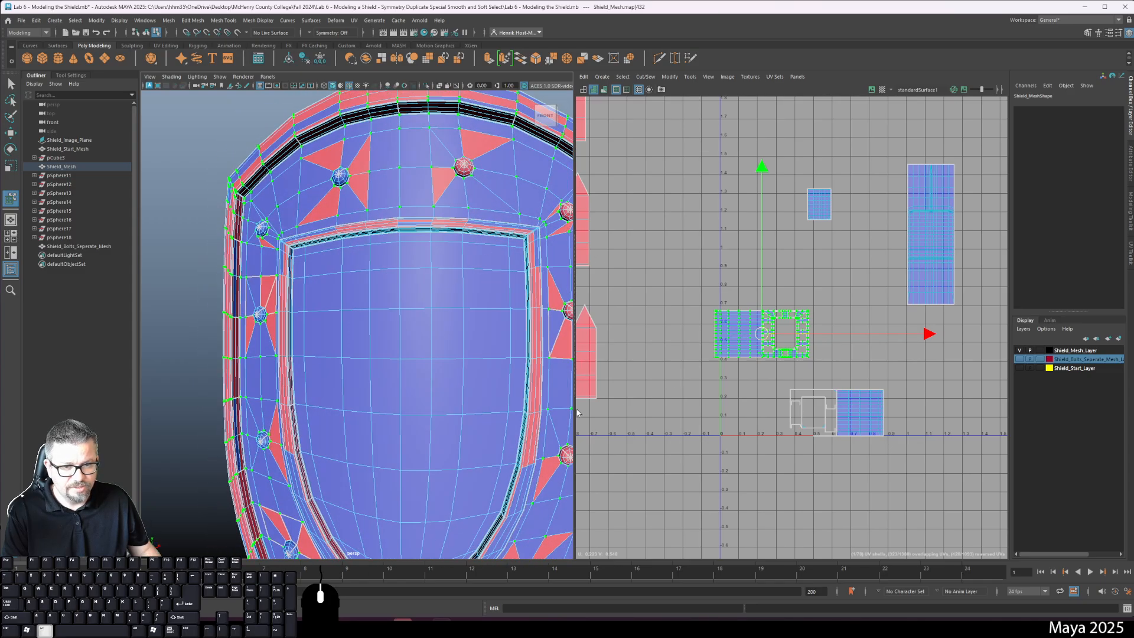
pyautogui.scroll(-3, 422, 374)
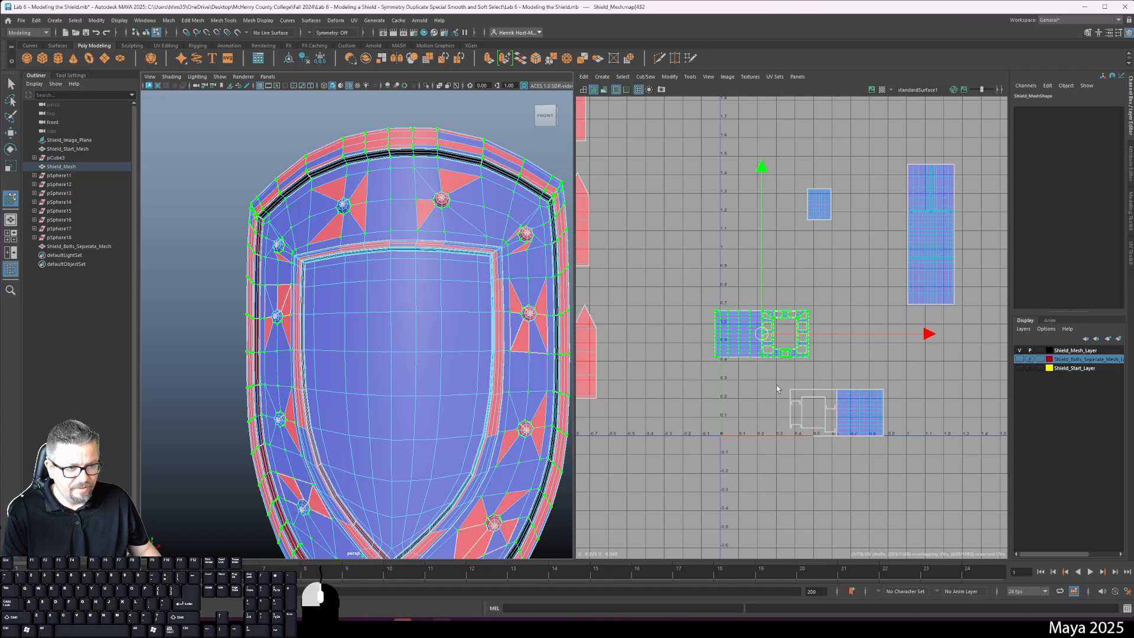
# - Move the thin border-strip shells out to the left of the UV tile, and place the front frame shell above it
pyautogui.moveTo(777, 388); pyautogui.dragTo(829, 455)
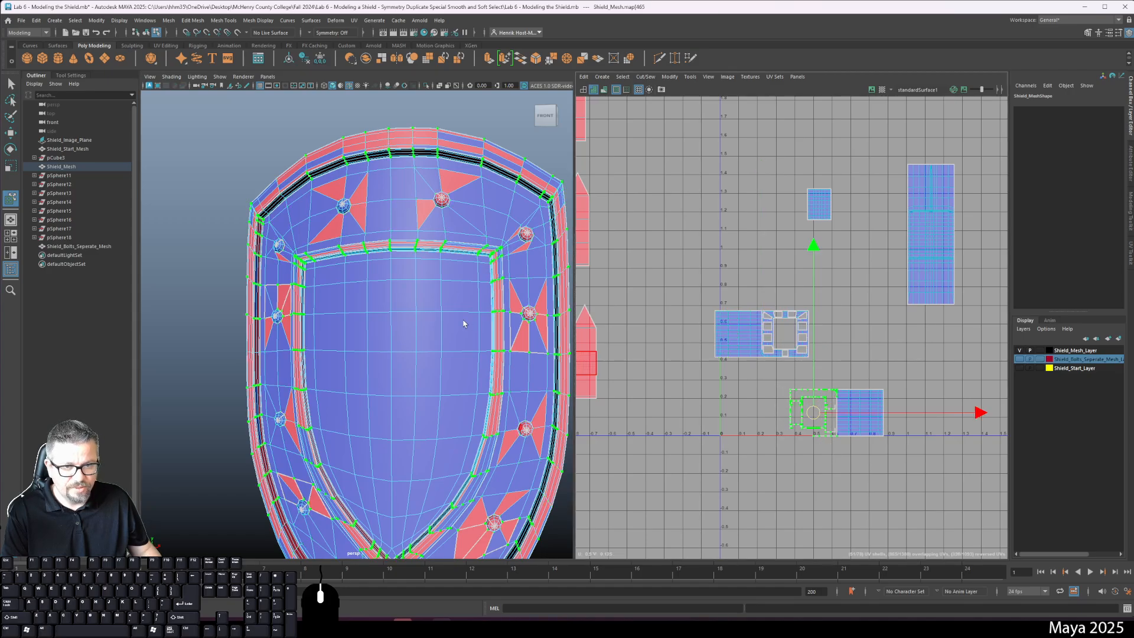
pyautogui.keyDown('alt'); pyautogui.moveTo(464, 323); pyautogui.dragTo(405, 254); pyautogui.keyUp('alt')
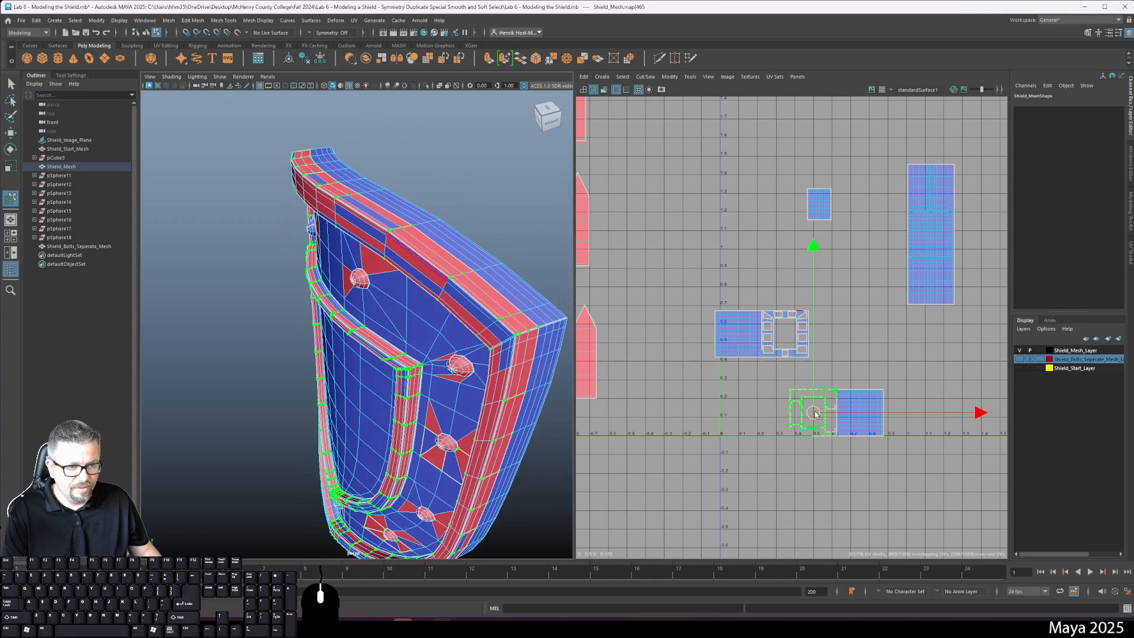
pyautogui.moveTo(753, 336); pyautogui.dragTo(741, 284)
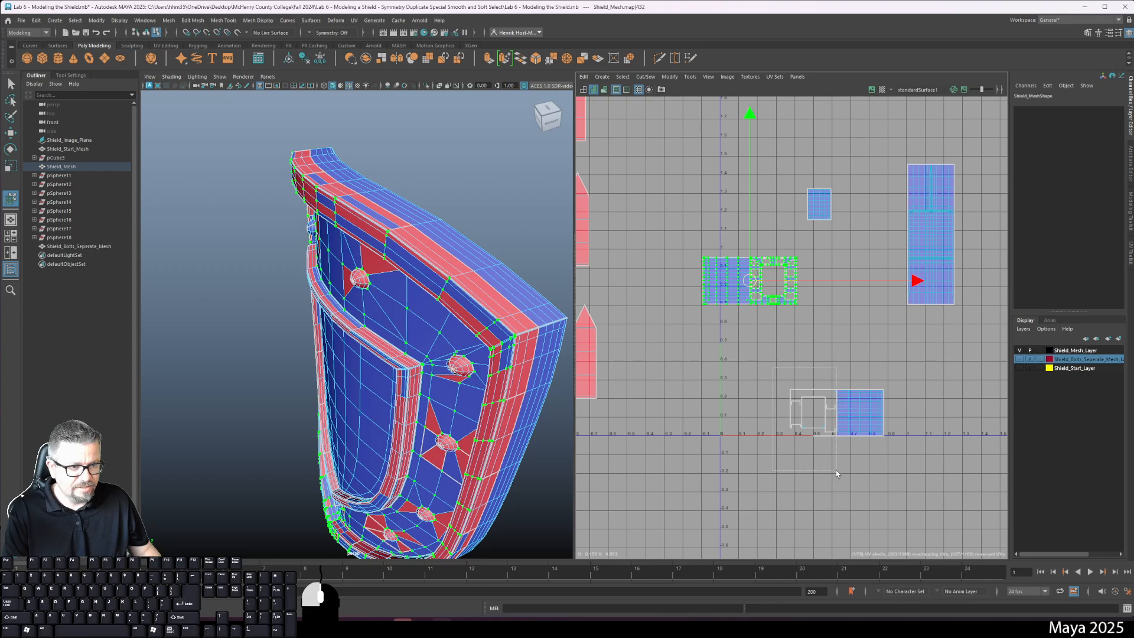
pyautogui.moveTo(835, 470); pyautogui.dragTo(836, 471)
pyautogui.moveTo(813, 413); pyautogui.dragTo(662, 271)
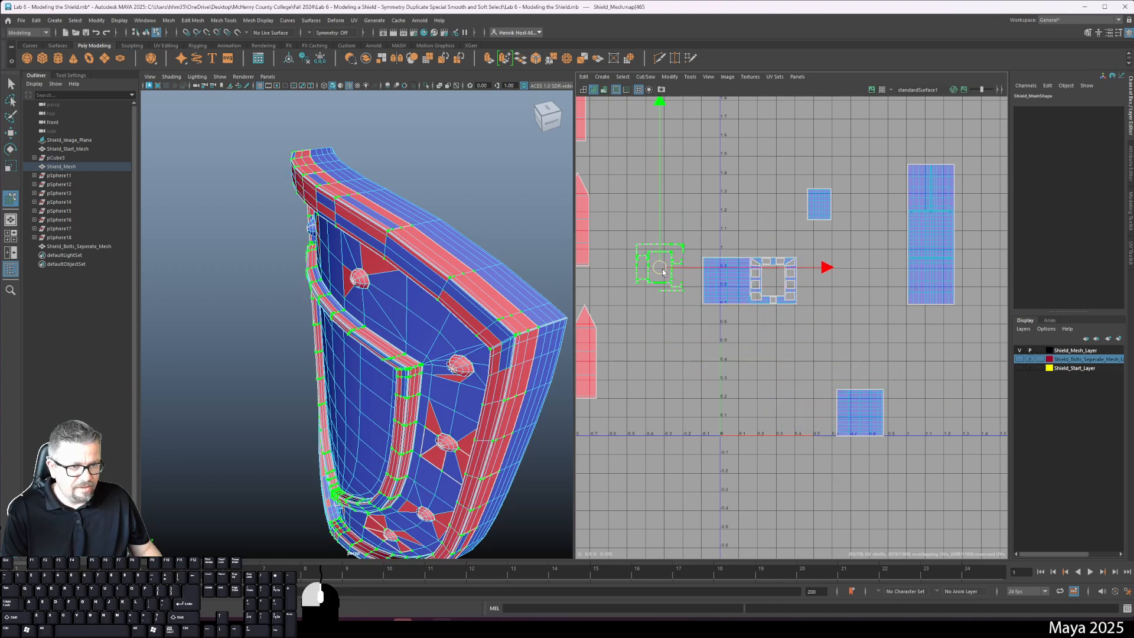
pyautogui.moveTo(745, 294); pyautogui.dragTo(725, 201)
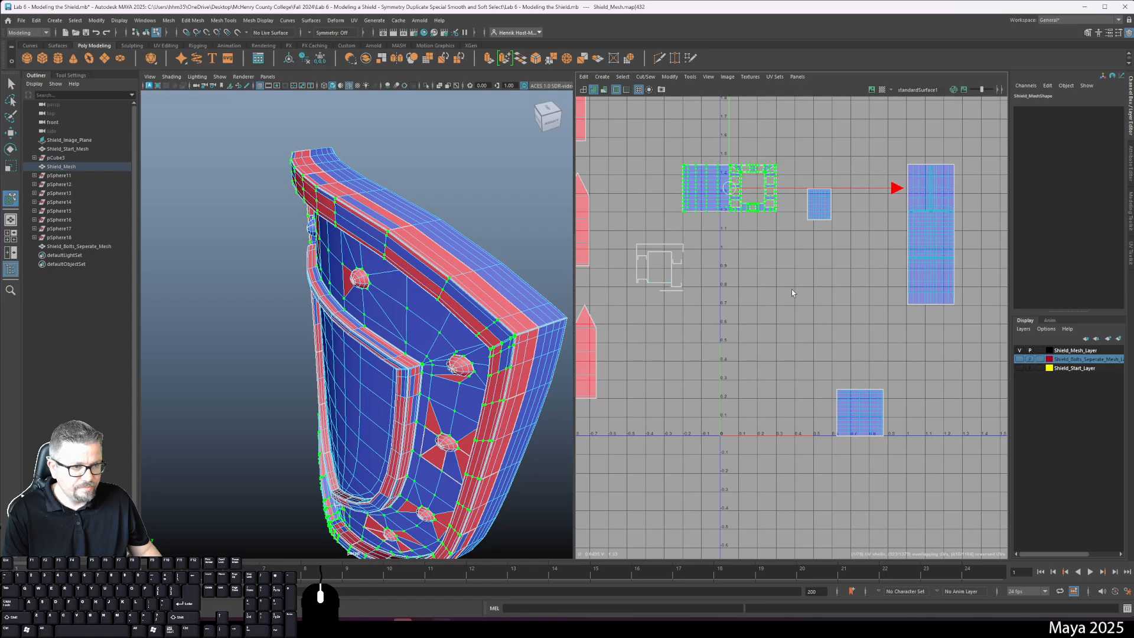
# - Widen the UV view, check the remaining square shell against the shield's side, and move it up beside the tall back shell
pyautogui.click(860, 421)
pyautogui.moveTo(576, 392); pyautogui.dragTo(542, 395)
pyautogui.keyDown('alt'); pyautogui.moveTo(506, 451); pyautogui.dragTo(487, 390); pyautogui.keyUp('alt')
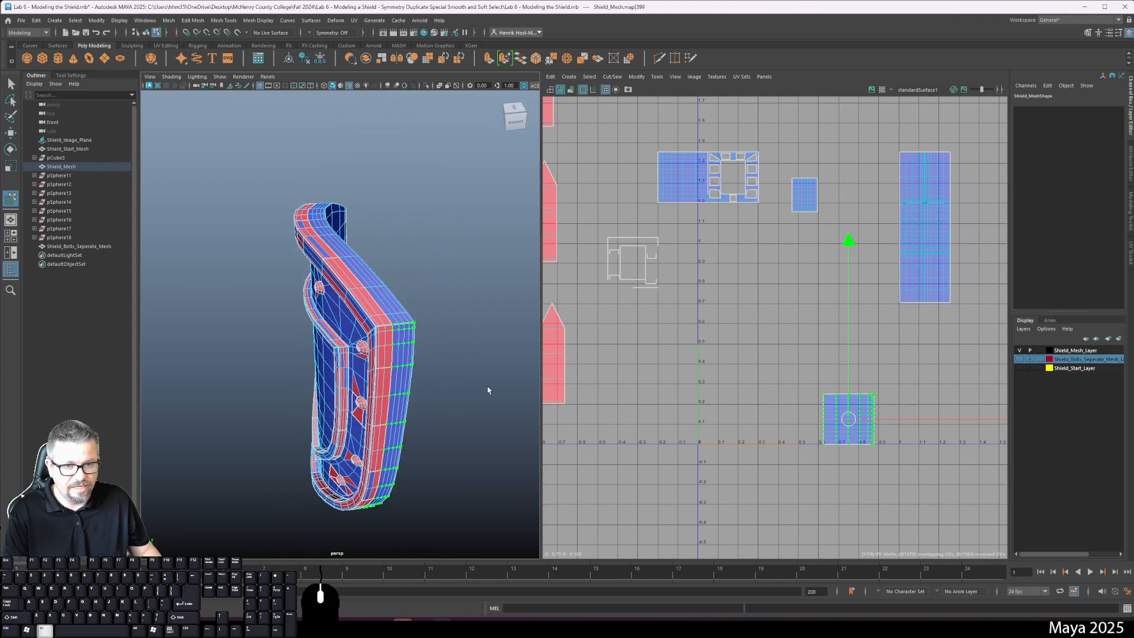
pyautogui.moveTo(836, 427); pyautogui.dragTo(859, 179)
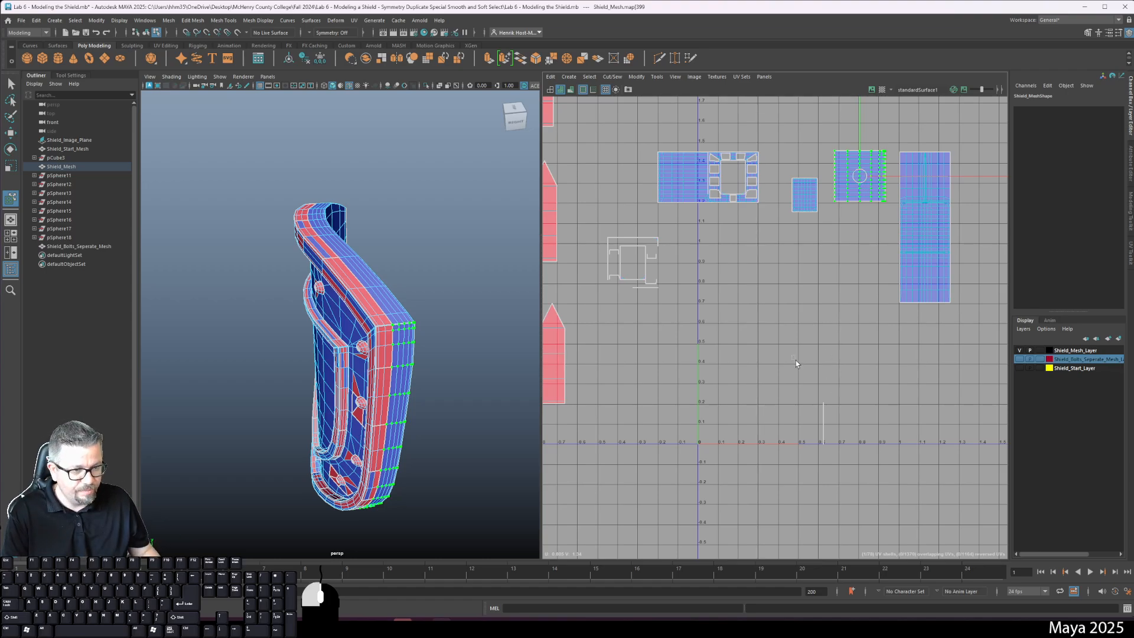
# - Move one of the collapsed, line-thin shells from the UV tile up to the space beside the tall back shell
pyautogui.click(823, 422)
pyautogui.moveTo(790, 381); pyautogui.dragTo(911, 490)
pyautogui.click(859, 286)
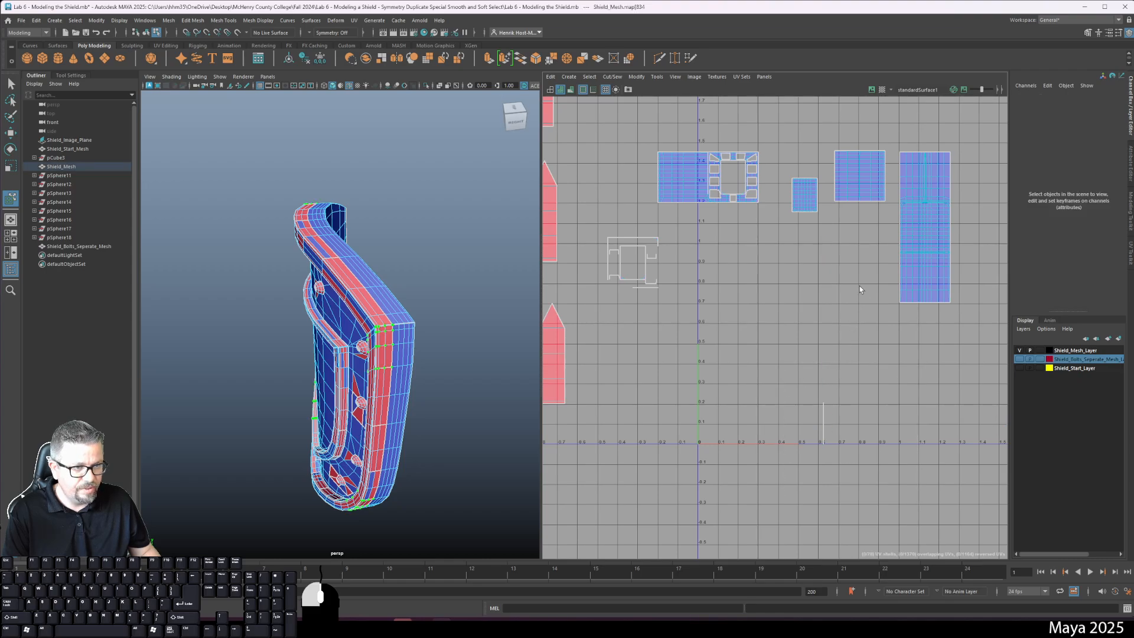
pyautogui.click(824, 408)
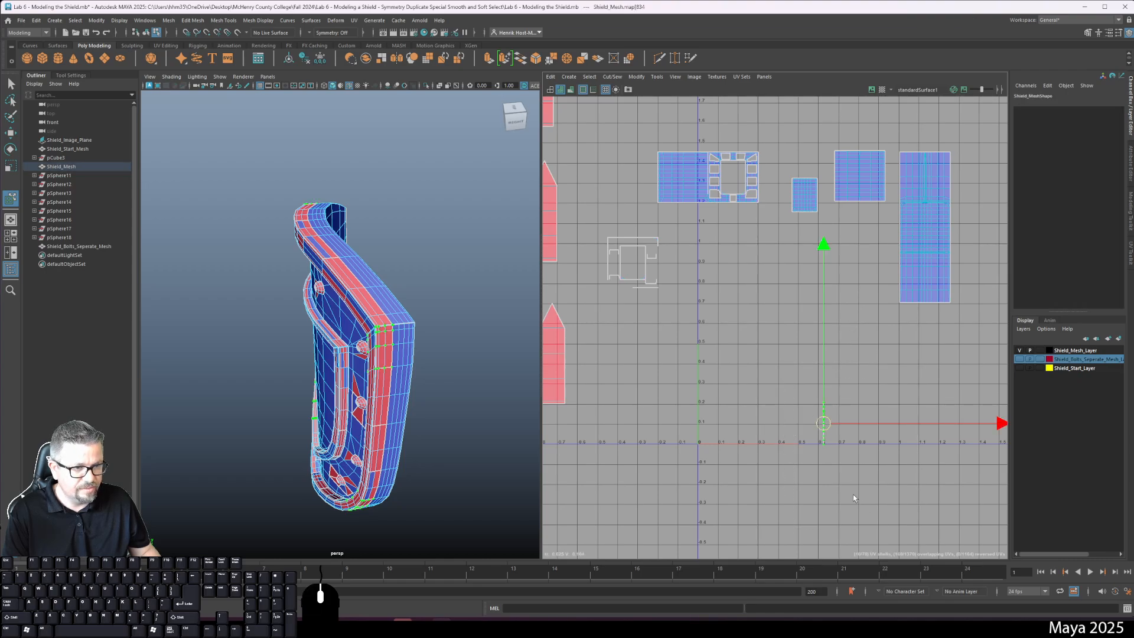
pyautogui.moveTo(823, 425); pyautogui.dragTo(835, 379)
pyautogui.moveTo(853, 277); pyautogui.dragTo(868, 239)
# - Move one of the collapsed, line-thin shells up and to the right, clear of the other line shells in the UV tile
pyautogui.click(824, 424)
pyautogui.moveTo(824, 423); pyautogui.dragTo(839, 451)
pyautogui.scroll(8, 837, 451)
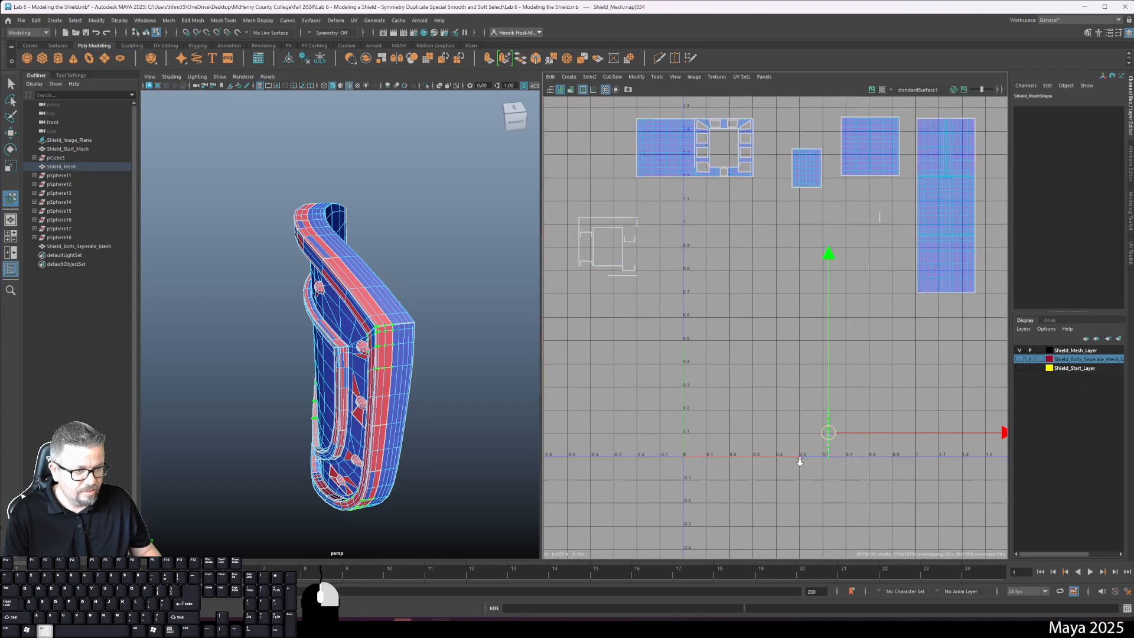
pyautogui.keyDown('alt'); pyautogui.moveTo(789, 255); pyautogui.dragTo(794, 405, button='middle'); pyautogui.keyUp('alt')
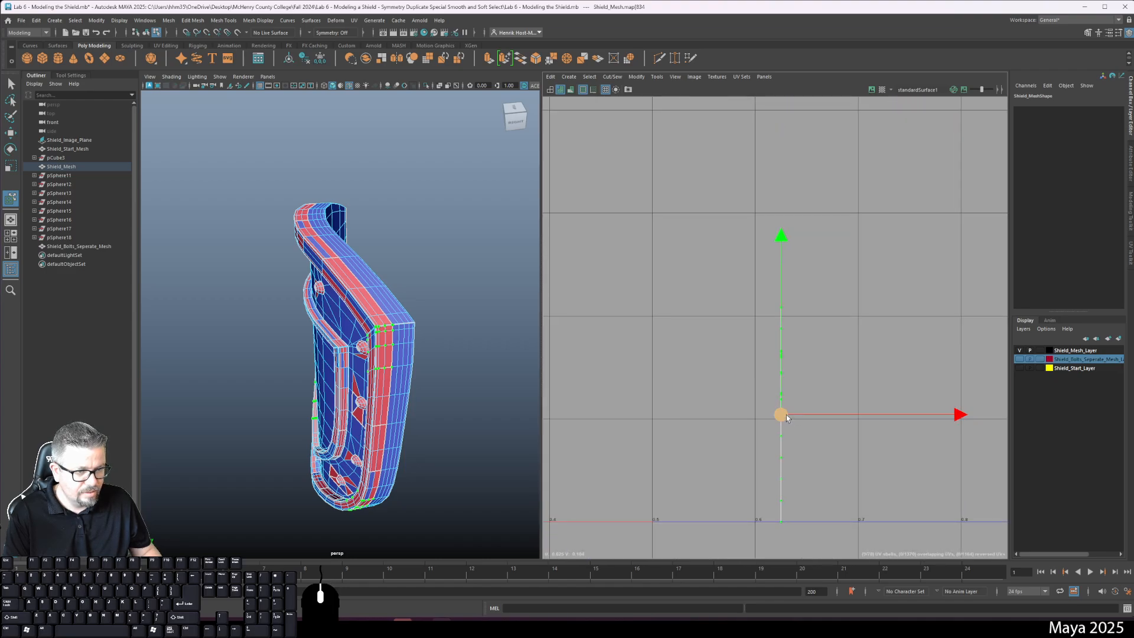
pyautogui.click(782, 414)
pyautogui.click(786, 417)
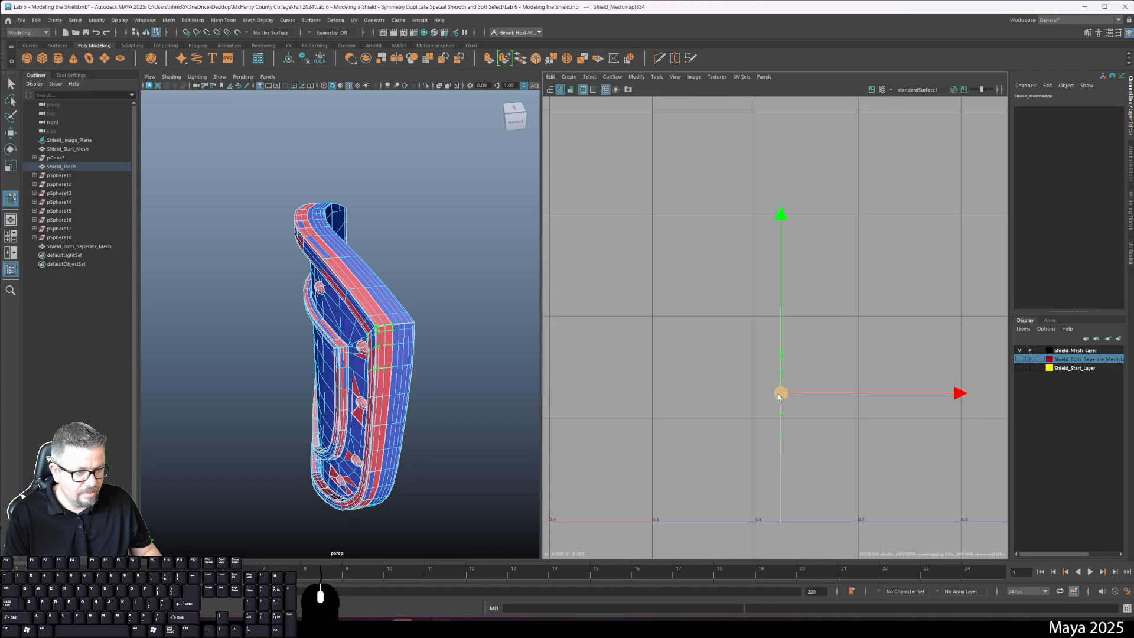
pyautogui.moveTo(779, 393); pyautogui.dragTo(965, 182)
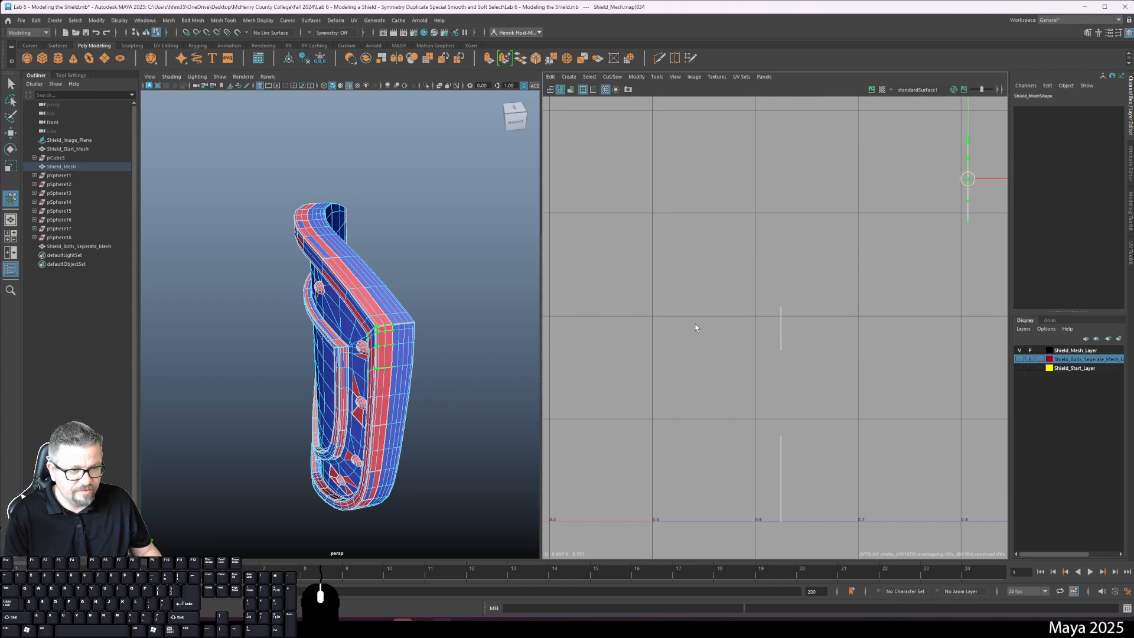
# - Move another short line-thin shell out beside the separated one, and check its place on the shield's outer edge
pyautogui.click(781, 328)
pyautogui.click(942, 239)
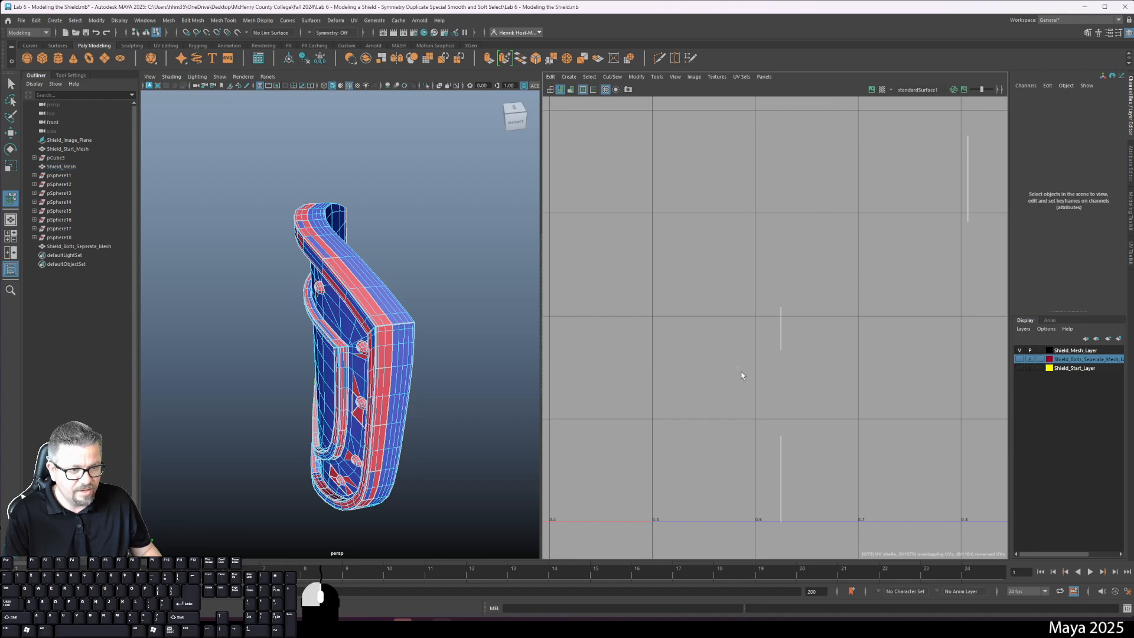
pyautogui.moveTo(742, 375); pyautogui.dragTo(801, 473)
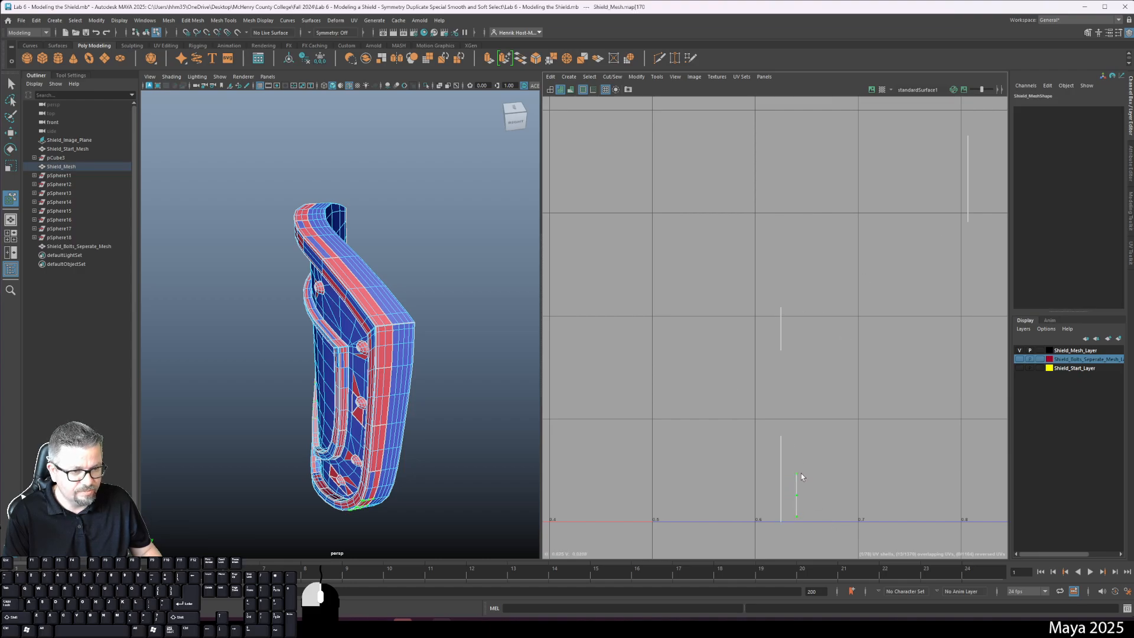
pyautogui.moveTo(986, 243); pyautogui.dragTo(985, 240)
pyautogui.keyDown('alt'); pyautogui.moveTo(832, 432); pyautogui.dragTo(715, 463, button='right'); pyautogui.keyUp('alt')
pyautogui.keyDown('alt'); pyautogui.moveTo(464, 504); pyautogui.dragTo(475, 450); pyautogui.keyUp('alt')
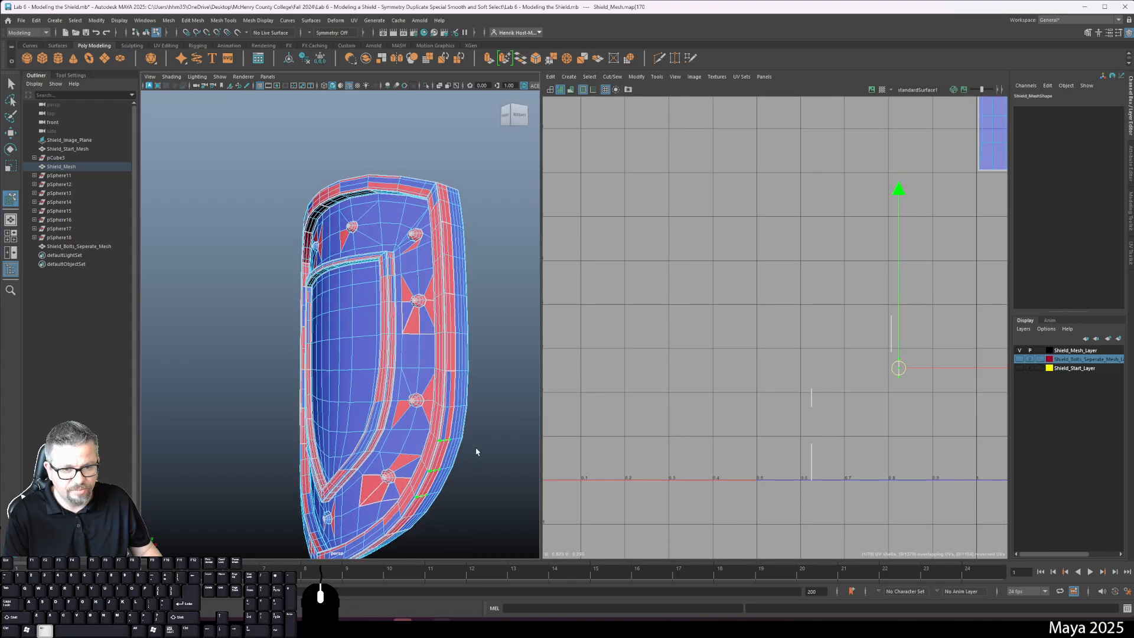
pyautogui.keyDown('alt'); pyautogui.moveTo(475, 448); pyautogui.dragTo(491, 398, button='middle'); pyautogui.keyUp('alt')
# - Select the two remaining line-thin shells, locate them on the shield, and examine the back of the mesh
pyautogui.moveTo(784, 376); pyautogui.dragTo(851, 532)
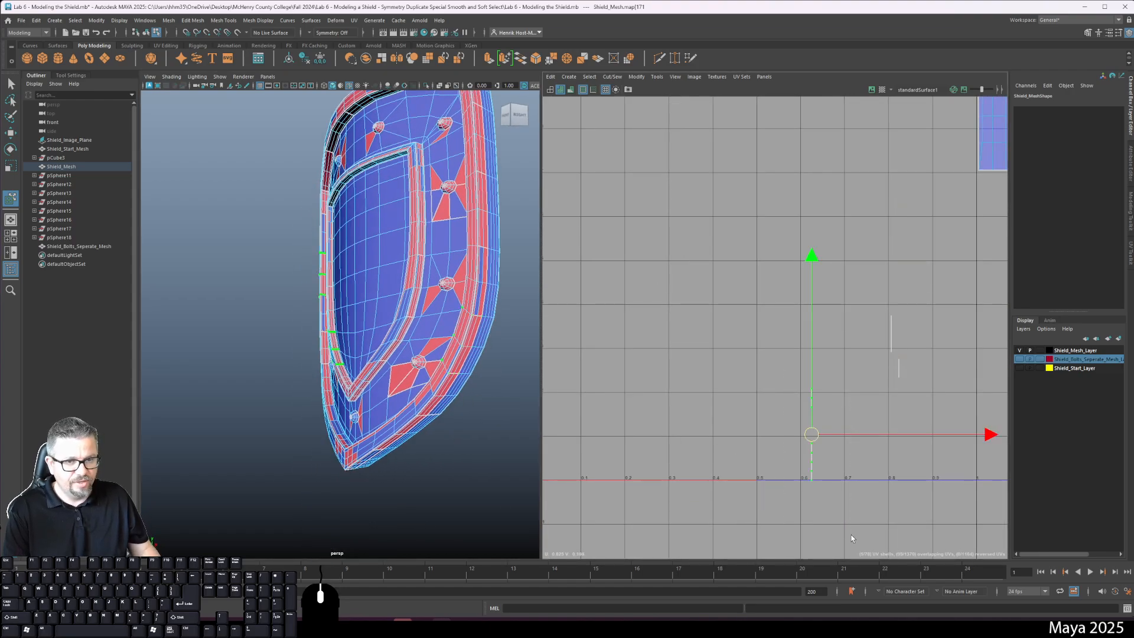
pyautogui.moveTo(356, 320)
pyautogui.keyDown('alt'); pyautogui.mouseDown()
pyautogui.moveTo(513, 341)
pyautogui.moveTo(350, 323)
pyautogui.mouseUp(); pyautogui.keyUp('alt')
pyautogui.scroll(-5, 351, 313)
pyautogui.keyDown('alt'); pyautogui.moveTo(367, 265); pyautogui.dragTo(224, 356); pyautogui.keyUp('alt')
pyautogui.click(389, 353)
pyautogui.press('f')
pyautogui.keyDown('alt'); pyautogui.moveTo(635, 215); pyautogui.dragTo(817, 265, button='middle'); pyautogui.keyUp('alt')
pyautogui.keyDown('alt'); pyautogui.moveTo(817, 265); pyautogui.dragTo(801, 324, button='right'); pyautogui.keyUp('alt')
pyautogui.keyDown('alt'); pyautogui.moveTo(802, 324); pyautogui.dragTo(643, 373, button='middle'); pyautogui.keyUp('alt')
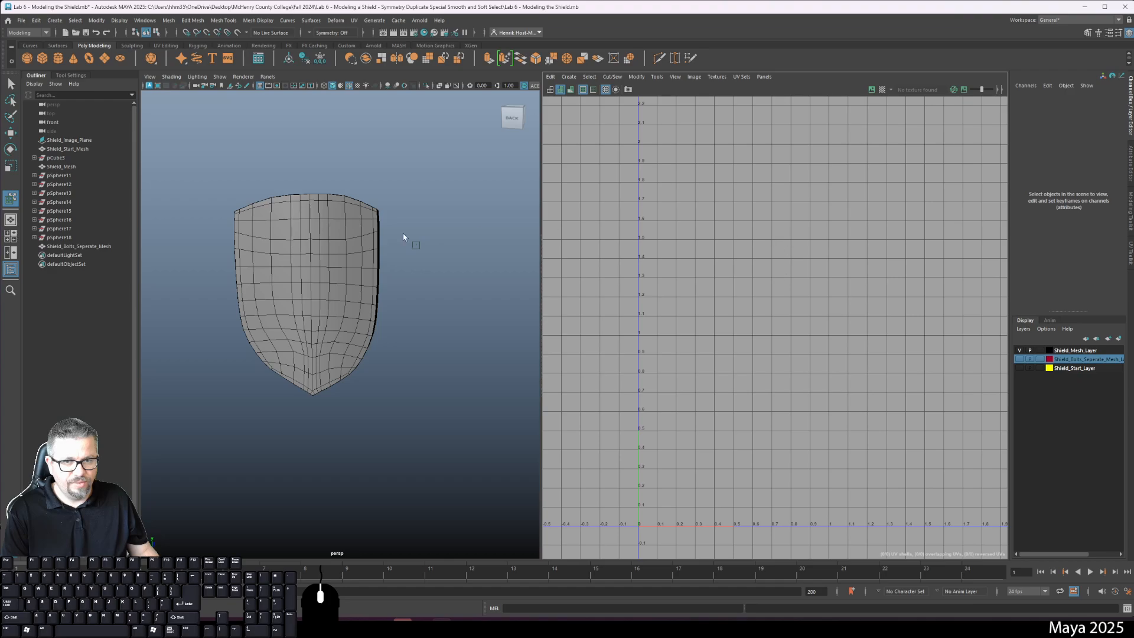
# - Reselect the shield mesh and, moving whole UV shells, shift the square side shell well up and the front frame shell slightly up
pyautogui.click(316, 235)
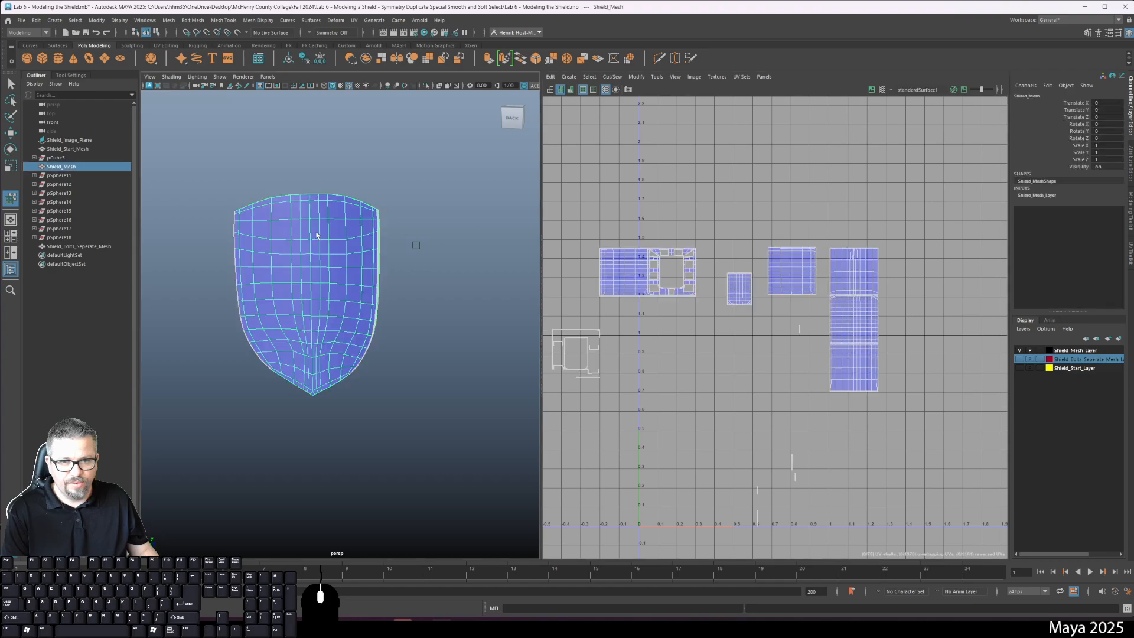
pyautogui.click(659, 77)
pyautogui.click(673, 155)
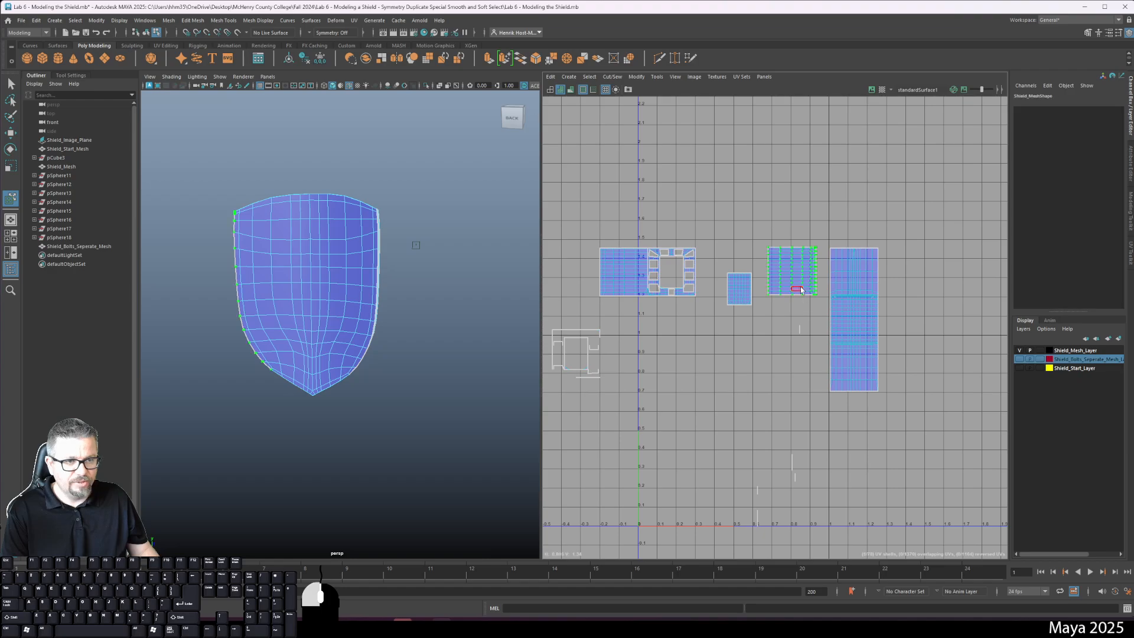
pyautogui.moveTo(800, 289); pyautogui.dragTo(770, 156)
pyautogui.click(739, 289)
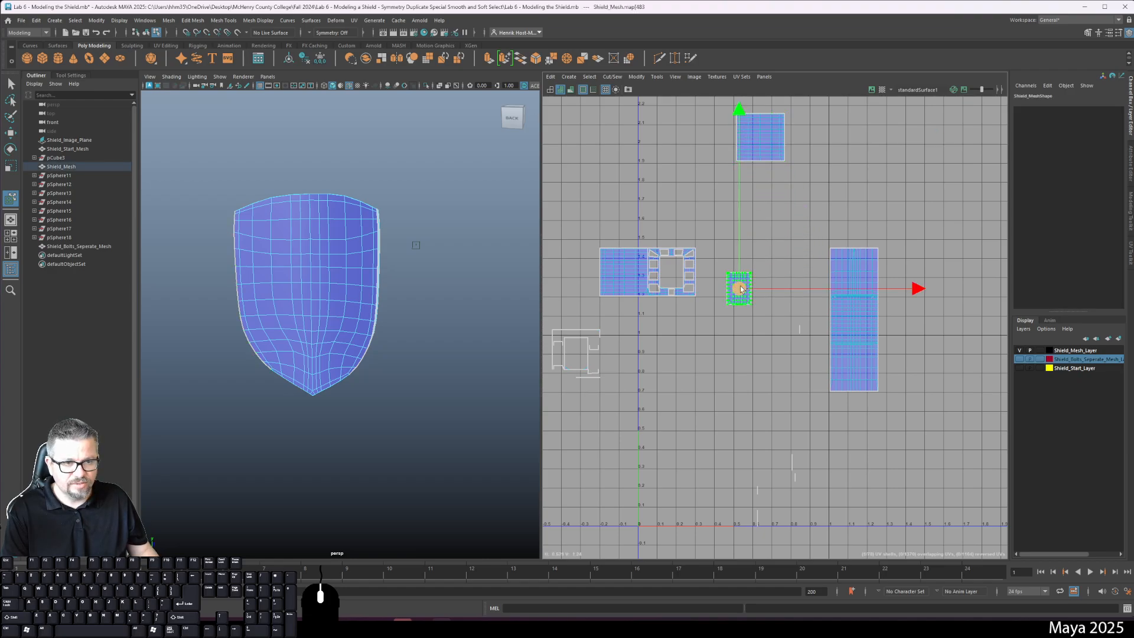
pyautogui.moveTo(640, 266); pyautogui.dragTo(643, 233)
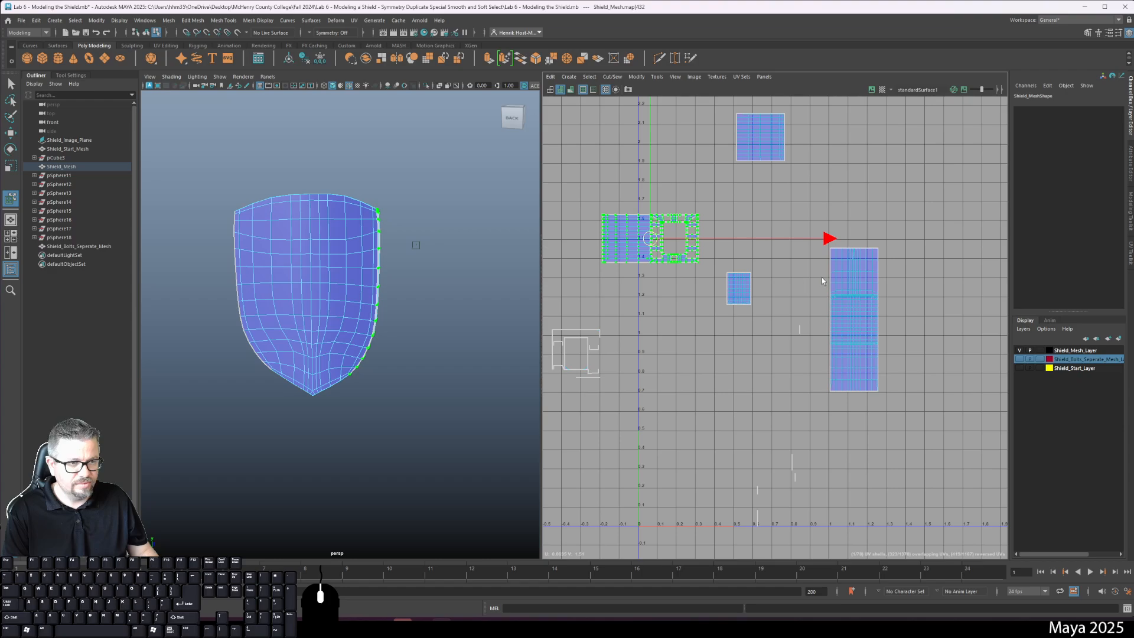
# - Move the tall back shell farther right and up, and inspect the area it covers on the shield's back and rim
pyautogui.click(849, 317)
pyautogui.moveTo(849, 317); pyautogui.dragTo(933, 245)
pyautogui.keyDown('alt'); pyautogui.moveTo(307, 307); pyautogui.dragTo(341, 310); pyautogui.keyUp('alt')
pyautogui.keyDown('alt'); pyautogui.moveTo(341, 309); pyautogui.dragTo(399, 392, button='right'); pyautogui.keyUp('alt')
pyautogui.keyDown('alt'); pyautogui.moveTo(400, 392); pyautogui.dragTo(318, 190); pyautogui.keyUp('alt')
pyautogui.keyDown('alt'); pyautogui.moveTo(348, 337); pyautogui.dragTo(387, 366, button='middle'); pyautogui.keyUp('alt')
pyautogui.keyDown('alt'); pyautogui.moveTo(387, 367); pyautogui.dragTo(329, 303, button='right'); pyautogui.keyUp('alt')
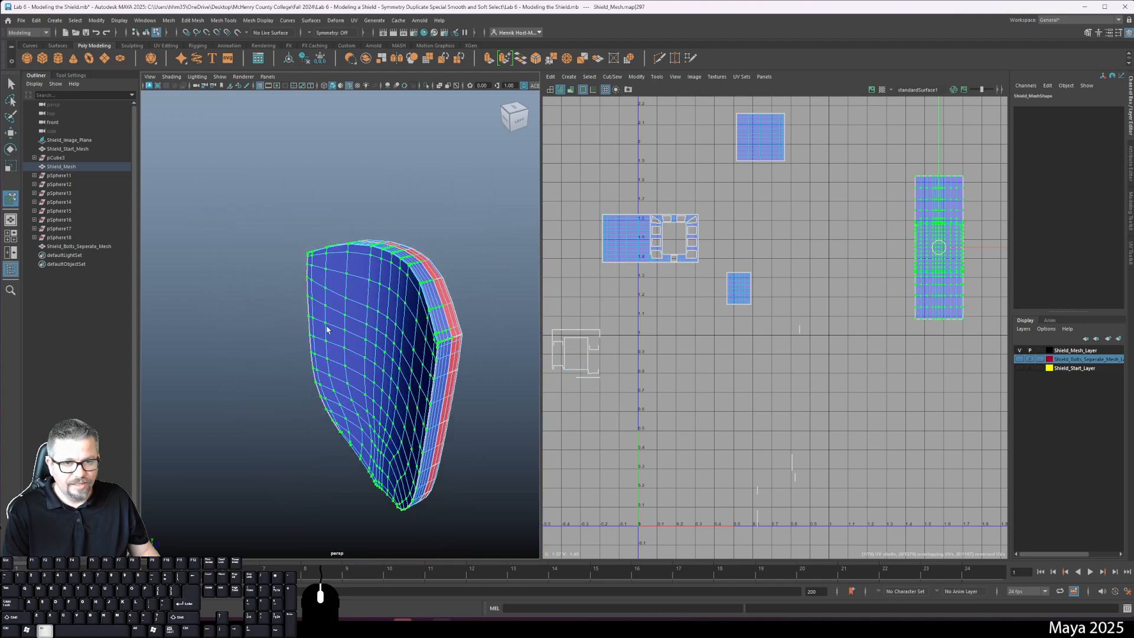
pyautogui.keyDown('alt'); pyautogui.moveTo(326, 329); pyautogui.dragTo(328, 297); pyautogui.keyUp('alt')
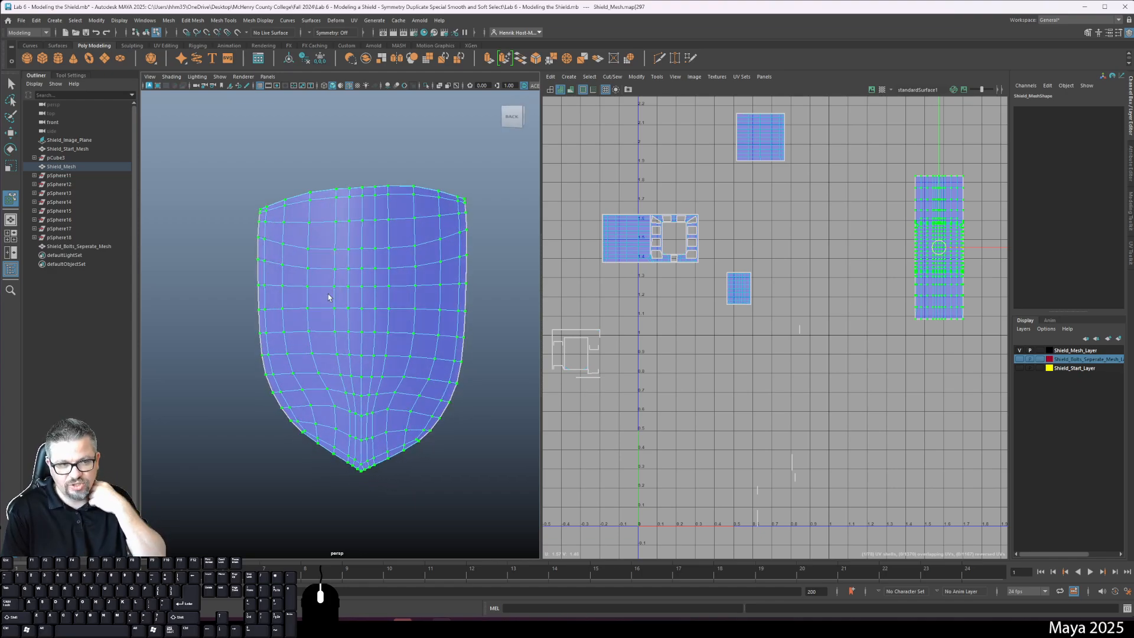
# - Show the shield in smooth mesh preview and examine the upper left corner of its back
pyautogui.keyDown('alt'); pyautogui.moveTo(293, 214); pyautogui.dragTo(311, 281, button='middle'); pyautogui.keyUp('alt')
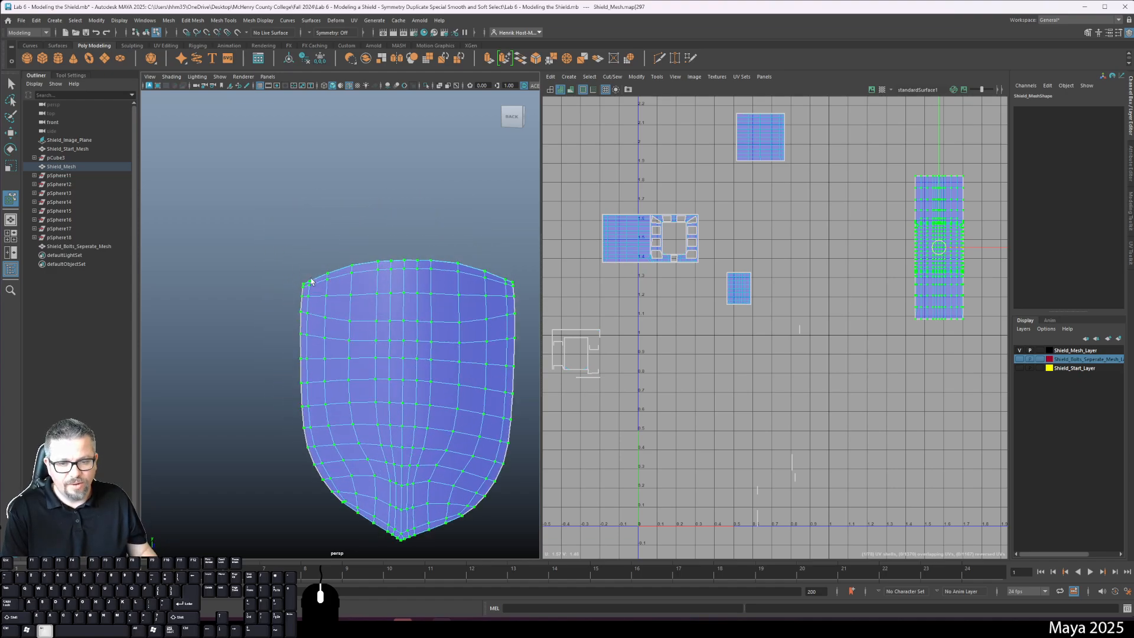
pyautogui.press('2')
pyautogui.press('3')
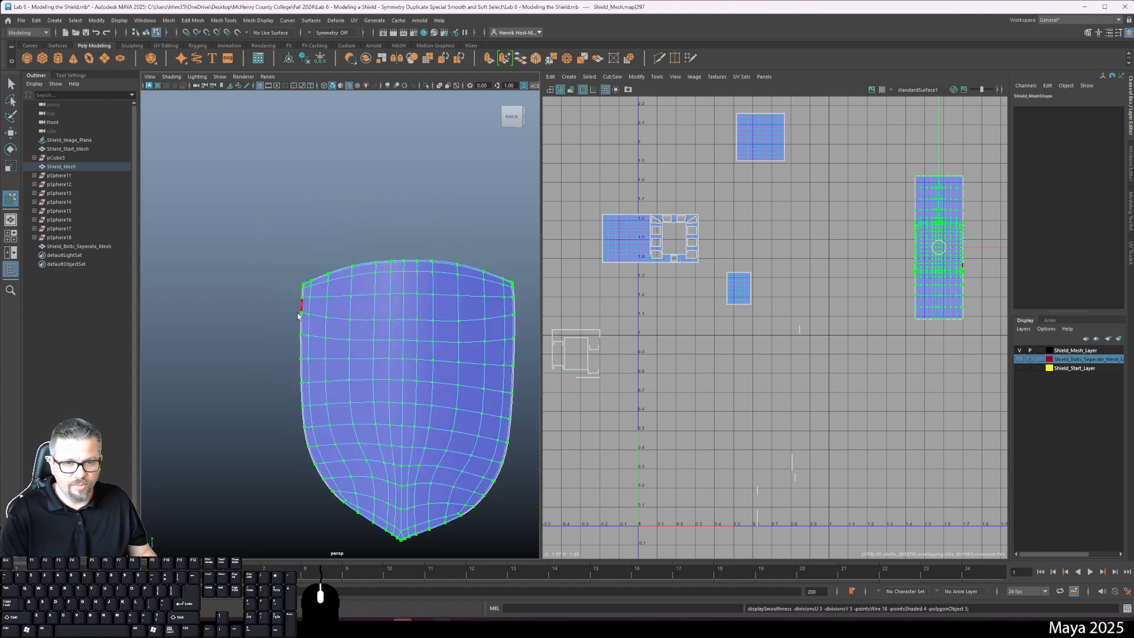
pyautogui.keyDown('alt'); pyautogui.moveTo(301, 284); pyautogui.dragTo(304, 353, button='right'); pyautogui.keyUp('alt')
pyautogui.moveTo(295, 340)
pyautogui.keyDown('alt'); pyautogui.mouseDown(button='middle')
pyautogui.moveTo(309, 337)
pyautogui.moveTo(307, 348)
pyautogui.mouseUp(button='middle'); pyautogui.keyUp('alt')
pyautogui.keyDown('alt'); pyautogui.moveTo(317, 332); pyautogui.dragTo(322, 322); pyautogui.keyUp('alt')
pyautogui.keyDown('alt'); pyautogui.moveTo(321, 322); pyautogui.dragTo(304, 375, button='right'); pyautogui.keyUp('alt')
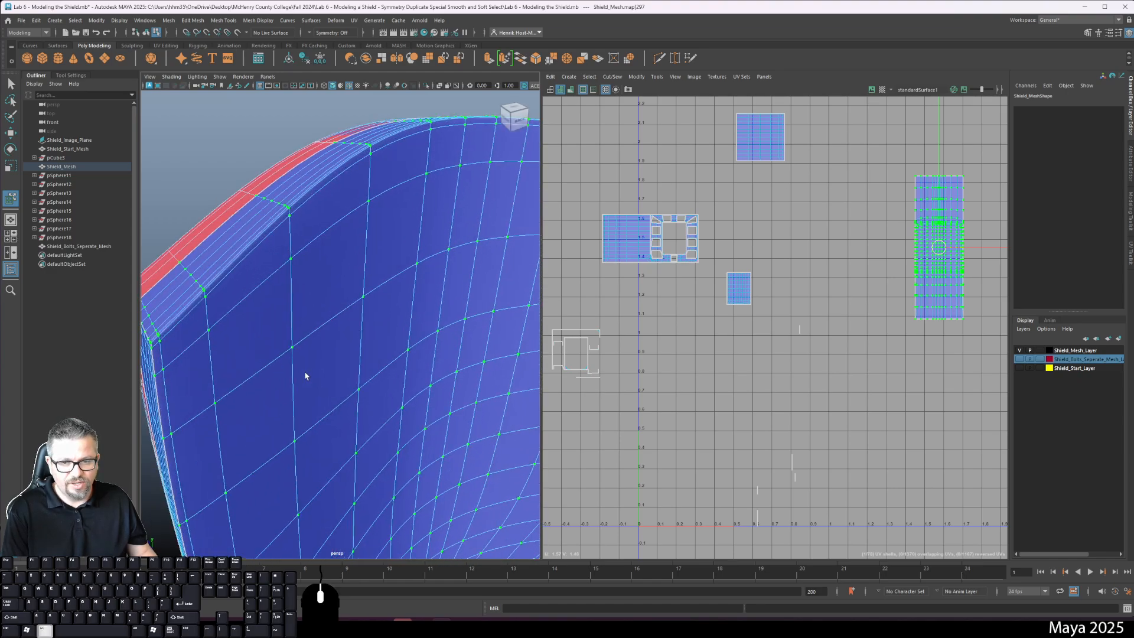
pyautogui.keyDown('alt'); pyautogui.moveTo(304, 374); pyautogui.dragTo(301, 285); pyautogui.keyUp('alt')
# - Select the thin border faces on the shield's back, from the upper left corner along the top edge toward the center
pyautogui.click(300, 284)
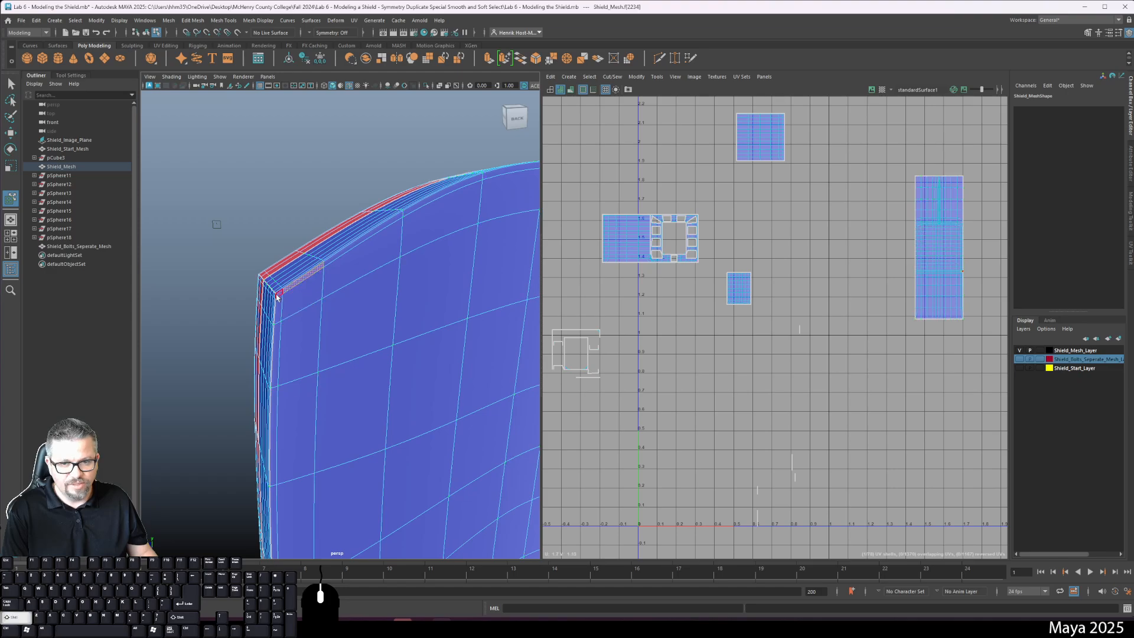
pyautogui.keyDown('shift'); pyautogui.click(278, 294); pyautogui.keyUp('shift')
pyautogui.keyDown('shift'); pyautogui.click(350, 248); pyautogui.keyUp('shift')
pyautogui.keyDown('shift'); pyautogui.click(427, 202); pyautogui.keyUp('shift')
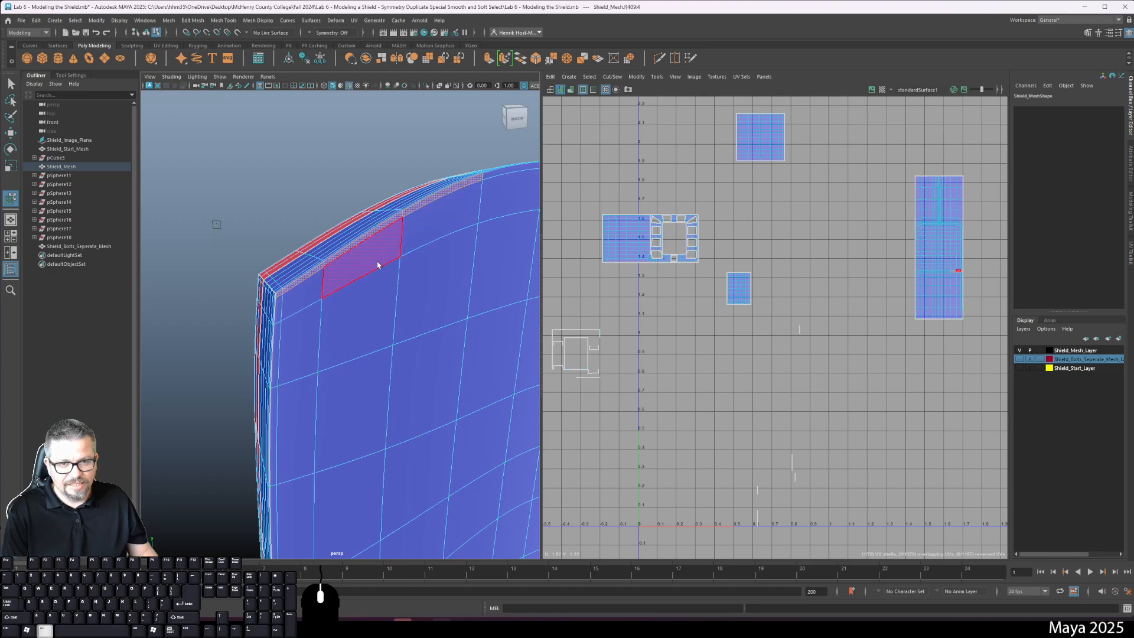
pyautogui.keyDown('alt'); pyautogui.moveTo(378, 263); pyautogui.dragTo(334, 263); pyautogui.keyUp('alt')
pyautogui.keyDown('alt'); pyautogui.moveTo(334, 262); pyautogui.dragTo(248, 277, button='middle'); pyautogui.keyUp('alt')
pyautogui.keyDown('shift'); pyautogui.click(416, 194); pyautogui.keyUp('shift')
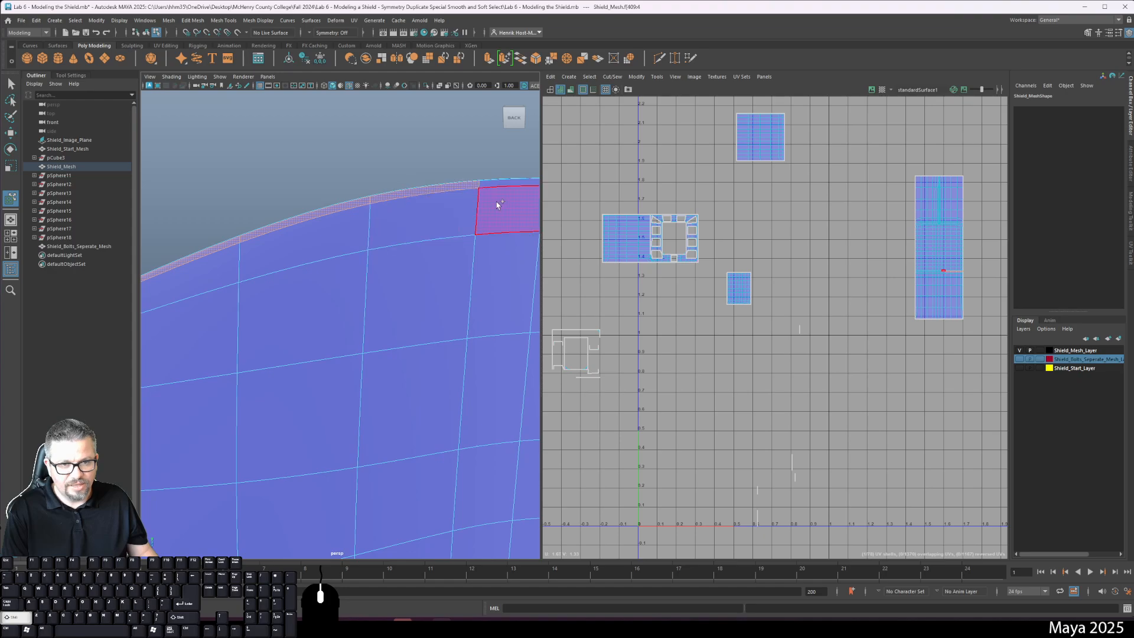
pyautogui.keyDown('shift'); pyautogui.click(511, 187); pyautogui.keyUp('shift')
pyautogui.keyDown('alt'); pyautogui.moveTo(511, 187); pyautogui.dragTo(336, 240); pyautogui.keyUp('alt')
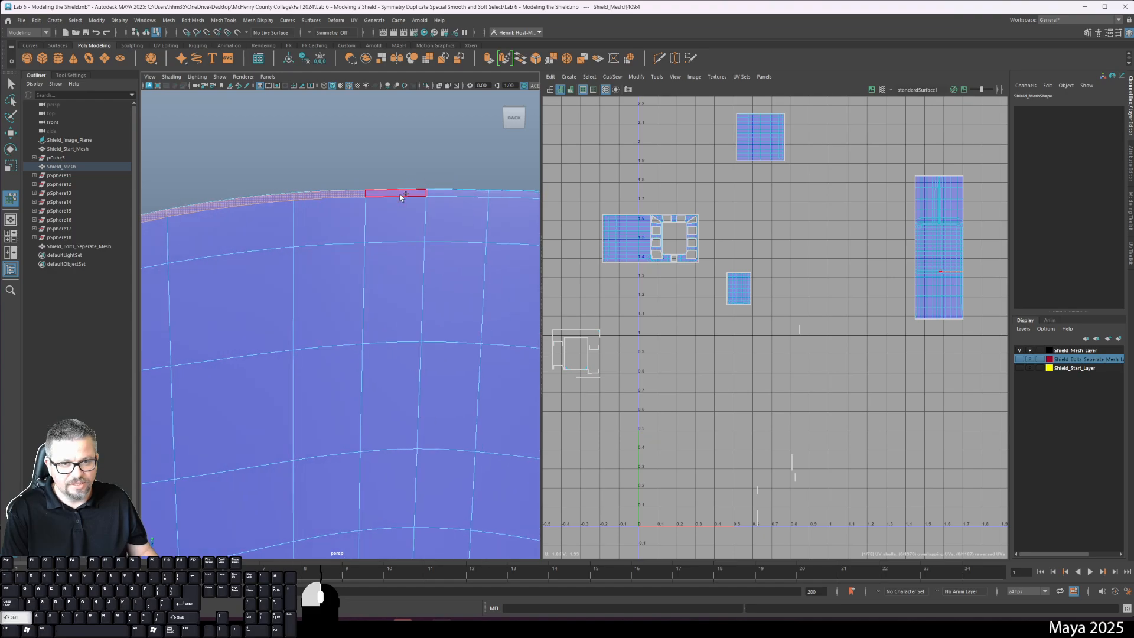
# - Extend the face selection along the thin top border from the center to the upper right corner, comparing it without smooth preview
pyautogui.press('1')
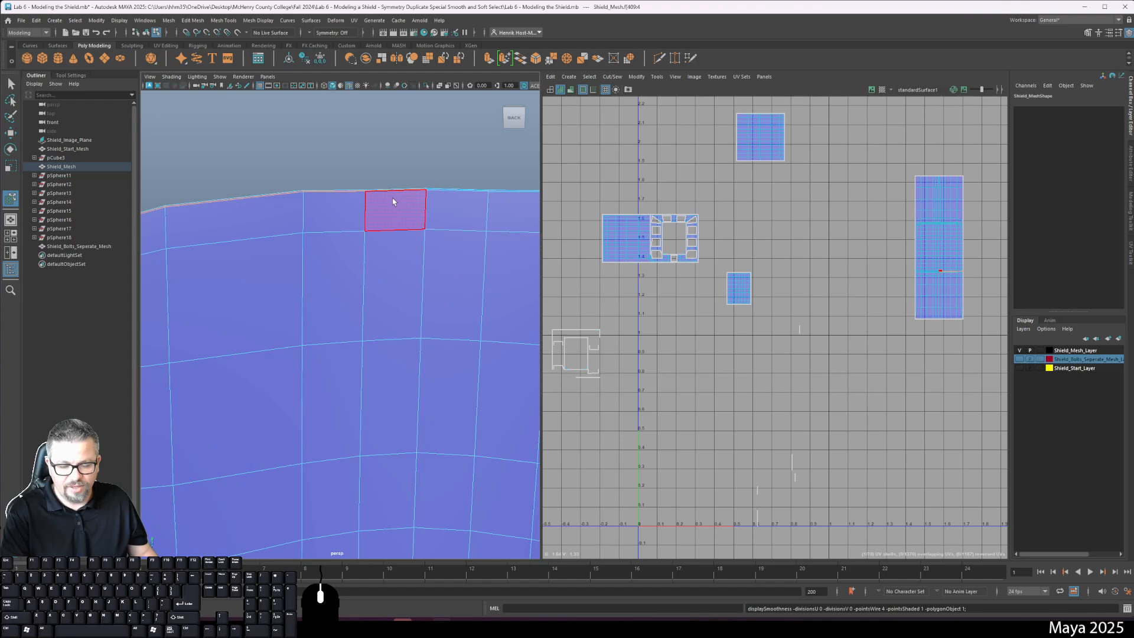
pyautogui.press('3')
pyautogui.keyDown('shift'); pyautogui.click(462, 194); pyautogui.keyUp('shift')
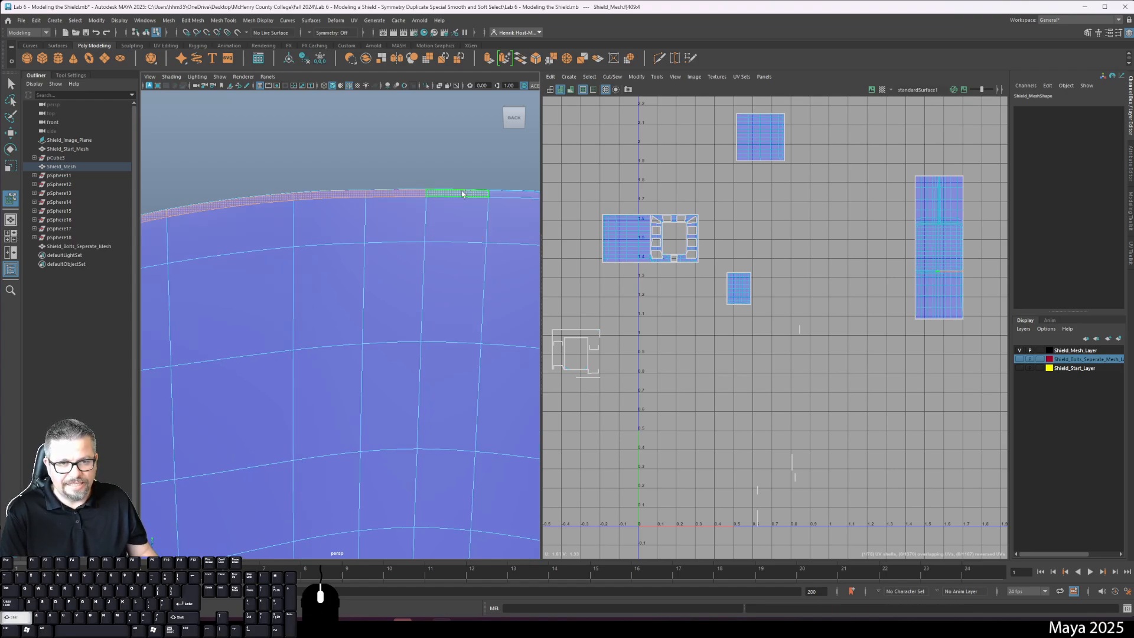
pyautogui.keyDown('shift'); pyautogui.click(516, 194); pyautogui.keyUp('shift')
pyautogui.keyDown('alt'); pyautogui.moveTo(488, 243); pyautogui.dragTo(331, 248, button='middle'); pyautogui.keyUp('alt')
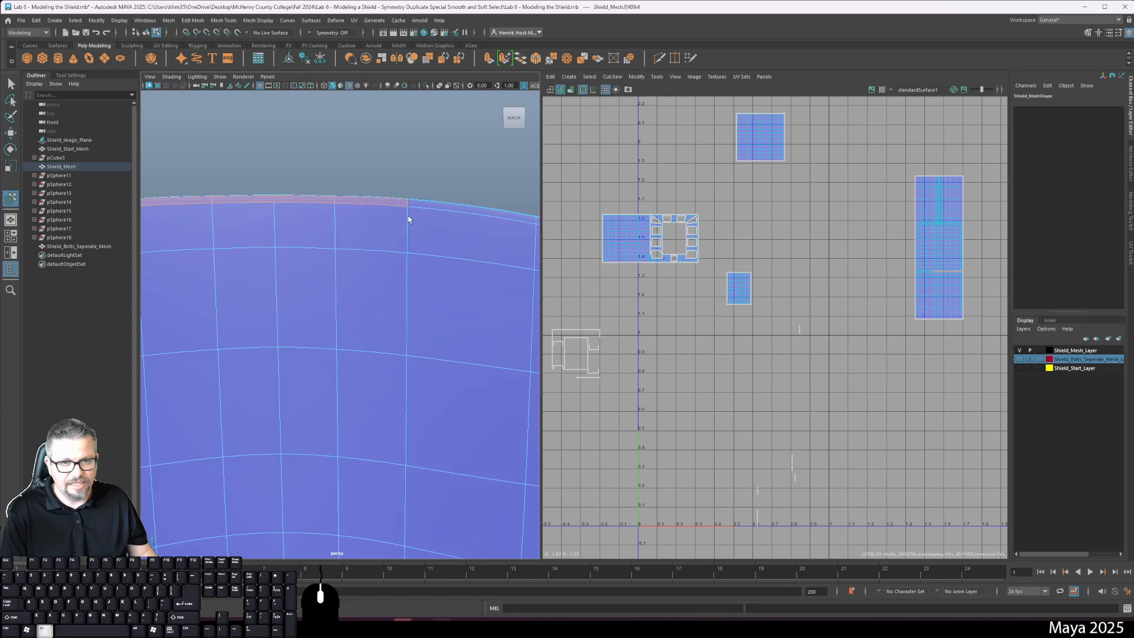
pyautogui.keyDown('alt'); pyautogui.moveTo(450, 264); pyautogui.dragTo(417, 213); pyautogui.keyUp('alt')
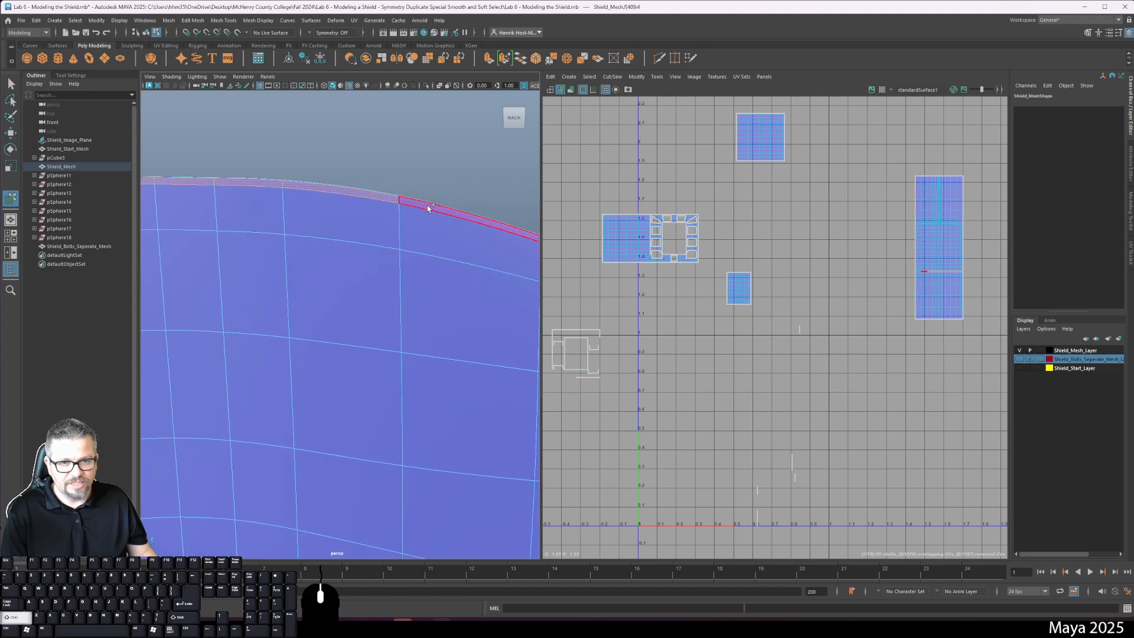
pyautogui.keyDown('shift'); pyautogui.click(427, 205); pyautogui.keyUp('shift')
pyautogui.keyDown('alt'); pyautogui.moveTo(447, 261); pyautogui.dragTo(315, 242, button='middle'); pyautogui.keyUp('alt')
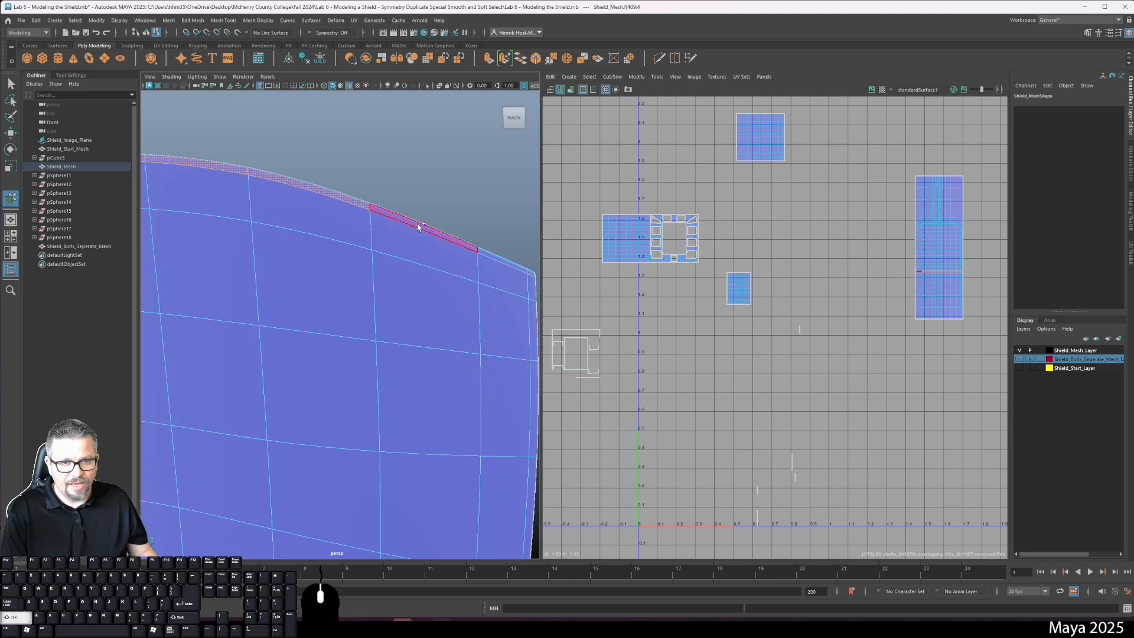
pyautogui.keyDown('shift'); pyautogui.click(417, 226); pyautogui.keyUp('shift')
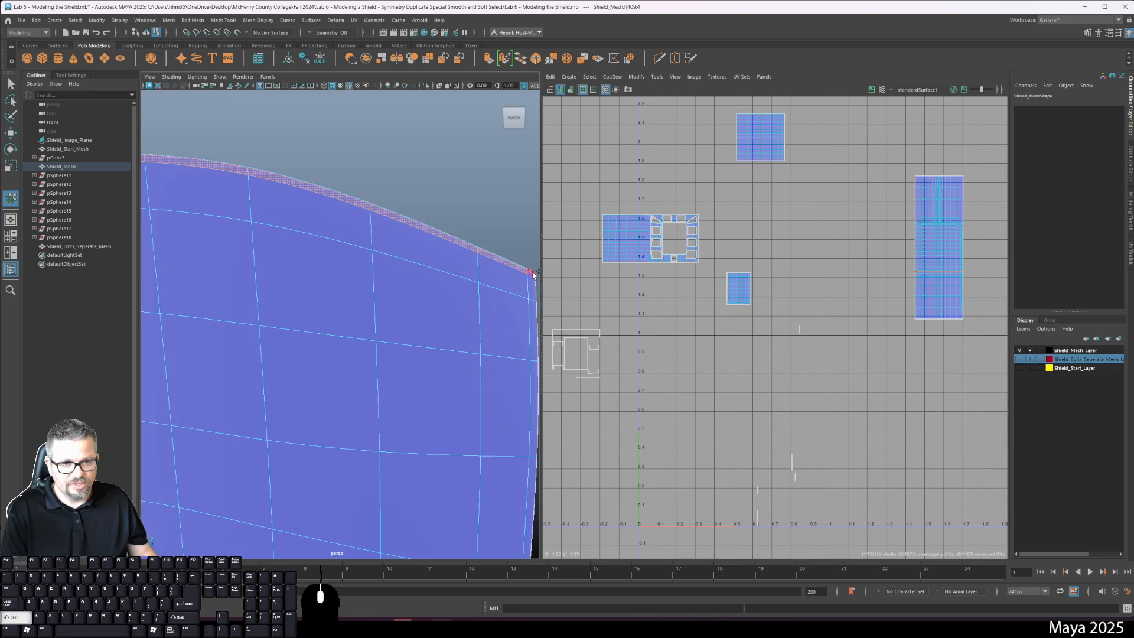
# - Add the thin border faces down the left side of the shield's back, from the upper left corner to the bottom tip
pyautogui.keyDown('alt'); pyautogui.moveTo(425, 352); pyautogui.dragTo(378, 286, button='right'); pyautogui.keyUp('alt')
pyautogui.keyDown('alt'); pyautogui.moveTo(378, 286); pyautogui.dragTo(487, 312, button='middle'); pyautogui.keyUp('alt')
pyautogui.keyDown('alt'); pyautogui.moveTo(300, 321); pyautogui.dragTo(394, 315); pyautogui.keyUp('alt')
pyautogui.keyDown('alt'); pyautogui.moveTo(394, 314); pyautogui.dragTo(407, 308, button='middle'); pyautogui.keyUp('alt')
pyautogui.keyDown('alt'); pyautogui.moveTo(263, 278); pyautogui.dragTo(360, 248, button='middle'); pyautogui.keyUp('alt')
pyautogui.moveTo(349, 296)
pyautogui.keyDown('alt'); pyautogui.mouseDown()
pyautogui.moveTo(384, 308)
pyautogui.moveTo(368, 305)
pyautogui.mouseUp(); pyautogui.keyUp('alt')
pyautogui.keyDown('alt'); pyautogui.moveTo(367, 306); pyautogui.dragTo(354, 297, button='right'); pyautogui.keyUp('alt')
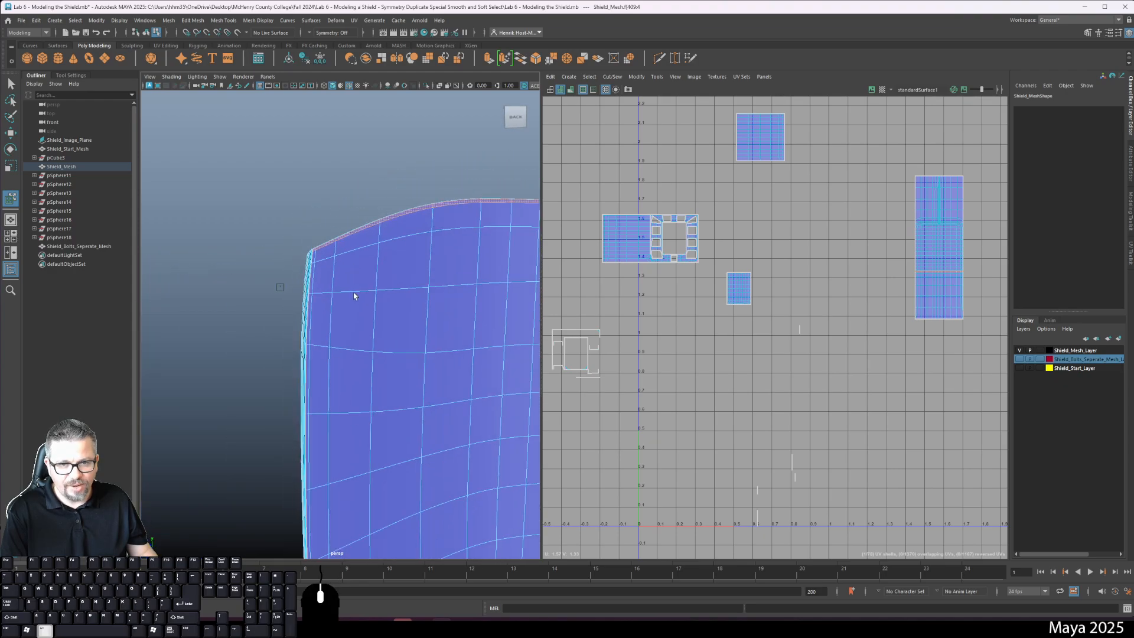
pyautogui.keyDown('alt'); pyautogui.moveTo(354, 296); pyautogui.dragTo(363, 253, button='middle'); pyautogui.keyUp('alt')
pyautogui.click(335, 209)
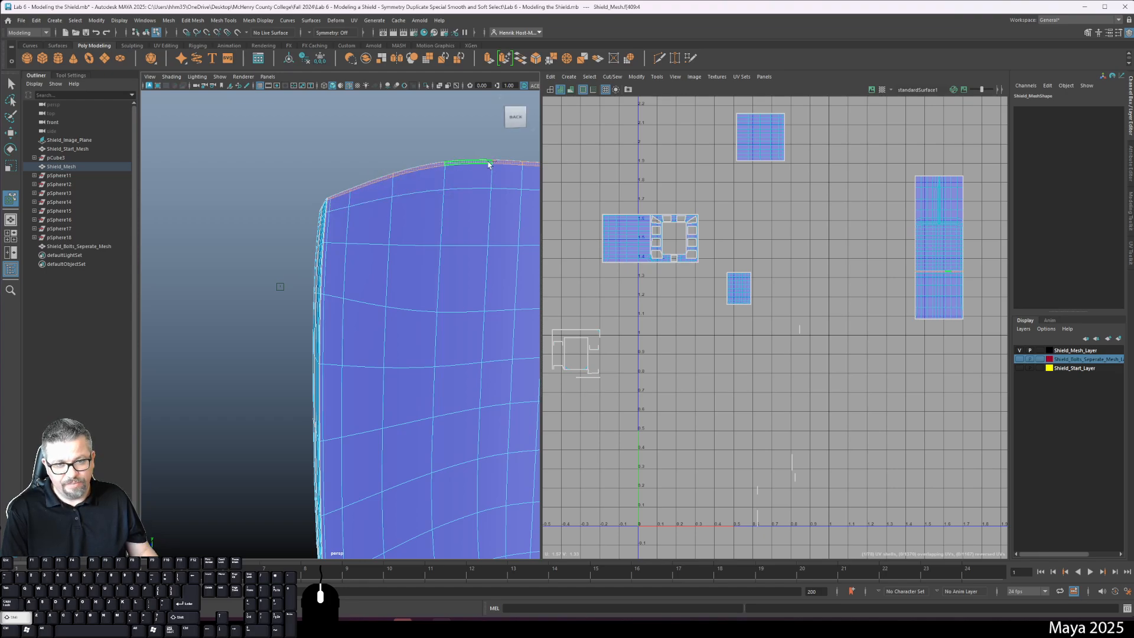
pyautogui.keyDown('shift'); pyautogui.click(330, 207); pyautogui.keyUp('shift')
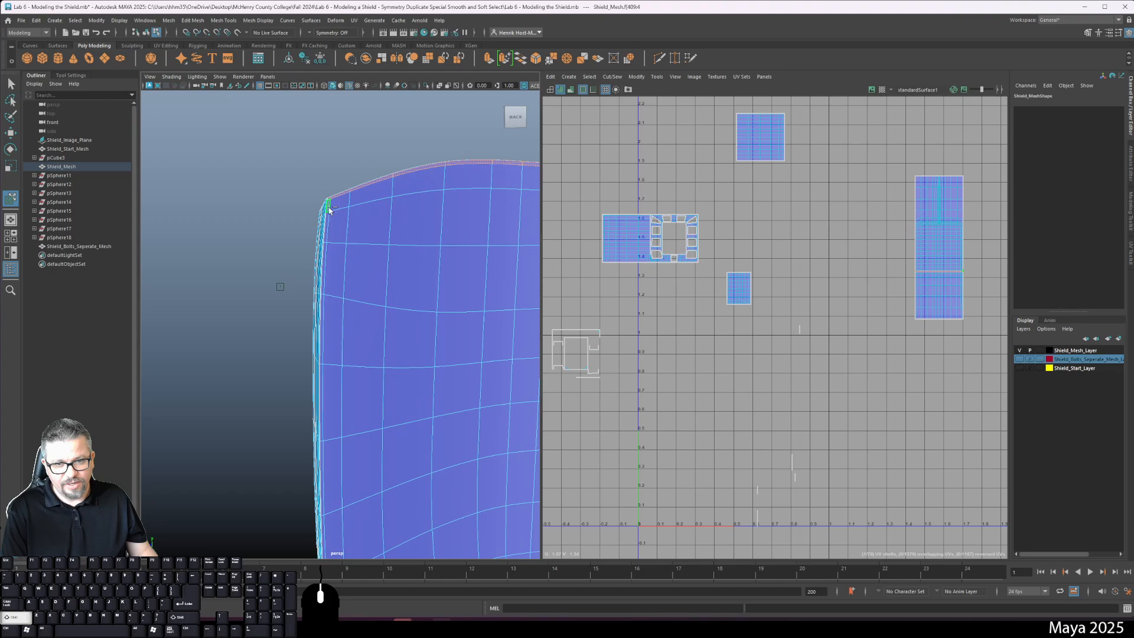
pyautogui.keyDown('alt'); pyautogui.moveTo(349, 395); pyautogui.dragTo(276, 90, button='middle'); pyautogui.keyUp('alt')
pyautogui.keyDown('alt'); pyautogui.moveTo(387, 392); pyautogui.dragTo(299, 236, button='middle'); pyautogui.keyUp('alt')
pyautogui.keyDown('alt'); pyautogui.moveTo(298, 236); pyautogui.dragTo(379, 390, button='right'); pyautogui.keyUp('alt')
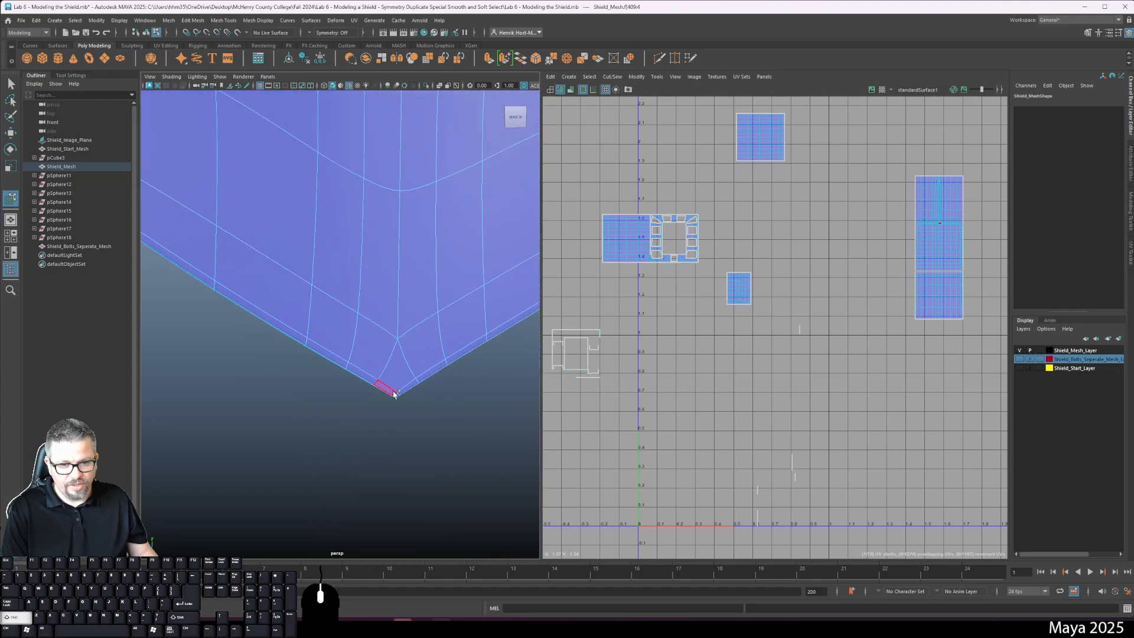
pyautogui.keyDown('shift'); pyautogui.doubleClick(393, 391); pyautogui.keyUp('shift')
# - Complete the left border face selection at the bottom tip of the shield's back and check it along that side
pyautogui.keyDown('alt'); pyautogui.moveTo(335, 295); pyautogui.dragTo(384, 402, button='middle'); pyautogui.keyUp('alt')
pyautogui.keyDown('alt'); pyautogui.moveTo(383, 402); pyautogui.dragTo(323, 298, button='right'); pyautogui.keyUp('alt')
pyautogui.keyDown('alt'); pyautogui.moveTo(323, 298); pyautogui.dragTo(359, 405, button='middle'); pyautogui.keyUp('alt')
pyautogui.keyDown('alt'); pyautogui.moveTo(257, 238); pyautogui.dragTo(283, 367, button='middle'); pyautogui.keyUp('alt')
pyautogui.keyDown('alt'); pyautogui.moveTo(282, 366); pyautogui.dragTo(216, 126, button='right'); pyautogui.keyUp('alt')
pyautogui.keyDown('alt'); pyautogui.moveTo(298, 263); pyautogui.dragTo(208, 156, button='middle'); pyautogui.keyUp('alt')
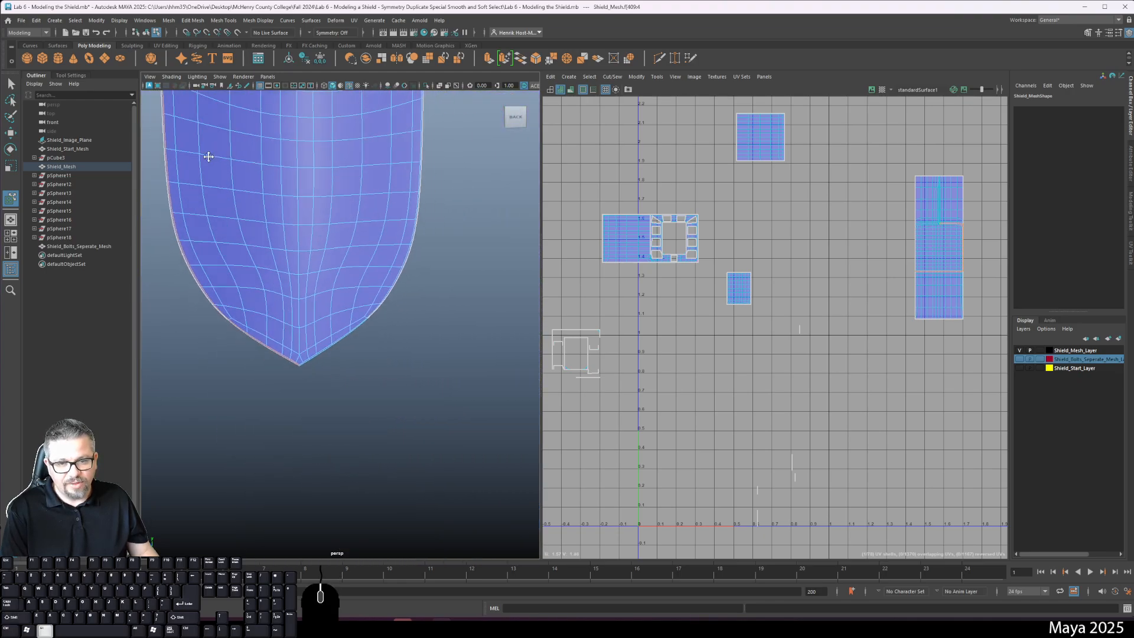
pyautogui.keyDown('alt'); pyautogui.moveTo(208, 157); pyautogui.dragTo(314, 374, button='right'); pyautogui.keyUp('alt')
pyautogui.keyDown('alt'); pyautogui.moveTo(334, 364); pyautogui.dragTo(367, 289, button='middle'); pyautogui.keyUp('alt')
pyautogui.keyDown('alt'); pyautogui.moveTo(242, 148); pyautogui.dragTo(307, 273, button='right'); pyautogui.keyUp('alt')
pyautogui.keyDown('alt'); pyautogui.moveTo(273, 323); pyautogui.dragTo(290, 366, button='middle'); pyautogui.keyUp('alt')
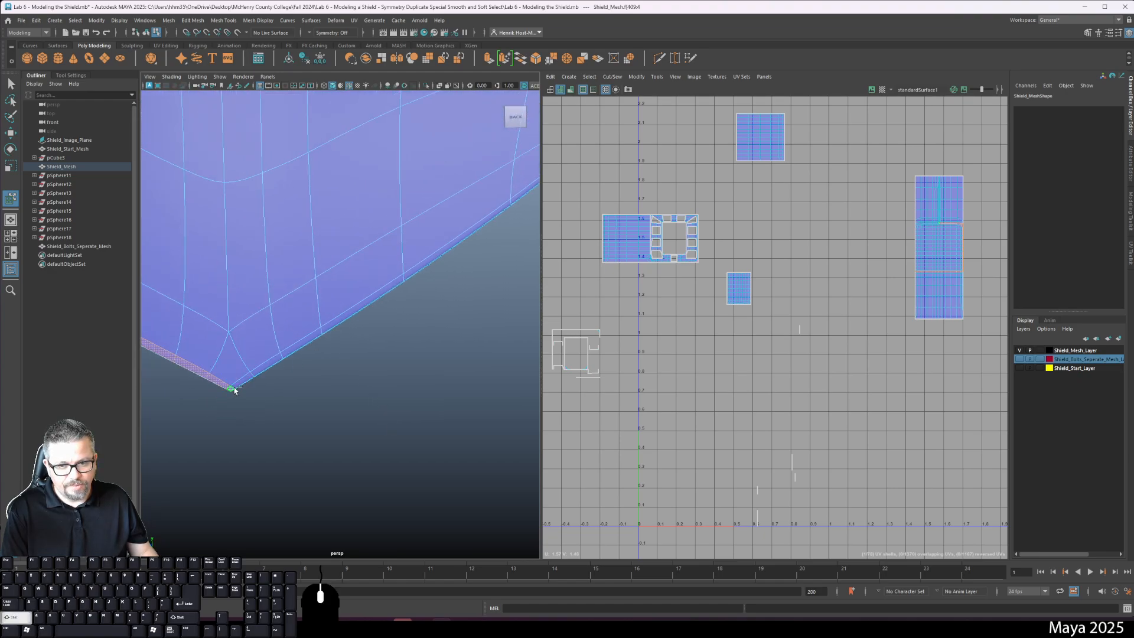
# - Add the thin border faces up the right side of the shield's back, from the bottom tip to the upper right corner
pyautogui.keyDown('alt'); pyautogui.moveTo(331, 324); pyautogui.dragTo(288, 414, button='middle'); pyautogui.keyUp('alt')
pyautogui.keyDown('alt'); pyautogui.moveTo(301, 393); pyautogui.dragTo(288, 349, button='right'); pyautogui.keyUp('alt')
pyautogui.keyDown('alt'); pyautogui.moveTo(348, 236); pyautogui.dragTo(219, 514, button='middle'); pyautogui.keyUp('alt')
pyautogui.keyDown('alt'); pyautogui.moveTo(354, 217); pyautogui.dragTo(334, 420, button='middle'); pyautogui.keyUp('alt')
pyautogui.keyDown('alt'); pyautogui.moveTo(398, 192); pyautogui.dragTo(383, 400, button='middle'); pyautogui.keyUp('alt')
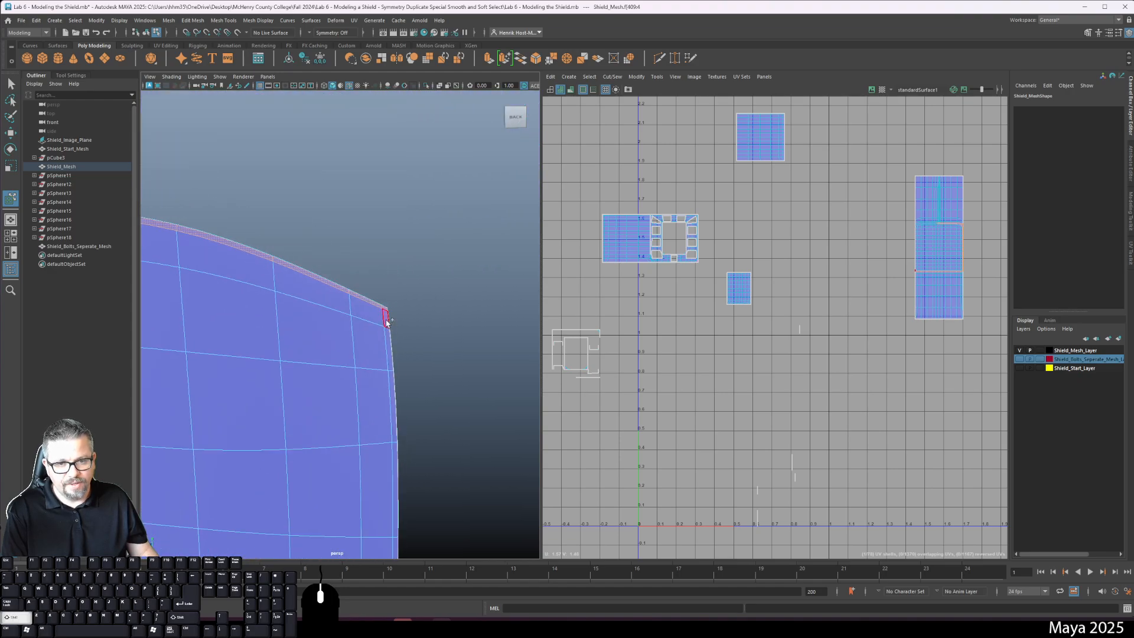
pyautogui.keyDown('shift'); pyautogui.doubleClick(387, 323); pyautogui.keyUp('shift')
pyautogui.keyDown('alt'); pyautogui.moveTo(394, 405); pyautogui.dragTo(343, 361, button='right'); pyautogui.keyUp('alt')
pyautogui.keyDown('alt'); pyautogui.moveTo(331, 522); pyautogui.dragTo(398, 387, button='middle'); pyautogui.keyUp('alt')
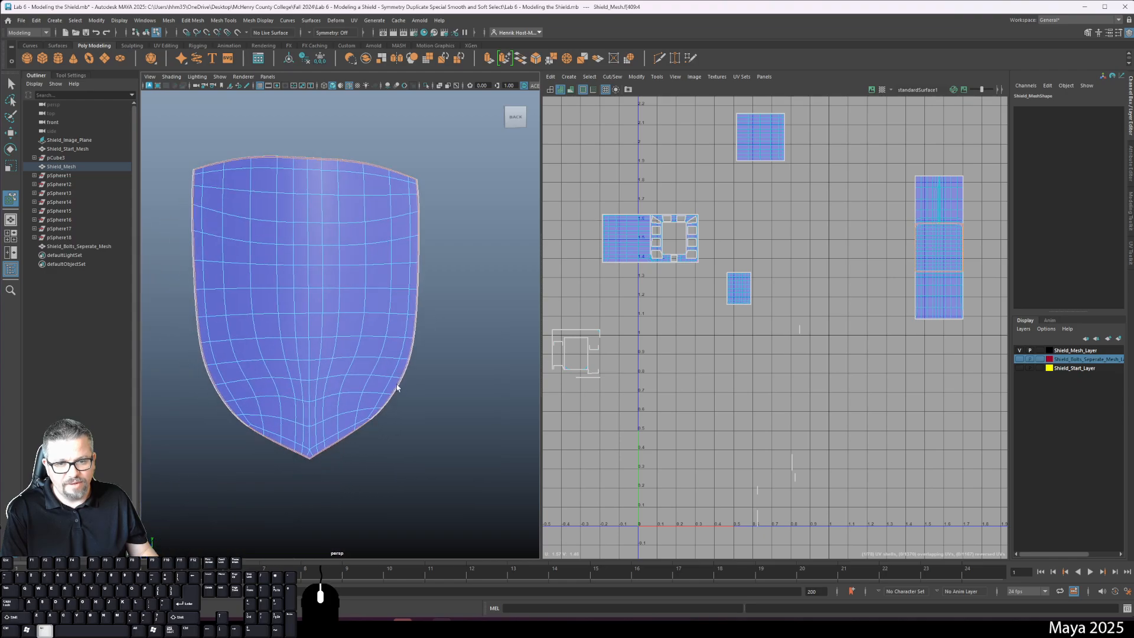
pyautogui.keyDown('alt'); pyautogui.moveTo(397, 387); pyautogui.dragTo(368, 388); pyautogui.keyUp('alt')
pyautogui.keyDown('alt'); pyautogui.moveTo(363, 238); pyautogui.dragTo(392, 247); pyautogui.keyUp('alt')
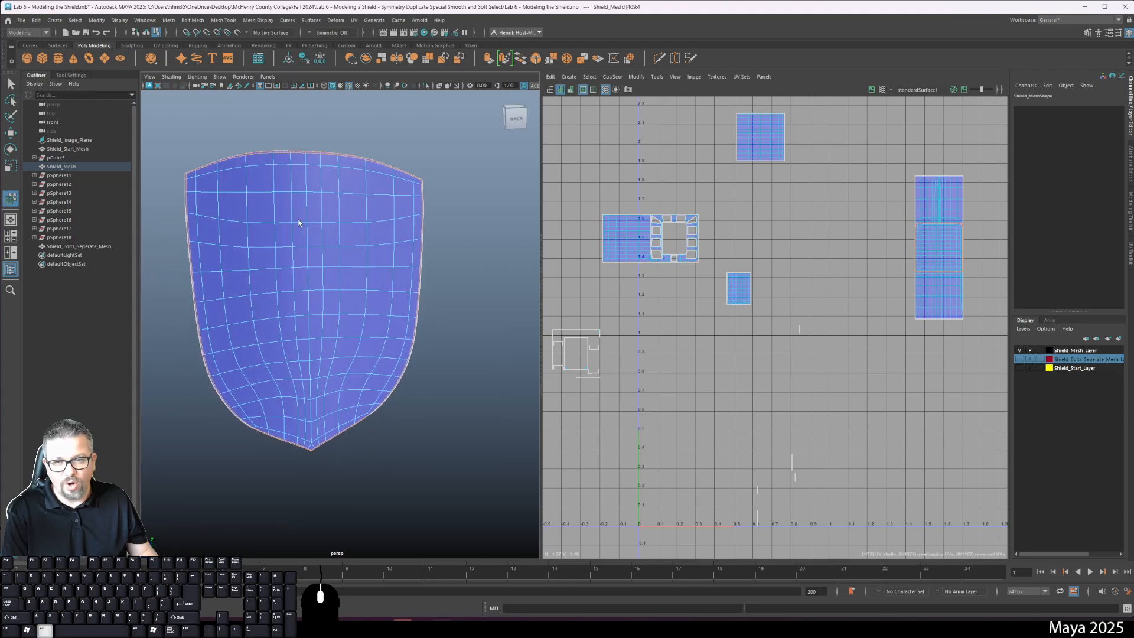
# - Compare the selected border faces with and without smooth mesh preview along the top edge and upper corners of the shield's back
pyautogui.keyDown('alt'); pyautogui.moveTo(280, 222); pyautogui.dragTo(309, 261, button='middle'); pyautogui.keyUp('alt')
pyautogui.keyDown('alt'); pyautogui.moveTo(230, 257); pyautogui.dragTo(267, 287, button='right'); pyautogui.keyUp('alt')
pyautogui.press('1')
pyautogui.keyDown('alt'); pyautogui.moveTo(279, 201); pyautogui.dragTo(380, 389, button='middle'); pyautogui.keyUp('alt')
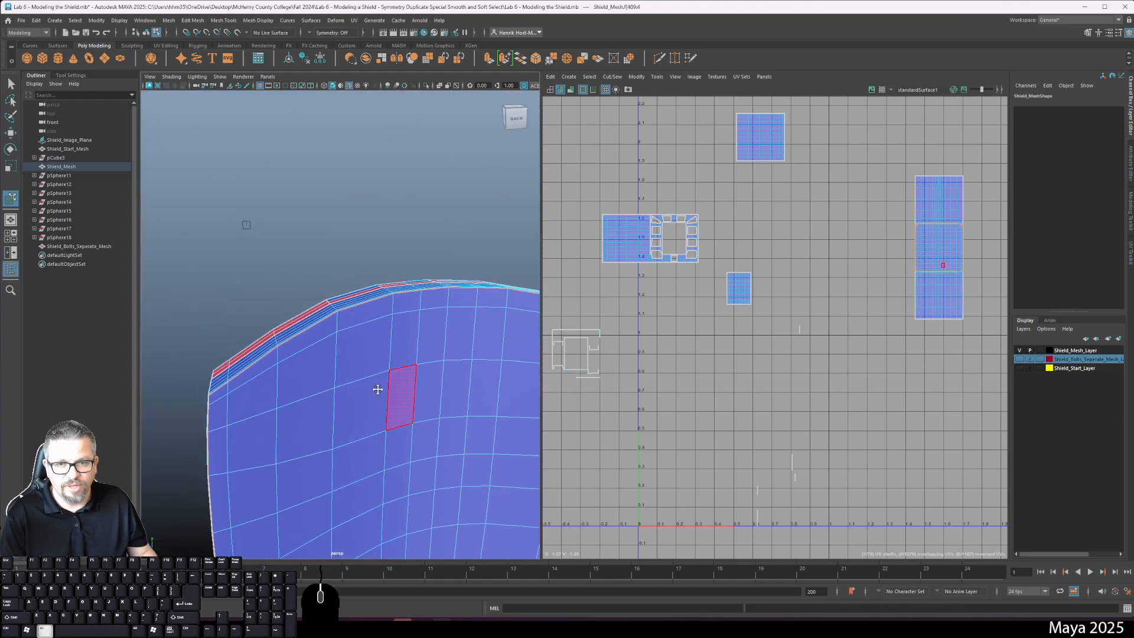
pyautogui.keyDown('alt'); pyautogui.moveTo(206, 381); pyautogui.dragTo(251, 408, button='right'); pyautogui.keyUp('alt')
pyautogui.keyDown('alt'); pyautogui.moveTo(252, 405); pyautogui.dragTo(374, 337, button='middle'); pyautogui.keyUp('alt')
pyautogui.keyDown('alt'); pyautogui.moveTo(384, 343); pyautogui.dragTo(278, 233, button='right'); pyautogui.keyUp('alt')
pyautogui.press('3')
pyautogui.keyDown('alt'); pyautogui.moveTo(394, 384); pyautogui.dragTo(359, 297, button='middle'); pyautogui.keyUp('alt')
pyautogui.keyDown('alt'); pyautogui.moveTo(360, 297); pyautogui.dragTo(322, 302); pyautogui.keyUp('alt')
pyautogui.keyDown('alt'); pyautogui.moveTo(371, 288); pyautogui.dragTo(291, 324, button='middle'); pyautogui.keyUp('alt')
pyautogui.keyDown('alt'); pyautogui.moveTo(291, 324); pyautogui.dragTo(383, 335, button='right'); pyautogui.keyUp('alt')
pyautogui.keyDown('alt'); pyautogui.moveTo(384, 331); pyautogui.dragTo(317, 345, button='middle'); pyautogui.keyUp('alt')
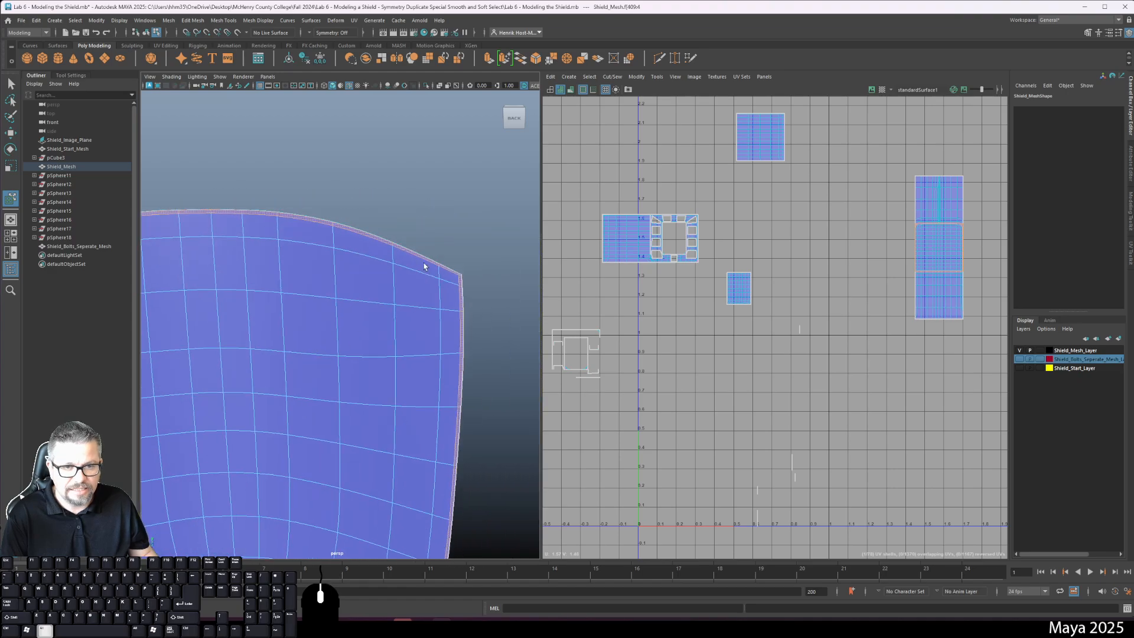
pyautogui.keyDown('alt'); pyautogui.moveTo(430, 346); pyautogui.dragTo(458, 294, button='middle'); pyautogui.keyUp('alt')
pyautogui.keyDown('alt'); pyautogui.moveTo(458, 294); pyautogui.dragTo(401, 260, button='right'); pyautogui.keyUp('alt')
pyautogui.keyDown('alt'); pyautogui.moveTo(400, 259); pyautogui.dragTo(437, 253, button='middle'); pyautogui.keyUp('alt')
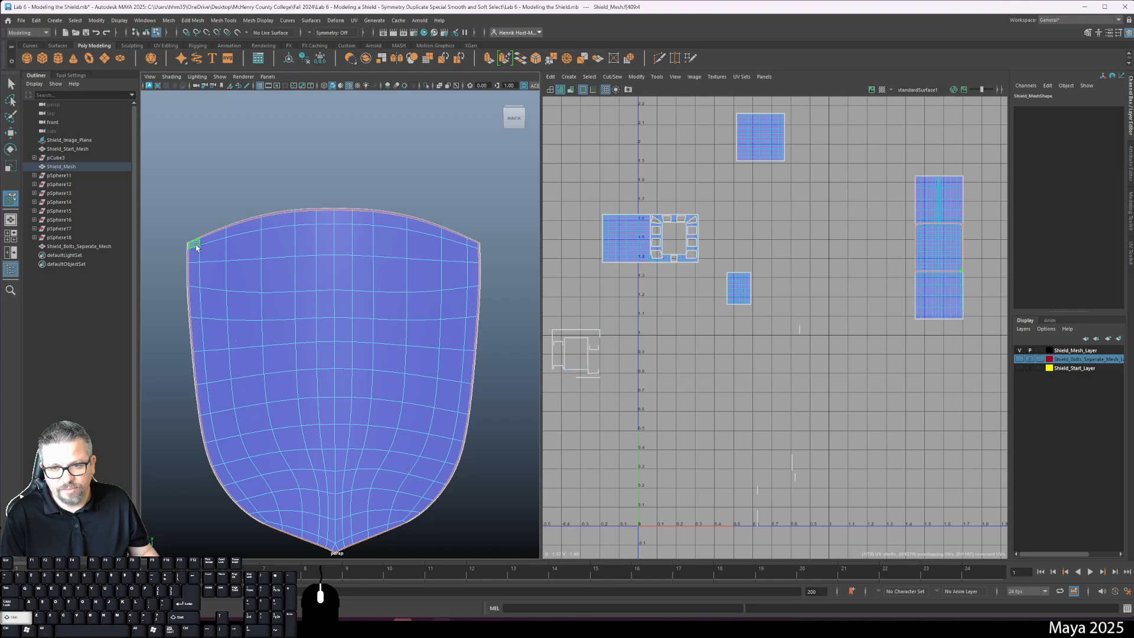
# - Add the top four rows of faces inside the border of the shield's back to the selection
pyautogui.keyDown('shift'); pyautogui.doubleClick(474, 243); pyautogui.keyUp('shift')
pyautogui.keyDown('shift'); pyautogui.click(472, 258); pyautogui.keyUp('shift')
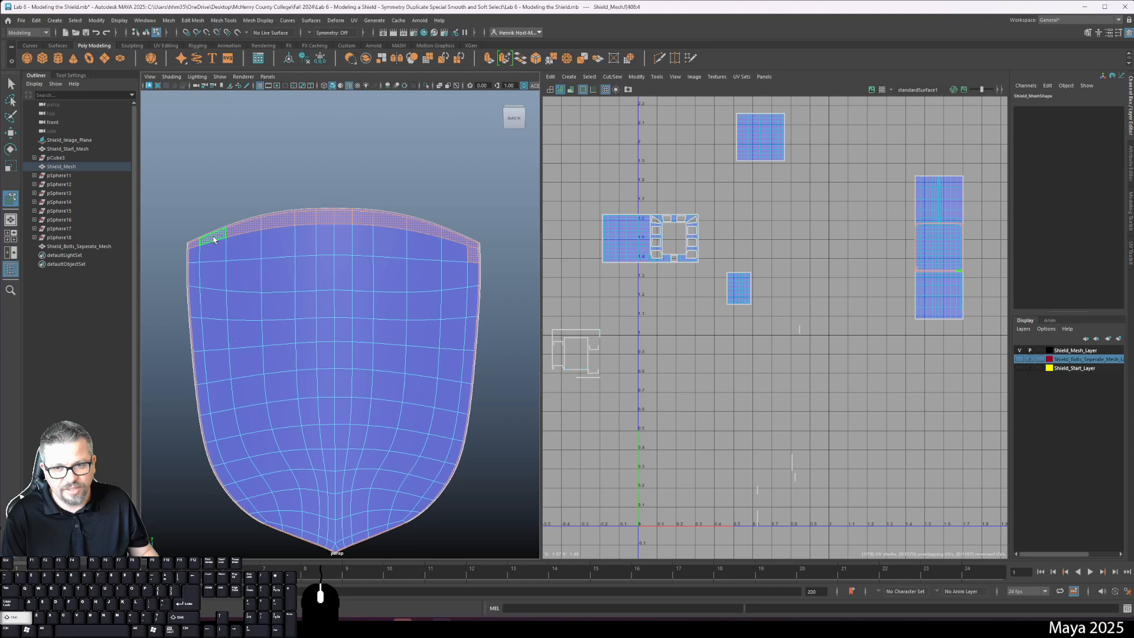
pyautogui.keyDown('shift'); pyautogui.doubleClick(197, 260); pyautogui.keyUp('shift')
pyautogui.keyDown('shift'); pyautogui.click(196, 274); pyautogui.keyUp('shift')
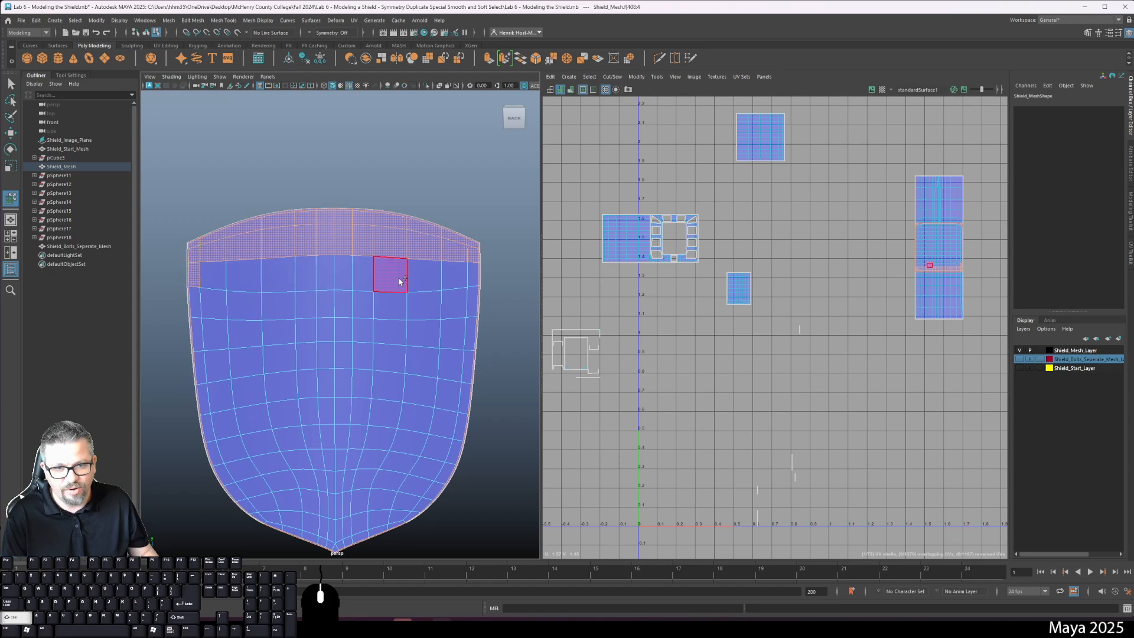
pyautogui.keyDown('shift'); pyautogui.doubleClick(465, 285); pyautogui.keyUp('shift')
pyautogui.keyDown('shift'); pyautogui.click(470, 303); pyautogui.keyUp('shift')
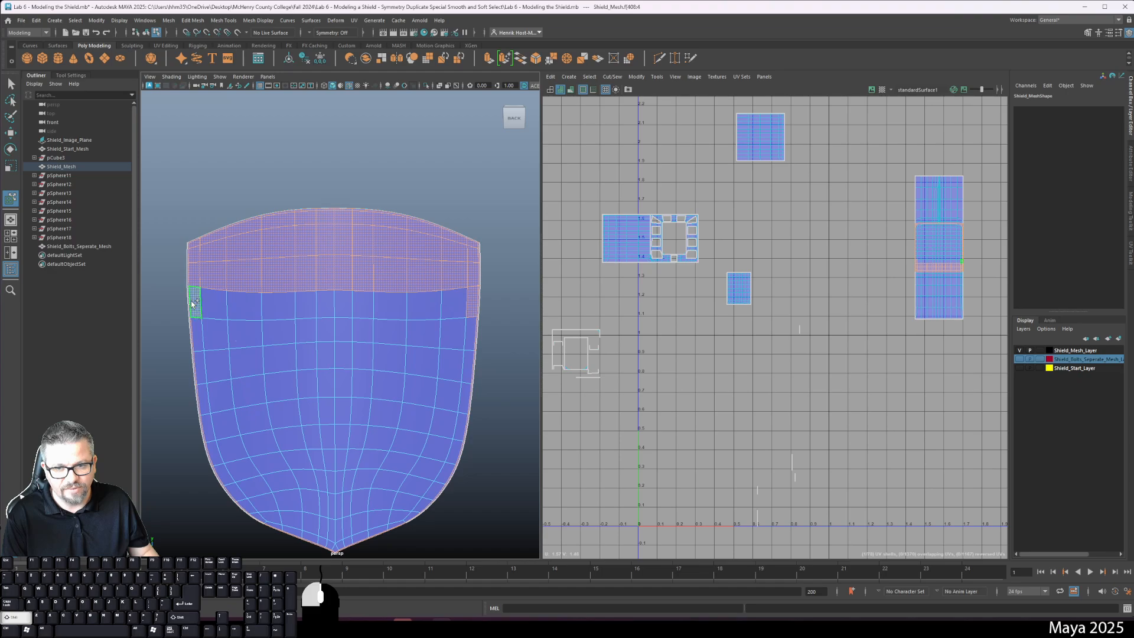
pyautogui.keyDown('shift'); pyautogui.doubleClick(192, 304); pyautogui.keyUp('shift')
pyautogui.keyDown('shift'); pyautogui.click(197, 328); pyautogui.keyUp('shift')
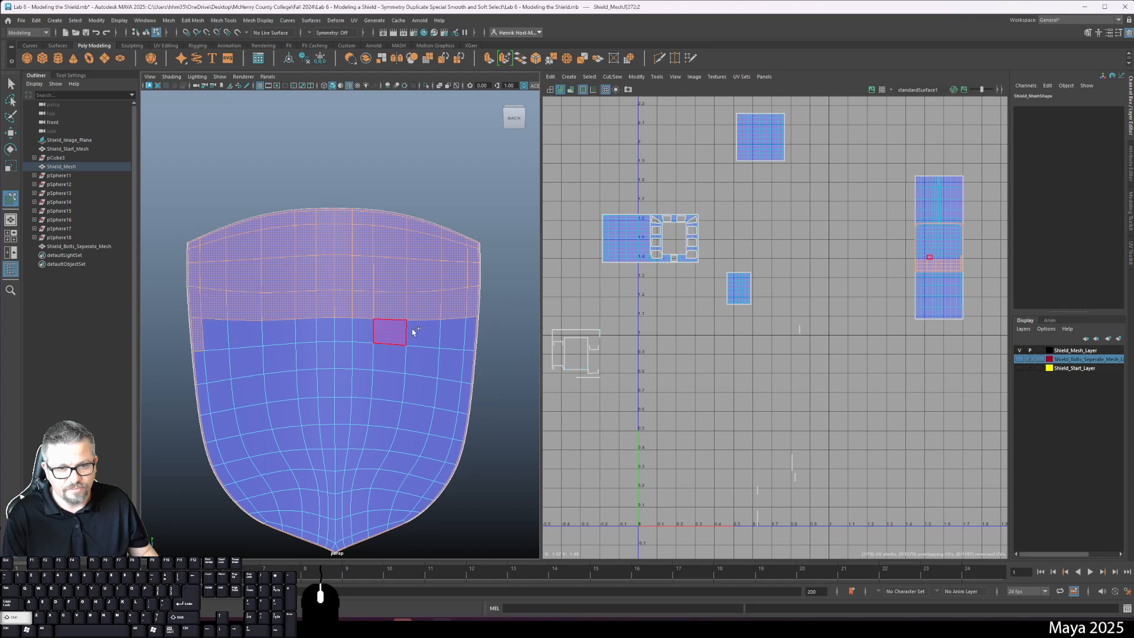
# - Extend the face selection row by row across the middle of the shield's back, from the fifth through the eighth row
pyautogui.keyDown('shift'); pyautogui.click(456, 331); pyautogui.keyUp('shift')
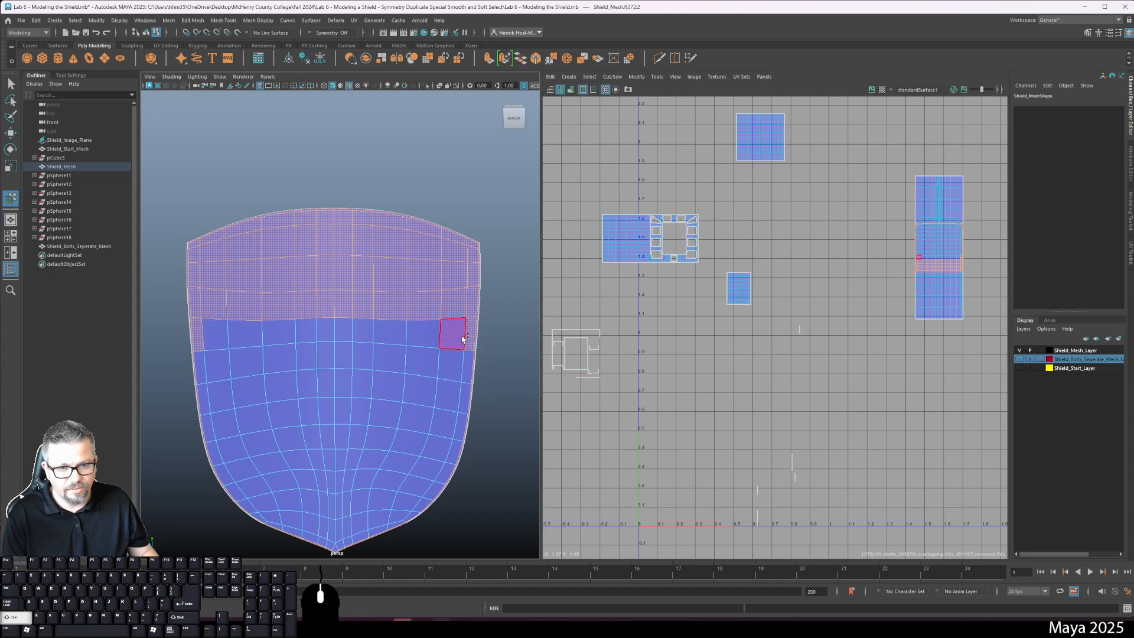
pyautogui.keyDown('shift'); pyautogui.doubleClick(222, 334); pyautogui.keyUp('shift')
pyautogui.keyDown('shift'); pyautogui.click(214, 365); pyautogui.keyUp('shift')
pyautogui.keyDown('shift'); pyautogui.click(455, 371); pyautogui.keyUp('shift')
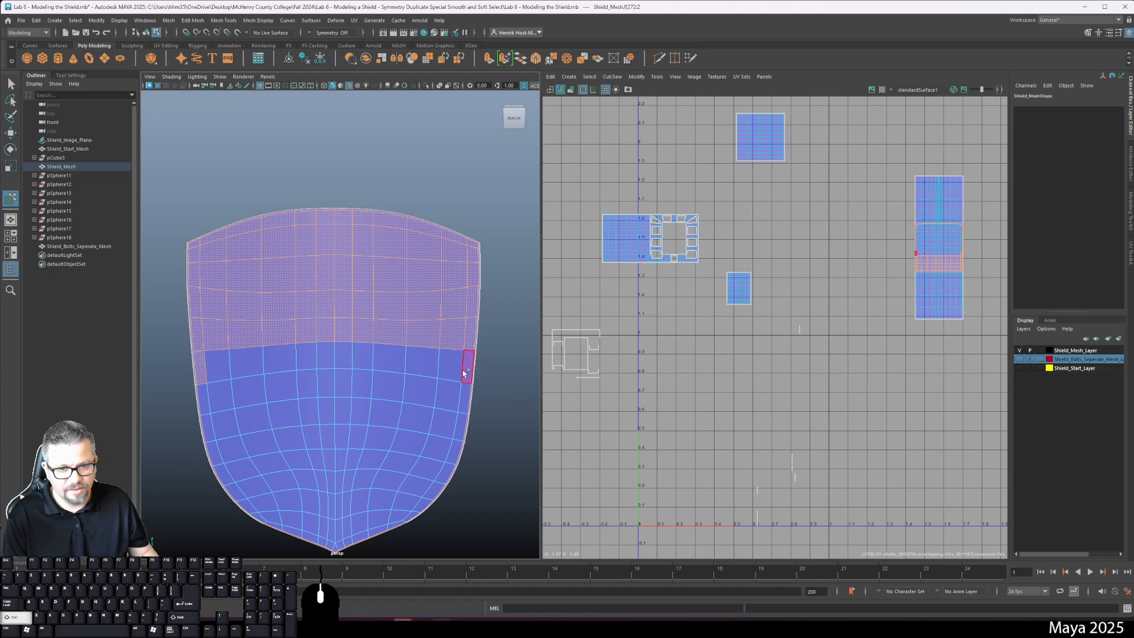
pyautogui.keyDown('shift'); pyautogui.doubleClick(465, 370); pyautogui.keyUp('shift')
pyautogui.keyDown('shift'); pyautogui.click(465, 398); pyautogui.keyUp('shift')
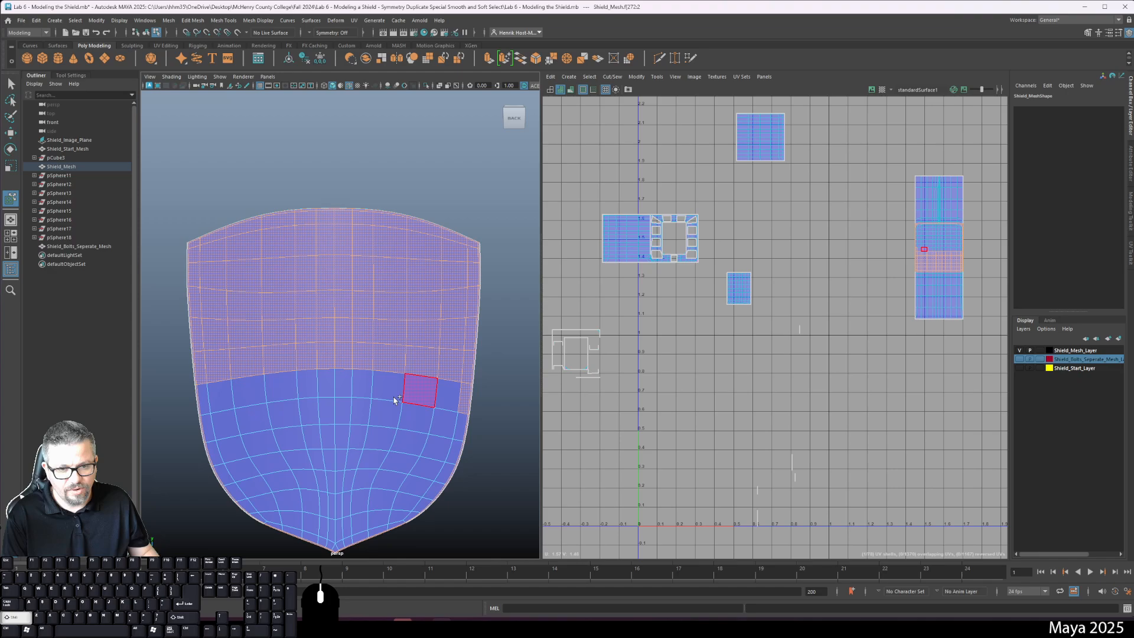
pyautogui.keyDown('shift'); pyautogui.doubleClick(203, 399); pyautogui.keyUp('shift')
pyautogui.keyDown('shift'); pyautogui.click(211, 429); pyautogui.keyUp('shift')
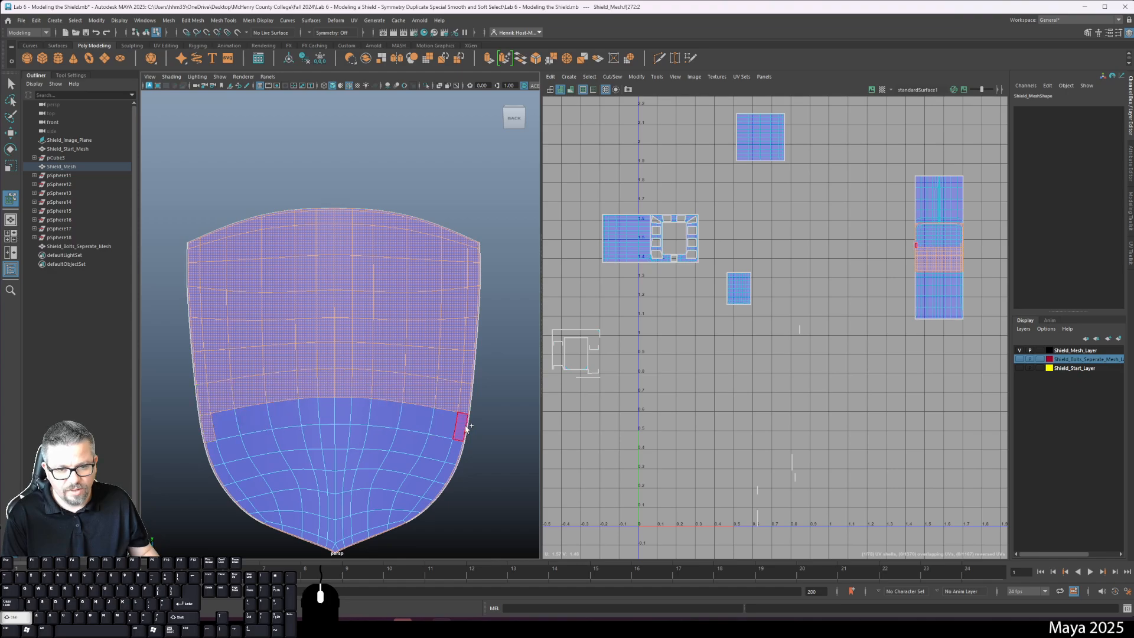
pyautogui.keyDown('shift'); pyautogui.doubleClick(461, 426); pyautogui.keyUp('shift')
pyautogui.keyDown('shift'); pyautogui.click(452, 452); pyautogui.keyUp('shift')
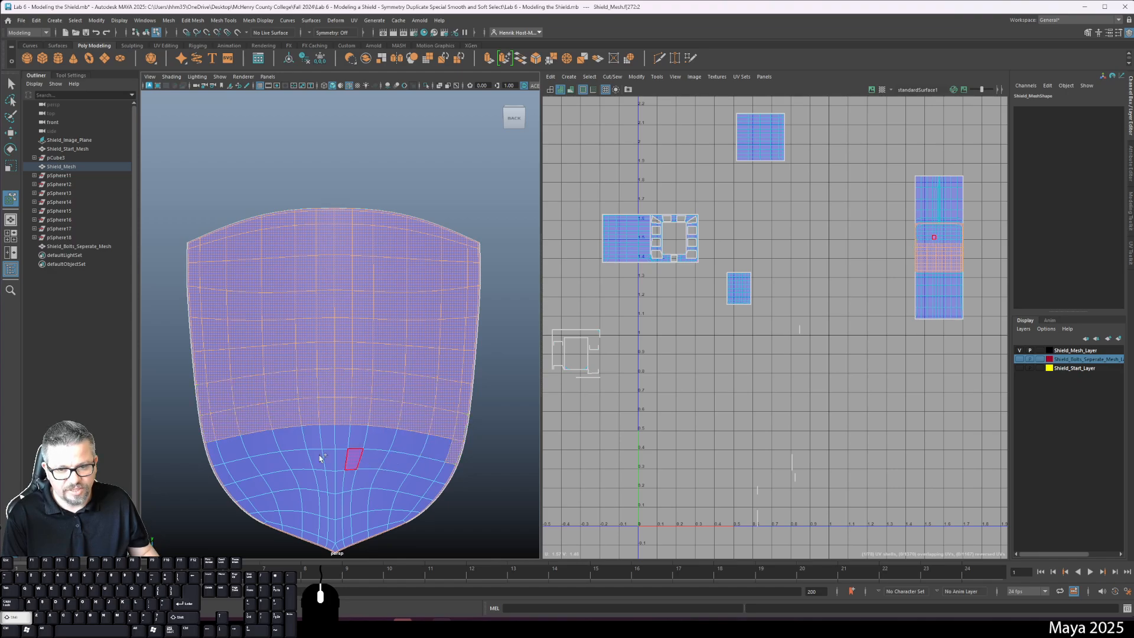
# - Add the next four rows of faces where the shield's back narrows toward the bottom tip
pyautogui.keyDown('shift'); pyautogui.doubleClick(219, 455); pyautogui.keyUp('shift')
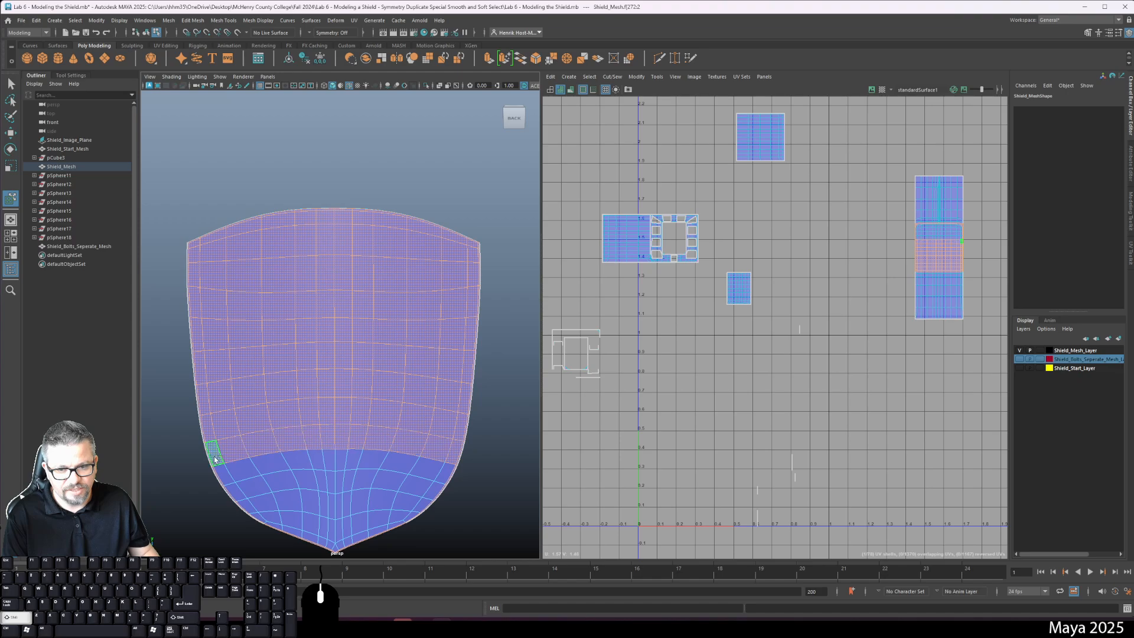
pyautogui.keyDown('shift'); pyautogui.doubleClick(445, 476); pyautogui.keyUp('shift')
pyautogui.keyDown('shift'); pyautogui.doubleClick(236, 495); pyautogui.keyUp('shift')
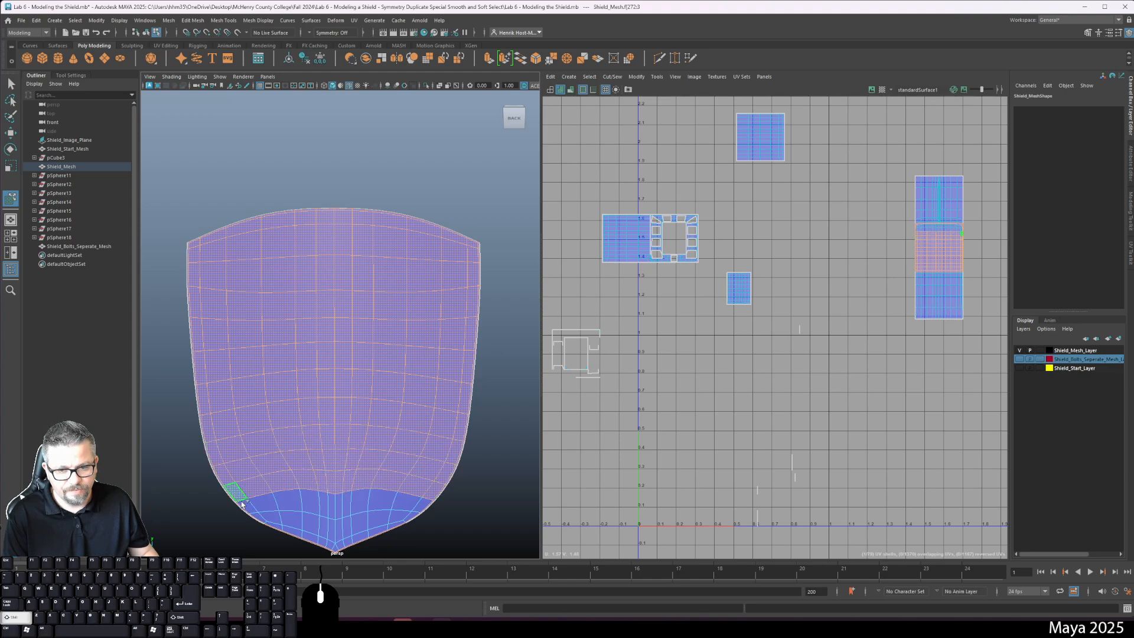
pyautogui.keyDown('shift'); pyautogui.doubleClick(421, 506); pyautogui.keyUp('shift')
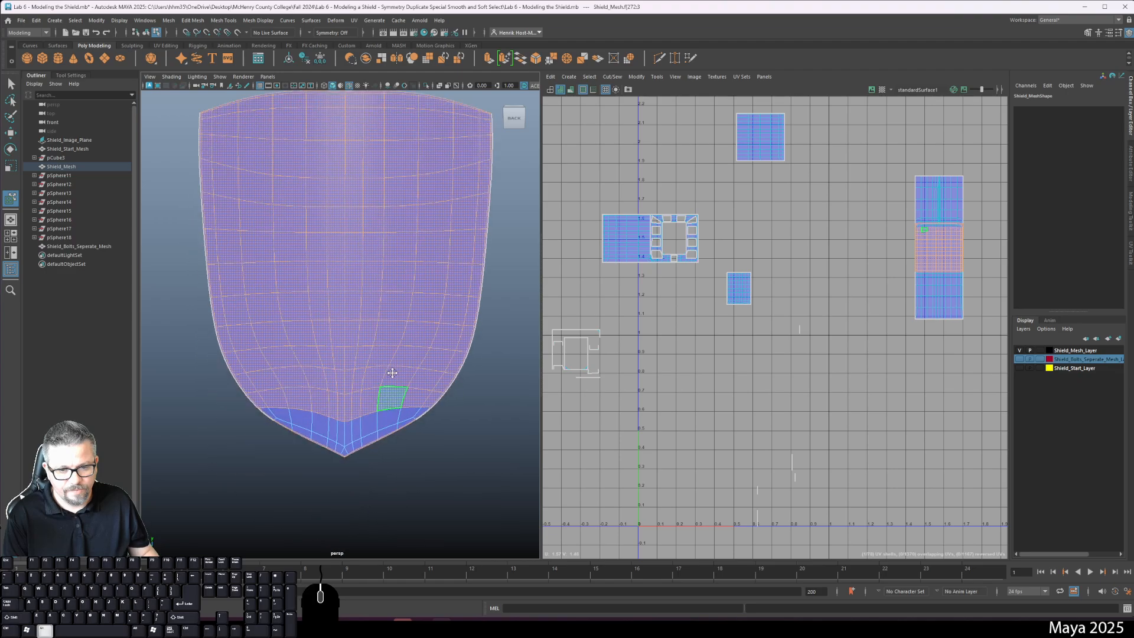
# - Select the remaining faces around the bottom tip so the selection covers the shield's entire back, and frame it
pyautogui.scroll(5, 389, 401)
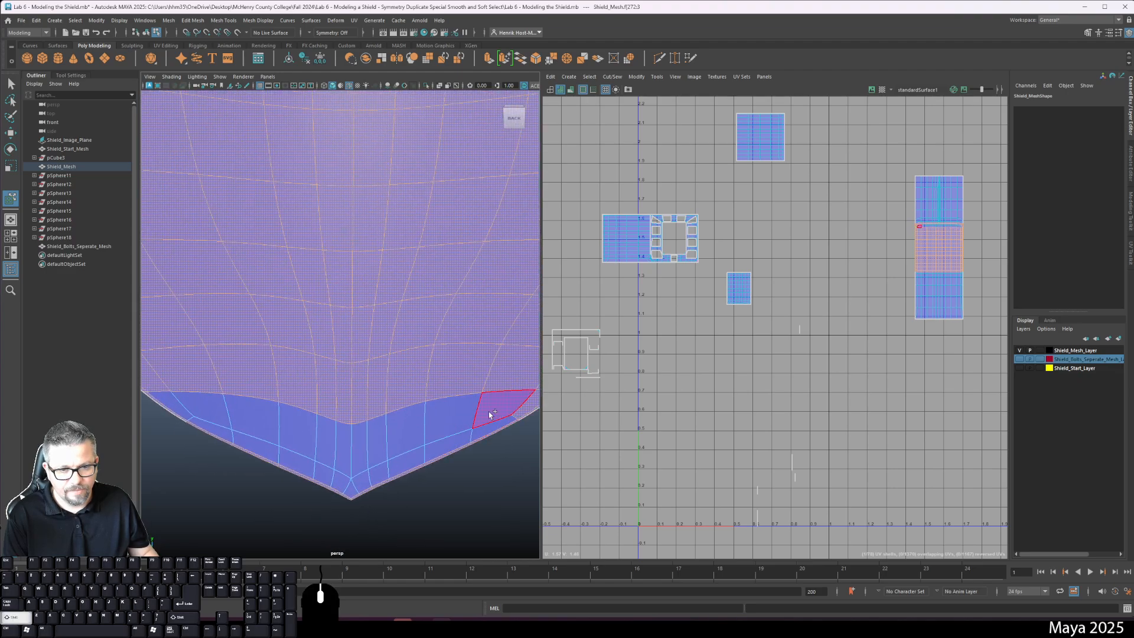
pyautogui.keyDown('shift'); pyautogui.click(435, 416); pyautogui.keyUp('shift')
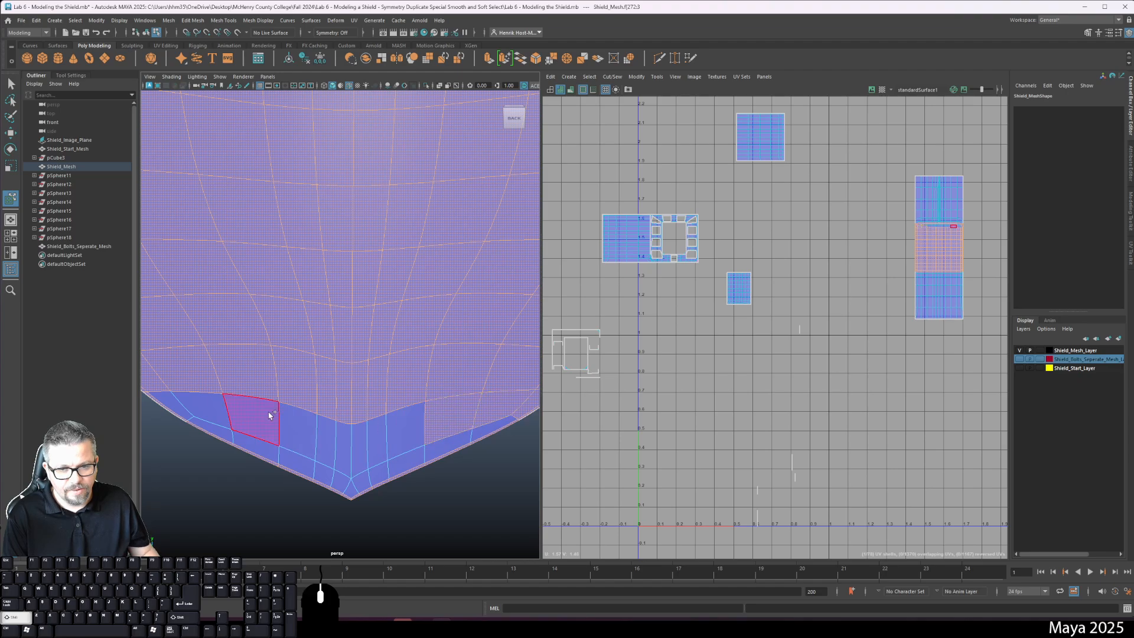
pyautogui.keyDown('shift'); pyautogui.doubleClick(222, 406); pyautogui.keyUp('shift')
pyautogui.keyDown('shift'); pyautogui.click(178, 408); pyautogui.keyUp('shift')
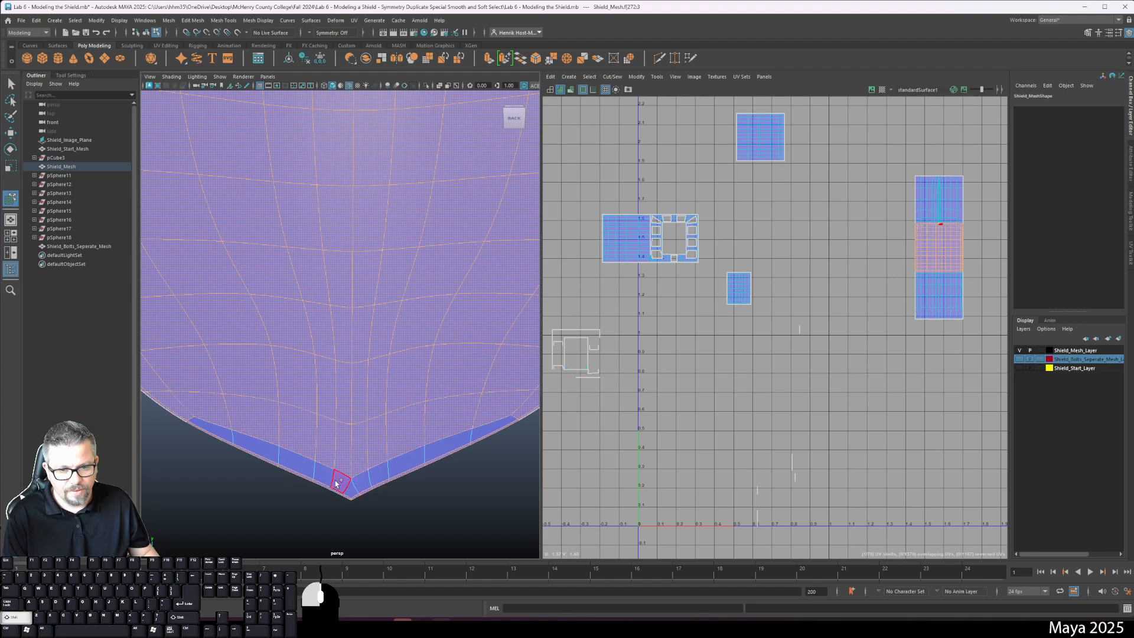
pyautogui.keyDown('shift'); pyautogui.doubleClick(349, 492); pyautogui.keyUp('shift')
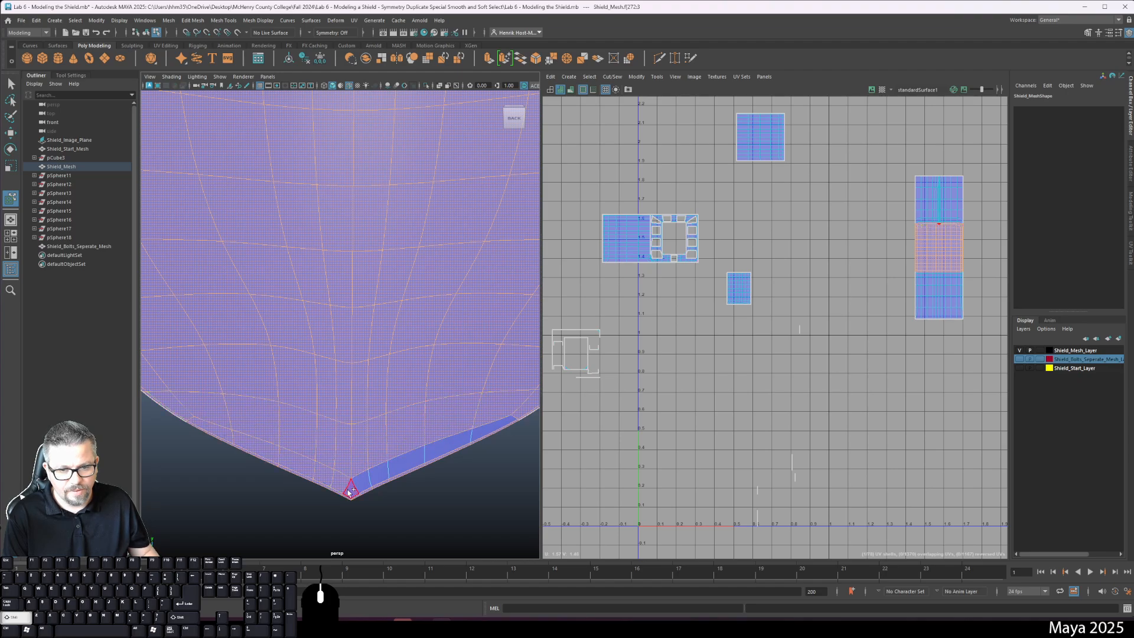
pyautogui.keyDown('shift'); pyautogui.doubleClick(491, 430); pyautogui.keyUp('shift')
pyautogui.press('f')
pyautogui.keyDown('alt'); pyautogui.moveTo(358, 406); pyautogui.dragTo(354, 391); pyautogui.keyUp('alt')
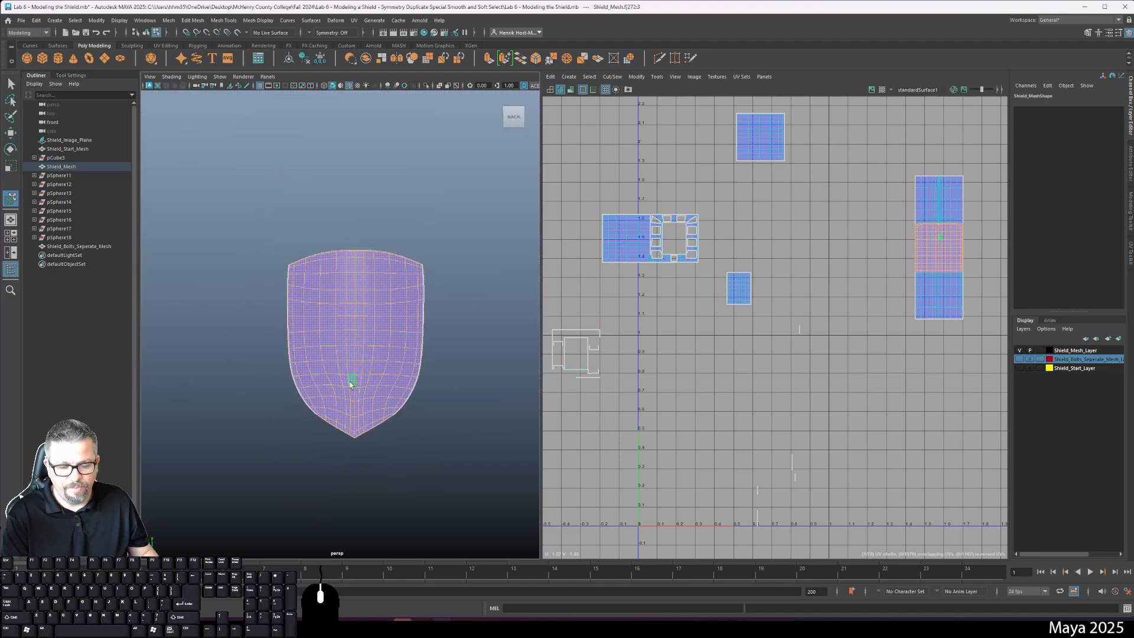
# - Align the camera straight to the back view and apply planar UV mapping to the selected back faces
pyautogui.scroll(3, 350, 385)
pyautogui.click(514, 116)
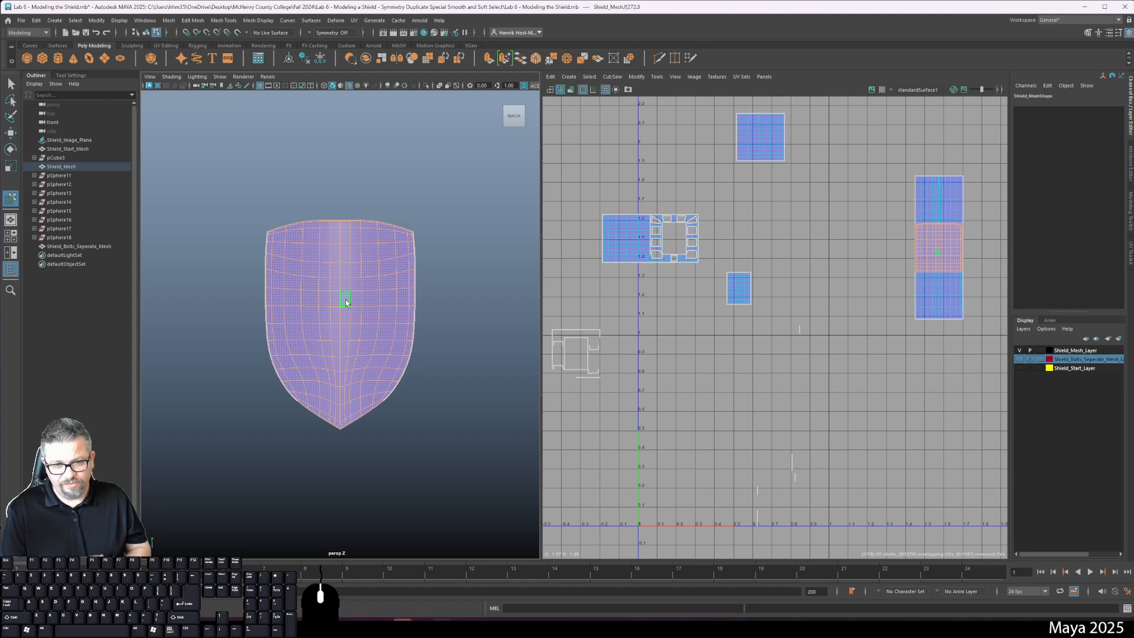
pyautogui.press('space')
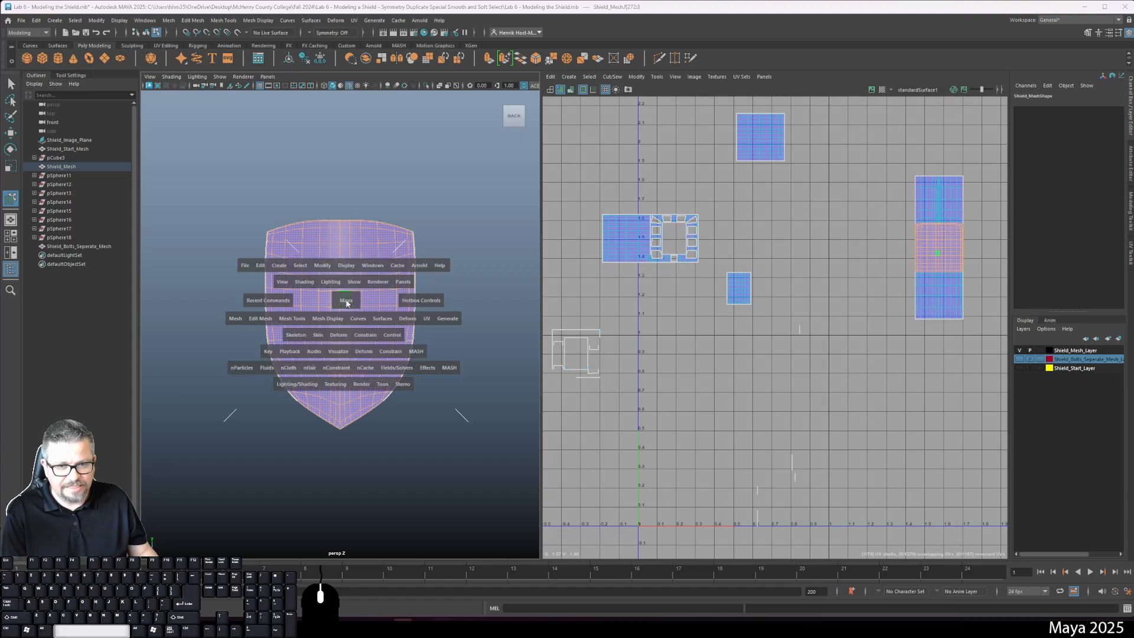
pyautogui.moveTo(423, 320); pyautogui.dragTo(459, 390)
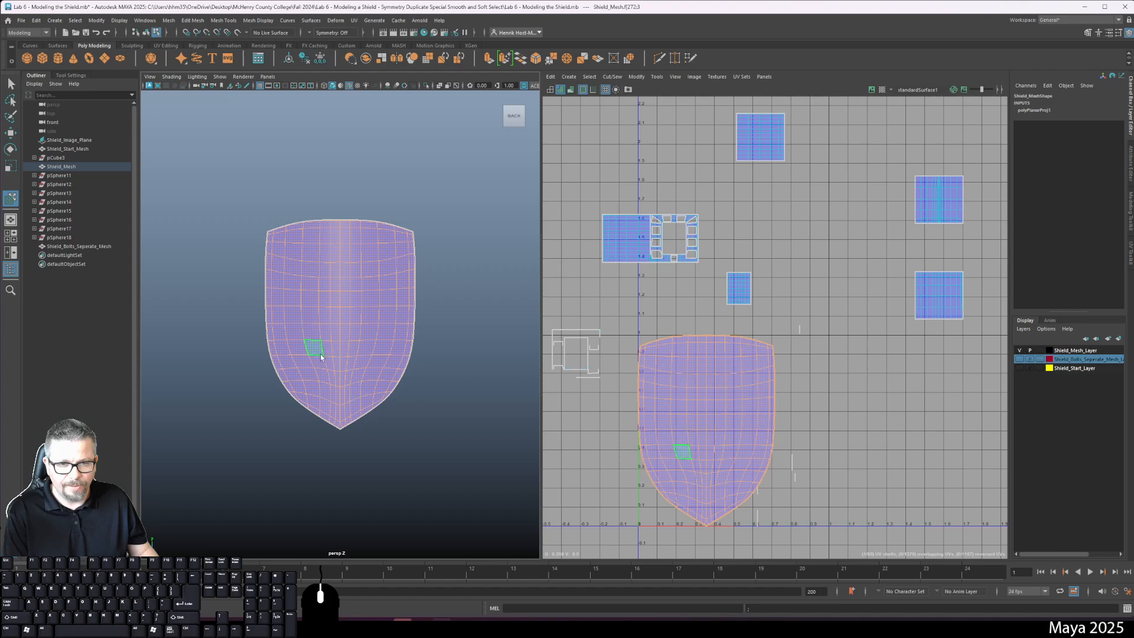
# - Apply a second planar projection to the back faces along the X axis and examine its manipulator from above and the side
pyautogui.press('space')
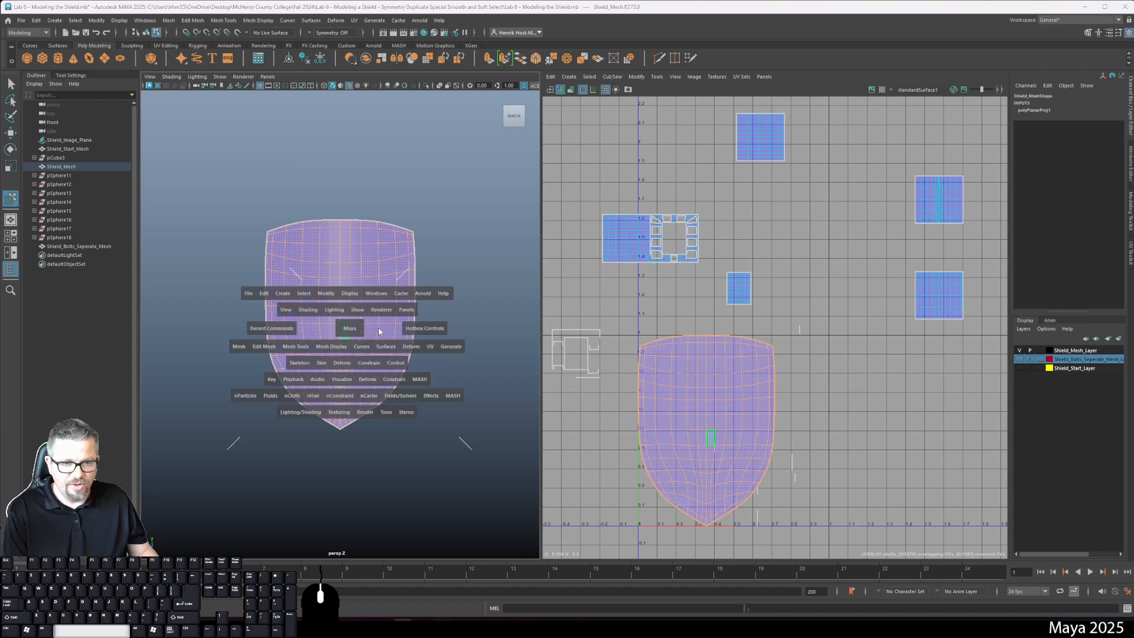
pyautogui.moveTo(430, 347); pyautogui.dragTo(453, 456)
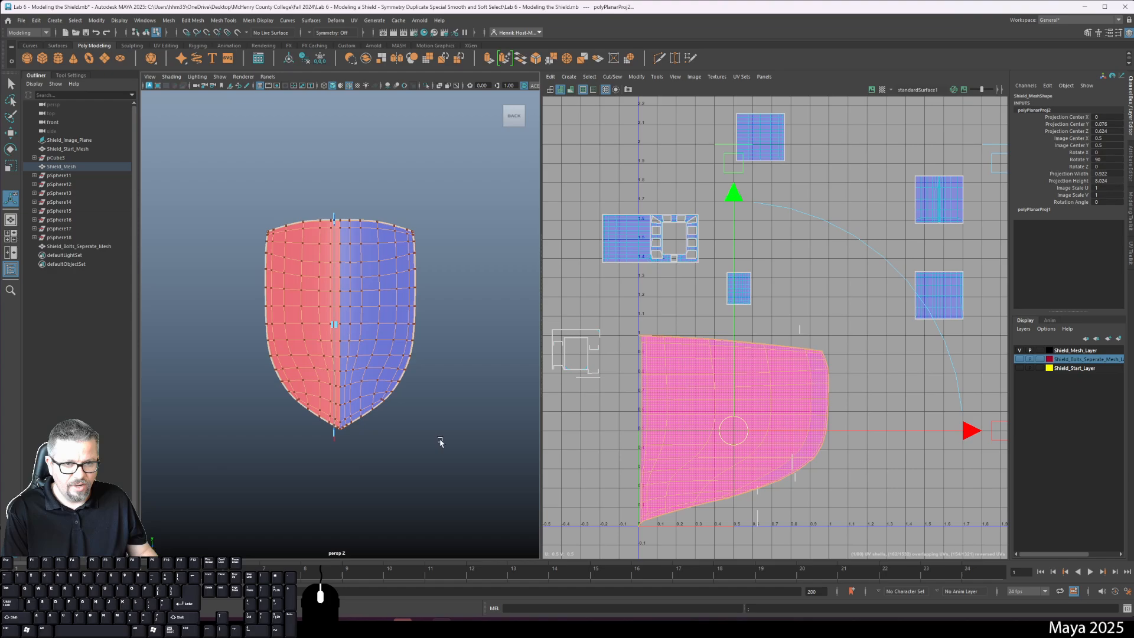
pyautogui.keyDown('alt'); pyautogui.moveTo(419, 375); pyautogui.dragTo(417, 442); pyautogui.keyUp('alt')
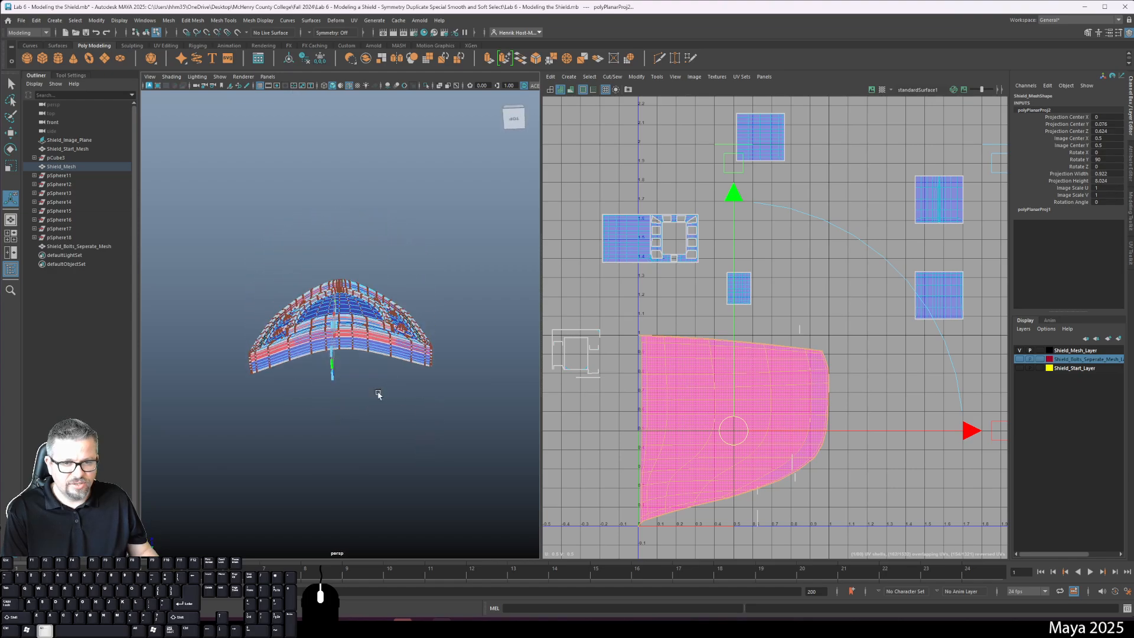
pyautogui.keyDown('alt'); pyautogui.moveTo(351, 409); pyautogui.dragTo(464, 260); pyautogui.keyUp('alt')
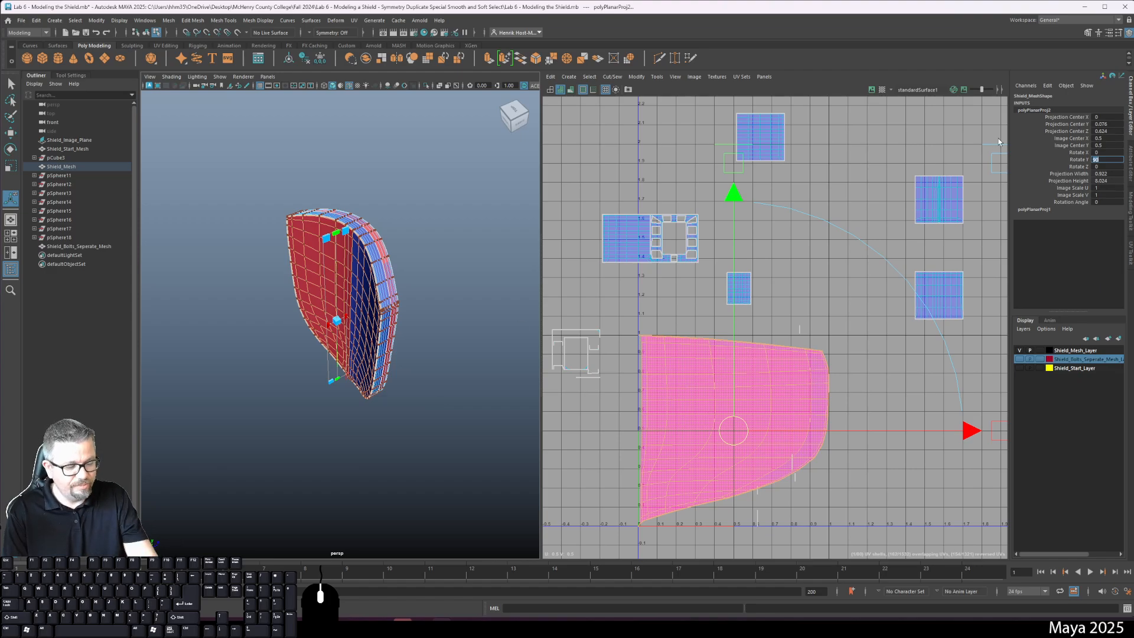
# - Set the second planar projection's Rotate Y to 0 and examine the stretched UV layout
pyautogui.press('Return')
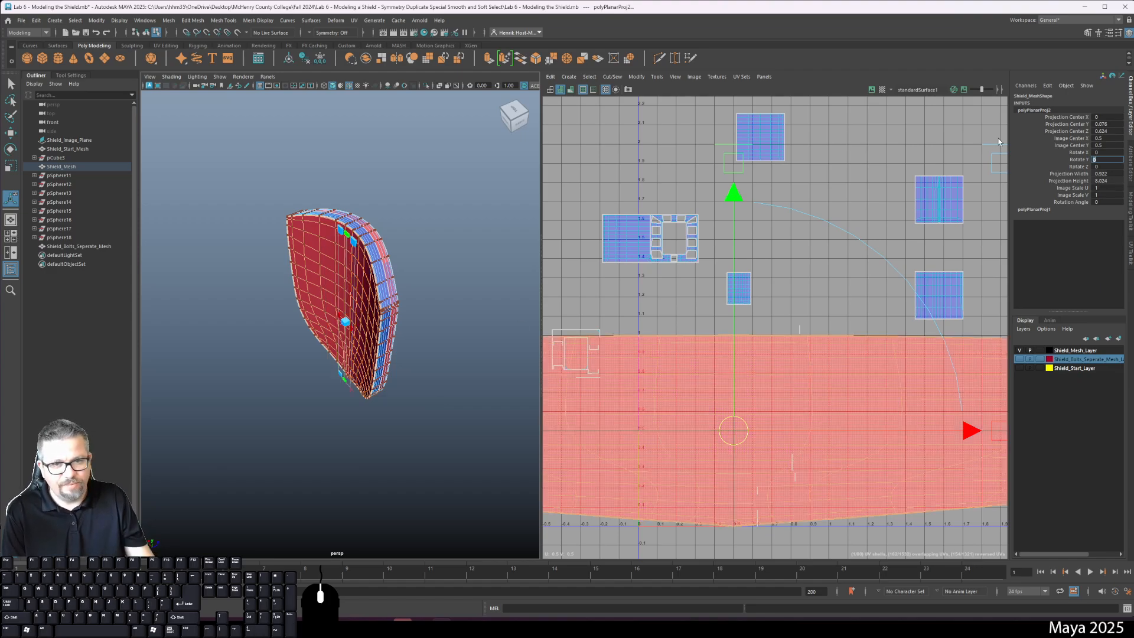
pyautogui.scroll(-2, 461, 347)
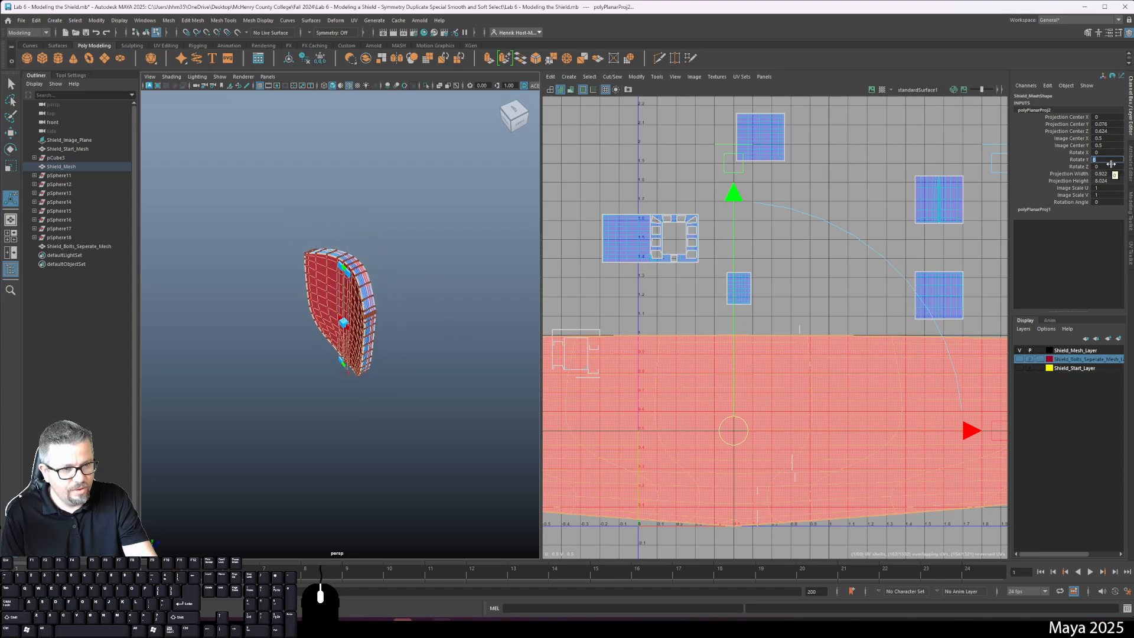
pyautogui.scroll(-2, 762, 392)
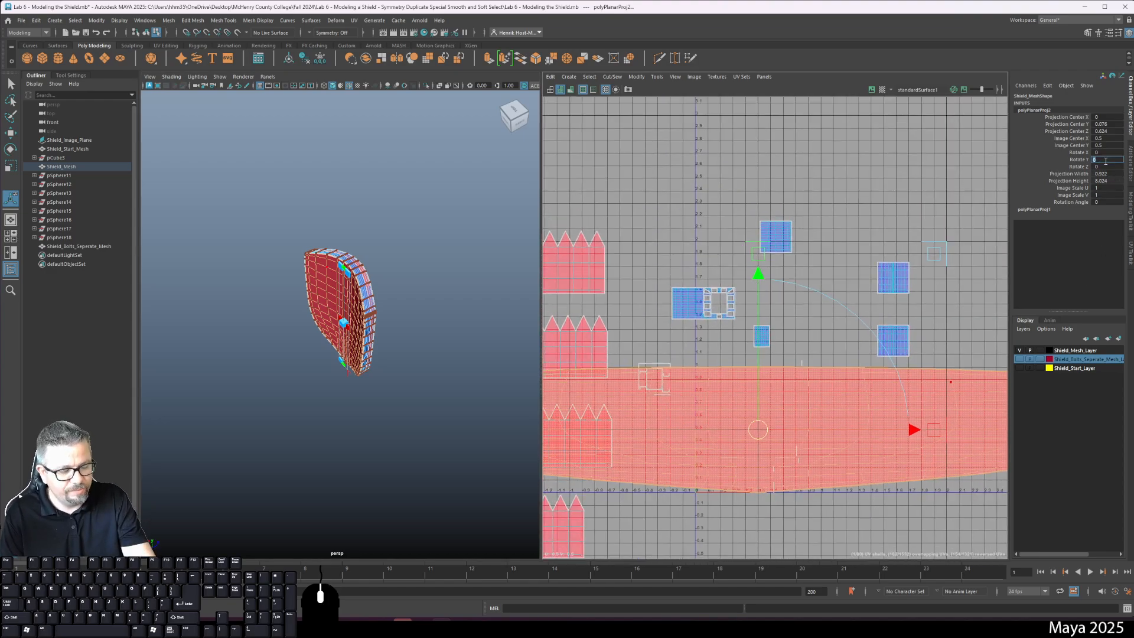
# - Set the second planar projection's Rotate Y to 180 and bring the shield's whole back and its UV shell into view
pyautogui.press('Return')
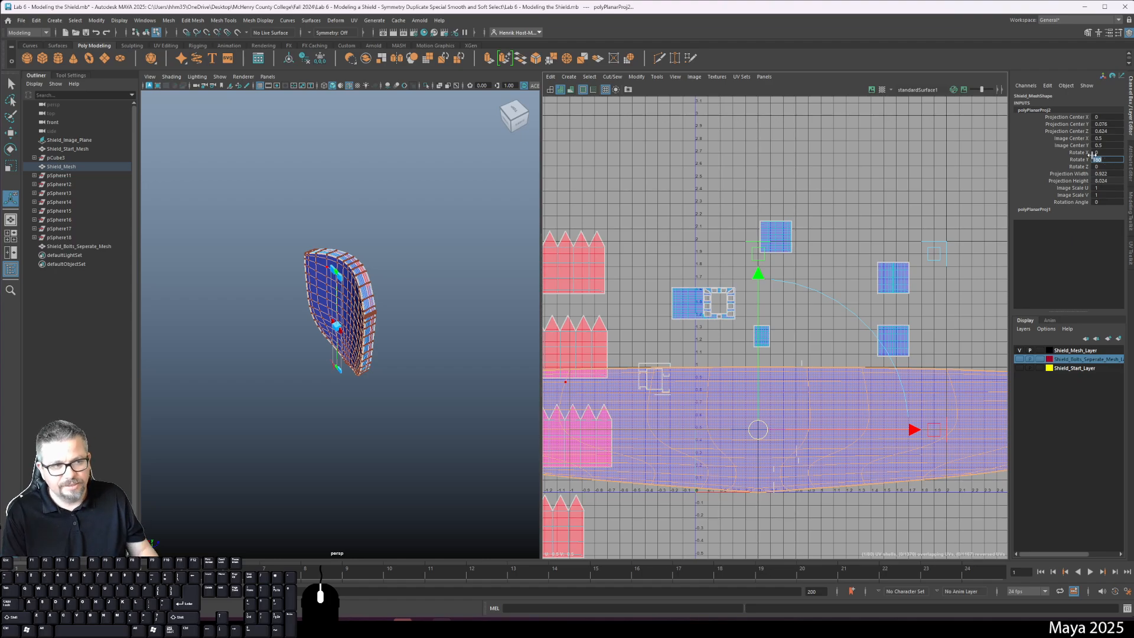
pyautogui.keyDown('alt'); pyautogui.moveTo(446, 312); pyautogui.dragTo(476, 323); pyautogui.keyUp('alt')
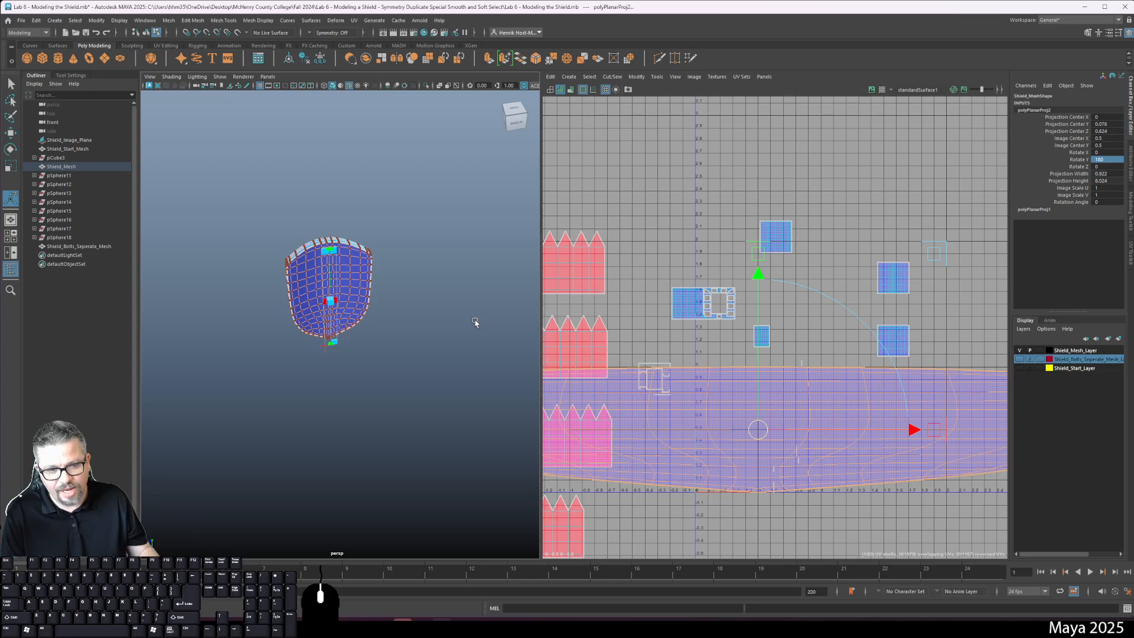
pyautogui.keyDown('alt'); pyautogui.moveTo(376, 384); pyautogui.dragTo(362, 197); pyautogui.keyUp('alt')
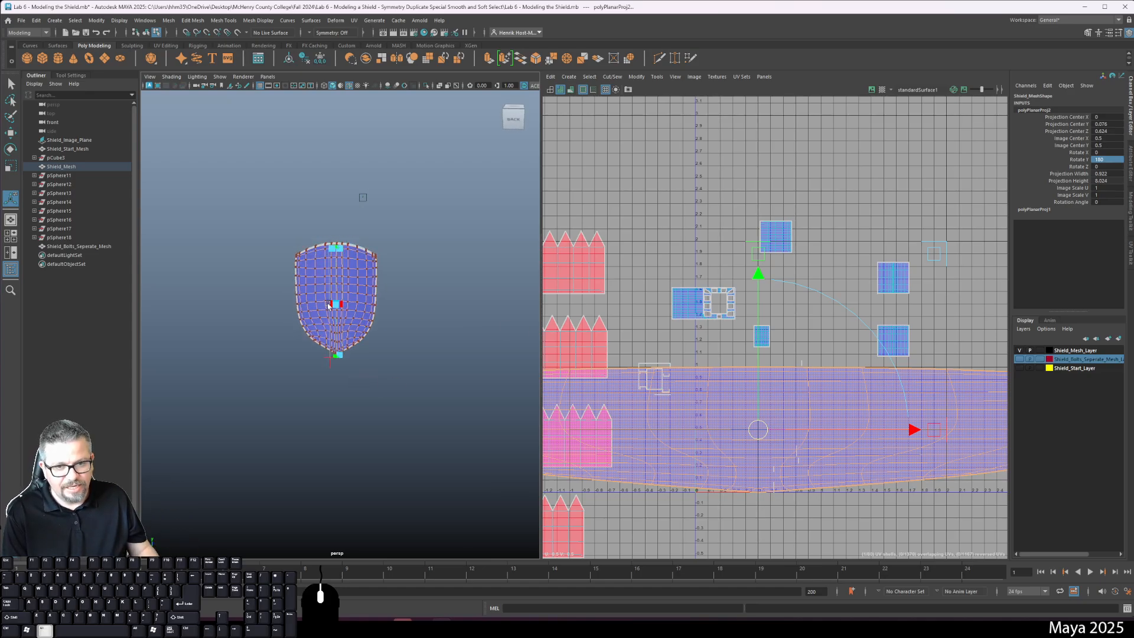
pyautogui.keyDown('alt'); pyautogui.moveTo(363, 196); pyautogui.dragTo(419, 230, button='right'); pyautogui.keyUp('alt')
pyautogui.keyDown('alt'); pyautogui.moveTo(800, 464); pyautogui.dragTo(685, 229, button='right'); pyautogui.keyUp('alt')
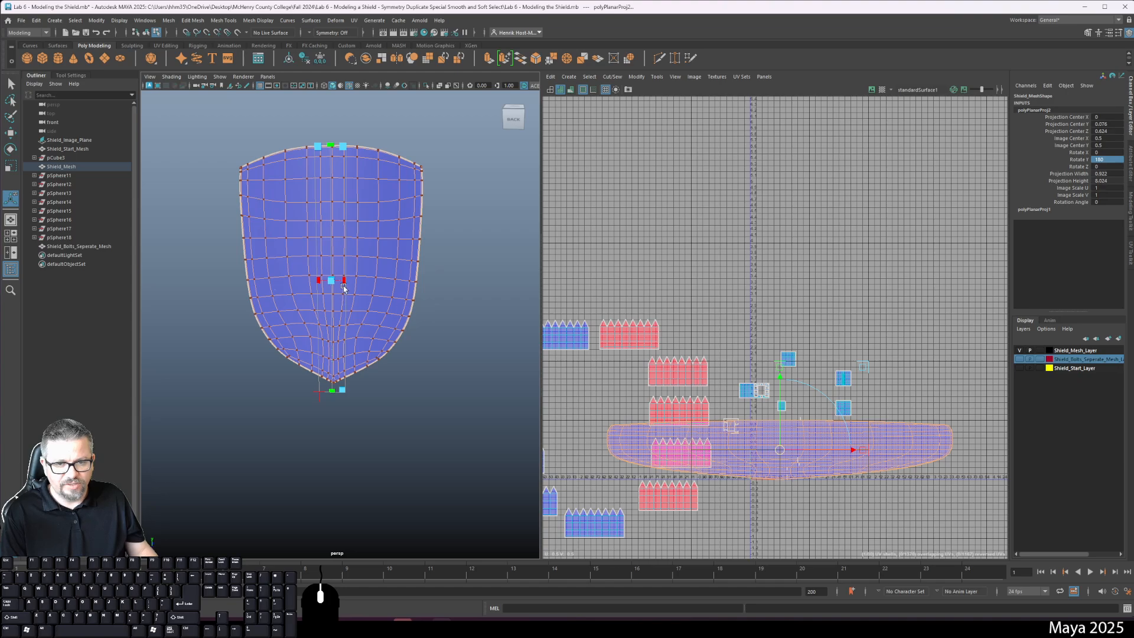
# - Widen the planar projection to about 6.0 so its manipulator spans the shield's full width in the straight back view
pyautogui.keyDown('alt'); pyautogui.moveTo(343, 281); pyautogui.dragTo(390, 369); pyautogui.keyUp('alt')
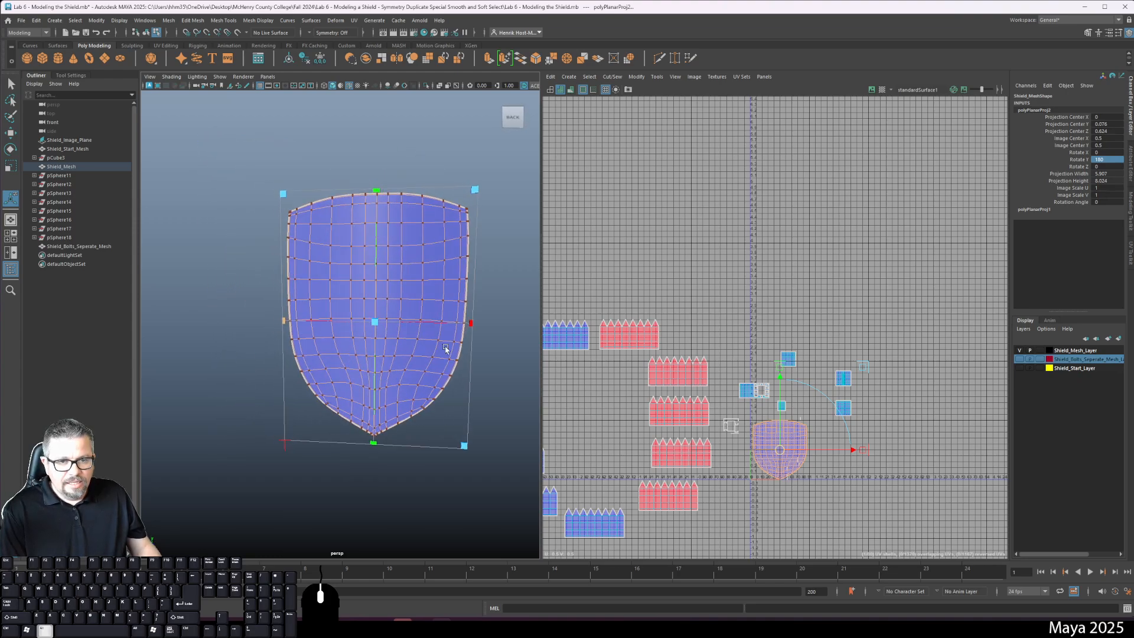
pyautogui.moveTo(472, 325)
pyautogui.mouseDown()
pyautogui.moveTo(590, 334)
pyautogui.moveTo(832, 380)
pyautogui.moveTo(530, 351)
pyautogui.moveTo(505, 336)
pyautogui.moveTo(503, 349)
pyautogui.moveTo(472, 345)
pyautogui.moveTo(590, 360)
pyautogui.moveTo(469, 346)
pyautogui.mouseUp()
pyautogui.click(513, 118)
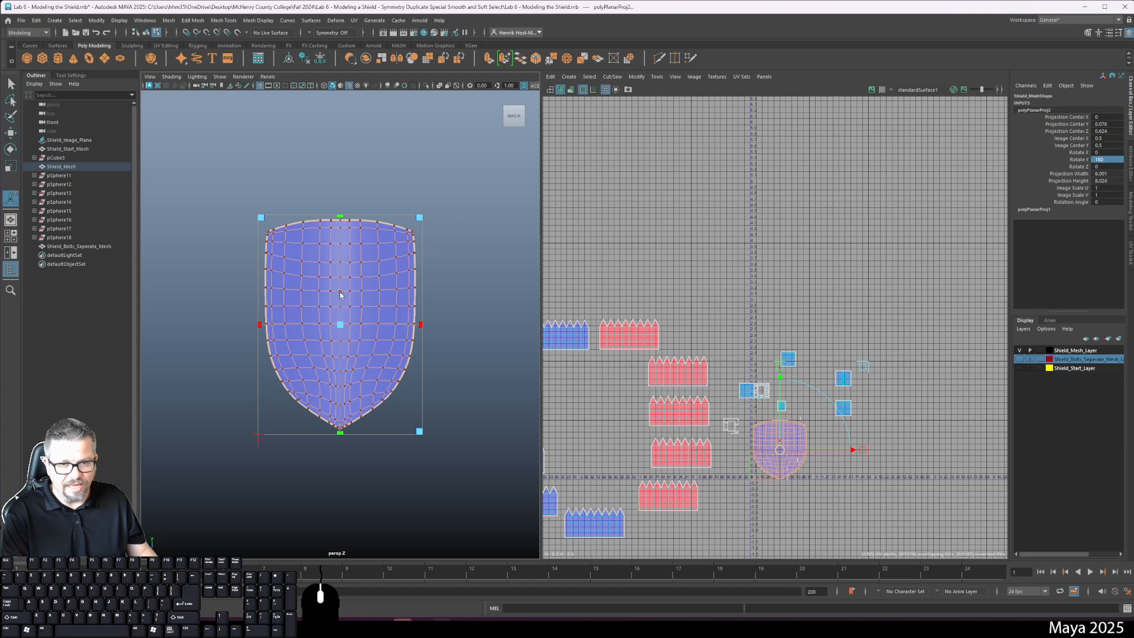
# - Move the back's UV shell away from the other shells into empty UV space and frame it
pyautogui.click(656, 76)
pyautogui.click(677, 151)
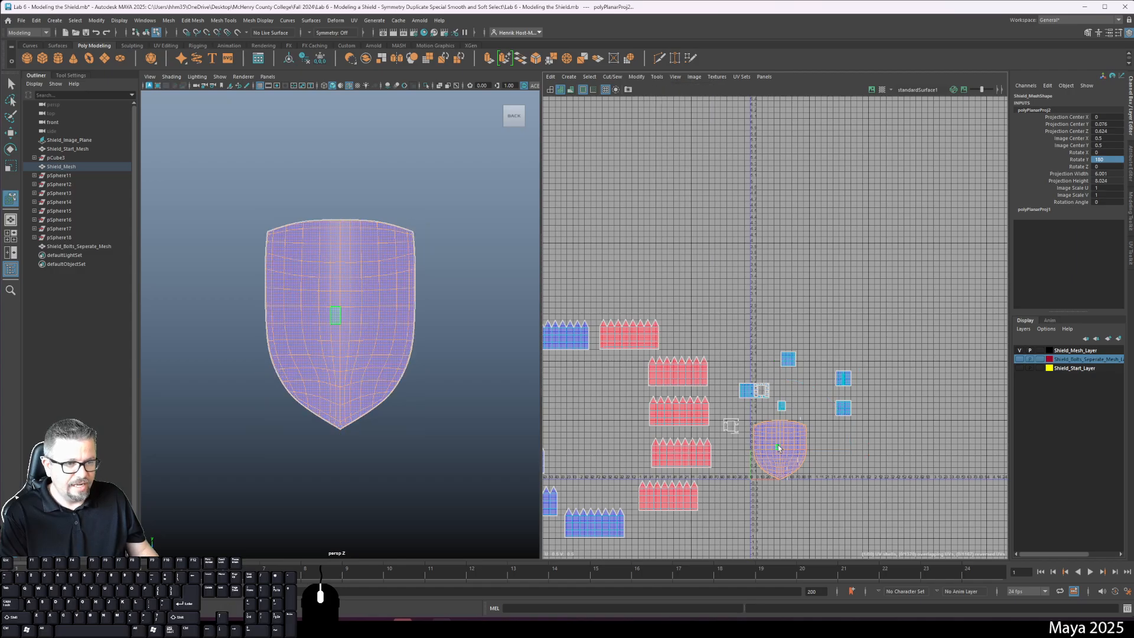
pyautogui.moveTo(779, 450); pyautogui.dragTo(831, 214)
pyautogui.keyDown('alt'); pyautogui.moveTo(756, 239); pyautogui.dragTo(677, 367, button='middle'); pyautogui.keyUp('alt')
pyautogui.keyDown('alt'); pyautogui.moveTo(677, 366); pyautogui.dragTo(770, 422, button='right'); pyautogui.keyUp('alt')
pyautogui.keyDown('alt'); pyautogui.moveTo(674, 270); pyautogui.dragTo(721, 282, button='middle'); pyautogui.keyUp('alt')
pyautogui.keyDown('alt'); pyautogui.moveTo(720, 282); pyautogui.dragTo(776, 472, button='right'); pyautogui.keyUp('alt')
pyautogui.keyDown('alt'); pyautogui.moveTo(732, 421); pyautogui.dragTo(669, 393, button='middle'); pyautogui.keyUp('alt')
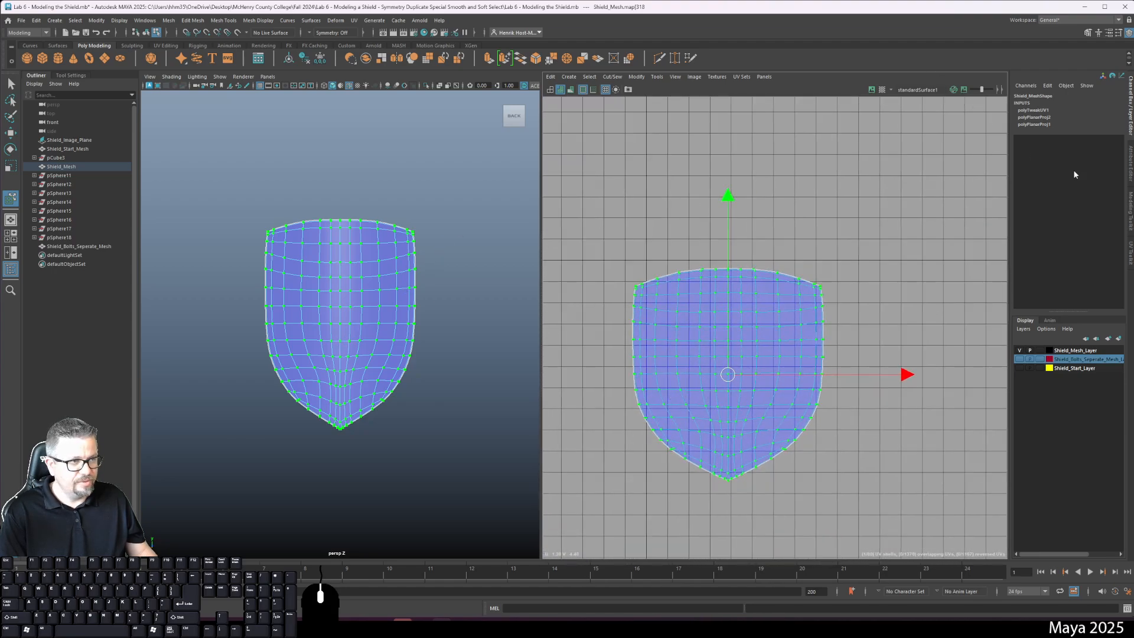
# - Try to unfold the UV shell of the shield's back
pyautogui.click(1129, 254)
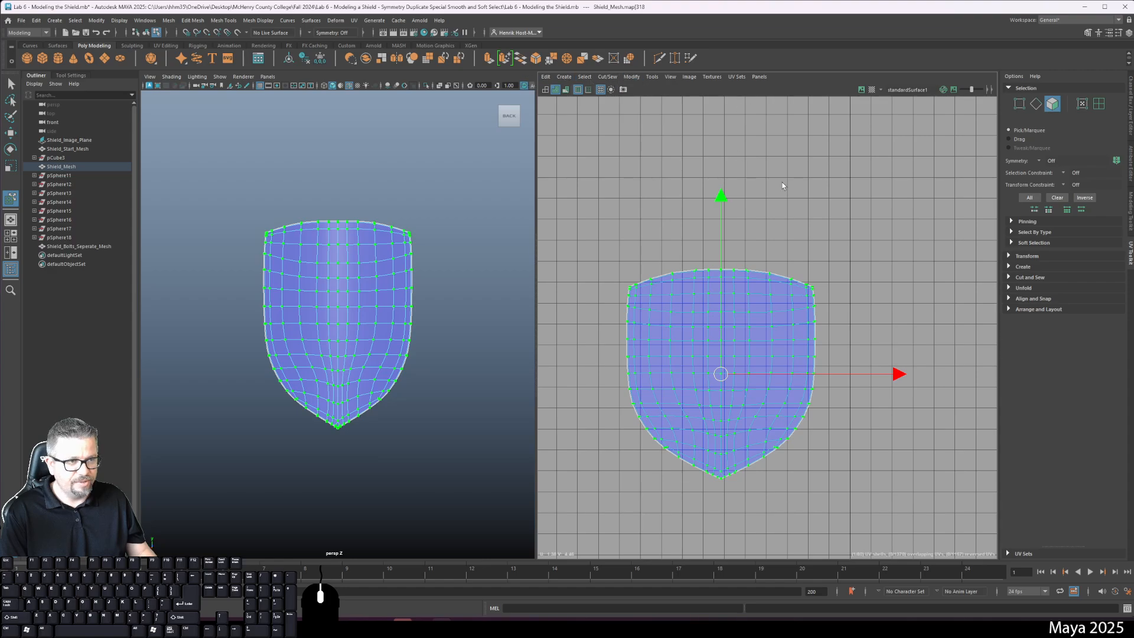
pyautogui.click(1020, 288)
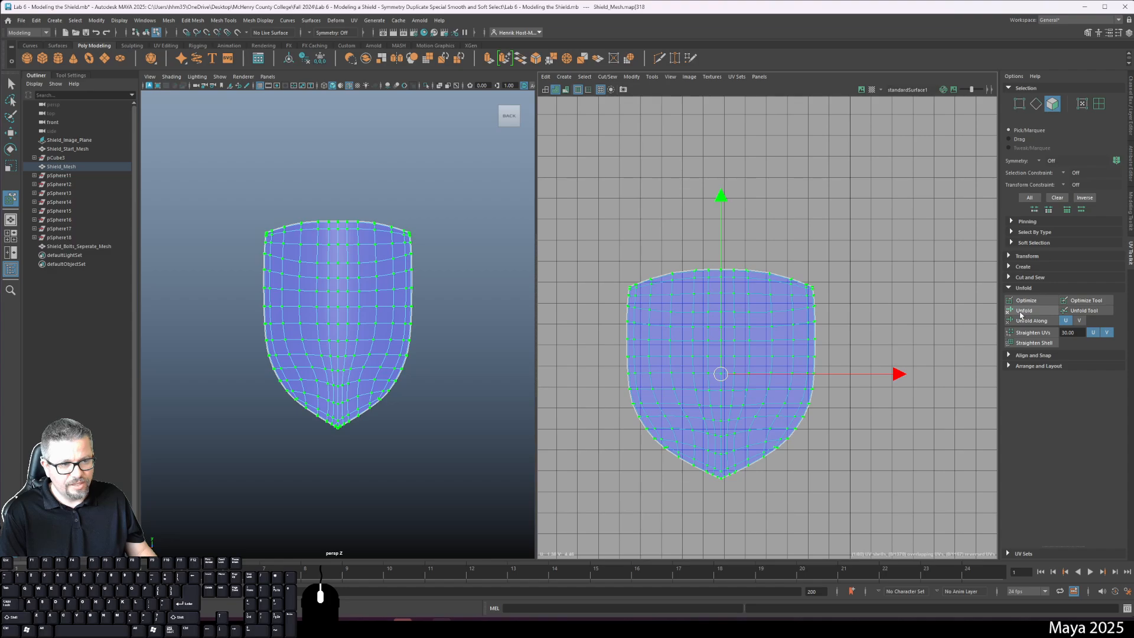
pyautogui.click(1021, 311)
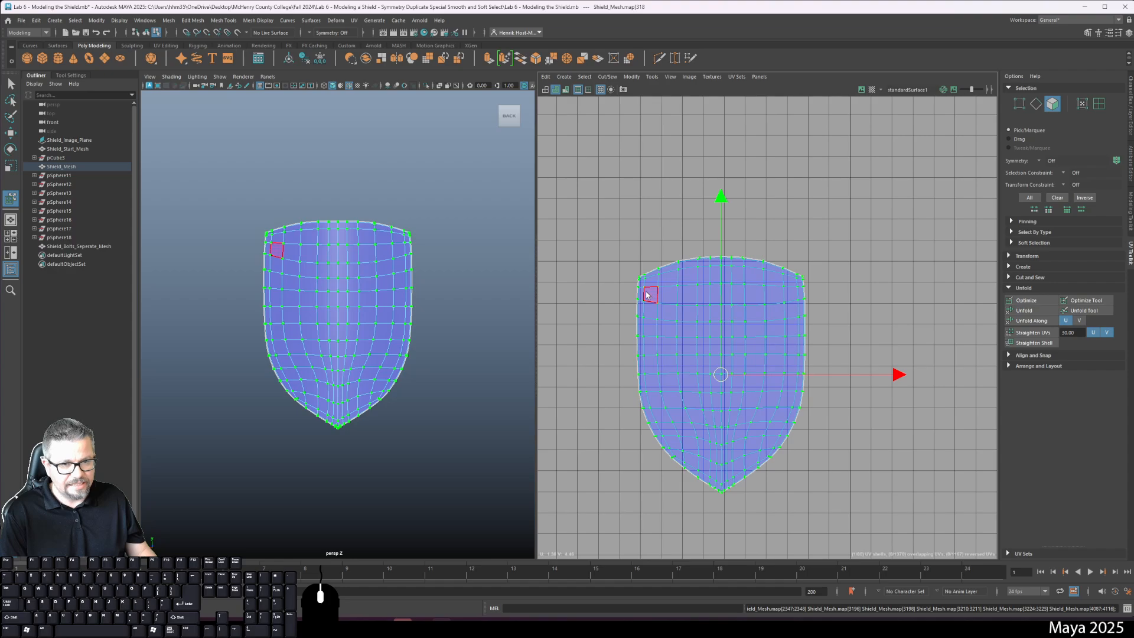
# - Select the shield mesh in object mode, examine its front, and open and close the new material choices
pyautogui.keyDown('alt'); pyautogui.moveTo(444, 355); pyautogui.dragTo(420, 348, button='right'); pyautogui.keyUp('alt')
pyautogui.moveTo(354, 288); pyautogui.dragTo(385, 269, button='right')
pyautogui.click(449, 310)
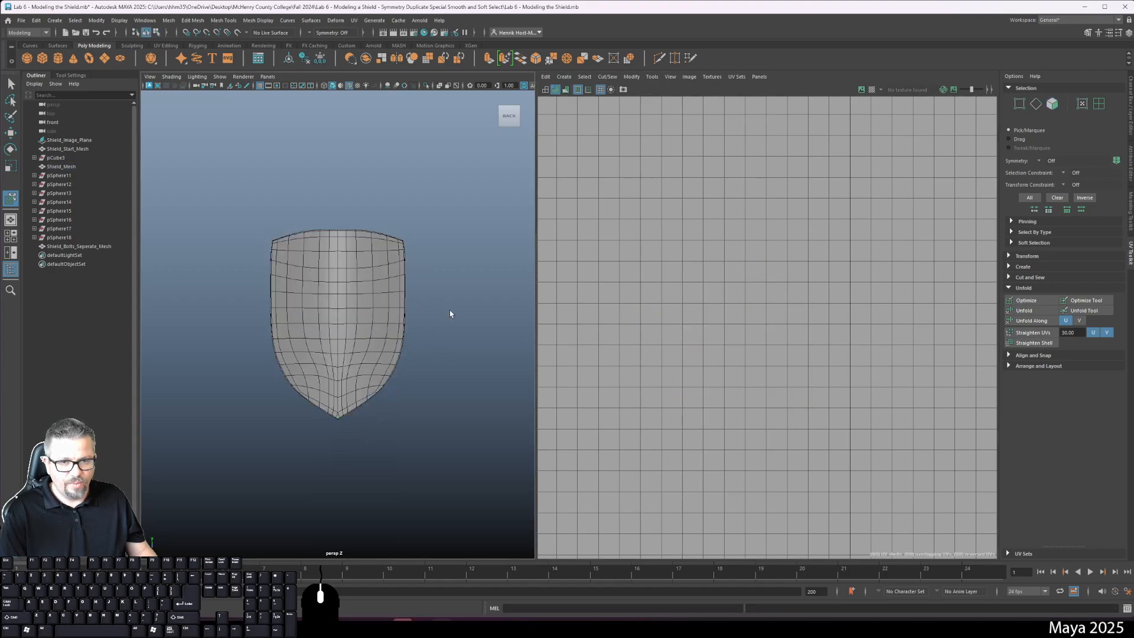
pyautogui.click(269, 362)
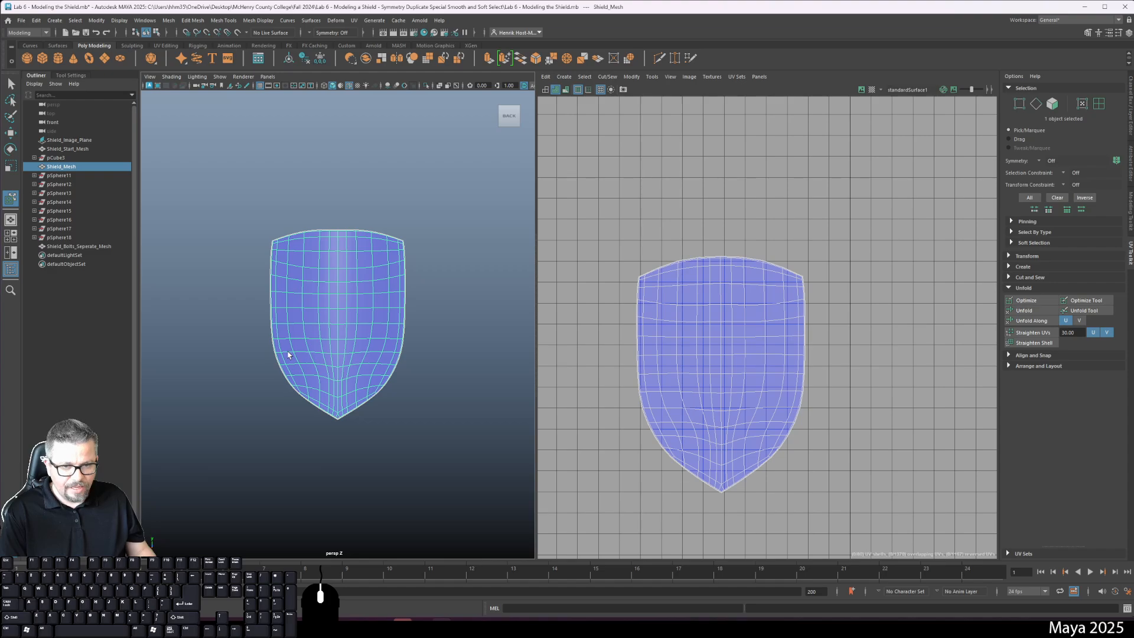
pyautogui.moveTo(269, 361)
pyautogui.keyDown('alt'); pyautogui.mouseDown()
pyautogui.moveTo(450, 357)
pyautogui.moveTo(271, 344)
pyautogui.mouseUp(); pyautogui.keyUp('alt')
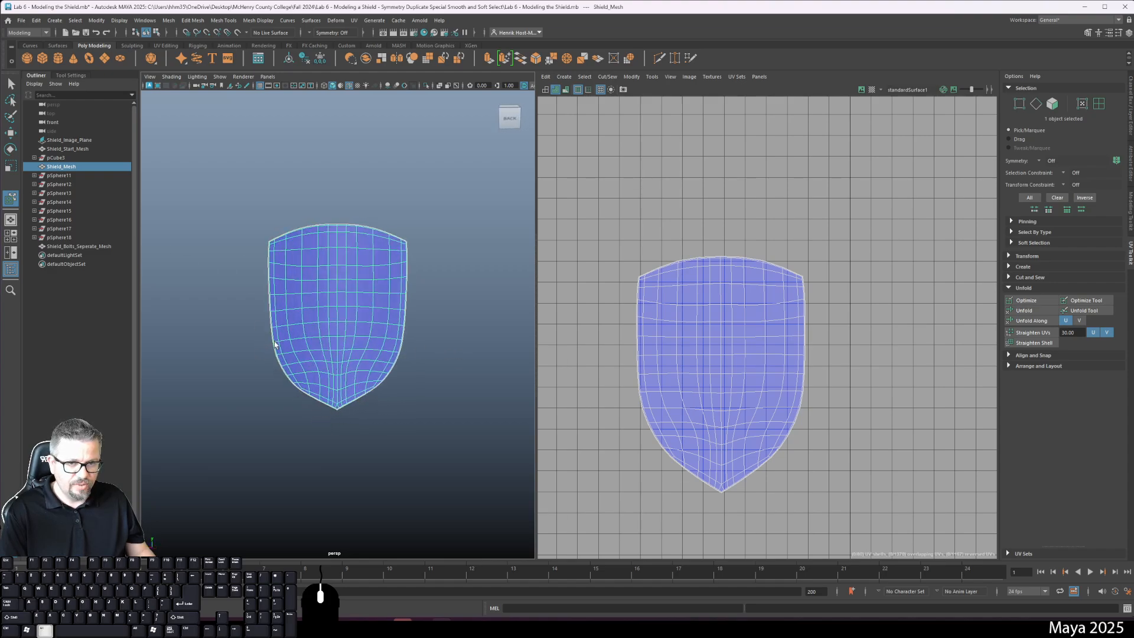
pyautogui.keyDown('alt'); pyautogui.moveTo(271, 345); pyautogui.dragTo(340, 374, button='right'); pyautogui.keyUp('alt')
pyautogui.keyDown('alt'); pyautogui.moveTo(339, 374); pyautogui.dragTo(155, 368); pyautogui.keyUp('alt')
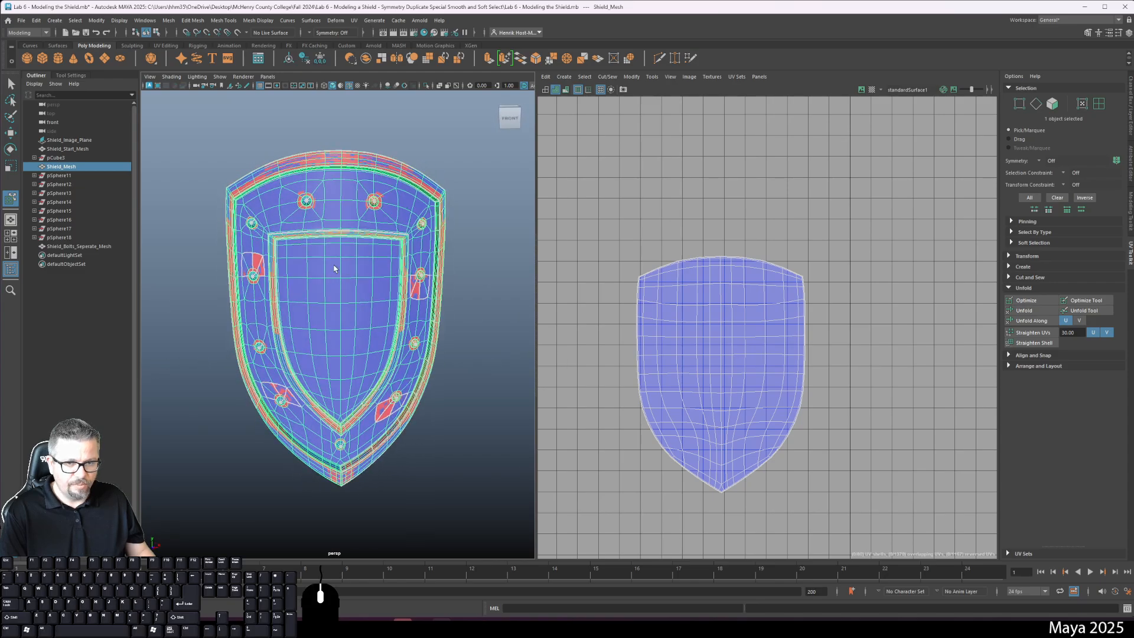
pyautogui.keyDown('alt'); pyautogui.moveTo(334, 265); pyautogui.dragTo(329, 230); pyautogui.keyUp('alt')
pyautogui.rightClick(329, 228)
pyautogui.moveTo(329, 236); pyautogui.dragTo(326, 455, button='right')
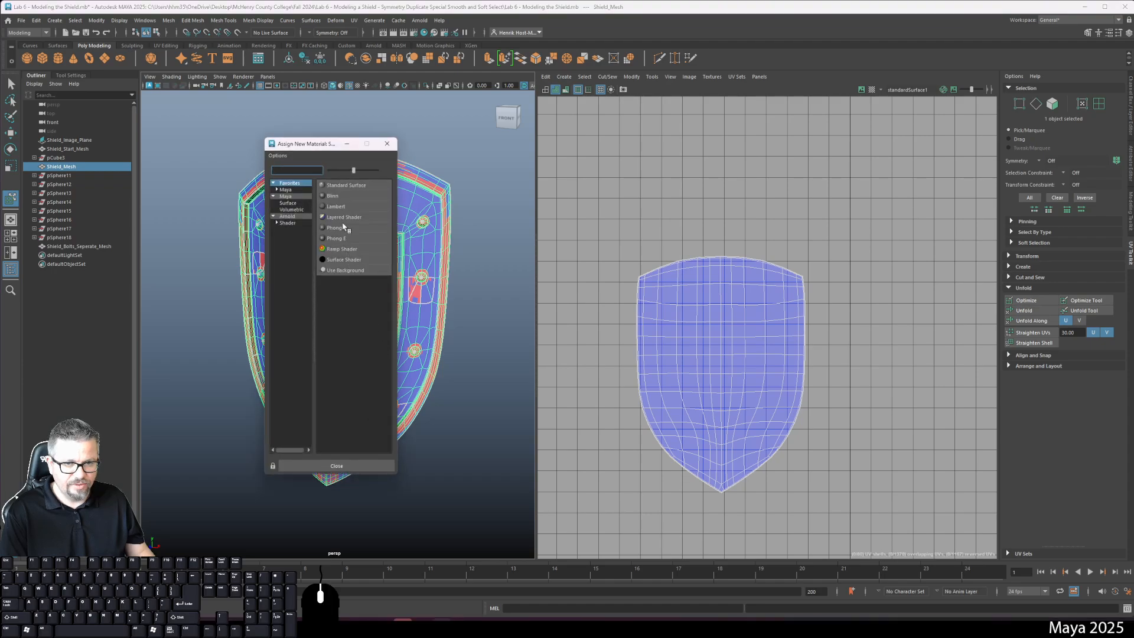
pyautogui.click(358, 465)
# - Undo the recent selection changes and the unfolding of the back's UV shell
pyautogui.keyDown('alt'); pyautogui.moveTo(455, 416); pyautogui.dragTo(458, 430, button='middle'); pyautogui.keyUp('alt')
pyautogui.keyDown('alt'); pyautogui.moveTo(684, 417); pyautogui.dragTo(672, 400, button='middle'); pyautogui.keyUp('alt')
pyautogui.hotkey('ctrl', 'z')
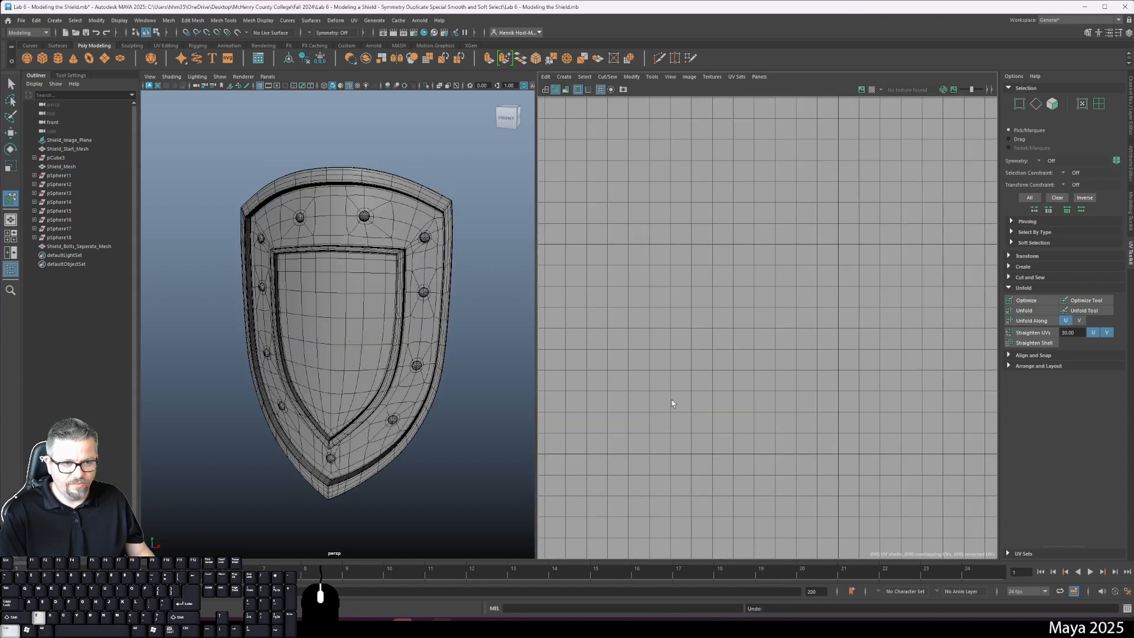
pyautogui.hotkey('ctrl', 'z')
pyautogui.hotkey('ctrl', 'z')
pyautogui.hotkey('ctrl', 'z')
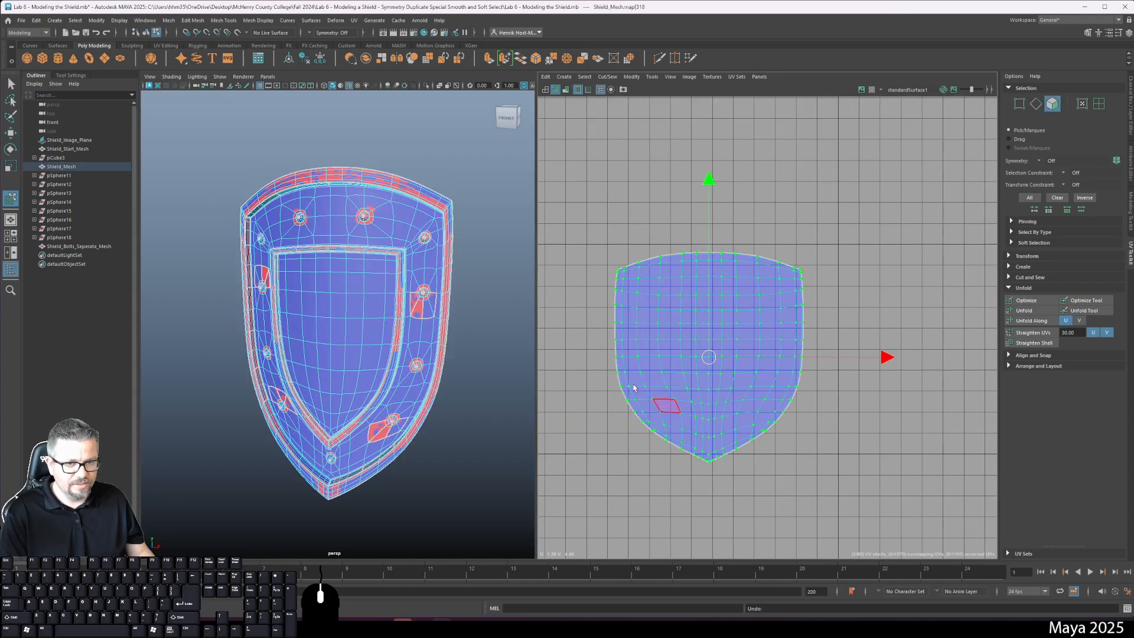
# - Select the shield mesh in object mode from the back and assign it a new Lambert material
pyautogui.keyDown('alt'); pyautogui.moveTo(426, 340); pyautogui.dragTo(238, 334); pyautogui.keyUp('alt')
pyautogui.moveTo(308, 244); pyautogui.dragTo(348, 234, button='right')
pyautogui.click(370, 407)
pyautogui.click(412, 464)
pyautogui.click(365, 385)
pyautogui.moveTo(348, 322); pyautogui.dragTo(347, 548, button='right')
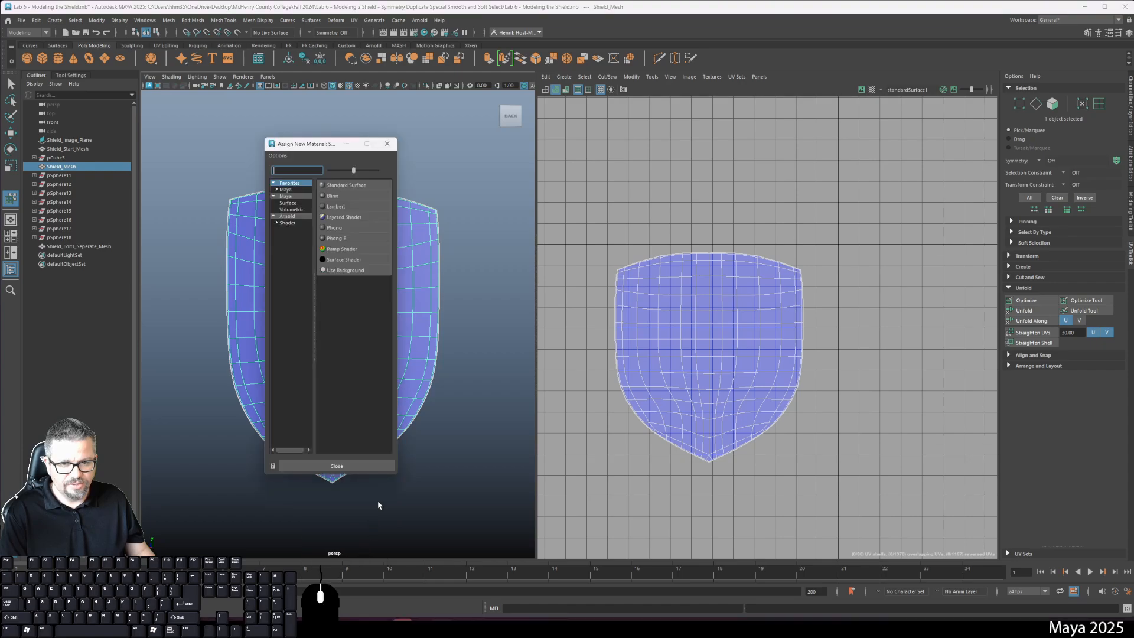
pyautogui.click(342, 210)
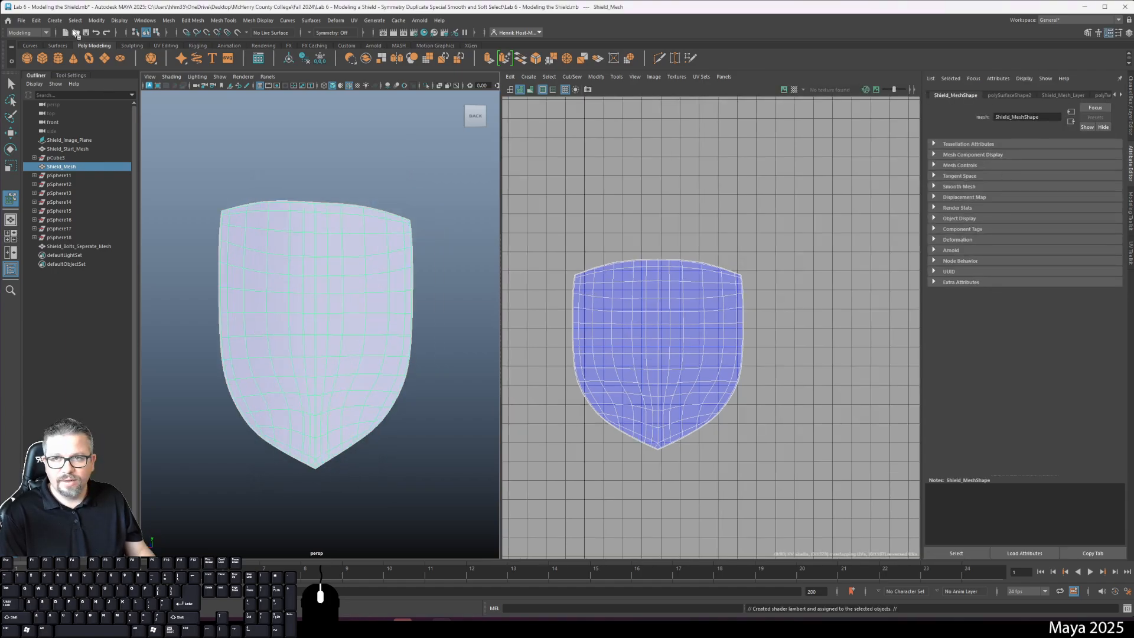
# - Rename the shield's new Lambert material to Checker_Board_Lambert_Material
pyautogui.click(1120, 94)
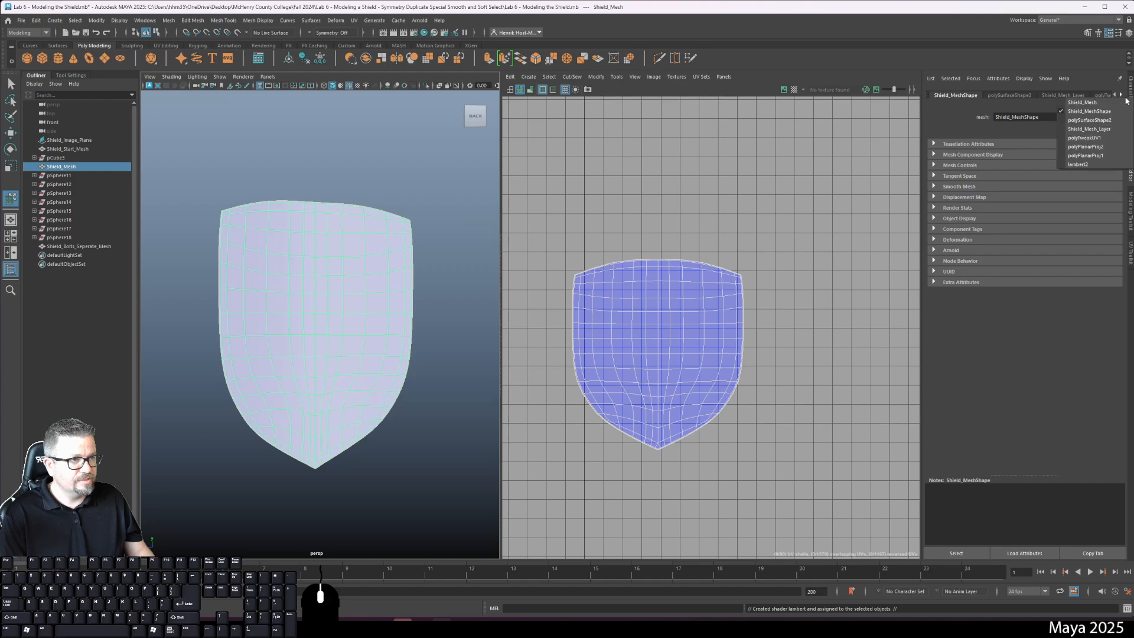
pyautogui.click(1093, 165)
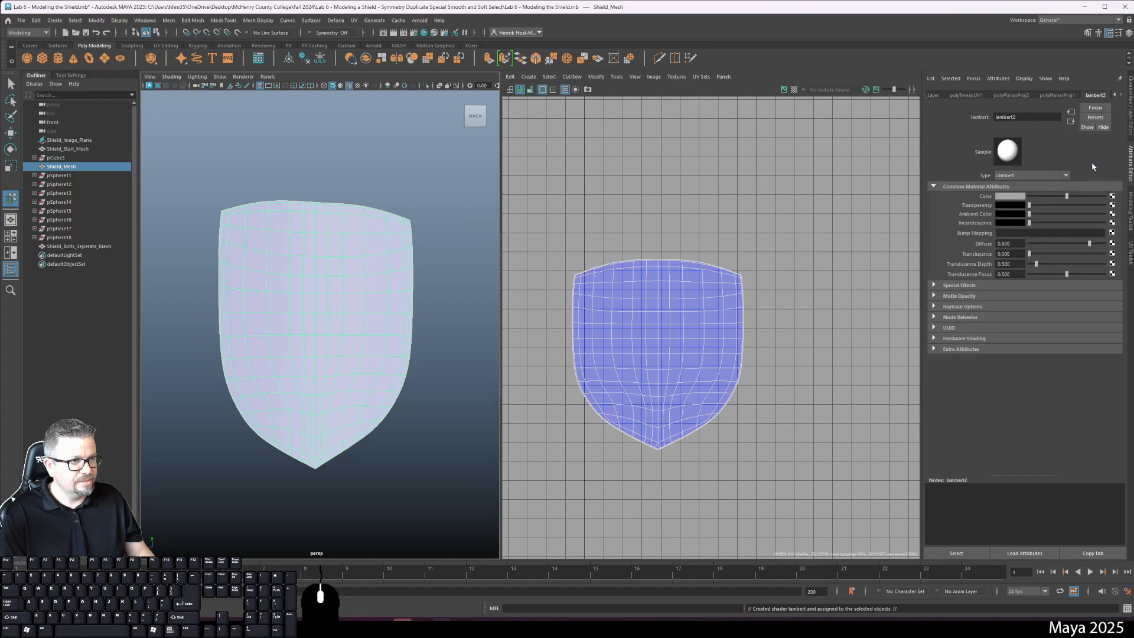
pyautogui.doubleClick(1046, 118)
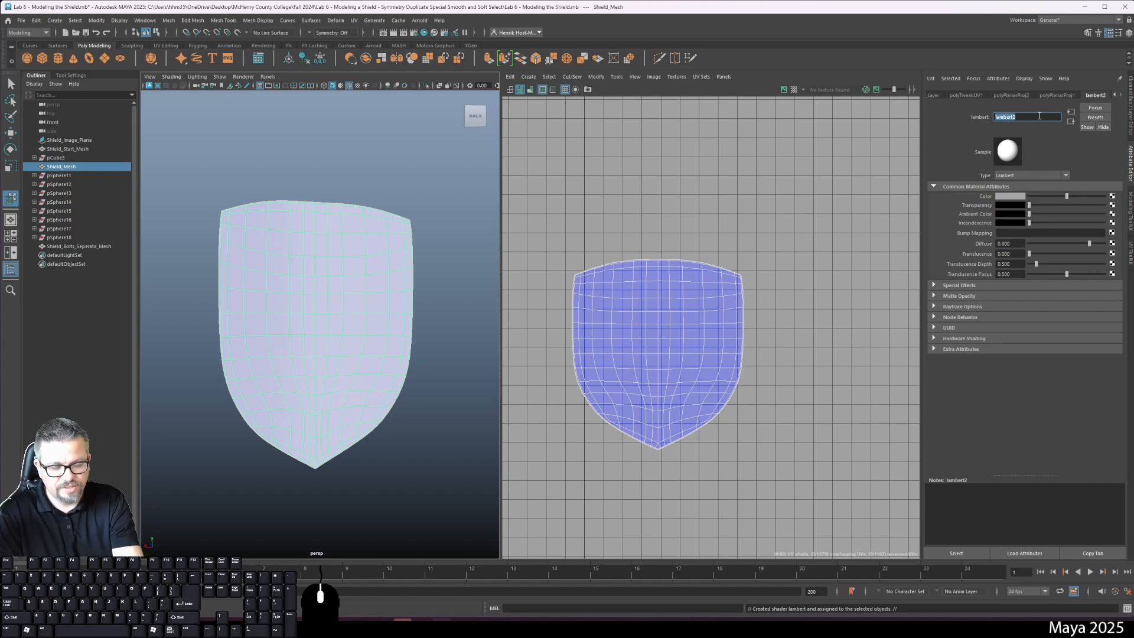
pyautogui.write('Checker')
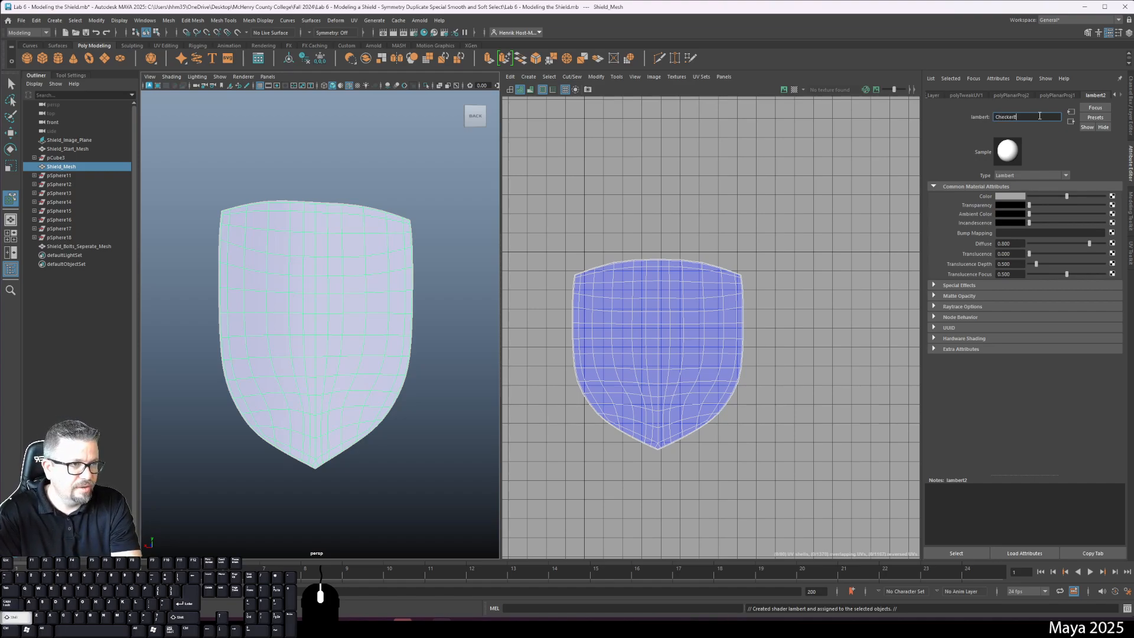
pyautogui.write('_Board_Material')
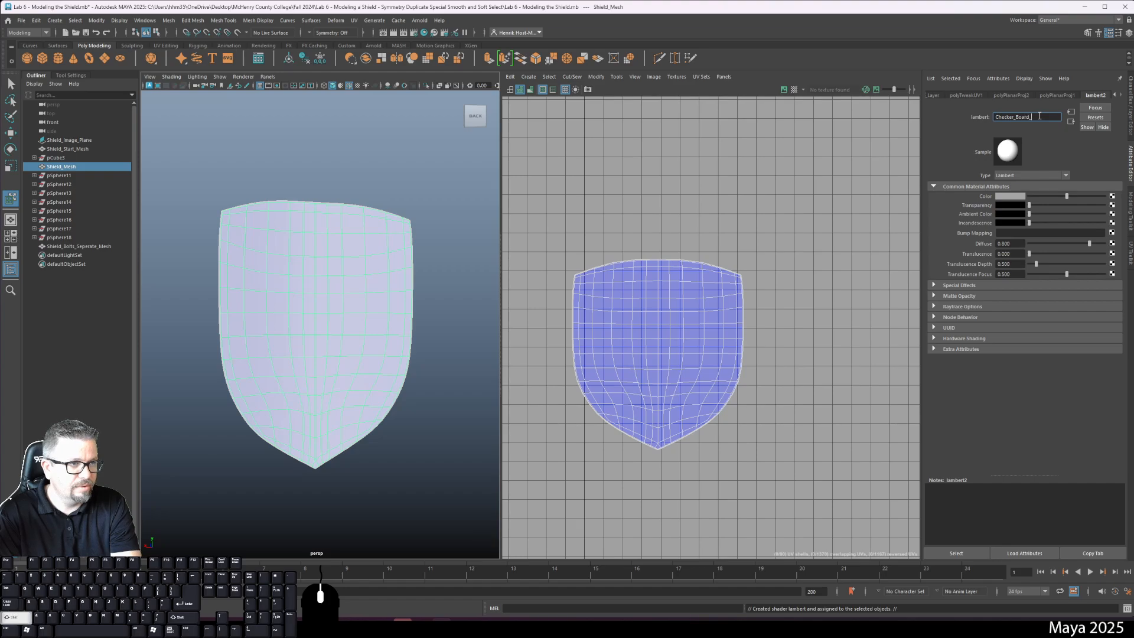
pyautogui.press('BackSpace')
pyautogui.press('BackSpace')
pyautogui.press('BackSpace')
pyautogui.press('BackSpace')
pyautogui.press('BackSpace')
pyautogui.press('BackSpace')
pyautogui.press('BackSpace')
pyautogui.press('BackSpace')
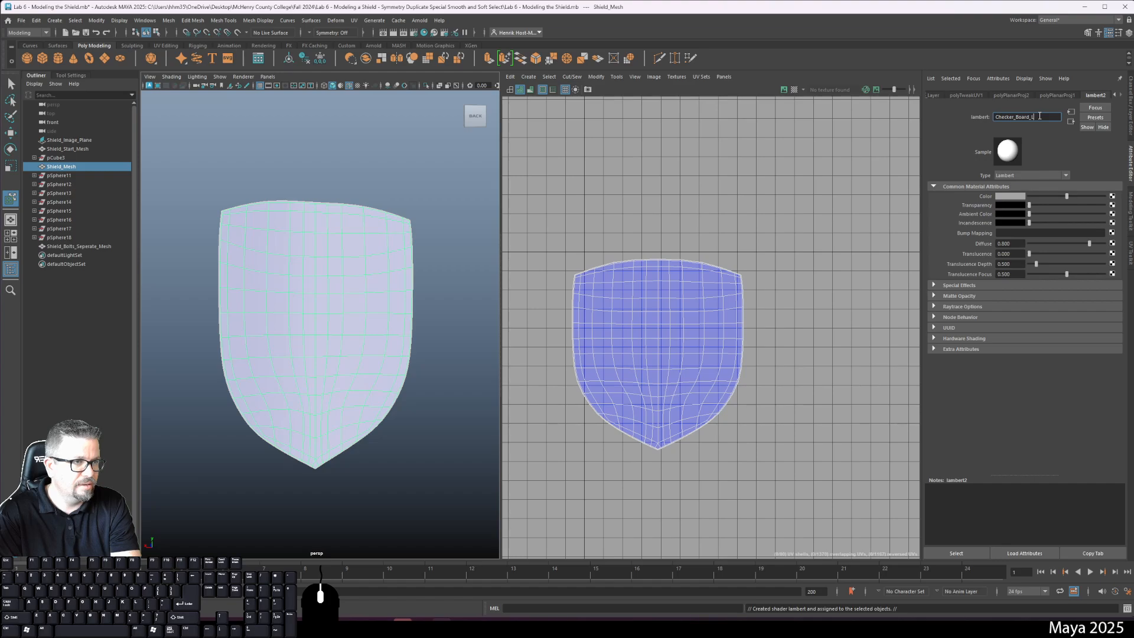
pyautogui.write('Lambert_Material')
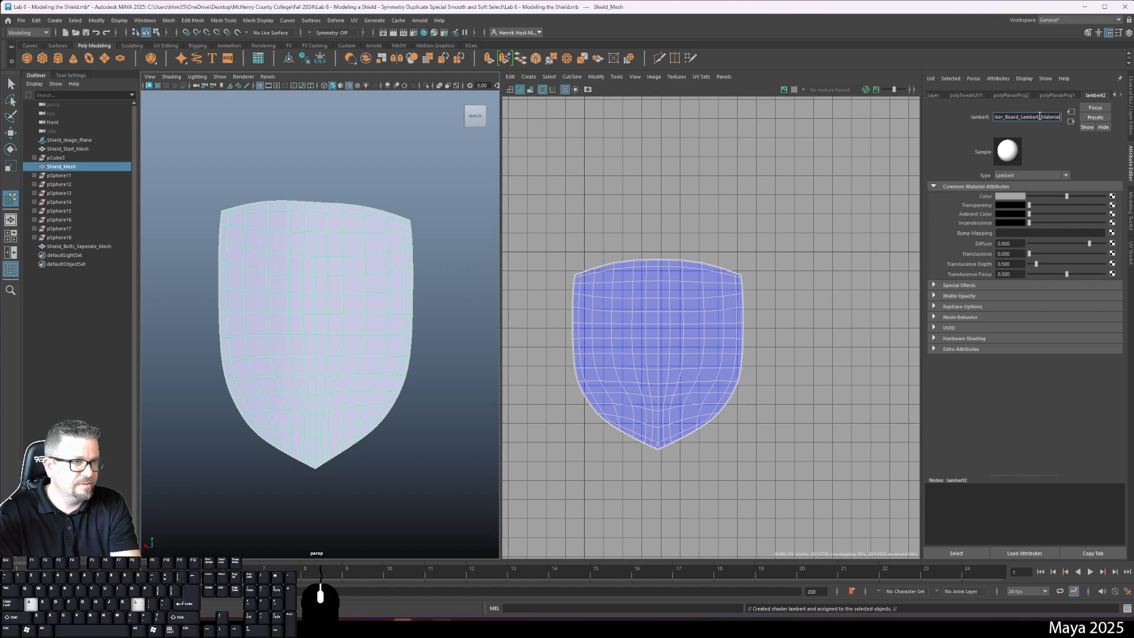
pyautogui.press('Return')
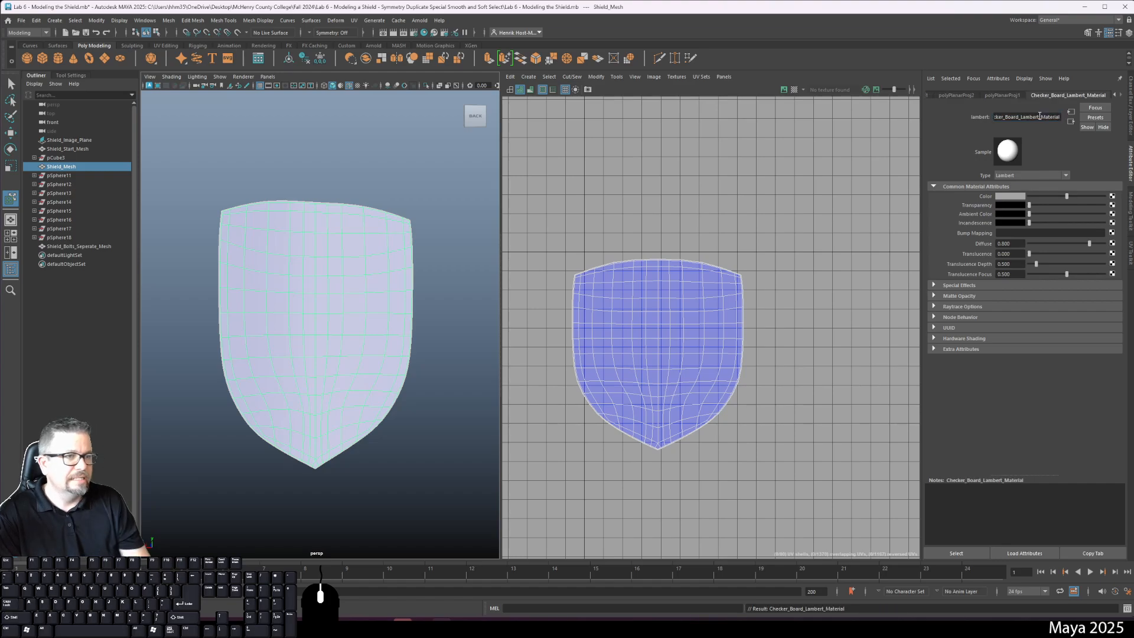
# - Map a Checker texture to the material's Color, turn on textured display, and reselect the shield mesh
pyautogui.click(1112, 196)
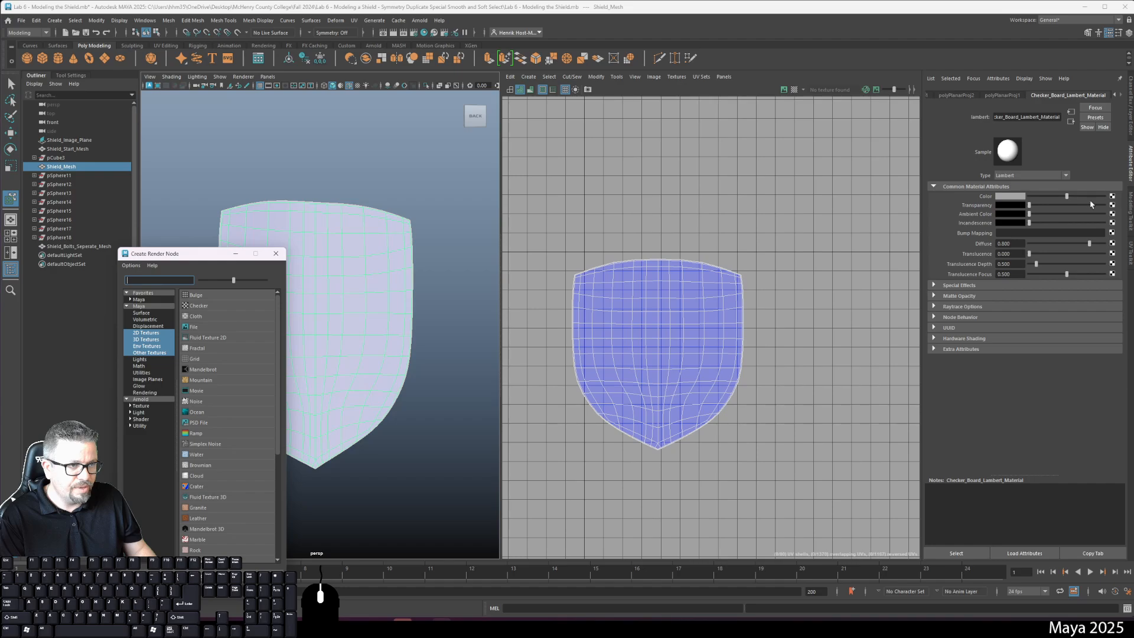
pyautogui.click(198, 306)
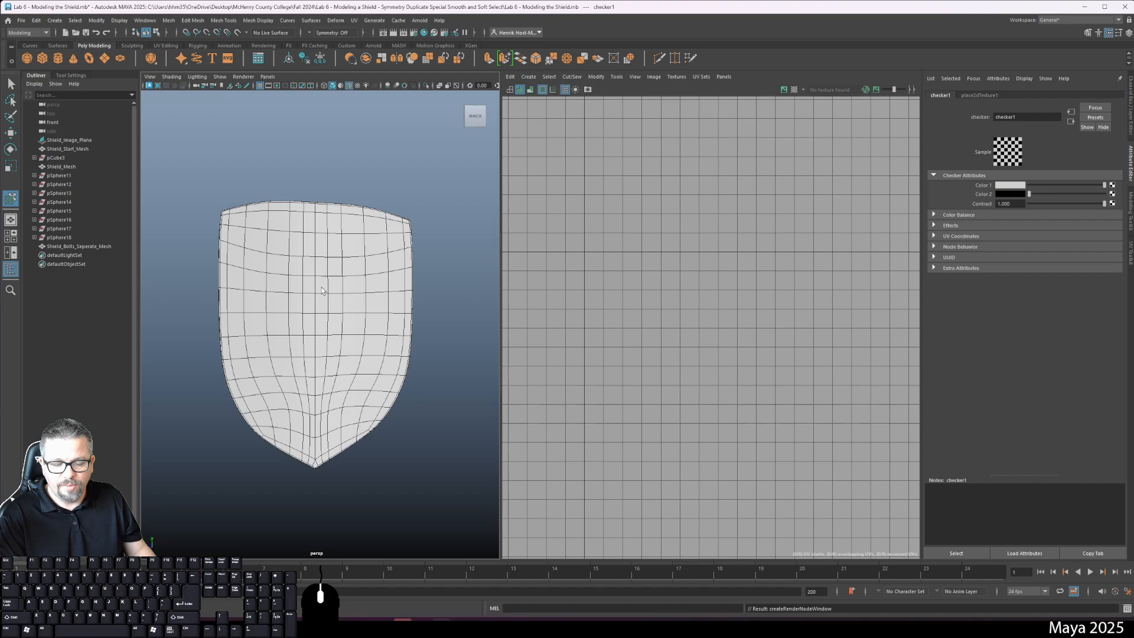
pyautogui.press('6')
pyautogui.click(345, 319)
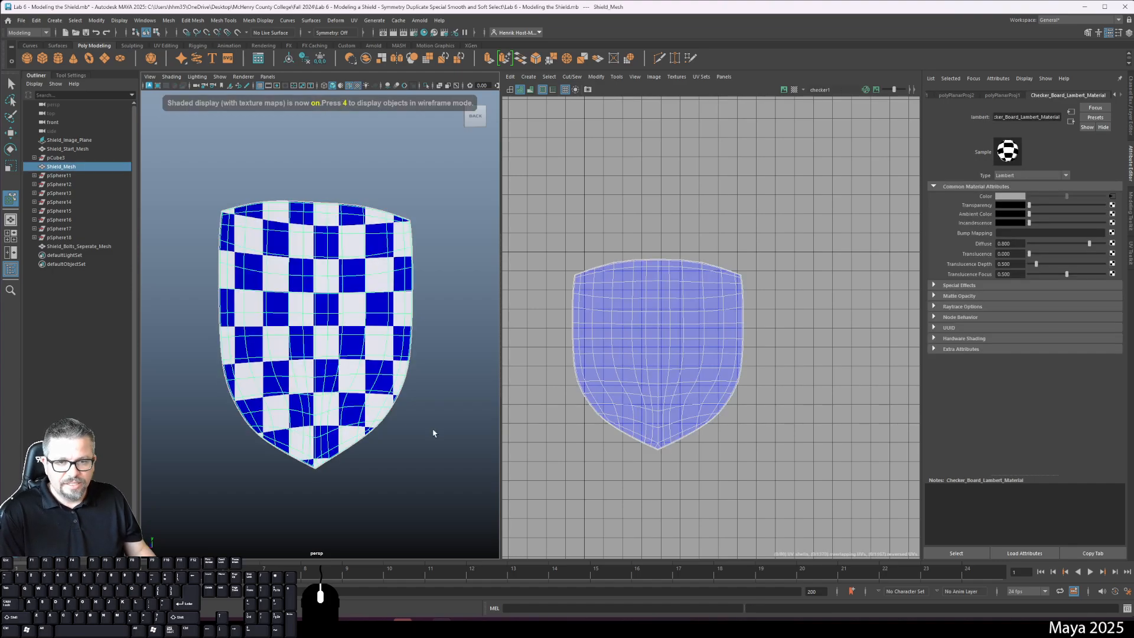
# - Examine the checker pattern across the shield's back for stretching, with the mesh selected and deselected
pyautogui.click(431, 432)
pyautogui.keyDown('alt'); pyautogui.moveTo(413, 420); pyautogui.dragTo(400, 418); pyautogui.keyUp('alt')
pyautogui.click(344, 305)
pyautogui.keyDown('alt'); pyautogui.moveTo(343, 304); pyautogui.dragTo(399, 300, button='right'); pyautogui.keyUp('alt')
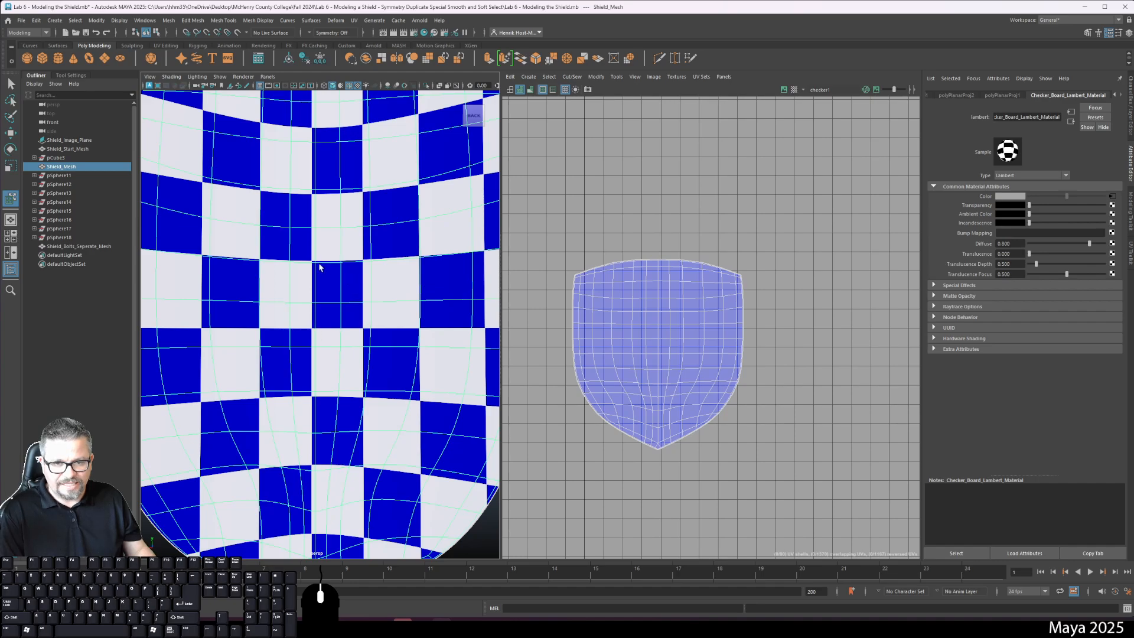
pyautogui.scroll(-5, 319, 443)
pyautogui.click(415, 433)
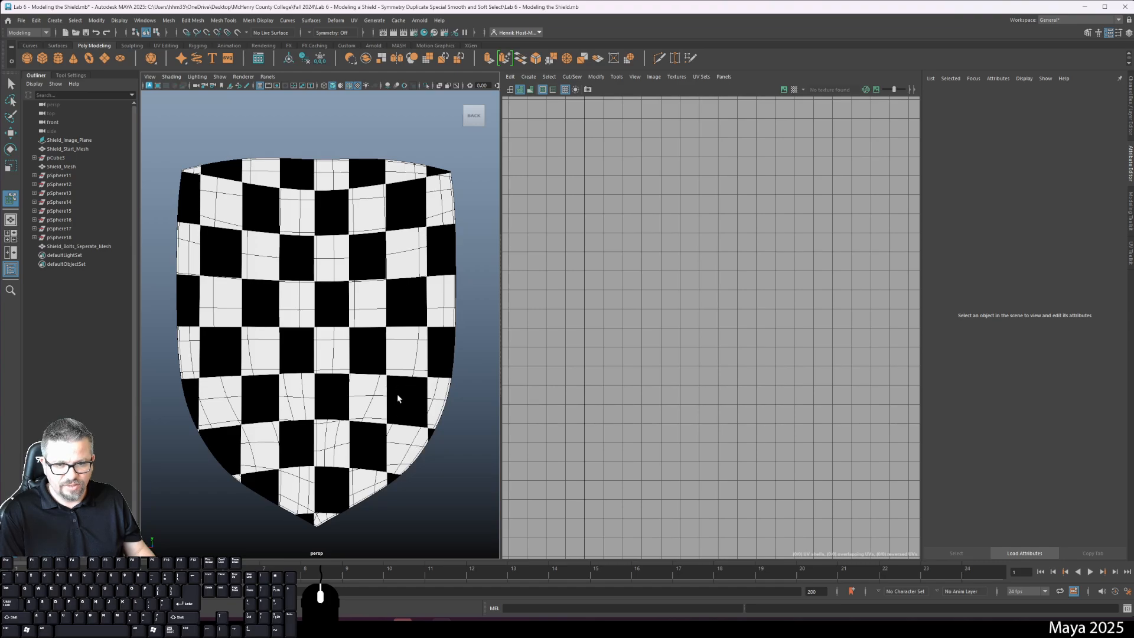
pyautogui.keyDown('alt'); pyautogui.moveTo(335, 400); pyautogui.dragTo(313, 399, button='right'); pyautogui.keyUp('alt')
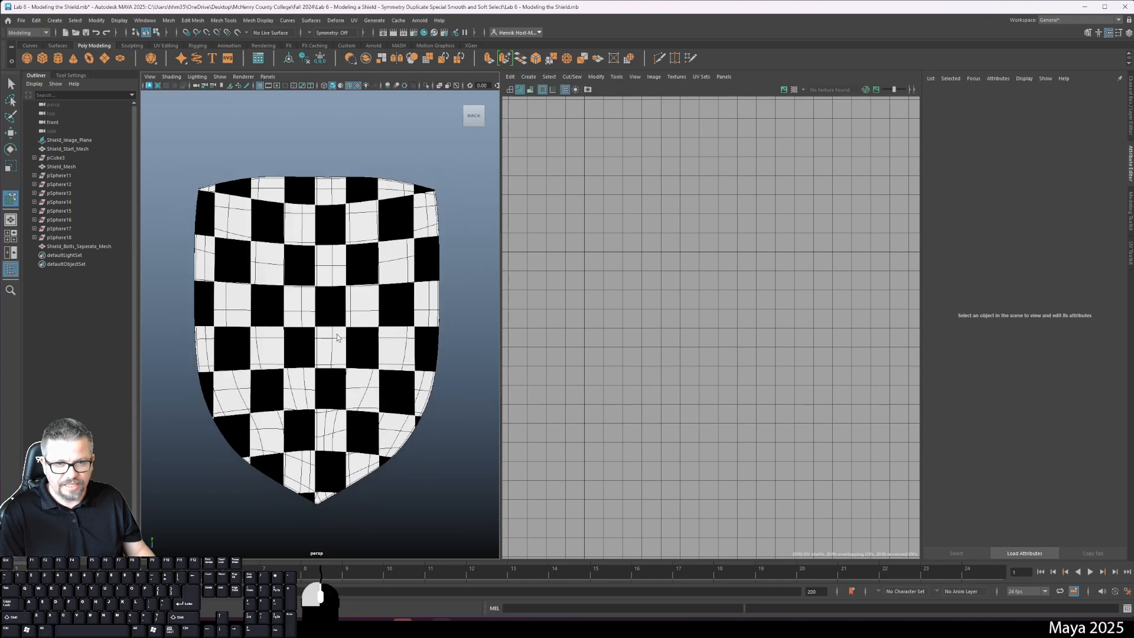
pyautogui.click(427, 339)
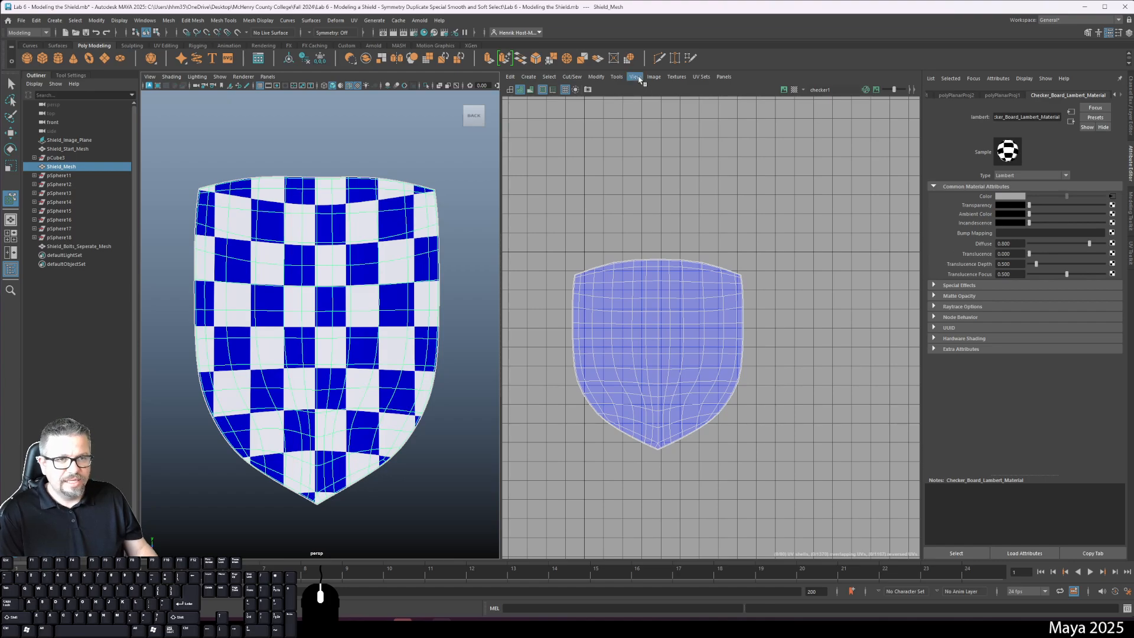
# - Select the shield back's whole UV shell with the Move UV Shell tool and bring up the UV Toolkit's Unfold options
pyautogui.click(617, 77)
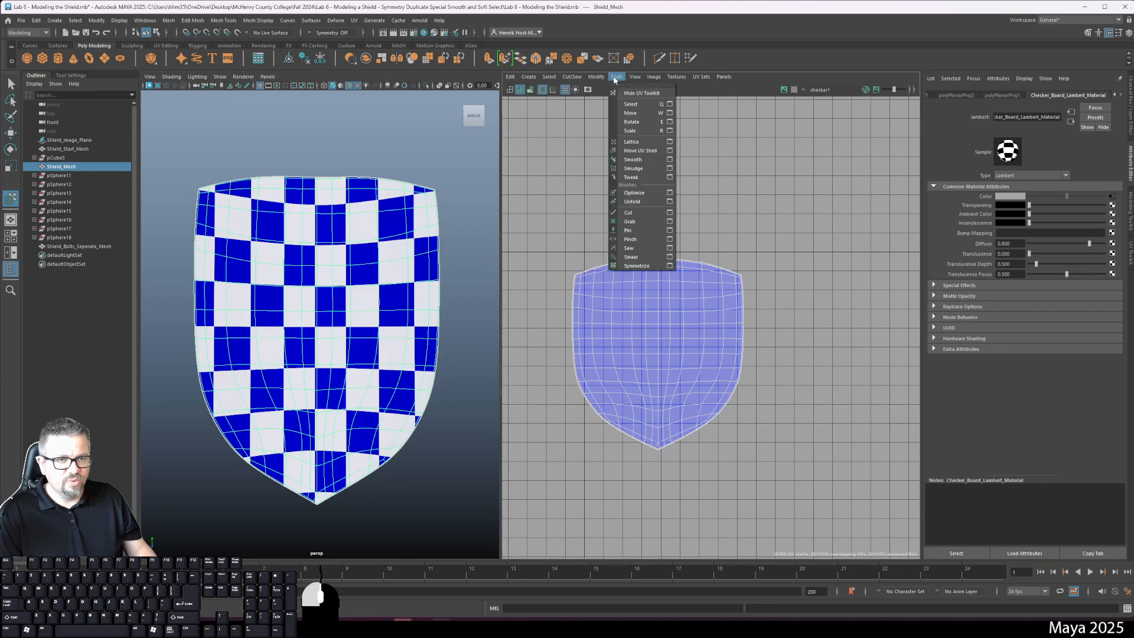
pyautogui.click(640, 150)
pyautogui.click(650, 303)
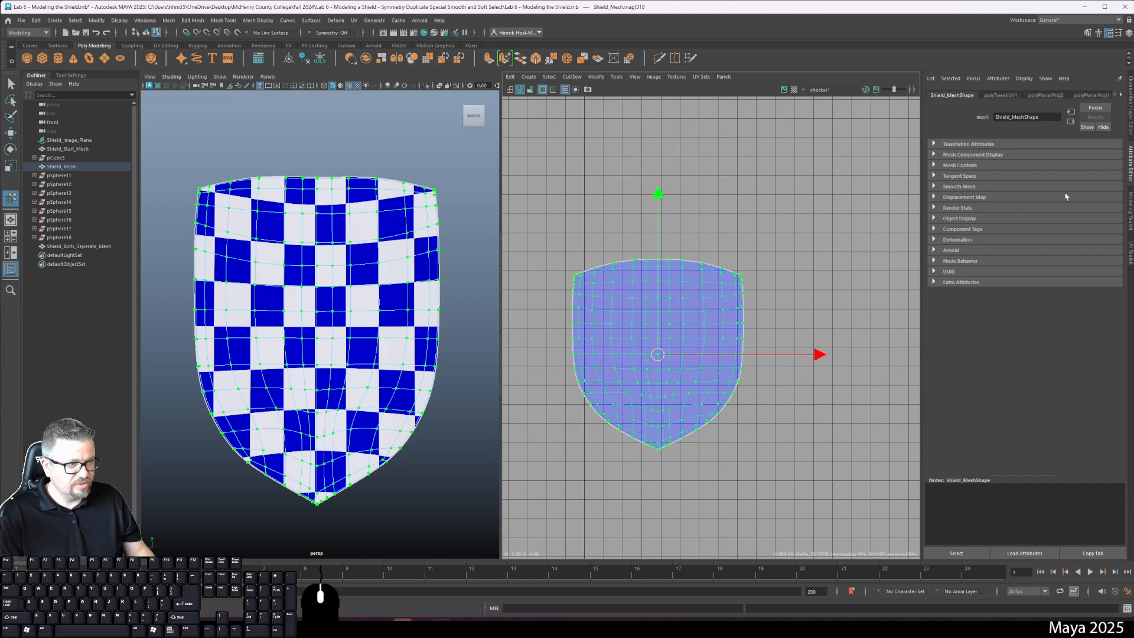
pyautogui.click(1128, 245)
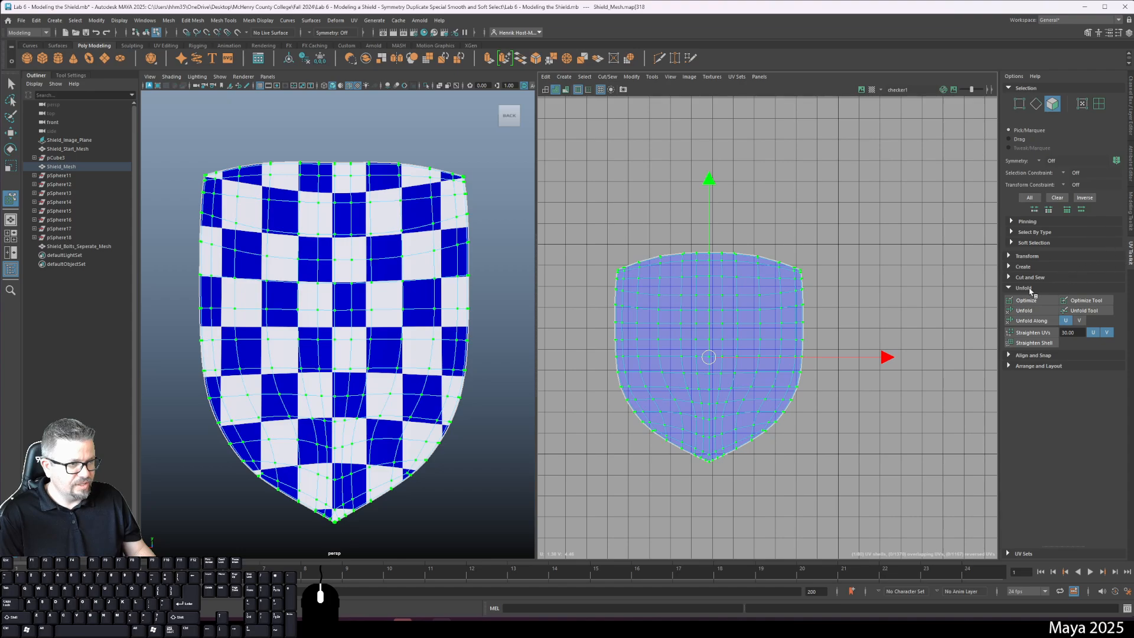
# - Try to activate the Unfold brush on the shield's UV shell, reselecting the shell between attempts
pyautogui.click(631, 76)
pyautogui.moveTo(651, 80)
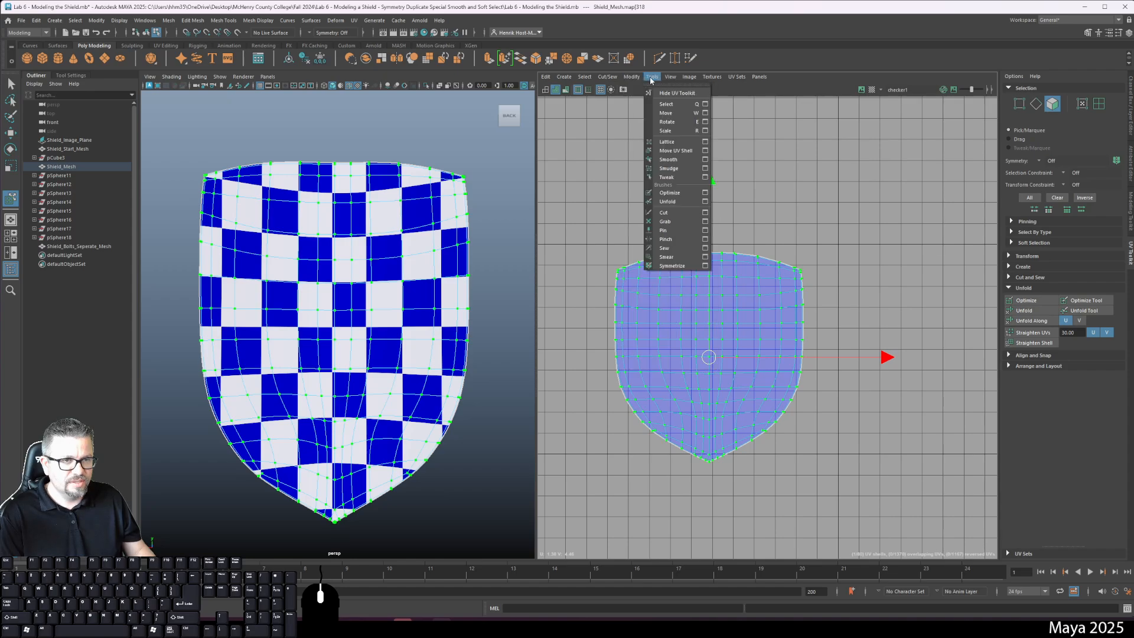
pyautogui.click(669, 203)
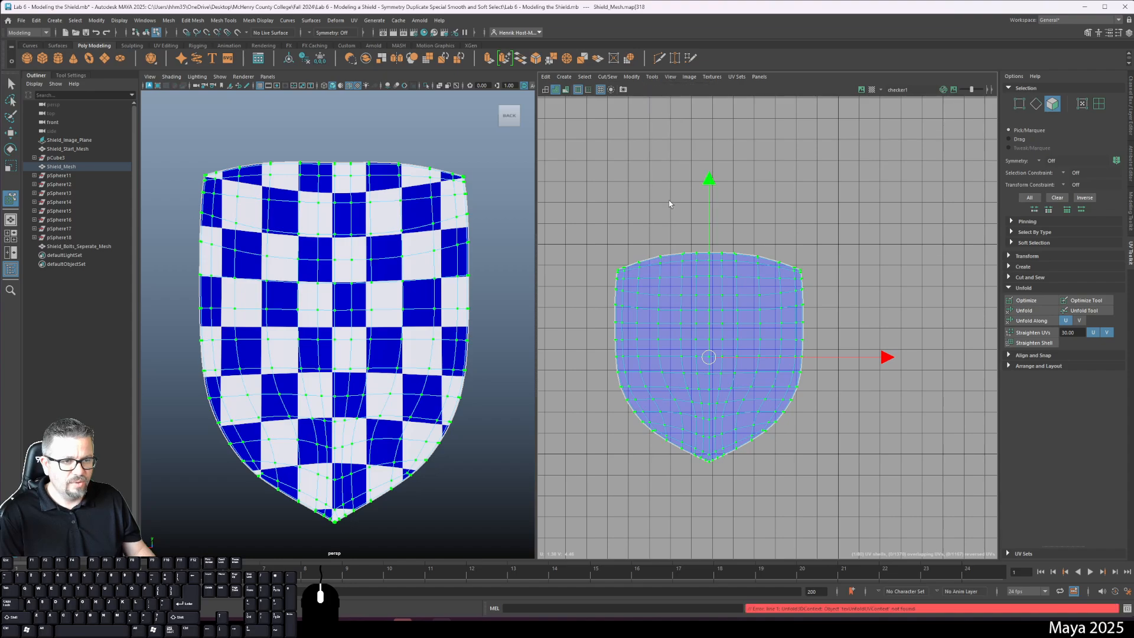
pyautogui.click(665, 155)
pyautogui.click(631, 77)
pyautogui.click(709, 128)
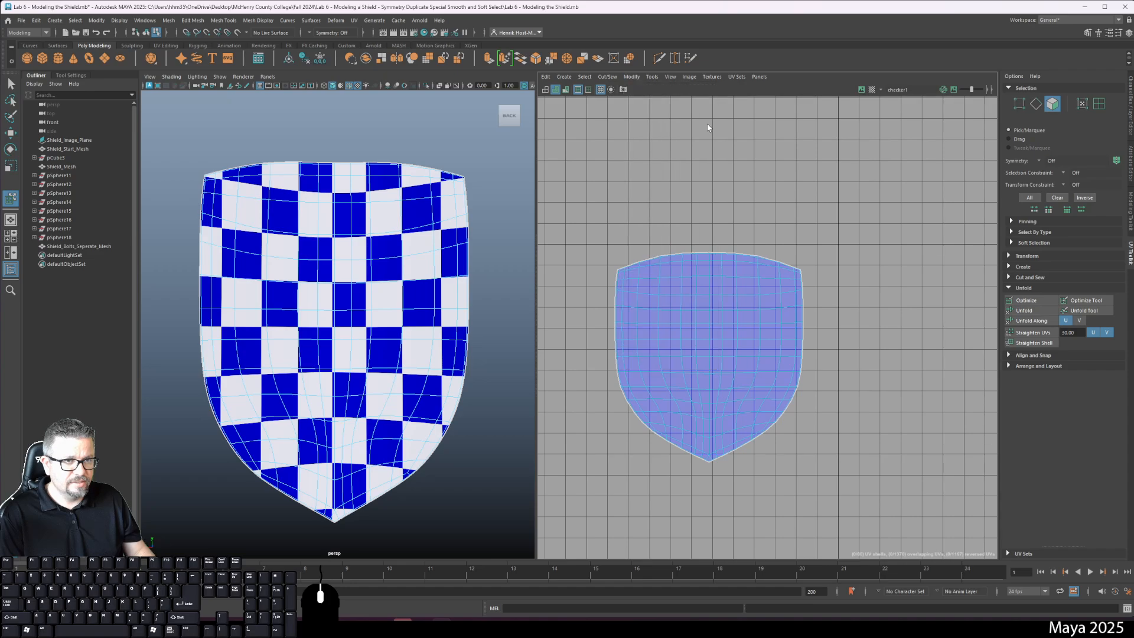
pyautogui.click(651, 77)
pyautogui.click(669, 158)
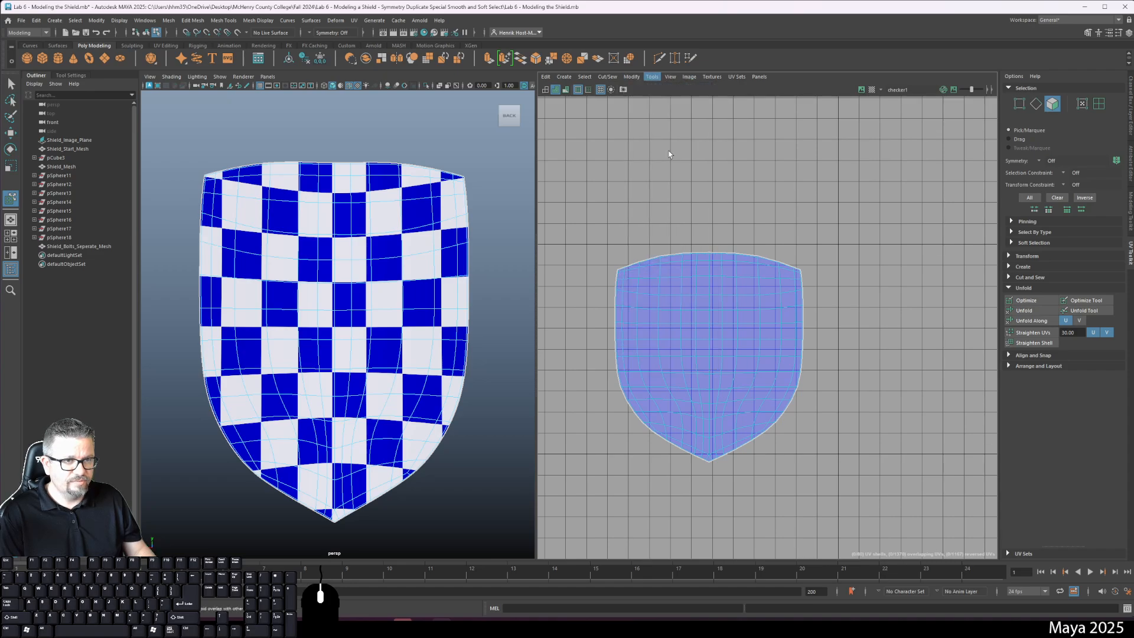
pyautogui.click(632, 77)
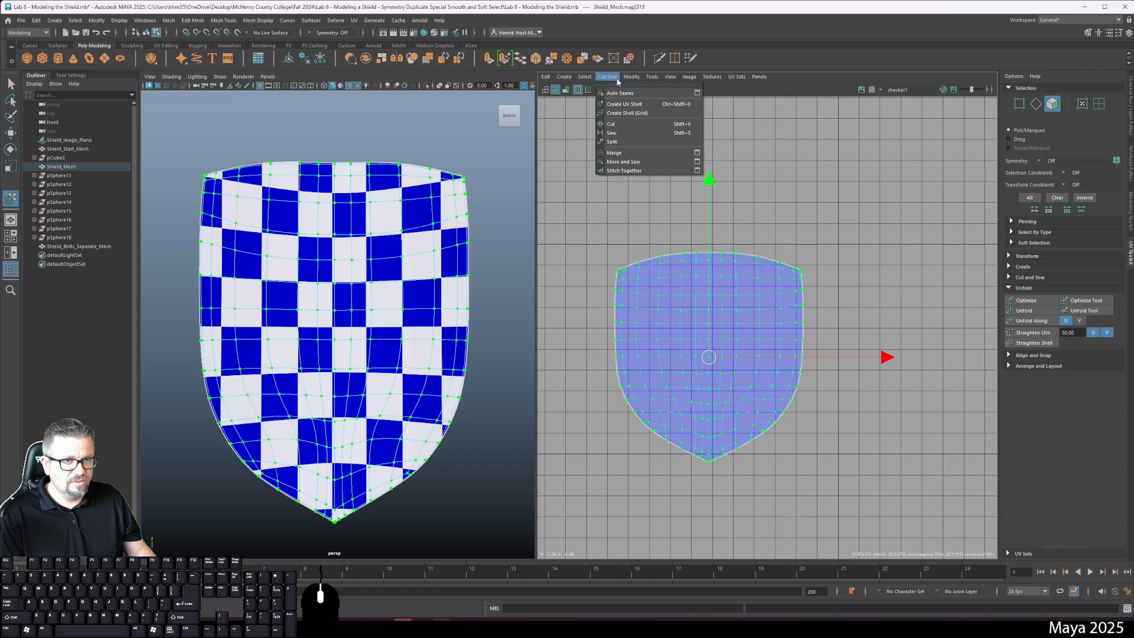
pyautogui.moveTo(652, 76)
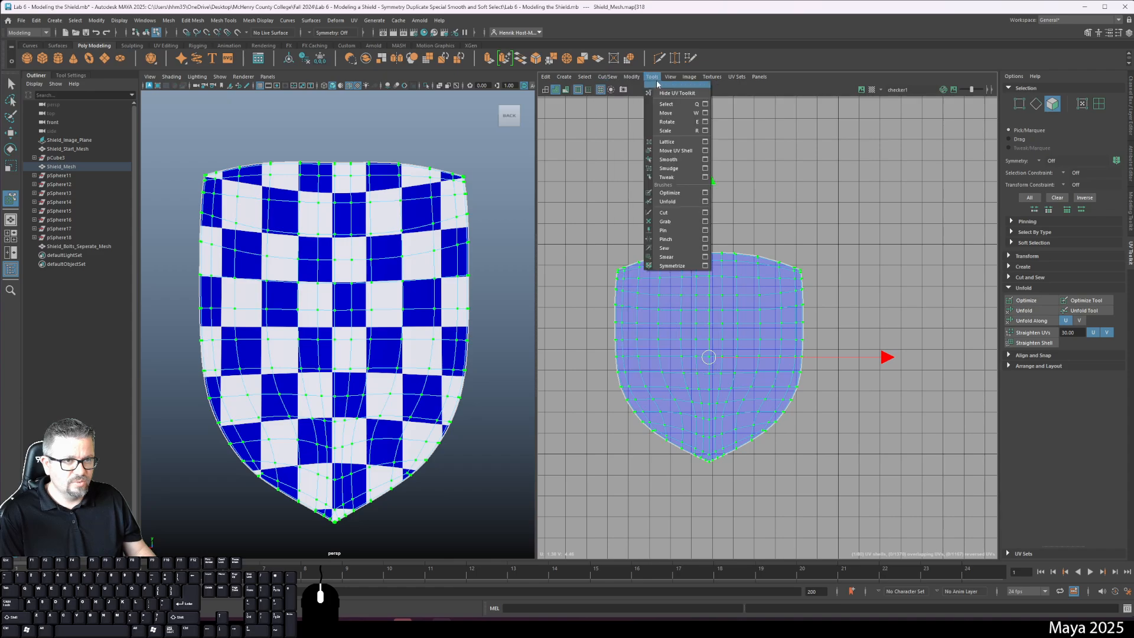
pyautogui.click(672, 202)
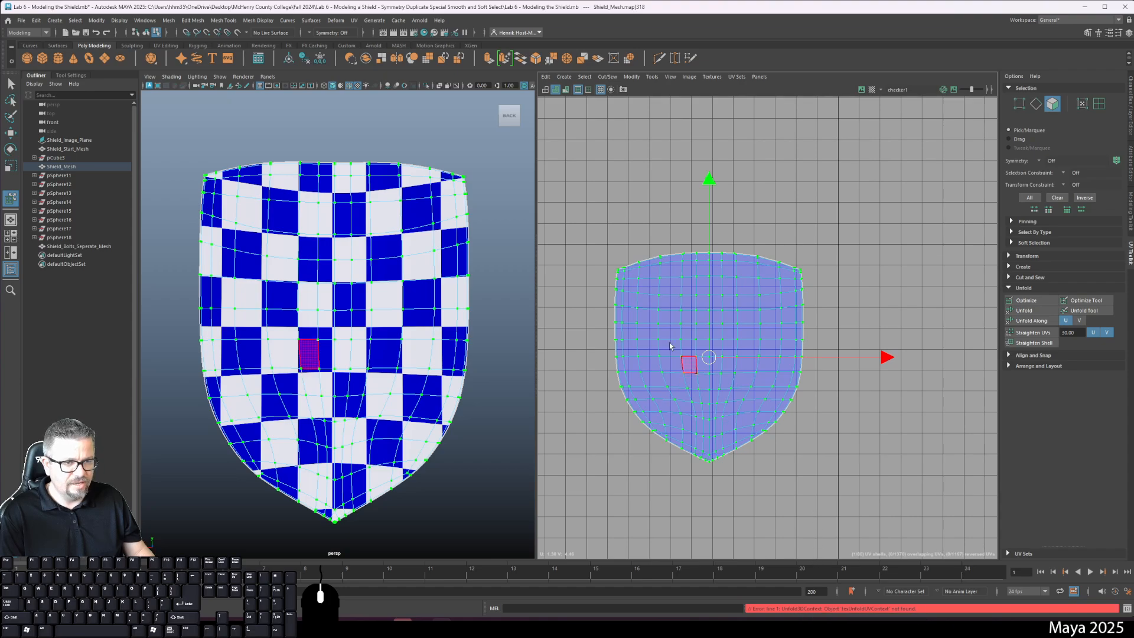
# - Reselect the shield mesh and its complete UV shell, and unfold the shell with the UV Toolkit's Unfold command
pyautogui.keyDown('alt'); pyautogui.moveTo(442, 267); pyautogui.dragTo(416, 235, button='right'); pyautogui.keyUp('alt')
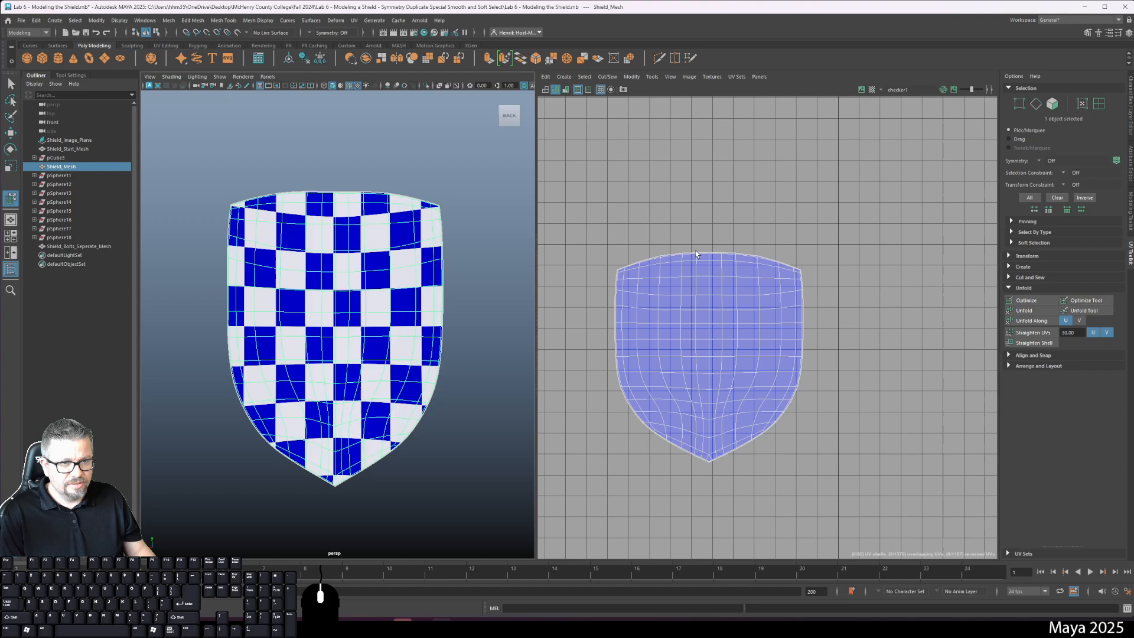
pyautogui.click(652, 76)
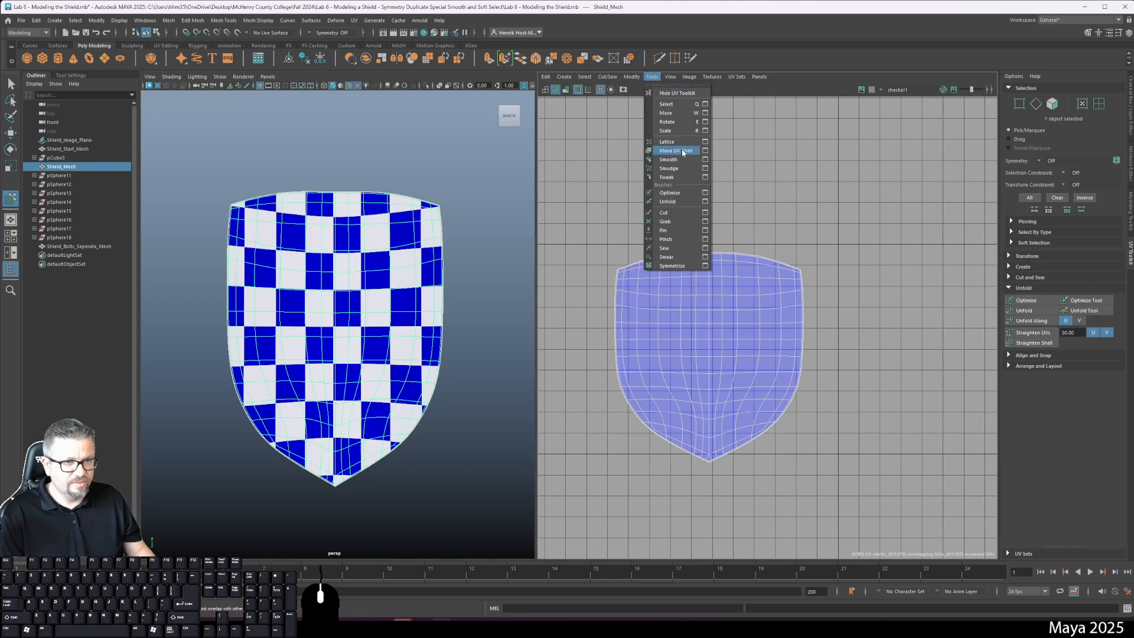
pyautogui.click(675, 150)
pyautogui.click(689, 349)
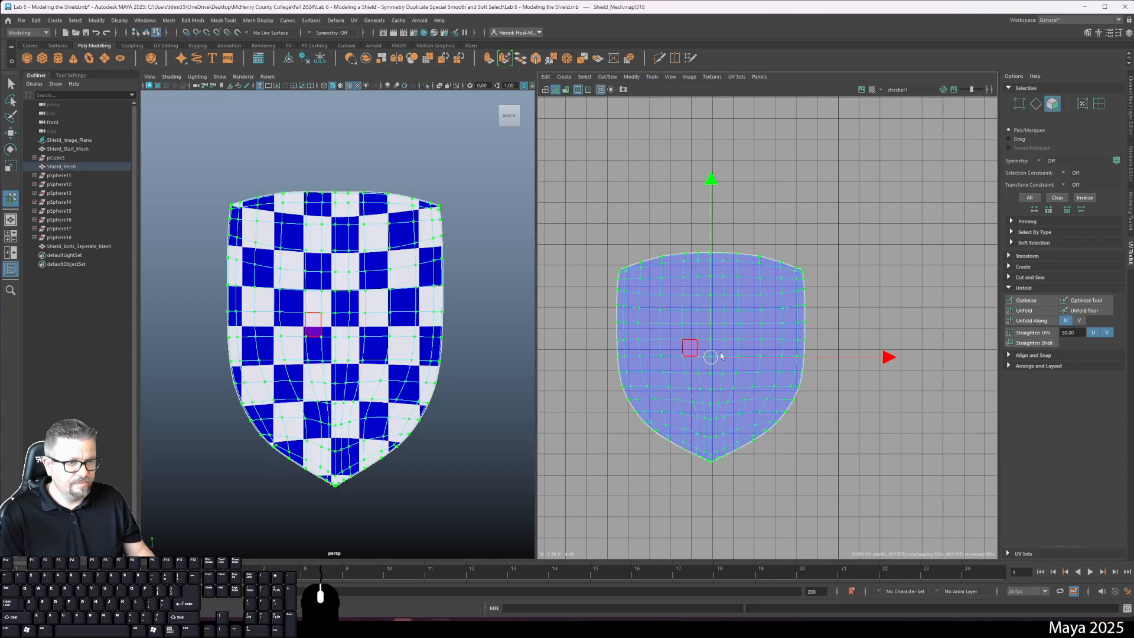
pyautogui.click(1036, 312)
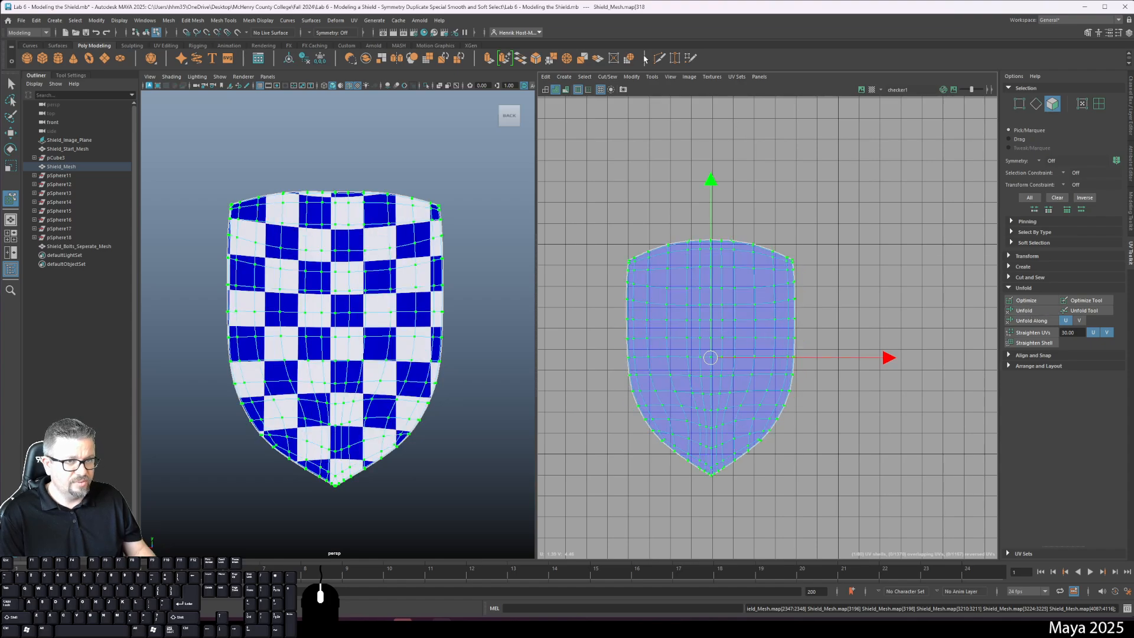
# - Try the Unfold brush on the unfolded shell and review the Unfold UVs options without applying them
pyautogui.click(651, 77)
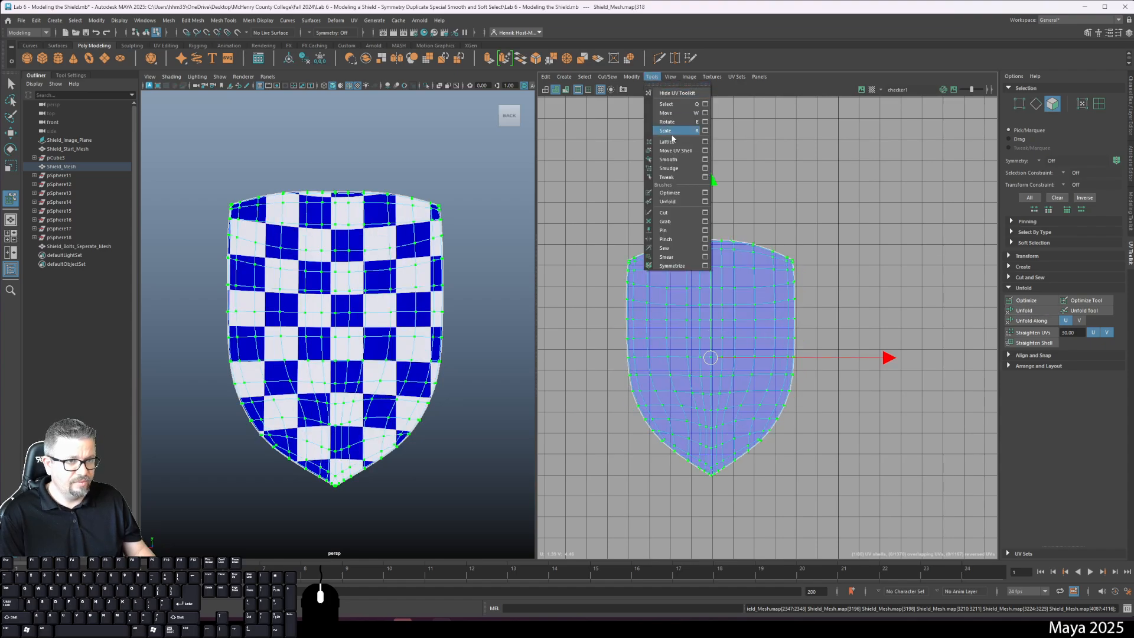
pyautogui.click(679, 203)
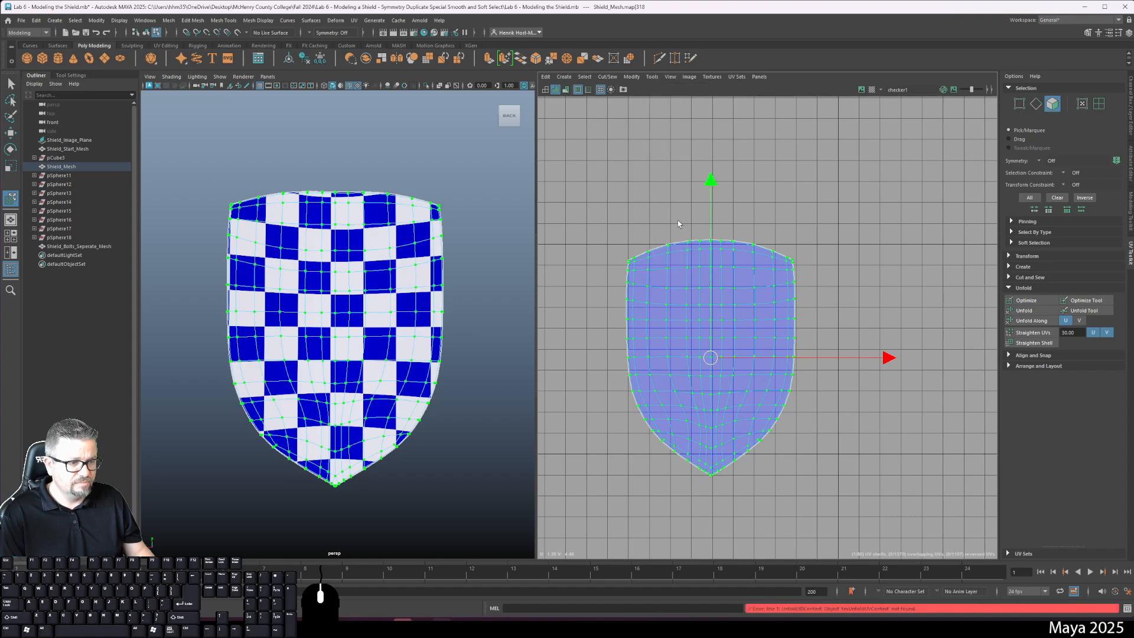
pyautogui.keyDown('shift'); pyautogui.click(1025, 310); pyautogui.keyUp('shift')
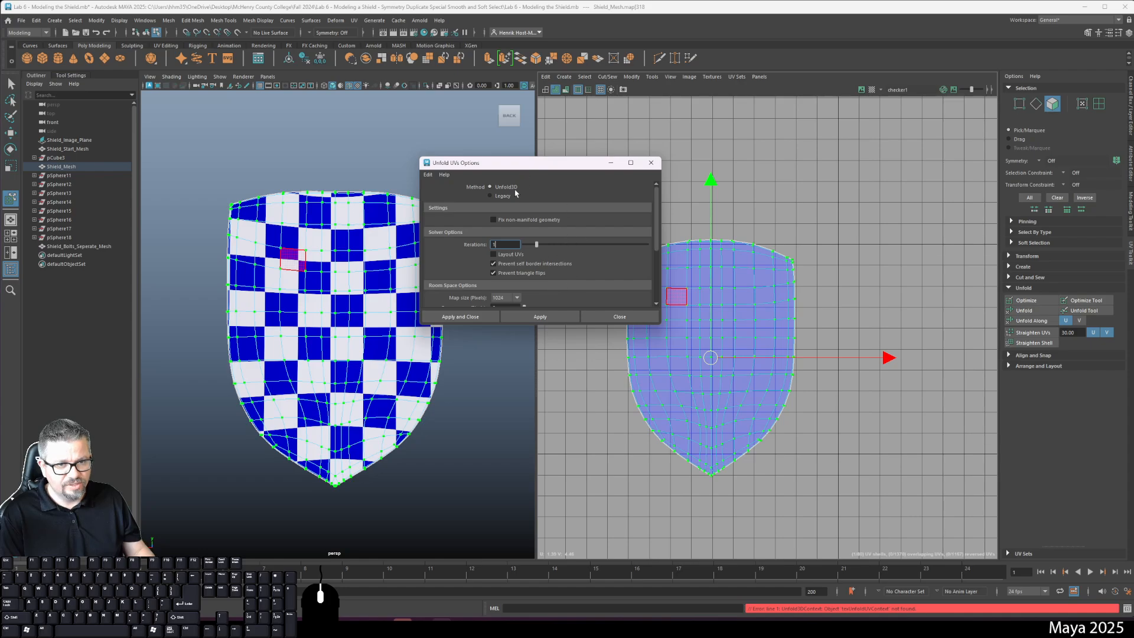
pyautogui.scroll(-3, 594, 274)
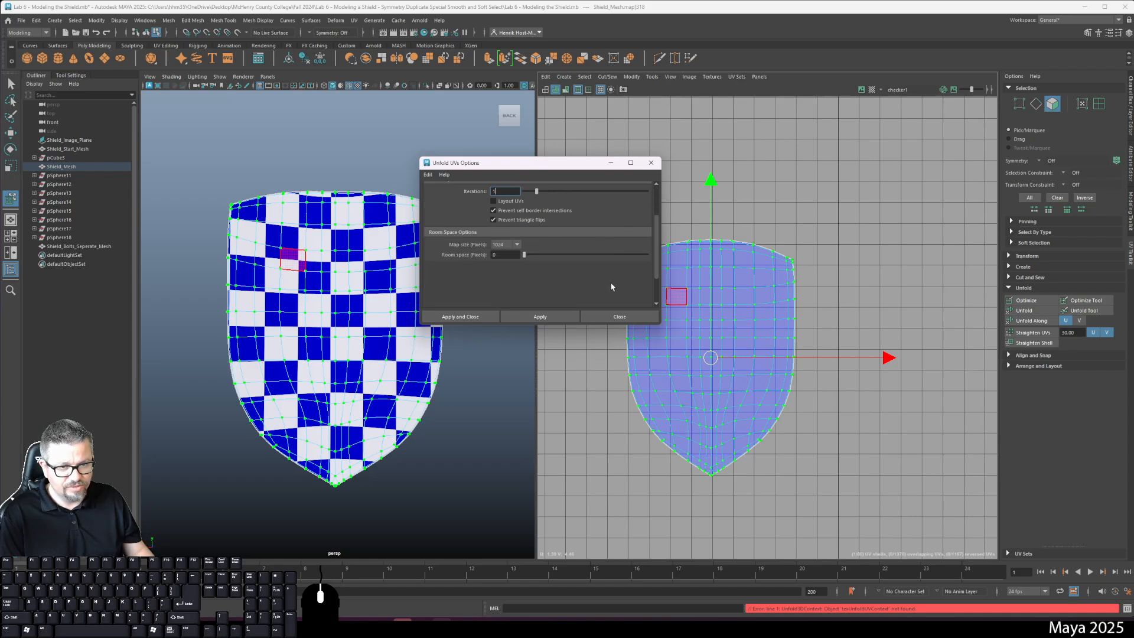
pyautogui.click(649, 163)
# - Examine the shield shell alongside the other UV shells, and check the unfolded checker pattern with the mesh deselected
pyautogui.scroll(-2, 781, 461)
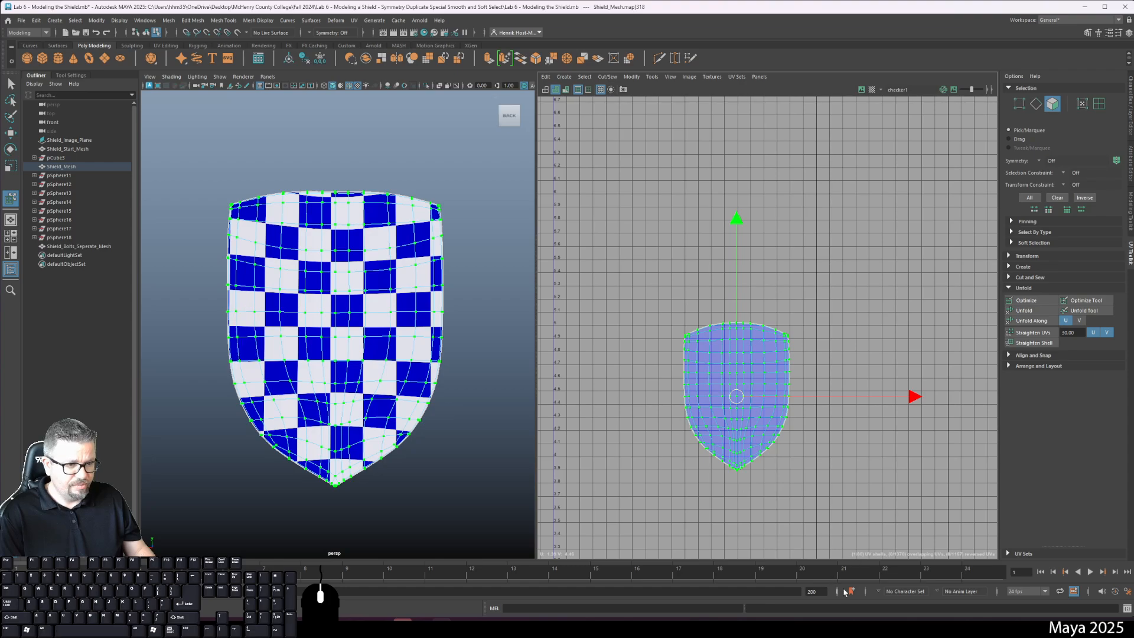
pyautogui.keyDown('alt'); pyautogui.moveTo(773, 463); pyautogui.dragTo(834, 282, button='middle'); pyautogui.keyUp('alt')
pyautogui.keyDown('alt'); pyautogui.moveTo(834, 393); pyautogui.dragTo(753, 282, button='right'); pyautogui.keyUp('alt')
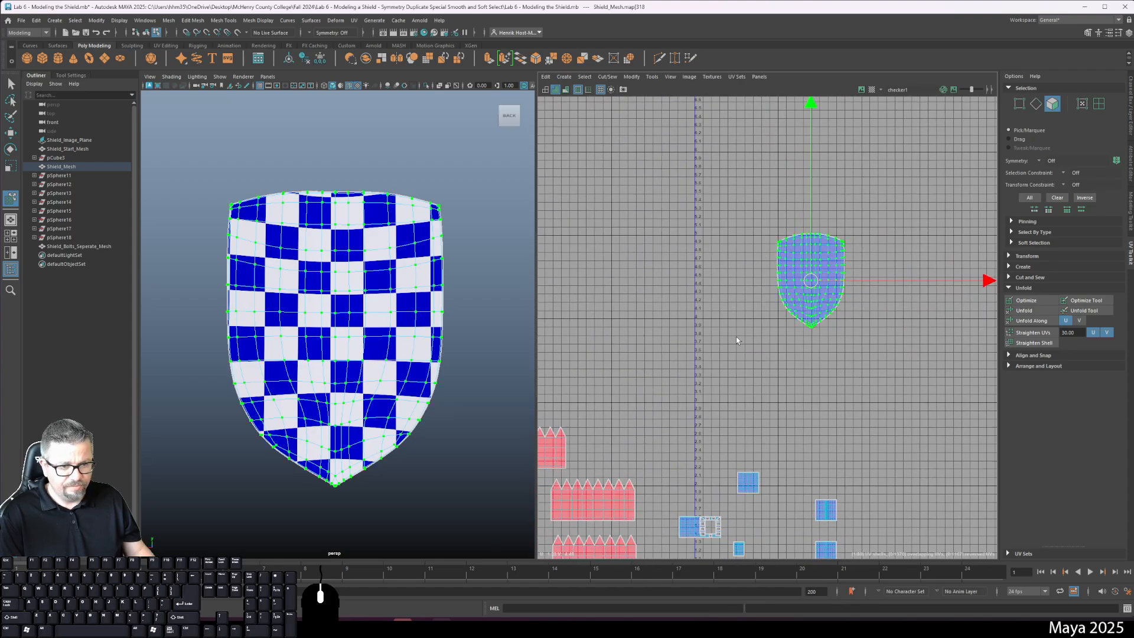
pyautogui.rightClick(781, 254)
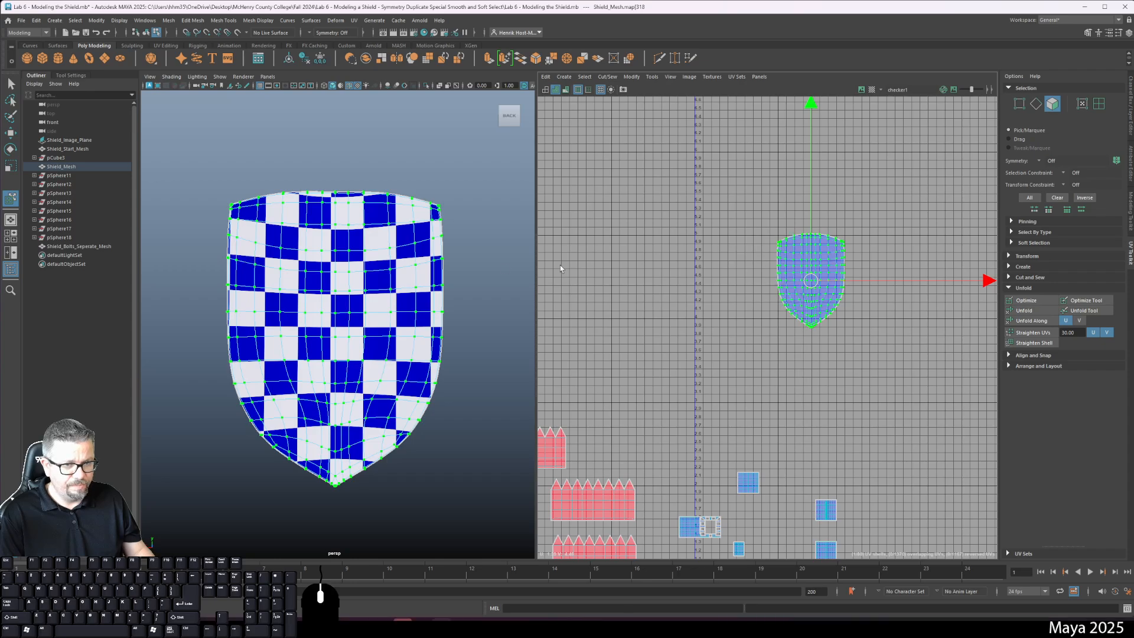
pyautogui.rightClick(346, 275)
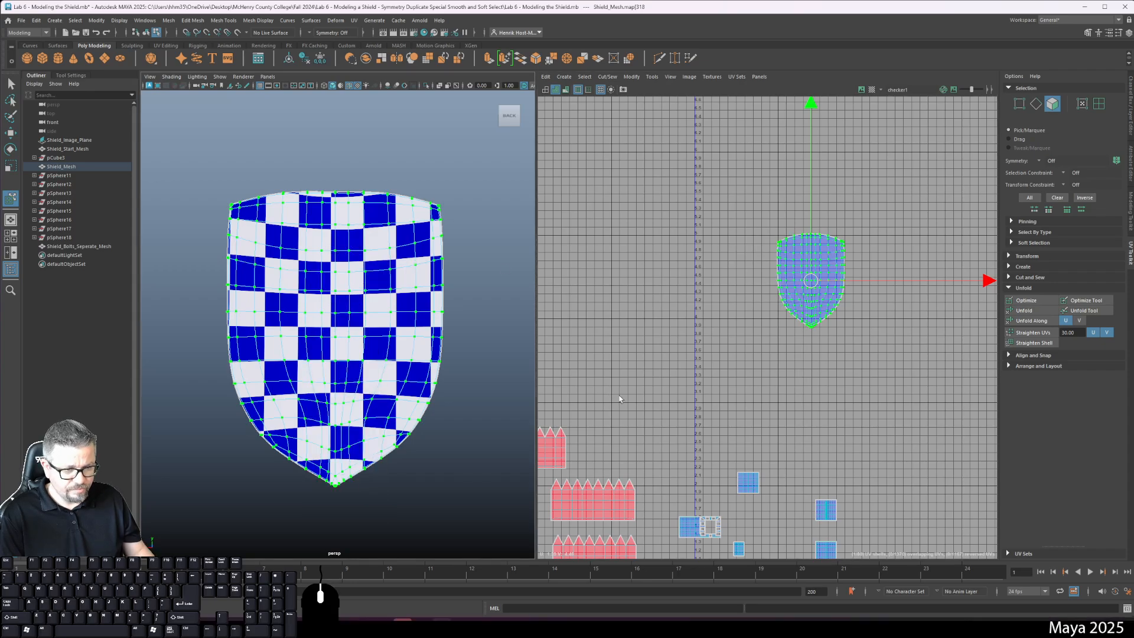
pyautogui.keyDown('alt'); pyautogui.moveTo(636, 391); pyautogui.dragTo(624, 176, button='middle'); pyautogui.keyUp('alt')
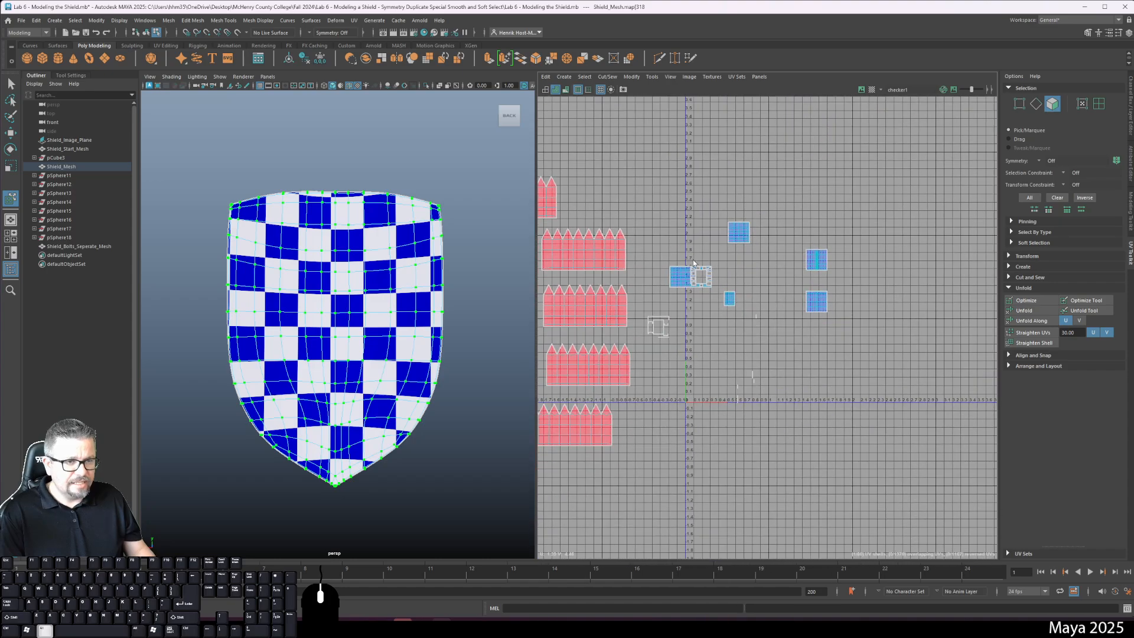
pyautogui.click(462, 301)
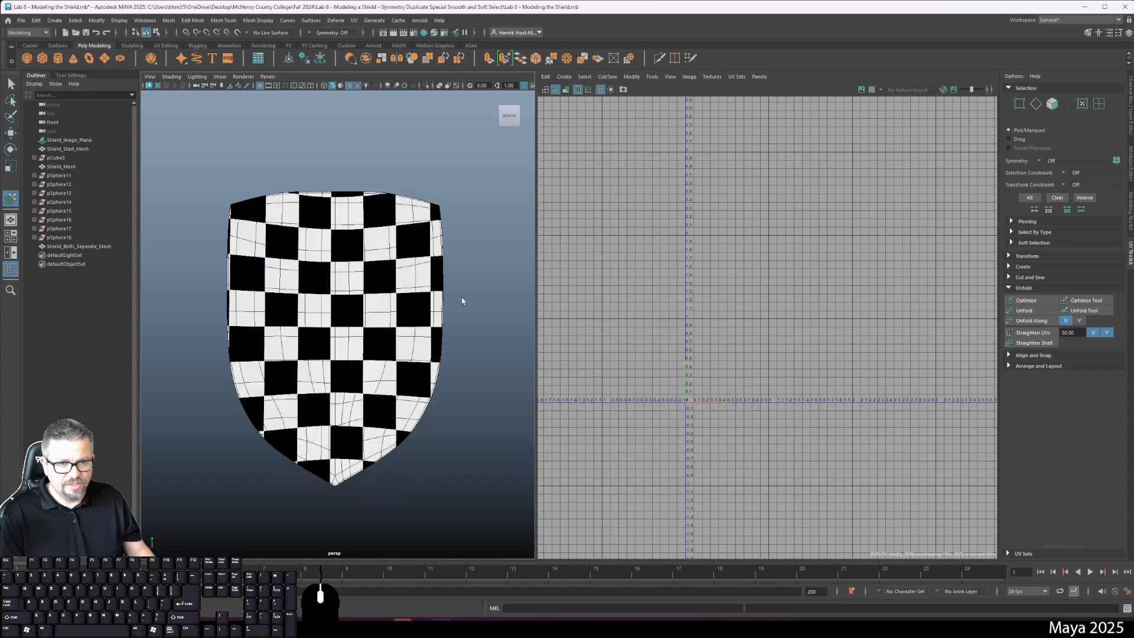
# - Reselect the shield mesh's UV shell and adjust its UVs with the Smooth tool's Unfold and Relax controls
pyautogui.click(404, 292)
pyautogui.keyDown('alt'); pyautogui.moveTo(705, 232); pyautogui.dragTo(748, 270, button='middle'); pyautogui.keyUp('alt')
pyautogui.keyDown('alt'); pyautogui.moveTo(723, 142); pyautogui.dragTo(709, 229, button='middle'); pyautogui.keyUp('alt')
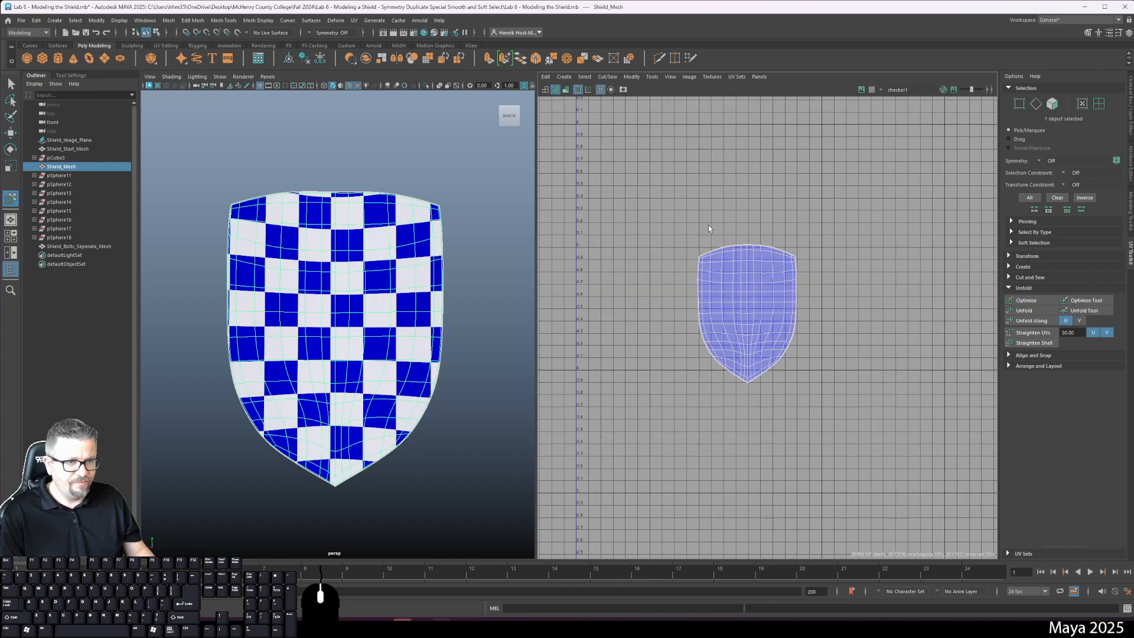
pyautogui.click(653, 79)
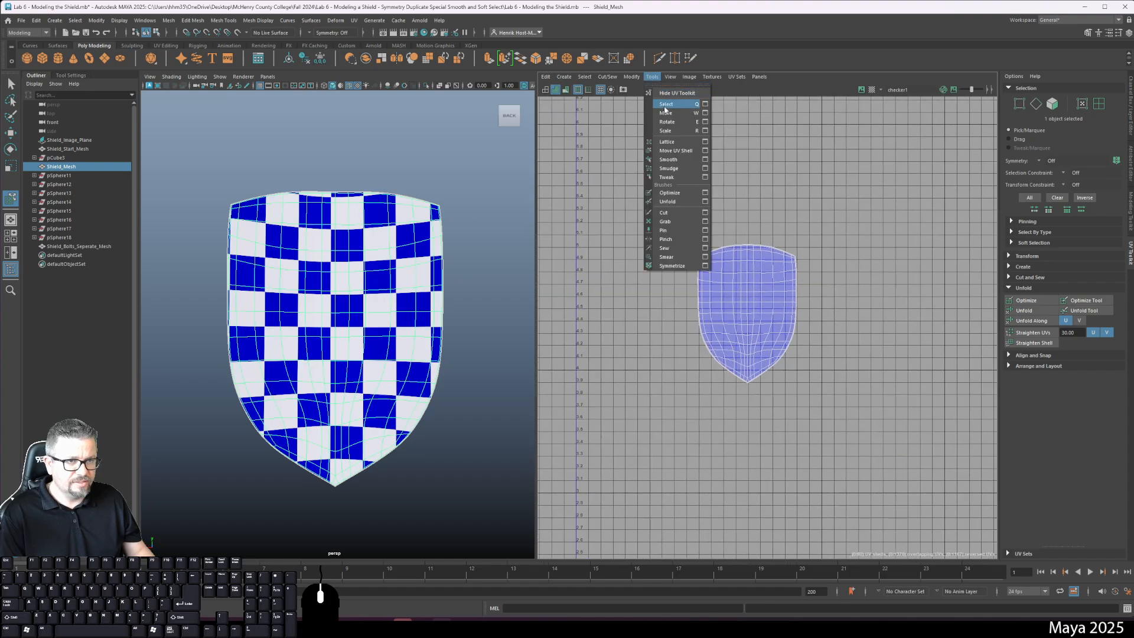
pyautogui.click(671, 152)
pyautogui.click(733, 304)
pyautogui.click(652, 78)
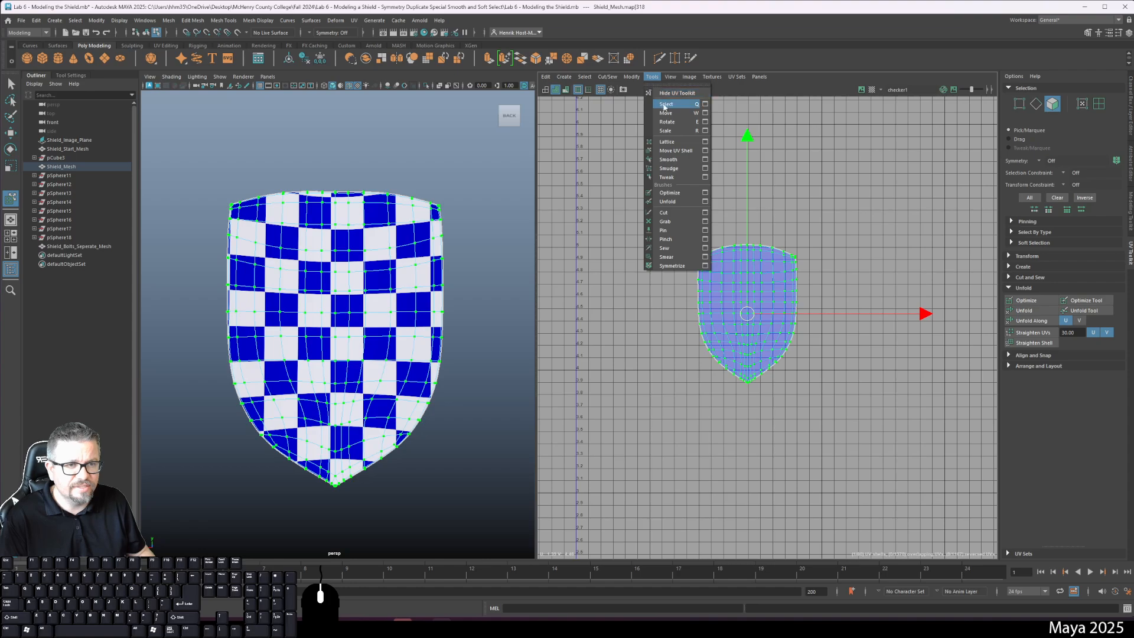
pyautogui.click(677, 177)
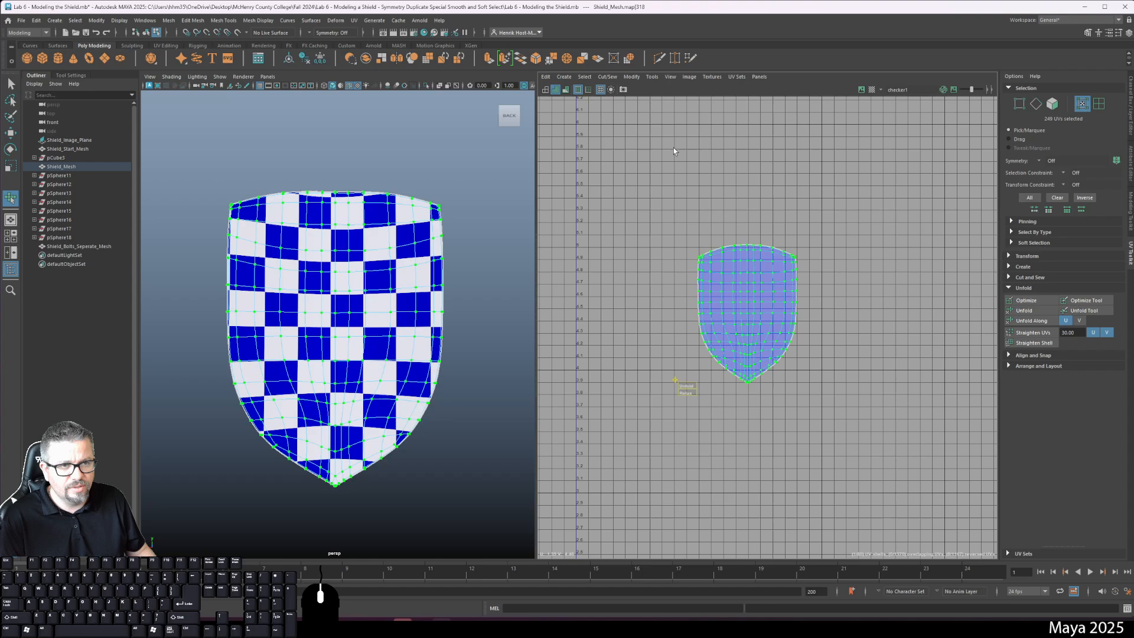
pyautogui.click(652, 77)
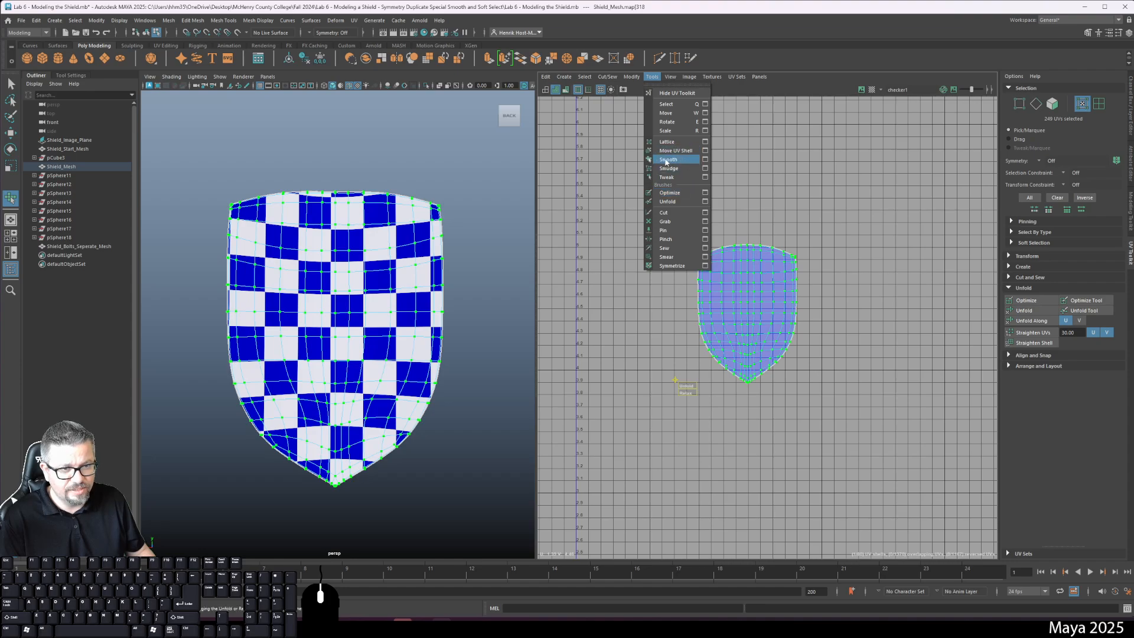
pyautogui.click(687, 385)
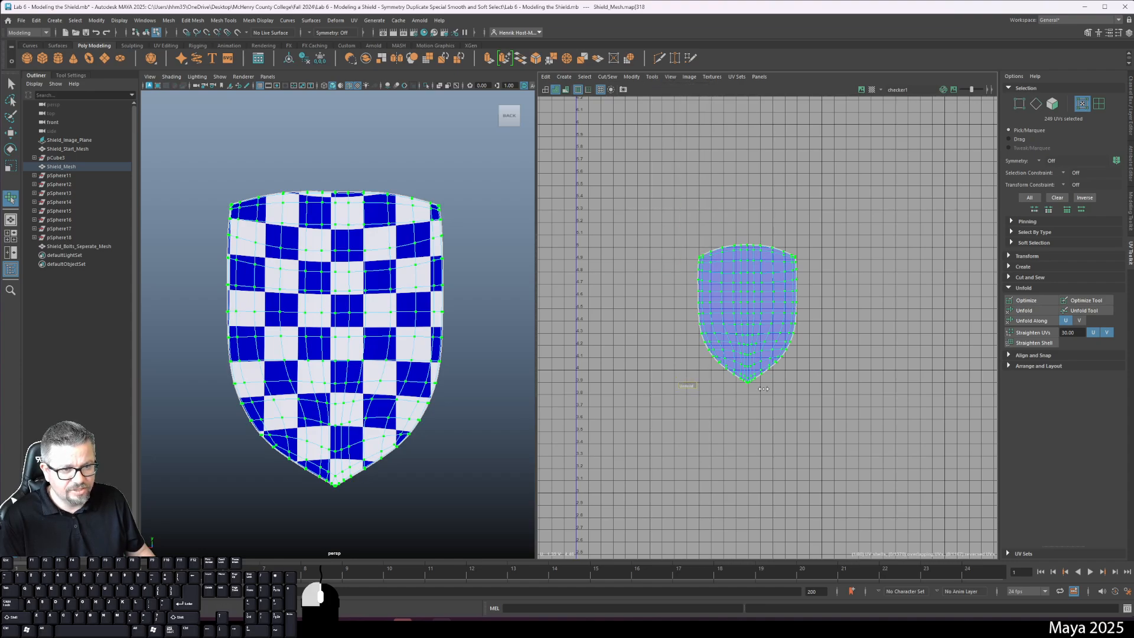
pyautogui.moveTo(689, 387); pyautogui.dragTo(904, 398)
pyautogui.moveTo(686, 395); pyautogui.dragTo(548, 404)
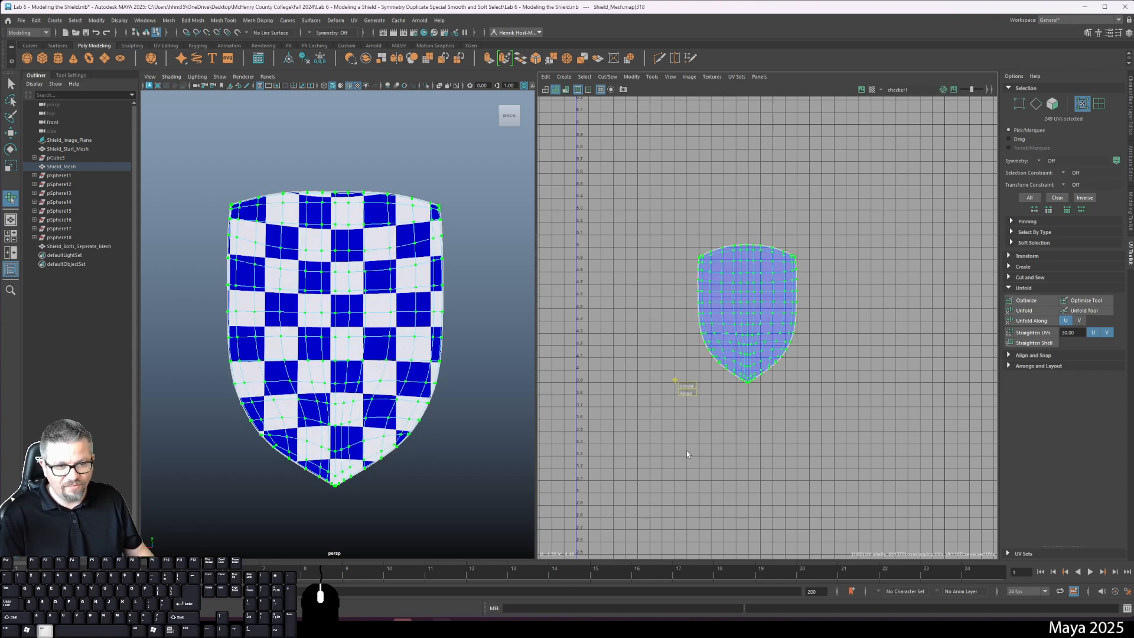
# - Inspect the shield's UV shell, return the mesh to object mode, and examine its checker pattern for distortion with nothing selected
pyautogui.keyDown('alt'); pyautogui.moveTo(687, 454); pyautogui.dragTo(717, 381, button='middle'); pyautogui.keyUp('alt')
pyautogui.keyDown('alt'); pyautogui.moveTo(717, 381); pyautogui.dragTo(677, 349, button='right'); pyautogui.keyUp('alt')
pyautogui.keyDown('alt'); pyautogui.moveTo(674, 312); pyautogui.dragTo(689, 245, button='middle'); pyautogui.keyUp('alt')
pyautogui.keyDown('alt'); pyautogui.moveTo(692, 353); pyautogui.dragTo(758, 396, button='right'); pyautogui.keyUp('alt')
pyautogui.keyDown('alt'); pyautogui.moveTo(673, 299); pyautogui.dragTo(648, 411, button='middle'); pyautogui.keyUp('alt')
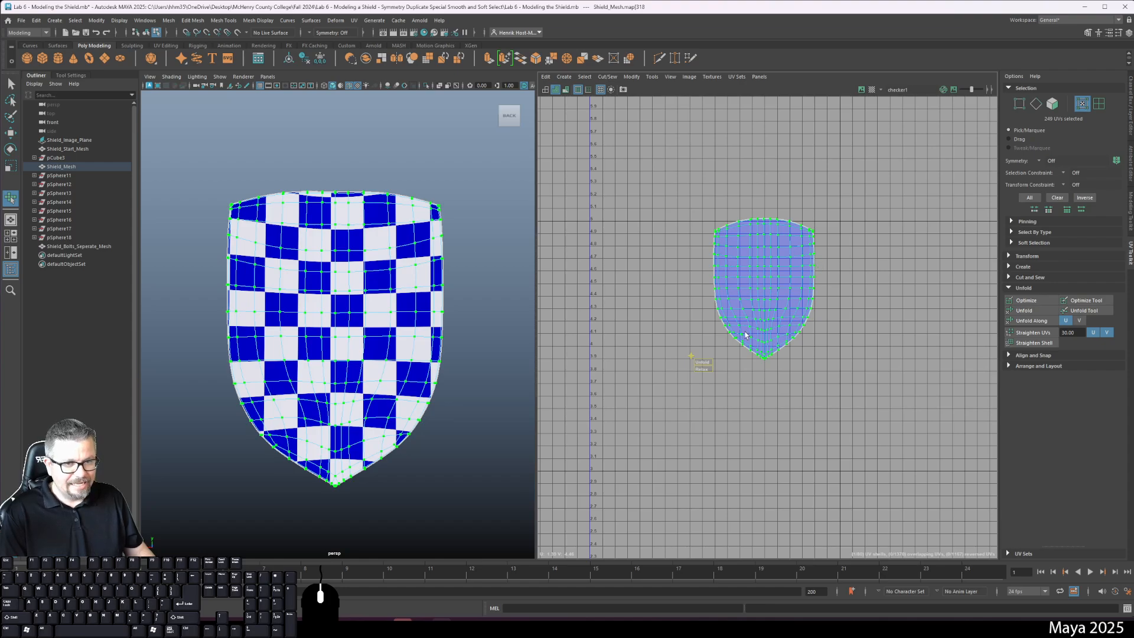
pyautogui.moveTo(367, 277); pyautogui.dragTo(394, 267, button='right')
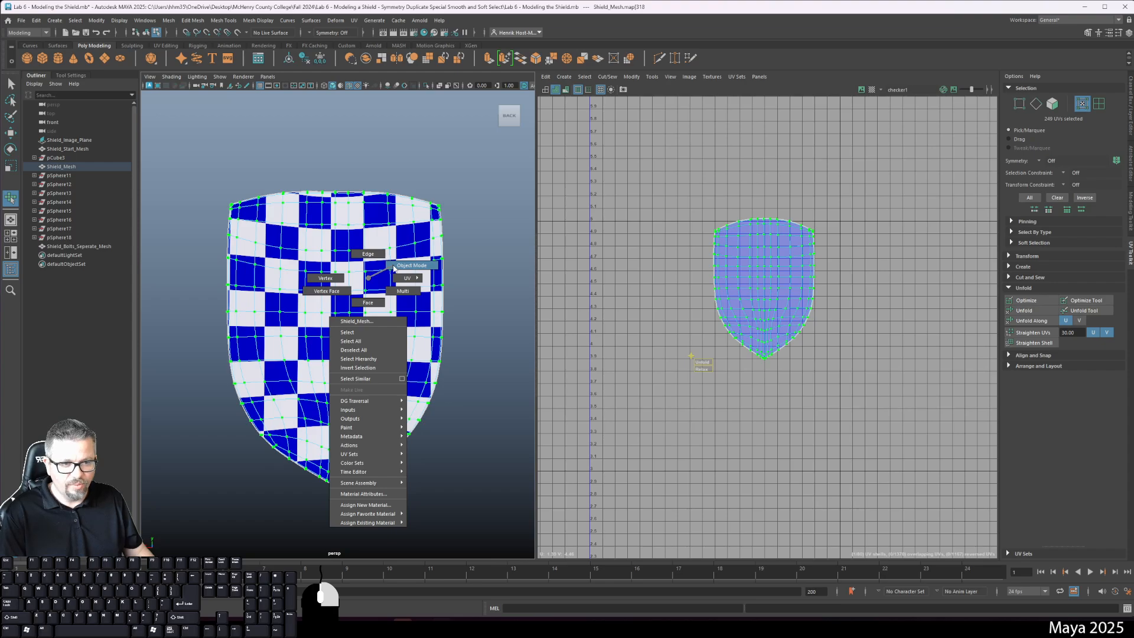
pyautogui.moveTo(393, 269); pyautogui.dragTo(394, 267, button='right')
pyautogui.click(459, 161)
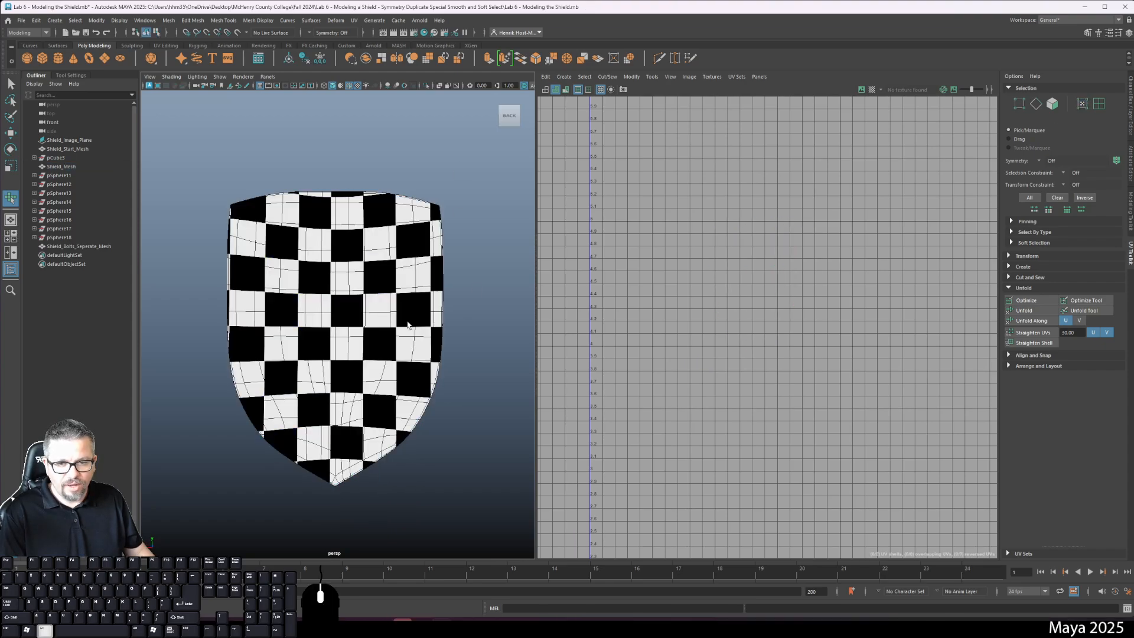
pyautogui.moveTo(407, 326)
pyautogui.keyDown('alt'); pyautogui.mouseDown()
pyautogui.moveTo(355, 327)
pyautogui.moveTo(403, 328)
pyautogui.mouseUp(); pyautogui.keyUp('alt')
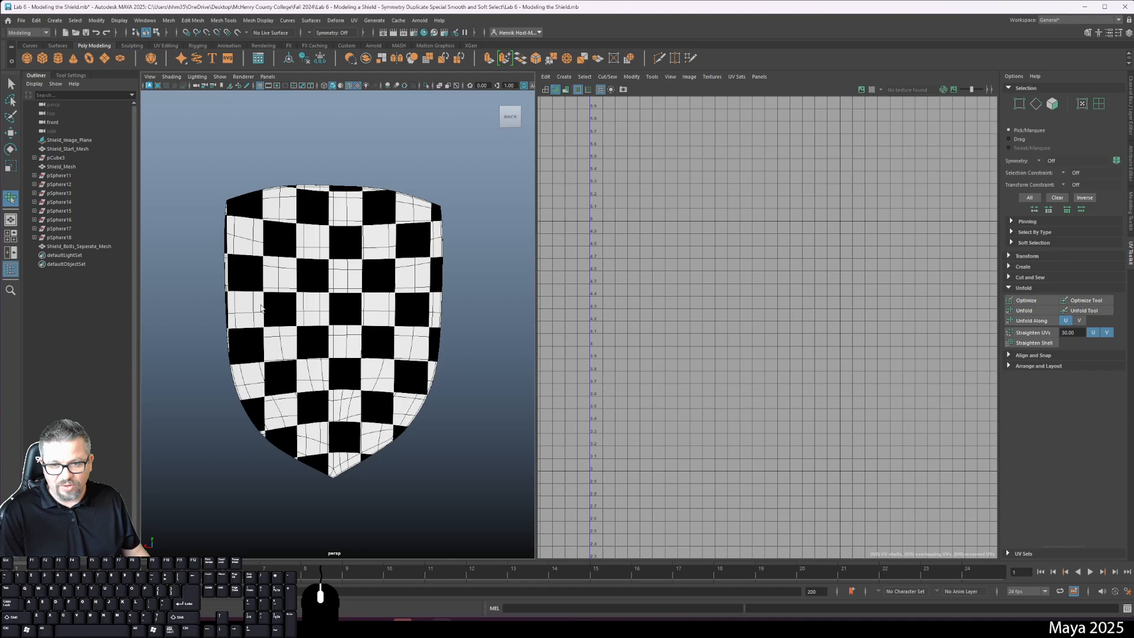
# - Display the viewport shaded without textures and put the shield mesh into face selection mode
pyautogui.moveTo(285, 312)
pyautogui.keyDown('alt'); pyautogui.mouseDown()
pyautogui.moveTo(387, 324)
pyautogui.moveTo(493, 299)
pyautogui.moveTo(390, 327)
pyautogui.mouseUp(); pyautogui.keyUp('alt')
pyautogui.press('5')
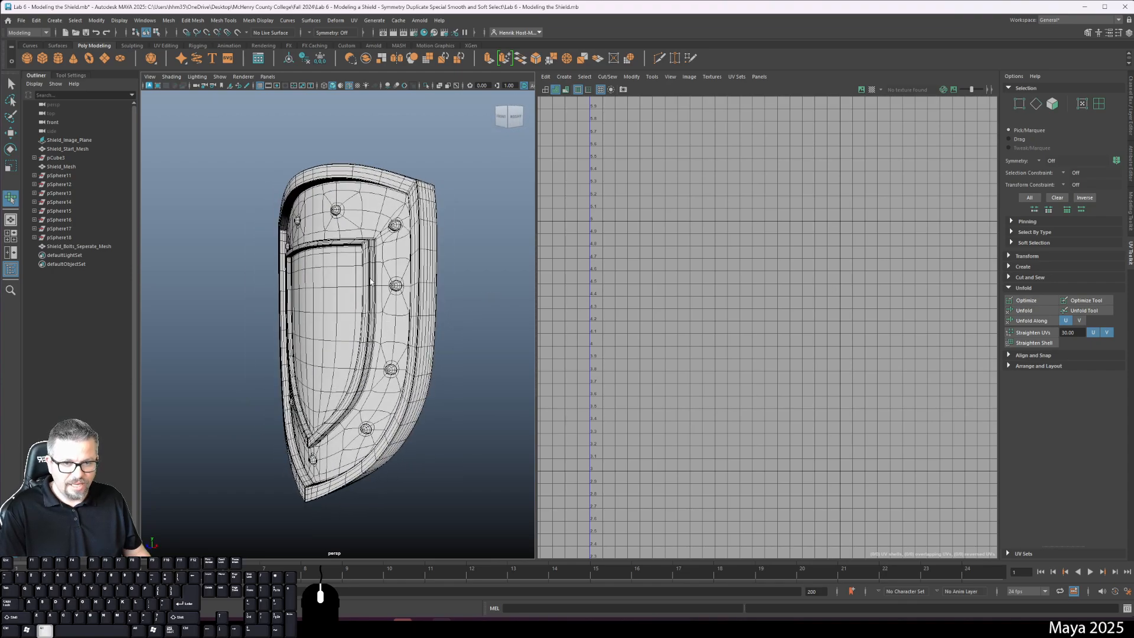
pyautogui.keyDown('alt'); pyautogui.moveTo(350, 289); pyautogui.dragTo(308, 295); pyautogui.keyUp('alt')
pyautogui.moveTo(381, 219); pyautogui.dragTo(388, 242, button='right')
pyautogui.keyDown('alt'); pyautogui.moveTo(387, 242); pyautogui.dragTo(333, 306); pyautogui.keyUp('alt')
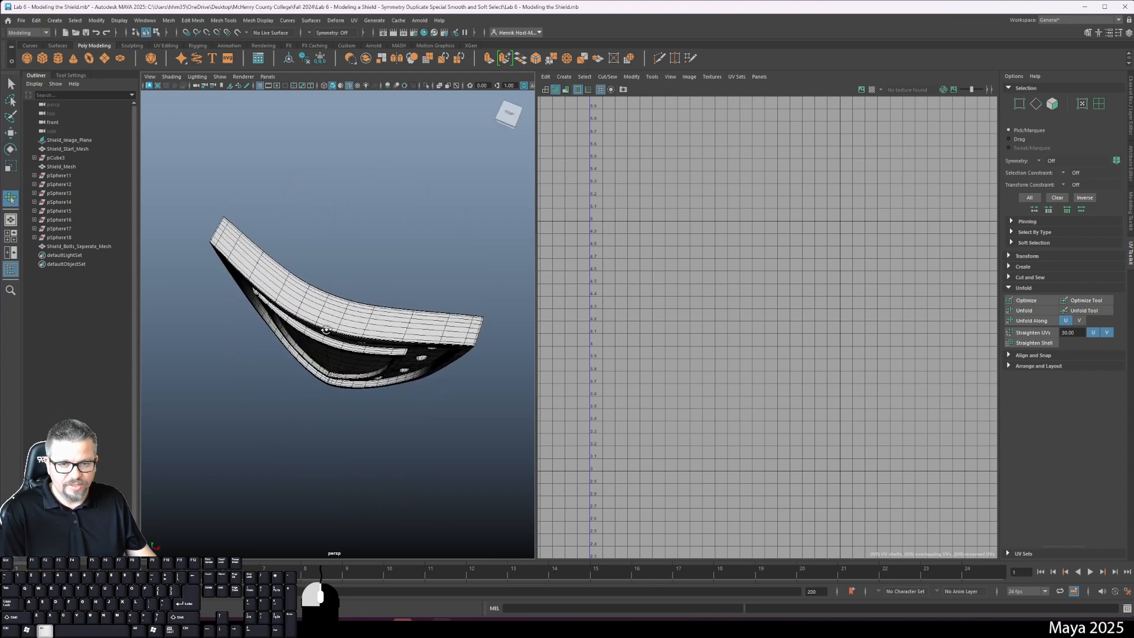
pyautogui.rightClick(332, 306)
pyautogui.moveTo(331, 321); pyautogui.dragTo(331, 328, button='right')
# - Turn off the coloured shell shading in the UV editor and bring the remaining shield UV shells into view
pyautogui.keyDown('alt'); pyautogui.moveTo(332, 327); pyautogui.dragTo(264, 299); pyautogui.keyUp('alt')
pyautogui.keyDown('alt'); pyautogui.moveTo(263, 299); pyautogui.dragTo(337, 384, button='right'); pyautogui.keyUp('alt')
pyautogui.keyDown('alt'); pyautogui.moveTo(336, 384); pyautogui.dragTo(266, 368); pyautogui.keyUp('alt')
pyautogui.keyDown('alt'); pyautogui.moveTo(265, 368); pyautogui.dragTo(452, 387, button='middle'); pyautogui.keyUp('alt')
pyautogui.keyDown('alt'); pyautogui.moveTo(433, 292); pyautogui.dragTo(398, 305); pyautogui.keyUp('alt')
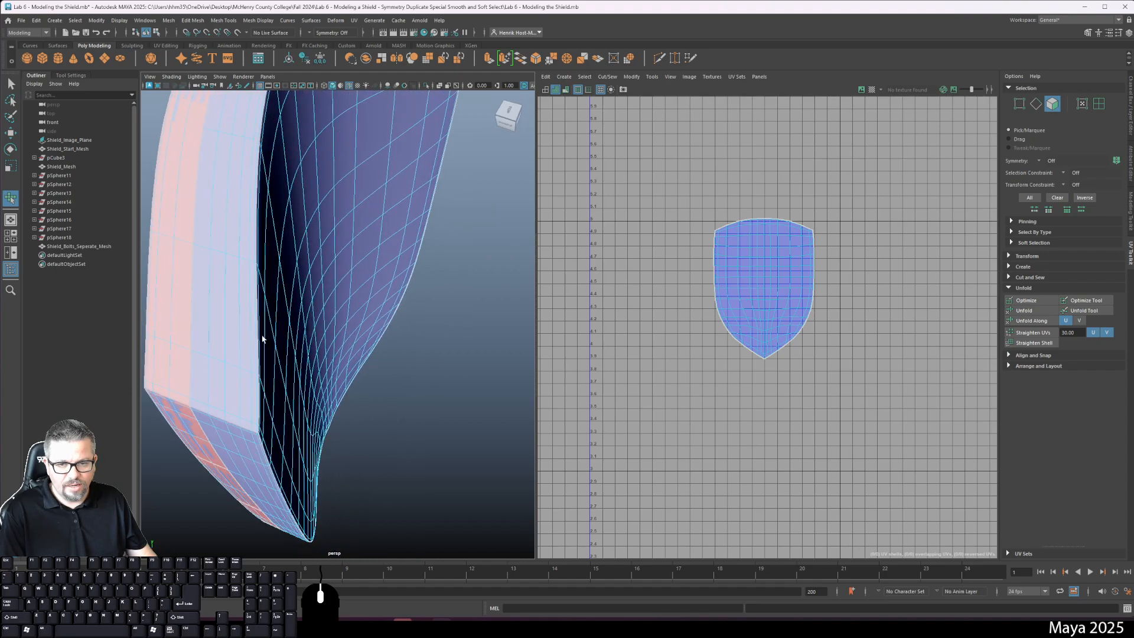
pyautogui.press('alt')
pyautogui.click(544, 90)
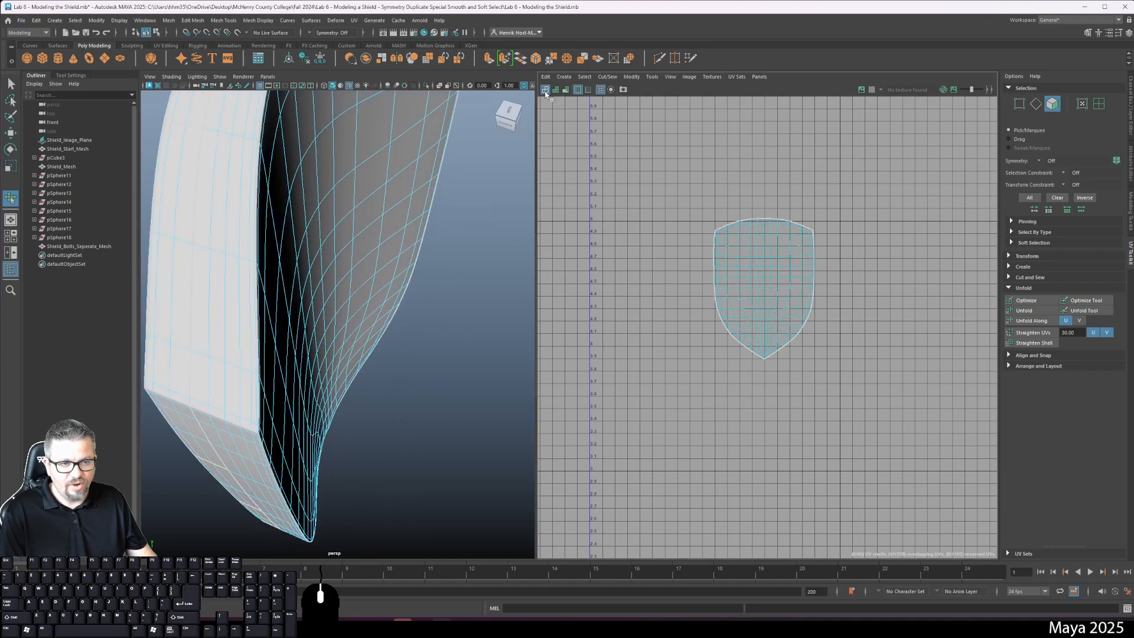
pyautogui.keyDown('alt'); pyautogui.moveTo(669, 499); pyautogui.dragTo(681, 313, button='right'); pyautogui.keyUp('alt')
pyautogui.keyDown('alt'); pyautogui.moveTo(681, 313); pyautogui.dragTo(679, 283, button='middle'); pyautogui.keyUp('alt')
pyautogui.keyDown('alt'); pyautogui.moveTo(666, 432); pyautogui.dragTo(843, 269, button='middle'); pyautogui.keyUp('alt')
pyautogui.keyDown('alt'); pyautogui.moveTo(786, 285); pyautogui.dragTo(620, 374, button='middle'); pyautogui.keyUp('alt')
# - Select the narrow bevel face loop at the back edge of the shield's outer rim and its adjacent face loop
pyautogui.moveTo(246, 363); pyautogui.dragTo(246, 392, button='right')
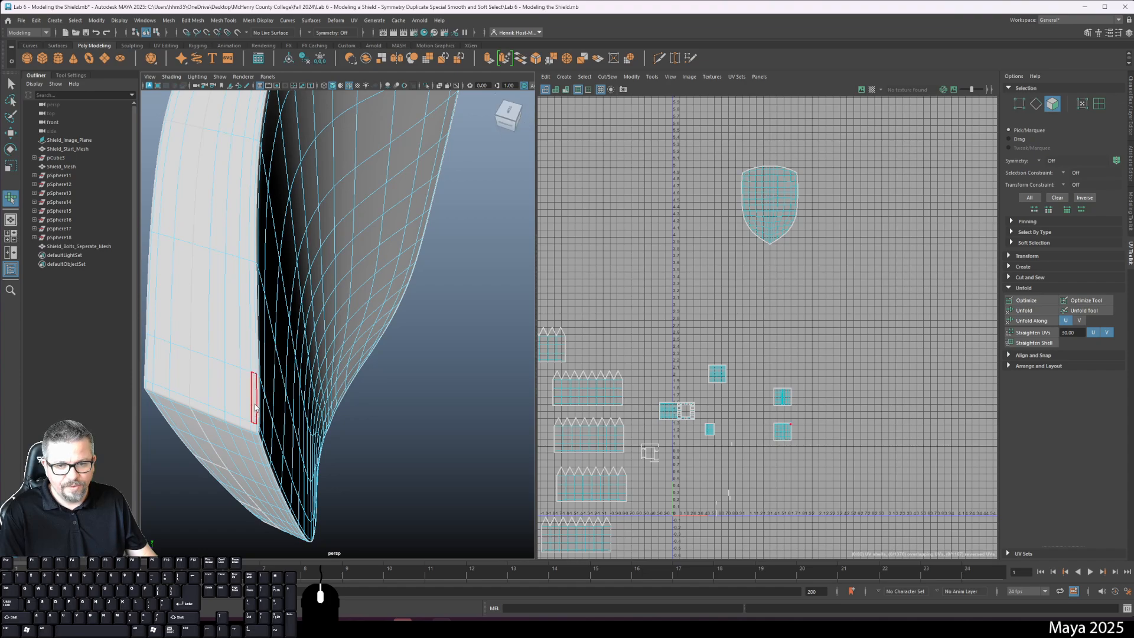
pyautogui.keyDown('alt'); pyautogui.moveTo(254, 407); pyautogui.dragTo(189, 336); pyautogui.keyUp('alt')
pyautogui.keyDown('alt'); pyautogui.moveTo(189, 336); pyautogui.dragTo(254, 275, button='middle'); pyautogui.keyUp('alt')
pyautogui.keyDown('alt'); pyautogui.moveTo(254, 275); pyautogui.dragTo(281, 335, button='right'); pyautogui.keyUp('alt')
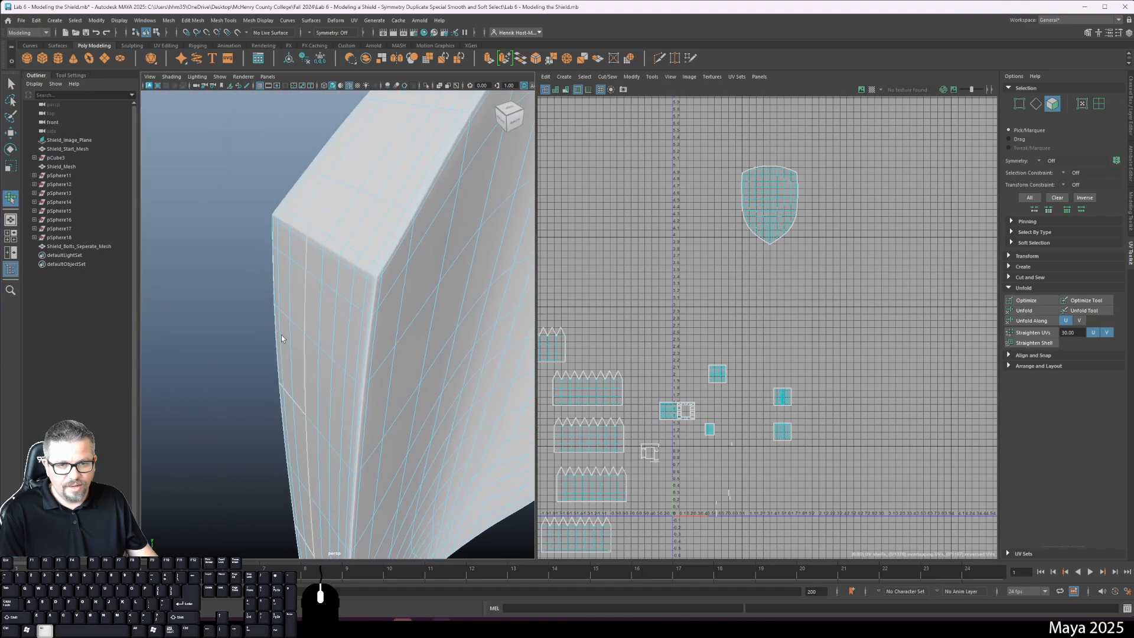
pyautogui.keyDown('alt'); pyautogui.moveTo(281, 335); pyautogui.dragTo(262, 325); pyautogui.keyUp('alt')
pyautogui.keyDown('alt'); pyautogui.moveTo(263, 281); pyautogui.dragTo(308, 345, button='middle'); pyautogui.keyUp('alt')
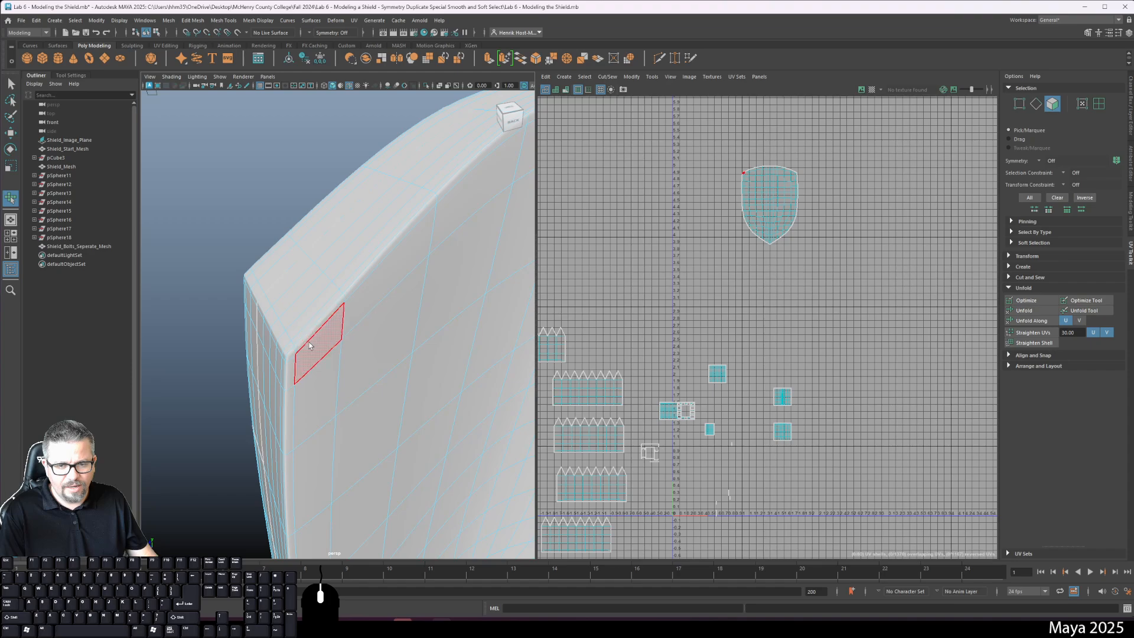
pyautogui.keyDown('alt'); pyautogui.moveTo(309, 343); pyautogui.dragTo(317, 334); pyautogui.keyUp('alt')
pyautogui.keyDown('alt'); pyautogui.moveTo(316, 334); pyautogui.dragTo(296, 362, button='middle'); pyautogui.keyUp('alt')
pyautogui.keyDown('alt'); pyautogui.moveTo(296, 362); pyautogui.dragTo(329, 385); pyautogui.keyUp('alt')
pyautogui.moveTo(328, 385)
pyautogui.keyDown('alt'); pyautogui.mouseDown(button='right')
pyautogui.moveTo(339, 408)
pyautogui.moveTo(331, 369)
pyautogui.mouseUp(button='right'); pyautogui.keyUp('alt')
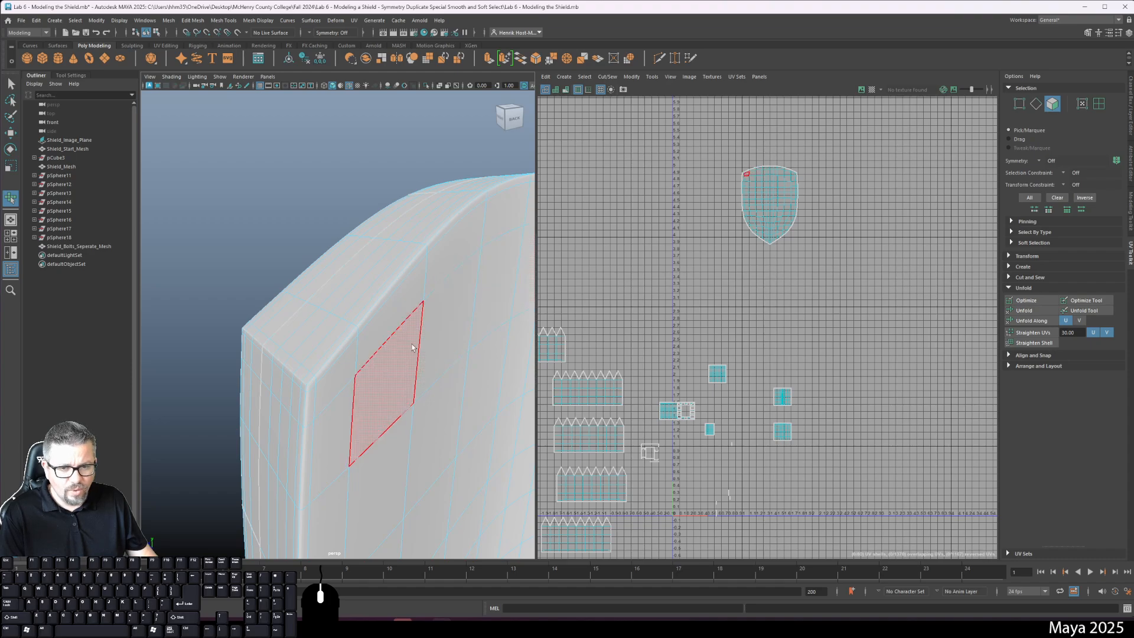
pyautogui.moveTo(412, 347)
pyautogui.keyDown('alt'); pyautogui.mouseDown()
pyautogui.moveTo(405, 356)
pyautogui.moveTo(399, 341)
pyautogui.mouseUp(); pyautogui.keyUp('alt')
pyautogui.keyDown('alt'); pyautogui.moveTo(395, 300); pyautogui.dragTo(403, 325, button='right'); pyautogui.keyUp('alt')
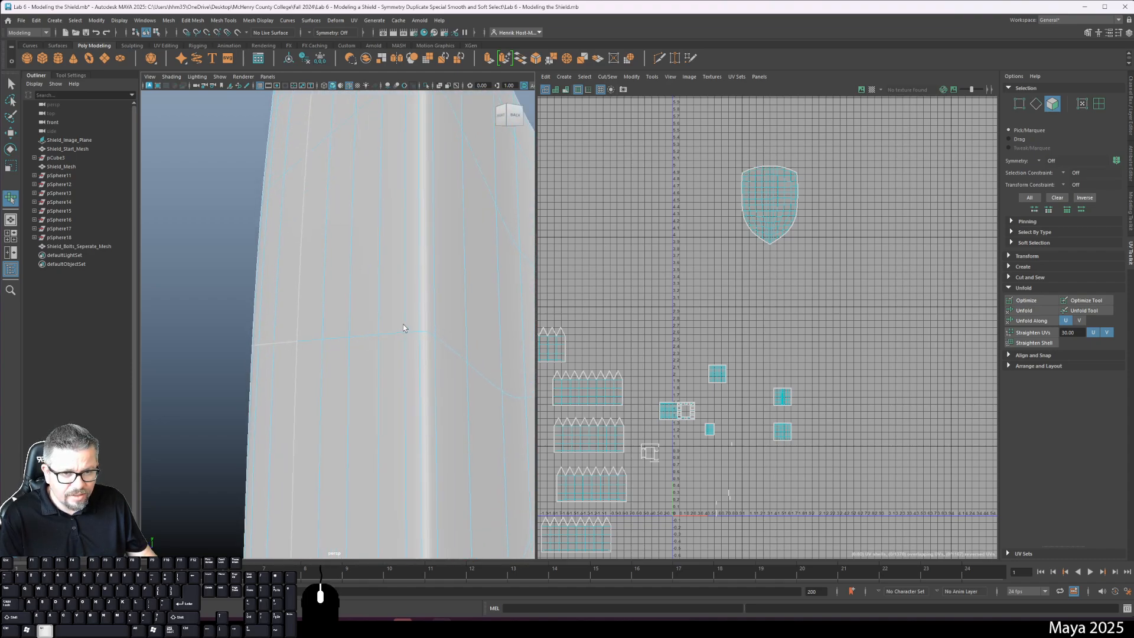
pyautogui.doubleClick(422, 323)
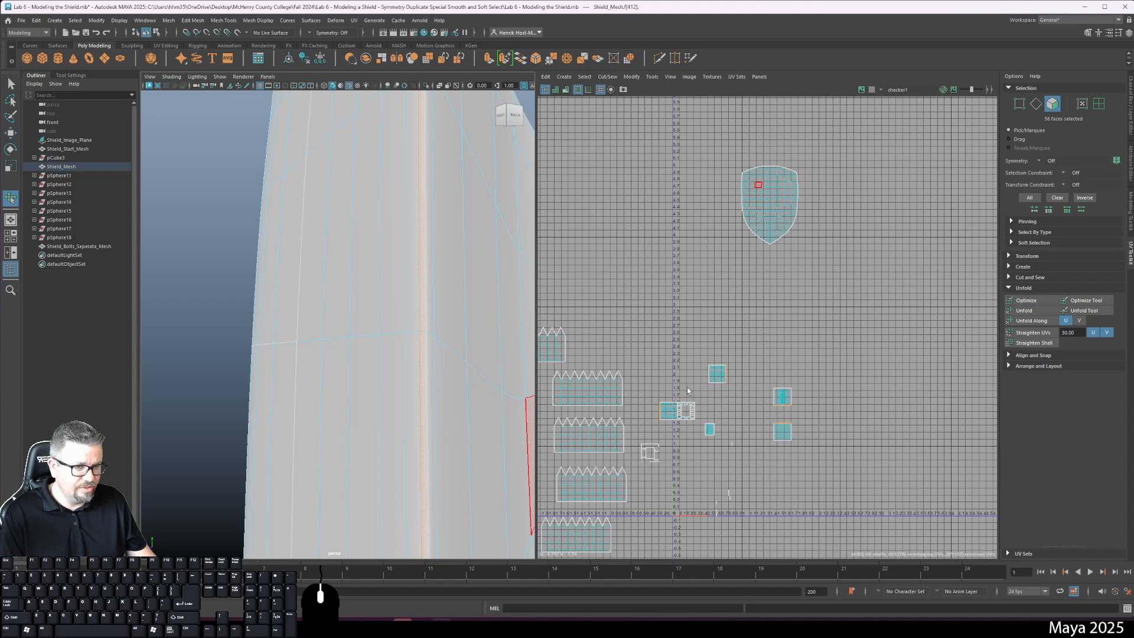
pyautogui.keyDown('shift'); pyautogui.click(414, 402); pyautogui.keyUp('shift')
pyautogui.keyDown('shift'); pyautogui.click(416, 332); pyautogui.keyUp('shift')
# - Check the rim's checker pattern with textures briefly on, and add the neighbouring side-wall face loop to the selection
pyautogui.keyDown('alt'); pyautogui.moveTo(418, 321); pyautogui.dragTo(399, 349); pyautogui.keyUp('alt')
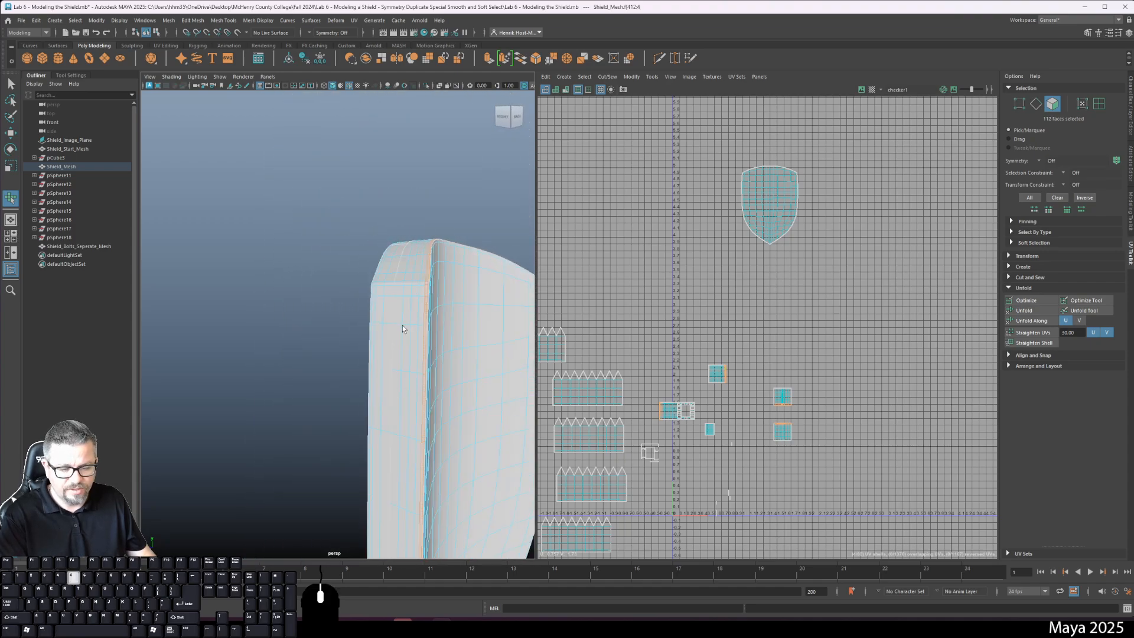
pyautogui.press('6')
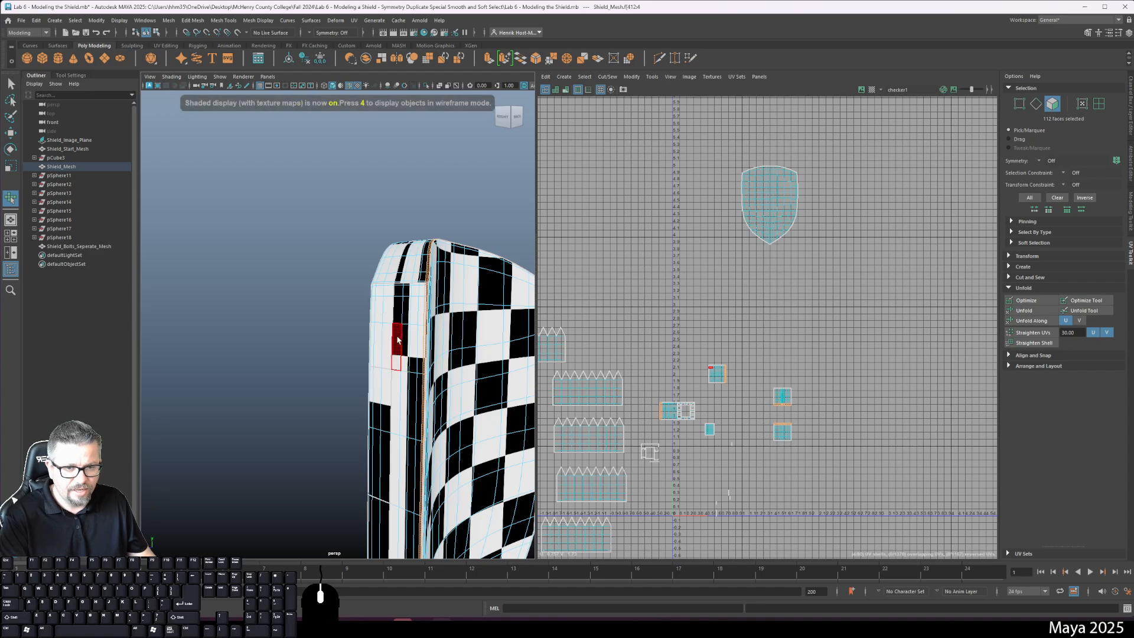
pyautogui.press('5')
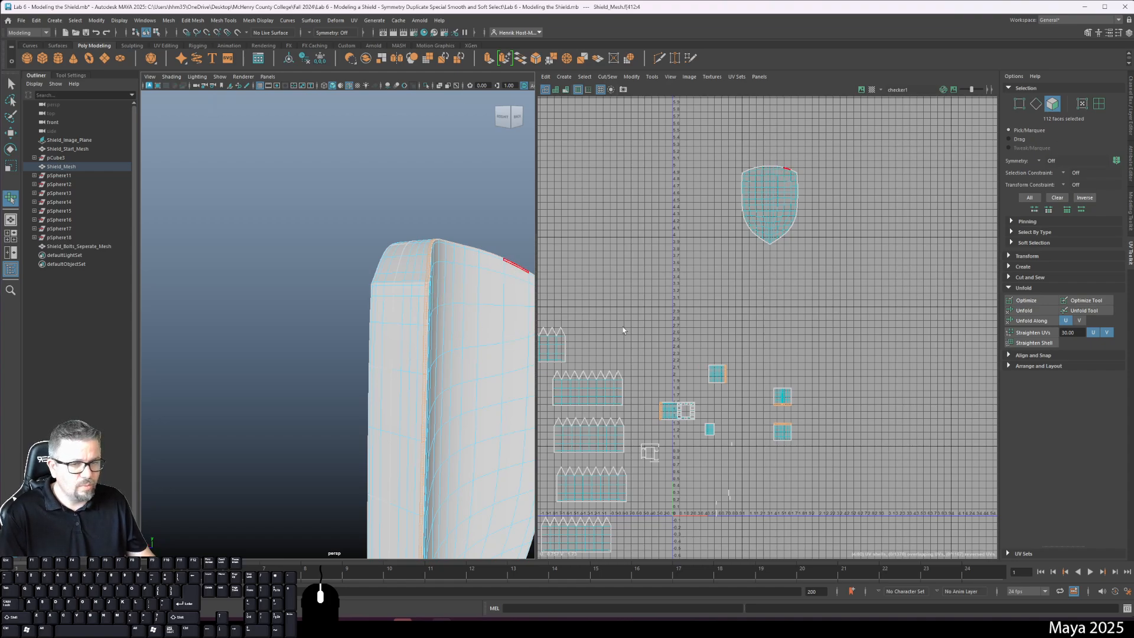
pyautogui.keyDown('alt'); pyautogui.moveTo(442, 313); pyautogui.dragTo(466, 343); pyautogui.keyUp('alt')
pyautogui.keyDown('alt'); pyautogui.moveTo(466, 343); pyautogui.dragTo(394, 347, button='middle'); pyautogui.keyUp('alt')
pyautogui.keyDown('alt'); pyautogui.moveTo(395, 347); pyautogui.dragTo(417, 356, button='right'); pyautogui.keyUp('alt')
pyautogui.keyDown('shift'); pyautogui.click(410, 271); pyautogui.keyUp('shift')
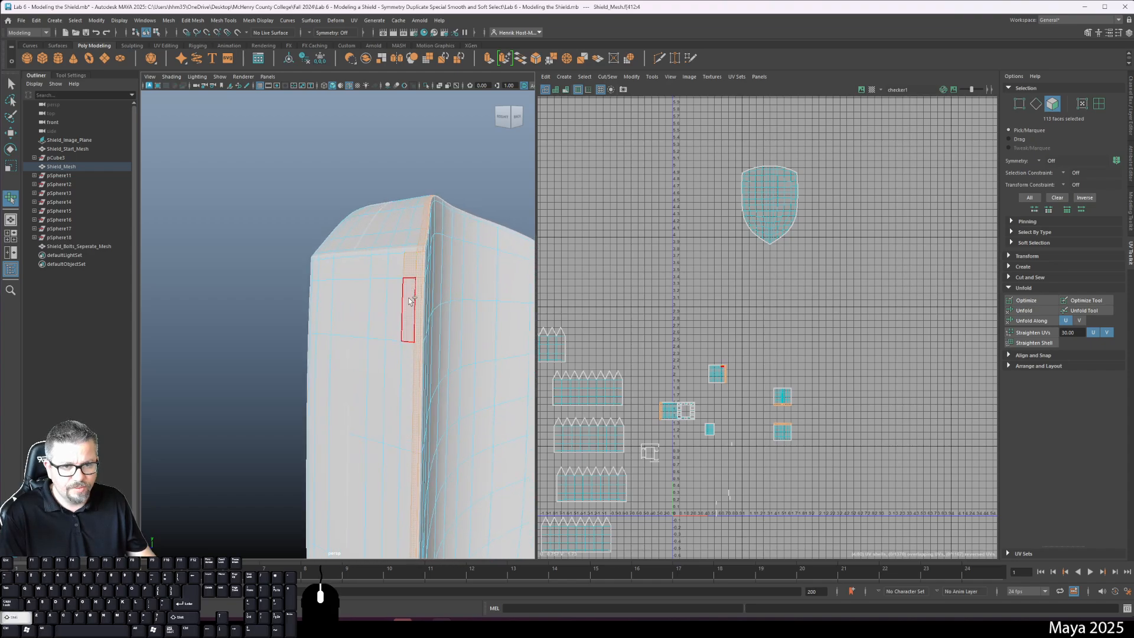
pyautogui.keyDown('shift'); pyautogui.doubleClick(411, 300); pyautogui.keyUp('shift')
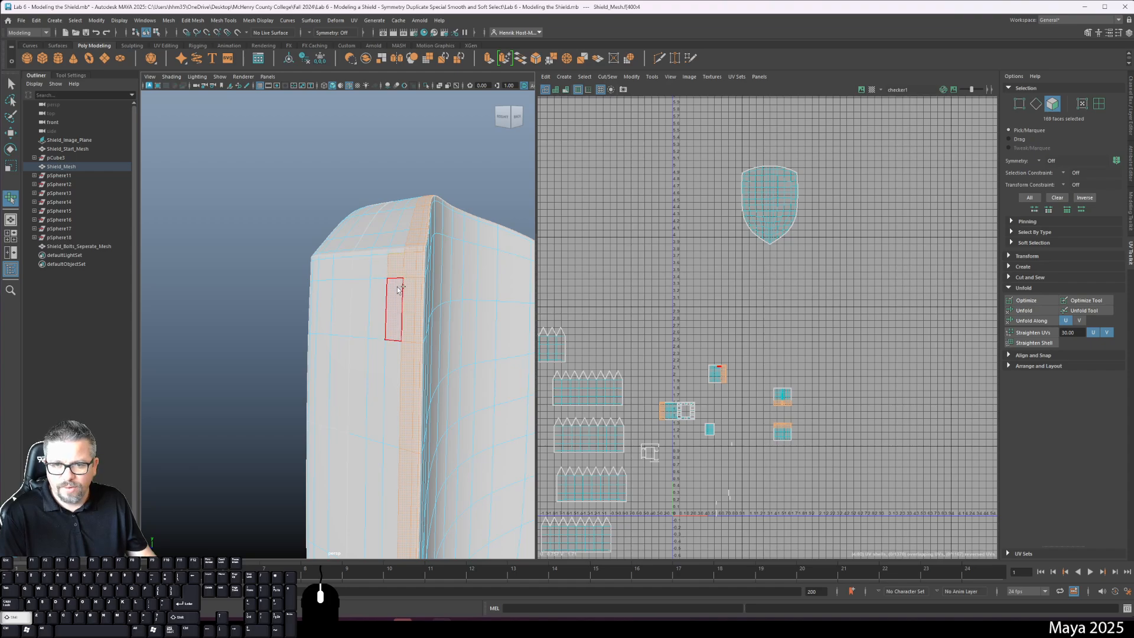
# - Return the shield mesh to object mode and replace its checker material with the existing standardSurface1 material
pyautogui.press('F8')
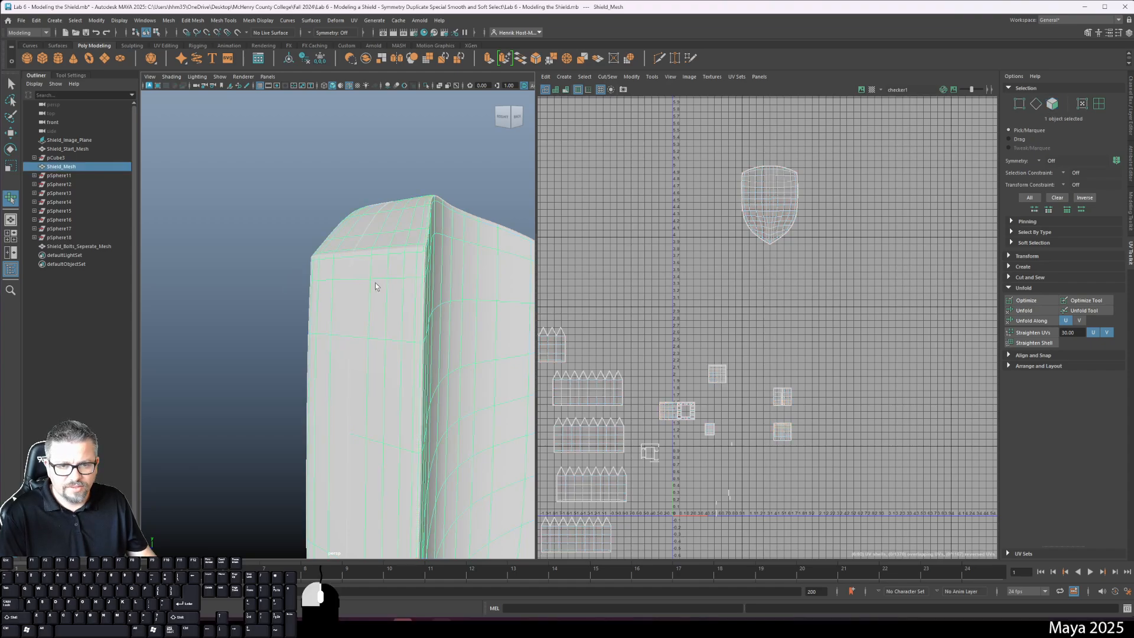
pyautogui.rightClick(392, 245)
pyautogui.moveTo(396, 440)
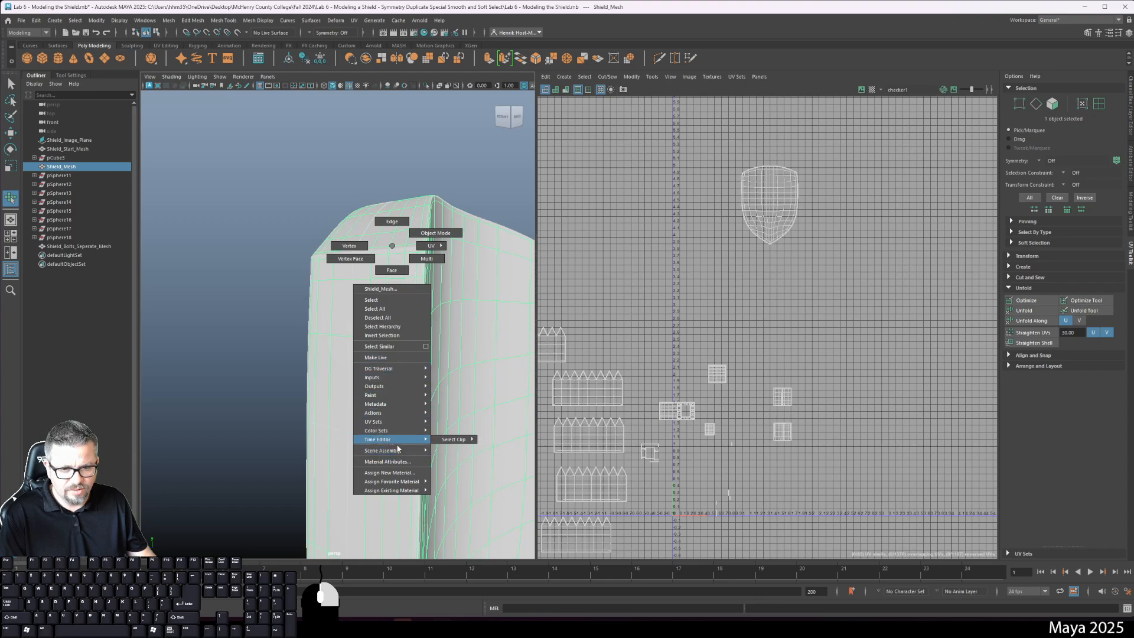
pyautogui.moveTo(393, 490)
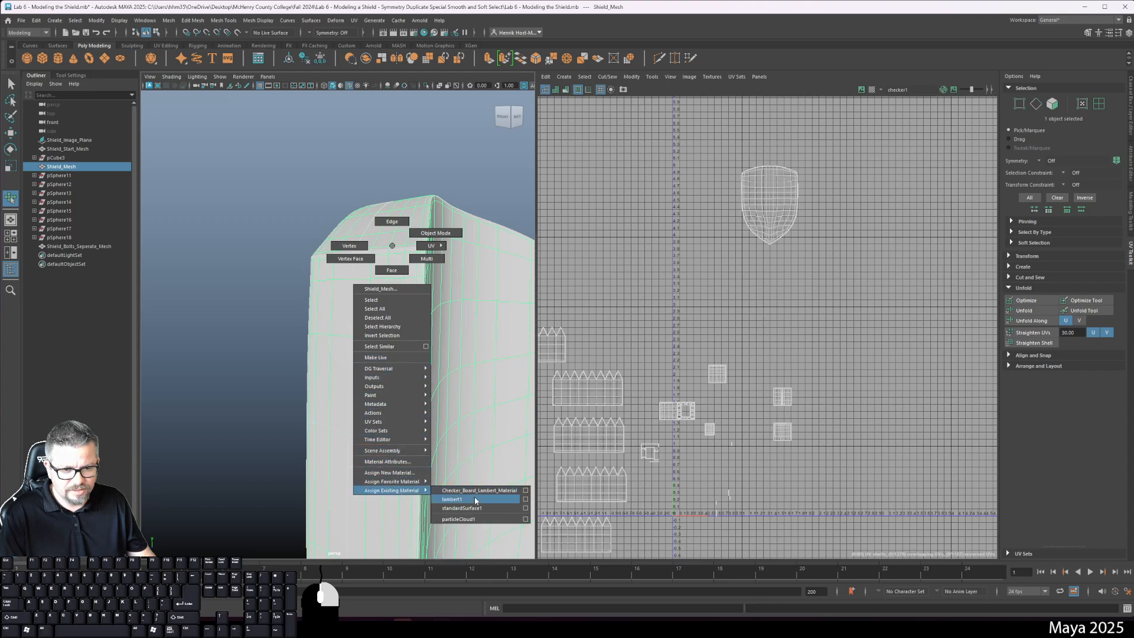
pyautogui.click(476, 500)
pyautogui.rightClick(386, 361)
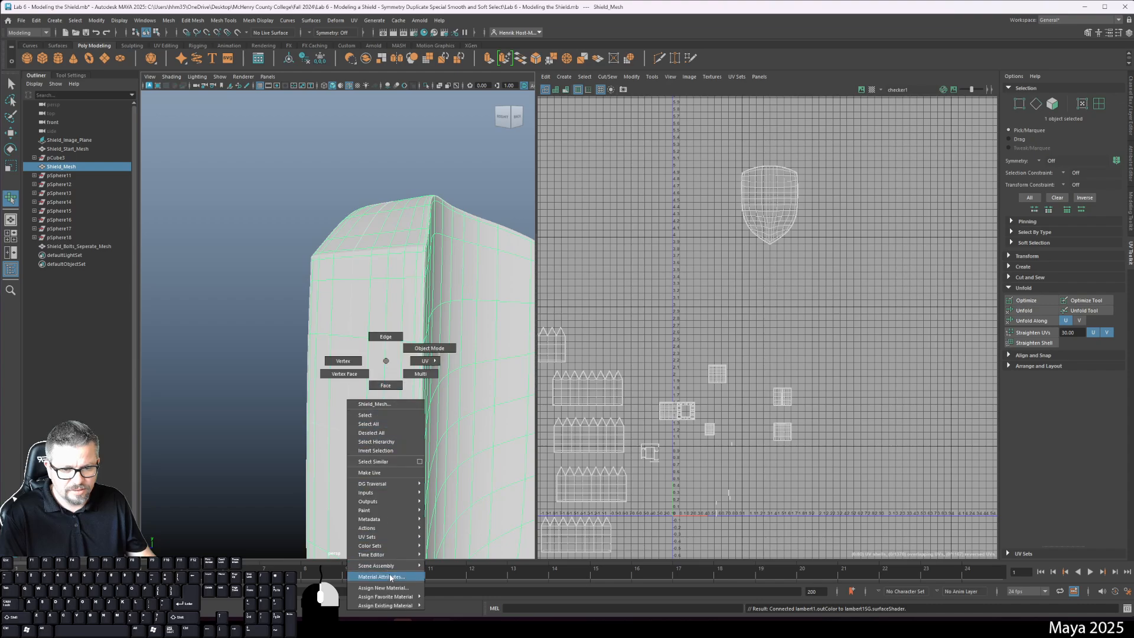
pyautogui.moveTo(425, 599); pyautogui.dragTo(459, 596, button='right')
pyautogui.keyDown('alt'); pyautogui.moveTo(440, 426); pyautogui.dragTo(387, 404, button='right'); pyautogui.keyUp('alt')
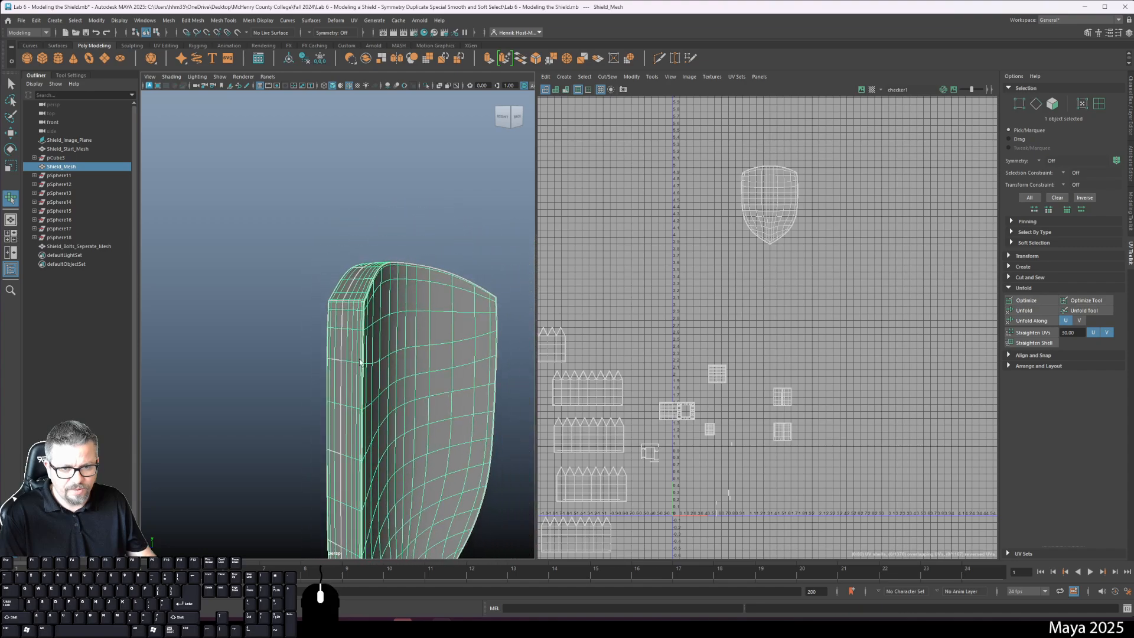
# - Return to face mode and select three adjacent face loops along the back edge of the shield's outer rim, starting with the bevel loop
pyautogui.click(358, 358)
pyautogui.click(364, 321)
pyautogui.moveTo(364, 302); pyautogui.dragTo(359, 327, button='right')
pyautogui.keyDown('alt'); pyautogui.moveTo(344, 289); pyautogui.dragTo(357, 377, button='right'); pyautogui.keyUp('alt')
pyautogui.keyDown('alt'); pyautogui.moveTo(389, 310); pyautogui.dragTo(388, 311, button='right'); pyautogui.keyUp('alt')
pyautogui.keyDown('alt'); pyautogui.moveTo(388, 311); pyautogui.dragTo(357, 324, button='middle'); pyautogui.keyUp('alt')
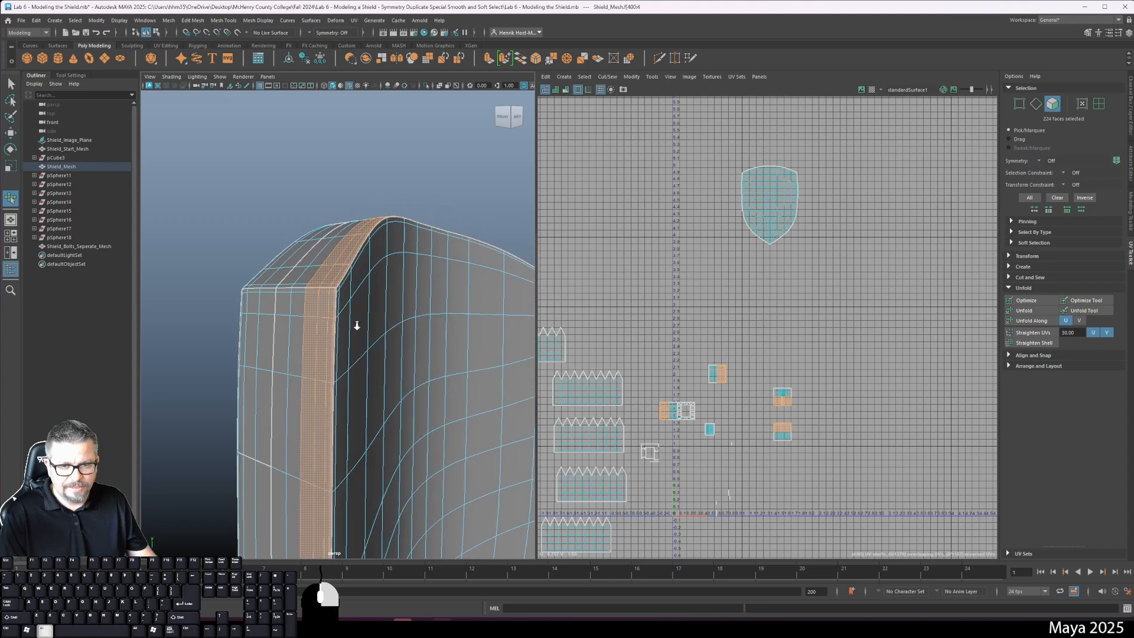
pyautogui.keyDown('alt'); pyautogui.moveTo(356, 324); pyautogui.dragTo(367, 351, button='right'); pyautogui.keyUp('alt')
pyautogui.click(367, 352)
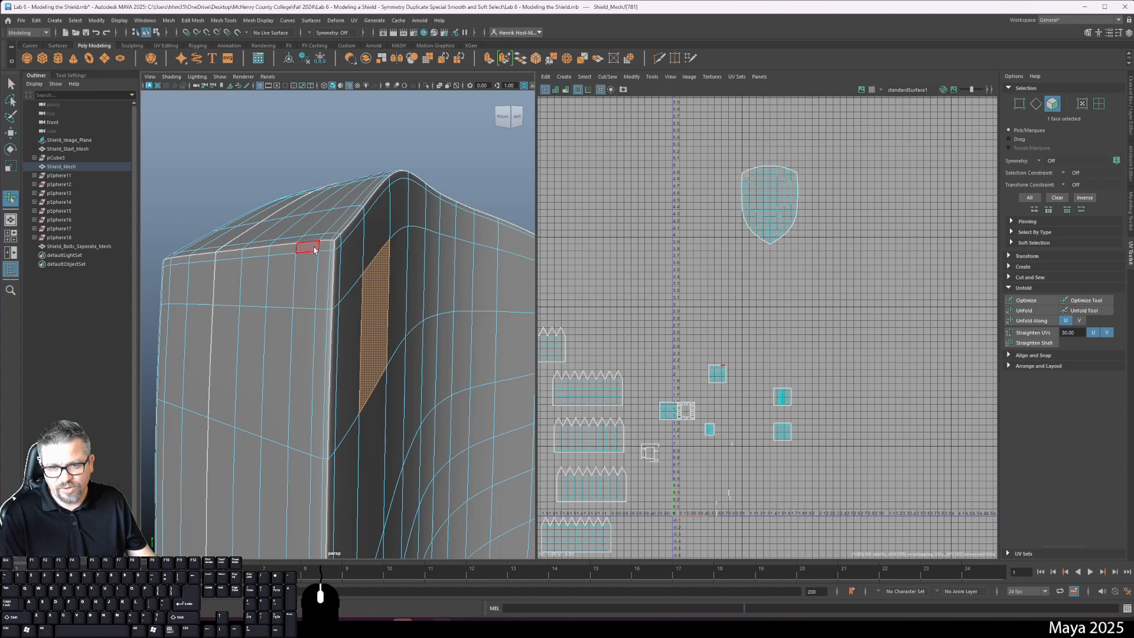
pyautogui.click(333, 246)
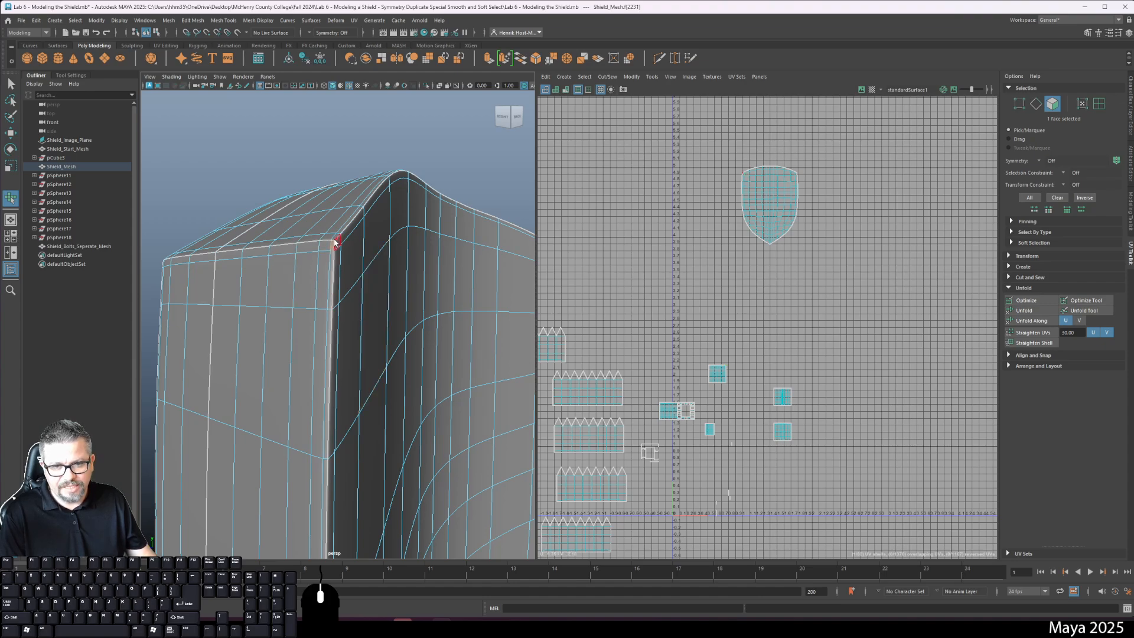
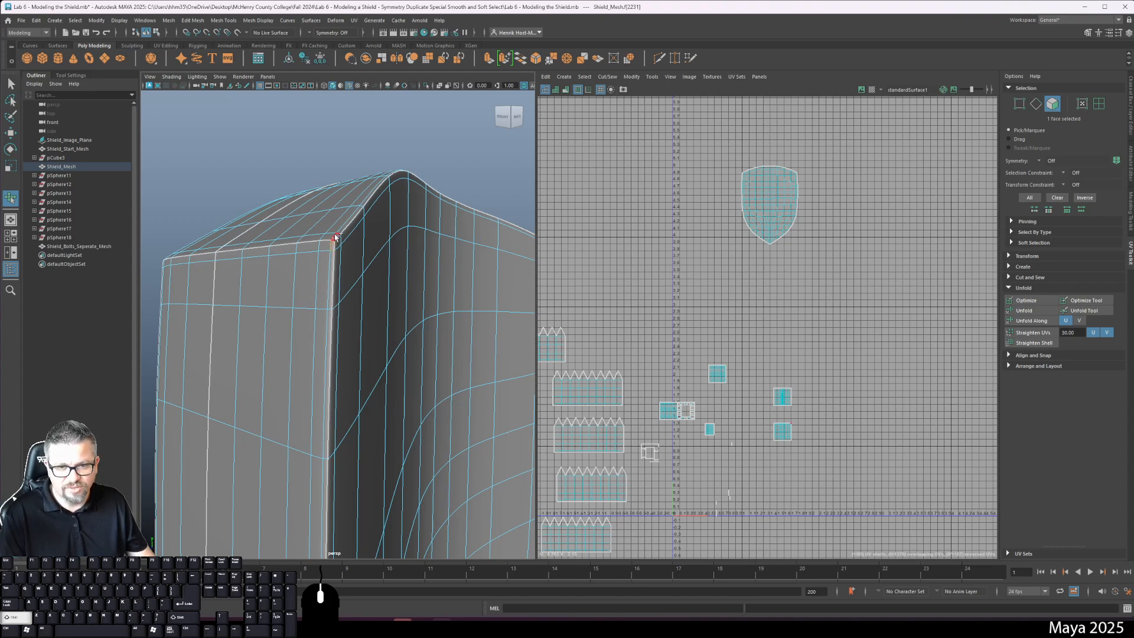
pyautogui.keyDown('shift'); pyautogui.doubleClick(336, 238); pyautogui.keyUp('shift')
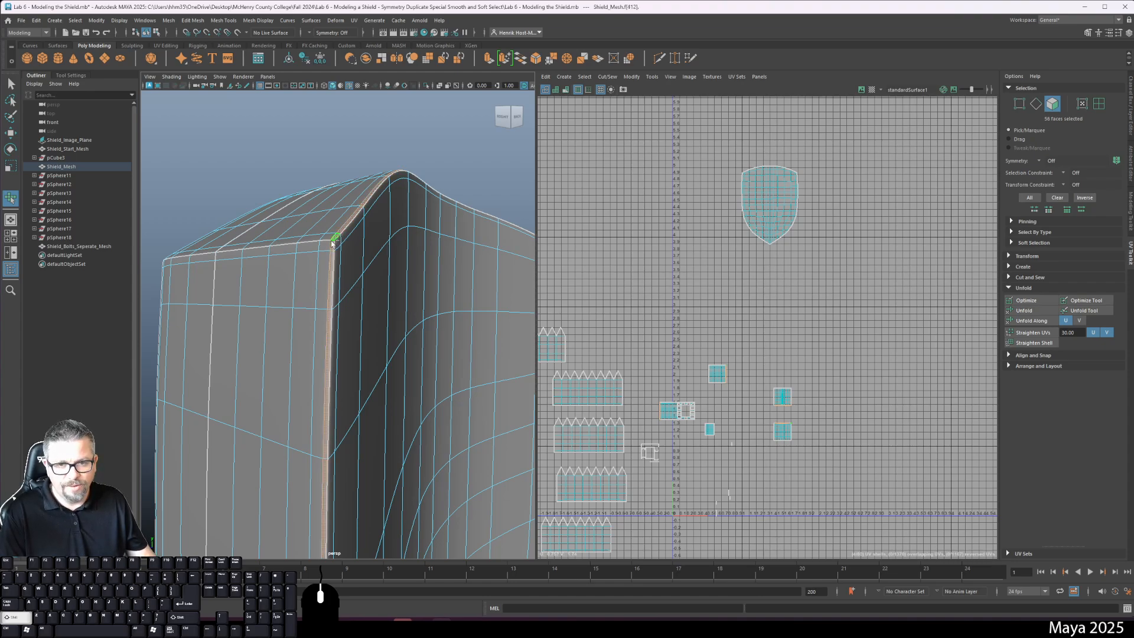
pyautogui.keyDown('shift'); pyautogui.click(322, 271); pyautogui.keyUp('shift')
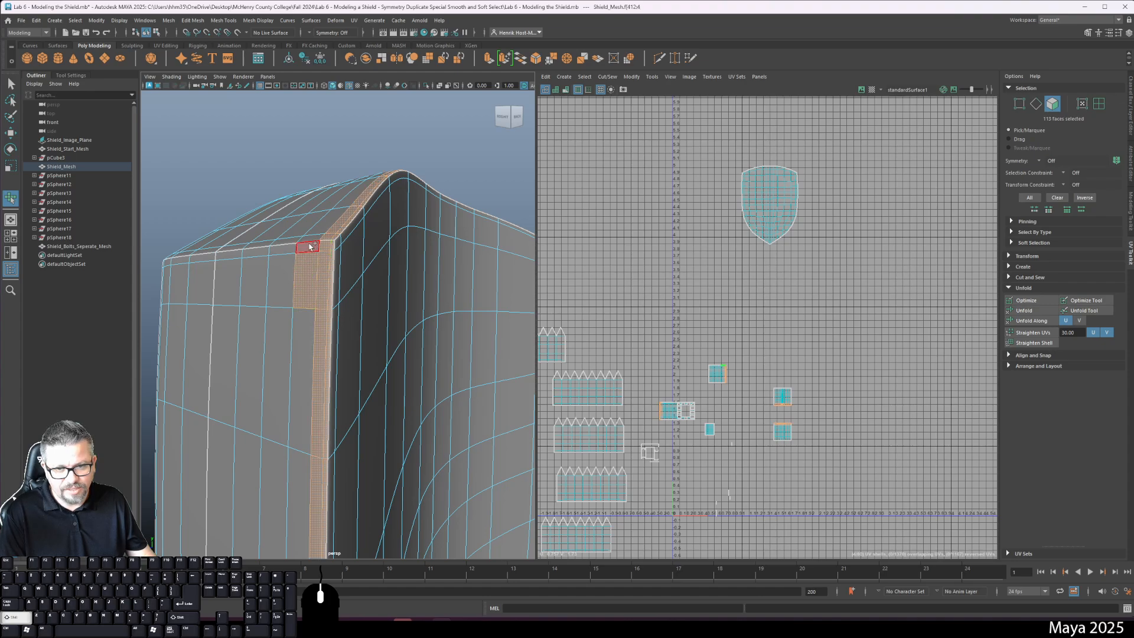
pyautogui.keyDown('shift'); pyautogui.doubleClick(306, 245); pyautogui.keyUp('shift')
# - Extend the face selection loop by loop across the shield's outer side wall towards its front edge
pyautogui.keyDown('alt'); pyautogui.moveTo(321, 350); pyautogui.dragTo(274, 317); pyautogui.keyUp('alt')
pyautogui.keyDown('alt'); pyautogui.moveTo(275, 316); pyautogui.dragTo(328, 475, button='middle'); pyautogui.keyUp('alt')
pyautogui.keyDown('alt'); pyautogui.moveTo(308, 297); pyautogui.dragTo(312, 335); pyautogui.keyUp('alt')
pyautogui.scroll(6, 312, 334)
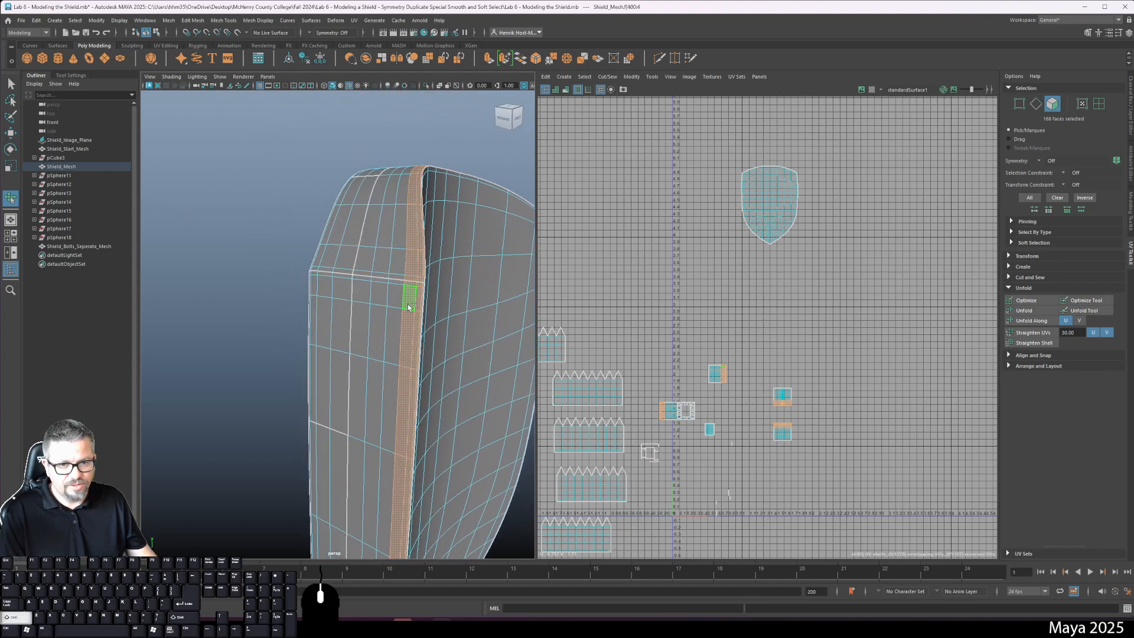
pyautogui.keyDown('shift'); pyautogui.click(397, 296); pyautogui.keyUp('shift')
pyautogui.keyDown('shift'); pyautogui.doubleClick(396, 282); pyautogui.keyUp('shift')
pyautogui.keyDown('shift'); pyautogui.click(379, 334); pyautogui.keyUp('shift')
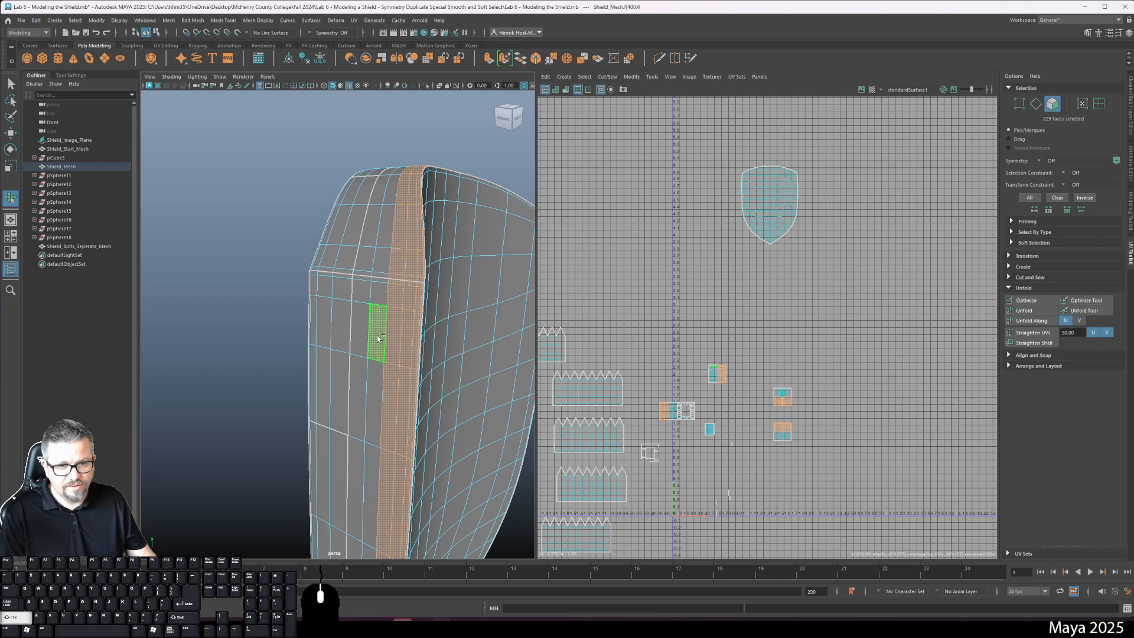
pyautogui.keyDown('shift'); pyautogui.click(379, 297); pyautogui.keyUp('shift')
pyautogui.keyDown('shift'); pyautogui.doubleClick(380, 297); pyautogui.keyUp('shift')
pyautogui.keyDown('shift'); pyautogui.doubleClick(362, 289); pyautogui.keyUp('shift')
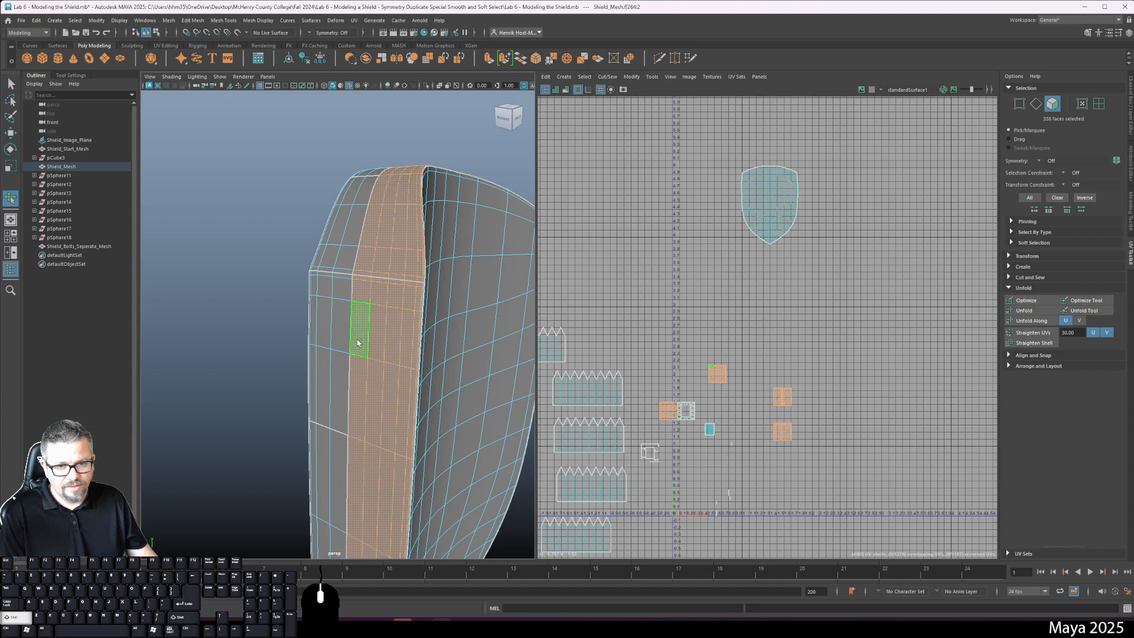
pyautogui.keyDown('shift'); pyautogui.doubleClick(341, 288); pyautogui.keyUp('shift')
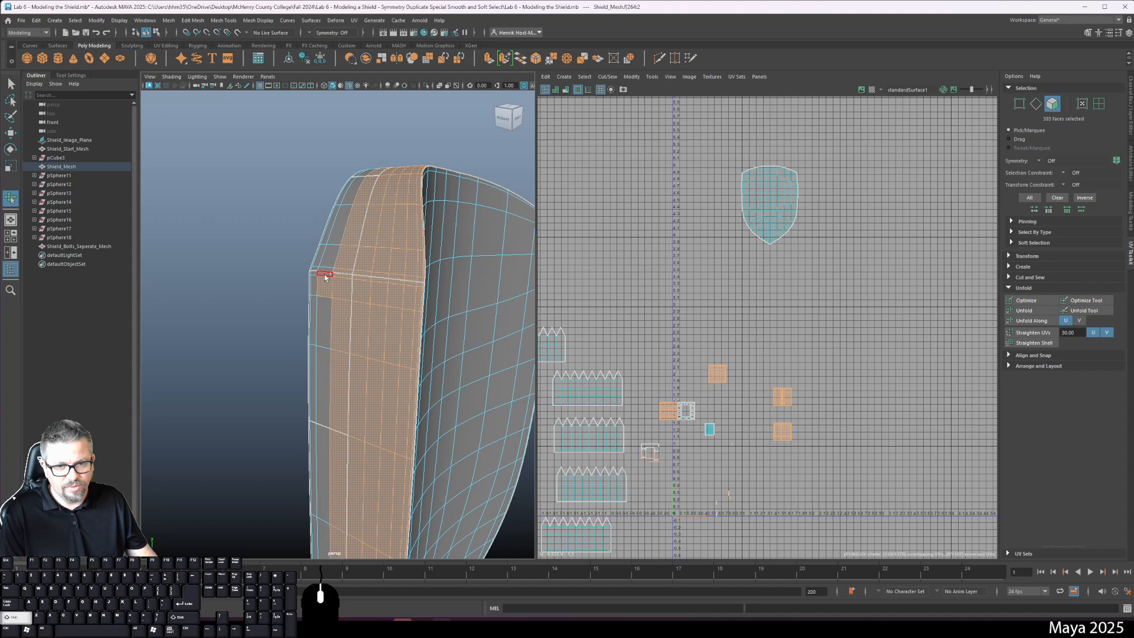
pyautogui.keyDown('shift'); pyautogui.doubleClick(325, 276); pyautogui.keyUp('shift')
# - Add the remaining face loops next to the front edge of the shield's side wall and check the selected band from the front and side
pyautogui.keyDown('alt'); pyautogui.moveTo(324, 278); pyautogui.dragTo(408, 334); pyautogui.keyUp('alt')
pyautogui.keyDown('shift'); pyautogui.doubleClick(397, 274); pyautogui.keyUp('shift')
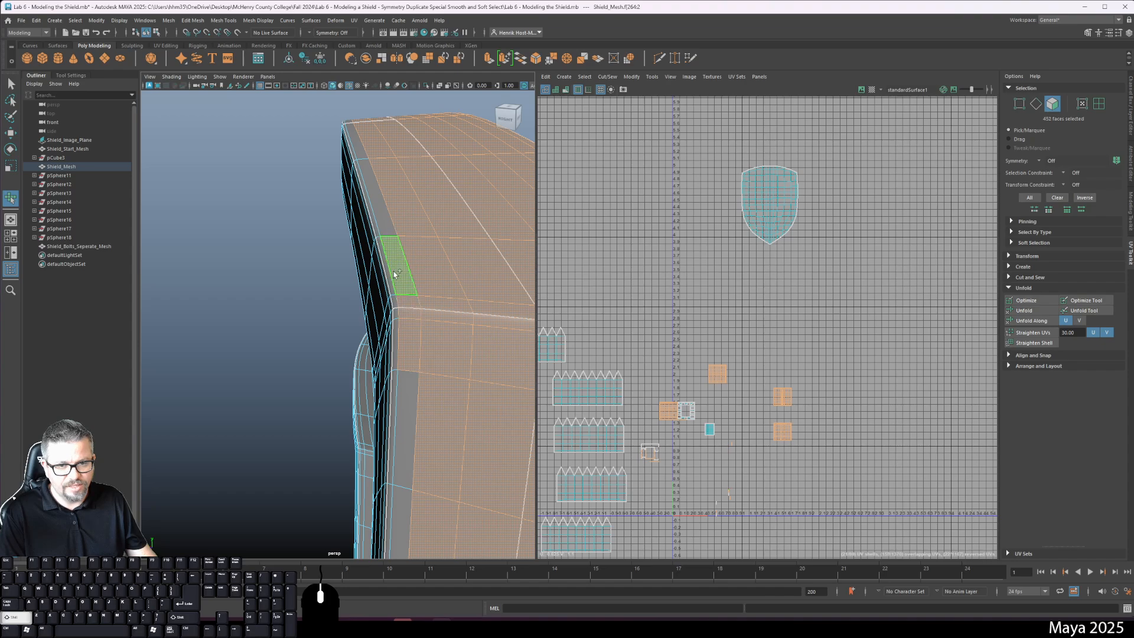
pyautogui.keyDown('shift'); pyautogui.doubleClick(384, 219); pyautogui.keyUp('shift')
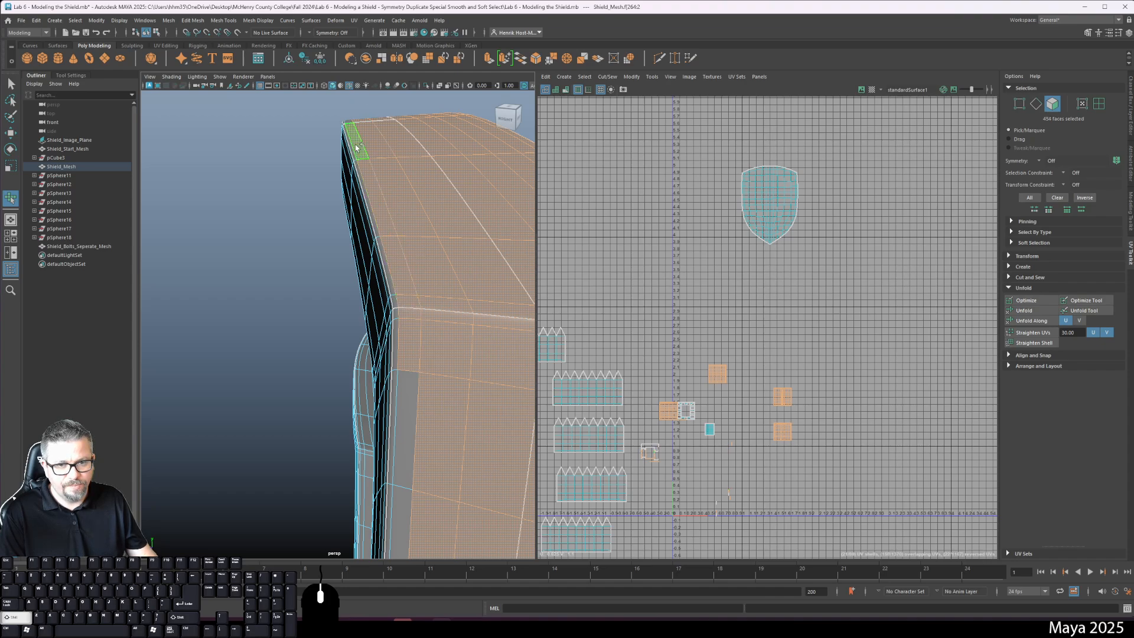
pyautogui.keyDown('shift'); pyautogui.doubleClick(396, 328); pyautogui.keyUp('shift')
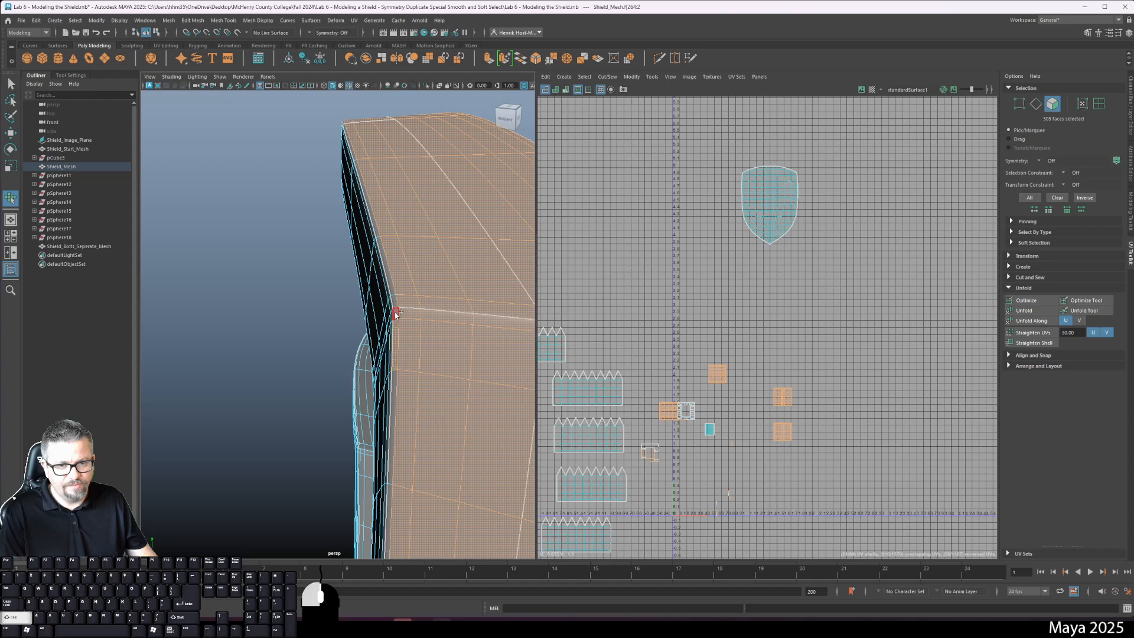
pyautogui.keyDown('alt'); pyautogui.moveTo(402, 401); pyautogui.dragTo(370, 314); pyautogui.keyUp('alt')
pyautogui.keyDown('alt'); pyautogui.moveTo(371, 314); pyautogui.dragTo(358, 335, button='right'); pyautogui.keyUp('alt')
pyautogui.keyDown('alt'); pyautogui.moveTo(357, 335); pyautogui.dragTo(415, 349); pyautogui.keyUp('alt')
pyautogui.keyDown('alt'); pyautogui.moveTo(289, 327); pyautogui.dragTo(313, 324); pyautogui.keyUp('alt')
pyautogui.keyDown('alt'); pyautogui.moveTo(313, 325); pyautogui.dragTo(359, 291, button='middle'); pyautogui.keyUp('alt')
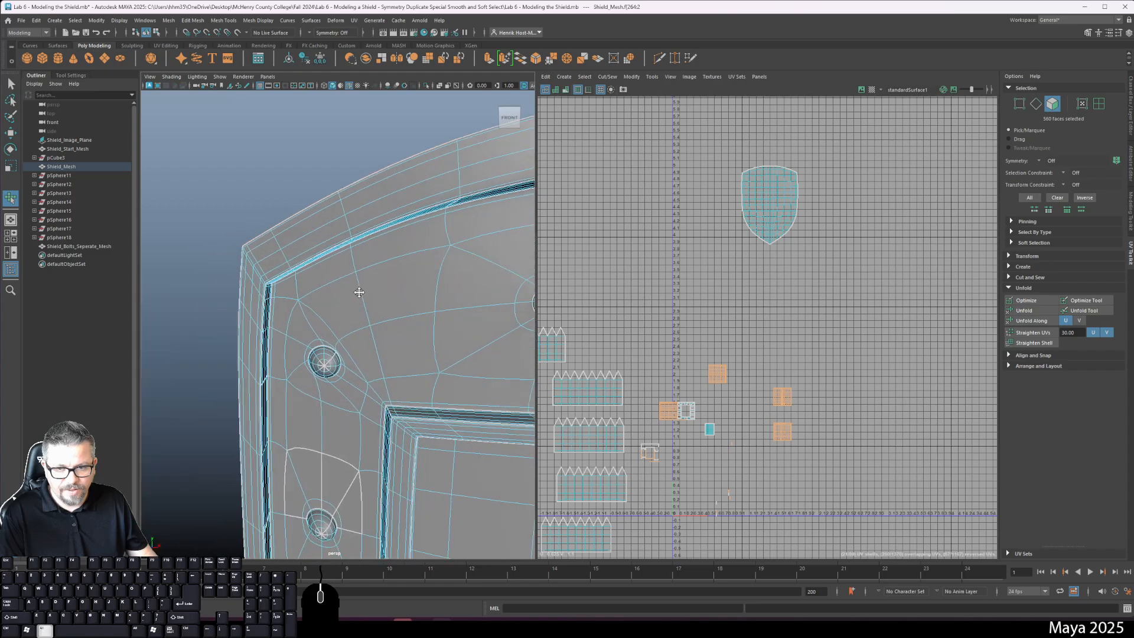
pyautogui.keyDown('alt'); pyautogui.moveTo(359, 291); pyautogui.dragTo(227, 289, button='right'); pyautogui.keyUp('alt')
pyautogui.keyDown('alt'); pyautogui.moveTo(227, 289); pyautogui.dragTo(276, 301); pyautogui.keyUp('alt')
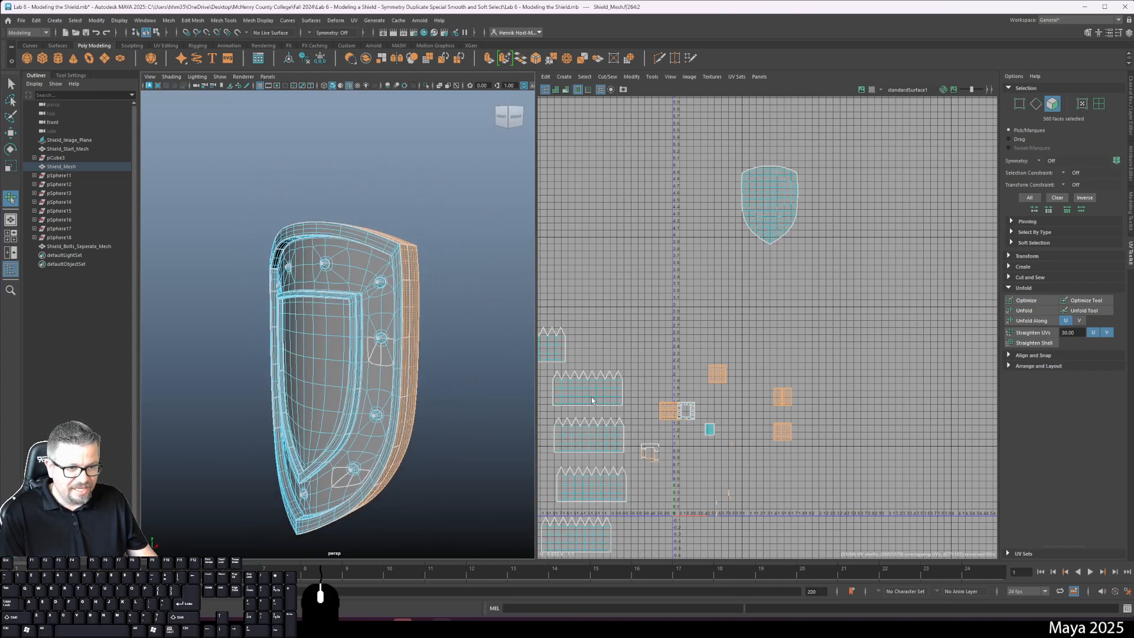
# - Apply a cylindrical UV projection to the selected outer side-wall faces of the shield
pyautogui.keyDown('alt'); pyautogui.moveTo(644, 440); pyautogui.dragTo(726, 473, button='right'); pyautogui.keyUp('alt')
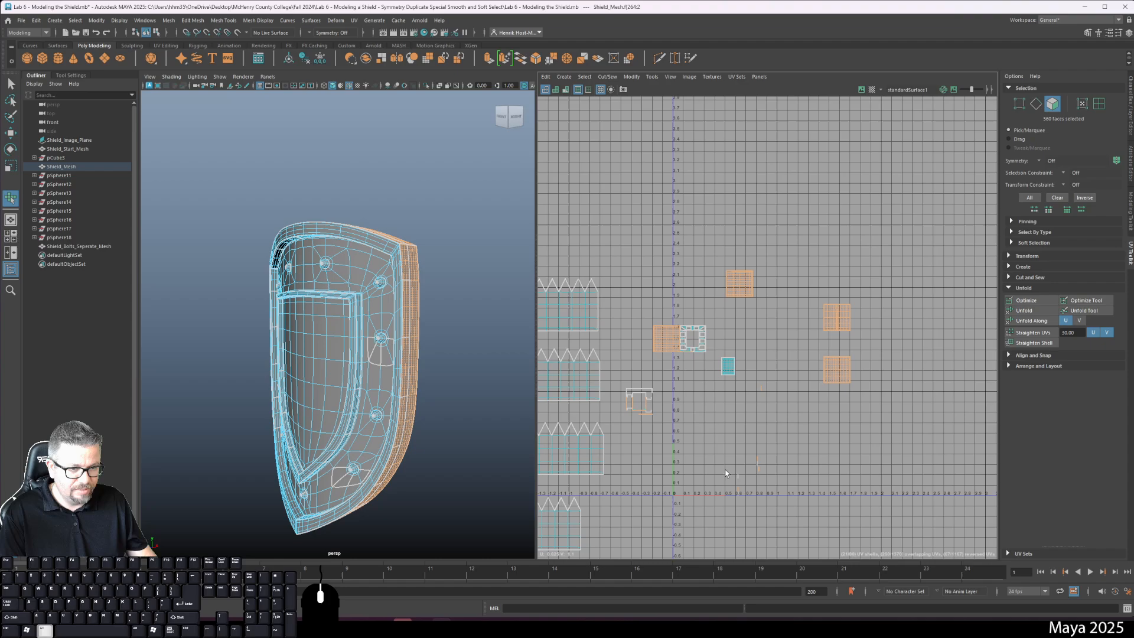
pyautogui.keyDown('alt'); pyautogui.moveTo(647, 375); pyautogui.dragTo(839, 497, button='right'); pyautogui.keyUp('alt')
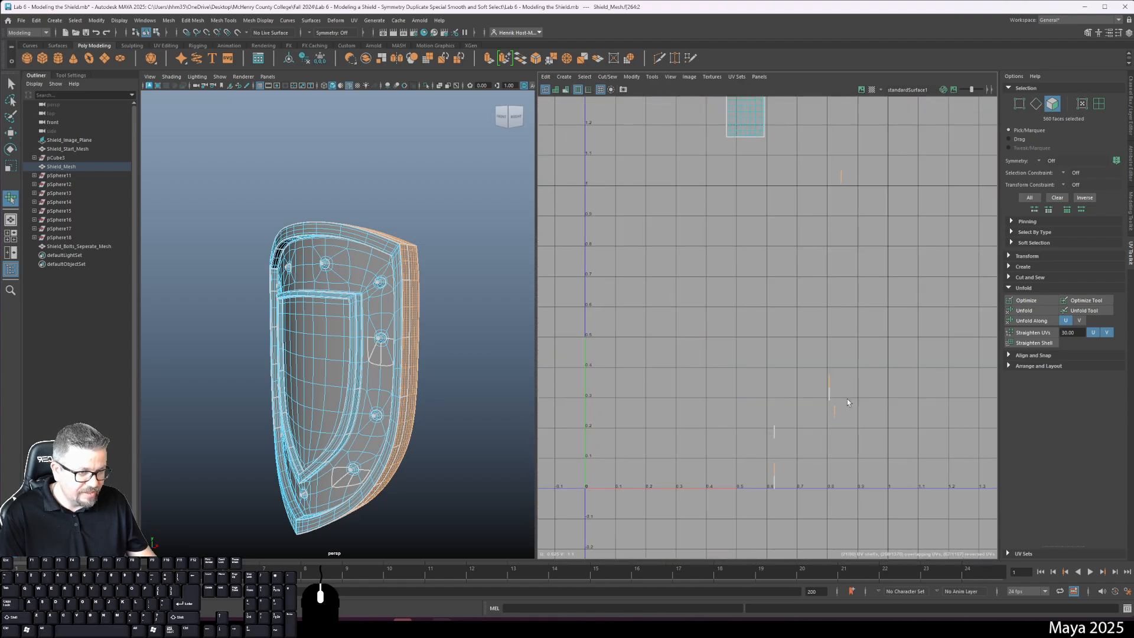
pyautogui.keyDown('alt'); pyautogui.moveTo(750, 438); pyautogui.dragTo(783, 412, button='middle'); pyautogui.keyUp('alt')
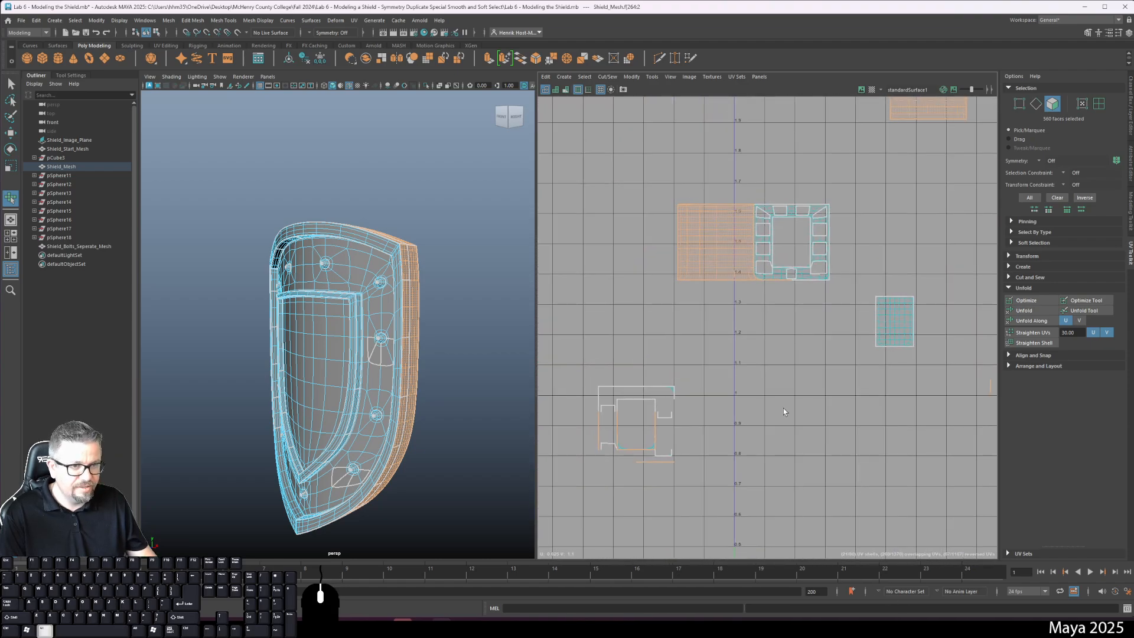
pyautogui.keyDown('alt'); pyautogui.moveTo(598, 449); pyautogui.dragTo(750, 427, button='right'); pyautogui.keyUp('alt')
pyautogui.keyDown('alt'); pyautogui.moveTo(393, 366); pyautogui.dragTo(412, 331); pyautogui.keyUp('alt')
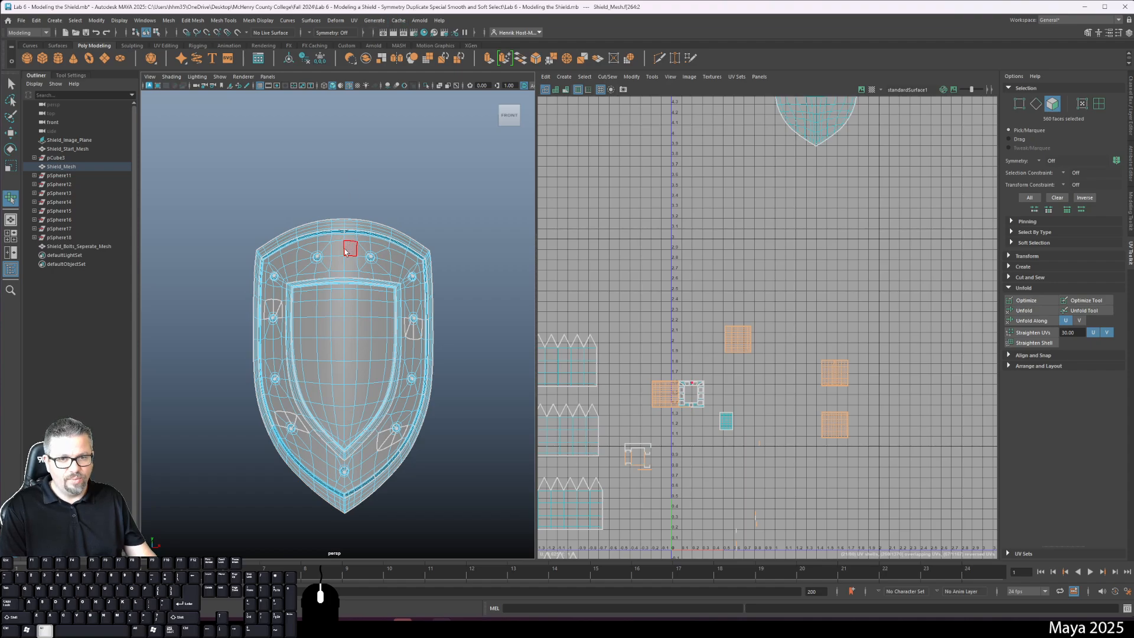
pyautogui.keyDown('alt'); pyautogui.moveTo(348, 251); pyautogui.dragTo(338, 322); pyautogui.keyUp('alt')
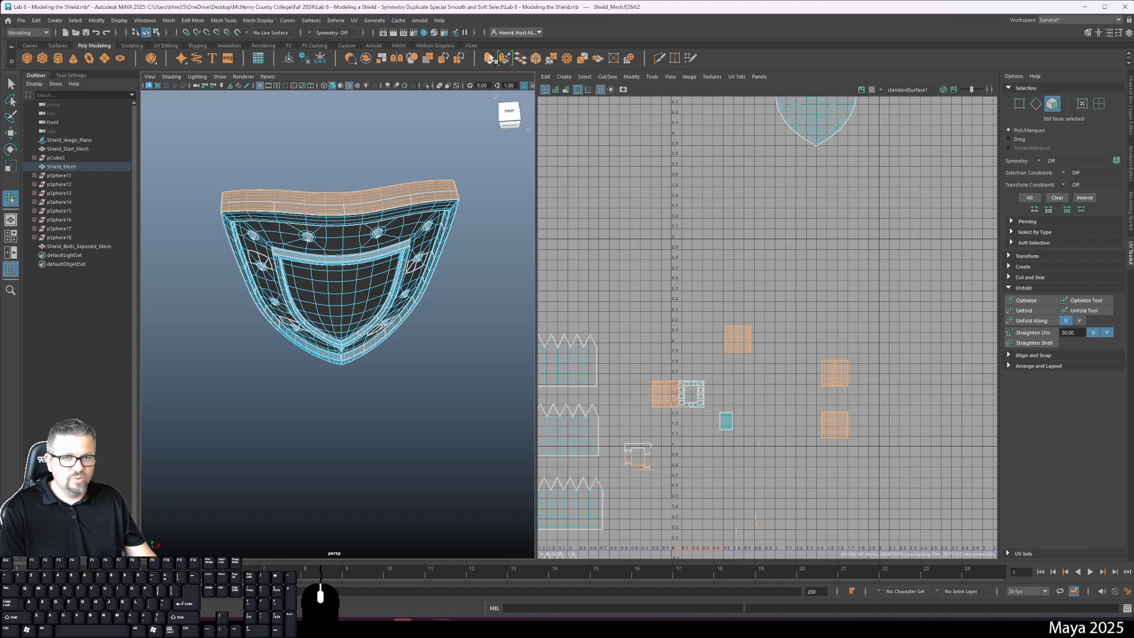
pyautogui.click(354, 20)
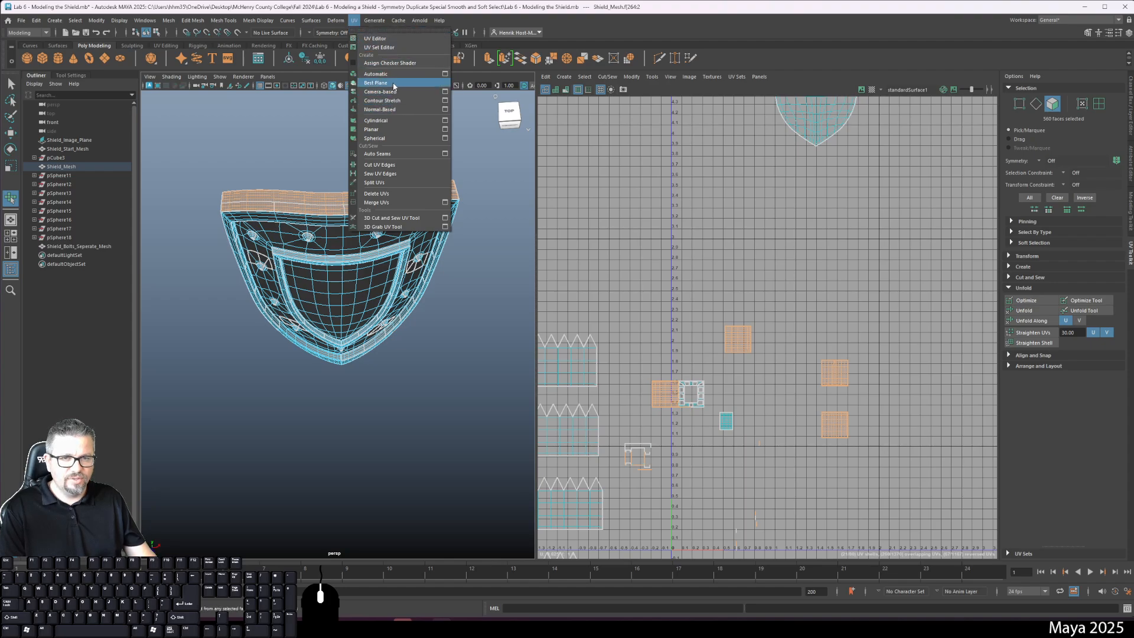
pyautogui.click(394, 119)
# - Check the cylindrical projection's alignment around the shield and set its Rotate X to 90
pyautogui.keyDown('alt'); pyautogui.moveTo(430, 397); pyautogui.dragTo(493, 369); pyautogui.keyUp('alt')
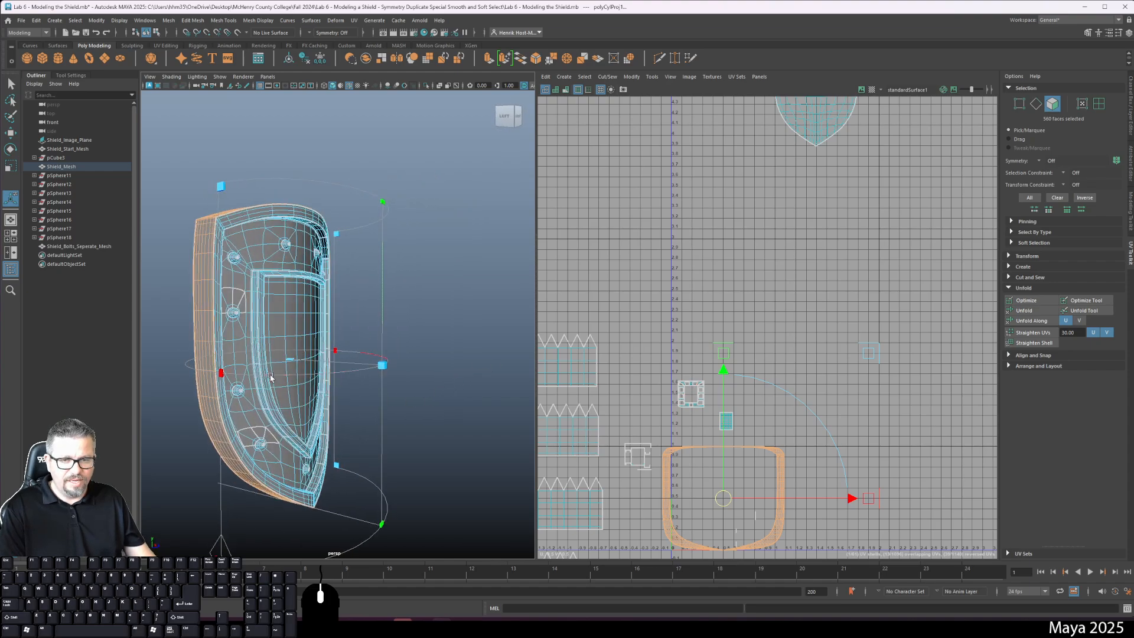
pyautogui.keyDown('alt'); pyautogui.moveTo(361, 344); pyautogui.dragTo(272, 351); pyautogui.keyUp('alt')
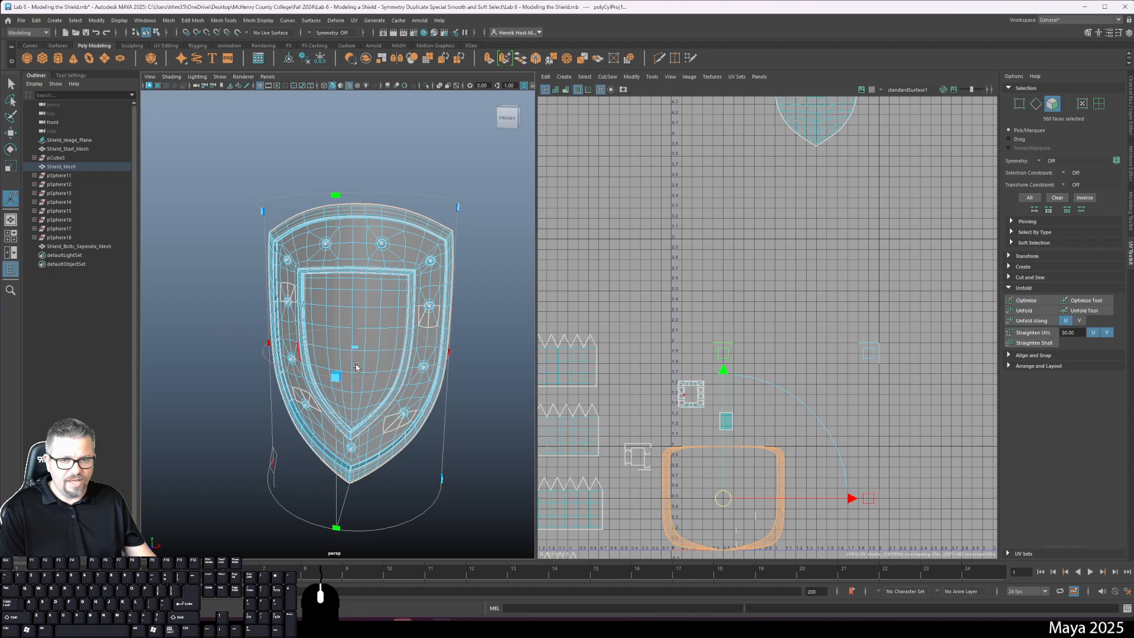
pyautogui.keyDown('alt'); pyautogui.moveTo(379, 351); pyautogui.dragTo(354, 351); pyautogui.keyUp('alt')
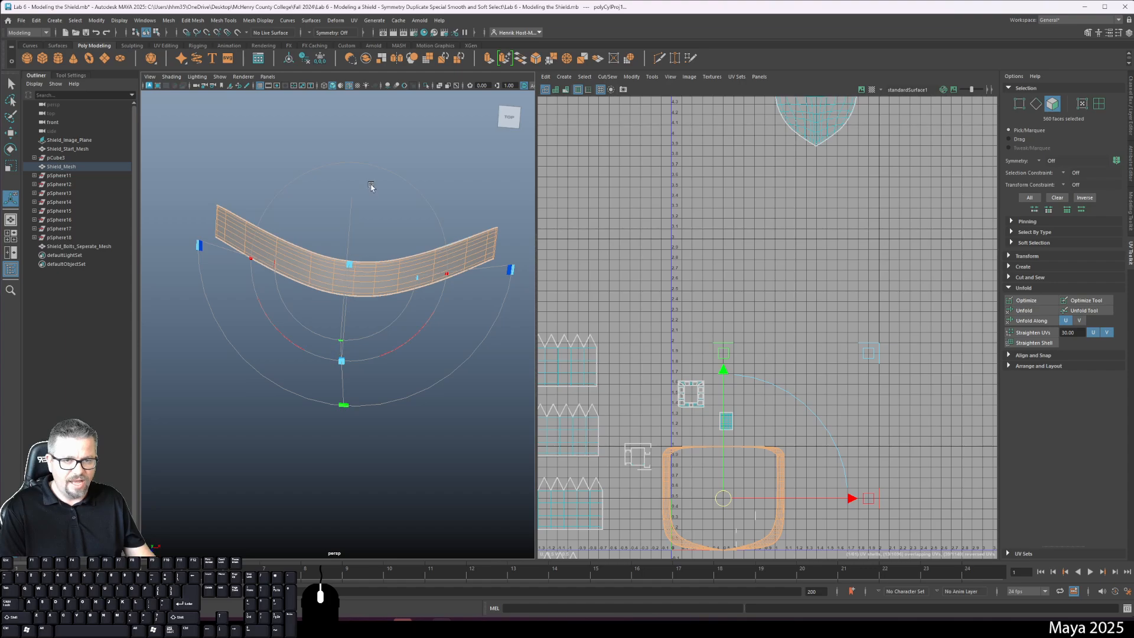
pyautogui.keyDown('alt'); pyautogui.moveTo(350, 340); pyautogui.dragTo(358, 329); pyautogui.keyUp('alt')
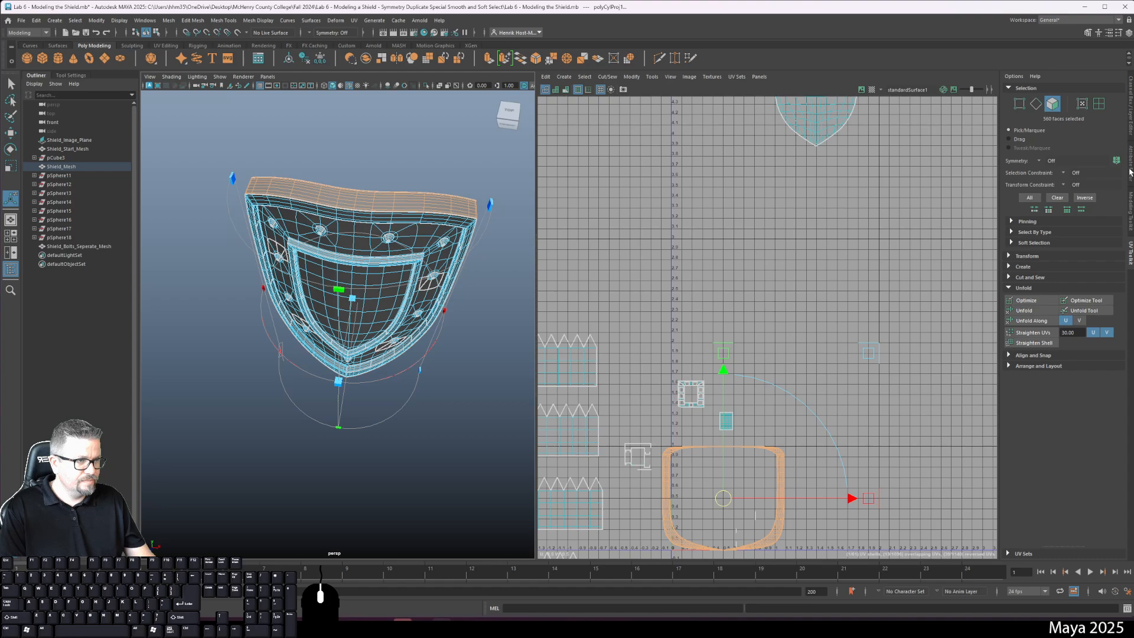
pyautogui.click(1129, 114)
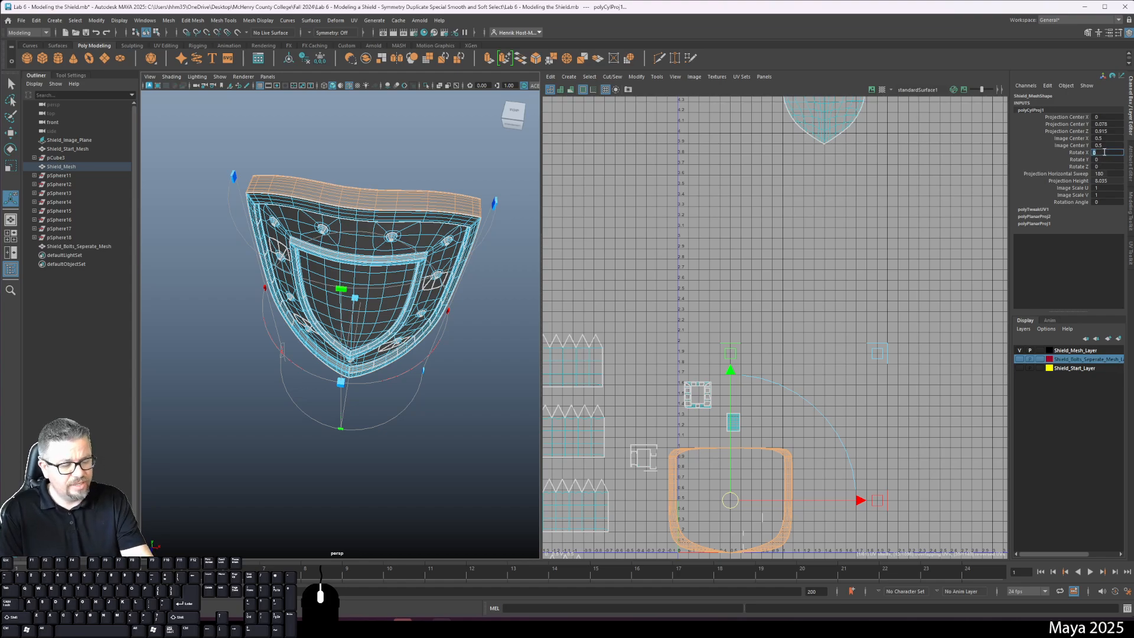
pyautogui.write('90')
pyautogui.press('Return')
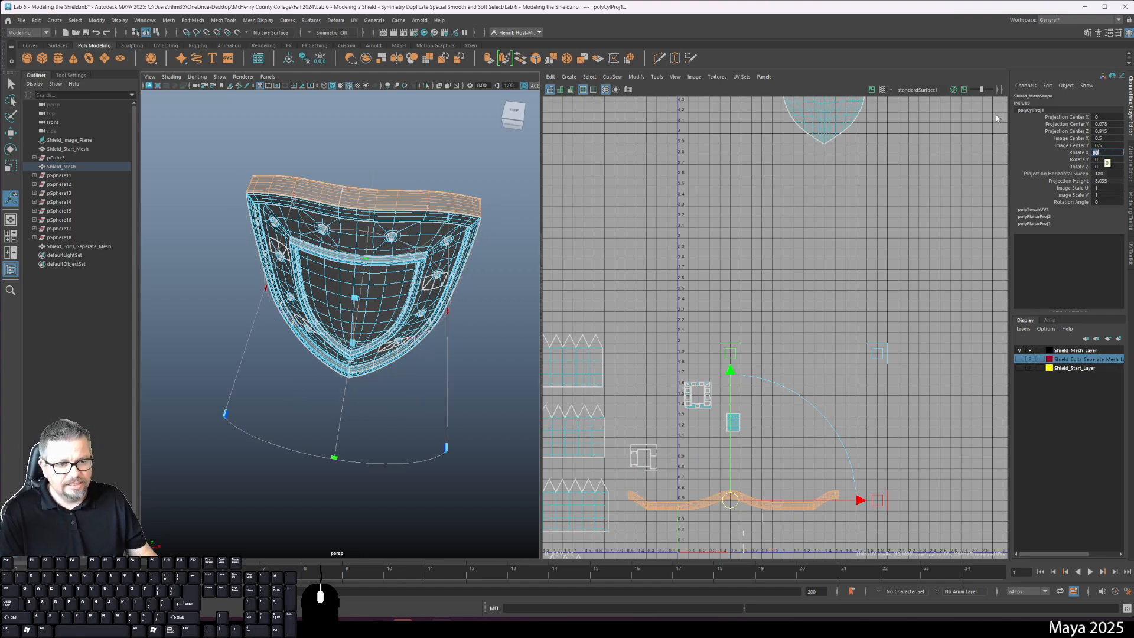
# - Set the cylindrical projection's Rotate X to -90 and check its orientation around the shield
pyautogui.keyDown('alt'); pyautogui.moveTo(481, 353); pyautogui.dragTo(369, 289); pyautogui.keyUp('alt')
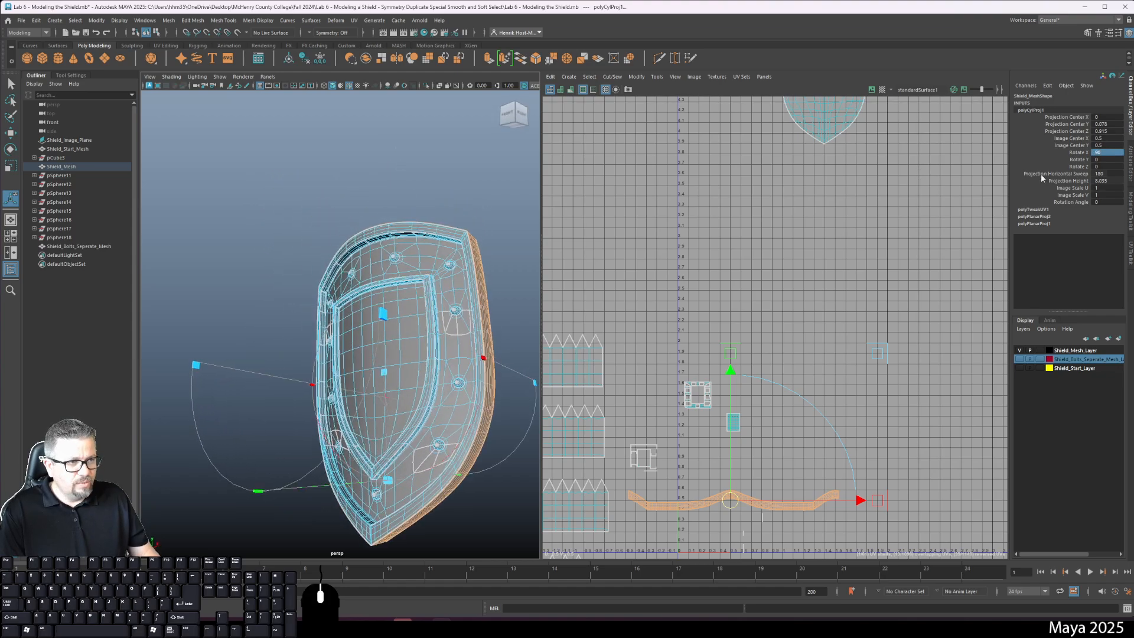
pyautogui.click(1114, 151)
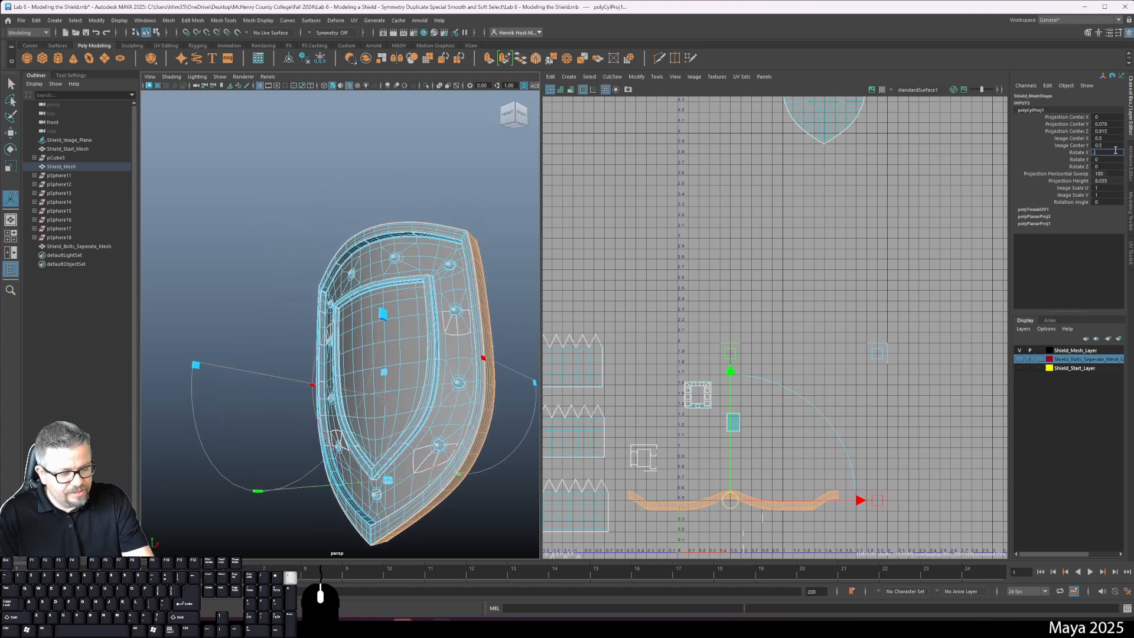
pyautogui.press('Return')
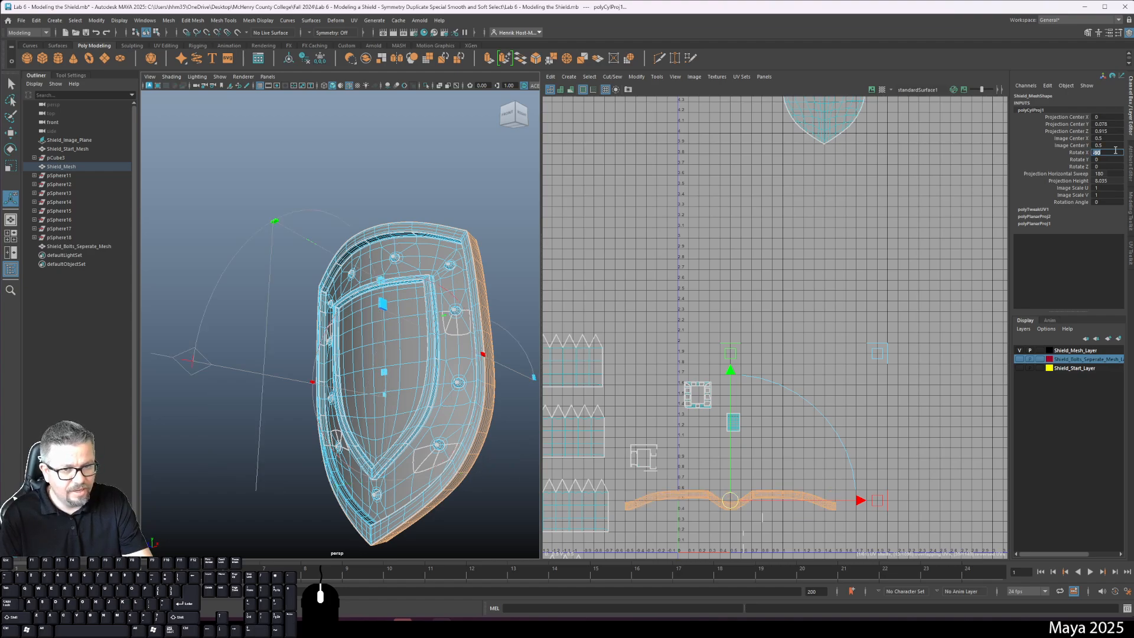
pyautogui.keyDown('alt'); pyautogui.moveTo(328, 340); pyautogui.dragTo(354, 307); pyautogui.keyUp('alt')
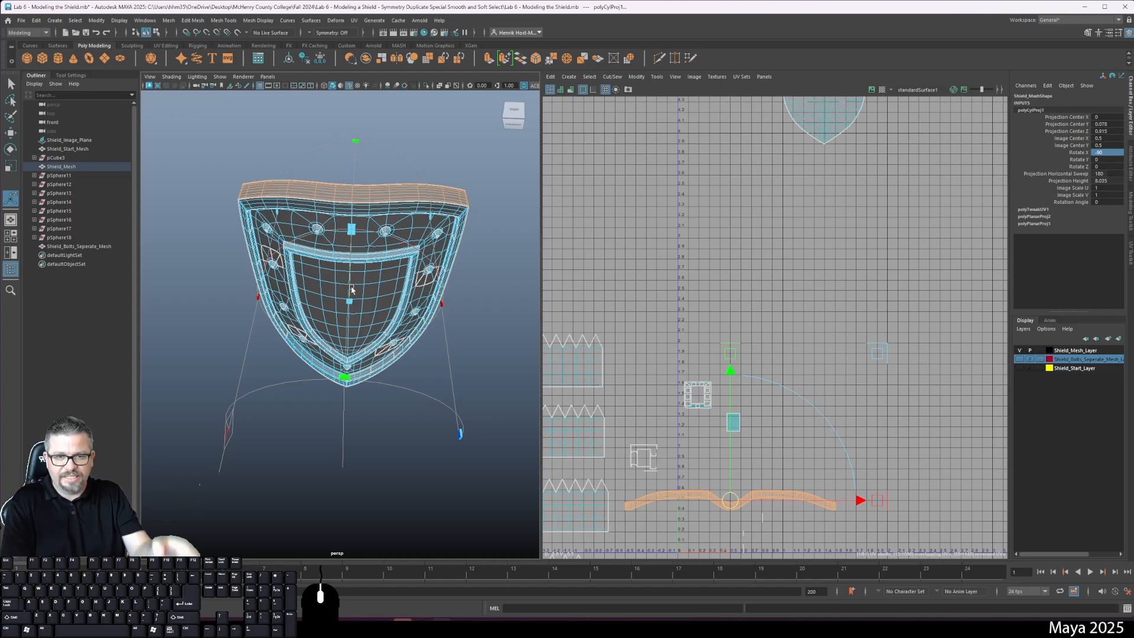
pyautogui.keyDown('alt'); pyautogui.moveTo(251, 168); pyautogui.dragTo(300, 261); pyautogui.keyUp('alt')
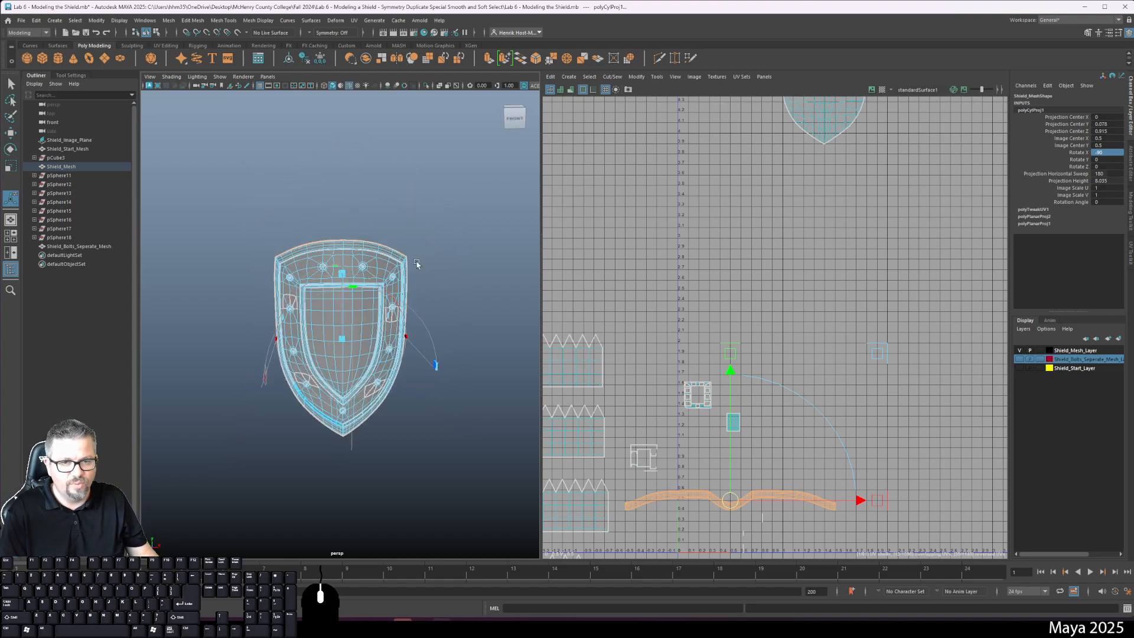
# - Try small Projection Center X offsets, including 0.05 and 0.001, to line up the projection's centre with the shield's bottom tip
pyautogui.keyDown('alt'); pyautogui.moveTo(400, 391); pyautogui.dragTo(327, 323); pyautogui.keyUp('alt')
pyautogui.keyDown('alt'); pyautogui.moveTo(326, 323); pyautogui.dragTo(327, 401, button='right'); pyautogui.keyUp('alt')
pyautogui.keyDown('alt'); pyautogui.moveTo(327, 401); pyautogui.dragTo(355, 373); pyautogui.keyUp('alt')
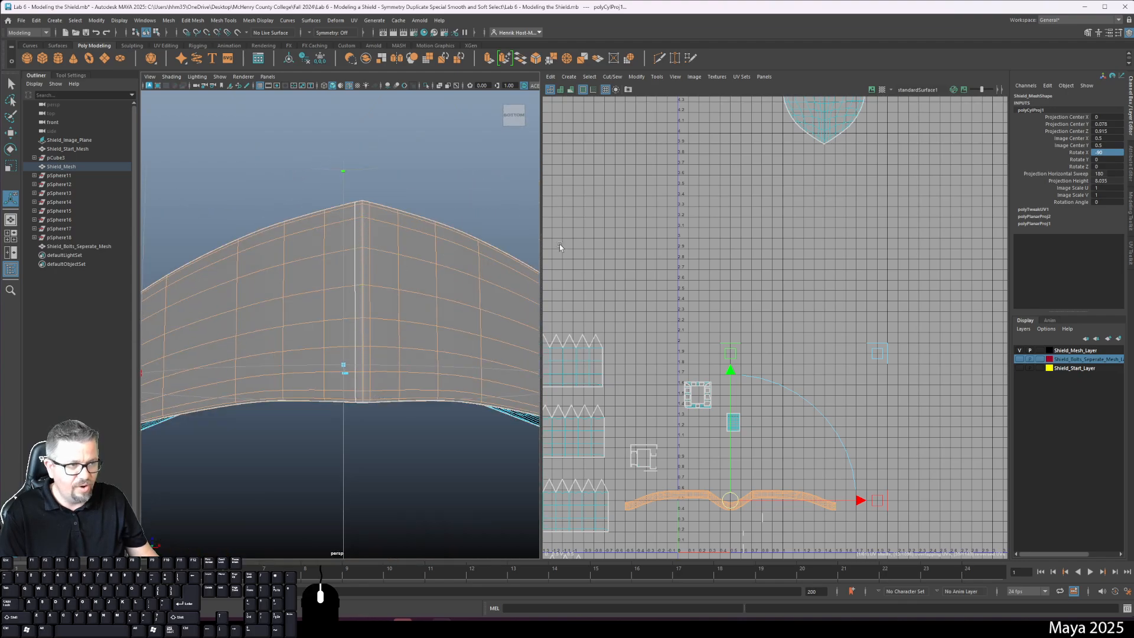
pyautogui.click(1101, 116)
pyautogui.press('Return')
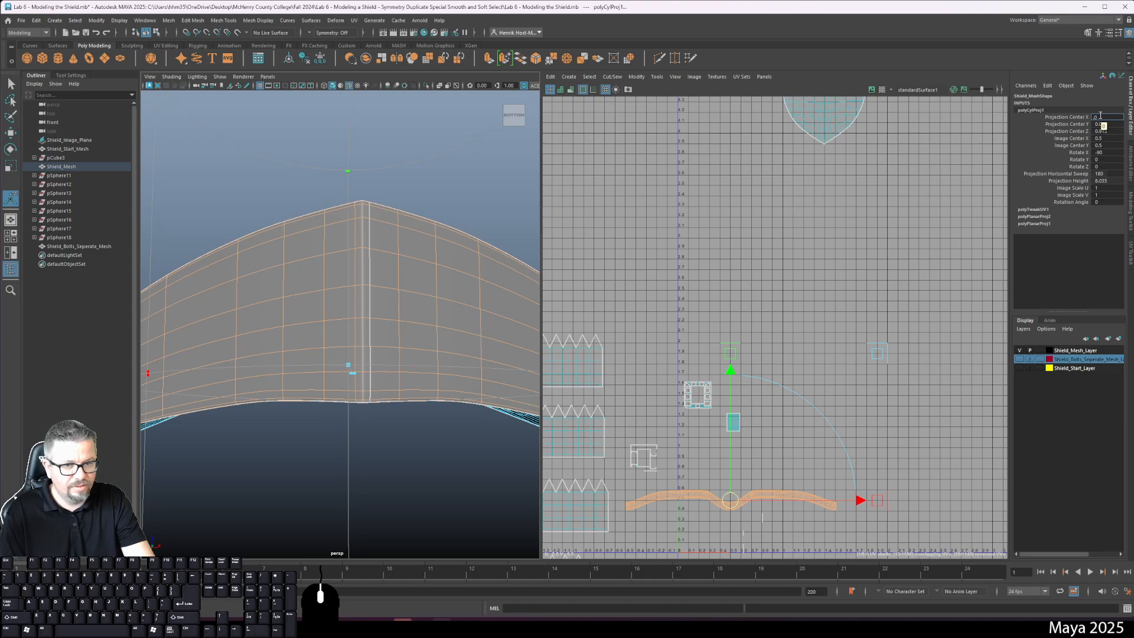
pyautogui.write('.05')
pyautogui.press('Return')
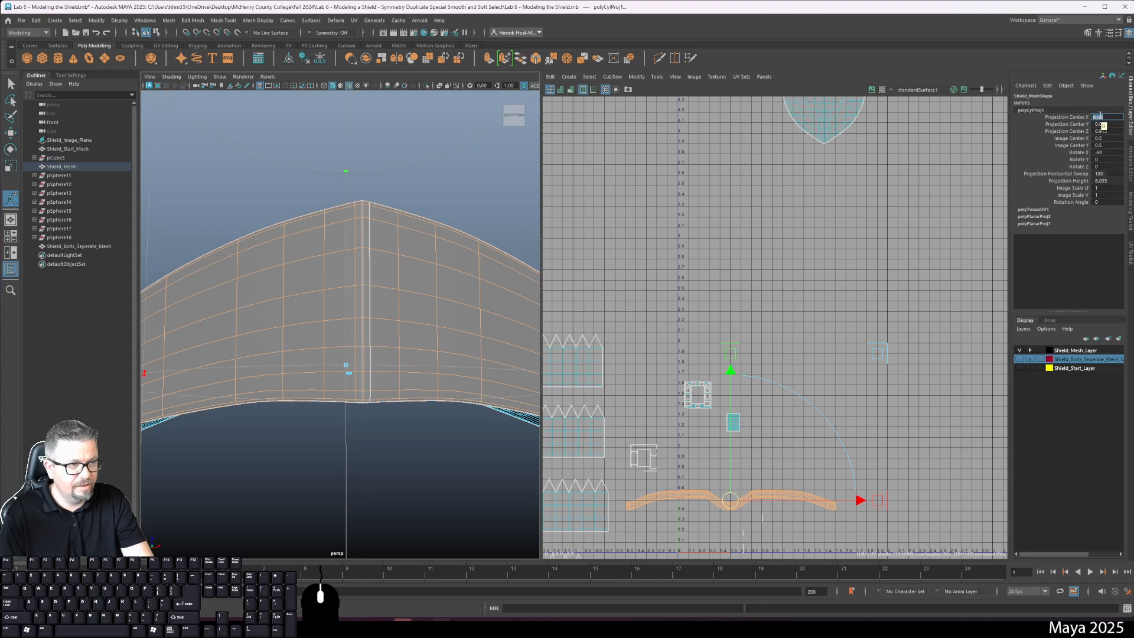
pyautogui.press('Return')
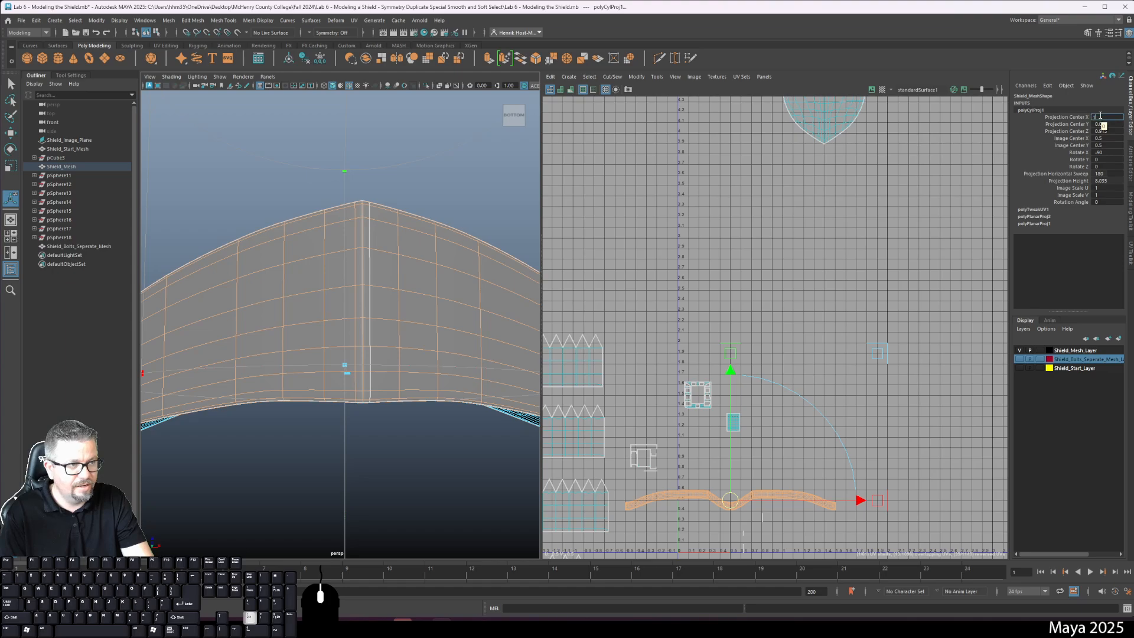
pyautogui.press('Return')
pyautogui.press('Return')
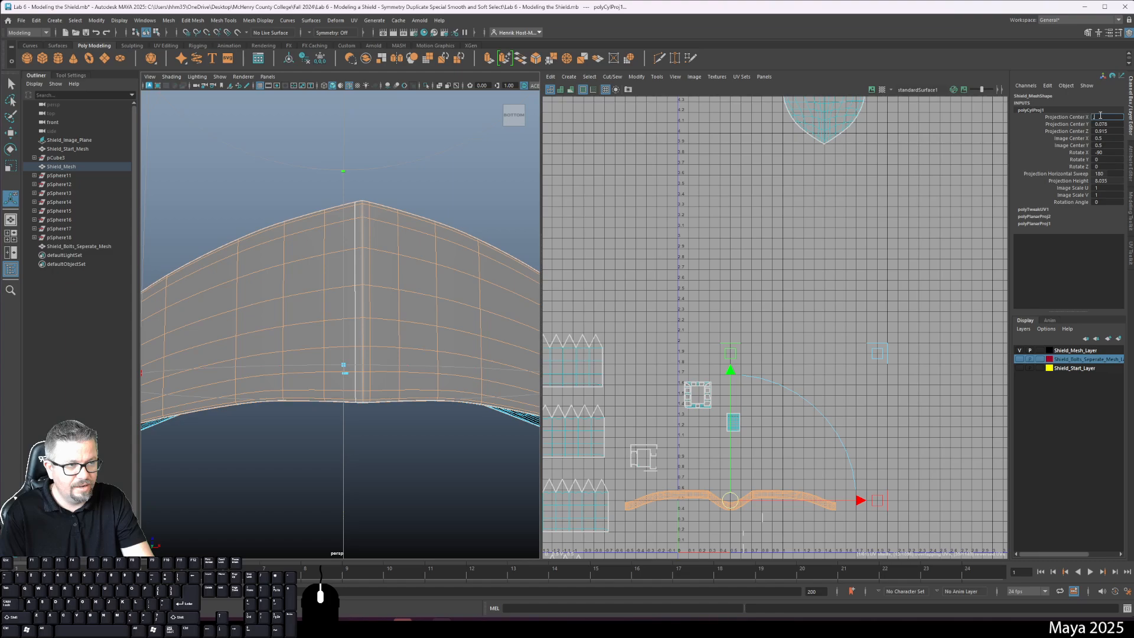
pyautogui.press('Return')
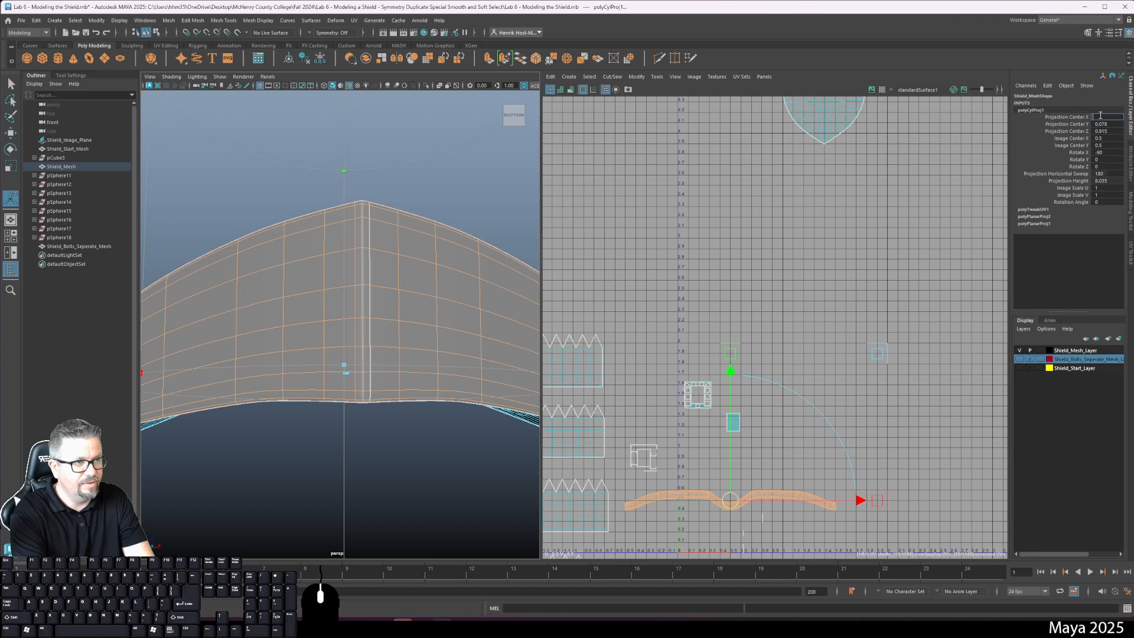
pyautogui.write('0.001')
pyautogui.press('Return')
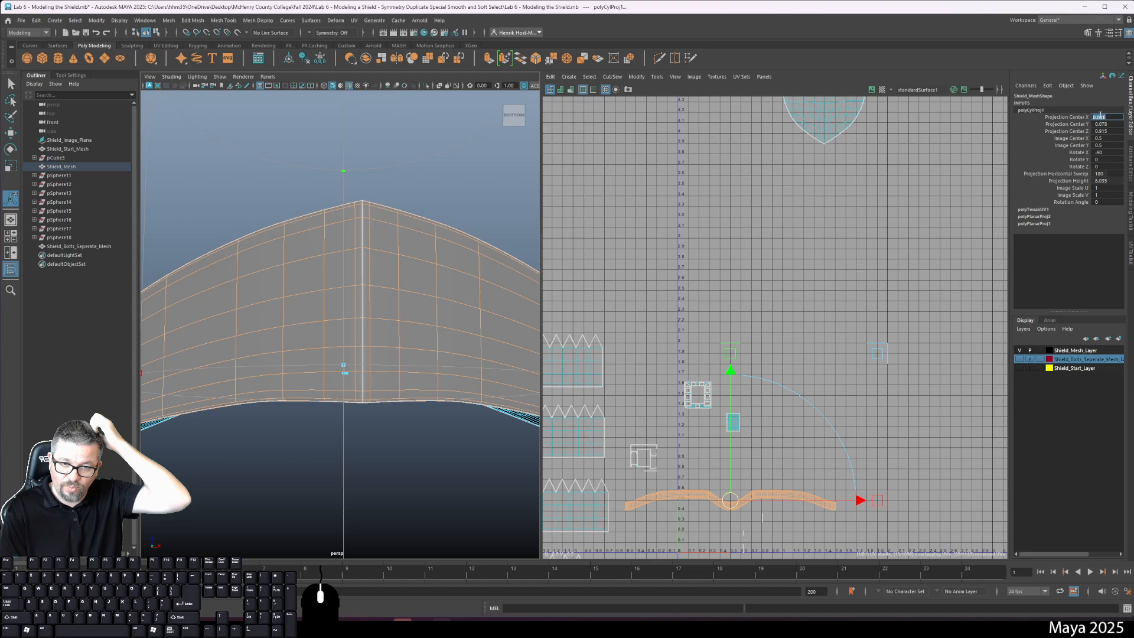
# - Inspect the projection around the shield's bottom tip and set Projection Center X back to 0
pyautogui.keyDown('alt'); pyautogui.moveTo(413, 273); pyautogui.dragTo(354, 266); pyautogui.keyUp('alt')
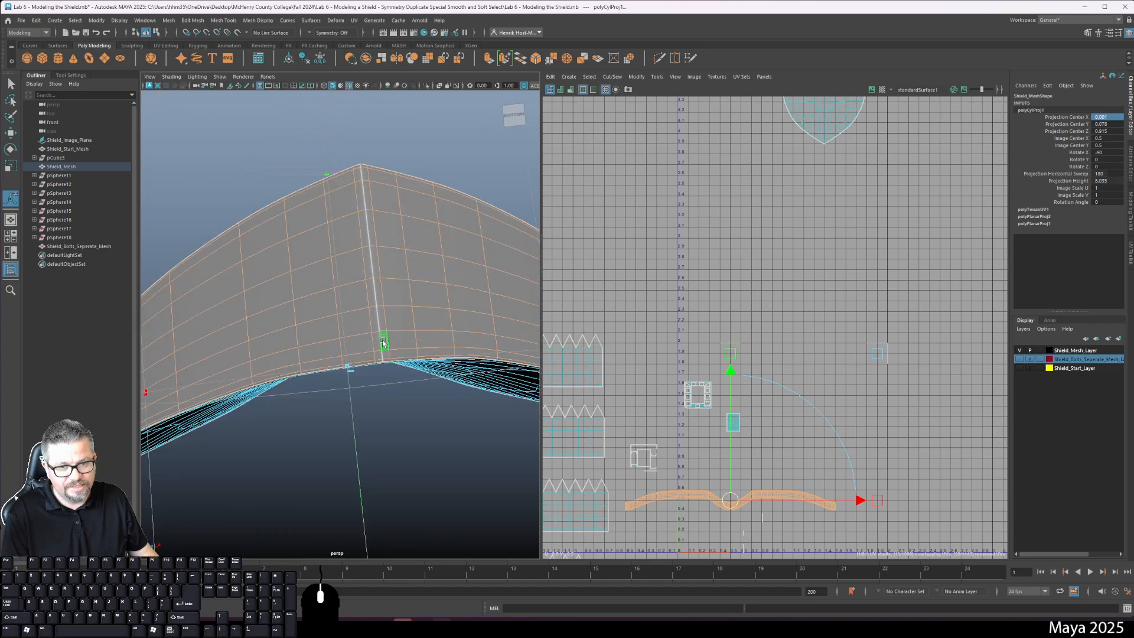
pyautogui.keyDown('alt'); pyautogui.moveTo(384, 341); pyautogui.dragTo(418, 296); pyautogui.keyUp('alt')
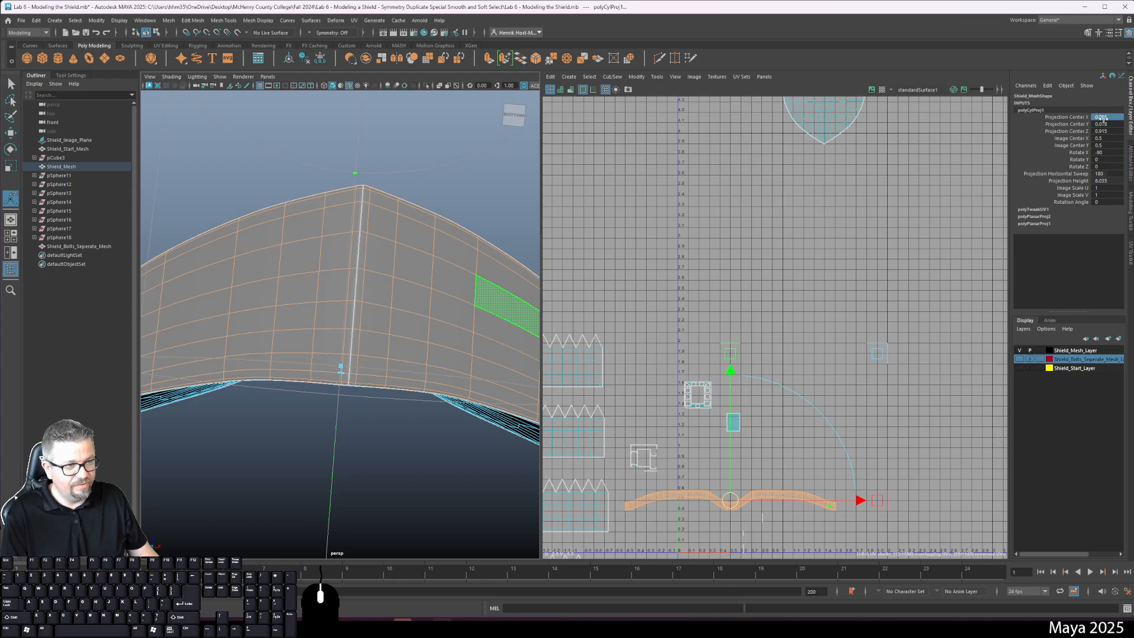
pyautogui.keyDown('alt'); pyautogui.moveTo(419, 316); pyautogui.dragTo(389, 422); pyautogui.keyUp('alt')
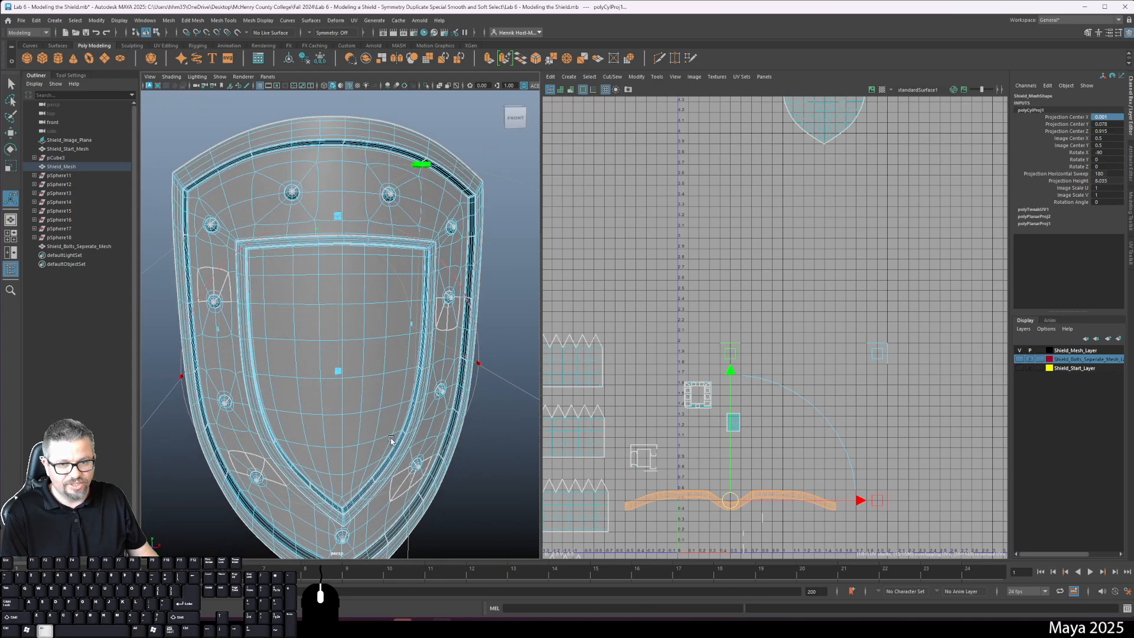
pyautogui.keyDown('alt'); pyautogui.moveTo(390, 439); pyautogui.dragTo(361, 373, button='right'); pyautogui.keyUp('alt')
pyautogui.keyDown('alt'); pyautogui.moveTo(361, 387); pyautogui.dragTo(395, 445); pyautogui.keyUp('alt')
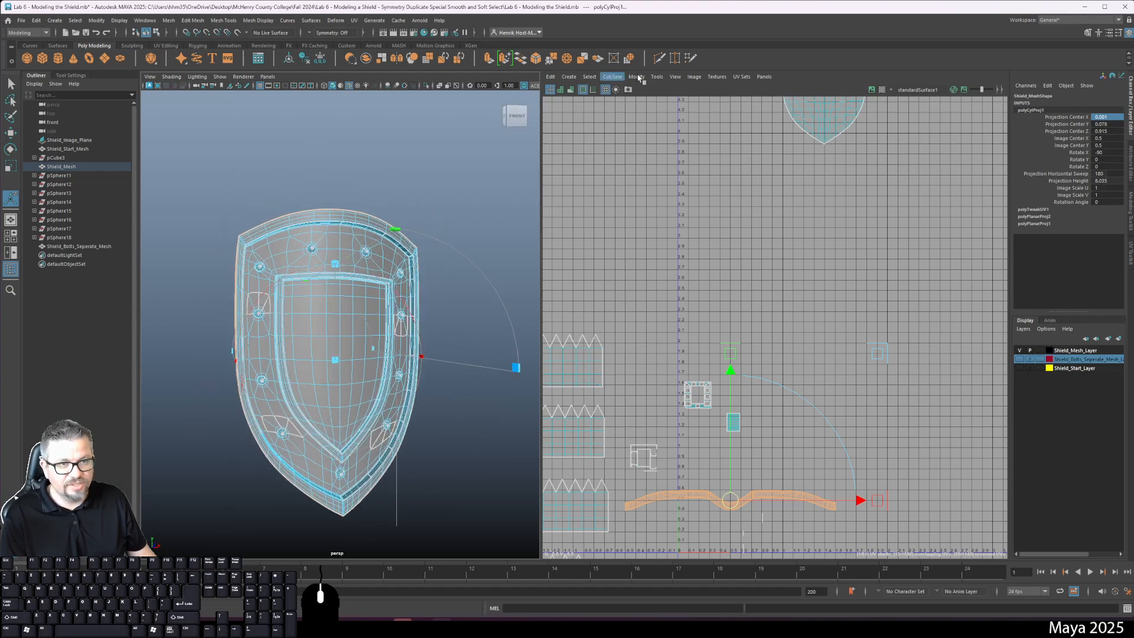
pyautogui.moveTo(284, 319)
pyautogui.keyDown('alt'); pyautogui.mouseDown()
pyautogui.moveTo(266, 351)
pyautogui.moveTo(269, 333)
pyautogui.mouseUp(); pyautogui.keyUp('alt')
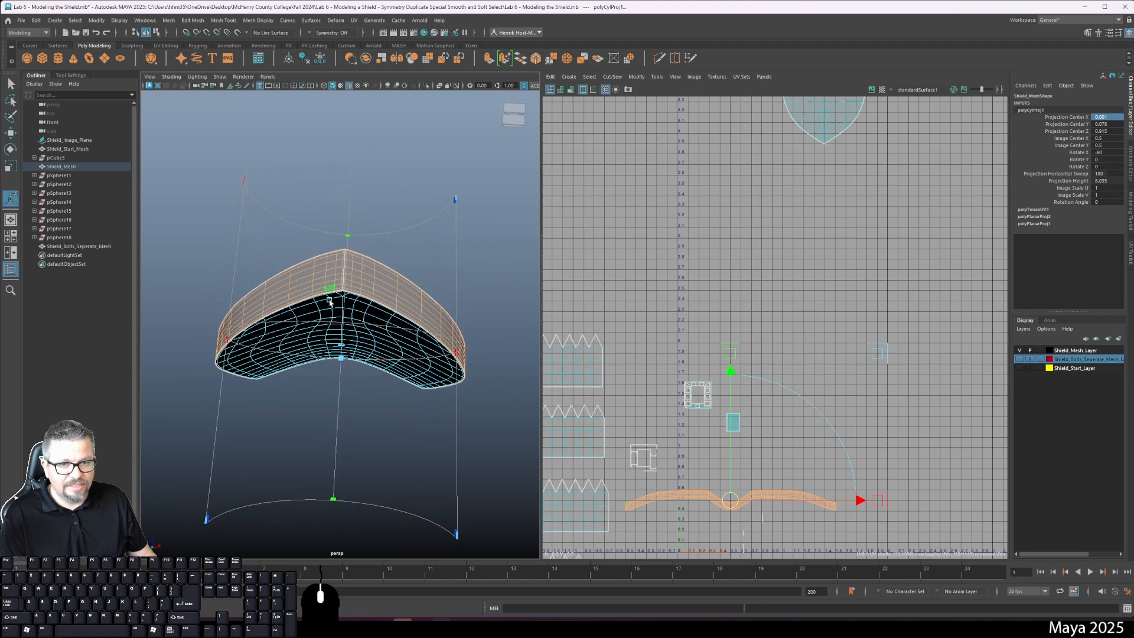
pyautogui.doubleClick(1109, 117)
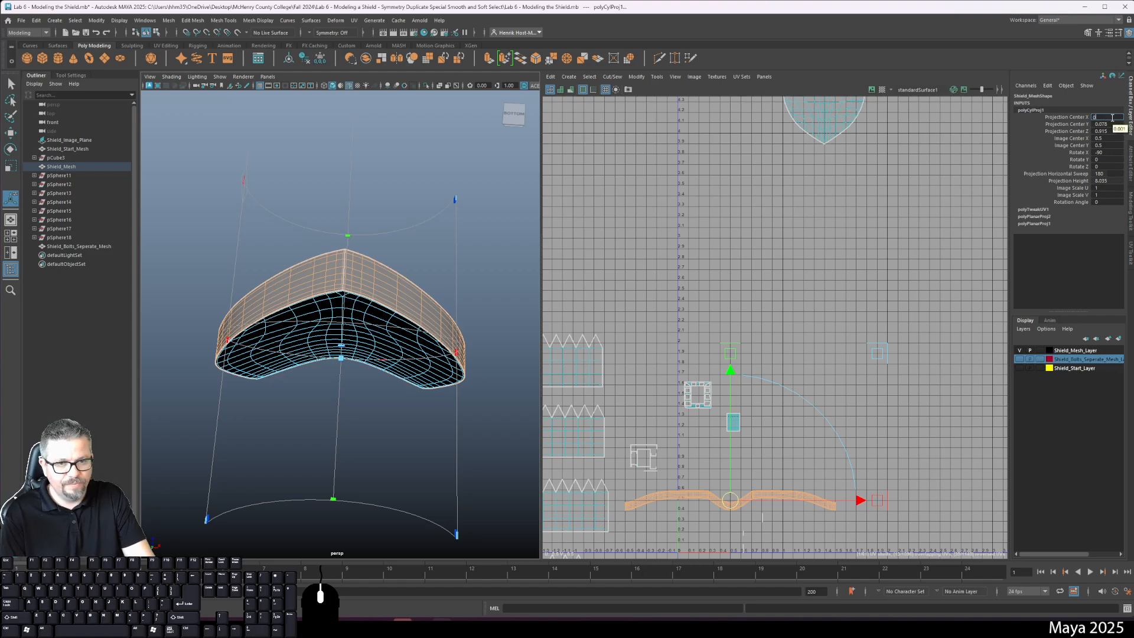
pyautogui.press('Return')
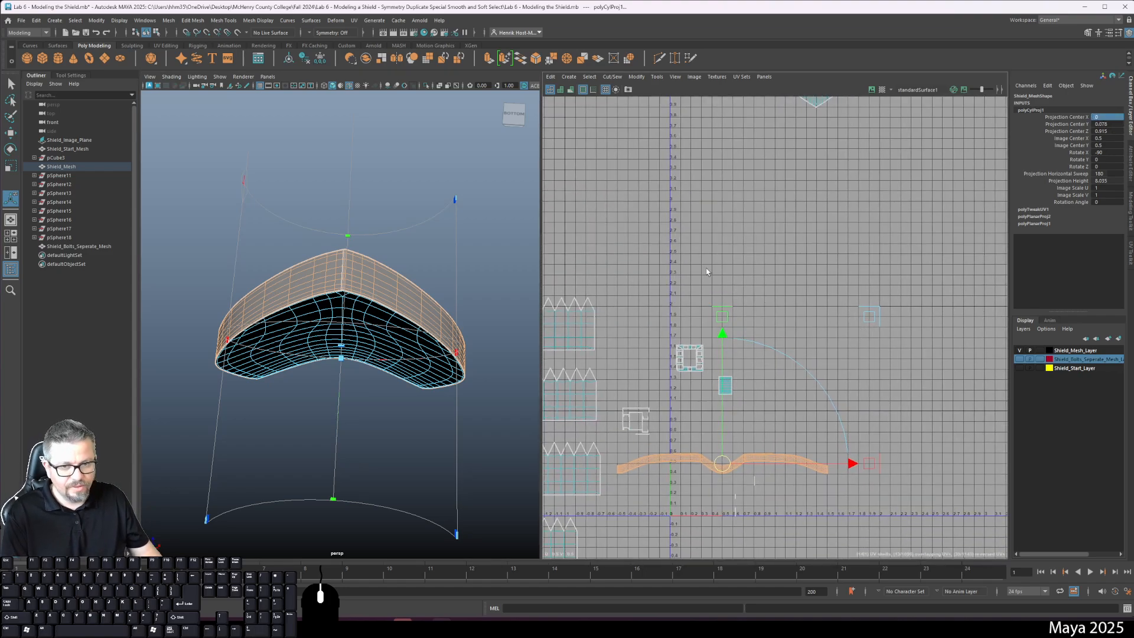
# - Clear the selection on the shield to leave the cylindrical projection of the side wall
pyautogui.keyDown('alt'); pyautogui.moveTo(267, 278); pyautogui.dragTo(283, 321); pyautogui.keyUp('alt')
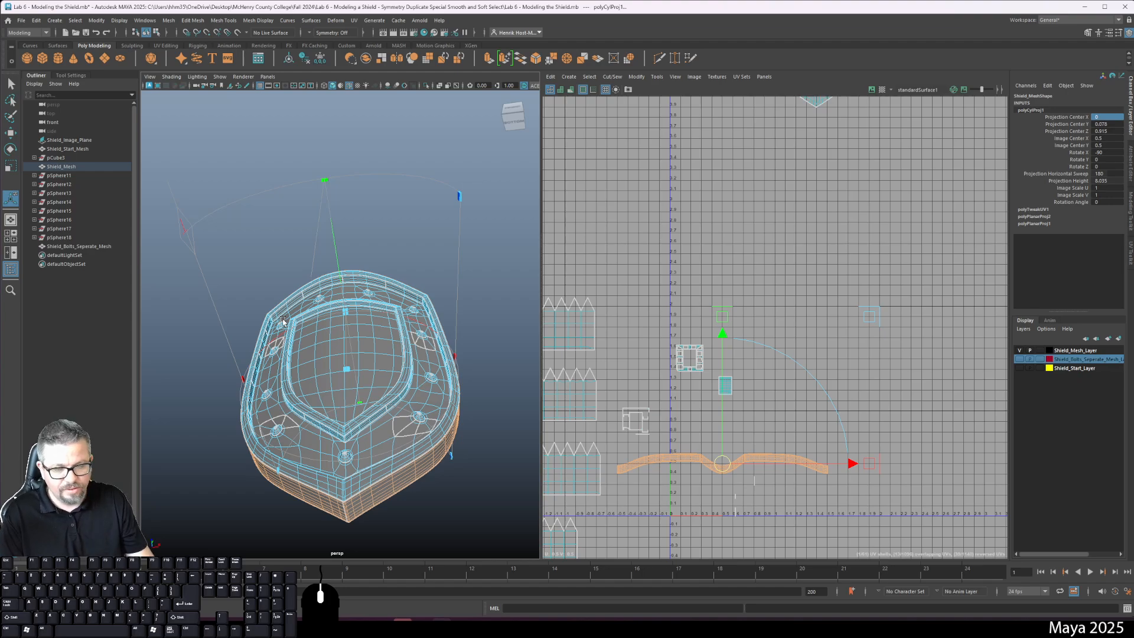
pyautogui.click(476, 154)
pyautogui.keyDown('alt'); pyautogui.moveTo(449, 387); pyautogui.dragTo(465, 355); pyautogui.keyUp('alt')
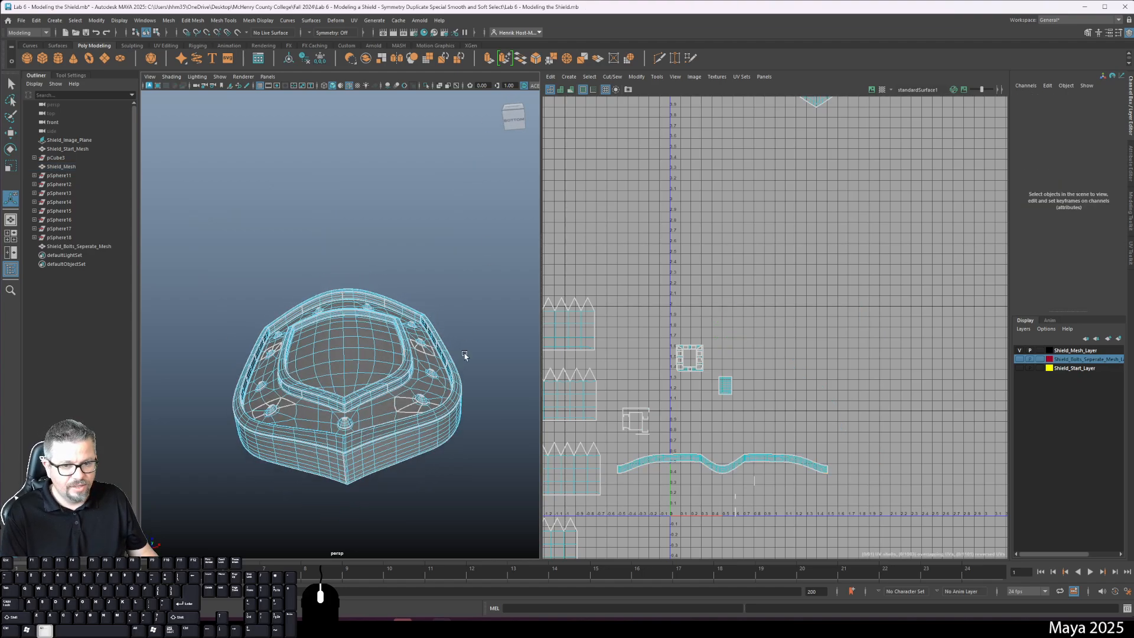
# - Select the vertical run of edges along the side wall's corner at the shield's bottom tip and cut the UVs there
pyautogui.keyDown('alt'); pyautogui.moveTo(465, 355); pyautogui.dragTo(488, 323, button='middle'); pyautogui.keyUp('alt')
pyautogui.keyDown('alt'); pyautogui.moveTo(488, 322); pyautogui.dragTo(484, 381, button='right'); pyautogui.keyUp('alt')
pyautogui.keyDown('alt'); pyautogui.moveTo(484, 381); pyautogui.dragTo(430, 341, button='middle'); pyautogui.keyUp('alt')
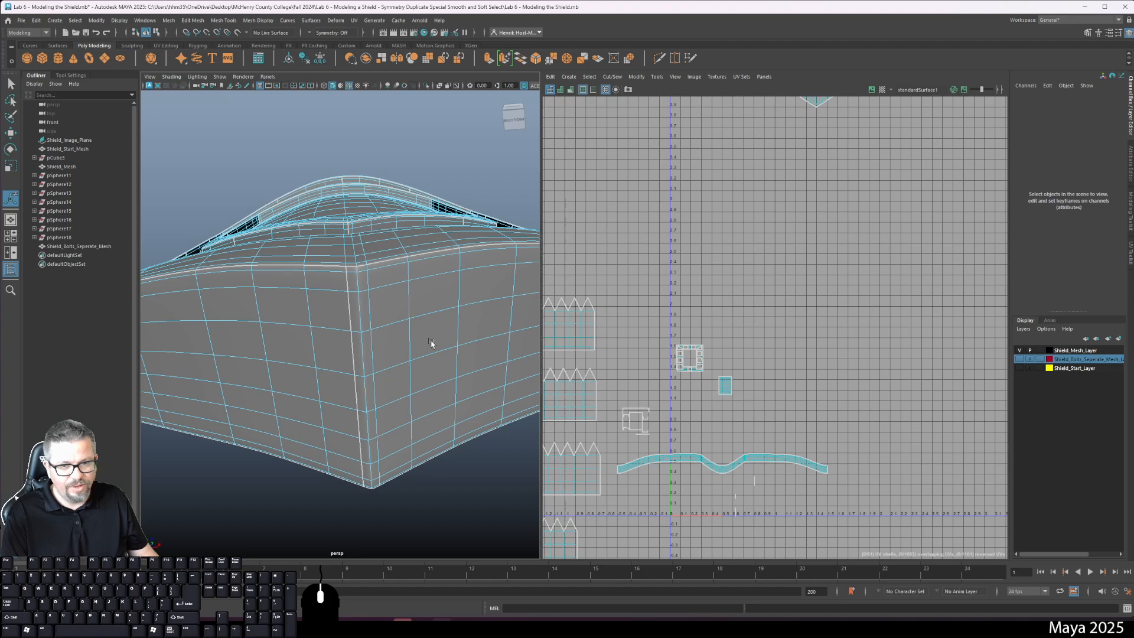
pyautogui.moveTo(355, 276); pyautogui.dragTo(358, 282, button='right')
pyautogui.click(356, 267)
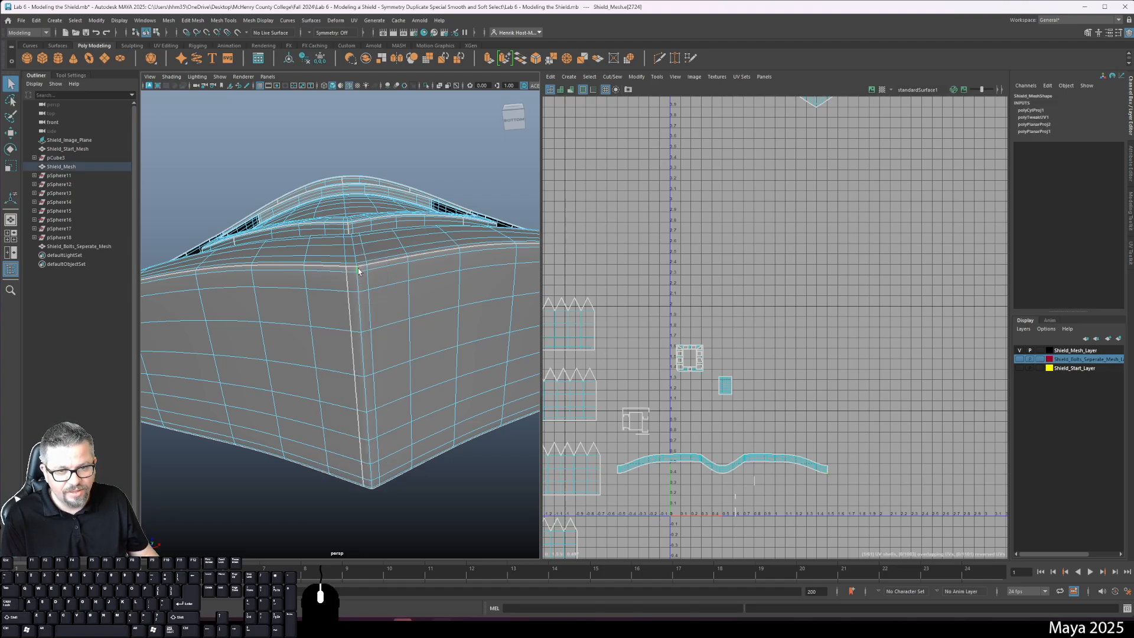
pyautogui.keyDown('alt'); pyautogui.moveTo(373, 462); pyautogui.dragTo(367, 400); pyautogui.keyUp('alt')
pyautogui.keyDown('alt'); pyautogui.moveTo(367, 399); pyautogui.dragTo(377, 419, button='middle'); pyautogui.keyUp('alt')
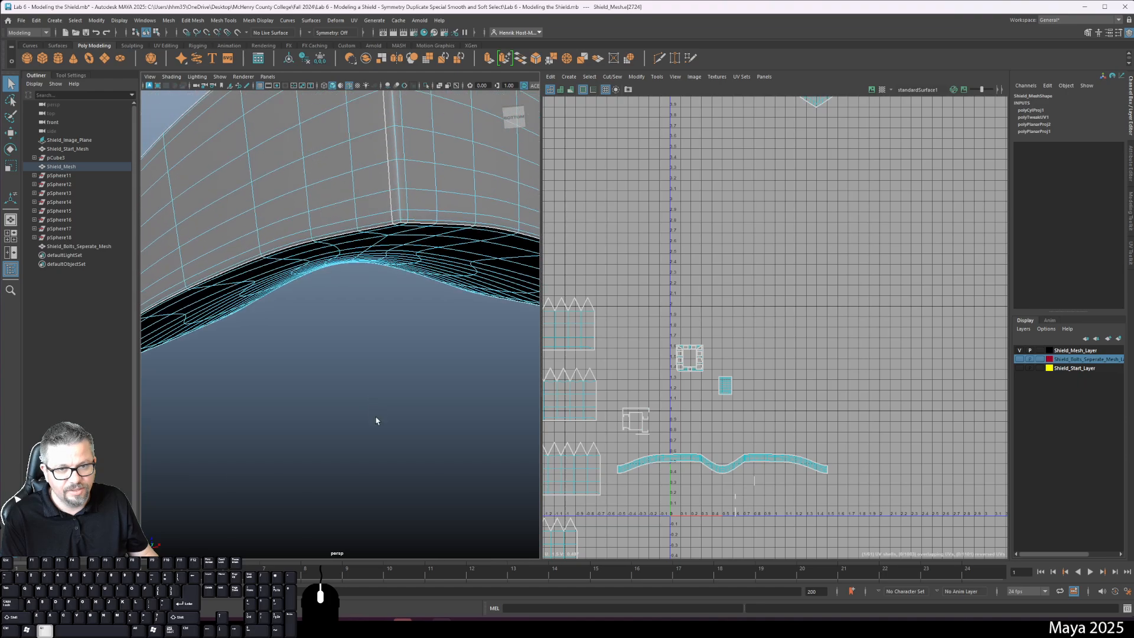
pyautogui.keyDown('alt'); pyautogui.moveTo(377, 419); pyautogui.dragTo(376, 430, button='right'); pyautogui.keyUp('alt')
pyautogui.keyDown('alt'); pyautogui.moveTo(376, 430); pyautogui.dragTo(365, 450, button='middle'); pyautogui.keyUp('alt')
pyautogui.keyDown('alt'); pyautogui.moveTo(366, 381); pyautogui.dragTo(379, 390, button='right'); pyautogui.keyUp('alt')
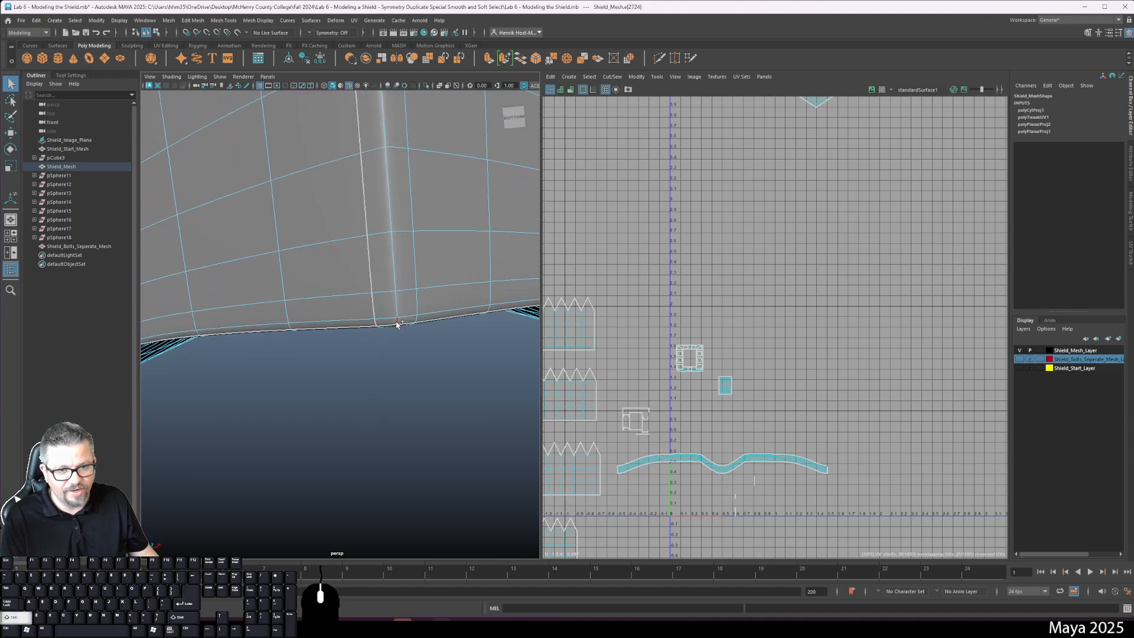
pyautogui.keyDown('alt'); pyautogui.moveTo(407, 382); pyautogui.dragTo(416, 412, button='middle'); pyautogui.keyUp('alt')
pyautogui.keyDown('alt'); pyautogui.moveTo(450, 324); pyautogui.dragTo(446, 332, button='right'); pyautogui.keyUp('alt')
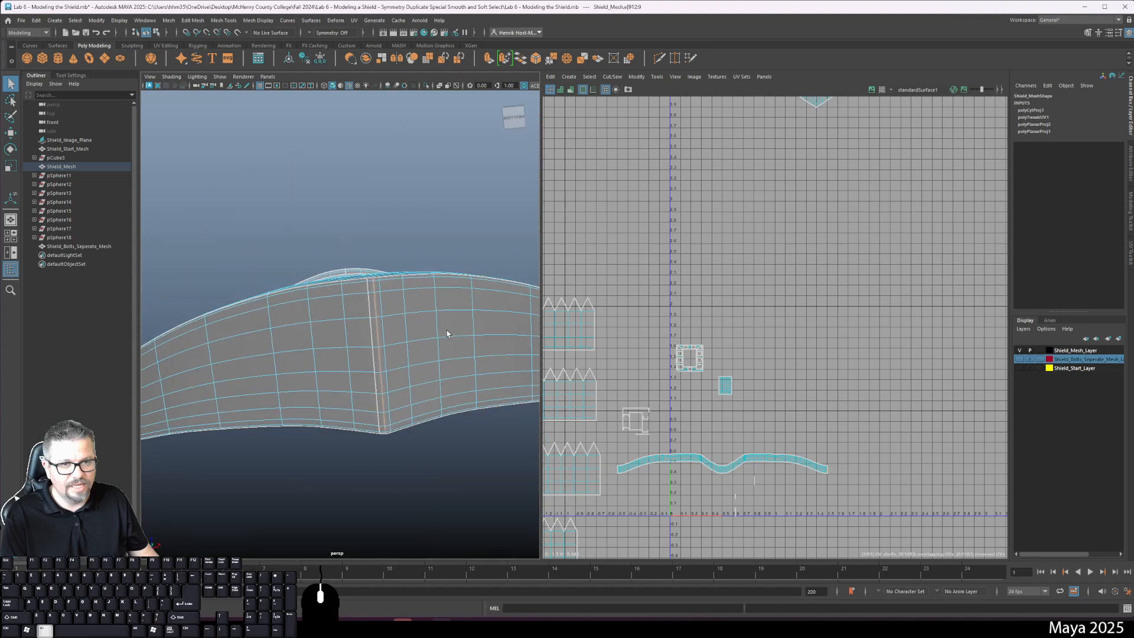
pyautogui.click(612, 77)
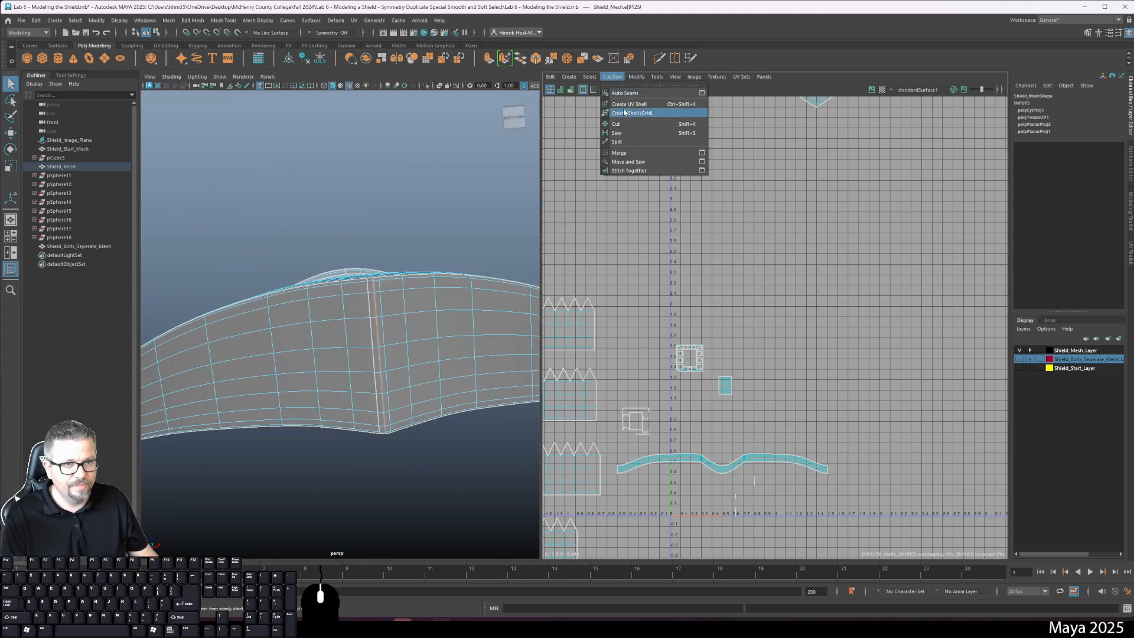
pyautogui.click(643, 124)
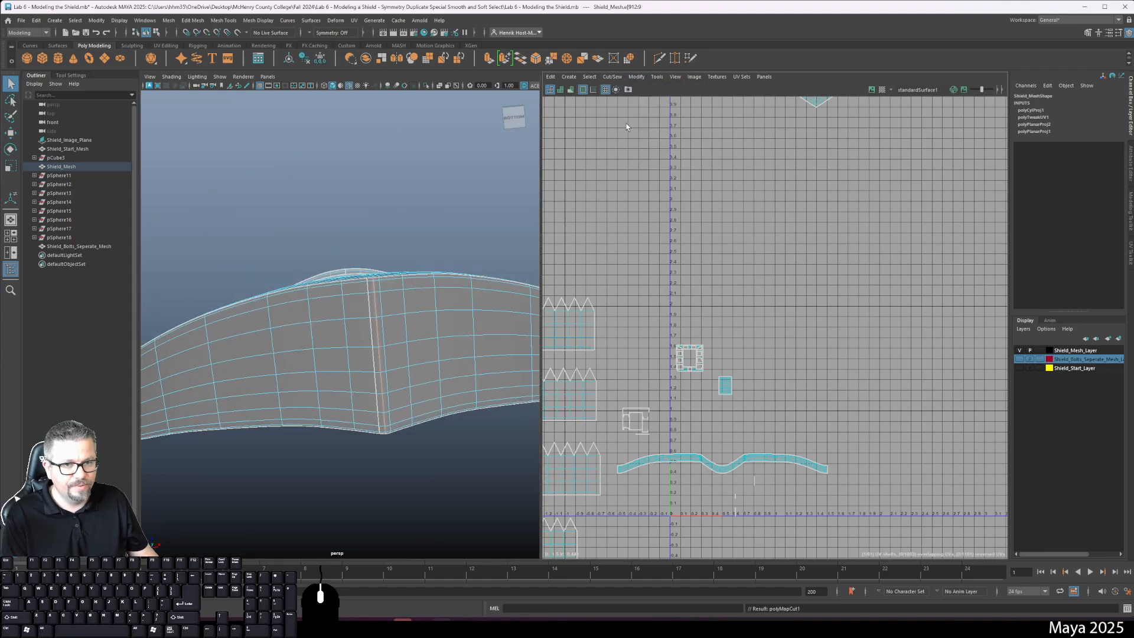
# - Select the old vertical seam beside the bottom tip's corner edge and join its UVs with Move and Sew
pyautogui.click(368, 287)
pyautogui.keyDown('alt'); pyautogui.moveTo(369, 283); pyautogui.dragTo(392, 271, button='right'); pyautogui.keyUp('alt')
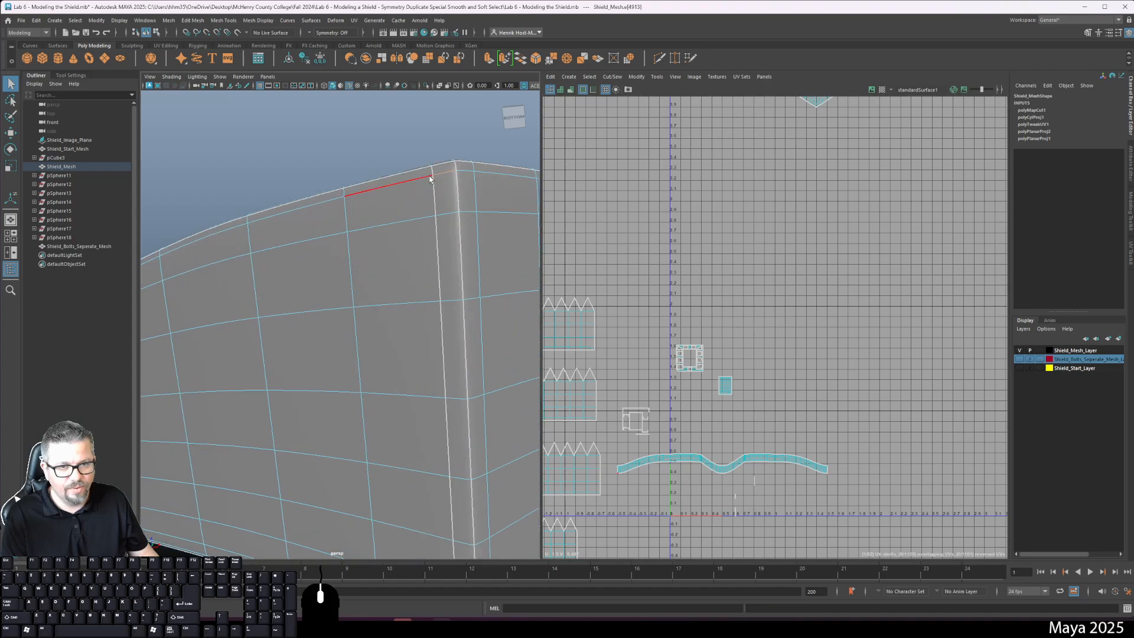
pyautogui.keyDown('alt'); pyautogui.moveTo(463, 305); pyautogui.dragTo(459, 254, button='middle'); pyautogui.keyUp('alt')
pyautogui.click(455, 244)
pyautogui.keyDown('shift'); pyautogui.doubleClick(449, 249); pyautogui.keyUp('shift')
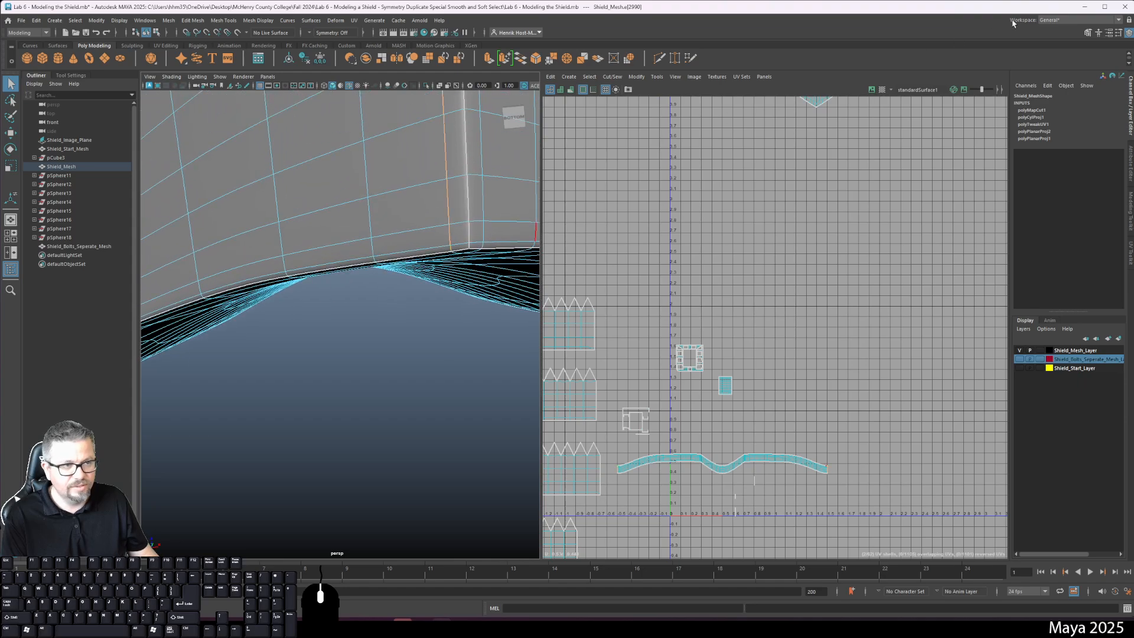
pyautogui.click(660, 78)
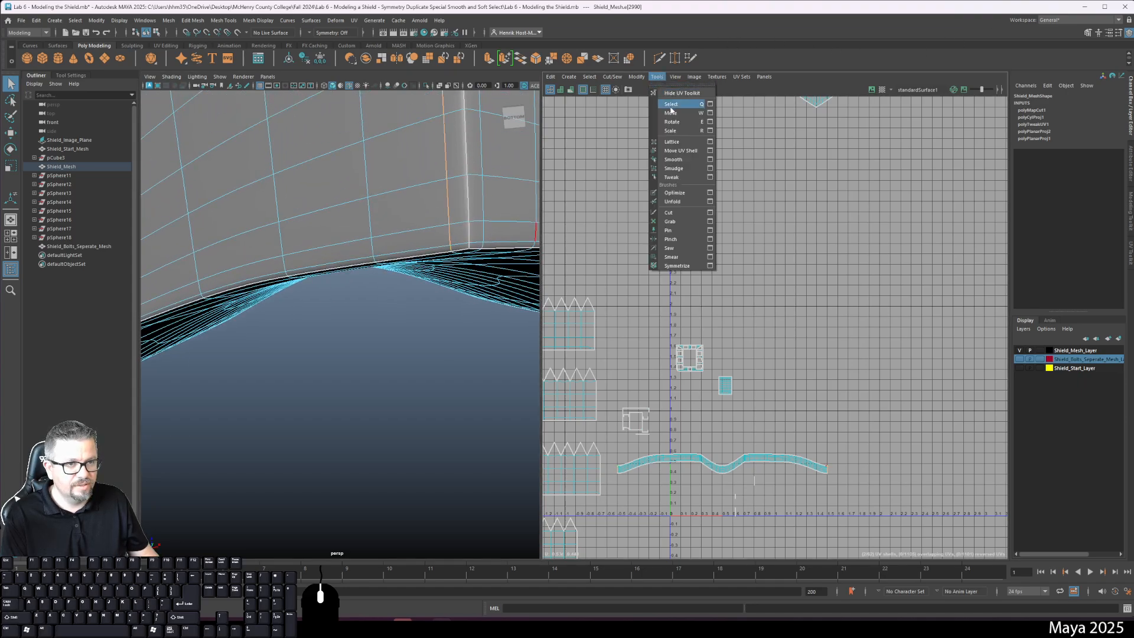
pyautogui.click(679, 152)
pyautogui.keyDown('alt'); pyautogui.moveTo(680, 424); pyautogui.dragTo(688, 386, button='middle'); pyautogui.keyUp('alt')
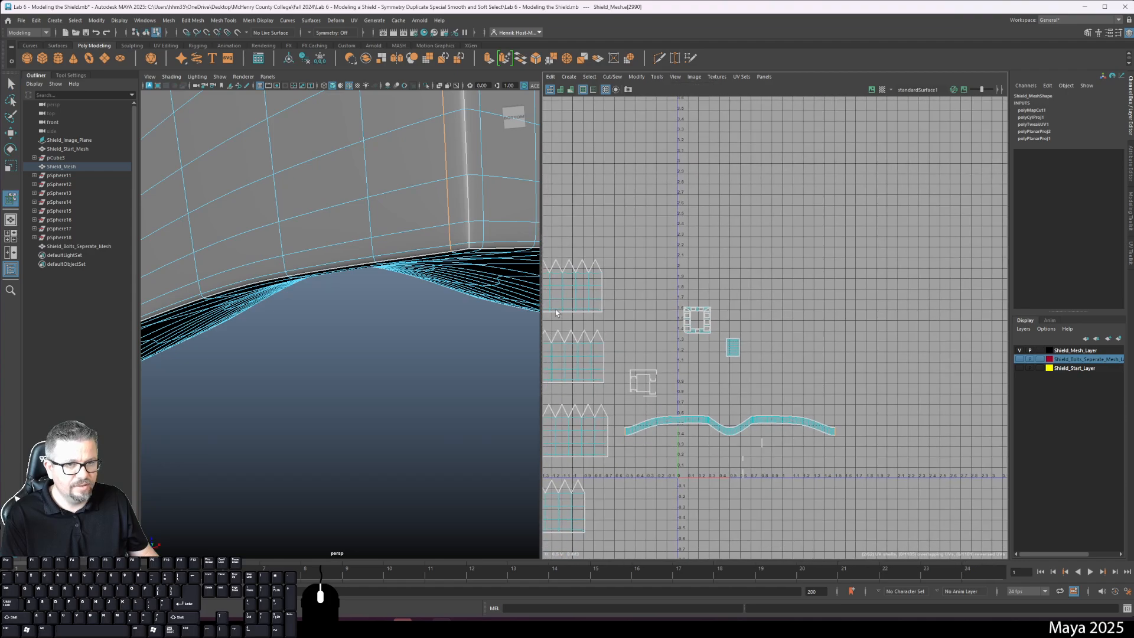
pyautogui.moveTo(466, 195); pyautogui.dragTo(499, 183, button='right')
pyautogui.keyDown('alt'); pyautogui.moveTo(468, 206); pyautogui.dragTo(463, 230, button='middle'); pyautogui.keyUp('alt')
pyautogui.moveTo(476, 196); pyautogui.dragTo(480, 174, button='right')
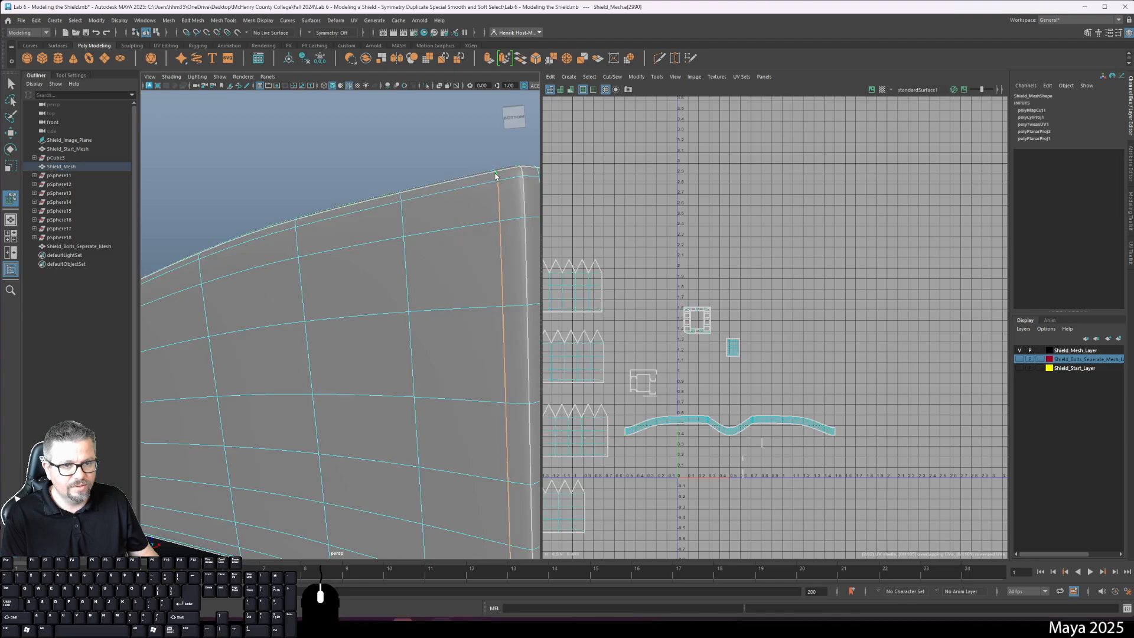
pyautogui.keyDown('alt'); pyautogui.moveTo(495, 176); pyautogui.dragTo(506, 223, button='middle'); pyautogui.keyUp('alt')
pyautogui.click(660, 76)
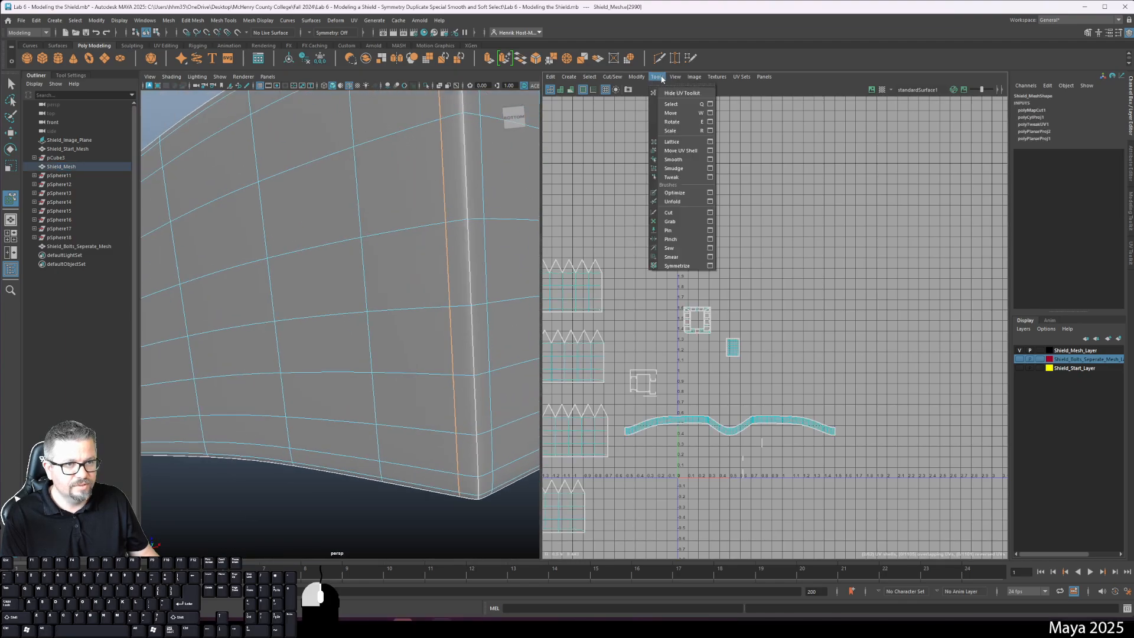
pyautogui.moveTo(619, 79)
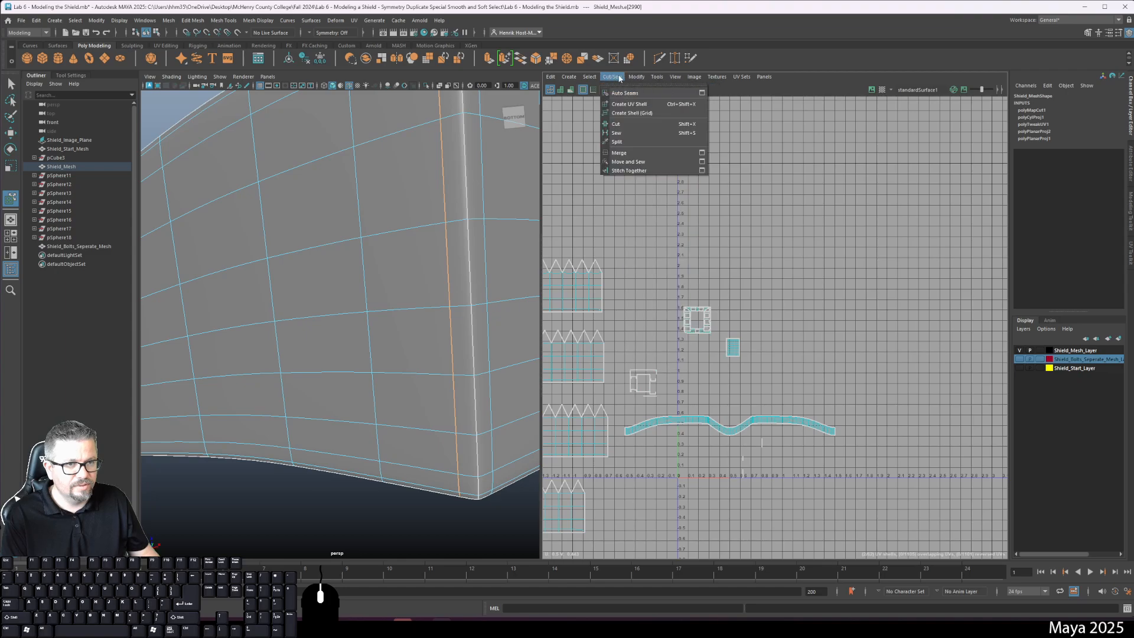
pyautogui.click(629, 162)
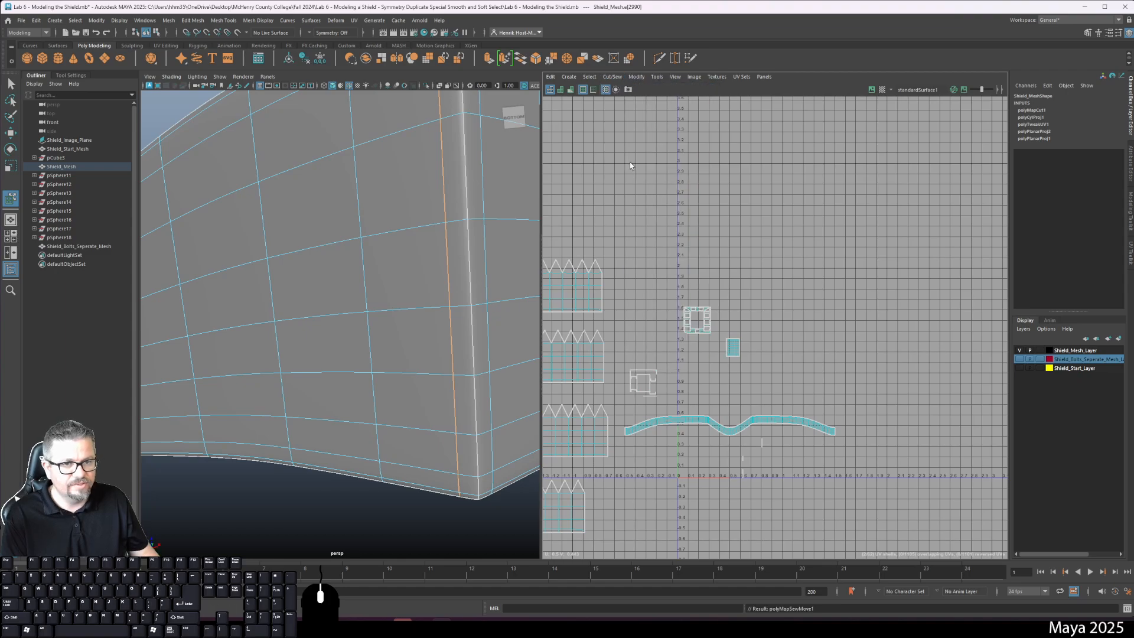
# - Select the side wall's entire UV shell, unfold it, and try the Unfold brush on it
pyautogui.keyDown('alt'); pyautogui.moveTo(495, 325); pyautogui.dragTo(418, 370, button='right'); pyautogui.keyUp('alt')
pyautogui.keyDown('alt'); pyautogui.moveTo(417, 301); pyautogui.dragTo(408, 367); pyautogui.keyUp('alt')
pyautogui.keyDown('alt'); pyautogui.moveTo(407, 367); pyautogui.dragTo(431, 225, button='middle'); pyautogui.keyUp('alt')
pyautogui.keyDown('alt'); pyautogui.moveTo(412, 377); pyautogui.dragTo(391, 228); pyautogui.keyUp('alt')
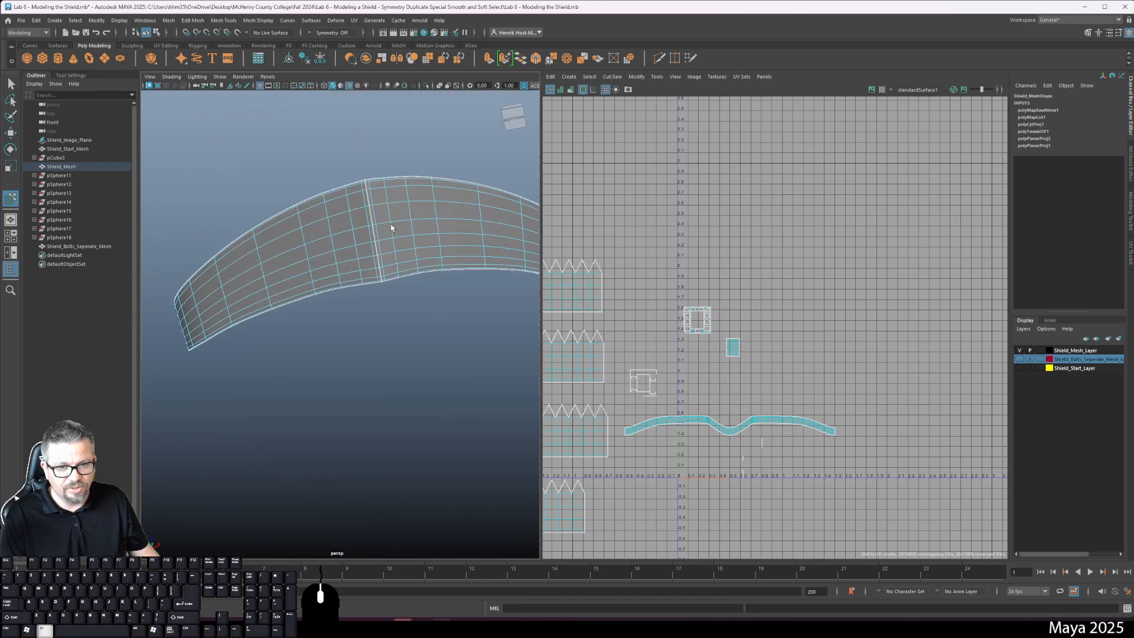
pyautogui.moveTo(390, 227)
pyautogui.keyDown('alt'); pyautogui.mouseDown(button='right')
pyautogui.moveTo(412, 238)
pyautogui.moveTo(390, 250)
pyautogui.mouseUp(button='right'); pyautogui.keyUp('alt')
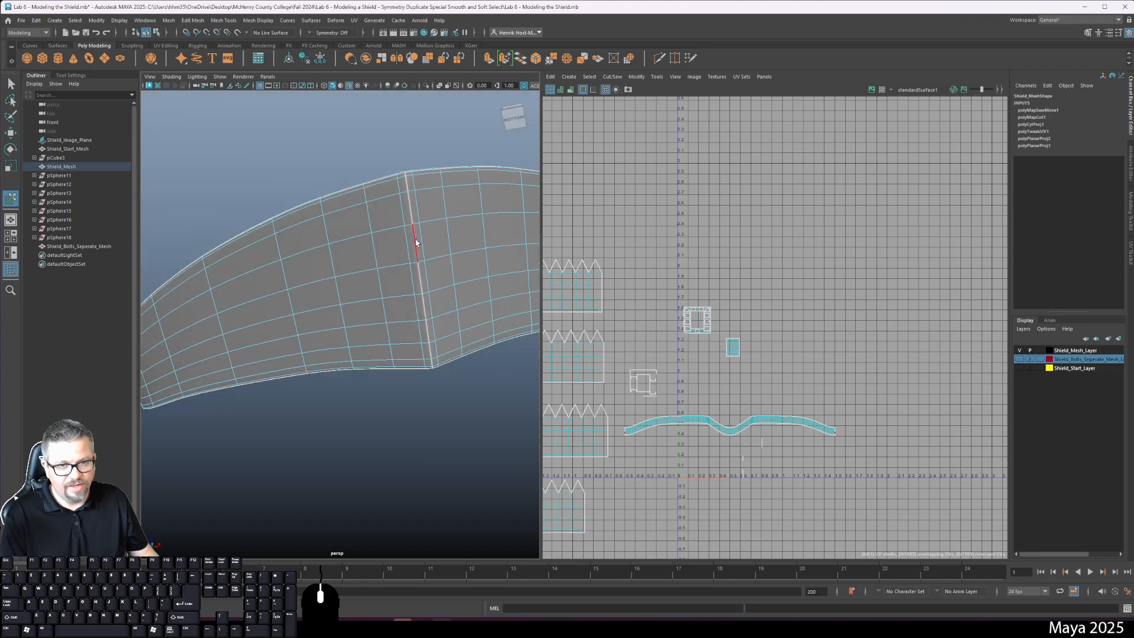
pyautogui.keyDown('alt'); pyautogui.moveTo(702, 472); pyautogui.dragTo(704, 470, button='middle'); pyautogui.keyUp('alt')
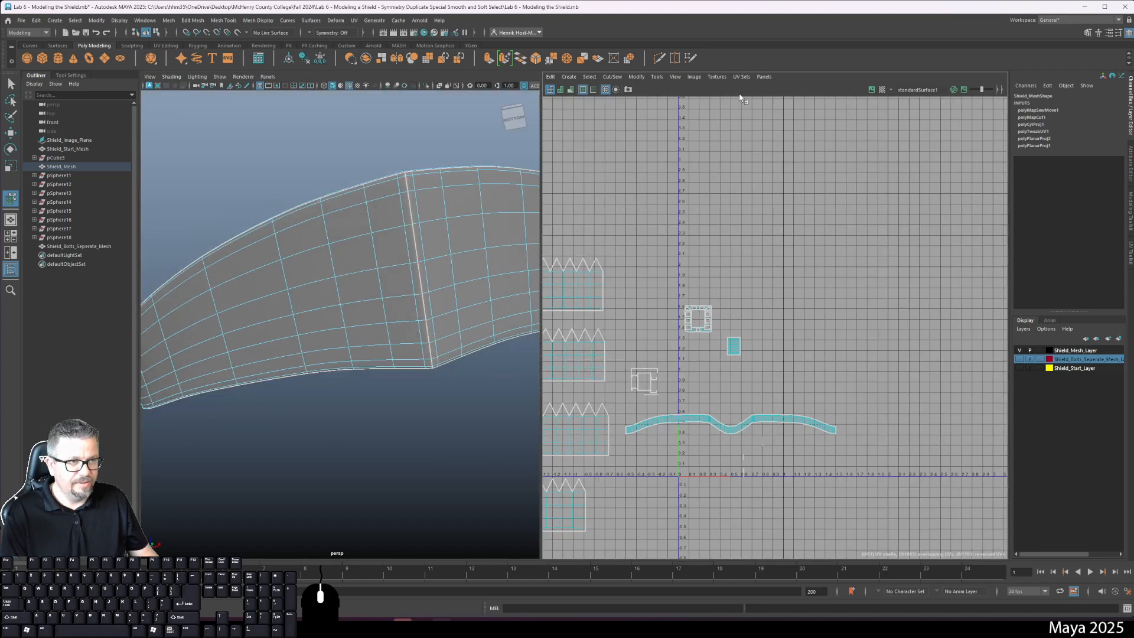
pyautogui.click(656, 77)
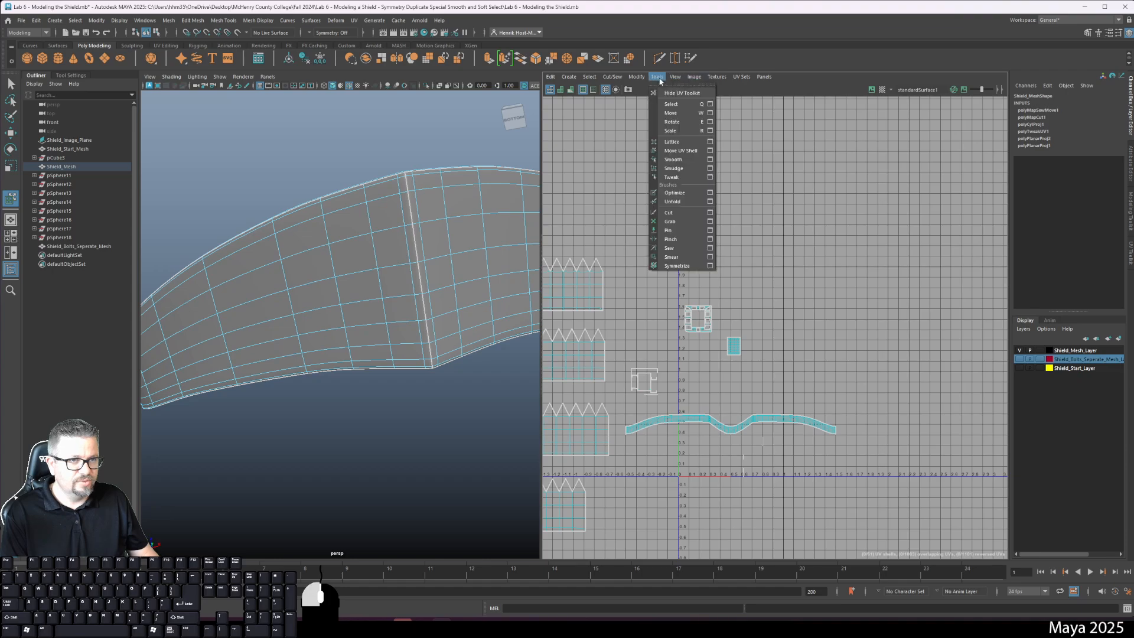
pyautogui.click(677, 144)
pyautogui.doubleClick(723, 428)
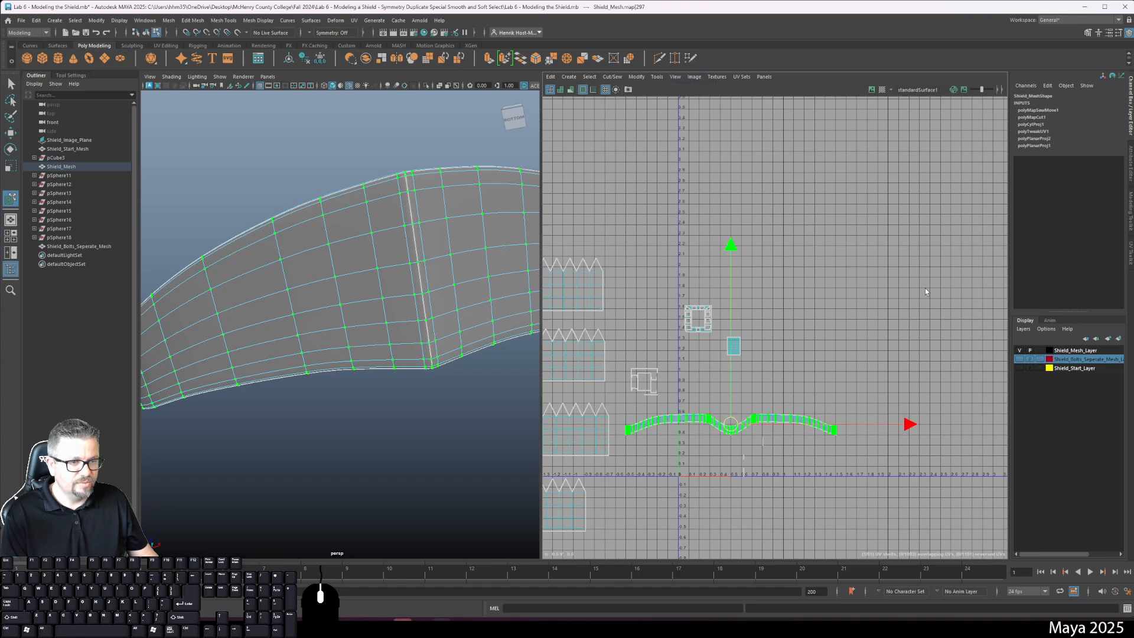
pyautogui.click(1131, 251)
pyautogui.click(1025, 310)
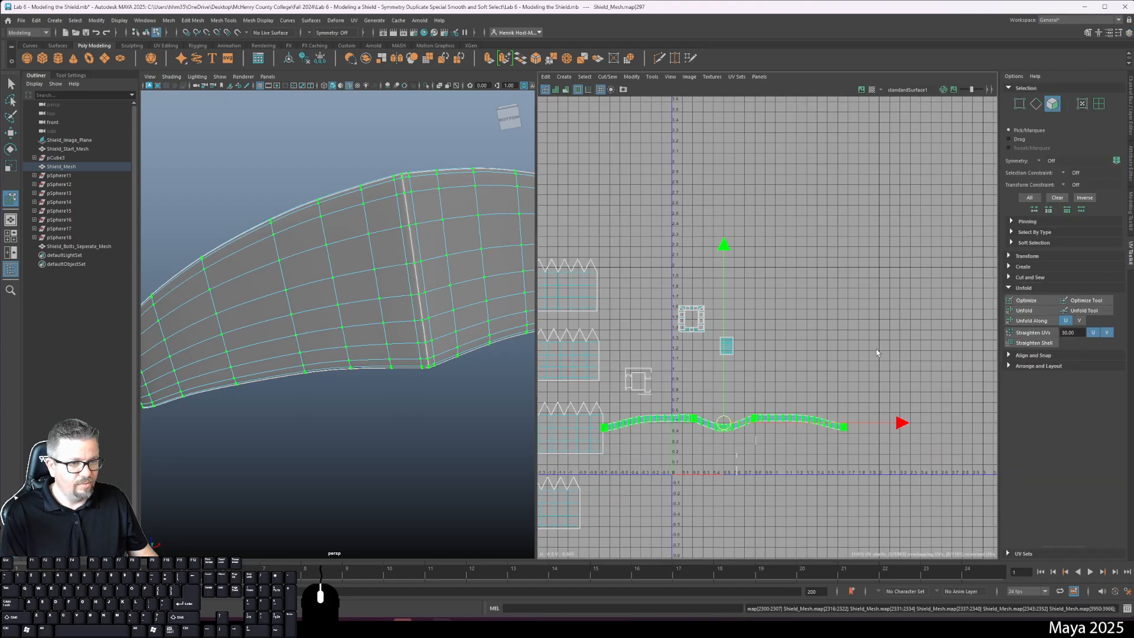
pyautogui.click(652, 79)
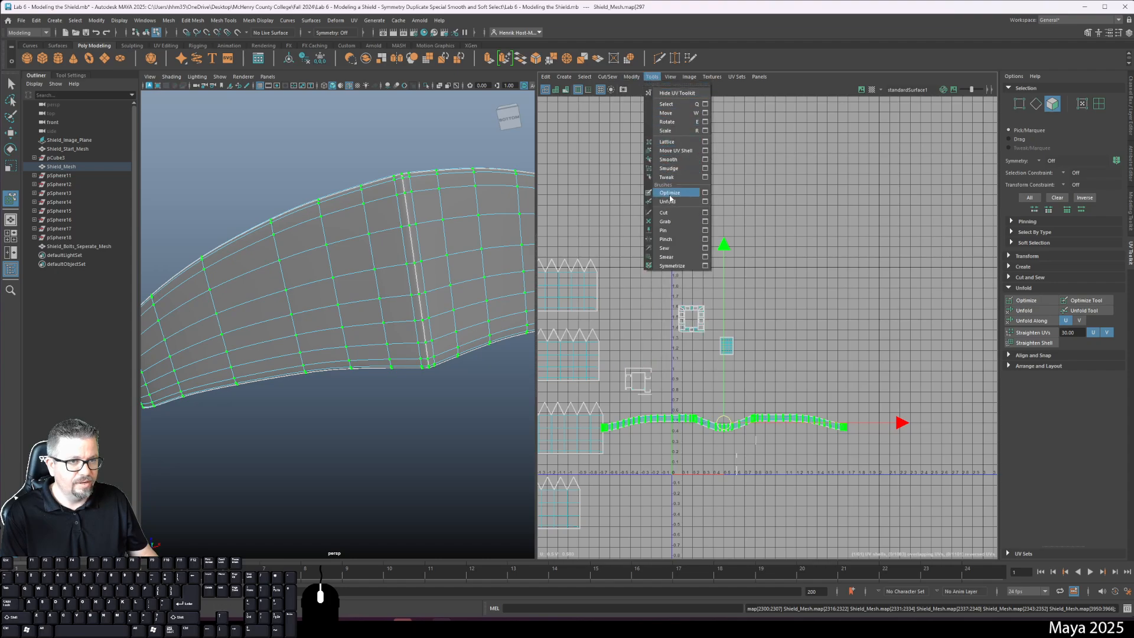
pyautogui.click(670, 202)
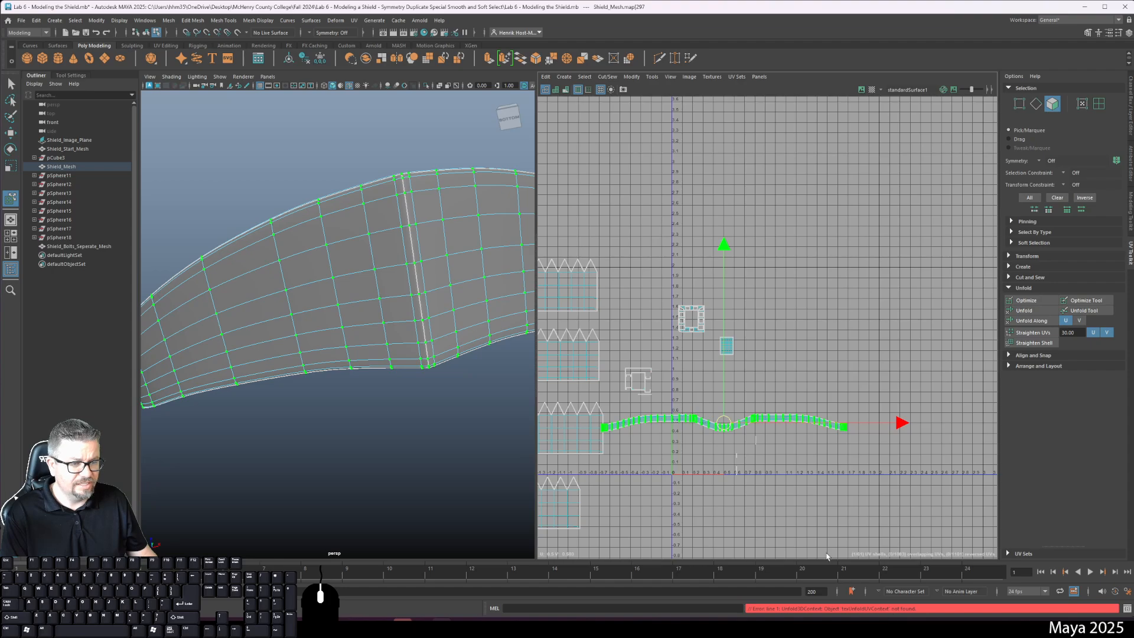
# - Move the side wall's UV shell up to just below the pointed tip of the large shield-shaped shell
pyautogui.keyDown('alt'); pyautogui.moveTo(753, 449); pyautogui.dragTo(751, 441, button='middle'); pyautogui.keyUp('alt')
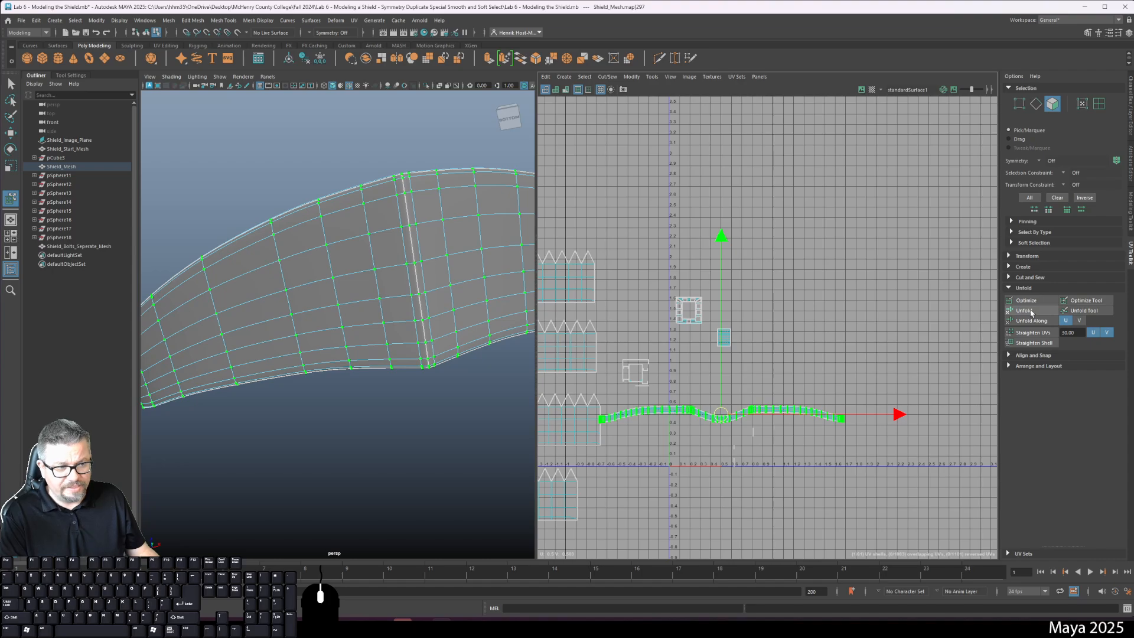
pyautogui.moveTo(721, 415); pyautogui.dragTo(734, 205)
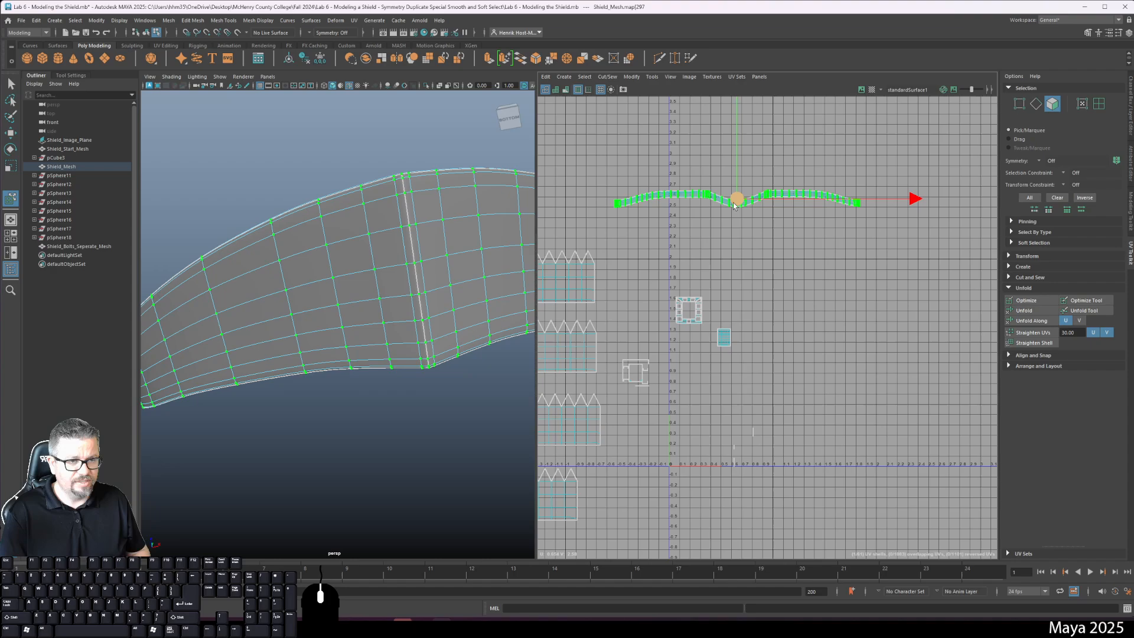
pyautogui.keyDown('alt'); pyautogui.moveTo(727, 202); pyautogui.dragTo(703, 315, button='middle'); pyautogui.keyUp('alt')
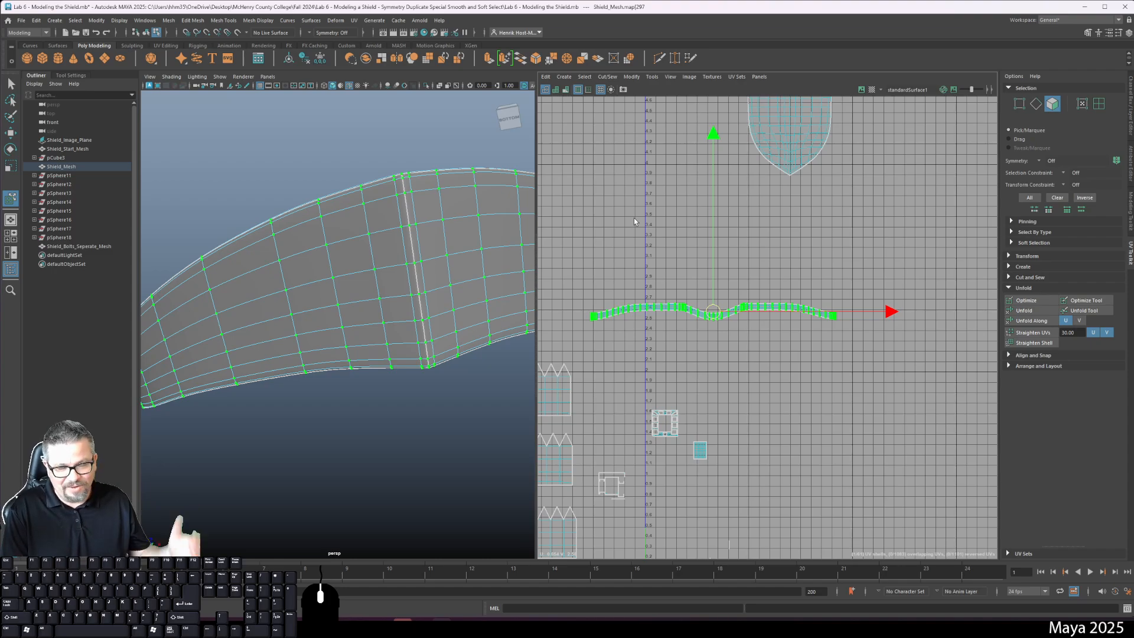
pyautogui.scroll(-2, 640, 240)
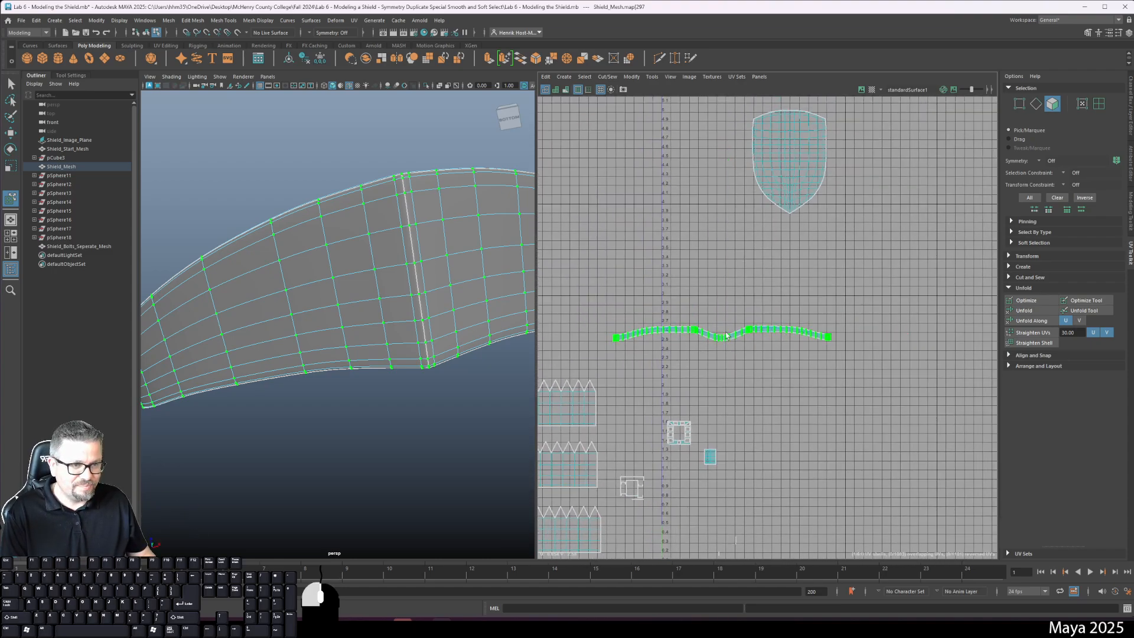
pyautogui.moveTo(726, 336); pyautogui.dragTo(791, 237)
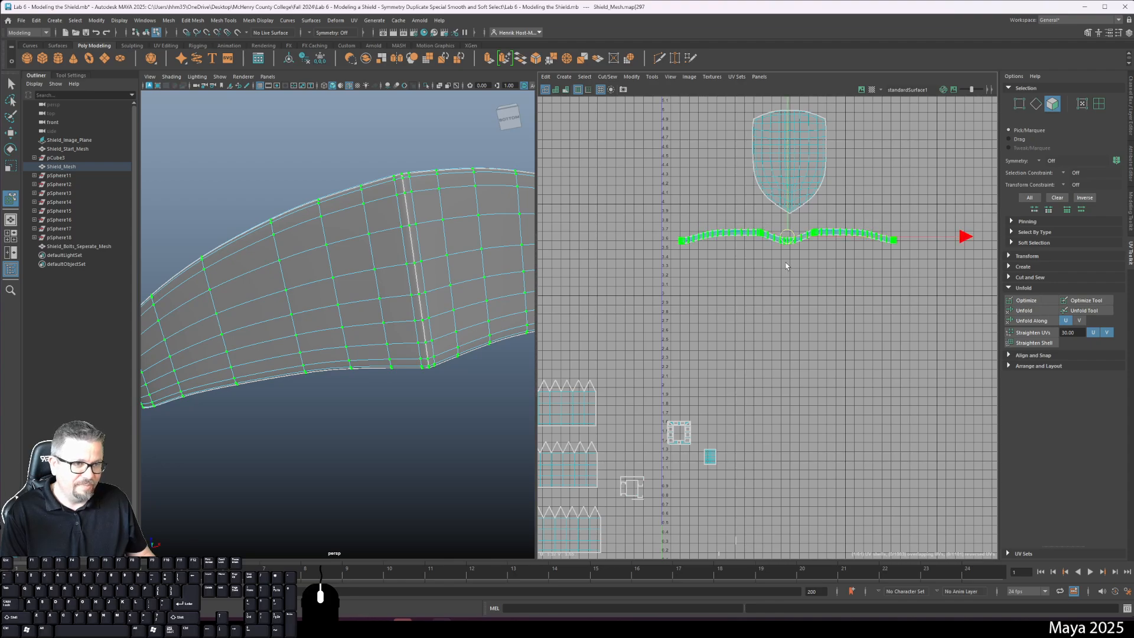
# - Try unfolding the side wall's UV shell with the Smooth tool, and undo the change
pyautogui.click(651, 76)
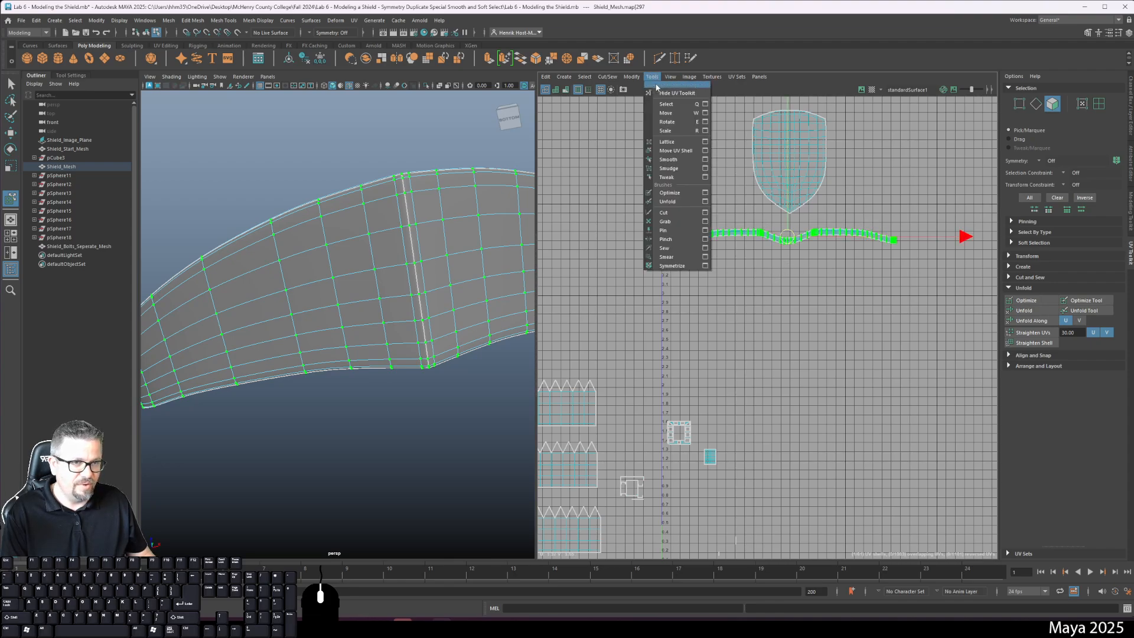
pyautogui.click(683, 163)
pyautogui.moveTo(667, 246); pyautogui.dragTo(940, 273)
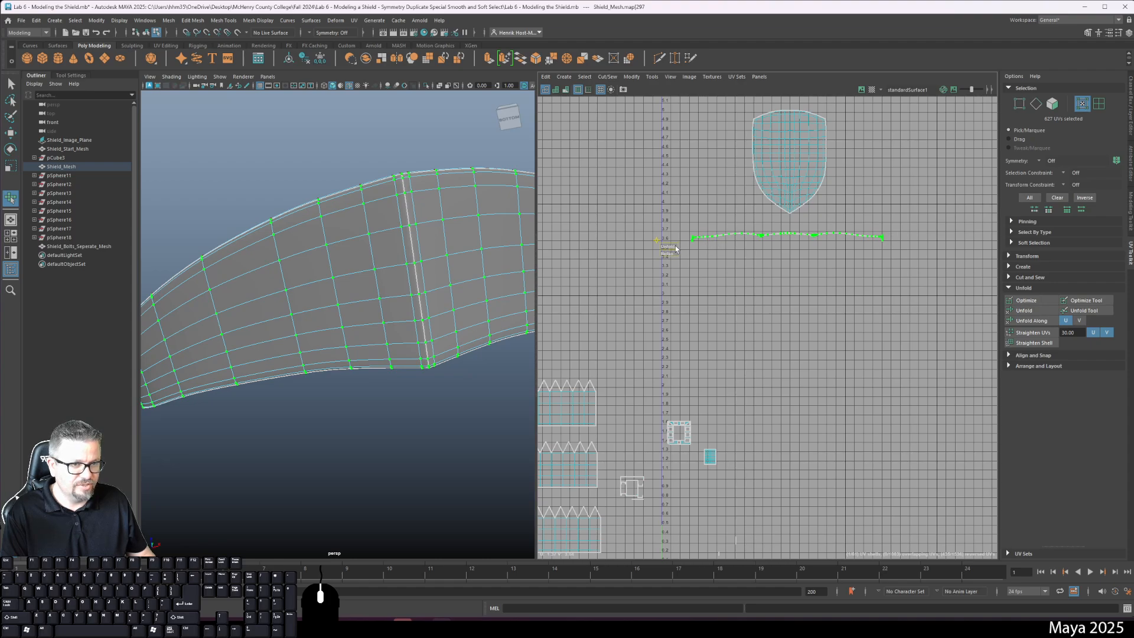
pyautogui.moveTo(676, 249); pyautogui.dragTo(682, 248)
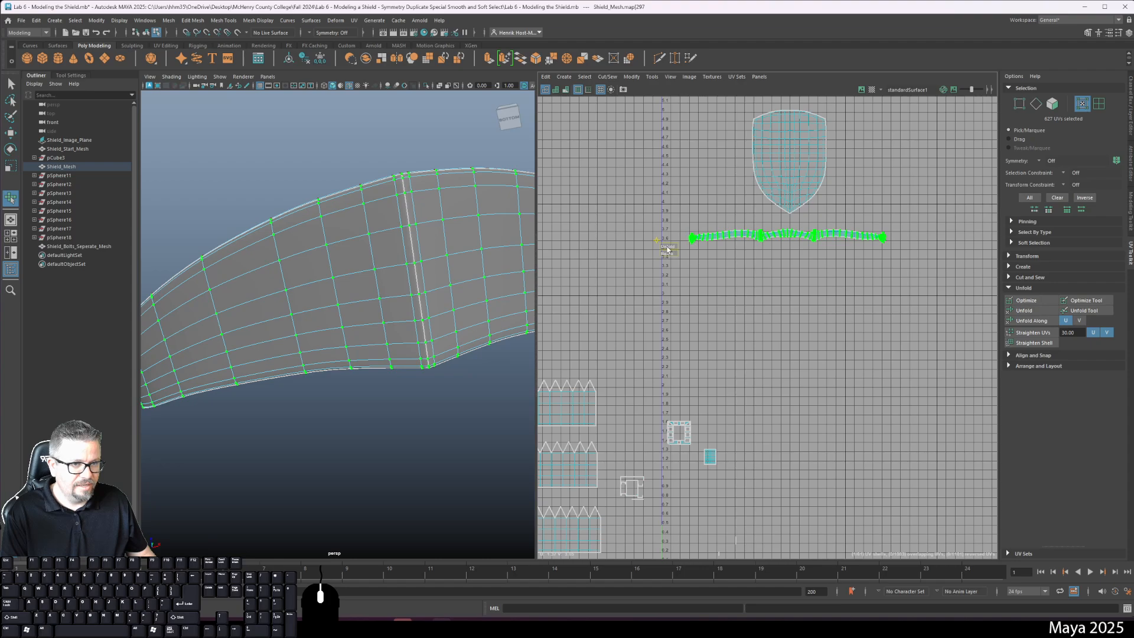
pyautogui.keyDown('alt'); pyautogui.moveTo(855, 296); pyautogui.dragTo(874, 440, button='right'); pyautogui.keyUp('alt')
pyautogui.hotkey('ctrl', 'z')
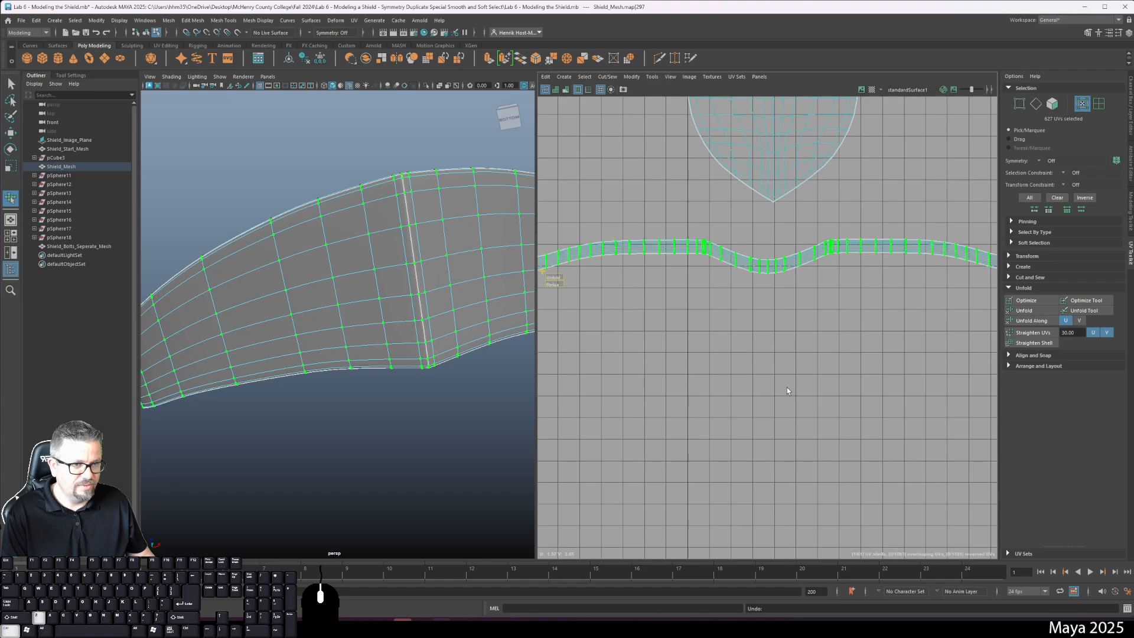
pyautogui.keyDown('alt'); pyautogui.moveTo(787, 390); pyautogui.dragTo(721, 298, button='right'); pyautogui.keyUp('alt')
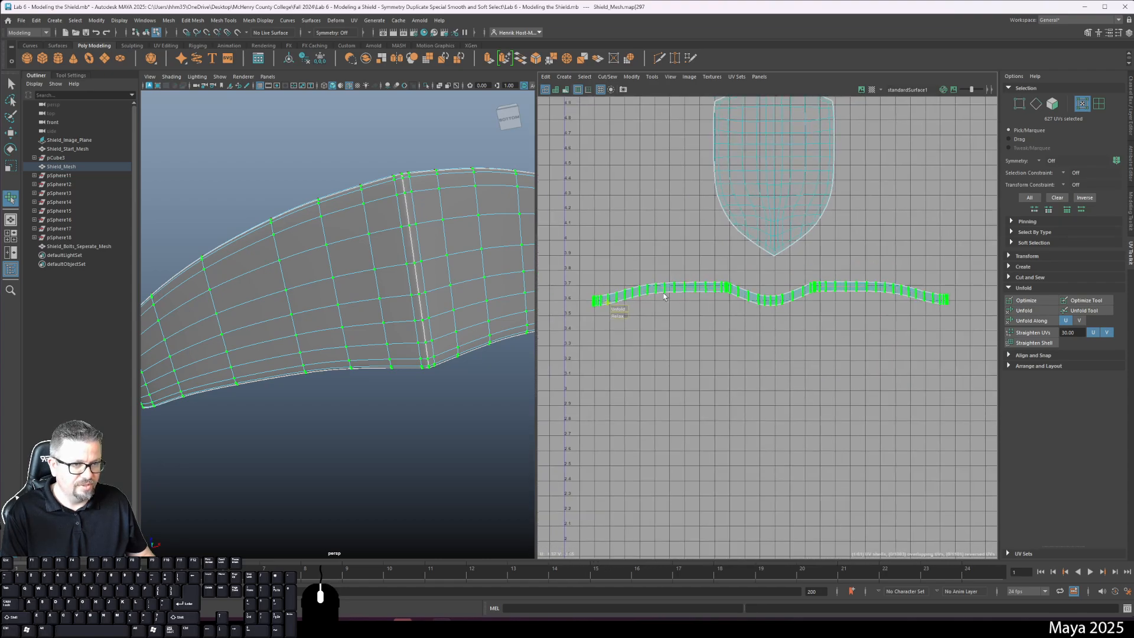
# - Move the side wall's UV shell slightly farther down, away from the pointed tip of the large shield-shaped shell
pyautogui.keyDown('alt'); pyautogui.moveTo(702, 355); pyautogui.dragTo(673, 327, button='right'); pyautogui.keyUp('alt')
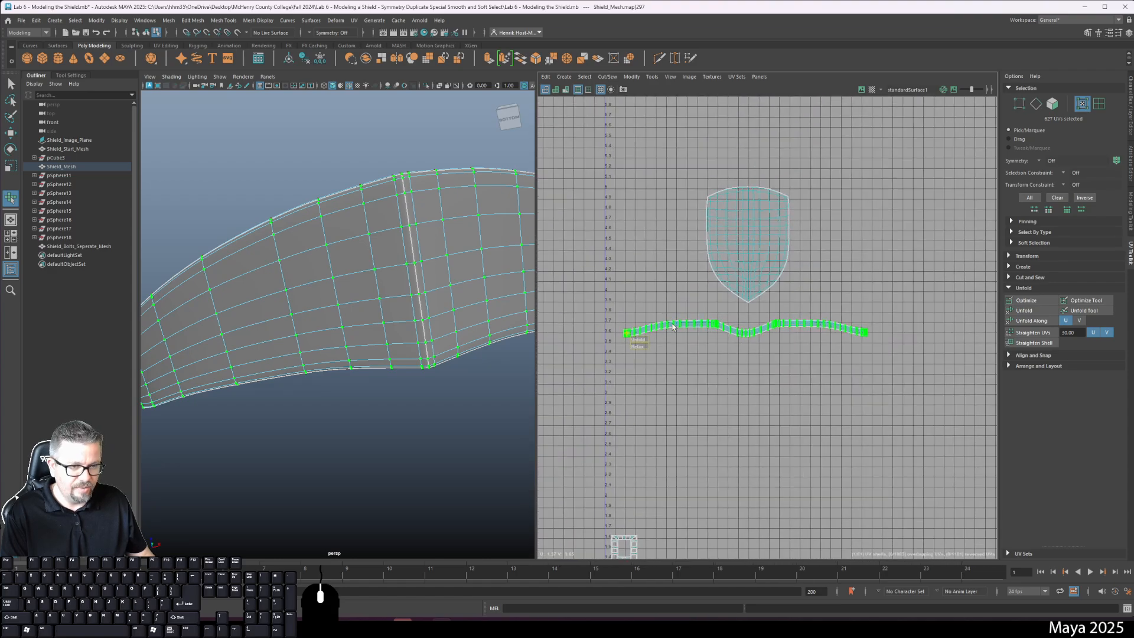
pyautogui.click(652, 77)
pyautogui.click(669, 153)
pyautogui.moveTo(710, 322); pyautogui.dragTo(720, 372)
pyautogui.keyDown('alt'); pyautogui.moveTo(704, 353); pyautogui.dragTo(682, 300, button='middle'); pyautogui.keyUp('alt')
pyautogui.keyDown('alt'); pyautogui.moveTo(683, 302); pyautogui.dragTo(691, 340, button='right'); pyautogui.keyUp('alt')
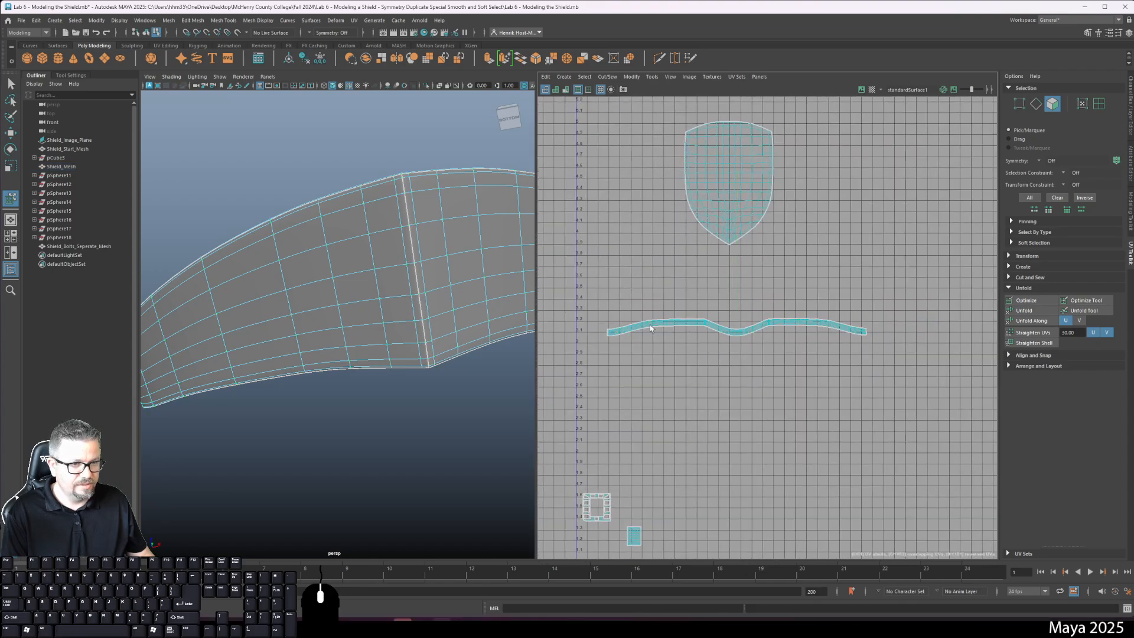
# - Switch to face selection and select all faces of the side wall's long UV shell
pyautogui.click(11, 84)
pyautogui.moveTo(654, 330); pyautogui.dragTo(656, 348, button='right')
pyautogui.moveTo(594, 289); pyautogui.dragTo(618, 329)
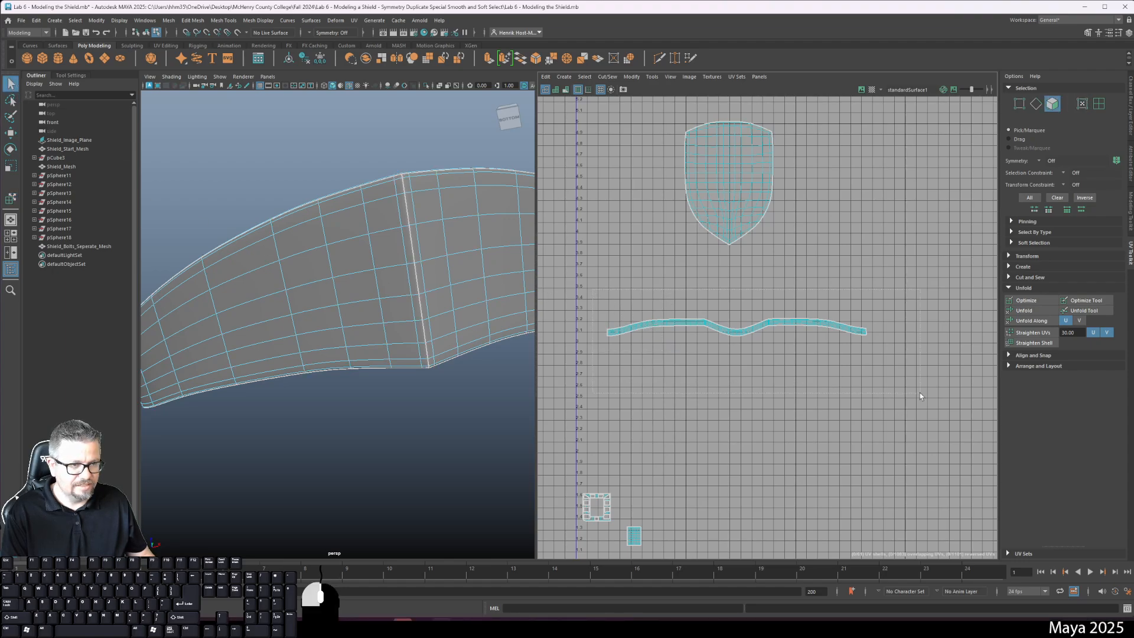
pyautogui.moveTo(919, 392); pyautogui.dragTo(920, 393)
# - Apply a planar UV projection to the side wall's selected faces
pyautogui.keyDown('alt'); pyautogui.moveTo(397, 337); pyautogui.dragTo(414, 428); pyautogui.keyUp('alt')
pyautogui.keyDown('alt'); pyautogui.moveTo(413, 428); pyautogui.dragTo(342, 318, button='right'); pyautogui.keyUp('alt')
pyautogui.keyDown('alt'); pyautogui.moveTo(342, 319); pyautogui.dragTo(298, 406); pyautogui.keyUp('alt')
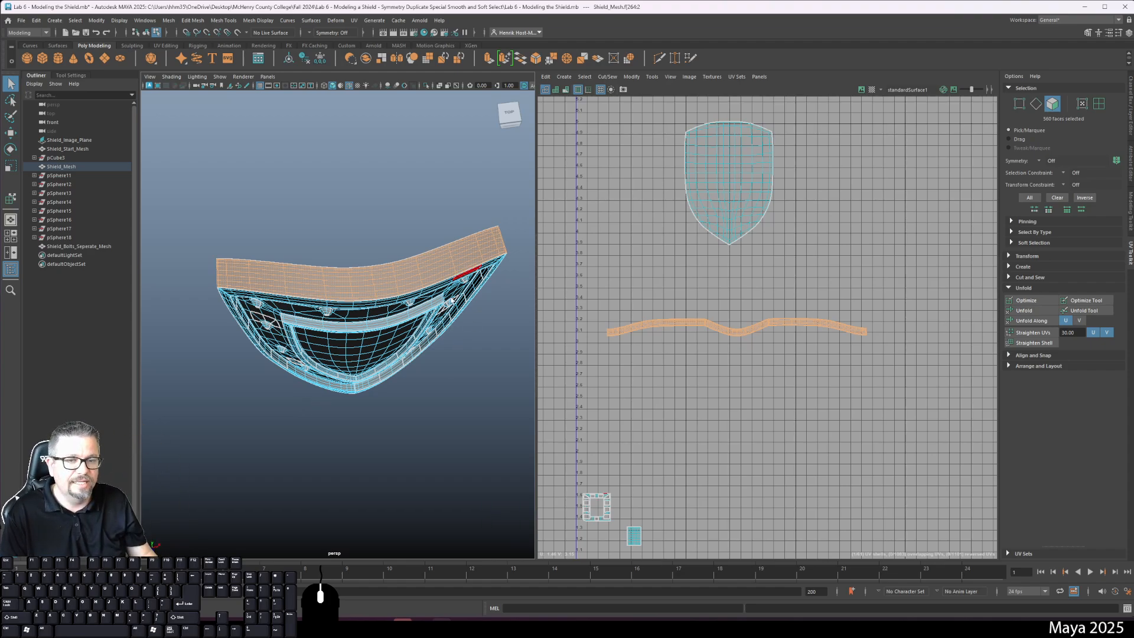
pyautogui.keyDown('alt'); pyautogui.moveTo(452, 300); pyautogui.dragTo(431, 375); pyautogui.keyUp('alt')
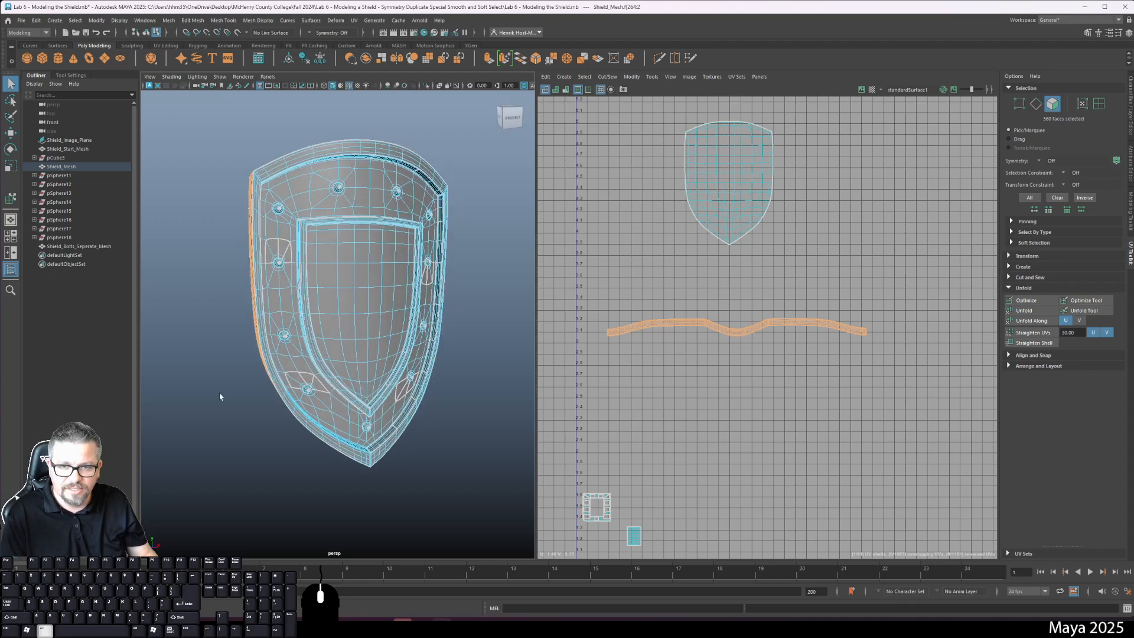
pyautogui.moveTo(220, 397)
pyautogui.keyDown('alt'); pyautogui.mouseDown()
pyautogui.moveTo(270, 407)
pyautogui.moveTo(206, 397)
pyautogui.mouseUp(); pyautogui.keyUp('alt')
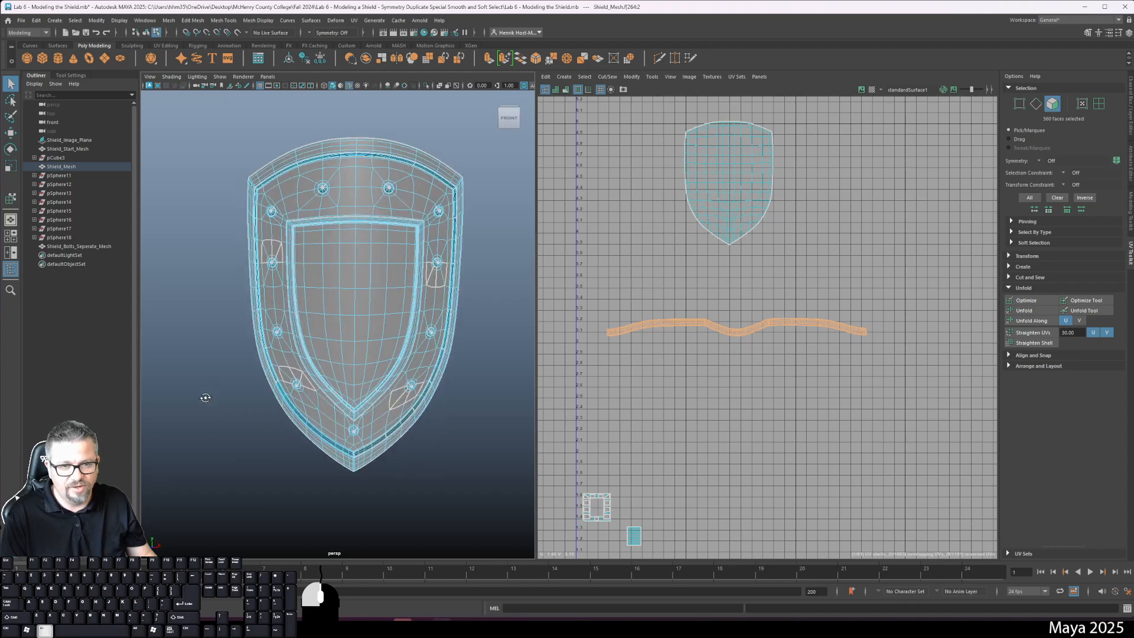
pyautogui.keyDown('alt'); pyautogui.moveTo(206, 397); pyautogui.dragTo(261, 344, button='right'); pyautogui.keyUp('alt')
pyautogui.keyDown('alt'); pyautogui.moveTo(261, 344); pyautogui.dragTo(268, 333, button='middle'); pyautogui.keyUp('alt')
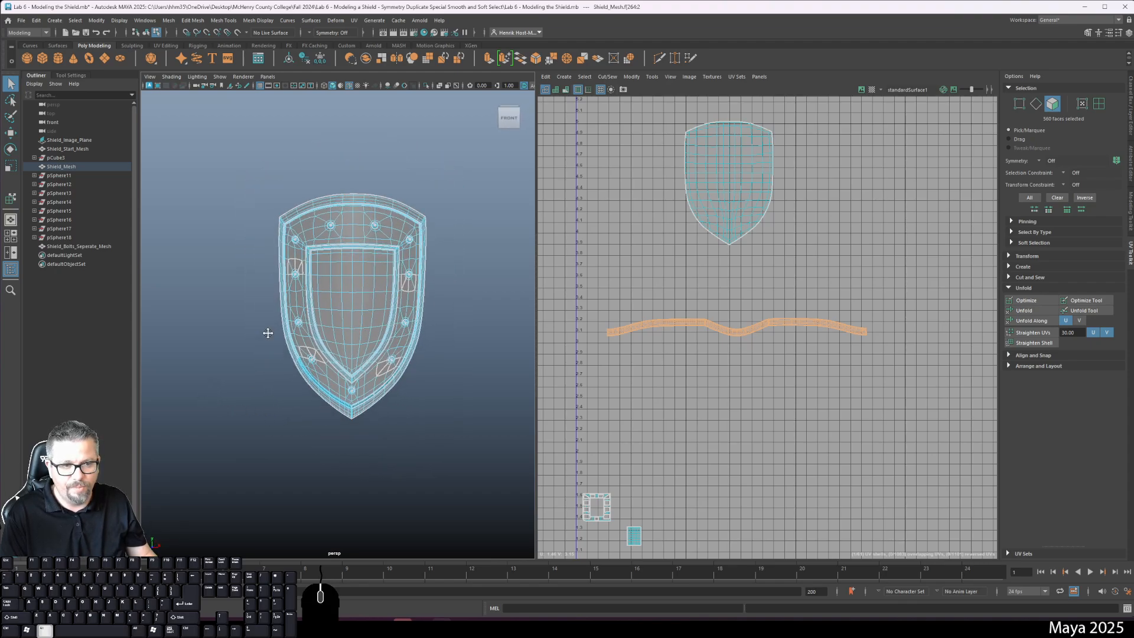
pyautogui.press('space')
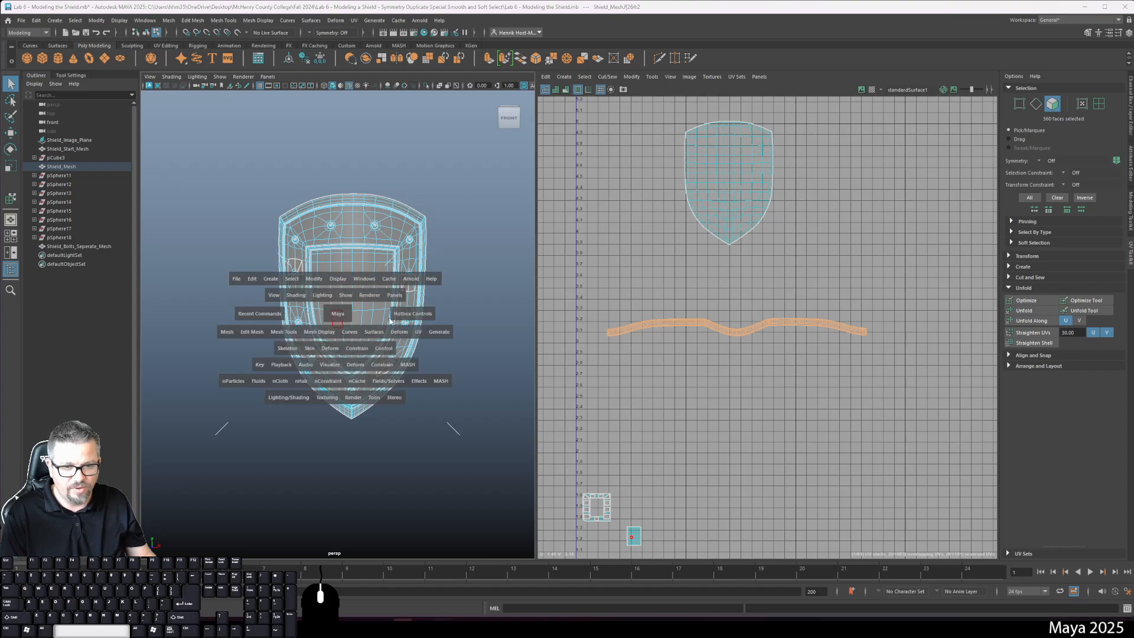
pyautogui.click(417, 333)
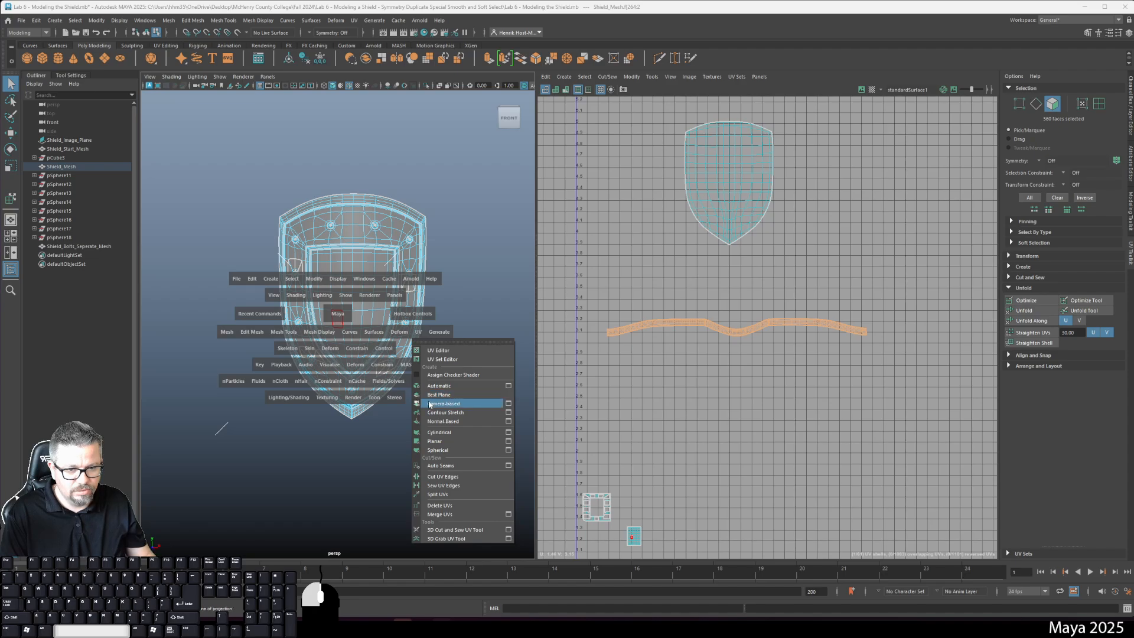
pyautogui.click(434, 442)
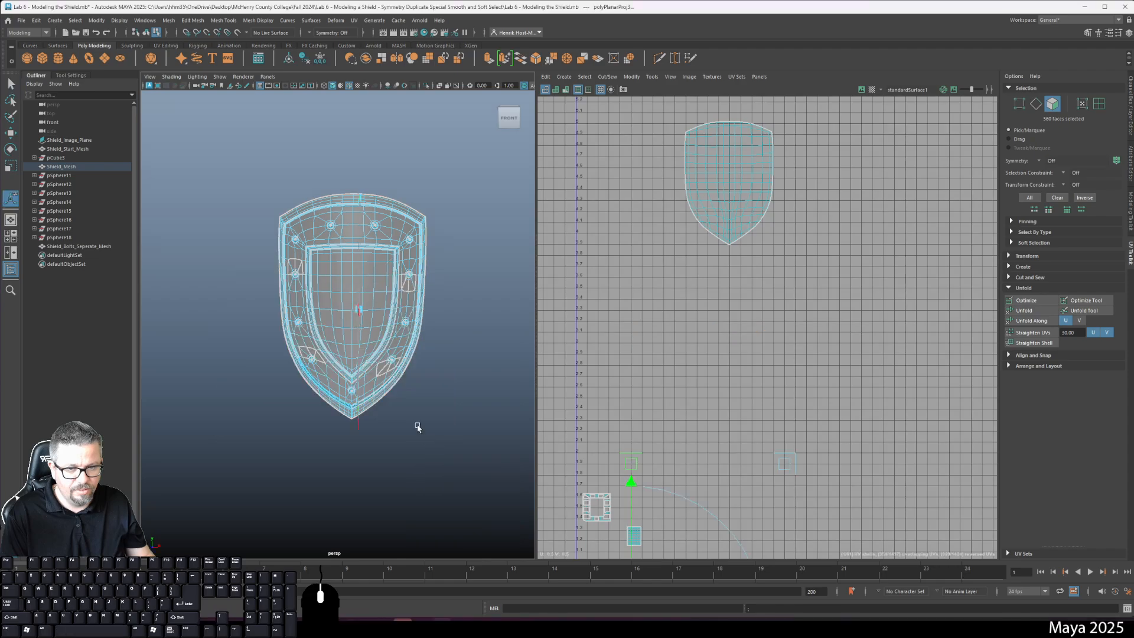
# - Set the planar projection's Rotate Y to 0
pyautogui.click(1130, 98)
pyautogui.click(1104, 158)
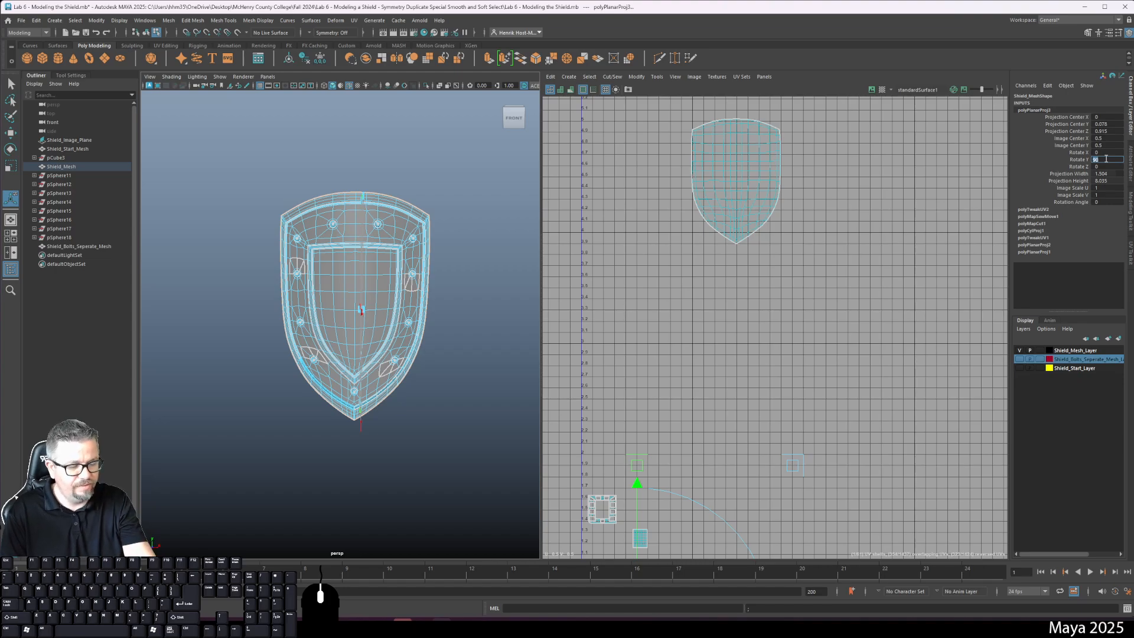
pyautogui.write('0')
pyautogui.press('Return')
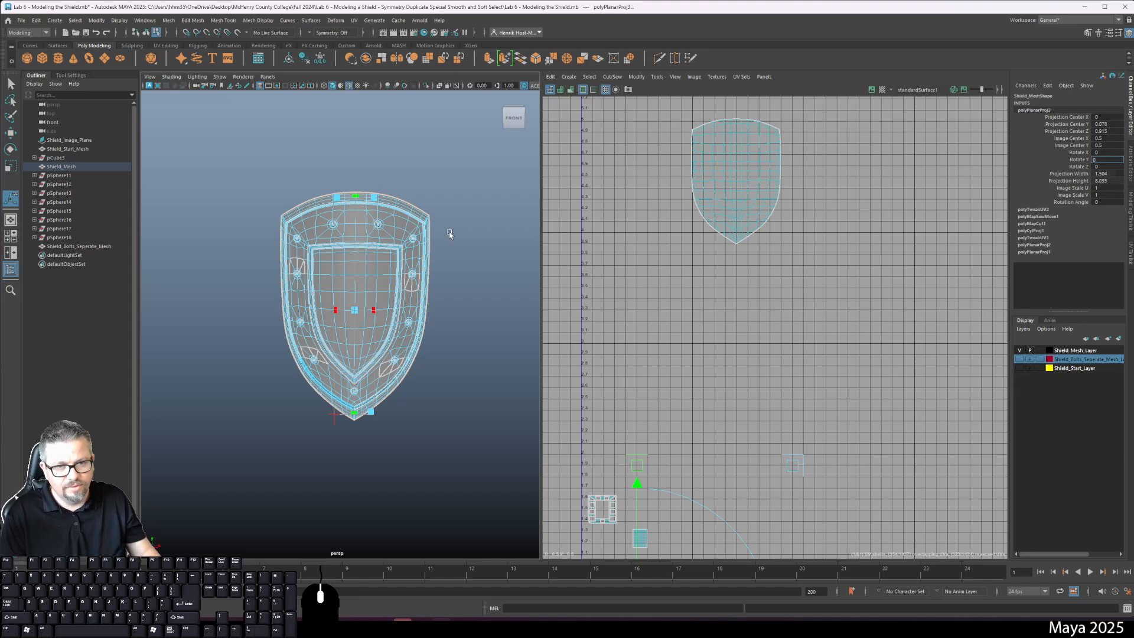
# - Widen the planar projection to a projection width of about 5.789 so it spans the whole shield
pyautogui.keyDown('alt'); pyautogui.scroll(-1, 689, 423); pyautogui.keyUp('alt')
pyautogui.keyDown('alt'); pyautogui.moveTo(689, 423); pyautogui.dragTo(696, 283, button='middle'); pyautogui.keyUp('alt')
pyautogui.keyDown('alt'); pyautogui.moveTo(703, 401); pyautogui.dragTo(727, 320, button='middle'); pyautogui.keyUp('alt')
pyautogui.keyDown('alt'); pyautogui.moveTo(730, 320); pyautogui.dragTo(753, 329, button='right'); pyautogui.keyUp('alt')
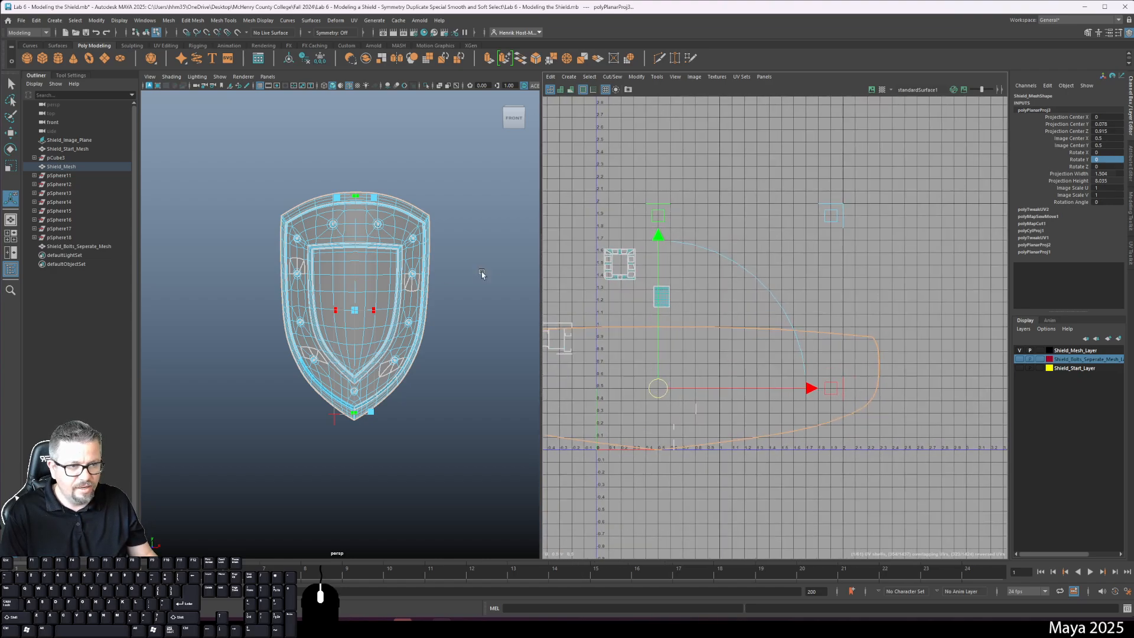
pyautogui.moveTo(398, 313); pyautogui.dragTo(434, 317)
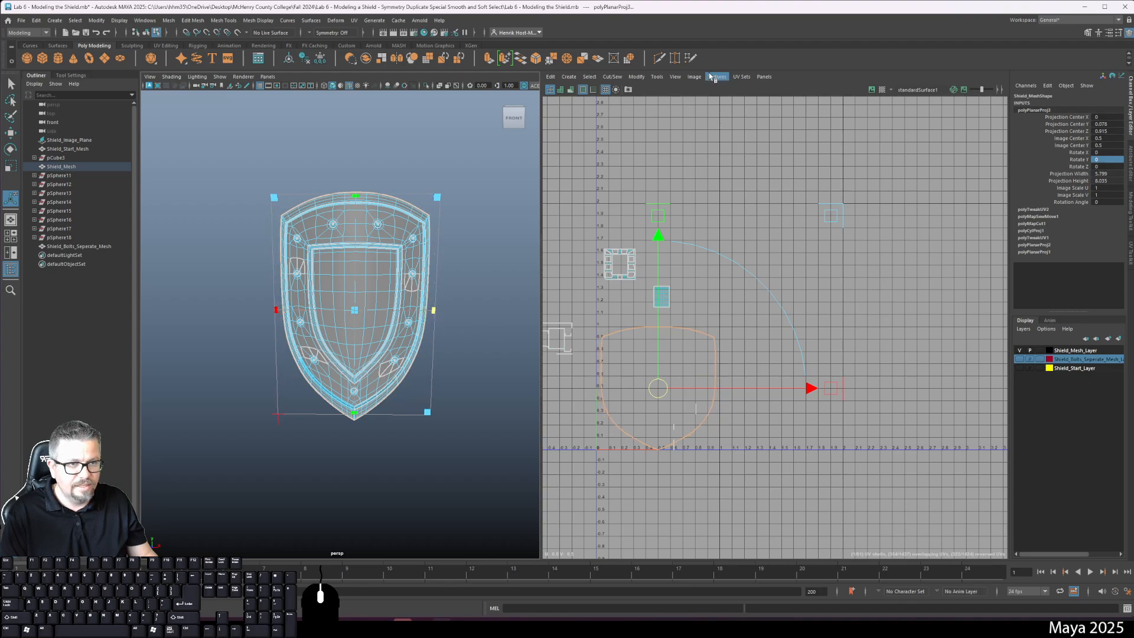
# - Select the side wall's newly projected shield-outline UV shell and unfold it with the Smooth tool into an open band
pyautogui.click(658, 77)
pyautogui.click(679, 151)
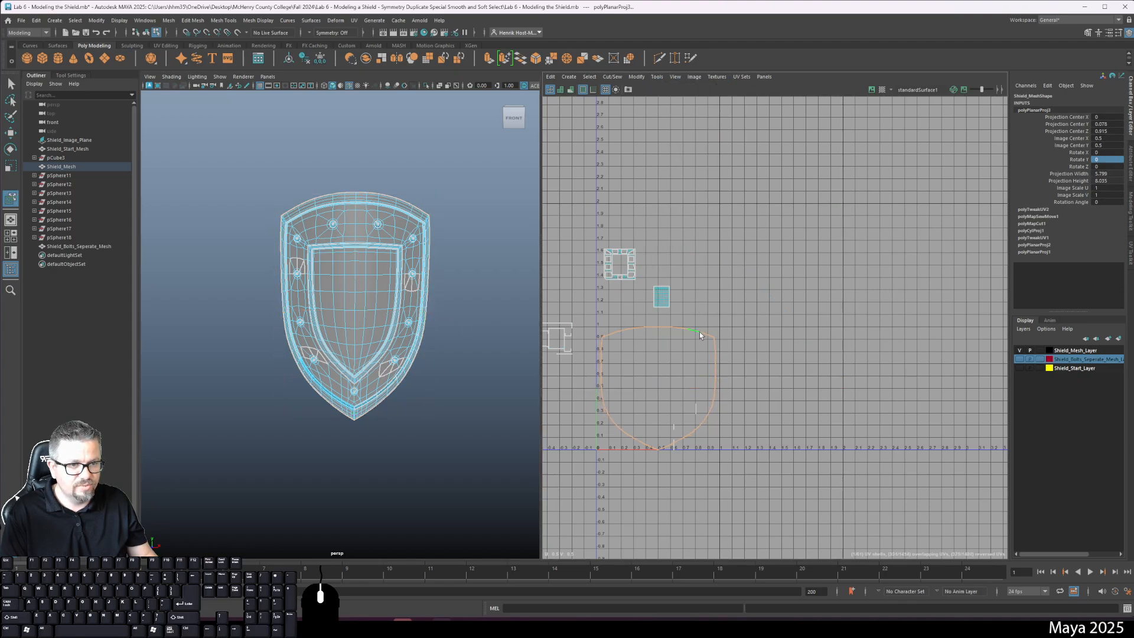
pyautogui.click(699, 334)
pyautogui.click(1130, 251)
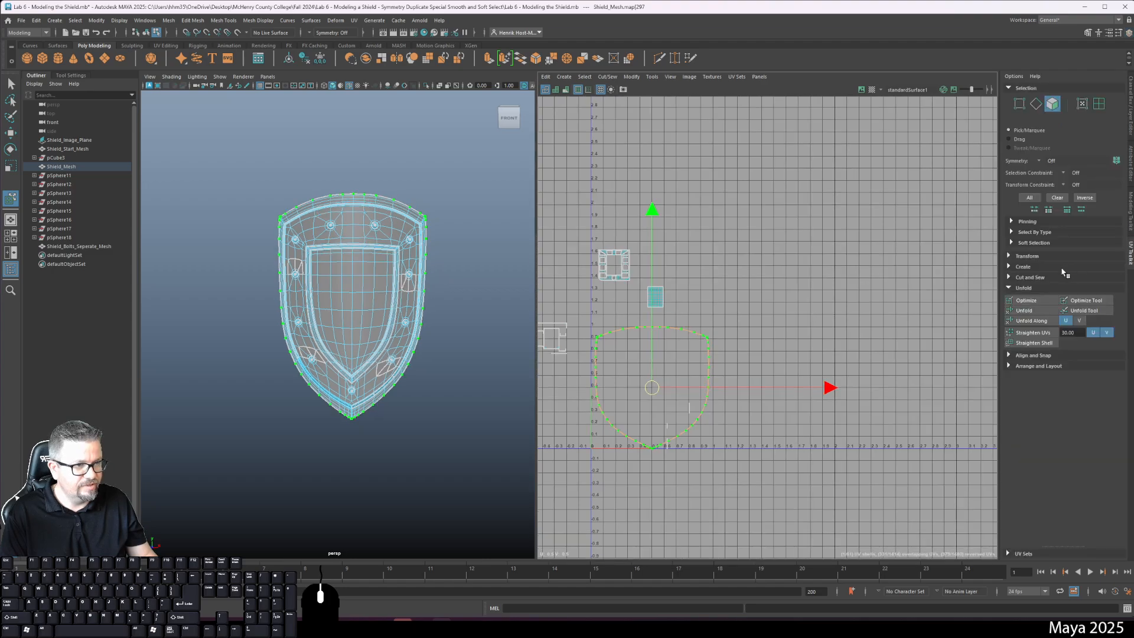
pyautogui.click(652, 77)
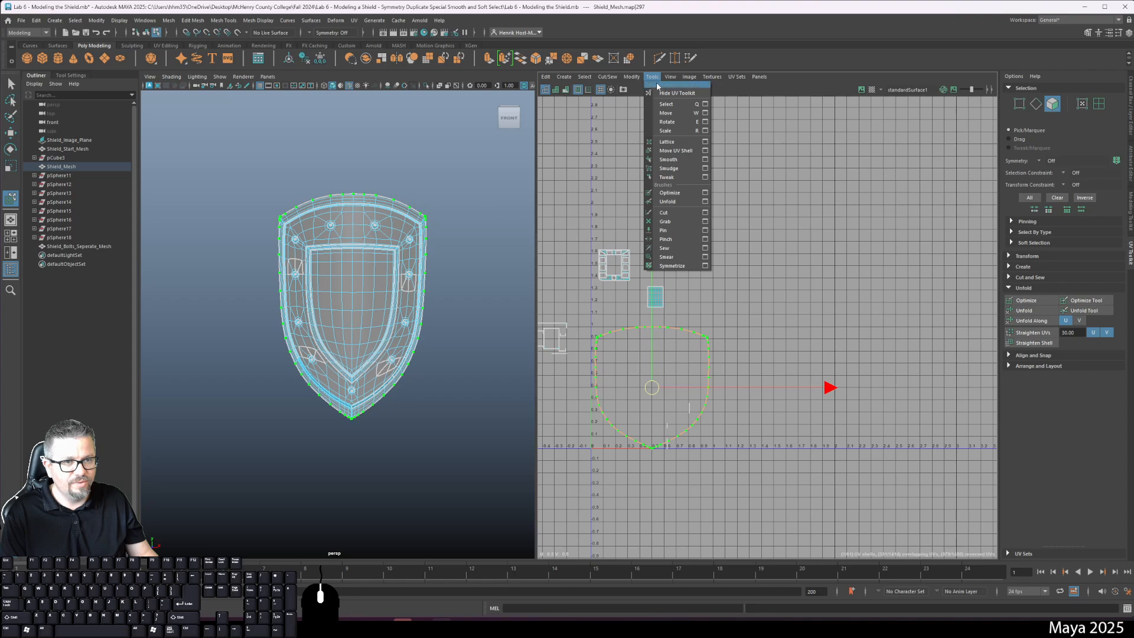
pyautogui.click(668, 159)
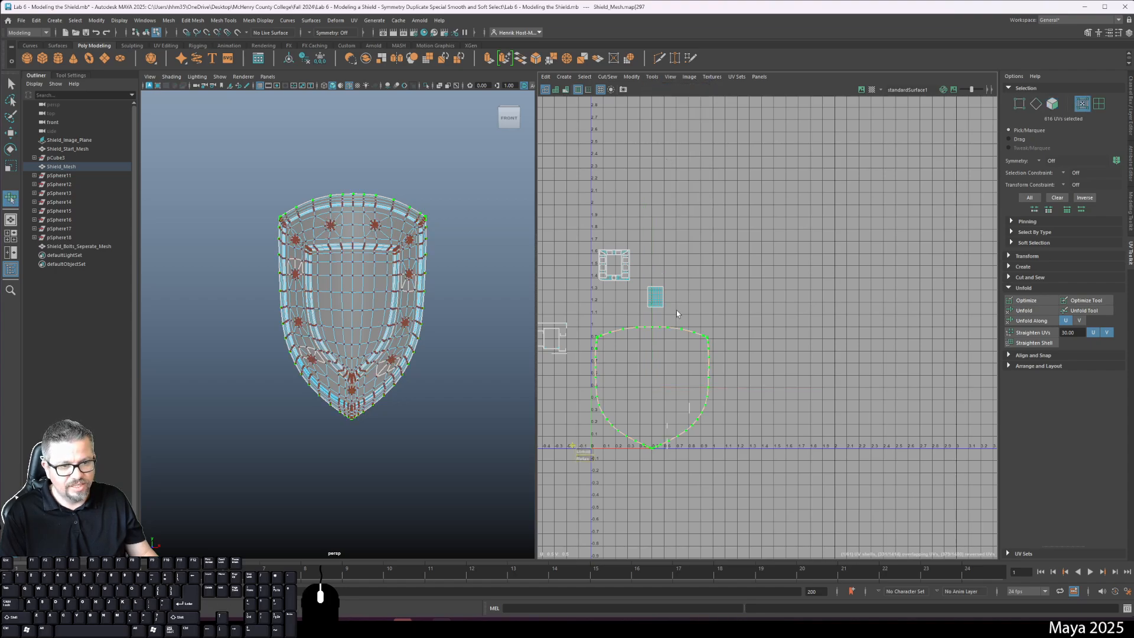
pyautogui.moveTo(583, 452); pyautogui.dragTo(986, 478)
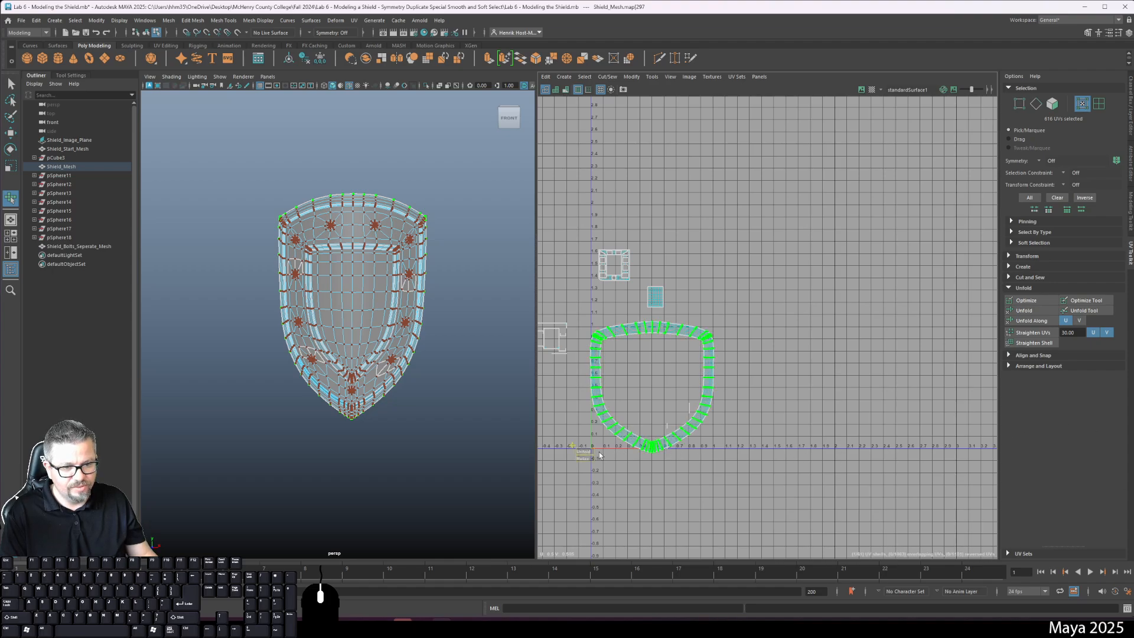
pyautogui.moveTo(600, 455); pyautogui.dragTo(692, 455)
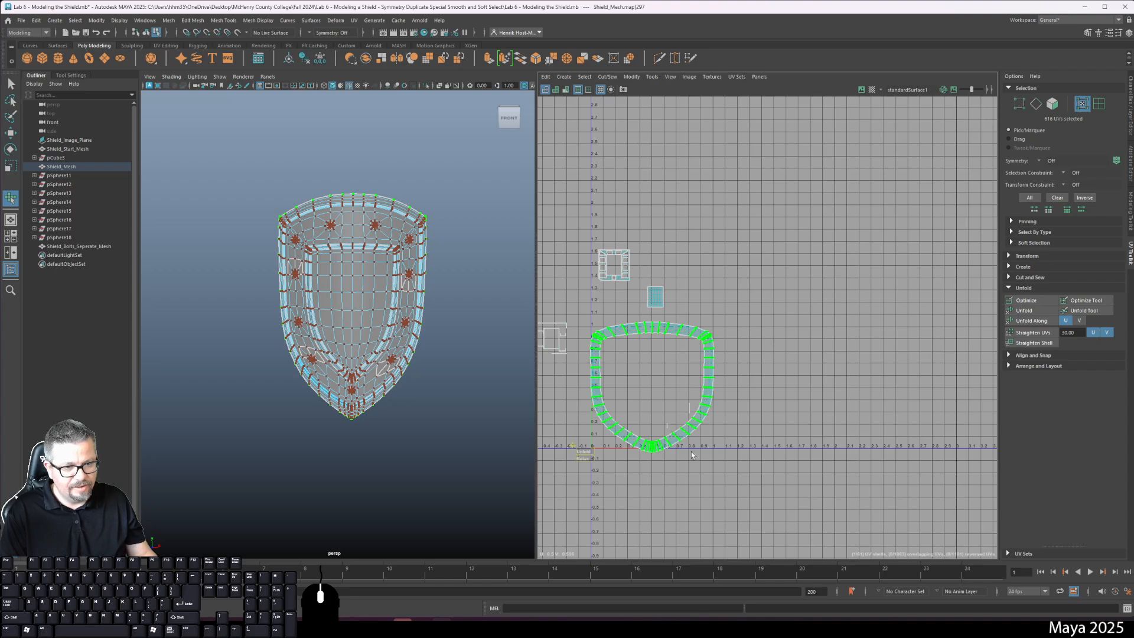
# - Examine the ring-shaped UV shell of the shield's outer rim and compare it with the 3D model
pyautogui.moveTo(581, 453); pyautogui.dragTo(635, 453)
pyautogui.keyDown('alt'); pyautogui.moveTo(632, 383); pyautogui.dragTo(654, 308, button='middle'); pyautogui.keyUp('alt')
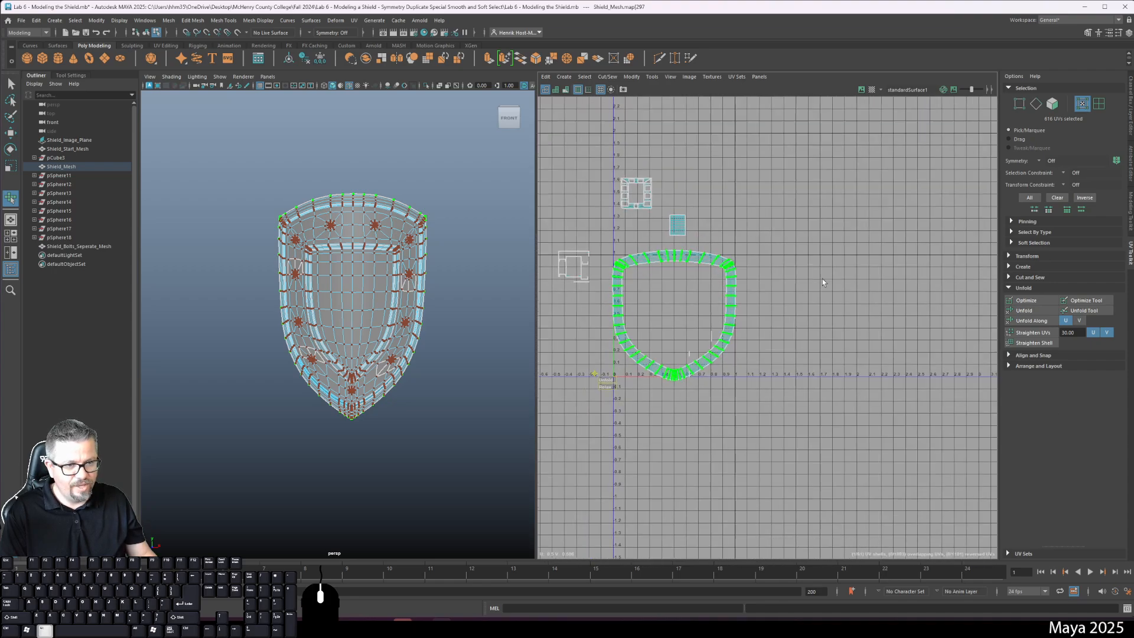
pyautogui.keyDown('alt'); pyautogui.moveTo(654, 308); pyautogui.dragTo(716, 308, button='right'); pyautogui.keyUp('alt')
pyautogui.keyDown('alt'); pyautogui.moveTo(716, 308); pyautogui.dragTo(734, 412, button='middle'); pyautogui.keyUp('alt')
pyautogui.keyDown('alt'); pyautogui.moveTo(734, 413); pyautogui.dragTo(736, 440, button='right'); pyautogui.keyUp('alt')
pyautogui.keyDown('alt'); pyautogui.moveTo(736, 440); pyautogui.dragTo(803, 335, button='middle'); pyautogui.keyUp('alt')
pyautogui.keyDown('alt'); pyautogui.moveTo(803, 335); pyautogui.dragTo(805, 357, button='right'); pyautogui.keyUp('alt')
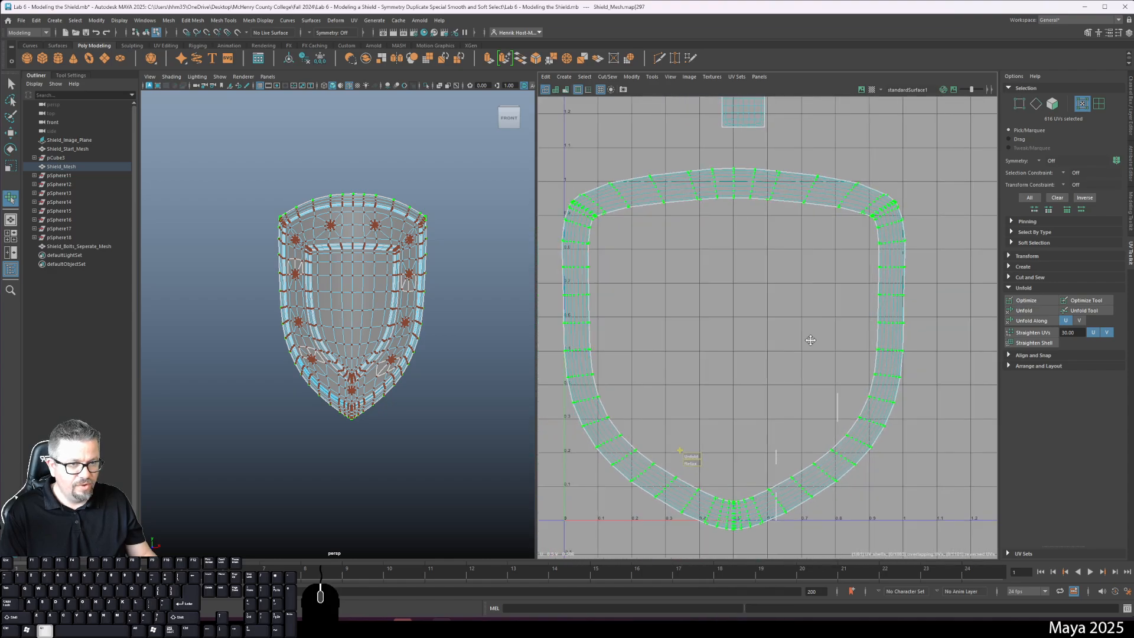
pyautogui.keyDown('alt'); pyautogui.moveTo(804, 358); pyautogui.dragTo(821, 360, button='middle'); pyautogui.keyUp('alt')
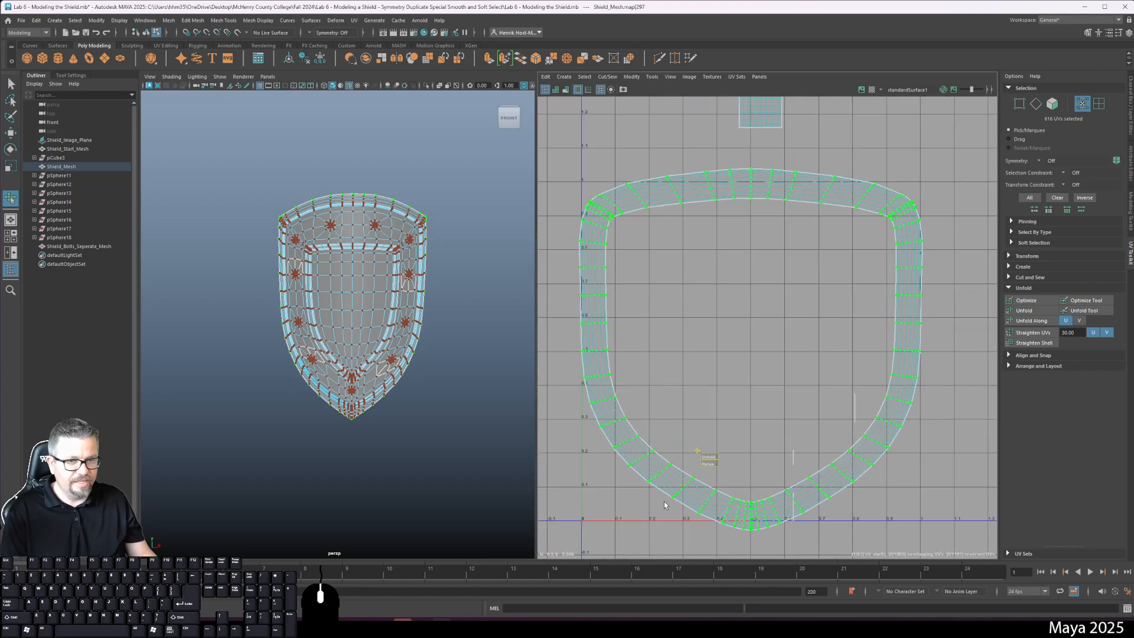
pyautogui.keyDown('alt'); pyautogui.moveTo(326, 362); pyautogui.dragTo(359, 353); pyautogui.keyUp('alt')
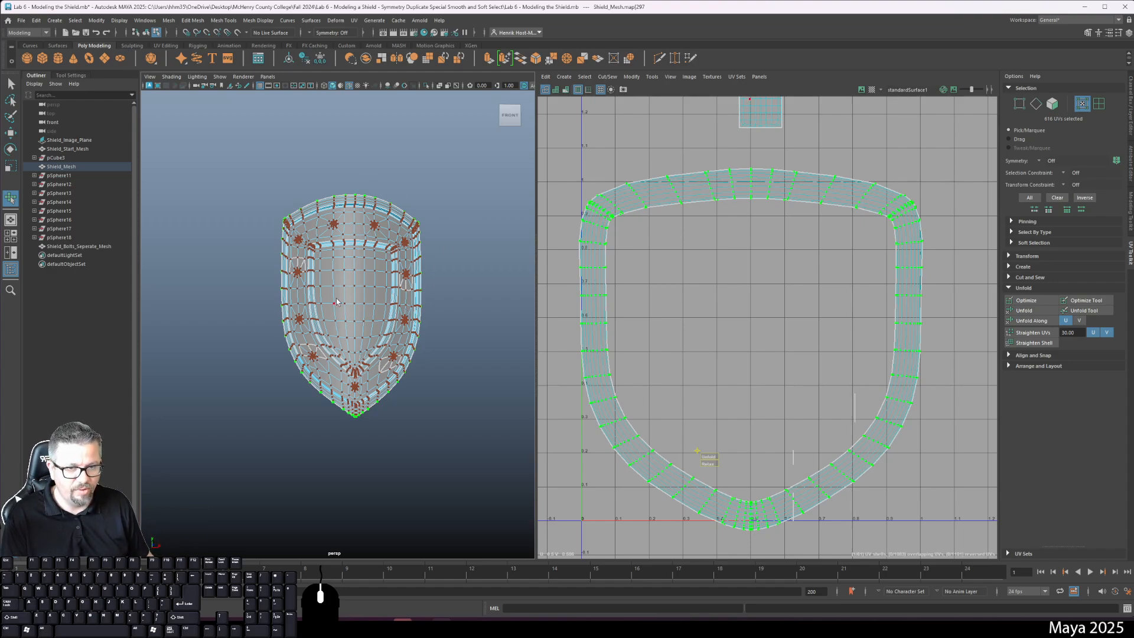
pyautogui.keyDown('alt'); pyautogui.moveTo(787, 370); pyautogui.dragTo(784, 370, button='middle'); pyautogui.keyUp('alt')
pyautogui.keyDown('alt'); pyautogui.moveTo(783, 370); pyautogui.dragTo(747, 360, button='right'); pyautogui.keyUp('alt')
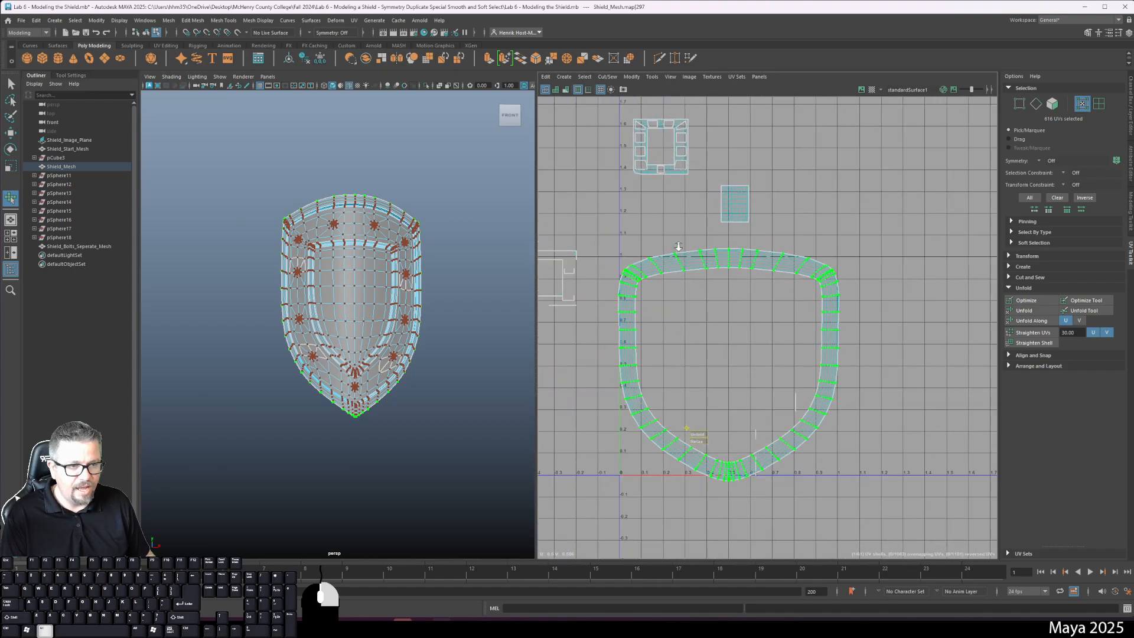
# - Undo the unfold of the outer rim shell and move the restored shield-outline shell clear of the 0 to 1 space
pyautogui.hotkey('ctrl', 'z')
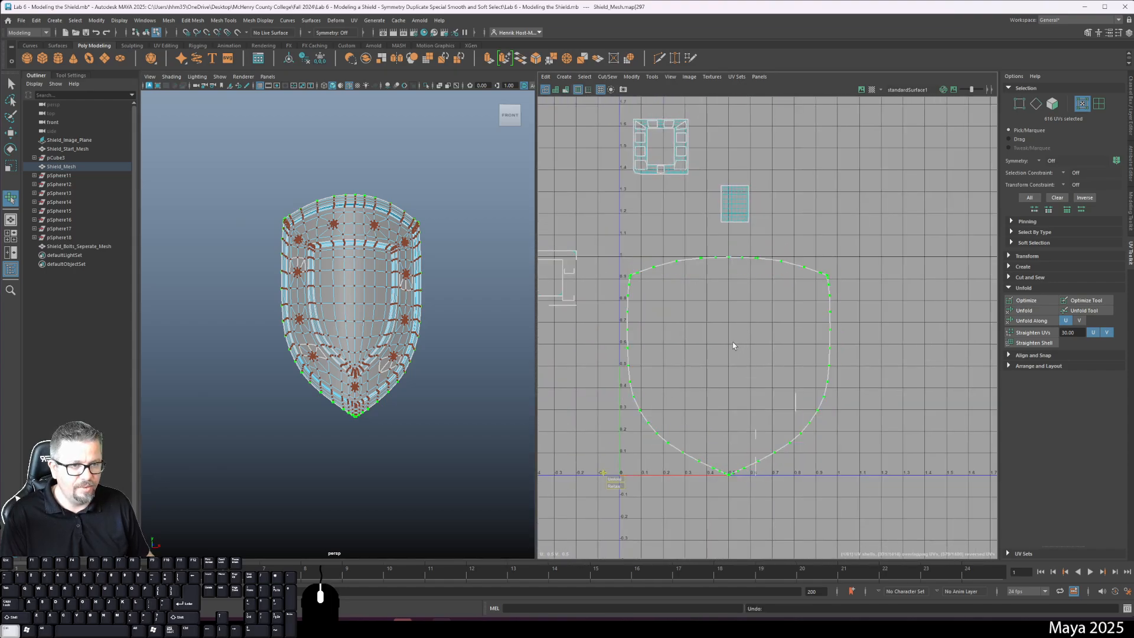
pyautogui.hotkey('ctrl', 'z')
pyautogui.keyDown('alt'); pyautogui.moveTo(728, 348); pyautogui.dragTo(709, 338, button='middle'); pyautogui.keyUp('alt')
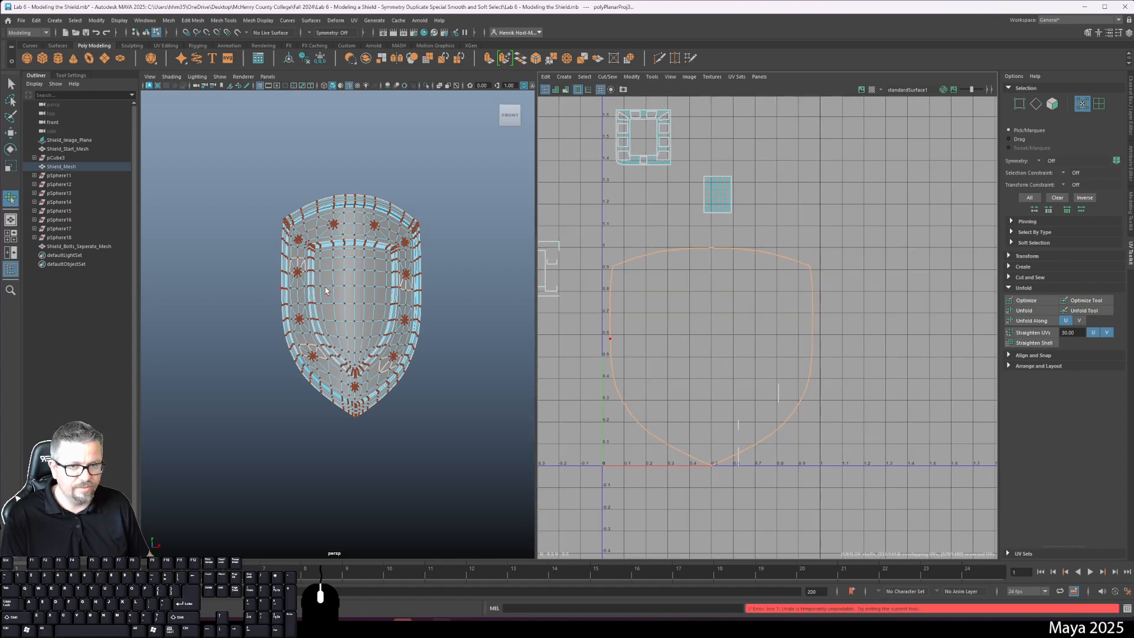
pyautogui.press('w')
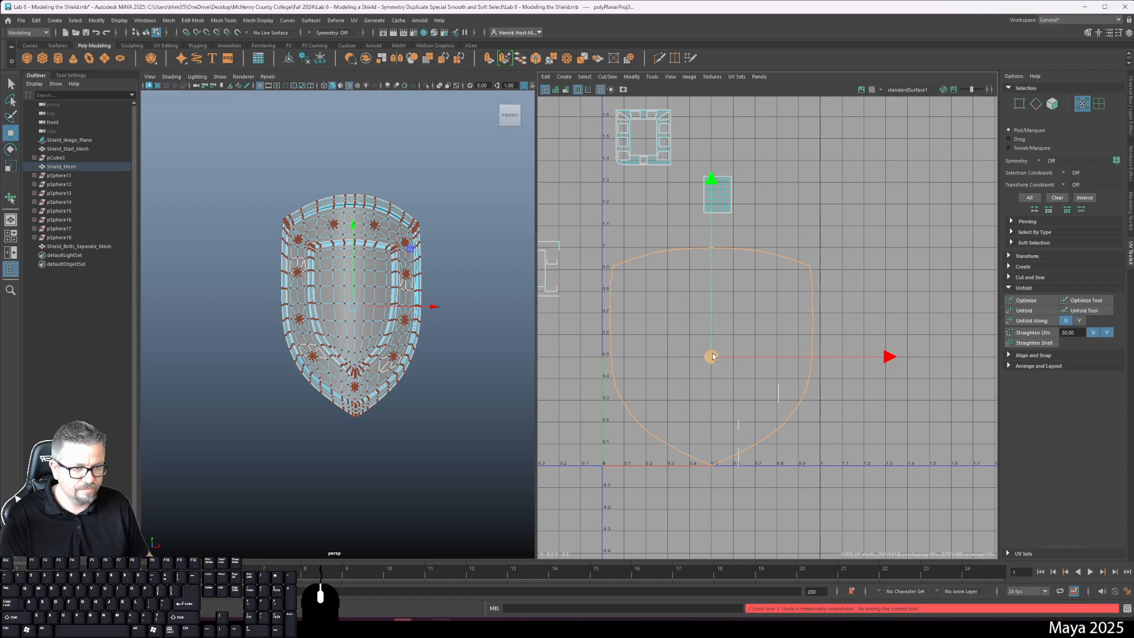
pyautogui.moveTo(710, 355); pyautogui.dragTo(936, 335)
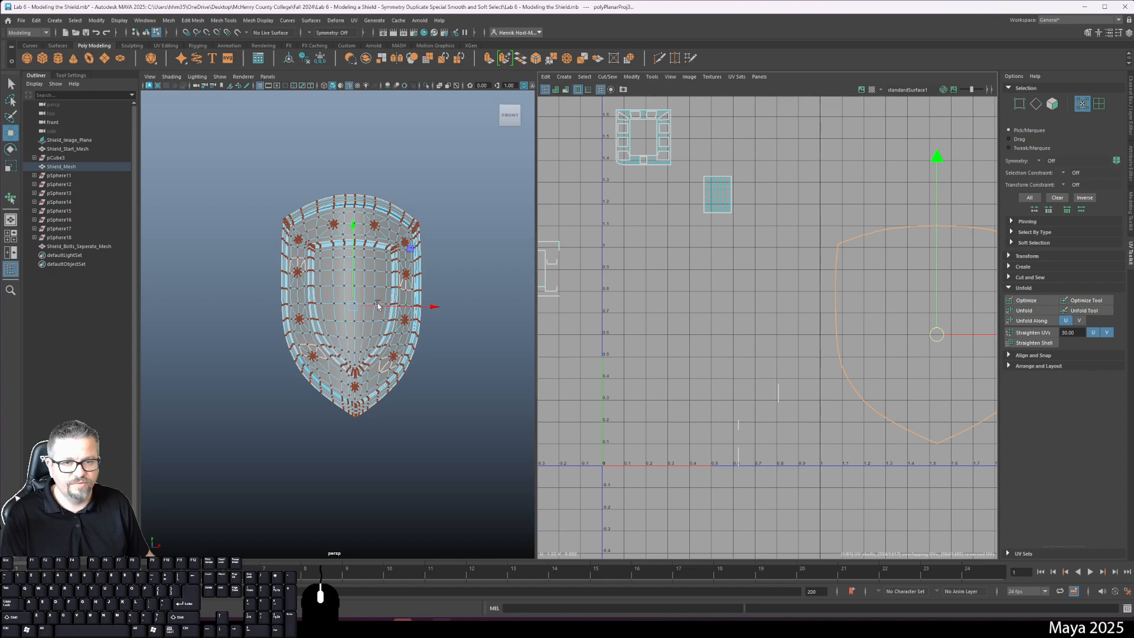
# - Apply a cylindrical UV projection to the shield's outer side faces and show the projection's attributes
pyautogui.keyDown('alt'); pyautogui.moveTo(378, 310); pyautogui.dragTo(482, 395); pyautogui.keyUp('alt')
pyautogui.press('space')
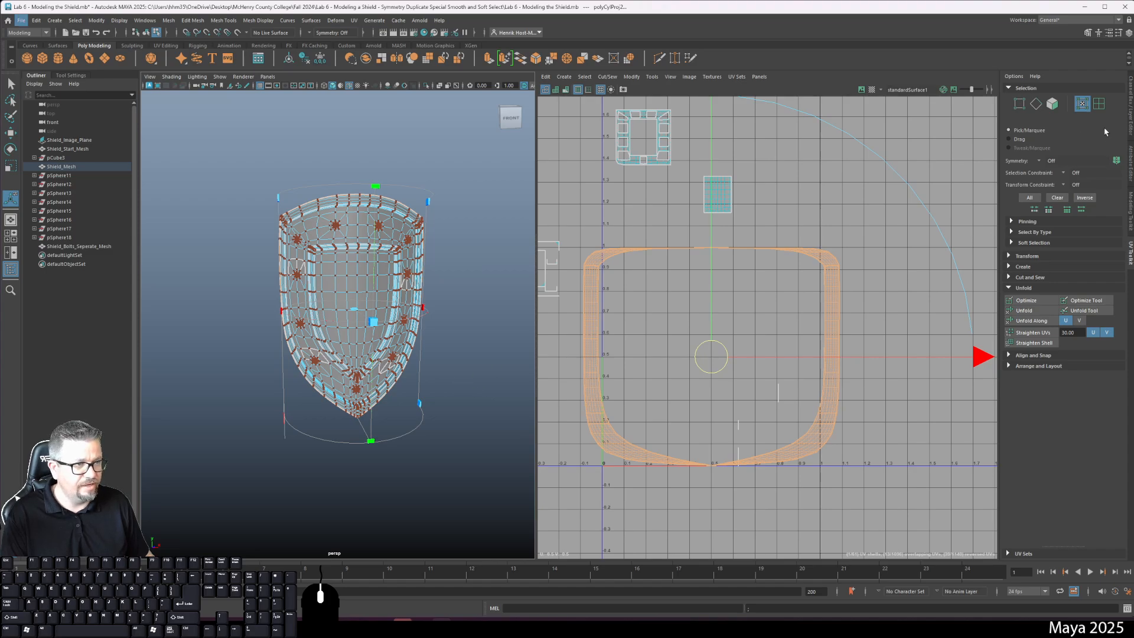
pyautogui.click(1130, 108)
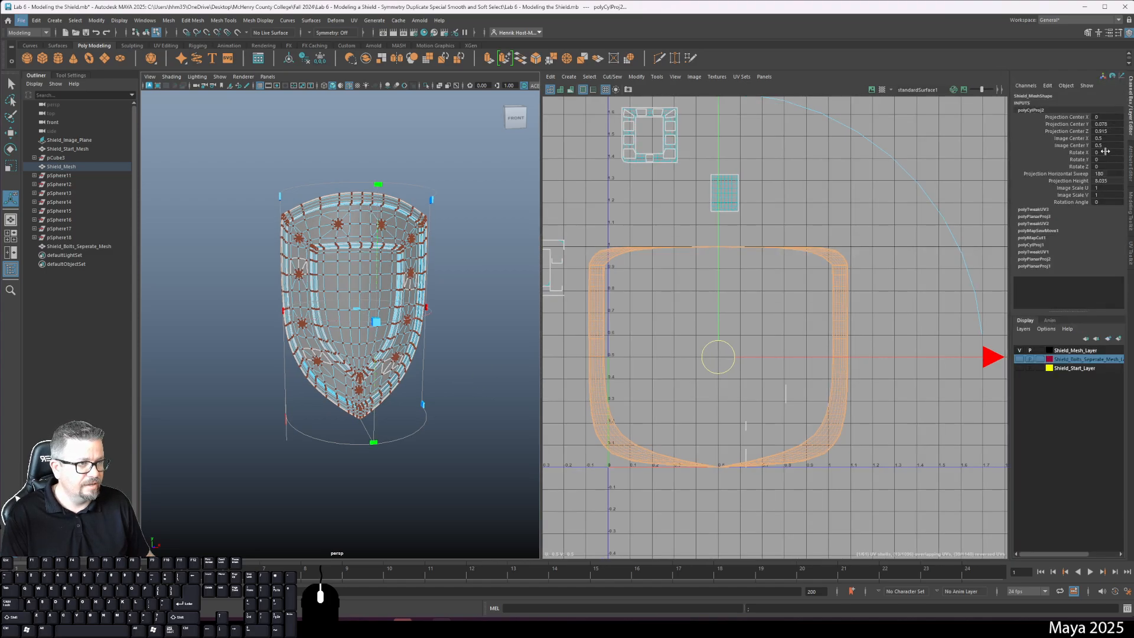
# - Try a Rotate Y value of -90 on the cylindrical projection and reset it to 0
pyautogui.click(1106, 159)
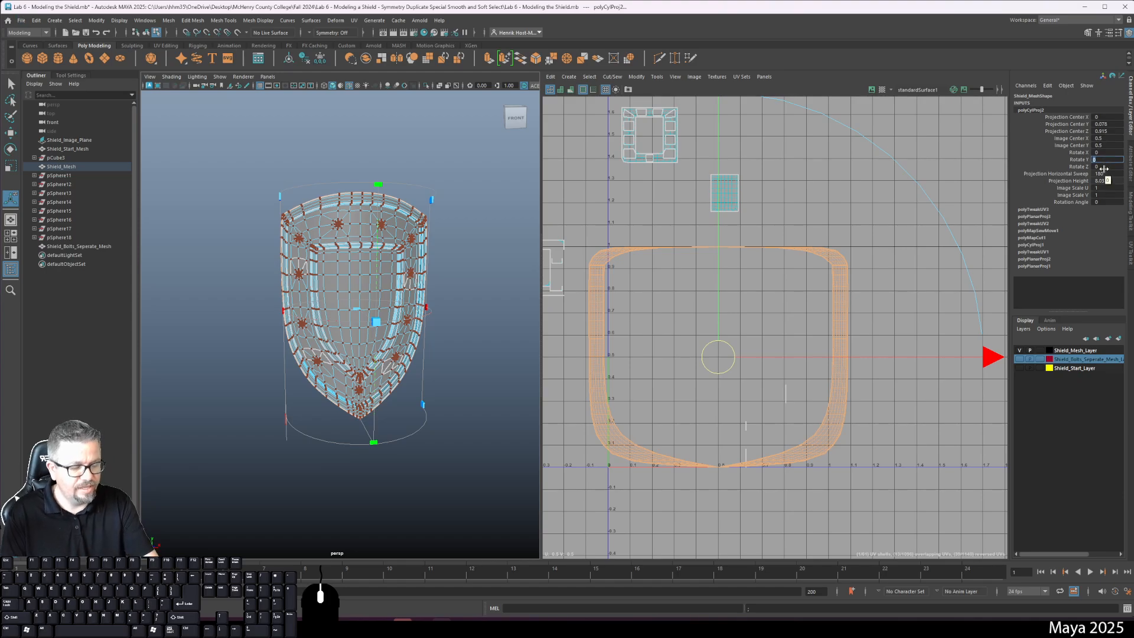
pyautogui.write('-90')
pyautogui.press('Return')
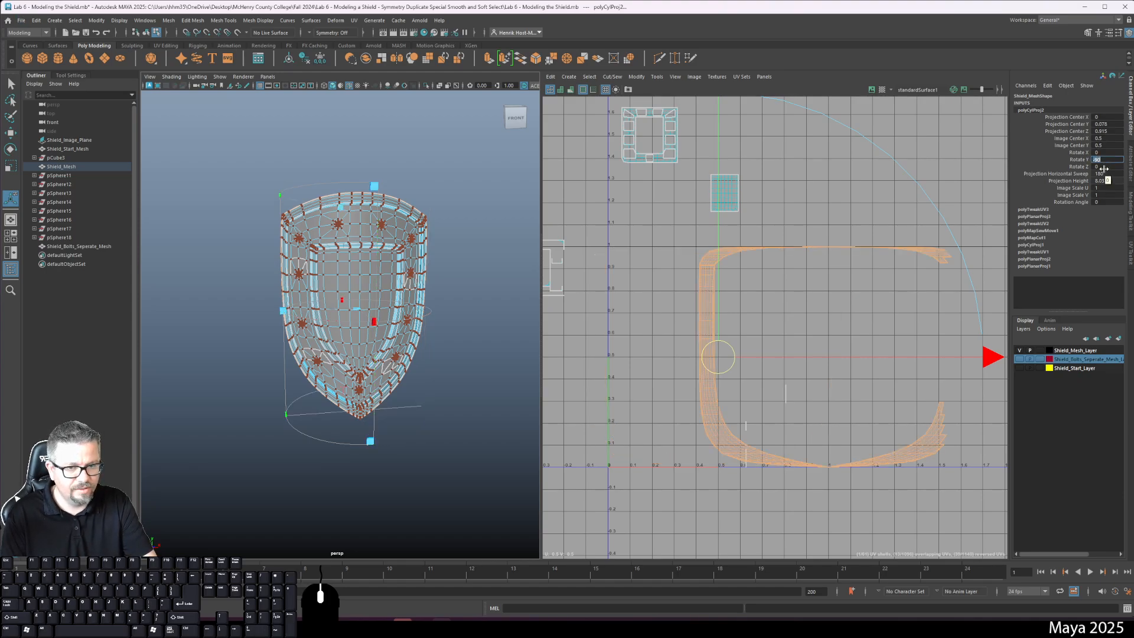
pyautogui.write('0')
pyautogui.press('Return')
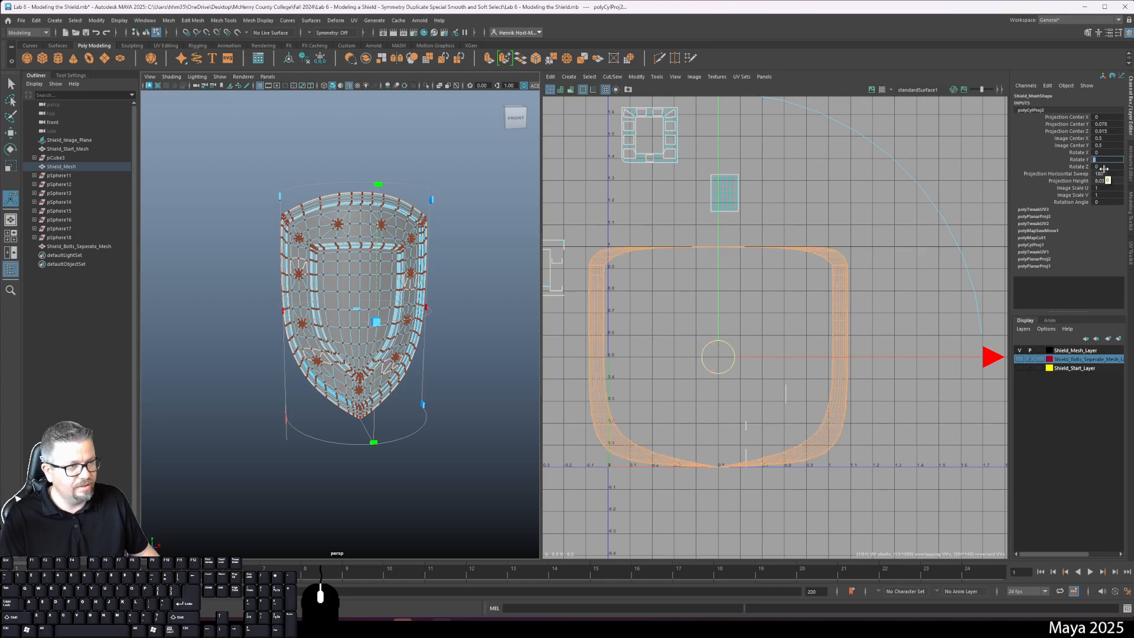
# - Set the cylindrical projection's Rotate X to -90
pyautogui.click(1102, 152)
pyautogui.moveTo(1101, 154); pyautogui.dragTo(1093, 154)
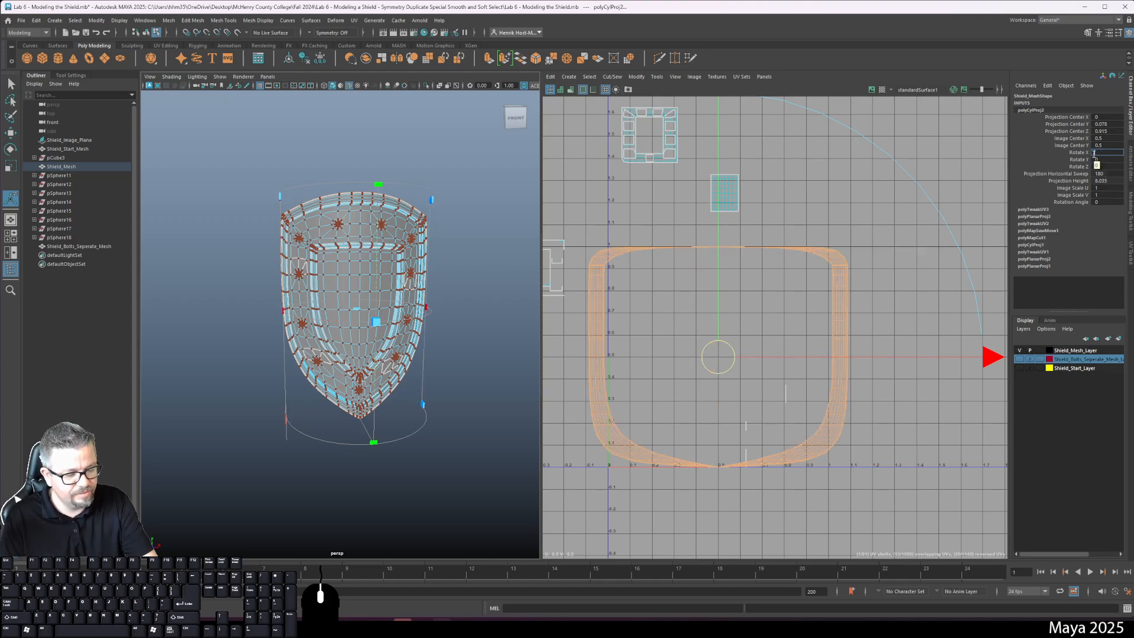
pyautogui.press('Return')
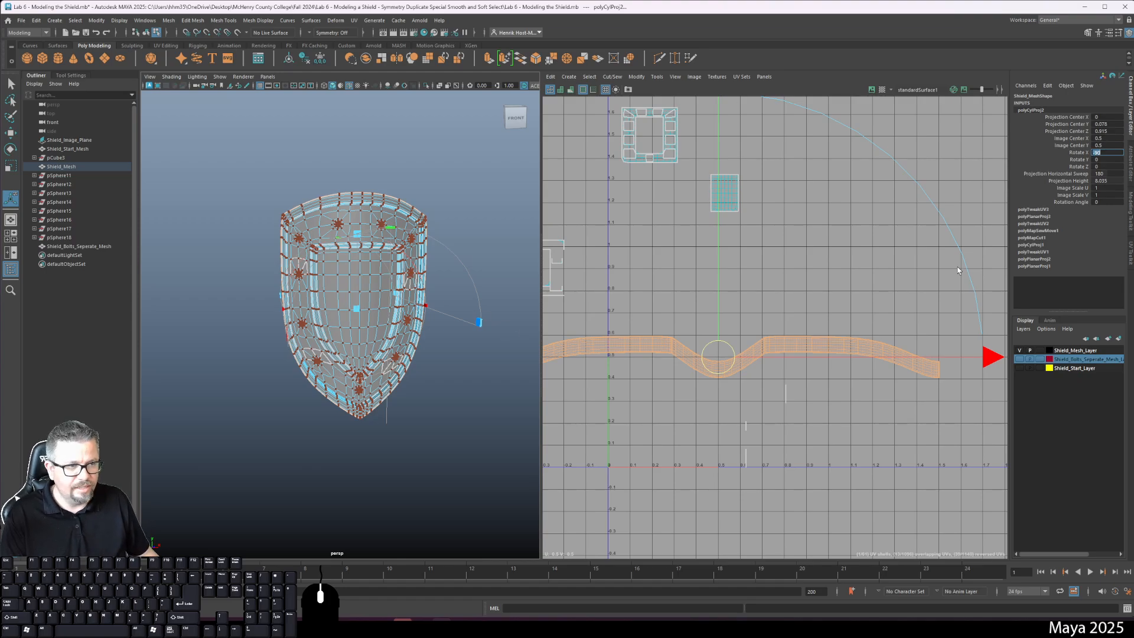
# - Set the cylindrical projection's Projection Center X to 0.001, checking the seam at the shield's lower tip
pyautogui.keyDown('alt'); pyautogui.moveTo(410, 379); pyautogui.dragTo(381, 295); pyautogui.keyUp('alt')
pyautogui.keyDown('alt'); pyautogui.moveTo(369, 307); pyautogui.dragTo(372, 376, button='right'); pyautogui.keyUp('alt')
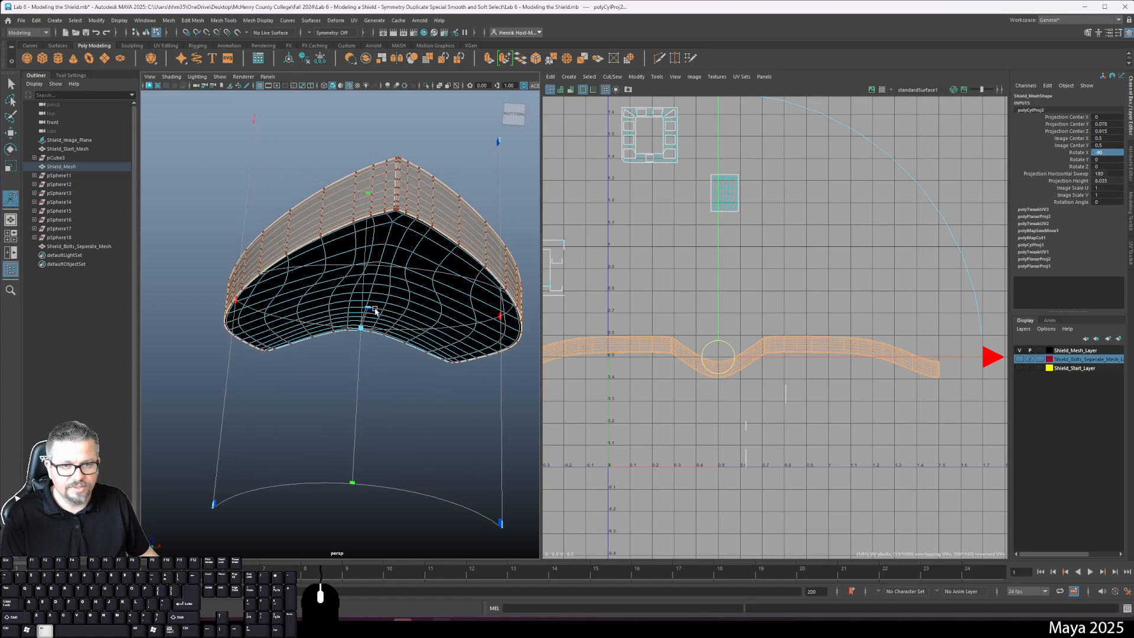
pyautogui.keyDown('alt'); pyautogui.moveTo(376, 311); pyautogui.dragTo(373, 363); pyautogui.keyUp('alt')
pyautogui.keyDown('alt'); pyautogui.moveTo(373, 363); pyautogui.dragTo(372, 471, button='right'); pyautogui.keyUp('alt')
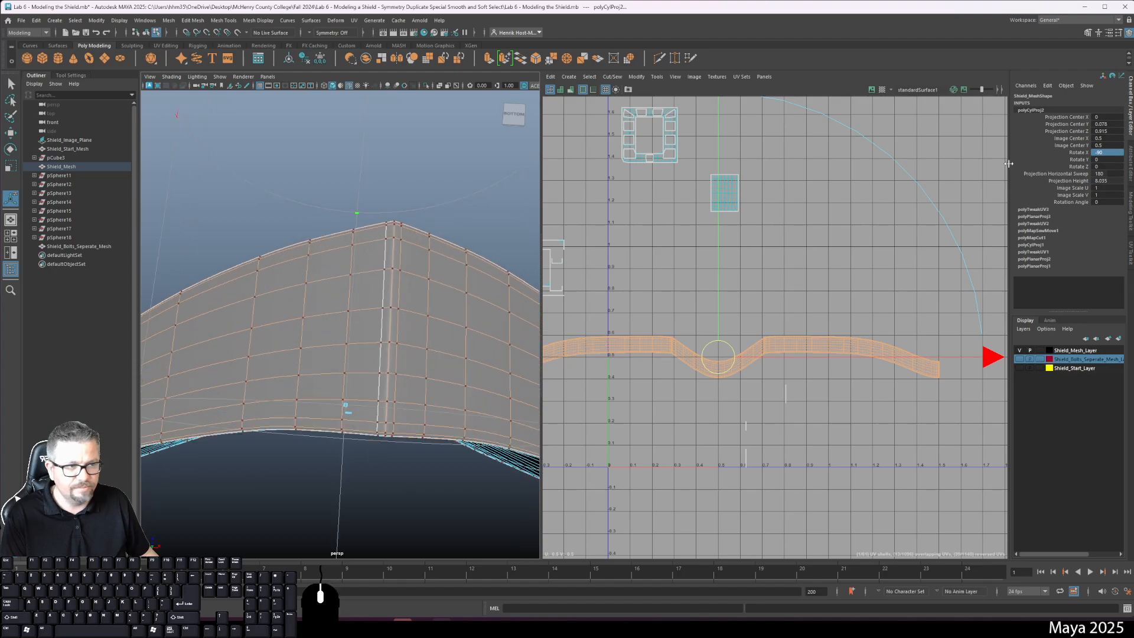
pyautogui.click(1110, 117)
pyautogui.write('.001')
pyautogui.press('Return')
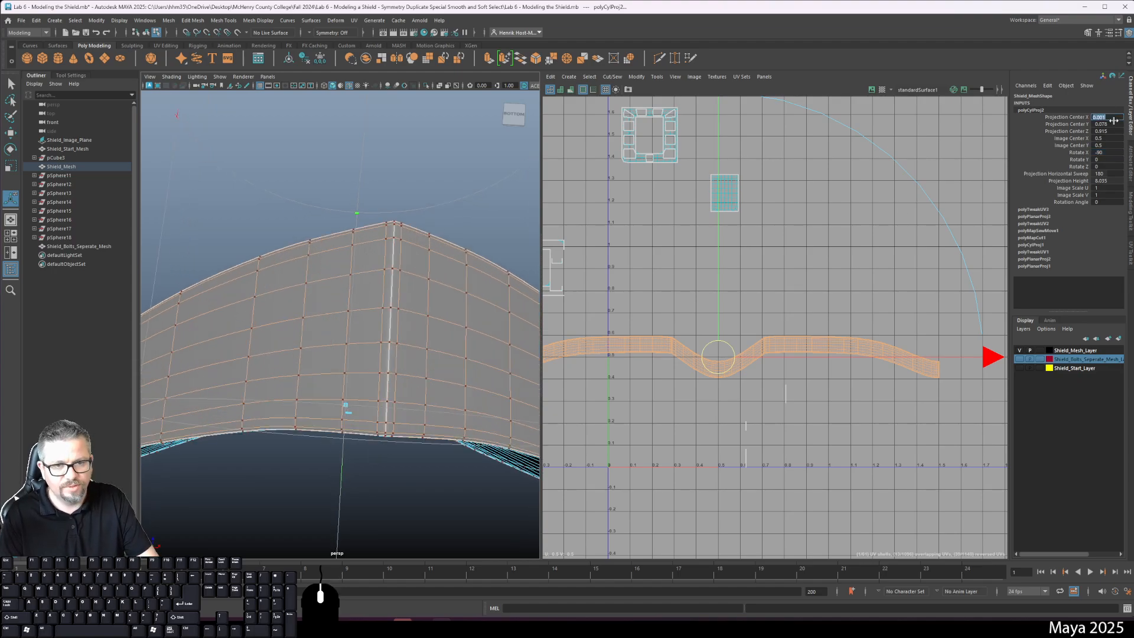
pyautogui.keyDown('alt'); pyautogui.moveTo(371, 320); pyautogui.dragTo(377, 237, button='right'); pyautogui.keyUp('alt')
pyautogui.keyDown('alt'); pyautogui.moveTo(407, 368); pyautogui.dragTo(416, 461); pyautogui.keyUp('alt')
pyautogui.keyDown('alt'); pyautogui.moveTo(416, 460); pyautogui.dragTo(396, 354, button='right'); pyautogui.keyUp('alt')
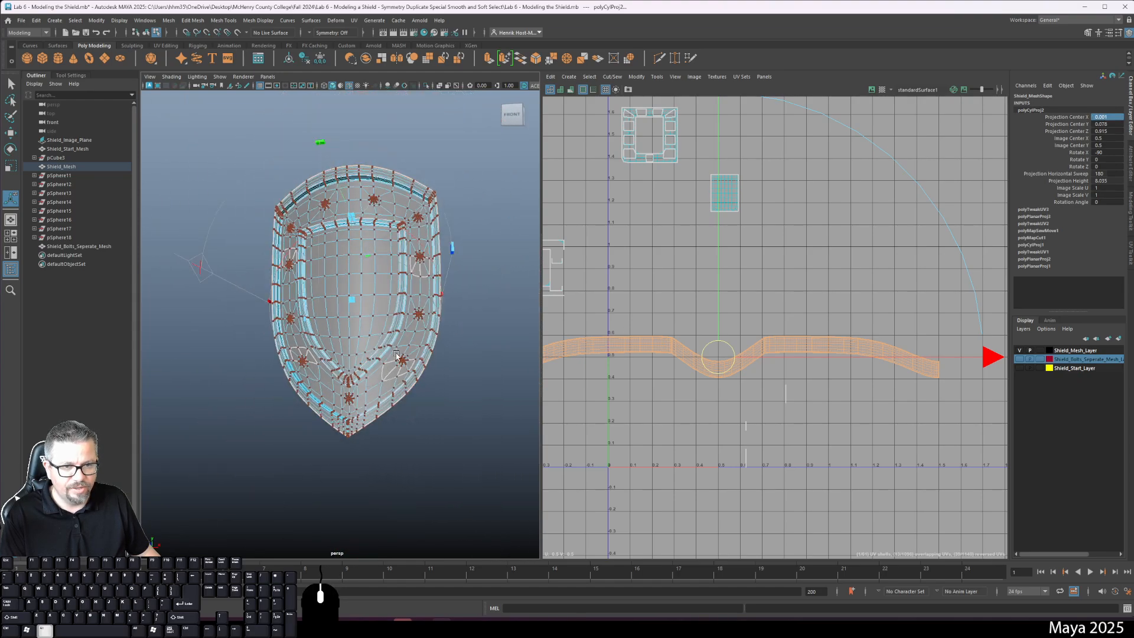
# - Select the whole UV shell of the projected rim strip and unfold it
pyautogui.click(657, 77)
pyautogui.click(680, 151)
pyautogui.click(675, 356)
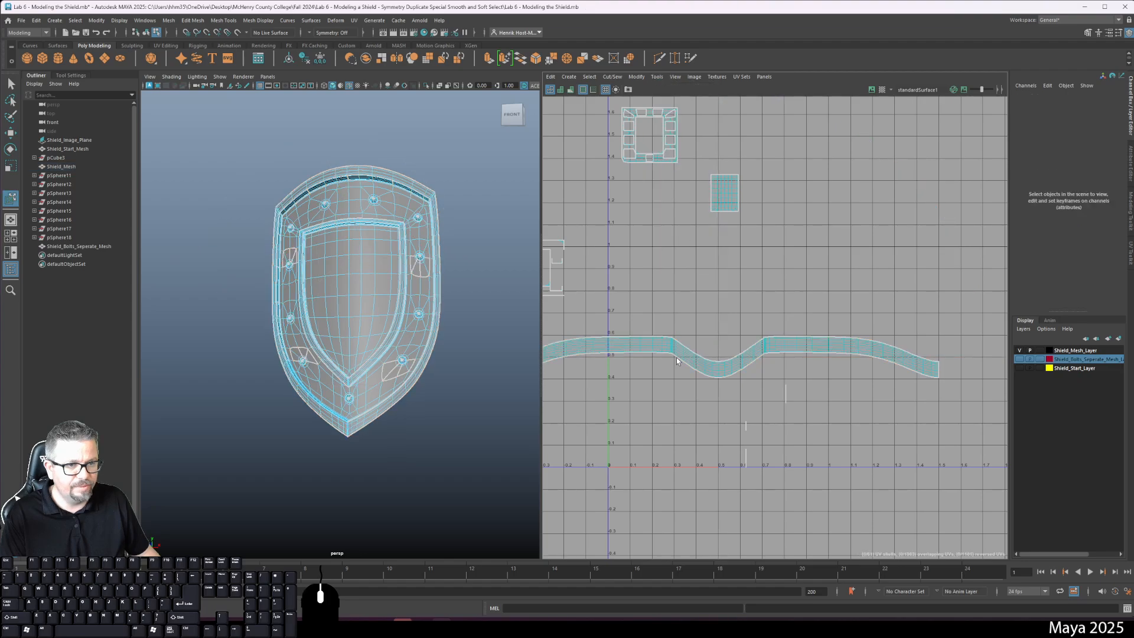
pyautogui.keyDown('alt'); pyautogui.moveTo(678, 355); pyautogui.dragTo(603, 464, button='right'); pyautogui.keyUp('alt')
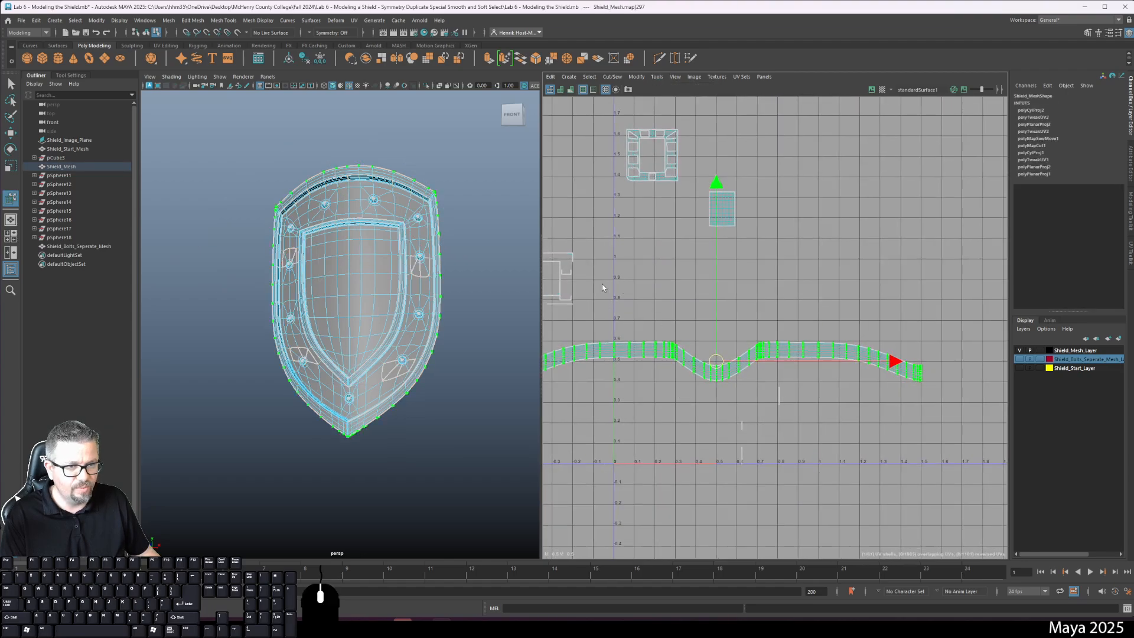
pyautogui.keyDown('alt'); pyautogui.moveTo(573, 313); pyautogui.dragTo(652, 348, button='middle'); pyautogui.keyUp('alt')
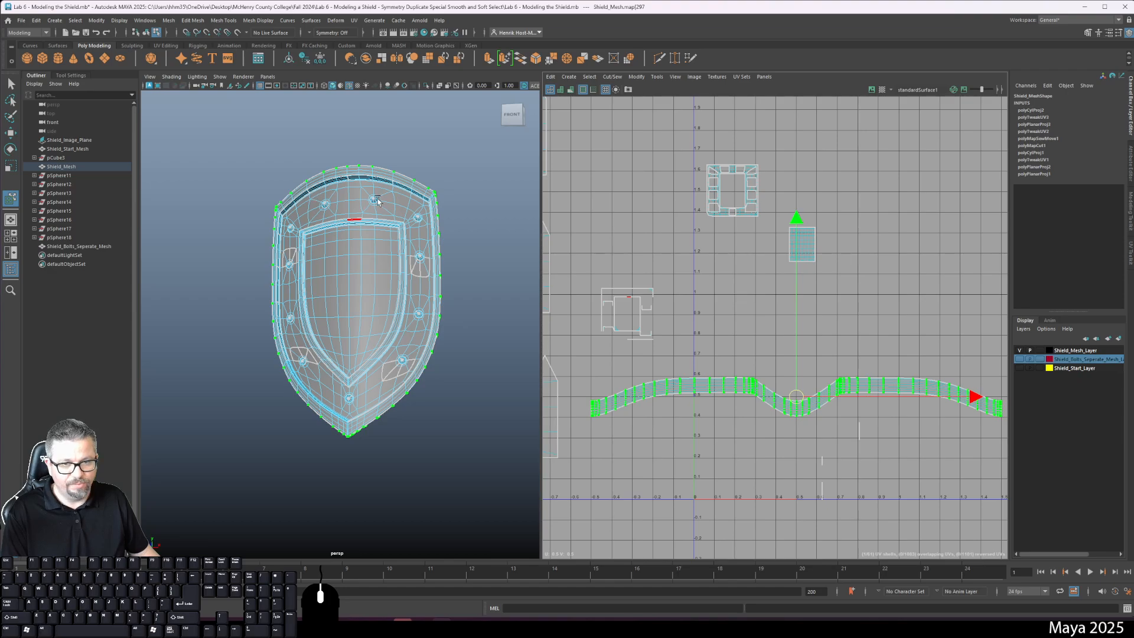
pyautogui.keyDown('alt'); pyautogui.moveTo(737, 409); pyautogui.dragTo(740, 369, button='right'); pyautogui.keyUp('alt')
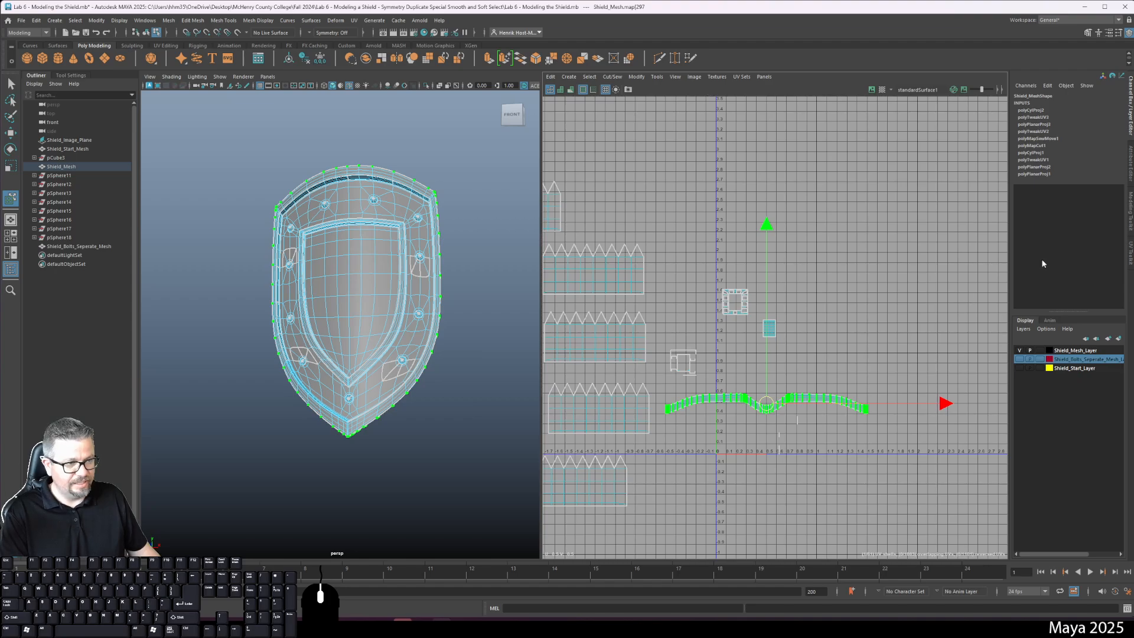
pyautogui.click(1130, 254)
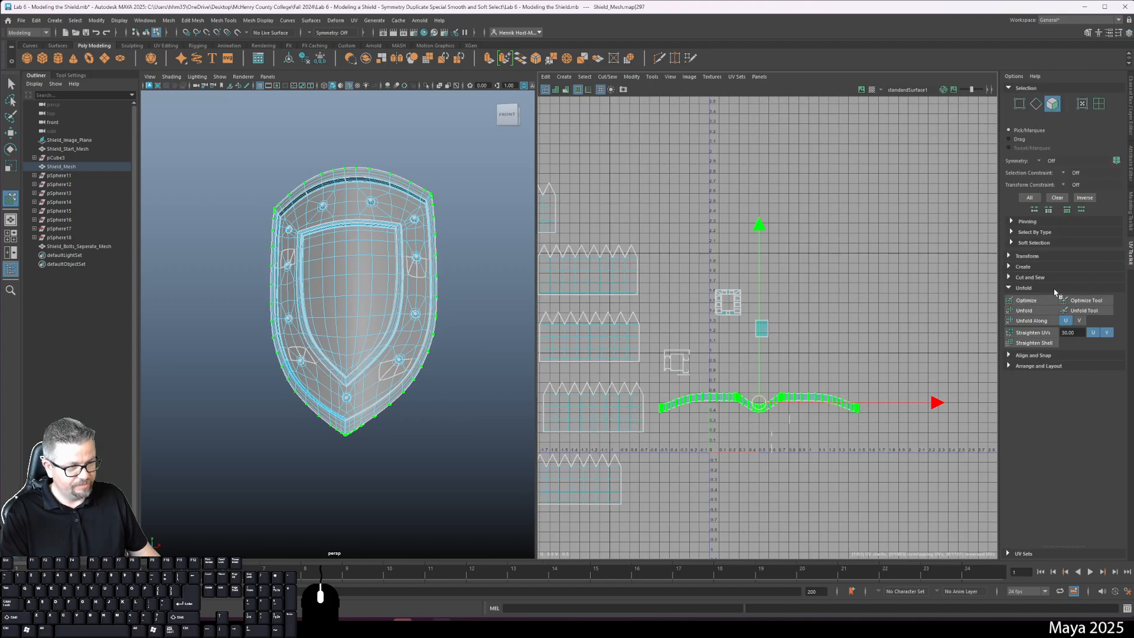
pyautogui.click(1024, 310)
# - Move the unfolded rim strip shell to just above the shield-shaped UV shell
pyautogui.press('w')
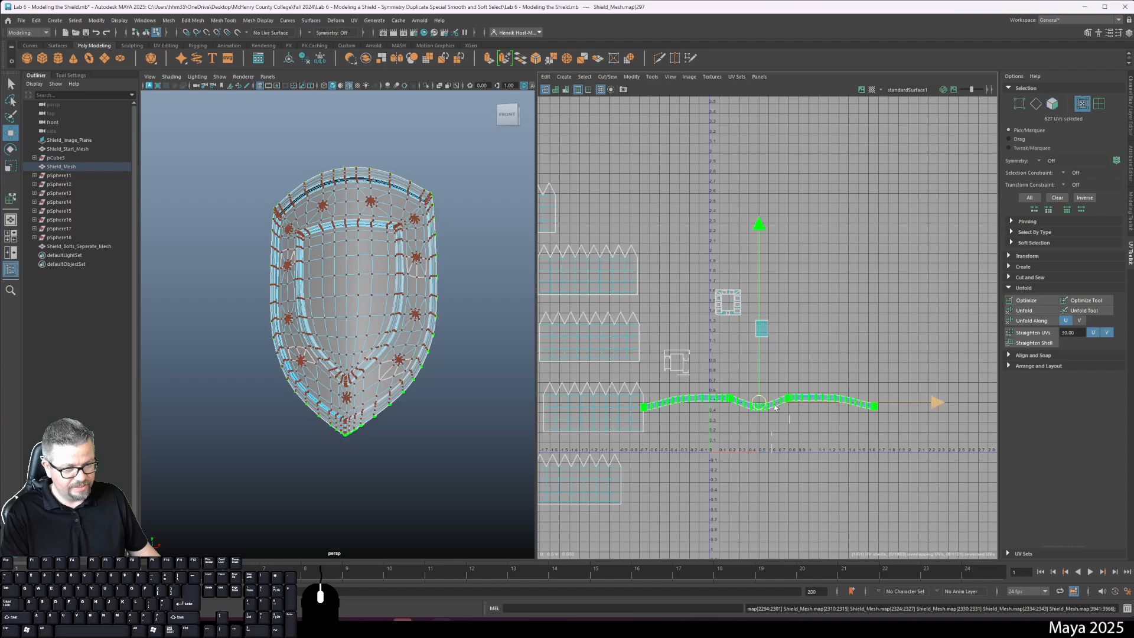
pyautogui.moveTo(759, 403); pyautogui.dragTo(835, 185)
pyautogui.keyDown('alt'); pyautogui.moveTo(760, 255); pyautogui.dragTo(773, 330, button='middle'); pyautogui.keyUp('alt')
pyautogui.keyDown('alt'); pyautogui.moveTo(774, 331); pyautogui.dragTo(824, 378, button='right'); pyautogui.keyUp('alt')
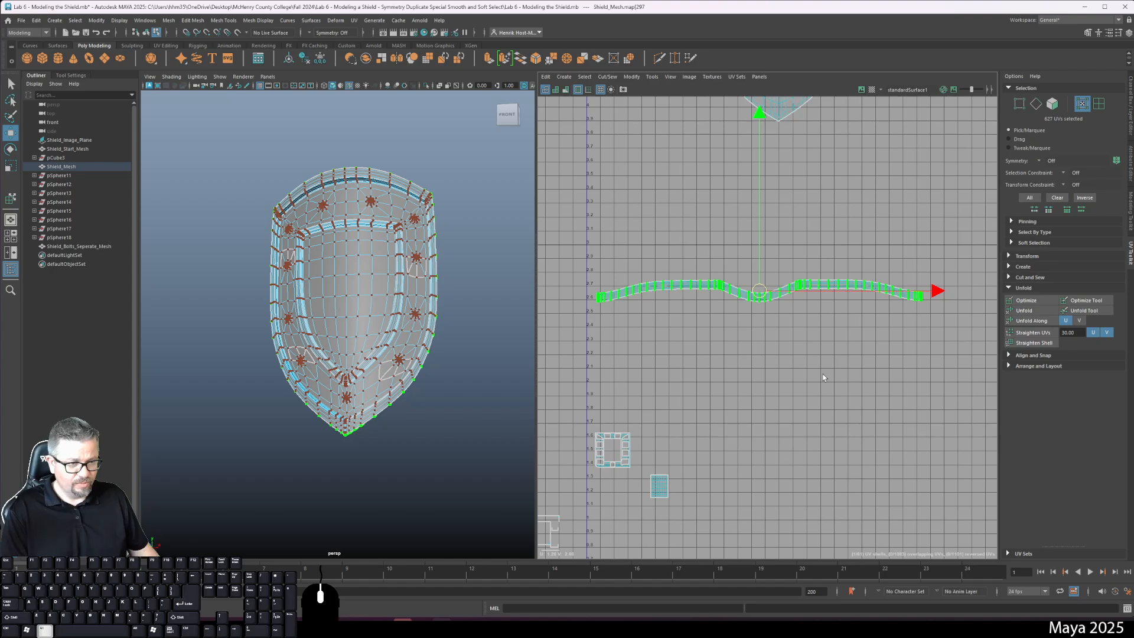
pyautogui.keyDown('alt'); pyautogui.moveTo(823, 378); pyautogui.dragTo(808, 487, button='middle'); pyautogui.keyUp('alt')
pyautogui.moveTo(744, 403); pyautogui.dragTo(763, 295)
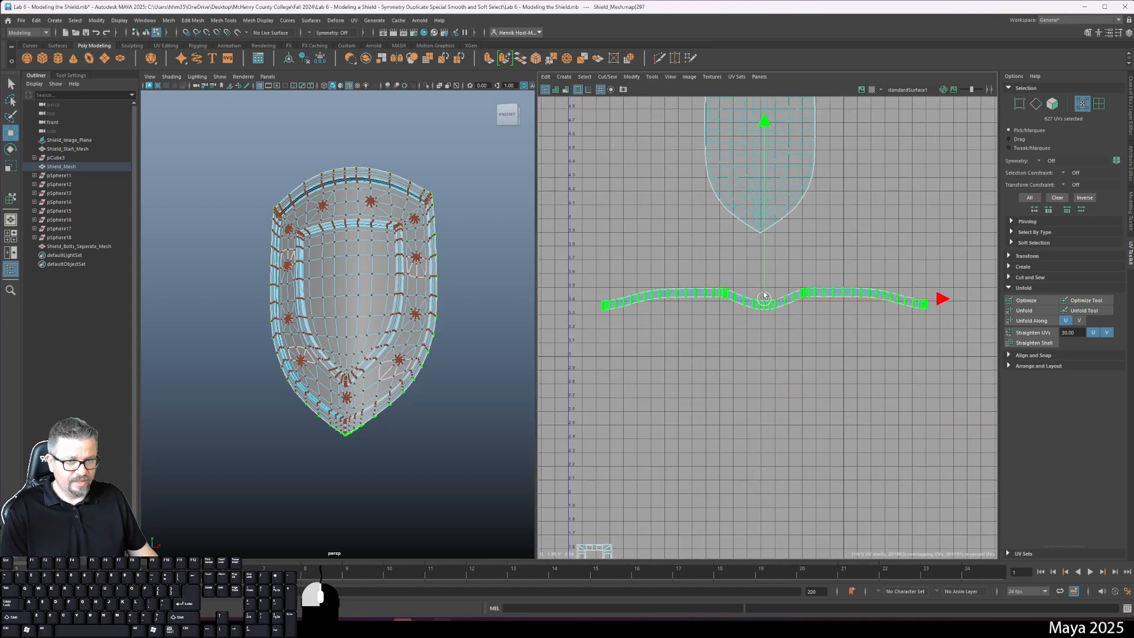
pyautogui.keyDown('alt'); pyautogui.moveTo(763, 295); pyautogui.dragTo(752, 428, button='middle'); pyautogui.keyUp('alt')
pyautogui.moveTo(752, 428); pyautogui.dragTo(749, 195)
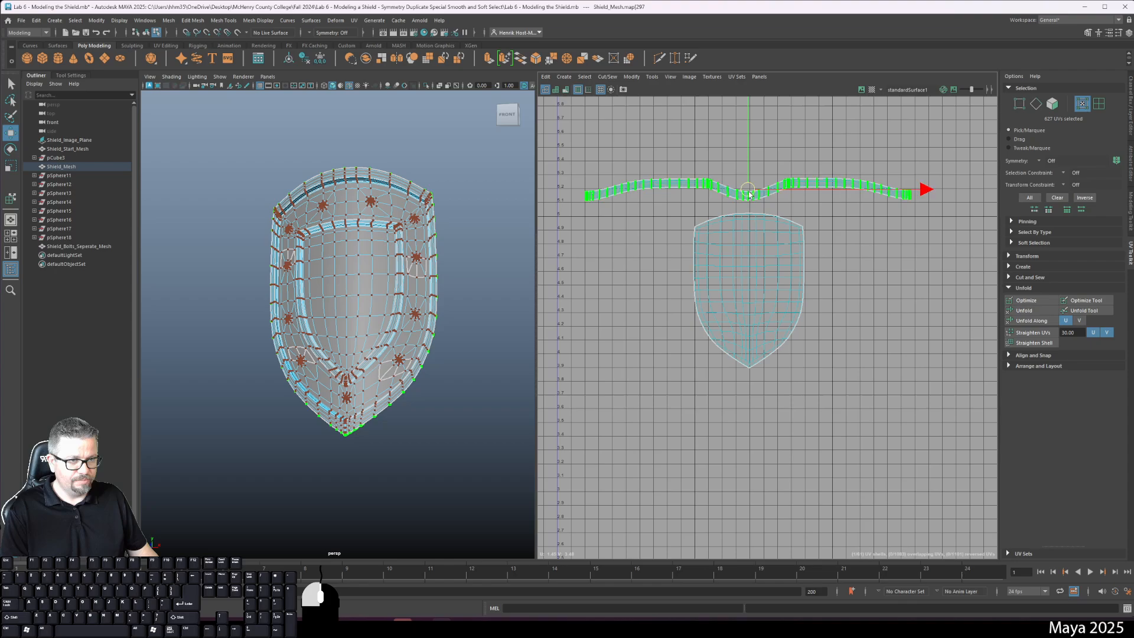
# - Rotate the rim strip's UV shell by 180 degrees
pyautogui.press('e')
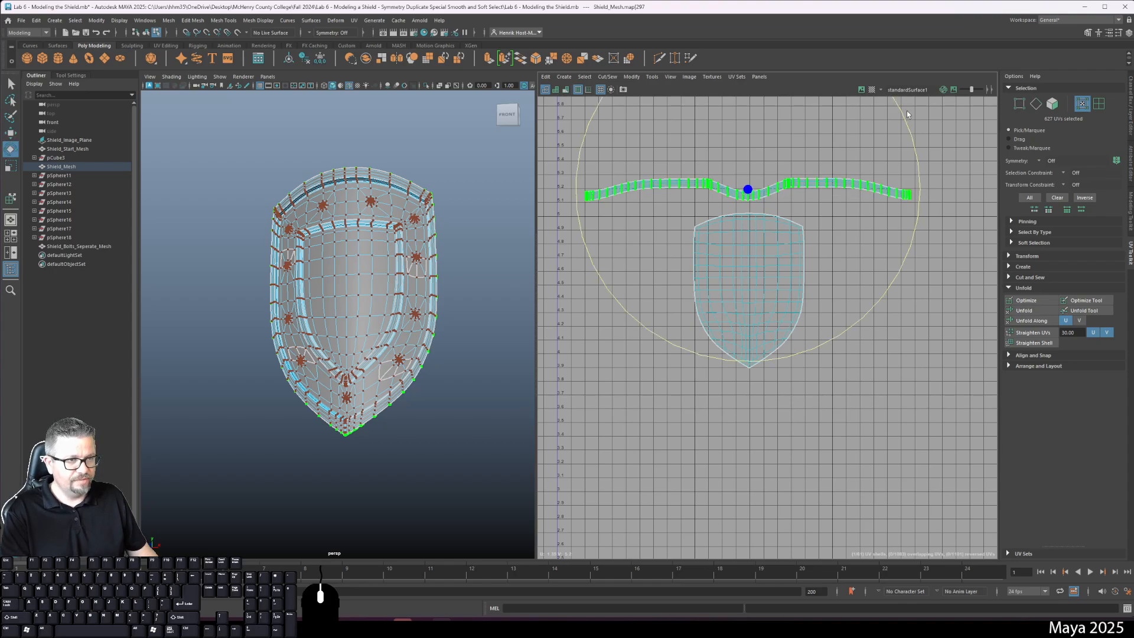
pyautogui.click(1126, 247)
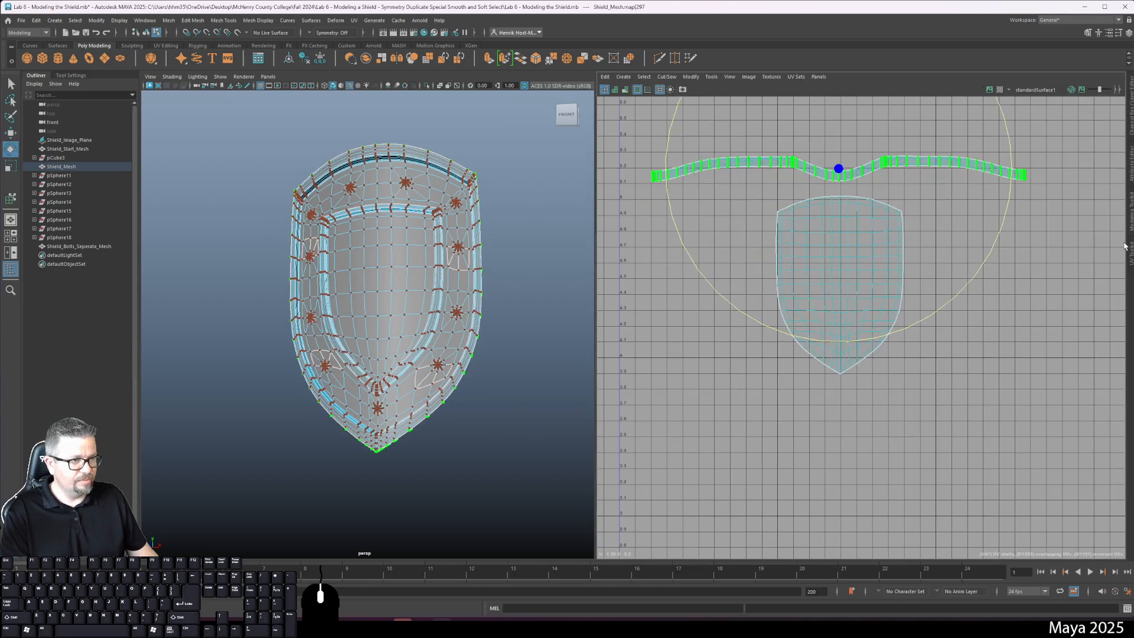
pyautogui.click(1129, 251)
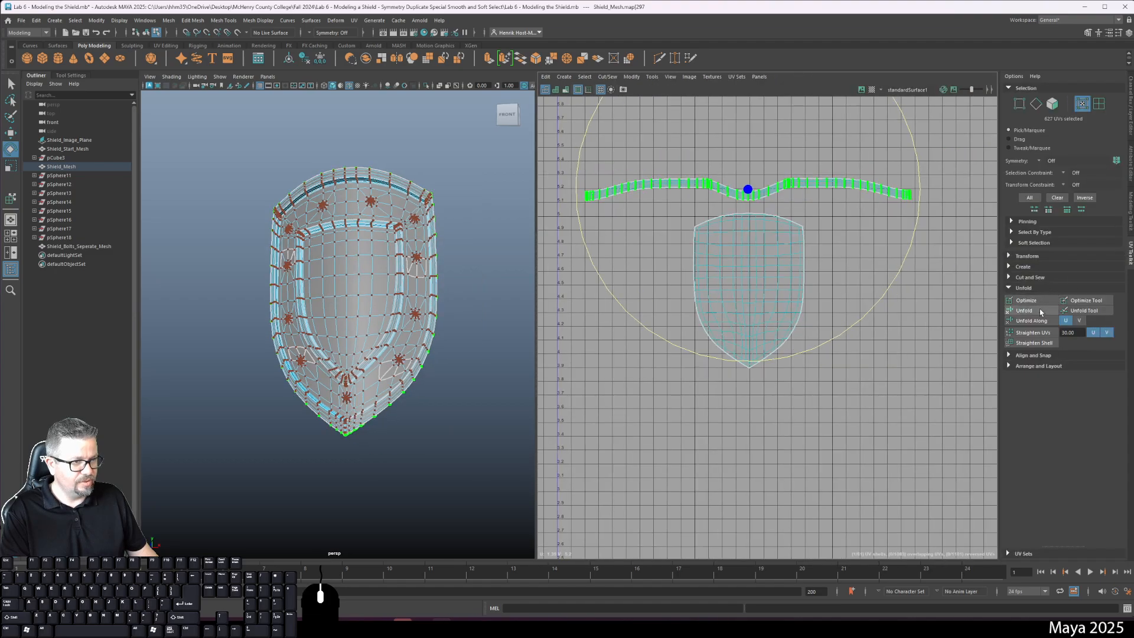
pyautogui.click(1030, 256)
pyautogui.click(1057, 424)
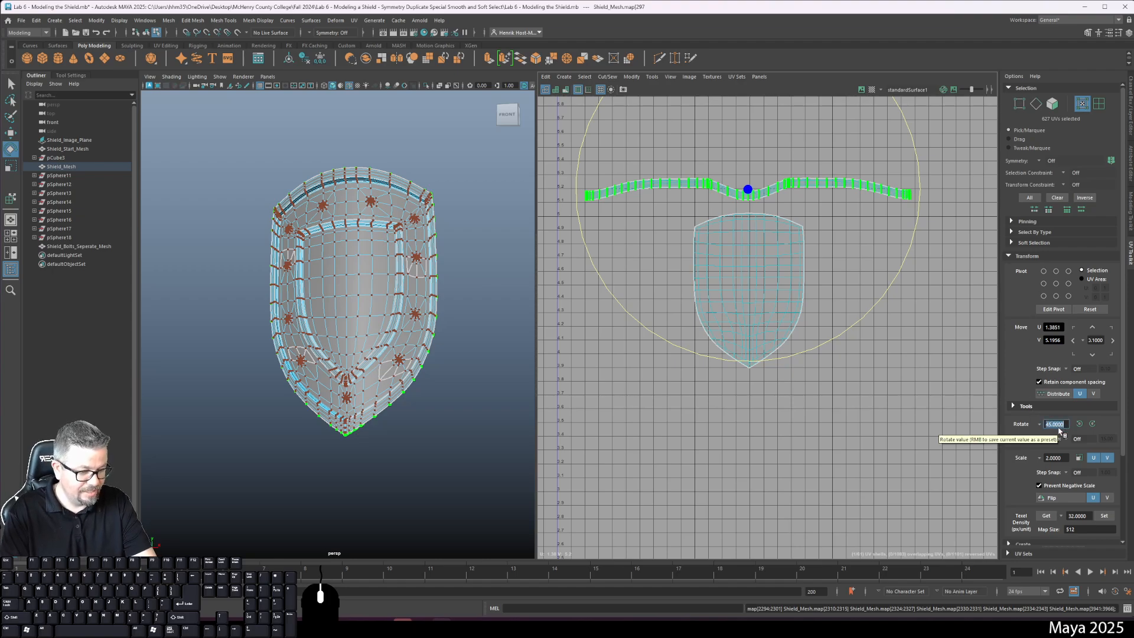
pyautogui.write('180')
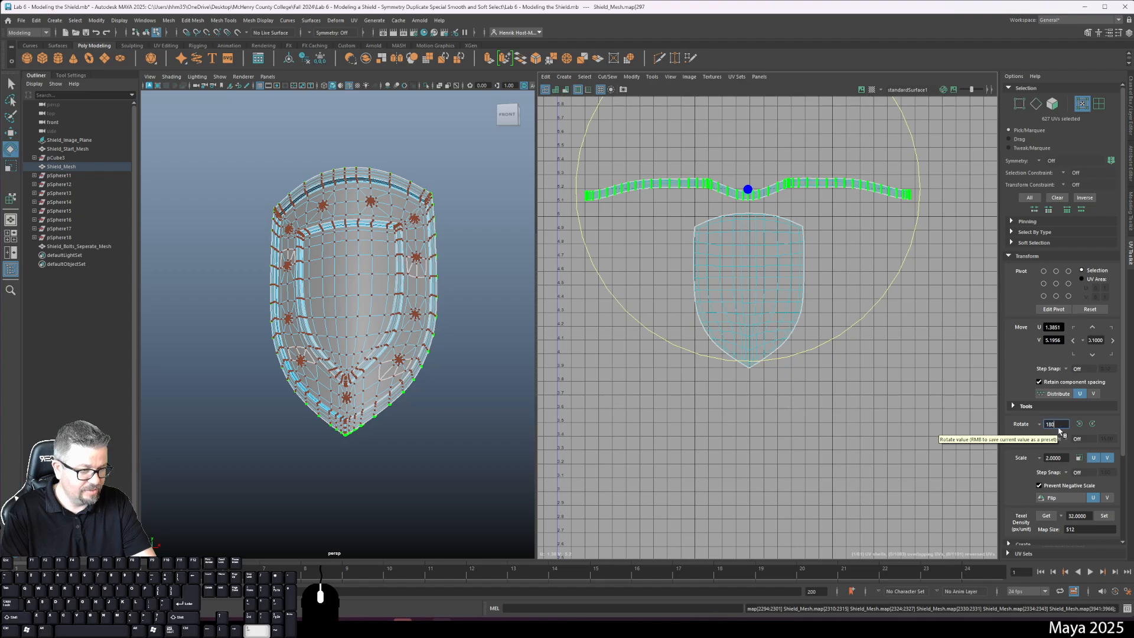
pyautogui.click(1079, 424)
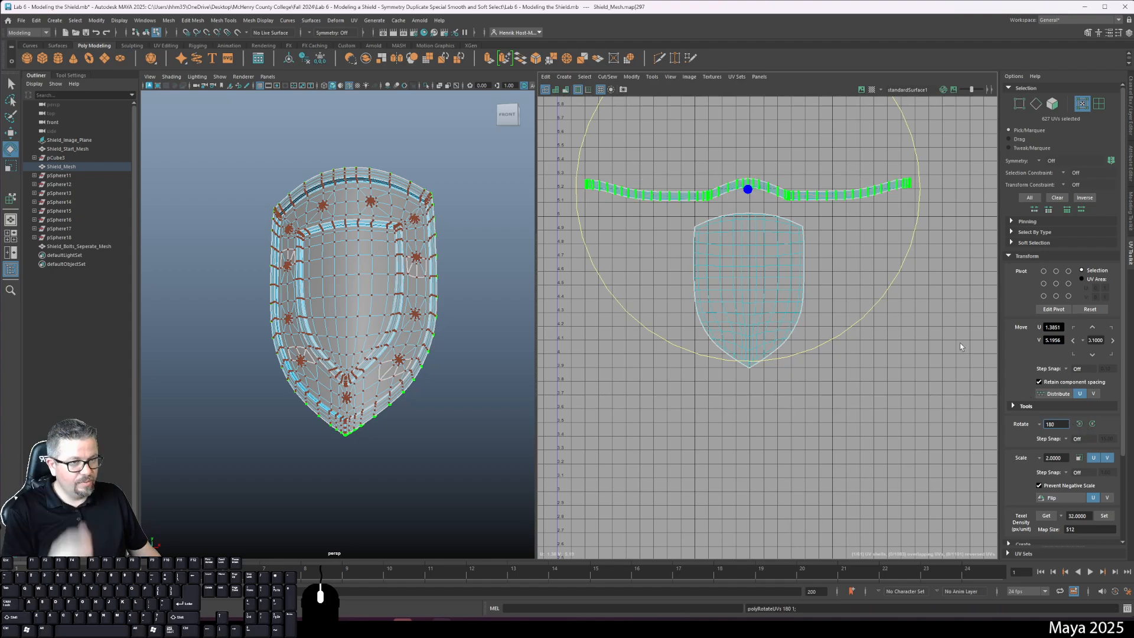
# - Clear the UV selection and inspect the shield mesh's back, side and front faces against the existing UV shells
pyautogui.click(865, 376)
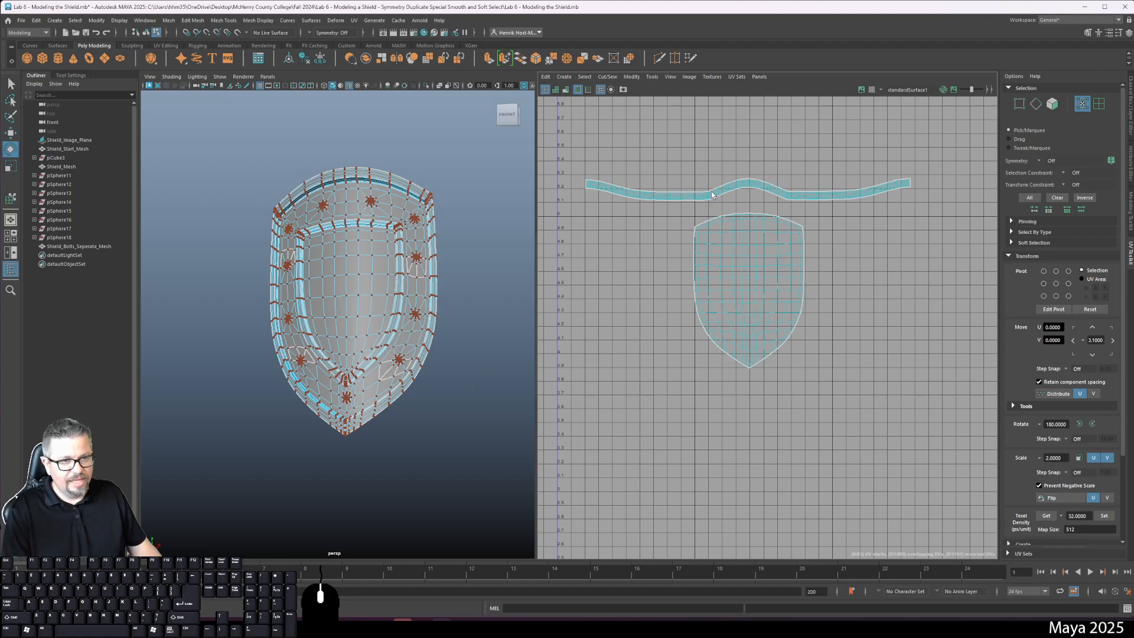
pyautogui.keyDown('alt'); pyautogui.moveTo(330, 319); pyautogui.dragTo(179, 356); pyautogui.keyUp('alt')
pyautogui.moveTo(341, 271); pyautogui.dragTo(342, 295, button='right')
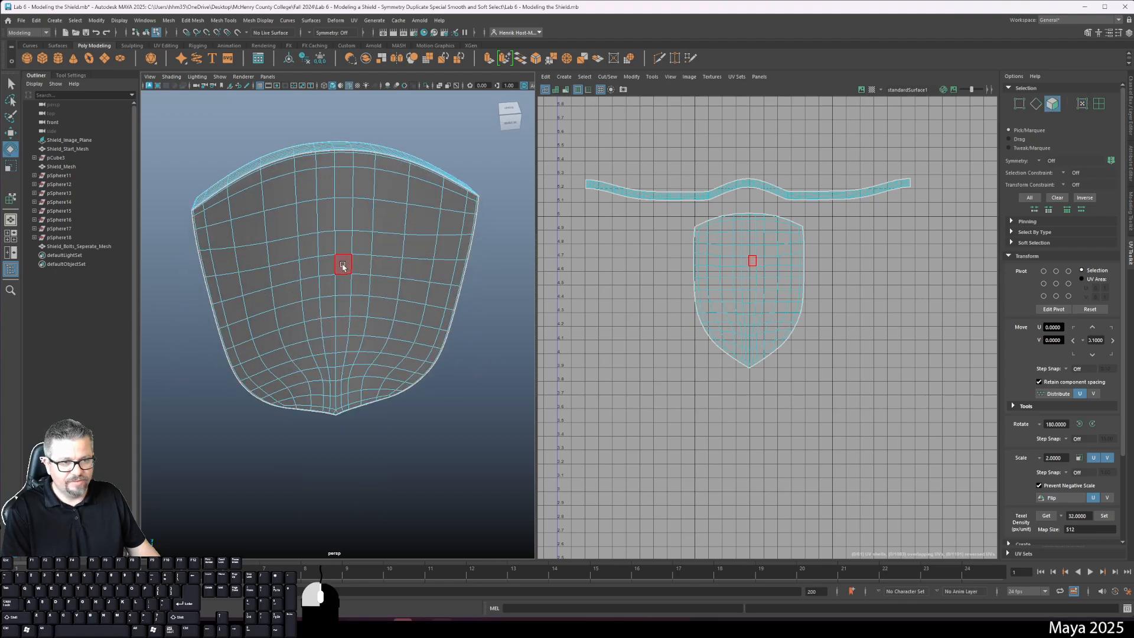
pyautogui.click(343, 266)
pyautogui.keyDown('alt'); pyautogui.moveTo(691, 198); pyautogui.dragTo(721, 203, button='middle'); pyautogui.keyUp('alt')
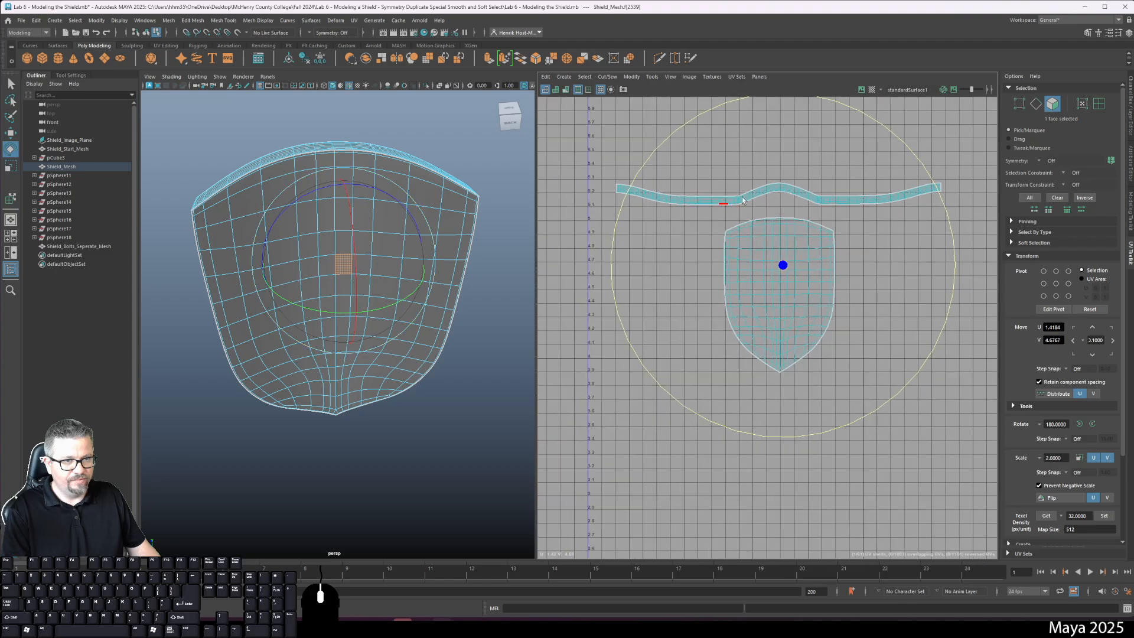
pyautogui.keyDown('alt'); pyautogui.moveTo(271, 215); pyautogui.dragTo(315, 211); pyautogui.keyUp('alt')
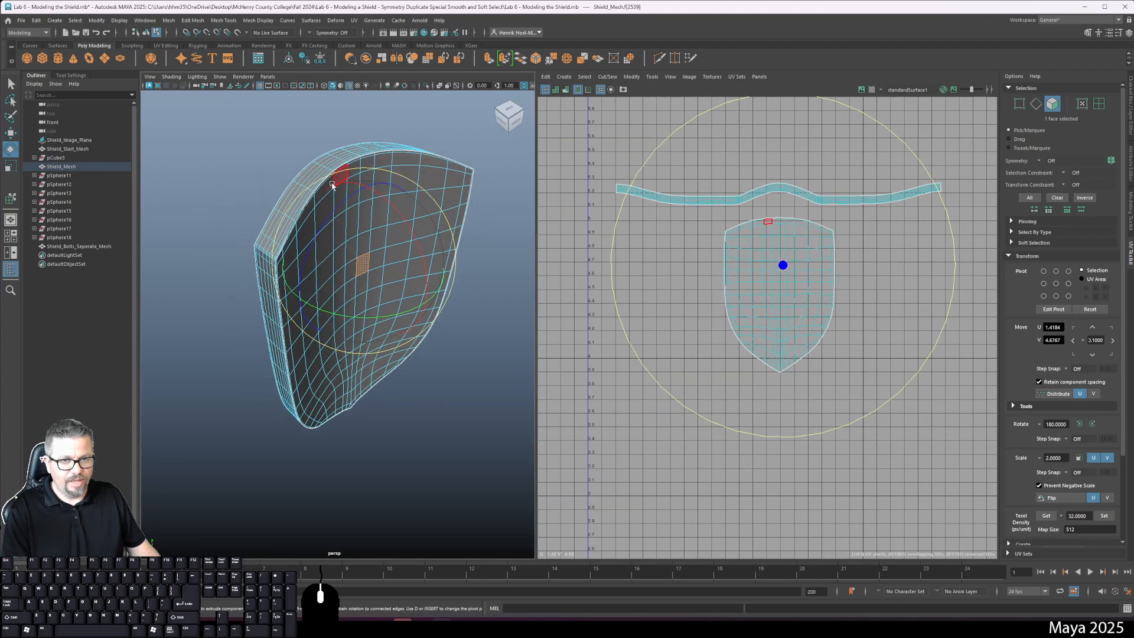
pyautogui.keyDown('alt'); pyautogui.moveTo(261, 284); pyautogui.dragTo(294, 271); pyautogui.keyUp('alt')
pyautogui.moveTo(355, 376); pyautogui.dragTo(388, 354, button='right')
pyautogui.click(406, 432)
pyautogui.keyDown('alt'); pyautogui.moveTo(407, 434); pyautogui.dragTo(476, 426); pyautogui.keyUp('alt')
pyautogui.keyDown('alt'); pyautogui.moveTo(428, 347); pyautogui.dragTo(389, 433, button='middle'); pyautogui.keyUp('alt')
pyautogui.keyDown('alt'); pyautogui.moveTo(335, 435); pyautogui.dragTo(366, 443, button='right'); pyautogui.keyUp('alt')
pyautogui.keyDown('alt'); pyautogui.moveTo(366, 443); pyautogui.dragTo(402, 468); pyautogui.keyUp('alt')
pyautogui.moveTo(291, 284); pyautogui.dragTo(301, 307, button='right')
pyautogui.keyDown('alt'); pyautogui.moveTo(301, 278); pyautogui.dragTo(227, 248); pyautogui.keyUp('alt')
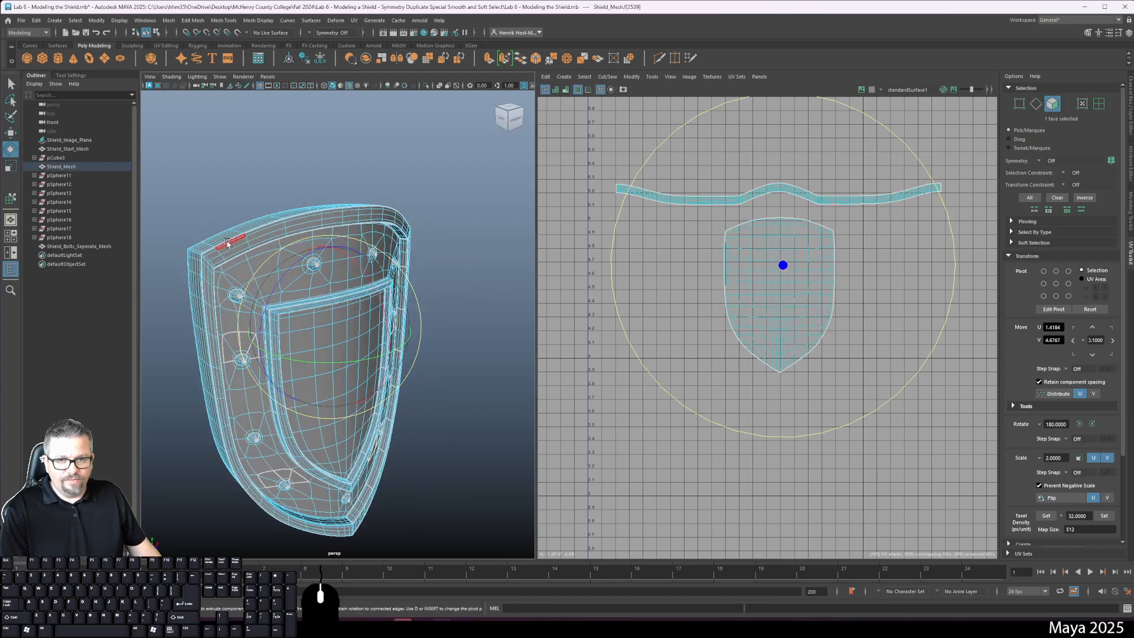
# - Select the narrow face loop running along the outer edge of the shield's front rim
pyautogui.scroll(10, 228, 244)
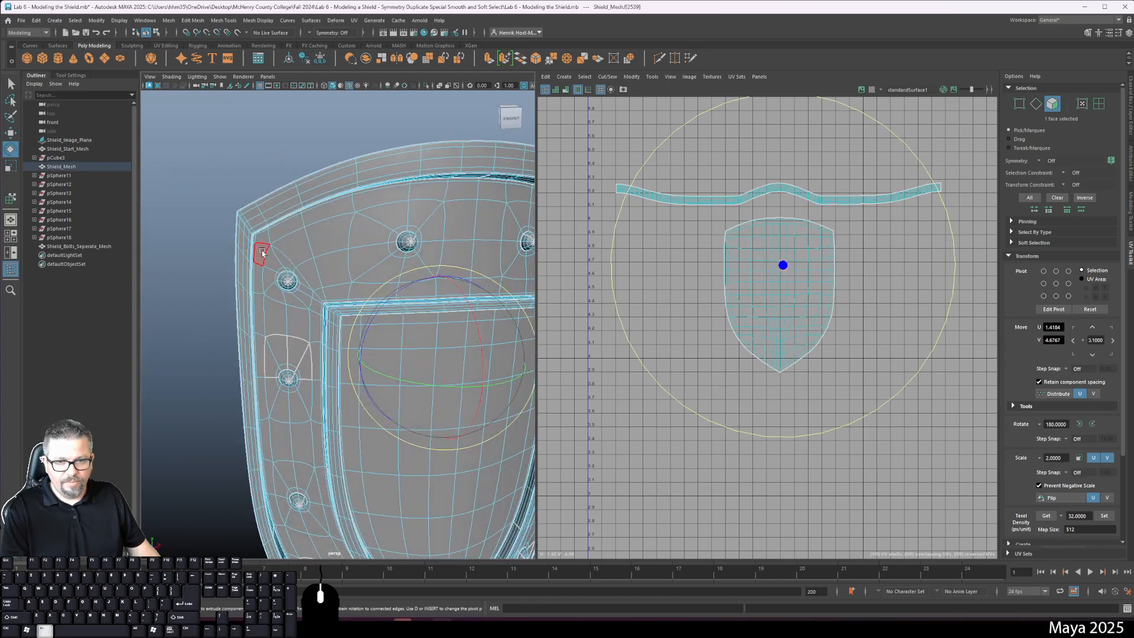
pyautogui.keyDown('alt'); pyautogui.moveTo(262, 252); pyautogui.dragTo(248, 243); pyautogui.keyUp('alt')
pyautogui.keyDown('alt'); pyautogui.moveTo(259, 281); pyautogui.dragTo(331, 311, button='right'); pyautogui.keyUp('alt')
pyautogui.keyDown('alt'); pyautogui.moveTo(331, 311); pyautogui.dragTo(276, 306); pyautogui.keyUp('alt')
pyautogui.keyDown('alt'); pyautogui.moveTo(275, 306); pyautogui.dragTo(323, 224, button='middle'); pyautogui.keyUp('alt')
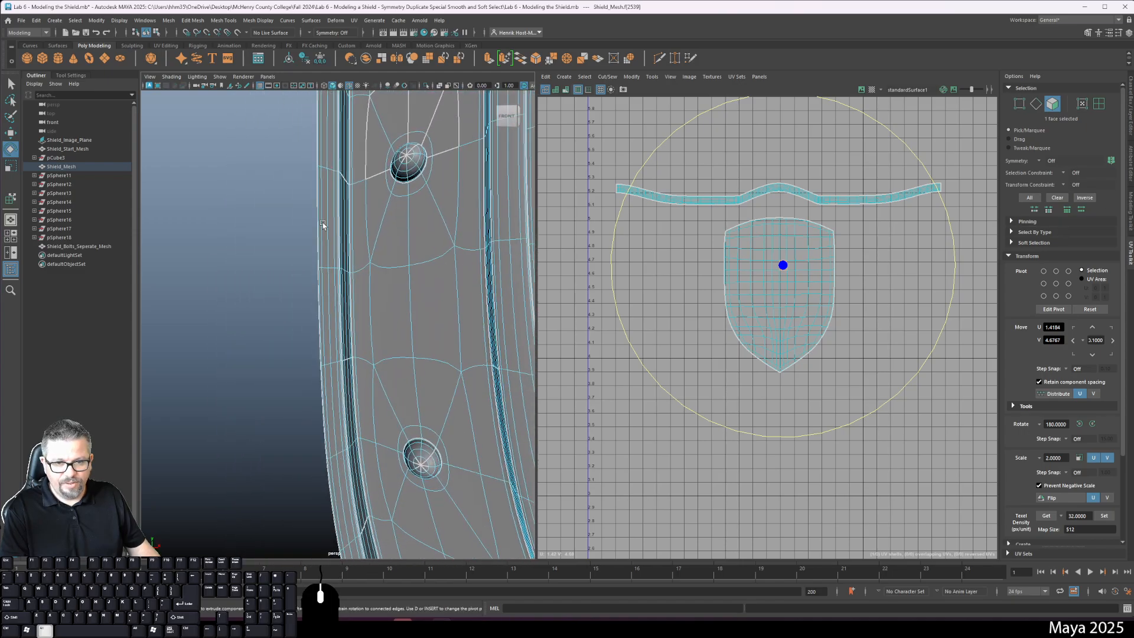
pyautogui.keyDown('alt'); pyautogui.moveTo(322, 224); pyautogui.dragTo(388, 242); pyautogui.keyUp('alt')
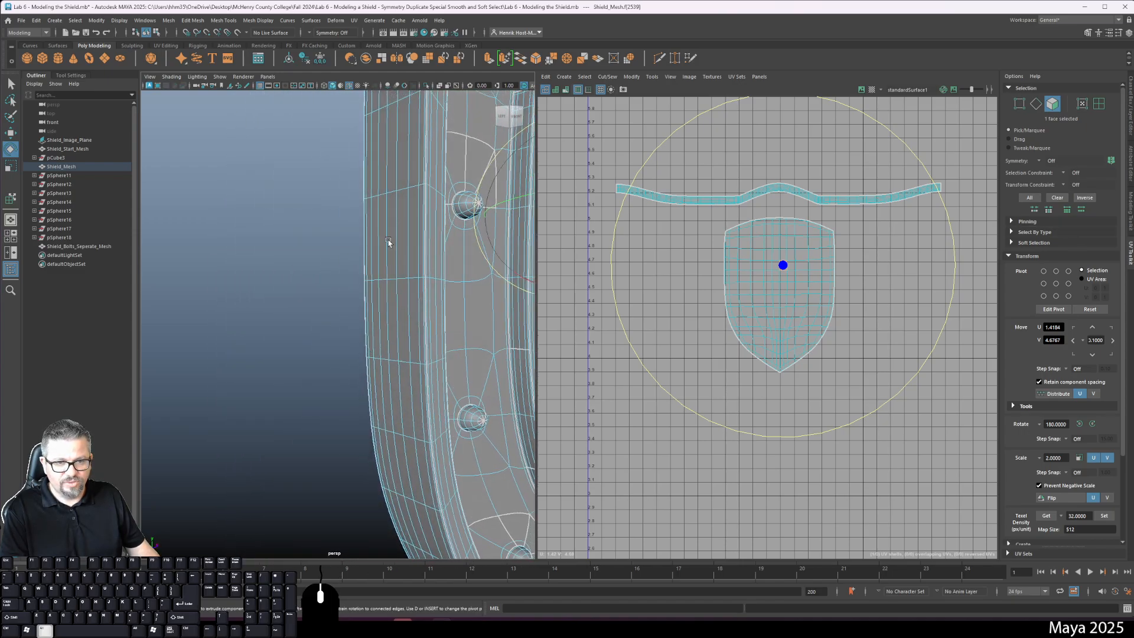
pyautogui.keyDown('alt'); pyautogui.moveTo(411, 264); pyautogui.dragTo(454, 280, button='right'); pyautogui.keyUp('alt')
pyautogui.keyDown('alt'); pyautogui.moveTo(453, 280); pyautogui.dragTo(416, 302, button='middle'); pyautogui.keyUp('alt')
pyautogui.click(427, 275)
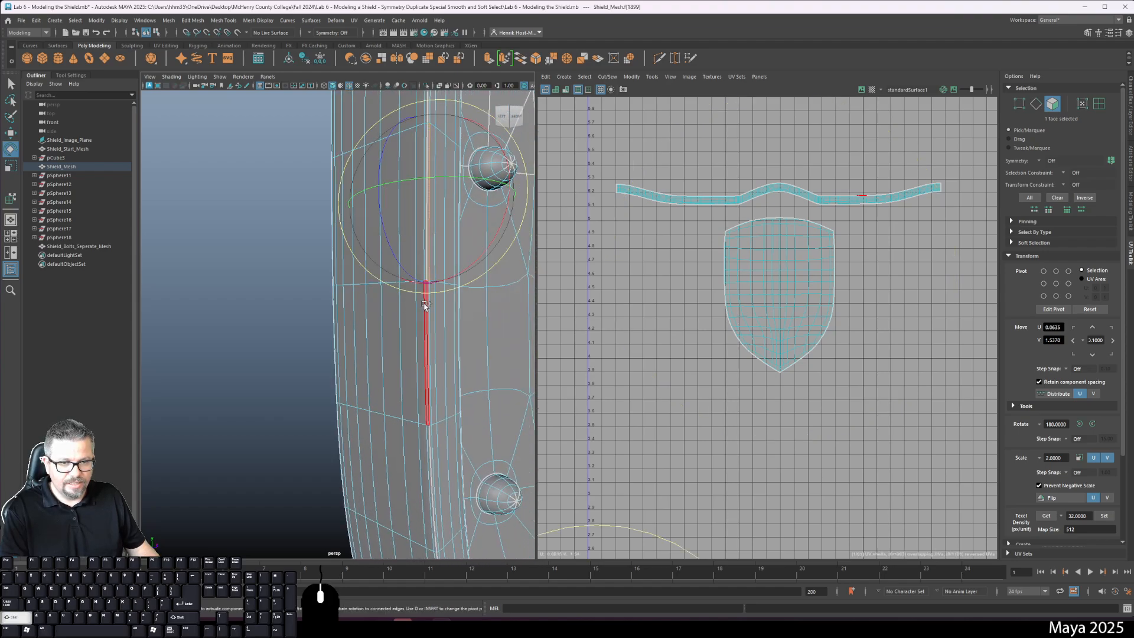
pyautogui.keyDown('shift'); pyautogui.doubleClick(427, 326); pyautogui.keyUp('shift')
# - Add the remaining face loops across the rim's front band, up to its inner edge, to the selection
pyautogui.keyDown('alt'); pyautogui.moveTo(420, 348); pyautogui.dragTo(317, 241, button='right'); pyautogui.keyUp('alt')
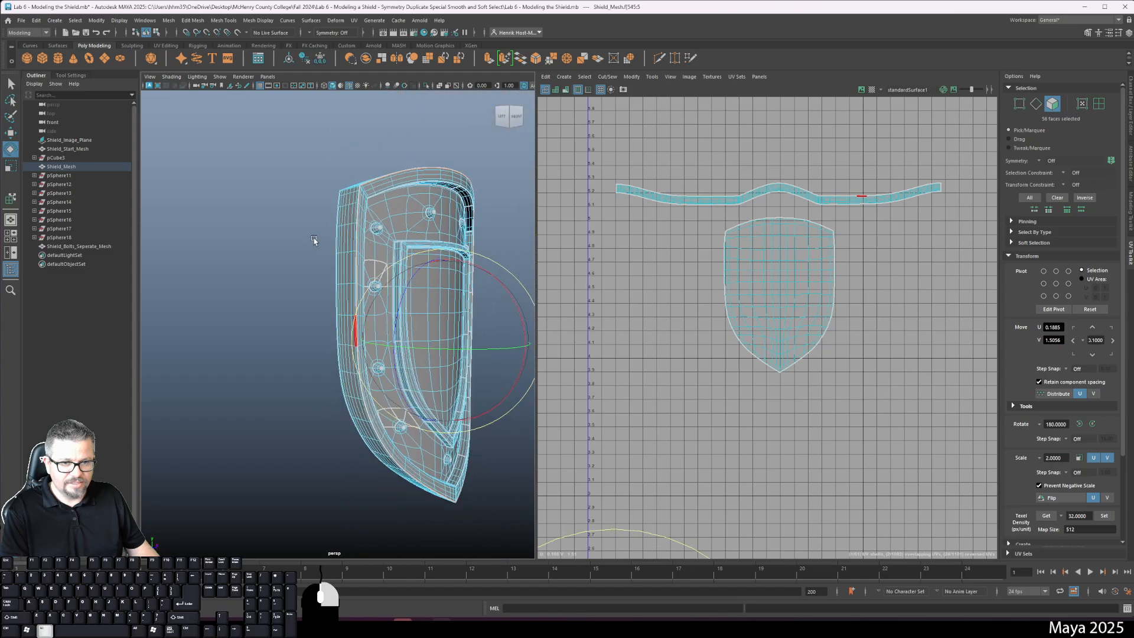
pyautogui.keyDown('alt'); pyautogui.moveTo(317, 241); pyautogui.dragTo(283, 224, button='middle'); pyautogui.keyUp('alt')
pyautogui.keyDown('alt'); pyautogui.moveTo(325, 346); pyautogui.dragTo(258, 286); pyautogui.keyUp('alt')
pyautogui.keyDown('alt'); pyautogui.moveTo(258, 286); pyautogui.dragTo(430, 403, button='right'); pyautogui.keyUp('alt')
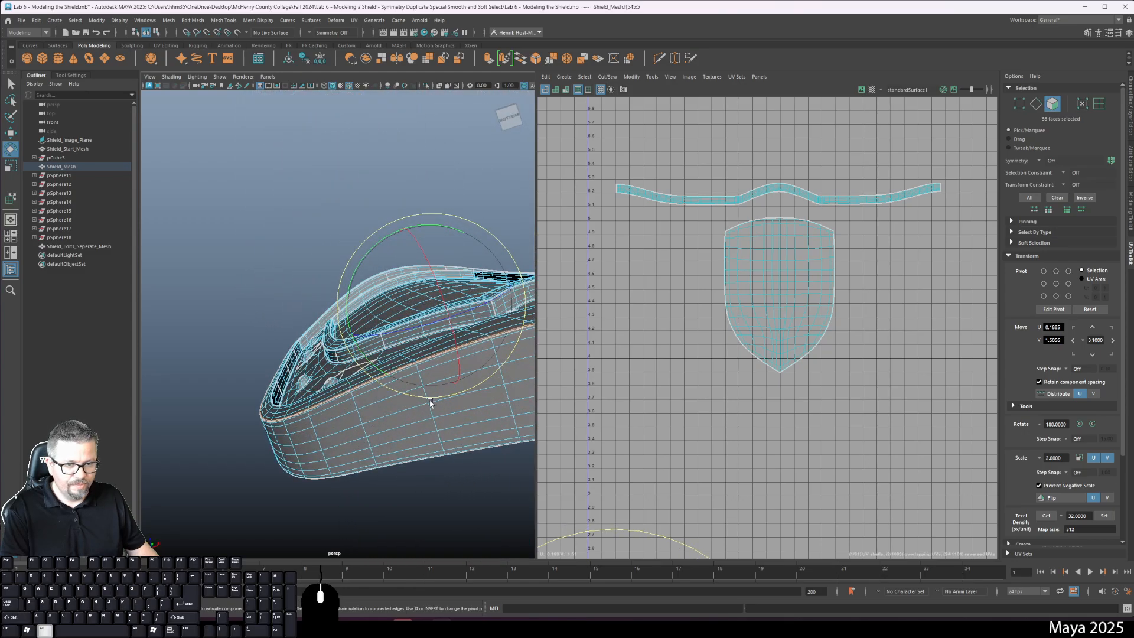
pyautogui.keyDown('alt'); pyautogui.moveTo(406, 414); pyautogui.dragTo(303, 426); pyautogui.keyUp('alt')
pyautogui.press('w')
pyautogui.keyDown('alt'); pyautogui.moveTo(303, 427); pyautogui.dragTo(296, 347, button='middle'); pyautogui.keyUp('alt')
pyautogui.keyDown('alt'); pyautogui.moveTo(296, 347); pyautogui.dragTo(313, 407, button='right'); pyautogui.keyUp('alt')
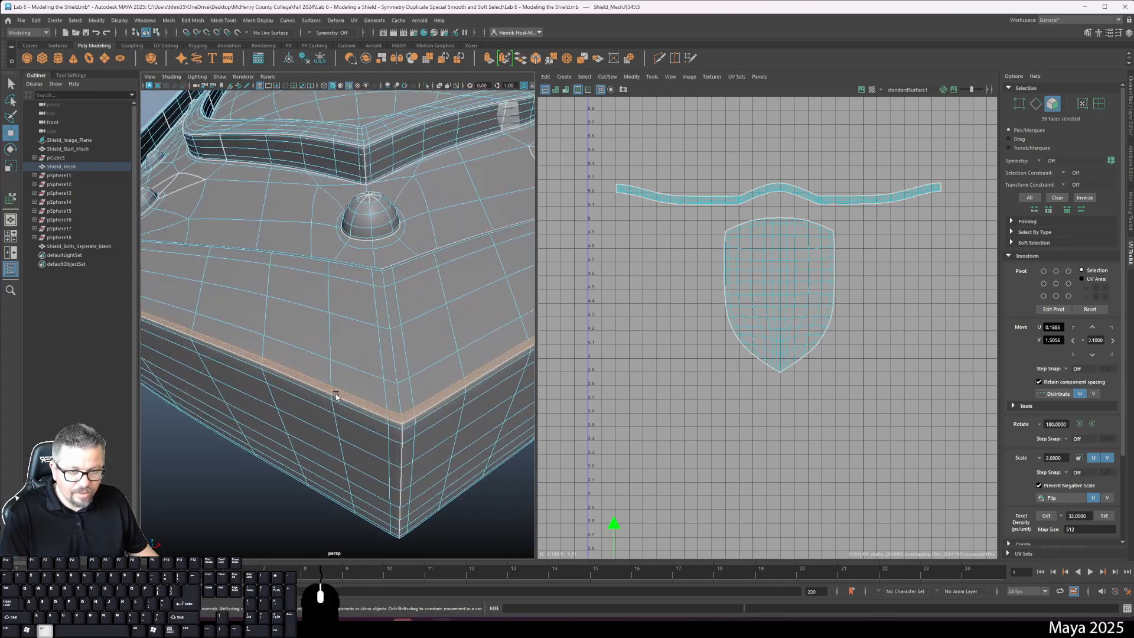
pyautogui.keyDown('alt'); pyautogui.moveTo(334, 394); pyautogui.dragTo(345, 415); pyautogui.keyUp('alt')
pyautogui.keyDown('alt'); pyautogui.moveTo(344, 415); pyautogui.dragTo(340, 359, button='middle'); pyautogui.keyUp('alt')
pyautogui.keyDown('alt'); pyautogui.moveTo(340, 359); pyautogui.dragTo(347, 287); pyautogui.keyUp('alt')
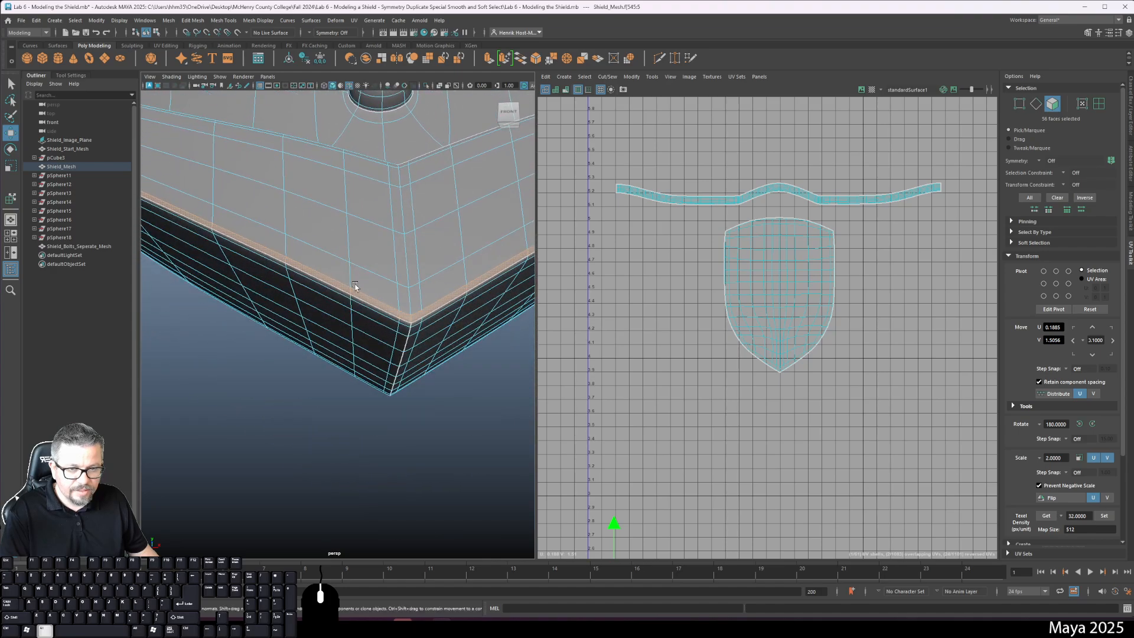
pyautogui.keyDown('shift'); pyautogui.doubleClick(404, 299); pyautogui.keyUp('shift')
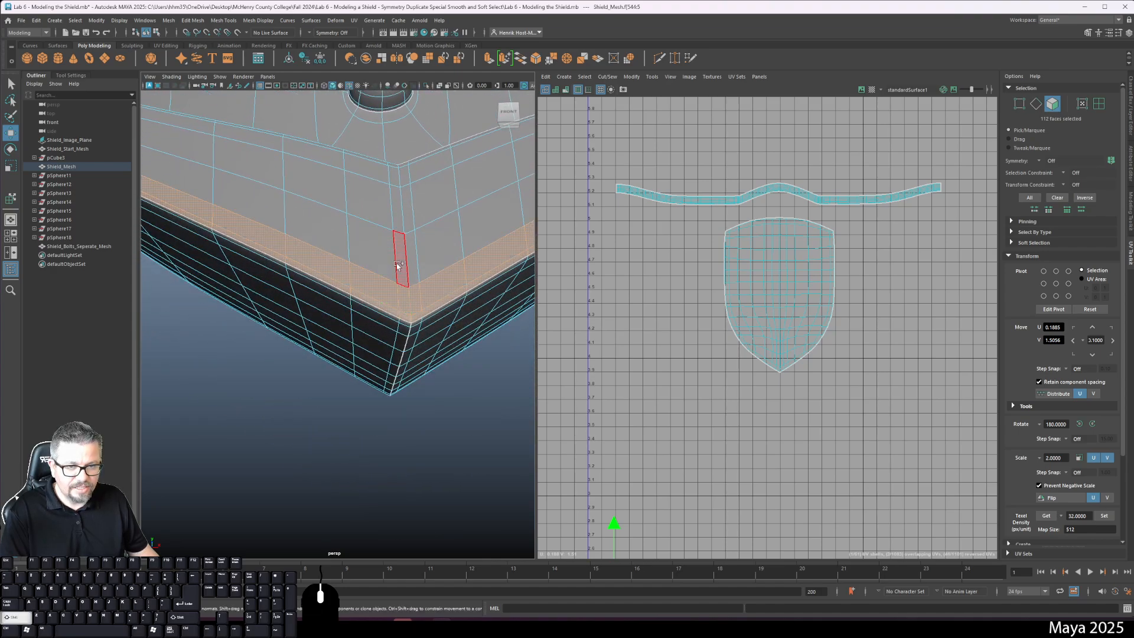
pyautogui.keyDown('shift'); pyautogui.doubleClick(373, 243); pyautogui.keyUp('shift')
pyautogui.keyDown('shift'); pyautogui.doubleClick(397, 172); pyautogui.keyUp('shift')
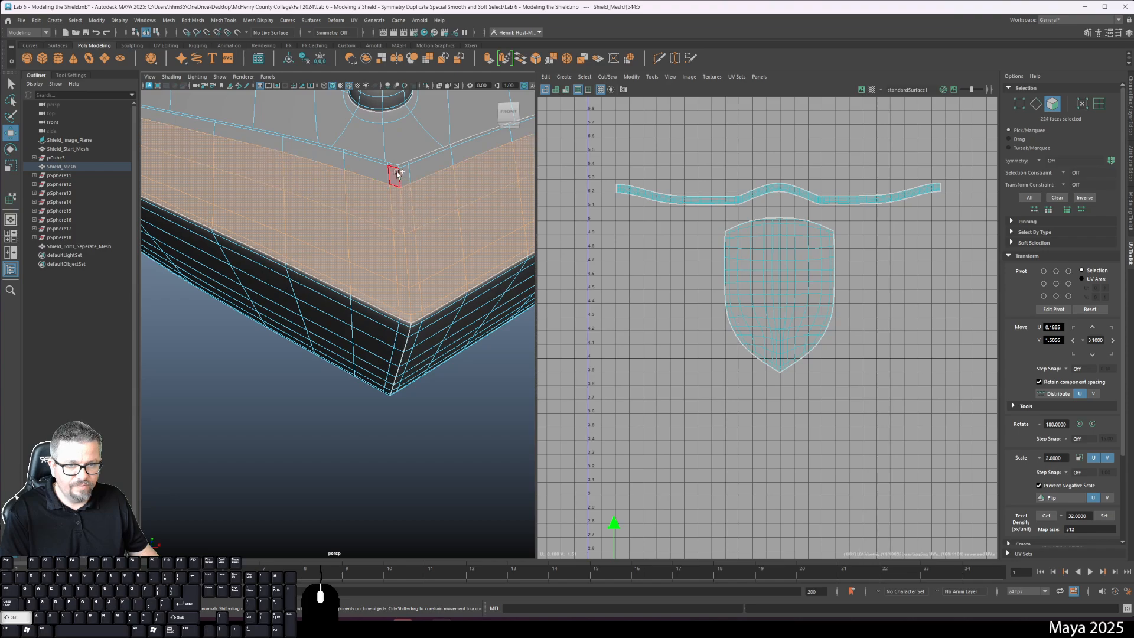
pyautogui.keyDown('shift'); pyautogui.doubleClick(383, 170); pyautogui.keyUp('shift')
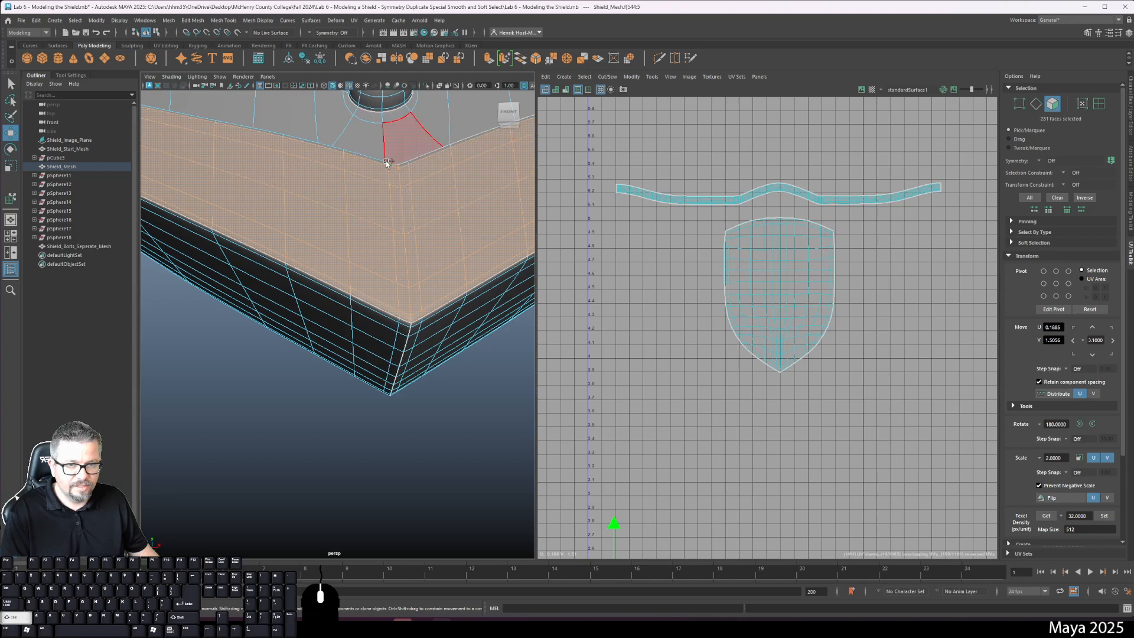
pyautogui.keyDown('shift'); pyautogui.doubleClick(380, 163); pyautogui.keyUp('shift')
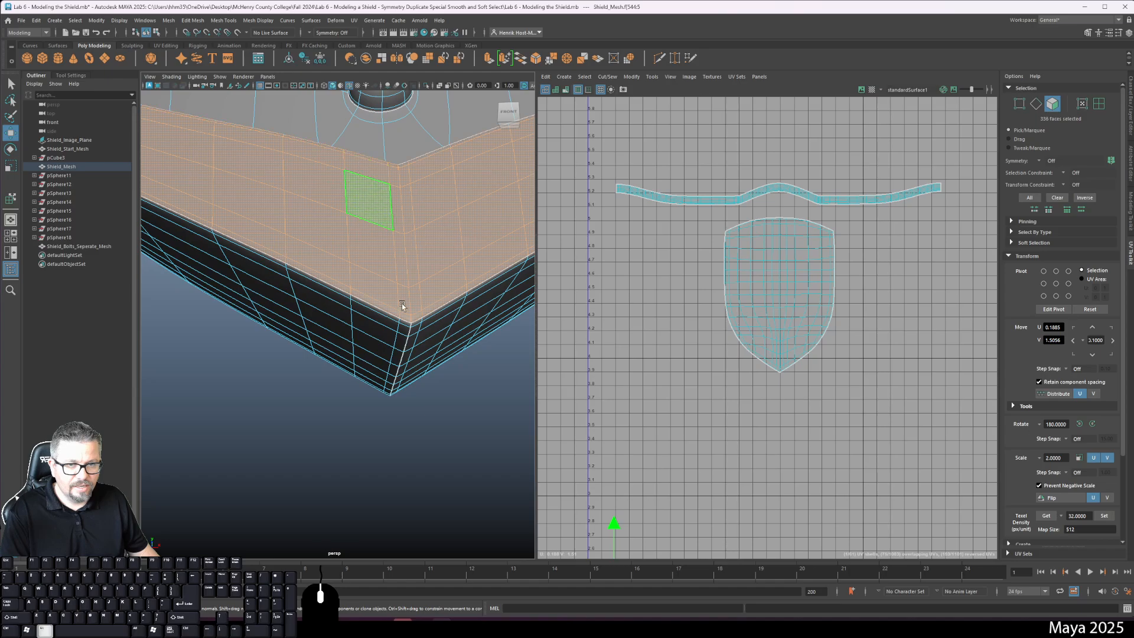
# - Turn the perspective view to look straight at the shield's front and frame the shield closely
pyautogui.keyDown('alt'); pyautogui.moveTo(399, 304); pyautogui.dragTo(452, 400); pyautogui.keyUp('alt')
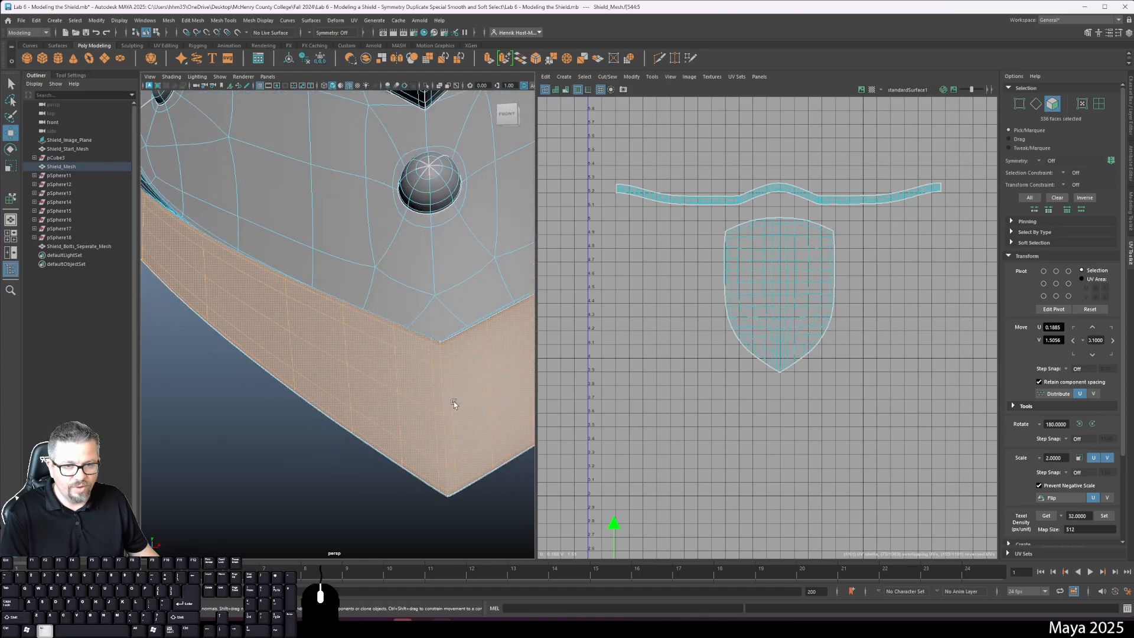
pyautogui.keyDown('alt'); pyautogui.moveTo(453, 400); pyautogui.dragTo(382, 291, button='right'); pyautogui.keyUp('alt')
pyautogui.keyDown('alt'); pyautogui.moveTo(382, 291); pyautogui.dragTo(395, 304); pyautogui.keyUp('alt')
pyautogui.keyDown('alt'); pyautogui.moveTo(394, 304); pyautogui.dragTo(329, 292, button='right'); pyautogui.keyUp('alt')
pyautogui.keyDown('alt'); pyautogui.moveTo(329, 302); pyautogui.dragTo(319, 400, button='middle'); pyautogui.keyUp('alt')
pyautogui.click(509, 116)
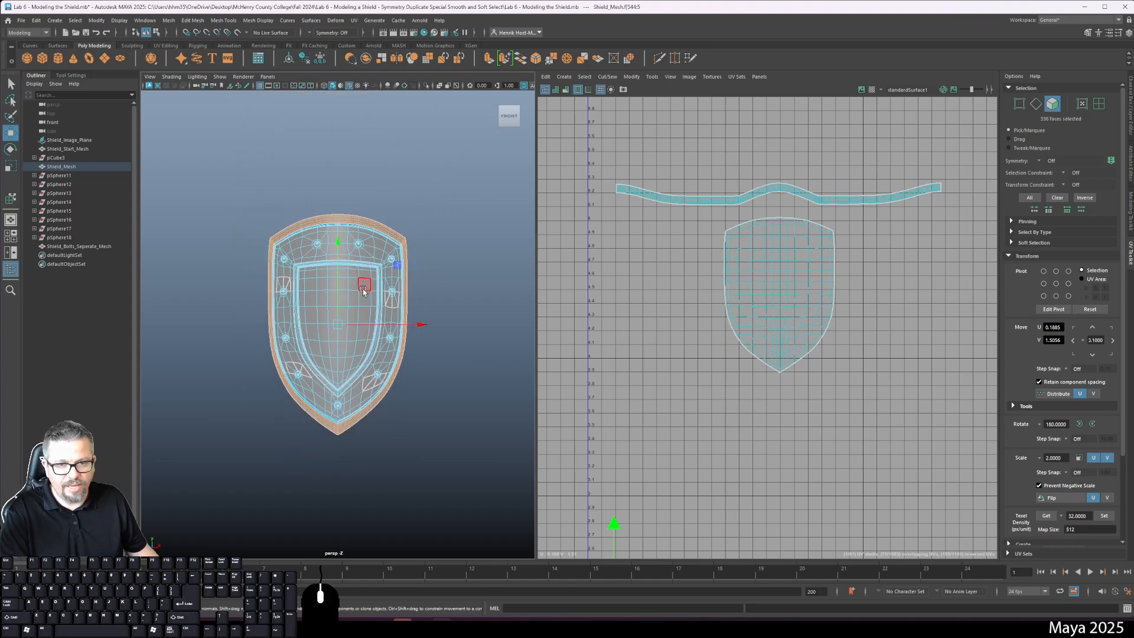
pyautogui.scroll(3, 384, 278)
# - Create a camera-based UV projection for the selected rim faces from the front view
pyautogui.press('space')
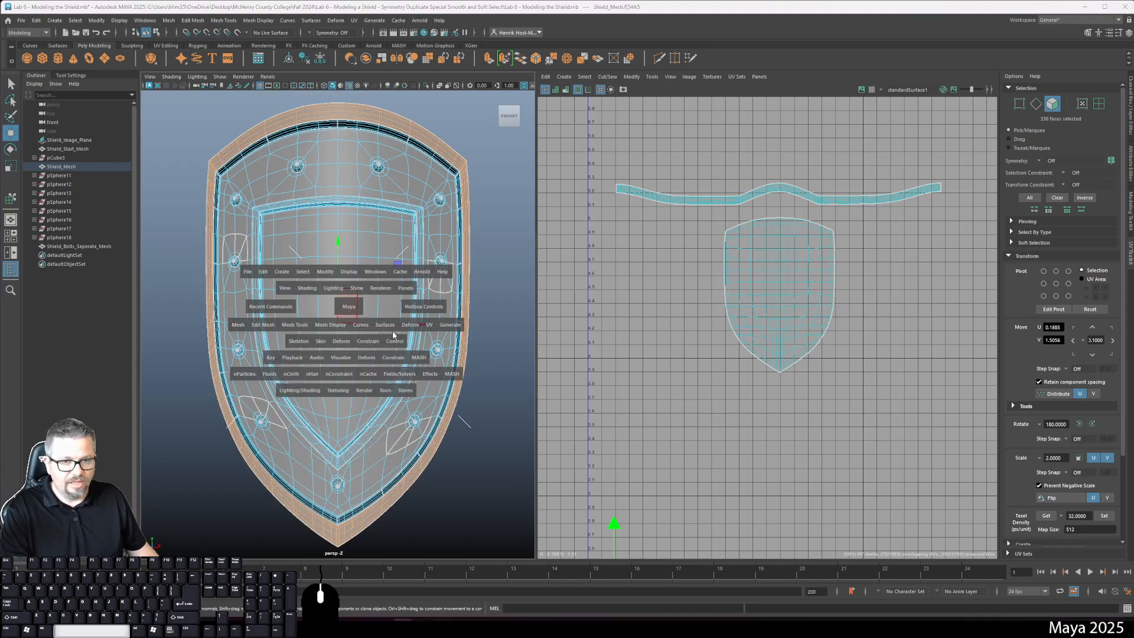
pyautogui.click(429, 325)
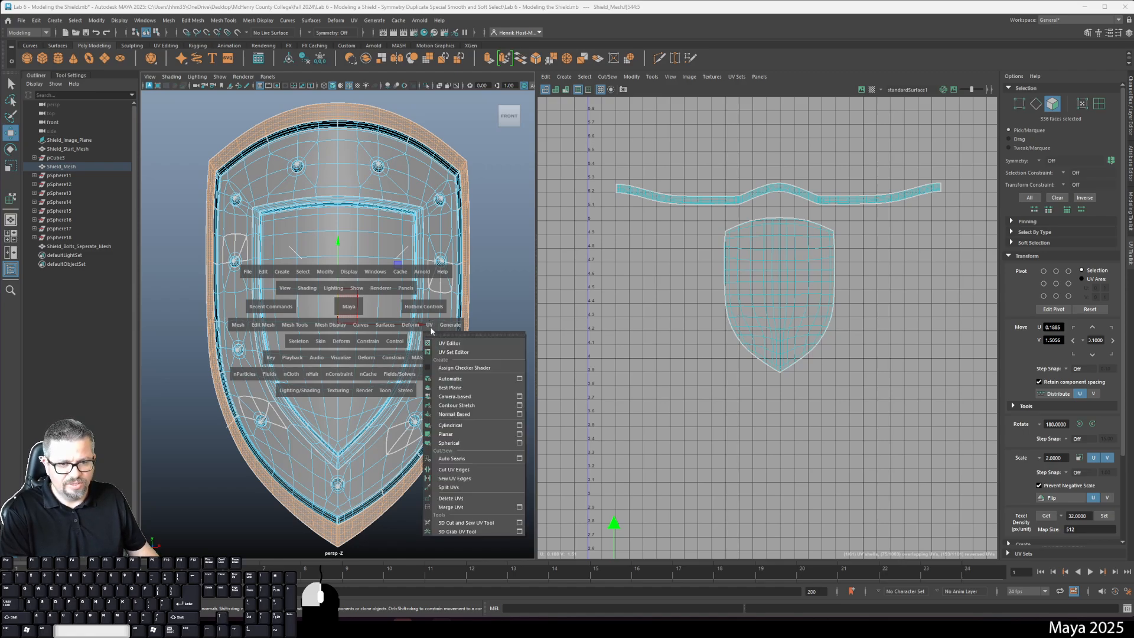
pyautogui.click(454, 398)
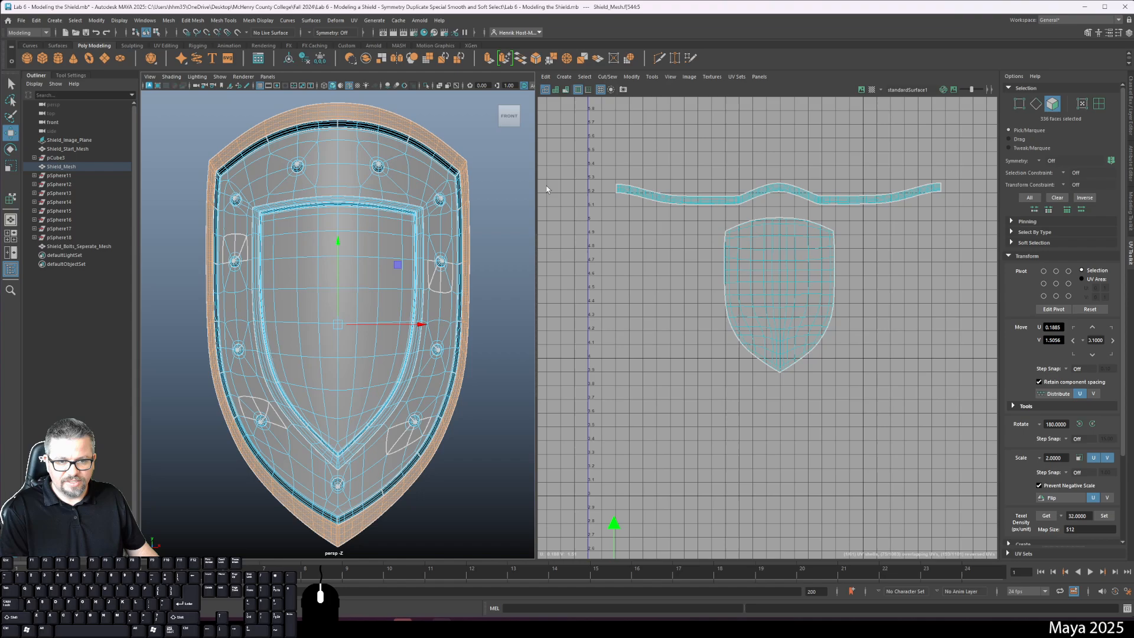
pyautogui.scroll(-4, 481, 181)
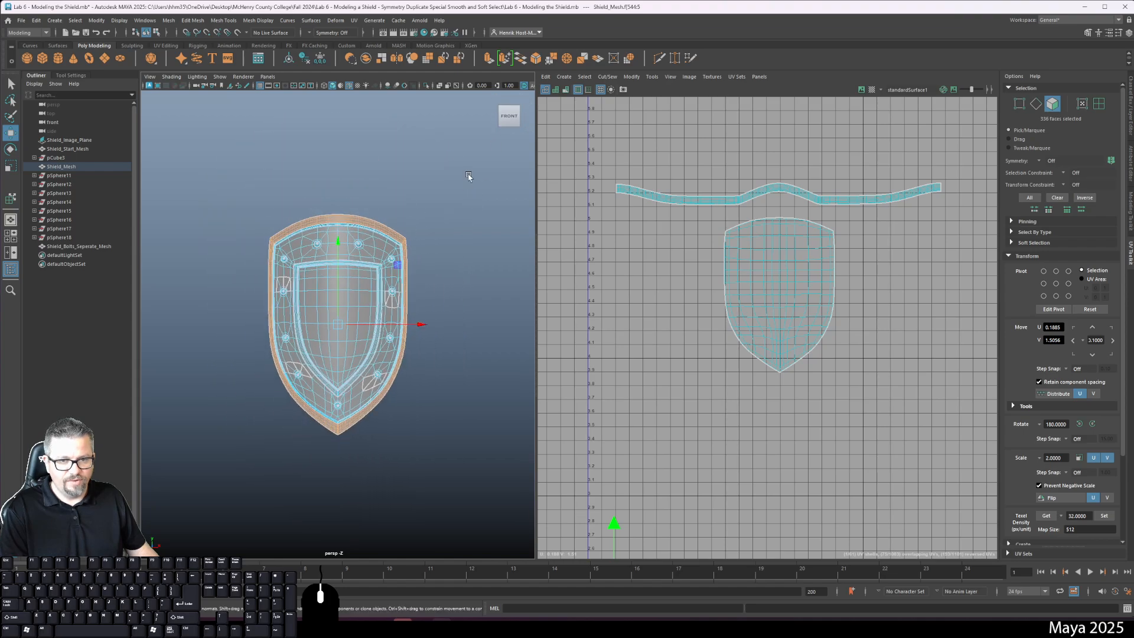
pyautogui.press('space')
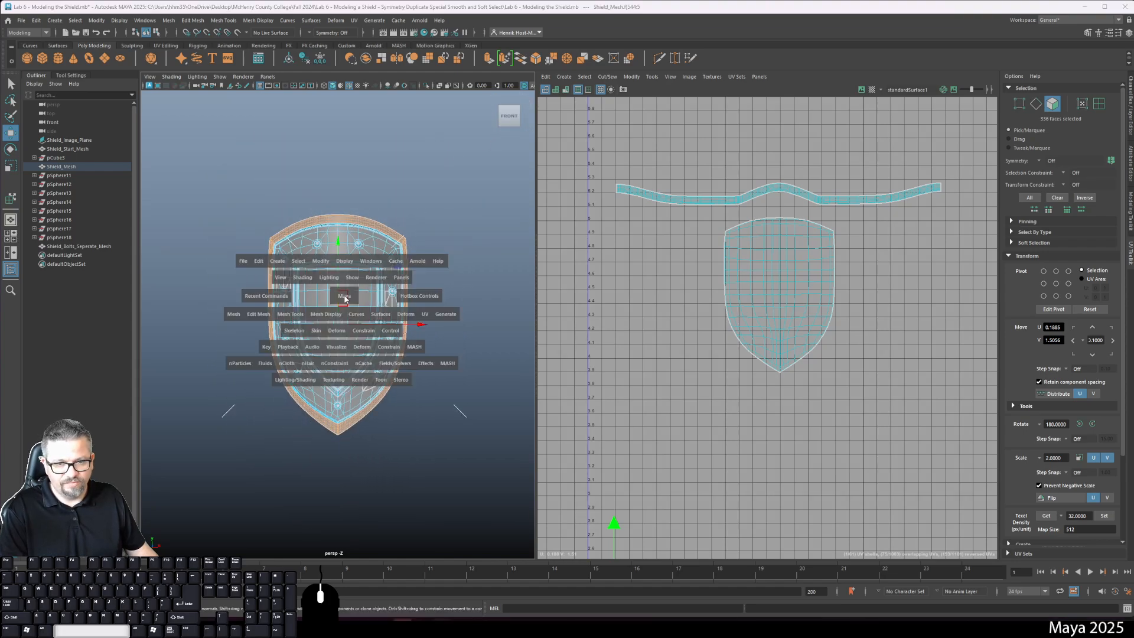
pyautogui.moveTo(424, 315); pyautogui.dragTo(465, 388)
pyautogui.keyDown('alt'); pyautogui.moveTo(676, 461); pyautogui.dragTo(715, 128, button='middle'); pyautogui.keyUp('alt')
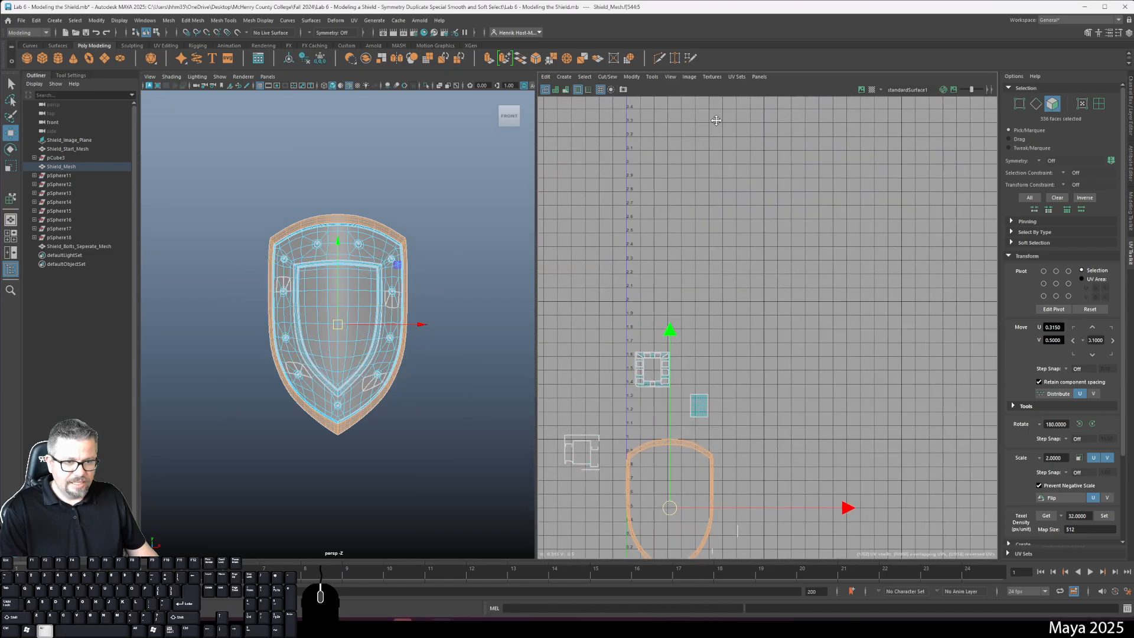
pyautogui.keyDown('alt'); pyautogui.moveTo(757, 346); pyautogui.dragTo(757, 200, button='middle'); pyautogui.keyUp('alt')
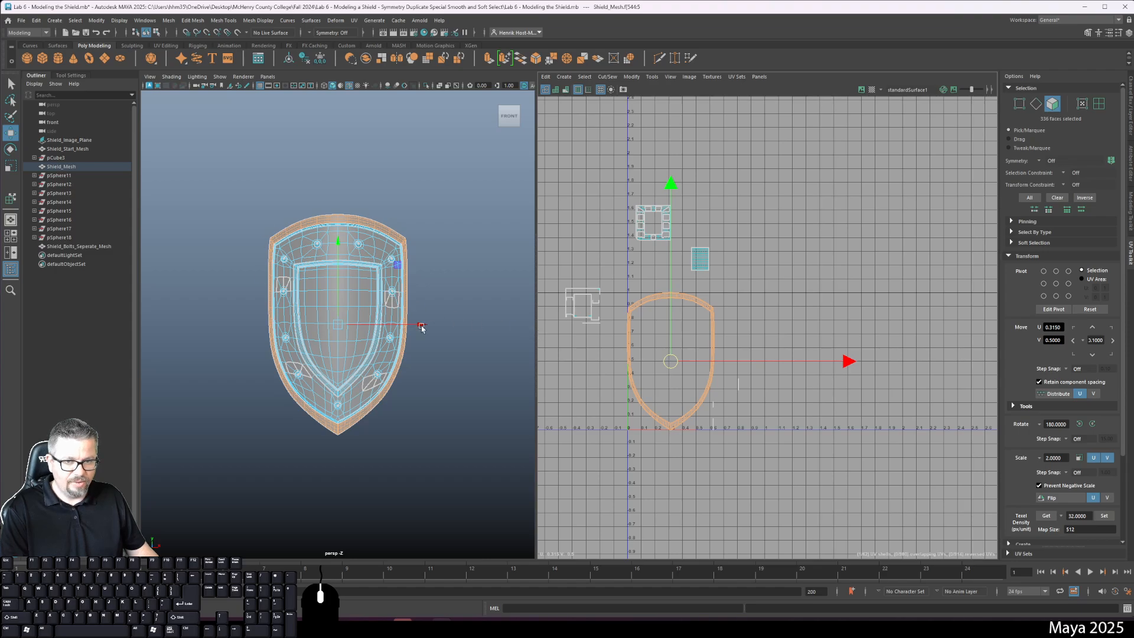
# - Use the Move UV Shell tool to move the front rim's shell into empty UV space below the shield-shaped shell
pyautogui.click(652, 77)
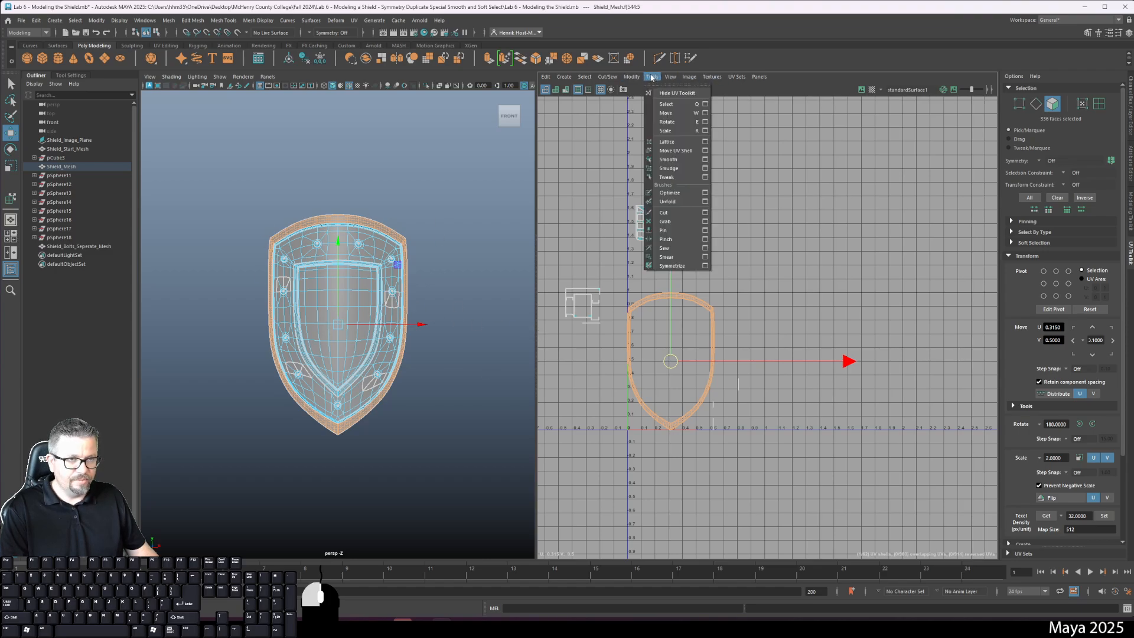
pyautogui.click(671, 152)
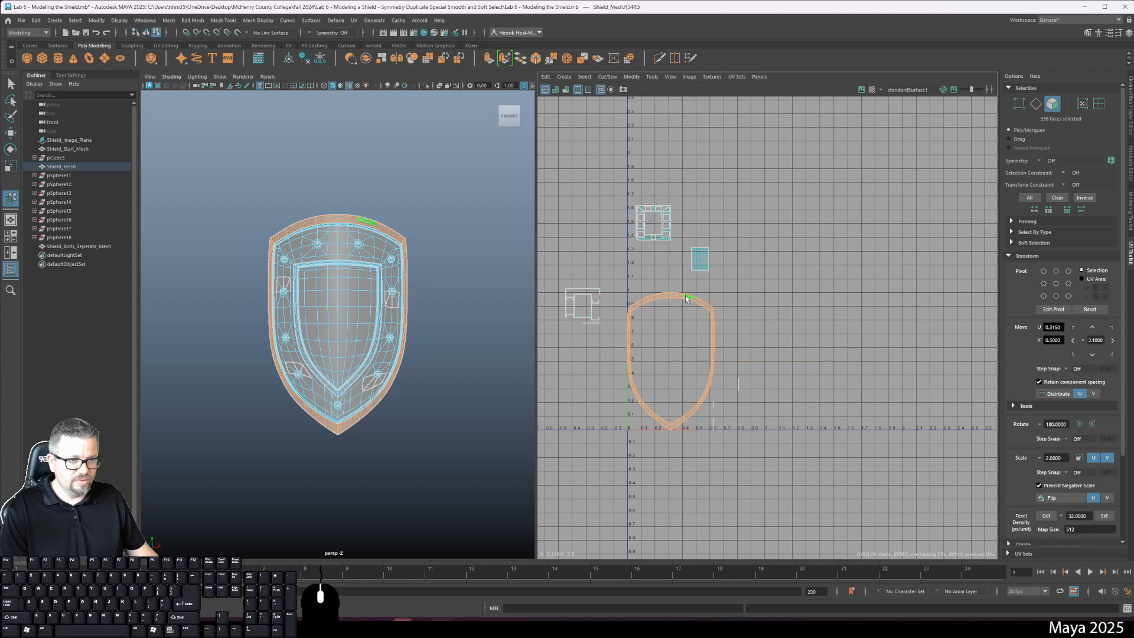
pyautogui.moveTo(686, 299); pyautogui.dragTo(874, 105)
pyautogui.keyDown('alt'); pyautogui.moveTo(842, 299); pyautogui.dragTo(740, 537, button='middle'); pyautogui.keyUp('alt')
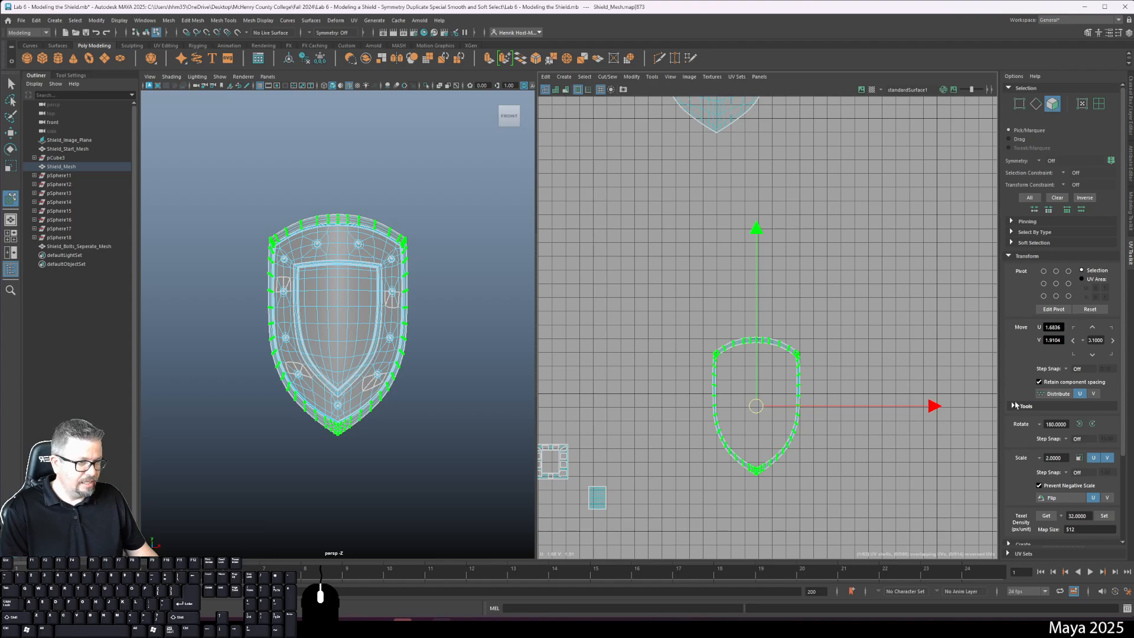
# - Try to optimize the front rim's UV shell
pyautogui.click(1013, 405)
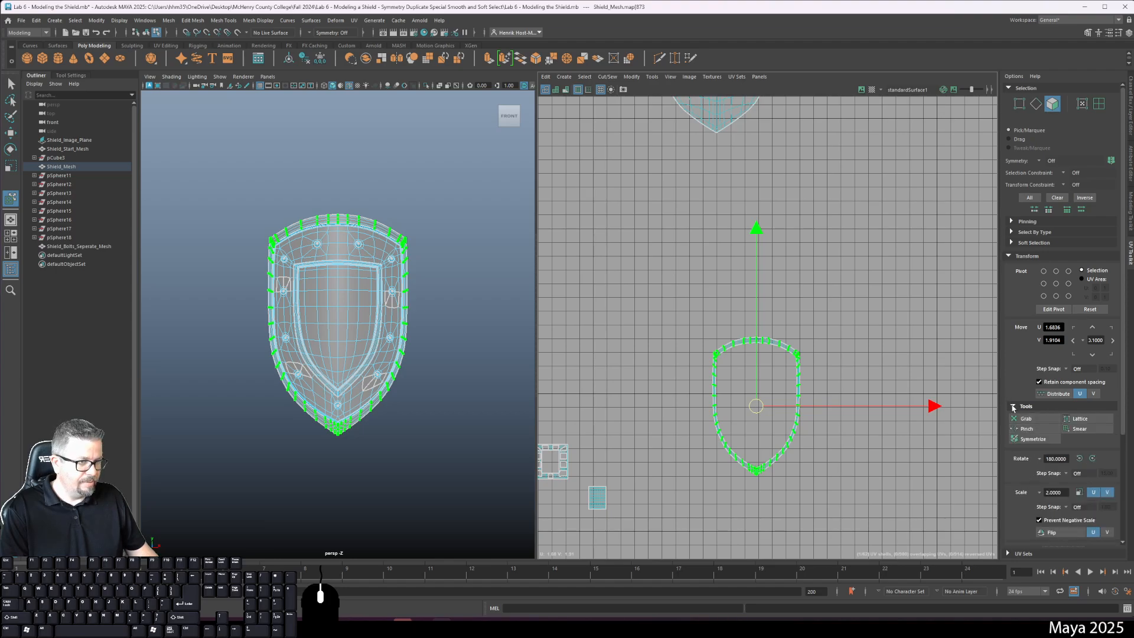
pyautogui.click(1010, 258)
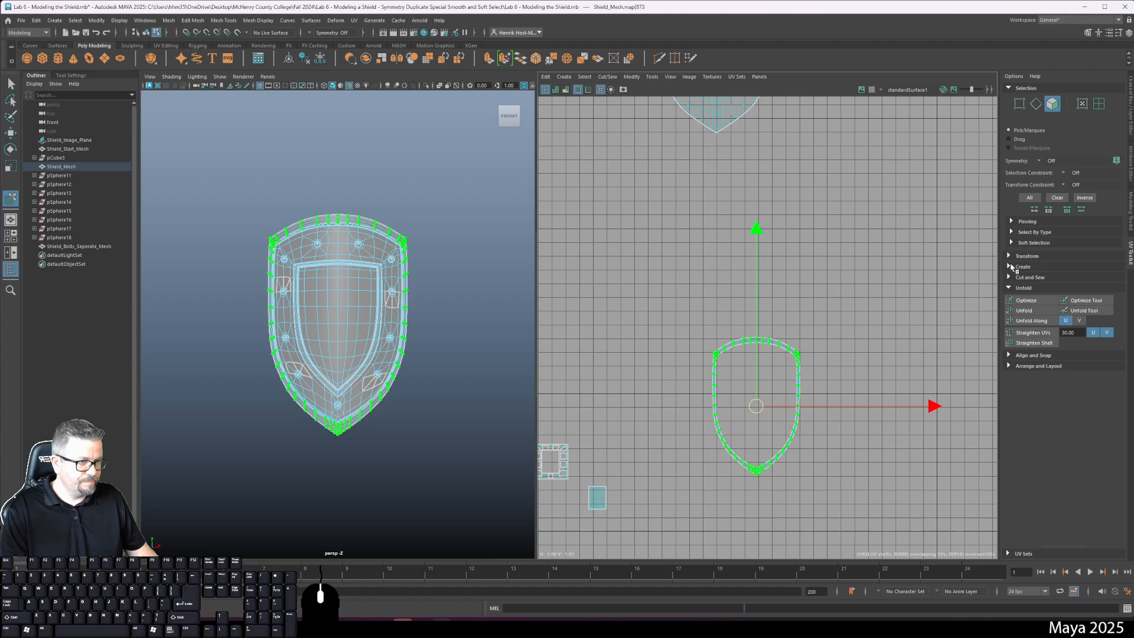
pyautogui.click(1021, 299)
pyautogui.keyDown('alt'); pyautogui.moveTo(791, 432); pyautogui.dragTo(786, 470, button='middle'); pyautogui.keyUp('alt')
pyautogui.keyDown('alt'); pyautogui.scroll(-3, 786, 470); pyautogui.keyUp('alt')
pyautogui.hotkey('ctrl', 'z')
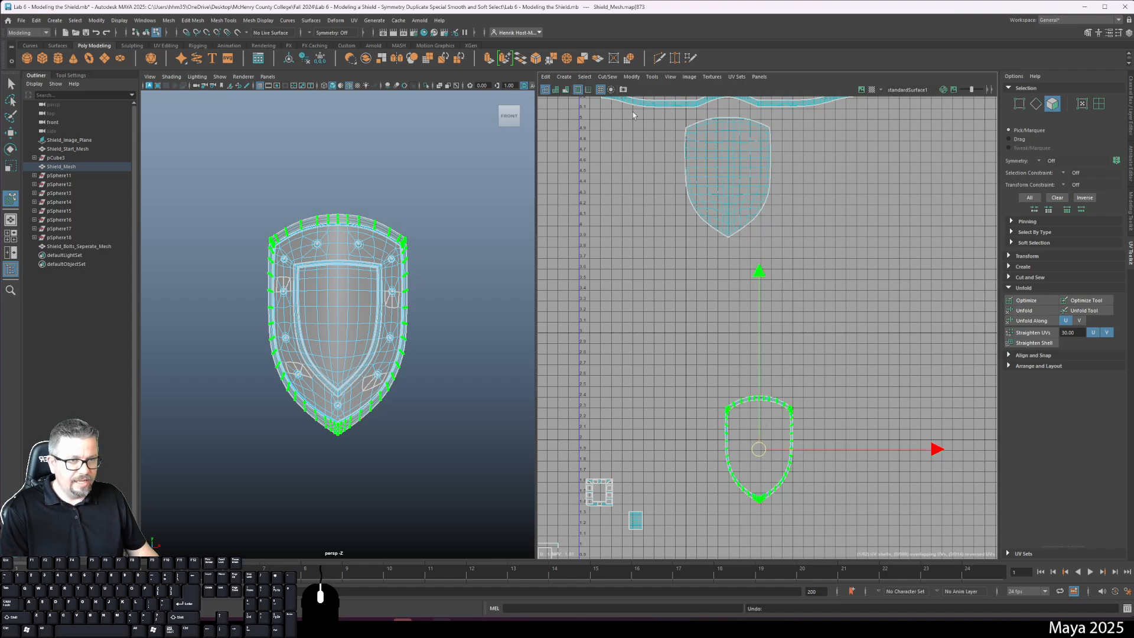
# - Try to unfold the front rim's UV shell
pyautogui.click(652, 77)
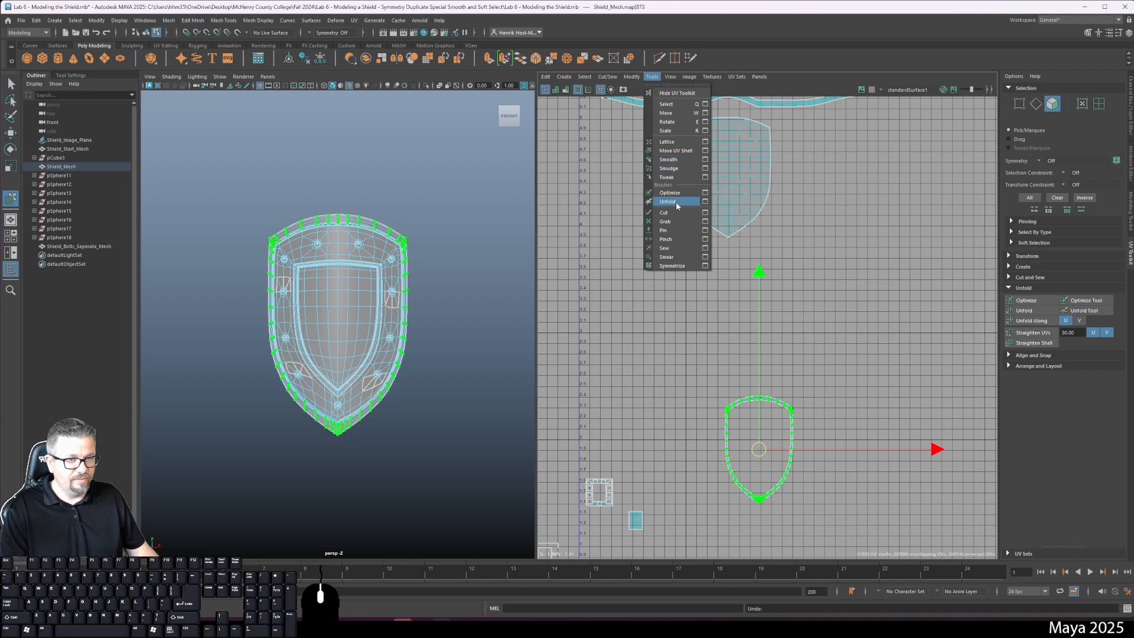
pyautogui.click(668, 169)
pyautogui.moveTo(716, 506); pyautogui.dragTo(742, 494)
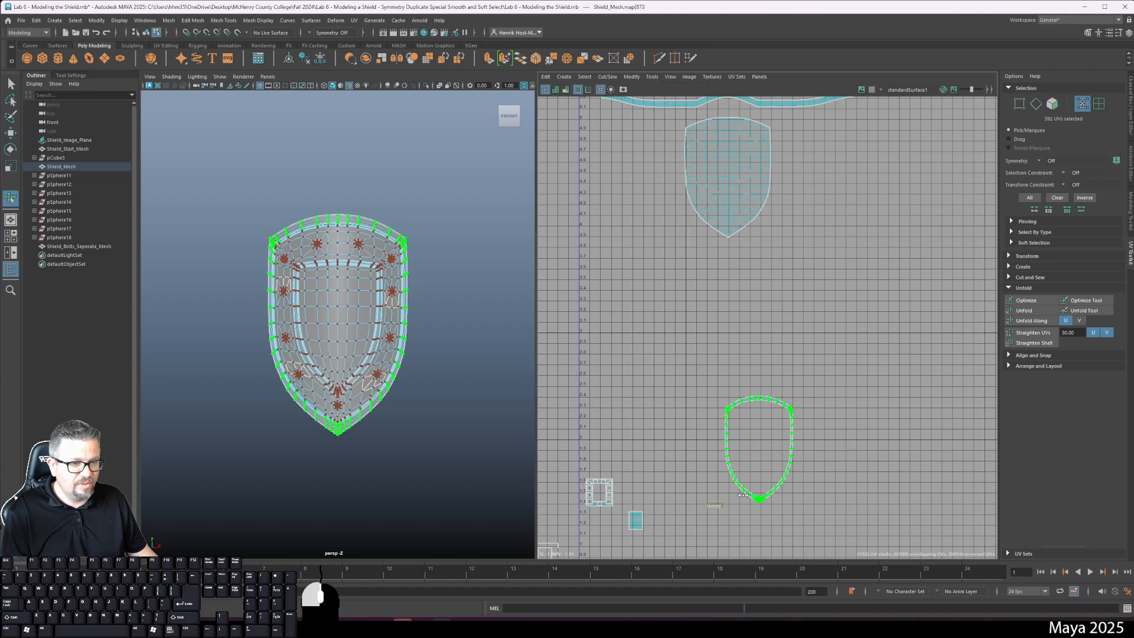
pyautogui.scroll(5, 716, 493)
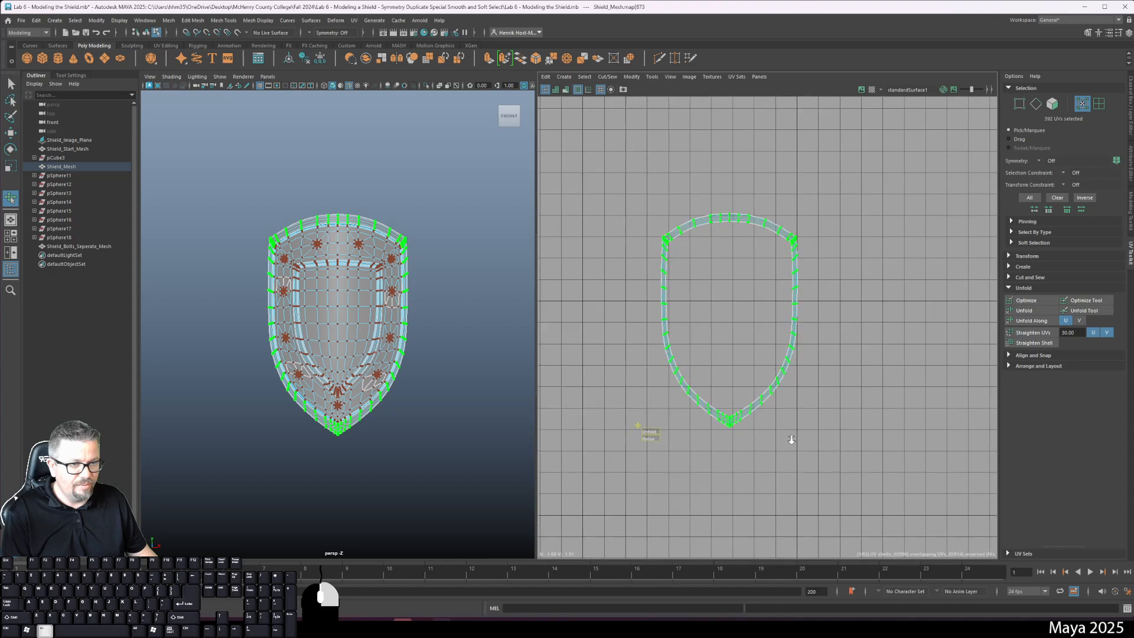
pyautogui.moveTo(648, 435); pyautogui.dragTo(646, 436)
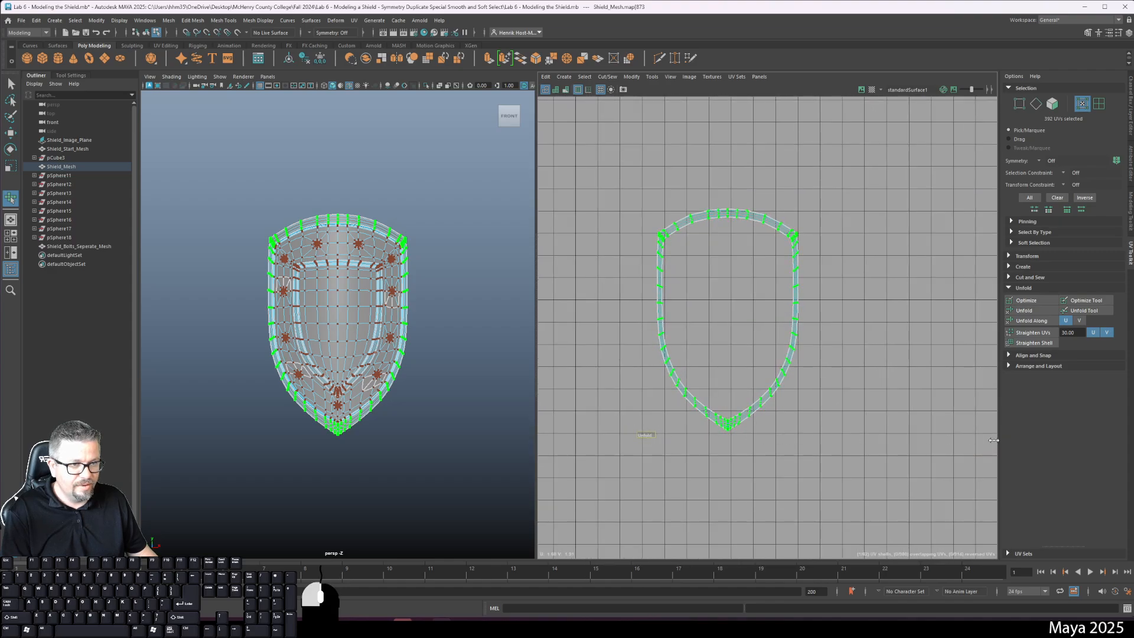
pyautogui.moveTo(994, 440); pyautogui.dragTo(997, 440)
pyautogui.click(1037, 314)
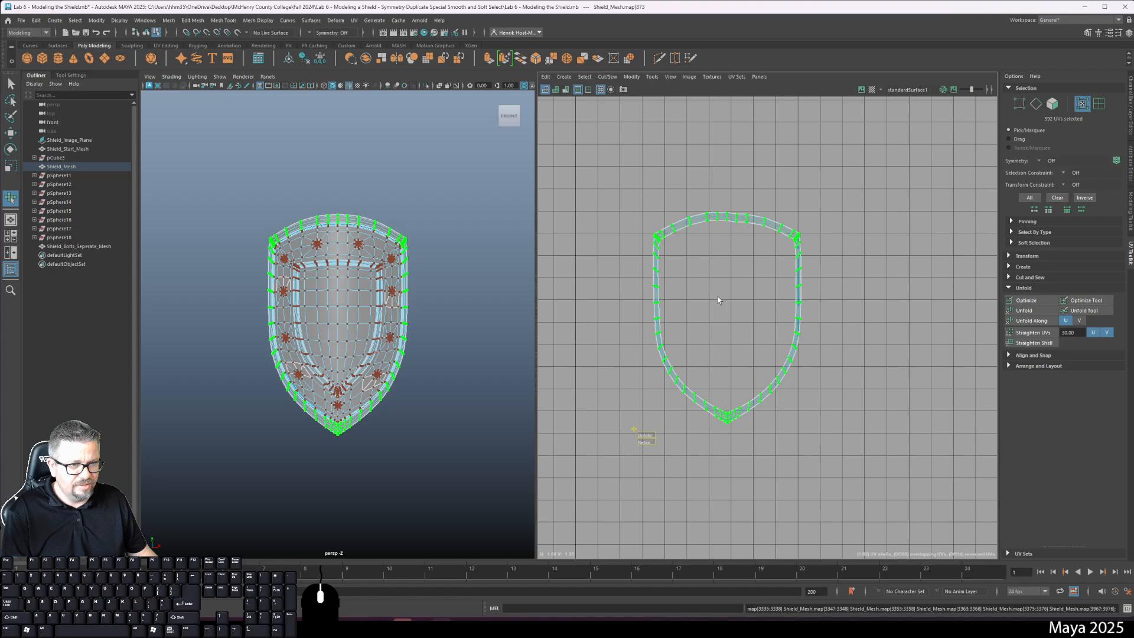
pyautogui.hotkey('ctrl', 'z')
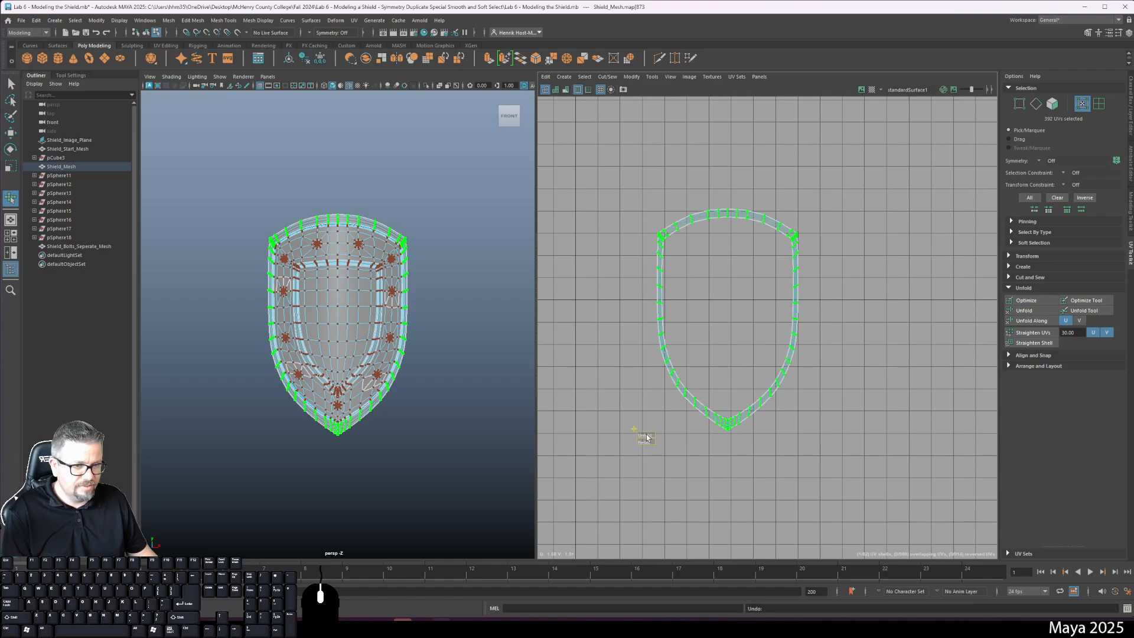
pyautogui.click(1021, 310)
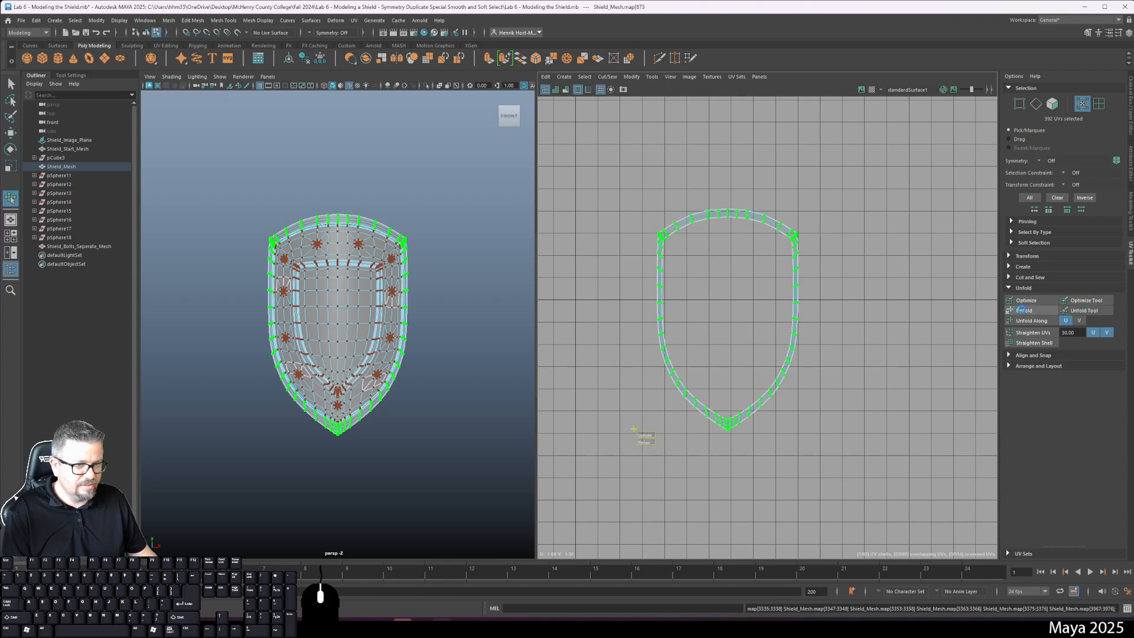
# - Return the shield to object mode and compare its upper rim with the unfolded UV shell, with smooth mesh preview off
pyautogui.moveTo(298, 281); pyautogui.dragTo(336, 265, button='right')
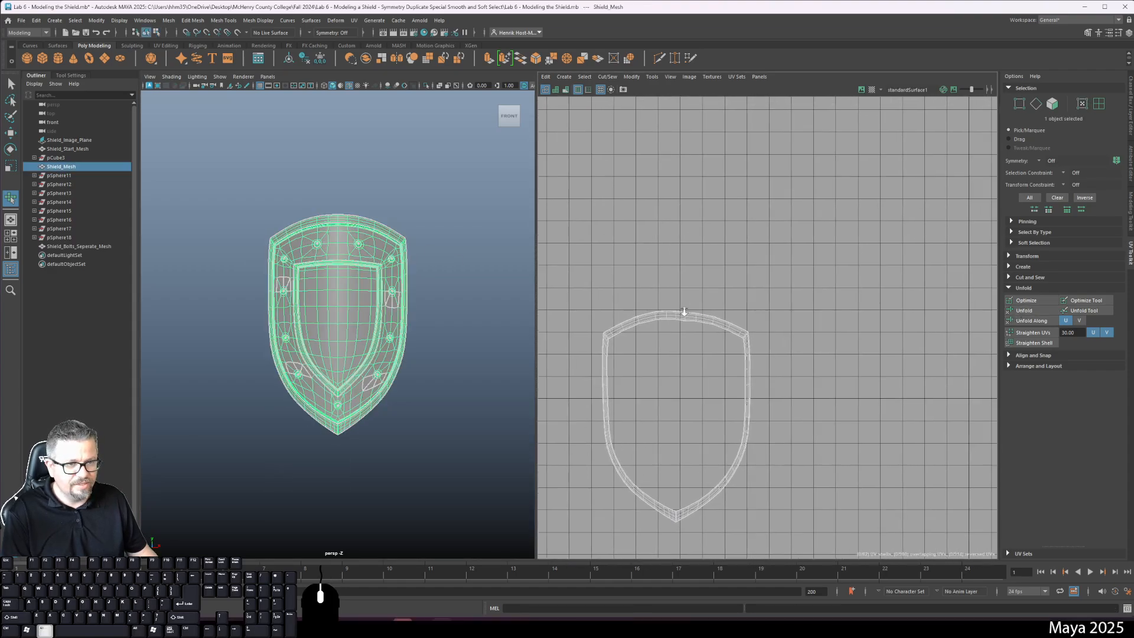
pyautogui.scroll(4, 716, 389)
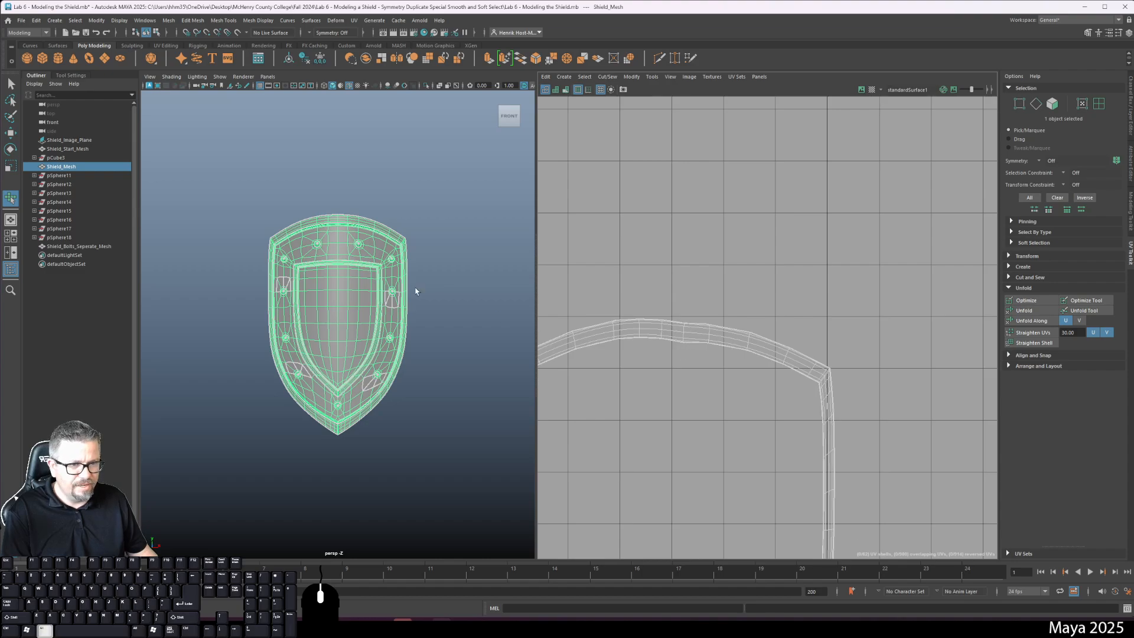
pyautogui.keyDown('alt'); pyautogui.moveTo(415, 291); pyautogui.dragTo(378, 343); pyautogui.keyUp('alt')
pyautogui.keyDown('alt'); pyautogui.moveTo(342, 301); pyautogui.dragTo(390, 319, button='right'); pyautogui.keyUp('alt')
pyautogui.keyDown('alt'); pyautogui.moveTo(366, 324); pyautogui.dragTo(369, 413, button='middle'); pyautogui.keyUp('alt')
pyautogui.keyDown('alt'); pyautogui.moveTo(330, 428); pyautogui.dragTo(381, 451, button='right'); pyautogui.keyUp('alt')
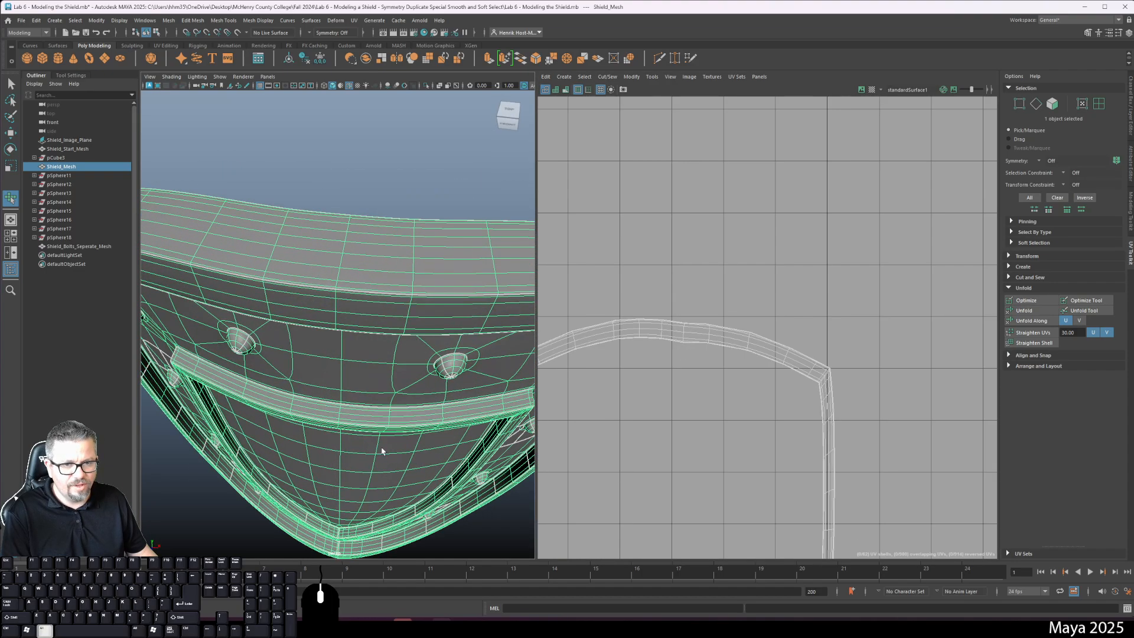
pyautogui.keyDown('alt'); pyautogui.moveTo(381, 451); pyautogui.dragTo(375, 400); pyautogui.keyUp('alt')
pyautogui.keyDown('alt'); pyautogui.moveTo(375, 400); pyautogui.dragTo(388, 384, button='right'); pyautogui.keyUp('alt')
pyautogui.keyDown('alt'); pyautogui.moveTo(787, 415); pyautogui.dragTo(818, 326, button='middle'); pyautogui.keyUp('alt')
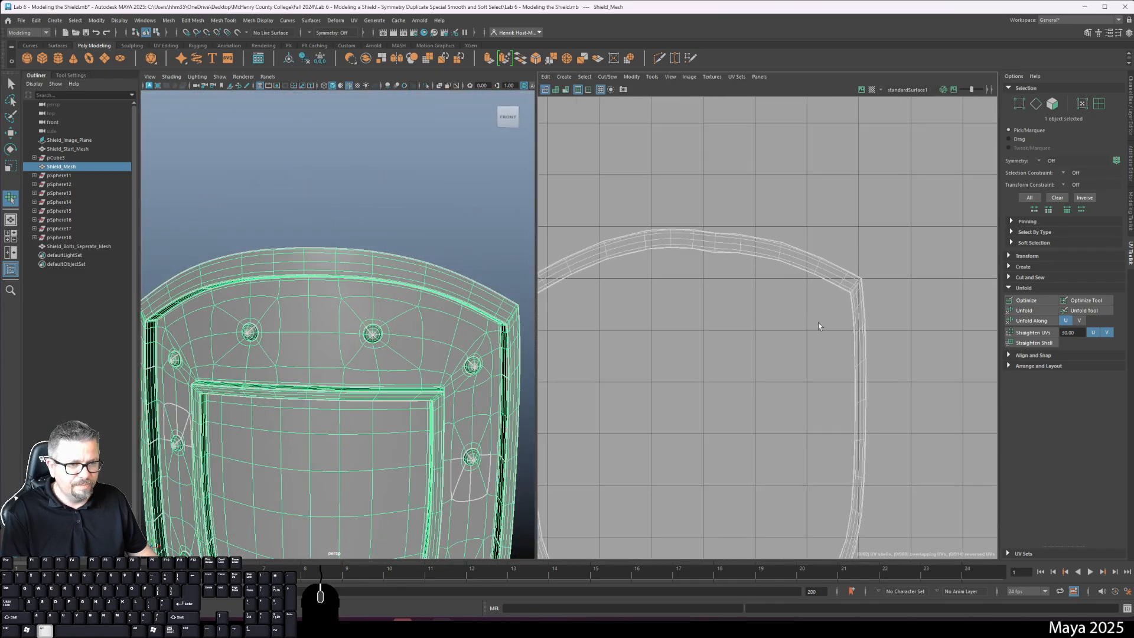
pyautogui.press('1')
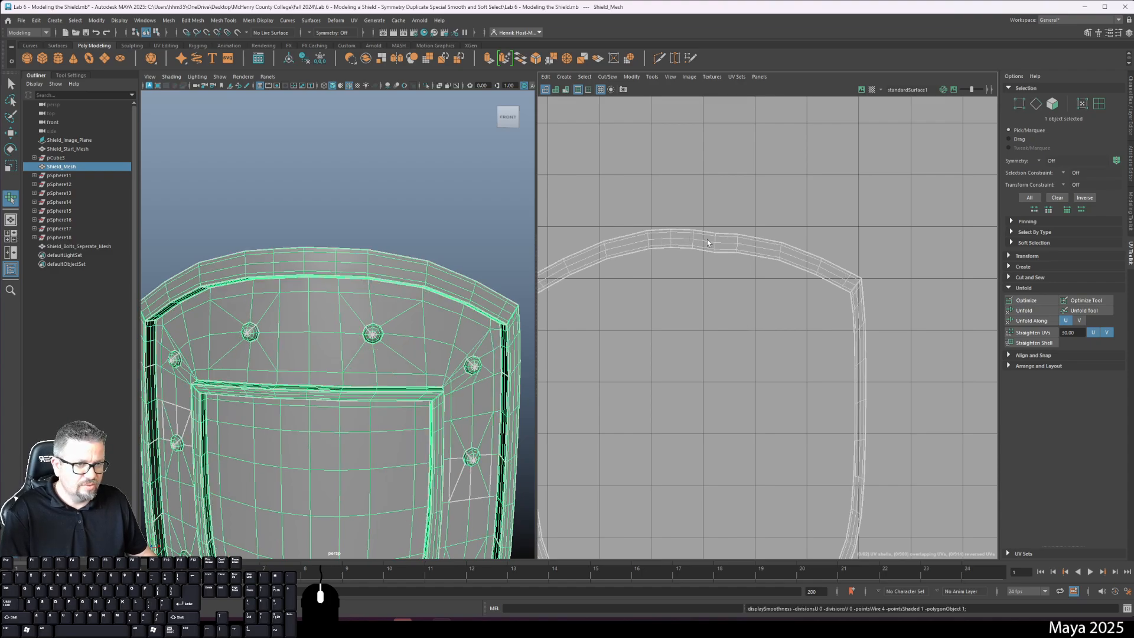
# - Undo the unfold of the front rim's UV shell
pyautogui.hotkey('ctrl', 'z')
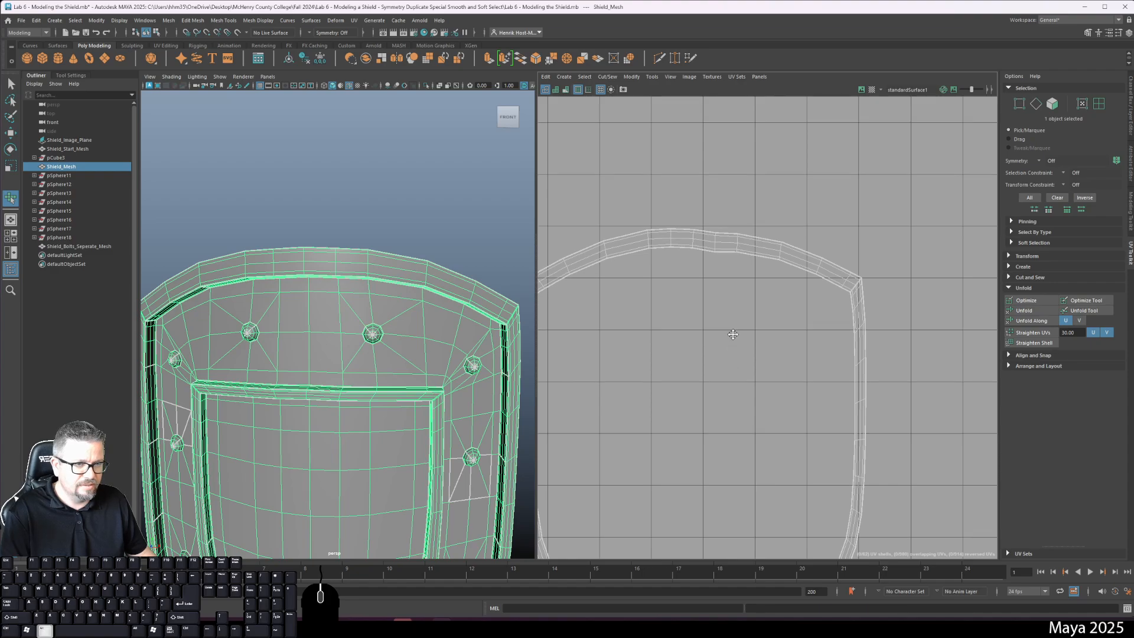
pyautogui.hotkey('ctrl', 'z')
pyautogui.hotkey('ctrl', 'z')
pyautogui.hotkey('ctrl', 'z')
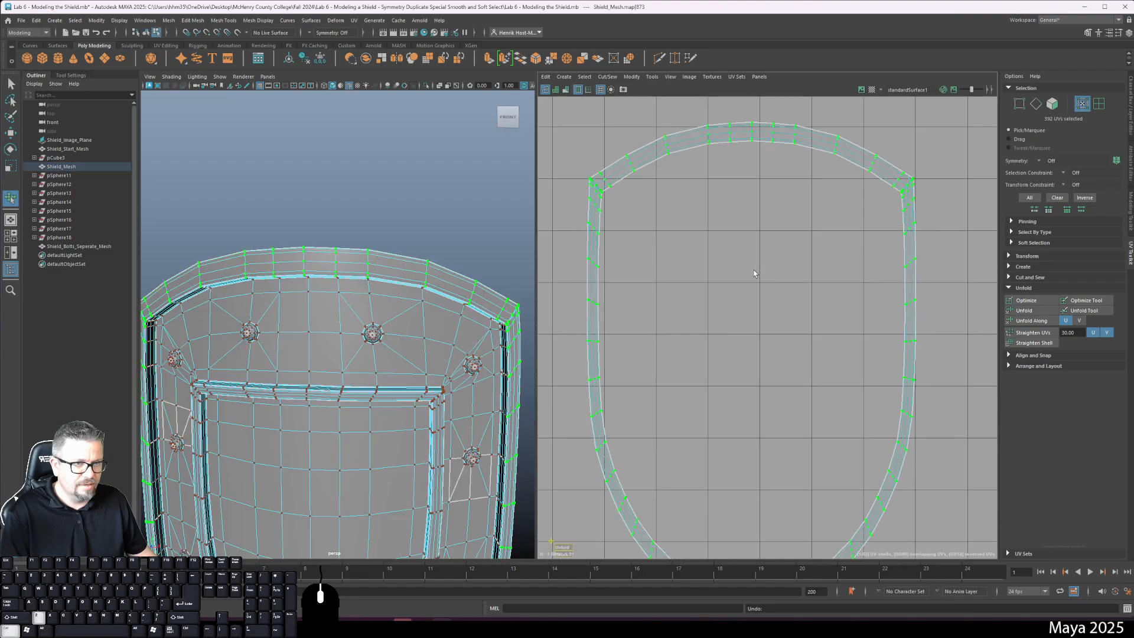
pyautogui.scroll(-2, 752, 270)
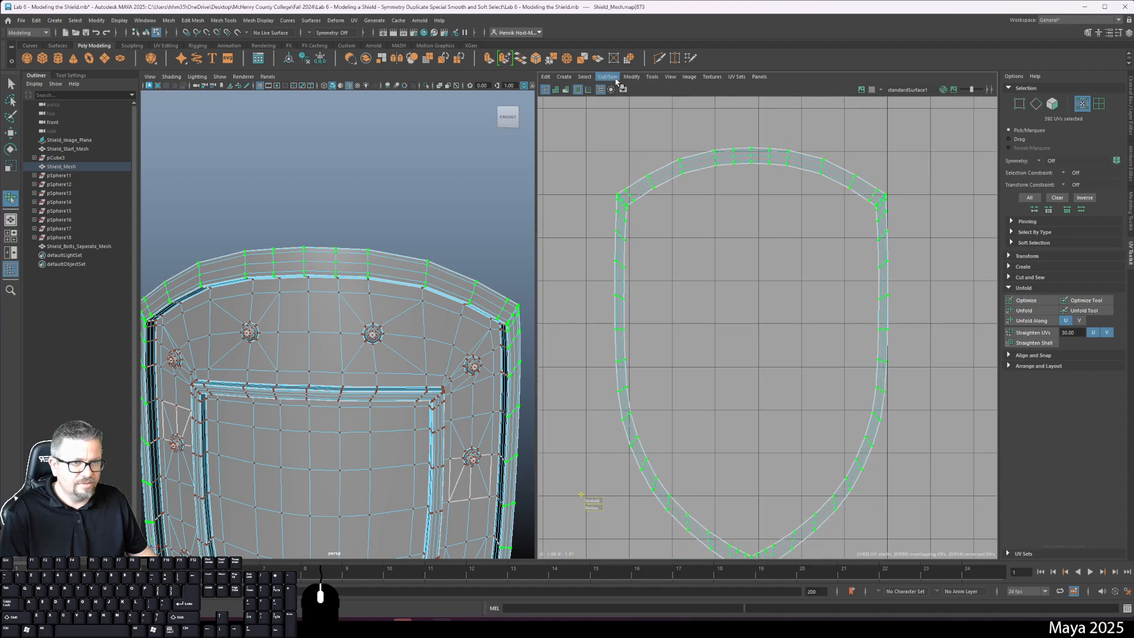
# - Assign the existing checker material to the whole shield mesh, turn on textured display and check the pattern from front and back
pyautogui.click(641, 213)
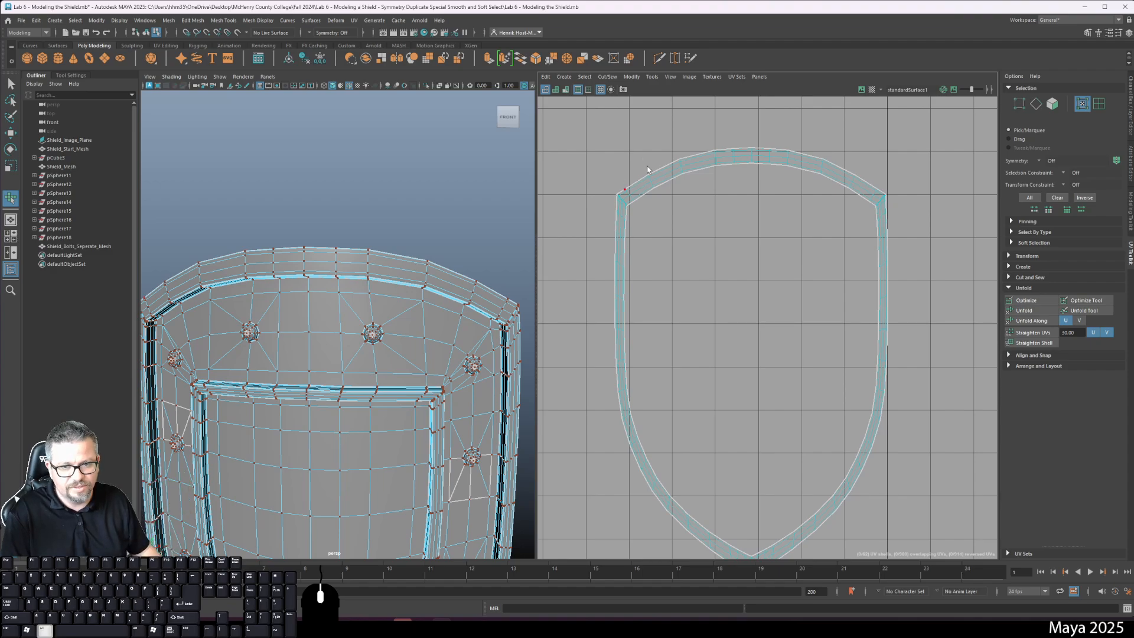
pyautogui.press('F8')
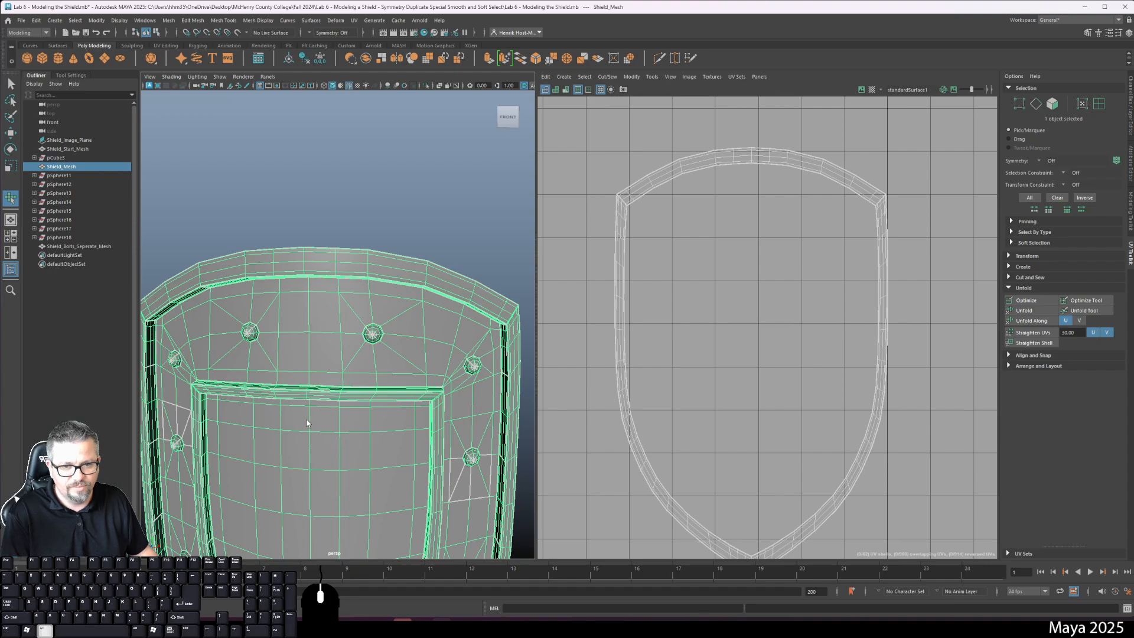
pyautogui.scroll(-5, 307, 422)
pyautogui.scroll(-1, 323, 219)
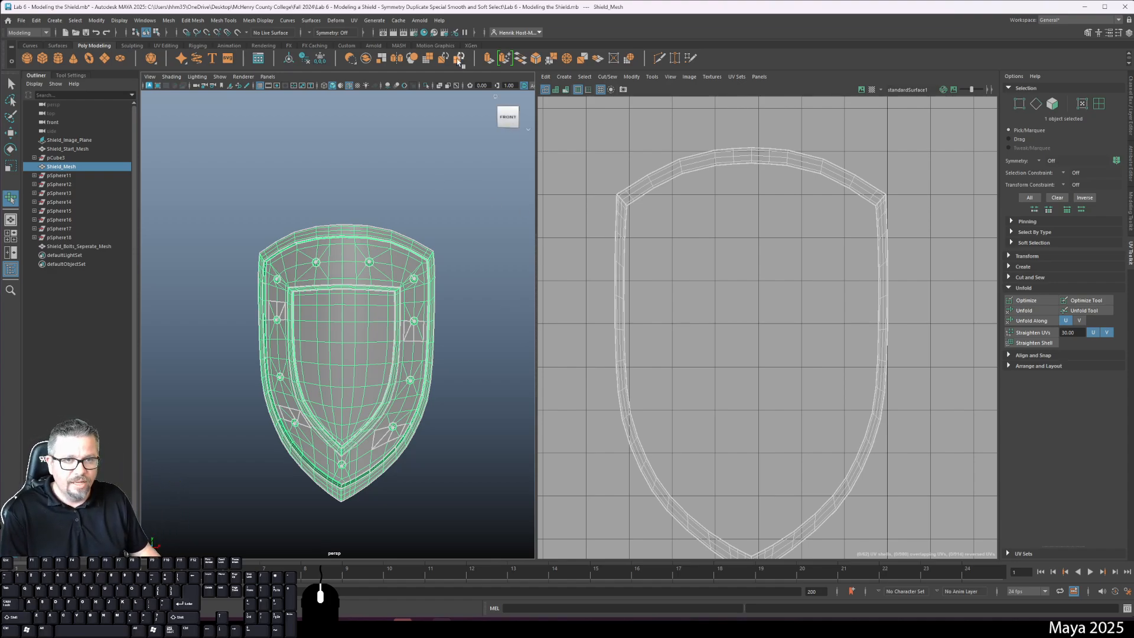
pyautogui.press('6')
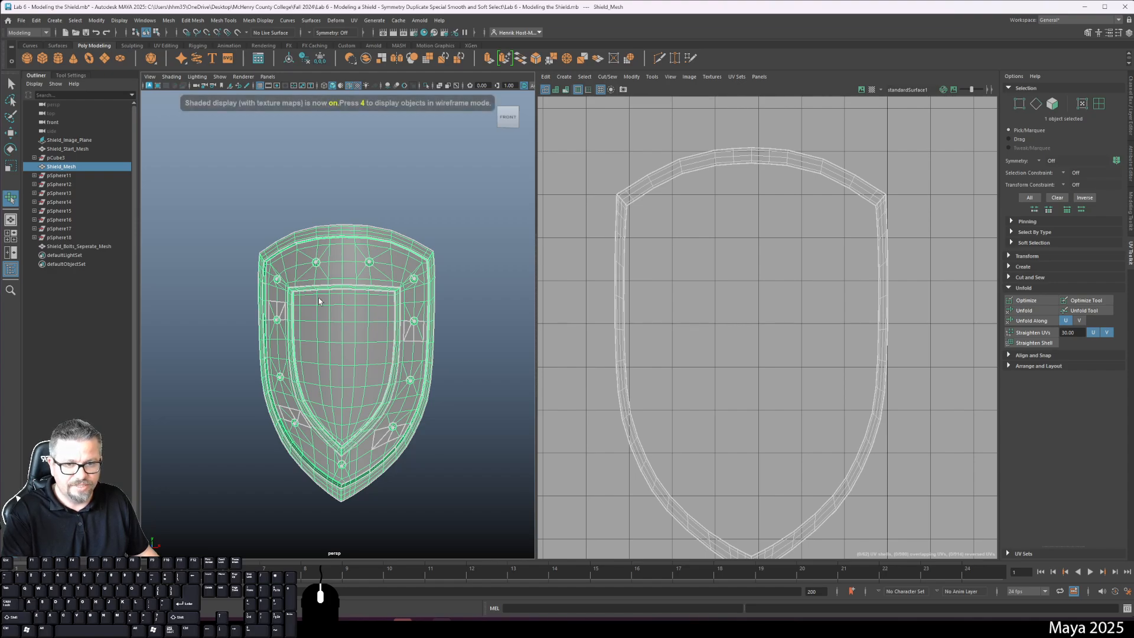
pyautogui.moveTo(319, 301); pyautogui.dragTo(394, 542, button='right')
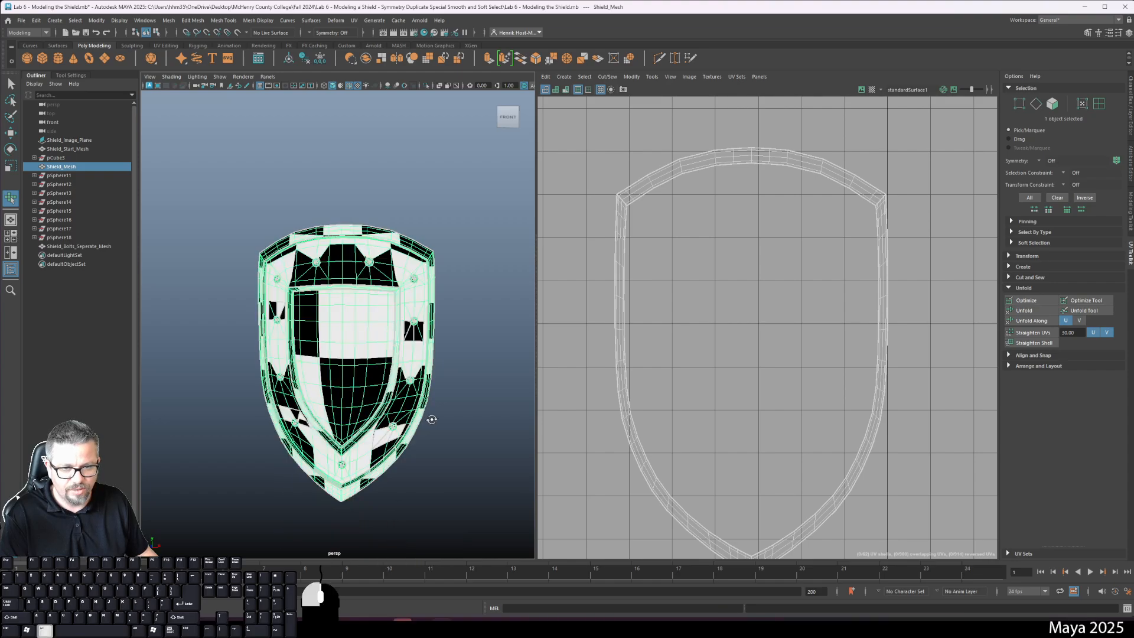
pyautogui.keyDown('alt'); pyautogui.moveTo(431, 419); pyautogui.dragTo(248, 435); pyautogui.keyUp('alt')
pyautogui.click(248, 435)
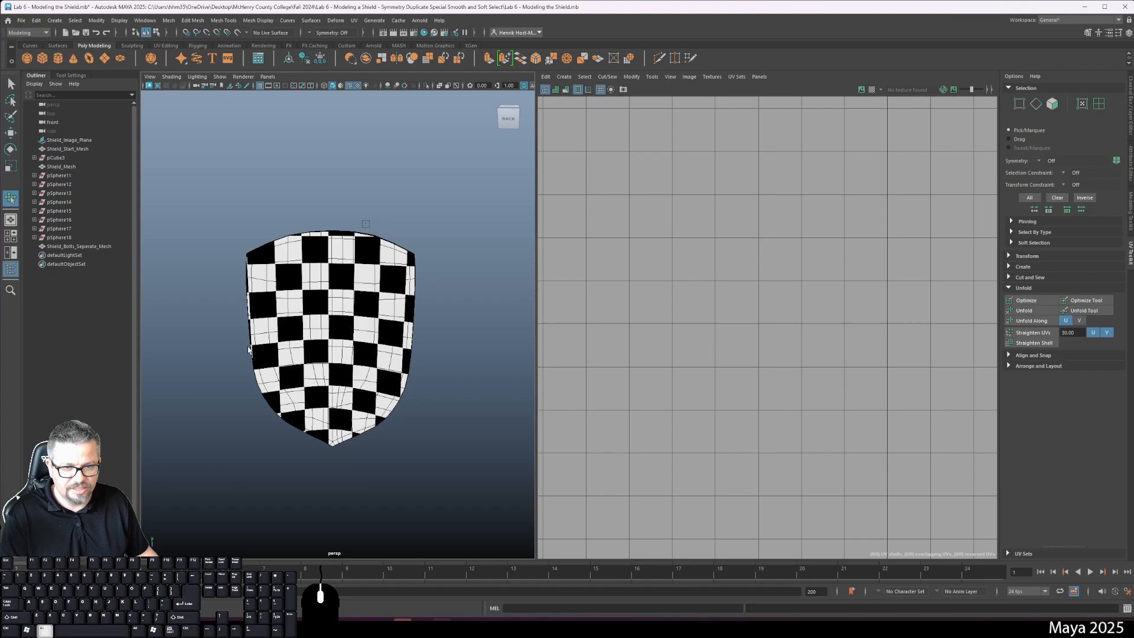
pyautogui.keyDown('alt'); pyautogui.moveTo(248, 350); pyautogui.dragTo(419, 375); pyautogui.keyUp('alt')
# - Use the Move UV Shell tool to place the front rim's shell beside the shield-shaped shell, under the rim strip
pyautogui.click(418, 291)
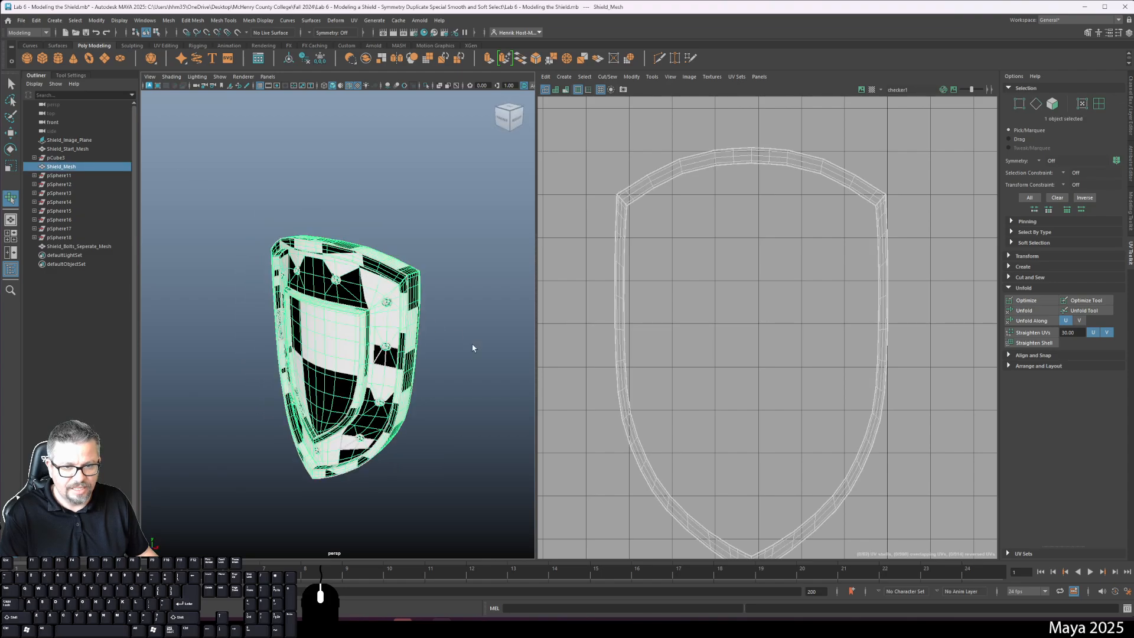
pyautogui.scroll(-6, 785, 320)
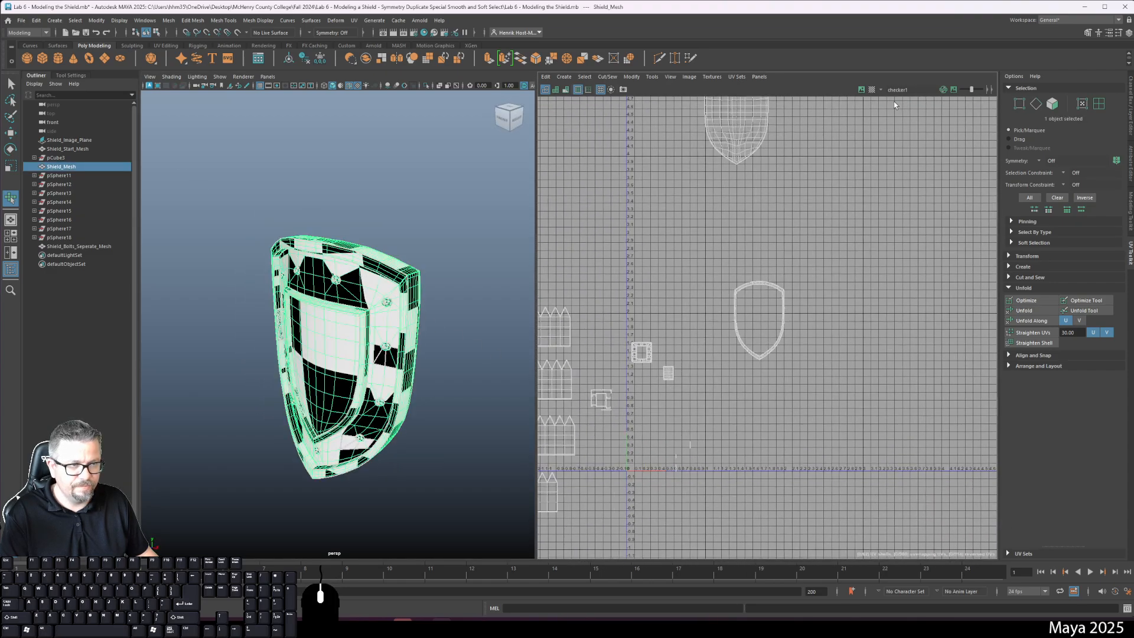
pyautogui.click(652, 77)
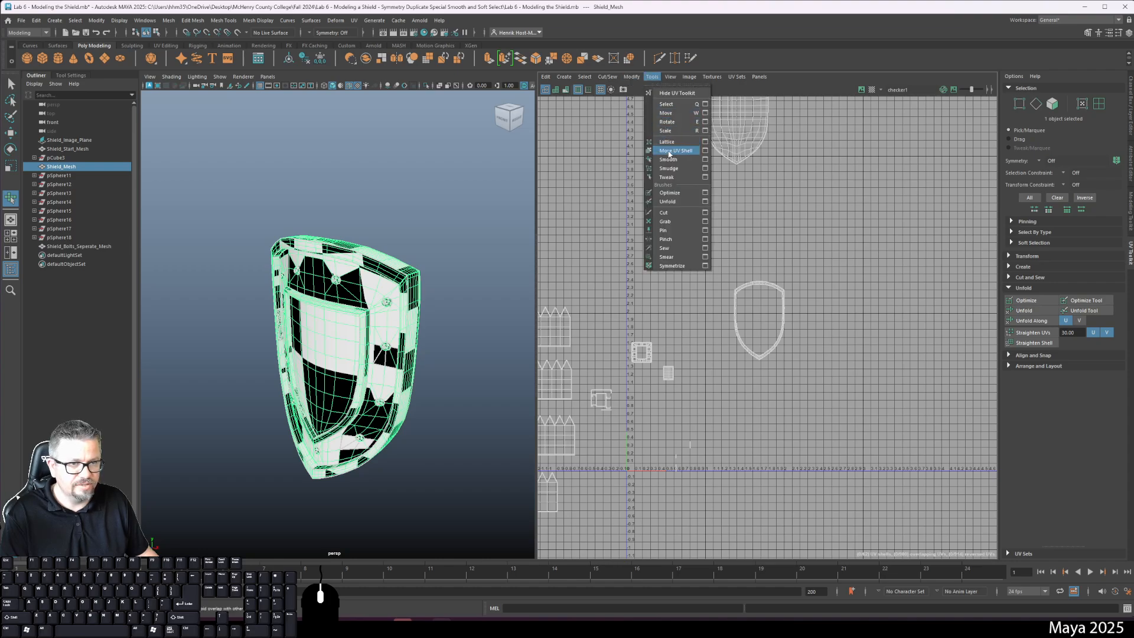
pyautogui.click(675, 156)
pyautogui.click(756, 321)
pyautogui.keyDown('alt'); pyautogui.moveTo(757, 321); pyautogui.dragTo(762, 405, button='middle'); pyautogui.keyUp('alt')
pyautogui.moveTo(763, 406); pyautogui.dragTo(815, 205)
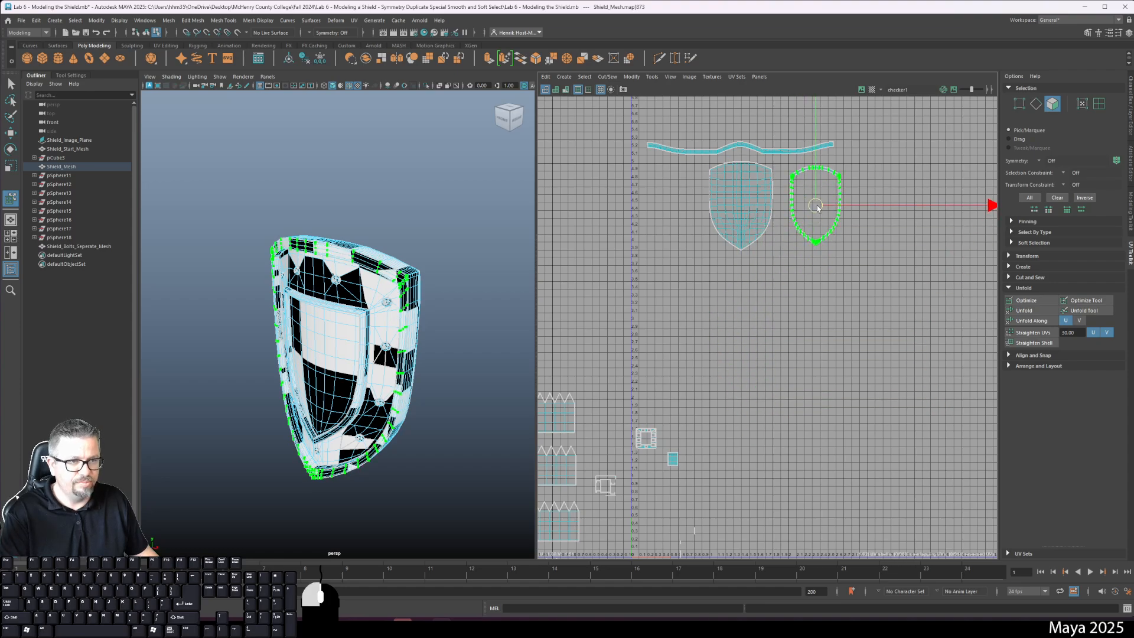
# - Scale up the rim strip, shield-shaped and front rim UV shells together and move them clear of the small shells
pyautogui.moveTo(622, 130); pyautogui.dragTo(910, 302)
pyautogui.press('r')
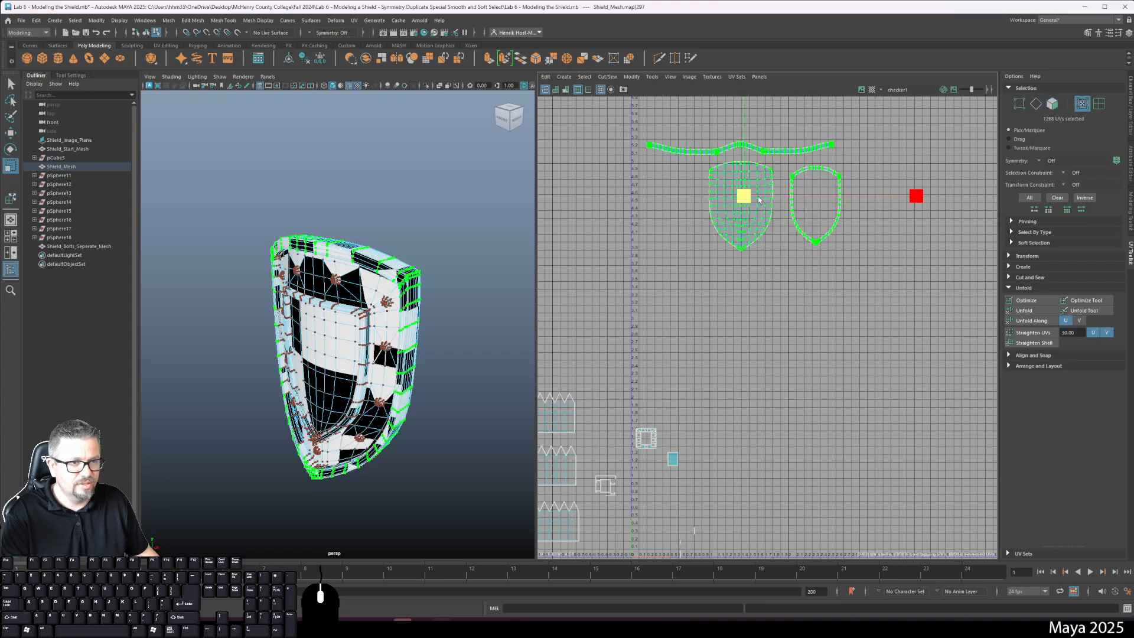
pyautogui.moveTo(744, 198); pyautogui.dragTo(888, 198)
pyautogui.keyDown('alt'); pyautogui.moveTo(863, 384); pyautogui.dragTo(730, 310, button='right'); pyautogui.keyUp('alt')
pyautogui.keyDown('alt'); pyautogui.moveTo(730, 310); pyautogui.dragTo(665, 350, button='middle'); pyautogui.keyUp('alt')
pyautogui.press('w')
pyautogui.moveTo(763, 366); pyautogui.dragTo(812, 358)
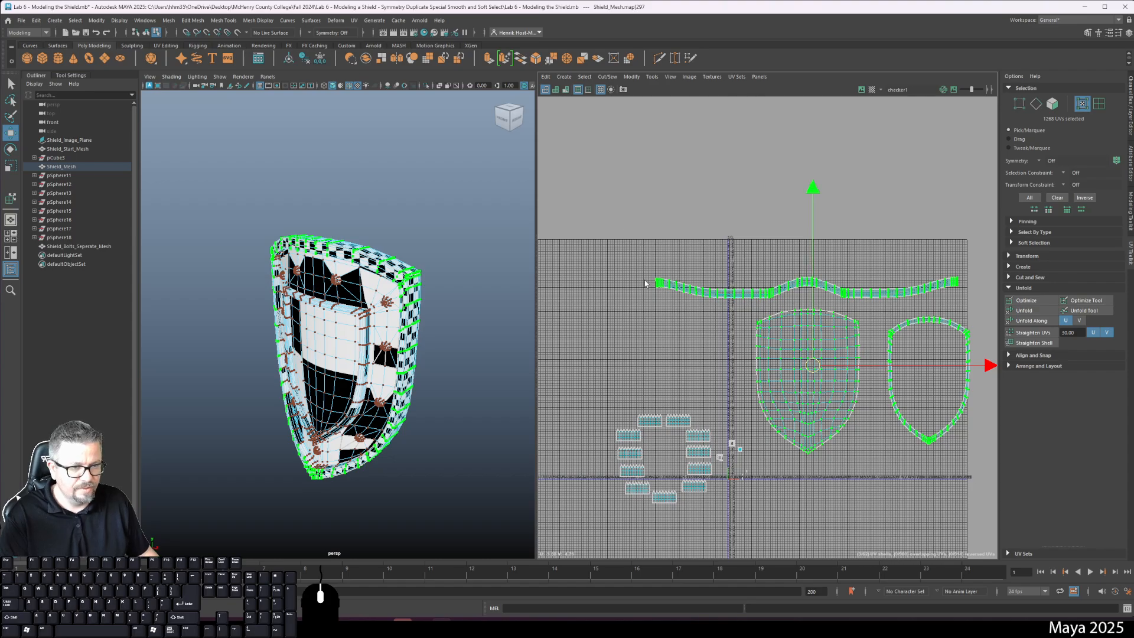
pyautogui.keyDown('alt'); pyautogui.moveTo(645, 283); pyautogui.dragTo(792, 397, button='middle'); pyautogui.keyUp('alt')
pyautogui.press('F8')
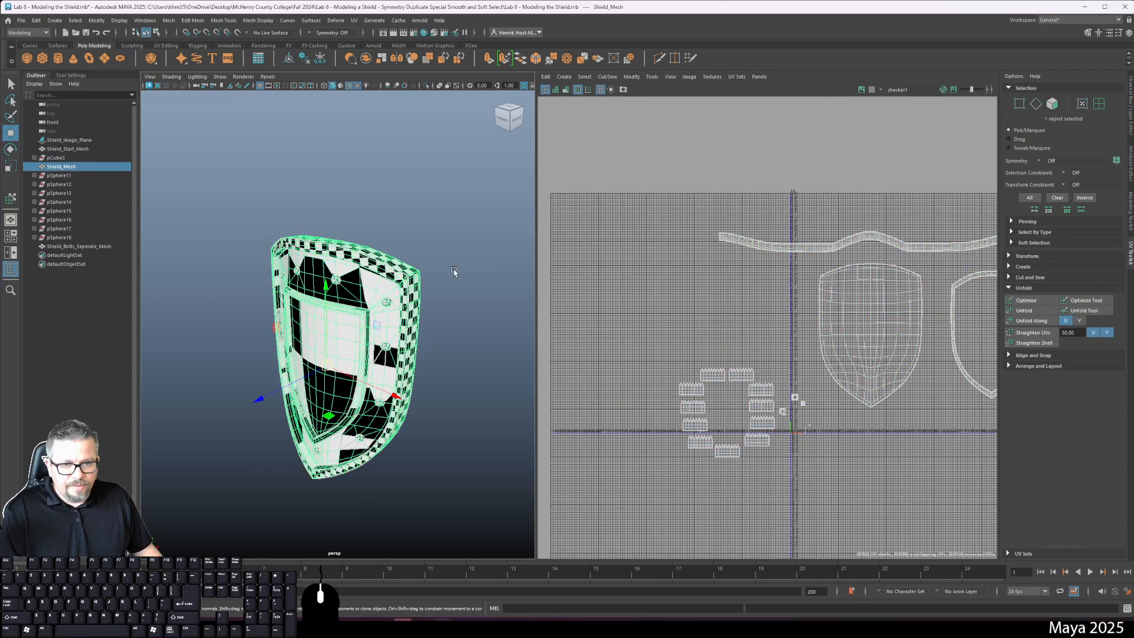
# - Deselect the shield and turn off Wireframe on Shaded in the perspective view
pyautogui.click(454, 271)
pyautogui.keyDown('alt'); pyautogui.moveTo(453, 271); pyautogui.dragTo(248, 295); pyautogui.keyUp('alt')
pyautogui.keyDown('alt'); pyautogui.moveTo(248, 295); pyautogui.dragTo(266, 236, button='right'); pyautogui.keyUp('alt')
pyautogui.keyDown('alt'); pyautogui.moveTo(265, 236); pyautogui.dragTo(377, 201, button='middle'); pyautogui.keyUp('alt')
pyautogui.keyDown('alt'); pyautogui.moveTo(378, 201); pyautogui.dragTo(311, 179); pyautogui.keyUp('alt')
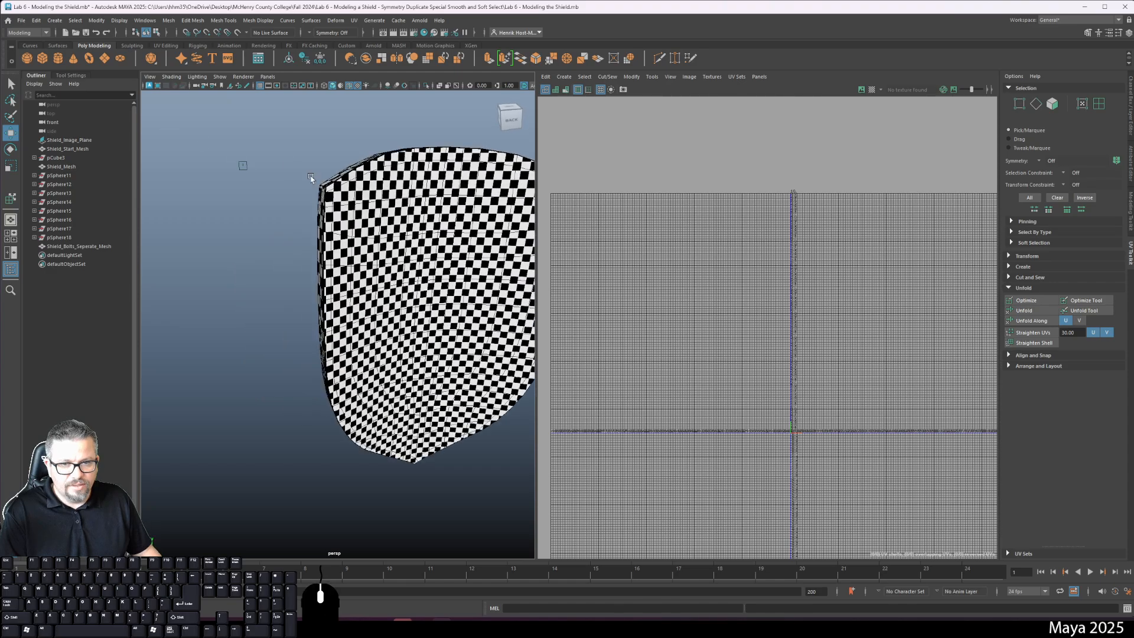
pyautogui.click(171, 76)
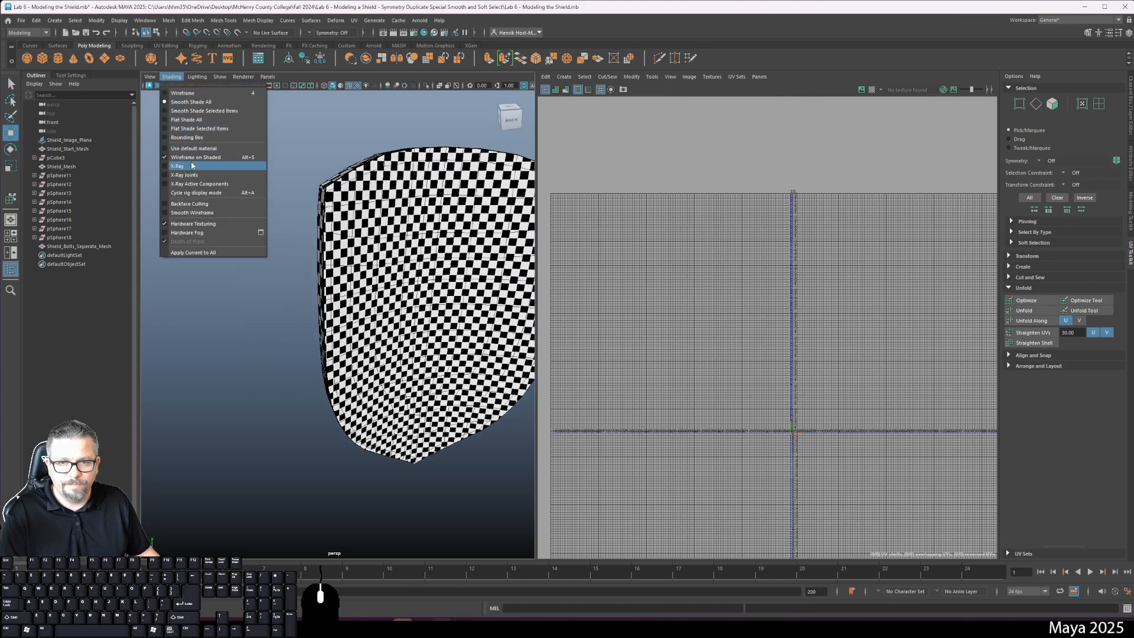
pyautogui.click(192, 157)
# - Examine the checker pattern's size and distortion along the shield's outer rim, front rim and back surface
pyautogui.moveTo(264, 266)
pyautogui.keyDown('alt'); pyautogui.mouseDown()
pyautogui.moveTo(415, 251)
pyautogui.moveTo(377, 320)
pyautogui.moveTo(478, 306)
pyautogui.moveTo(393, 287)
pyautogui.mouseUp(); pyautogui.keyUp('alt')
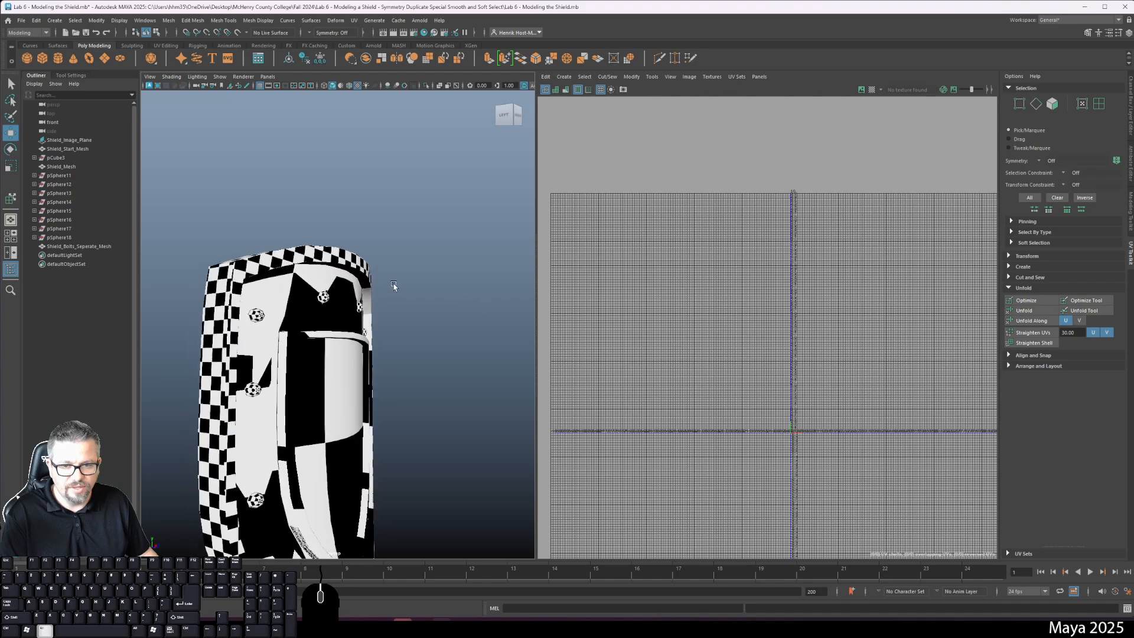
pyautogui.keyDown('alt'); pyautogui.moveTo(394, 286); pyautogui.dragTo(457, 205, button='middle'); pyautogui.keyUp('alt')
pyautogui.keyDown('alt'); pyautogui.moveTo(458, 205); pyautogui.dragTo(393, 236); pyautogui.keyUp('alt')
pyautogui.keyDown('alt'); pyautogui.moveTo(393, 236); pyautogui.dragTo(443, 240, button='middle'); pyautogui.keyUp('alt')
pyautogui.keyDown('alt'); pyautogui.moveTo(378, 301); pyautogui.dragTo(413, 339, button='right'); pyautogui.keyUp('alt')
pyautogui.keyDown('alt'); pyautogui.moveTo(414, 339); pyautogui.dragTo(422, 367, button='middle'); pyautogui.keyUp('alt')
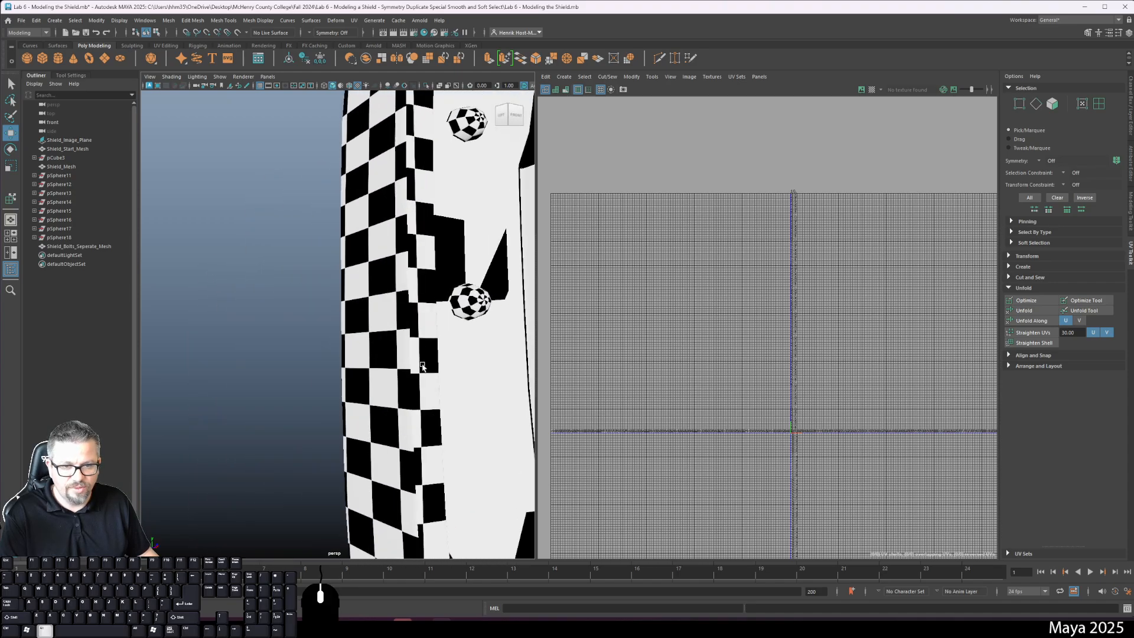
pyautogui.keyDown('alt'); pyautogui.moveTo(397, 289); pyautogui.dragTo(464, 266); pyautogui.keyUp('alt')
pyautogui.keyDown('alt'); pyautogui.moveTo(463, 265); pyautogui.dragTo(405, 286, button='middle'); pyautogui.keyUp('alt')
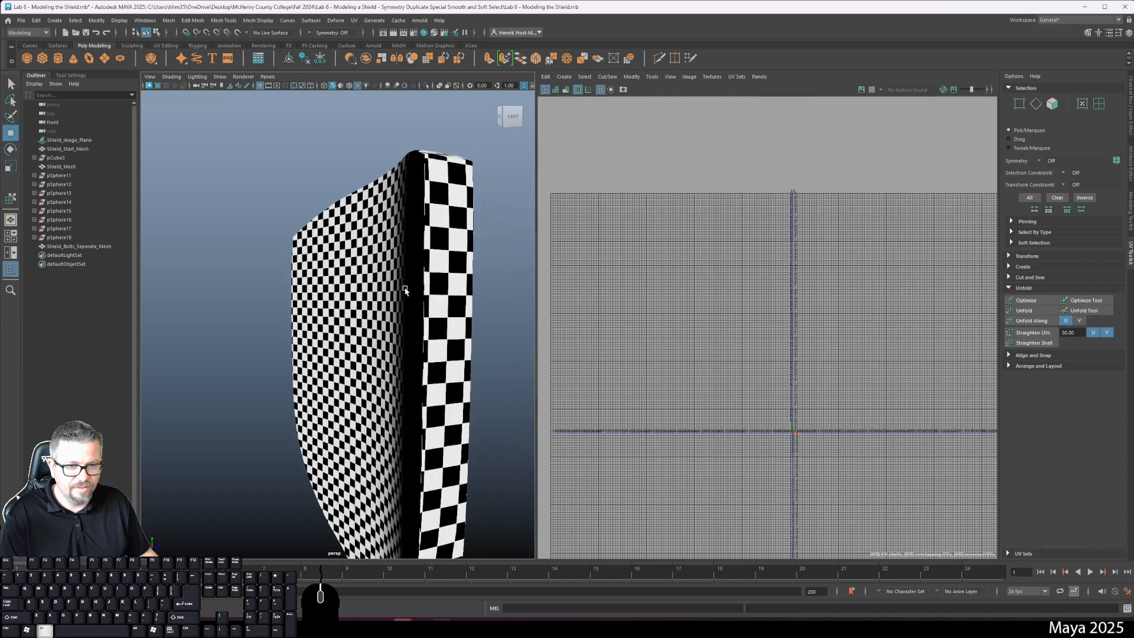
pyautogui.keyDown('alt'); pyautogui.moveTo(396, 286); pyautogui.dragTo(344, 229); pyautogui.keyUp('alt')
pyautogui.keyDown('alt'); pyautogui.moveTo(345, 229); pyautogui.dragTo(418, 321, button='middle'); pyautogui.keyUp('alt')
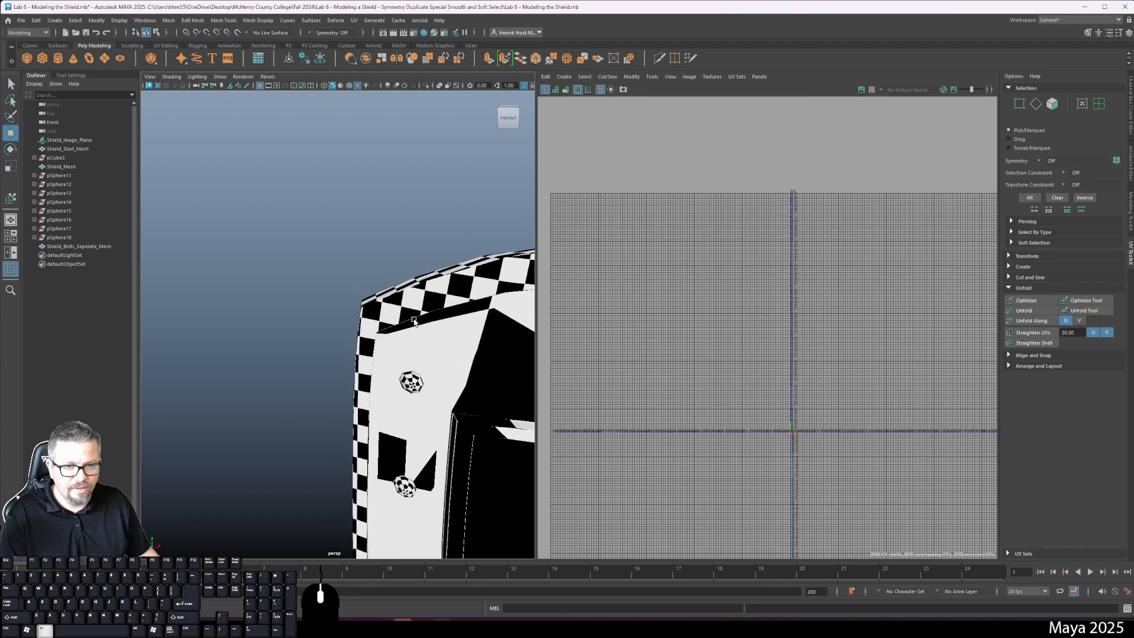
pyautogui.keyDown('alt'); pyautogui.moveTo(418, 322); pyautogui.dragTo(422, 283); pyautogui.keyUp('alt')
pyautogui.keyDown('alt'); pyautogui.moveTo(440, 281); pyautogui.dragTo(397, 270, button='right'); pyautogui.keyUp('alt')
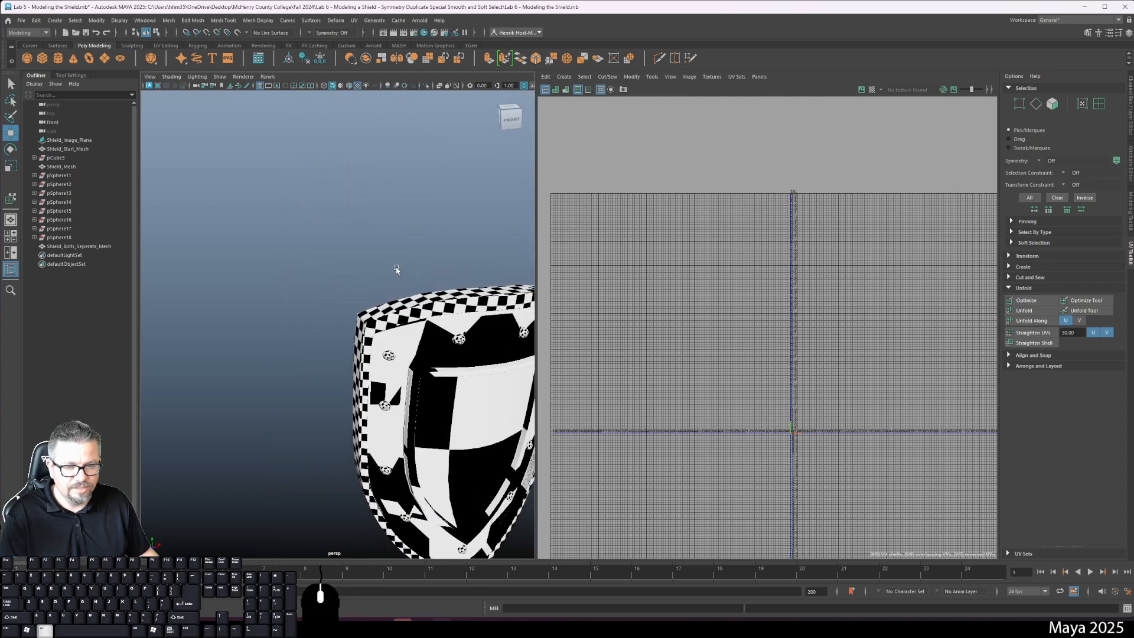
# - Select the shield mesh and replace its checker material with the existing standardSurface1 material
pyautogui.keyDown('alt'); pyautogui.moveTo(449, 366); pyautogui.dragTo(350, 274, button='middle'); pyautogui.keyUp('alt')
pyautogui.click(351, 274)
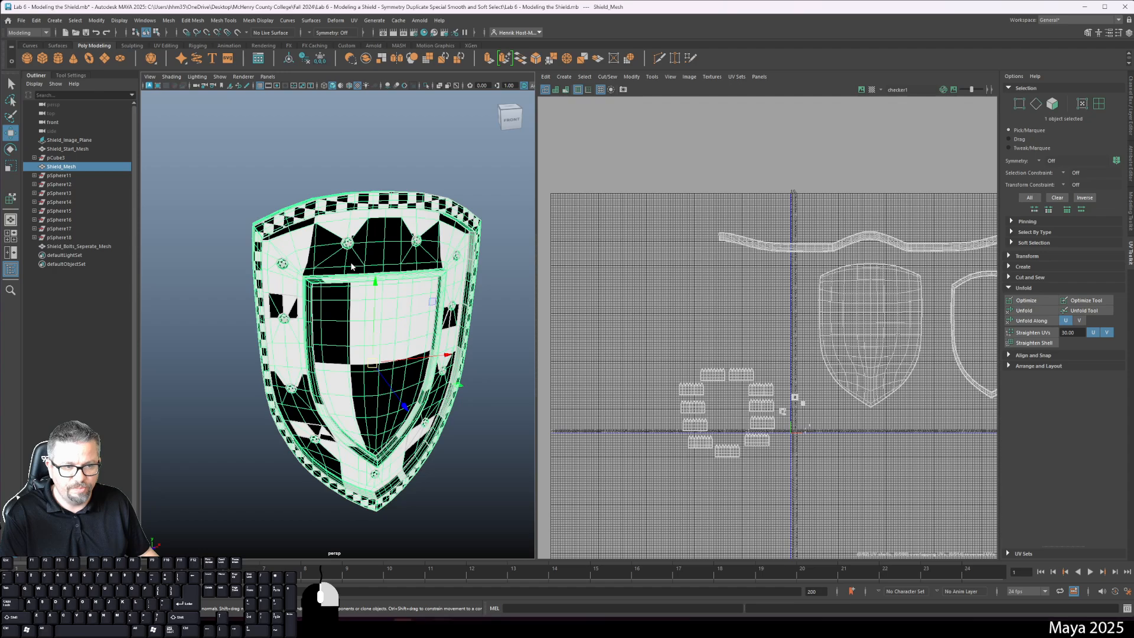
pyautogui.moveTo(350, 262); pyautogui.dragTo(439, 521, button='right')
pyautogui.click(451, 462)
pyautogui.keyDown('alt'); pyautogui.moveTo(435, 426); pyautogui.dragTo(390, 399); pyautogui.keyUp('alt')
pyautogui.click(390, 399)
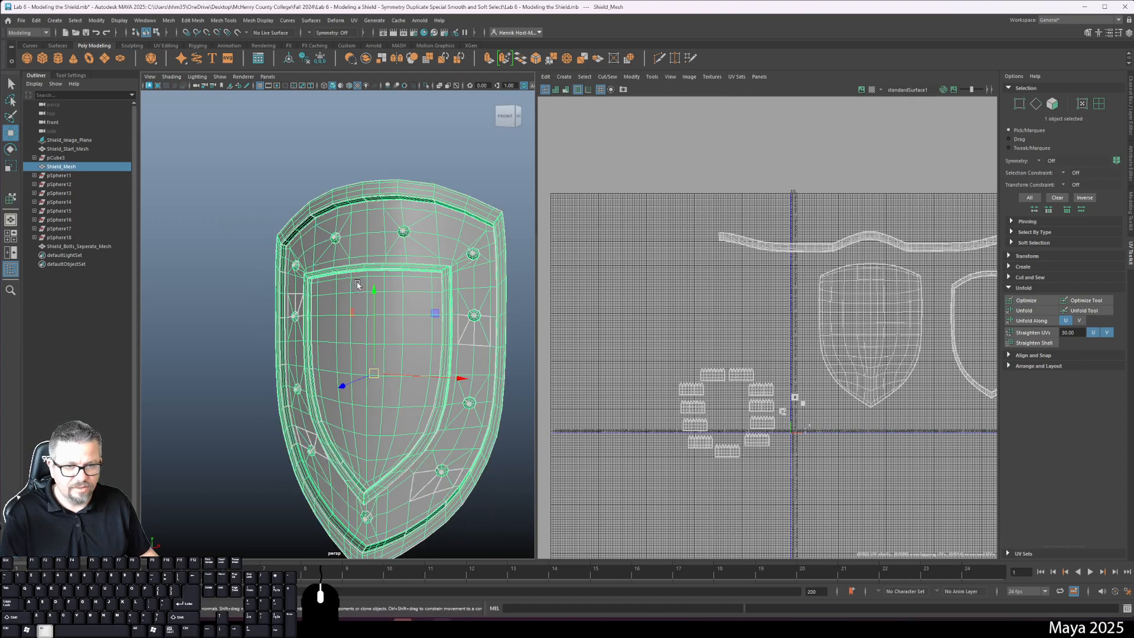
pyautogui.keyDown('alt'); pyautogui.moveTo(357, 285); pyautogui.dragTo(331, 288); pyautogui.keyUp('alt')
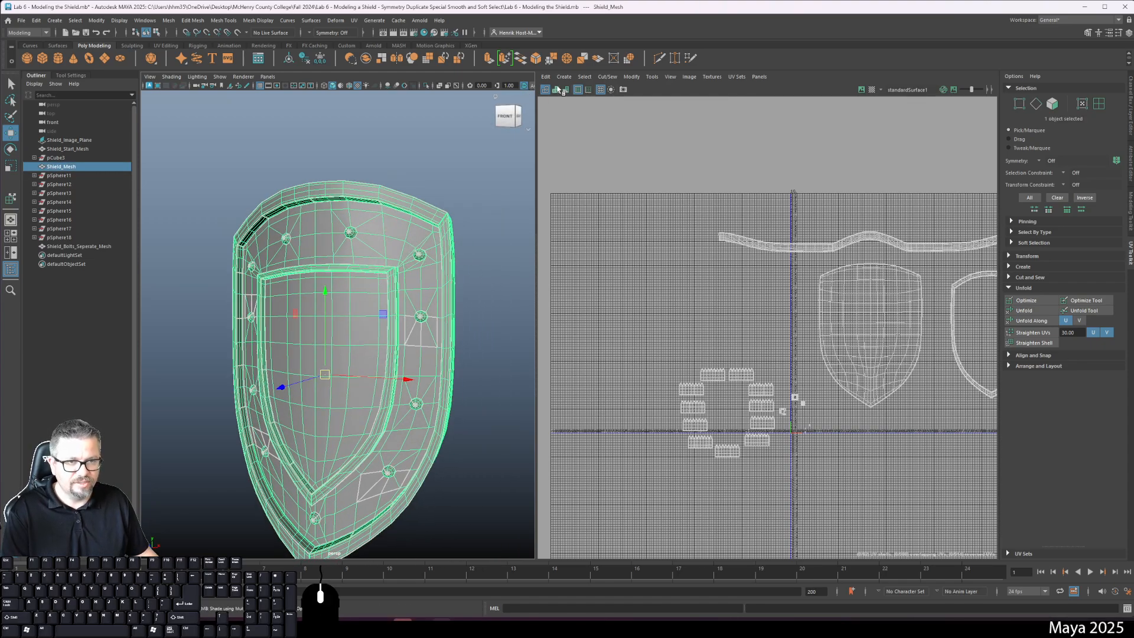
# - Display shaded UVs and UV distortion on the shield and examine the front surface and rims from several angles
pyautogui.click(556, 90)
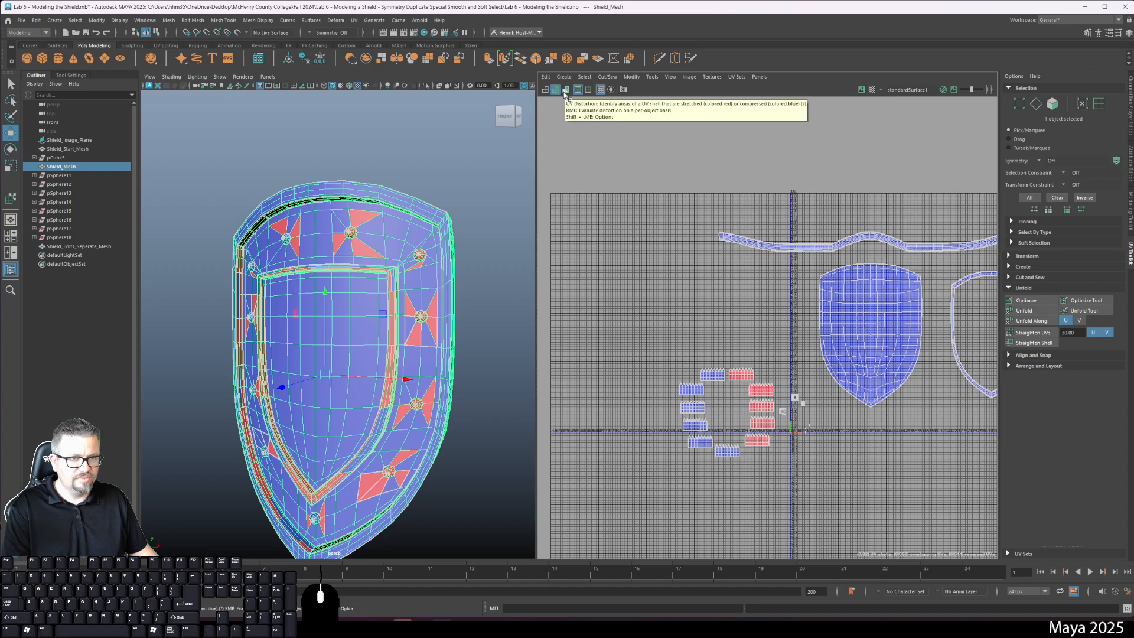
pyautogui.click(565, 91)
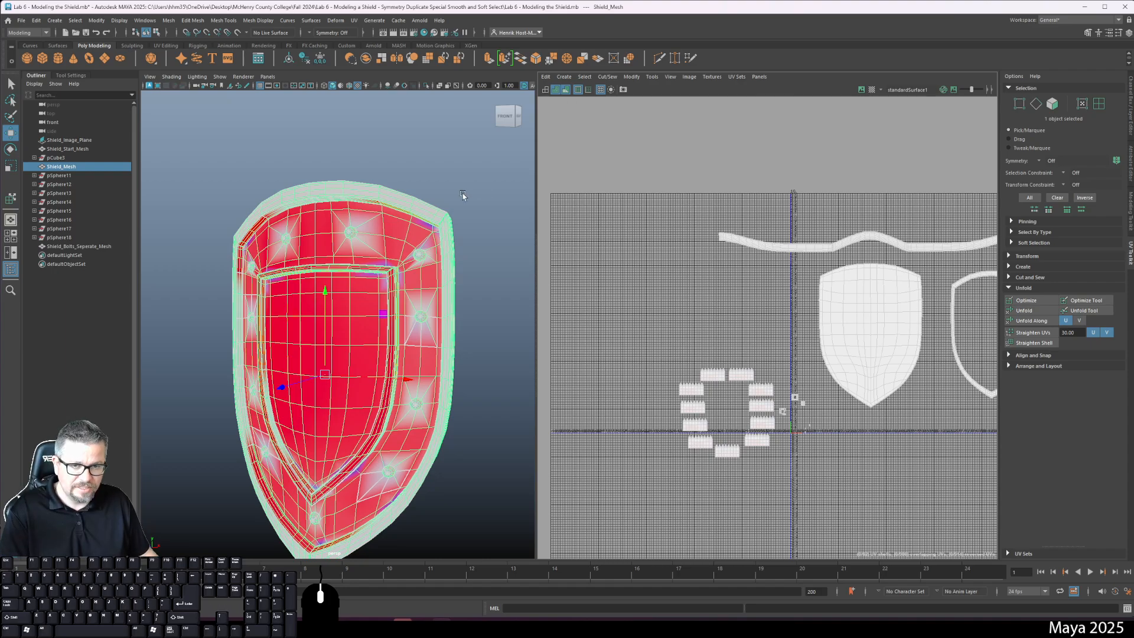
pyautogui.keyDown('alt'); pyautogui.moveTo(743, 289); pyautogui.dragTo(660, 298, button='middle'); pyautogui.keyUp('alt')
pyautogui.moveTo(440, 321)
pyautogui.keyDown('alt'); pyautogui.mouseDown()
pyautogui.moveTo(212, 331)
pyautogui.moveTo(275, 356)
pyautogui.moveTo(438, 319)
pyautogui.mouseUp(); pyautogui.keyUp('alt')
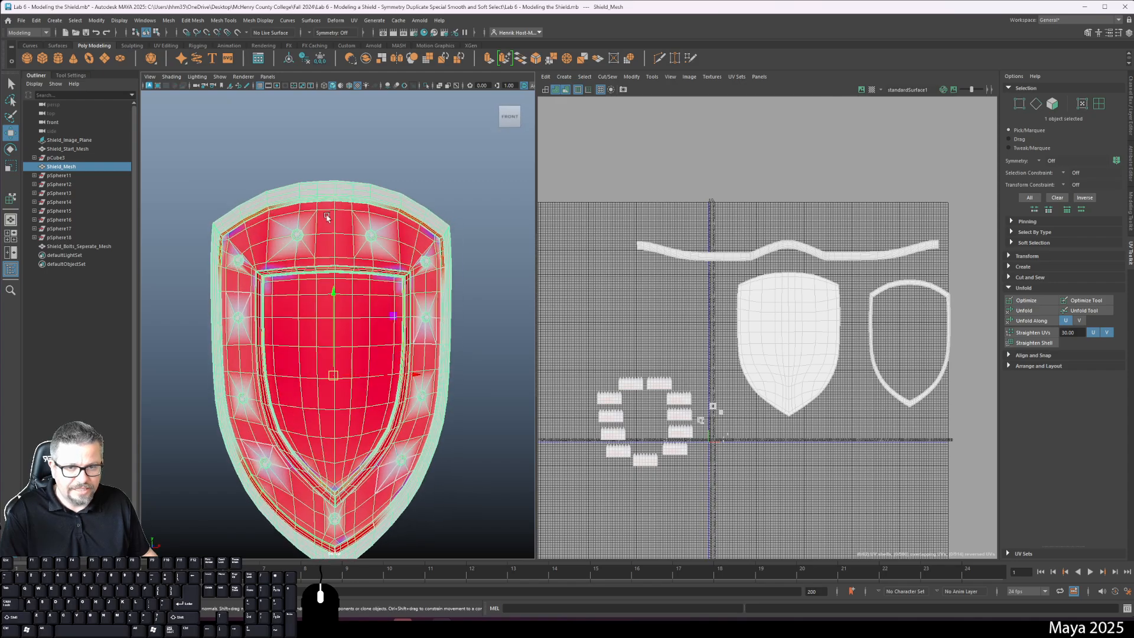
pyautogui.keyDown('alt'); pyautogui.moveTo(252, 286); pyautogui.dragTo(456, 313); pyautogui.keyUp('alt')
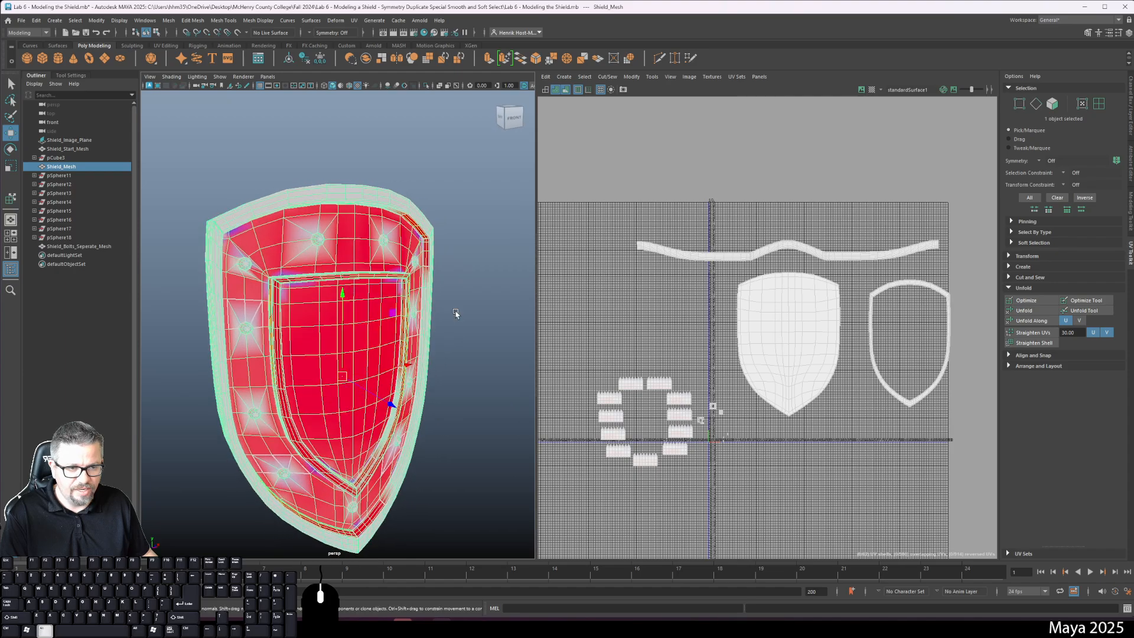
pyautogui.keyDown('alt'); pyautogui.moveTo(650, 298); pyautogui.dragTo(632, 222, button='middle'); pyautogui.keyUp('alt')
# - Switch the shield to face selection and turn off the UV distortion display
pyautogui.moveTo(271, 252); pyautogui.dragTo(254, 239, button='right')
pyautogui.keyDown('alt'); pyautogui.moveTo(254, 239); pyautogui.dragTo(234, 231); pyautogui.keyUp('alt')
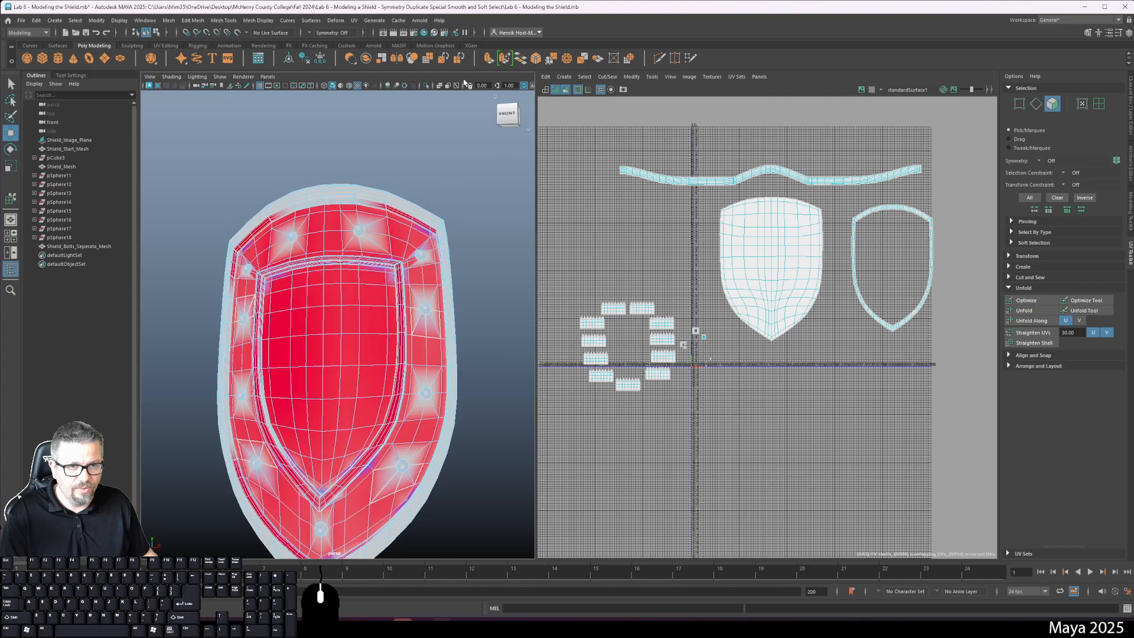
pyautogui.click(565, 89)
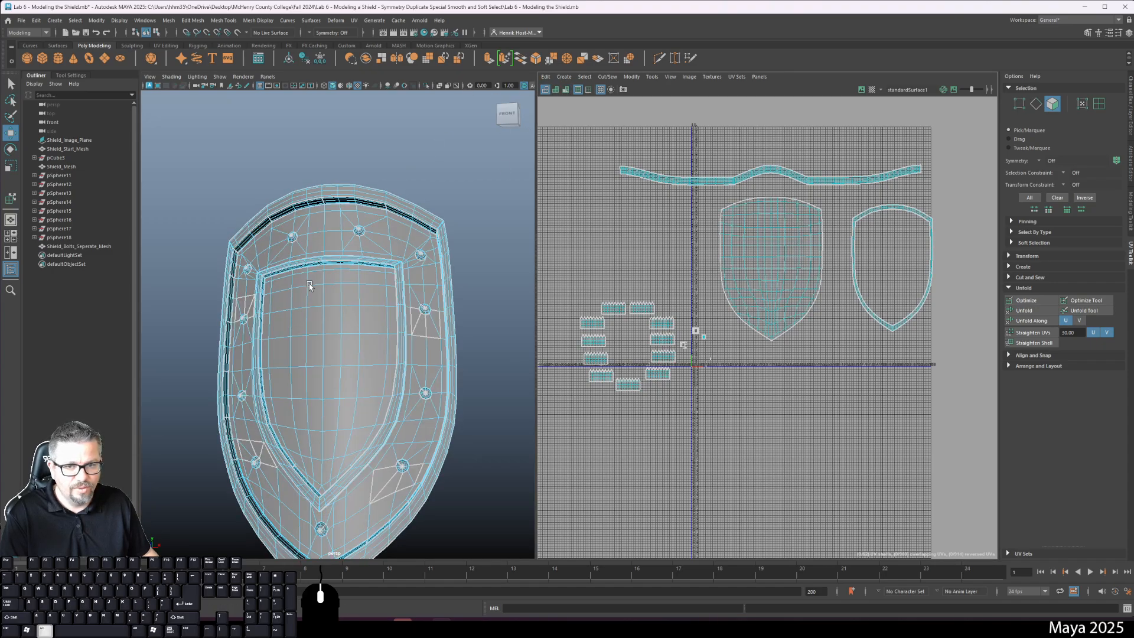
# - Select all the face loops running along the inner wall of the shield's outer rim, including the narrow bevel loops
pyautogui.scroll(6, 269, 239)
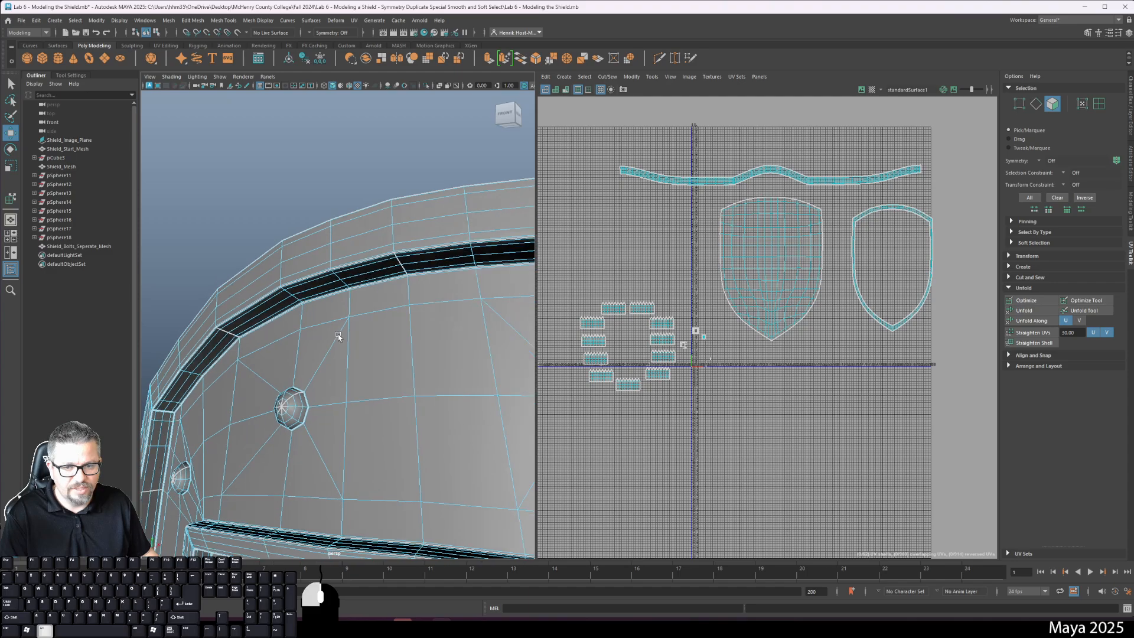
pyautogui.scroll(5, 346, 282)
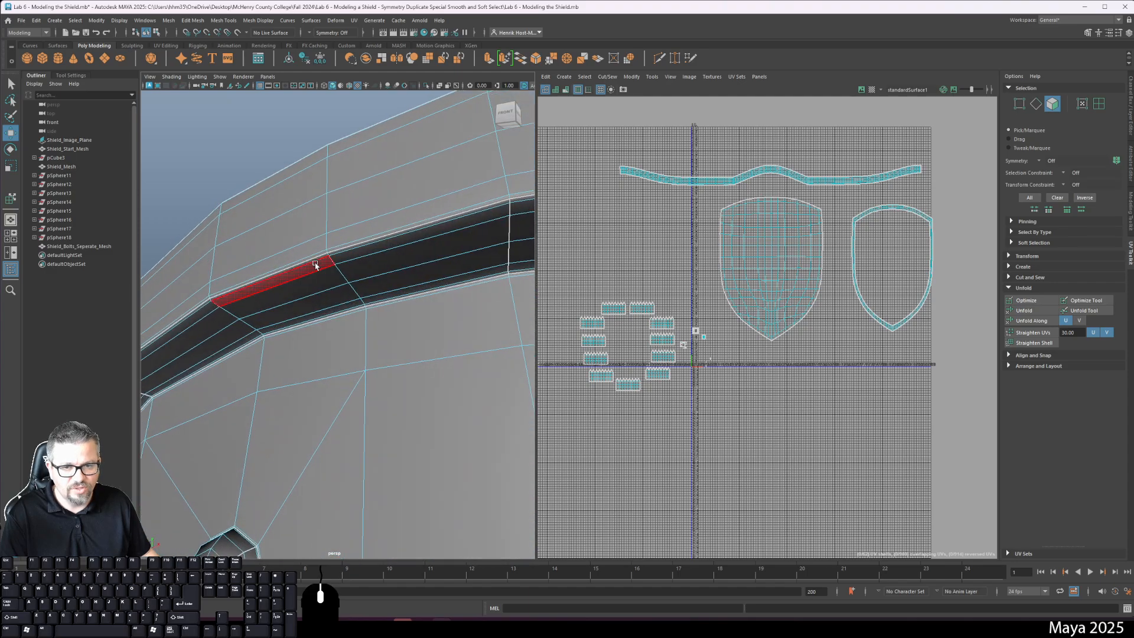
pyautogui.click(321, 256)
pyautogui.keyDown('shift'); pyautogui.doubleClick(349, 250); pyautogui.keyUp('shift')
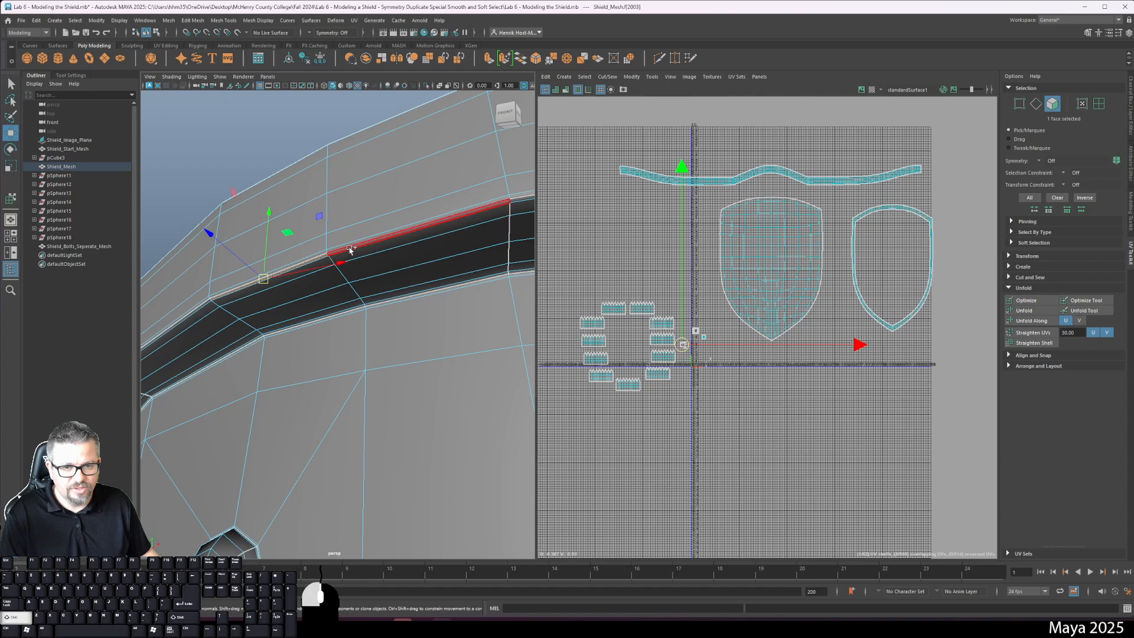
pyautogui.keyDown('shift'); pyautogui.doubleClick(325, 285); pyautogui.keyUp('shift')
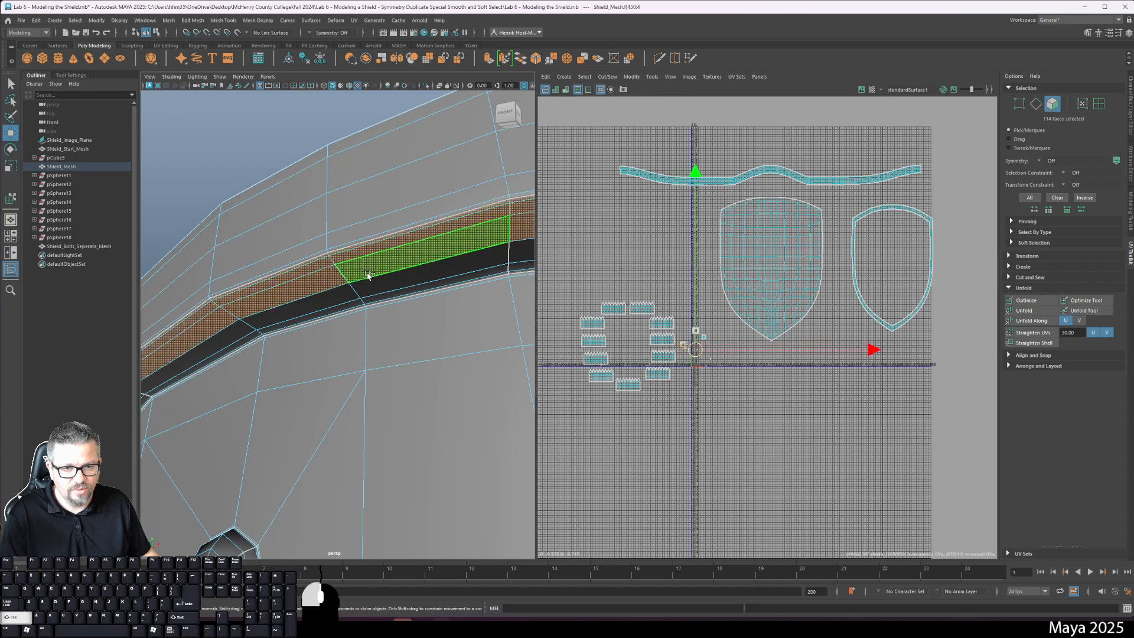
pyautogui.keyDown('shift'); pyautogui.doubleClick(363, 289); pyautogui.keyUp('shift')
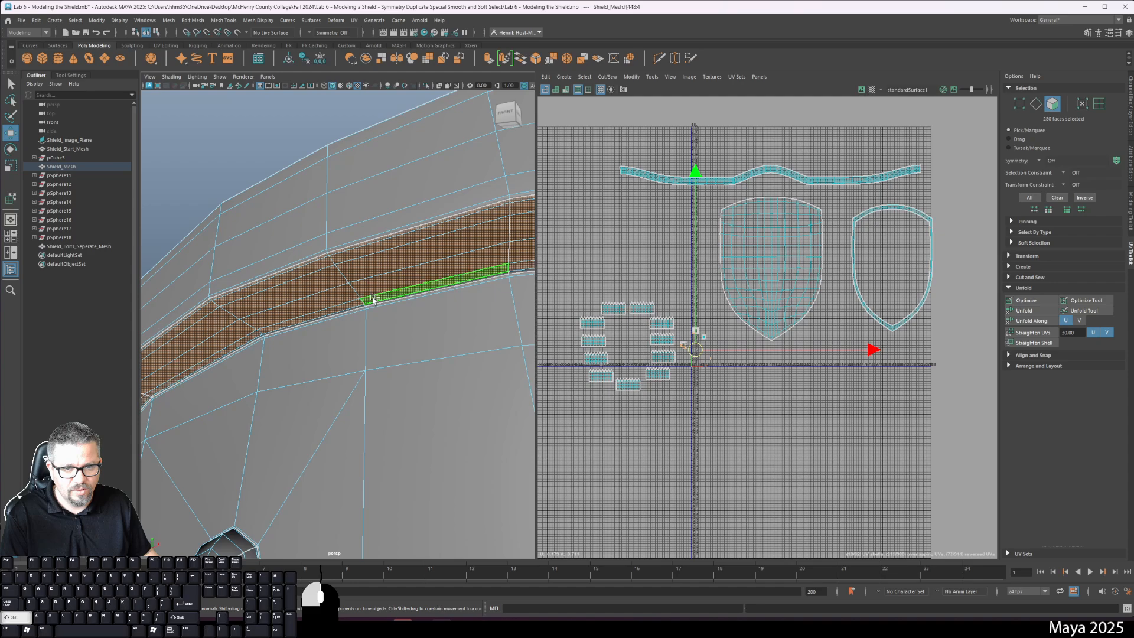
pyautogui.keyDown('alt'); pyautogui.moveTo(362, 305); pyautogui.dragTo(357, 305); pyautogui.keyUp('alt')
pyautogui.scroll(5, 357, 304)
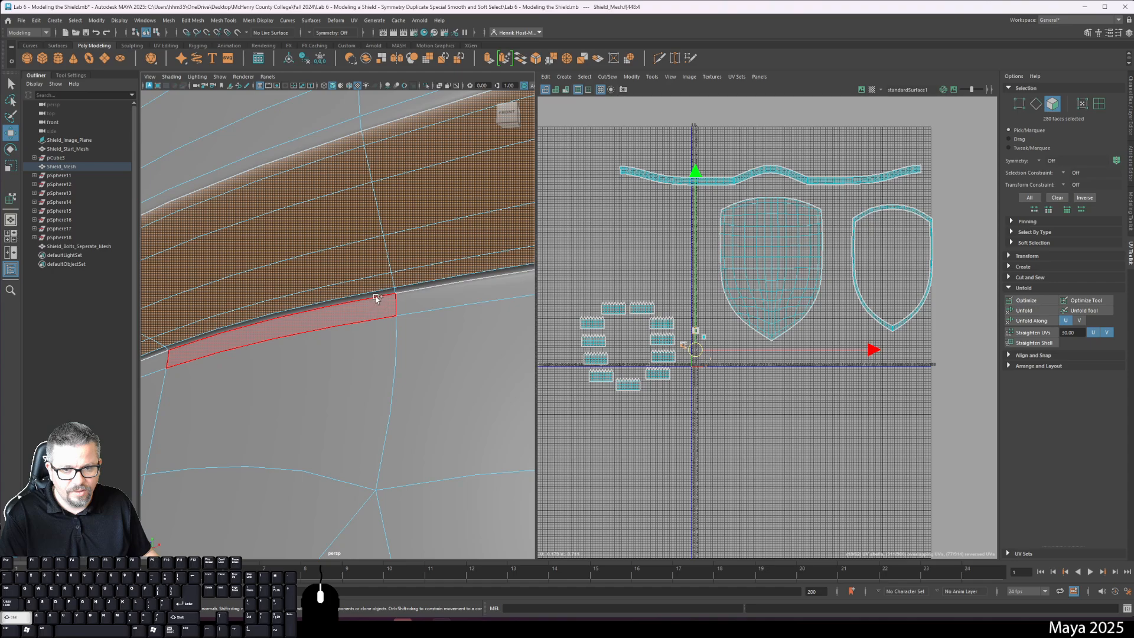
pyautogui.keyDown('shift'); pyautogui.doubleClick(400, 292); pyautogui.keyUp('shift')
pyautogui.keyDown('alt'); pyautogui.moveTo(384, 316); pyautogui.dragTo(374, 366, button='right'); pyautogui.keyUp('alt')
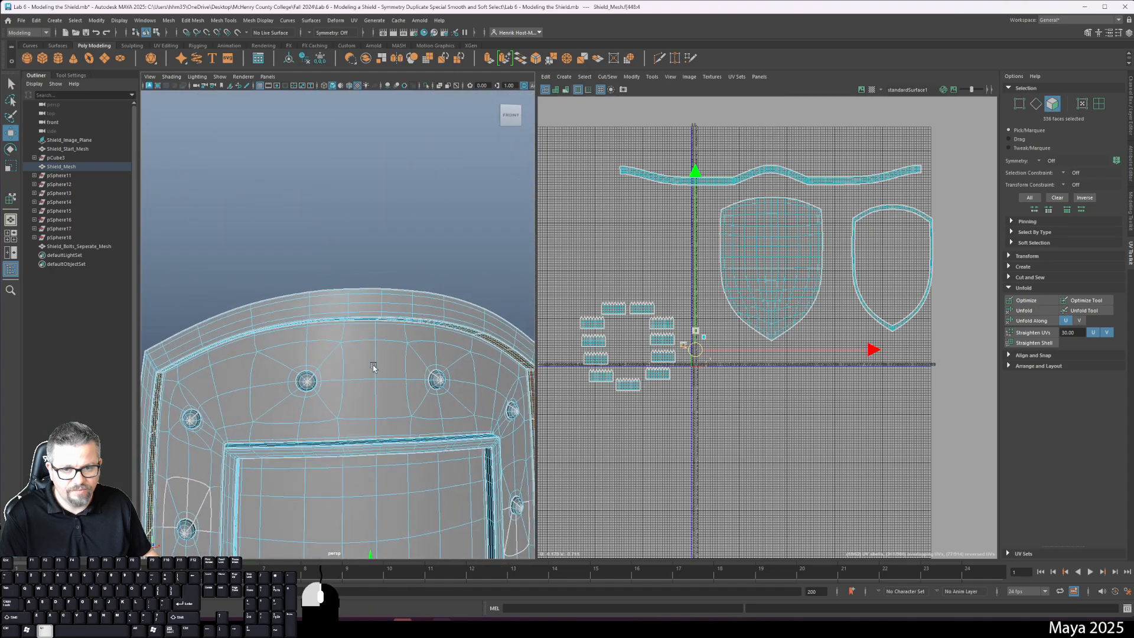
# - Look straight at the shield's front and start a Best Plane UV projection for the selected inner rim wall faces
pyautogui.keyDown('alt'); pyautogui.moveTo(374, 367); pyautogui.dragTo(318, 194, button='middle'); pyautogui.keyUp('alt')
pyautogui.keyDown('alt'); pyautogui.moveTo(318, 195); pyautogui.dragTo(346, 267, button='right'); pyautogui.keyUp('alt')
pyautogui.keyDown('alt'); pyautogui.moveTo(346, 266); pyautogui.dragTo(360, 337); pyautogui.keyUp('alt')
pyautogui.click(511, 116)
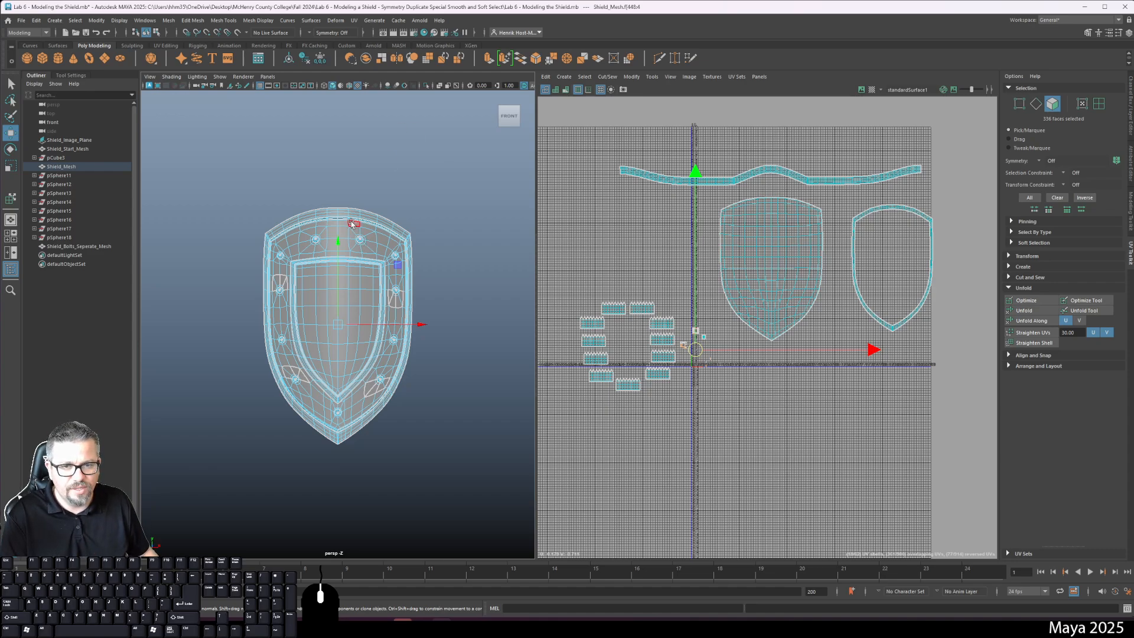
pyautogui.keyDown('alt'); pyautogui.moveTo(352, 220); pyautogui.dragTo(345, 255); pyautogui.keyUp('alt')
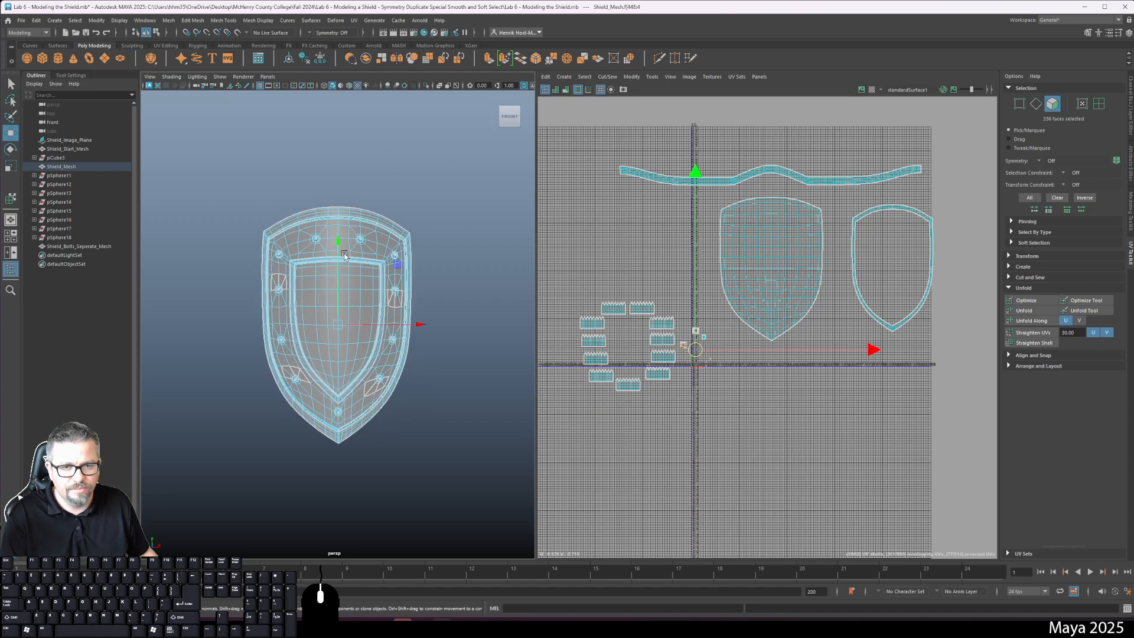
pyautogui.press('f')
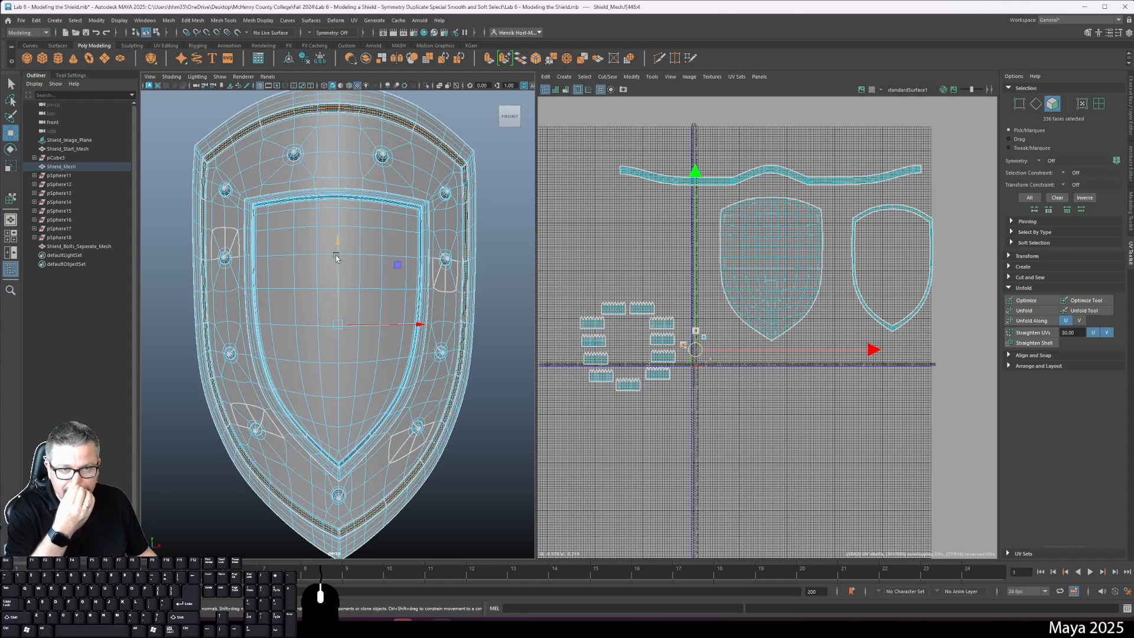
pyautogui.click(509, 116)
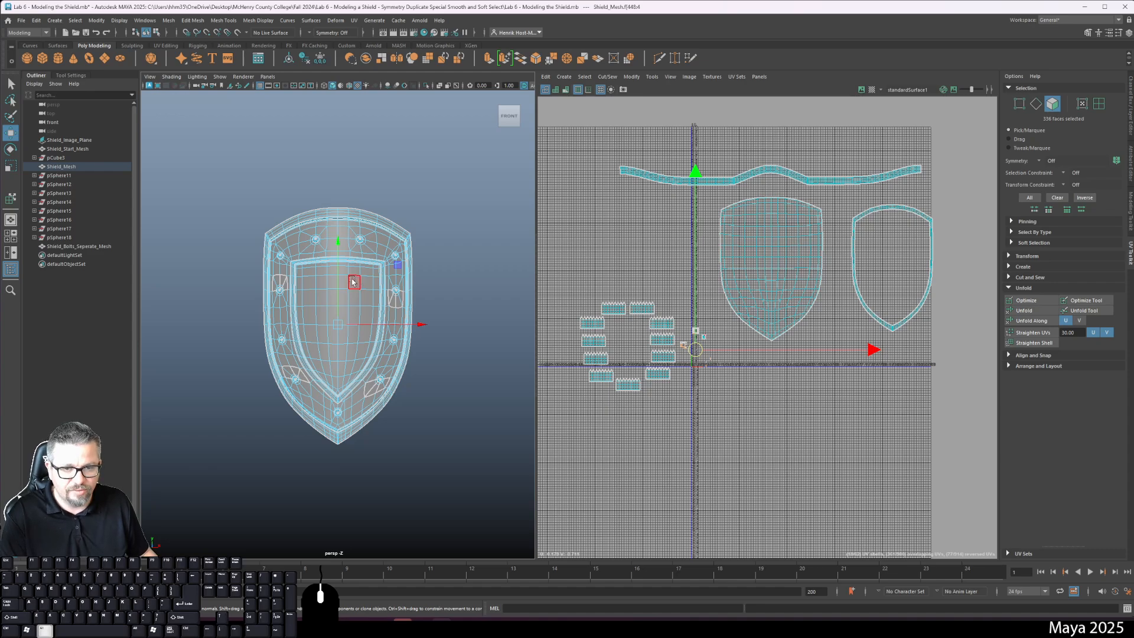
pyautogui.press('space')
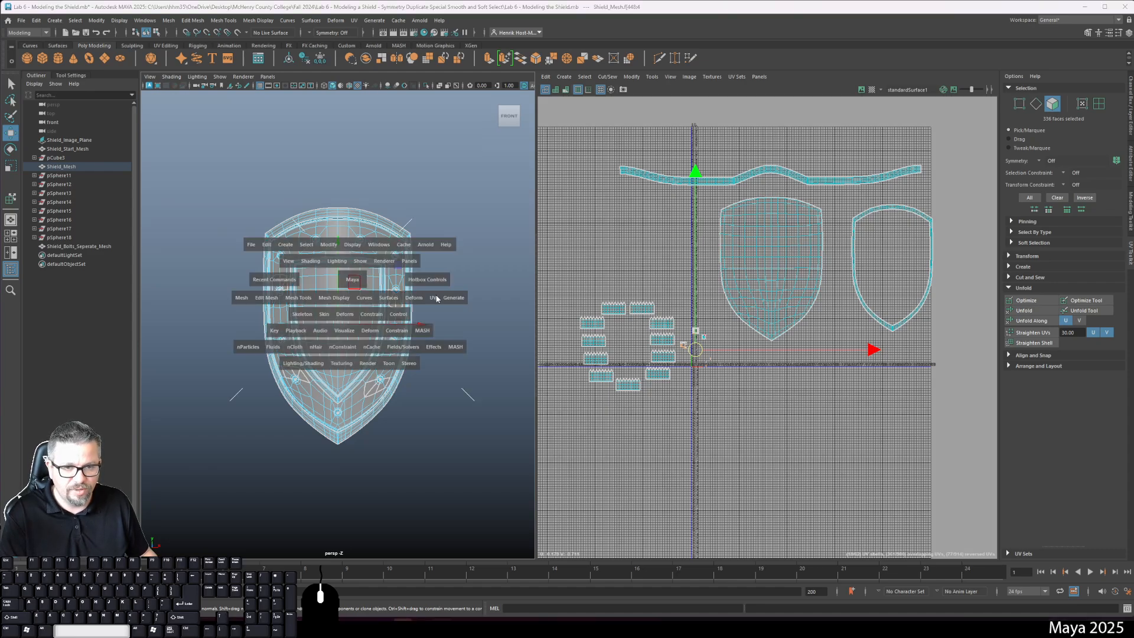
pyautogui.moveTo(436, 299); pyautogui.dragTo(461, 362)
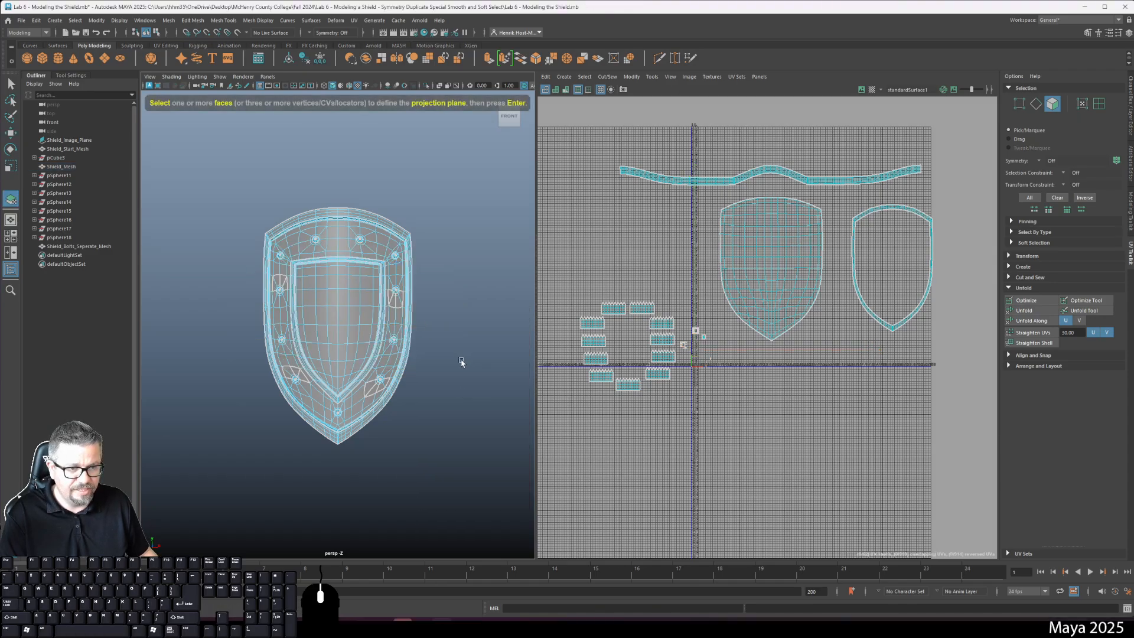
# - Define the projection plane by the front face between the two upper bolts and project the inner rim wall faces
pyautogui.scroll(3, 610, 346)
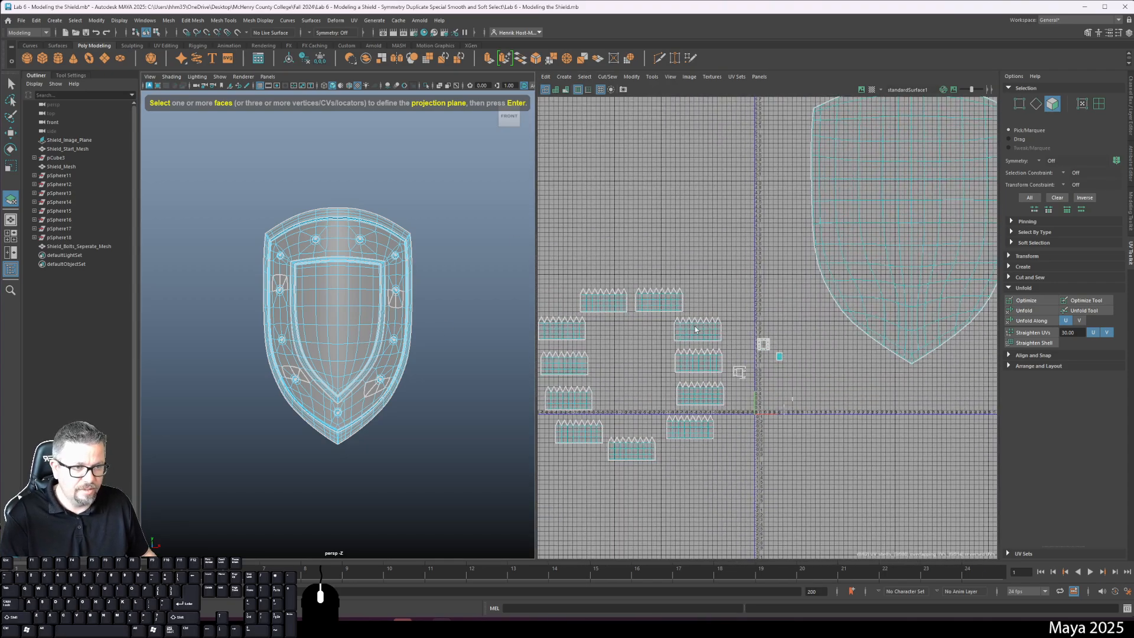
pyautogui.keyDown('alt'); pyautogui.moveTo(695, 330); pyautogui.dragTo(754, 374, button='middle'); pyautogui.keyUp('alt')
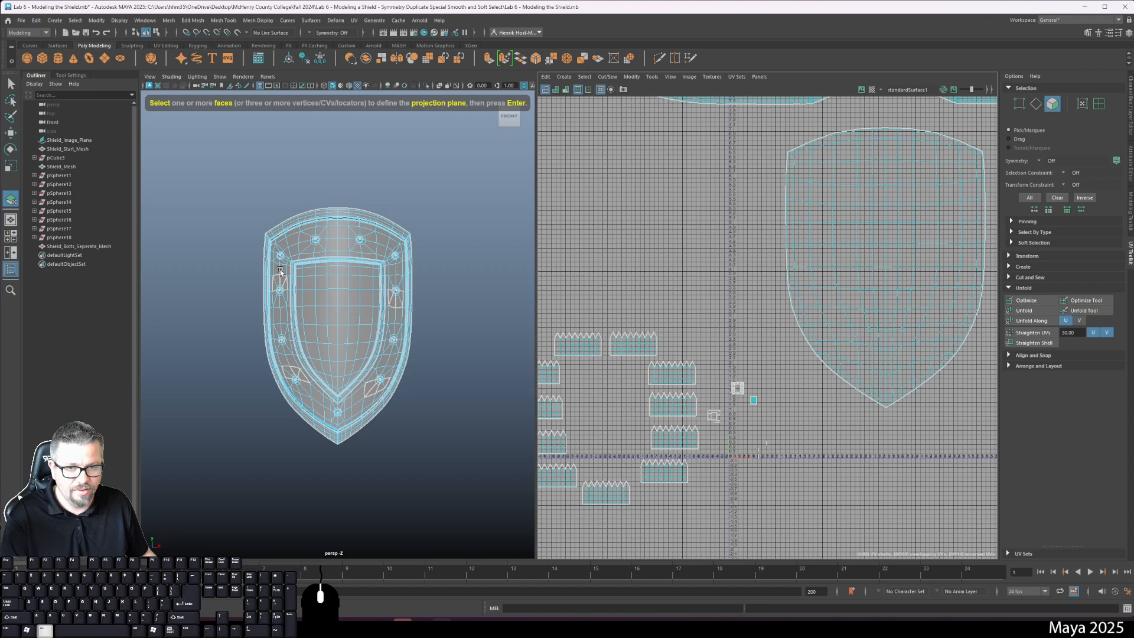
pyautogui.click(319, 298)
pyautogui.hotkey('ctrl', 'z')
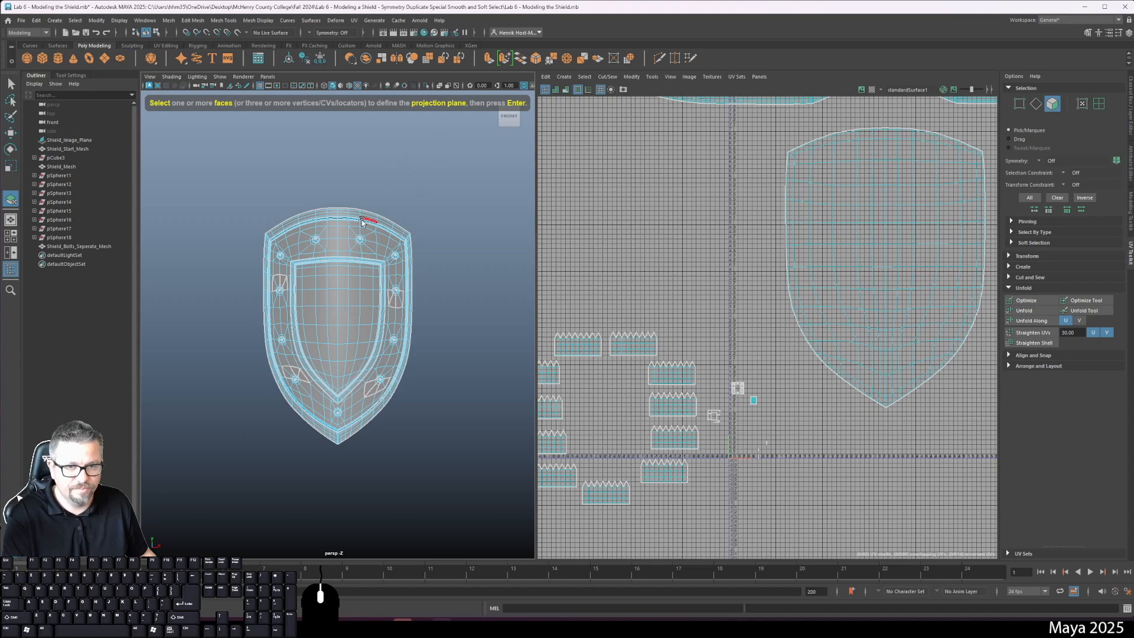
pyautogui.moveTo(346, 232); pyautogui.dragTo(342, 238)
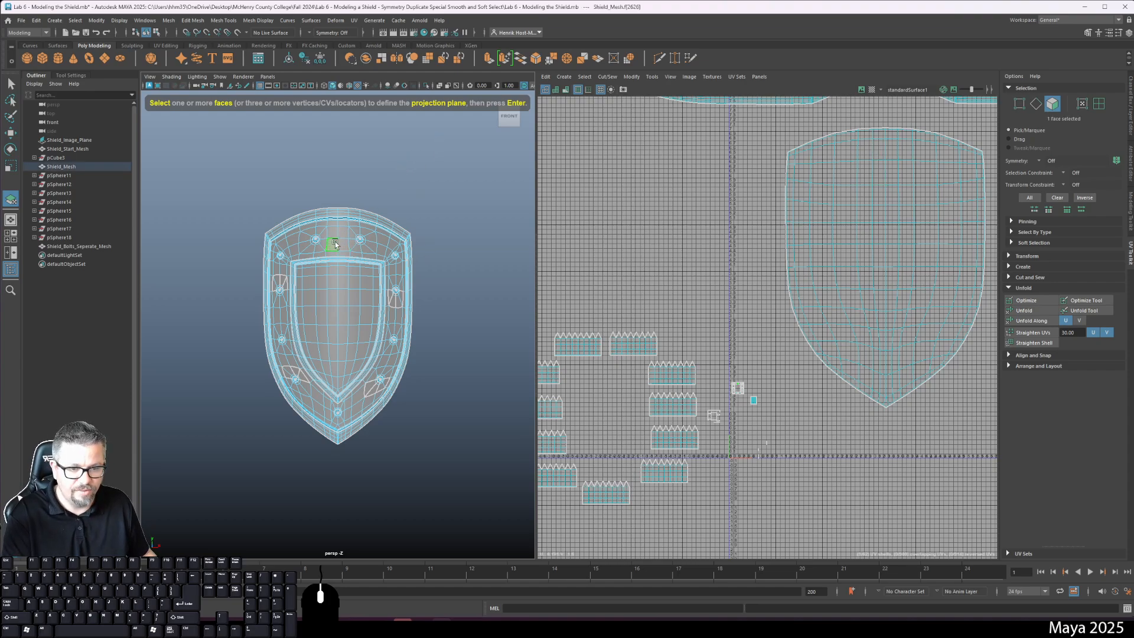
pyautogui.press('Return')
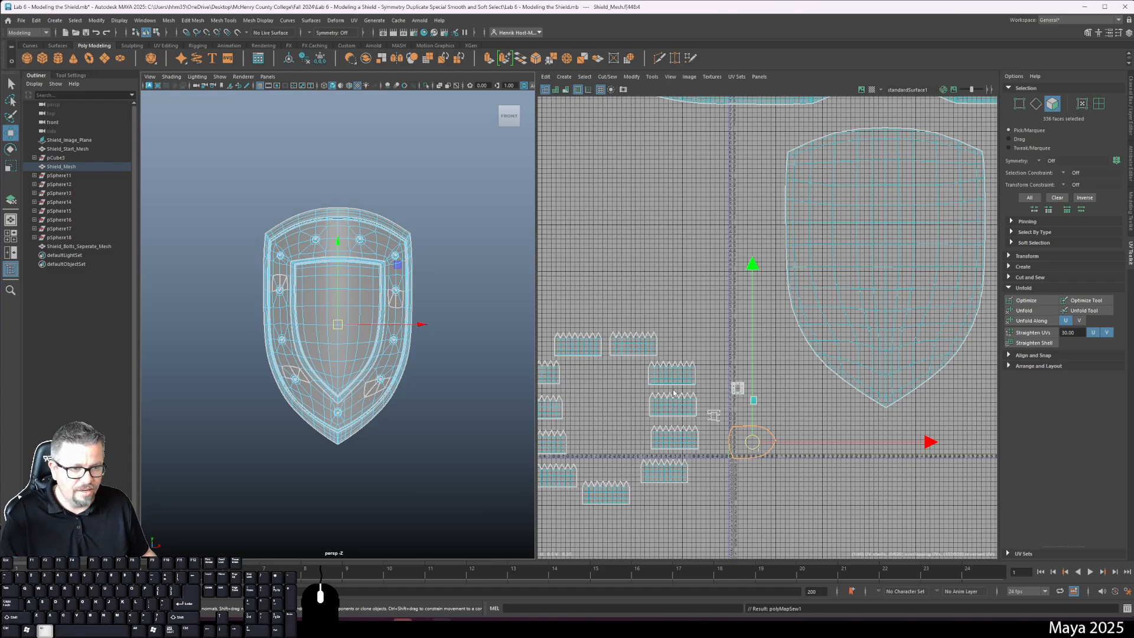
pyautogui.scroll(8, 762, 461)
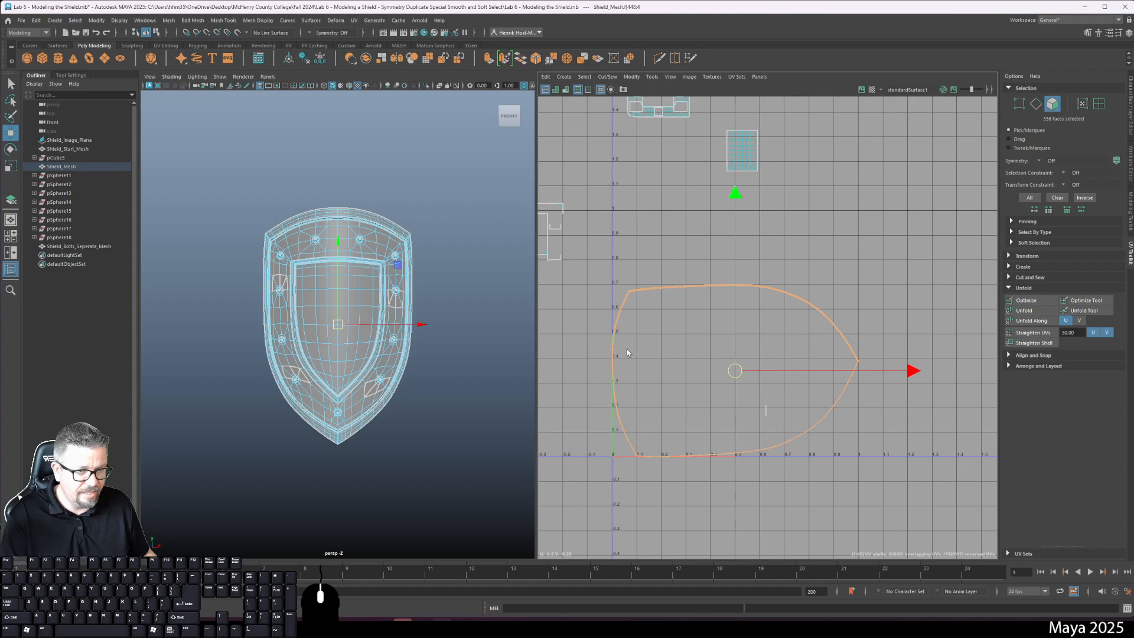
# - Undo the best plane projection of the inner rim wall and return to its face loop selection
pyautogui.hotkey('ctrl', 'z')
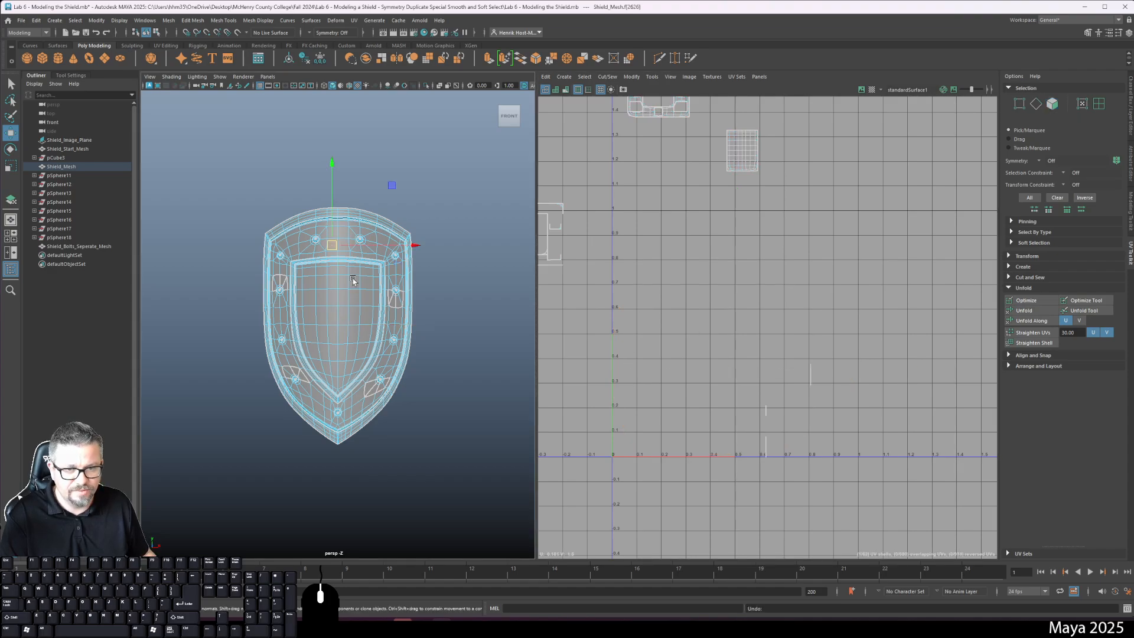
pyautogui.hotkey('ctrl', 'z')
pyautogui.keyDown('alt'); pyautogui.moveTo(353, 281); pyautogui.dragTo(341, 261); pyautogui.keyUp('alt')
pyautogui.hotkey('ctrl', 'z')
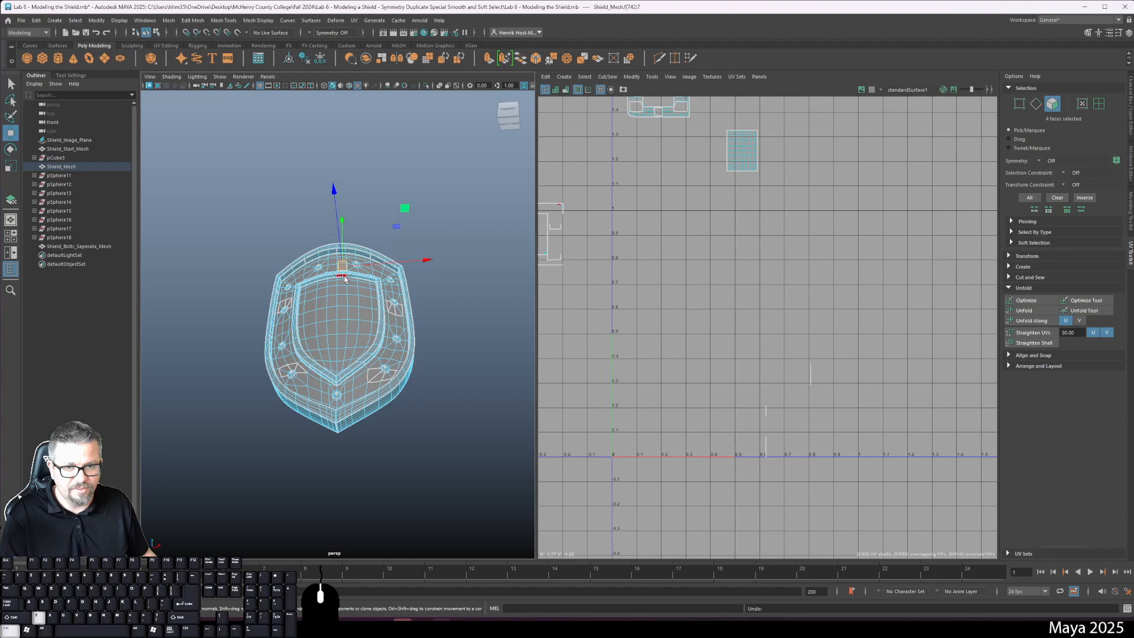
pyautogui.hotkey('ctrl', 'z')
pyautogui.keyDown('alt'); pyautogui.moveTo(312, 281); pyautogui.dragTo(342, 304, button='right'); pyautogui.keyUp('alt')
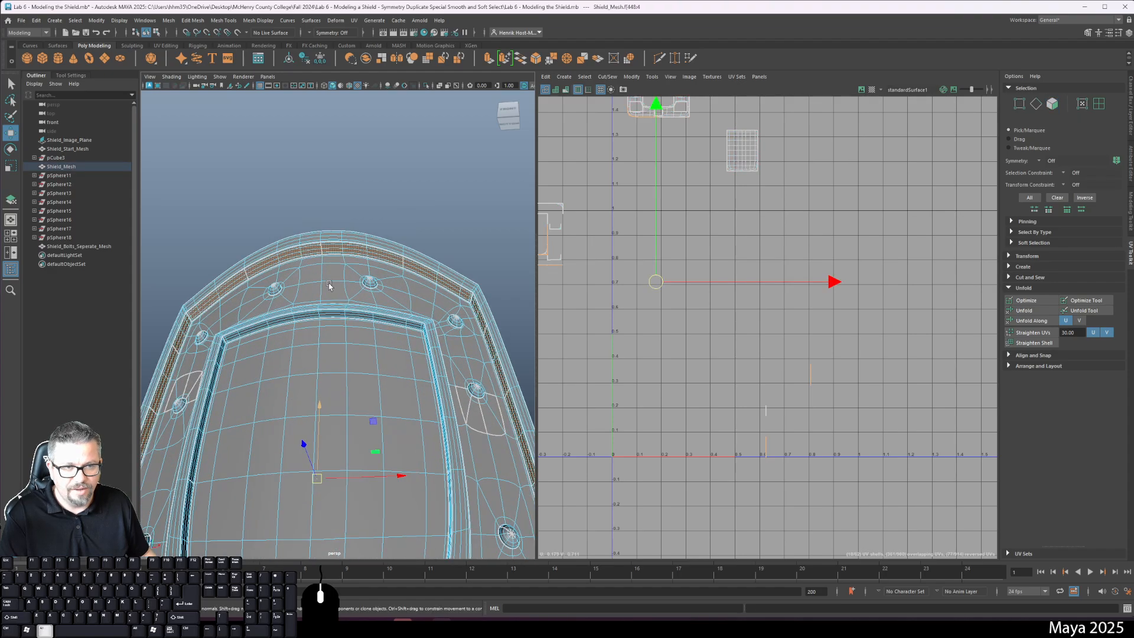
# - Turn on shaded UVs and examine the square-framed shell with the bolt openings for overlapping or reversed areas
pyautogui.keyDown('alt'); pyautogui.moveTo(673, 189); pyautogui.dragTo(691, 326, button='middle'); pyautogui.keyUp('alt')
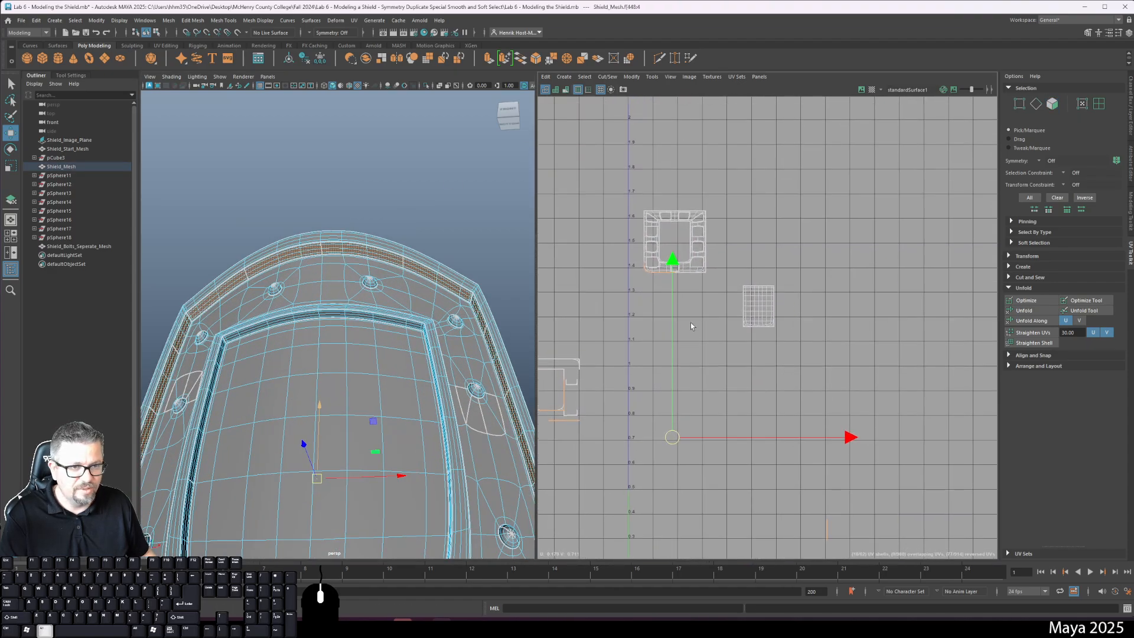
pyautogui.click(553, 87)
pyautogui.keyDown('alt'); pyautogui.moveTo(627, 232); pyautogui.dragTo(973, 465, button='right'); pyautogui.keyUp('alt')
pyautogui.keyDown('alt'); pyautogui.moveTo(789, 311); pyautogui.dragTo(713, 359, button='middle'); pyautogui.keyUp('alt')
pyautogui.keyDown('alt'); pyautogui.moveTo(712, 367); pyautogui.dragTo(780, 486, button='right'); pyautogui.keyUp('alt')
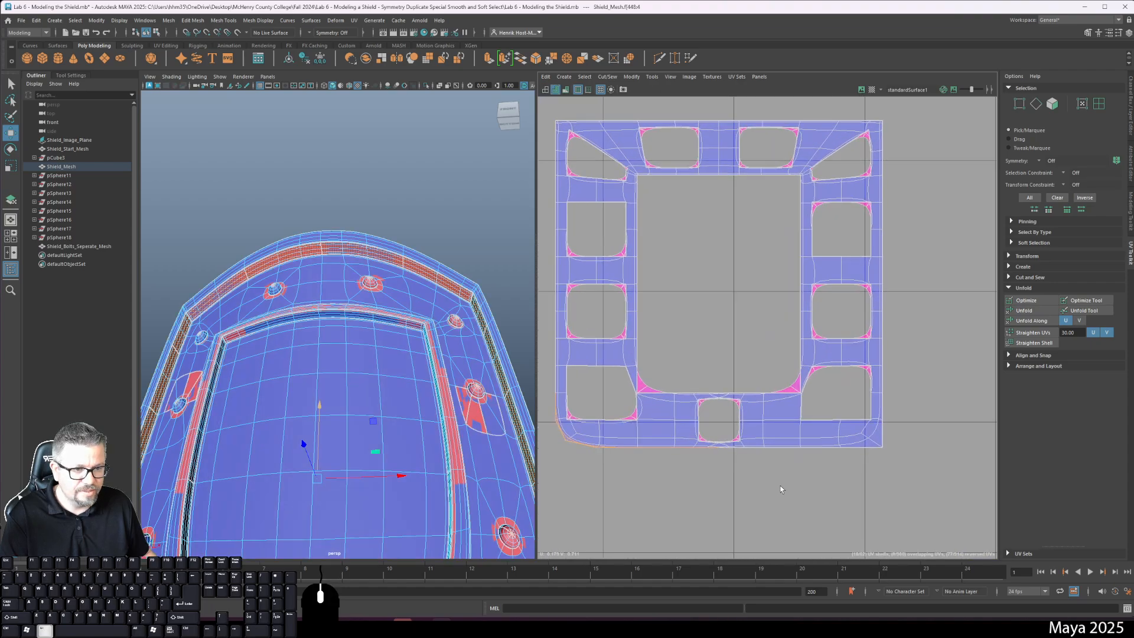
pyautogui.keyDown('alt'); pyautogui.moveTo(780, 487); pyautogui.dragTo(719, 372, button='middle'); pyautogui.keyUp('alt')
pyautogui.keyDown('alt'); pyautogui.moveTo(720, 372); pyautogui.dragTo(738, 391, button='right'); pyautogui.keyUp('alt')
pyautogui.keyDown('alt'); pyautogui.moveTo(811, 395); pyautogui.dragTo(741, 307, button='right'); pyautogui.keyUp('alt')
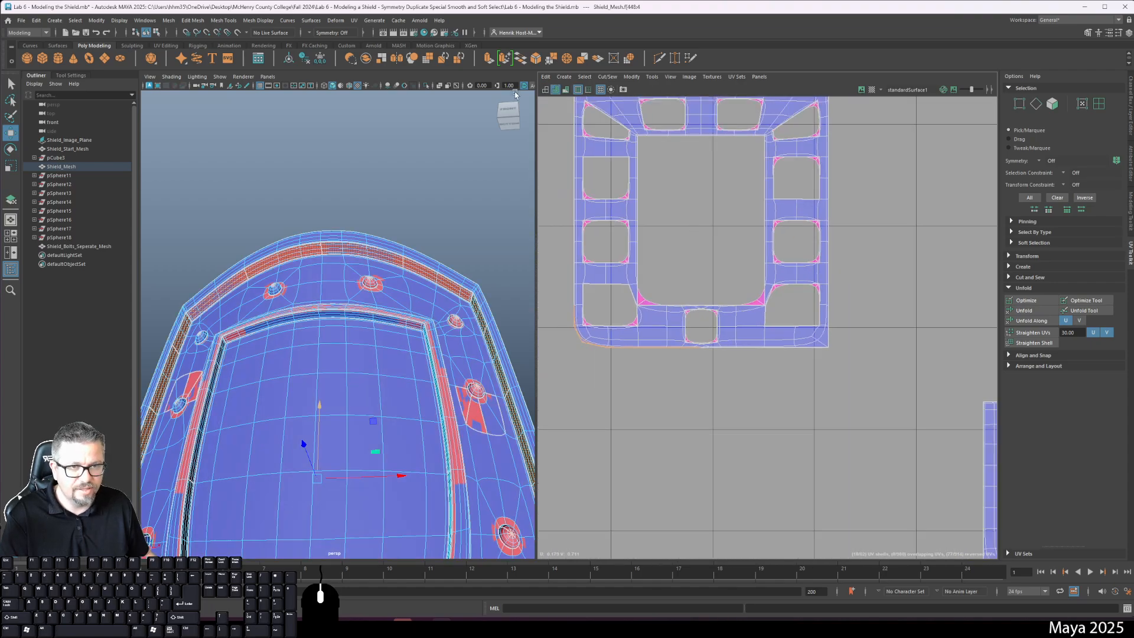
# - Turn off shaded UVs and examine where the selected rim wall faces lie among the small shells near the UV origin
pyautogui.click(545, 89)
pyautogui.keyDown('alt'); pyautogui.moveTo(646, 352); pyautogui.dragTo(643, 401, button='middle'); pyautogui.keyUp('alt')
pyautogui.keyDown('alt'); pyautogui.moveTo(643, 402); pyautogui.dragTo(538, 244, button='right'); pyautogui.keyUp('alt')
pyautogui.keyDown('alt'); pyautogui.moveTo(538, 244); pyautogui.dragTo(576, 292, button='middle'); pyautogui.keyUp('alt')
pyautogui.keyDown('alt'); pyautogui.moveTo(791, 551); pyautogui.dragTo(741, 378, button='middle'); pyautogui.keyUp('alt')
pyautogui.keyDown('alt'); pyautogui.moveTo(742, 377); pyautogui.dragTo(706, 401, button='right'); pyautogui.keyUp('alt')
pyautogui.keyDown('alt'); pyautogui.moveTo(706, 401); pyautogui.dragTo(809, 165, button='middle'); pyautogui.keyUp('alt')
pyautogui.keyDown('alt'); pyautogui.moveTo(808, 165); pyautogui.dragTo(634, 318, button='right'); pyautogui.keyUp('alt')
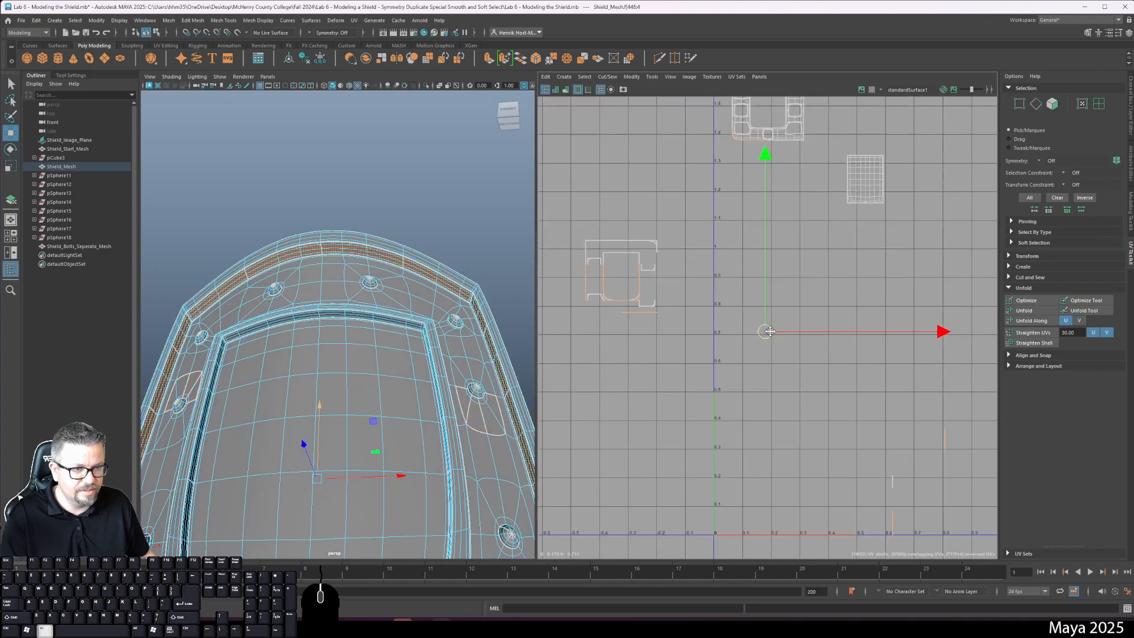
# - Examine the area around the UV origin, the comb-shaped shells and the square-framed shell for room and for the selected rim wall faces
pyautogui.keyDown('alt'); pyautogui.moveTo(635, 318); pyautogui.dragTo(657, 185, button='middle'); pyautogui.keyUp('alt')
pyautogui.keyDown('alt'); pyautogui.moveTo(715, 280); pyautogui.dragTo(623, 281, button='middle'); pyautogui.keyUp('alt')
pyautogui.keyDown('alt'); pyautogui.moveTo(802, 301); pyautogui.dragTo(749, 303, button='right'); pyautogui.keyUp('alt')
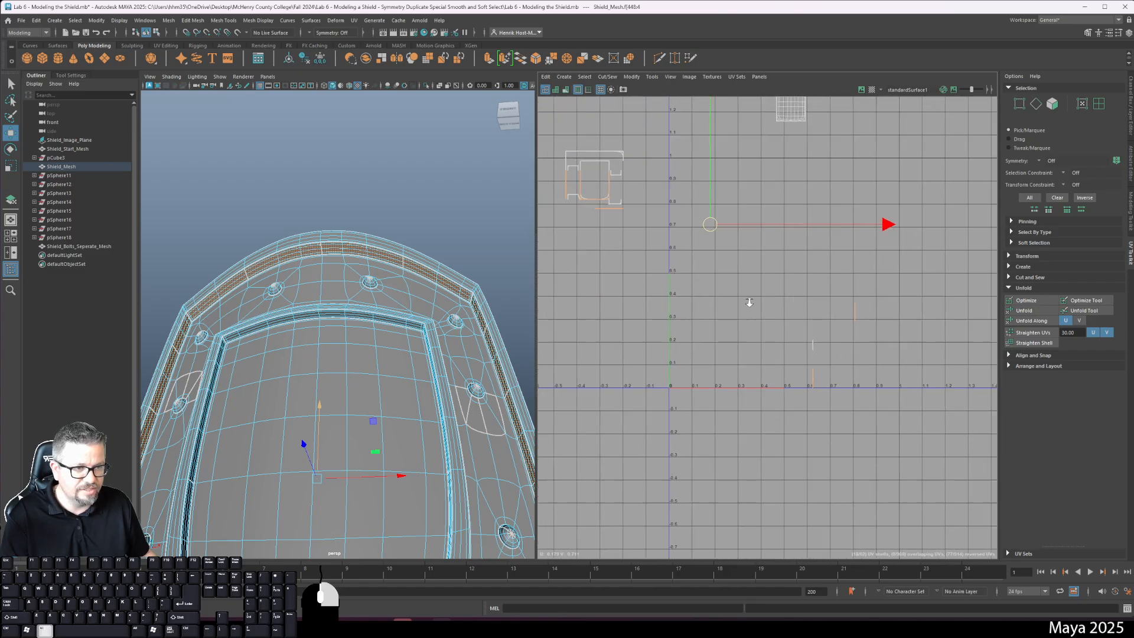
pyautogui.keyDown('alt'); pyautogui.moveTo(709, 362); pyautogui.dragTo(877, 430, button='middle'); pyautogui.keyUp('alt')
pyautogui.keyDown('alt'); pyautogui.moveTo(877, 431); pyautogui.dragTo(738, 325, button='right'); pyautogui.keyUp('alt')
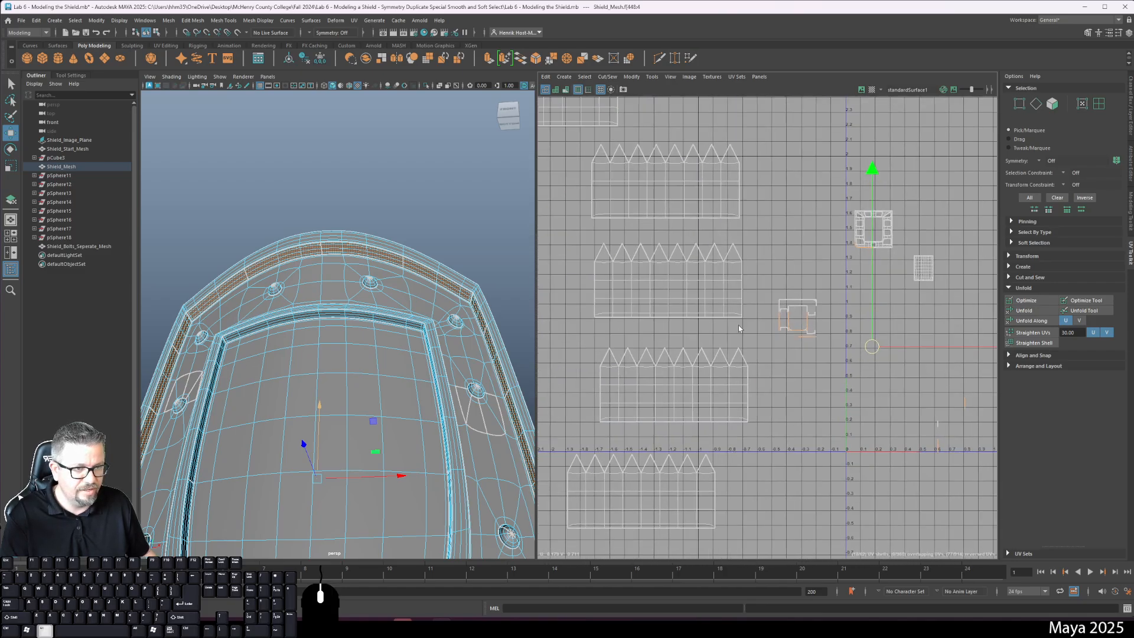
pyautogui.keyDown('alt'); pyautogui.moveTo(874, 394); pyautogui.dragTo(787, 458, button='middle'); pyautogui.keyUp('alt')
pyautogui.keyDown('alt'); pyautogui.moveTo(788, 459); pyautogui.dragTo(769, 428, button='right'); pyautogui.keyUp('alt')
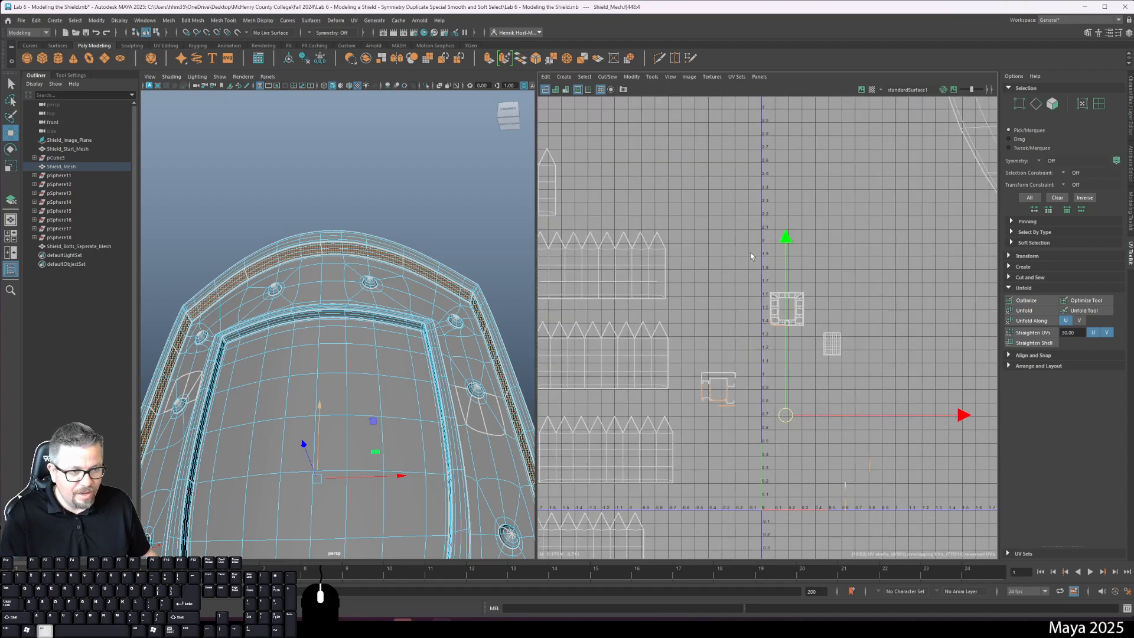
pyautogui.keyDown('alt'); pyautogui.moveTo(751, 256); pyautogui.dragTo(766, 302, button='middle'); pyautogui.keyUp('alt')
pyautogui.keyDown('alt'); pyautogui.moveTo(766, 302); pyautogui.dragTo(862, 360, button='right'); pyautogui.keyUp('alt')
pyautogui.keyDown('alt'); pyautogui.moveTo(862, 360); pyautogui.dragTo(628, 281, button='middle'); pyautogui.keyUp('alt')
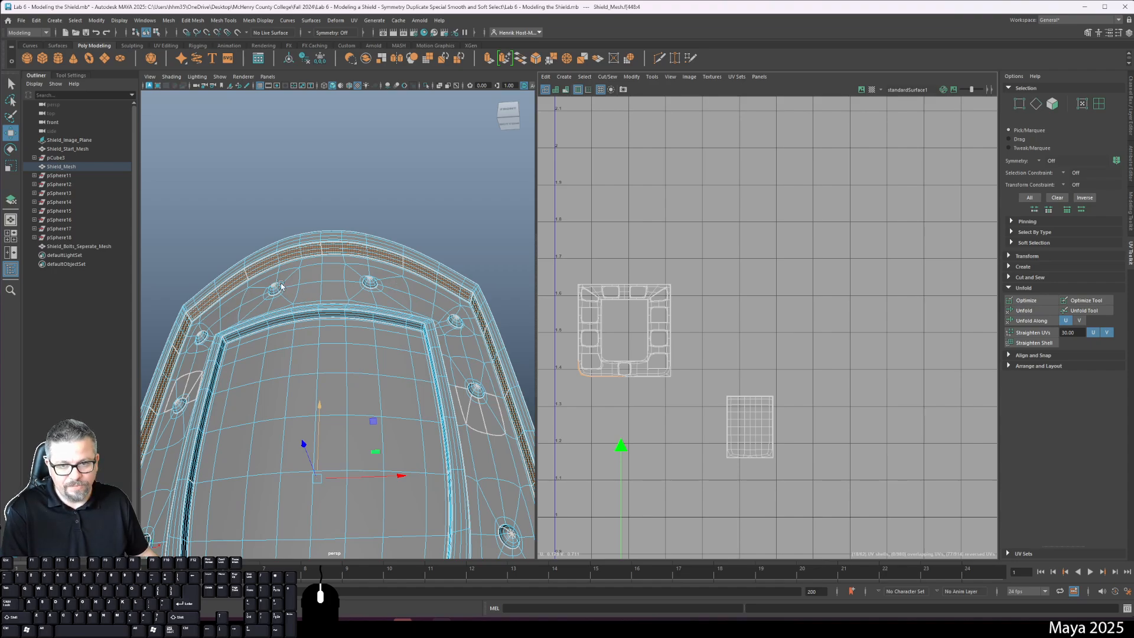
# - Align the view to the front and apply a planar UV projection to the selected inner rim wall faces
pyautogui.keyDown('alt'); pyautogui.moveTo(402, 436); pyautogui.dragTo(381, 358, button='right'); pyautogui.keyUp('alt')
pyautogui.keyDown('alt'); pyautogui.moveTo(411, 370); pyautogui.dragTo(373, 416); pyautogui.keyUp('alt')
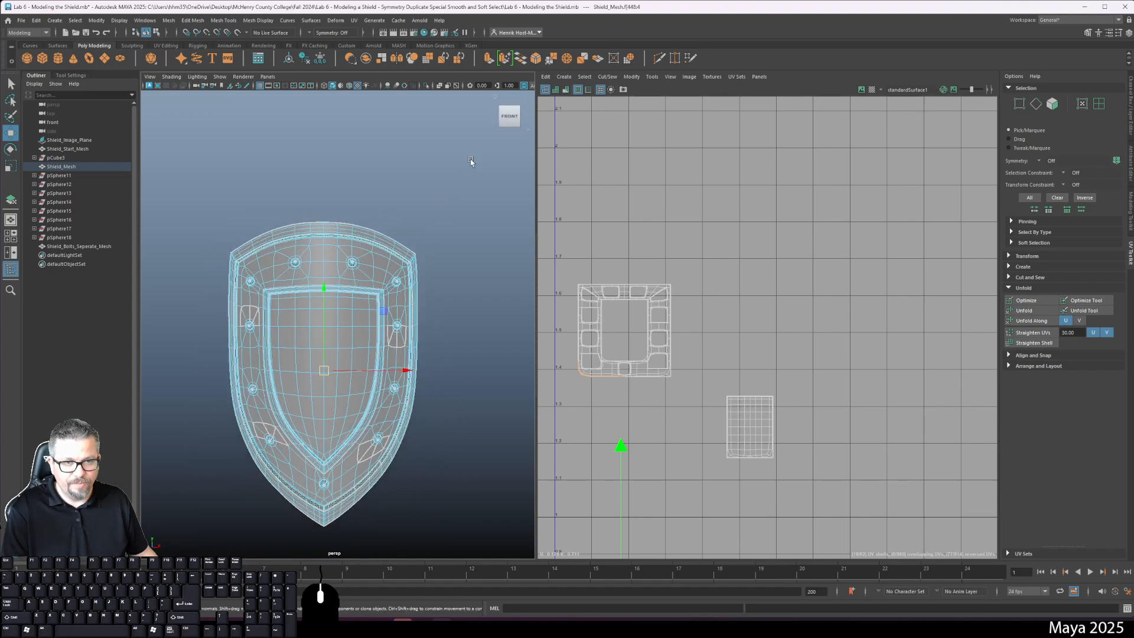
pyautogui.click(509, 116)
pyautogui.scroll(3, 387, 270)
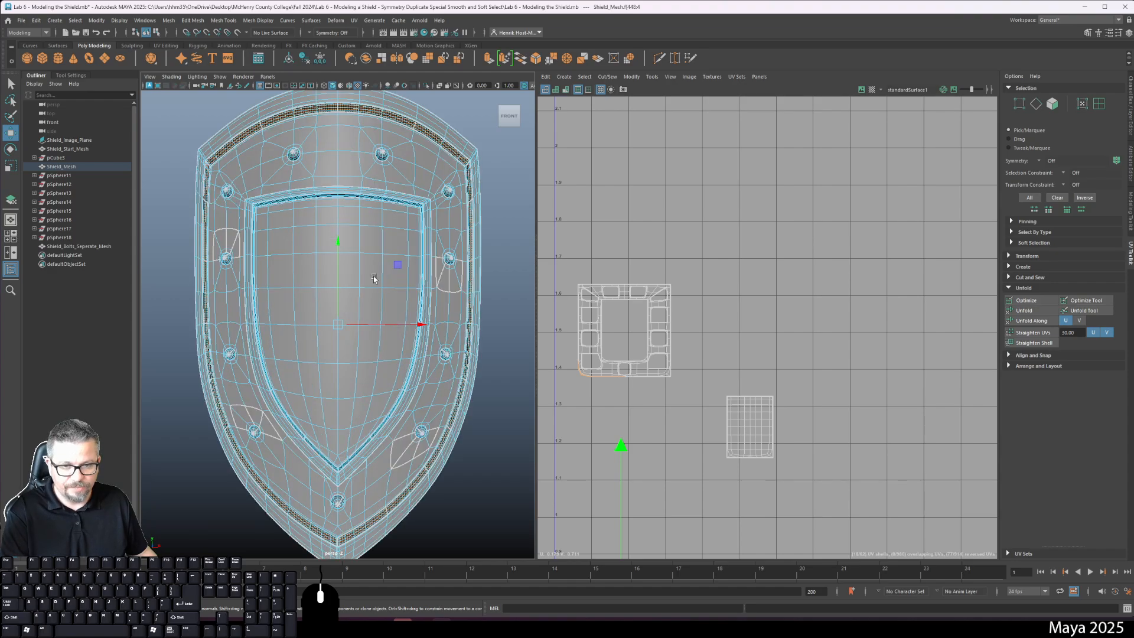
pyautogui.press('space')
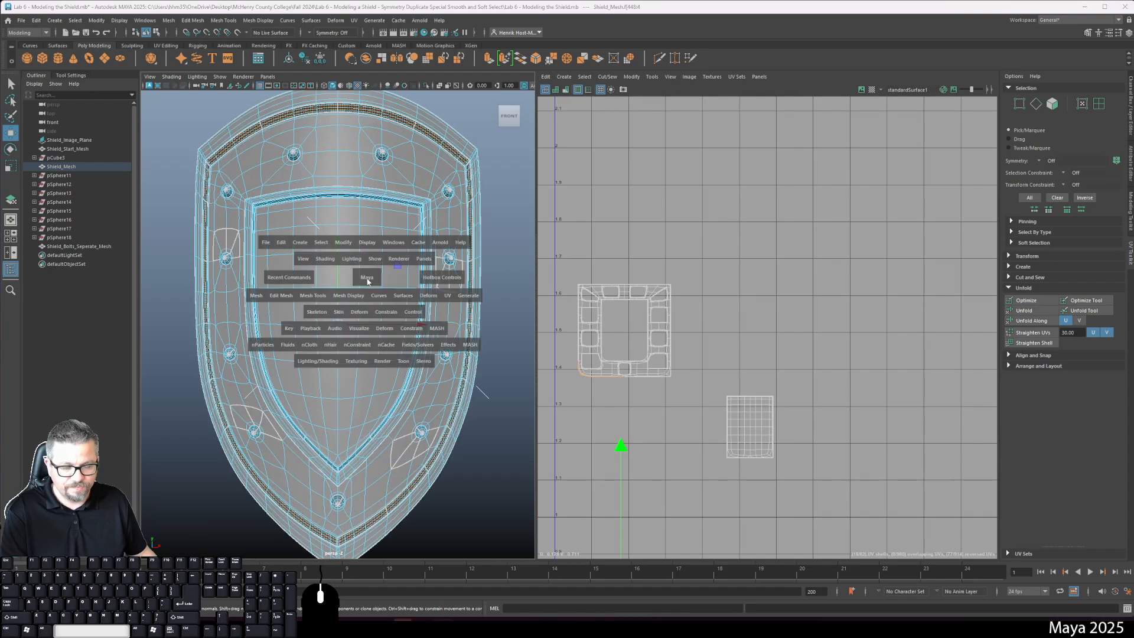
pyautogui.click(447, 296)
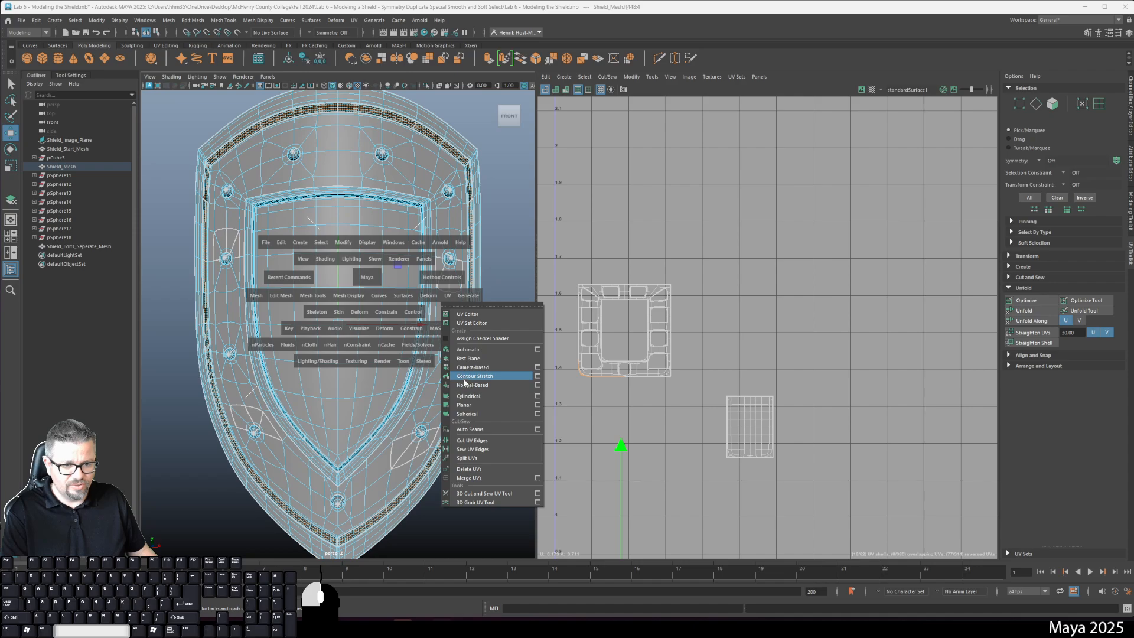
pyautogui.click(470, 406)
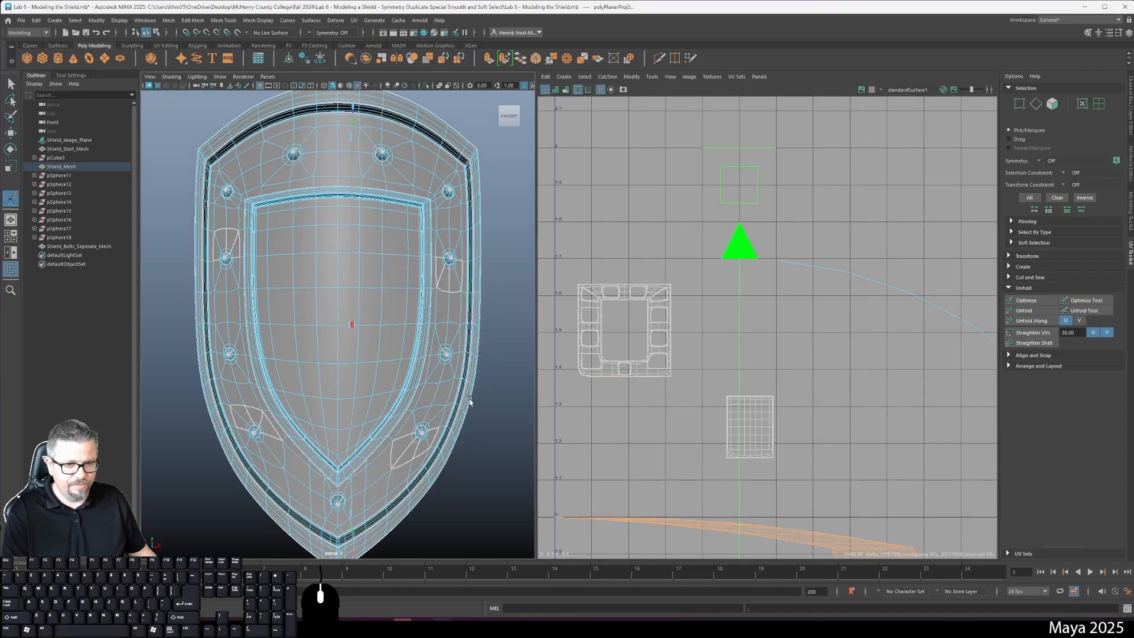
# - Set the planar projection's Rotate Y to 0 and widen the projection to a width of about 5.794
pyautogui.scroll(-5, 477, 397)
pyautogui.scroll(4, 477, 397)
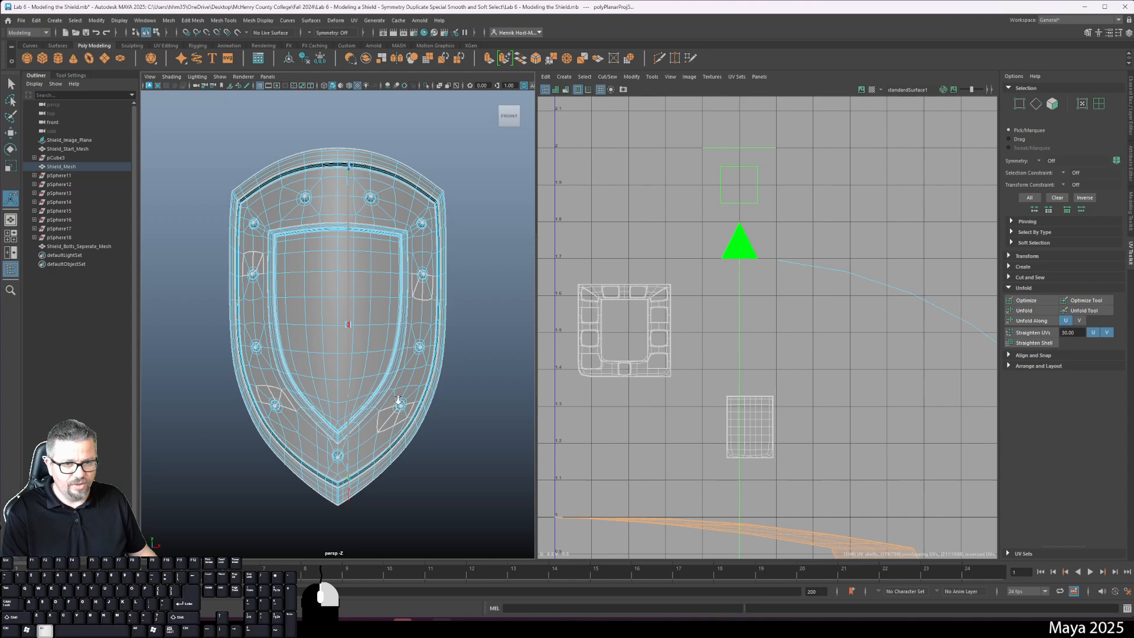
pyautogui.click(1131, 102)
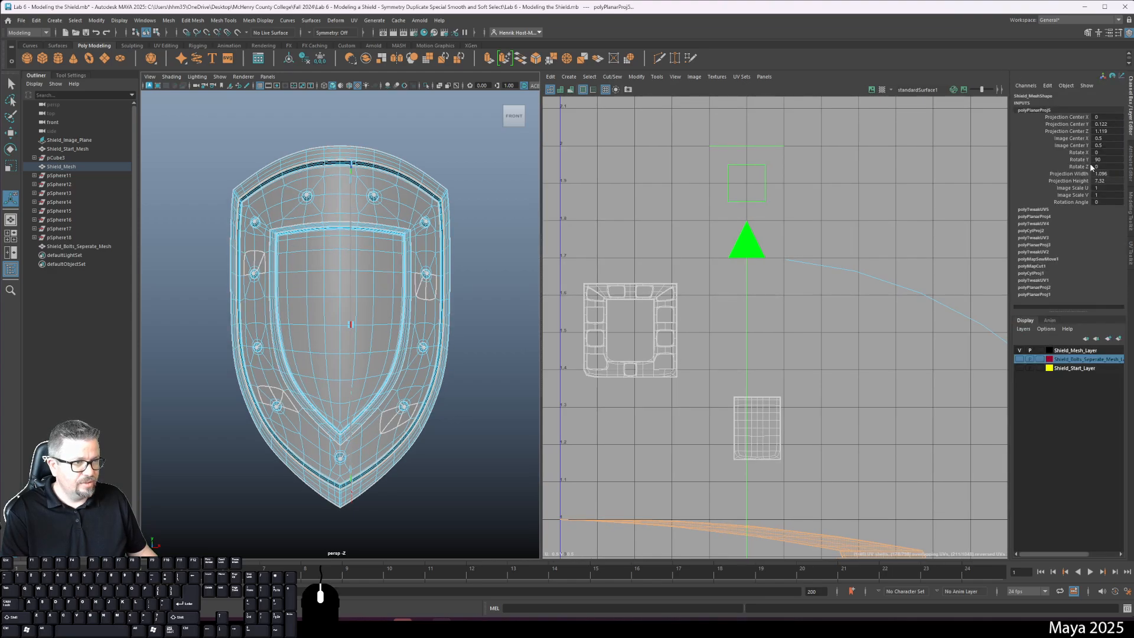
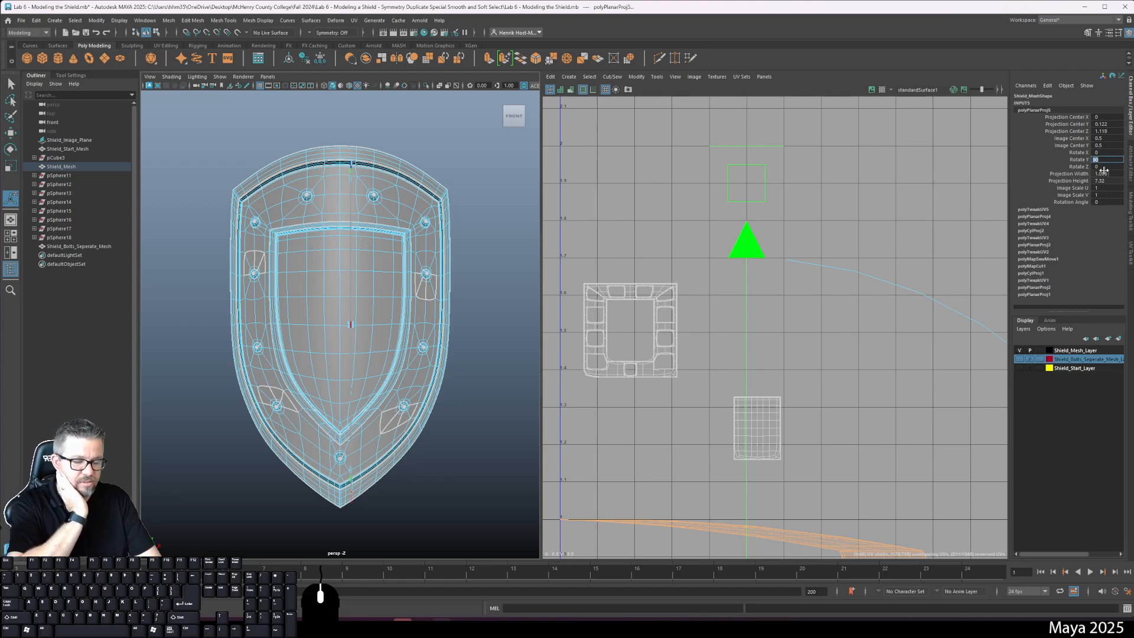
pyautogui.write('0')
pyautogui.press('Return')
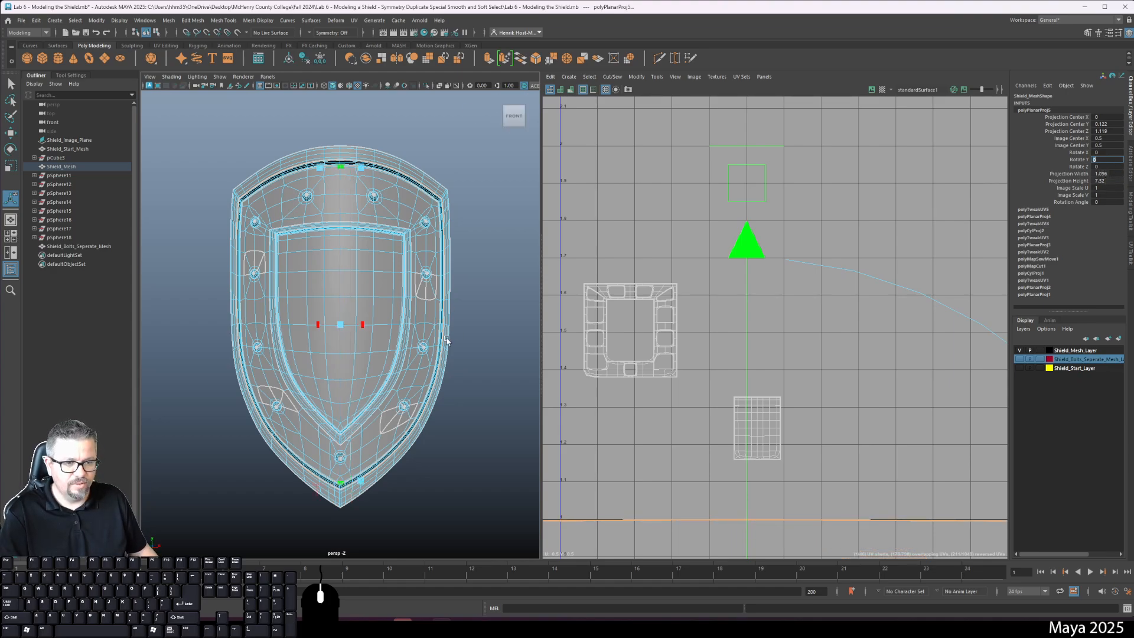
pyautogui.scroll(-3, 413, 354)
pyautogui.moveTo(359, 327); pyautogui.dragTo(430, 334)
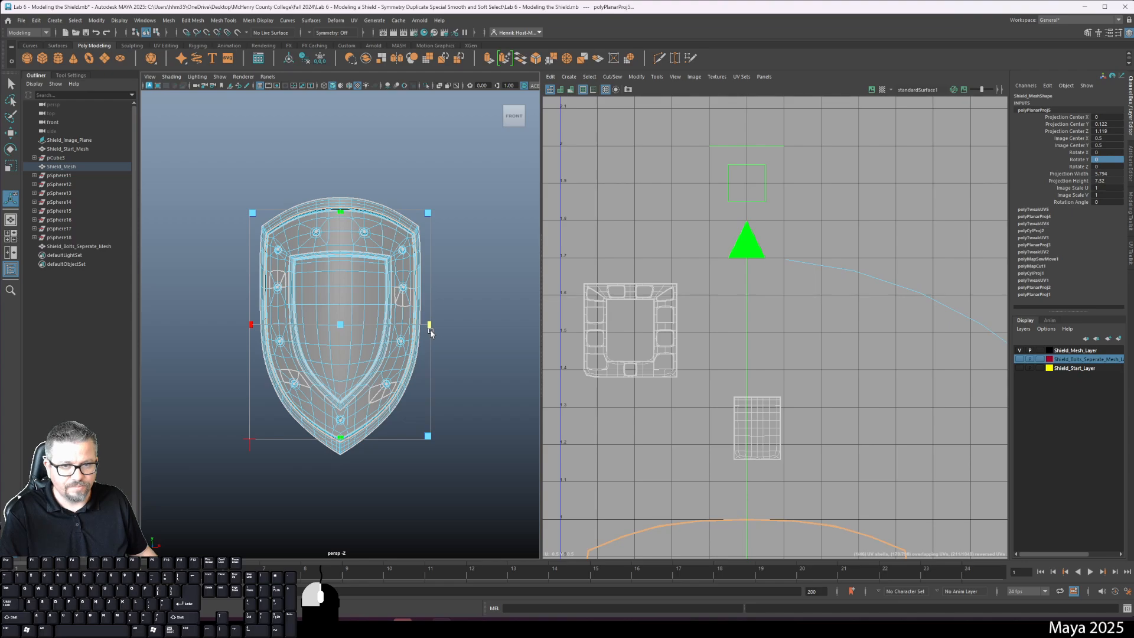
pyautogui.scroll(-5, 688, 423)
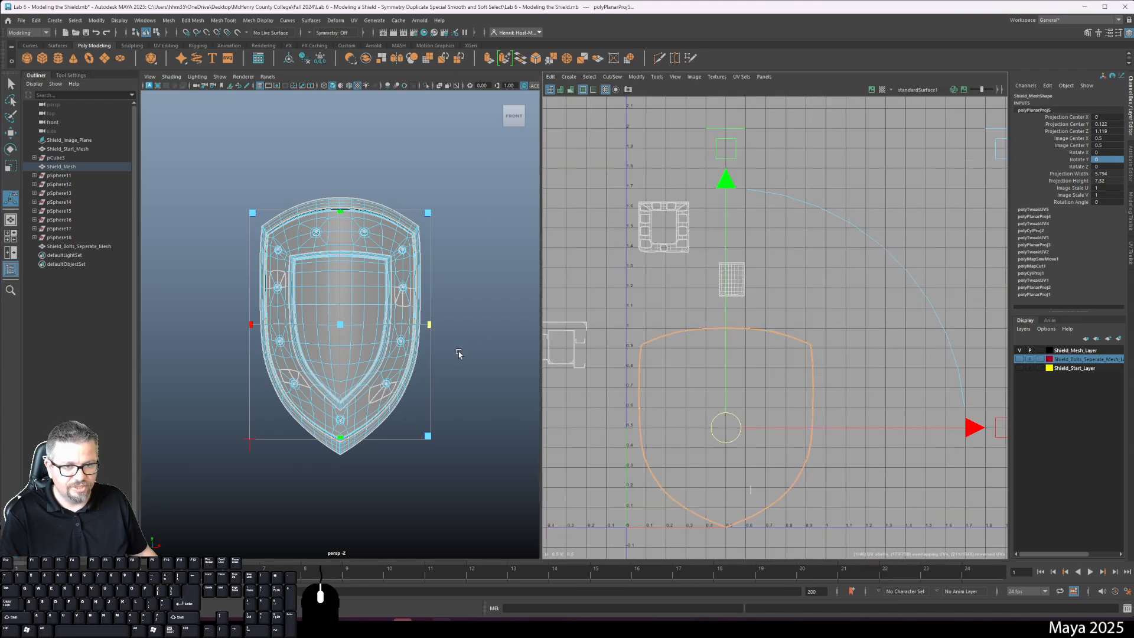
# - Move the projected rim wall shell to the empty area between the small shells and the large shield shell, and unfold it
pyautogui.click(643, 79)
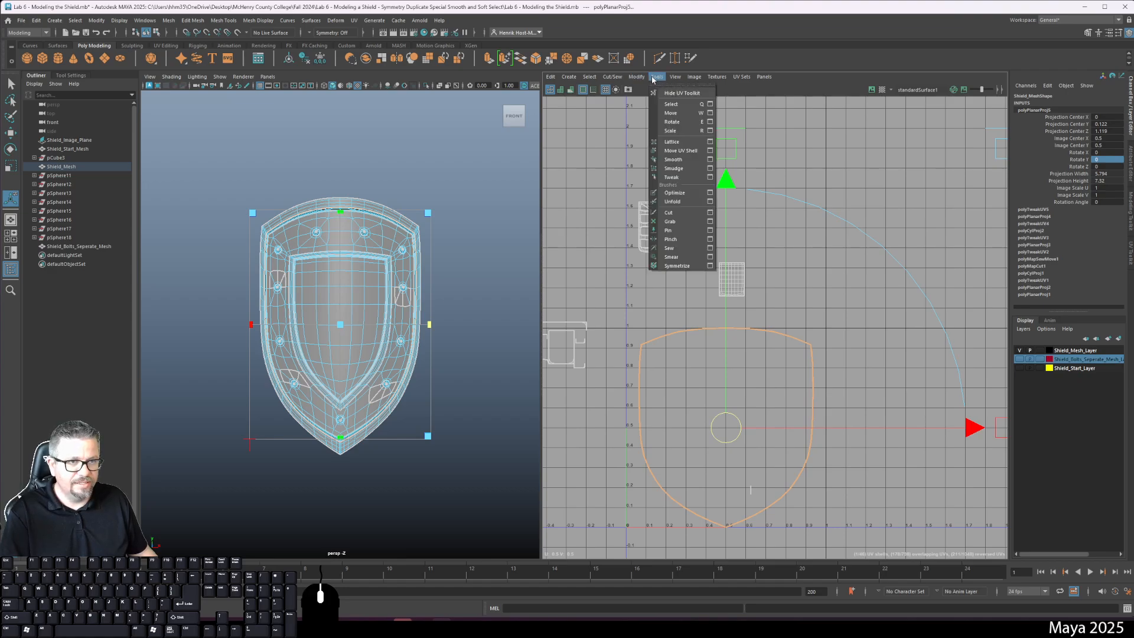
pyautogui.click(683, 114)
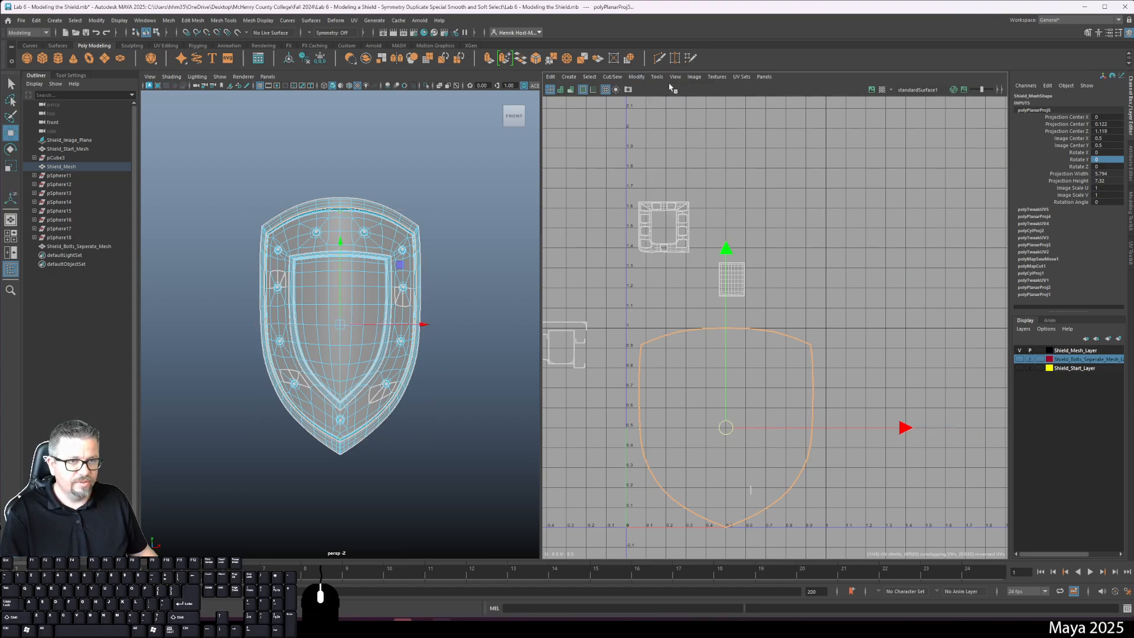
pyautogui.moveTo(725, 422); pyautogui.dragTo(900, 203)
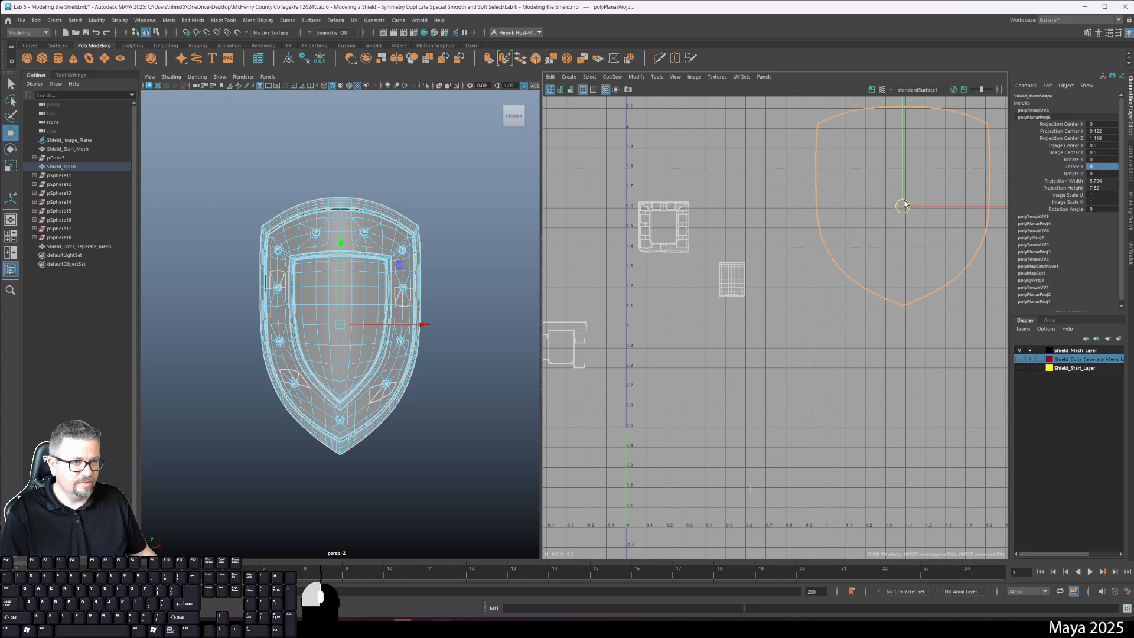
pyautogui.keyDown('alt'); pyautogui.moveTo(850, 312); pyautogui.dragTo(673, 490, button='middle'); pyautogui.keyUp('alt')
pyautogui.scroll(-1, 672, 487)
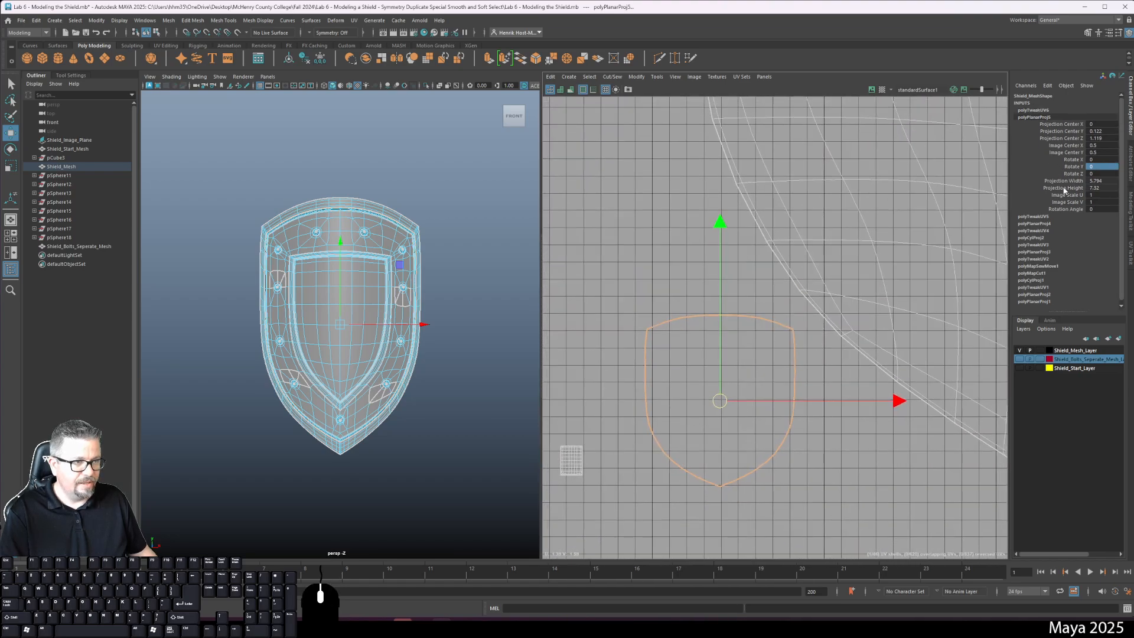
pyautogui.click(1129, 252)
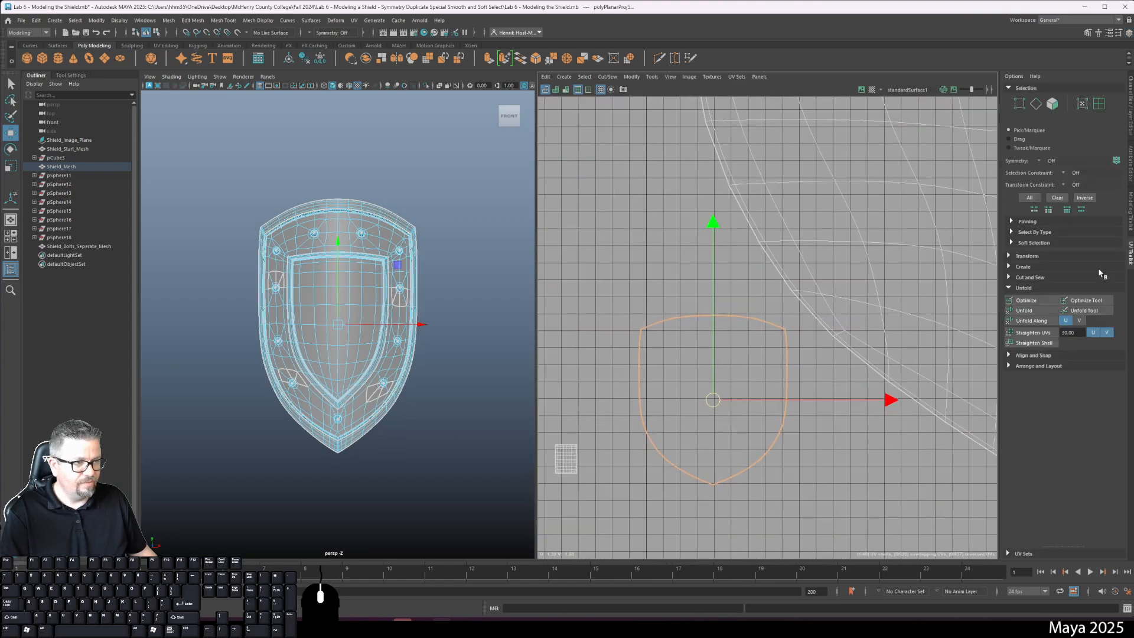
pyautogui.click(1034, 312)
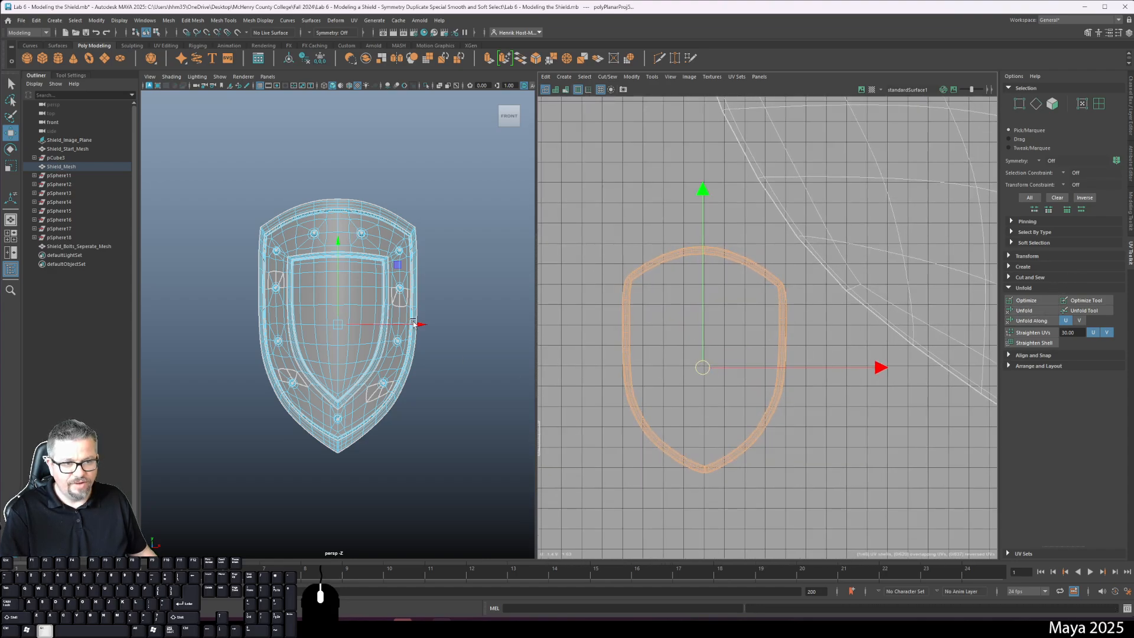
# - Return to object mode, clear the face selection and reselect the whole shield mesh to show all its UV shells
pyautogui.scroll(-3, 430, 407)
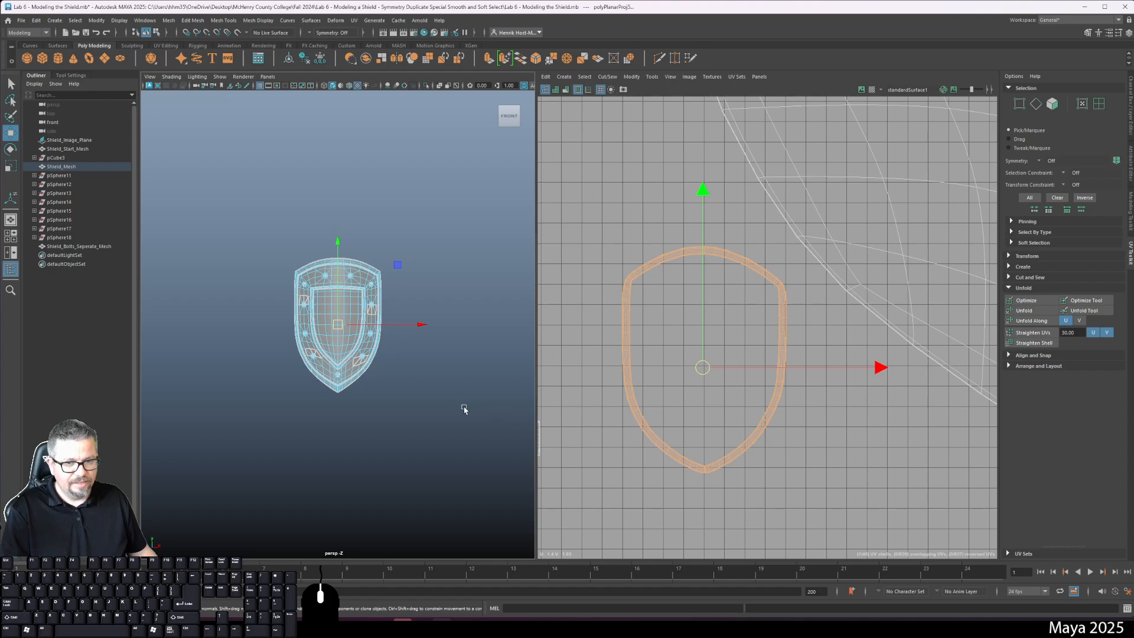
pyautogui.keyDown('alt'); pyautogui.moveTo(412, 349); pyautogui.dragTo(453, 411, button='middle'); pyautogui.keyUp('alt')
pyautogui.moveTo(362, 374); pyautogui.dragTo(405, 319, button='right')
pyautogui.click(448, 431)
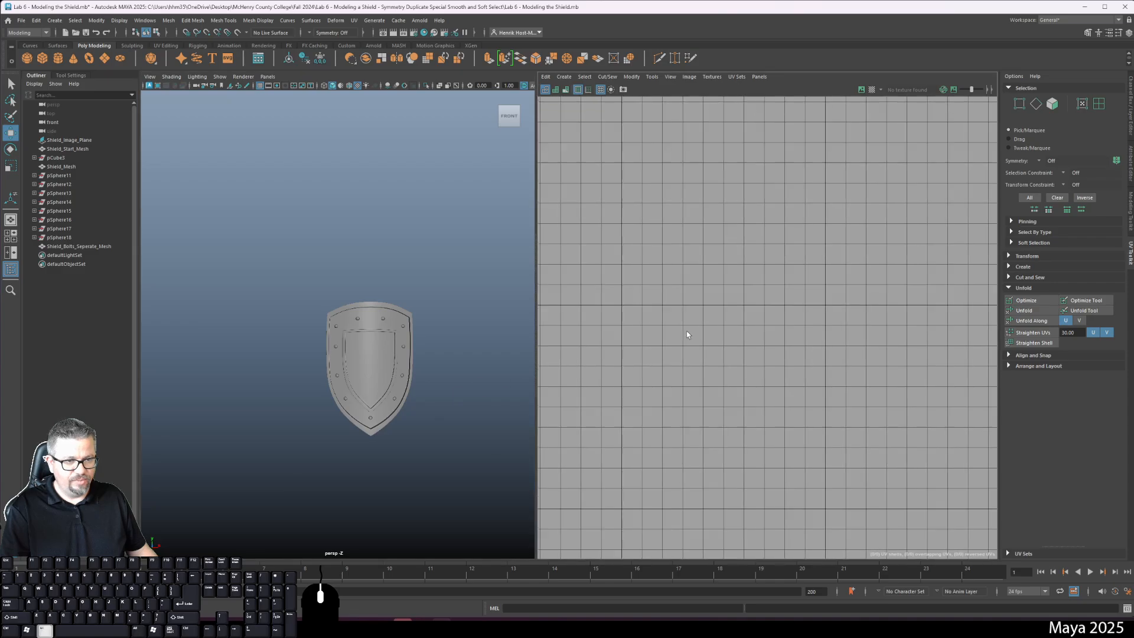
pyautogui.click(411, 357)
pyautogui.scroll(10, 711, 254)
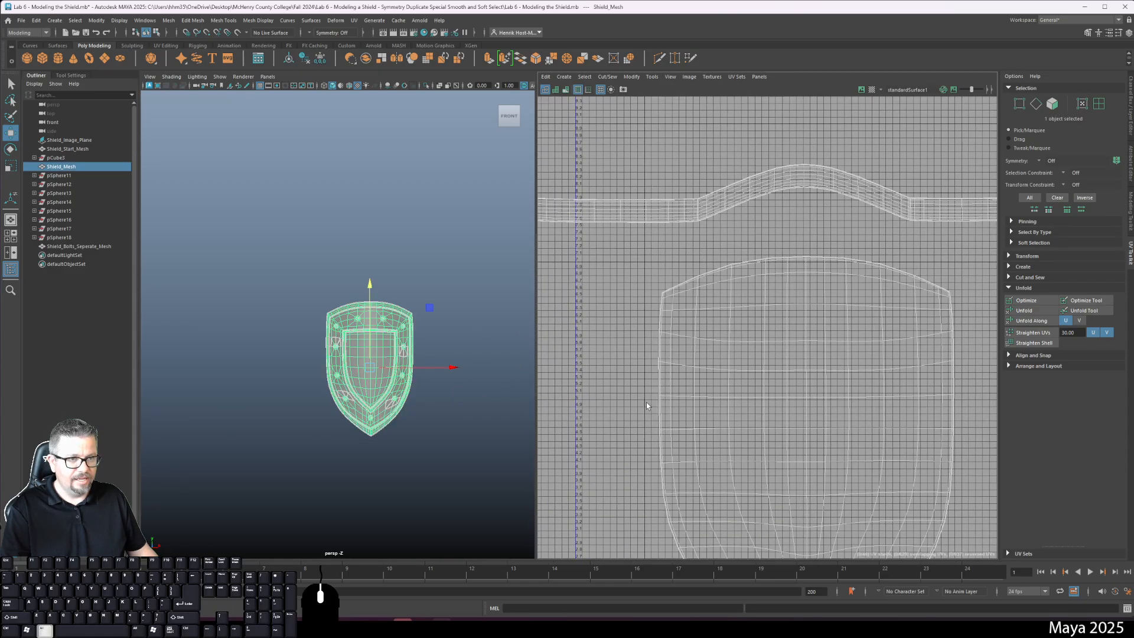
# - Examine the unfolded rim wall shell among the other shells, particularly the wireframe at its bottom tip
pyautogui.keyDown('alt'); pyautogui.moveTo(711, 254); pyautogui.dragTo(744, 202, button='middle'); pyautogui.keyUp('alt')
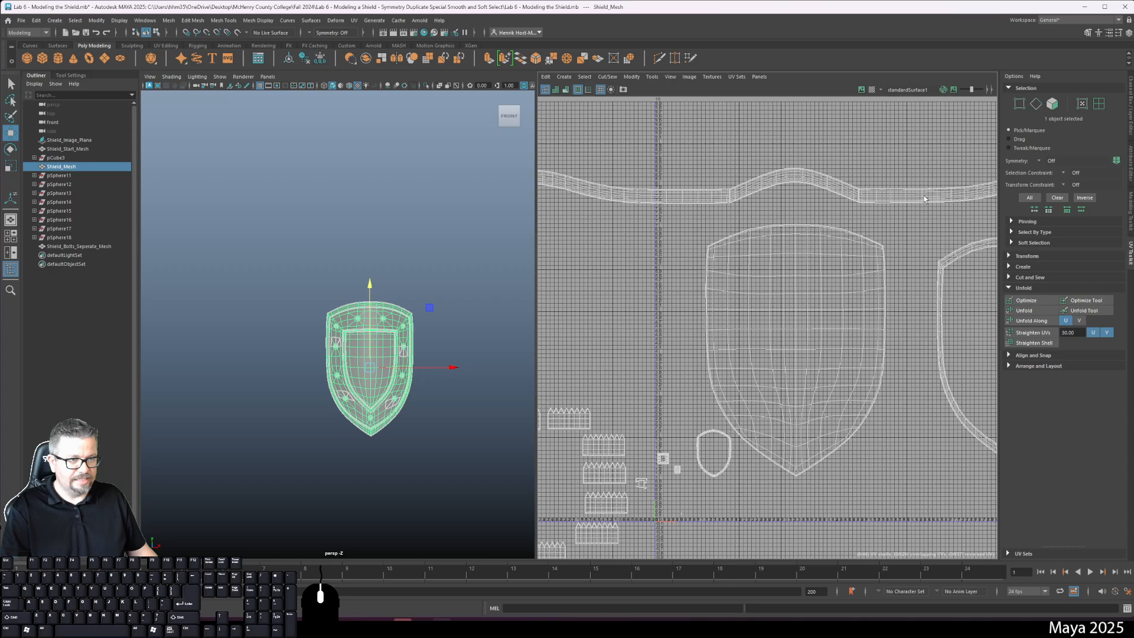
pyautogui.keyDown('alt'); pyautogui.moveTo(776, 292); pyautogui.dragTo(760, 90, button='middle'); pyautogui.keyUp('alt')
pyautogui.keyDown('alt'); pyautogui.moveTo(688, 230); pyautogui.dragTo(844, 366, button='right'); pyautogui.keyUp('alt')
pyautogui.keyDown('alt'); pyautogui.moveTo(627, 258); pyautogui.dragTo(821, 426, button='right'); pyautogui.keyUp('alt')
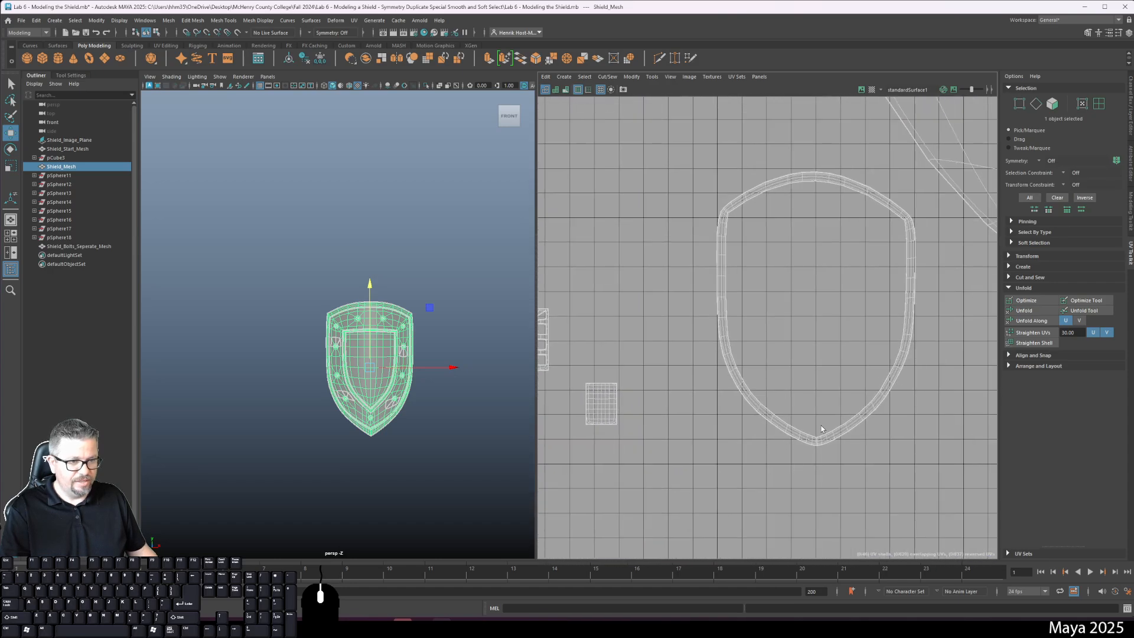
pyautogui.keyDown('alt'); pyautogui.moveTo(814, 446); pyautogui.dragTo(734, 387, button='middle'); pyautogui.keyUp('alt')
pyautogui.keyDown('alt'); pyautogui.moveTo(734, 386); pyautogui.dragTo(773, 431, button='right'); pyautogui.keyUp('alt')
pyautogui.keyDown('alt'); pyautogui.moveTo(738, 388); pyautogui.dragTo(794, 451, button='right'); pyautogui.keyUp('alt')
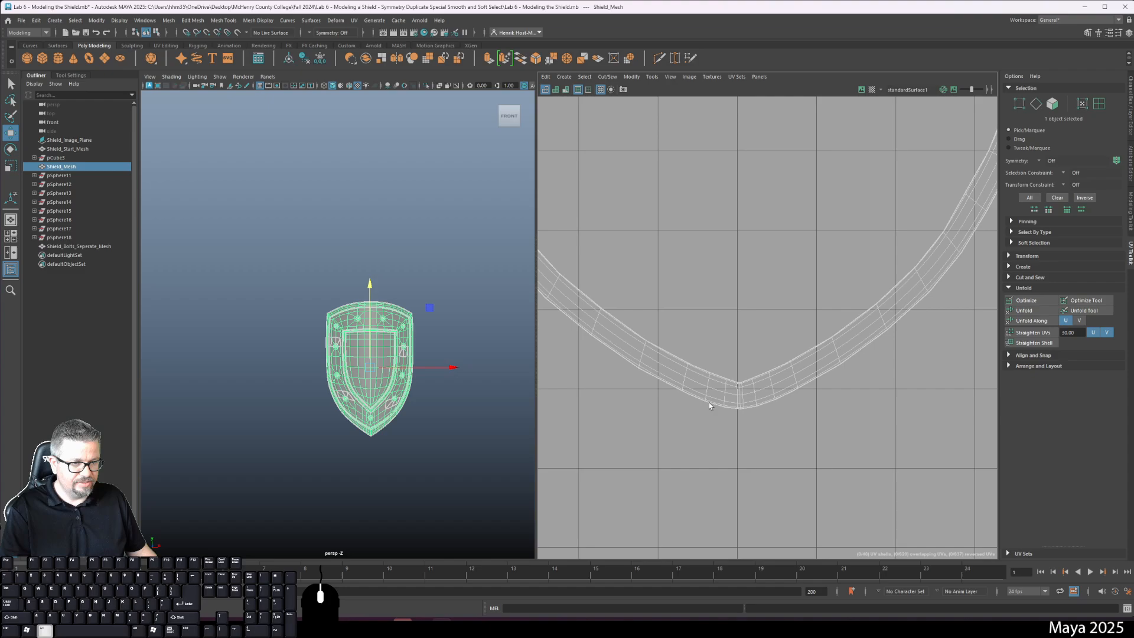
pyautogui.keyDown('alt'); pyautogui.moveTo(708, 402); pyautogui.dragTo(769, 392, button='right'); pyautogui.keyUp('alt')
# - Activate the Select tool and switch to edge selection at the bottom tip of the rim wall shell
pyautogui.click(10, 87)
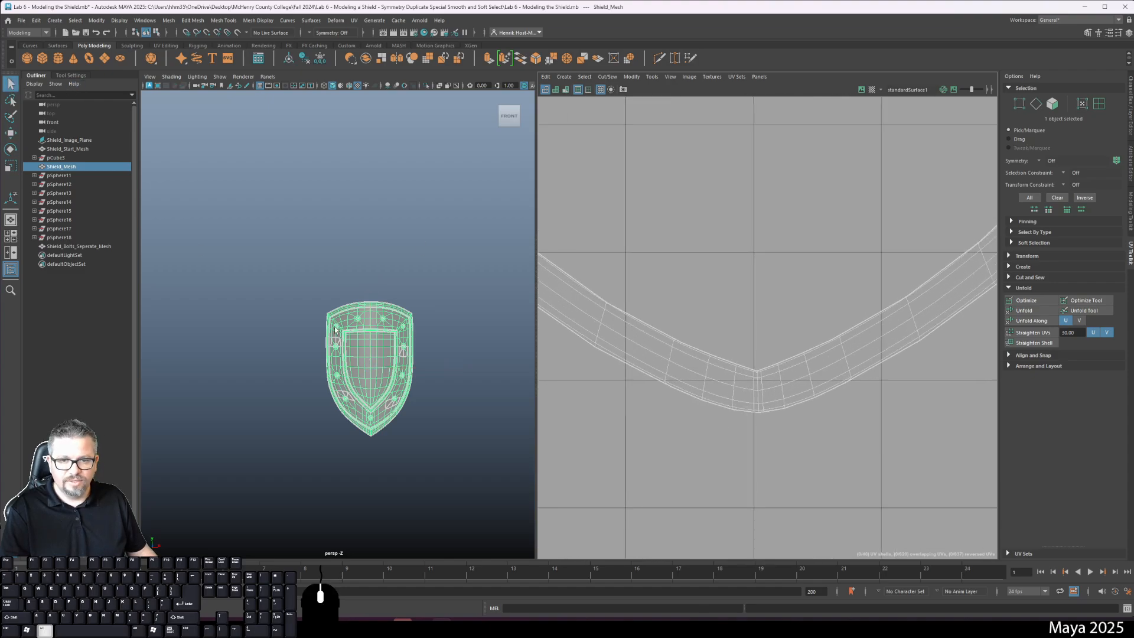
pyautogui.keyDown('alt'); pyautogui.moveTo(363, 377); pyautogui.dragTo(357, 243, button='middle'); pyautogui.keyUp('alt')
pyautogui.keyDown('alt'); pyautogui.moveTo(357, 243); pyautogui.dragTo(448, 465, button='right'); pyautogui.keyUp('alt')
pyautogui.keyDown('alt'); pyautogui.moveTo(406, 241); pyautogui.dragTo(350, 365, button='middle'); pyautogui.keyUp('alt')
pyautogui.moveTo(762, 374); pyautogui.dragTo(763, 349, button='right')
pyautogui.keyDown('alt'); pyautogui.moveTo(743, 374); pyautogui.dragTo(741, 326, button='middle'); pyautogui.keyUp('alt')
pyautogui.keyDown('alt'); pyautogui.moveTo(742, 326); pyautogui.dragTo(848, 565, button='right'); pyautogui.keyUp('alt')
pyautogui.keyDown('alt'); pyautogui.moveTo(728, 357); pyautogui.dragTo(800, 471, button='right'); pyautogui.keyUp('alt')
# - Select the line of edges running across the rim wall shell at its bottom tip and cut the UVs along it
pyautogui.click(753, 340)
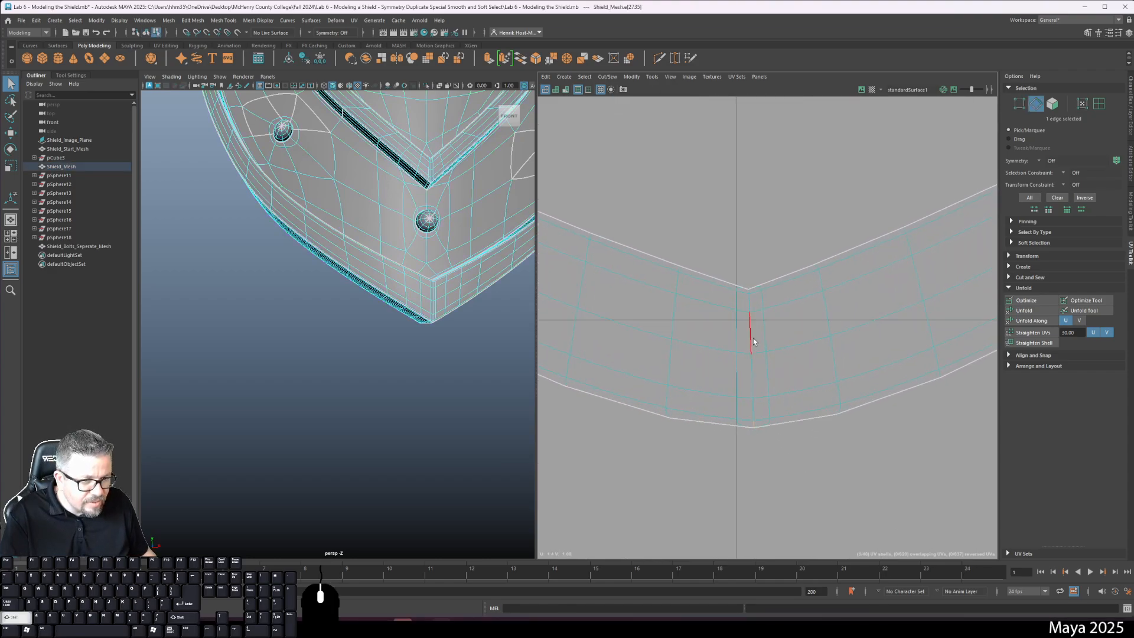
pyautogui.doubleClick(748, 297)
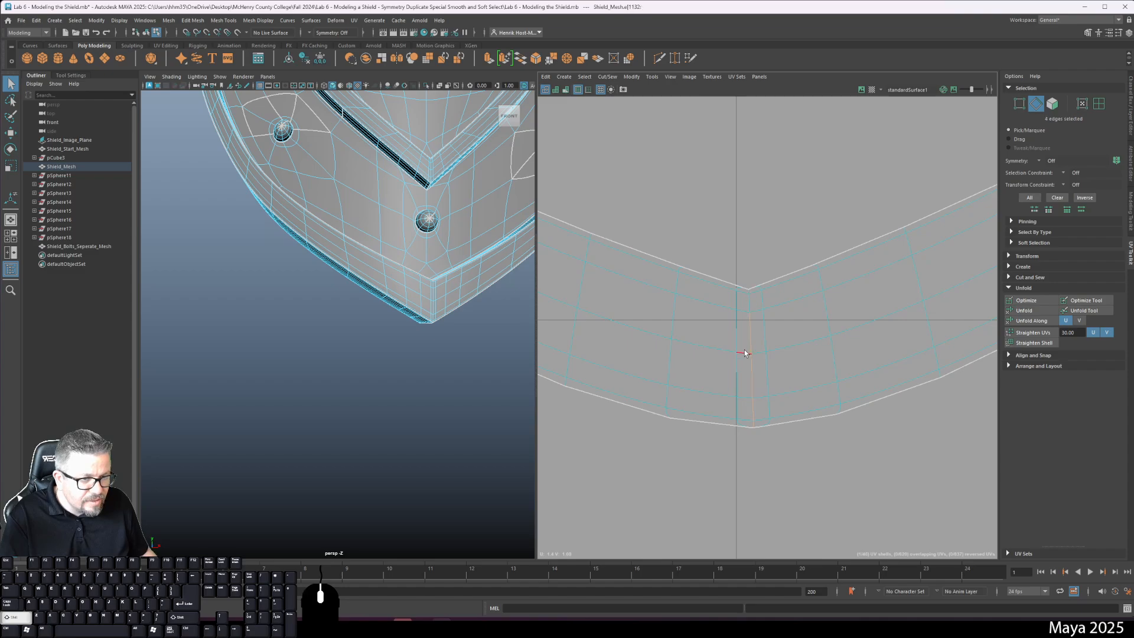
pyautogui.keyDown('shift'); pyautogui.click(748, 297); pyautogui.keyUp('shift')
pyautogui.keyDown('shift'); pyautogui.click(749, 294); pyautogui.keyUp('shift')
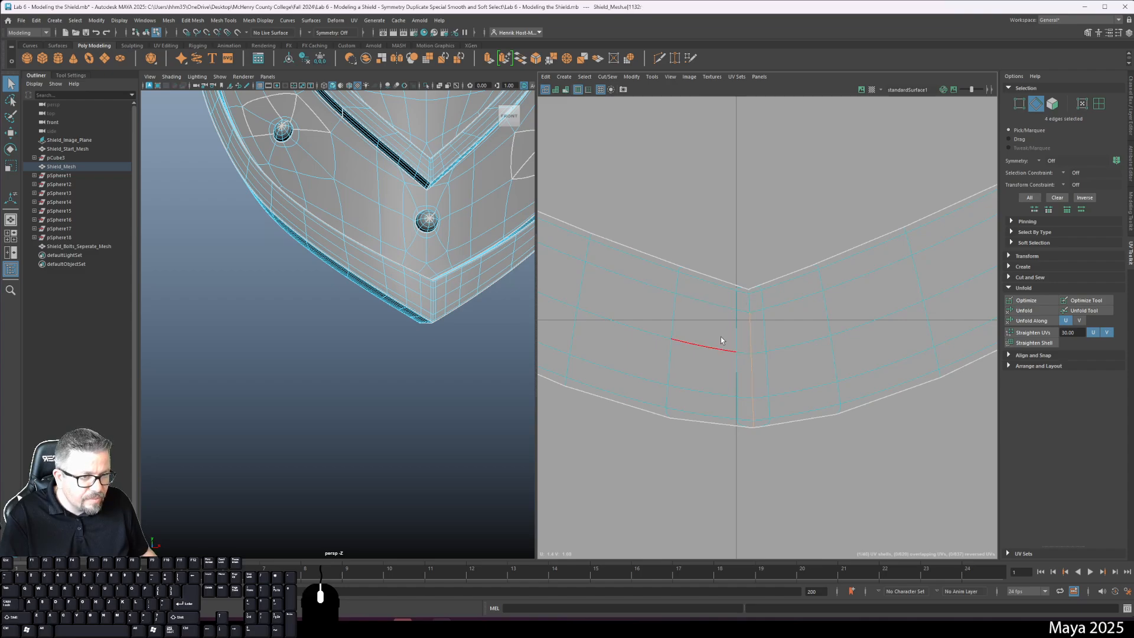
pyautogui.keyDown('alt'); pyautogui.moveTo(728, 281); pyautogui.dragTo(660, 336, button='middle'); pyautogui.keyUp('alt')
pyautogui.keyDown('alt'); pyautogui.moveTo(660, 335); pyautogui.dragTo(879, 604, button='right'); pyautogui.keyUp('alt')
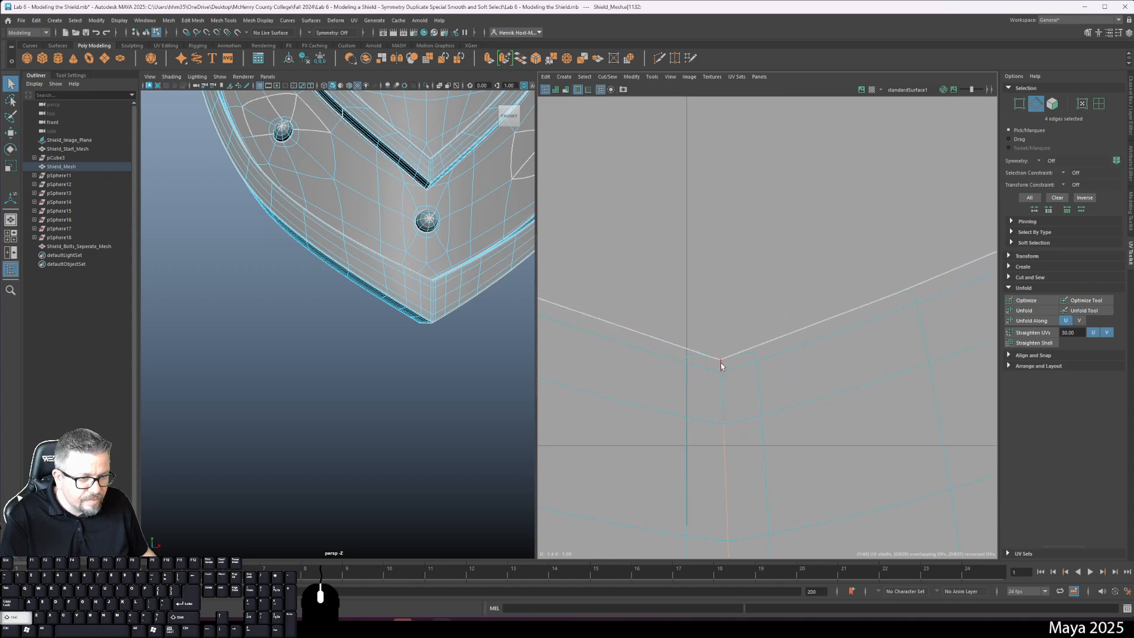
pyautogui.keyDown('shift'); pyautogui.click(721, 390); pyautogui.keyUp('shift')
pyautogui.keyDown('alt'); pyautogui.moveTo(716, 416); pyautogui.dragTo(696, 252, button='right'); pyautogui.keyUp('alt')
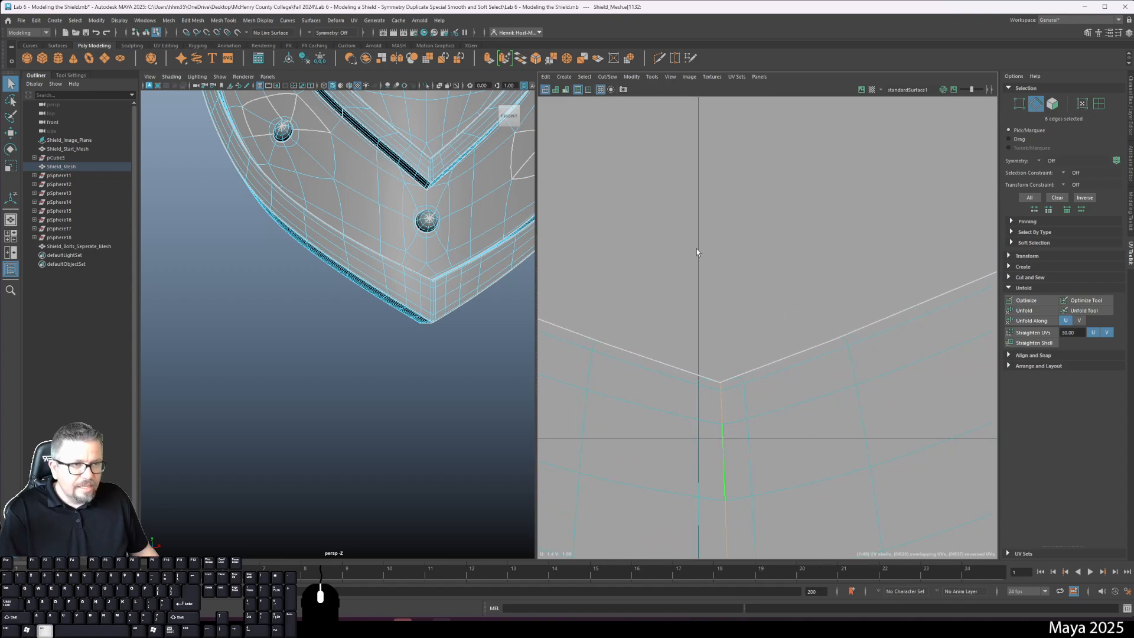
pyautogui.click(609, 78)
pyautogui.click(611, 124)
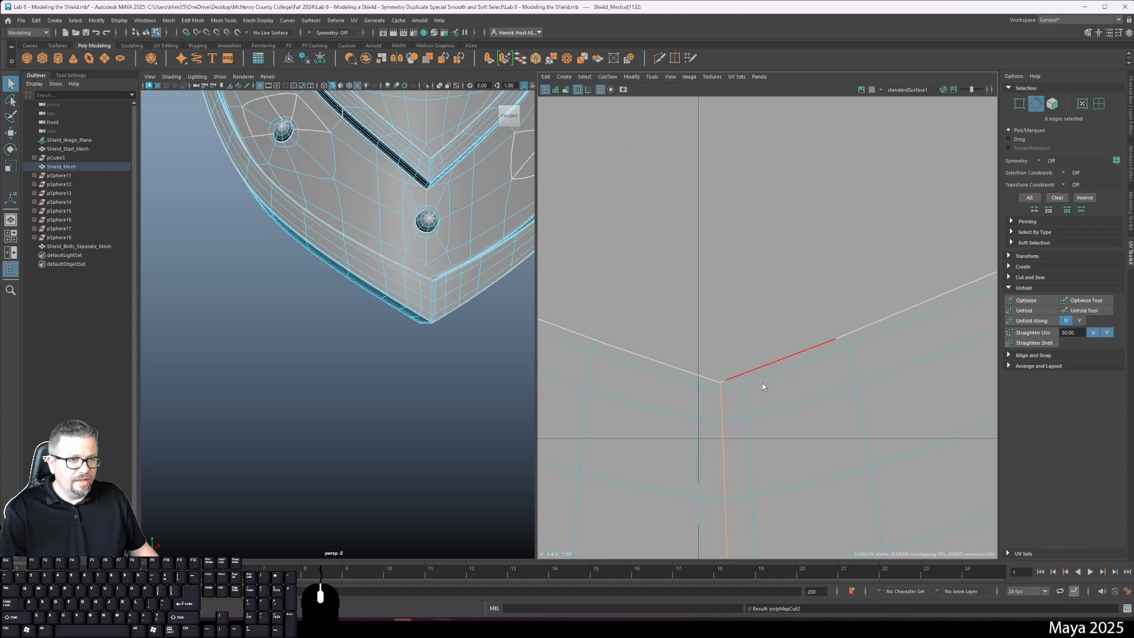
# - Select the rim wall shell with the Move UV Shell tool and unfold it along its new cut
pyautogui.scroll(-3, 642, 170)
pyautogui.click(653, 76)
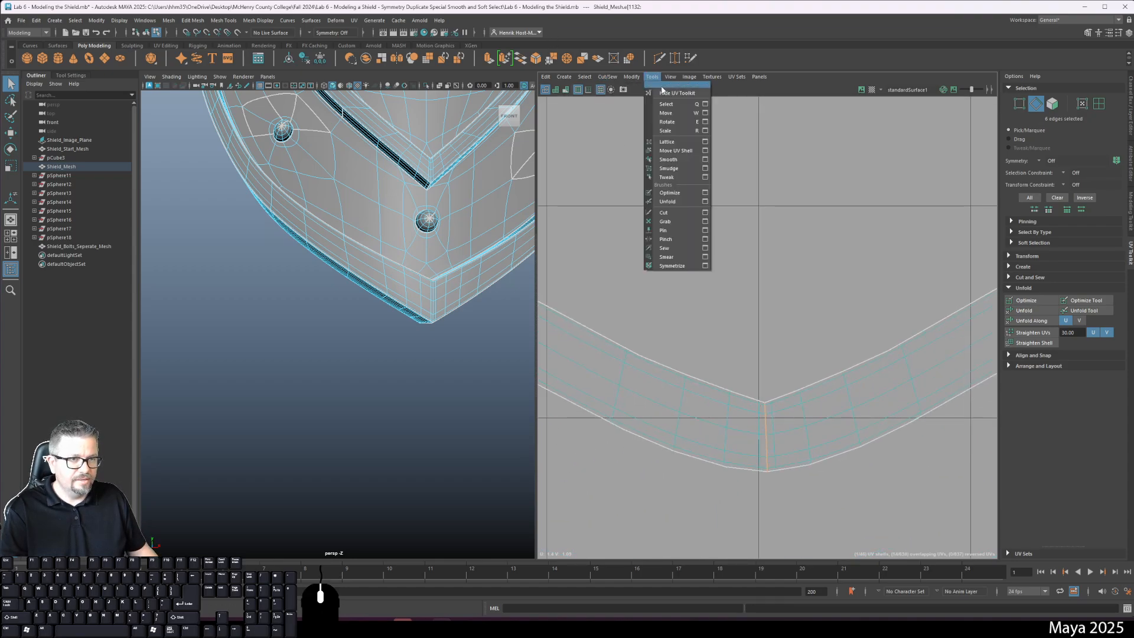
pyautogui.click(670, 145)
pyautogui.keyDown('alt'); pyautogui.moveTo(704, 407); pyautogui.dragTo(641, 284, button='right'); pyautogui.keyUp('alt')
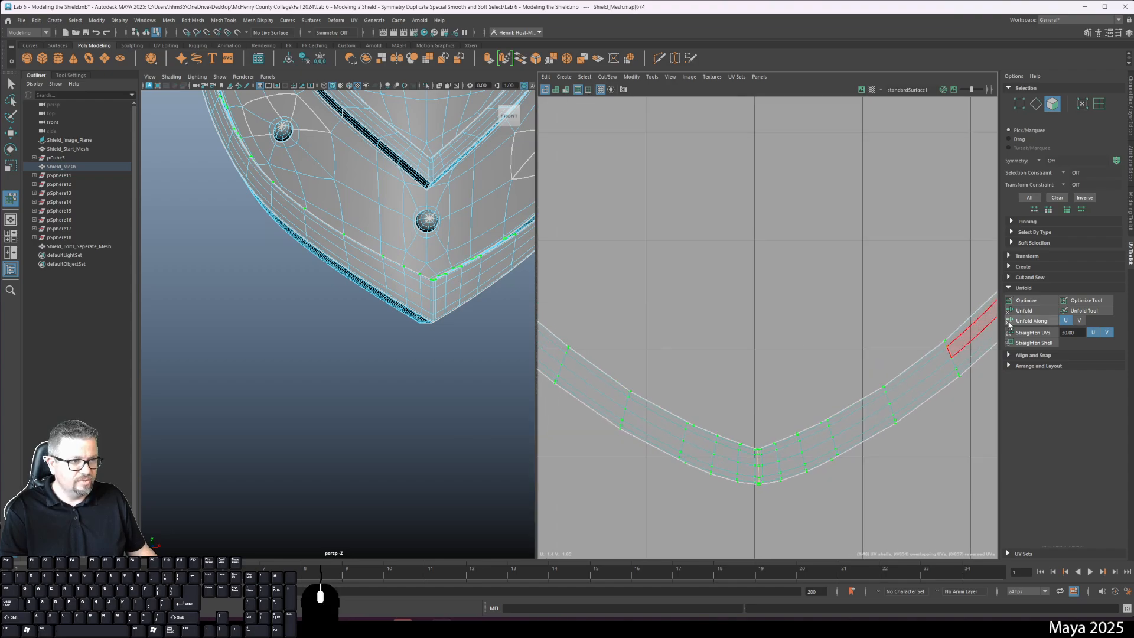
pyautogui.click(1018, 311)
pyautogui.keyDown('alt'); pyautogui.moveTo(834, 420); pyautogui.dragTo(691, 257, button='right'); pyautogui.keyUp('alt')
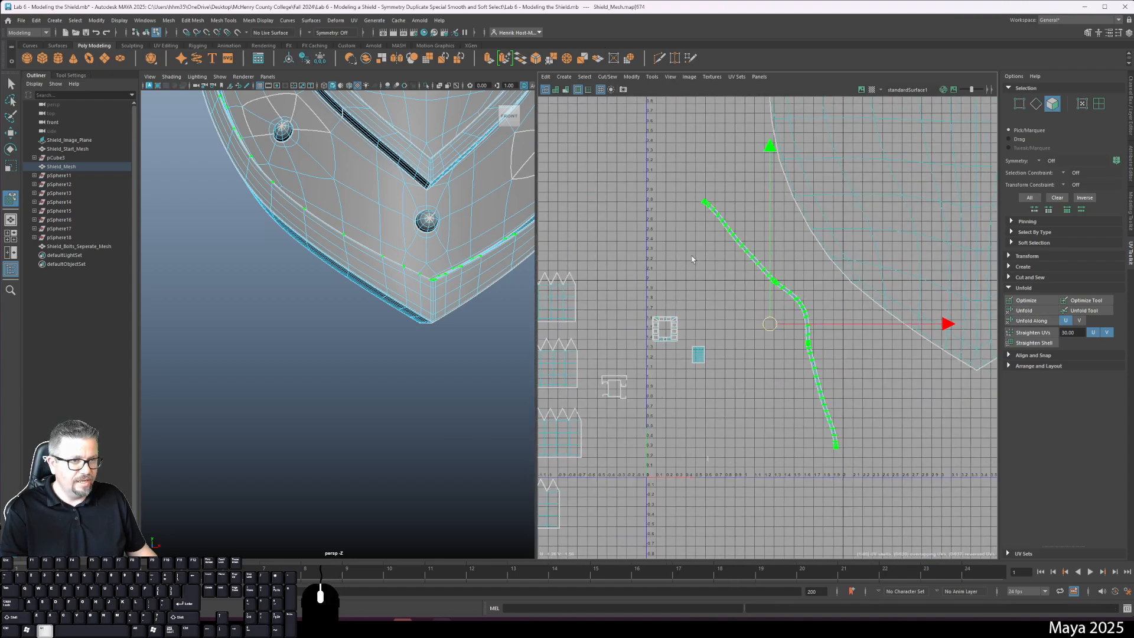
# - Rotate the unfolded rim wall shell until it lies roughly horizontal
pyautogui.keyDown('alt'); pyautogui.moveTo(736, 330); pyautogui.dragTo(709, 473, button='middle'); pyautogui.keyUp('alt')
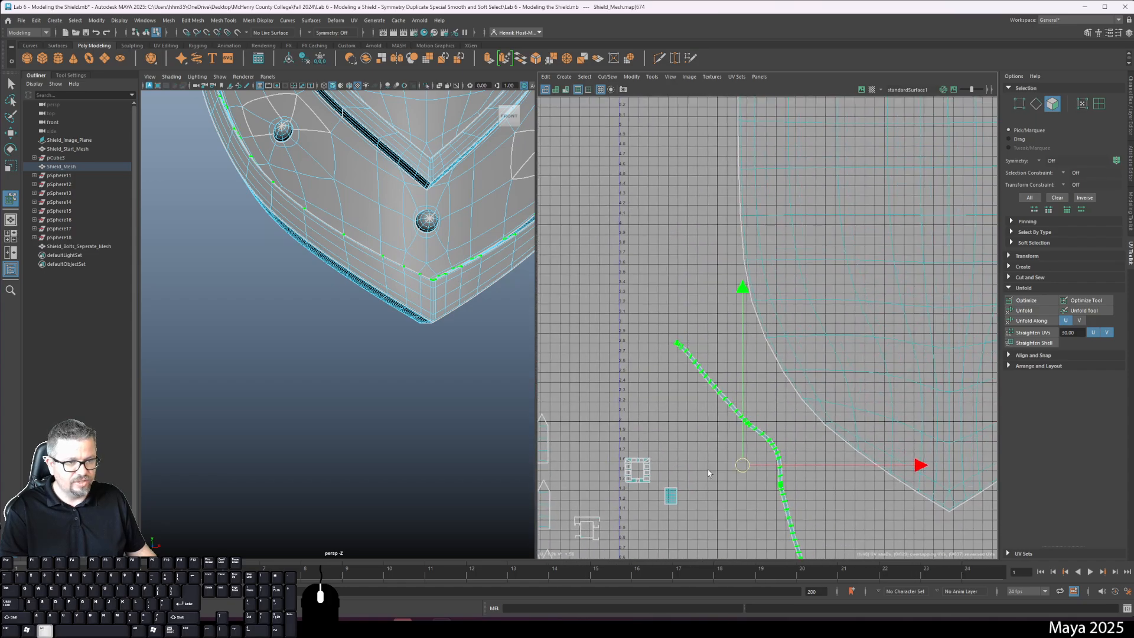
pyautogui.keyDown('alt'); pyautogui.moveTo(403, 299); pyautogui.dragTo(270, 259, button='right'); pyautogui.keyUp('alt')
pyautogui.keyDown('alt'); pyautogui.moveTo(269, 259); pyautogui.dragTo(280, 324, button='middle'); pyautogui.keyUp('alt')
pyautogui.keyDown('alt'); pyautogui.moveTo(299, 232); pyautogui.dragTo(228, 231); pyautogui.keyUp('alt')
pyautogui.scroll(-3, 679, 231)
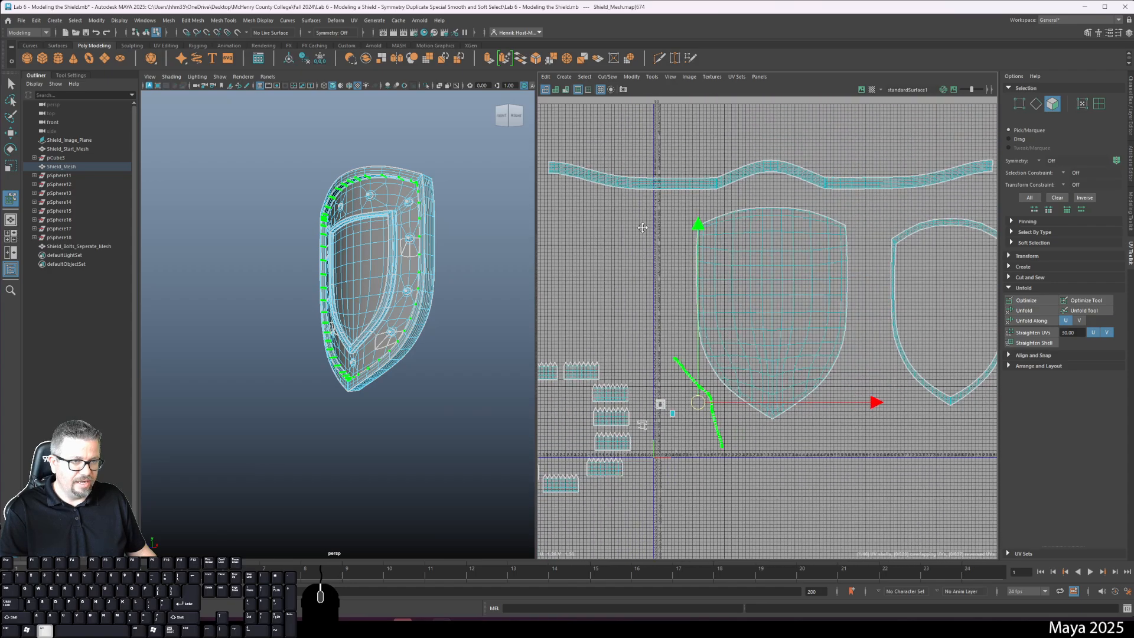
pyautogui.scroll(-2, 650, 160)
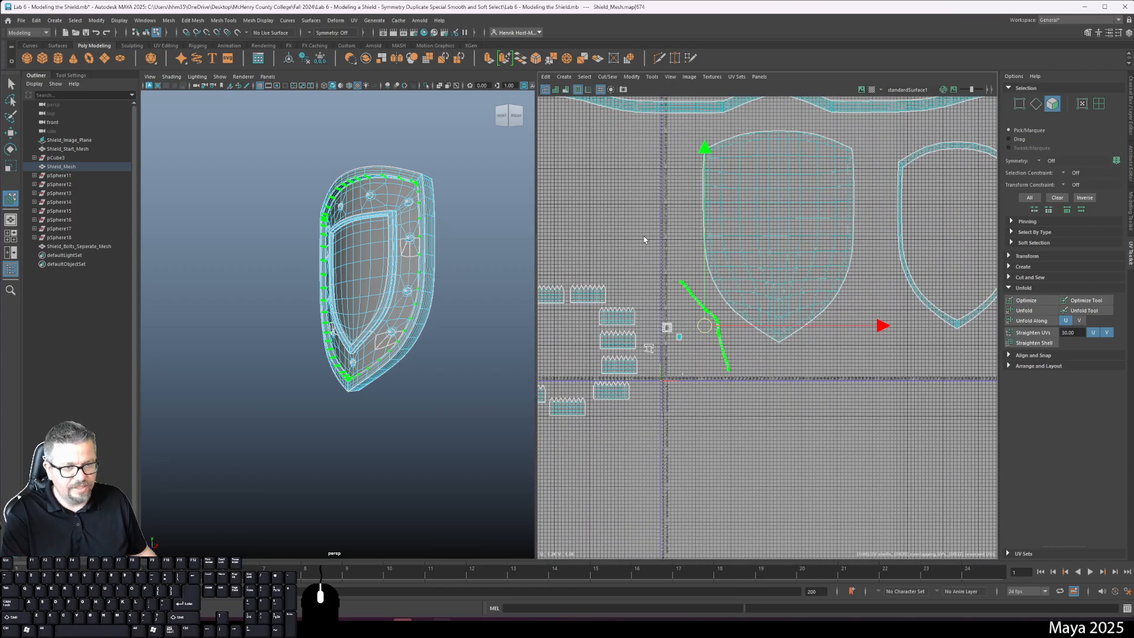
pyautogui.press('e')
pyautogui.moveTo(688, 155); pyautogui.dragTo(544, 254)
pyautogui.press('w')
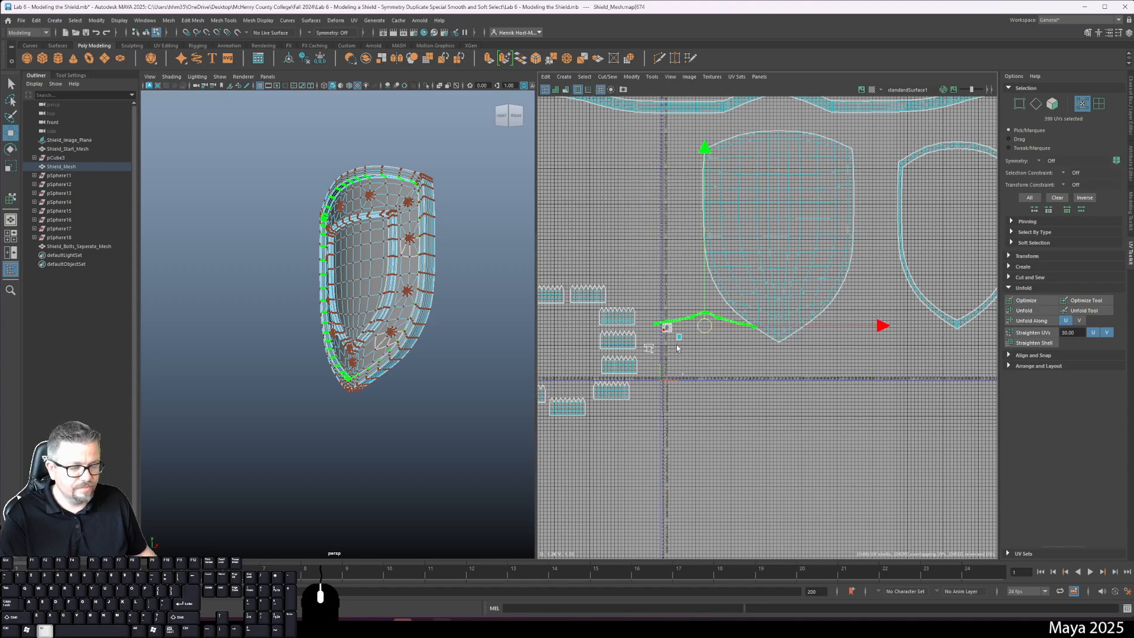
# - Move the rim wall shell above the other long strip shell and check its shape and alignment
pyautogui.keyDown('alt'); pyautogui.moveTo(679, 207); pyautogui.dragTo(615, 219, button='right'); pyautogui.keyUp('alt')
pyautogui.keyDown('alt'); pyautogui.moveTo(615, 219); pyautogui.dragTo(580, 290, button='middle'); pyautogui.keyUp('alt')
pyautogui.moveTo(693, 407); pyautogui.dragTo(854, 257)
pyautogui.press('r')
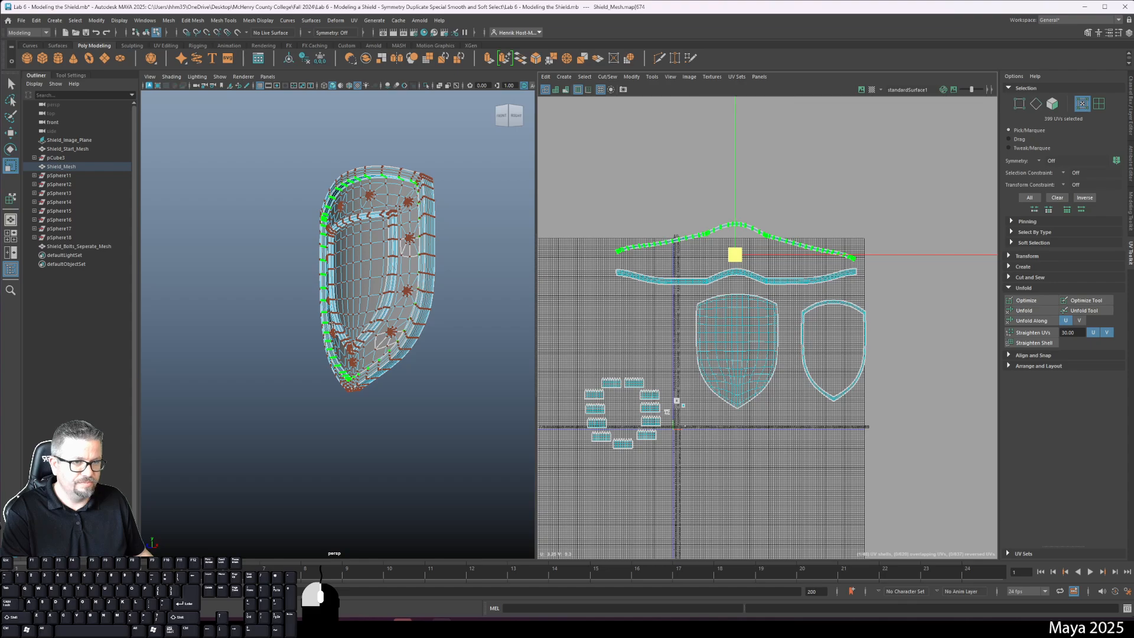
pyautogui.keyDown('alt'); pyautogui.moveTo(705, 224); pyautogui.dragTo(677, 328, button='middle'); pyautogui.keyUp('alt')
pyautogui.keyDown('alt'); pyautogui.moveTo(676, 328); pyautogui.dragTo(774, 437, button='right'); pyautogui.keyUp('alt')
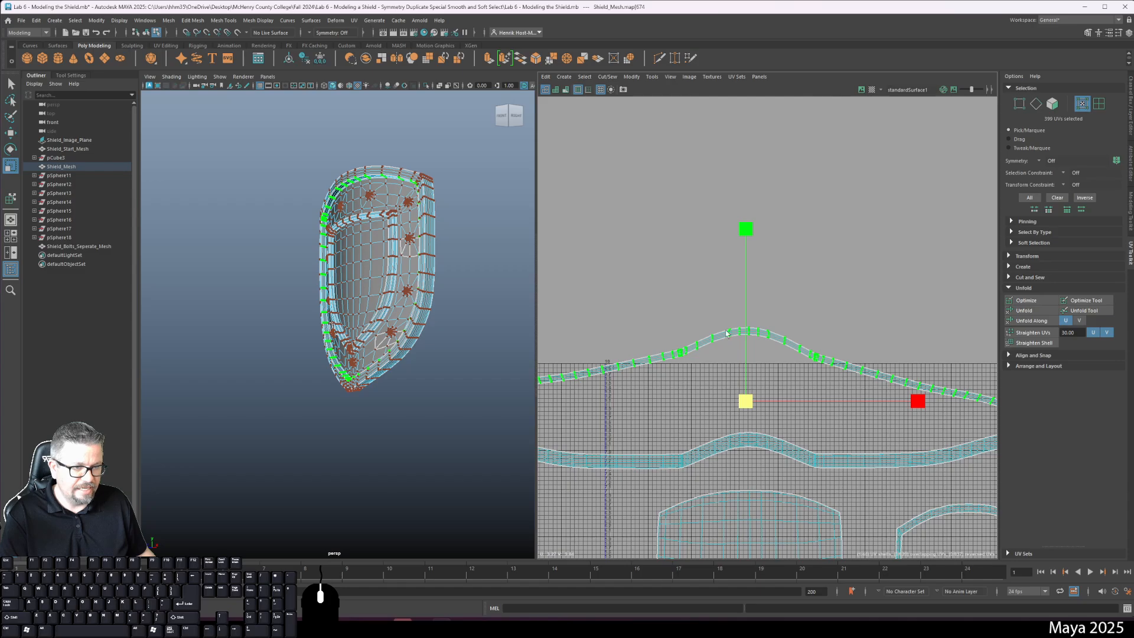
pyautogui.press('e')
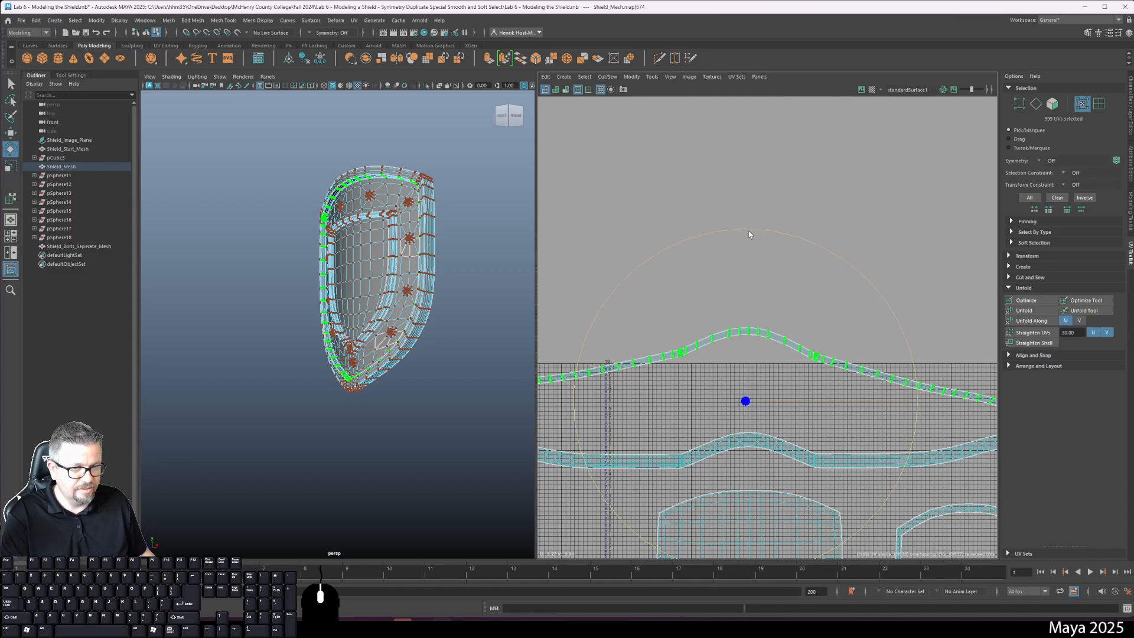
pyautogui.keyDown('alt'); pyautogui.moveTo(705, 365); pyautogui.dragTo(695, 258, button='middle'); pyautogui.keyUp('alt')
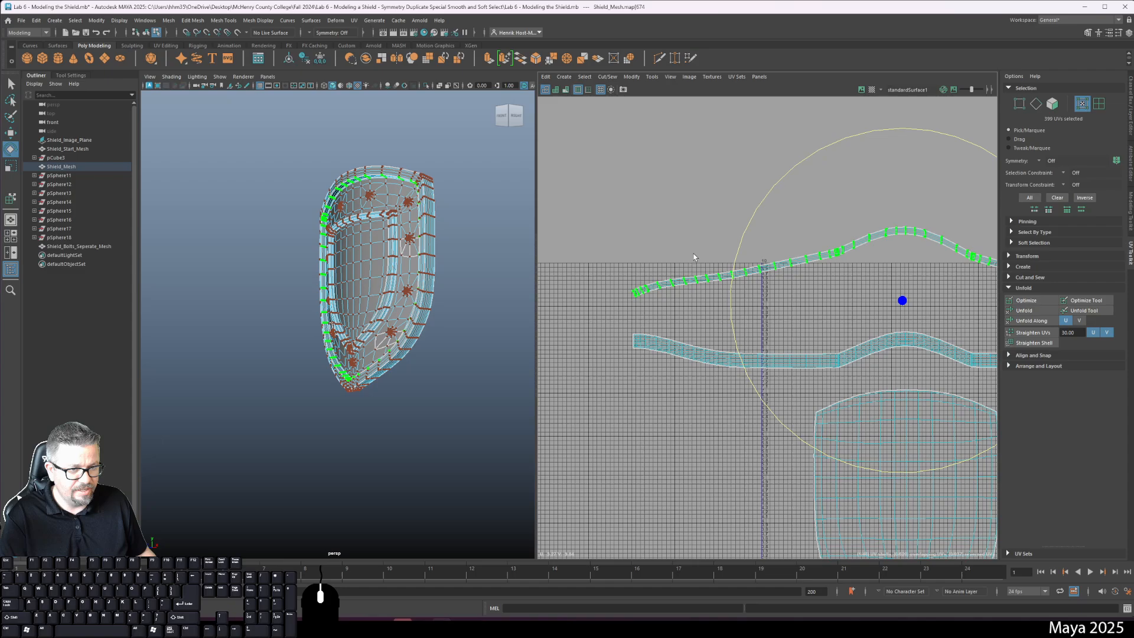
pyautogui.keyDown('alt'); pyautogui.moveTo(815, 248); pyautogui.dragTo(696, 299, button='middle'); pyautogui.keyUp('alt')
pyautogui.keyDown('alt'); pyautogui.moveTo(697, 300); pyautogui.dragTo(648, 258, button='right'); pyautogui.keyUp('alt')
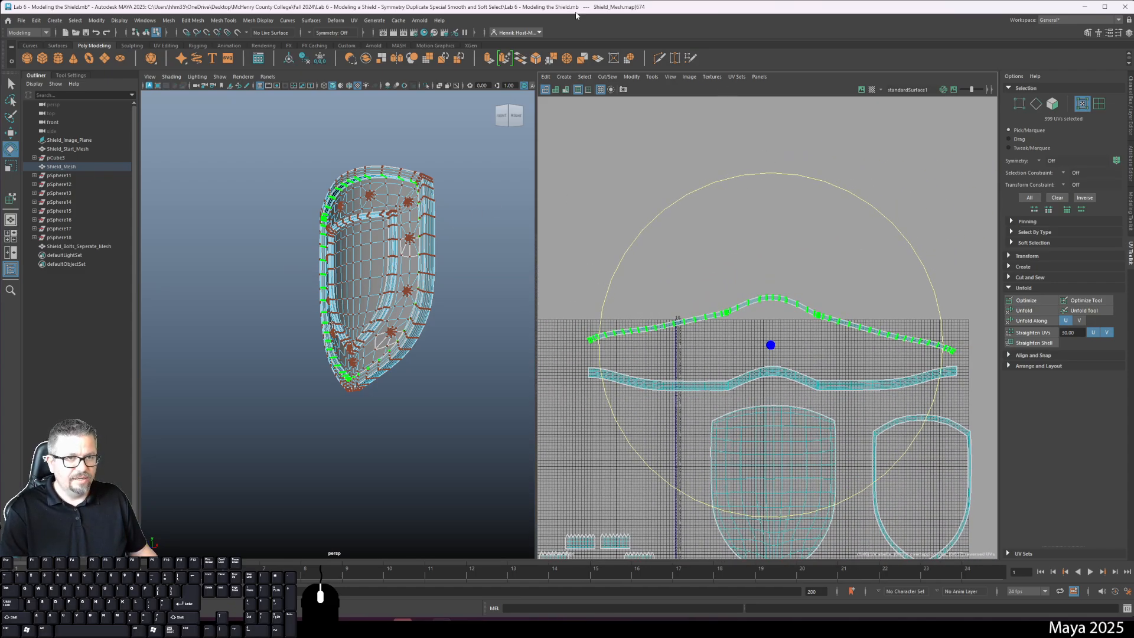
# - Try the Smooth tool on the rim wall shell
pyautogui.click(631, 78)
pyautogui.moveTo(654, 79)
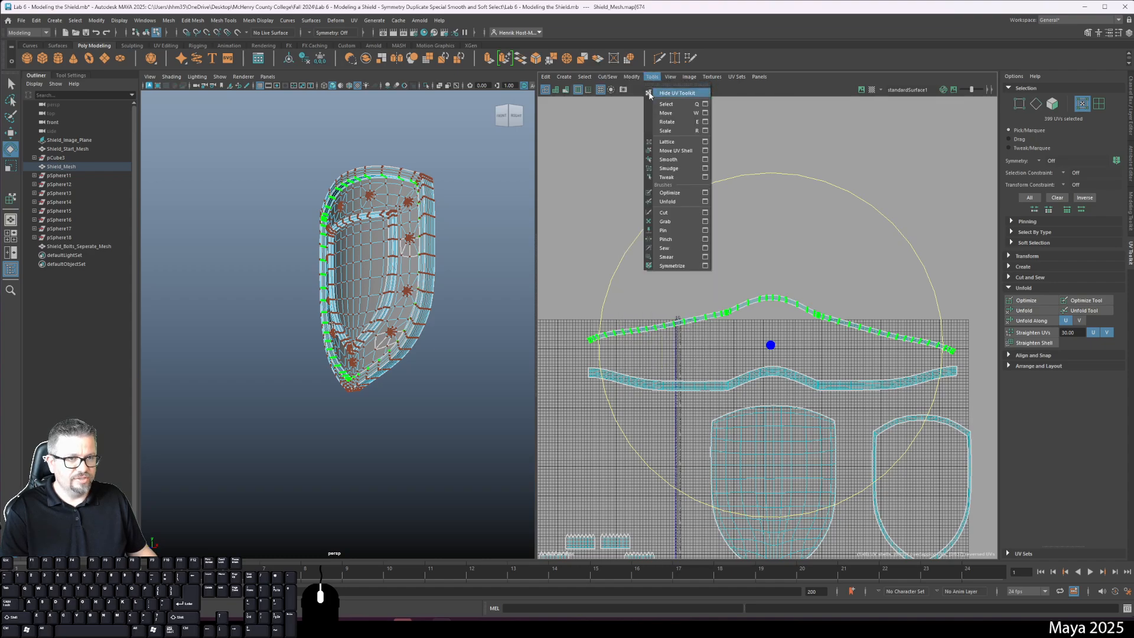
pyautogui.click(667, 159)
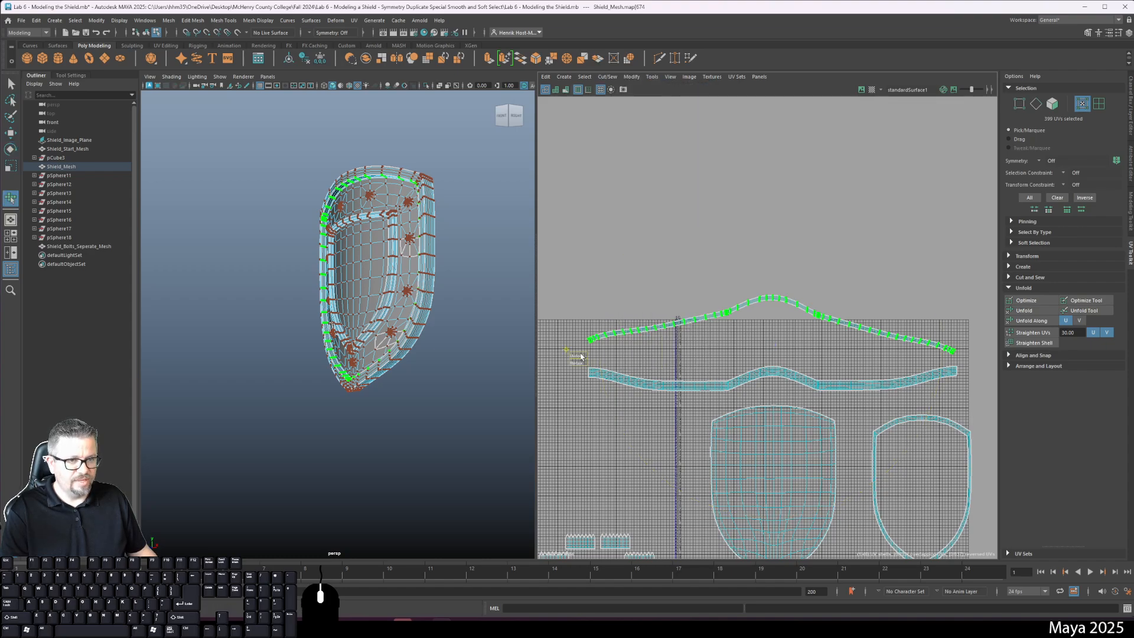
pyautogui.moveTo(580, 357); pyautogui.dragTo(619, 359)
pyautogui.moveTo(913, 349); pyautogui.dragTo(913, 349)
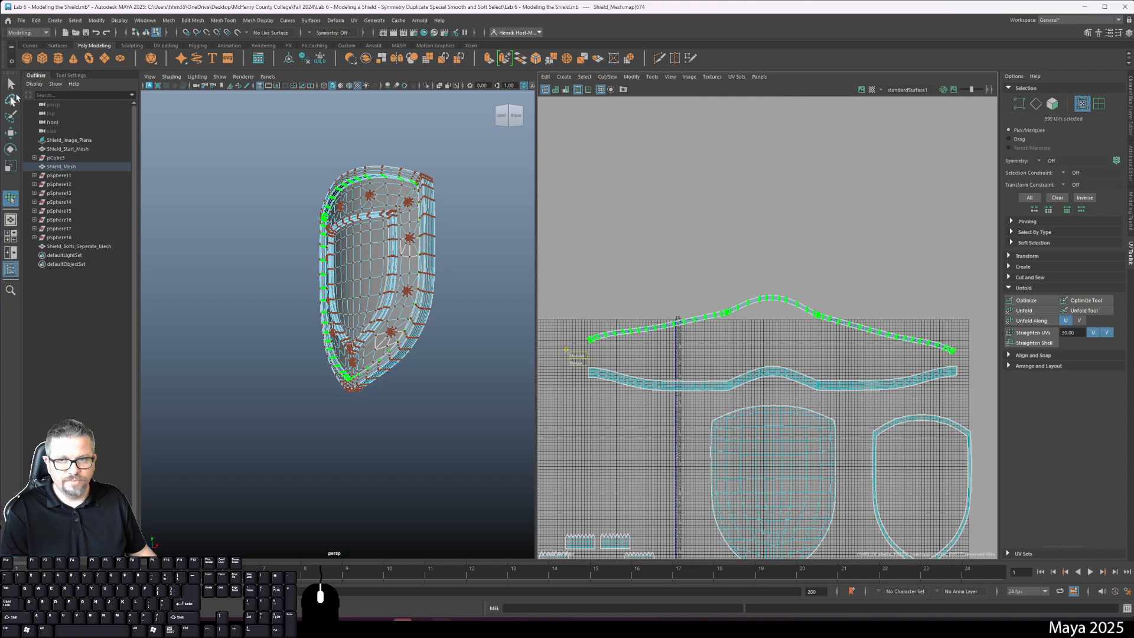
# - Return to the Select tool and object mode, and reselect the whole shield mesh
pyautogui.press('q')
pyautogui.moveTo(407, 278); pyautogui.dragTo(439, 235, button='right')
pyautogui.click(448, 329)
pyautogui.click(364, 318)
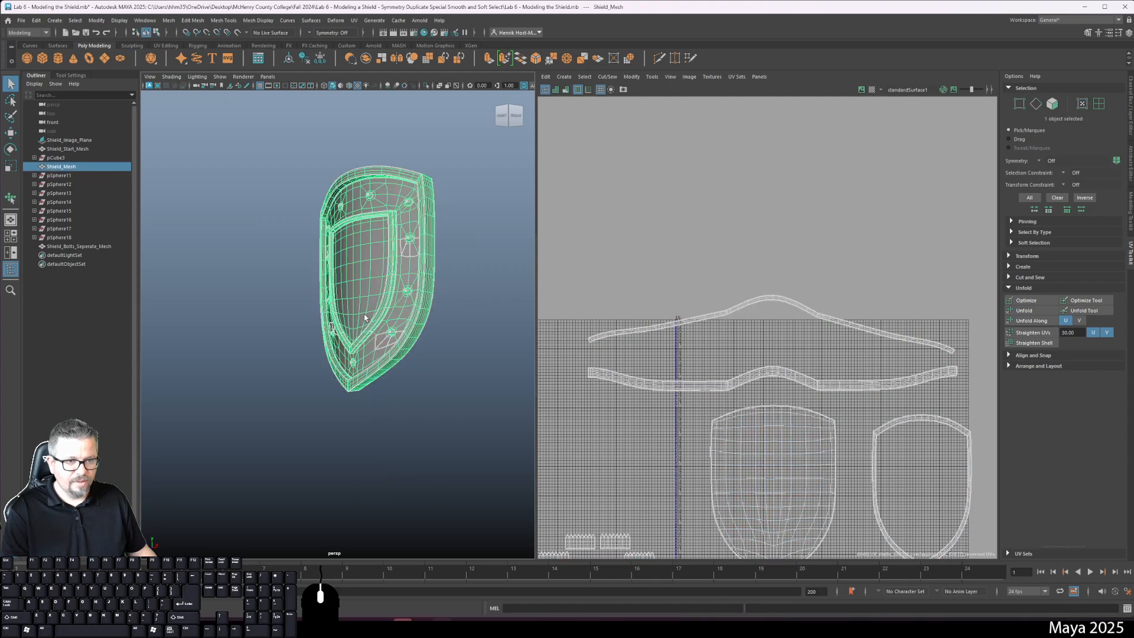
# - Switch the shield mesh to face selection, pick a face on its upper front panel and maximize the perspective view
pyautogui.keyDown('alt'); pyautogui.moveTo(340, 348); pyautogui.dragTo(356, 354); pyautogui.keyUp('alt')
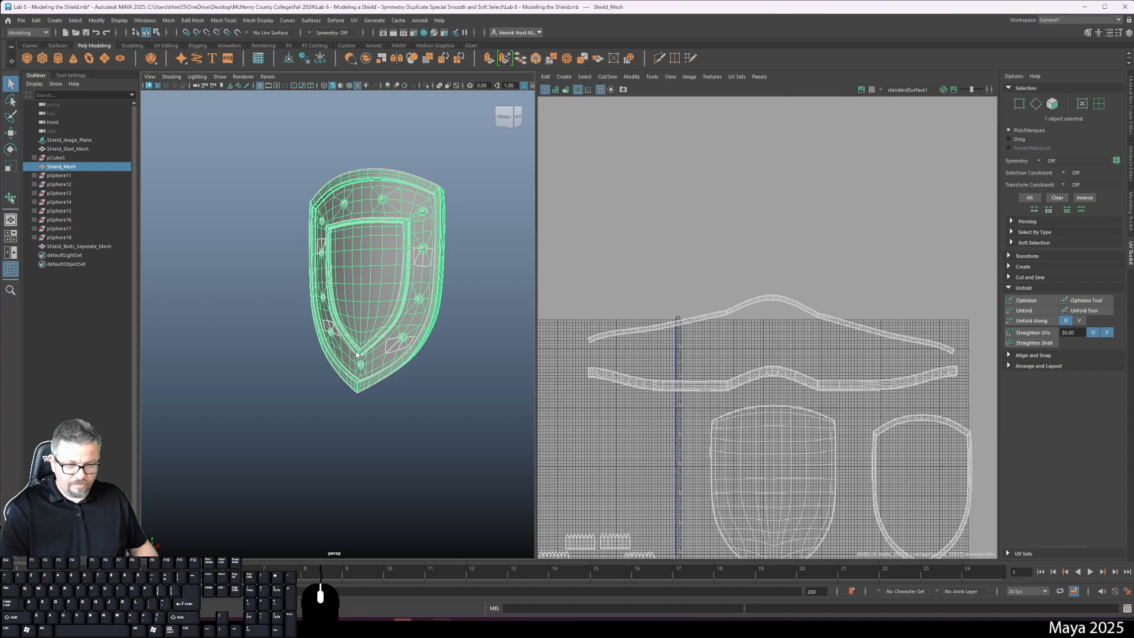
pyautogui.scroll(8, 315, 241)
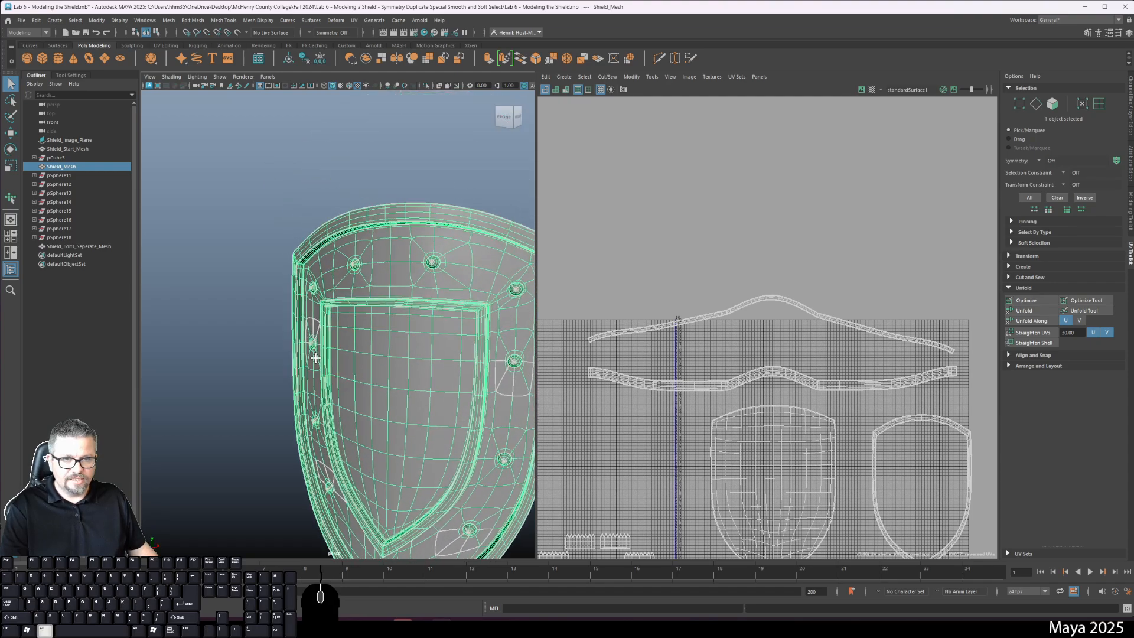
pyautogui.moveTo(338, 248); pyautogui.dragTo(349, 261, button='right')
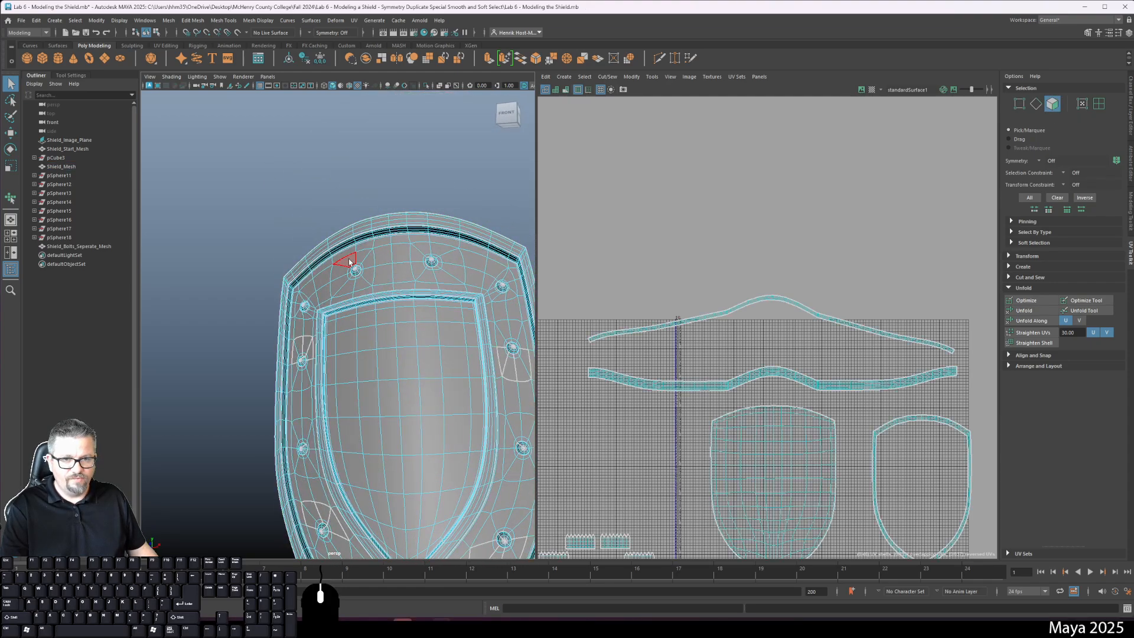
pyautogui.click(346, 253)
pyautogui.scroll(5, 352, 289)
pyautogui.press('space')
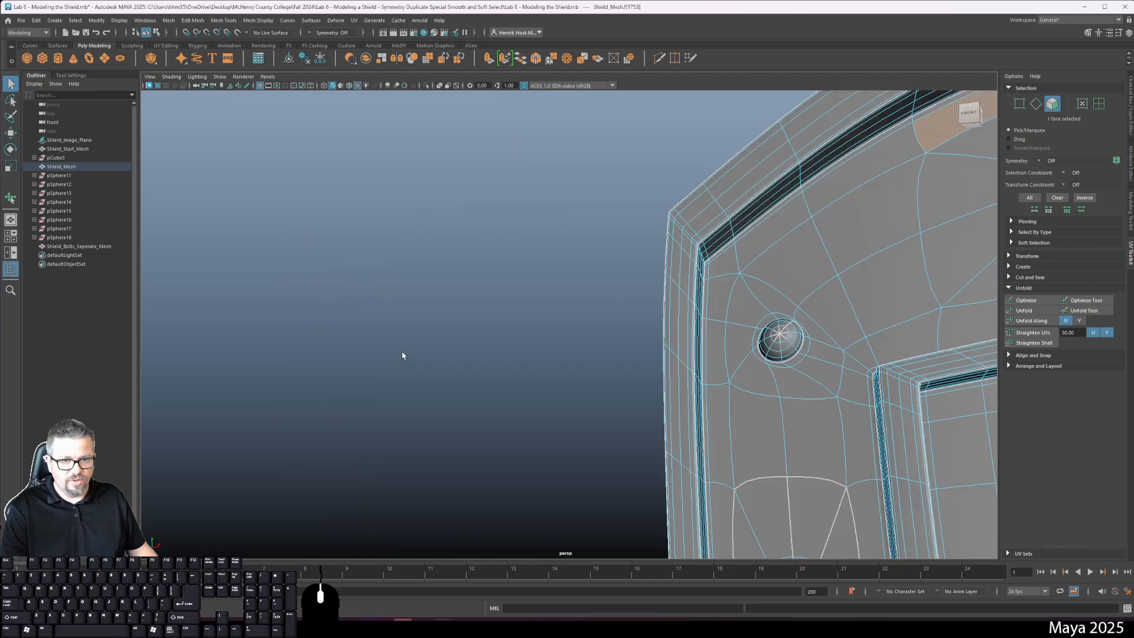
pyautogui.scroll(-6, 586, 297)
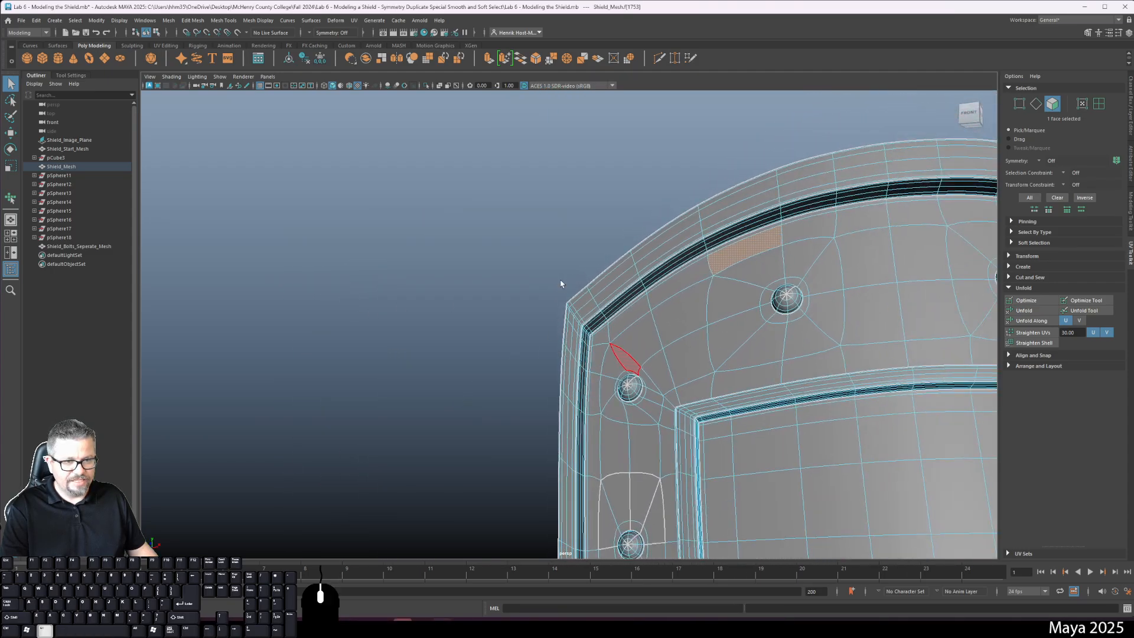
pyautogui.scroll(-8, 799, 339)
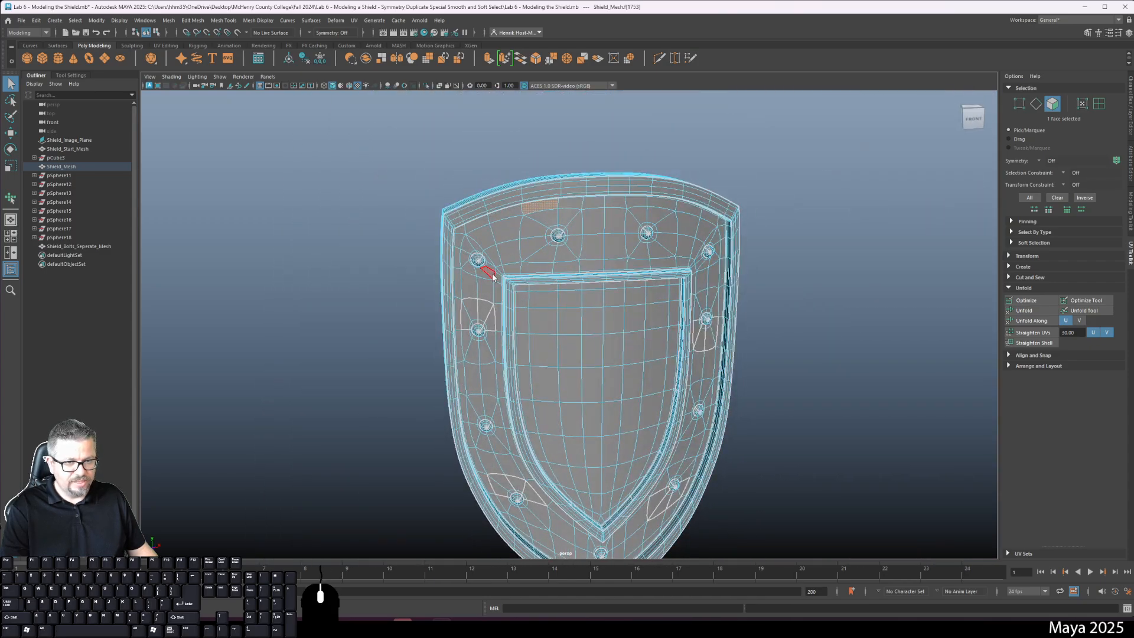
# - Inspect the rim's upper-left inner corner with smooth preview and select the small front-panel face at that corner
pyautogui.keyDown('alt'); pyautogui.moveTo(493, 278); pyautogui.dragTo(540, 294); pyautogui.keyUp('alt')
pyautogui.keyDown('alt'); pyautogui.moveTo(540, 294); pyautogui.dragTo(601, 364, button='middle'); pyautogui.keyUp('alt')
pyautogui.keyDown('alt'); pyautogui.moveTo(601, 363); pyautogui.dragTo(675, 417, button='right'); pyautogui.keyUp('alt')
pyautogui.keyDown('alt'); pyautogui.moveTo(675, 417); pyautogui.dragTo(565, 368); pyautogui.keyUp('alt')
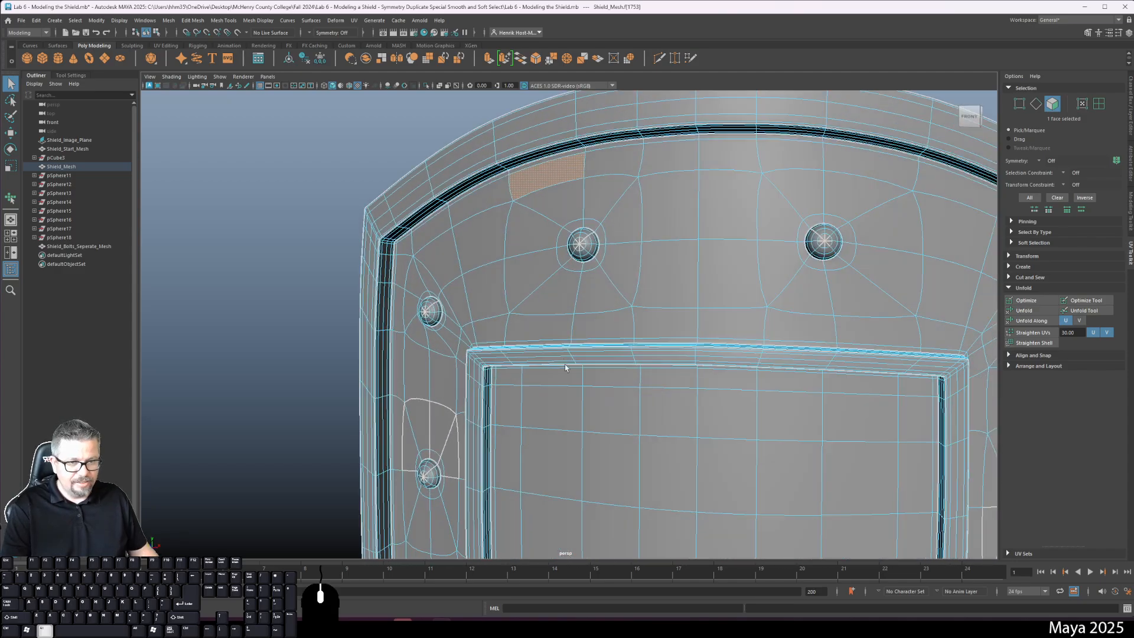
pyautogui.keyDown('alt'); pyautogui.moveTo(450, 253); pyautogui.dragTo(588, 295, button='middle'); pyautogui.keyUp('alt')
pyautogui.keyDown('alt'); pyautogui.moveTo(590, 296); pyautogui.dragTo(658, 339, button='right'); pyautogui.keyUp('alt')
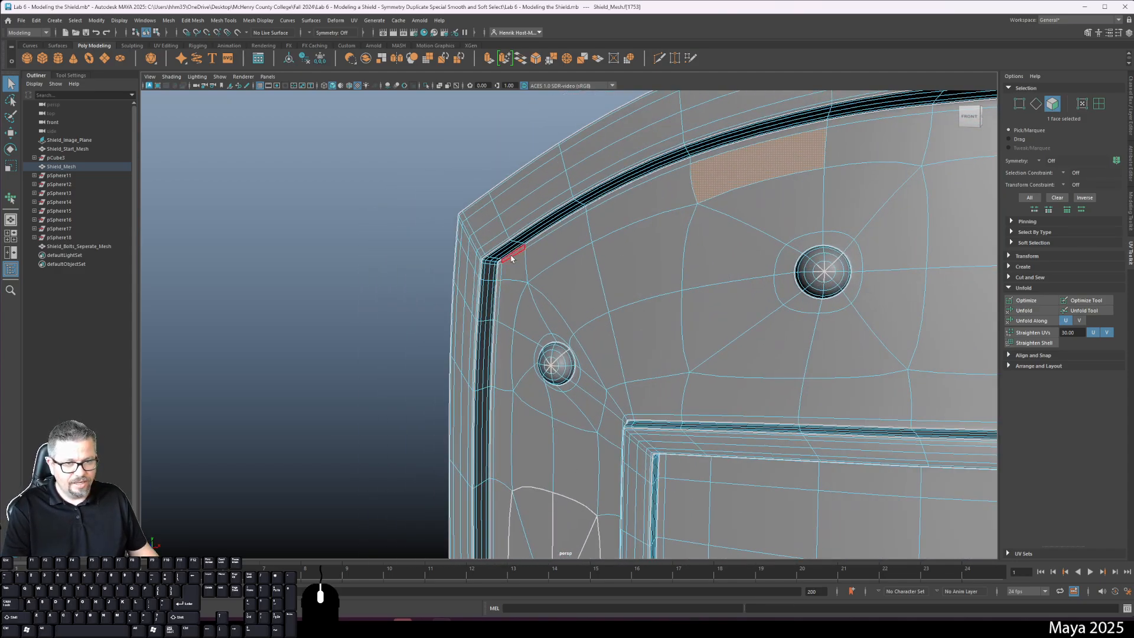
pyautogui.keyDown('alt'); pyautogui.moveTo(512, 259); pyautogui.dragTo(573, 307, button='middle'); pyautogui.keyUp('alt')
pyautogui.keyDown('alt'); pyautogui.moveTo(574, 307); pyautogui.dragTo(888, 451, button='right'); pyautogui.keyUp('alt')
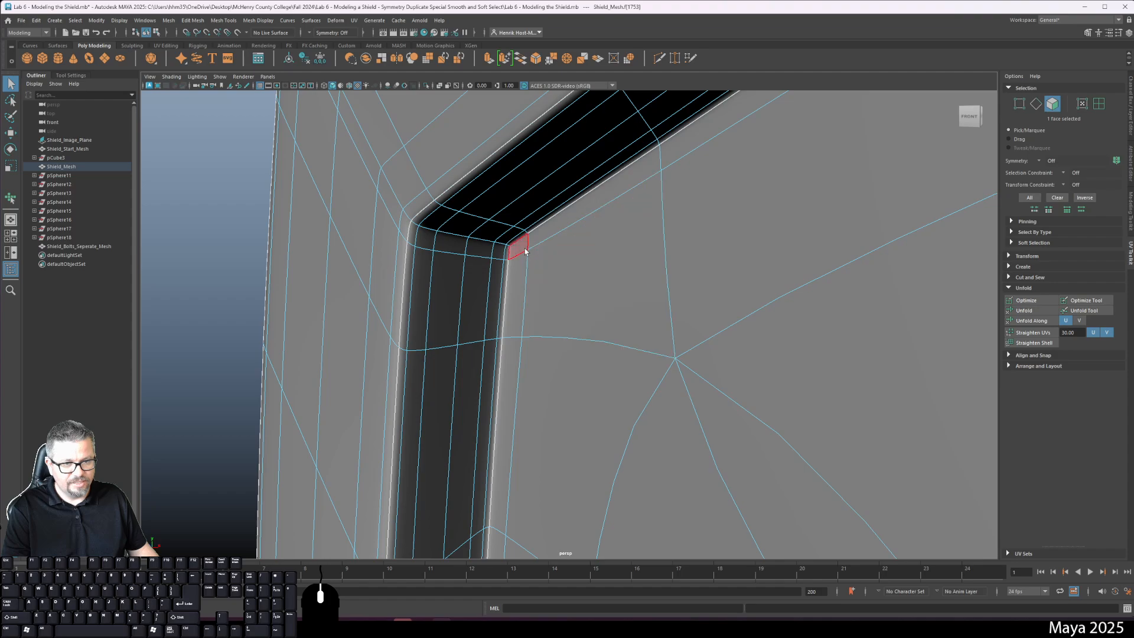
pyautogui.press('1')
pyautogui.press('3')
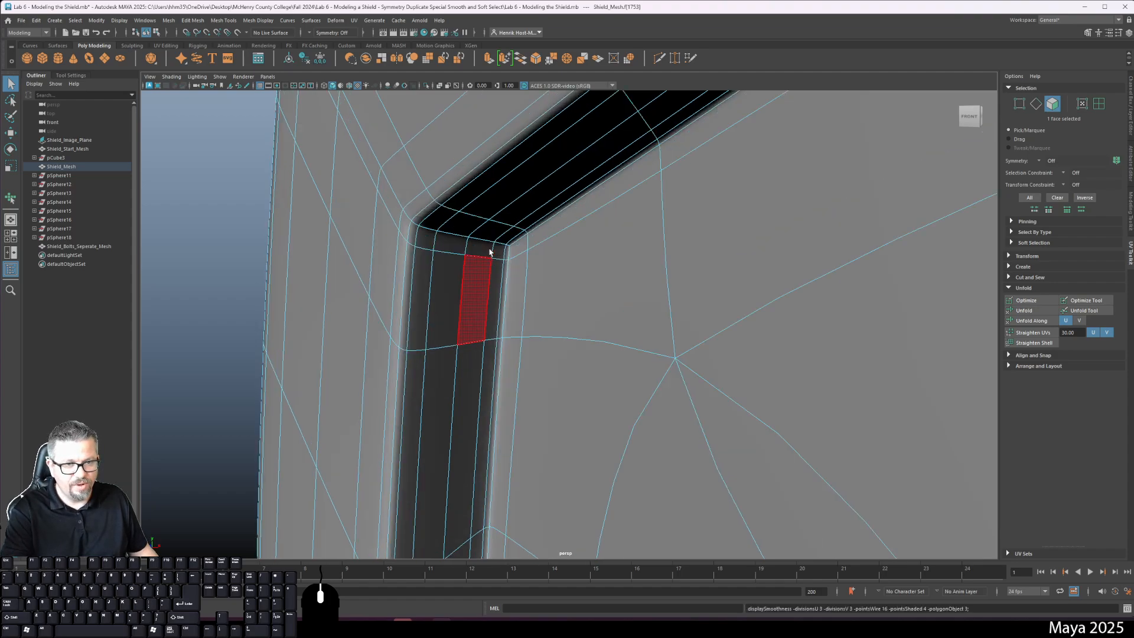
pyautogui.moveTo(522, 253)
pyautogui.keyDown('alt'); pyautogui.mouseDown(button='right')
pyautogui.moveTo(655, 309)
pyautogui.moveTo(637, 278)
pyautogui.moveTo(579, 246)
pyautogui.moveTo(531, 270)
pyautogui.mouseUp(button='right'); pyautogui.keyUp('alt')
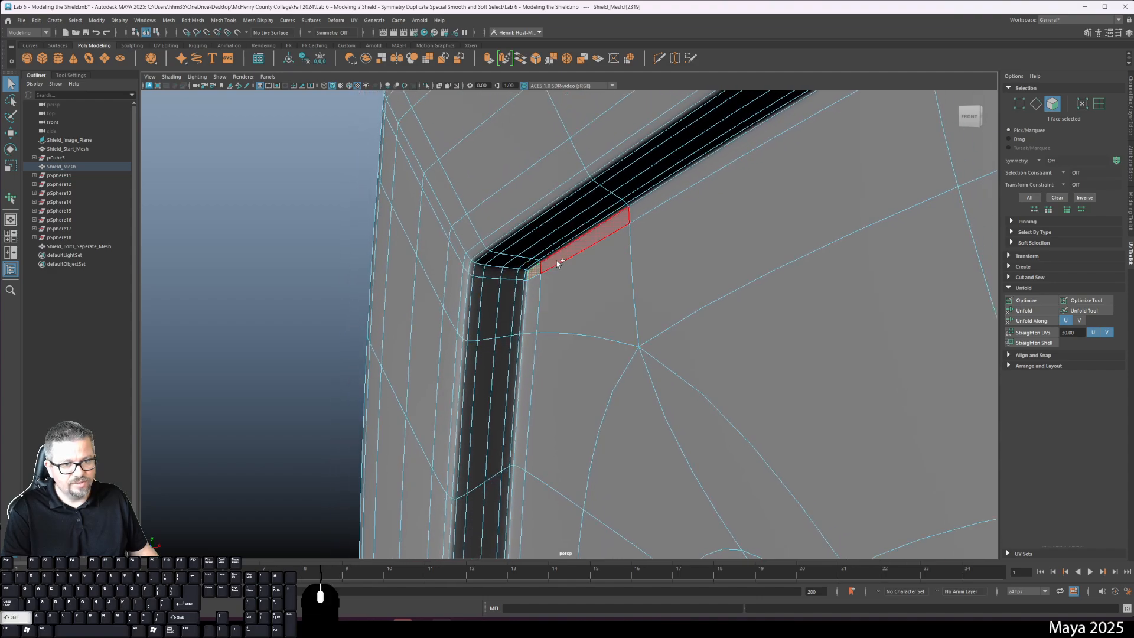
# - Select the strip of narrow front-panel faces along the rim's top inner edge through the upper-right corner
pyautogui.keyDown('shift'); pyautogui.doubleClick(557, 264); pyautogui.keyUp('shift')
pyautogui.keyDown('alt'); pyautogui.moveTo(378, 251); pyautogui.dragTo(532, 266); pyautogui.keyUp('alt')
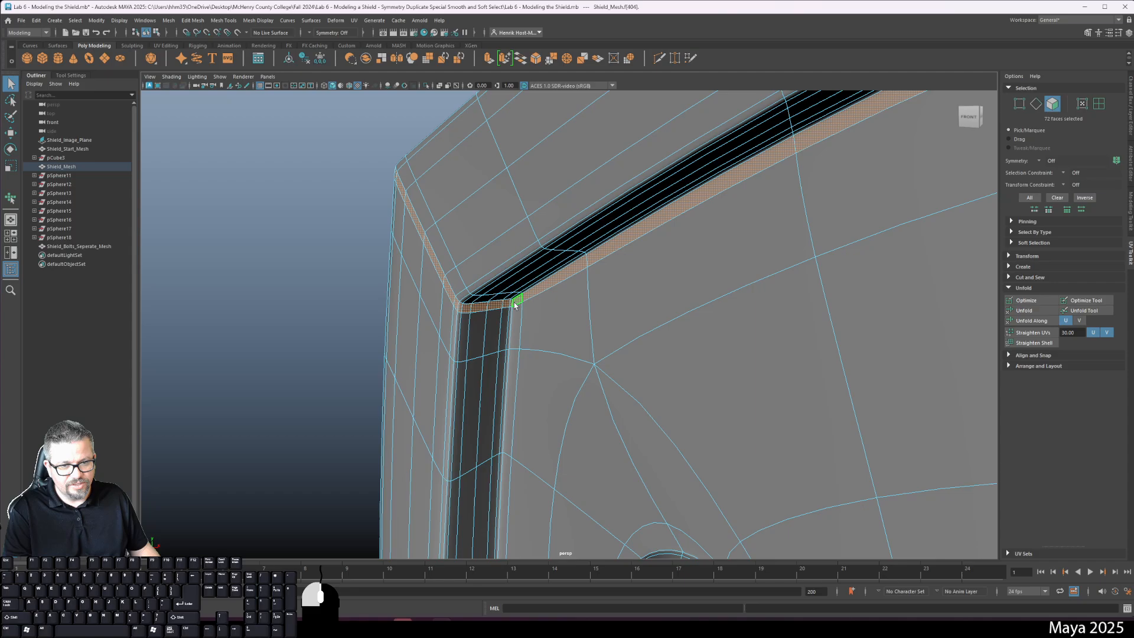
pyautogui.click(689, 354)
pyautogui.keyDown('alt'); pyautogui.moveTo(690, 354); pyautogui.dragTo(614, 337, button='right'); pyautogui.keyUp('alt')
pyautogui.keyDown('alt'); pyautogui.moveTo(614, 337); pyautogui.dragTo(520, 277, button='middle'); pyautogui.keyUp('alt')
pyautogui.keyDown('alt'); pyautogui.moveTo(527, 312); pyautogui.dragTo(544, 305); pyautogui.keyUp('alt')
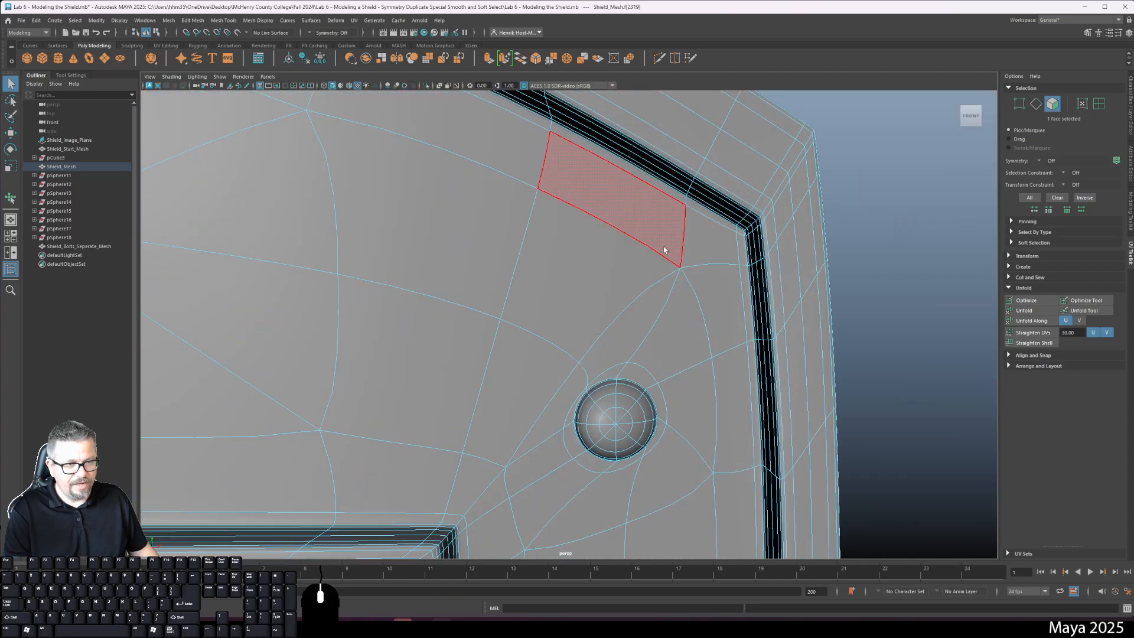
pyautogui.keyDown('shift'); pyautogui.doubleClick(742, 231); pyautogui.keyUp('shift')
pyautogui.keyDown('shift'); pyautogui.click(742, 250); pyautogui.keyUp('shift')
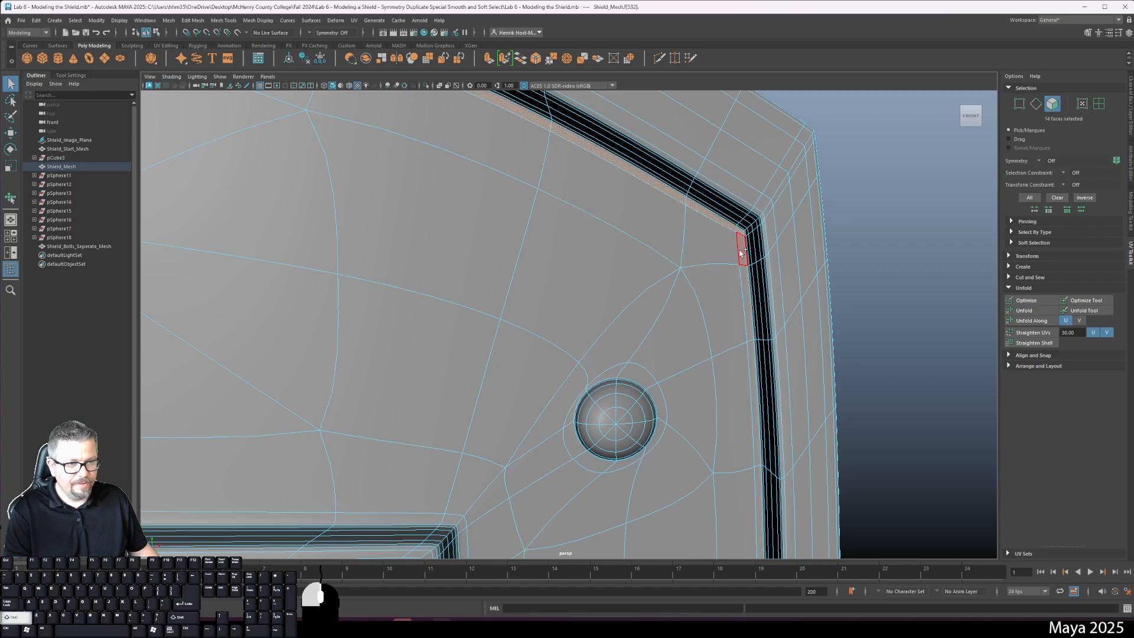
# - Extend the face selection along the narrow border strip down the shield's right side and past its bottom tip
pyautogui.keyDown('alt'); pyautogui.moveTo(708, 348); pyautogui.dragTo(723, 196, button='middle'); pyautogui.keyUp('alt')
pyautogui.keyDown('alt'); pyautogui.moveTo(723, 196); pyautogui.dragTo(607, 301, button='right'); pyautogui.keyUp('alt')
pyautogui.keyDown('alt'); pyautogui.moveTo(607, 301); pyautogui.dragTo(655, 160, button='middle'); pyautogui.keyUp('alt')
pyautogui.keyDown('alt'); pyautogui.moveTo(661, 326); pyautogui.dragTo(688, 295); pyautogui.keyUp('alt')
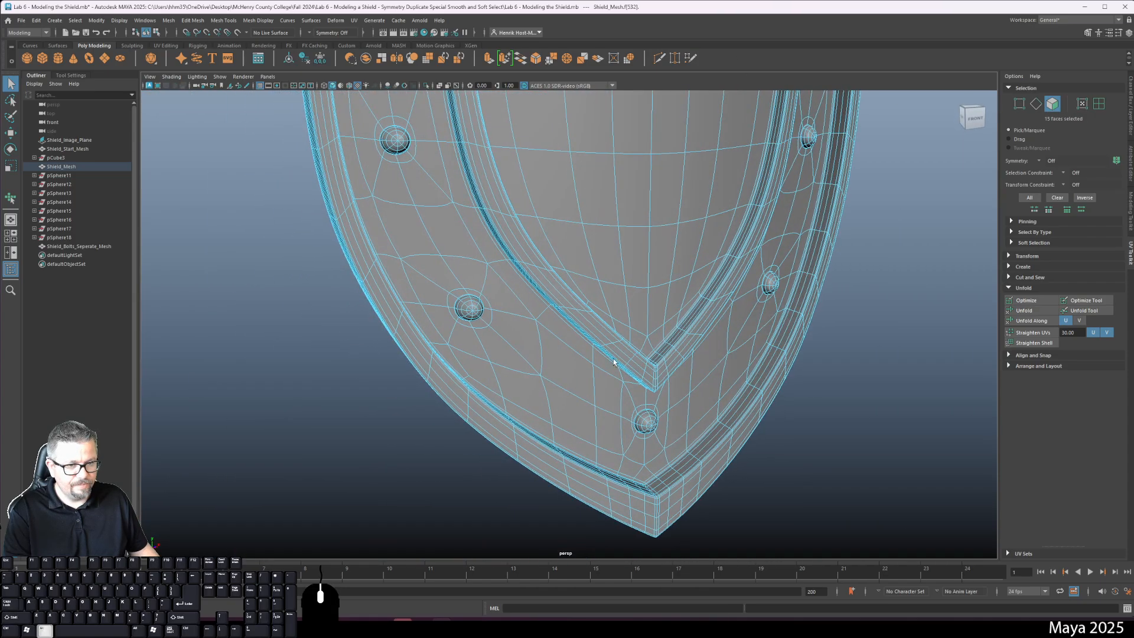
pyautogui.keyDown('alt'); pyautogui.moveTo(673, 473); pyautogui.dragTo(626, 366, button='middle'); pyautogui.keyUp('alt')
pyautogui.keyDown('alt'); pyautogui.moveTo(625, 366); pyautogui.dragTo(699, 347, button='right'); pyautogui.keyUp('alt')
pyautogui.keyDown('shift'); pyautogui.doubleClick(886, 452); pyautogui.keyUp('shift')
pyautogui.keyDown('shift'); pyautogui.click(840, 479); pyautogui.keyUp('shift')
# - Extend the face selection up the narrow border strip on the shield's left side to close the ring
pyautogui.keyDown('alt'); pyautogui.moveTo(591, 236); pyautogui.dragTo(713, 490, button='middle'); pyautogui.keyUp('alt')
pyautogui.keyDown('alt'); pyautogui.moveTo(475, 133); pyautogui.dragTo(599, 552, button='middle'); pyautogui.keyUp('alt')
pyautogui.keyDown('alt'); pyautogui.moveTo(535, 103); pyautogui.dragTo(549, 472, button='middle'); pyautogui.keyUp('alt')
pyautogui.keyDown('alt'); pyautogui.moveTo(524, 138); pyautogui.dragTo(515, 401, button='middle'); pyautogui.keyUp('alt')
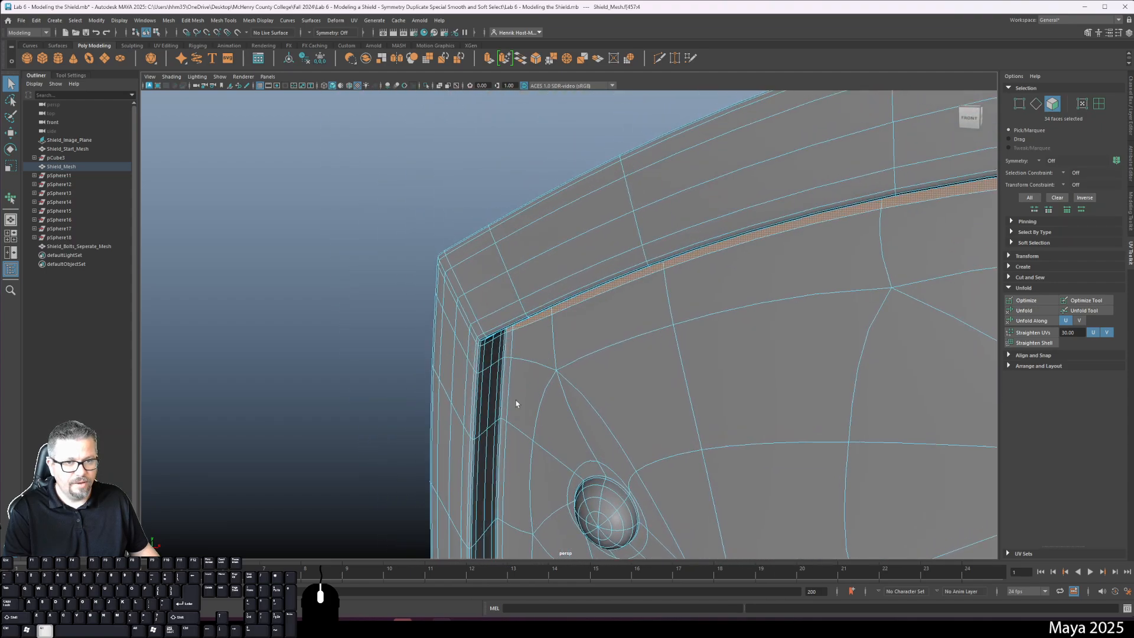
pyautogui.keyDown('shift'); pyautogui.doubleClick(507, 349); pyautogui.keyUp('shift')
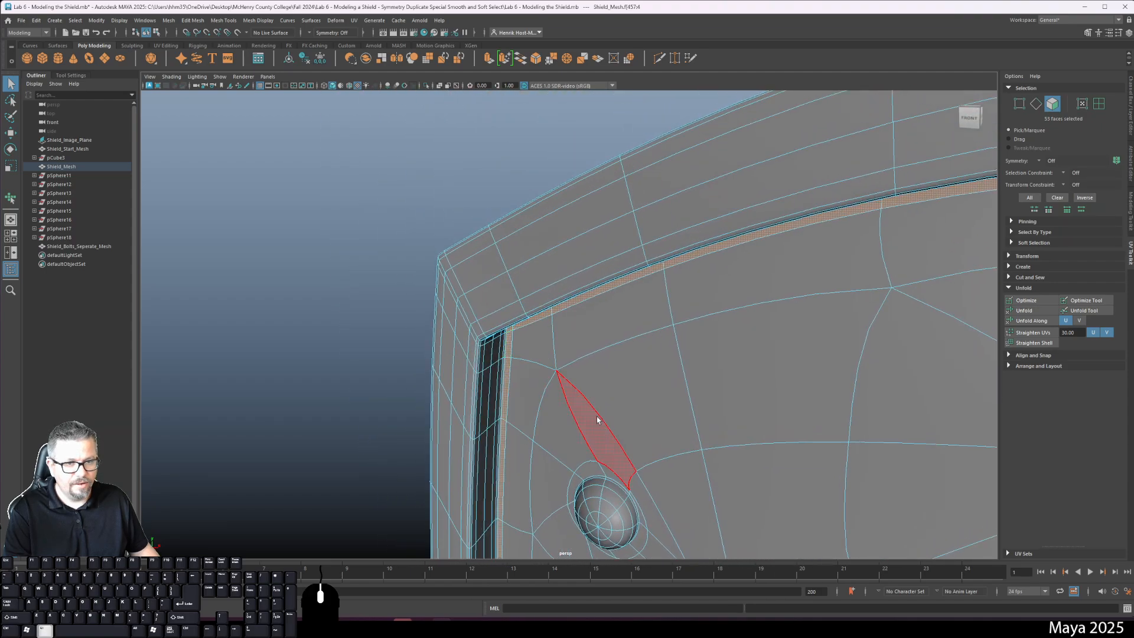
# - Add the wider front-panel faces at the rim's upper-left inner corner to the face selection, undoing the mistaken full-loop selection
pyautogui.keyDown('alt'); pyautogui.moveTo(597, 419); pyautogui.dragTo(553, 353, button='right'); pyautogui.keyUp('alt')
pyautogui.keyDown('shift'); pyautogui.click(543, 343); pyautogui.keyUp('shift')
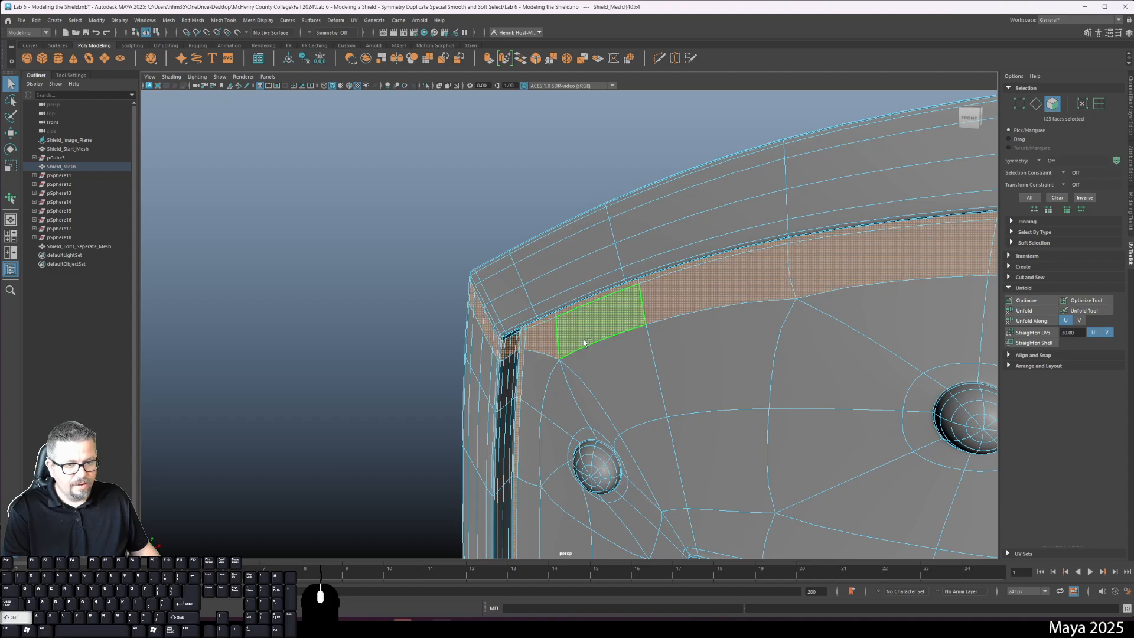
pyautogui.hotkey('ctrl', 'z')
pyautogui.keyDown('shift'); pyautogui.click(544, 344); pyautogui.keyUp('shift')
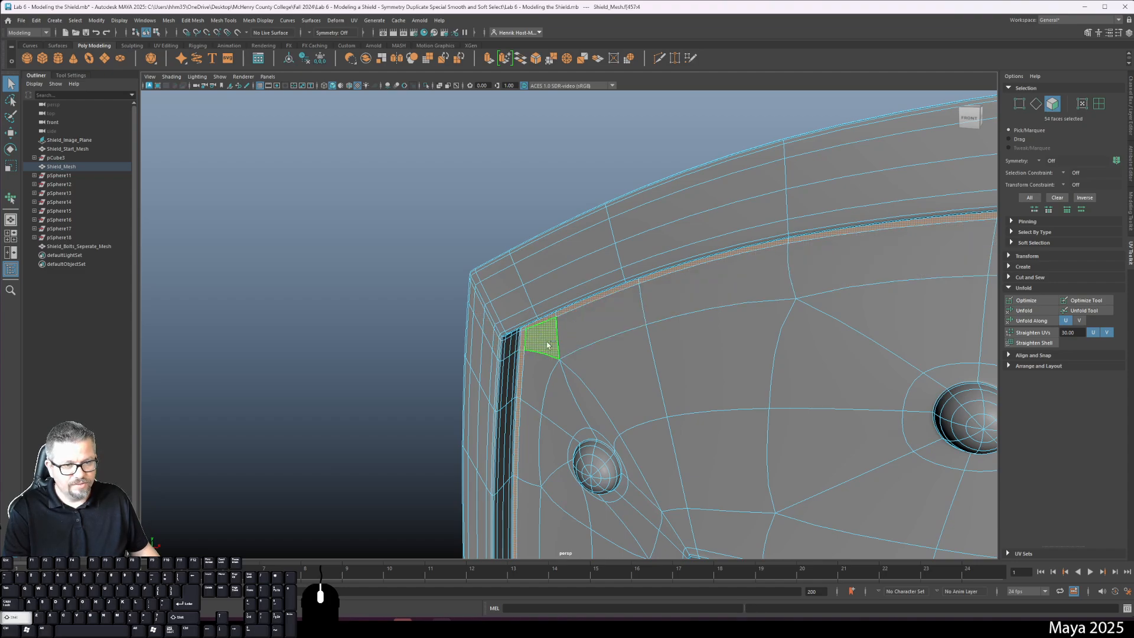
pyautogui.keyDown('shift'); pyautogui.click(597, 331); pyautogui.keyUp('shift')
# - Extend the face selection along the wider outer row across the panel's top and around the upper-right corner
pyautogui.keyDown('alt'); pyautogui.moveTo(815, 312); pyautogui.dragTo(593, 357, button='middle'); pyautogui.keyUp('alt')
pyautogui.keyDown('alt'); pyautogui.moveTo(685, 377); pyautogui.dragTo(635, 359, button='right'); pyautogui.keyUp('alt')
pyautogui.keyDown('alt'); pyautogui.moveTo(845, 313); pyautogui.dragTo(483, 343, button='middle'); pyautogui.keyUp('alt')
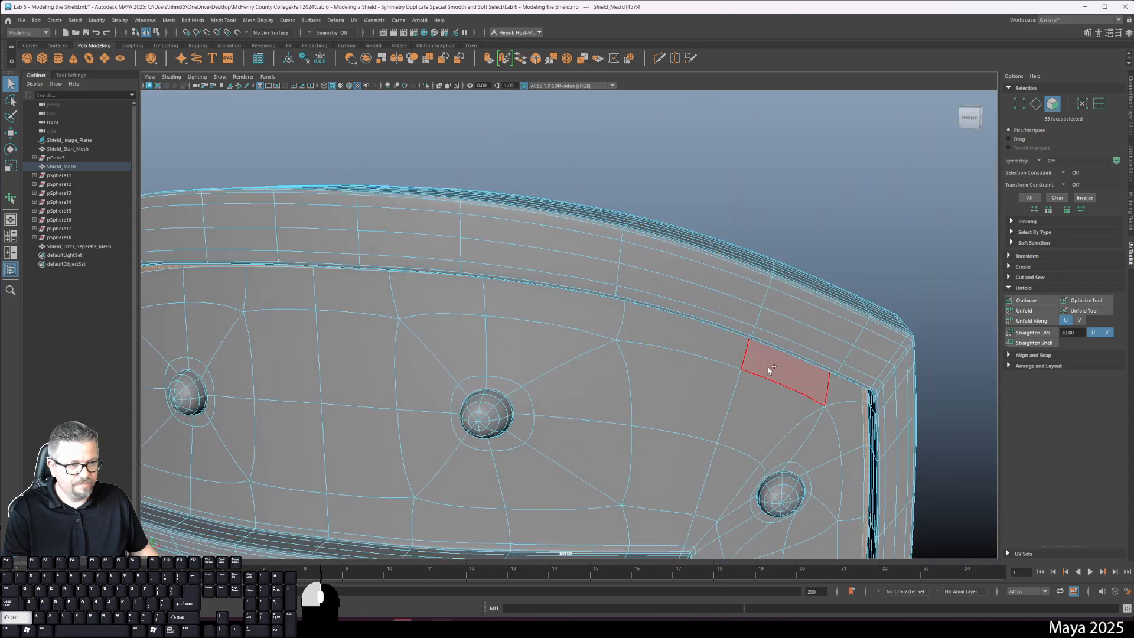
pyautogui.keyDown('shift'); pyautogui.doubleClick(785, 355); pyautogui.keyUp('shift')
pyautogui.keyDown('shift'); pyautogui.click(843, 392); pyautogui.keyUp('shift')
pyautogui.keyDown('shift'); pyautogui.click(849, 435); pyautogui.keyUp('shift')
# - Complete the outer row of selected front-panel faces down the right side and back up the left side
pyautogui.keyDown('alt'); pyautogui.moveTo(847, 474); pyautogui.dragTo(836, 165, button='middle'); pyautogui.keyUp('alt')
pyautogui.keyDown('alt'); pyautogui.moveTo(821, 348); pyautogui.dragTo(726, 362, button='right'); pyautogui.keyUp('alt')
pyautogui.keyDown('alt'); pyautogui.moveTo(726, 508); pyautogui.dragTo(796, 144, button='middle'); pyautogui.keyUp('alt')
pyautogui.keyDown('alt'); pyautogui.moveTo(673, 296); pyautogui.dragTo(597, 263); pyautogui.keyUp('alt')
pyautogui.keyDown('shift'); pyautogui.doubleClick(671, 367); pyautogui.keyUp('shift')
pyautogui.keyDown('shift'); pyautogui.doubleClick(574, 160); pyautogui.keyUp('shift')
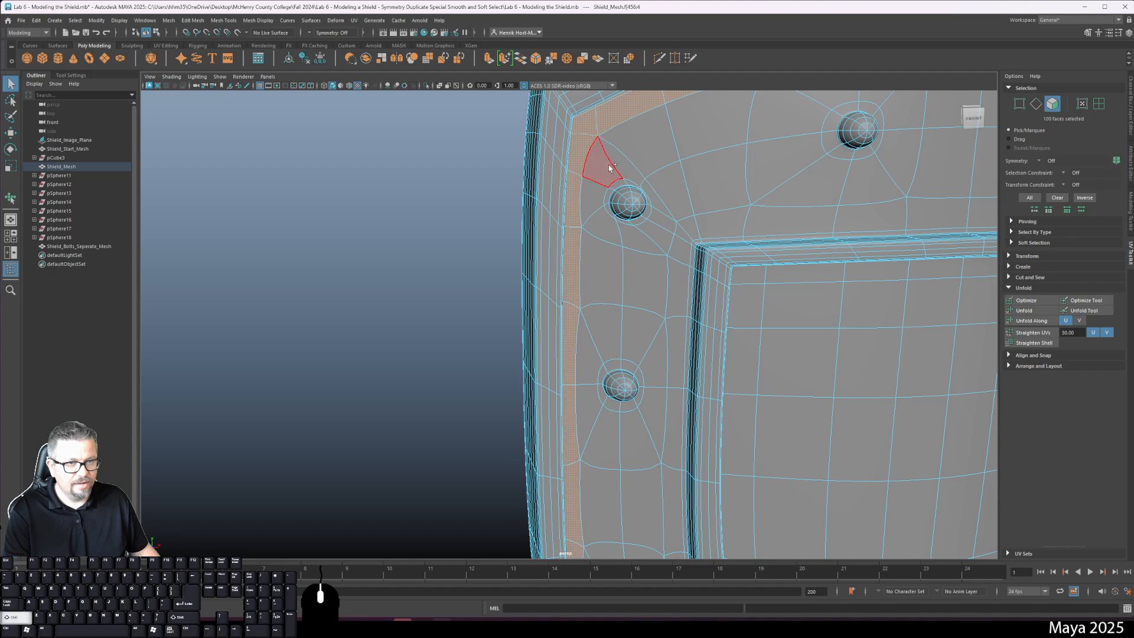
# - Add the faces surrounding the upper-left corner bolt and the neighbouring top bolt to the selection
pyautogui.keyDown('shift'); pyautogui.doubleClick(617, 160); pyautogui.keyUp('shift')
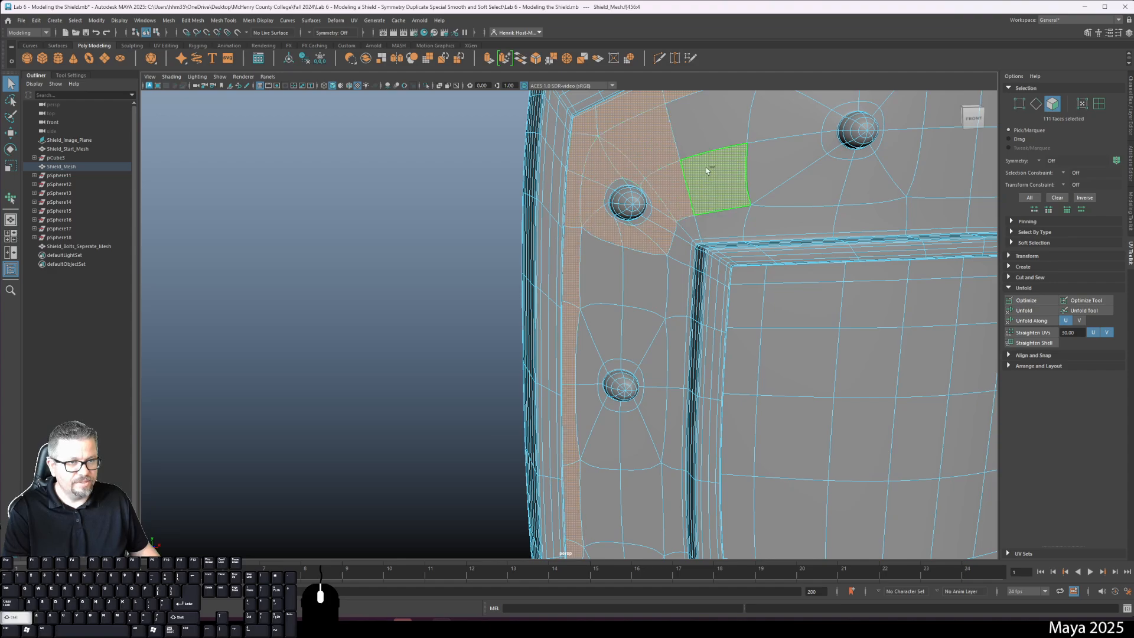
pyautogui.keyDown('shift'); pyautogui.doubleClick(776, 184); pyautogui.keyUp('shift')
pyautogui.keyDown('alt'); pyautogui.moveTo(777, 185); pyautogui.dragTo(582, 257, button='middle'); pyautogui.keyUp('alt')
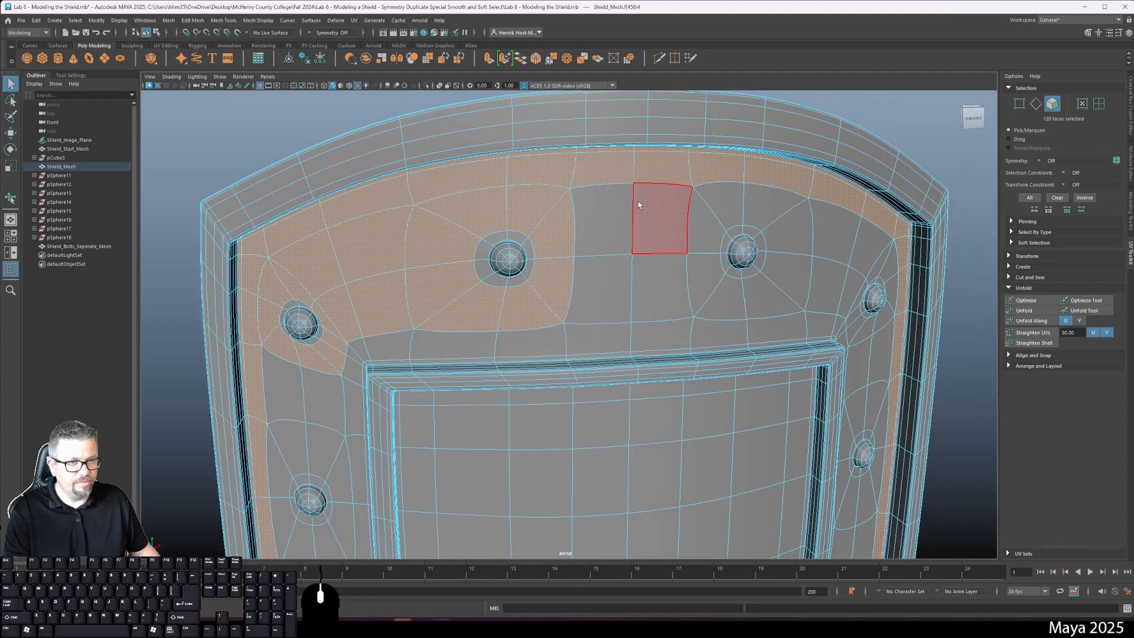
# - Add the four faces at the panel's top center and the faces around the next bolt to their right
pyautogui.keyDown('shift'); pyautogui.click(615, 212); pyautogui.keyUp('shift')
pyautogui.keyDown('shift'); pyautogui.click(657, 217); pyautogui.keyUp('shift')
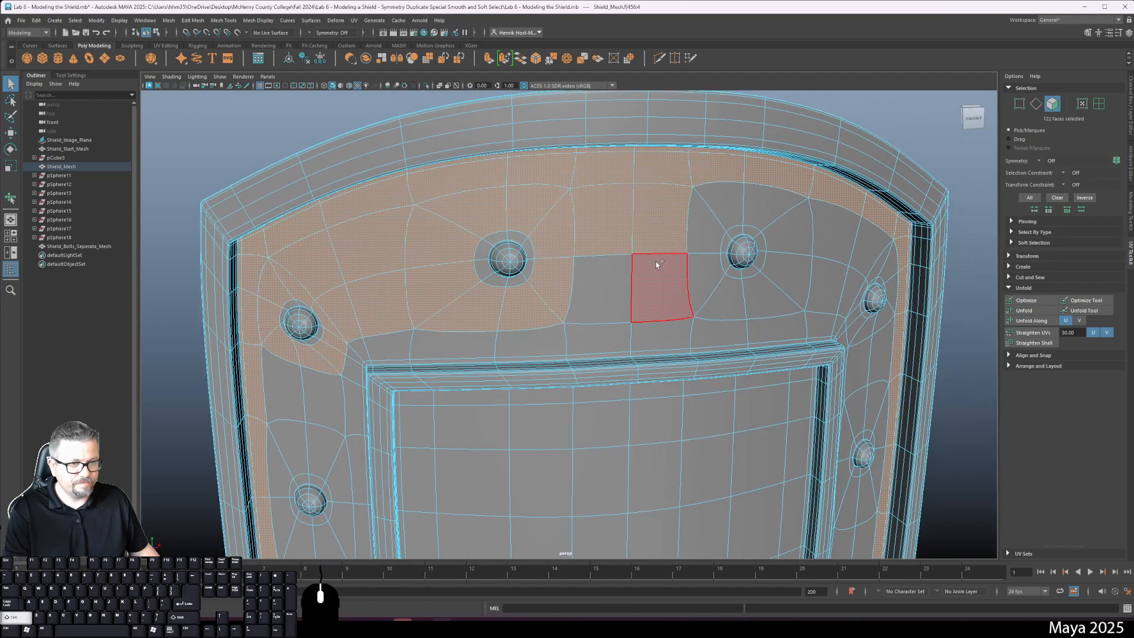
pyautogui.keyDown('shift'); pyautogui.click(658, 263); pyautogui.keyUp('shift')
pyautogui.keyDown('shift'); pyautogui.click(602, 286); pyautogui.keyUp('shift')
pyautogui.keyDown('shift'); pyautogui.doubleClick(711, 275); pyautogui.keyUp('shift')
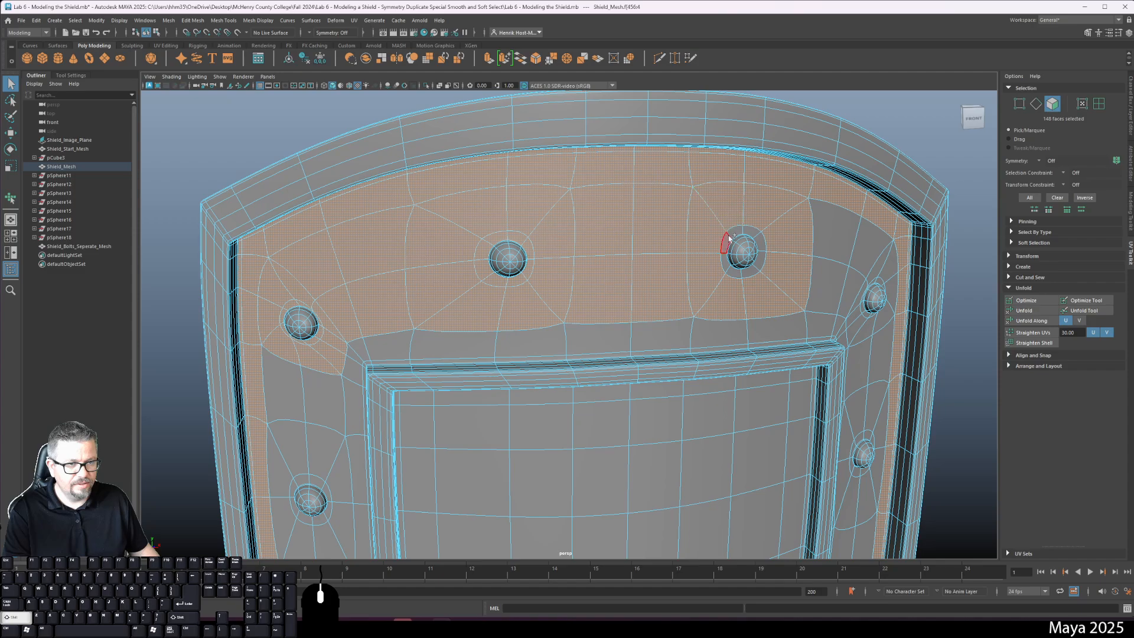
# - Inspect the narrow faces around the upper-right corner bolt with smooth preview off and on
pyautogui.scroll(5, 738, 245)
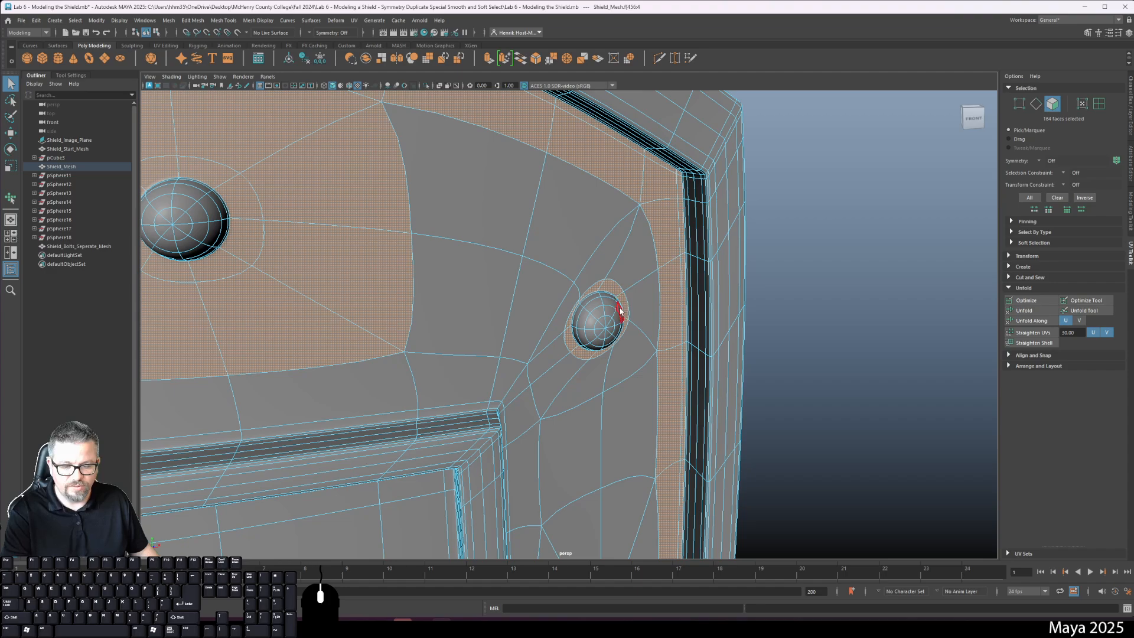
pyautogui.press('1')
pyautogui.scroll(5, 591, 266)
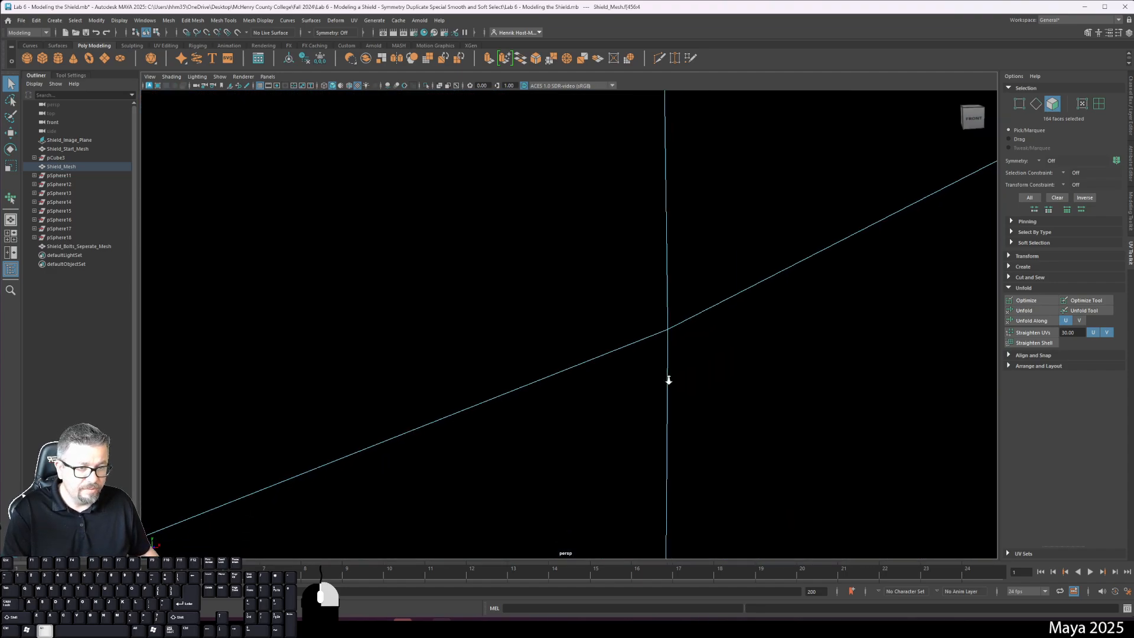
pyautogui.scroll(-3, 668, 379)
pyautogui.scroll(-5, 549, 304)
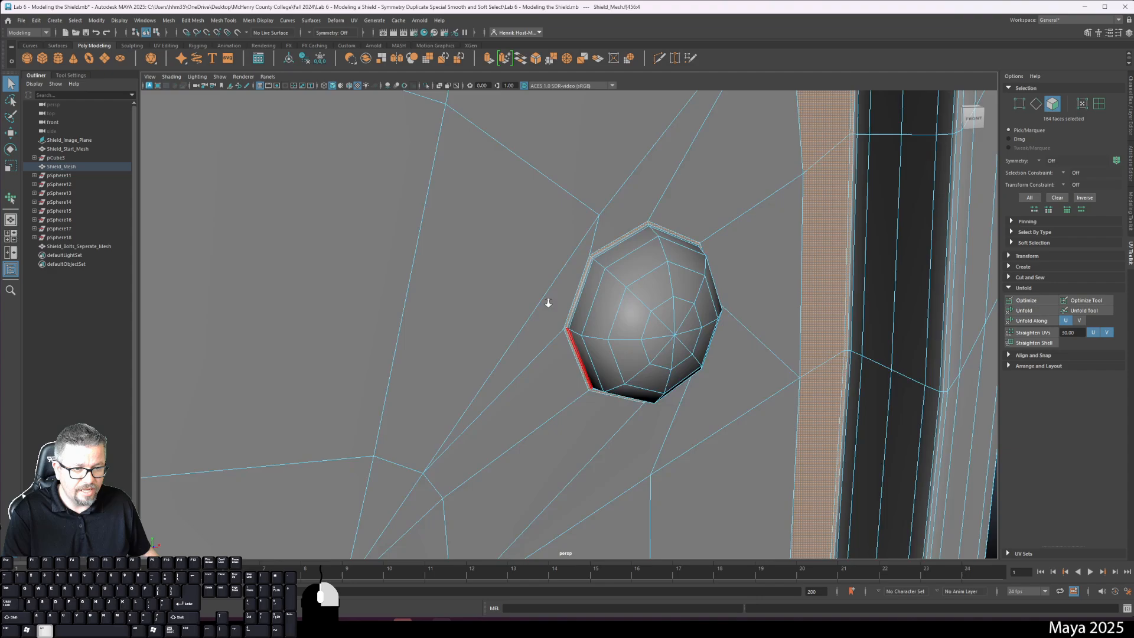
pyautogui.press('3')
pyautogui.scroll(-5, 576, 302)
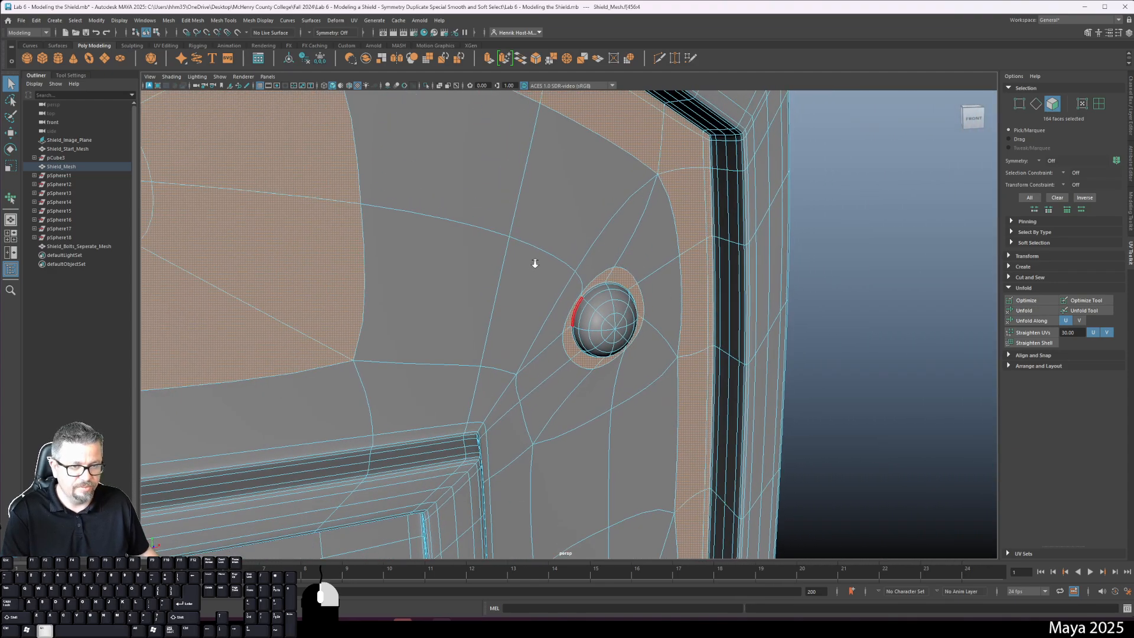
# - Add the faces surrounding the upper-right corner bolt and those linking them to the top section
pyautogui.click(578, 250)
pyautogui.keyDown('shift'); pyautogui.doubleClick(611, 258); pyautogui.keyUp('shift')
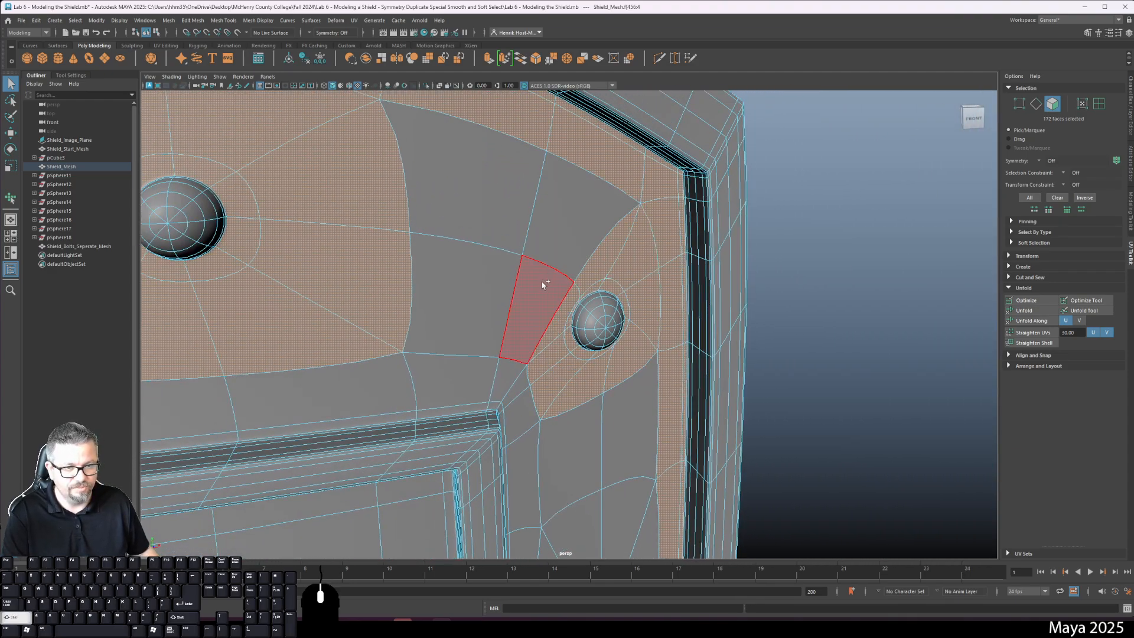
pyautogui.keyDown('shift'); pyautogui.click(482, 300); pyautogui.keyUp('shift')
# - Extend the selection down the panel's left side through the faces around and between the two upper side bolts
pyautogui.keyDown('alt'); pyautogui.moveTo(487, 305); pyautogui.dragTo(709, 331, button='middle'); pyautogui.keyUp('alt')
pyautogui.keyDown('alt'); pyautogui.moveTo(709, 331); pyautogui.dragTo(236, 366, button='right'); pyautogui.keyUp('alt')
pyautogui.keyDown('alt'); pyautogui.moveTo(236, 366); pyautogui.dragTo(419, 217, button='middle'); pyautogui.keyUp('alt')
pyautogui.scroll(3, 338, 185)
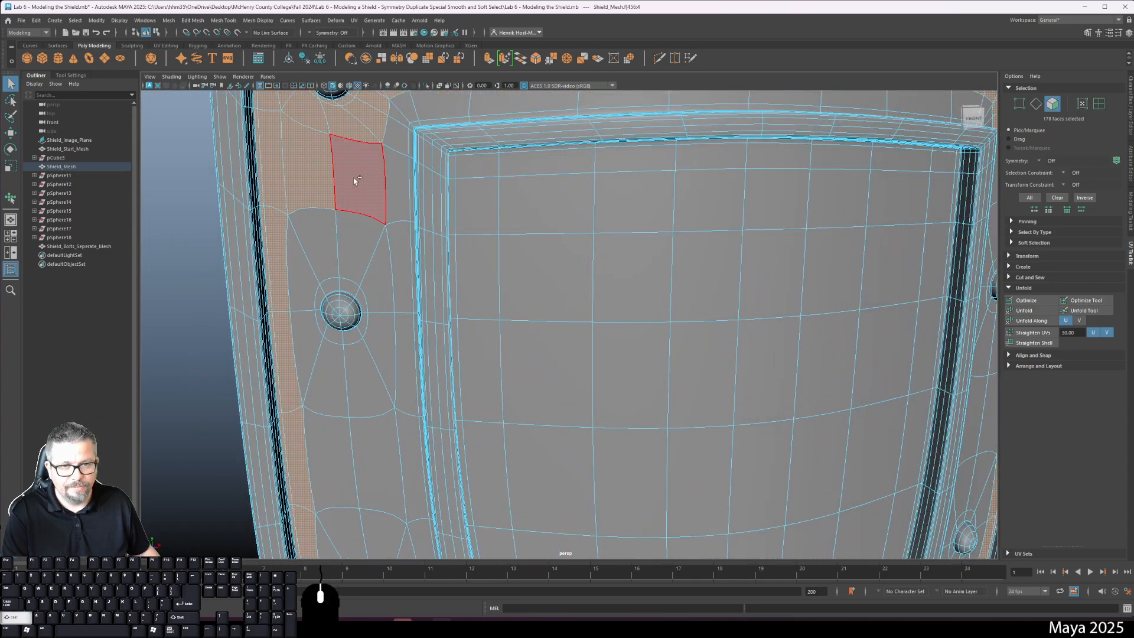
pyautogui.keyDown('shift'); pyautogui.doubleClick(356, 236); pyautogui.keyUp('shift')
pyautogui.keyDown('alt'); pyautogui.moveTo(356, 236); pyautogui.dragTo(388, 204, button='middle'); pyautogui.keyUp('alt')
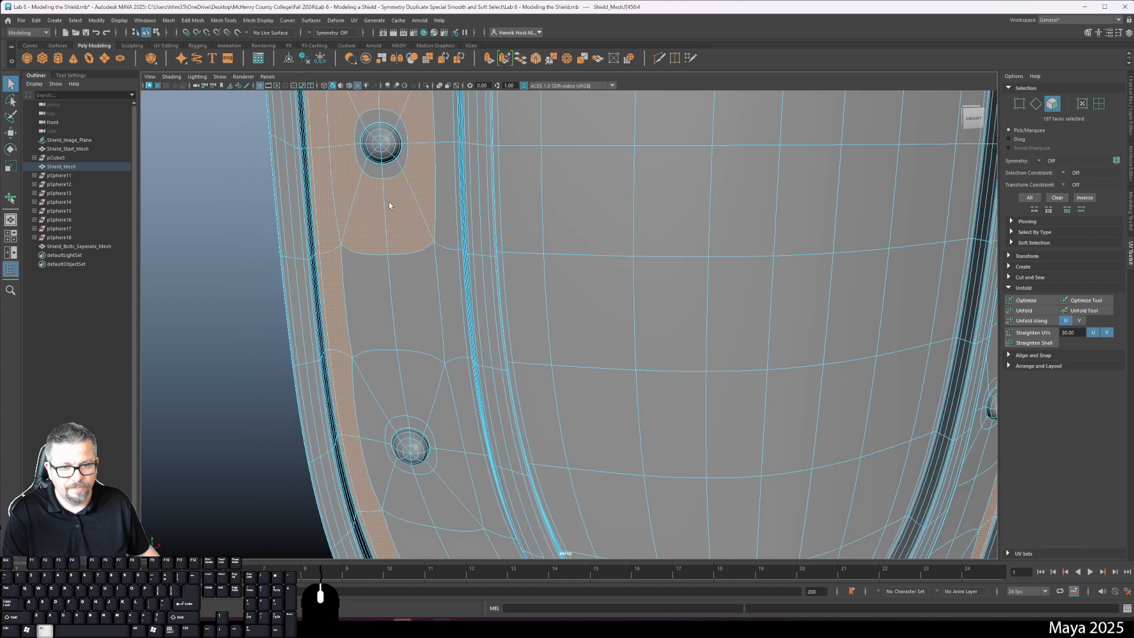
pyautogui.keyDown('shift'); pyautogui.click(393, 313); pyautogui.keyUp('shift')
pyautogui.keyDown('shift'); pyautogui.doubleClick(397, 376); pyautogui.keyUp('shift')
# - Add the faces around the lower-left bolt and the two faces connecting them to the selection above
pyautogui.keyDown('alt'); pyautogui.moveTo(423, 367); pyautogui.dragTo(447, 225, button='middle'); pyautogui.keyUp('alt')
pyautogui.keyDown('alt'); pyautogui.moveTo(447, 225); pyautogui.dragTo(450, 353, button='right'); pyautogui.keyUp('alt')
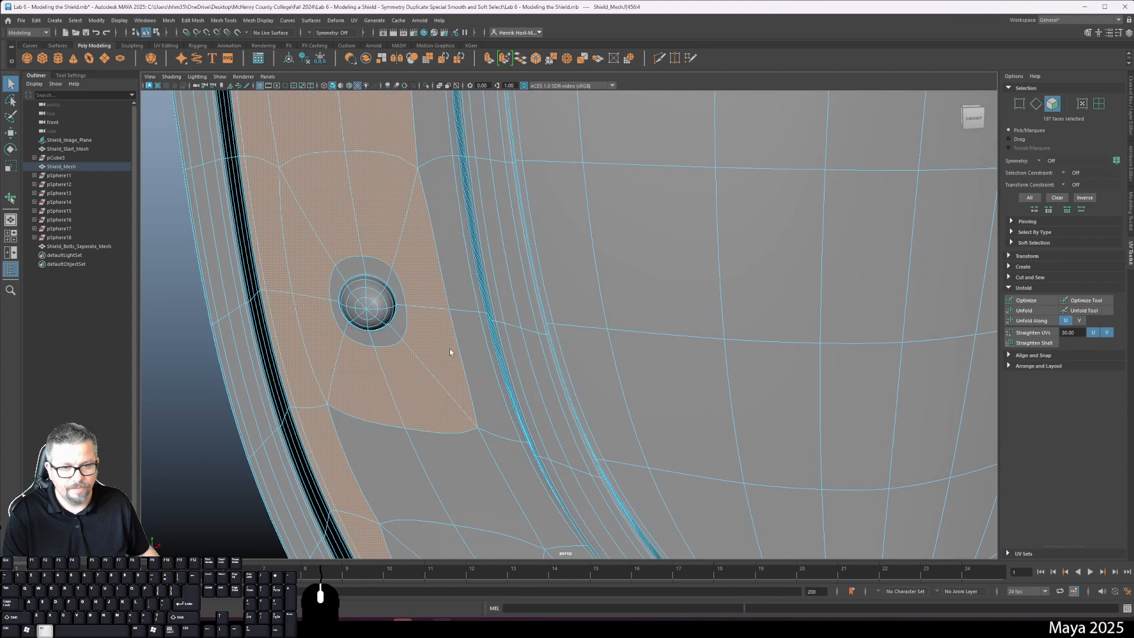
pyautogui.keyDown('alt'); pyautogui.moveTo(394, 282); pyautogui.dragTo(399, 164, button='middle'); pyautogui.keyUp('alt')
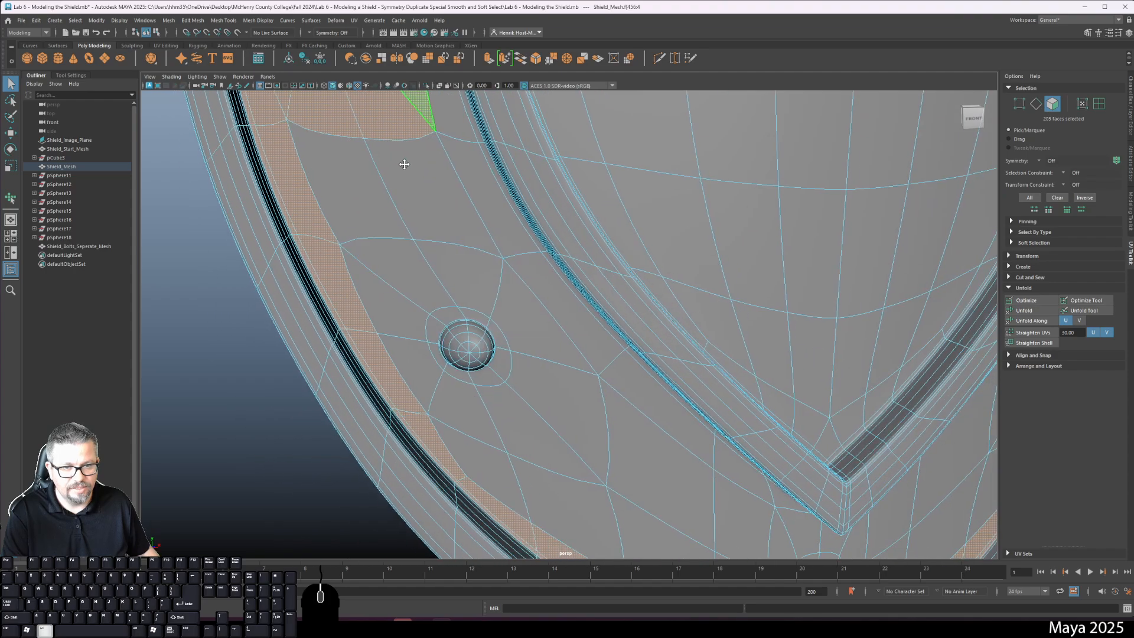
pyautogui.keyDown('alt'); pyautogui.moveTo(399, 165); pyautogui.dragTo(449, 317, button='right'); pyautogui.keyUp('alt')
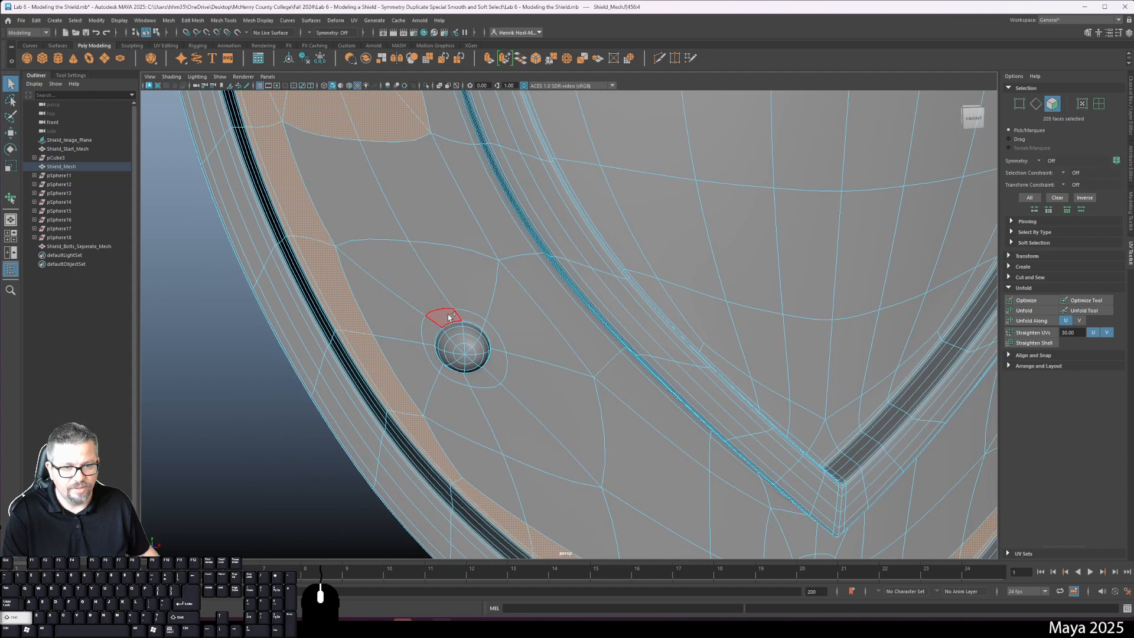
pyautogui.keyDown('shift'); pyautogui.doubleClick(417, 291); pyautogui.keyUp('shift')
pyautogui.keyDown('shift'); pyautogui.click(361, 218); pyautogui.keyUp('shift')
pyautogui.keyDown('shift'); pyautogui.click(435, 213); pyautogui.keyUp('shift')
# - Extend the selection from the lower-left bolt to the bottom tip and around the bottom bolt
pyautogui.keyDown('alt'); pyautogui.moveTo(607, 404); pyautogui.dragTo(445, 166, button='middle'); pyautogui.keyUp('alt')
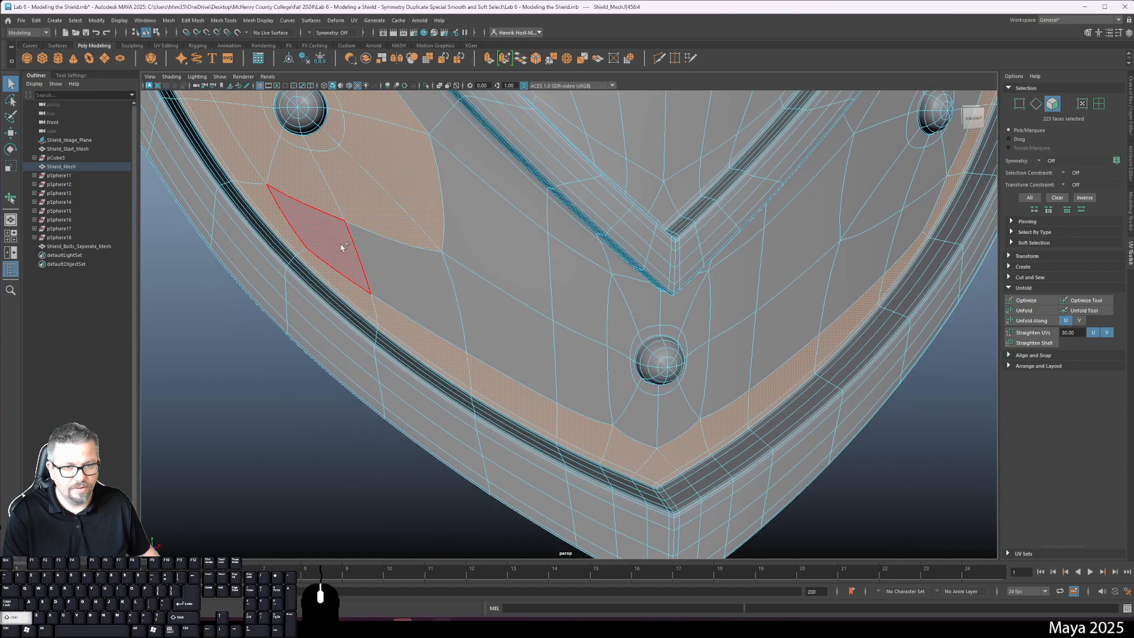
pyautogui.keyDown('shift'); pyautogui.click(342, 247); pyautogui.keyUp('shift')
pyautogui.keyDown('shift'); pyautogui.click(498, 317); pyautogui.keyUp('shift')
pyautogui.keyDown('shift'); pyautogui.click(589, 359); pyautogui.keyUp('shift')
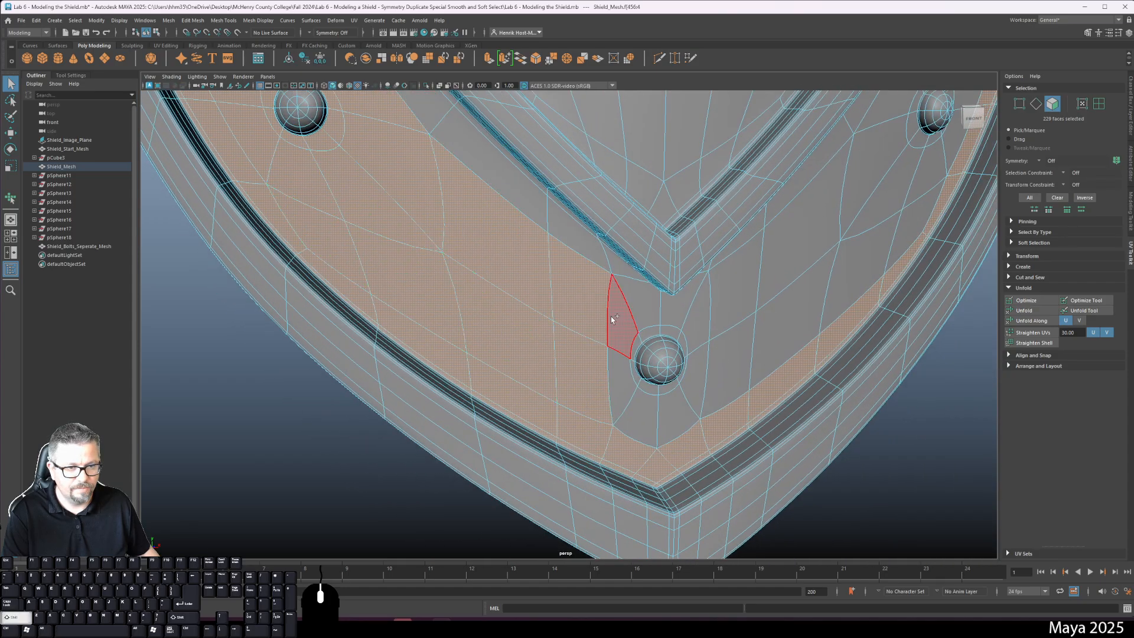
pyautogui.keyDown('shift'); pyautogui.doubleClick(638, 307); pyautogui.keyUp('shift')
# - Add the panel faces right of the bottom bolt, continuing up toward the lower-right side
pyautogui.keyDown('alt'); pyautogui.moveTo(638, 308); pyautogui.dragTo(621, 306, button='middle'); pyautogui.keyUp('alt')
pyautogui.keyDown('alt'); pyautogui.moveTo(621, 306); pyautogui.dragTo(791, 352, button='right'); pyautogui.keyUp('alt')
pyautogui.keyDown('alt'); pyautogui.moveTo(791, 352); pyautogui.dragTo(573, 405, button='middle'); pyautogui.keyUp('alt')
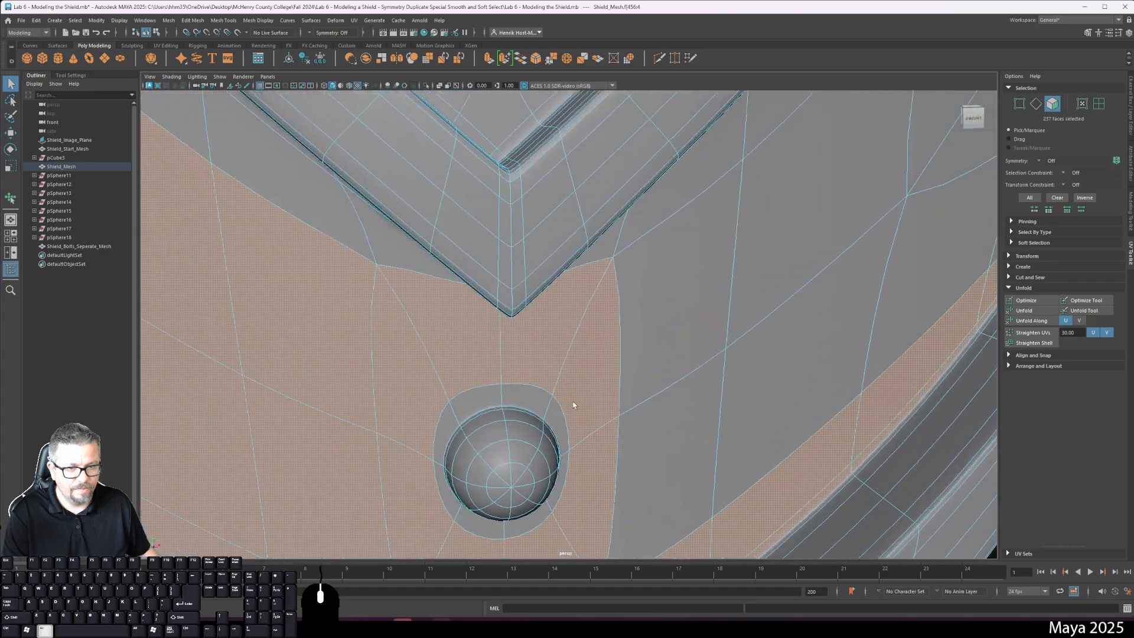
pyautogui.keyDown('shift'); pyautogui.click(629, 316); pyautogui.keyUp('shift')
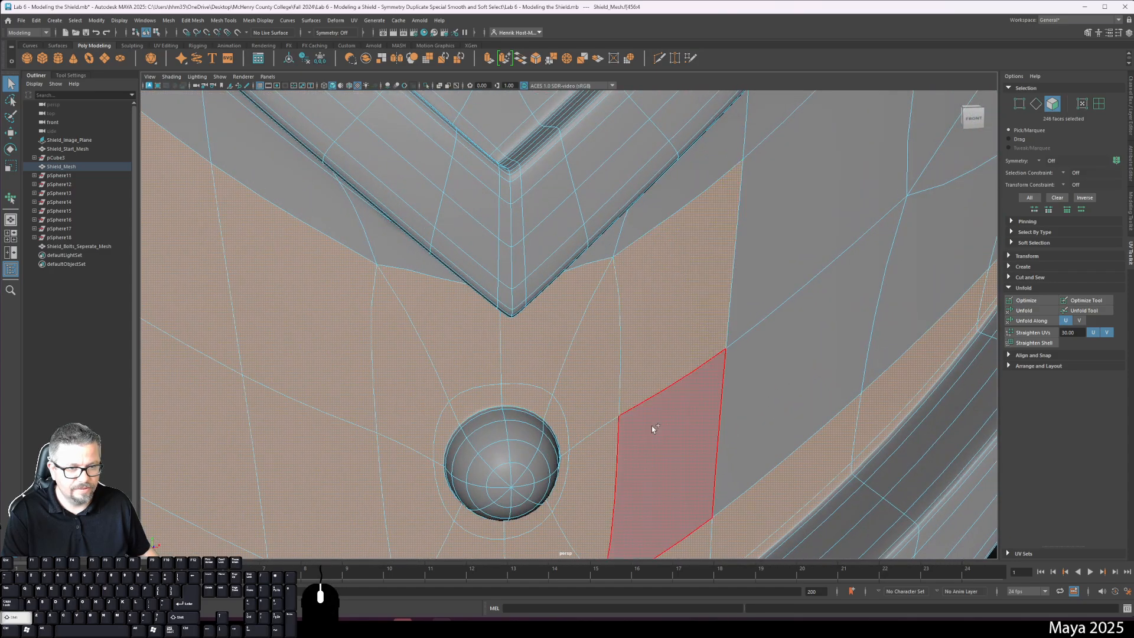
pyautogui.keyDown('shift'); pyautogui.click(652, 428); pyautogui.keyUp('shift')
pyautogui.keyDown('alt'); pyautogui.moveTo(695, 366); pyautogui.dragTo(643, 357); pyautogui.keyUp('alt')
pyautogui.keyDown('shift'); pyautogui.click(410, 305); pyautogui.keyUp('shift')
pyautogui.keyDown('shift'); pyautogui.click(522, 197); pyautogui.keyUp('shift')
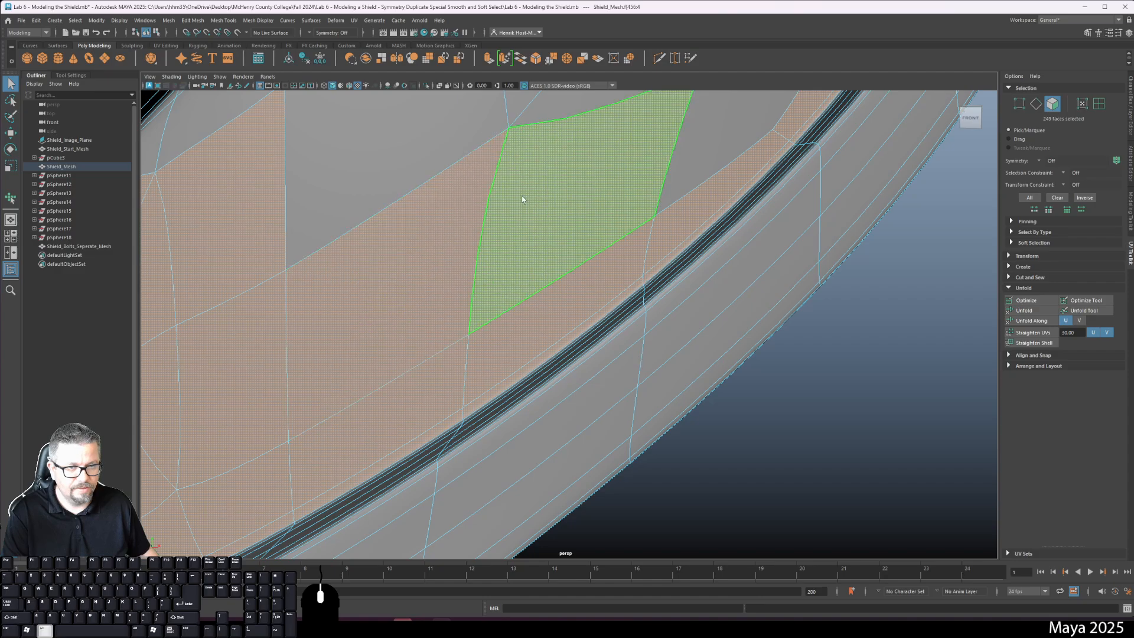
# - Add the remaining faces below the lower-right bolt, the faces surrounding it and its narrow inner ring
pyautogui.keyDown('alt'); pyautogui.moveTo(522, 196); pyautogui.dragTo(453, 367, button='middle'); pyautogui.keyUp('alt')
pyautogui.keyDown('alt'); pyautogui.moveTo(454, 366); pyautogui.dragTo(455, 198, button='right'); pyautogui.keyUp('alt')
pyautogui.keyDown('shift'); pyautogui.click(420, 309); pyautogui.keyUp('shift')
pyautogui.keyDown('shift'); pyautogui.click(626, 297); pyautogui.keyUp('shift')
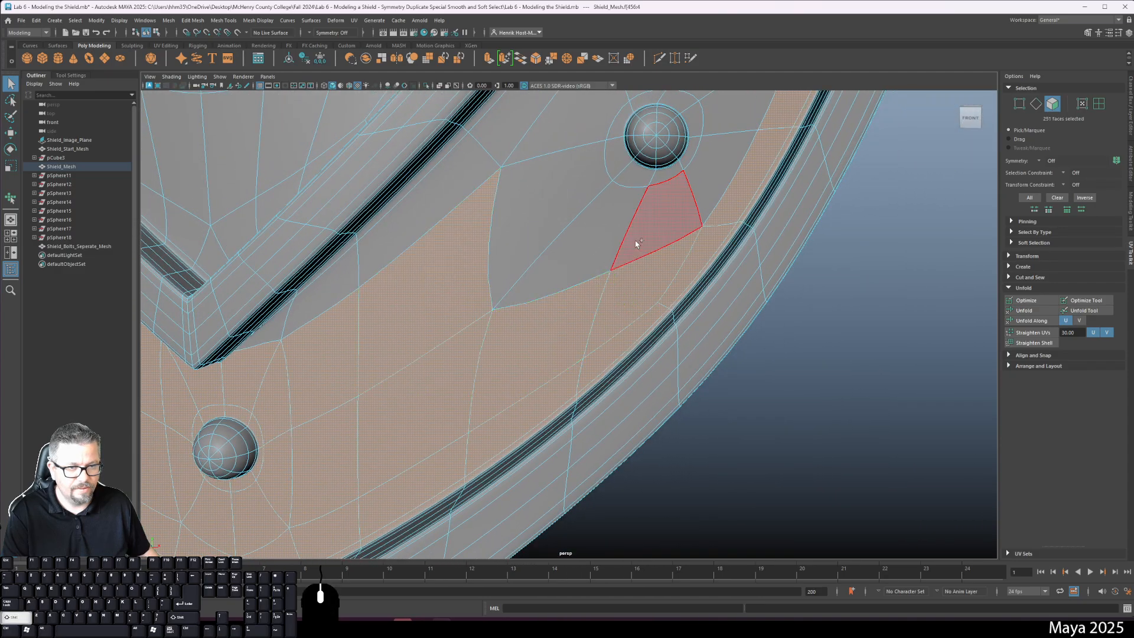
pyautogui.keyDown('shift'); pyautogui.click(636, 244); pyautogui.keyUp('shift')
pyautogui.keyDown('shift'); pyautogui.doubleClick(588, 248); pyautogui.keyUp('shift')
pyautogui.keyDown('alt'); pyautogui.moveTo(588, 247); pyautogui.dragTo(525, 416, button='middle'); pyautogui.keyUp('alt')
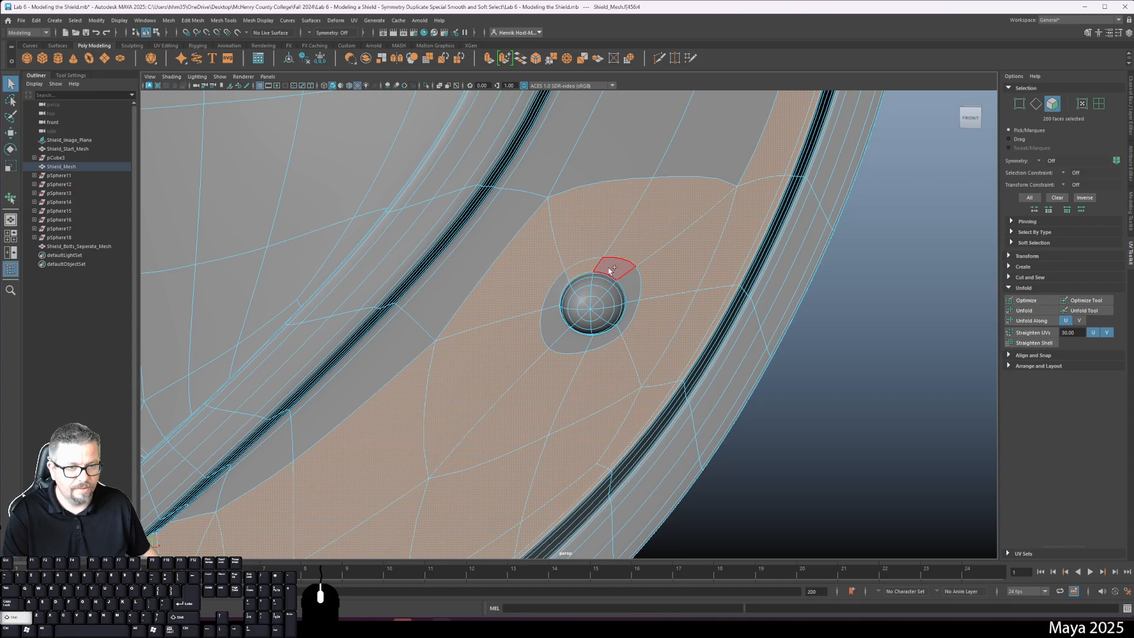
pyautogui.keyDown('shift'); pyautogui.doubleClick(608, 271); pyautogui.keyUp('shift')
# - Extend the selection up the right side through the connecting faces and around the next bolt
pyautogui.keyDown('alt'); pyautogui.moveTo(646, 222); pyautogui.dragTo(578, 387, button='middle'); pyautogui.keyUp('alt')
pyautogui.keyDown('shift'); pyautogui.click(647, 291); pyautogui.keyUp('shift')
pyautogui.keyDown('shift'); pyautogui.click(593, 284); pyautogui.keyUp('shift')
pyautogui.keyDown('shift'); pyautogui.click(617, 220); pyautogui.keyUp('shift')
pyautogui.keyDown('shift'); pyautogui.doubleClick(654, 221); pyautogui.keyUp('shift')
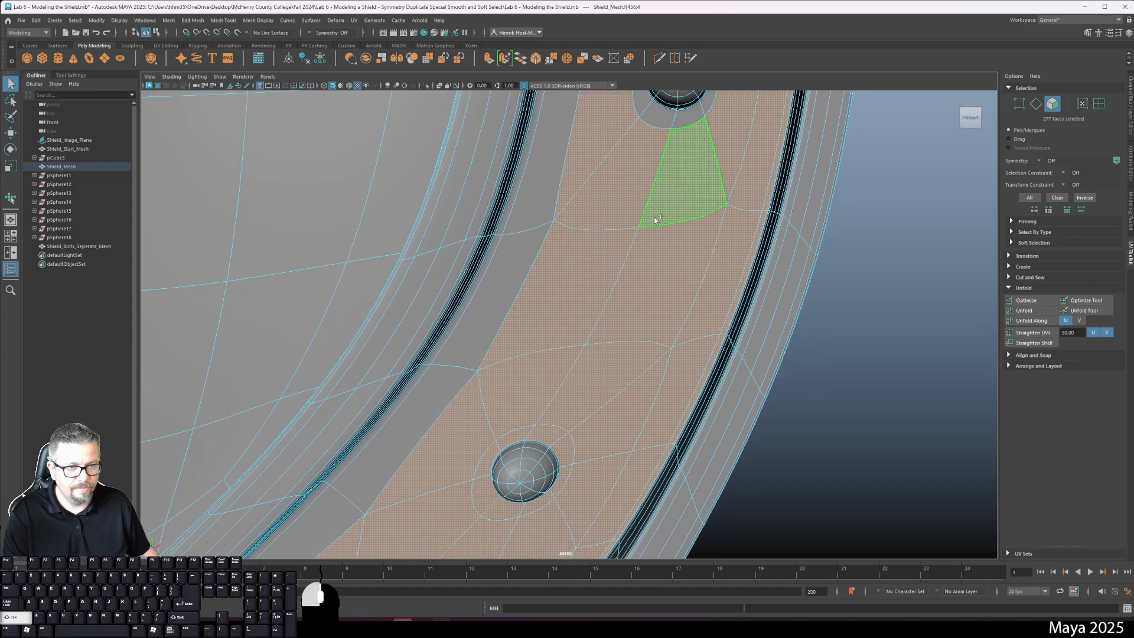
pyautogui.keyDown('alt'); pyautogui.moveTo(655, 221); pyautogui.dragTo(590, 451, button='middle'); pyautogui.keyUp('alt')
pyautogui.keyDown('shift'); pyautogui.doubleClick(593, 300); pyautogui.keyUp('shift')
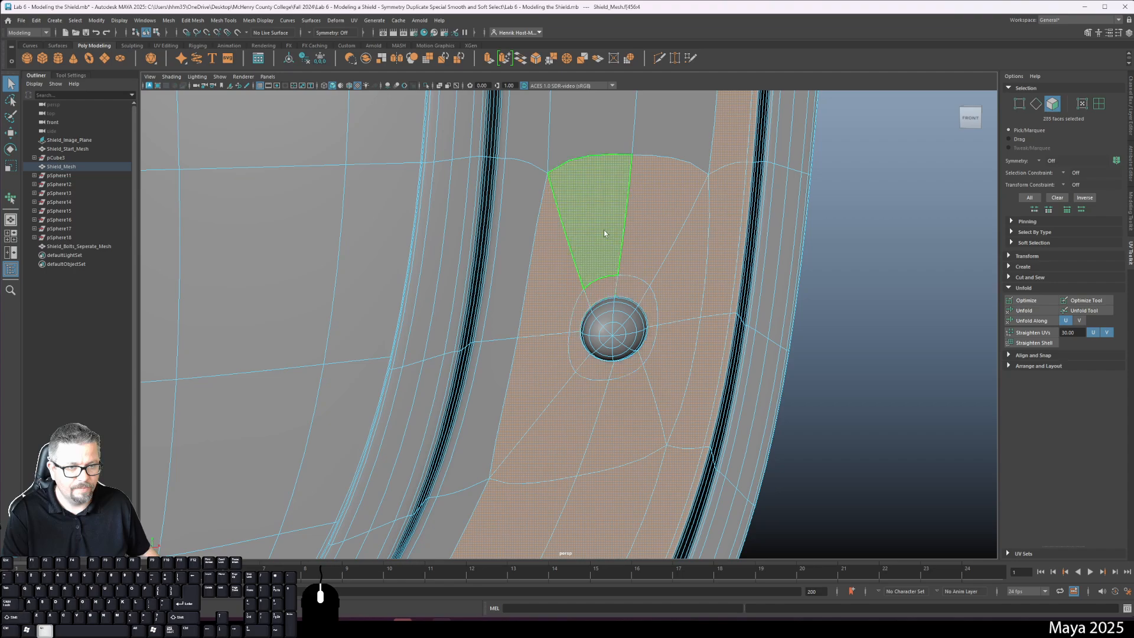
# - Add the faces around the uppermost right-side bolt and fill the gap below the upper-right corner bolt
pyautogui.keyDown('alt'); pyautogui.moveTo(600, 232); pyautogui.dragTo(549, 332, button='middle'); pyautogui.keyUp('alt')
pyautogui.keyDown('shift'); pyautogui.doubleClick(560, 218); pyautogui.keyUp('shift')
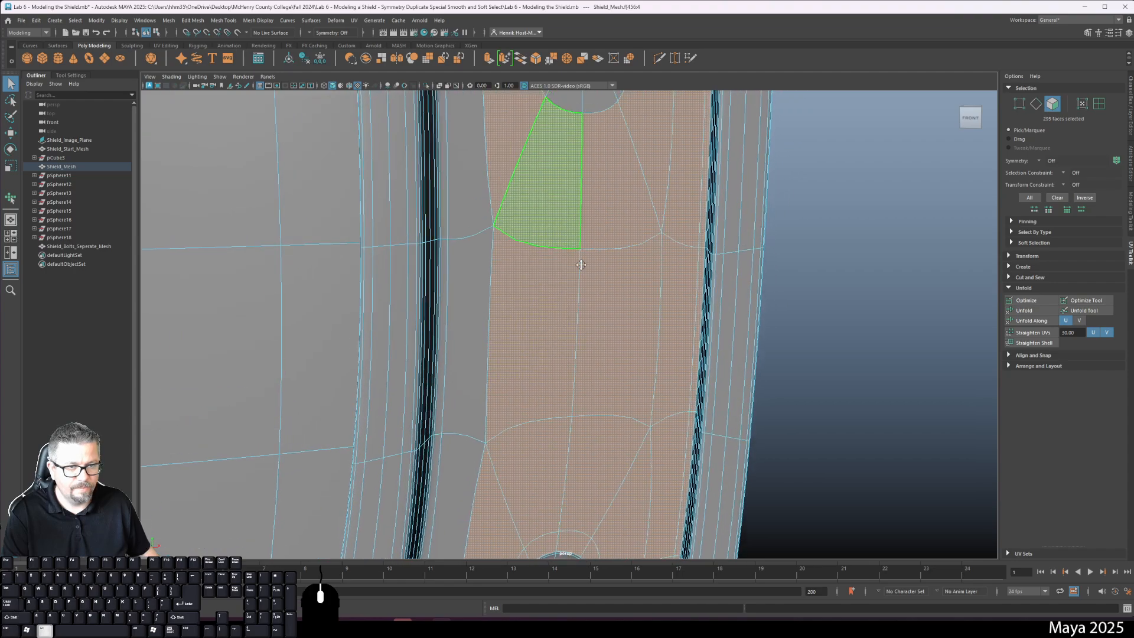
pyautogui.keyDown('alt'); pyautogui.moveTo(579, 260); pyautogui.dragTo(583, 342, button='middle'); pyautogui.keyUp('alt')
pyautogui.keyDown('shift'); pyautogui.doubleClick(556, 342); pyautogui.keyUp('shift')
pyautogui.keyDown('alt'); pyautogui.moveTo(552, 165); pyautogui.dragTo(546, 318, button='middle'); pyautogui.keyUp('alt')
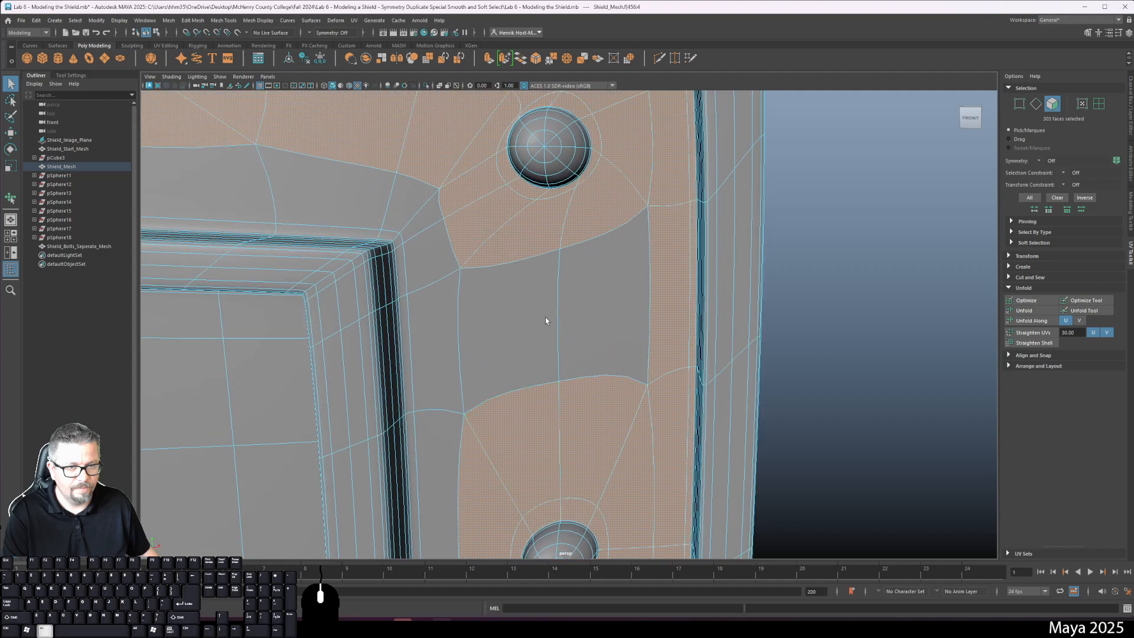
pyautogui.keyDown('shift'); pyautogui.click(540, 323); pyautogui.keyUp('shift')
pyautogui.keyDown('shift'); pyautogui.click(598, 329); pyautogui.keyUp('shift')
pyautogui.scroll(-1, 506, 332)
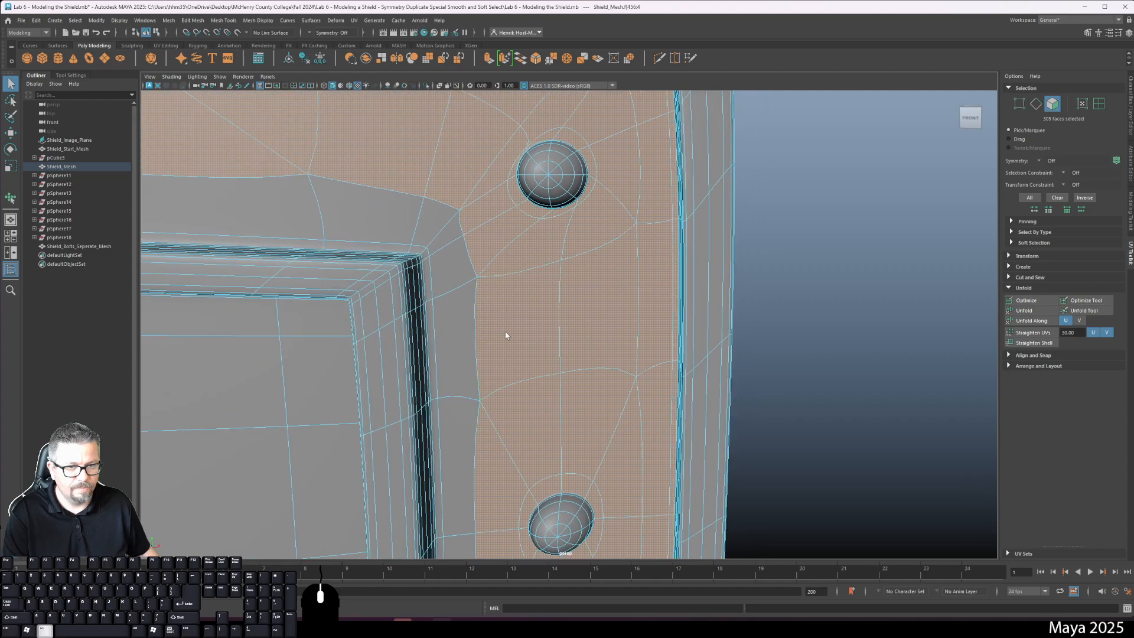
# - Add the faces beside the raised center frame's upper-right corner, undoing the accidental selection of the whole mesh
pyautogui.keyDown('shift'); pyautogui.click(383, 231); pyautogui.keyUp('shift')
pyautogui.keyDown('shift'); pyautogui.doubleClick(298, 216); pyautogui.keyUp('shift')
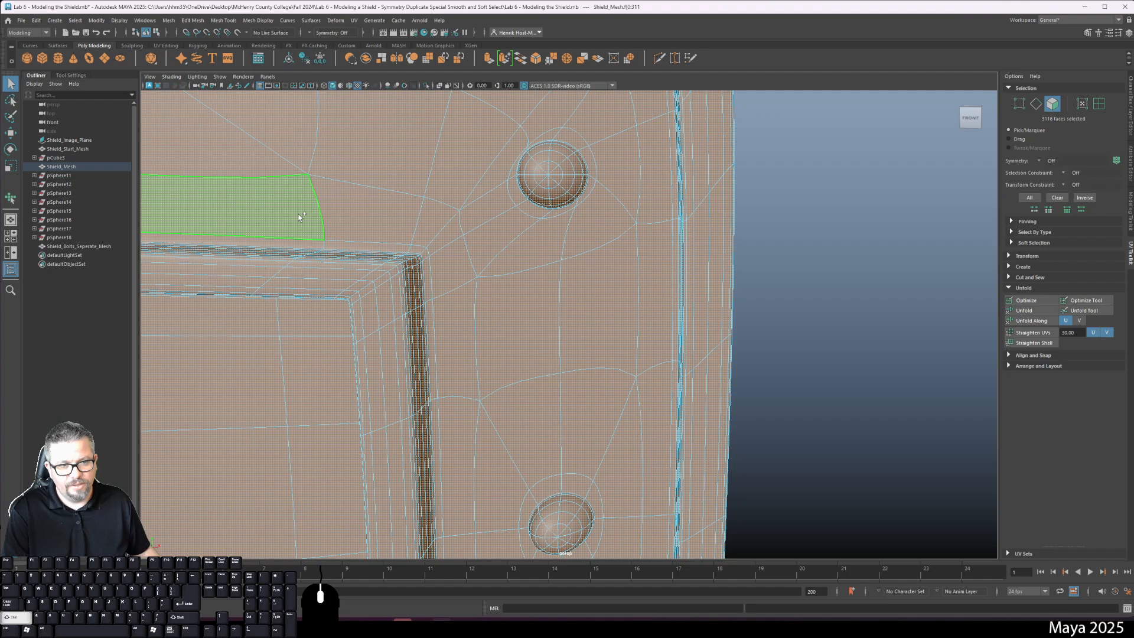
pyautogui.hotkey('ctrl', 'z')
pyautogui.keyDown('ctrl'); pyautogui.click(282, 220); pyautogui.keyUp('ctrl')
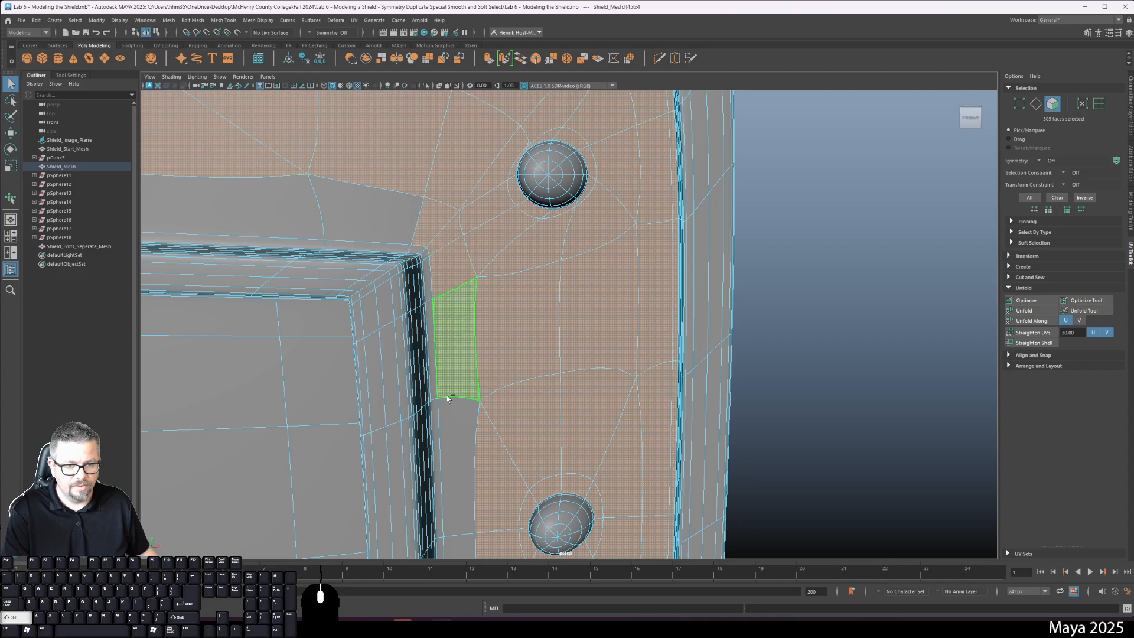
# - Extend the selection along the inner row of faces bordering the center frame's right side down to its bottom tip
pyautogui.scroll(-5, 493, 447)
pyautogui.keyDown('alt'); pyautogui.moveTo(486, 349); pyautogui.dragTo(463, 306, button='middle'); pyautogui.keyUp('alt')
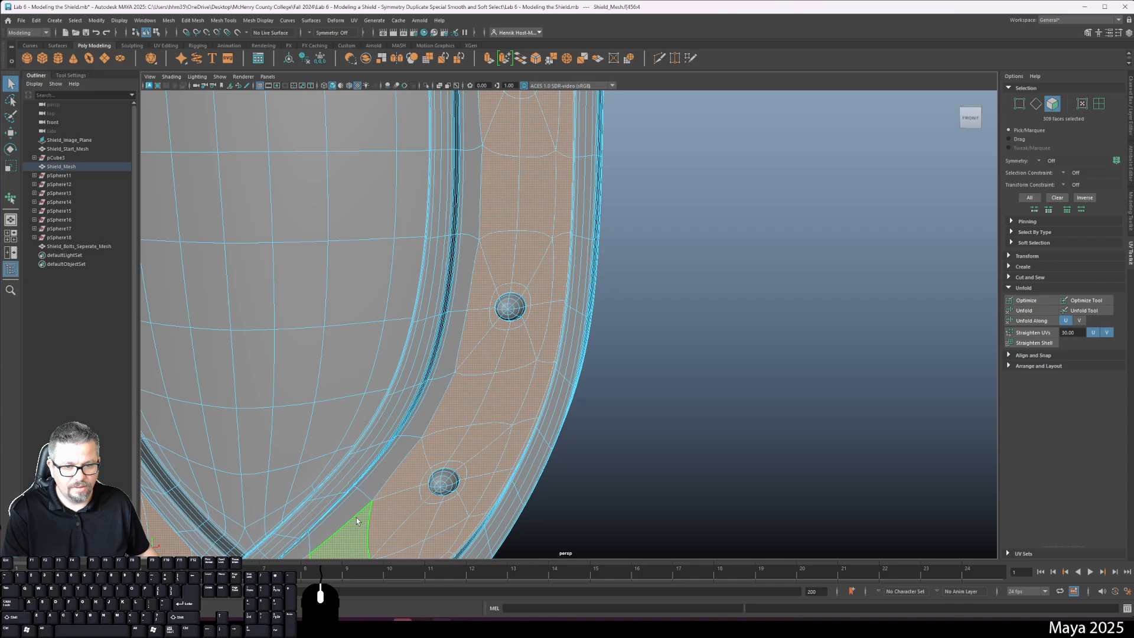
pyautogui.keyDown('shift'); pyautogui.doubleClick(333, 530); pyautogui.keyUp('shift')
pyautogui.keyDown('alt'); pyautogui.moveTo(401, 487); pyautogui.dragTo(548, 201, button='middle'); pyautogui.keyUp('alt')
pyautogui.keyDown('alt'); pyautogui.moveTo(547, 203); pyautogui.dragTo(587, 380, button='right'); pyautogui.keyUp('alt')
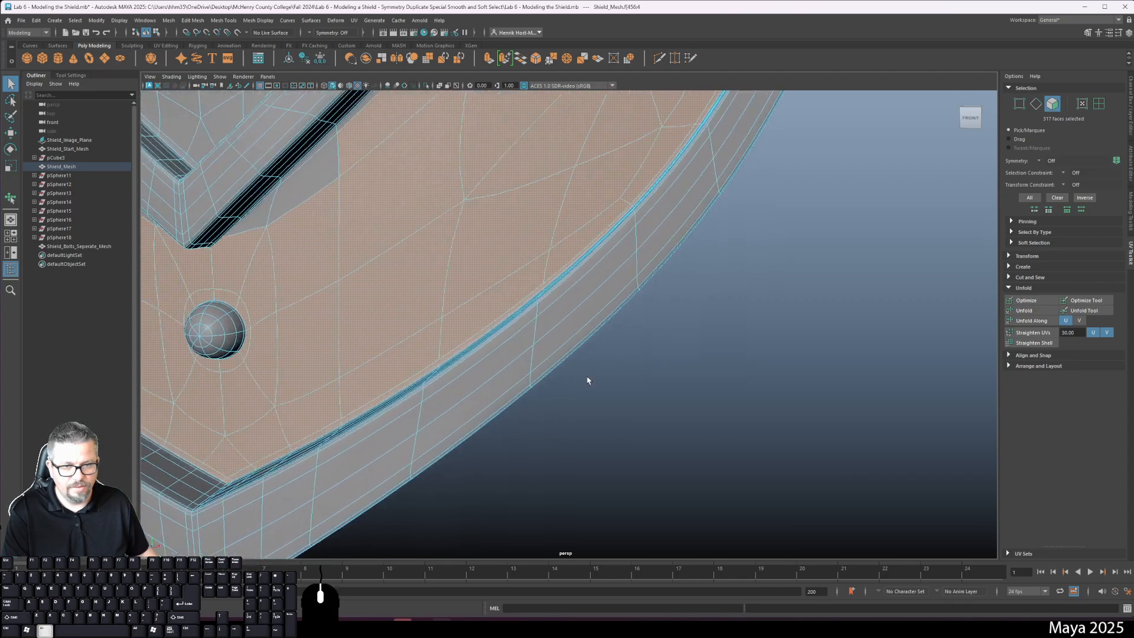
pyautogui.keyDown('alt'); pyautogui.moveTo(253, 224); pyautogui.dragTo(465, 281, button='middle'); pyautogui.keyUp('alt')
pyautogui.keyDown('shift'); pyautogui.click(522, 261); pyautogui.keyUp('shift')
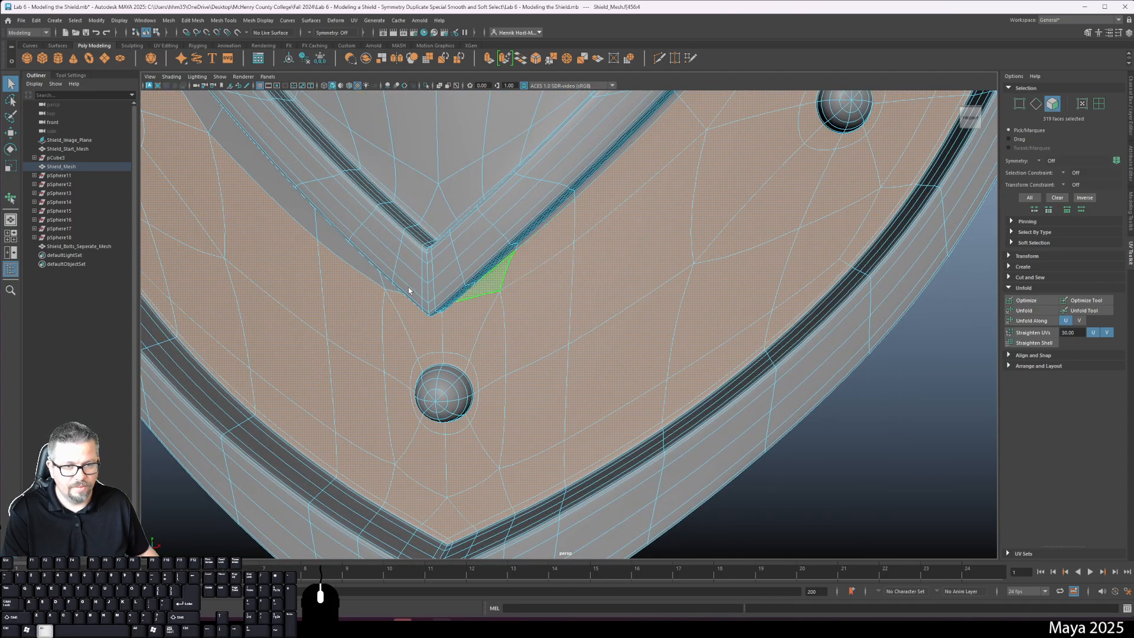
# - Examine the selected faces around the center frame's bottom tip with the shield displayed unsmoothed
pyautogui.keyDown('alt'); pyautogui.moveTo(408, 291); pyautogui.dragTo(348, 232); pyautogui.keyUp('alt')
pyautogui.keyDown('alt'); pyautogui.moveTo(349, 232); pyautogui.dragTo(427, 326, button='right'); pyautogui.keyUp('alt')
pyautogui.keyDown('alt'); pyautogui.moveTo(427, 326); pyautogui.dragTo(324, 374); pyautogui.keyUp('alt')
pyautogui.keyDown('alt'); pyautogui.moveTo(324, 375); pyautogui.dragTo(460, 314, button='right'); pyautogui.keyUp('alt')
pyautogui.keyDown('alt'); pyautogui.moveTo(461, 314); pyautogui.dragTo(370, 319); pyautogui.keyUp('alt')
pyautogui.keyDown('alt'); pyautogui.moveTo(369, 319); pyautogui.dragTo(460, 325, button='right'); pyautogui.keyUp('alt')
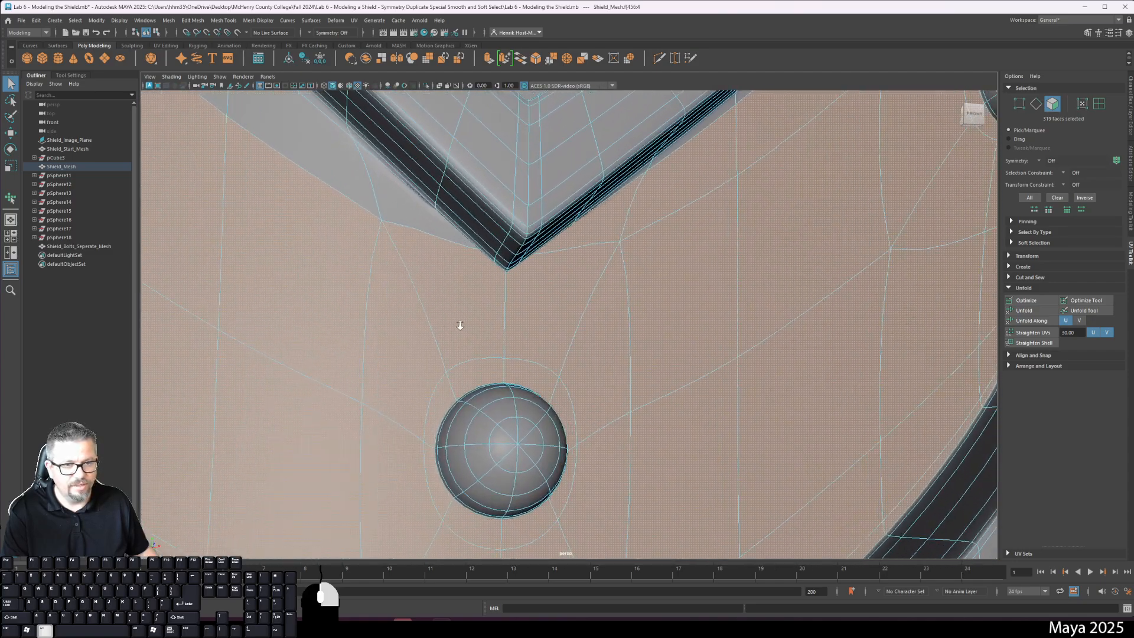
pyautogui.press('1')
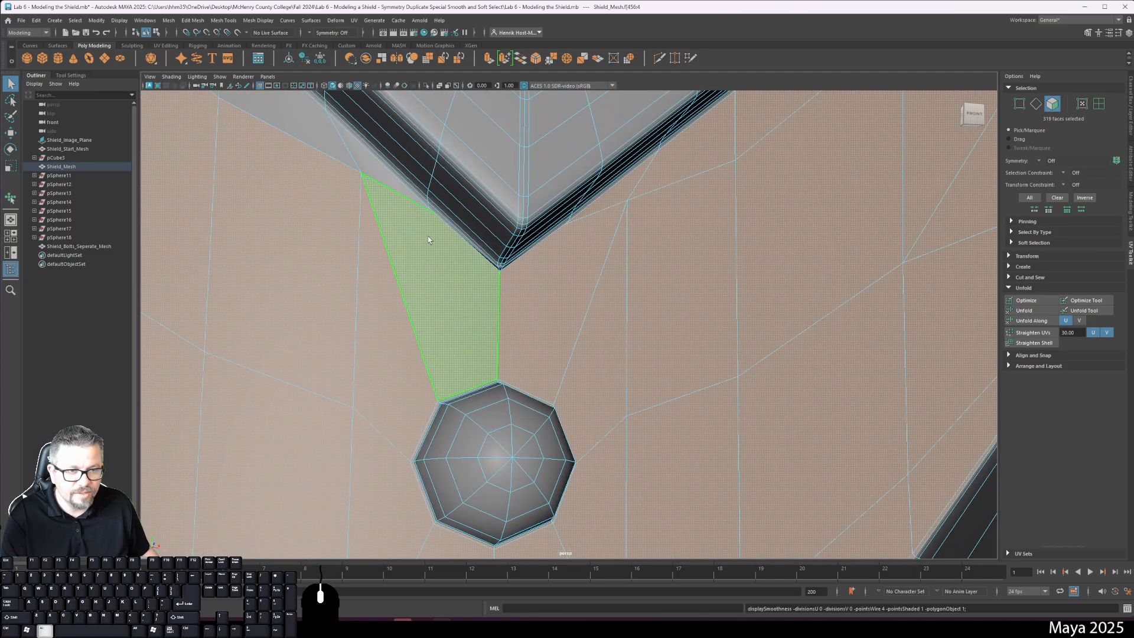
pyautogui.keyDown('alt'); pyautogui.moveTo(428, 240); pyautogui.dragTo(422, 218); pyautogui.keyUp('alt')
pyautogui.keyDown('alt'); pyautogui.moveTo(423, 218); pyautogui.dragTo(443, 296, button='right'); pyautogui.keyUp('alt')
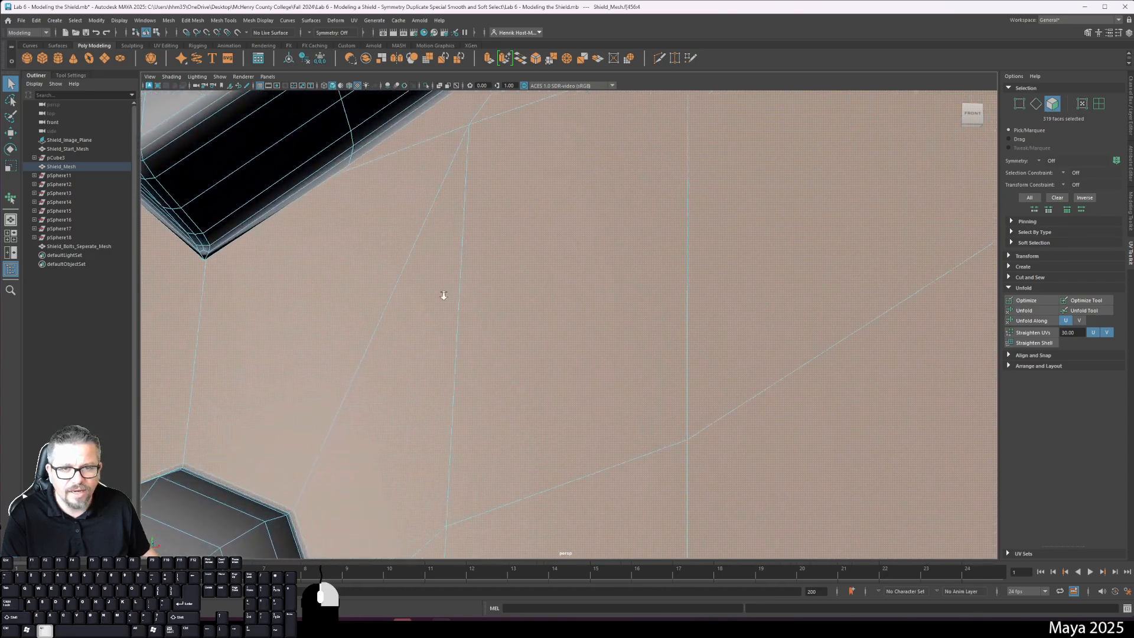
pyautogui.keyDown('alt'); pyautogui.moveTo(308, 168); pyautogui.dragTo(456, 283, button='middle'); pyautogui.keyUp('alt')
pyautogui.keyDown('alt'); pyautogui.moveTo(456, 283); pyautogui.dragTo(456, 354, button='right'); pyautogui.keyUp('alt')
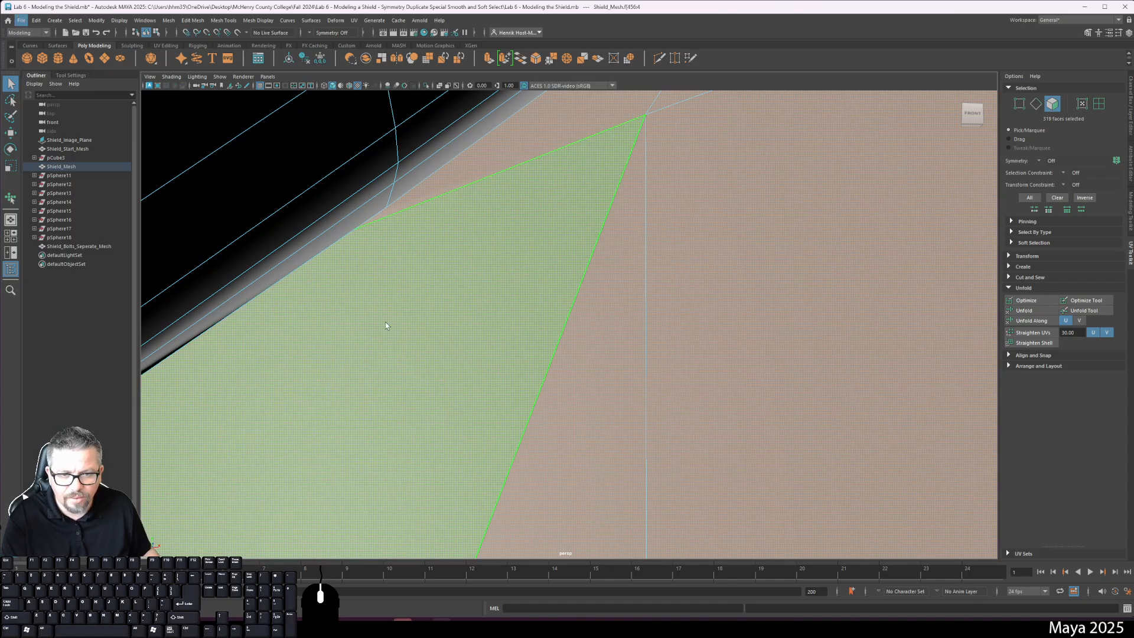
# - Inspect the front panel selection from several angles around the whole shield and from inside the mesh
pyautogui.press('f')
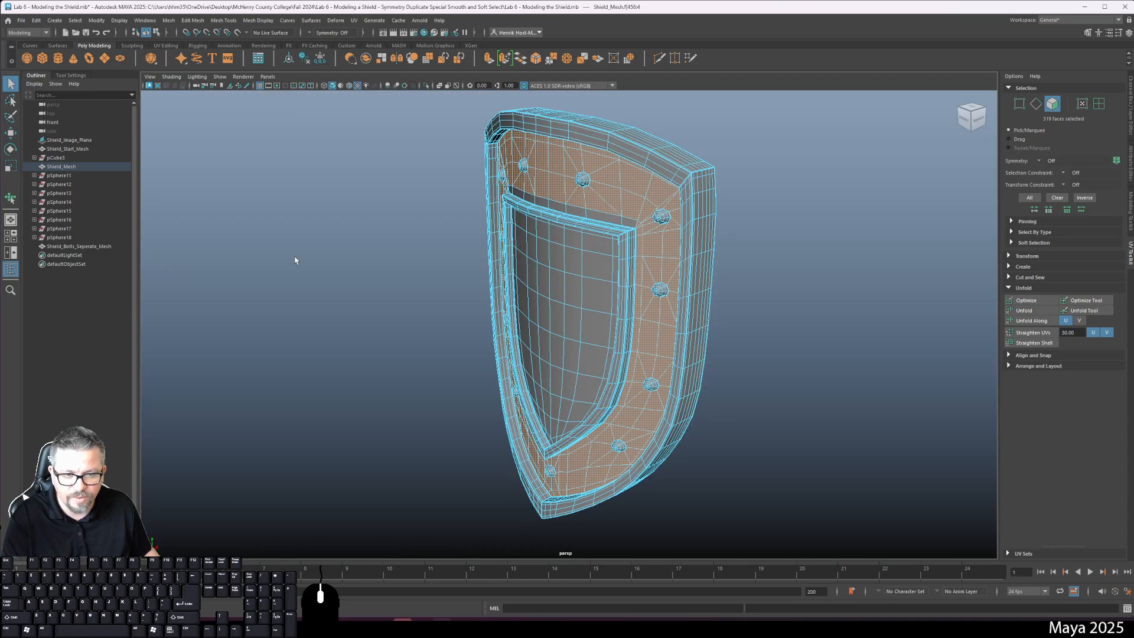
pyautogui.keyDown('alt'); pyautogui.moveTo(296, 259); pyautogui.dragTo(495, 283); pyautogui.keyUp('alt')
pyautogui.keyDown('alt'); pyautogui.moveTo(495, 284); pyautogui.dragTo(481, 208, button='middle'); pyautogui.keyUp('alt')
pyautogui.keyDown('alt'); pyautogui.moveTo(454, 194); pyautogui.dragTo(585, 474, button='right'); pyautogui.keyUp('alt')
pyautogui.keyDown('alt'); pyautogui.moveTo(585, 474); pyautogui.dragTo(588, 462); pyautogui.keyUp('alt')
pyautogui.keyDown('alt'); pyautogui.moveTo(567, 435); pyautogui.dragTo(790, 260, button='middle'); pyautogui.keyUp('alt')
pyautogui.keyDown('alt'); pyautogui.moveTo(704, 282); pyautogui.dragTo(323, 267); pyautogui.keyUp('alt')
pyautogui.press('space')
pyautogui.press('space')
pyautogui.keyDown('alt'); pyautogui.moveTo(423, 295); pyautogui.dragTo(520, 242); pyautogui.keyUp('alt')
pyautogui.keyDown('alt'); pyautogui.moveTo(520, 242); pyautogui.dragTo(485, 225, button='right'); pyautogui.keyUp('alt')
pyautogui.keyDown('alt'); pyautogui.moveTo(485, 224); pyautogui.dragTo(352, 215); pyautogui.keyUp('alt')
pyautogui.press('3')
pyautogui.press('1')
pyautogui.keyDown('alt'); pyautogui.moveTo(351, 214); pyautogui.dragTo(488, 230, button='middle'); pyautogui.keyUp('alt')
pyautogui.keyDown('alt'); pyautogui.moveTo(488, 230); pyautogui.dragTo(508, 276); pyautogui.keyUp('alt')
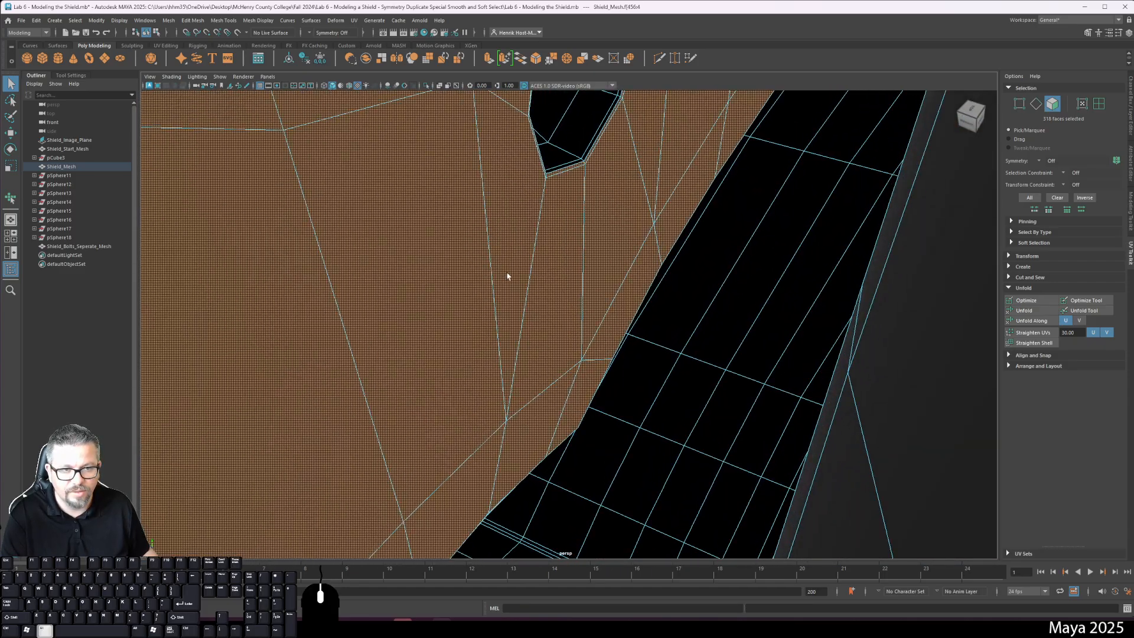
# - Correct the selection of the thin faces bordering the raised center frame, working from inside the unsmoothed mesh
pyautogui.keyDown('alt'); pyautogui.moveTo(473, 138); pyautogui.dragTo(483, 473, button='middle'); pyautogui.keyUp('alt')
pyautogui.keyDown('alt'); pyautogui.moveTo(525, 268); pyautogui.dragTo(523, 401, button='middle'); pyautogui.keyUp('alt')
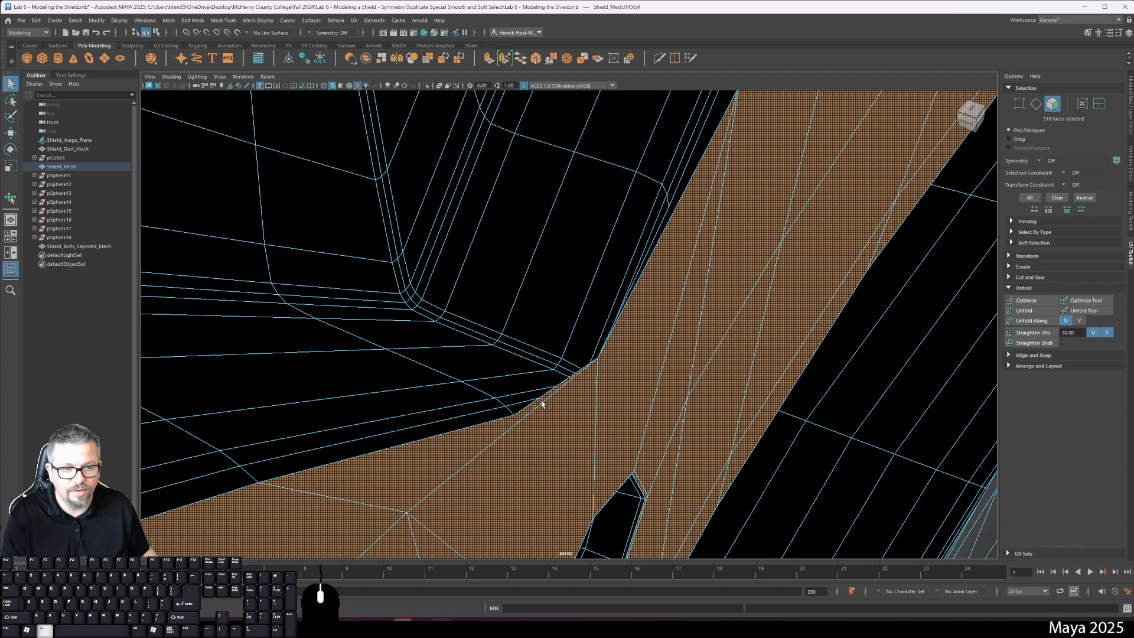
pyautogui.keyDown('alt'); pyautogui.moveTo(541, 402); pyautogui.dragTo(565, 407); pyautogui.keyUp('alt')
pyautogui.keyDown('alt'); pyautogui.moveTo(652, 376); pyautogui.dragTo(437, 289, button='middle'); pyautogui.keyUp('alt')
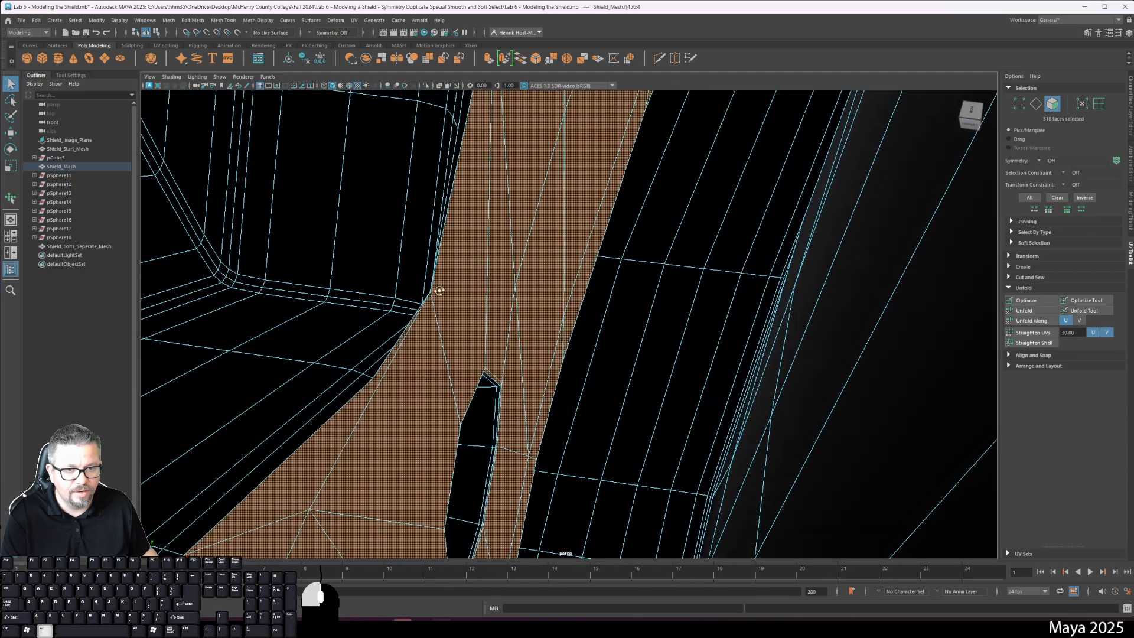
pyautogui.keyDown('alt'); pyautogui.moveTo(437, 288); pyautogui.dragTo(466, 285); pyautogui.keyUp('alt')
pyautogui.keyDown('alt'); pyautogui.moveTo(512, 232); pyautogui.dragTo(587, 334, button='right'); pyautogui.keyUp('alt')
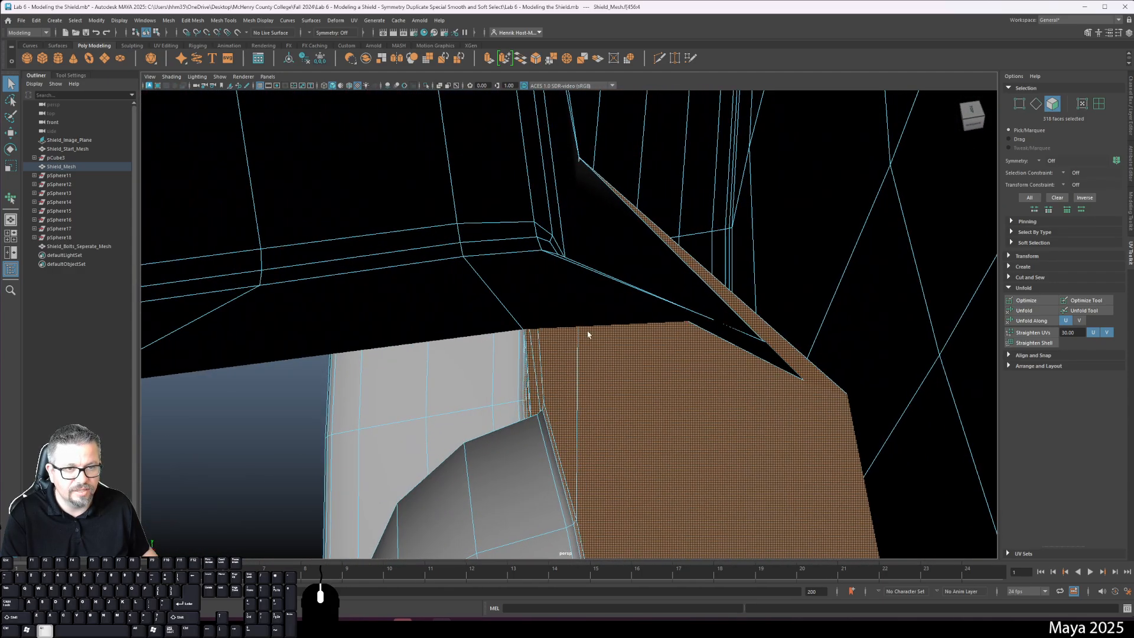
pyautogui.keyDown('alt'); pyautogui.moveTo(587, 334); pyautogui.dragTo(603, 325); pyautogui.keyUp('alt')
pyautogui.keyDown('alt'); pyautogui.moveTo(676, 171); pyautogui.dragTo(653, 260, button='middle'); pyautogui.keyUp('alt')
pyautogui.keyDown('alt'); pyautogui.moveTo(617, 265); pyautogui.dragTo(607, 284); pyautogui.keyUp('alt')
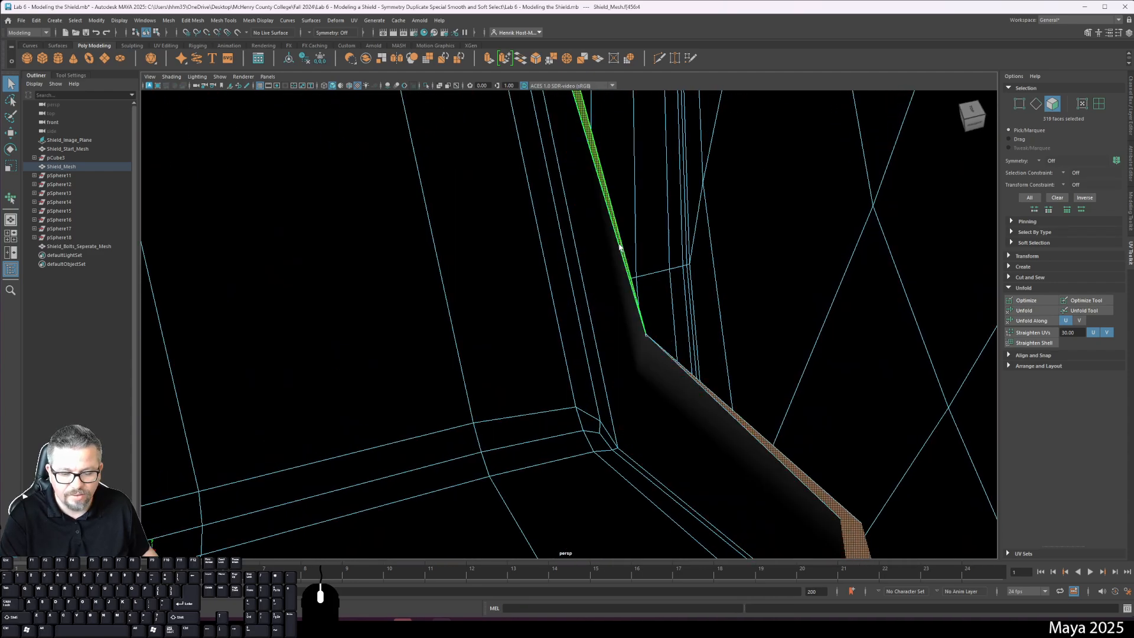
pyautogui.keyDown('shift'); pyautogui.click(613, 245); pyautogui.keyUp('shift')
# - Extend the selection from the center frame's bottom tip up the inner row of faces bordering its left side
pyautogui.keyDown('alt'); pyautogui.moveTo(612, 246); pyautogui.dragTo(435, 240); pyautogui.keyUp('alt')
pyautogui.keyDown('alt'); pyautogui.moveTo(435, 240); pyautogui.dragTo(506, 244, button='middle'); pyautogui.keyUp('alt')
pyautogui.keyDown('alt'); pyautogui.moveTo(506, 244); pyautogui.dragTo(605, 211); pyautogui.keyUp('alt')
pyautogui.scroll(-2, 605, 211)
pyautogui.scroll(2, 561, 251)
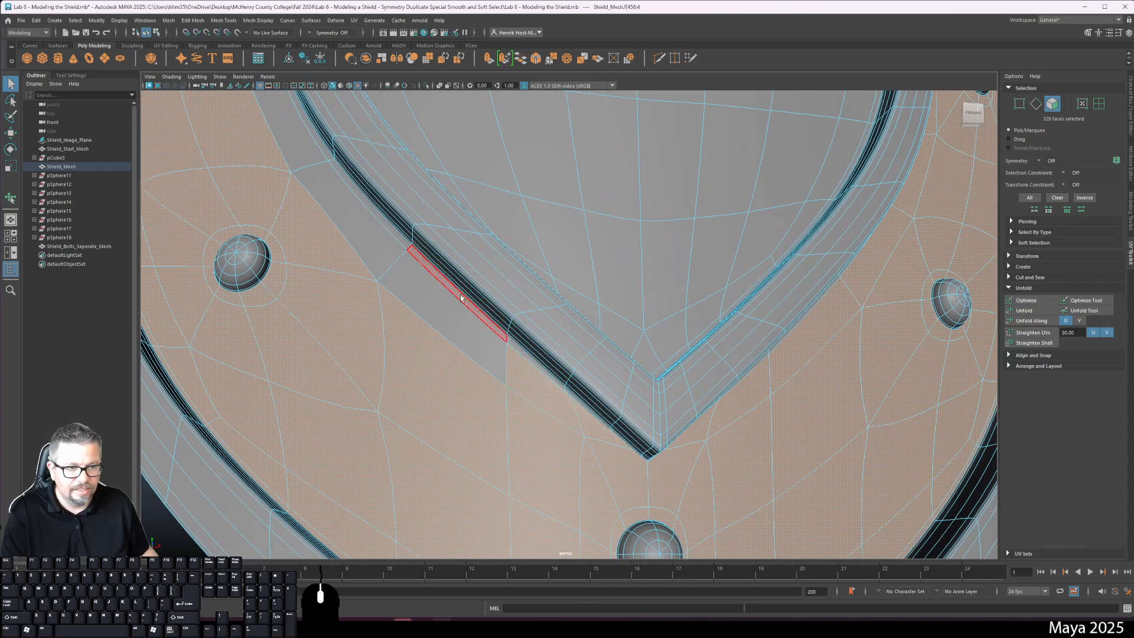
pyautogui.keyDown('alt'); pyautogui.moveTo(340, 231); pyautogui.dragTo(444, 413, button='middle'); pyautogui.keyUp('alt')
pyautogui.keyDown('alt'); pyautogui.moveTo(328, 281); pyautogui.dragTo(431, 520, button='middle'); pyautogui.keyUp('alt')
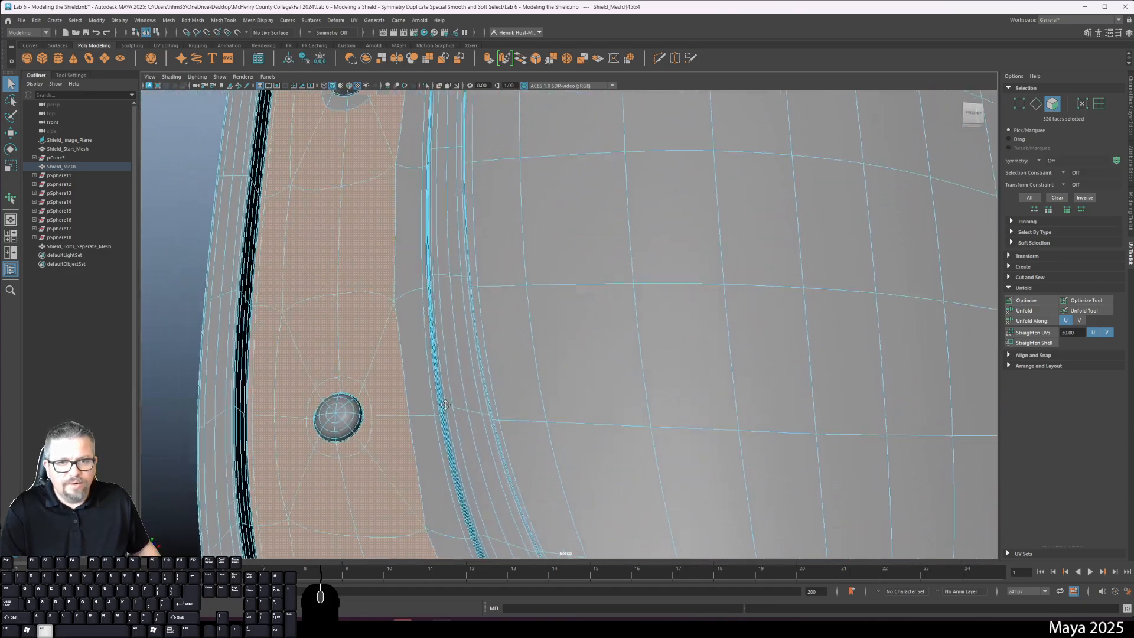
pyautogui.keyDown('alt'); pyautogui.moveTo(405, 319); pyautogui.dragTo(425, 502, button='middle'); pyautogui.keyUp('alt')
pyautogui.keyDown('alt'); pyautogui.moveTo(437, 227); pyautogui.dragTo(442, 327, button='middle'); pyautogui.keyUp('alt')
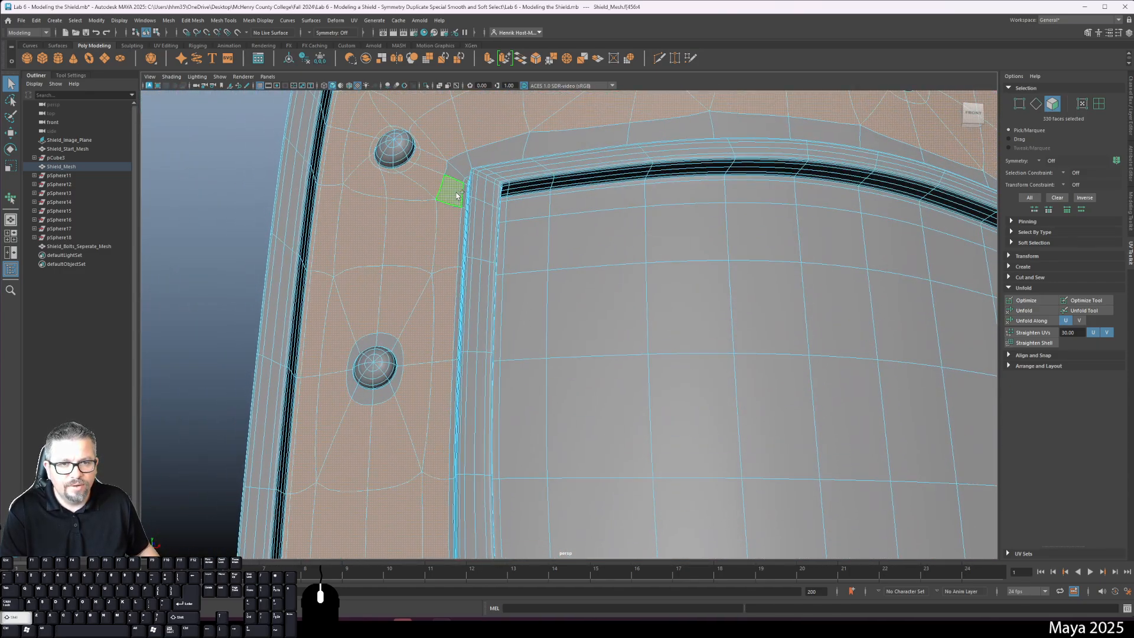
# - Add the faces at the center frame's upper-left corner, along its top edge and in the ring around the left-side bolt
pyautogui.keyDown('shift'); pyautogui.click(486, 161); pyautogui.keyUp('shift')
pyautogui.keyDown('alt'); pyautogui.moveTo(485, 161); pyautogui.dragTo(685, 207); pyautogui.keyUp('alt')
pyautogui.keyDown('alt'); pyautogui.moveTo(815, 218); pyautogui.dragTo(460, 255); pyautogui.keyUp('alt')
pyautogui.keyDown('alt'); pyautogui.moveTo(459, 256); pyautogui.dragTo(458, 279, button='right'); pyautogui.keyUp('alt')
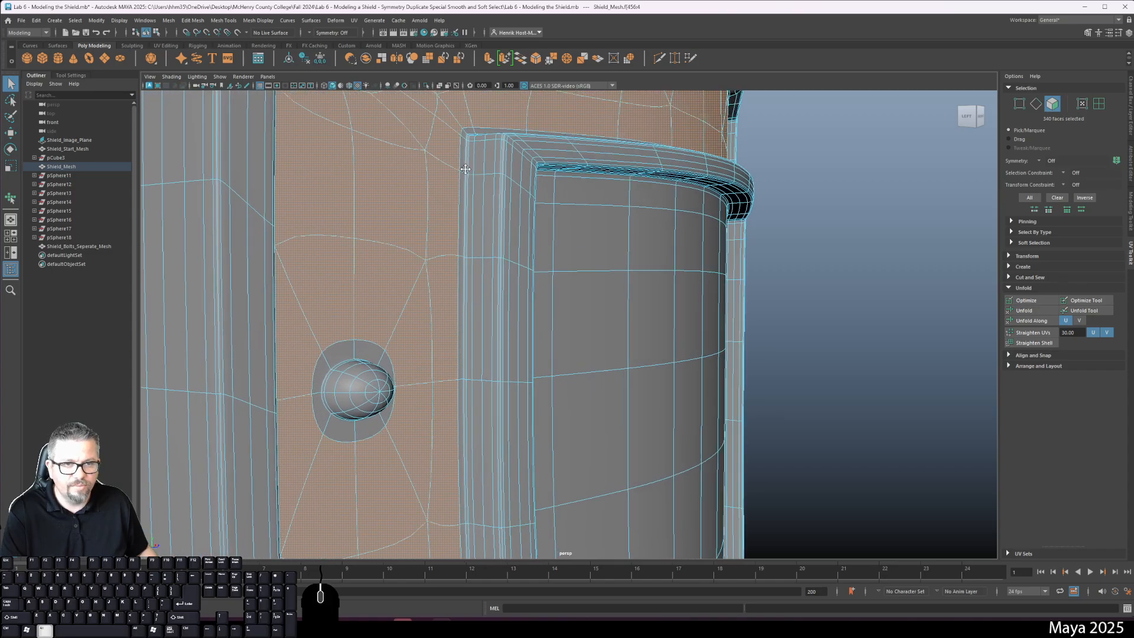
pyautogui.keyDown('alt'); pyautogui.moveTo(438, 112); pyautogui.dragTo(432, 249, button='middle'); pyautogui.keyUp('alt')
pyautogui.keyDown('alt'); pyautogui.moveTo(432, 248); pyautogui.dragTo(426, 327, button='right'); pyautogui.keyUp('alt')
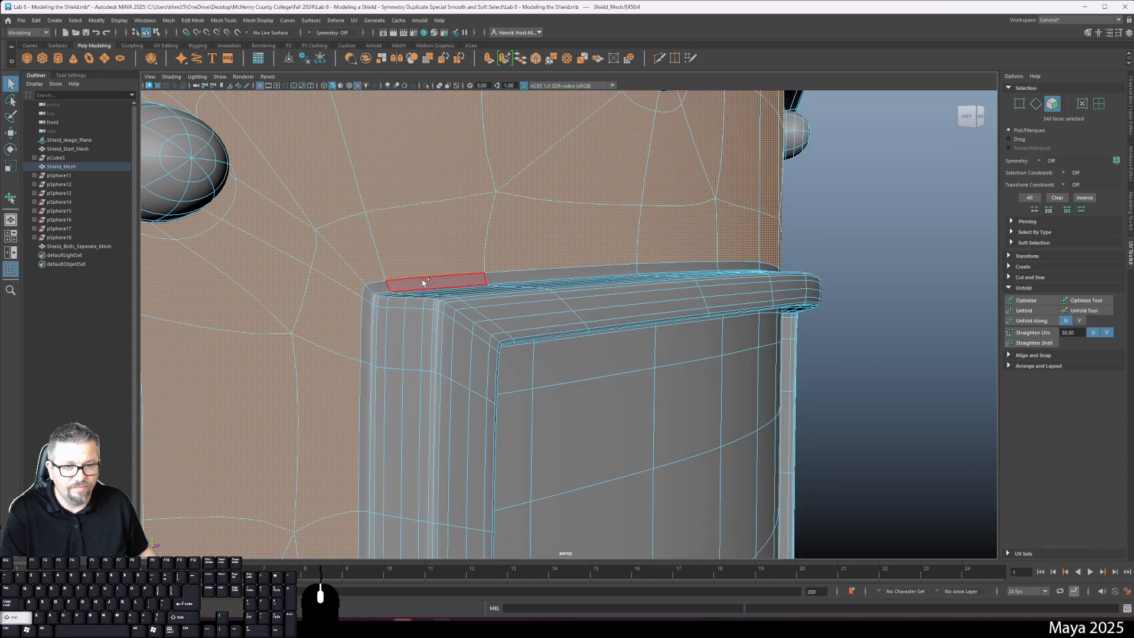
pyautogui.keyDown('alt'); pyautogui.moveTo(379, 285); pyautogui.dragTo(531, 352, button='right'); pyautogui.keyUp('alt')
pyautogui.keyDown('alt'); pyautogui.moveTo(531, 352); pyautogui.dragTo(487, 261, button='middle'); pyautogui.keyUp('alt')
pyautogui.keyDown('alt'); pyautogui.moveTo(487, 261); pyautogui.dragTo(477, 297); pyautogui.keyUp('alt')
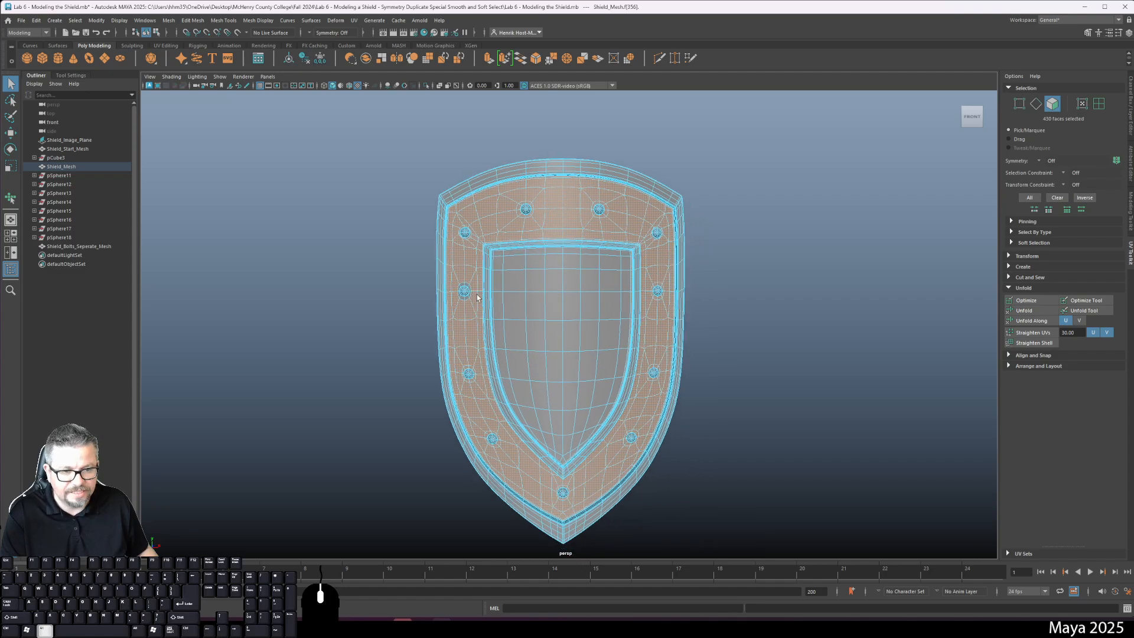
# - Apply a camera-based UV projection to the selected front panel faces from a straight front view
pyautogui.keyDown('alt'); pyautogui.moveTo(476, 295); pyautogui.dragTo(471, 289, button='right'); pyautogui.keyUp('alt')
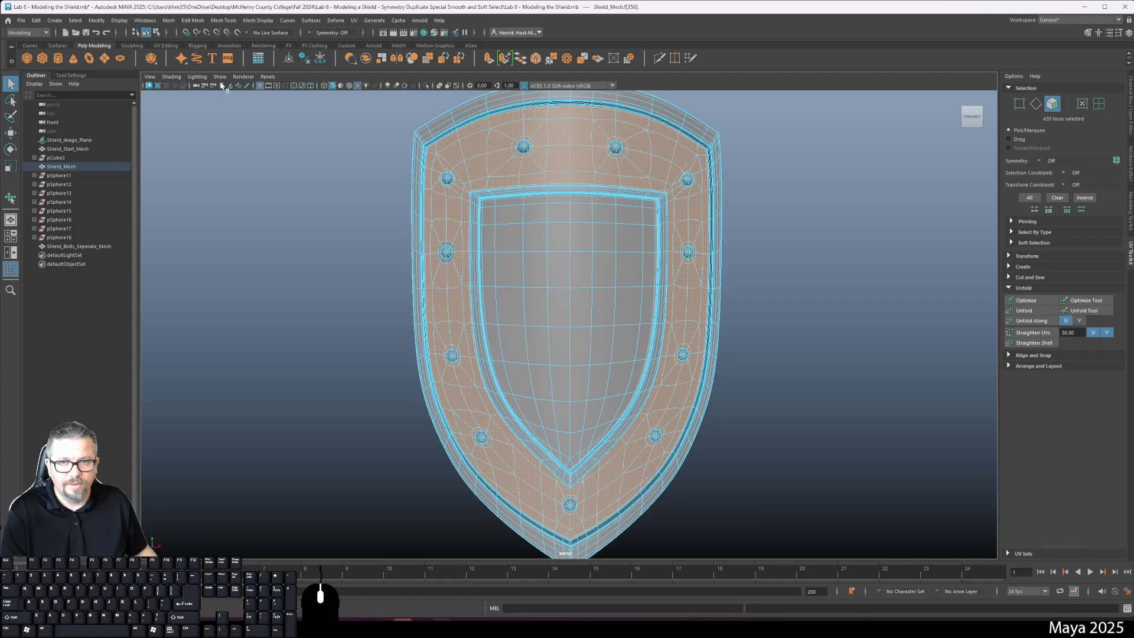
pyautogui.click(971, 118)
pyautogui.keyDown('alt'); pyautogui.moveTo(654, 288); pyautogui.dragTo(653, 251); pyautogui.keyUp('alt')
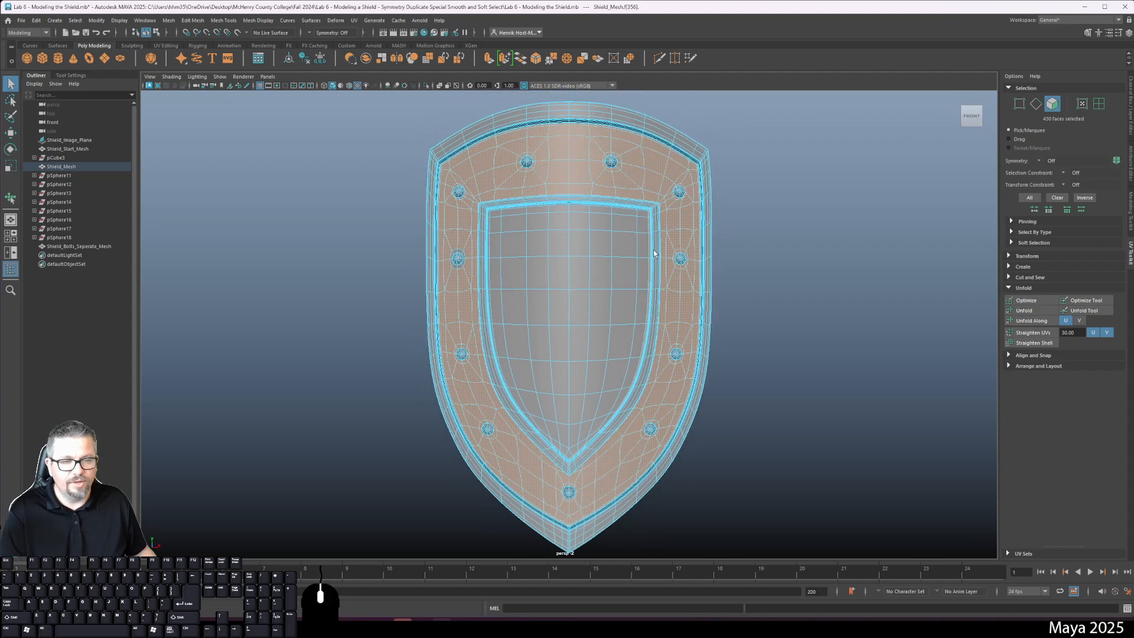
pyautogui.press('space')
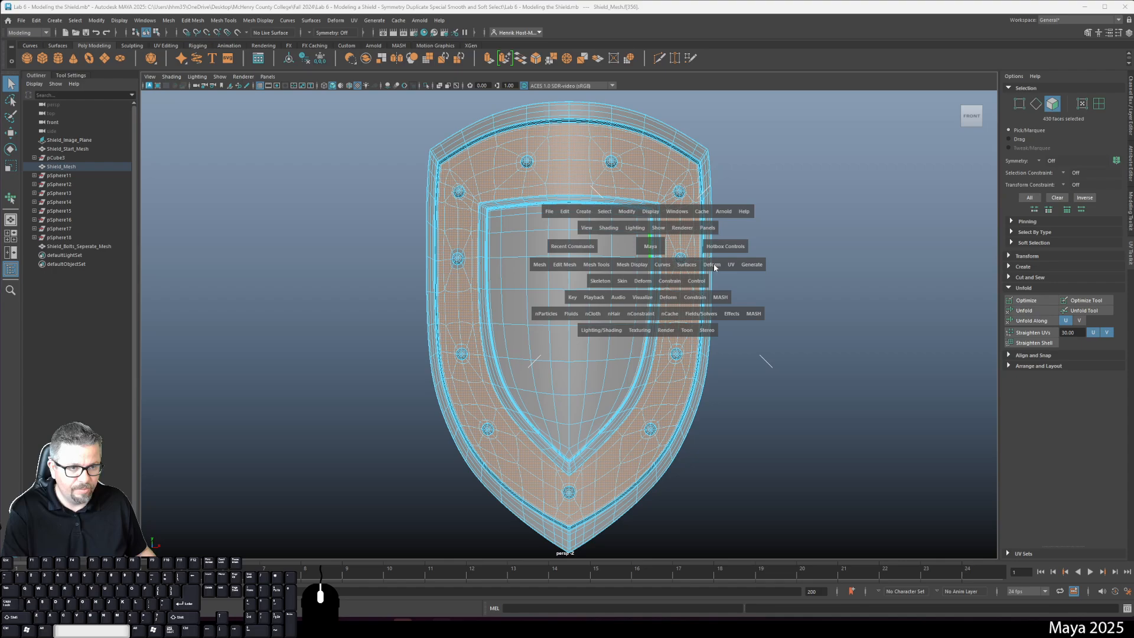
pyautogui.click(731, 266)
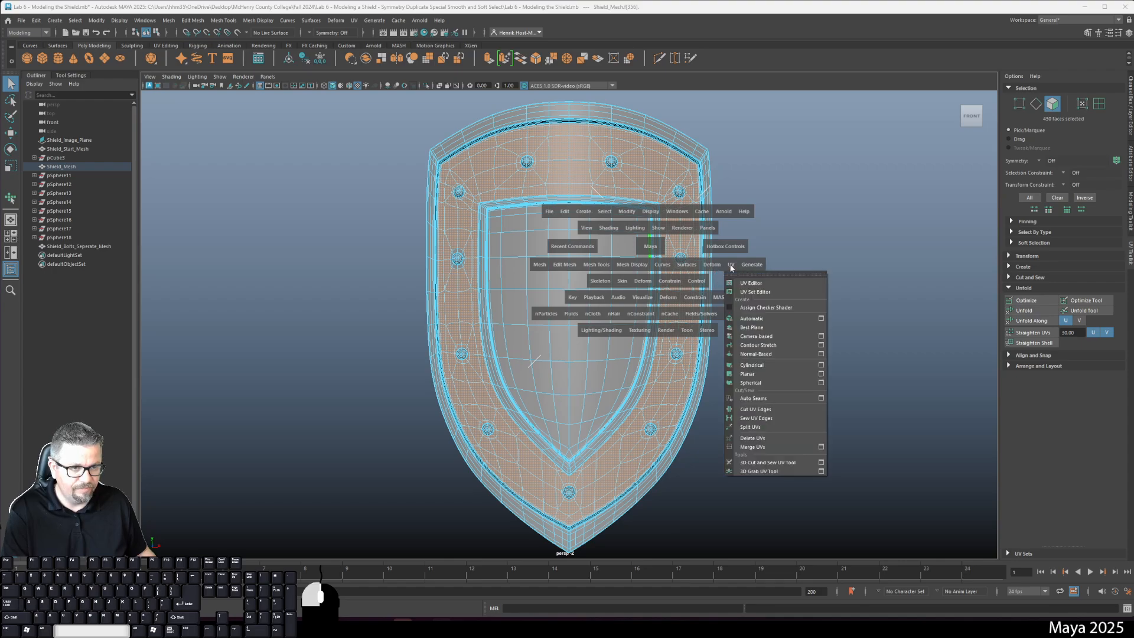
pyautogui.click(754, 339)
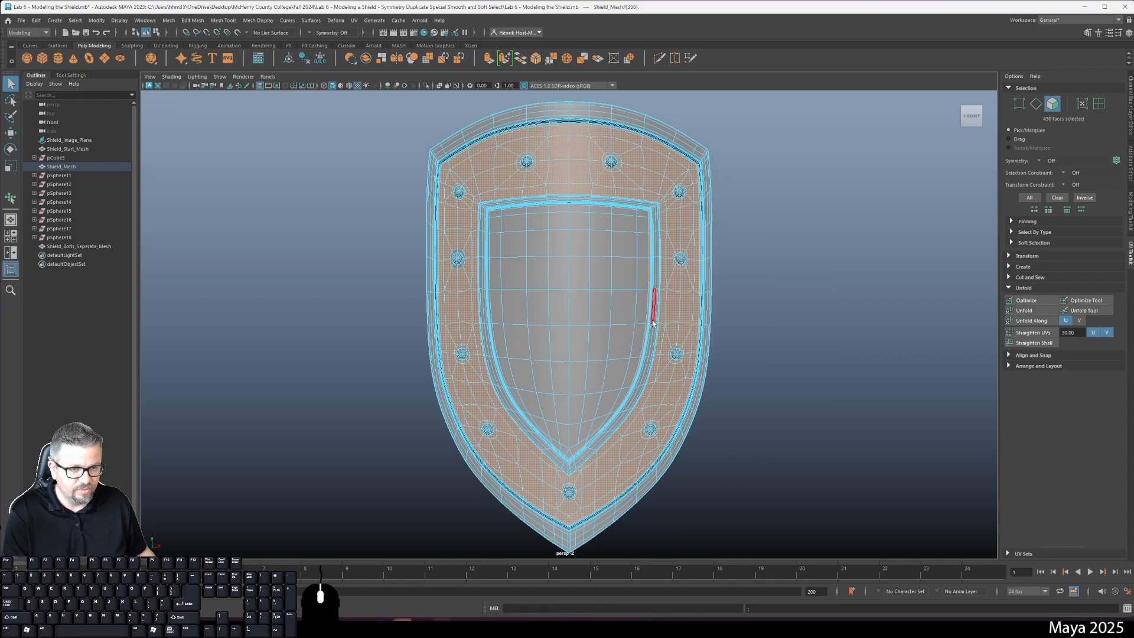
# - Show the UV layout beside the 3D view and return the shield mesh to object selection
pyautogui.press('space')
pyautogui.keyDown('alt'); pyautogui.moveTo(670, 407); pyautogui.dragTo(708, 191, button='middle'); pyautogui.keyUp('alt')
pyautogui.keyDown('alt'); pyautogui.moveTo(708, 192); pyautogui.dragTo(666, 201, button='right'); pyautogui.keyUp('alt')
pyautogui.moveTo(359, 294); pyautogui.dragTo(396, 275, button='right')
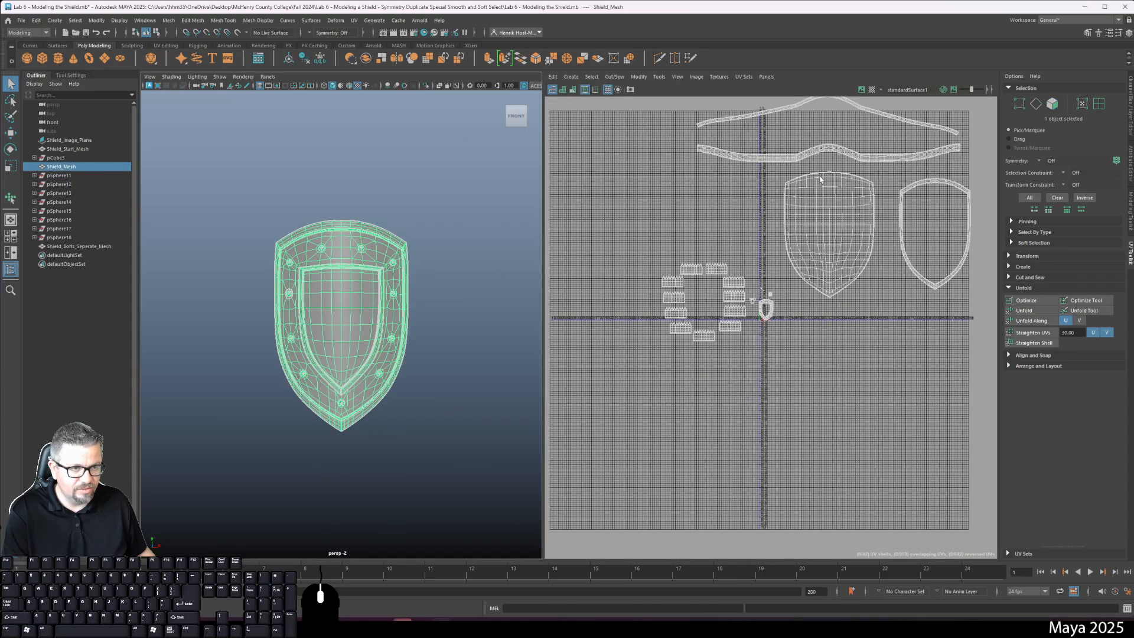
pyautogui.keyDown('alt'); pyautogui.moveTo(694, 223); pyautogui.dragTo(719, 294, button='right'); pyautogui.keyUp('alt')
# - Pull the small front panel shell away from the UV origin with the Move UV Shell tool
pyautogui.click(658, 77)
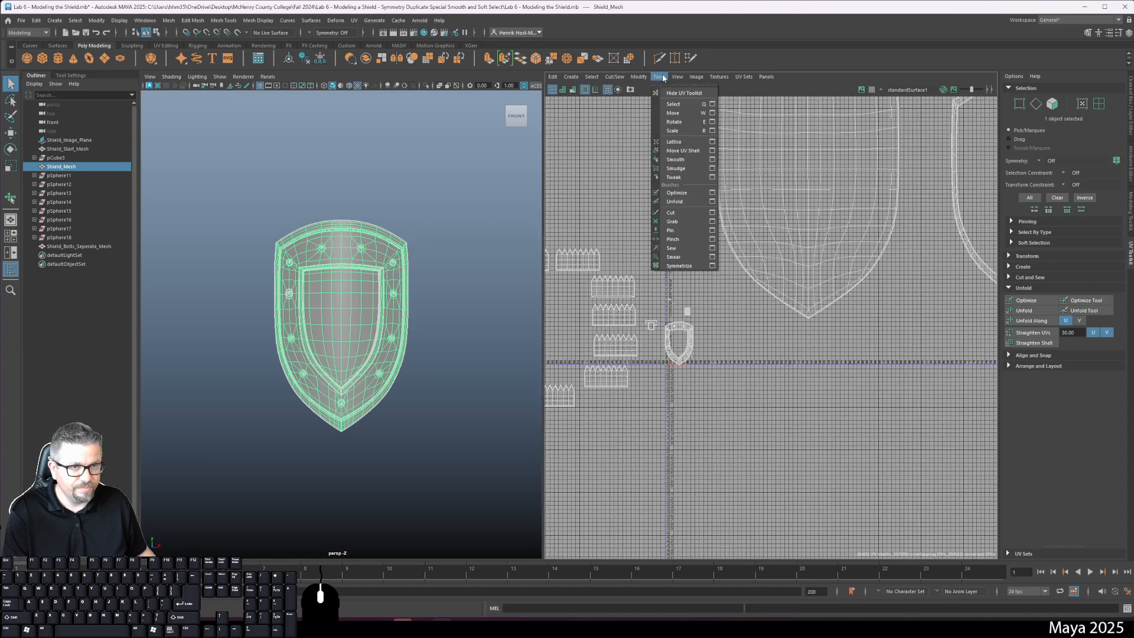
pyautogui.click(684, 151)
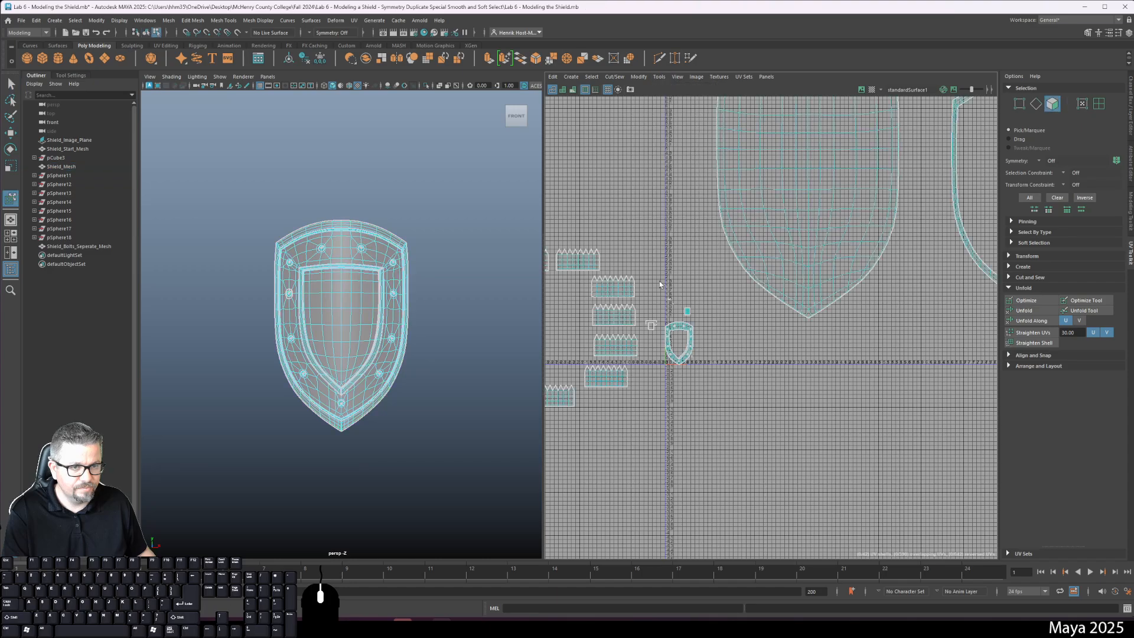
pyautogui.moveTo(639, 162); pyautogui.dragTo(638, 135)
pyautogui.keyDown('alt'); pyautogui.moveTo(684, 277); pyautogui.dragTo(657, 229, button='right'); pyautogui.keyUp('alt')
pyautogui.keyDown('alt'); pyautogui.moveTo(656, 229); pyautogui.dragTo(687, 328, button='middle'); pyautogui.keyUp('alt')
pyautogui.keyDown('alt'); pyautogui.moveTo(687, 327); pyautogui.dragTo(666, 284, button='right'); pyautogui.keyUp('alt')
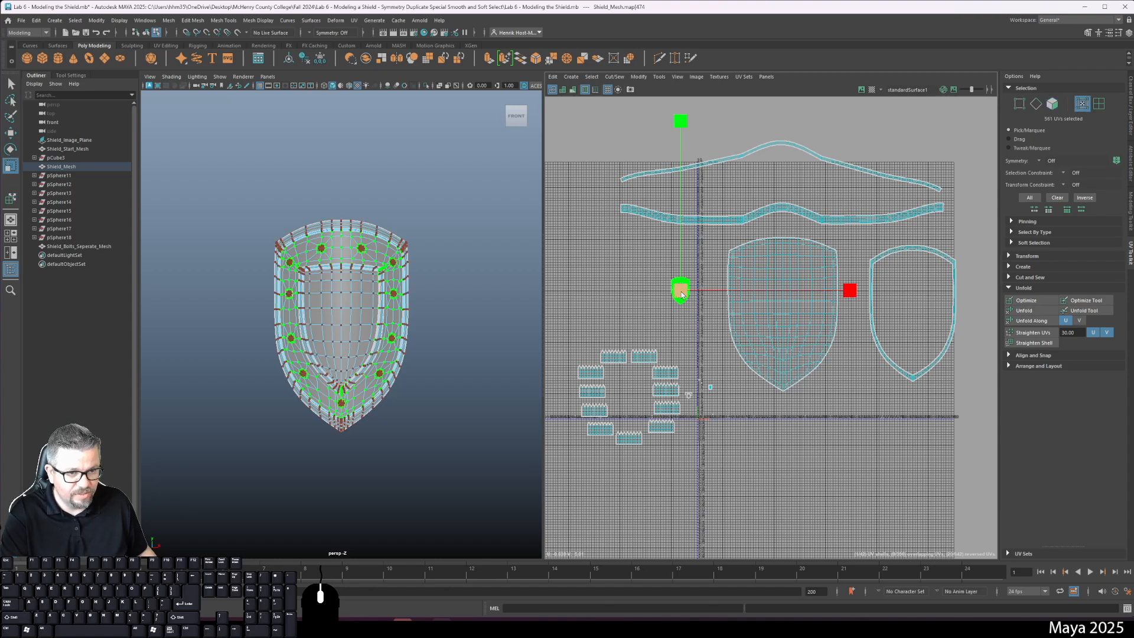
# - Scale up the front panel UV shell and place it in the empty space right of the other shells
pyautogui.moveTo(841, 430); pyautogui.dragTo(1133, 531)
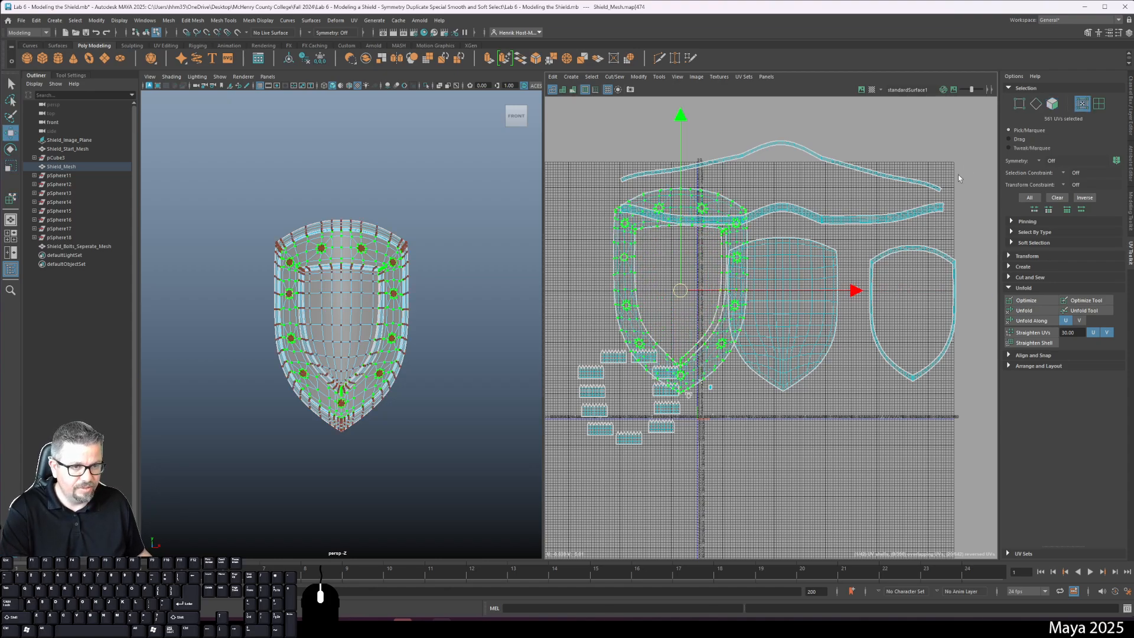
pyautogui.keyDown('alt'); pyautogui.moveTo(768, 368); pyautogui.dragTo(671, 361, button='middle'); pyautogui.keyUp('alt')
pyautogui.keyDown('alt'); pyautogui.moveTo(670, 361); pyautogui.dragTo(613, 283, button='right'); pyautogui.keyUp('alt')
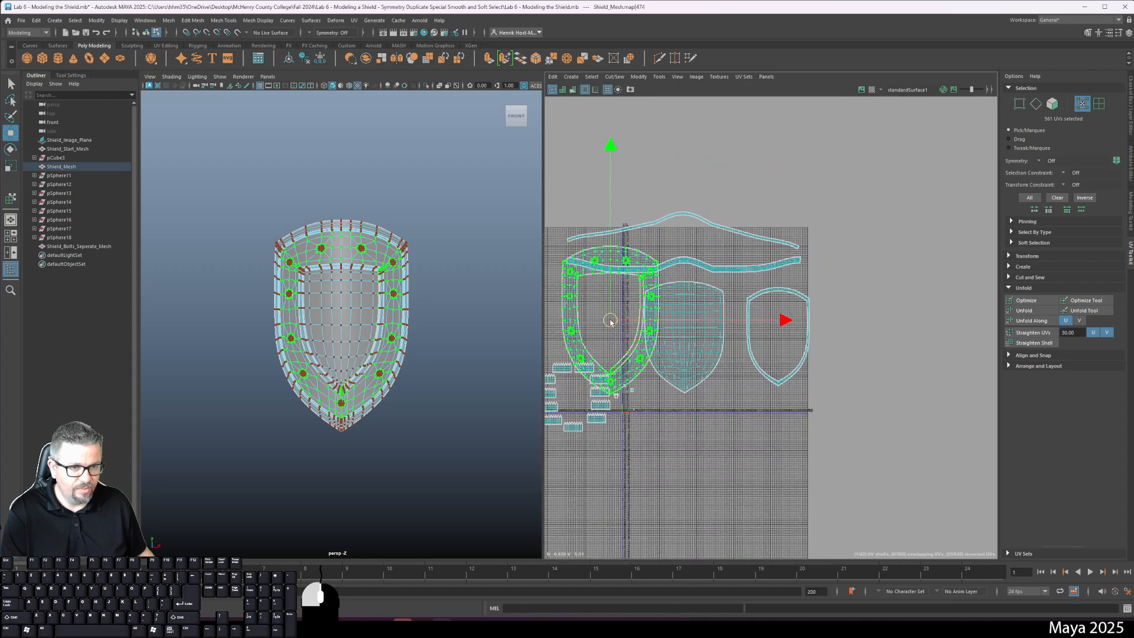
pyautogui.moveTo(610, 322); pyautogui.dragTo(874, 343)
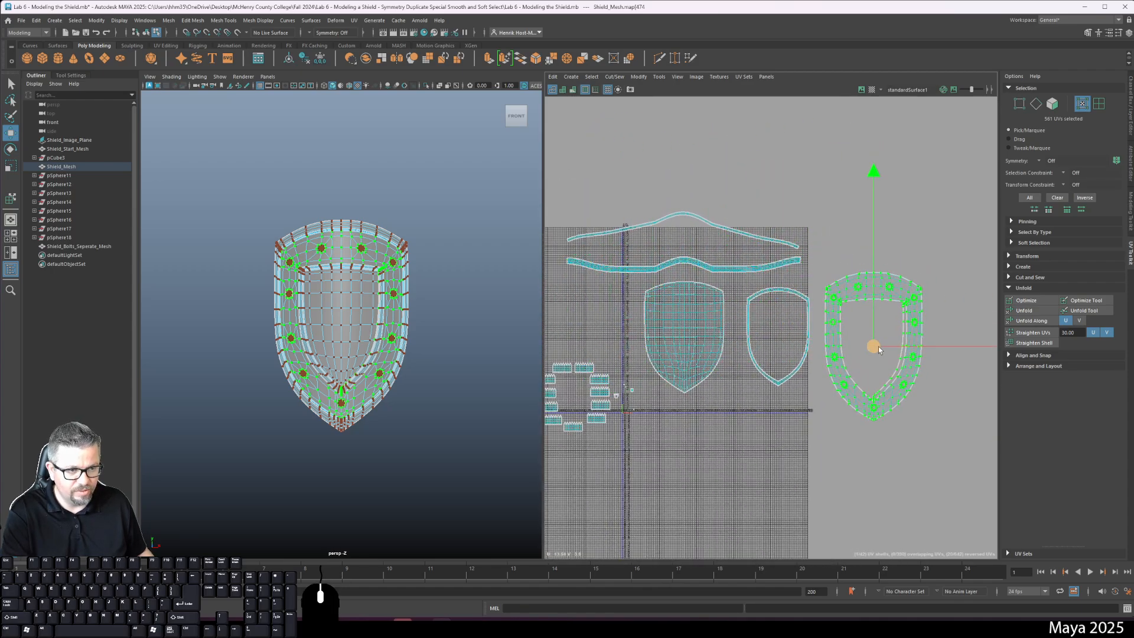
pyautogui.scroll(10, 825, 329)
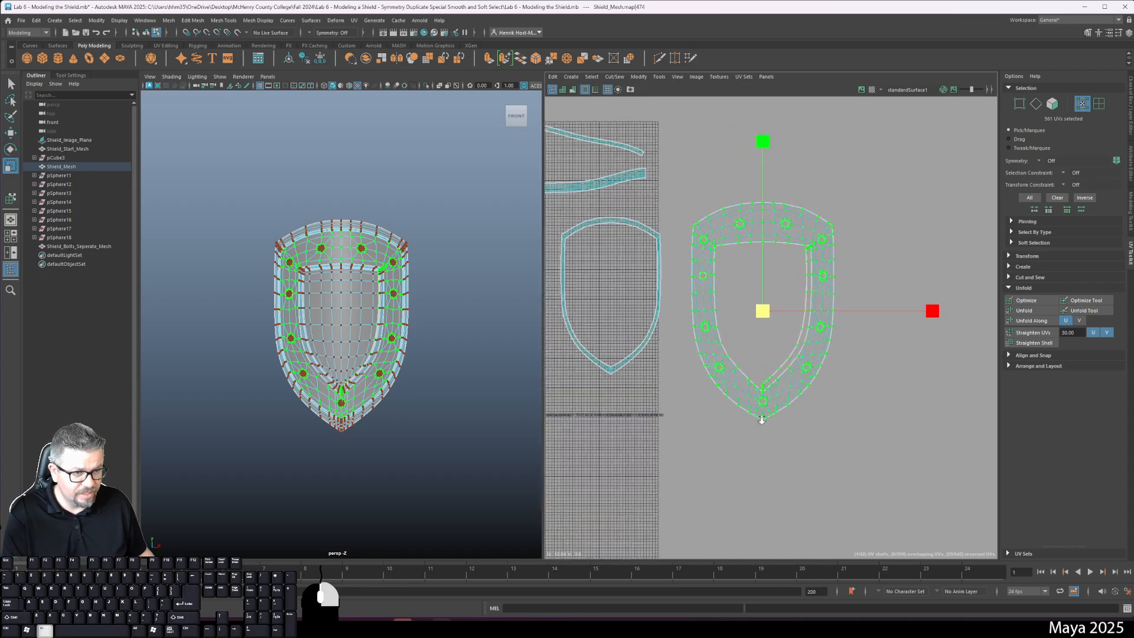
# - Examine the thin strip along the front panel shell's inner opening and trace the matching faces on the model from the upper corner to the lower tip
pyautogui.keyDown('alt'); pyautogui.moveTo(749, 383); pyautogui.dragTo(731, 308, button='middle'); pyautogui.keyUp('alt')
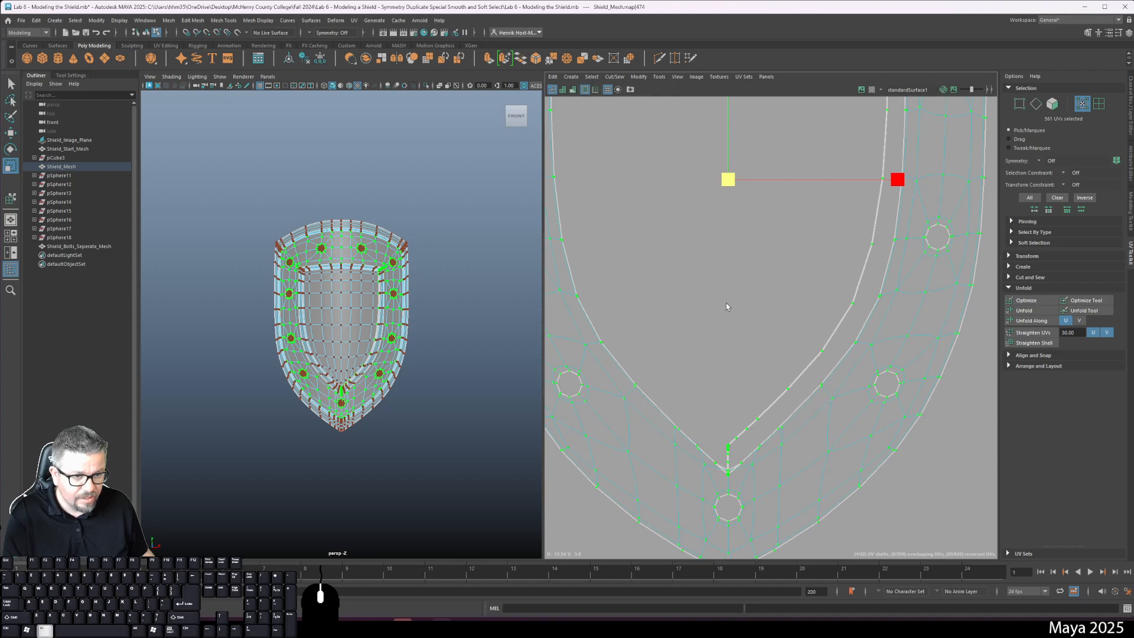
pyautogui.scroll(5, 767, 384)
pyautogui.moveTo(759, 407); pyautogui.dragTo(757, 425, button='right')
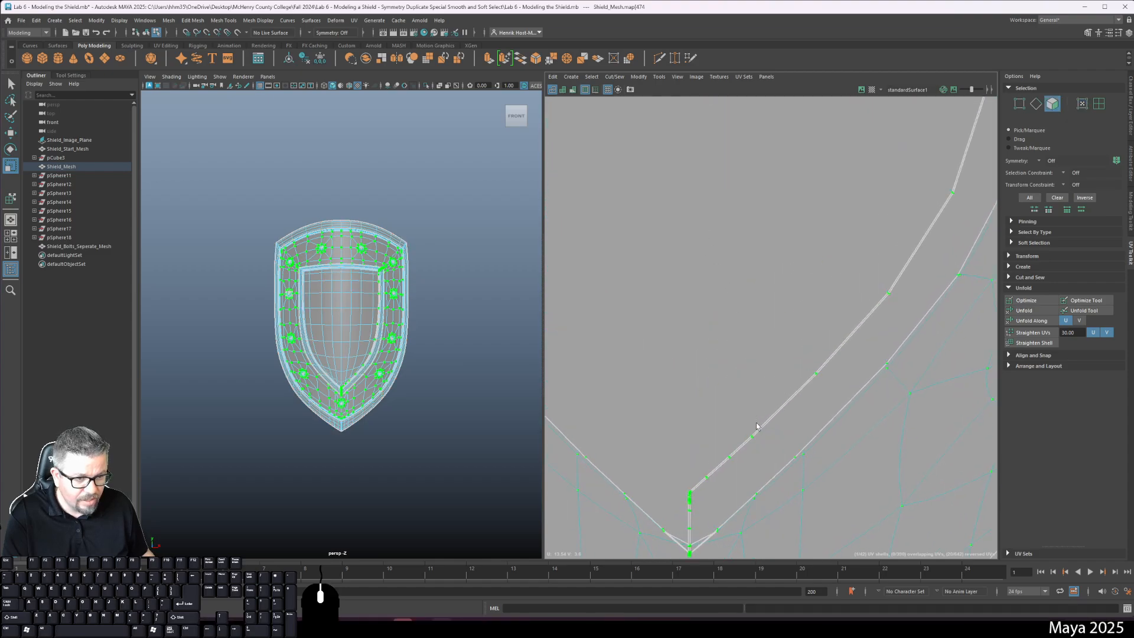
pyautogui.keyDown('alt'); pyautogui.moveTo(731, 472); pyautogui.dragTo(683, 204, button='right'); pyautogui.keyUp('alt')
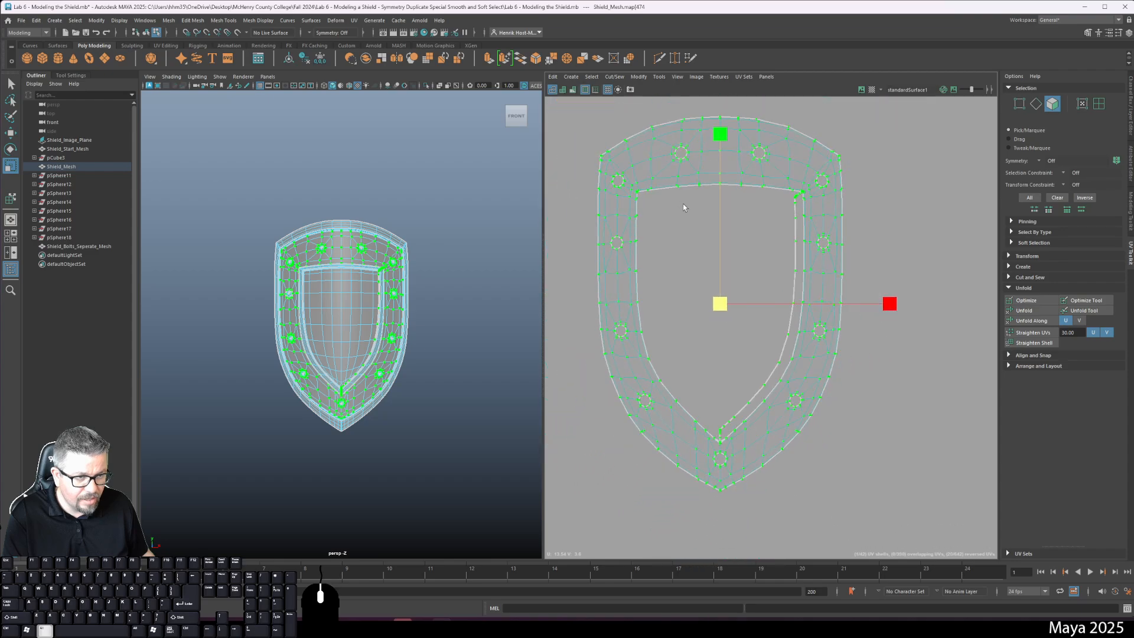
pyautogui.keyDown('alt'); pyautogui.moveTo(367, 270); pyautogui.dragTo(430, 278); pyautogui.keyUp('alt')
pyautogui.keyDown('alt'); pyautogui.moveTo(430, 278); pyautogui.dragTo(476, 426, button='right'); pyautogui.keyUp('alt')
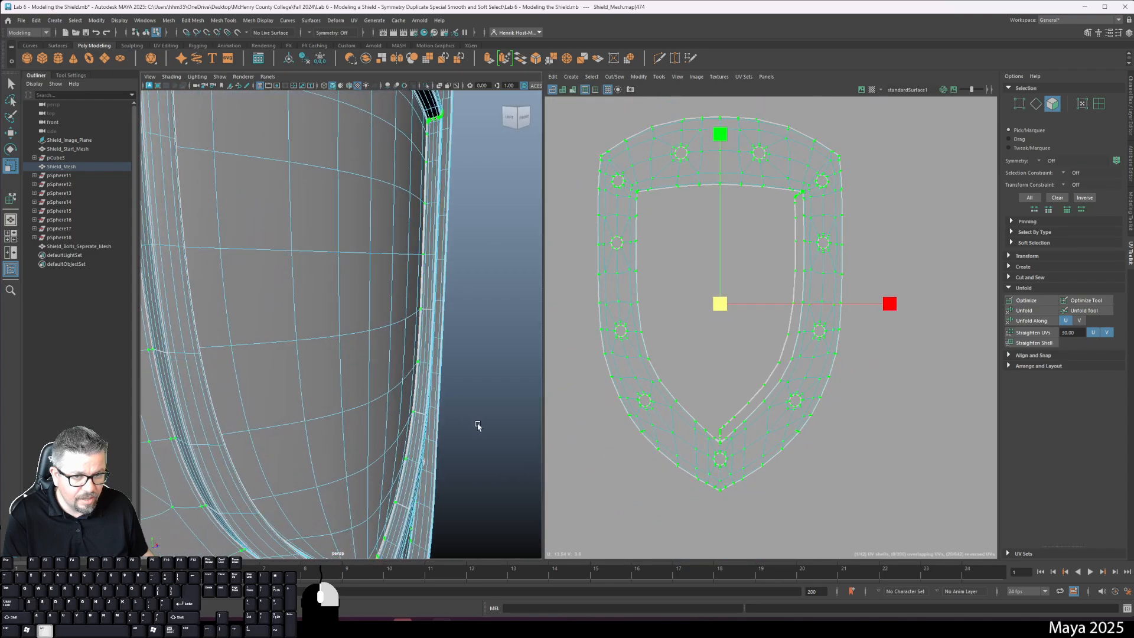
pyautogui.keyDown('alt'); pyautogui.moveTo(451, 292); pyautogui.dragTo(426, 371, button='middle'); pyautogui.keyUp('alt')
pyautogui.press('3')
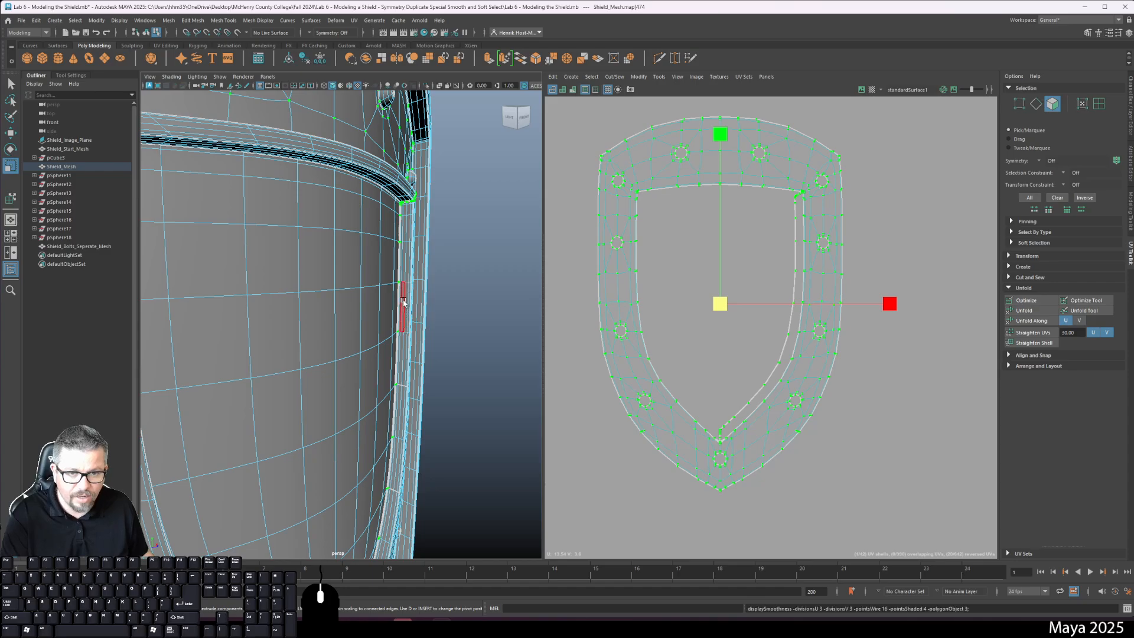
pyautogui.keyDown('alt'); pyautogui.moveTo(393, 277); pyautogui.dragTo(354, 284); pyautogui.keyUp('alt')
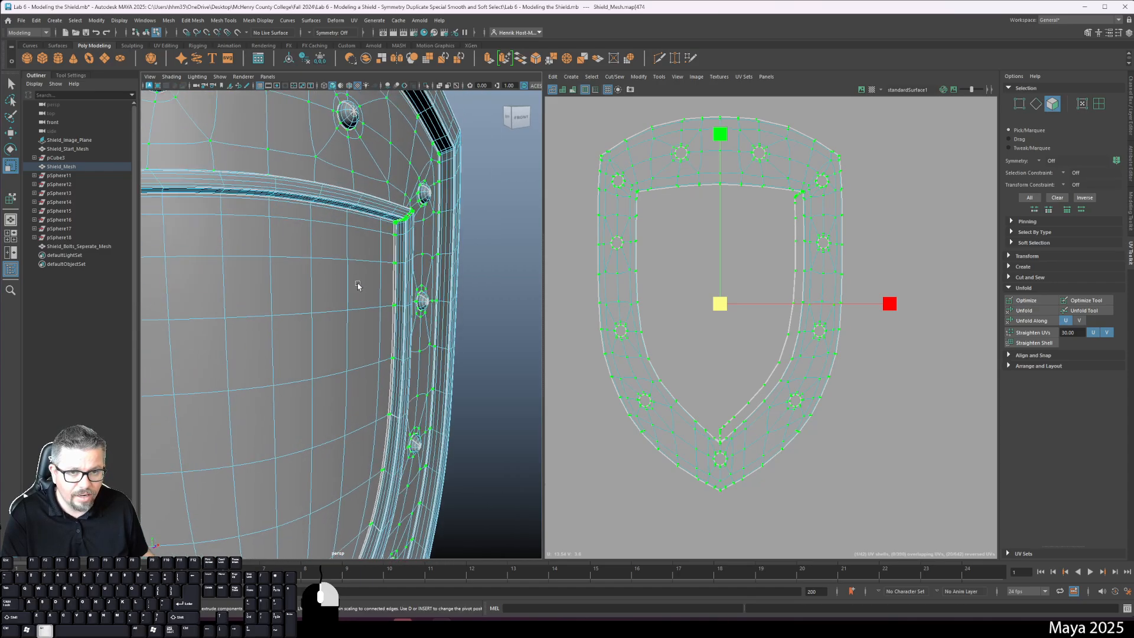
pyautogui.keyDown('alt'); pyautogui.moveTo(354, 283); pyautogui.dragTo(425, 213, button='right'); pyautogui.keyUp('alt')
pyautogui.keyDown('alt'); pyautogui.moveTo(425, 213); pyautogui.dragTo(280, 355); pyautogui.keyUp('alt')
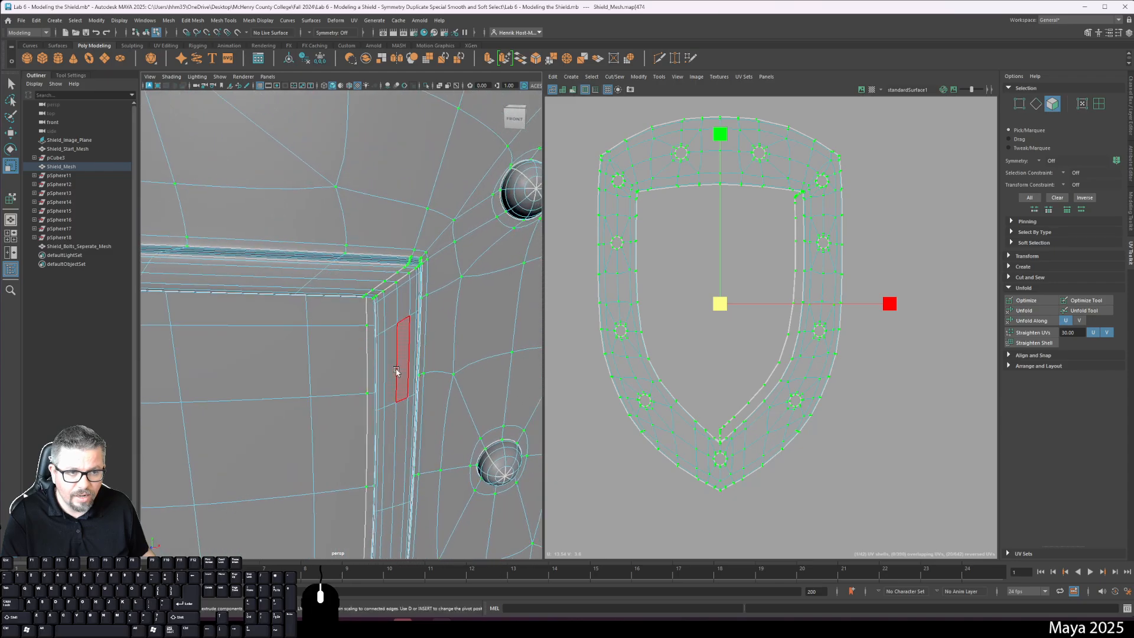
pyautogui.keyDown('alt'); pyautogui.moveTo(352, 307); pyautogui.dragTo(399, 293); pyautogui.keyUp('alt')
pyautogui.keyDown('alt'); pyautogui.moveTo(361, 409); pyautogui.dragTo(344, 420, button='right'); pyautogui.keyUp('alt')
pyautogui.keyDown('alt'); pyautogui.moveTo(344, 431); pyautogui.dragTo(427, 175, button='middle'); pyautogui.keyUp('alt')
pyautogui.keyDown('alt'); pyautogui.moveTo(427, 176); pyautogui.dragTo(374, 270); pyautogui.keyUp('alt')
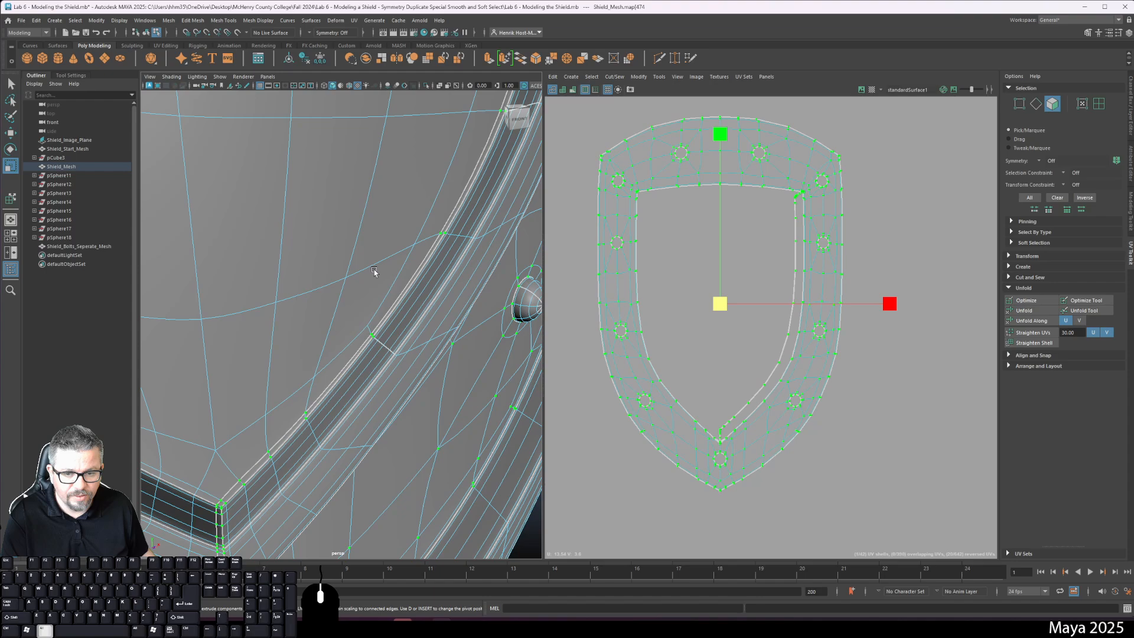
pyautogui.keyDown('alt'); pyautogui.moveTo(374, 269); pyautogui.dragTo(422, 172, button='middle'); pyautogui.keyUp('alt')
pyautogui.keyDown('alt'); pyautogui.moveTo(423, 173); pyautogui.dragTo(347, 187); pyautogui.keyUp('alt')
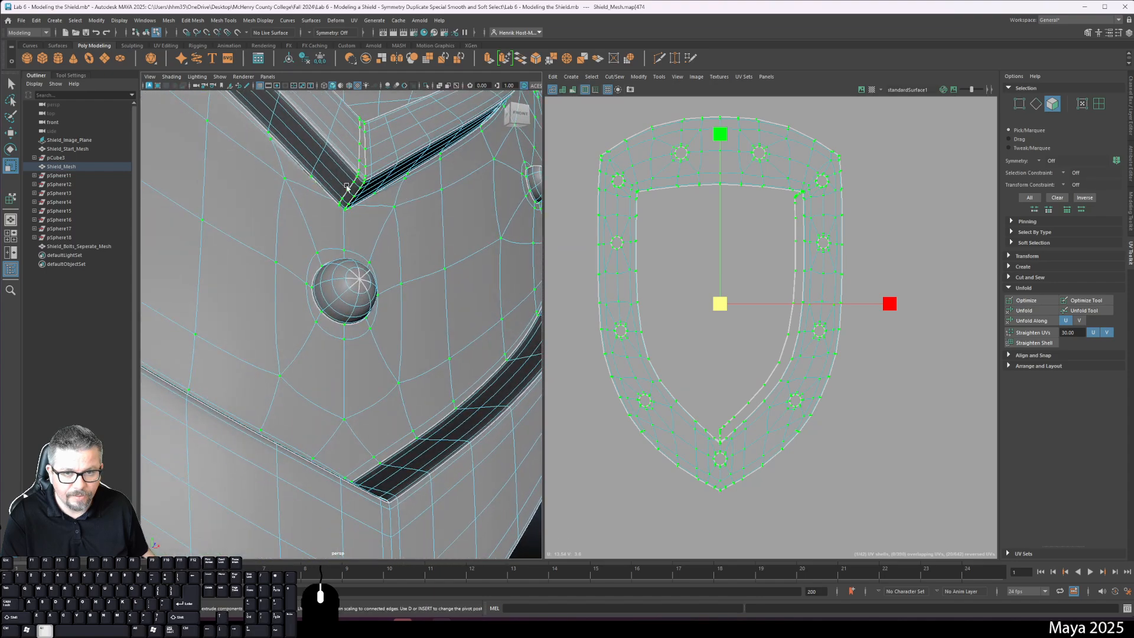
# - Unfold the front panel UV shell and inspect its seam at the lower tip of the inner opening
pyautogui.click(517, 281)
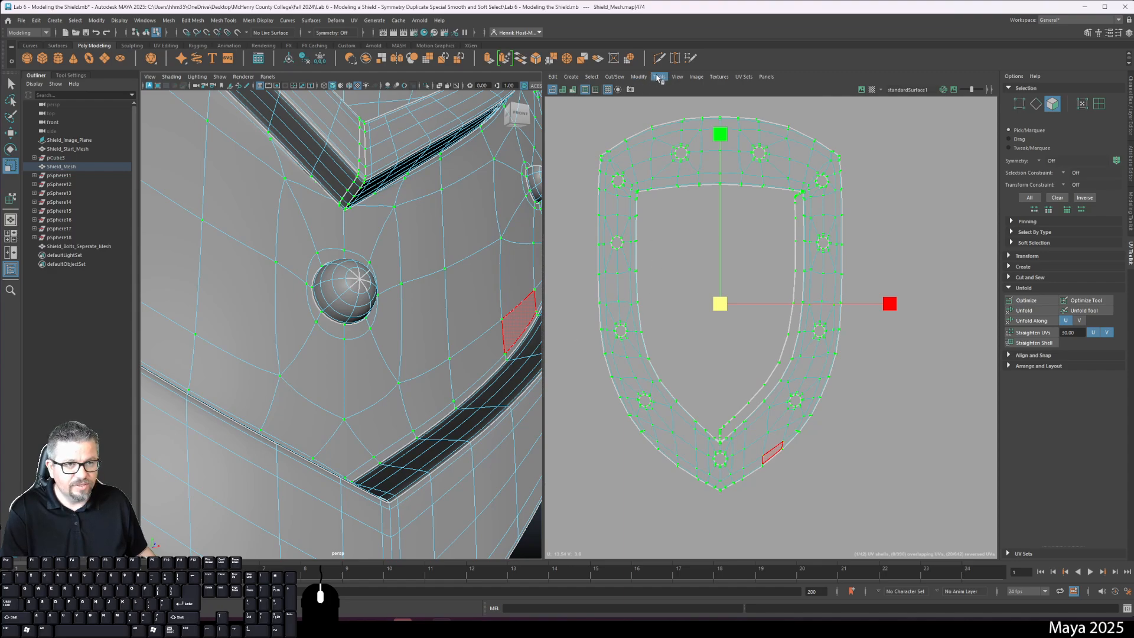
pyautogui.click(639, 77)
pyautogui.click(638, 83)
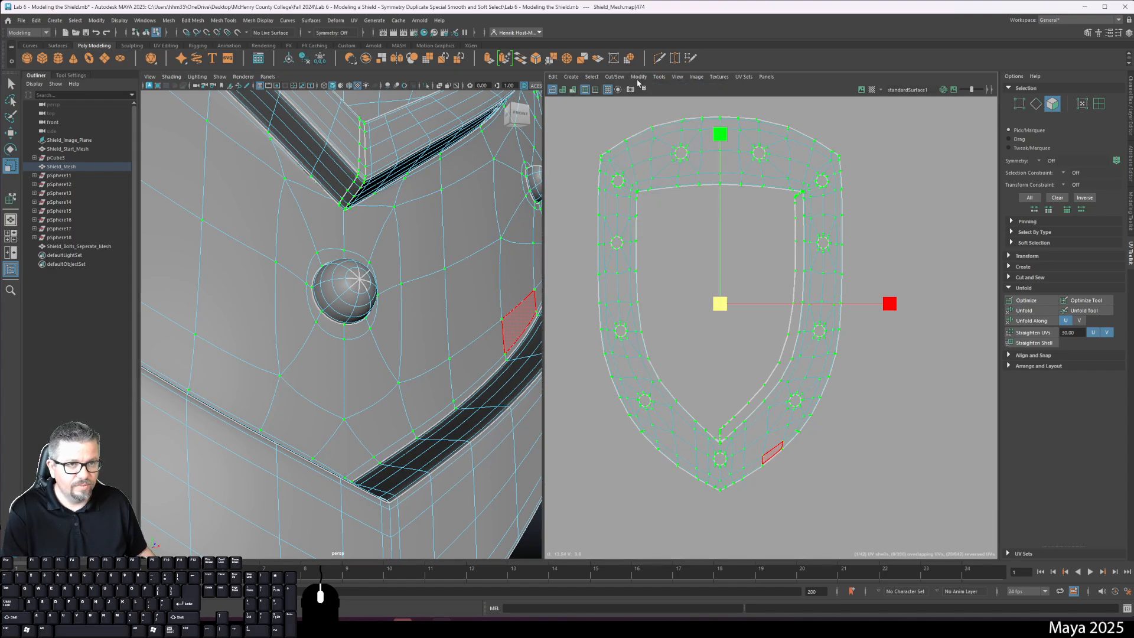
pyautogui.click(1017, 311)
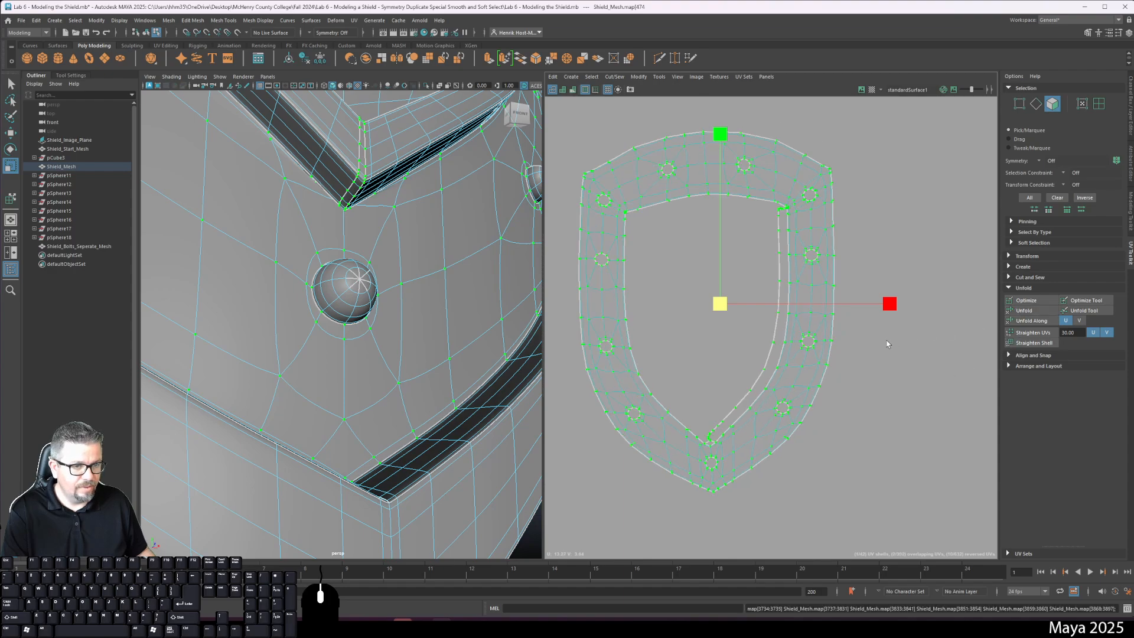
pyautogui.scroll(5, 703, 384)
pyautogui.keyDown('alt'); pyautogui.moveTo(764, 429); pyautogui.dragTo(739, 334, button='middle'); pyautogui.keyUp('alt')
pyautogui.keyDown('alt'); pyautogui.moveTo(748, 378); pyautogui.dragTo(818, 491, button='right'); pyautogui.keyUp('alt')
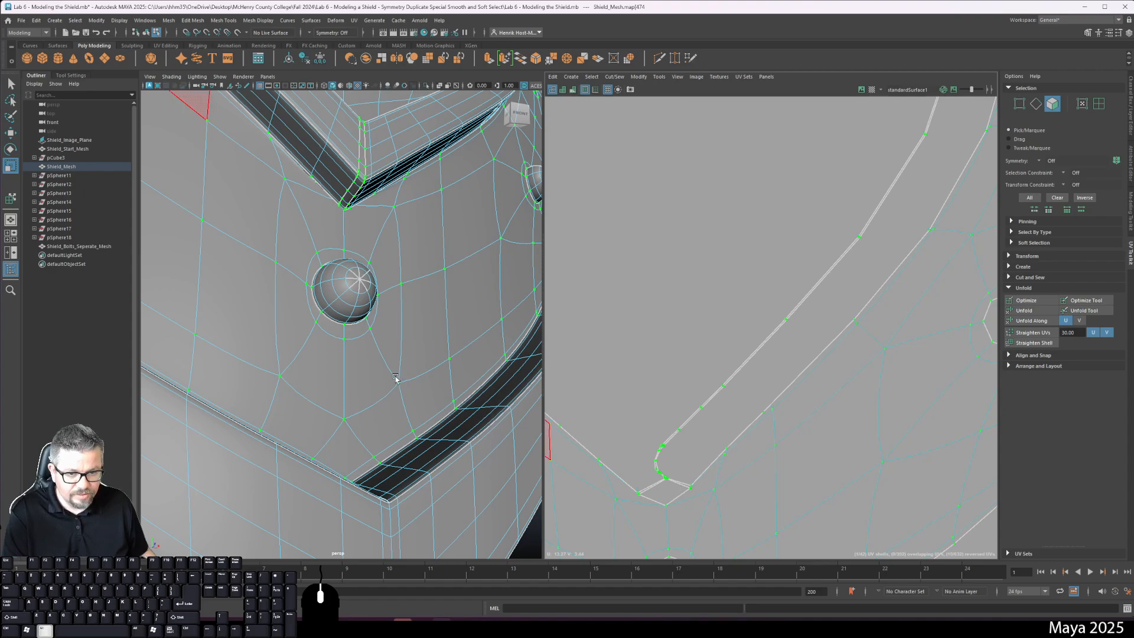
pyautogui.keyDown('alt'); pyautogui.moveTo(395, 378); pyautogui.dragTo(315, 393); pyautogui.keyUp('alt')
pyautogui.keyDown('alt'); pyautogui.moveTo(641, 381); pyautogui.dragTo(578, 167, button='right'); pyautogui.keyUp('alt')
pyautogui.keyDown('alt'); pyautogui.moveTo(578, 167); pyautogui.dragTo(645, 170, button='middle'); pyautogui.keyUp('alt')
pyautogui.keyDown('alt'); pyautogui.moveTo(752, 329); pyautogui.dragTo(703, 208, button='right'); pyautogui.keyUp('alt')
pyautogui.keyDown('alt'); pyautogui.moveTo(703, 208); pyautogui.dragTo(726, 286, button='middle'); pyautogui.keyUp('alt')
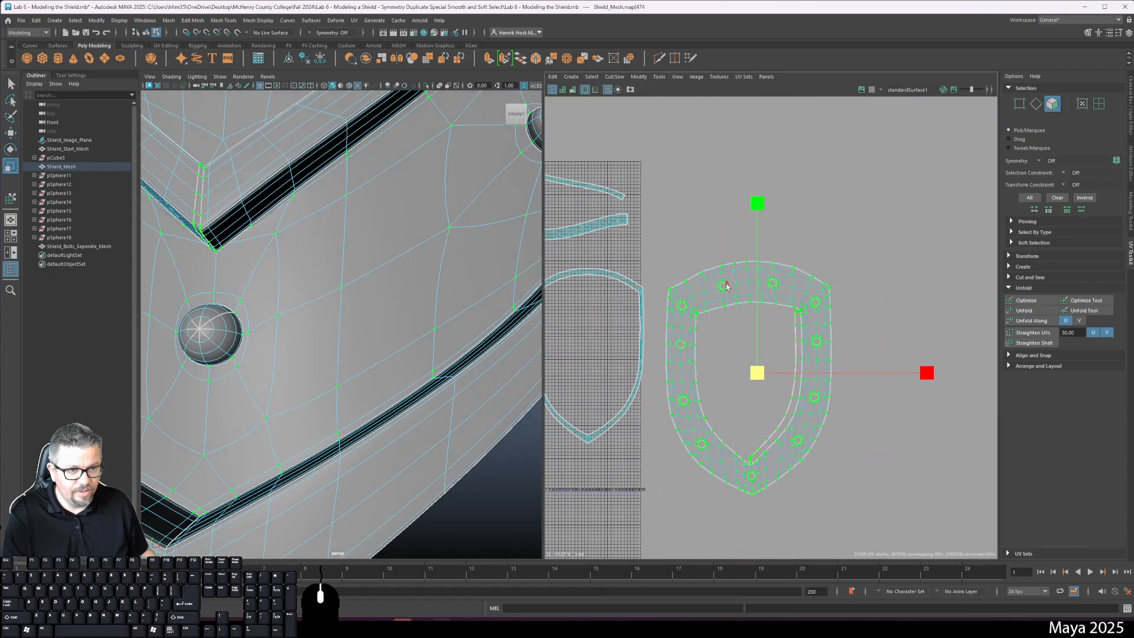
# - Undo the unfold, scaling and move of the front panel shell, back to its projected placement at the UV origin
pyautogui.hotkey('ctrl', 'z')
pyautogui.hotkey('ctrl', 'z')
pyautogui.hotkey('ctrl', 'z')
pyautogui.hotkey('ctrl', 'z')
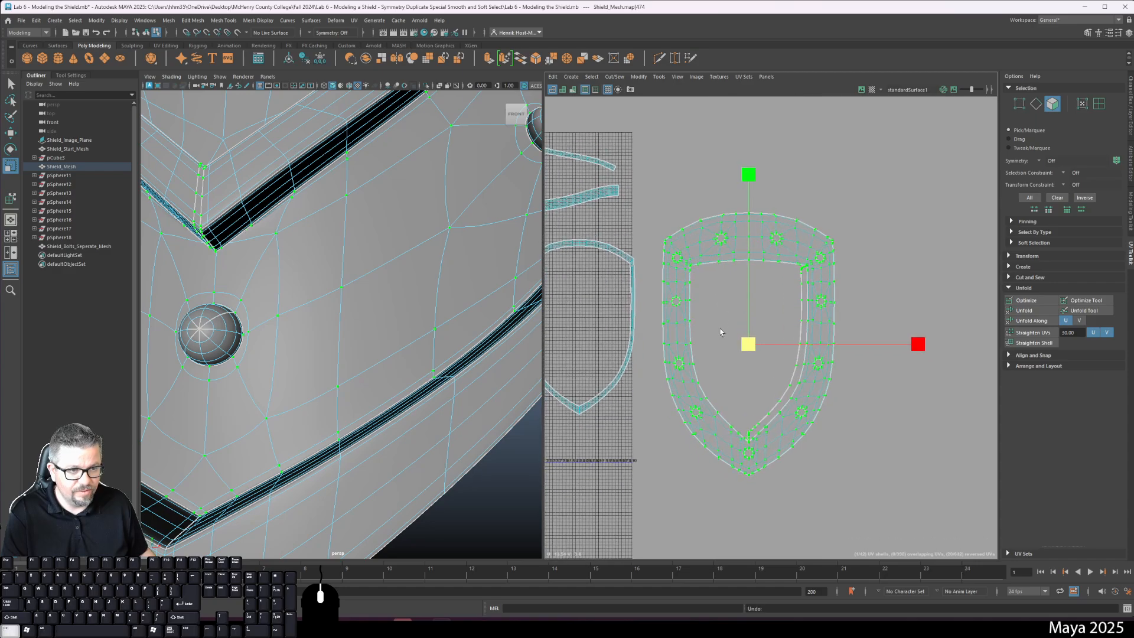
pyautogui.hotkey('ctrl', 'z')
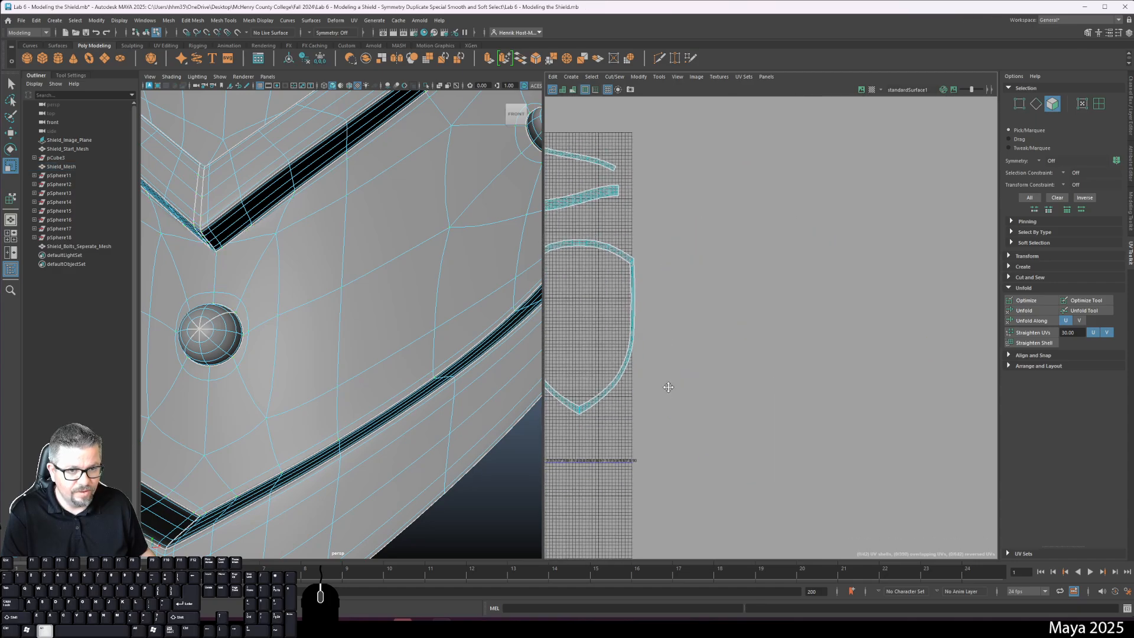
pyautogui.keyDown('alt'); pyautogui.moveTo(670, 387); pyautogui.dragTo(758, 372, button='middle'); pyautogui.keyUp('alt')
pyautogui.keyDown('alt'); pyautogui.moveTo(758, 372); pyautogui.dragTo(717, 367, button='right'); pyautogui.keyUp('alt')
pyautogui.keyDown('alt'); pyautogui.moveTo(716, 367); pyautogui.dragTo(787, 284, button='middle'); pyautogui.keyUp('alt')
pyautogui.hotkey('ctrl', 'z')
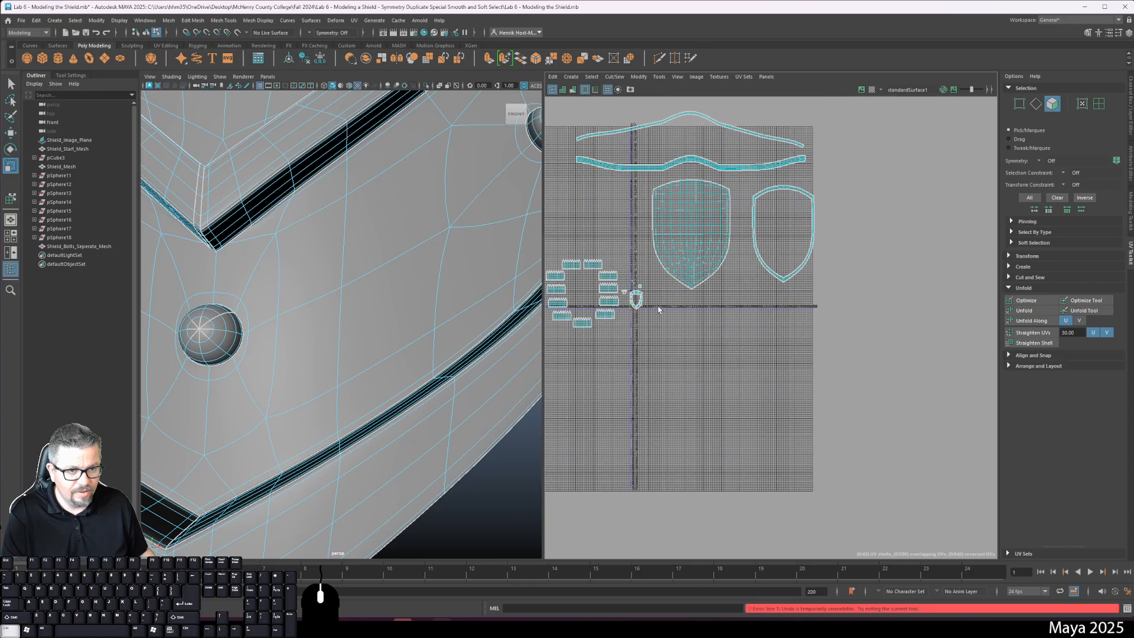
# - Select all faces of the small front panel shell at the UV origin with the Select tool
pyautogui.keyDown('alt'); pyautogui.moveTo(658, 309); pyautogui.dragTo(774, 324, button='middle'); pyautogui.keyUp('alt')
pyautogui.keyDown('alt'); pyautogui.moveTo(773, 324); pyautogui.dragTo(799, 483, button='right'); pyautogui.keyUp('alt')
pyautogui.keyDown('alt'); pyautogui.moveTo(701, 293); pyautogui.dragTo(667, 279, button='middle'); pyautogui.keyUp('alt')
pyautogui.keyDown('alt'); pyautogui.moveTo(668, 279); pyautogui.dragTo(762, 317, button='right'); pyautogui.keyUp('alt')
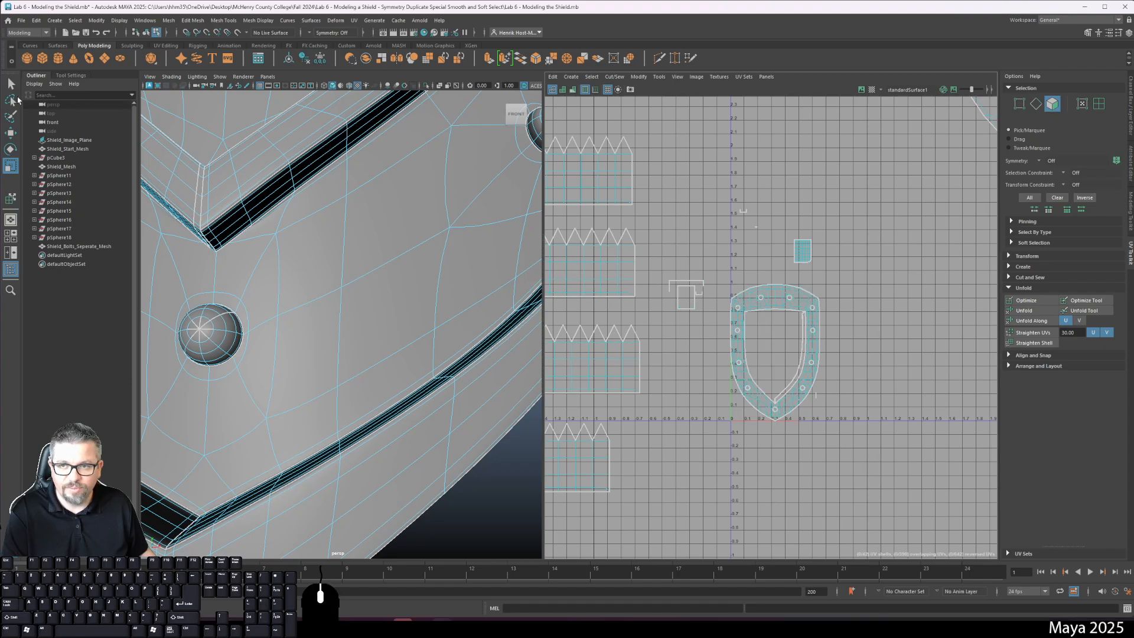
pyautogui.press('q')
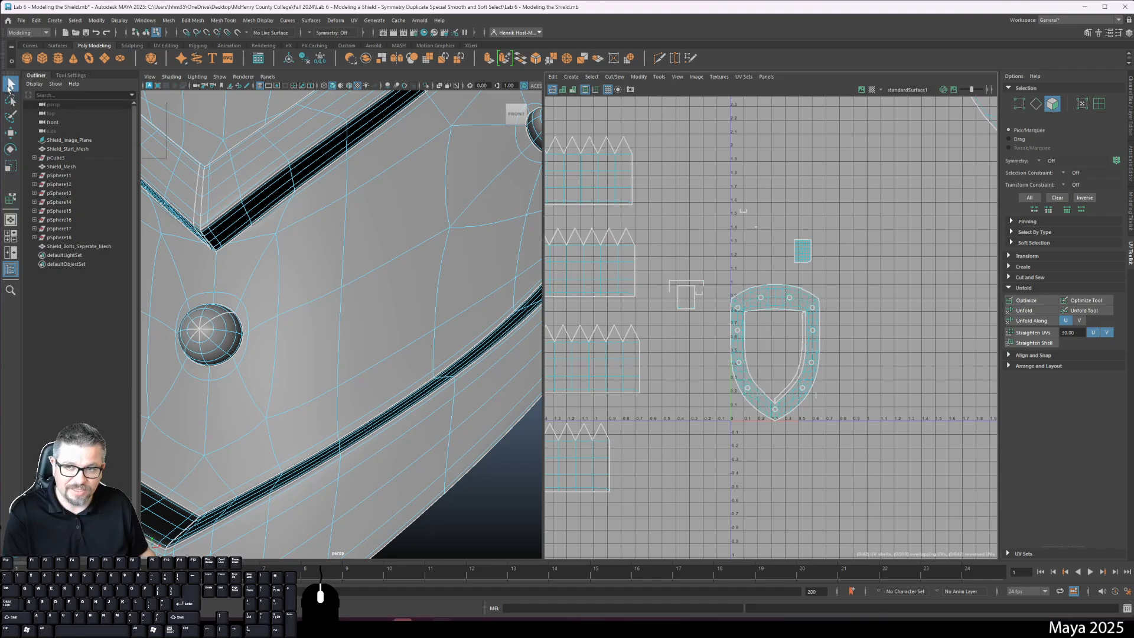
pyautogui.moveTo(766, 301); pyautogui.dragTo(725, 287, button='right')
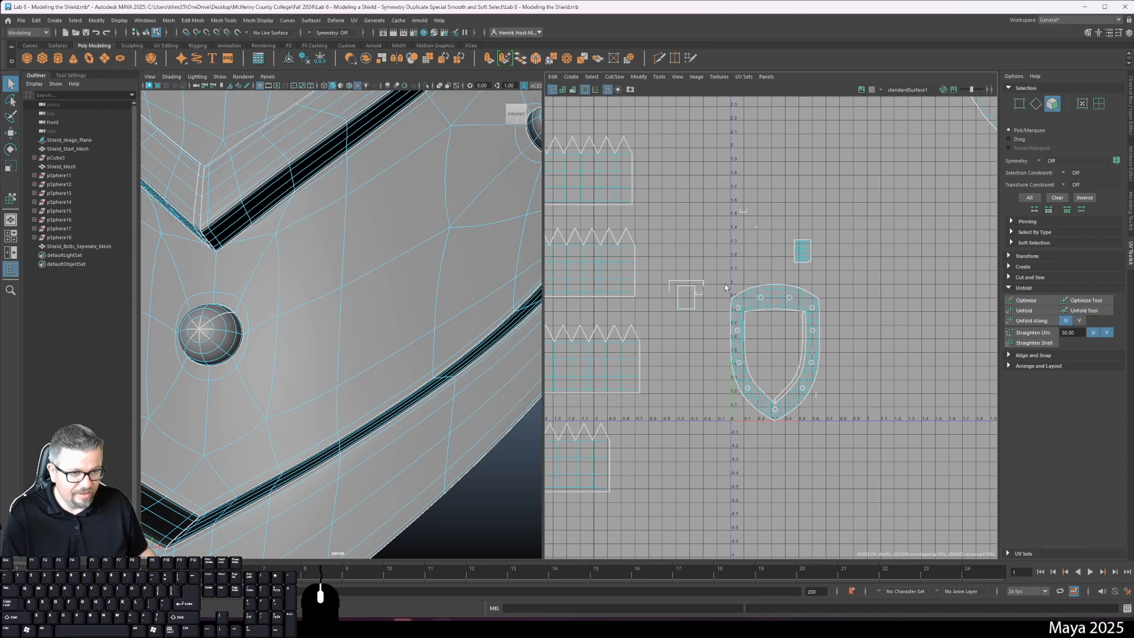
pyautogui.moveTo(849, 429); pyautogui.dragTo(852, 444)
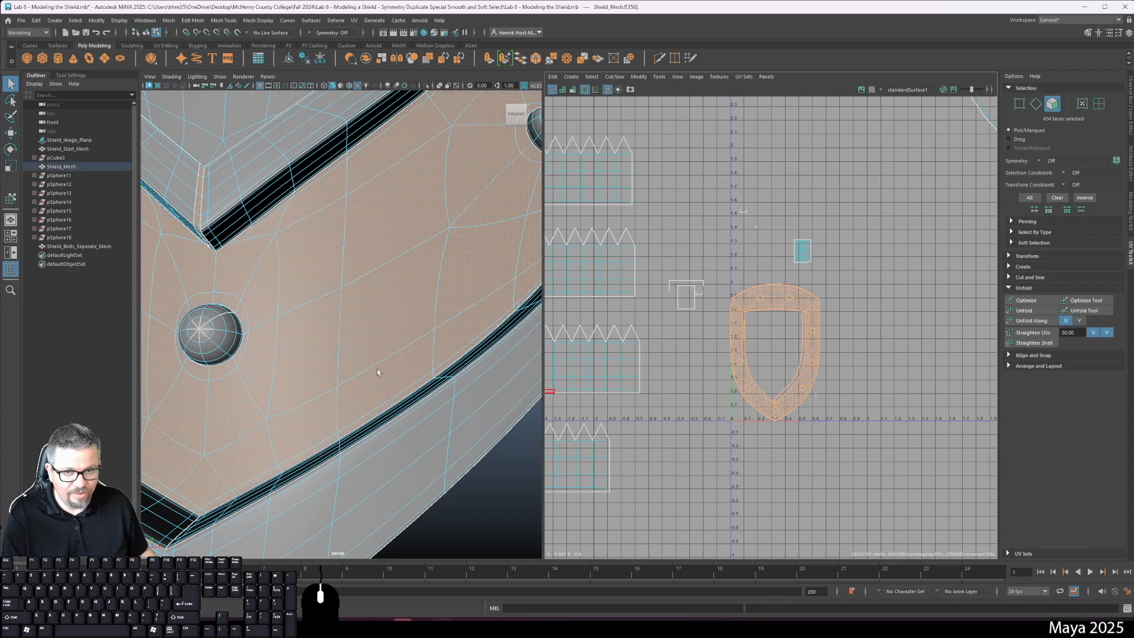
# - Deselect the stray faces that cross the raised inner trim at the lower tip of the front panel's opening
pyautogui.keyDown('alt'); pyautogui.moveTo(378, 372); pyautogui.dragTo(407, 367); pyautogui.keyUp('alt')
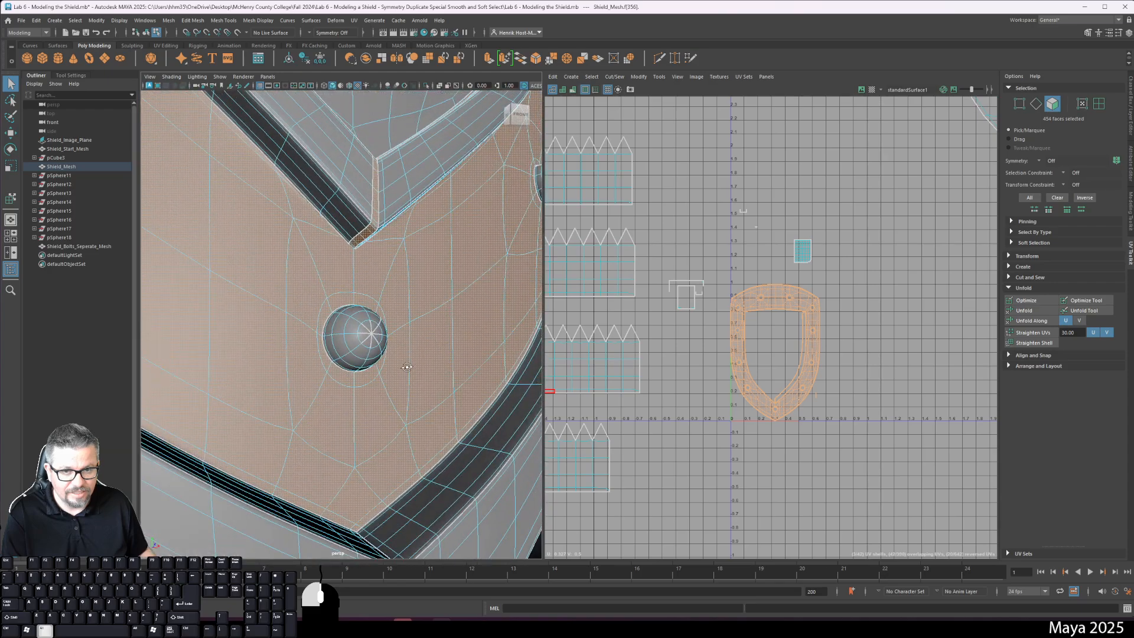
pyautogui.scroll(5, 384, 371)
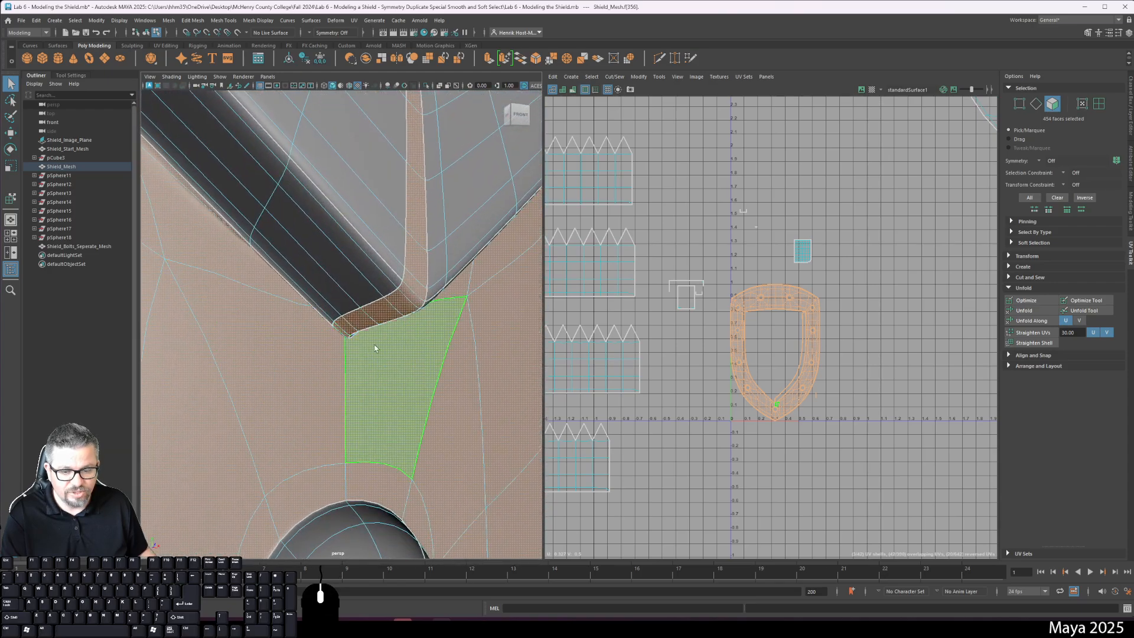
pyautogui.press('3')
pyautogui.keyDown('shift'); pyautogui.click(355, 329); pyautogui.keyUp('shift')
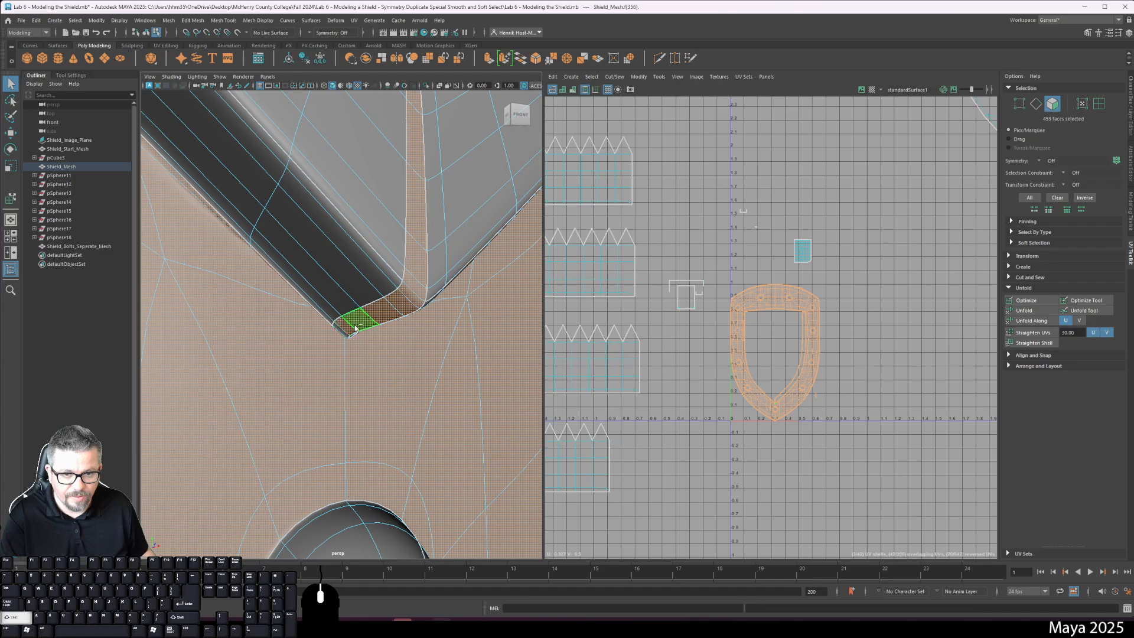
pyautogui.keyDown('shift'); pyautogui.click(347, 332); pyautogui.keyUp('shift')
pyautogui.keyDown('alt'); pyautogui.moveTo(345, 329); pyautogui.dragTo(350, 270); pyautogui.keyUp('alt')
pyautogui.keyDown('shift'); pyautogui.click(393, 204); pyautogui.keyUp('shift')
pyautogui.keyDown('shift'); pyautogui.click(419, 174); pyautogui.keyUp('shift')
pyautogui.keyDown('shift'); pyautogui.click(450, 147); pyautogui.keyUp('shift')
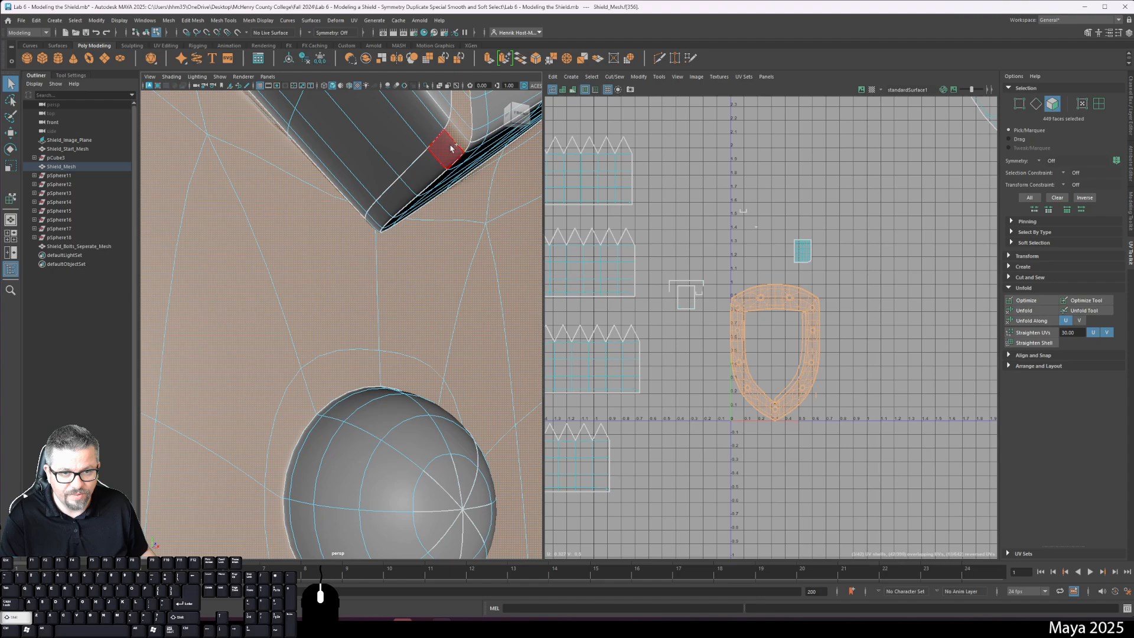
pyautogui.keyDown('shift'); pyautogui.click(463, 131); pyautogui.keyUp('shift')
pyautogui.keyDown('shift'); pyautogui.click(463, 106); pyautogui.keyUp('shift')
# - Deselect the remaining stray faces in the inner corner of the trim's lower tip and the first face of the adjoining strip
pyautogui.keyDown('alt'); pyautogui.moveTo(462, 108); pyautogui.dragTo(409, 292); pyautogui.keyUp('alt')
pyautogui.keyDown('shift'); pyautogui.click(460, 350); pyautogui.keyUp('shift')
pyautogui.keyDown('shift'); pyautogui.click(456, 254); pyautogui.keyUp('shift')
pyautogui.keyDown('shift'); pyautogui.click(456, 200); pyautogui.keyUp('shift')
pyautogui.keyDown('alt'); pyautogui.moveTo(409, 291); pyautogui.dragTo(407, 304, button='middle'); pyautogui.keyUp('alt')
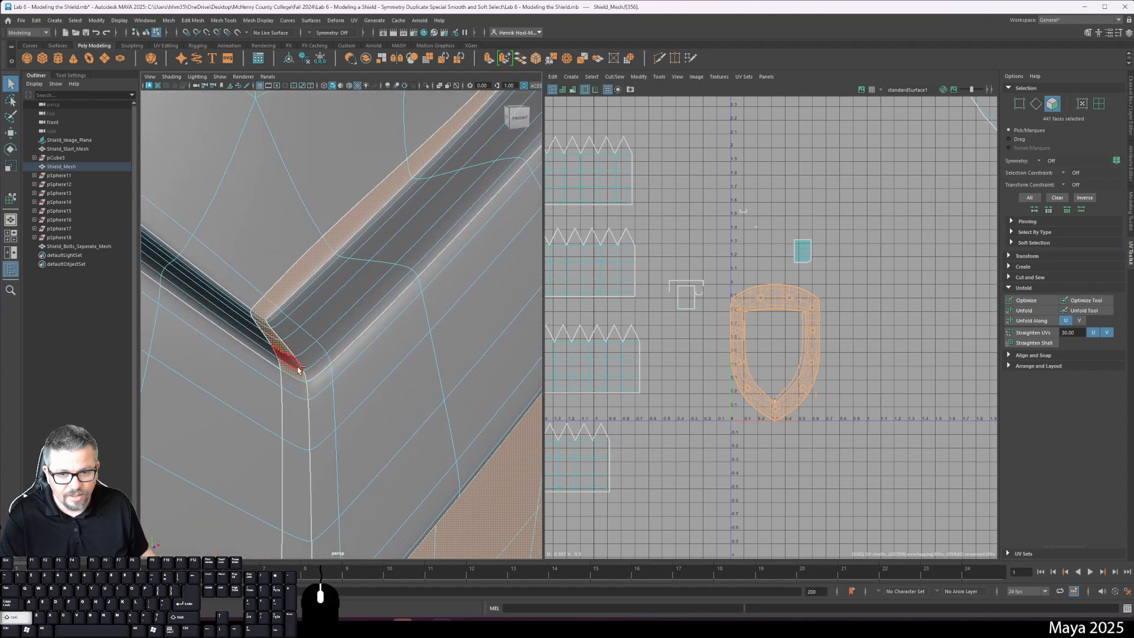
pyautogui.keyDown('shift'); pyautogui.click(267, 309); pyautogui.keyUp('shift')
pyautogui.keyDown('shift'); pyautogui.click(291, 283); pyautogui.keyUp('shift')
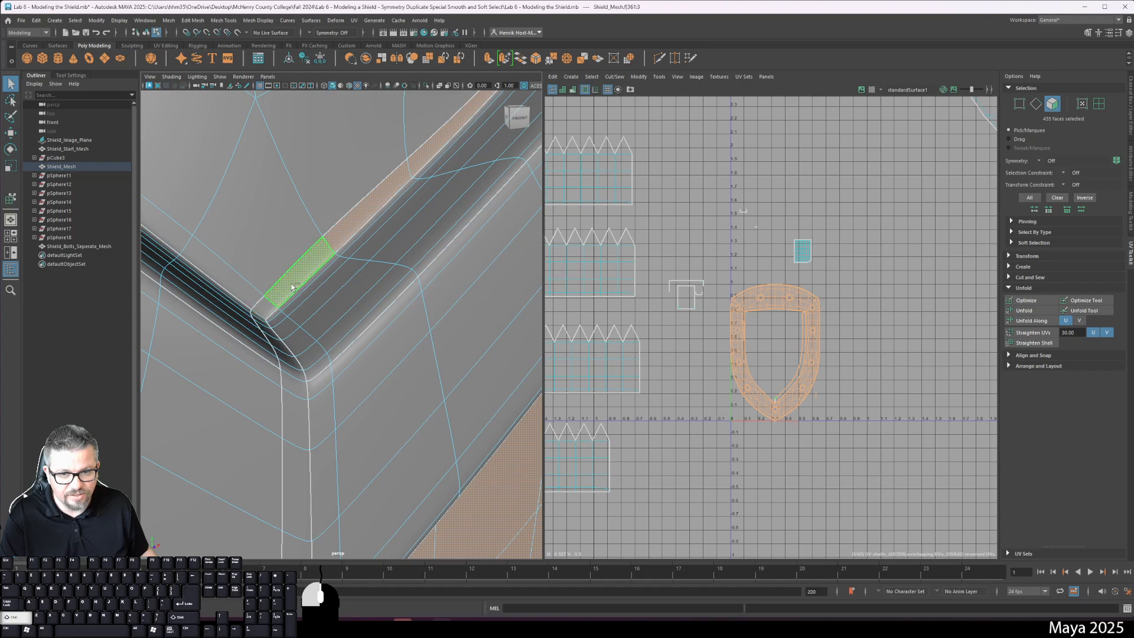
# - Deselect the thin strip of stray faces along the lower right curve of the inner trim
pyautogui.keyDown('shift'); pyautogui.click(365, 221); pyautogui.keyUp('shift')
pyautogui.keyDown('alt'); pyautogui.moveTo(387, 212); pyautogui.dragTo(379, 257); pyautogui.keyUp('alt')
pyautogui.keyDown('shift'); pyautogui.click(396, 266); pyautogui.keyUp('shift')
pyautogui.keyDown('alt'); pyautogui.moveTo(433, 201); pyautogui.dragTo(398, 264, button='middle'); pyautogui.keyUp('alt')
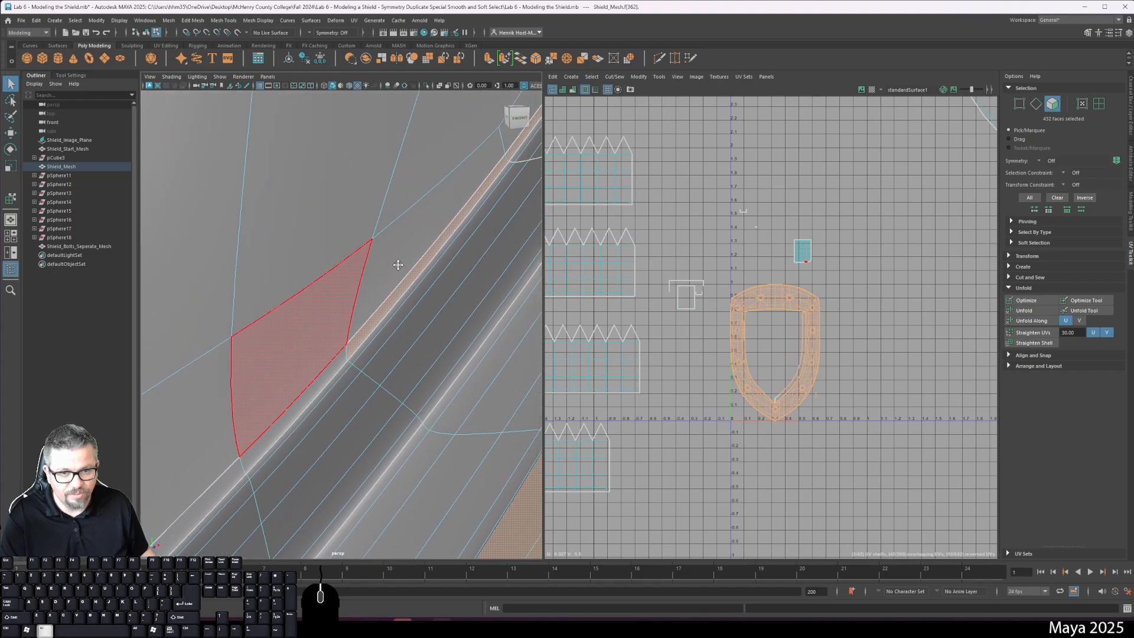
pyautogui.keyDown('shift'); pyautogui.click(395, 290); pyautogui.keyUp('shift')
pyautogui.keyDown('alt'); pyautogui.moveTo(434, 222); pyautogui.dragTo(347, 342, button='middle'); pyautogui.keyUp('alt')
pyautogui.keyDown('shift'); pyautogui.click(403, 277); pyautogui.keyUp('shift')
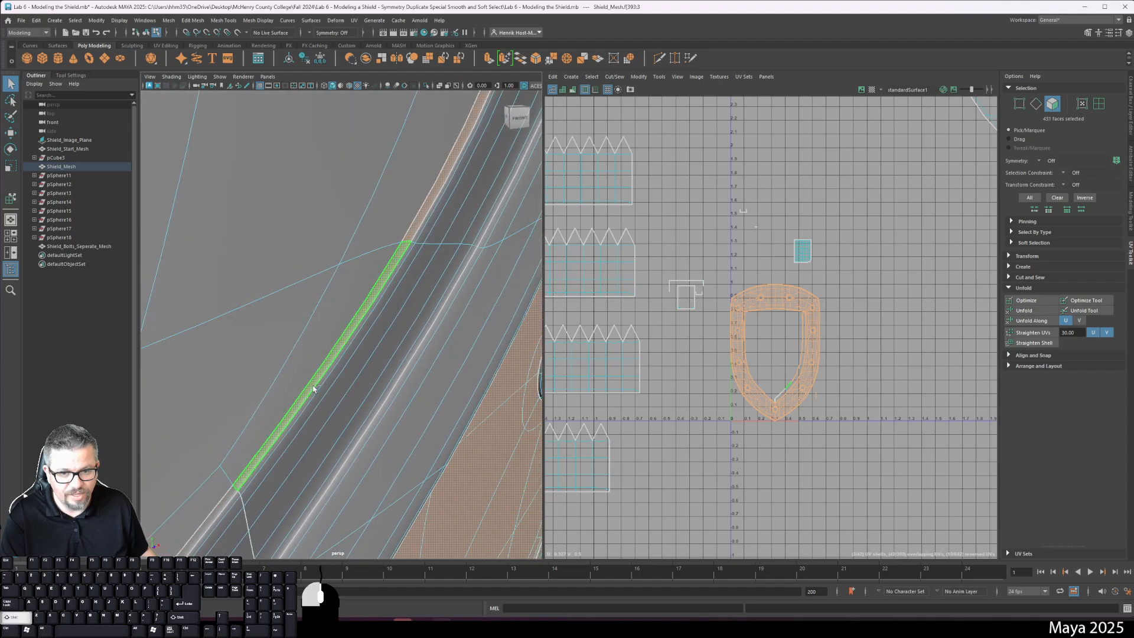
pyautogui.keyDown('shift'); pyautogui.click(415, 225); pyautogui.keyUp('shift')
pyautogui.keyDown('alt'); pyautogui.moveTo(459, 172); pyautogui.dragTo(399, 304, button='middle'); pyautogui.keyUp('alt')
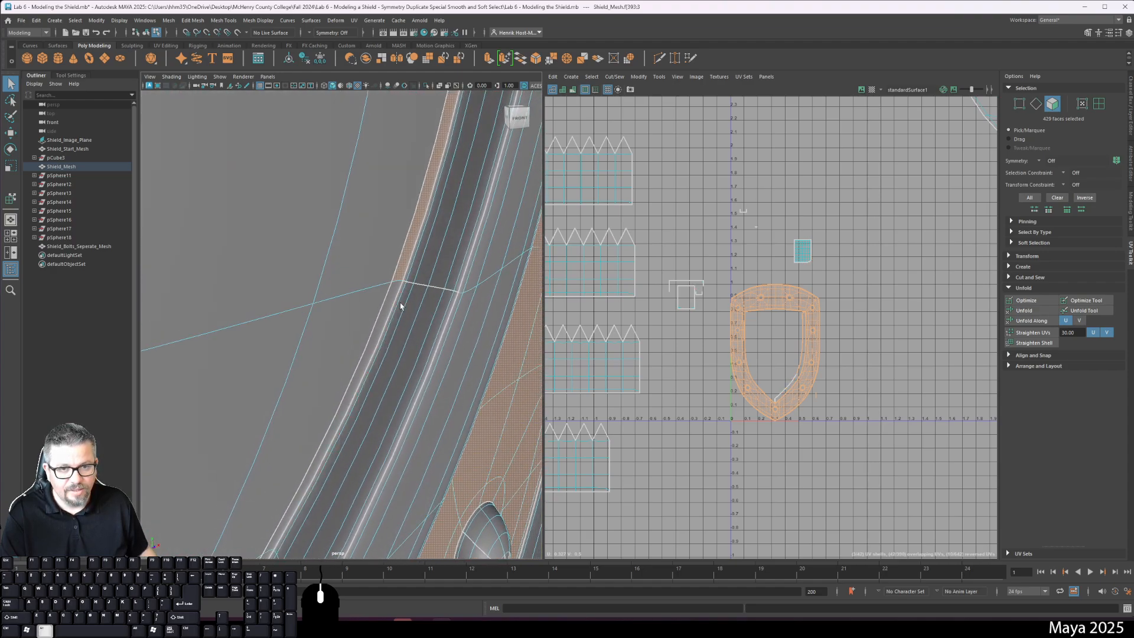
# - Deselect the rest of the stray strip up the right side of the inner trim to its upper corner
pyautogui.keyDown('alt'); pyautogui.scroll(-5, 400, 305); pyautogui.keyUp('alt')
pyautogui.keyDown('shift'); pyautogui.click(414, 185); pyautogui.keyUp('shift')
pyautogui.keyDown('shift'); pyautogui.click(414, 185); pyautogui.keyUp('shift')
pyautogui.keyDown('alt'); pyautogui.moveTo(414, 185); pyautogui.dragTo(395, 369, button='middle'); pyautogui.keyUp('alt')
pyautogui.keyDown('shift'); pyautogui.click(403, 260); pyautogui.keyUp('shift')
pyautogui.keyDown('alt'); pyautogui.moveTo(404, 248); pyautogui.dragTo(388, 372, button='middle'); pyautogui.keyUp('alt')
pyautogui.keyDown('shift'); pyautogui.click(392, 256); pyautogui.keyUp('shift')
pyautogui.keyDown('shift'); pyautogui.click(392, 256); pyautogui.keyUp('shift')
pyautogui.keyDown('alt'); pyautogui.moveTo(392, 256); pyautogui.dragTo(354, 407, button='middle'); pyautogui.keyUp('alt')
pyautogui.keyDown('shift'); pyautogui.click(353, 407); pyautogui.keyUp('shift')
pyautogui.keyDown('alt'); pyautogui.moveTo(299, 357); pyautogui.dragTo(353, 304, button='middle'); pyautogui.keyUp('alt')
pyautogui.keyDown('shift'); pyautogui.click(352, 299); pyautogui.keyUp('shift')
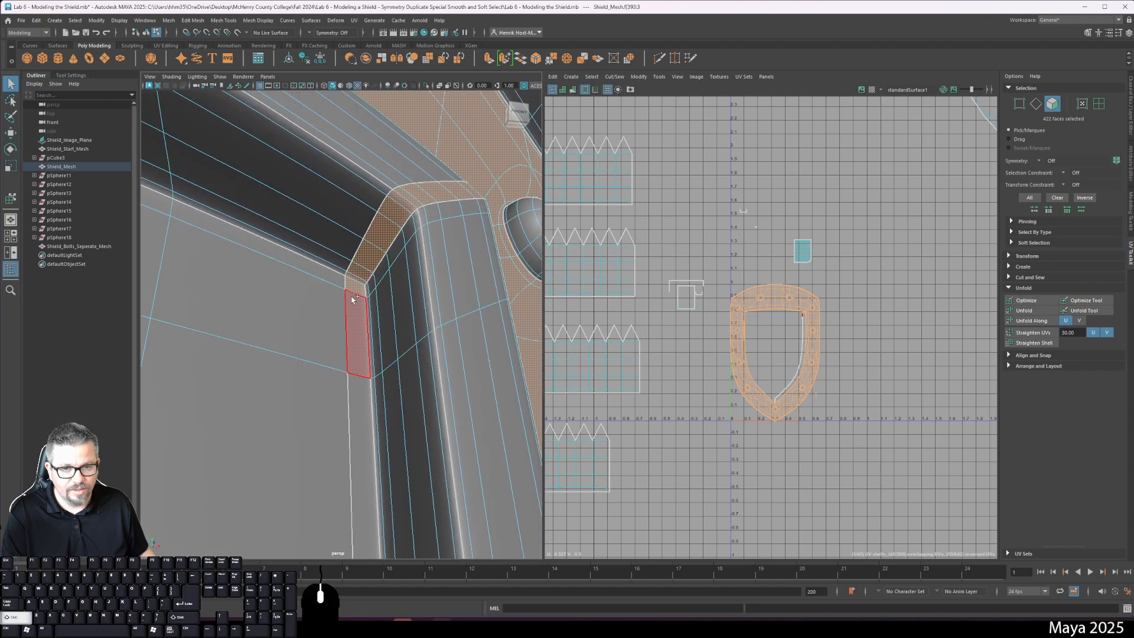
# - Deselect the stray faces wrapping around the upper right corner of the inner trim, on both its inner and front sides
pyautogui.keyDown('shift'); pyautogui.click(393, 217); pyautogui.keyUp('shift')
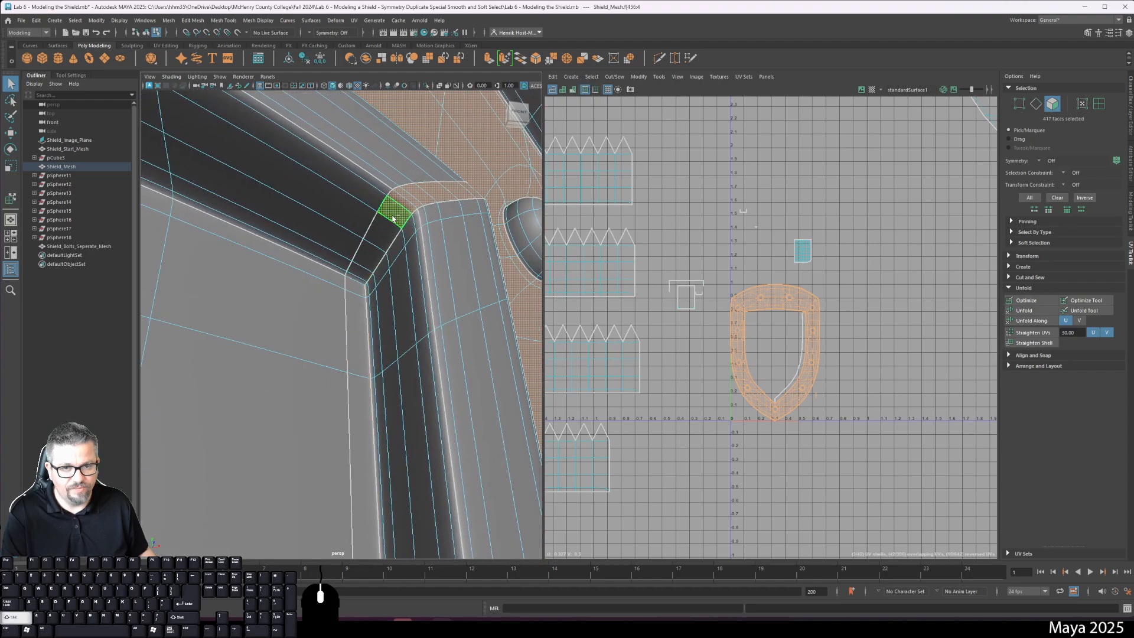
pyautogui.keyDown('shift'); pyautogui.click(437, 193); pyautogui.keyUp('shift')
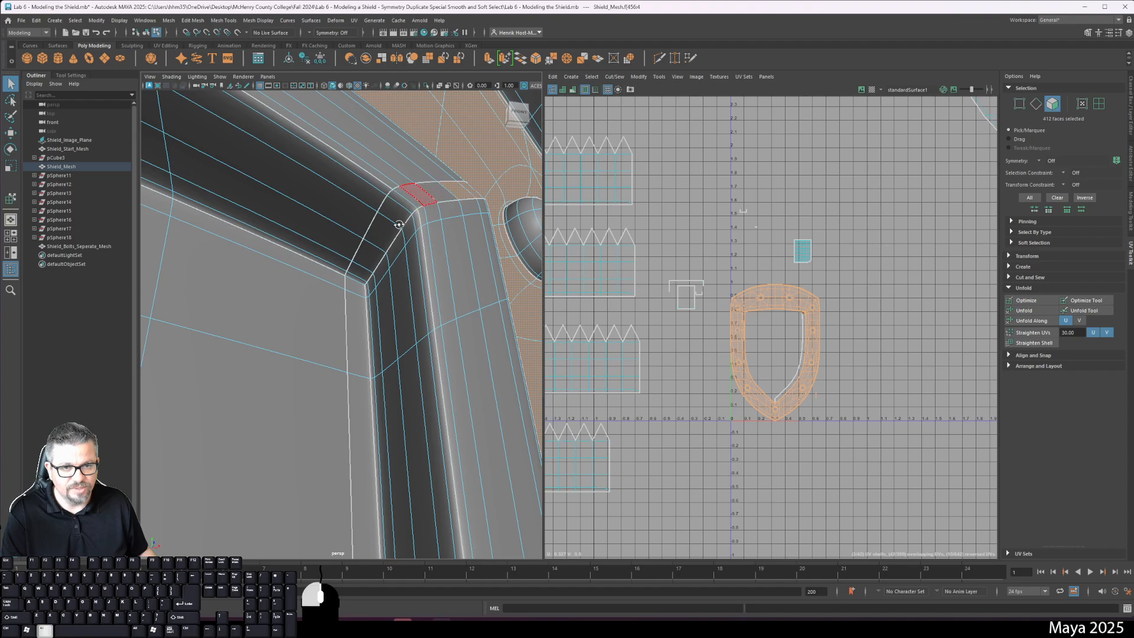
pyautogui.keyDown('alt'); pyautogui.moveTo(413, 198); pyautogui.dragTo(377, 279); pyautogui.keyUp('alt')
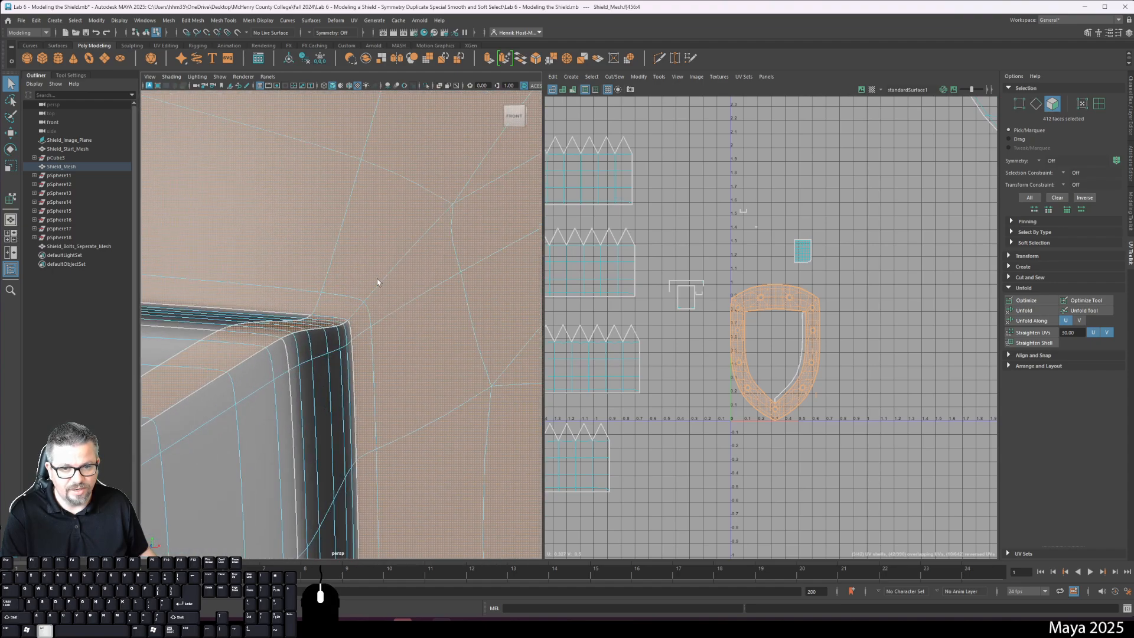
pyautogui.keyDown('shift'); pyautogui.click(173, 402); pyautogui.keyUp('shift')
pyautogui.keyDown('shift'); pyautogui.click(236, 355); pyautogui.keyUp('shift')
pyautogui.keyDown('shift'); pyautogui.click(288, 330); pyautogui.keyUp('shift')
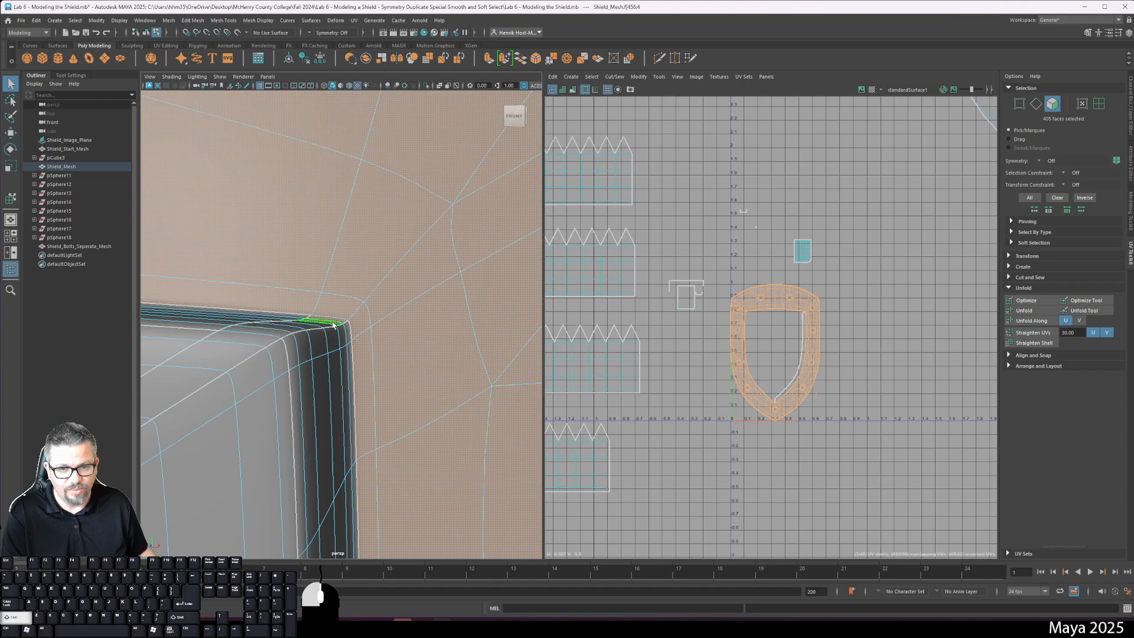
# - Deselect the stray faces on the upper selected segment of the inner trim along the left side of the opening
pyautogui.keyDown('alt'); pyautogui.moveTo(321, 387); pyautogui.dragTo(273, 409); pyautogui.keyUp('alt')
pyautogui.keyDown('alt'); pyautogui.moveTo(273, 410); pyautogui.dragTo(236, 389, button='right'); pyautogui.keyUp('alt')
pyautogui.keyDown('alt'); pyautogui.moveTo(236, 390); pyautogui.dragTo(377, 357); pyautogui.keyUp('alt')
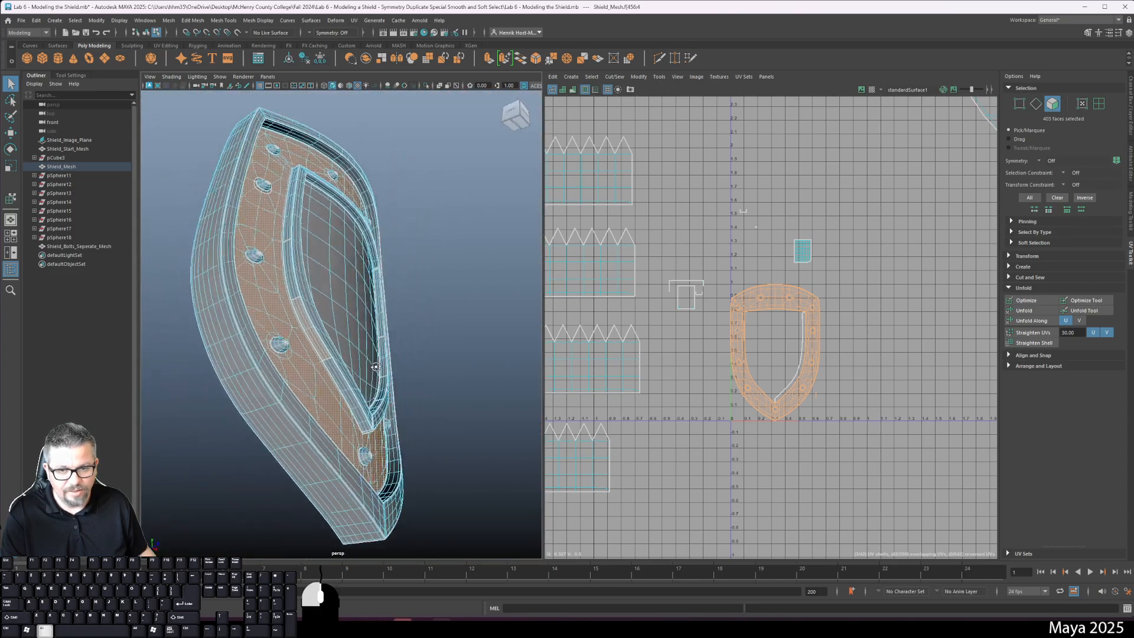
pyautogui.keyDown('alt'); pyautogui.moveTo(254, 348); pyautogui.dragTo(329, 391, button='right'); pyautogui.keyUp('alt')
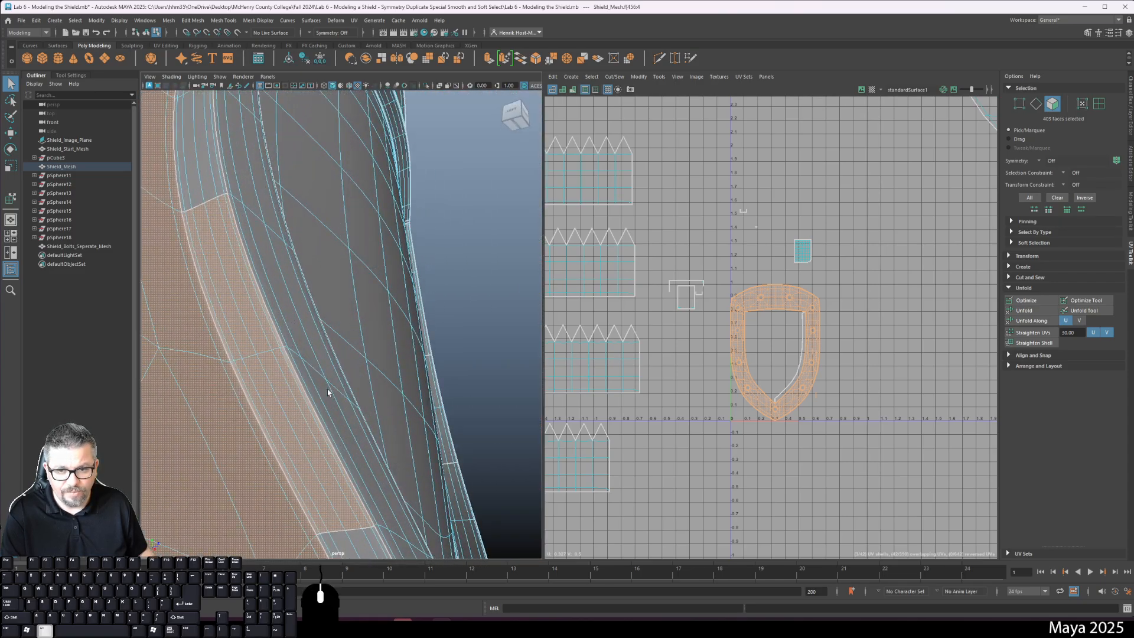
pyautogui.keyDown('shift'); pyautogui.click(192, 249); pyautogui.keyUp('shift')
pyautogui.keyDown('shift'); pyautogui.click(203, 246); pyautogui.keyUp('shift')
pyautogui.keyDown('shift'); pyautogui.click(221, 242); pyautogui.keyUp('shift')
pyautogui.keyDown('shift'); pyautogui.click(230, 237); pyautogui.keyUp('shift')
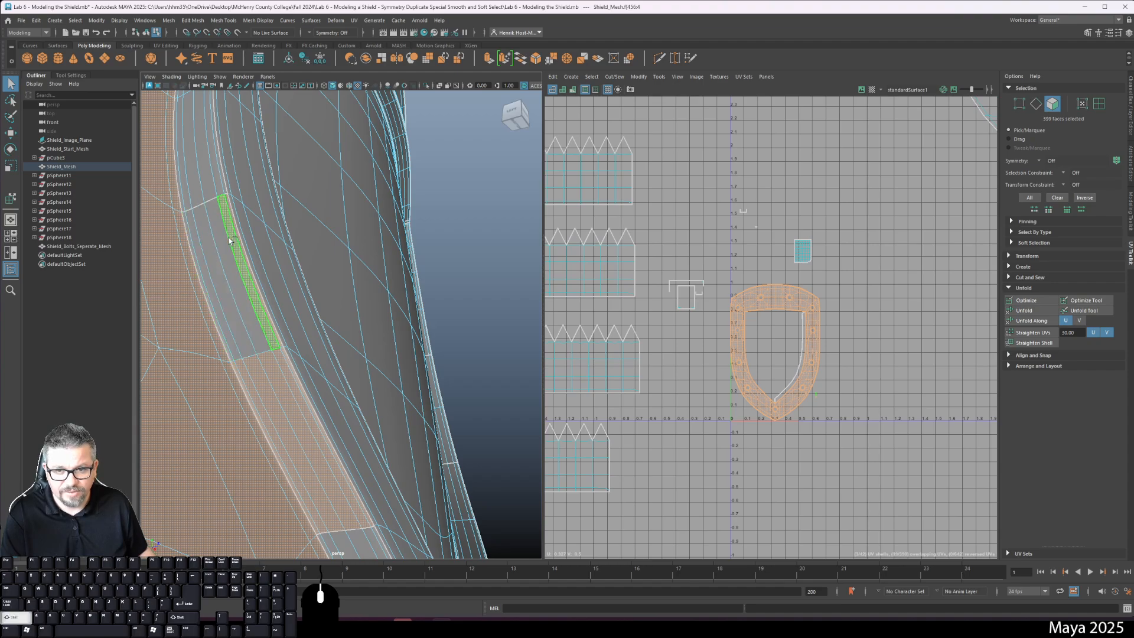
pyautogui.keyDown('shift'); pyautogui.click(238, 238); pyautogui.keyUp('shift')
# - Deselect the stray faces on the next trim segment down the lower left curve of the opening, including the thin edge strip
pyautogui.keyDown('shift'); pyautogui.click(285, 357); pyautogui.keyUp('shift')
pyautogui.keyDown('shift'); pyautogui.click(278, 364); pyautogui.keyUp('shift')
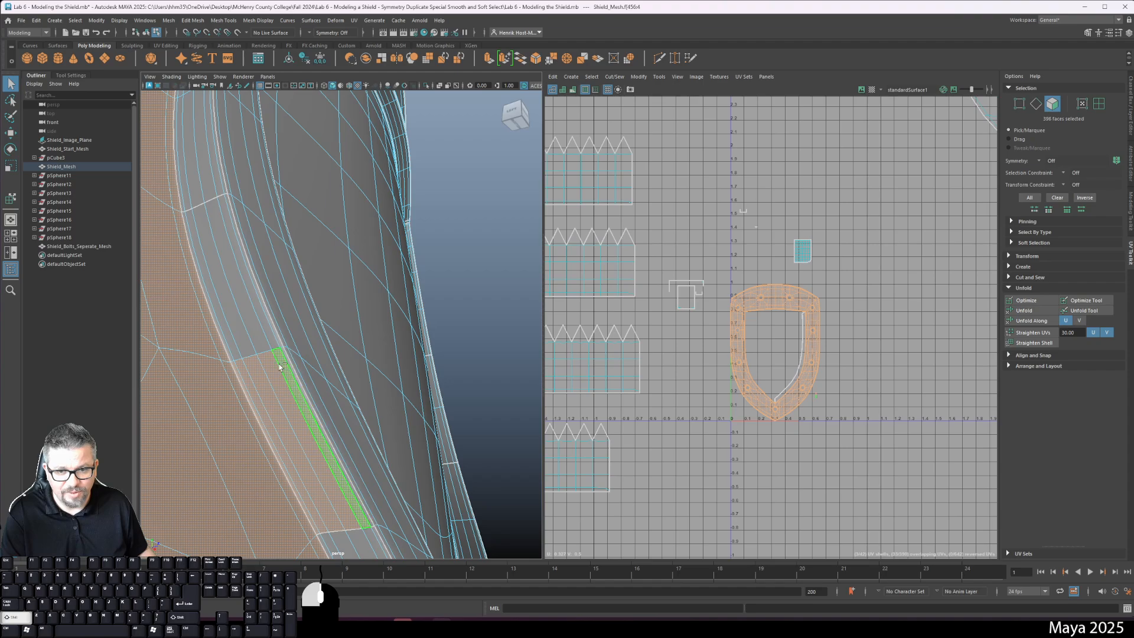
pyautogui.keyDown('shift'); pyautogui.click(270, 373); pyautogui.keyUp('shift')
pyautogui.keyDown('shift'); pyautogui.click(260, 380); pyautogui.keyUp('shift')
pyautogui.keyDown('shift'); pyautogui.click(249, 390); pyautogui.keyUp('shift')
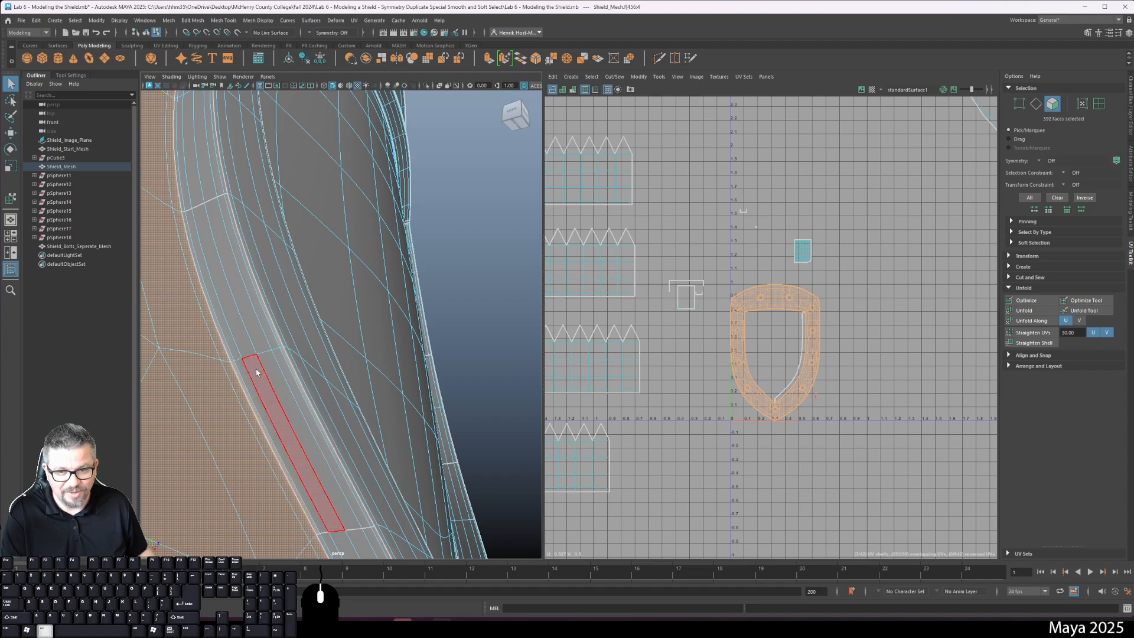
pyautogui.scroll(5, 257, 372)
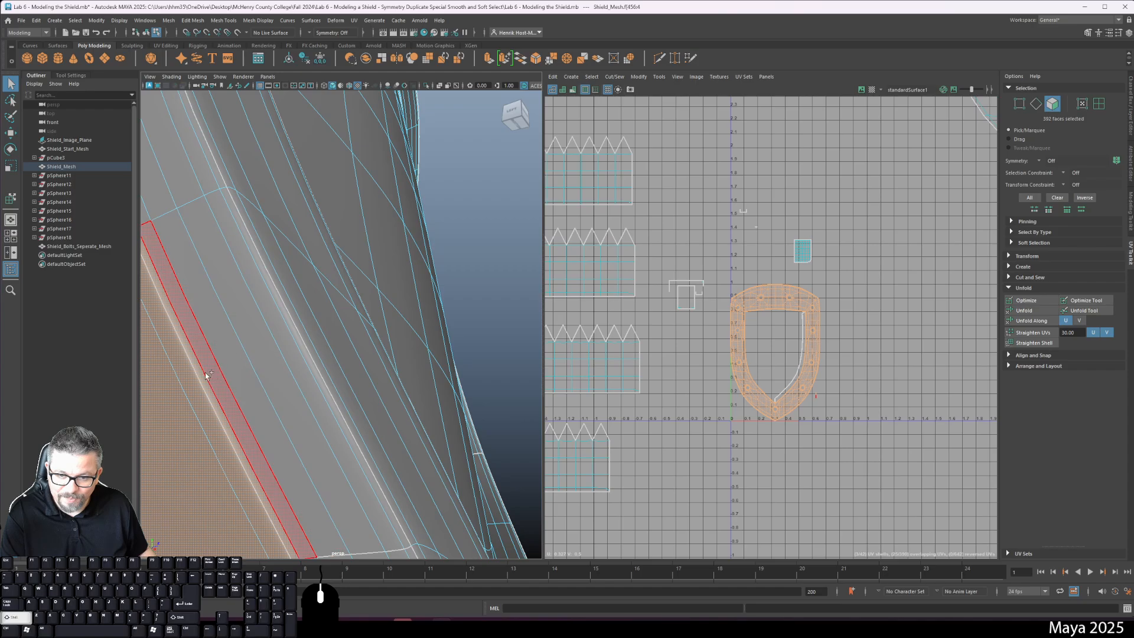
pyautogui.keyDown('shift'); pyautogui.click(202, 377); pyautogui.keyUp('shift')
# - Face the shield straight from the front and isolate the selected faces to check for leftover stray faces
pyautogui.keyDown('alt'); pyautogui.moveTo(250, 348); pyautogui.dragTo(273, 397, button='middle'); pyautogui.keyUp('alt')
pyautogui.keyDown('alt'); pyautogui.moveTo(273, 397); pyautogui.dragTo(245, 347, button='right'); pyautogui.keyUp('alt')
pyautogui.moveTo(245, 347)
pyautogui.keyDown('alt'); pyautogui.mouseDown()
pyautogui.moveTo(195, 369)
pyautogui.moveTo(171, 331)
pyautogui.moveTo(121, 347)
pyautogui.moveTo(188, 297)
pyautogui.moveTo(225, 340)
pyautogui.mouseUp(); pyautogui.keyUp('alt')
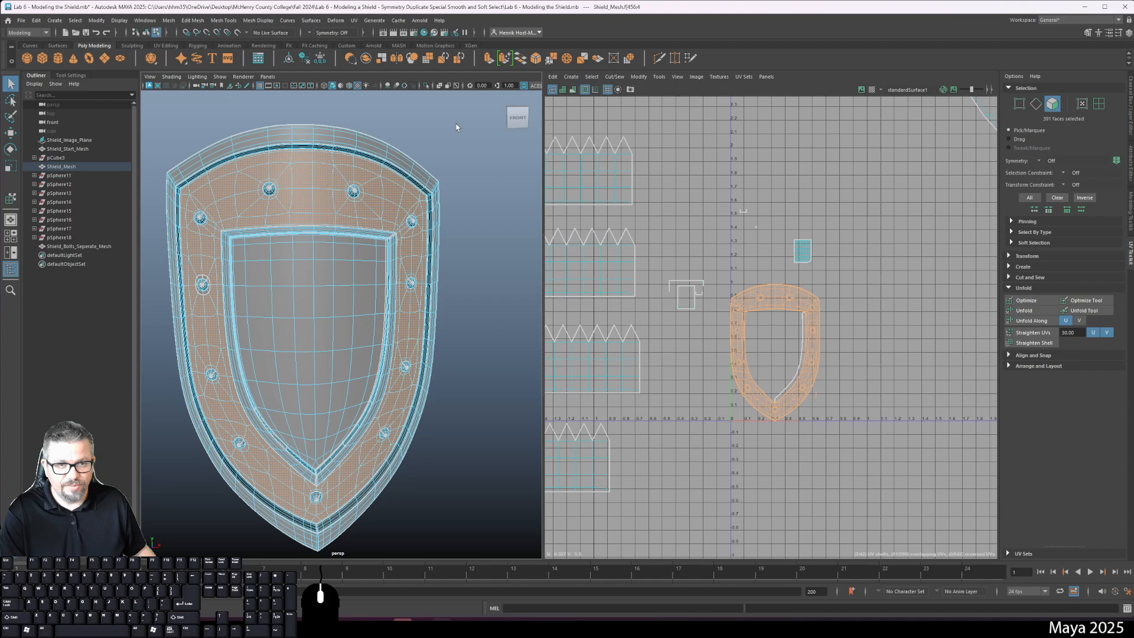
pyautogui.click(517, 118)
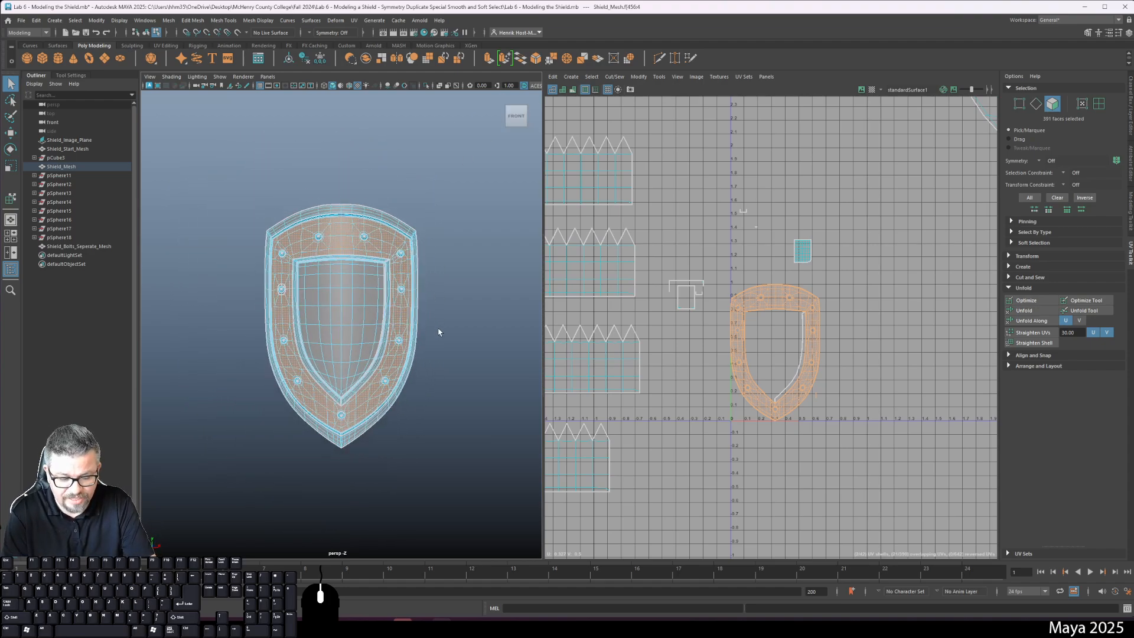
pyautogui.hotkey('ctrl', '1')
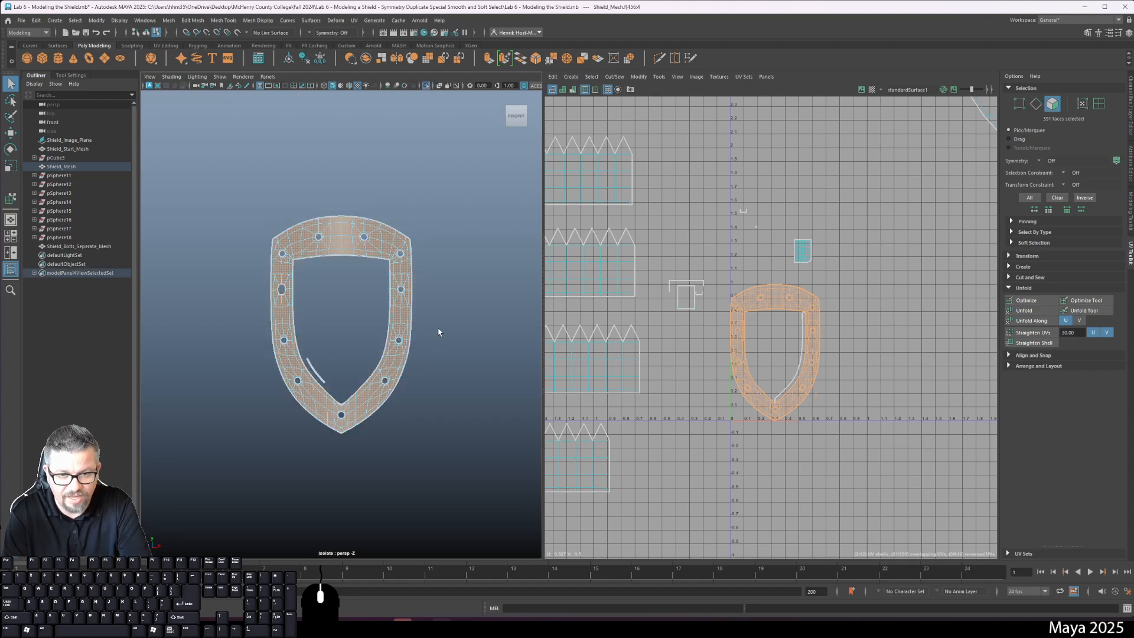
# - Show the full mesh again and deselect the stray faces on the inward-facing side of the trim's lower left curve
pyautogui.keyDown('alt'); pyautogui.moveTo(342, 361); pyautogui.dragTo(359, 284, button='middle'); pyautogui.keyUp('alt')
pyautogui.keyDown('alt'); pyautogui.moveTo(359, 284); pyautogui.dragTo(411, 435, button='right'); pyautogui.keyUp('alt')
pyautogui.keyDown('alt'); pyautogui.moveTo(411, 436); pyautogui.dragTo(362, 360); pyautogui.keyUp('alt')
pyautogui.hotkey('ctrl', '1')
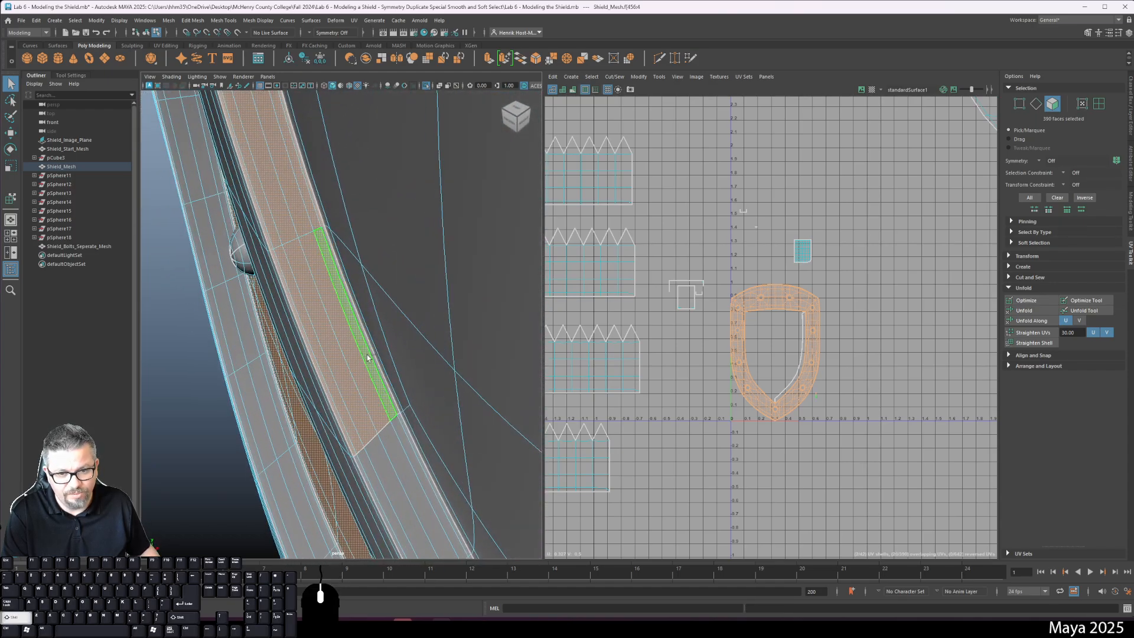
pyautogui.keyDown('ctrl'); pyautogui.click(343, 363); pyautogui.keyUp('ctrl')
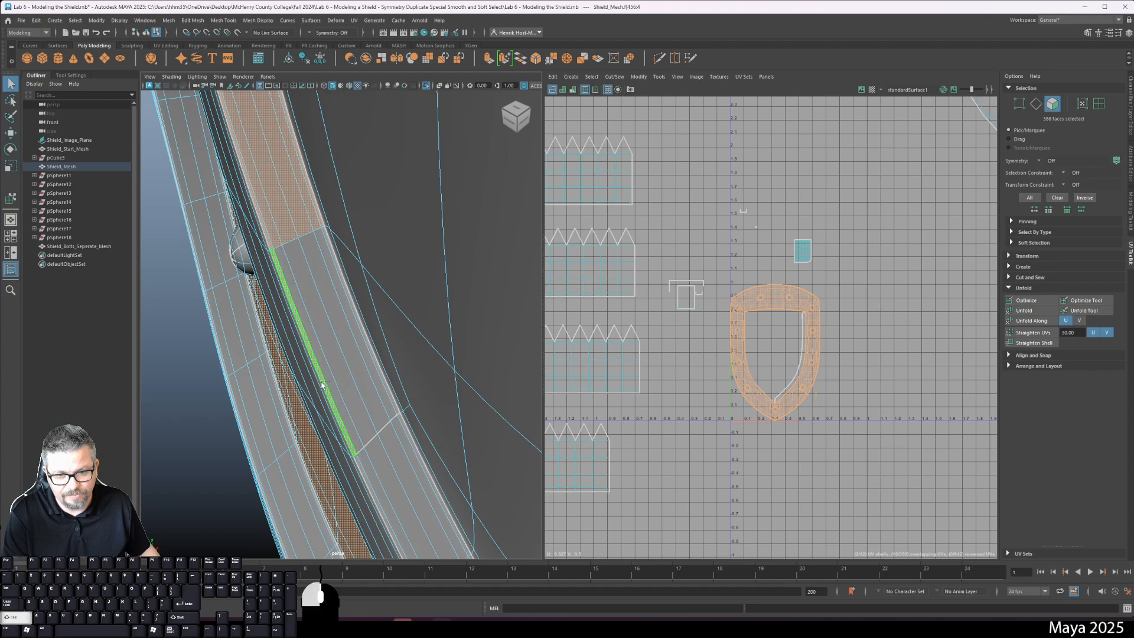
pyautogui.keyDown('ctrl'); pyautogui.click(287, 231); pyautogui.keyUp('ctrl')
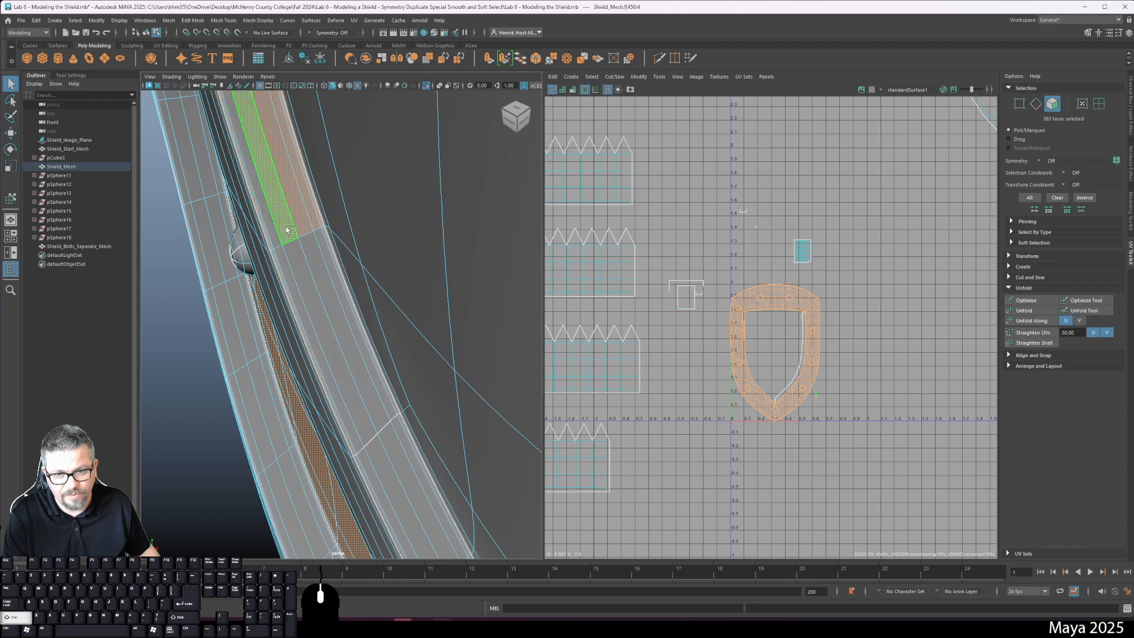
pyautogui.keyDown('ctrl'); pyautogui.click(315, 216); pyautogui.keyUp('ctrl')
pyautogui.keyDown('shift'); pyautogui.click(319, 215); pyautogui.keyUp('shift')
# - Isolate the cleaned front panel selection and examine its outline and bolt holes for extra or missing faces
pyautogui.keyDown('alt'); pyautogui.moveTo(319, 216); pyautogui.dragTo(278, 154, button='right'); pyautogui.keyUp('alt')
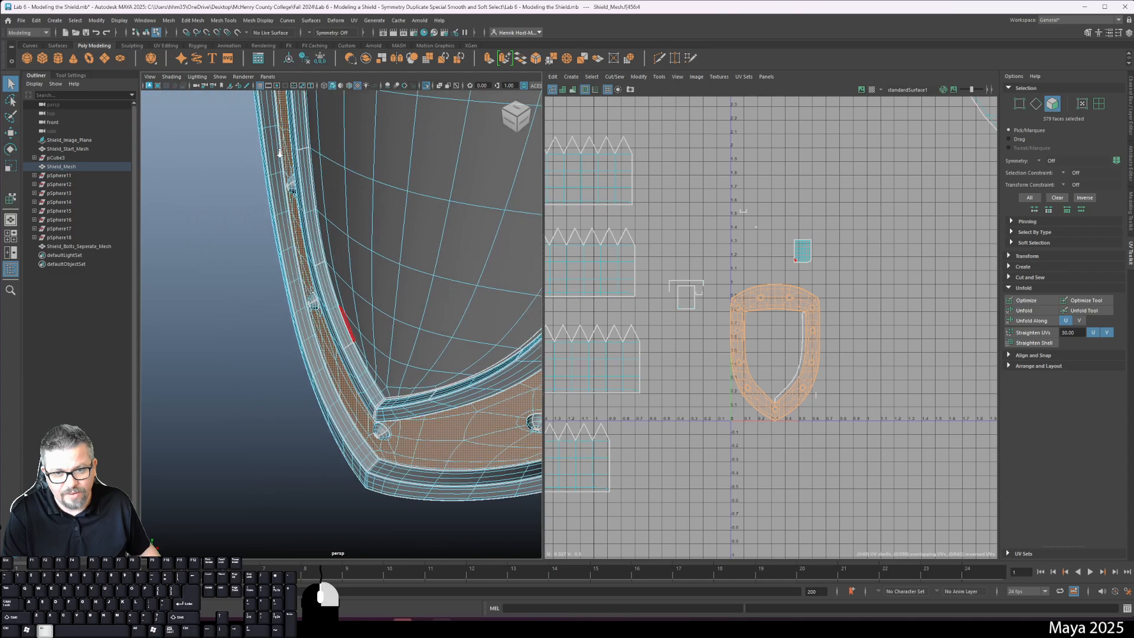
pyautogui.keyDown('alt'); pyautogui.moveTo(278, 155); pyautogui.dragTo(388, 213); pyautogui.keyUp('alt')
pyautogui.keyDown('alt'); pyautogui.moveTo(389, 213); pyautogui.dragTo(324, 336, button='middle'); pyautogui.keyUp('alt')
pyautogui.keyDown('alt'); pyautogui.moveTo(324, 336); pyautogui.dragTo(295, 227, button='right'); pyautogui.keyUp('alt')
pyautogui.keyDown('alt'); pyautogui.moveTo(295, 227); pyautogui.dragTo(299, 230); pyautogui.keyUp('alt')
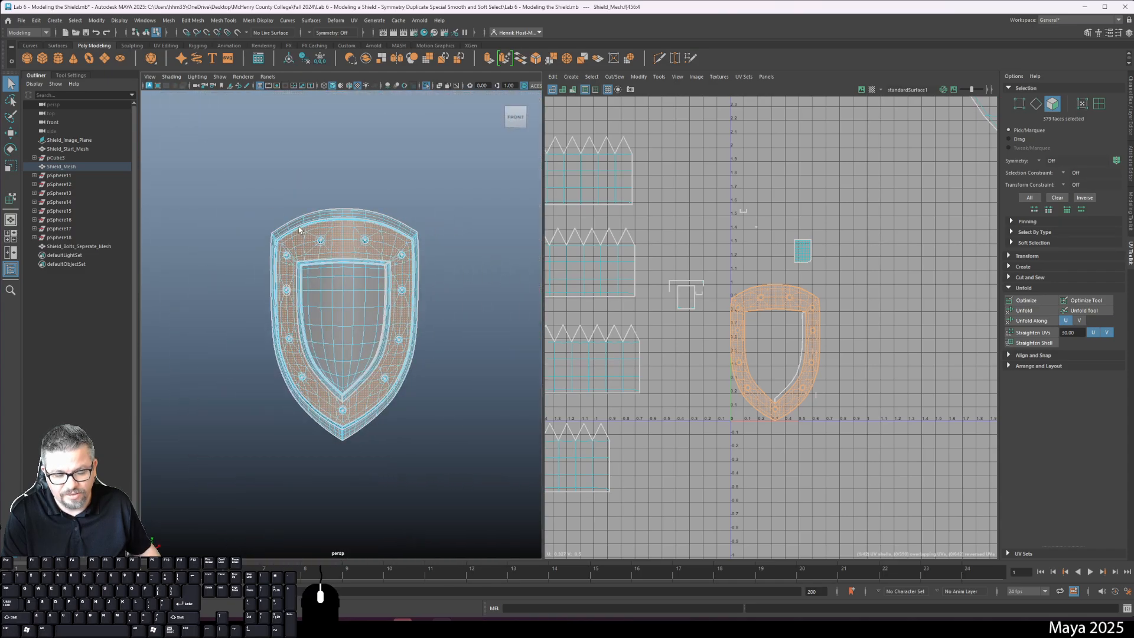
pyautogui.hotkey('ctrl', '1')
pyautogui.keyDown('alt'); pyautogui.moveTo(263, 240); pyautogui.dragTo(269, 271, button='right'); pyautogui.keyUp('alt')
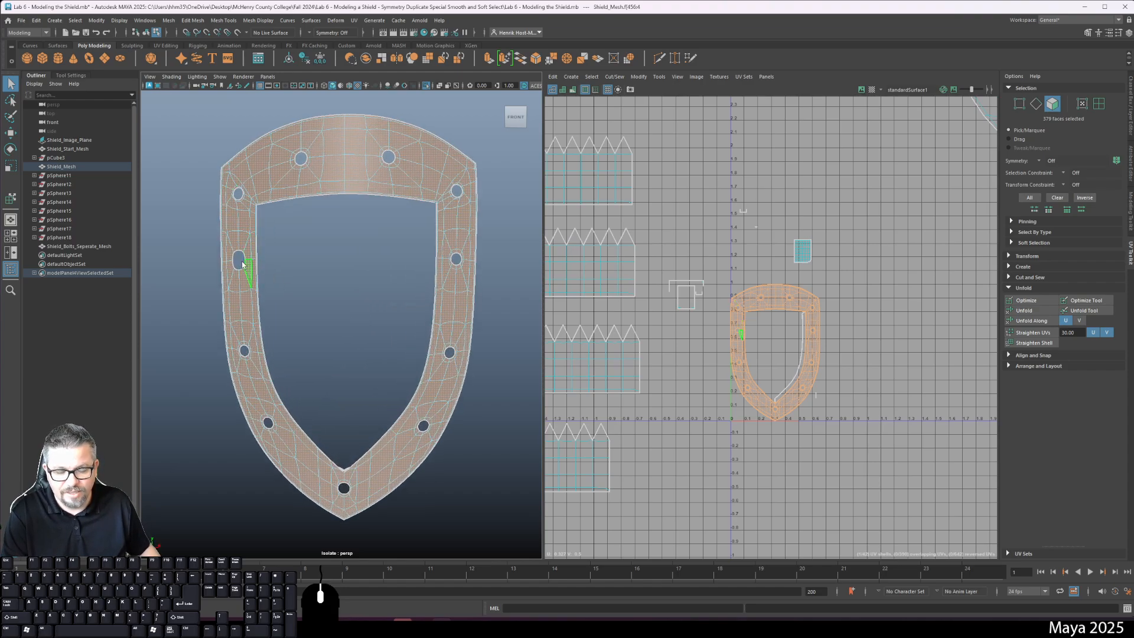
# - Exit isolation and add the missing ring of faces around the second bolt from the top on the left side to the selection
pyautogui.hotkey('ctrl', '1')
pyautogui.keyDown('alt'); pyautogui.moveTo(274, 269); pyautogui.dragTo(341, 294, button='middle'); pyautogui.keyUp('alt')
pyautogui.keyDown('alt'); pyautogui.moveTo(341, 295); pyautogui.dragTo(357, 407, button='right'); pyautogui.keyUp('alt')
pyautogui.keyDown('alt'); pyautogui.moveTo(228, 259); pyautogui.dragTo(190, 154, button='right'); pyautogui.keyUp('alt')
pyautogui.moveTo(311, 259)
pyautogui.keyDown('alt'); pyautogui.mouseDown()
pyautogui.moveTo(303, 283)
pyautogui.moveTo(302, 269)
pyautogui.mouseUp(); pyautogui.keyUp('alt')
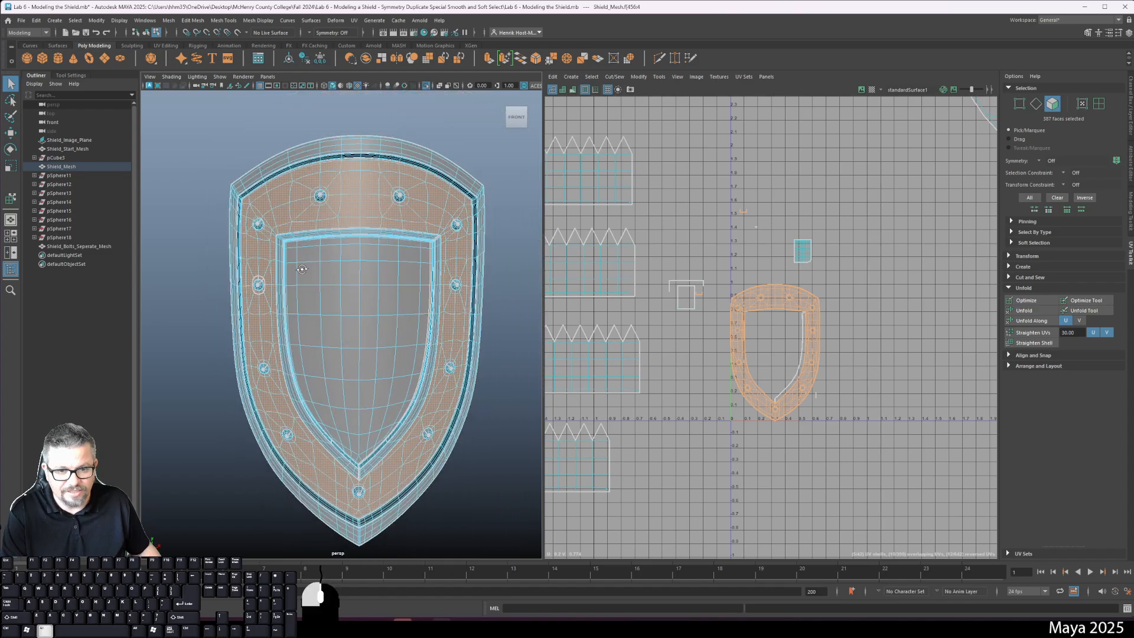
# - Isolate the completed front panel selection for a final check, and restore the full mesh display
pyautogui.hotkey('ctrl', '1')
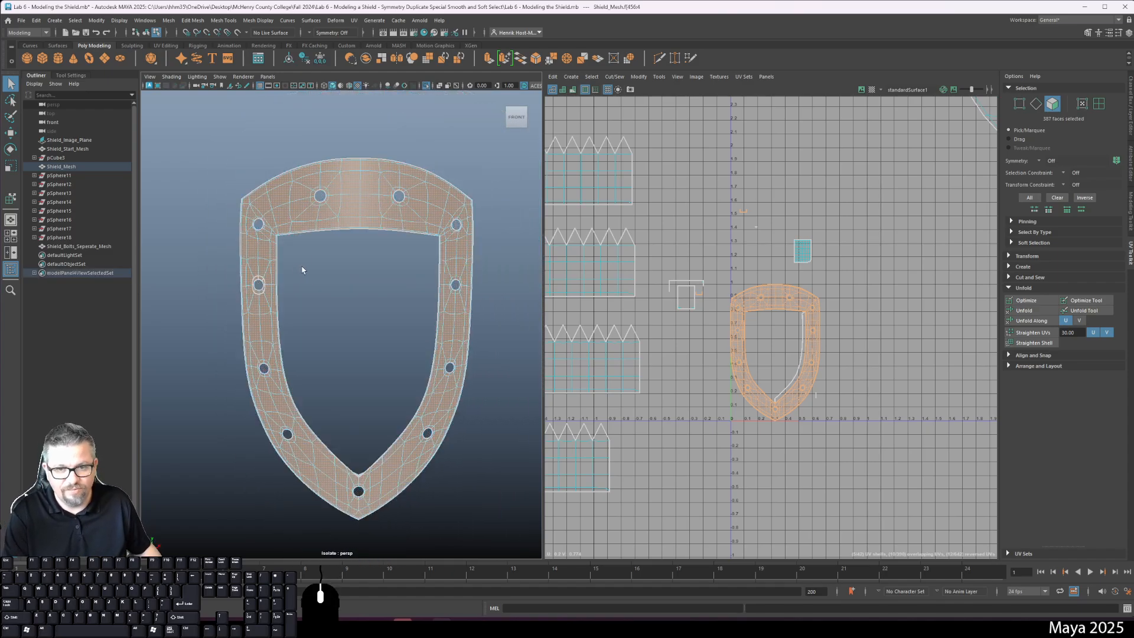
pyautogui.keyDown('alt'); pyautogui.moveTo(305, 268); pyautogui.dragTo(285, 343); pyautogui.keyUp('alt')
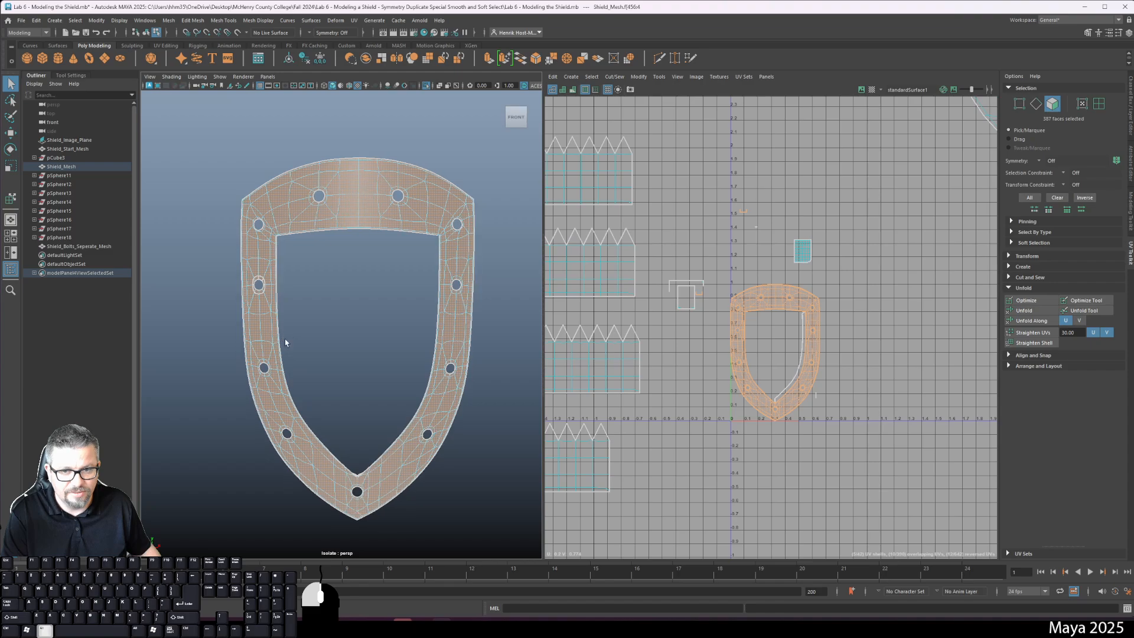
pyautogui.hotkey('ctrl', 'z')
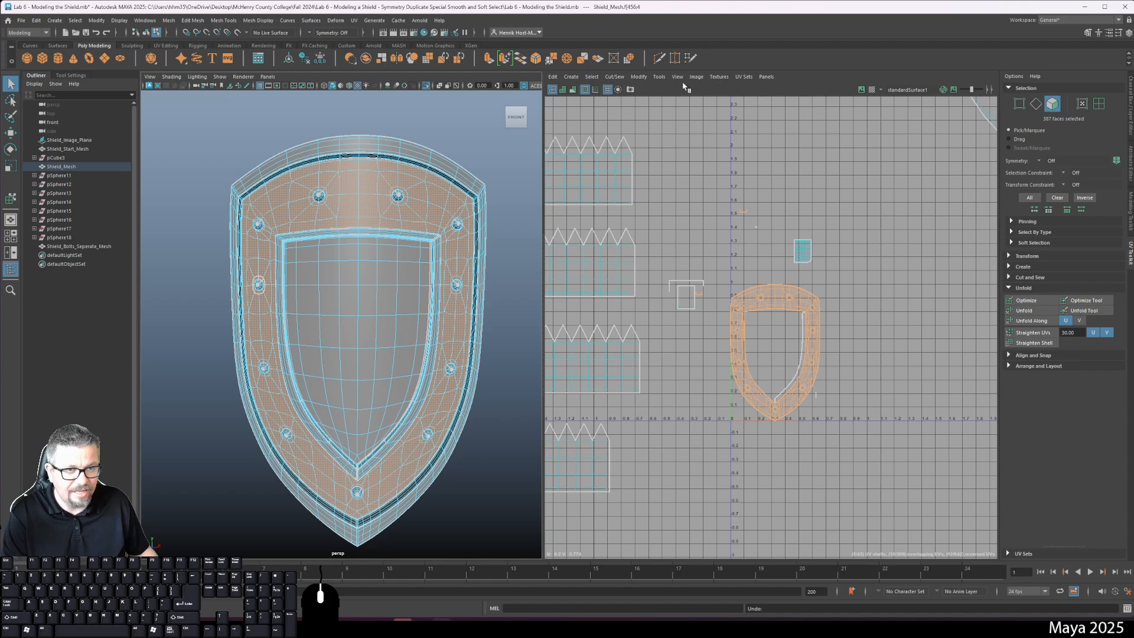
# - Reproject the UVs of the selected front panel faces from the straight front view
pyautogui.click(517, 118)
pyautogui.press('space')
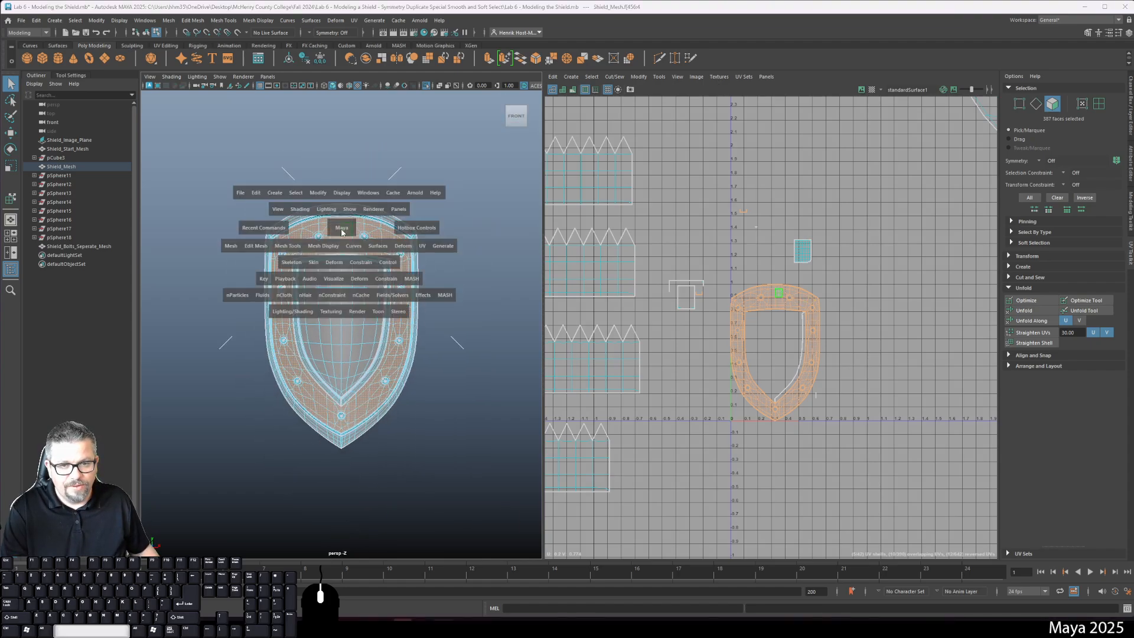
pyautogui.click(423, 247)
pyautogui.click(450, 318)
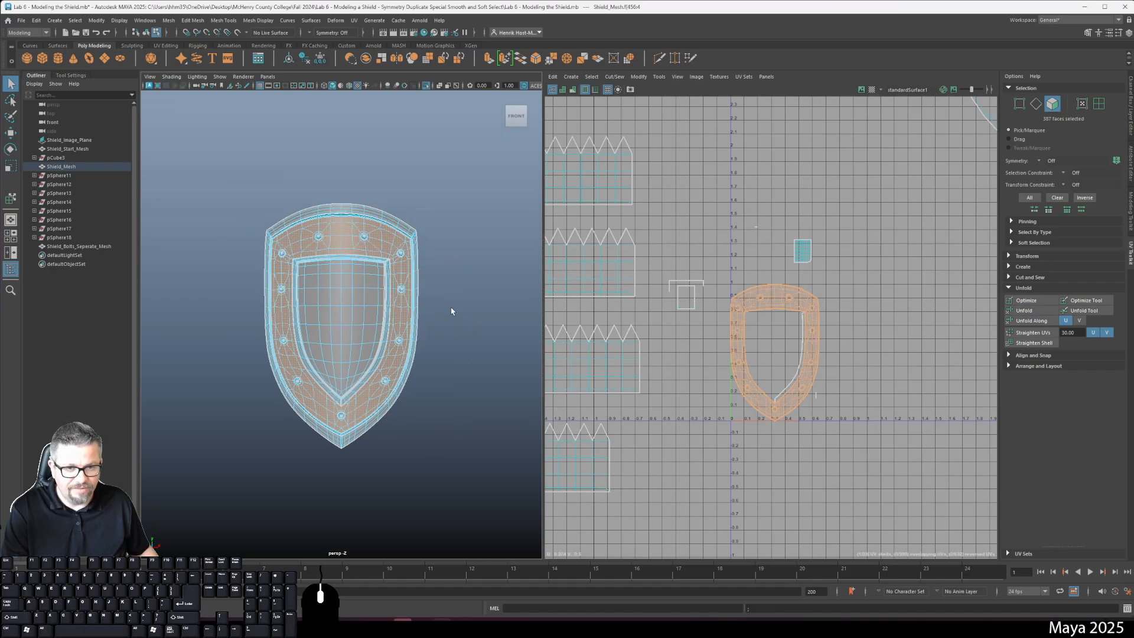
# - Move the front panel's UV shell into the empty area right of the other shells with Move UV Shell, and unfold it
pyautogui.click(657, 77)
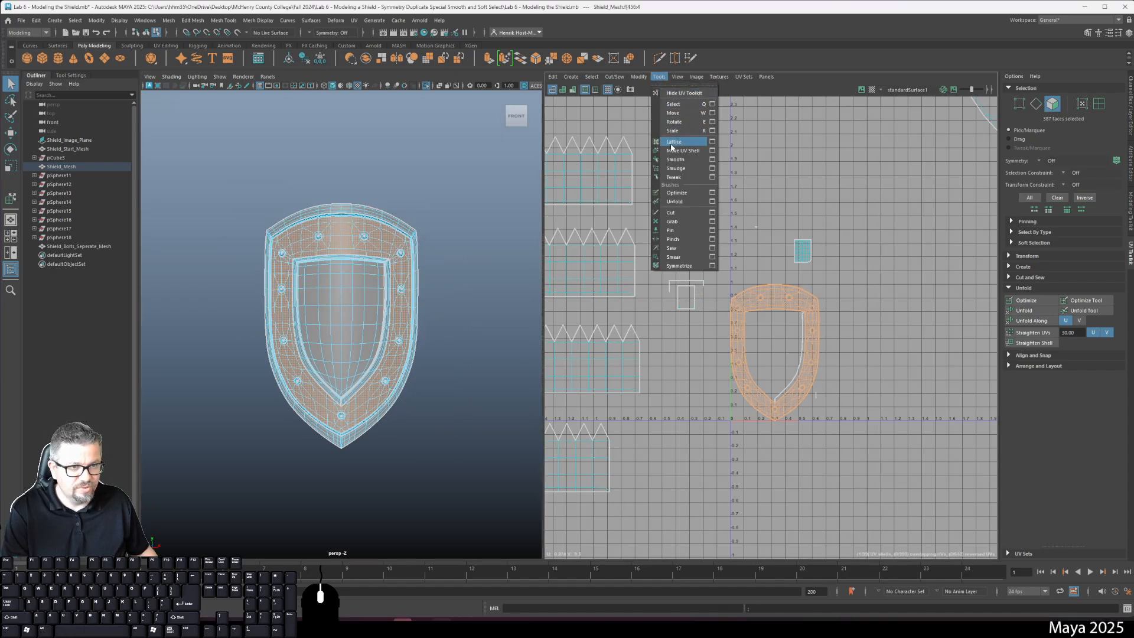
pyautogui.click(676, 149)
pyautogui.moveTo(779, 295); pyautogui.dragTo(963, 257)
pyautogui.click(1033, 310)
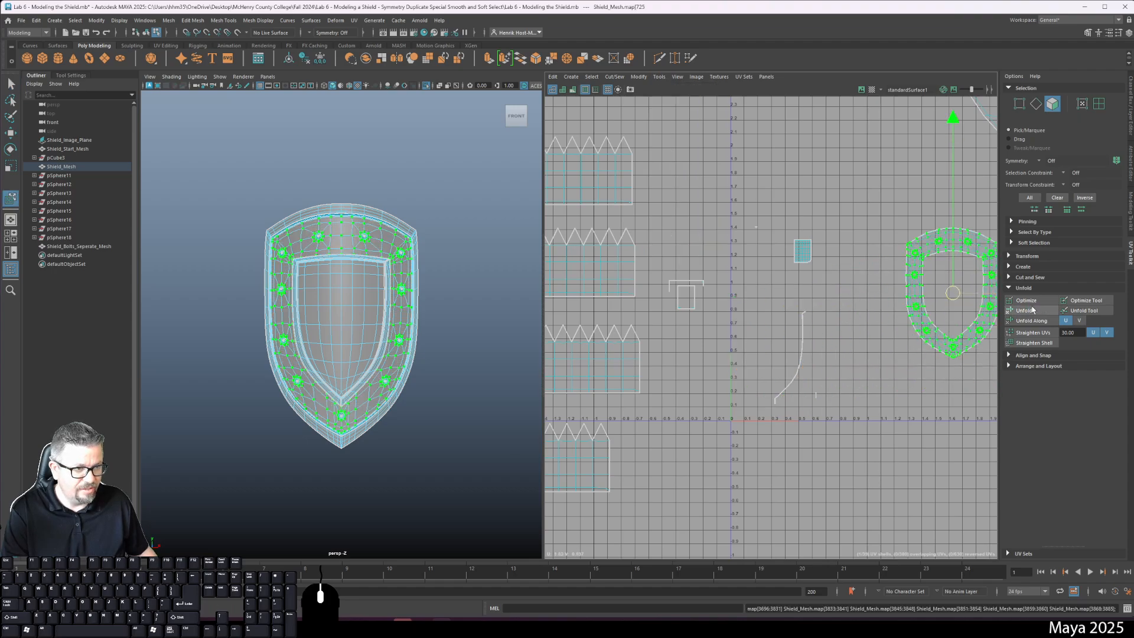
# - Enlarge the shield frame's UV shell and move it clear of the origin, beyond the narrow rim shell
pyautogui.keyDown('alt'); pyautogui.moveTo(933, 307); pyautogui.dragTo(739, 372, button='middle'); pyautogui.keyUp('alt')
pyautogui.scroll(2, 822, 326)
pyautogui.keyDown('alt'); pyautogui.moveTo(738, 369); pyautogui.dragTo(699, 301, button='right'); pyautogui.keyUp('alt')
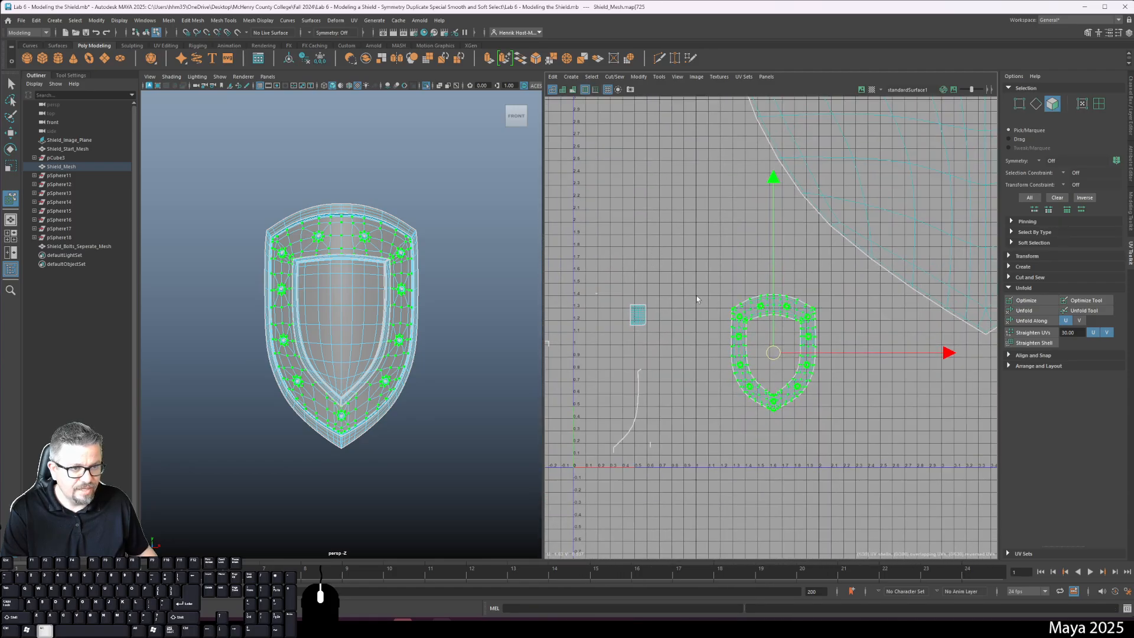
pyautogui.keyDown('alt'); pyautogui.moveTo(825, 395); pyautogui.dragTo(749, 290, button='right'); pyautogui.keyUp('alt')
pyautogui.keyDown('alt'); pyautogui.moveTo(881, 353); pyautogui.dragTo(749, 396, button='middle'); pyautogui.keyUp('alt')
pyautogui.keyDown('alt'); pyautogui.moveTo(749, 396); pyautogui.dragTo(597, 226, button='right'); pyautogui.keyUp('alt')
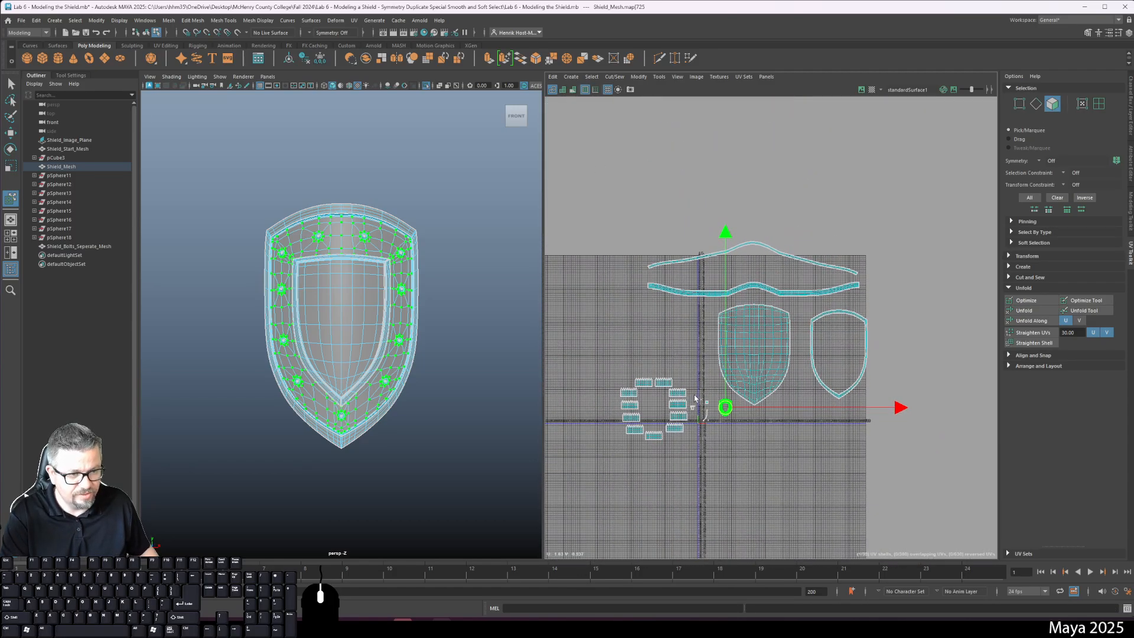
pyautogui.press('r')
pyautogui.moveTo(725, 407); pyautogui.dragTo(1051, 408)
pyautogui.moveTo(734, 404); pyautogui.dragTo(864, 301)
# - Fine-tune the frame shell's size and position so it sits beside the narrow rim shell at a similar height
pyautogui.press('w')
pyautogui.press('r')
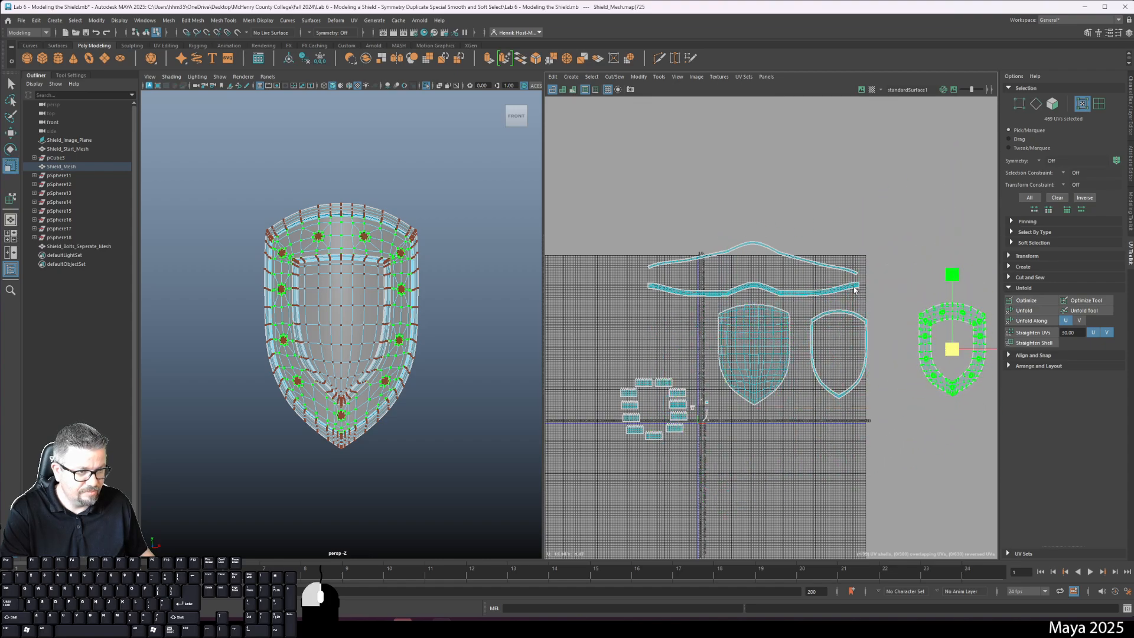
pyautogui.press('w')
pyautogui.moveTo(951, 348); pyautogui.dragTo(973, 352)
pyautogui.press('w')
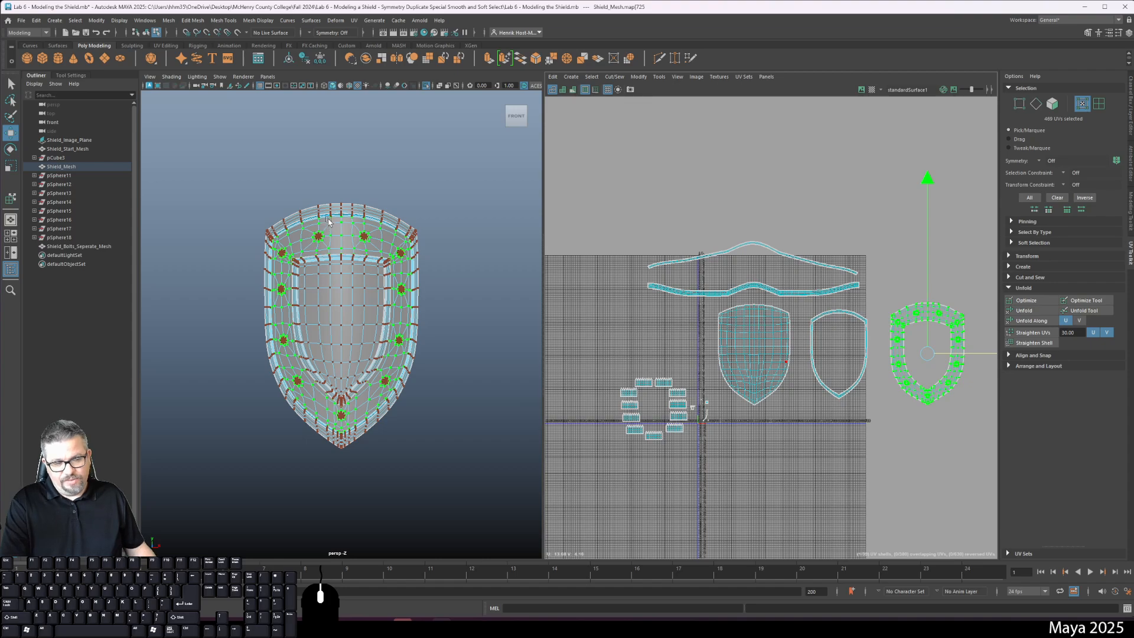
# - Return the shield mesh to object mode, assign it the existing Checker_Board_Lambert_Material, and clear the selection
pyautogui.moveTo(328, 212); pyautogui.dragTo(352, 221, button='right')
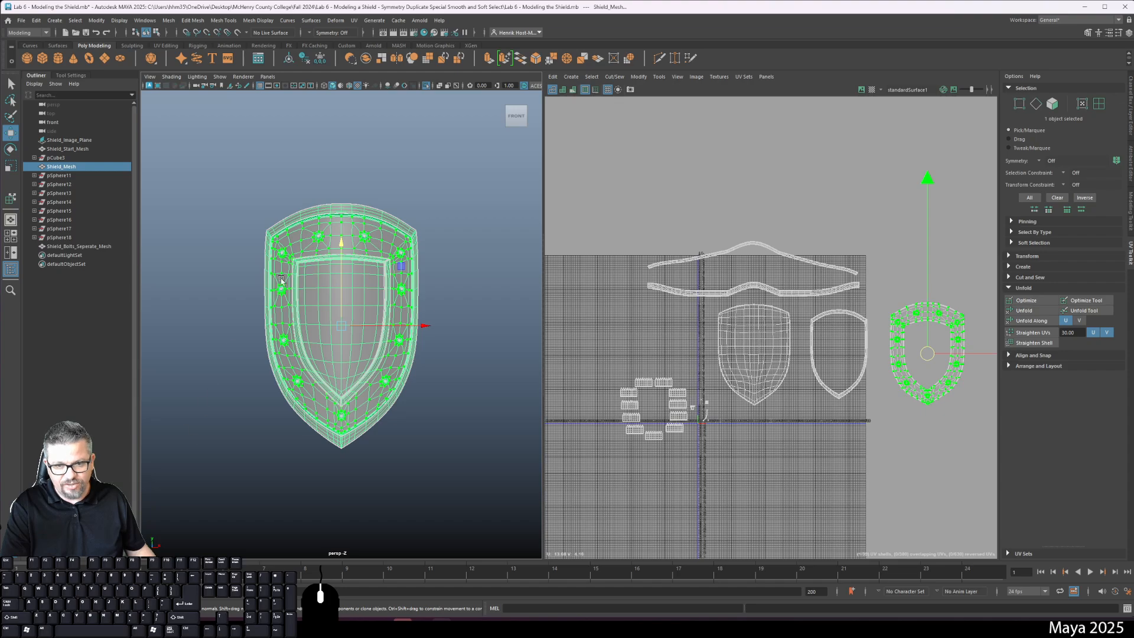
pyautogui.rightClick(307, 227)
pyautogui.moveTo(296, 421)
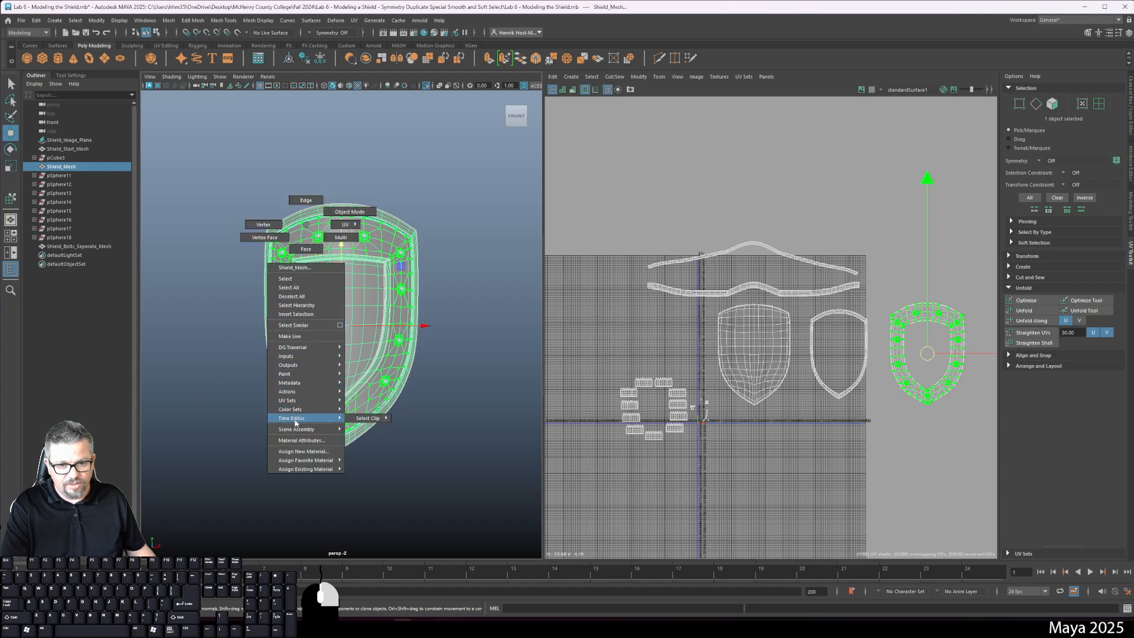
pyautogui.moveTo(312, 463)
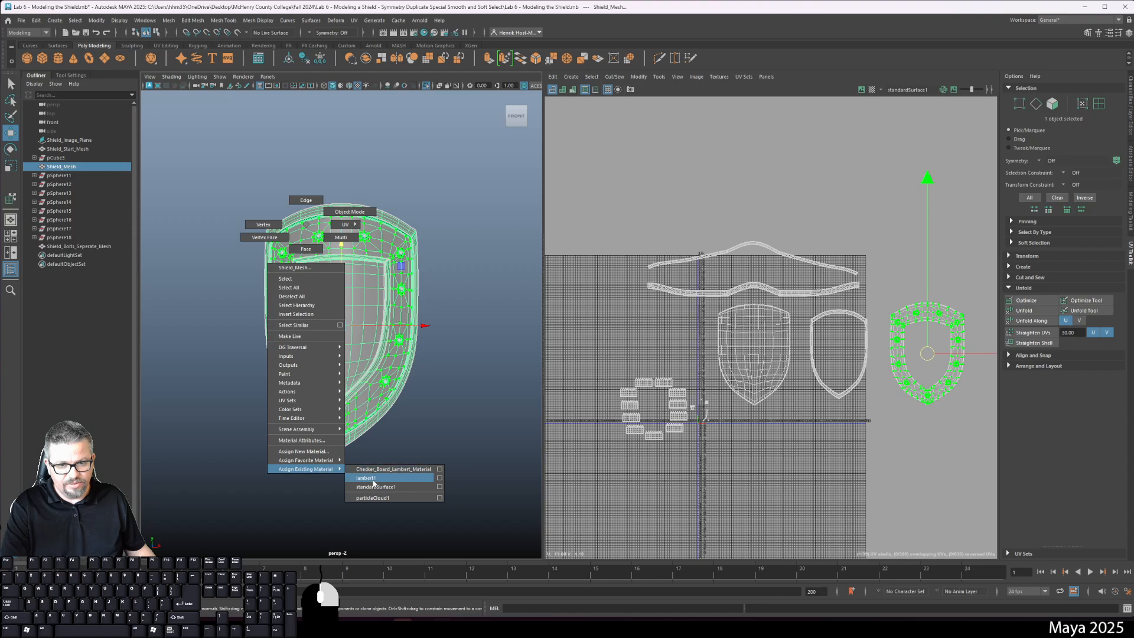
pyautogui.click(373, 470)
pyautogui.click(435, 393)
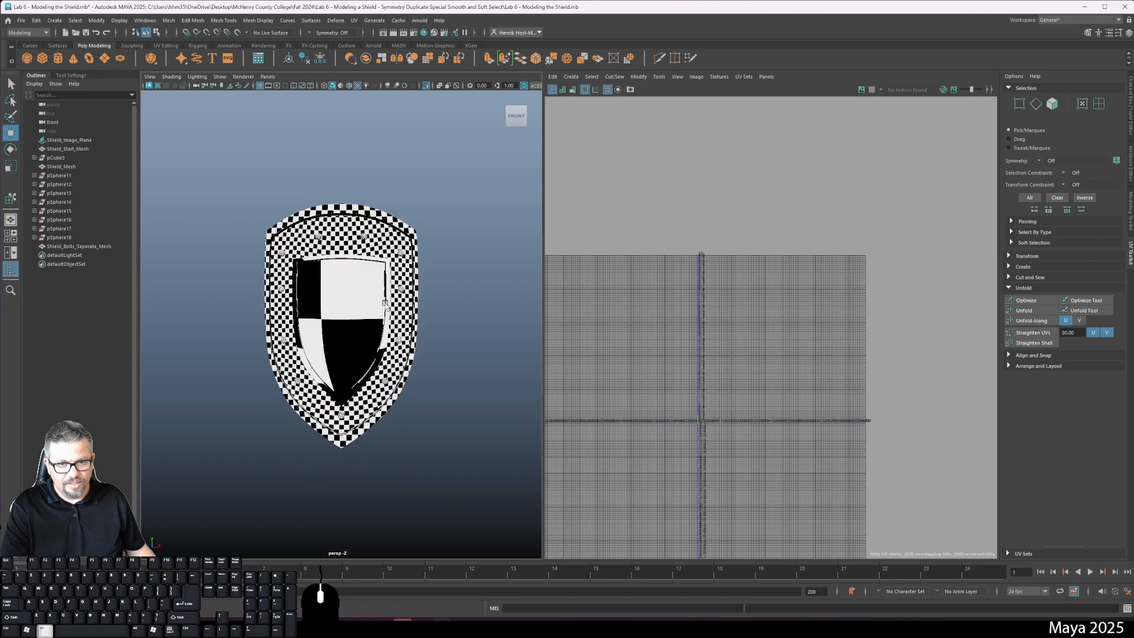
# - Examine the checker pattern on the shield's frame, bolts and inner panel for stretching and uneven scale
pyautogui.keyDown('alt'); pyautogui.moveTo(352, 254); pyautogui.dragTo(366, 433); pyautogui.keyUp('alt')
pyautogui.scroll(5, 366, 432)
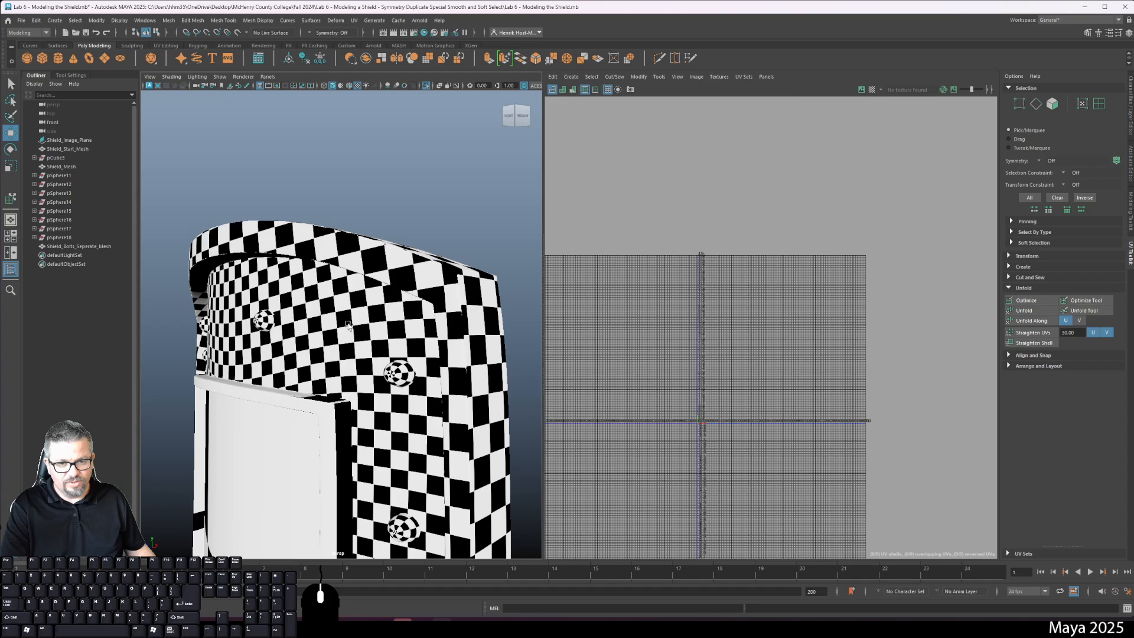
pyautogui.keyDown('alt'); pyautogui.moveTo(348, 324); pyautogui.dragTo(364, 327); pyautogui.keyUp('alt')
pyautogui.scroll(-2, 245, 346)
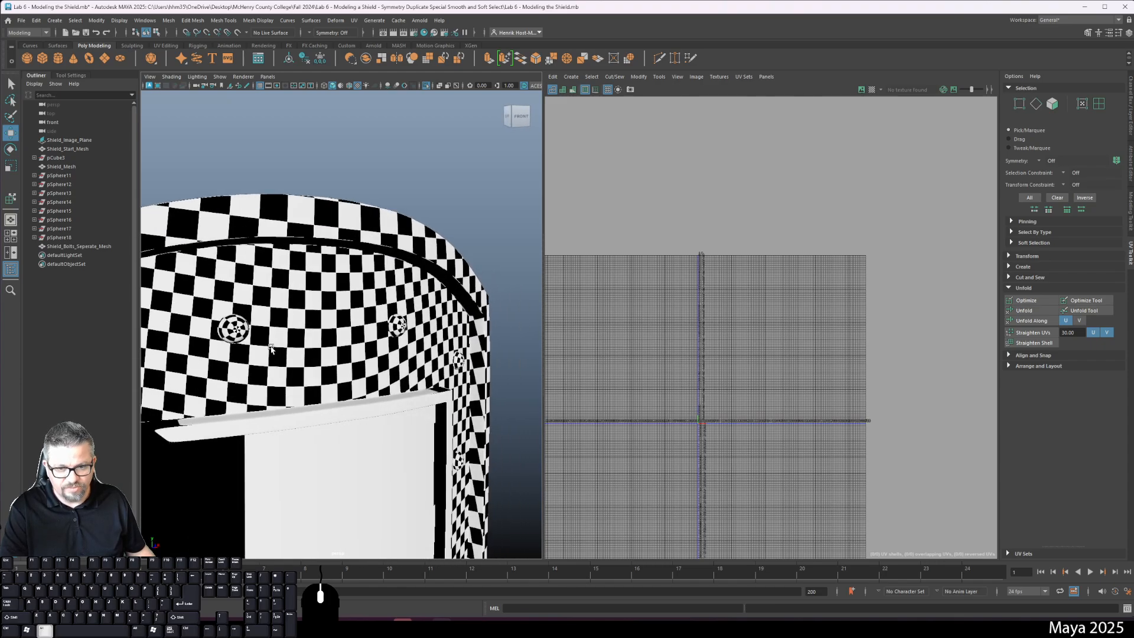
pyautogui.keyDown('alt'); pyautogui.moveTo(246, 346); pyautogui.dragTo(348, 276); pyautogui.keyUp('alt')
pyautogui.scroll(-5, 266, 348)
pyautogui.keyDown('alt'); pyautogui.moveTo(344, 317); pyautogui.dragTo(317, 322); pyautogui.keyUp('alt')
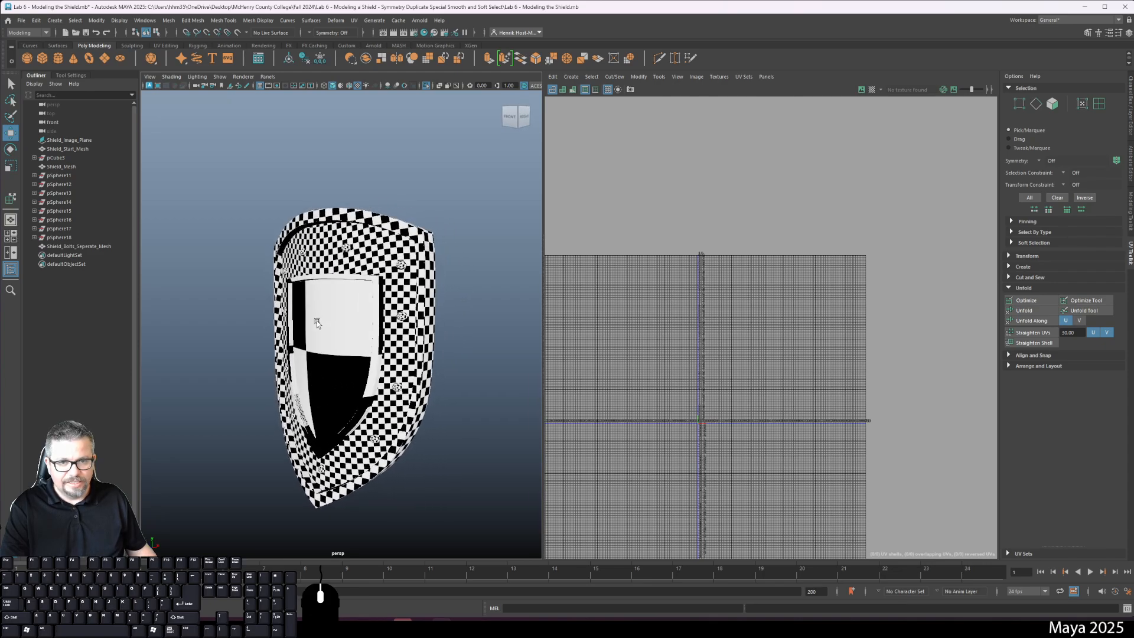
# - Assign the existing standardSurface1 material back to the shield mesh
pyautogui.click(372, 283)
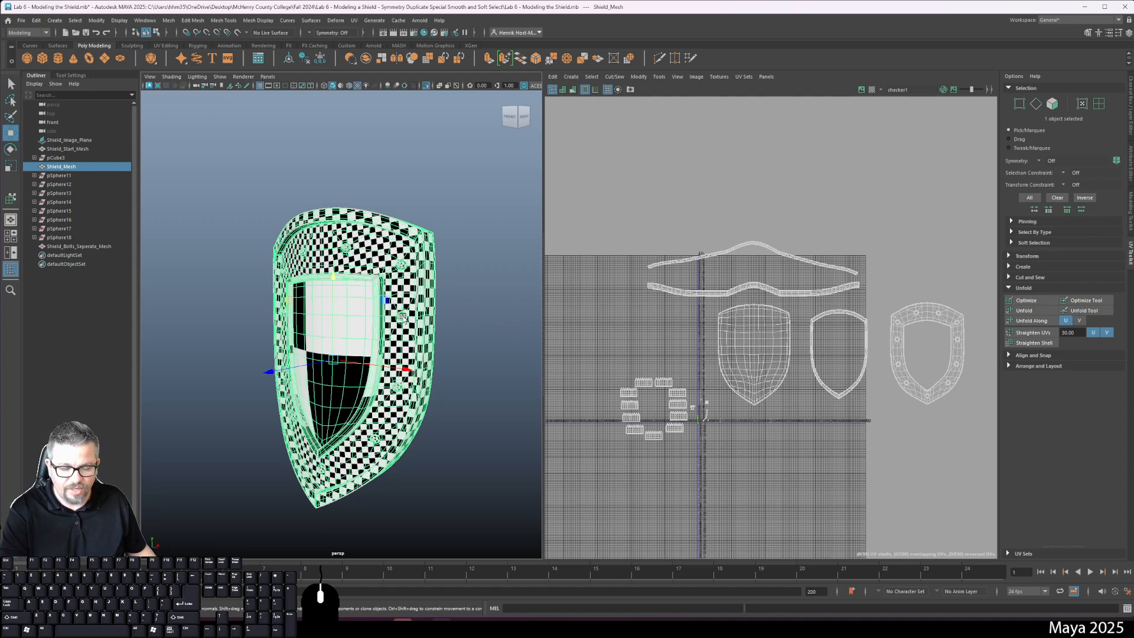
pyautogui.moveTo(359, 331); pyautogui.dragTo(434, 586, button='right')
# - In face mode, select the narrow face loop where the raised inner panel's side wall meets the frame
pyautogui.keyDown('alt'); pyautogui.moveTo(315, 263); pyautogui.dragTo(353, 302, button='middle'); pyautogui.keyUp('alt')
pyautogui.keyDown('alt'); pyautogui.moveTo(353, 302); pyautogui.dragTo(403, 332, button='right'); pyautogui.keyUp('alt')
pyautogui.keyDown('alt'); pyautogui.moveTo(404, 332); pyautogui.dragTo(369, 355); pyautogui.keyUp('alt')
pyautogui.keyDown('alt'); pyautogui.moveTo(369, 355); pyautogui.dragTo(368, 344, button='middle'); pyautogui.keyUp('alt')
pyautogui.keyDown('alt'); pyautogui.moveTo(367, 344); pyautogui.dragTo(379, 337); pyautogui.keyUp('alt')
pyautogui.moveTo(366, 370); pyautogui.dragTo(371, 389, button='right')
pyautogui.keyDown('alt'); pyautogui.moveTo(331, 326); pyautogui.dragTo(293, 258, button='middle'); pyautogui.keyUp('alt')
pyautogui.keyDown('alt'); pyautogui.moveTo(294, 258); pyautogui.dragTo(333, 325, button='right'); pyautogui.keyUp('alt')
pyautogui.moveTo(334, 326)
pyautogui.keyDown('alt'); pyautogui.mouseDown()
pyautogui.moveTo(362, 318)
pyautogui.moveTo(317, 336)
pyautogui.mouseUp(); pyautogui.keyUp('alt')
pyautogui.click(304, 369)
pyautogui.click(308, 371)
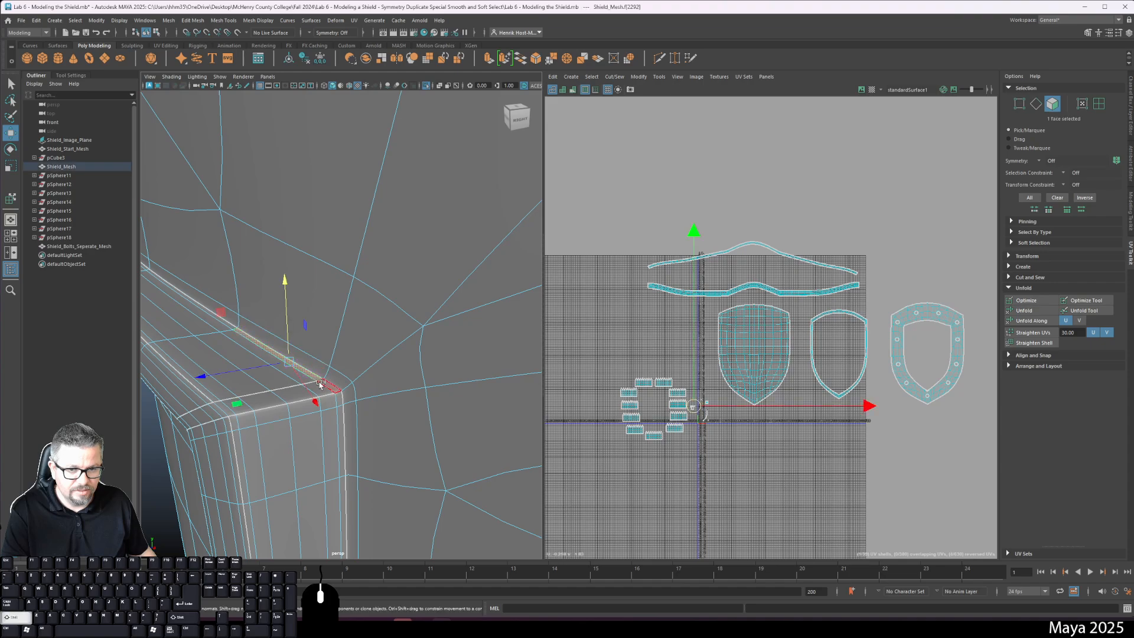
pyautogui.keyDown('shift'); pyautogui.doubleClick(330, 386); pyautogui.keyUp('shift')
# - Add the remaining face loops across the raised inner panel's side wall to the selection
pyautogui.keyDown('shift'); pyautogui.click(313, 389); pyautogui.keyUp('shift')
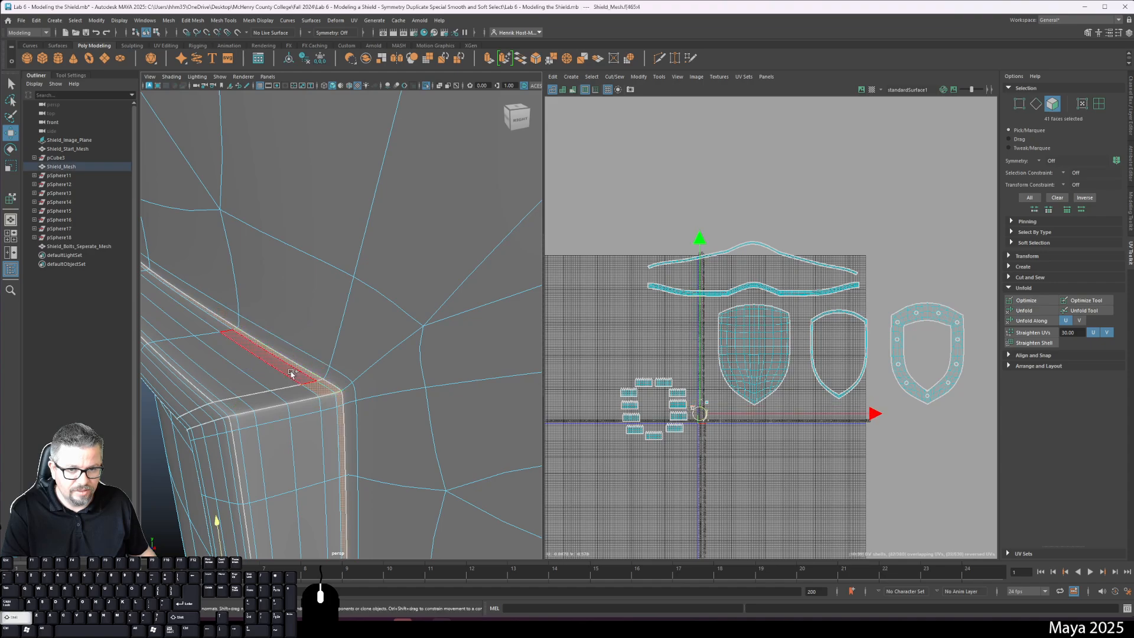
pyautogui.keyDown('shift'); pyautogui.doubleClick(291, 374); pyautogui.keyUp('shift')
pyautogui.keyDown('shift'); pyautogui.click(271, 380); pyautogui.keyUp('shift')
pyautogui.keyDown('shift'); pyautogui.doubleClick(291, 396); pyautogui.keyUp('shift')
pyautogui.keyDown('shift'); pyautogui.doubleClick(240, 395); pyautogui.keyUp('shift')
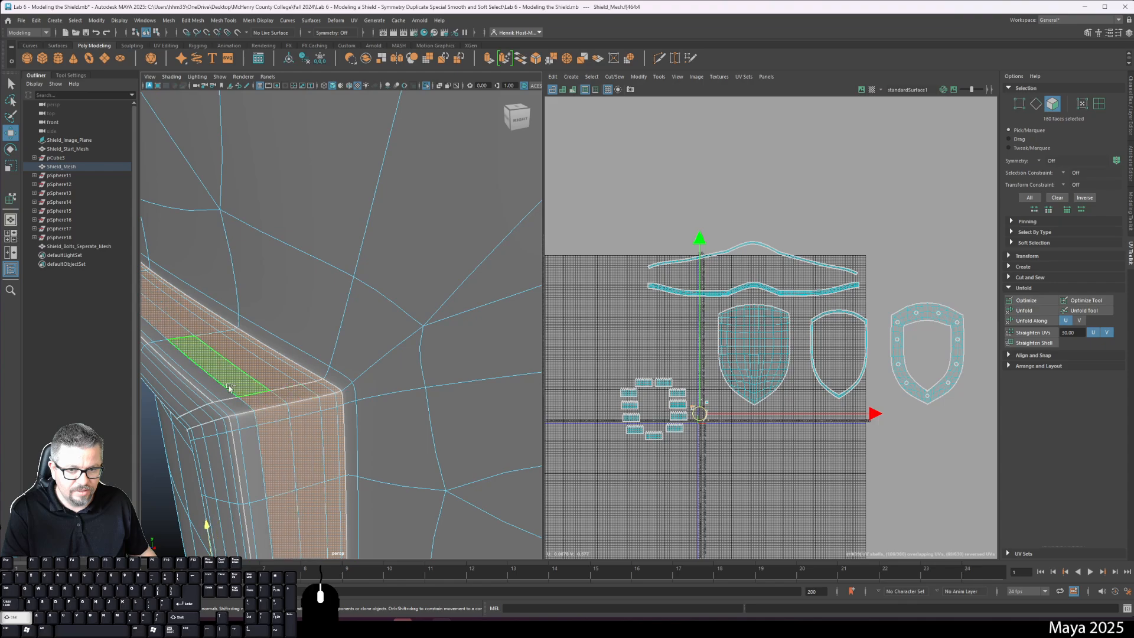
pyautogui.keyDown('shift'); pyautogui.doubleClick(234, 406); pyautogui.keyUp('shift')
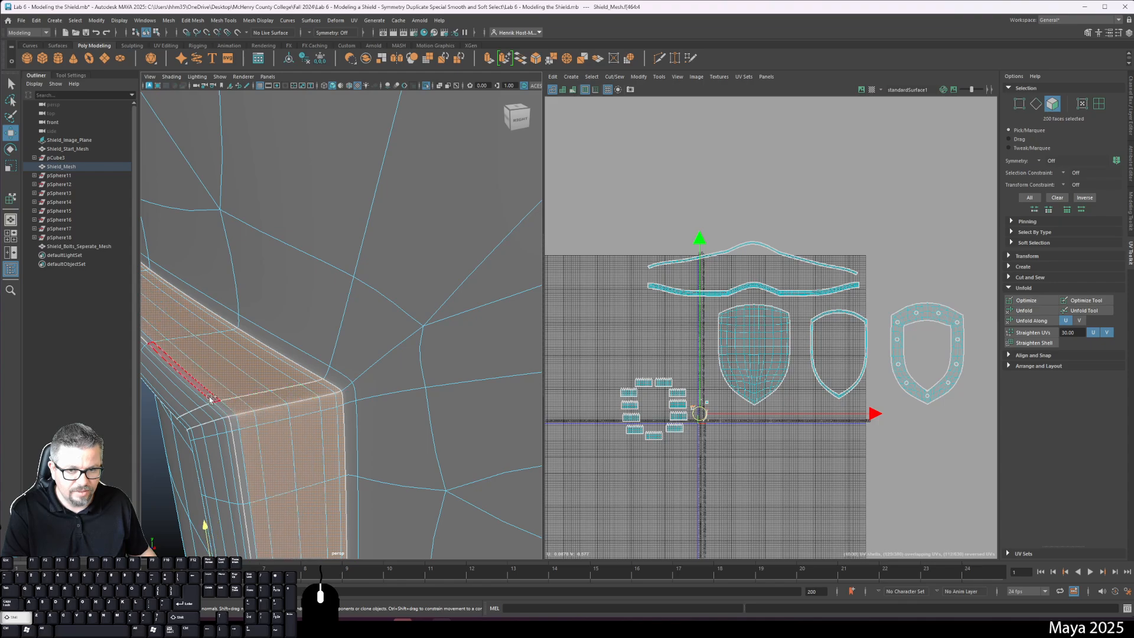
pyautogui.keyDown('shift'); pyautogui.doubleClick(210, 399); pyautogui.keyUp('shift')
# - Project new UVs onto the selected side-wall faces from the front view
pyautogui.keyDown('alt'); pyautogui.moveTo(307, 466); pyautogui.dragTo(382, 426); pyautogui.keyUp('alt')
pyautogui.keyDown('alt'); pyautogui.moveTo(382, 425); pyautogui.dragTo(322, 389, button='right'); pyautogui.keyUp('alt')
pyautogui.keyDown('alt'); pyautogui.moveTo(321, 390); pyautogui.dragTo(295, 375); pyautogui.keyUp('alt')
pyautogui.keyDown('alt'); pyautogui.moveTo(295, 374); pyautogui.dragTo(297, 328, button='middle'); pyautogui.keyUp('alt')
pyautogui.keyDown('alt'); pyautogui.moveTo(297, 329); pyautogui.dragTo(348, 324, button='right'); pyautogui.keyUp('alt')
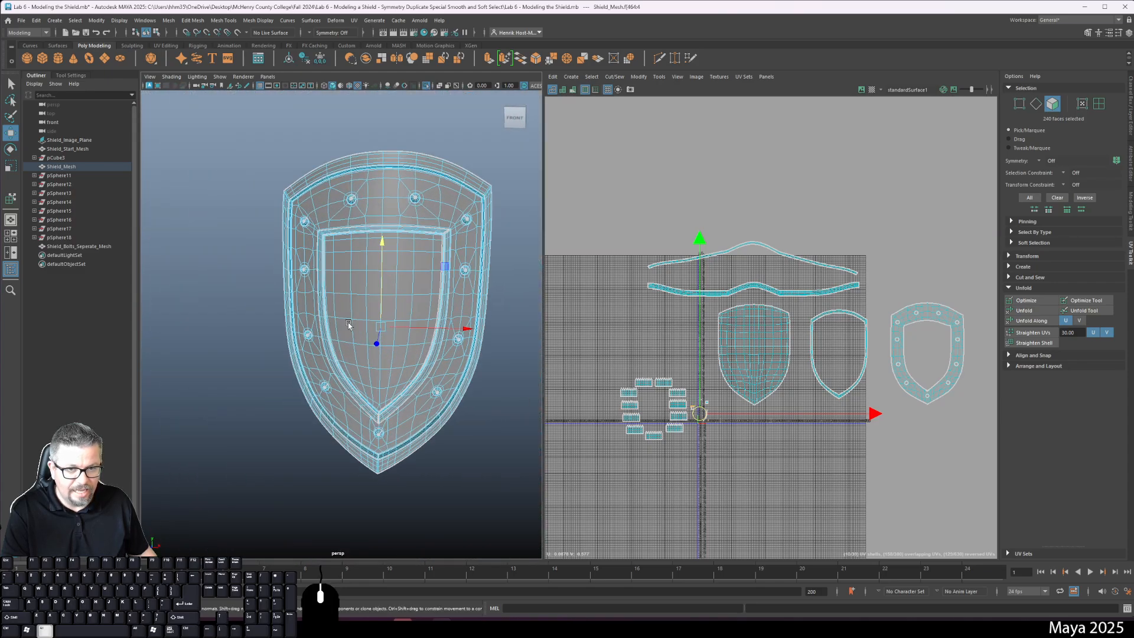
pyautogui.click(514, 117)
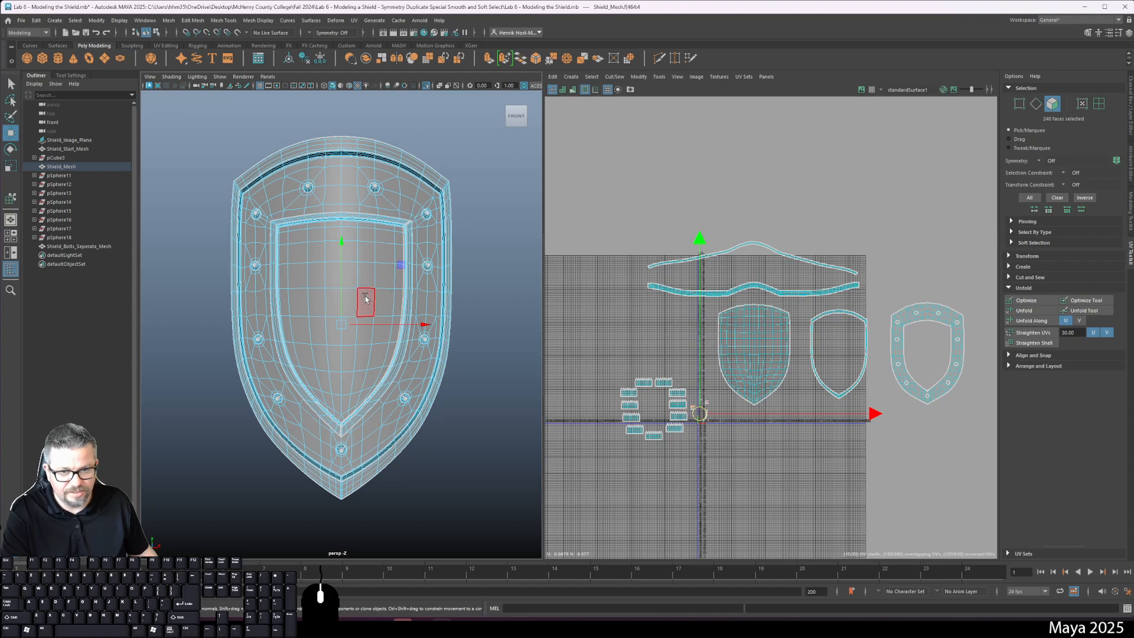
pyautogui.press('space')
pyautogui.moveTo(446, 314); pyautogui.dragTo(496, 387)
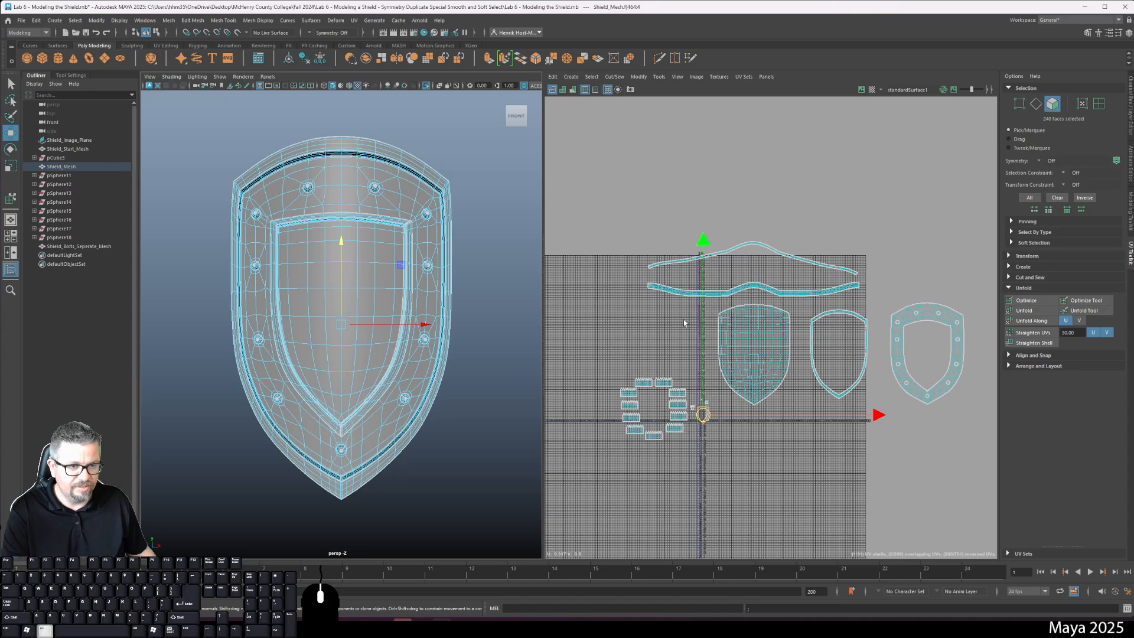
# - Turn off the shield mesh's smooth preview to expose the real edges at the projected ring shell's lower tip
pyautogui.scroll(10, 684, 323)
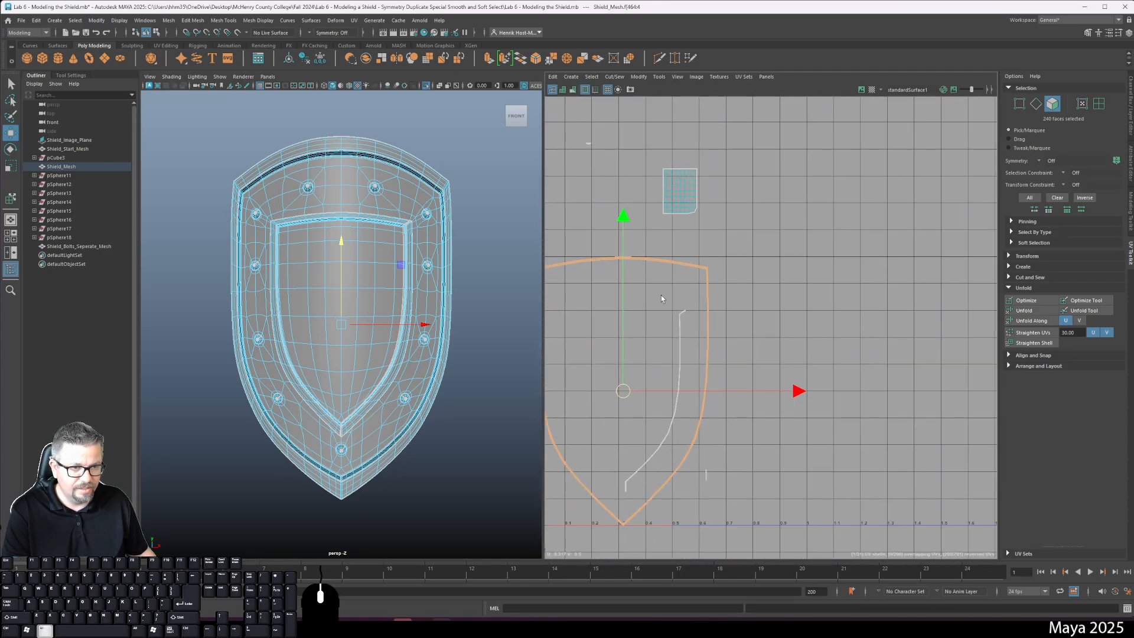
pyautogui.scroll(10, 661, 295)
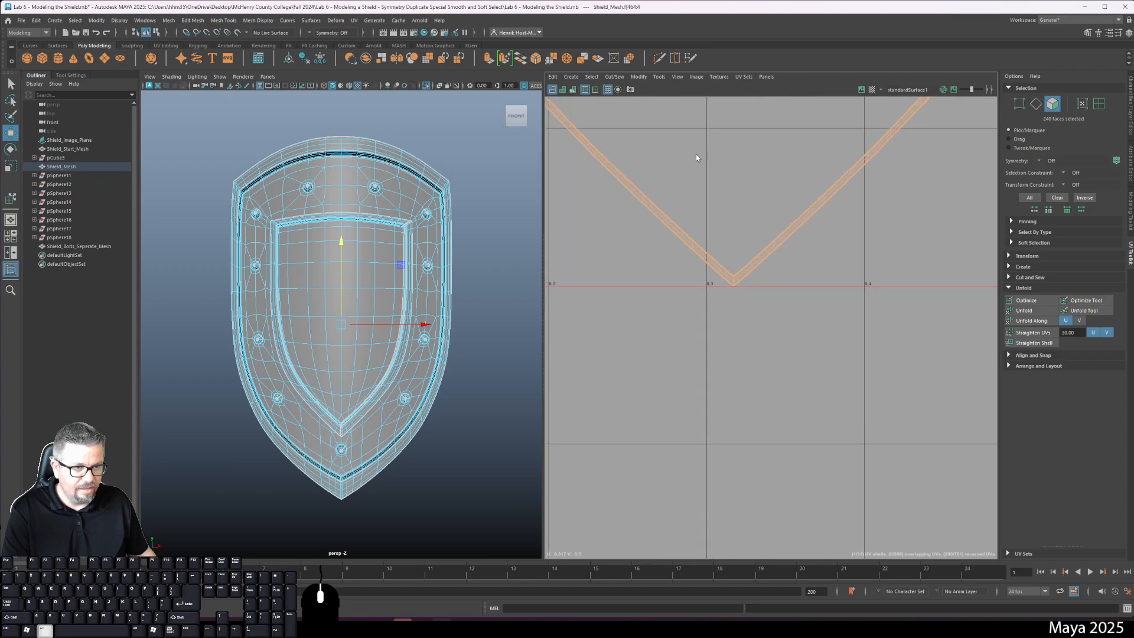
pyautogui.scroll(5, 696, 154)
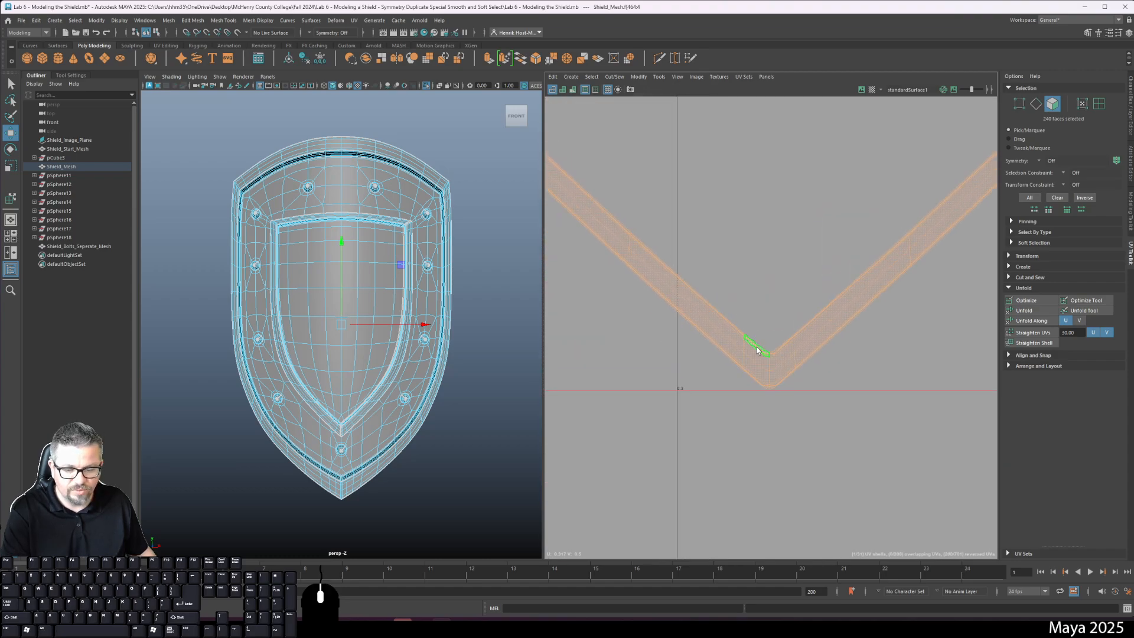
pyautogui.press('1')
pyautogui.keyDown('alt'); pyautogui.moveTo(768, 363); pyautogui.dragTo(770, 331, button='middle'); pyautogui.keyUp('alt')
pyautogui.keyDown('alt'); pyautogui.moveTo(770, 331); pyautogui.dragTo(799, 342, button='right'); pyautogui.keyUp('alt')
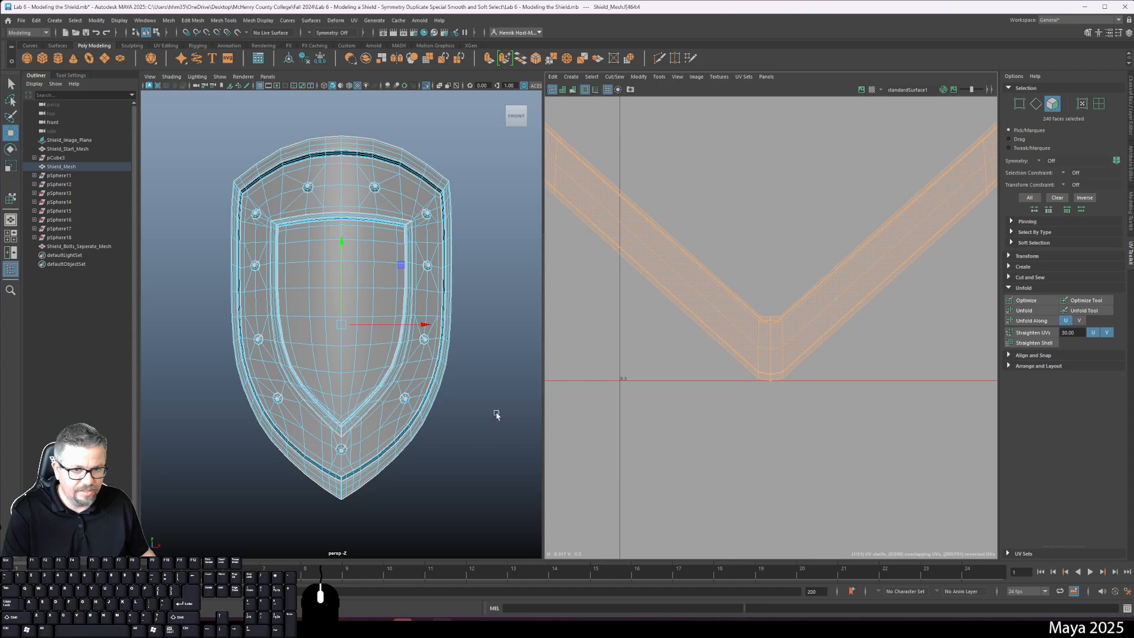
# - In edge mode, select the centre edge line crossing the side-wall ring shell at its lower tip
pyautogui.keyDown('alt'); pyautogui.moveTo(496, 415); pyautogui.dragTo(384, 263); pyautogui.keyUp('alt')
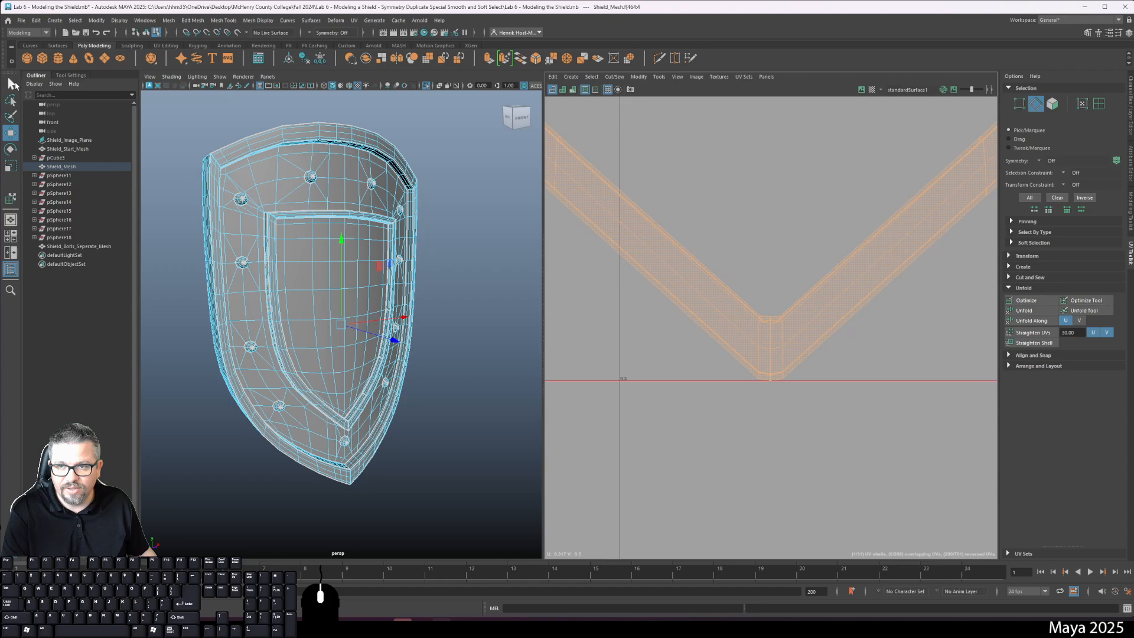
pyautogui.click(13, 84)
pyautogui.click(693, 351)
pyautogui.moveTo(731, 313); pyautogui.dragTo(736, 288, button='right')
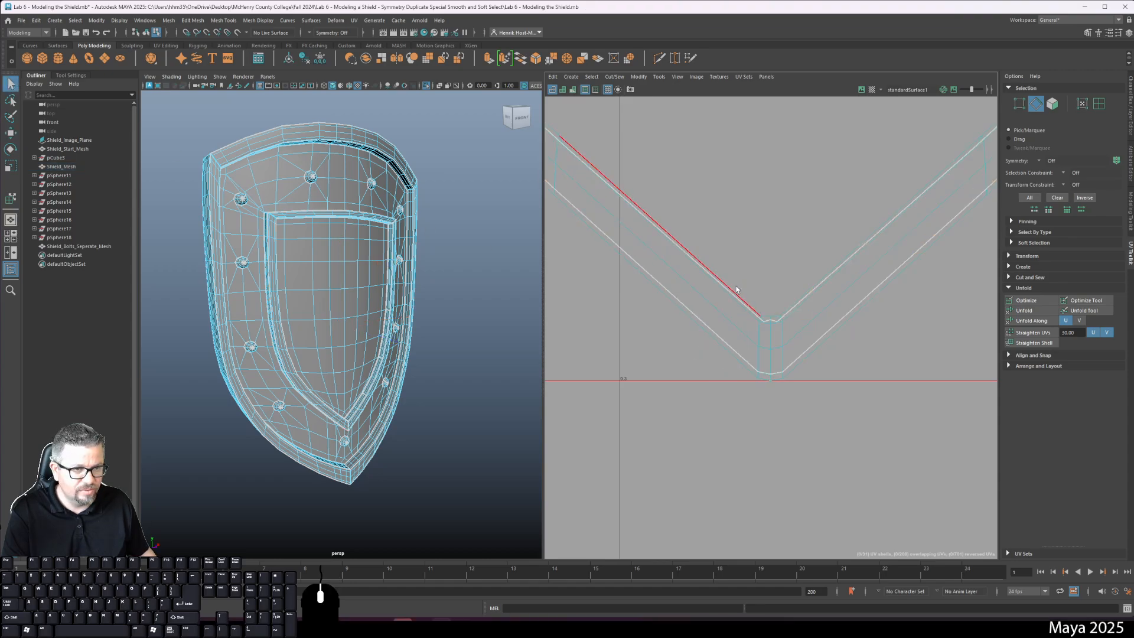
pyautogui.moveTo(767, 329); pyautogui.dragTo(679, 295, button='right')
pyautogui.scroll(-6, 809, 387)
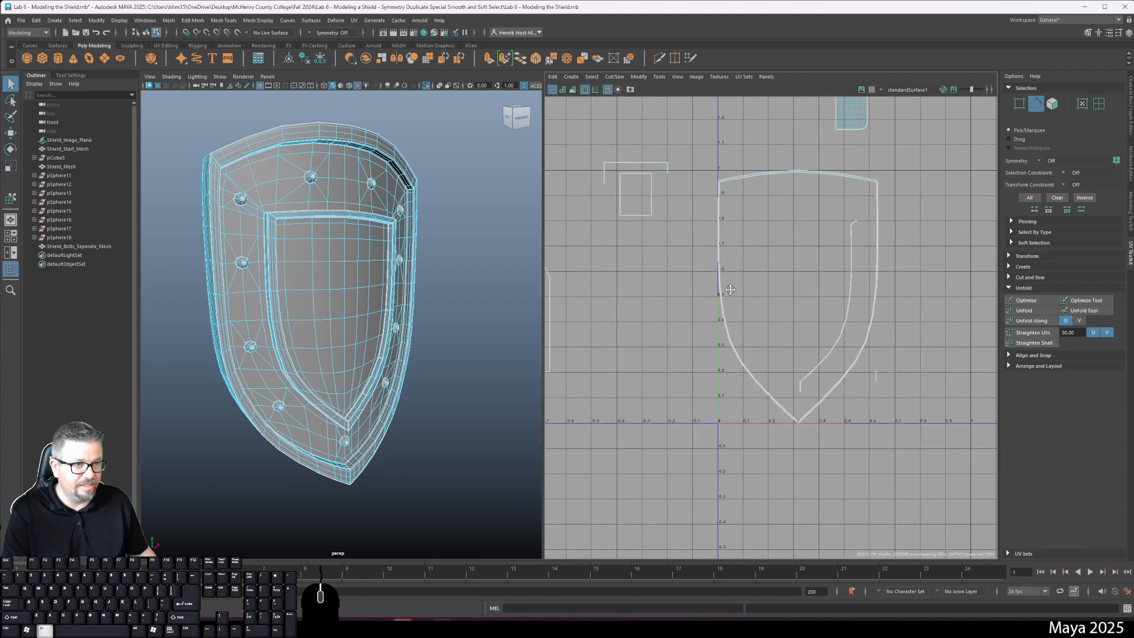
pyautogui.scroll(10, 746, 255)
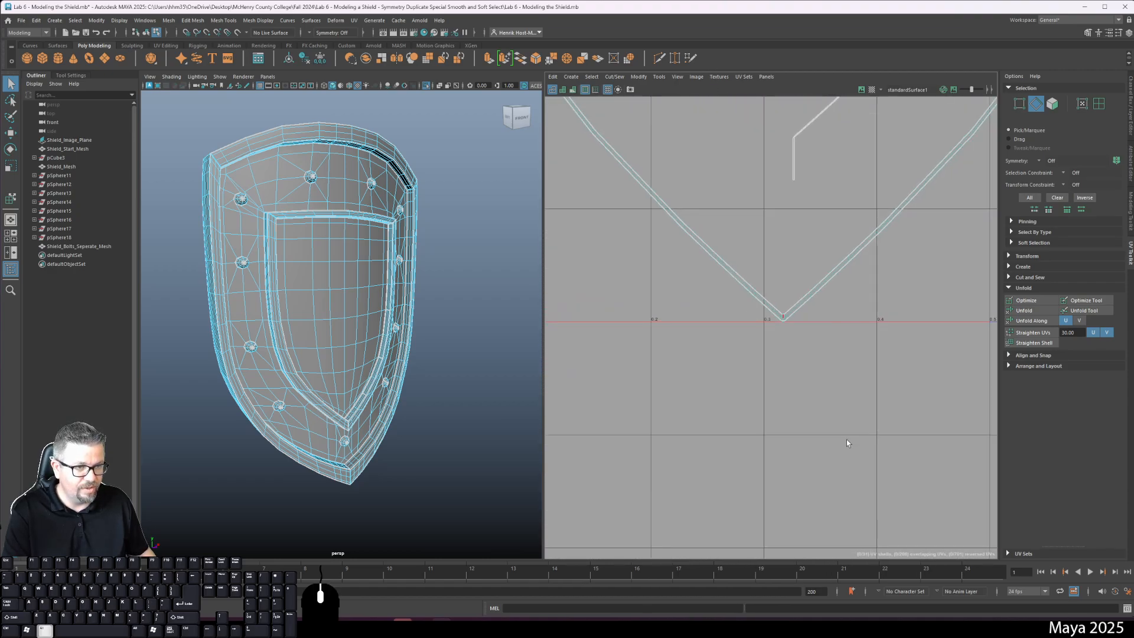
pyautogui.scroll(3, 741, 232)
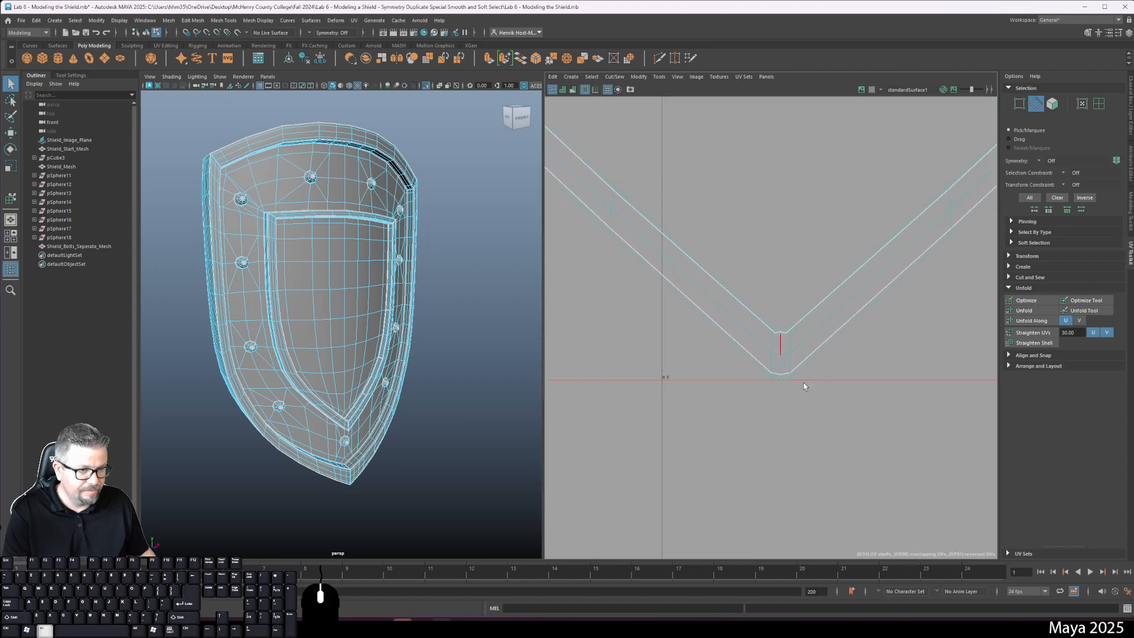
pyautogui.click(779, 362)
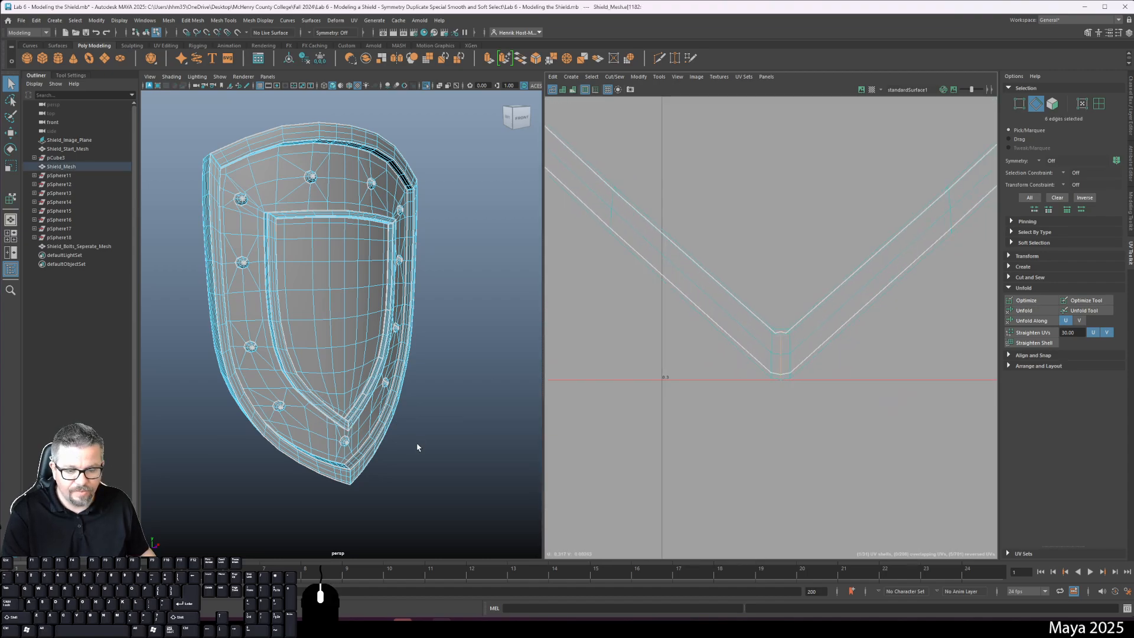
# - Check the selected edges at the shield's lower tip and cut the UVs along them to open the ring
pyautogui.press('f')
pyautogui.keyDown('alt'); pyautogui.moveTo(400, 443); pyautogui.dragTo(401, 359); pyautogui.keyUp('alt')
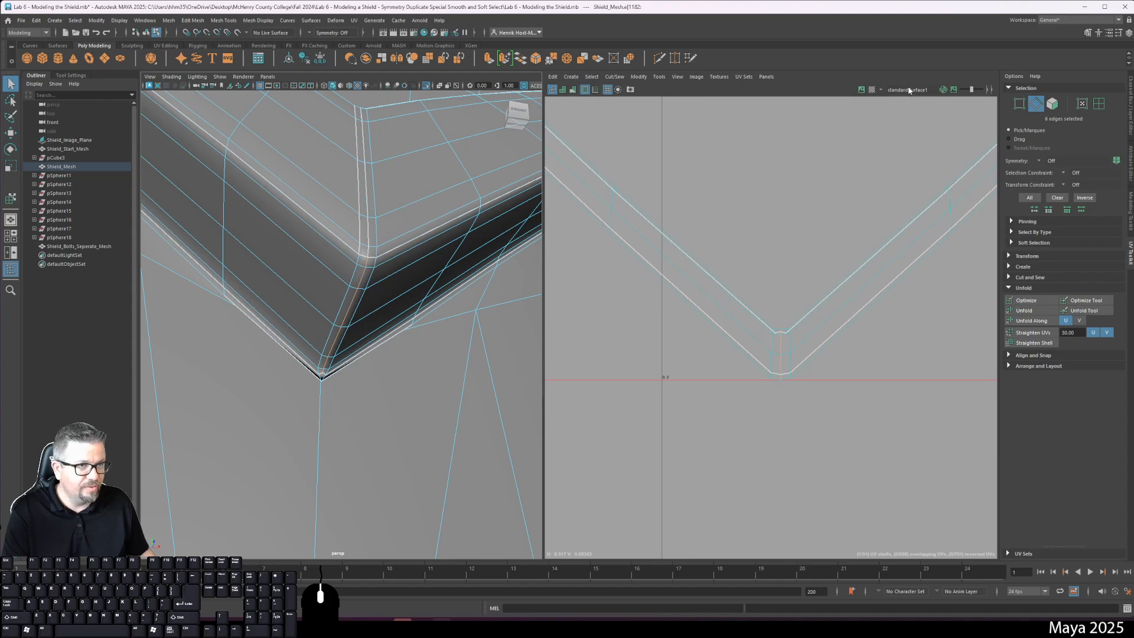
pyautogui.click(608, 78)
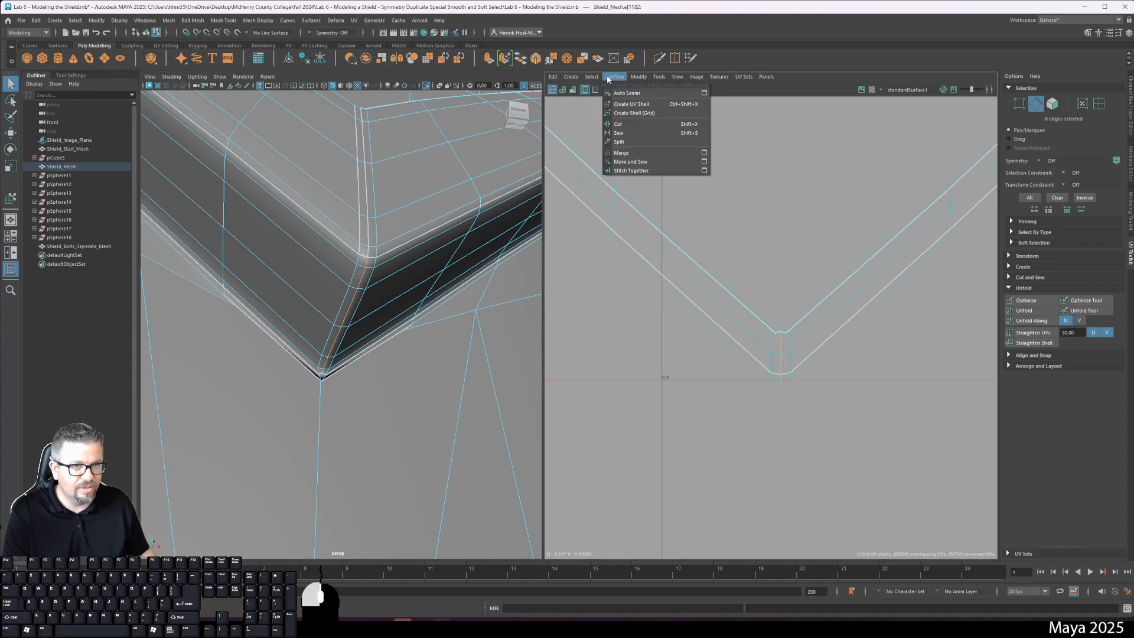
pyautogui.click(623, 123)
pyautogui.scroll(2, 654, 152)
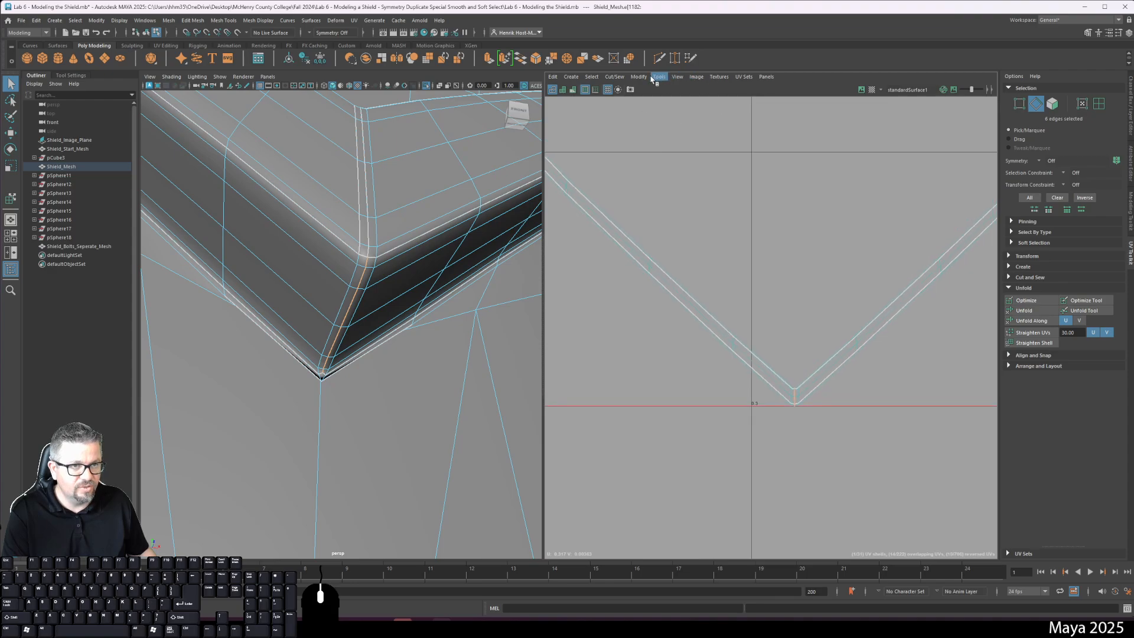
# - Select the whole side-wall UV shell and unfold it into a strip
pyautogui.click(658, 77)
pyautogui.click(664, 154)
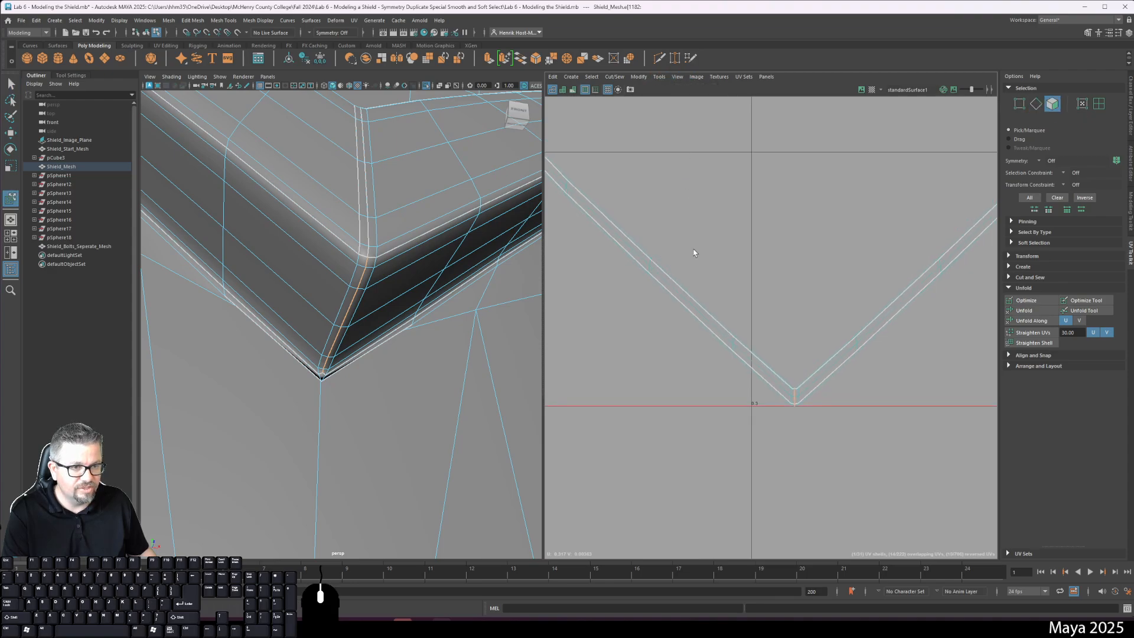
pyautogui.click(706, 323)
pyautogui.click(1031, 320)
pyautogui.scroll(-5, 732, 415)
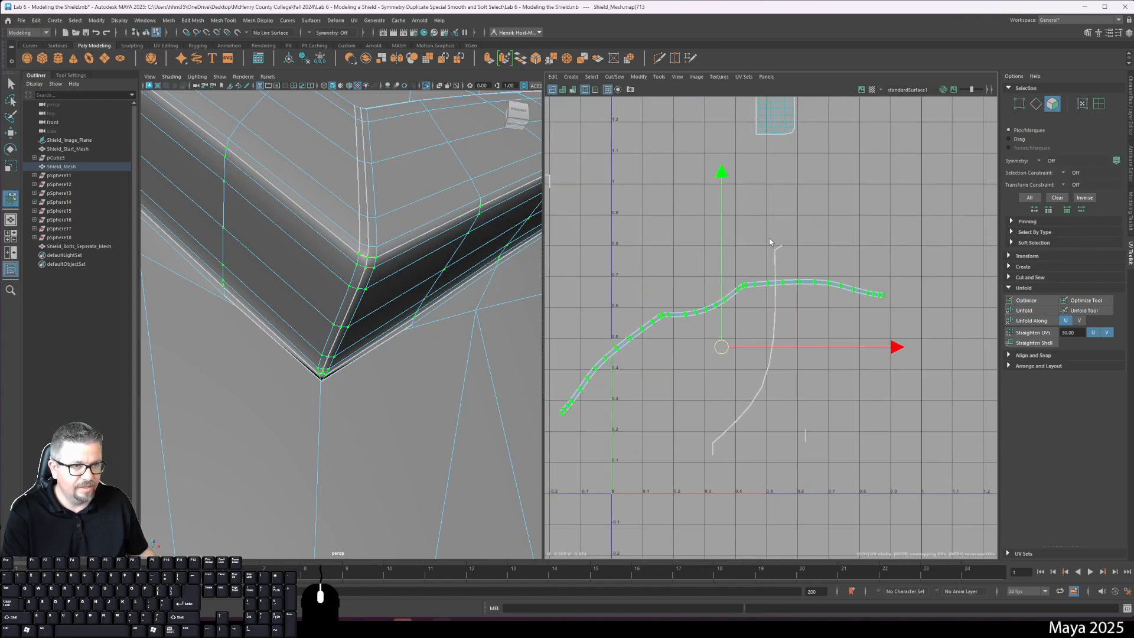
pyautogui.press('w')
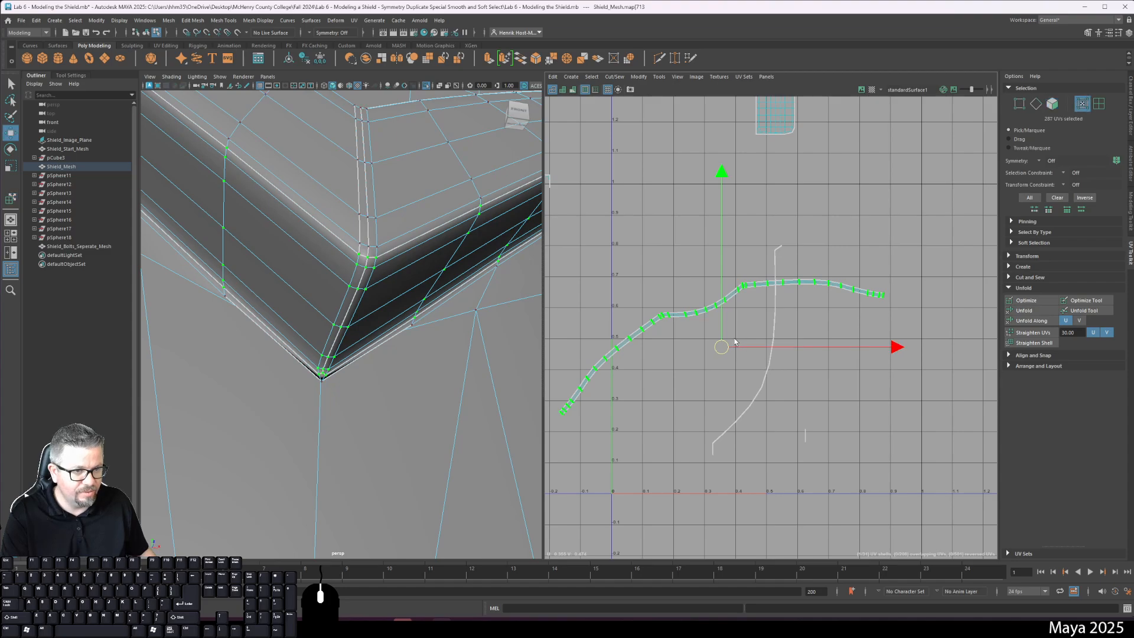
# - Examine the smooth preview of the shield's lower tip and inspect the very narrow curved UV shell up close
pyautogui.scroll(8, 796, 406)
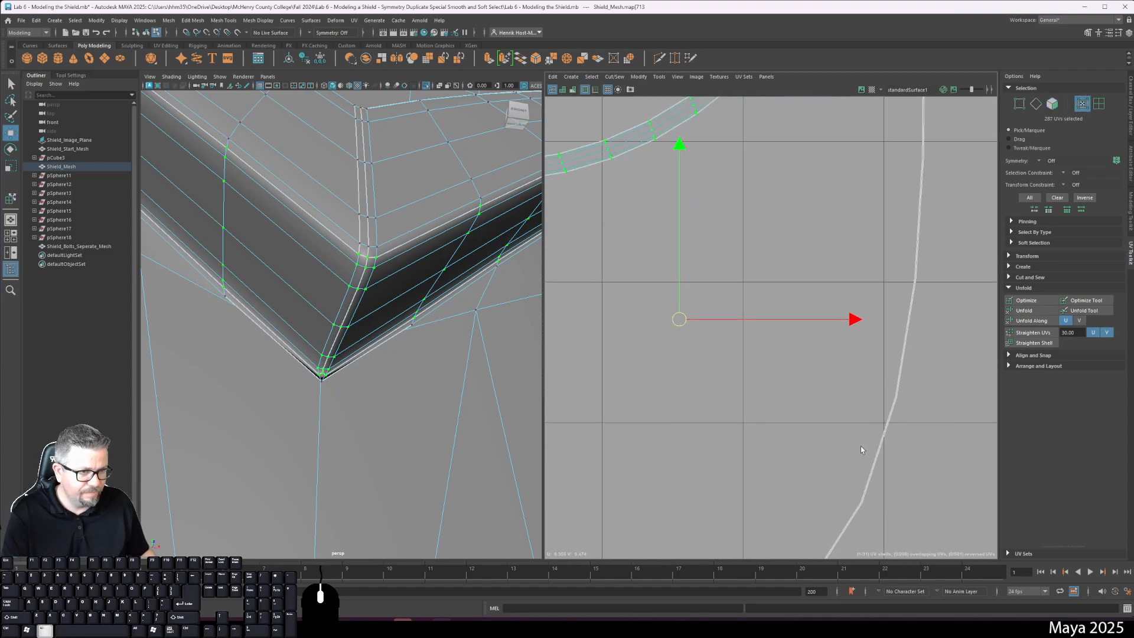
pyautogui.keyDown('alt'); pyautogui.moveTo(432, 340); pyautogui.dragTo(498, 356); pyautogui.keyUp('alt')
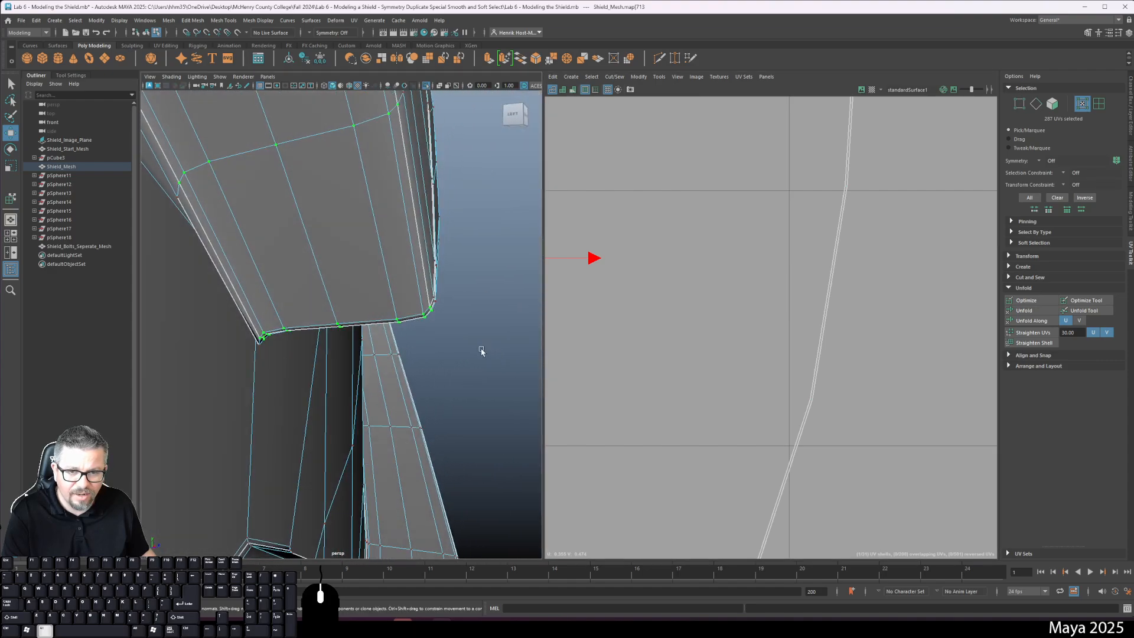
pyautogui.press('2')
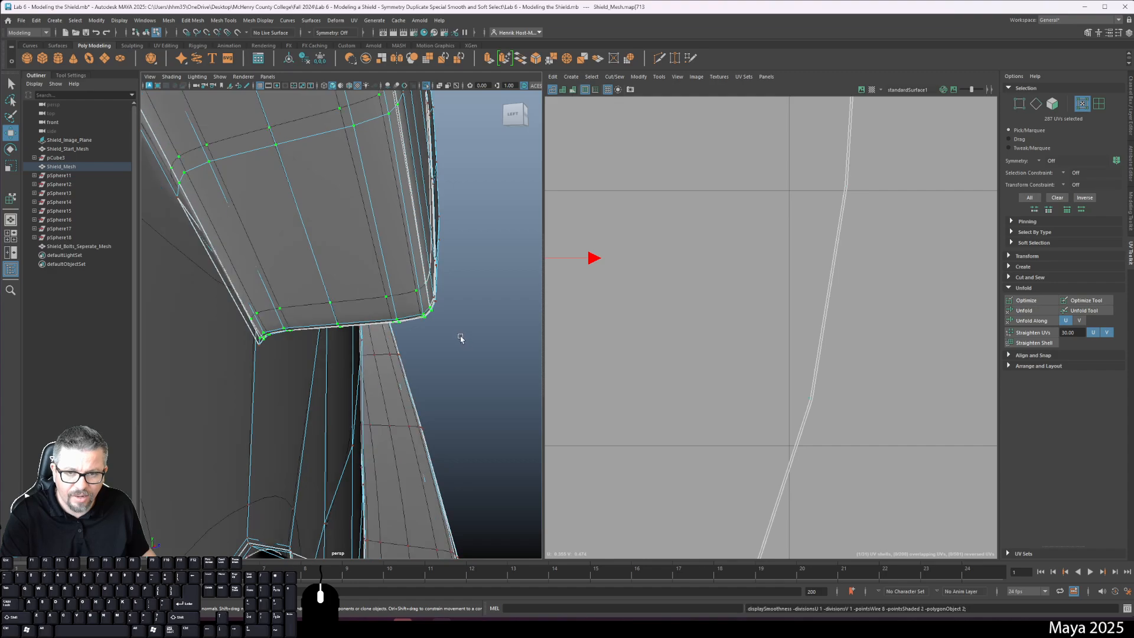
pyautogui.keyDown('alt'); pyautogui.moveTo(444, 333); pyautogui.dragTo(355, 321); pyautogui.keyUp('alt')
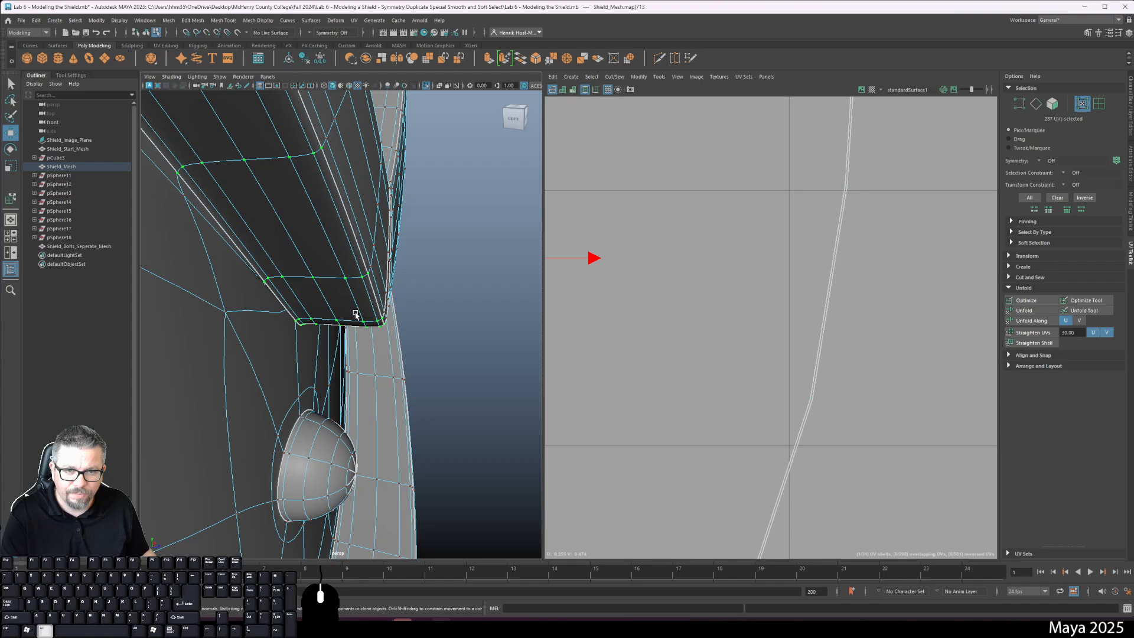
pyautogui.keyDown('alt'); pyautogui.moveTo(354, 313); pyautogui.dragTo(353, 254, button='right'); pyautogui.keyUp('alt')
pyautogui.keyDown('alt'); pyautogui.moveTo(753, 363); pyautogui.dragTo(688, 237, button='right'); pyautogui.keyUp('alt')
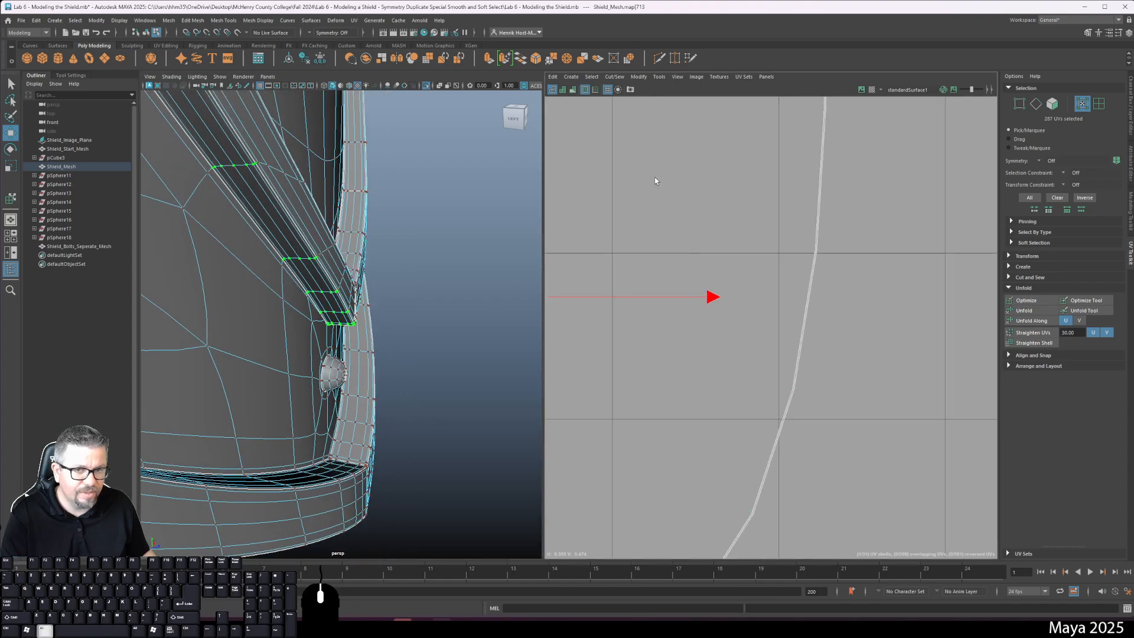
pyautogui.keyDown('alt'); pyautogui.moveTo(656, 185); pyautogui.dragTo(802, 356, button='right'); pyautogui.keyUp('alt')
pyautogui.keyDown('alt'); pyautogui.moveTo(865, 343); pyautogui.dragTo(649, 260, button='middle'); pyautogui.keyUp('alt')
pyautogui.keyDown('alt'); pyautogui.moveTo(699, 285); pyautogui.dragTo(780, 339, button='right'); pyautogui.keyUp('alt')
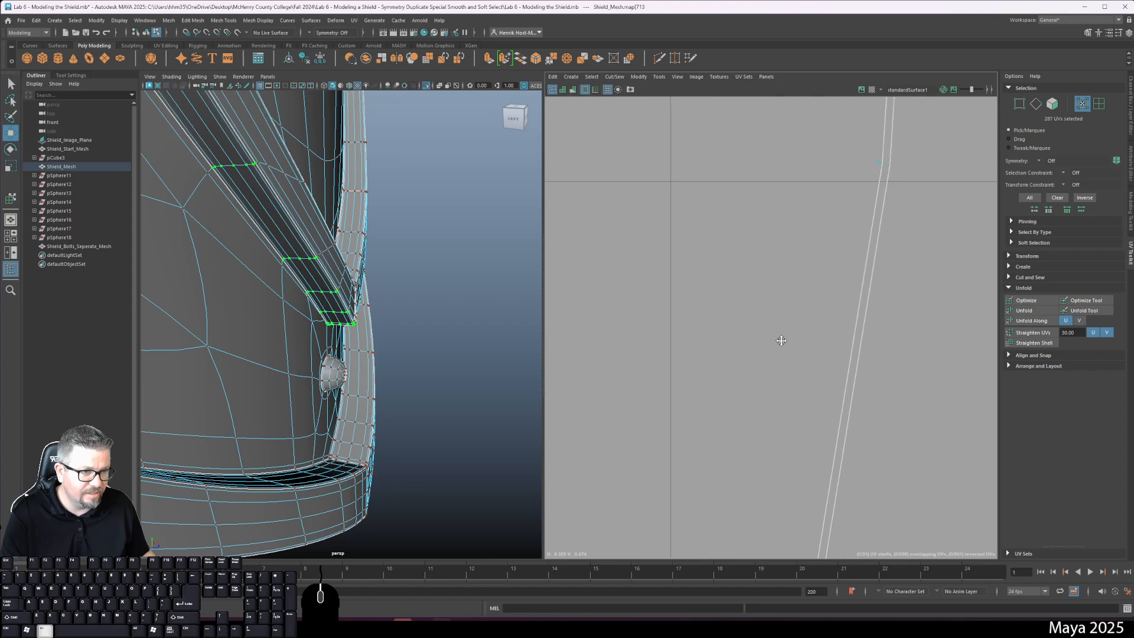
pyautogui.keyDown('alt'); pyautogui.moveTo(779, 338); pyautogui.dragTo(617, 295, button='middle'); pyautogui.keyUp('alt')
pyautogui.keyDown('alt'); pyautogui.moveTo(661, 331); pyautogui.dragTo(792, 453, button='right'); pyautogui.keyUp('alt')
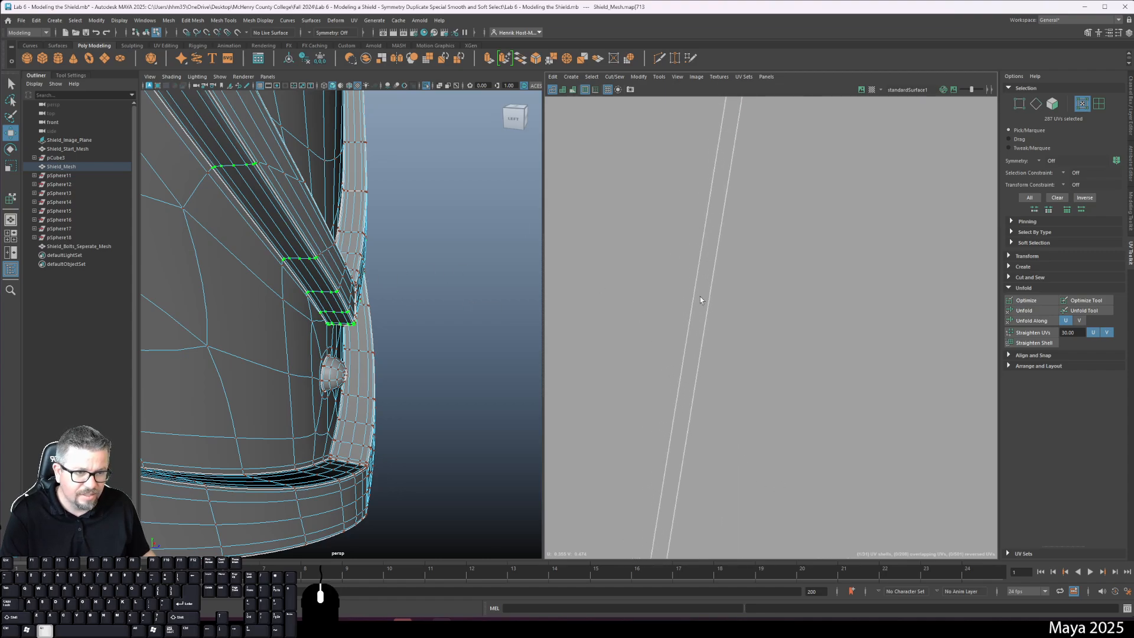
pyautogui.scroll(-10, 700, 300)
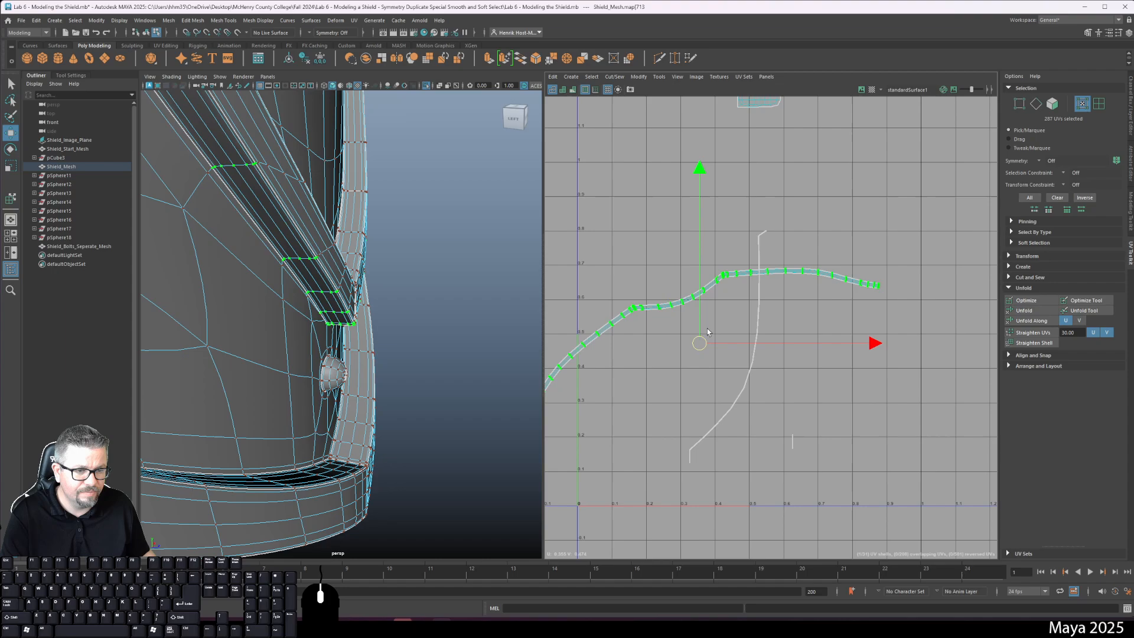
# - Move the very narrow curved UV shell clear of the side-wall strip with Move UV Shell, and unfold it
pyautogui.click(658, 77)
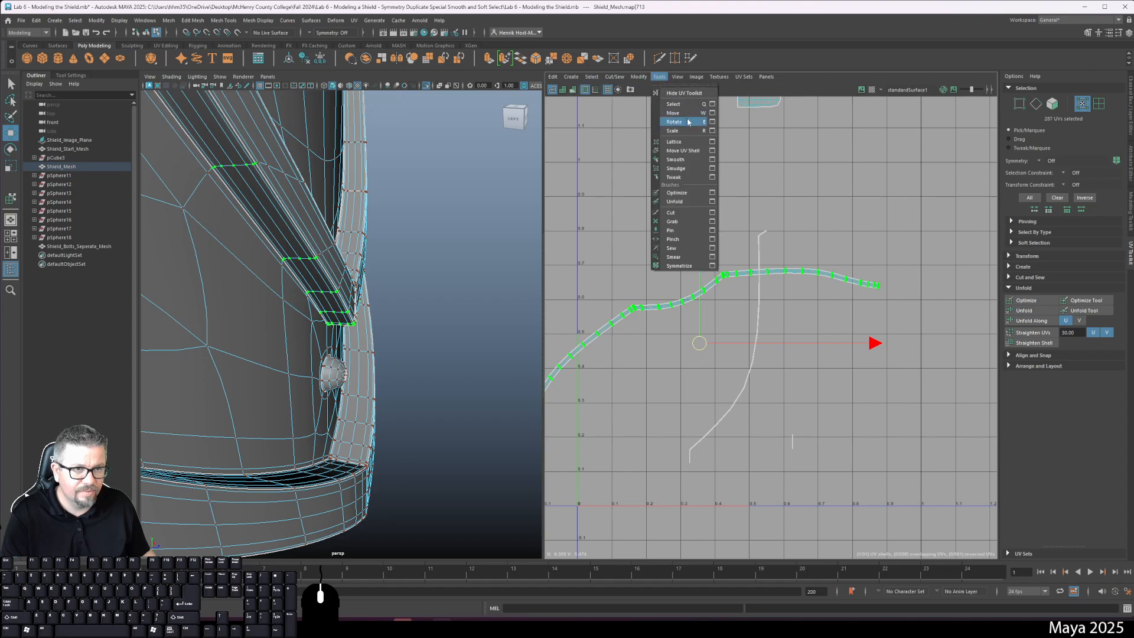
pyautogui.click(673, 146)
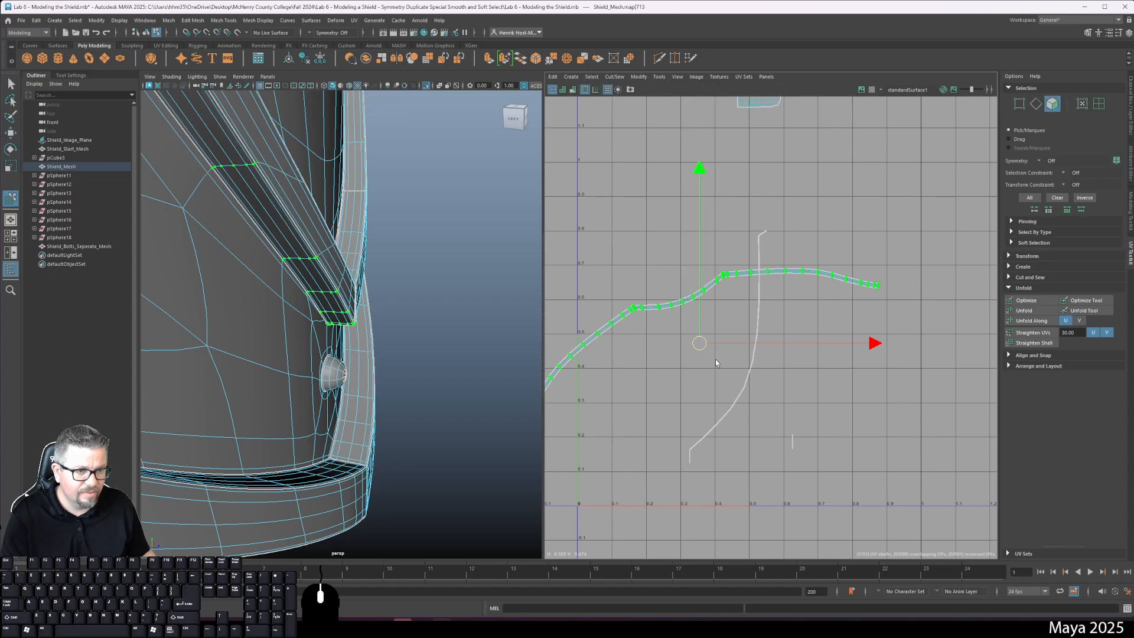
pyautogui.click(725, 373)
pyautogui.moveTo(729, 347); pyautogui.dragTo(925, 388)
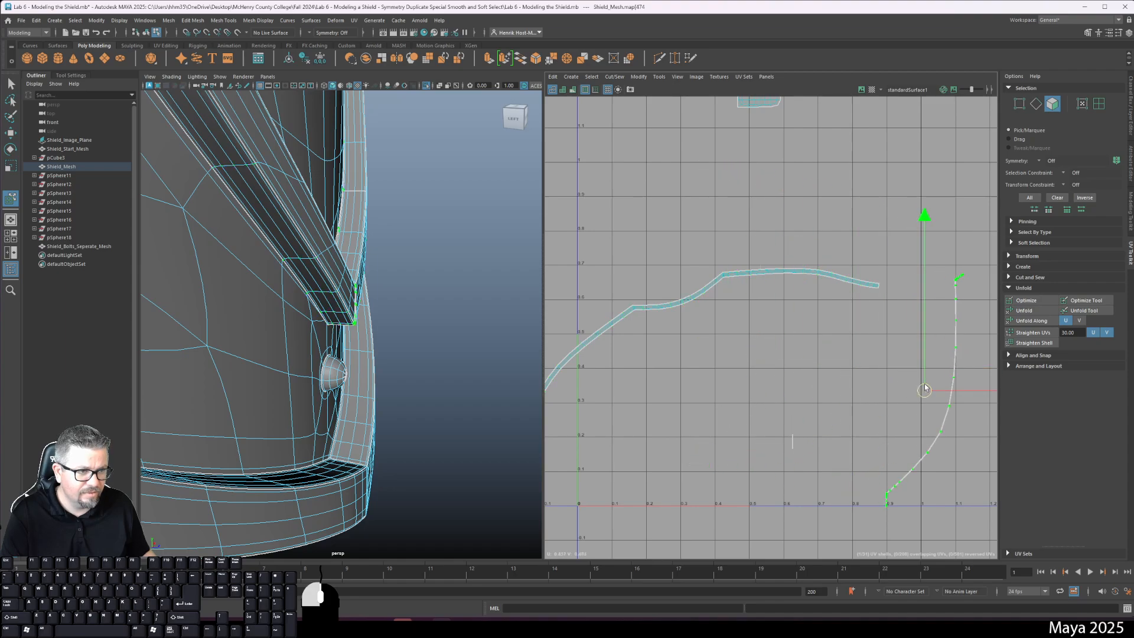
pyautogui.click(1028, 311)
pyautogui.click(1020, 315)
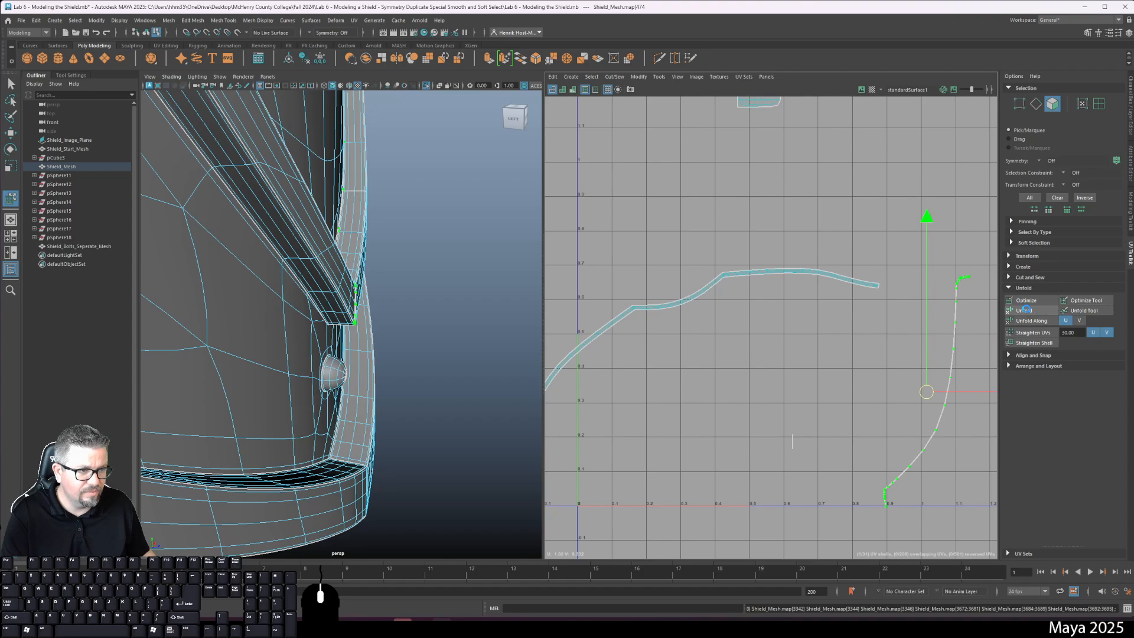
# - Relax the narrow curved shell's UVs with the Smooth tool, and return to the selection tool
pyautogui.click(638, 76)
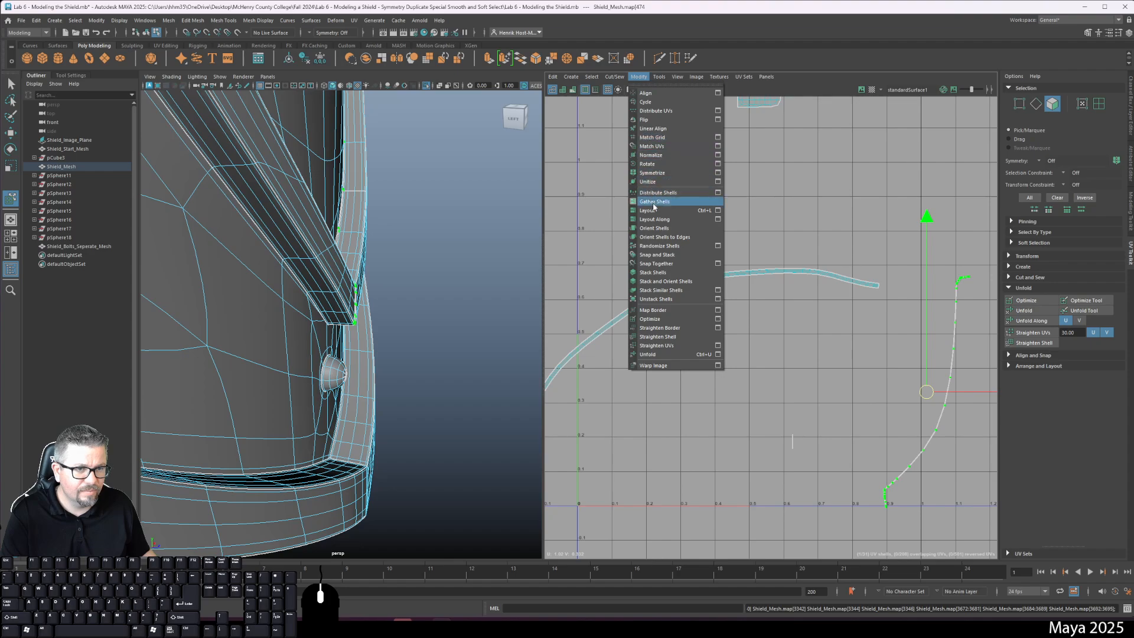
pyautogui.moveTo(662, 80)
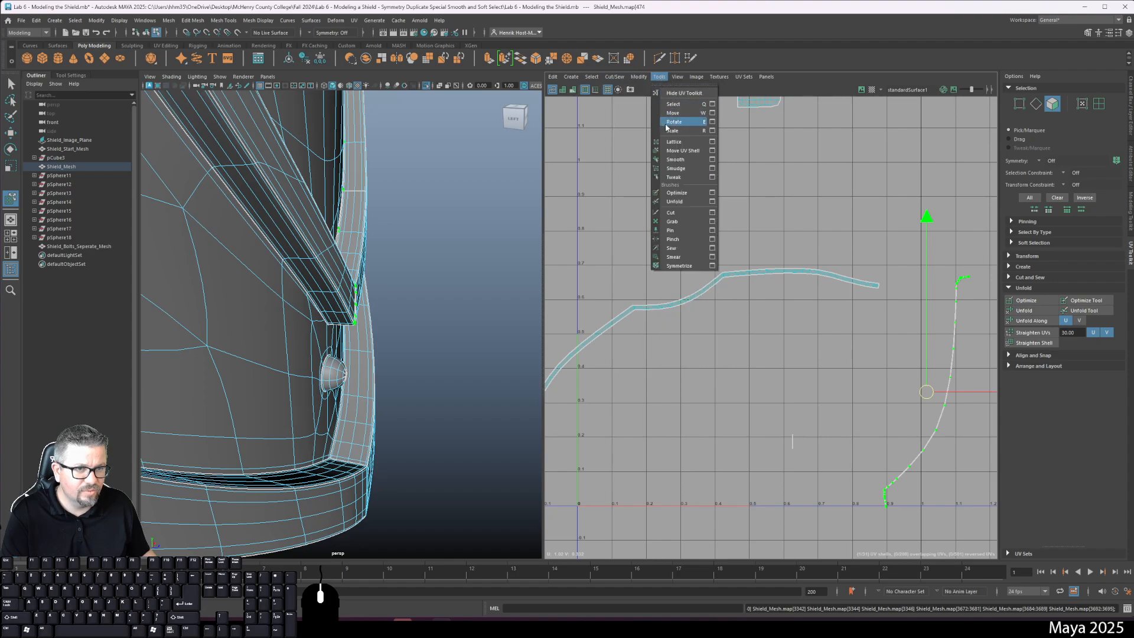
pyautogui.click(683, 176)
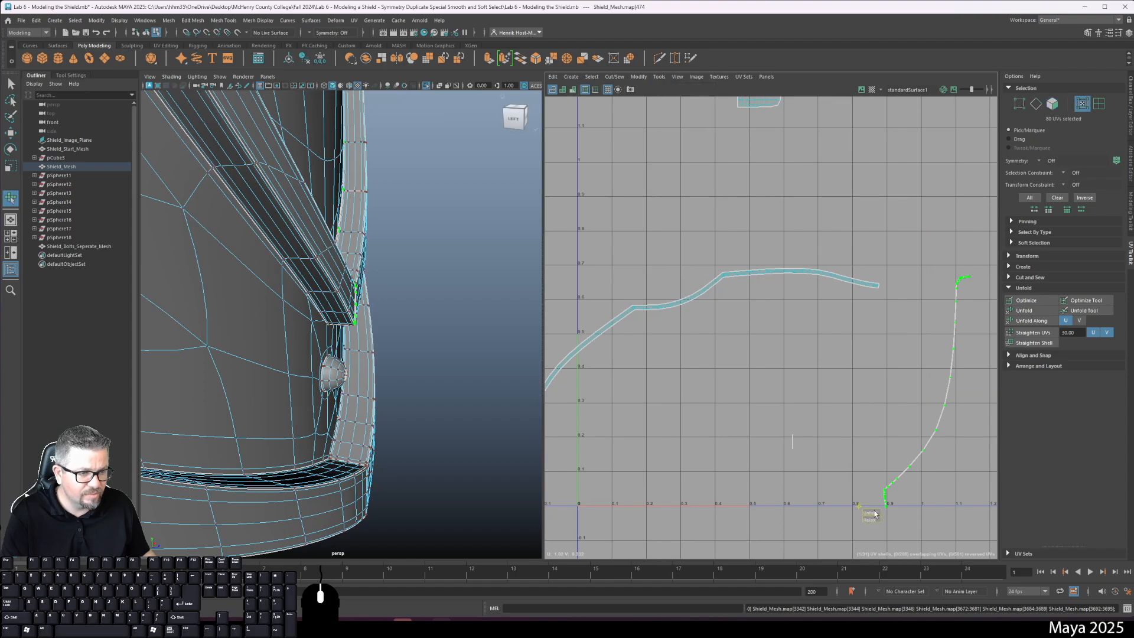
pyautogui.moveTo(874, 514)
pyautogui.mouseDown()
pyautogui.moveTo(918, 515)
pyautogui.moveTo(882, 521)
pyautogui.mouseUp()
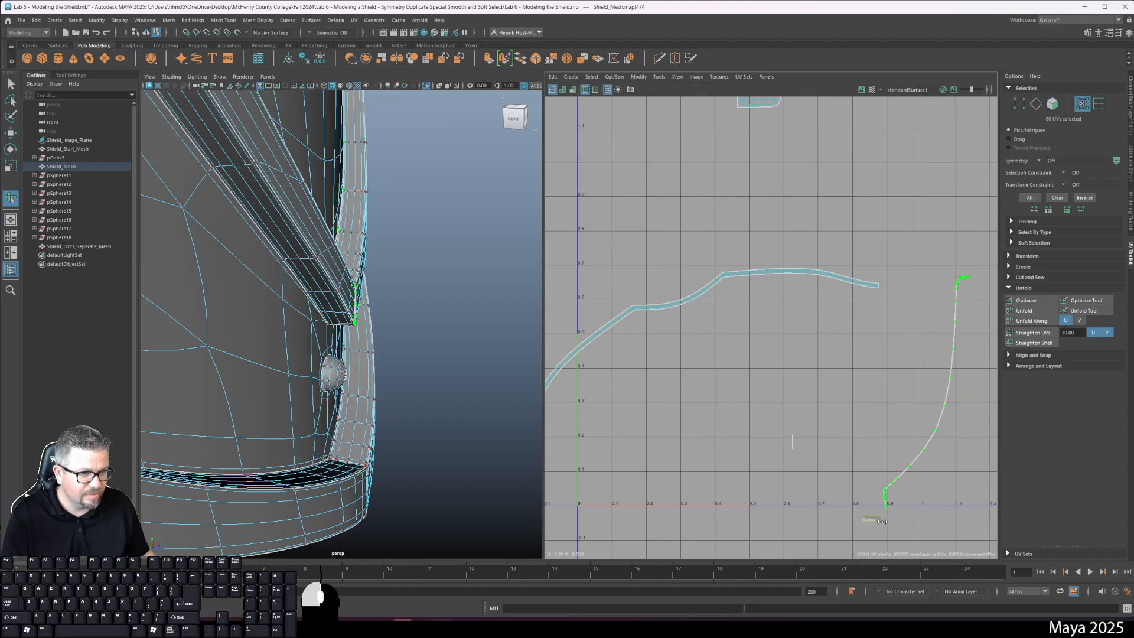
pyautogui.moveTo(969, 526); pyautogui.dragTo(1074, 512)
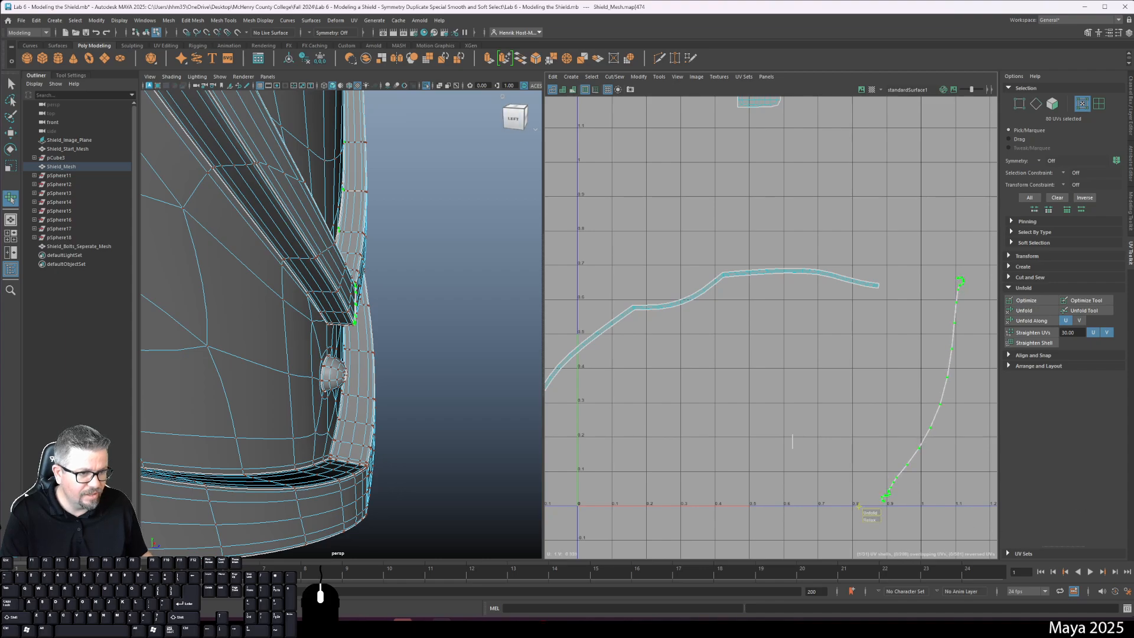
pyautogui.moveTo(867, 513); pyautogui.dragTo(907, 511)
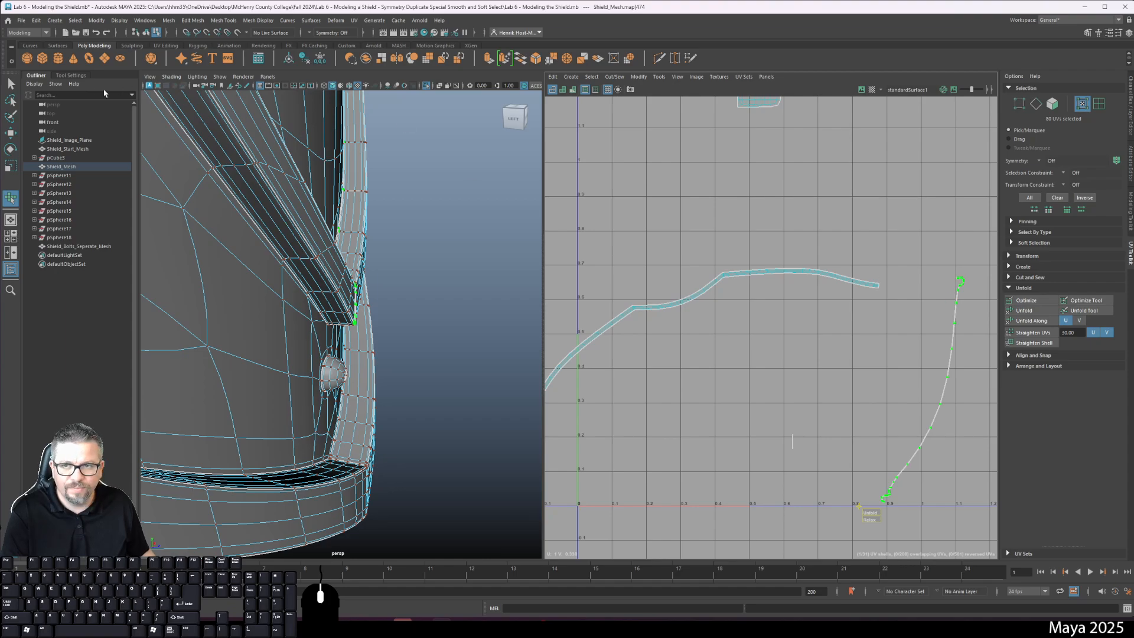
pyautogui.click(11, 85)
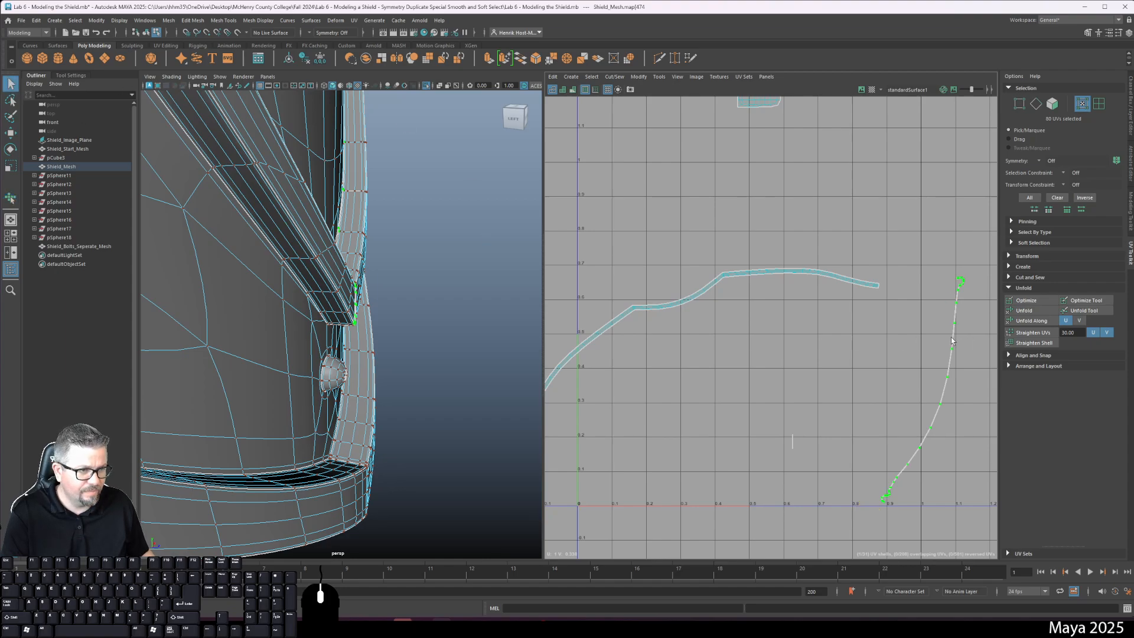
# - In face mode, select the narrow curved shell's faces and the side-wall strip's faces to locate the strip on the shield
pyautogui.moveTo(952, 341); pyautogui.dragTo(909, 261, button='right')
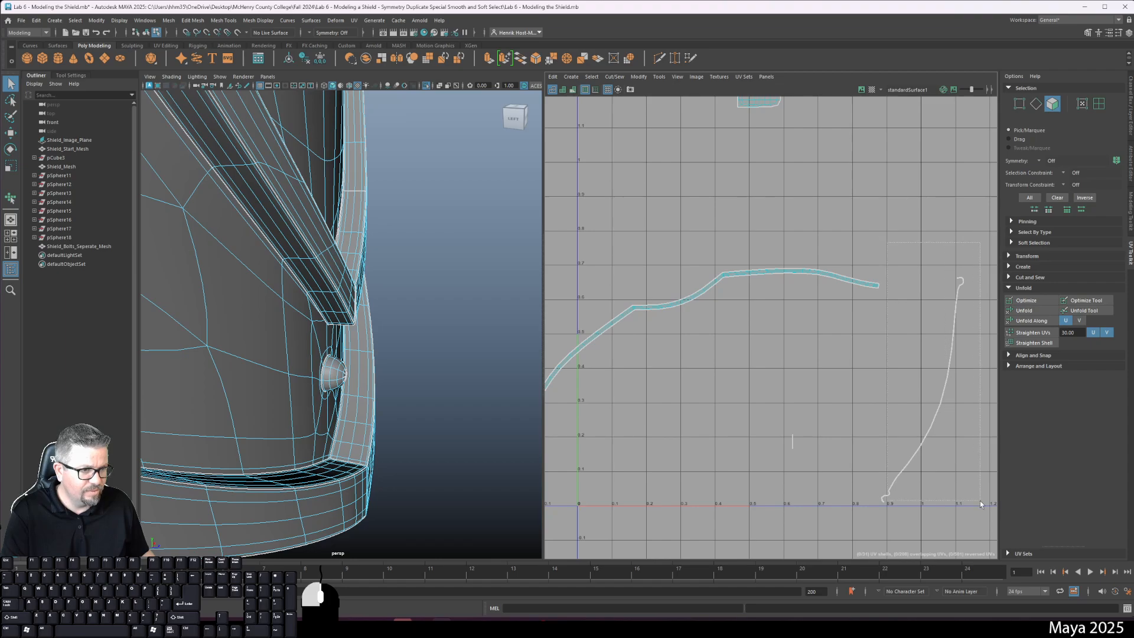
pyautogui.moveTo(981, 503); pyautogui.dragTo(981, 504)
pyautogui.keyDown('alt'); pyautogui.moveTo(925, 358); pyautogui.dragTo(900, 321, button='middle'); pyautogui.keyUp('alt')
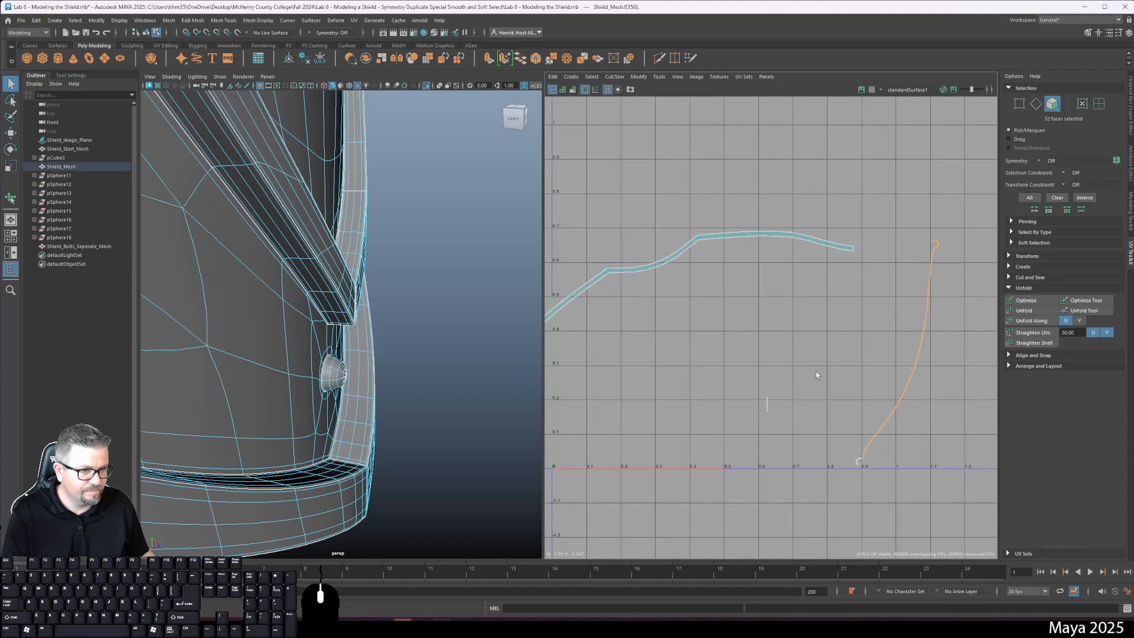
pyautogui.scroll(-3, 693, 207)
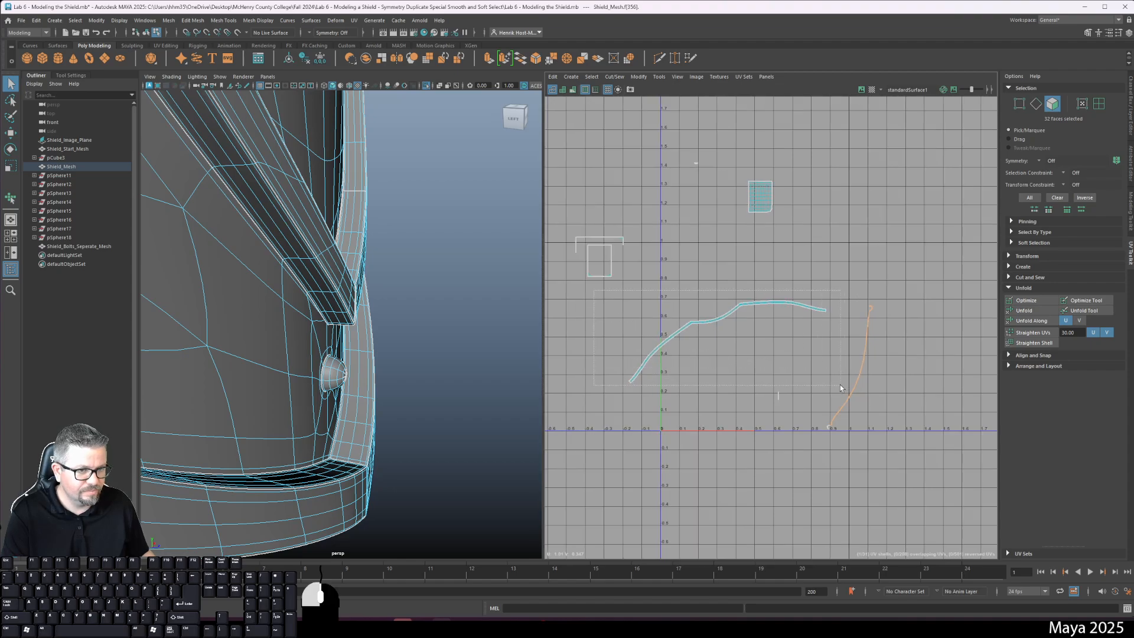
pyautogui.moveTo(839, 384); pyautogui.dragTo(829, 385)
pyautogui.keyDown('alt'); pyautogui.moveTo(330, 333); pyautogui.dragTo(196, 356); pyautogui.keyUp('alt')
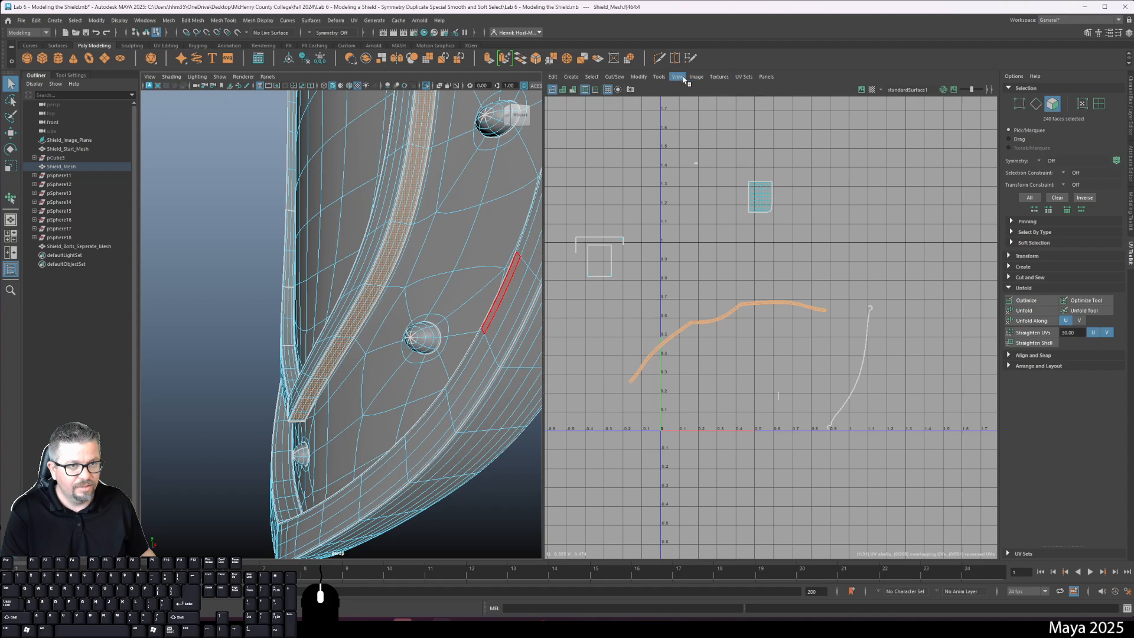
# - Pick the side-wall strip with Move UV Shell, examine where it runs around the shield's inner frame, and clear the selection
pyautogui.click(659, 77)
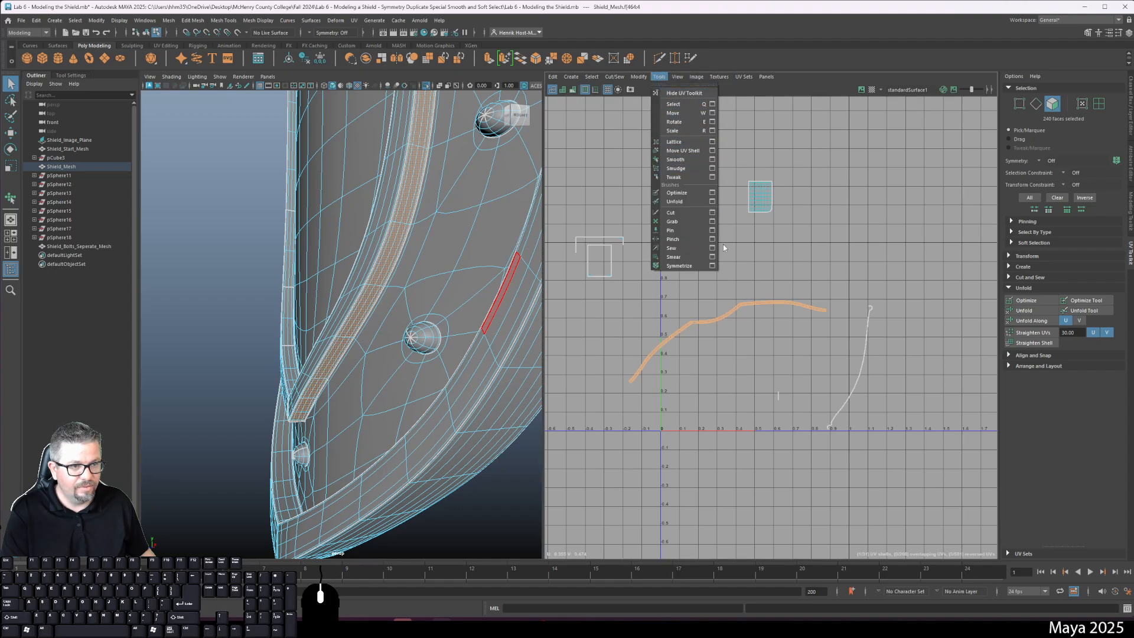
pyautogui.click(679, 162)
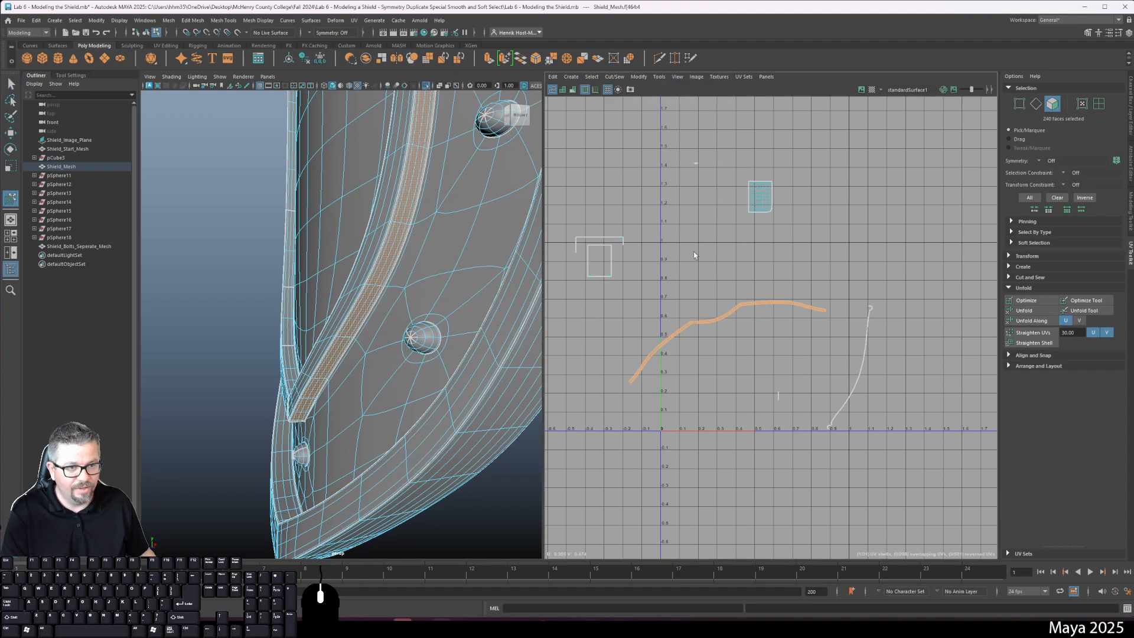
pyautogui.click(711, 322)
pyautogui.keyDown('alt'); pyautogui.moveTo(390, 201); pyautogui.dragTo(397, 369, button='middle'); pyautogui.keyUp('alt')
pyautogui.keyDown('alt'); pyautogui.moveTo(397, 370); pyautogui.dragTo(318, 361, button='right'); pyautogui.keyUp('alt')
pyautogui.keyDown('alt'); pyautogui.moveTo(318, 360); pyautogui.dragTo(549, 349); pyautogui.keyUp('alt')
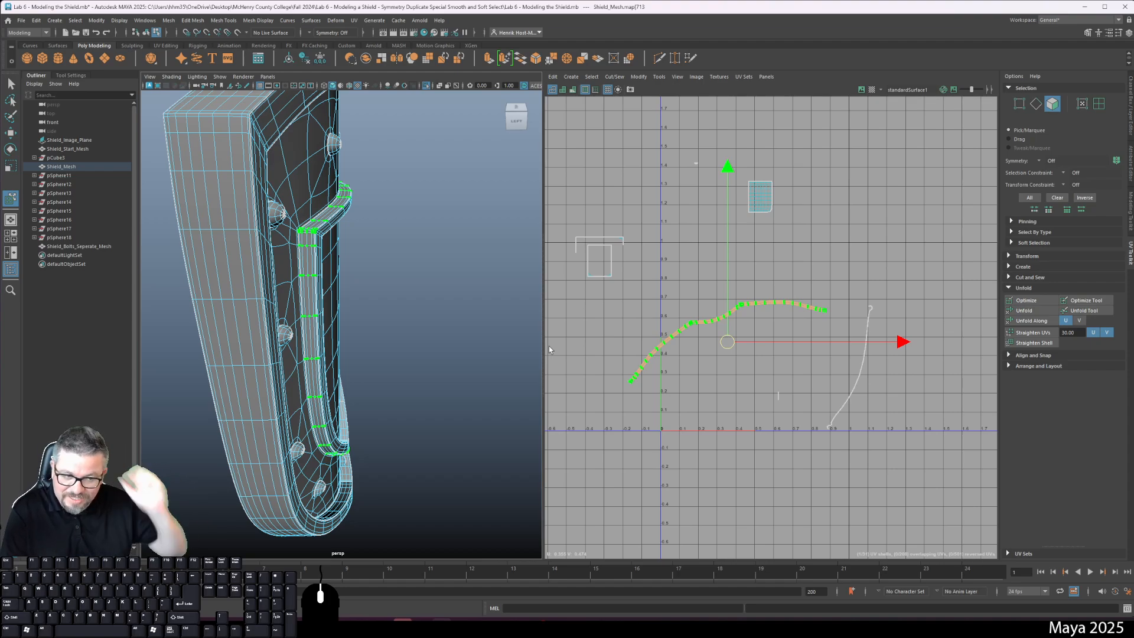
pyautogui.scroll(5, 532, 310)
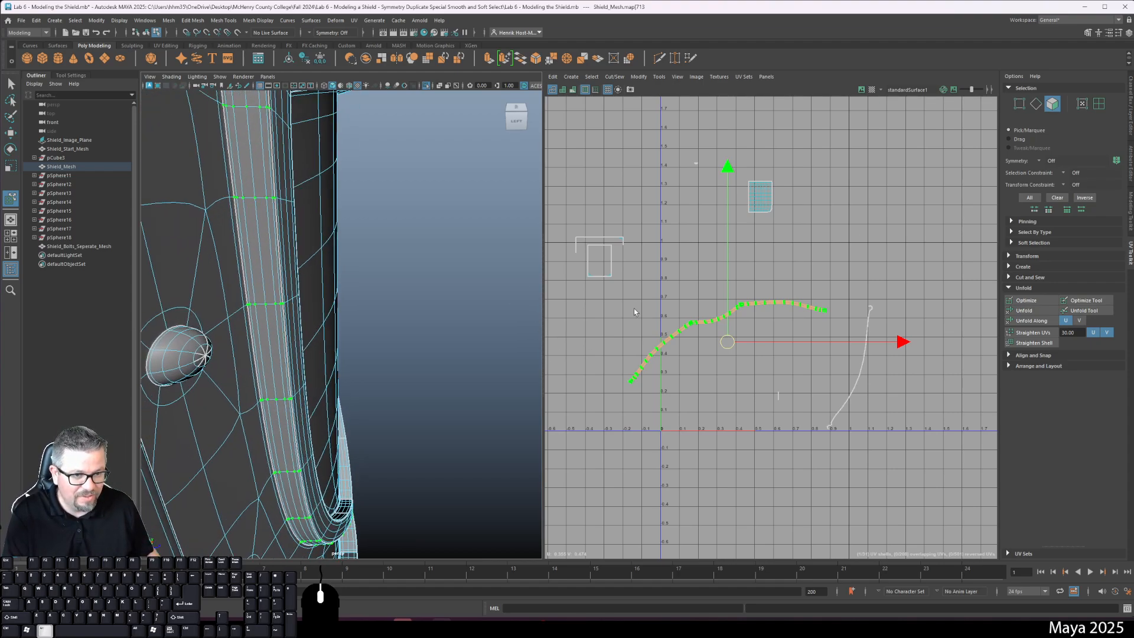
pyautogui.scroll(5, 674, 330)
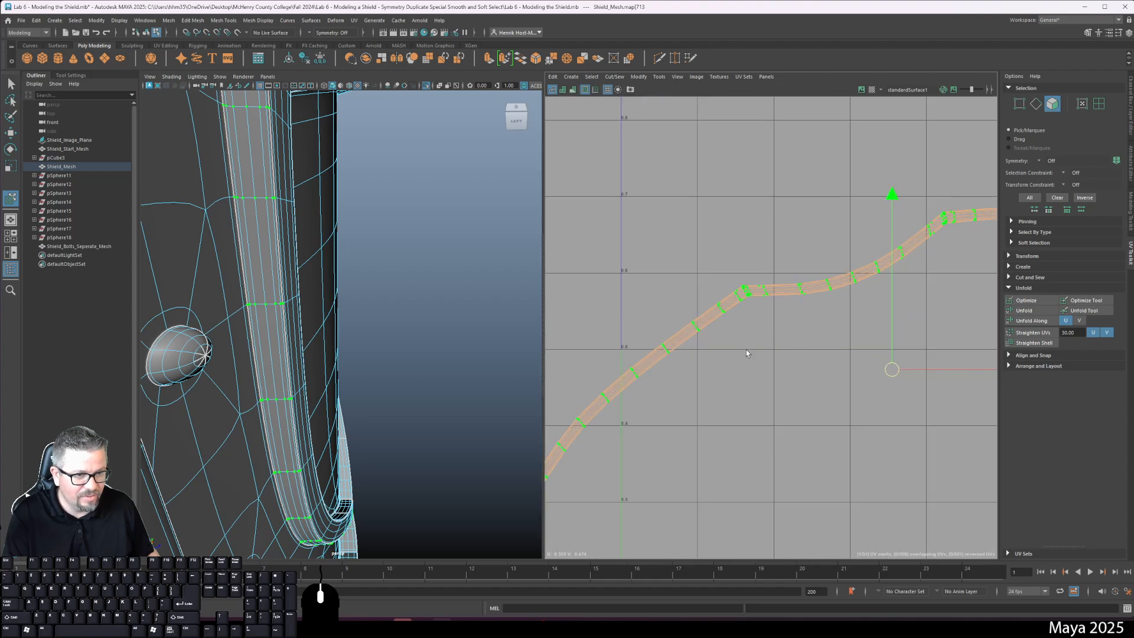
pyautogui.keyDown('alt'); pyautogui.moveTo(747, 353); pyautogui.dragTo(685, 296, button='right'); pyautogui.keyUp('alt')
pyautogui.keyDown('alt'); pyautogui.moveTo(295, 289); pyautogui.dragTo(183, 277, button='right'); pyautogui.keyUp('alt')
pyautogui.keyDown('alt'); pyautogui.moveTo(248, 253); pyautogui.dragTo(192, 231); pyautogui.keyUp('alt')
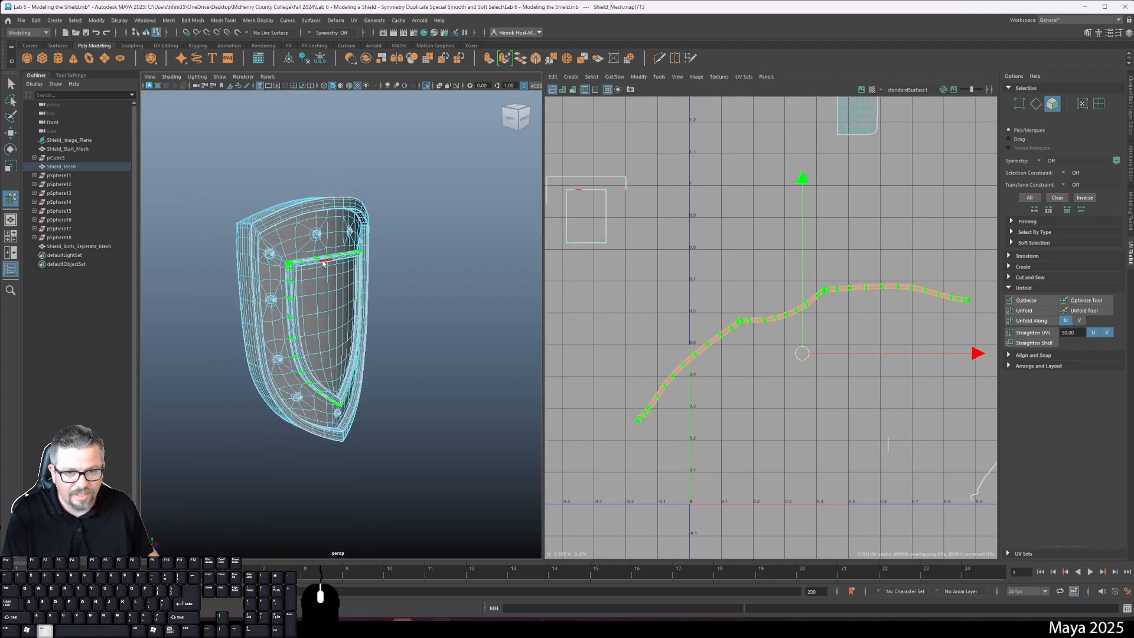
pyautogui.moveTo(722, 323); pyautogui.dragTo(726, 333, button='right')
pyautogui.keyDown('alt'); pyautogui.moveTo(744, 375); pyautogui.dragTo(684, 255, button='right'); pyautogui.keyUp('alt')
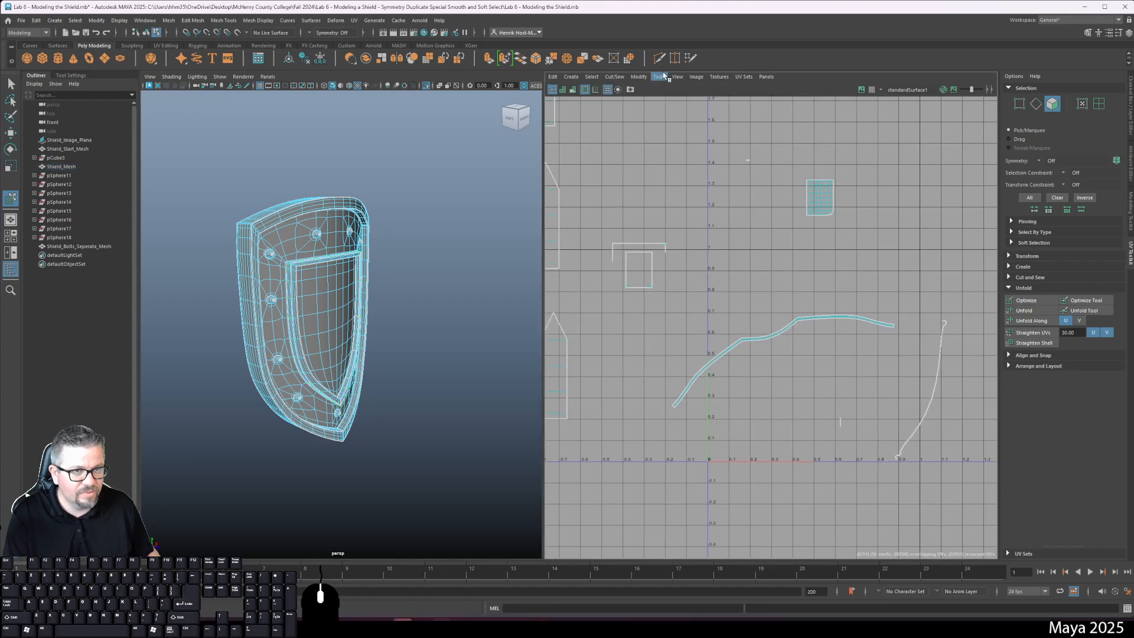
# - Move the side-wall strip UV shell up above the small gridded rectangular shell with Move UV Shell
pyautogui.click(659, 76)
pyautogui.click(693, 154)
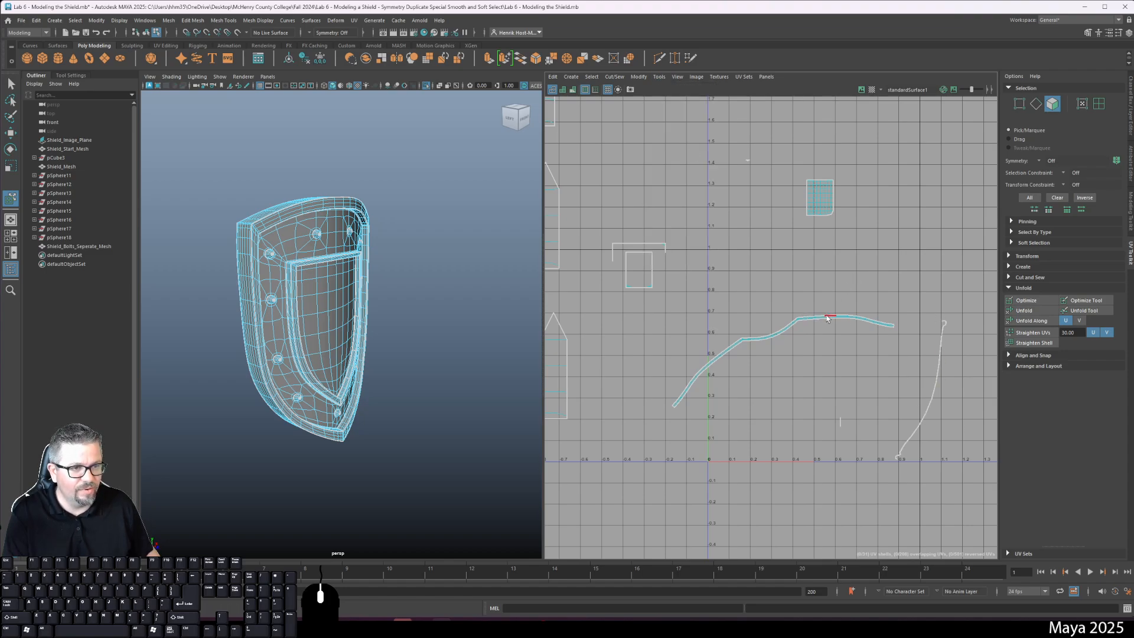
pyautogui.moveTo(827, 318); pyautogui.dragTo(879, 133)
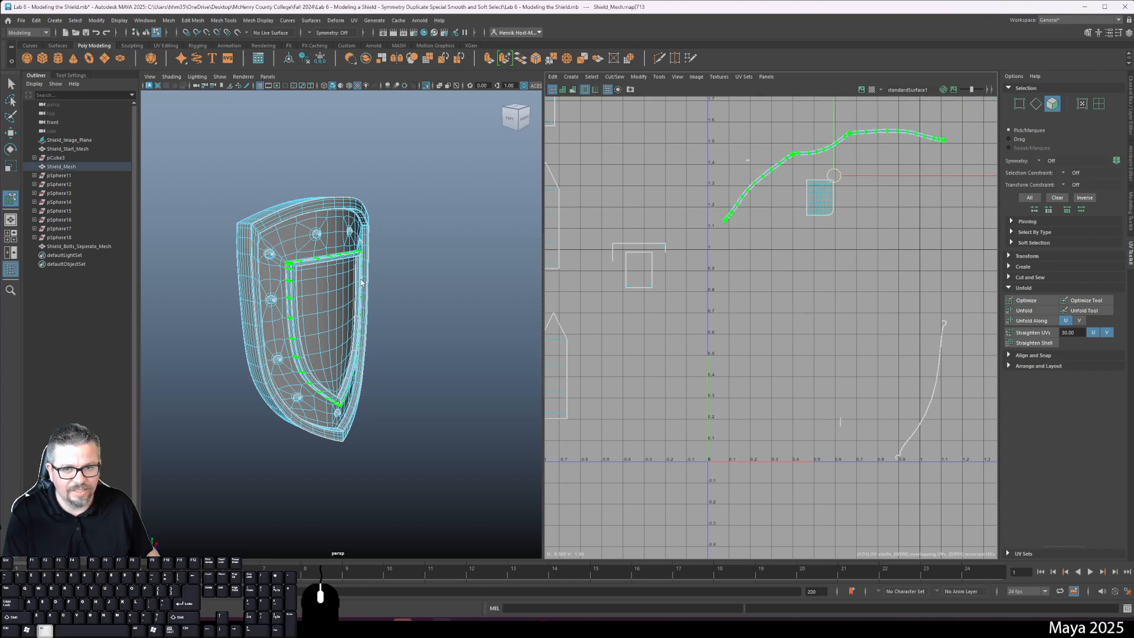
# - Isolate the strip's faces in the perspective view to check the part from the front, and restore the full shield
pyautogui.keyDown('alt'); pyautogui.moveTo(361, 282); pyautogui.dragTo(456, 324); pyautogui.keyUp('alt')
pyautogui.hotkey('ctrl', '1')
pyautogui.click(456, 330)
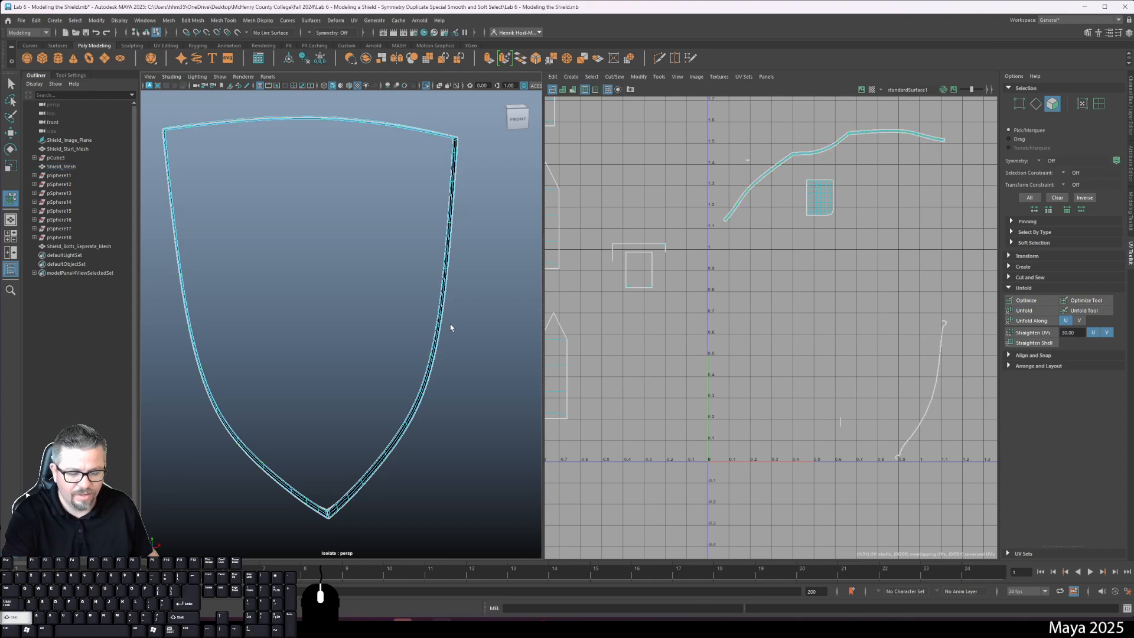
pyautogui.hotkey('ctrl', '1')
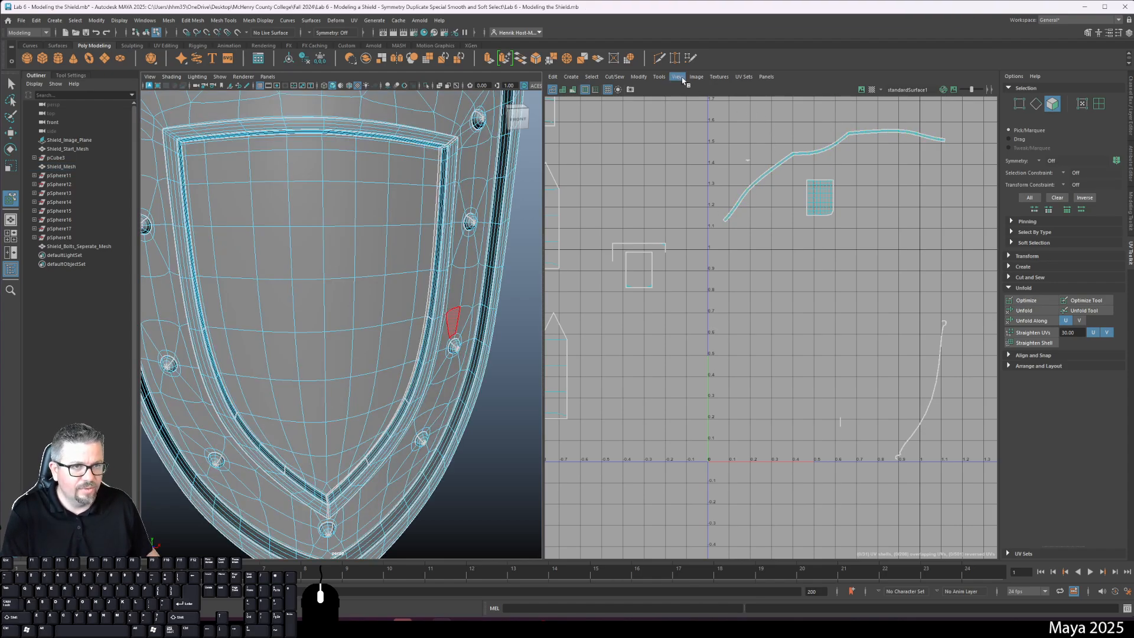
# - Move the side-wall strip UV shell up above the two long strip shells with Move UV Shell
pyautogui.click(659, 77)
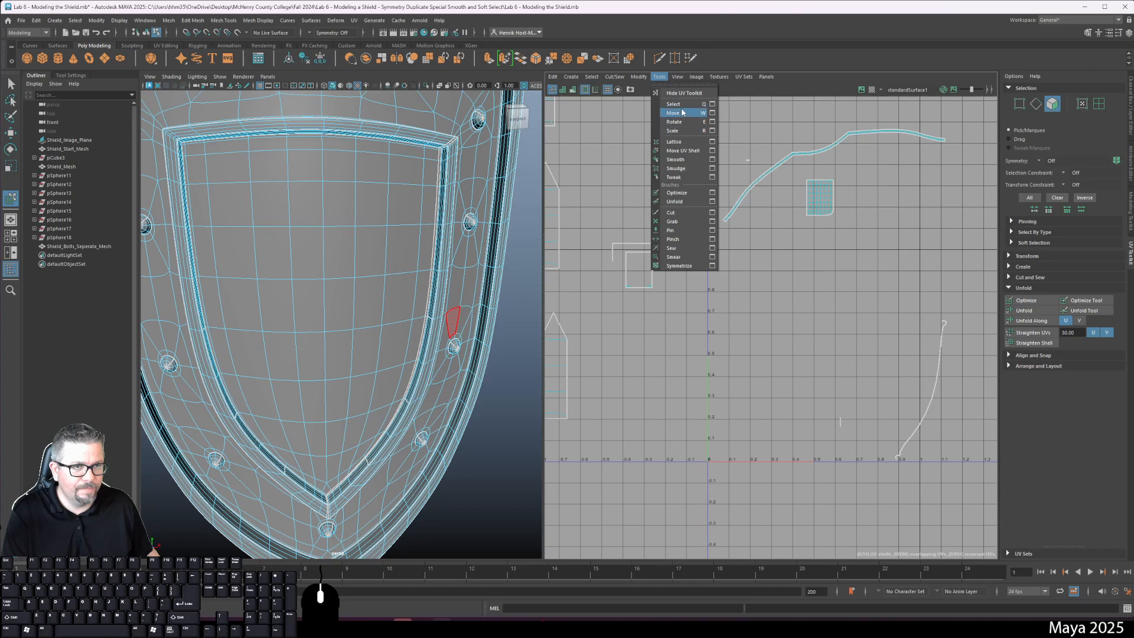
pyautogui.click(681, 153)
pyautogui.keyDown('alt'); pyautogui.moveTo(430, 287); pyautogui.dragTo(427, 387, button='middle'); pyautogui.keyUp('alt')
pyautogui.keyDown('alt'); pyautogui.moveTo(342, 381); pyautogui.dragTo(436, 360); pyautogui.keyUp('alt')
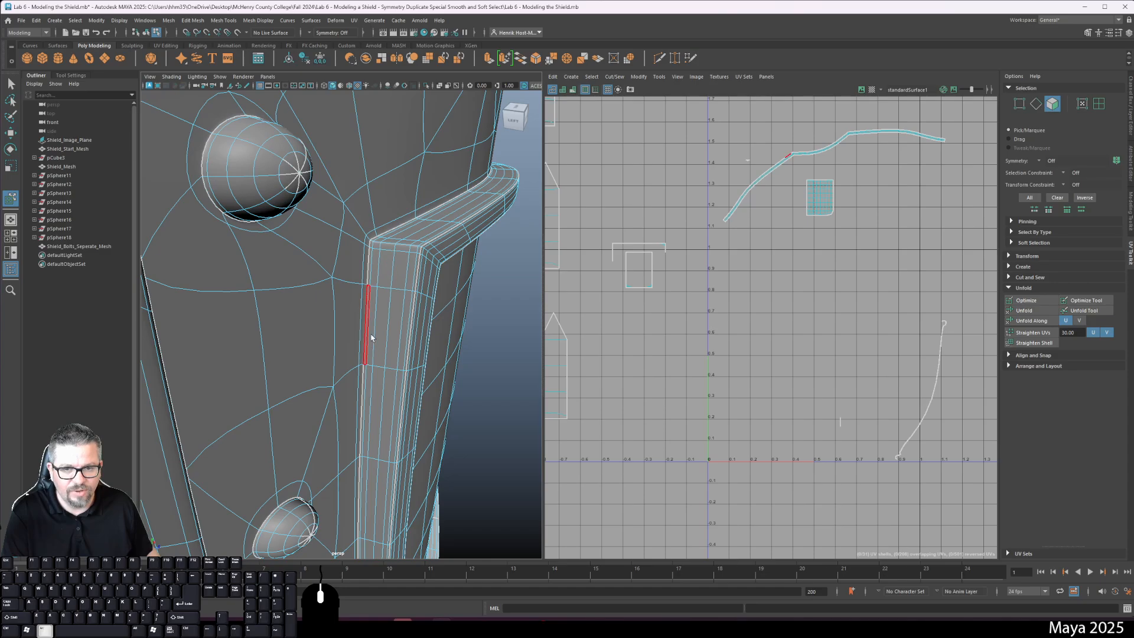
pyautogui.keyDown('alt'); pyautogui.moveTo(371, 337); pyautogui.dragTo(268, 252); pyautogui.keyUp('alt')
pyautogui.keyDown('alt'); pyautogui.moveTo(405, 455); pyautogui.dragTo(427, 423); pyautogui.keyUp('alt')
pyautogui.scroll(-3, 428, 423)
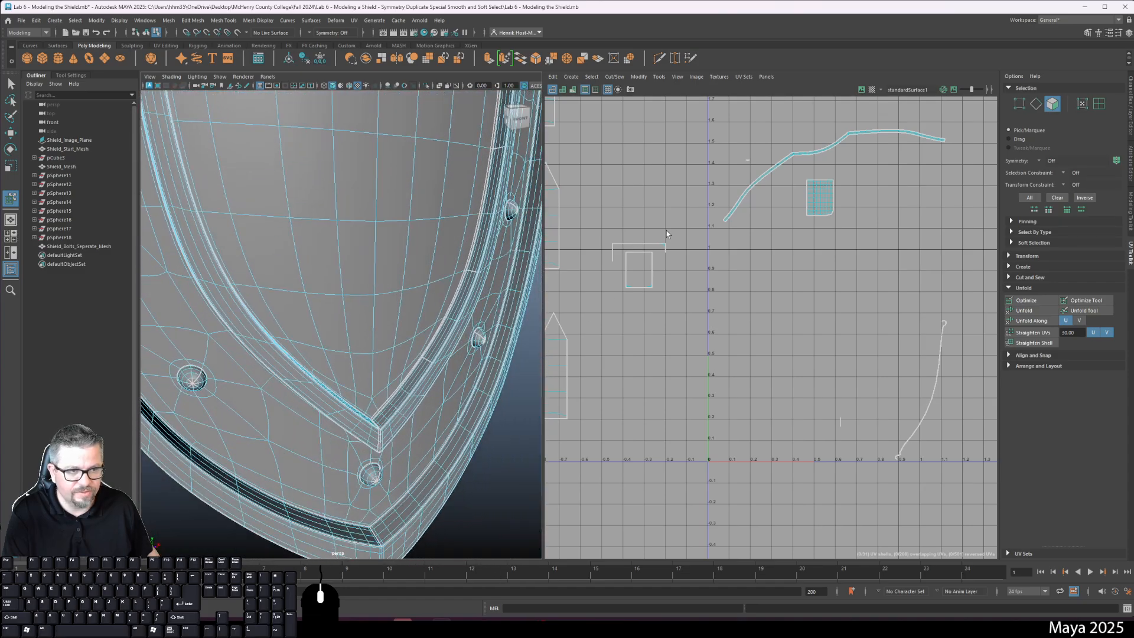
pyautogui.click(658, 77)
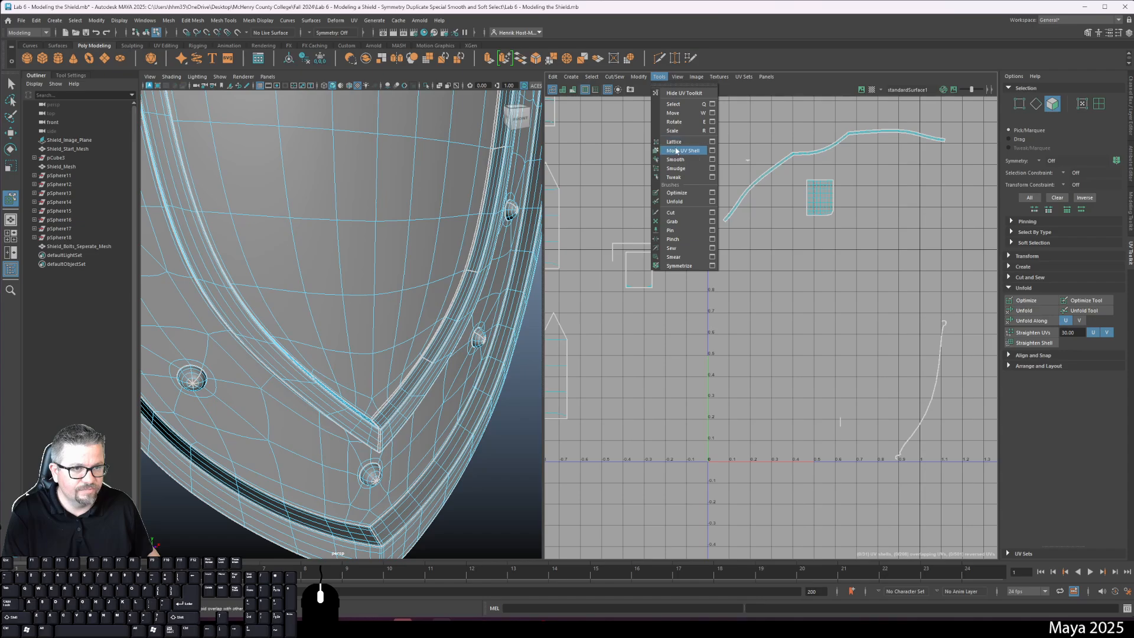
pyautogui.click(677, 151)
pyautogui.scroll(-10, 729, 341)
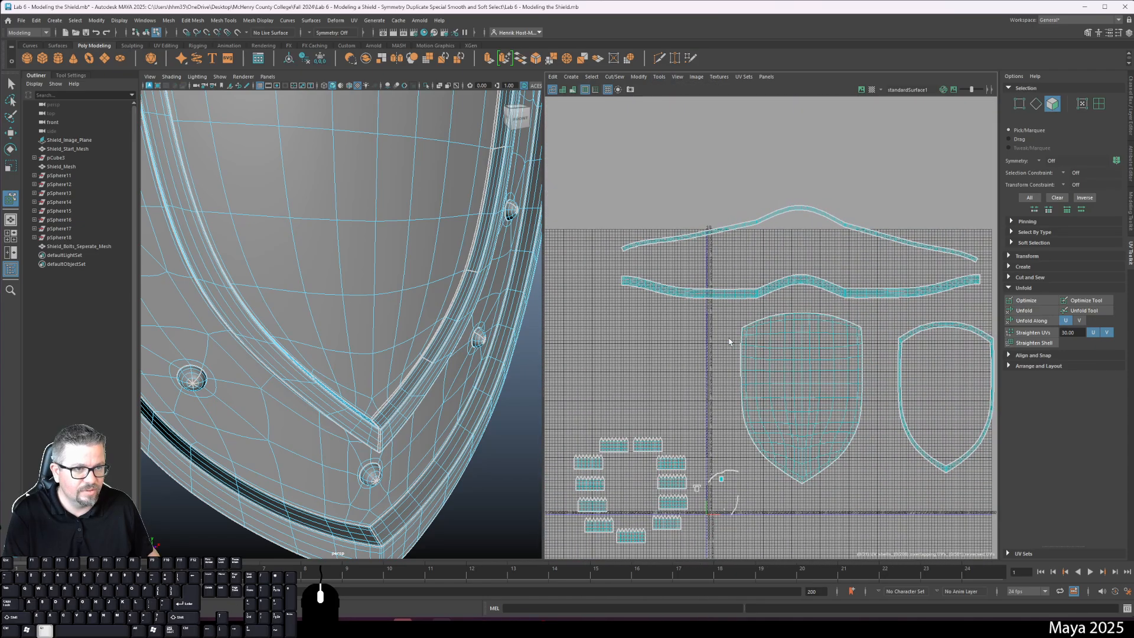
pyautogui.click(731, 474)
pyautogui.click(770, 356)
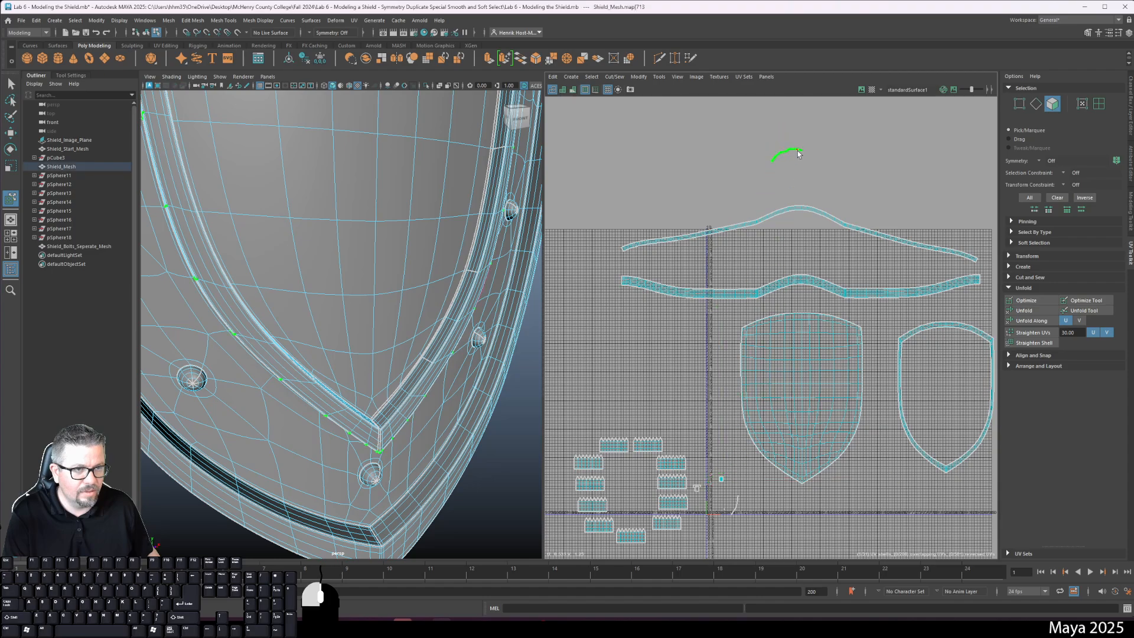
# - Rotate the side-wall strip shell level, scale it up to about the length of the long strip shells, and position it above them
pyautogui.press('e')
pyautogui.moveTo(957, 177); pyautogui.dragTo(958, 201)
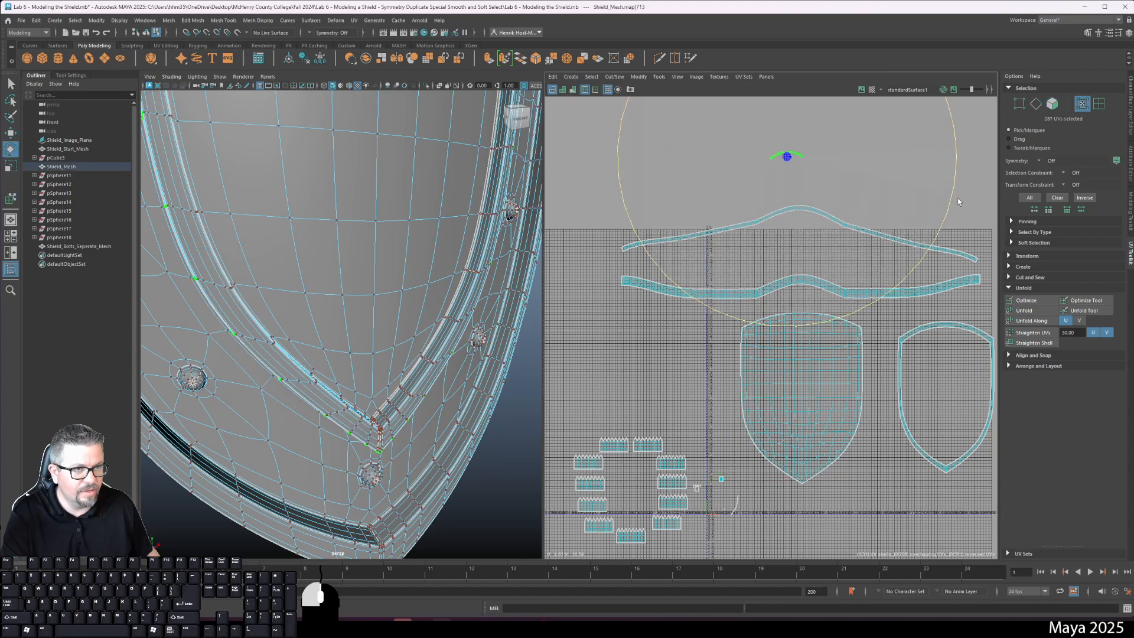
pyautogui.press('r')
pyautogui.moveTo(786, 157); pyautogui.dragTo(909, 157)
pyautogui.moveTo(789, 157); pyautogui.dragTo(725, 236)
pyautogui.press('w')
# - In face mode, select the adjoining face loops across the inner frame's raised front border, starting from its bottom tip
pyautogui.keyDown('alt'); pyautogui.moveTo(384, 329); pyautogui.dragTo(390, 215, button='middle'); pyautogui.keyUp('alt')
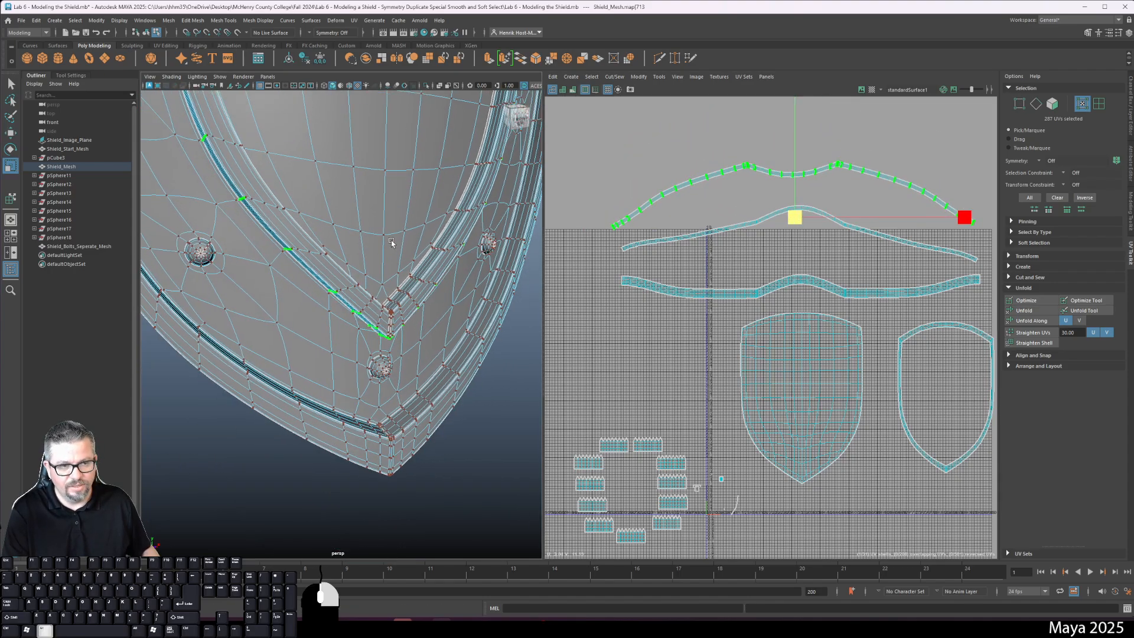
pyautogui.keyDown('alt'); pyautogui.moveTo(390, 215); pyautogui.dragTo(334, 254); pyautogui.keyUp('alt')
pyautogui.keyDown('alt'); pyautogui.moveTo(333, 254); pyautogui.dragTo(408, 242, button='right'); pyautogui.keyUp('alt')
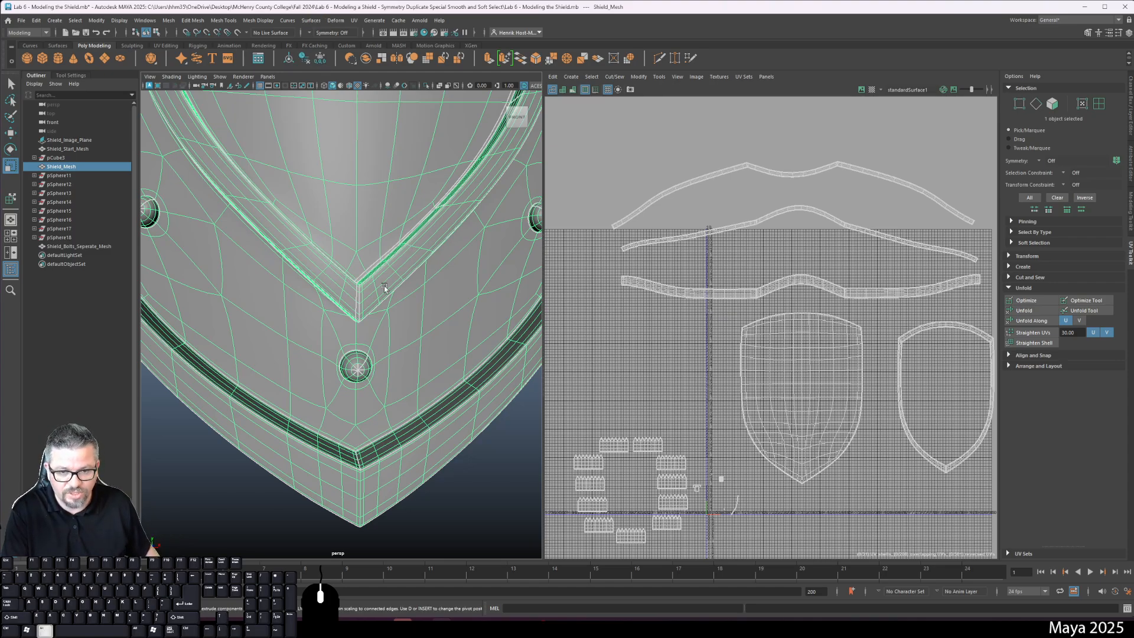
pyautogui.keyDown('alt'); pyautogui.moveTo(383, 285); pyautogui.dragTo(325, 340); pyautogui.keyUp('alt')
pyautogui.keyDown('alt'); pyautogui.moveTo(325, 340); pyautogui.dragTo(338, 372, button='right'); pyautogui.keyUp('alt')
pyautogui.keyDown('alt'); pyautogui.moveTo(339, 372); pyautogui.dragTo(297, 363); pyautogui.keyUp('alt')
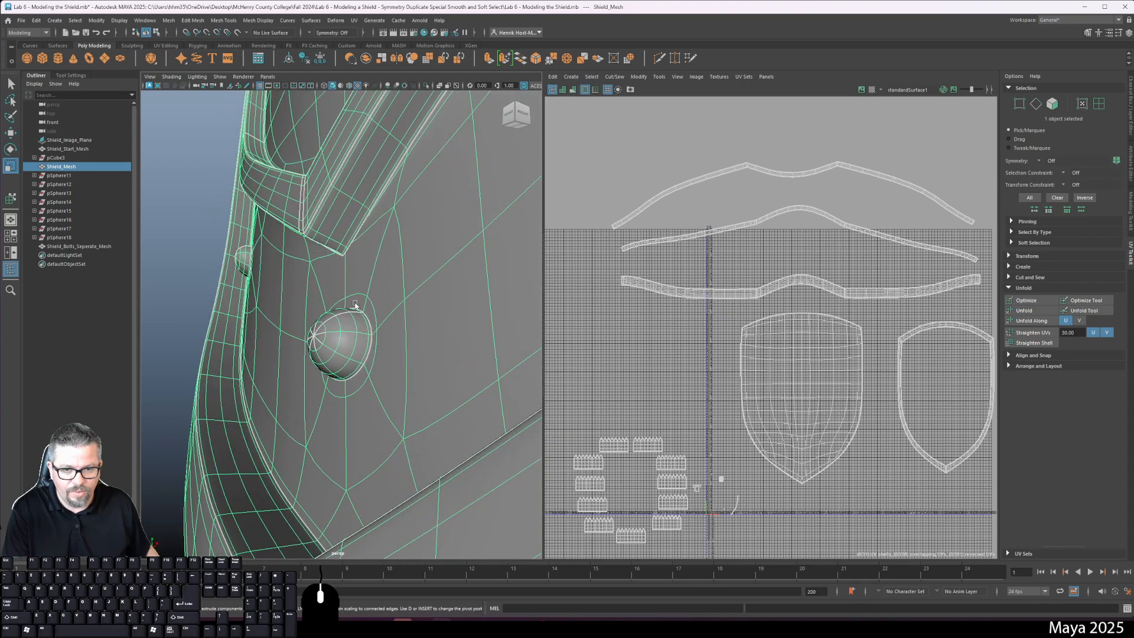
pyautogui.moveTo(355, 304); pyautogui.dragTo(343, 289, button='right')
pyautogui.keyDown('alt'); pyautogui.moveTo(342, 289); pyautogui.dragTo(405, 317); pyautogui.keyUp('alt')
pyautogui.keyDown('alt'); pyautogui.moveTo(393, 320); pyautogui.dragTo(431, 377, button='right'); pyautogui.keyUp('alt')
pyautogui.keyDown('alt'); pyautogui.moveTo(431, 377); pyautogui.dragTo(307, 348, button='middle'); pyautogui.keyUp('alt')
pyautogui.keyDown('alt'); pyautogui.moveTo(307, 348); pyautogui.dragTo(344, 394, button='right'); pyautogui.keyUp('alt')
pyautogui.click(399, 326)
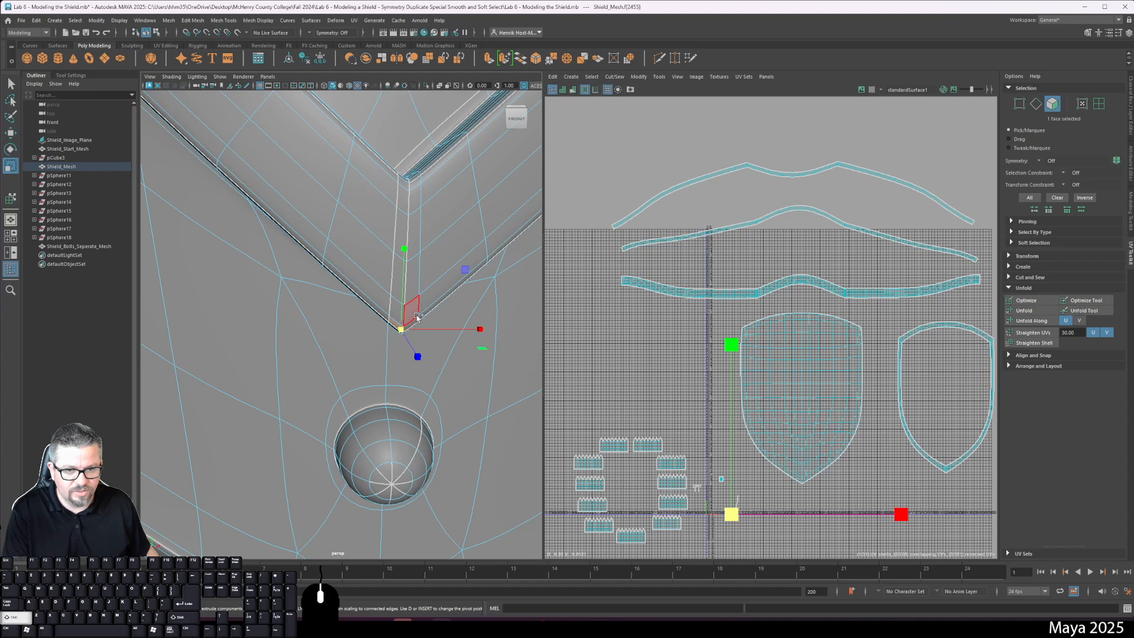
pyautogui.keyDown('shift'); pyautogui.doubleClick(416, 317); pyautogui.keyUp('shift')
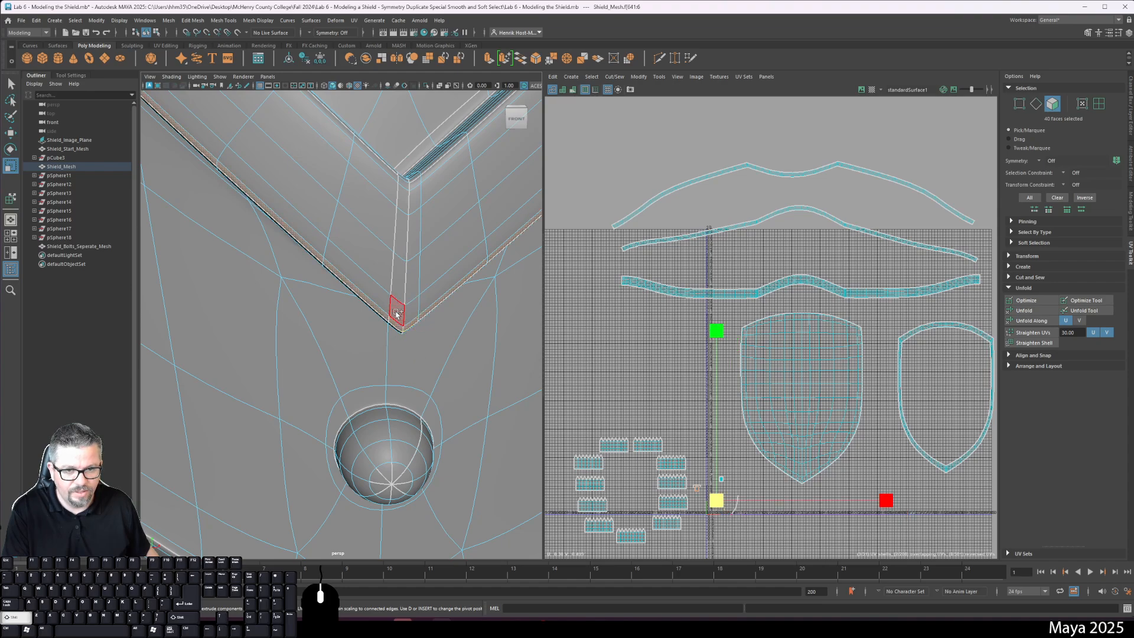
pyautogui.keyDown('shift'); pyautogui.doubleClick(374, 299); pyautogui.keyUp('shift')
pyautogui.keyDown('shift'); pyautogui.doubleClick(398, 279); pyautogui.keyUp('shift')
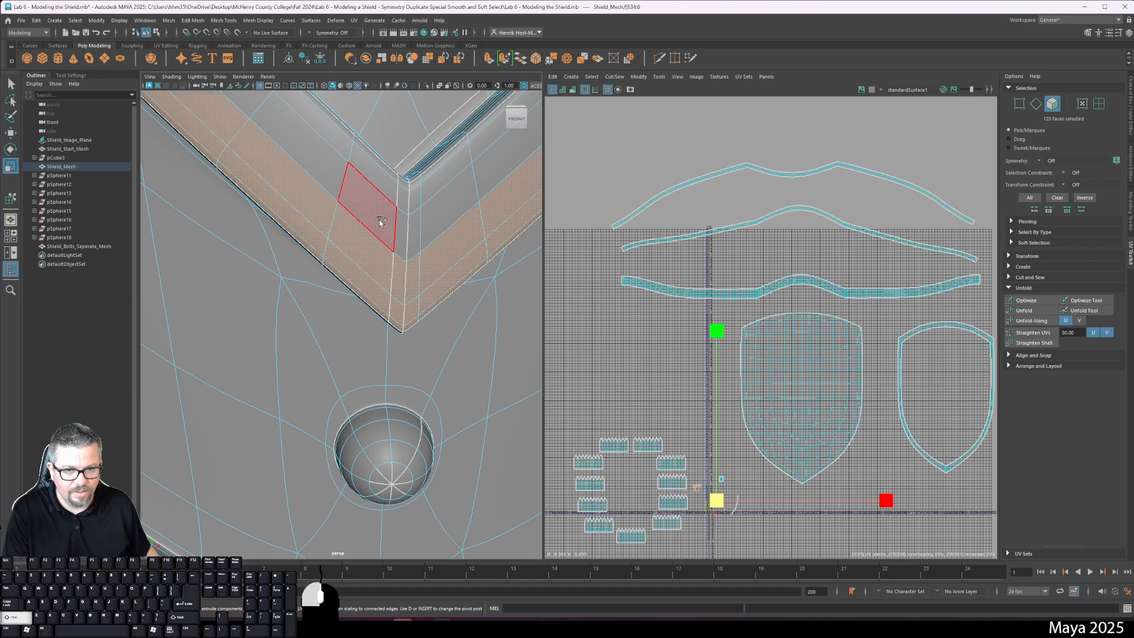
pyautogui.keyDown('shift'); pyautogui.doubleClick(399, 242); pyautogui.keyUp('shift')
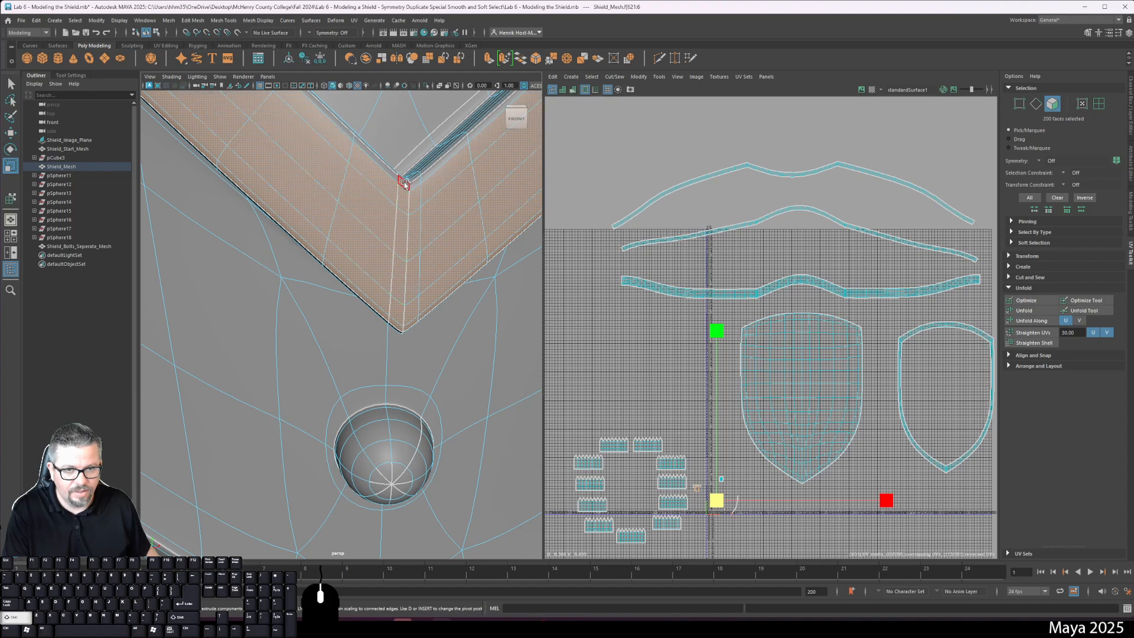
pyautogui.keyDown('shift'); pyautogui.doubleClick(388, 172); pyautogui.keyUp('shift')
# - Check the selected inner frame faces from the front, isolate them for inspection, and restore the full shield
pyautogui.keyDown('alt'); pyautogui.moveTo(380, 213); pyautogui.dragTo(385, 346, button='middle'); pyautogui.keyUp('alt')
pyautogui.keyDown('alt'); pyautogui.moveTo(384, 330); pyautogui.dragTo(363, 357); pyautogui.keyUp('alt')
pyautogui.keyDown('alt'); pyautogui.moveTo(363, 358); pyautogui.dragTo(238, 195, button='right'); pyautogui.keyUp('alt')
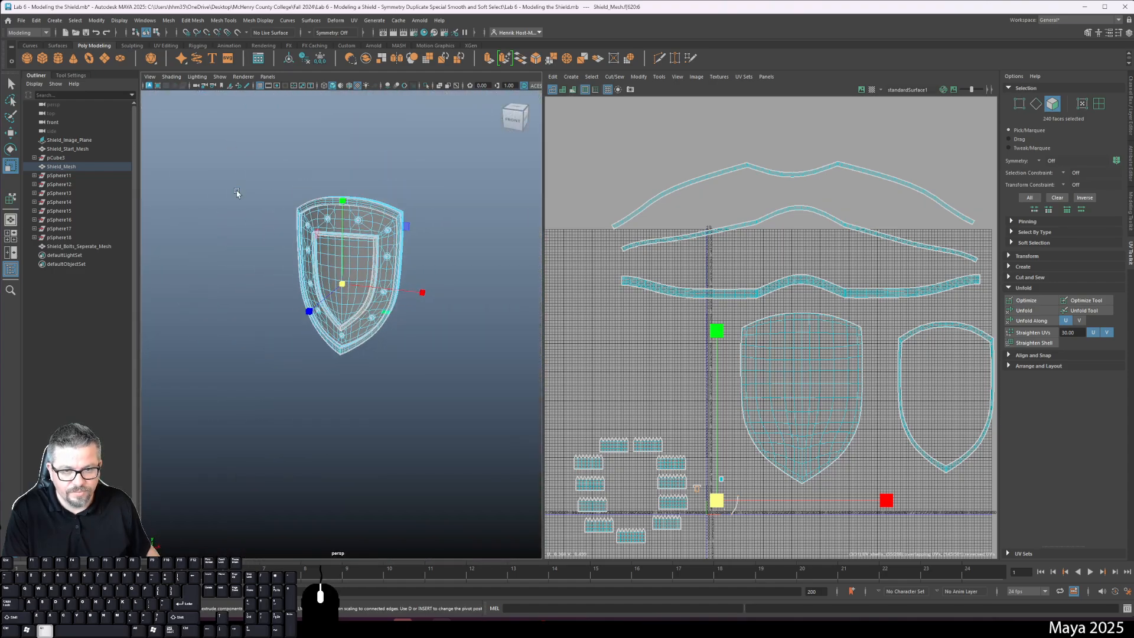
pyautogui.keyDown('alt'); pyautogui.moveTo(325, 252); pyautogui.dragTo(314, 253); pyautogui.keyUp('alt')
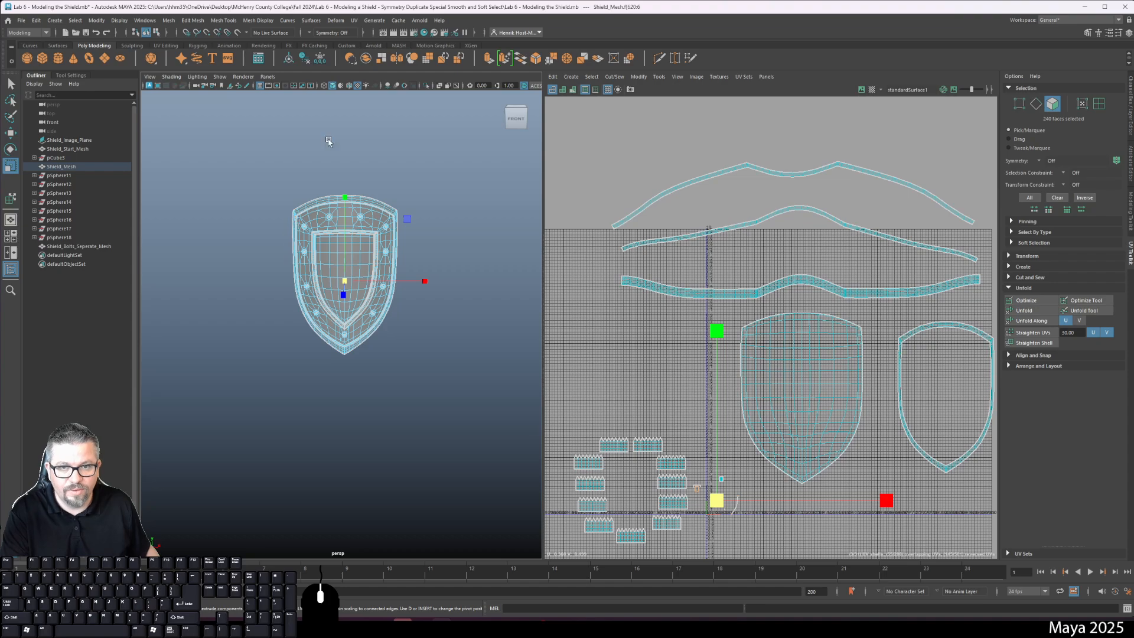
pyautogui.click(514, 118)
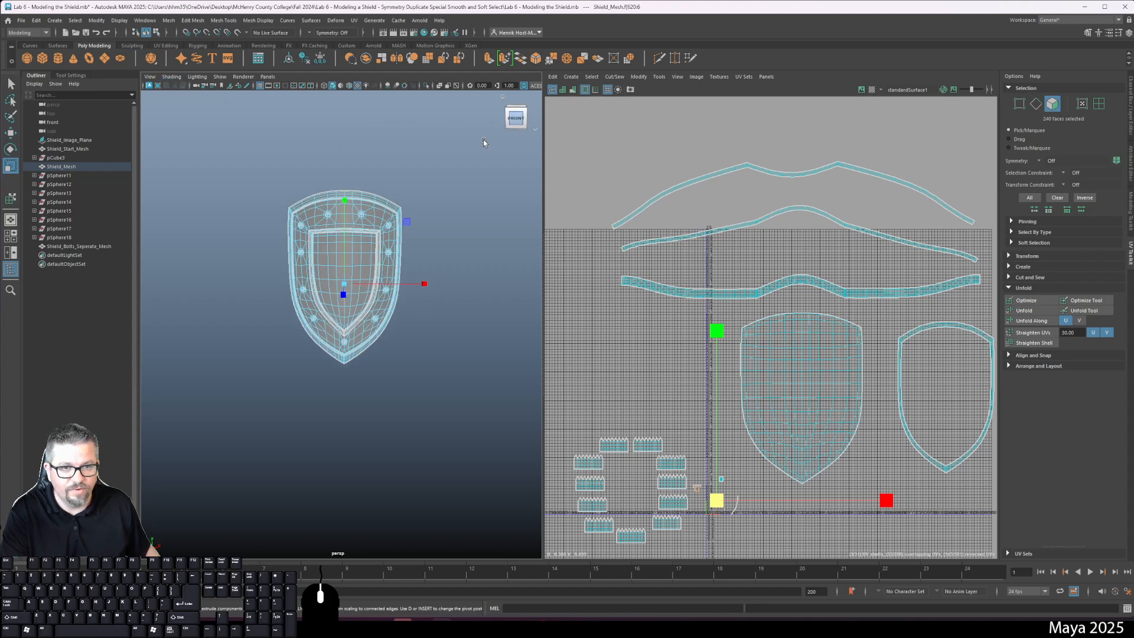
pyautogui.press('space')
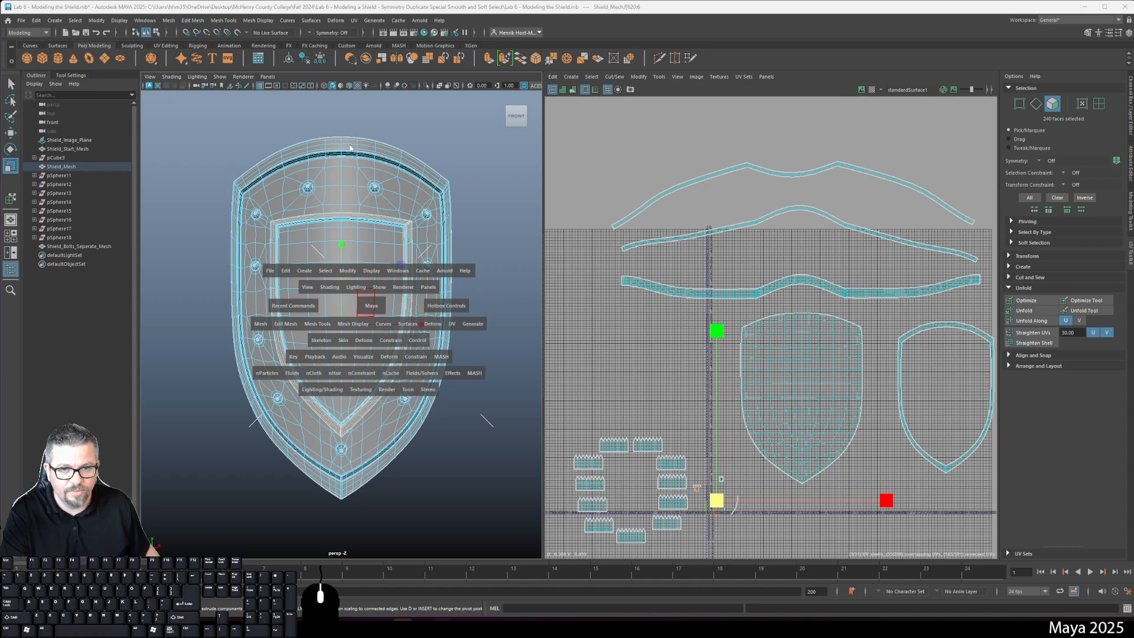
pyautogui.keyDown('alt'); pyautogui.moveTo(294, 204); pyautogui.dragTo(343, 280, button='right'); pyautogui.keyUp('alt')
pyautogui.press('f')
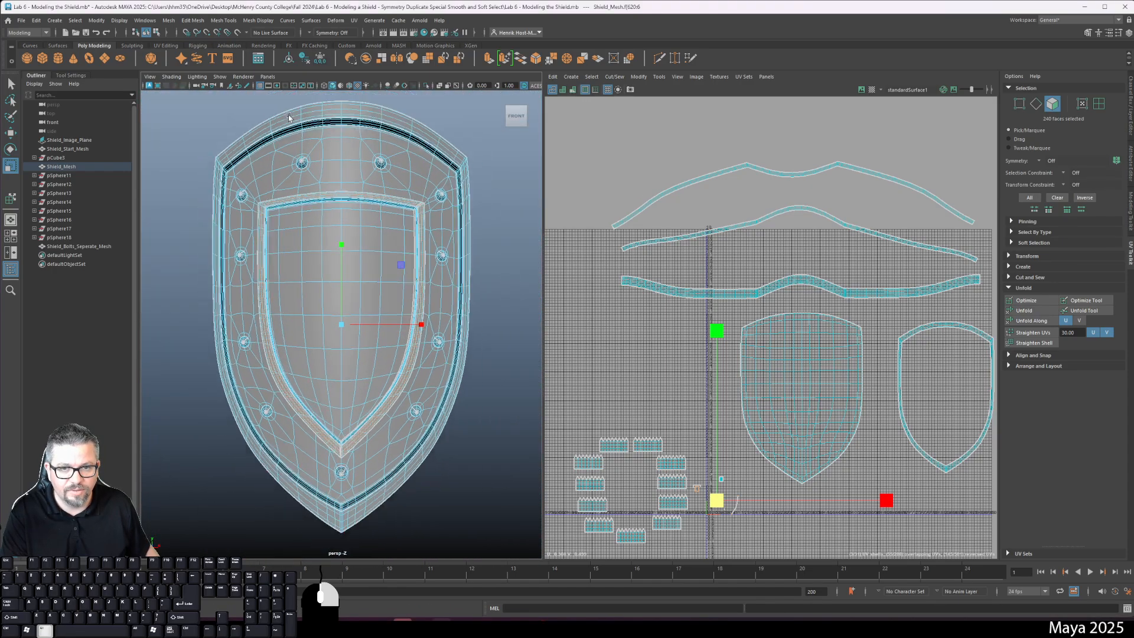
pyautogui.press('f')
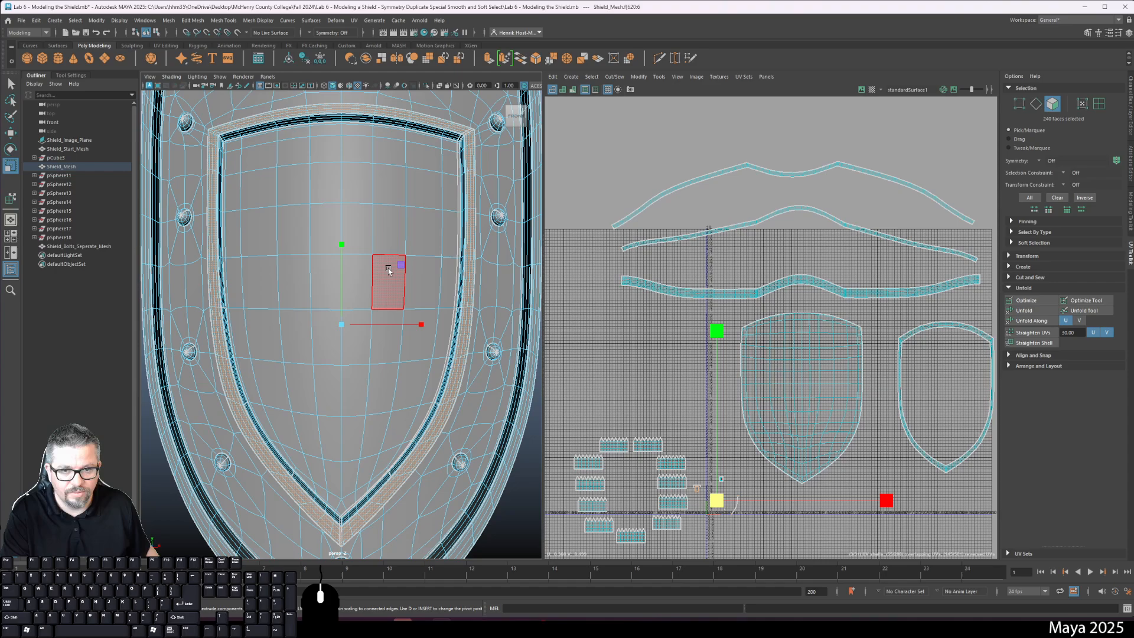
pyautogui.keyDown('alt'); pyautogui.moveTo(423, 275); pyautogui.dragTo(304, 272, button='right'); pyautogui.keyUp('alt')
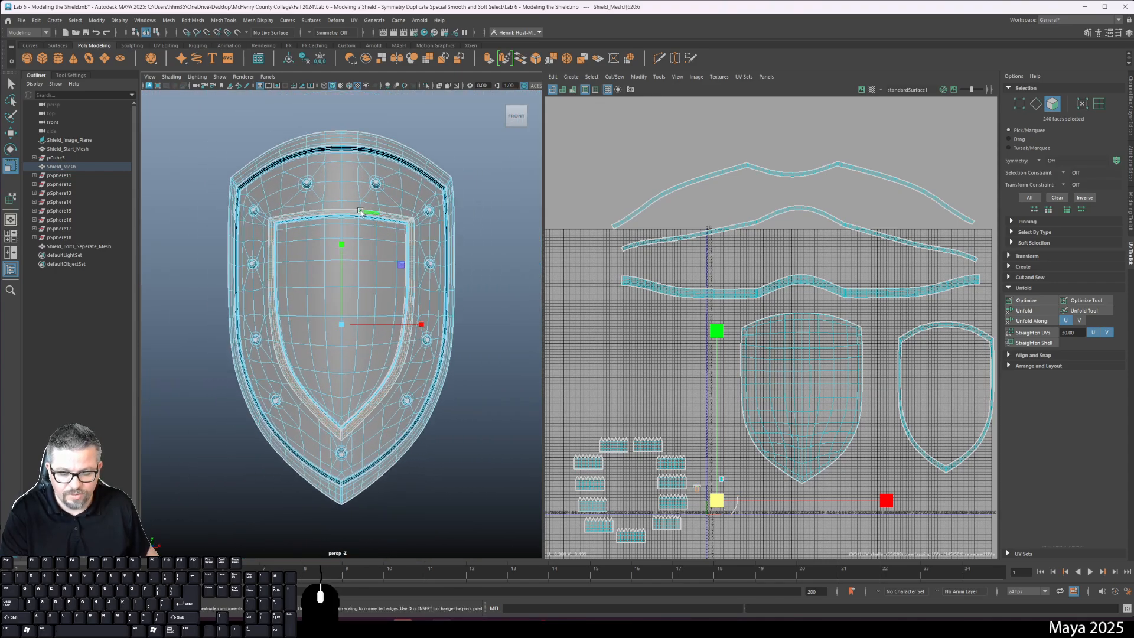
pyautogui.hotkey('ctrl', '1')
pyautogui.moveTo(335, 239)
pyautogui.keyDown('alt'); pyautogui.mouseDown()
pyautogui.moveTo(269, 248)
pyautogui.moveTo(342, 250)
pyautogui.mouseUp(); pyautogui.keyUp('alt')
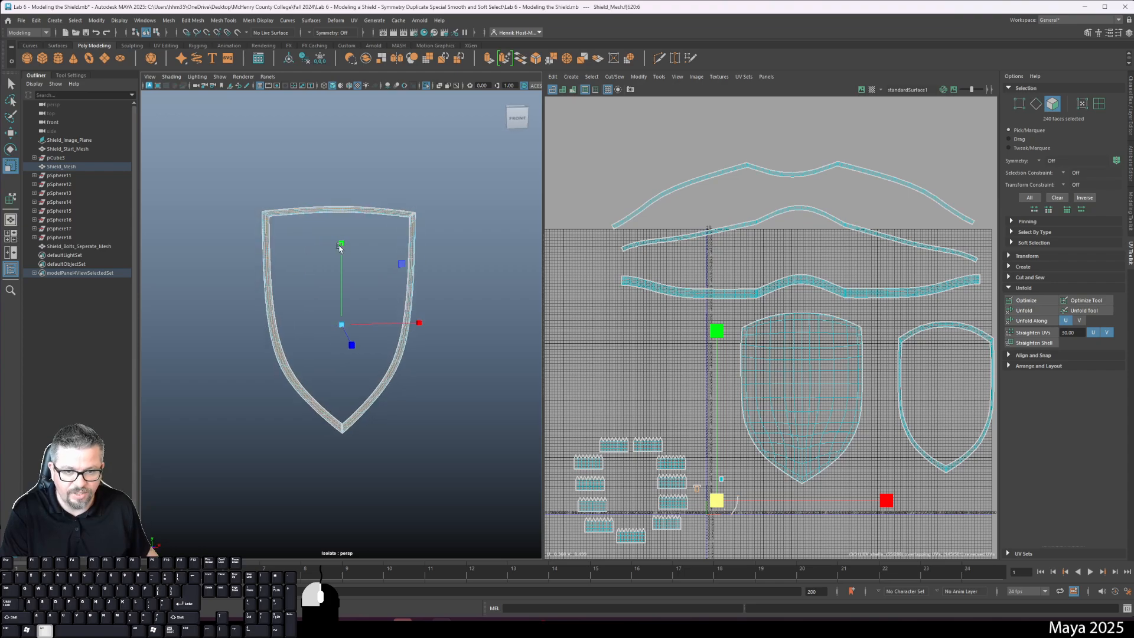
pyautogui.hotkey('ctrl', 'z')
# - Align the perspective view to the front and create a Camera-based UV projection of the selected inner frame faces
pyautogui.click(516, 112)
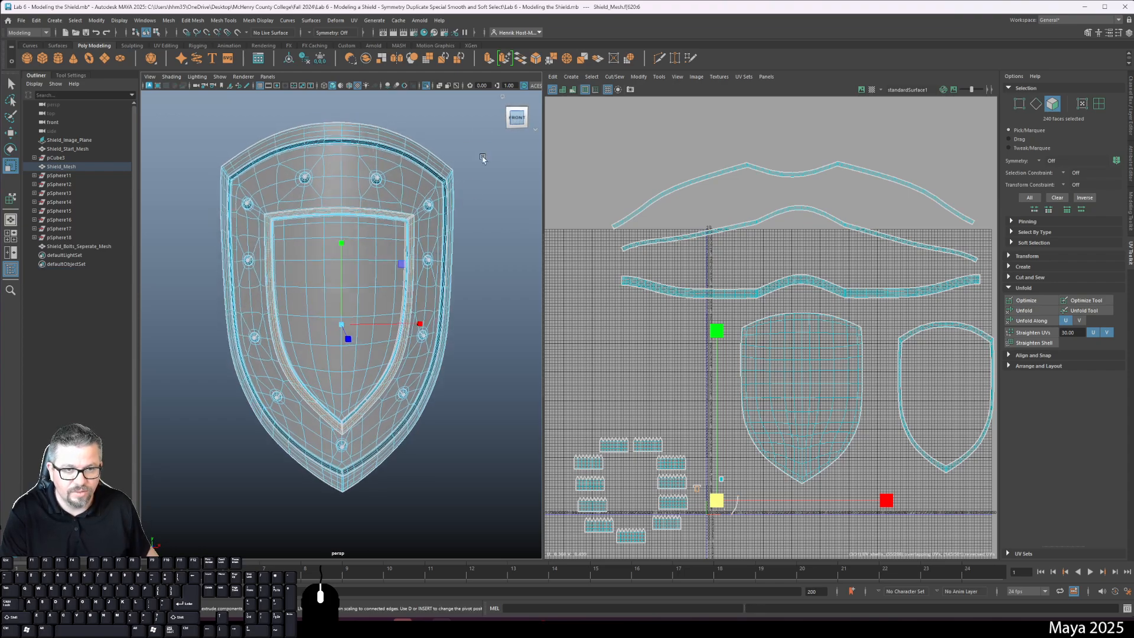
pyautogui.press('space')
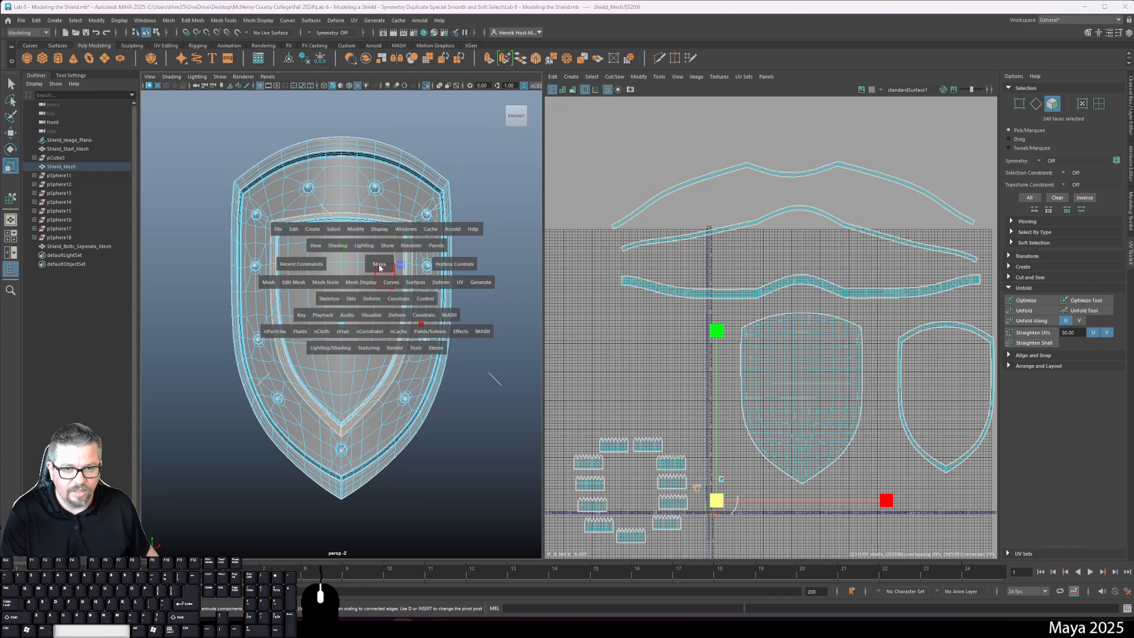
pyautogui.click(459, 282)
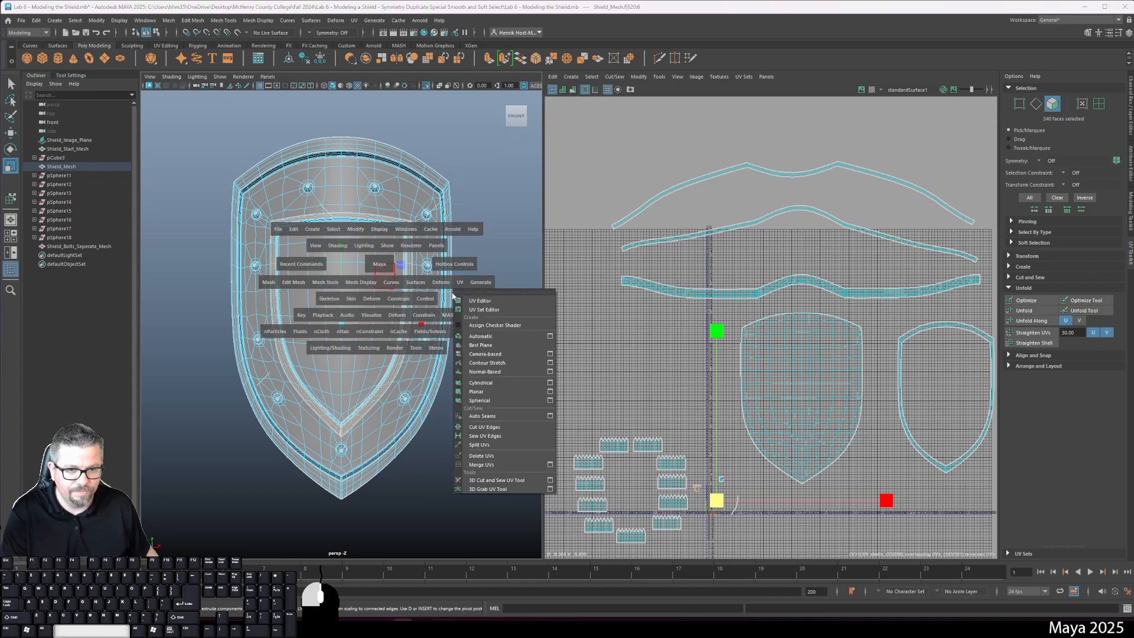
pyautogui.click(490, 355)
# - Examine the projected frame shell in UV space and its matching faces around the shield's inner frame
pyautogui.scroll(6, 697, 437)
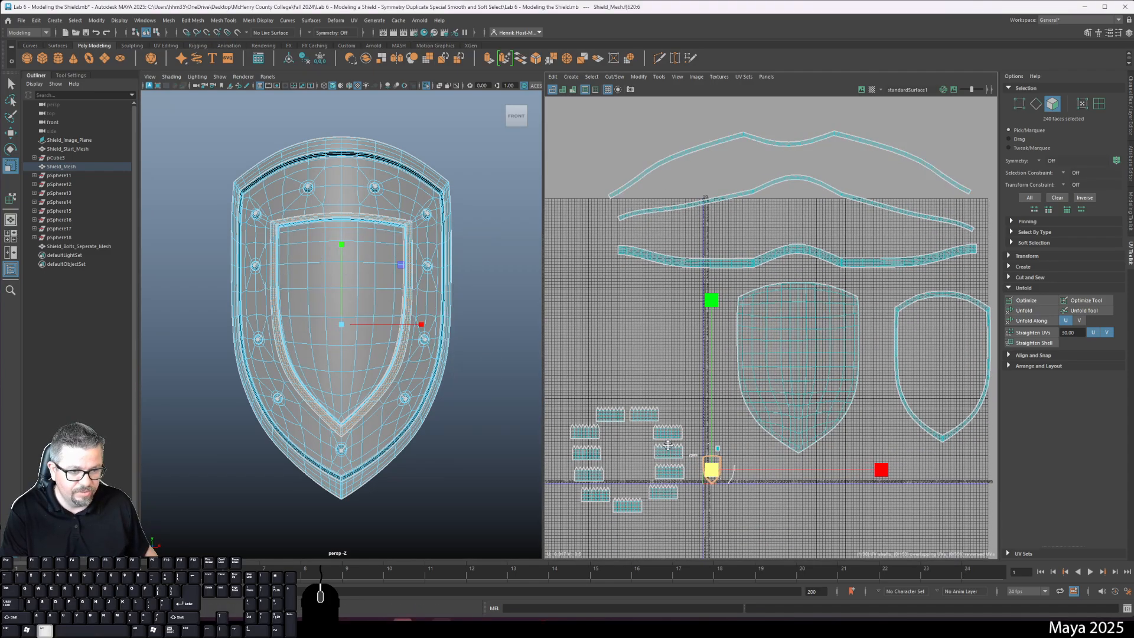
pyautogui.keyDown('alt'); pyautogui.moveTo(690, 344); pyautogui.dragTo(709, 320, button='middle'); pyautogui.keyUp('alt')
pyautogui.keyDown('alt'); pyautogui.moveTo(709, 320); pyautogui.dragTo(719, 505, button='right'); pyautogui.keyUp('alt')
pyautogui.keyDown('alt'); pyautogui.moveTo(306, 314); pyautogui.dragTo(312, 285, button='middle'); pyautogui.keyUp('alt')
pyautogui.scroll(5, 312, 286)
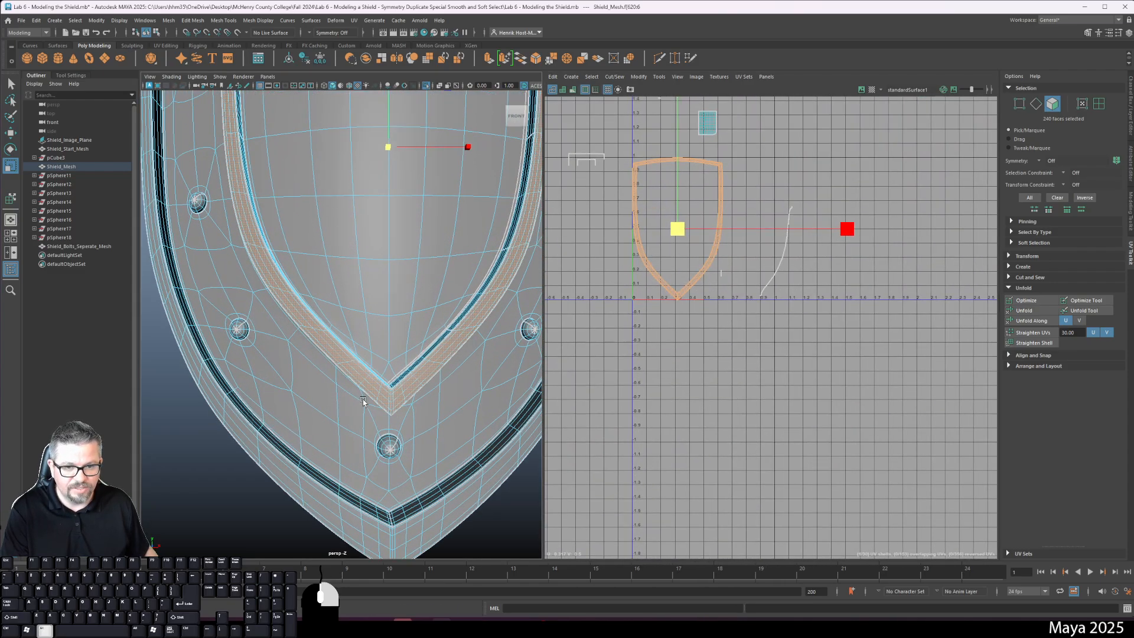
pyautogui.keyDown('alt'); pyautogui.moveTo(384, 387); pyautogui.dragTo(386, 429); pyautogui.keyUp('alt')
pyautogui.keyDown('alt'); pyautogui.moveTo(390, 403); pyautogui.dragTo(379, 373, button='right'); pyautogui.keyUp('alt')
pyautogui.keyDown('alt'); pyautogui.moveTo(379, 372); pyautogui.dragTo(352, 358); pyautogui.keyUp('alt')
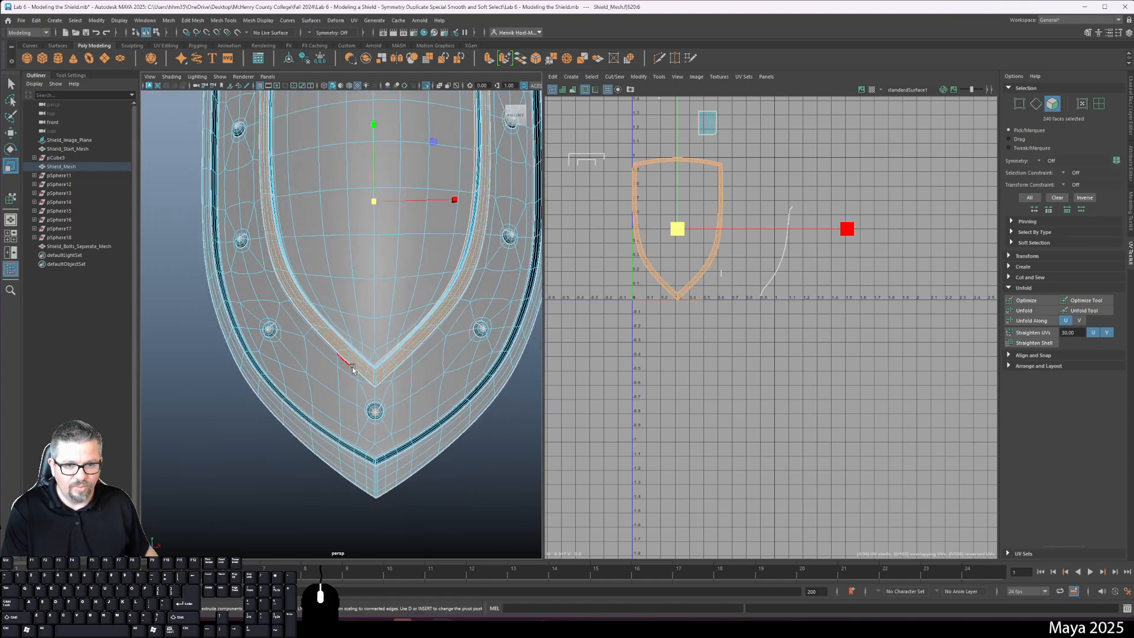
pyautogui.keyDown('alt'); pyautogui.moveTo(355, 359); pyautogui.dragTo(340, 431, button='middle'); pyautogui.keyUp('alt')
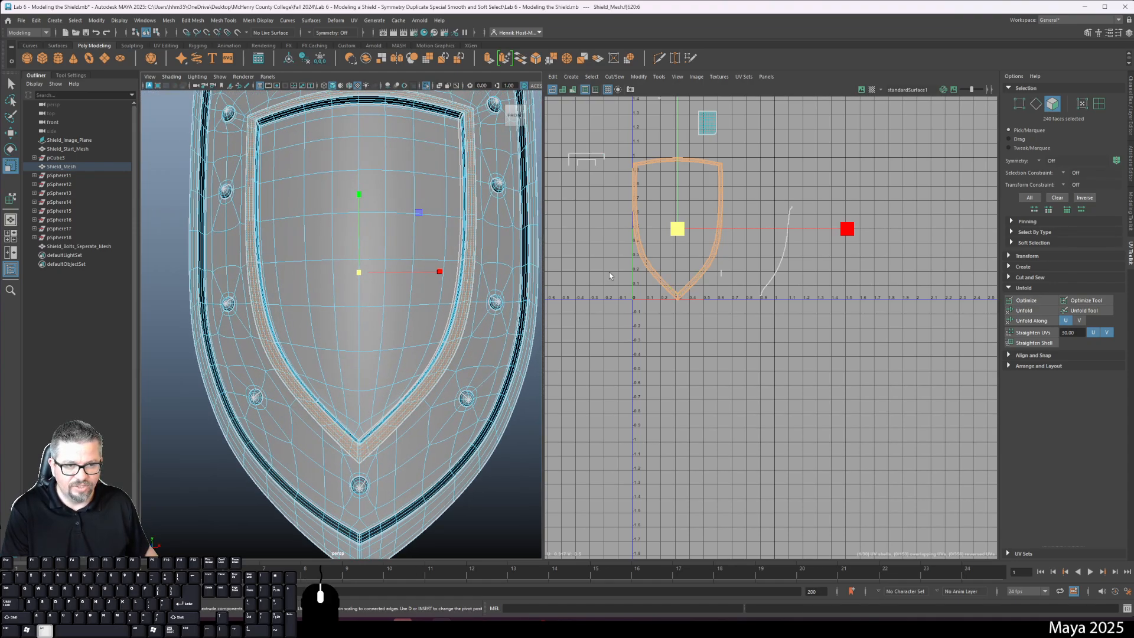
# - Move the projected inner frame shell into the empty area beside the narrow curved shell with Move UV Shell
pyautogui.click(658, 76)
pyautogui.click(678, 158)
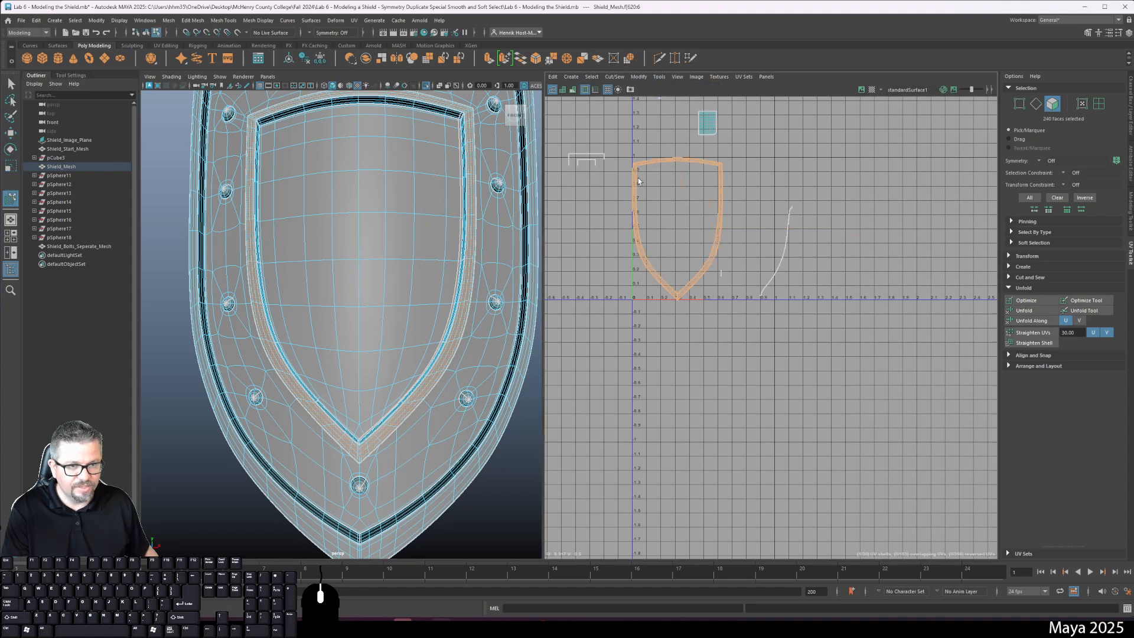
pyautogui.moveTo(659, 161); pyautogui.dragTo(887, 171)
pyautogui.keyDown('alt'); pyautogui.moveTo(888, 173); pyautogui.dragTo(818, 219, button='middle'); pyautogui.keyUp('alt')
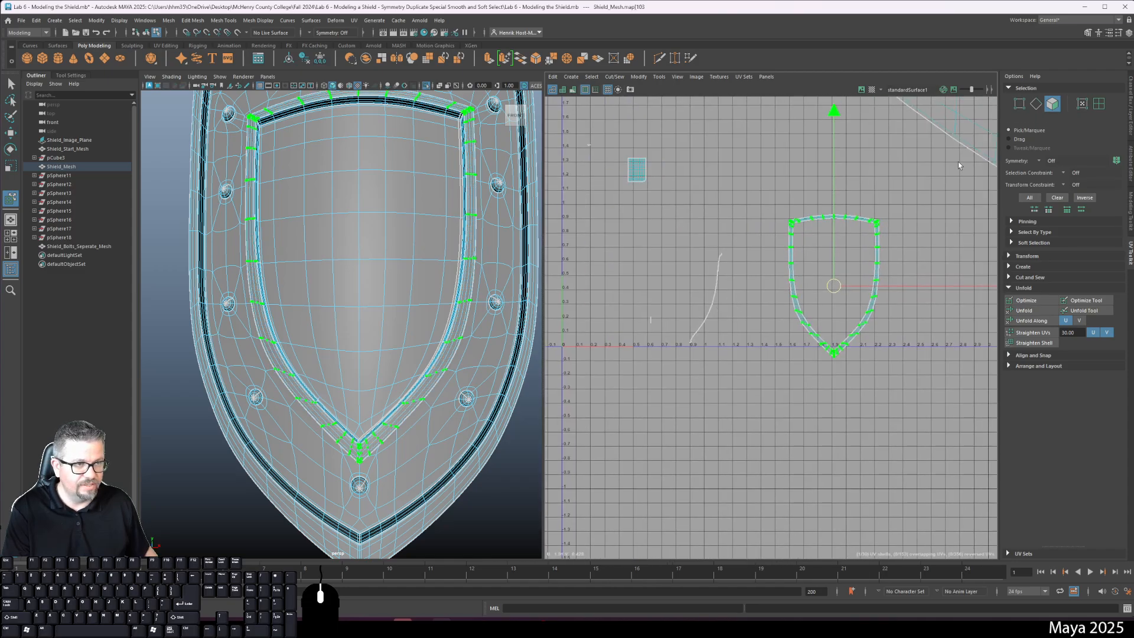
# - Unfold the inner frame UV shell twice to relax its distortion
pyautogui.click(1033, 311)
pyautogui.keyDown('alt'); pyautogui.moveTo(886, 289); pyautogui.dragTo(802, 291, button='right'); pyautogui.keyUp('alt')
pyautogui.keyDown('alt'); pyautogui.moveTo(802, 292); pyautogui.dragTo(741, 341, button='middle'); pyautogui.keyUp('alt')
pyautogui.keyDown('alt'); pyautogui.moveTo(741, 341); pyautogui.dragTo(750, 322, button='right'); pyautogui.keyUp('alt')
pyautogui.keyDown('alt'); pyautogui.moveTo(749, 322); pyautogui.dragTo(746, 304, button='middle'); pyautogui.keyUp('alt')
pyautogui.keyDown('alt'); pyautogui.moveTo(747, 303); pyautogui.dragTo(921, 339, button='right'); pyautogui.keyUp('alt')
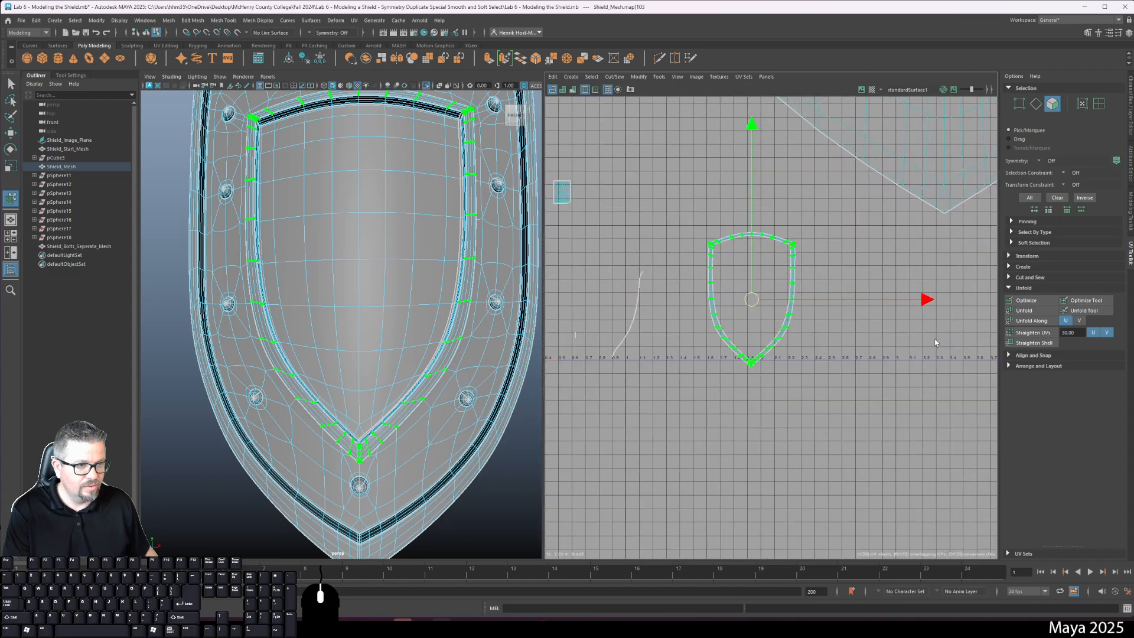
pyautogui.click(1024, 311)
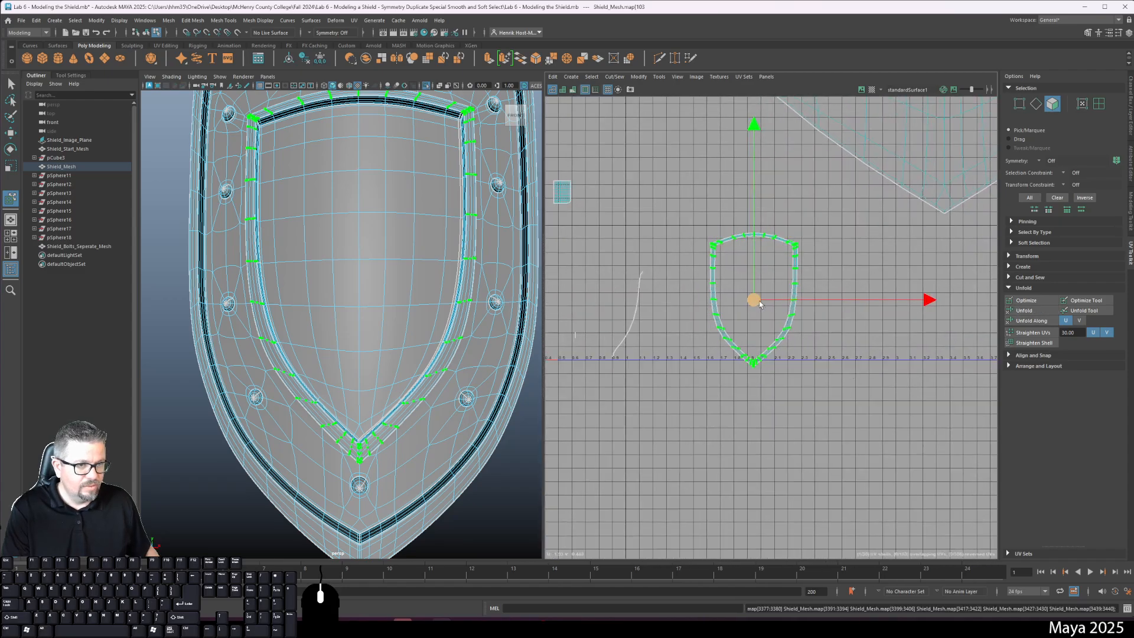
# - Scale up the inner frame shell and position it inside the larger plain shield-shaped ring shell
pyautogui.keyDown('alt'); pyautogui.moveTo(759, 303); pyautogui.dragTo(776, 437, button='middle'); pyautogui.keyUp('alt')
pyautogui.keyDown('alt'); pyautogui.moveTo(777, 437); pyautogui.dragTo(668, 183, button='right'); pyautogui.keyUp('alt')
pyautogui.keyDown('alt'); pyautogui.moveTo(783, 464); pyautogui.dragTo(601, 180, button='right'); pyautogui.keyUp('alt')
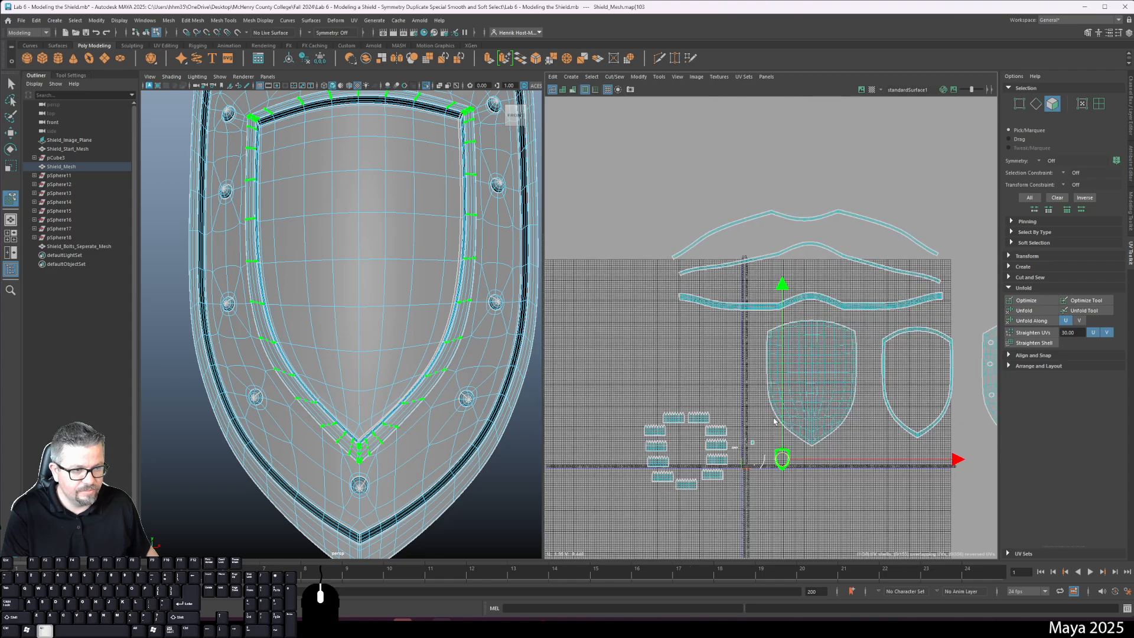
pyautogui.keyDown('alt'); pyautogui.moveTo(774, 421); pyautogui.dragTo(736, 346, button='middle'); pyautogui.keyUp('alt')
pyautogui.press('r')
pyautogui.moveTo(745, 385); pyautogui.dragTo(923, 314)
pyautogui.press('w')
pyautogui.moveTo(756, 392); pyautogui.dragTo(880, 306)
pyautogui.press('w')
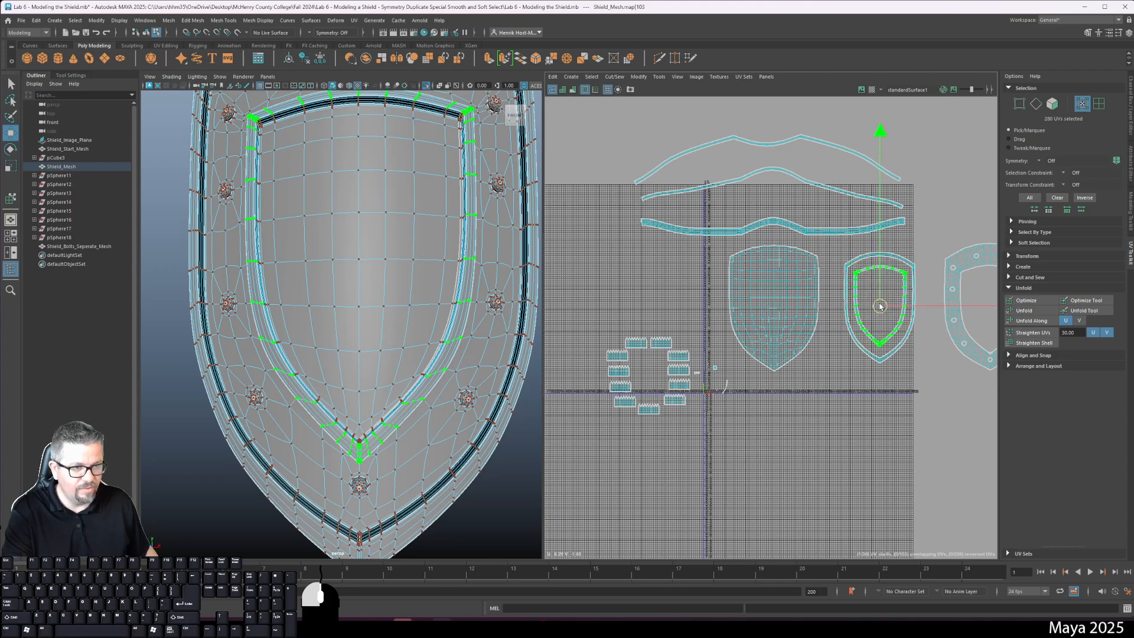
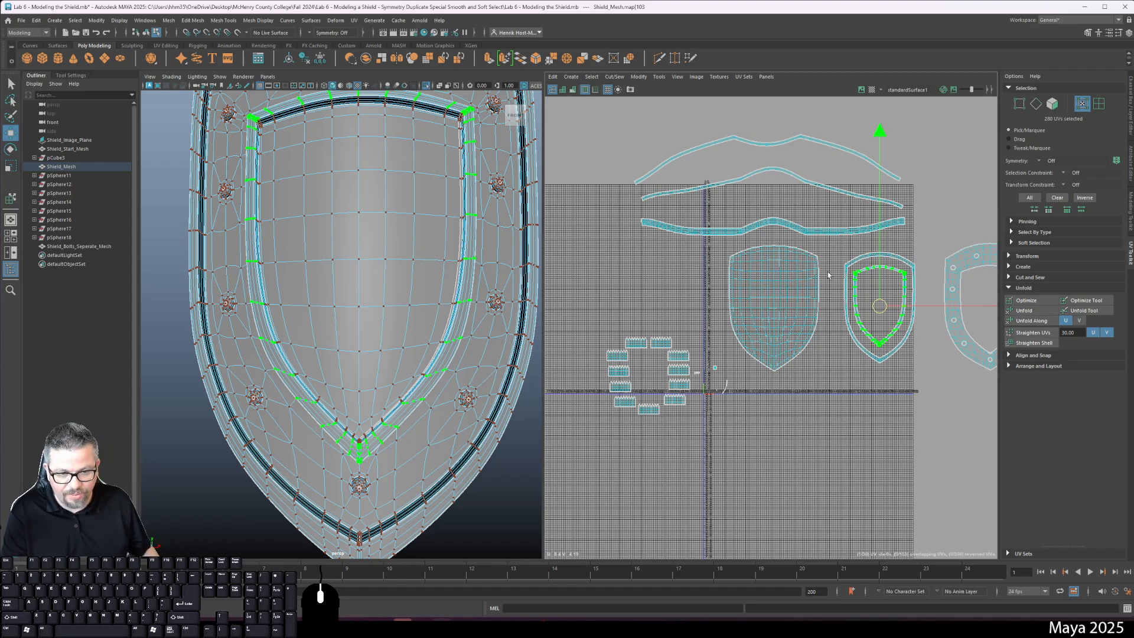
# - Select one full face loop along the narrow side wall of the shield's inner frame
pyautogui.scroll(3, 412, 326)
pyautogui.keyDown('alt'); pyautogui.moveTo(412, 326); pyautogui.dragTo(324, 329); pyautogui.keyUp('alt')
pyautogui.moveTo(324, 329); pyautogui.dragTo(334, 347, button='right')
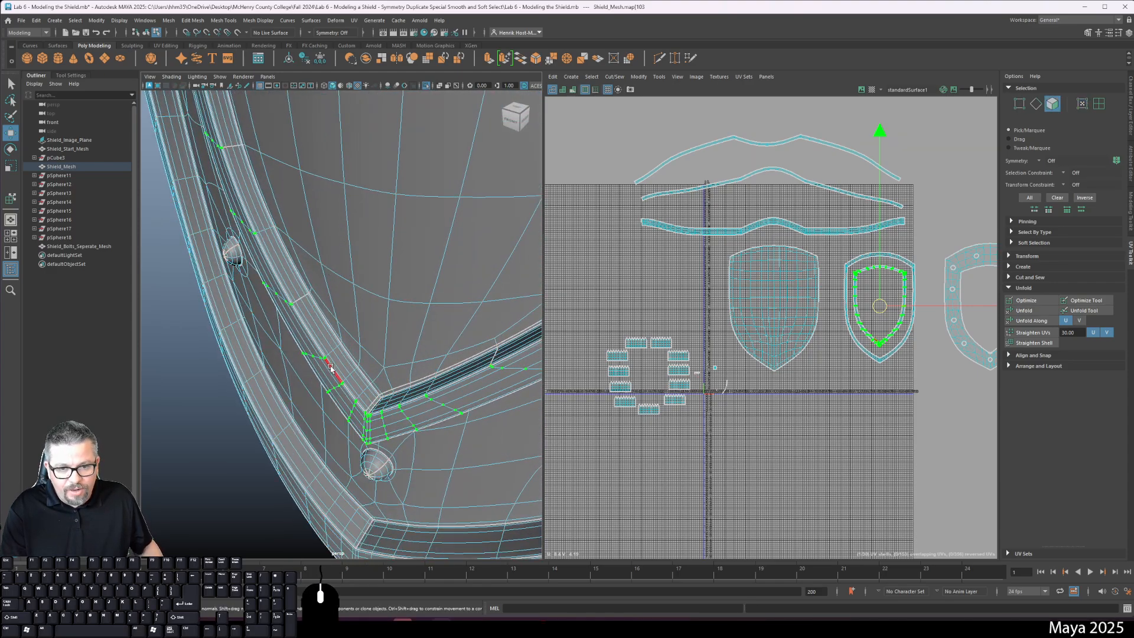
pyautogui.scroll(5, 331, 367)
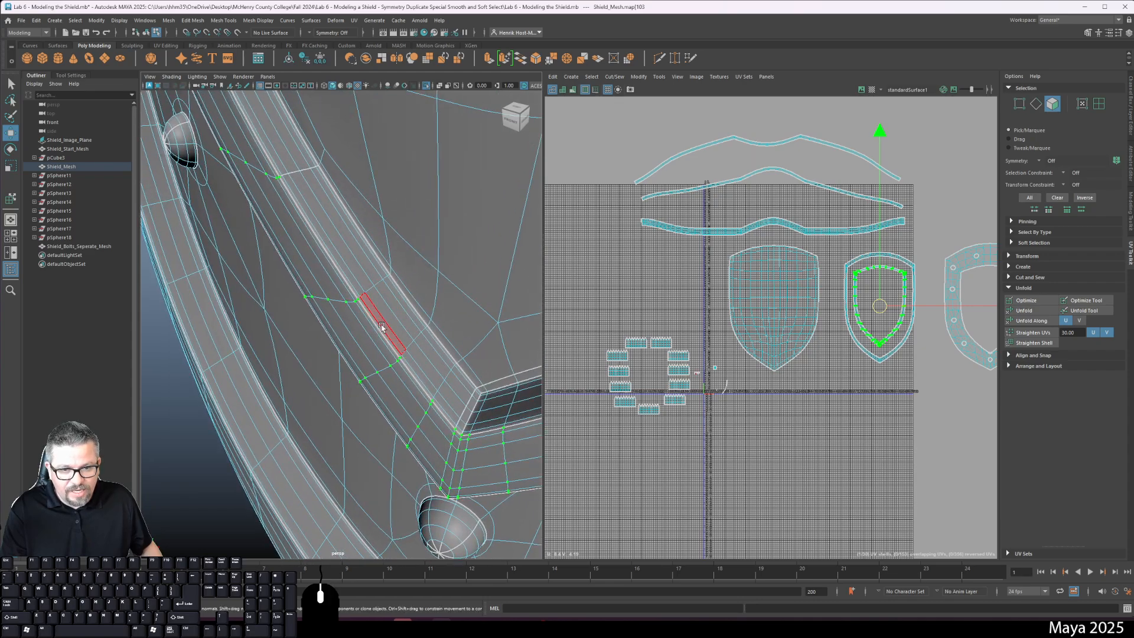
pyautogui.click(397, 351)
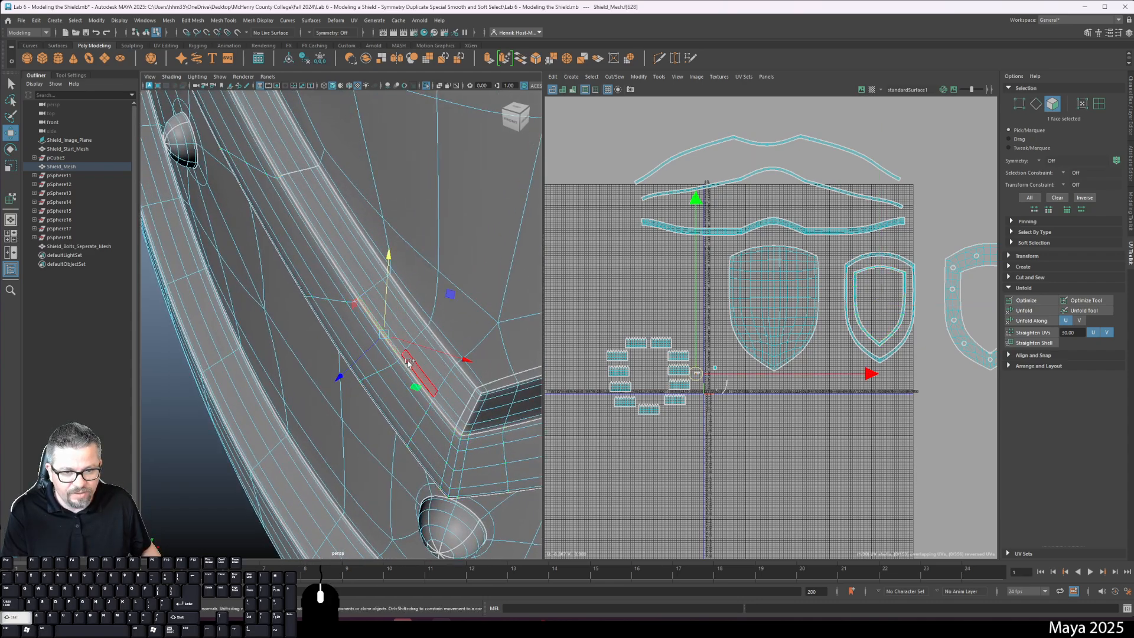
pyautogui.doubleClick(407, 366)
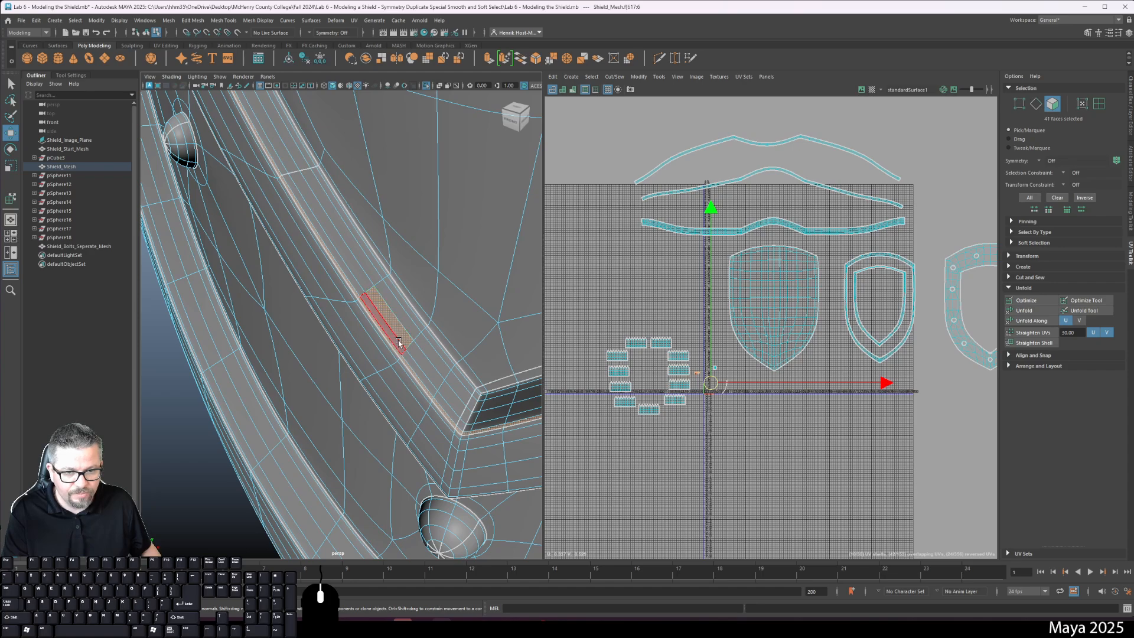
# - Add the remaining parallel face loops of the inner frame's side wall to the face selection
pyautogui.keyDown('shift'); pyautogui.click(398, 343); pyautogui.keyUp('shift')
pyautogui.keyDown('shift'); pyautogui.doubleClick(359, 286); pyautogui.keyUp('shift')
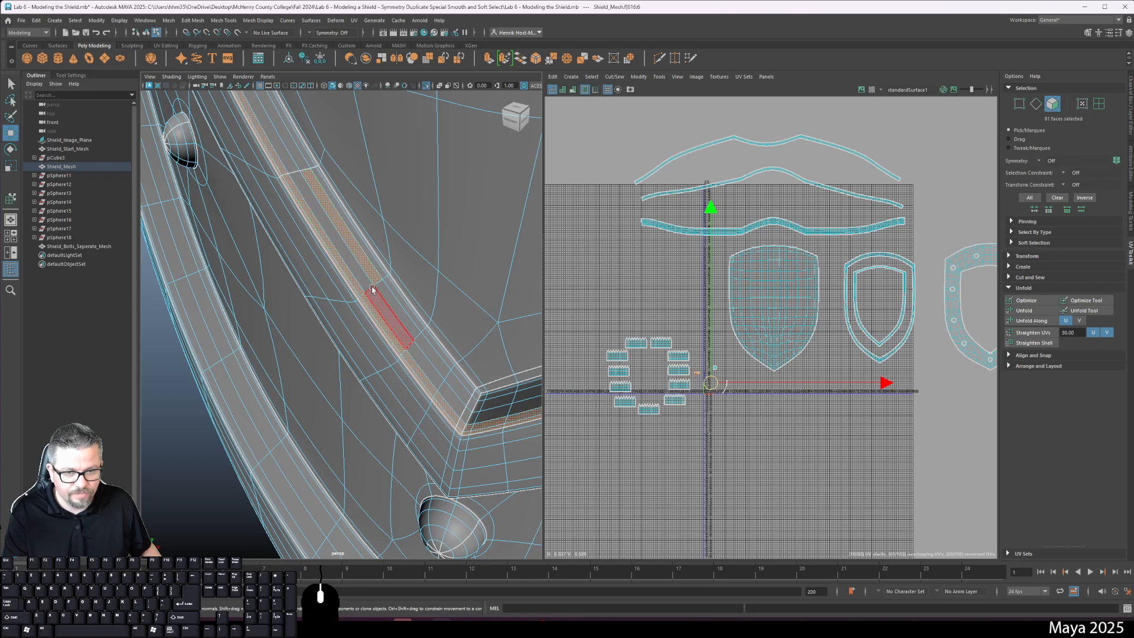
pyautogui.keyDown('shift'); pyautogui.doubleClick(385, 288); pyautogui.keyUp('shift')
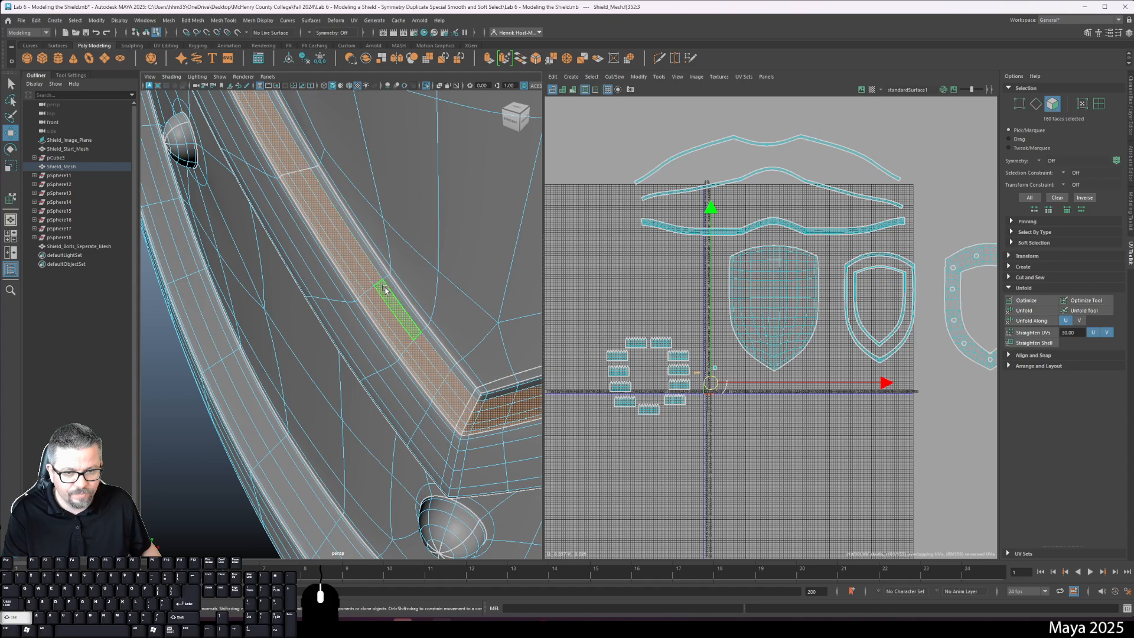
pyautogui.keyDown('shift'); pyautogui.doubleClick(382, 270); pyautogui.keyUp('shift')
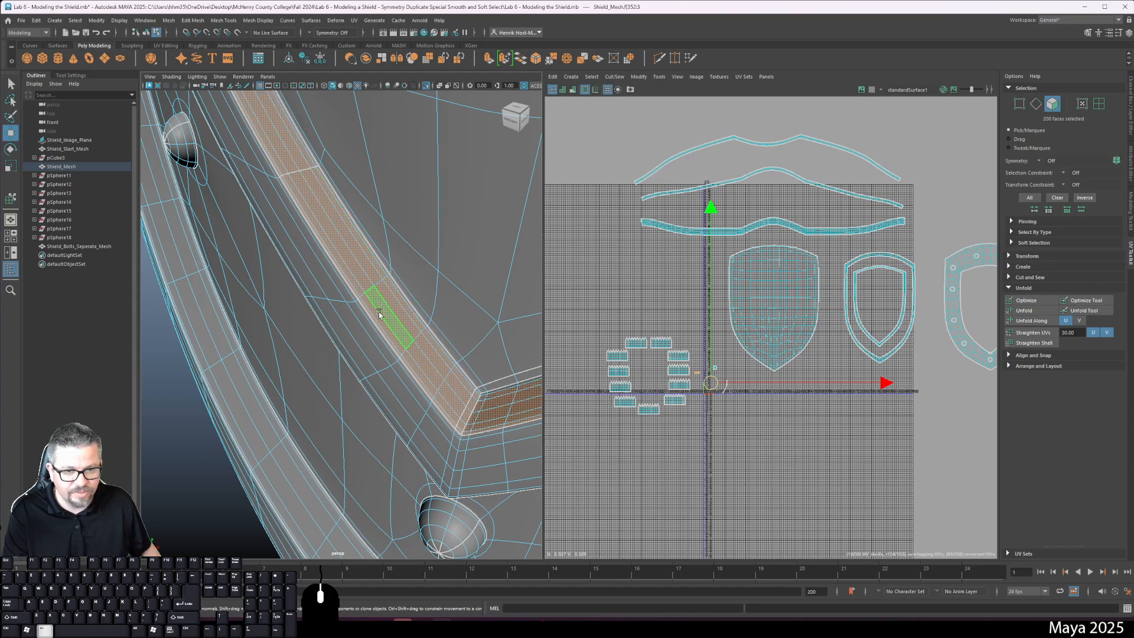
pyautogui.keyDown('alt'); pyautogui.moveTo(377, 308); pyautogui.dragTo(419, 309); pyautogui.keyUp('alt')
pyautogui.keyDown('alt'); pyautogui.moveTo(420, 309); pyautogui.dragTo(410, 335, button='right'); pyautogui.keyUp('alt')
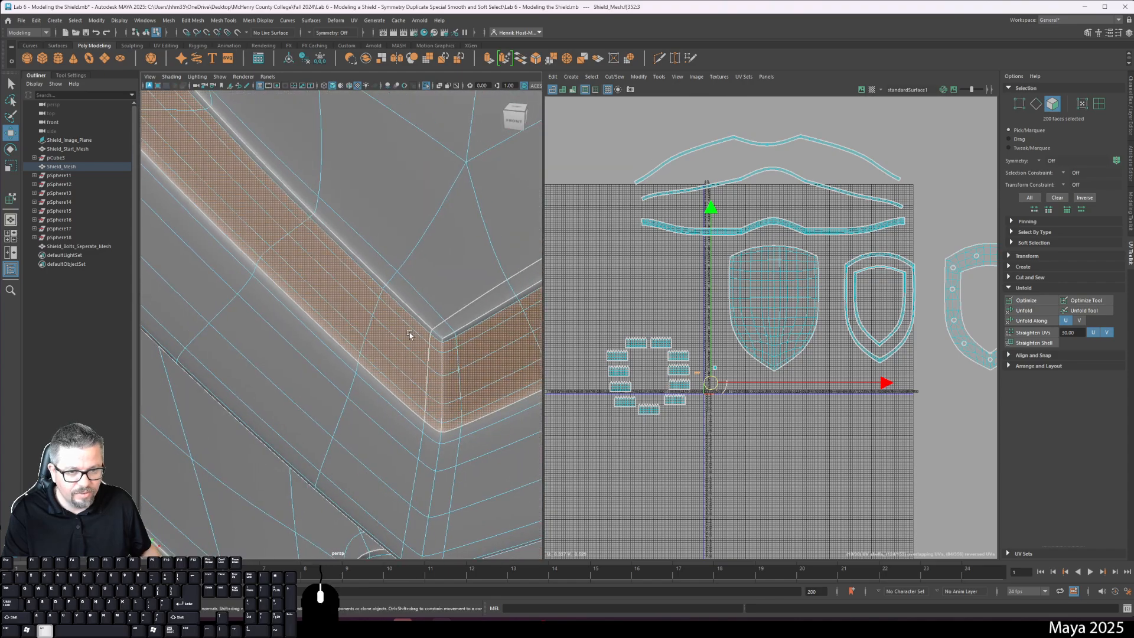
pyautogui.keyDown('alt'); pyautogui.moveTo(407, 319); pyautogui.dragTo(451, 354); pyautogui.keyUp('alt')
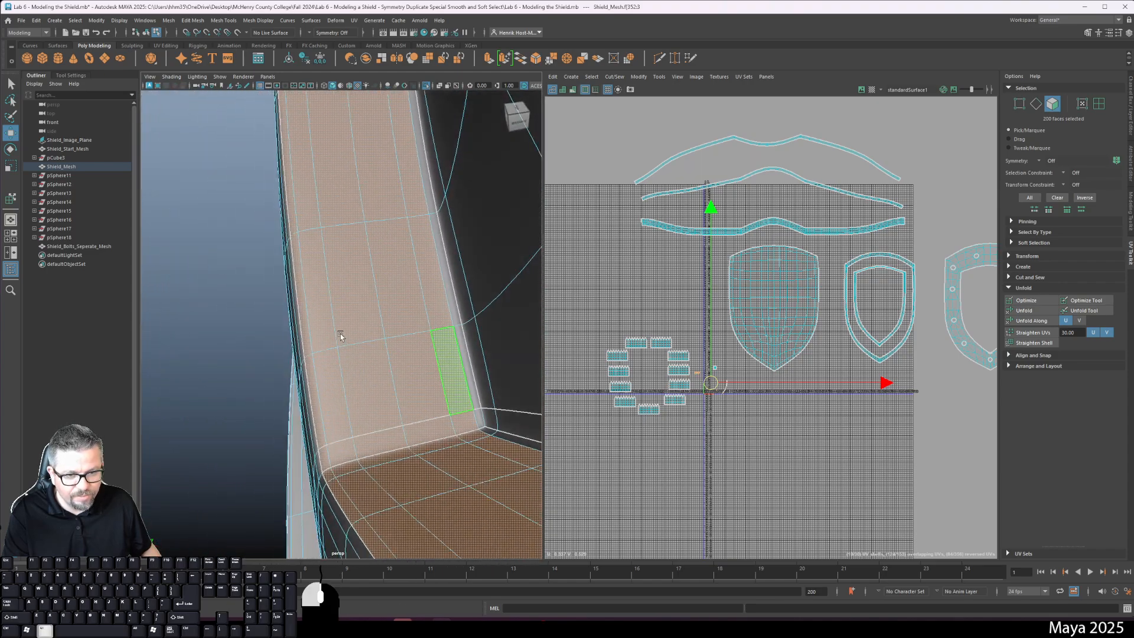
pyautogui.keyDown('shift'); pyautogui.doubleClick(458, 359); pyautogui.keyUp('shift')
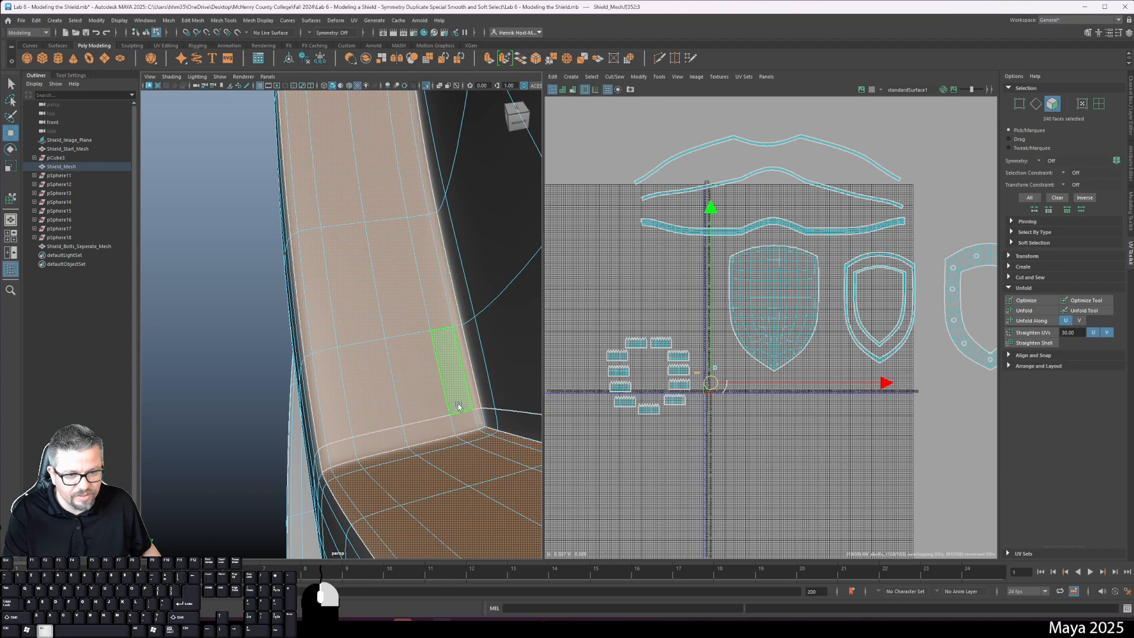
# - Project new UVs onto the selected inner side wall faces from a straight front view of the shield
pyautogui.press('f')
pyautogui.keyDown('alt'); pyautogui.moveTo(441, 291); pyautogui.dragTo(429, 373); pyautogui.keyUp('alt')
pyautogui.click(517, 115)
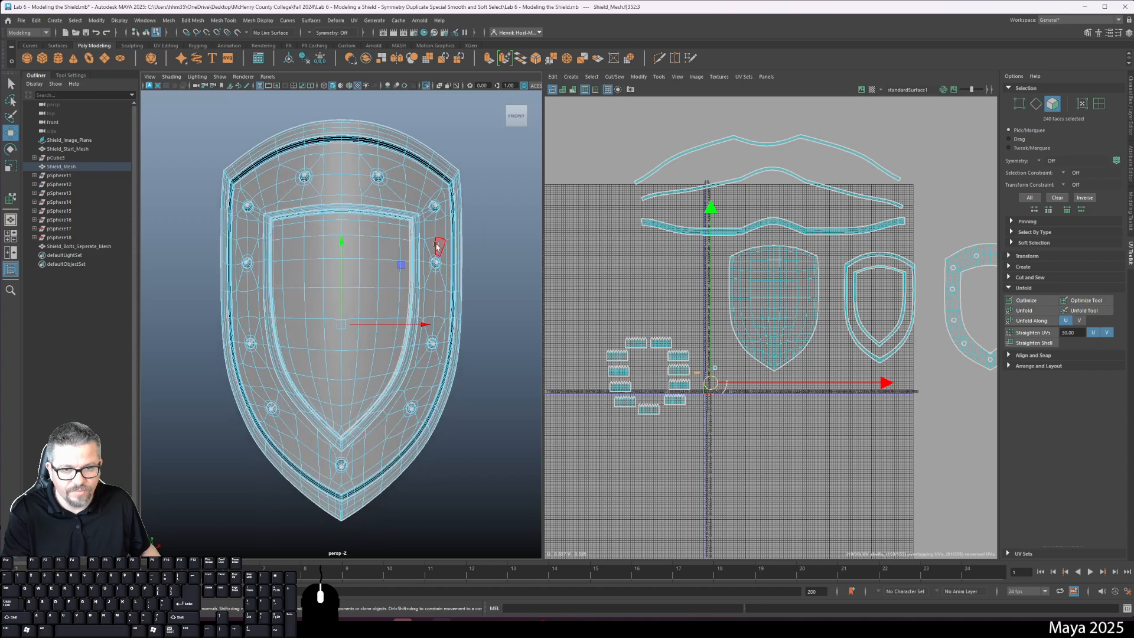
pyautogui.scroll(3, 385, 265)
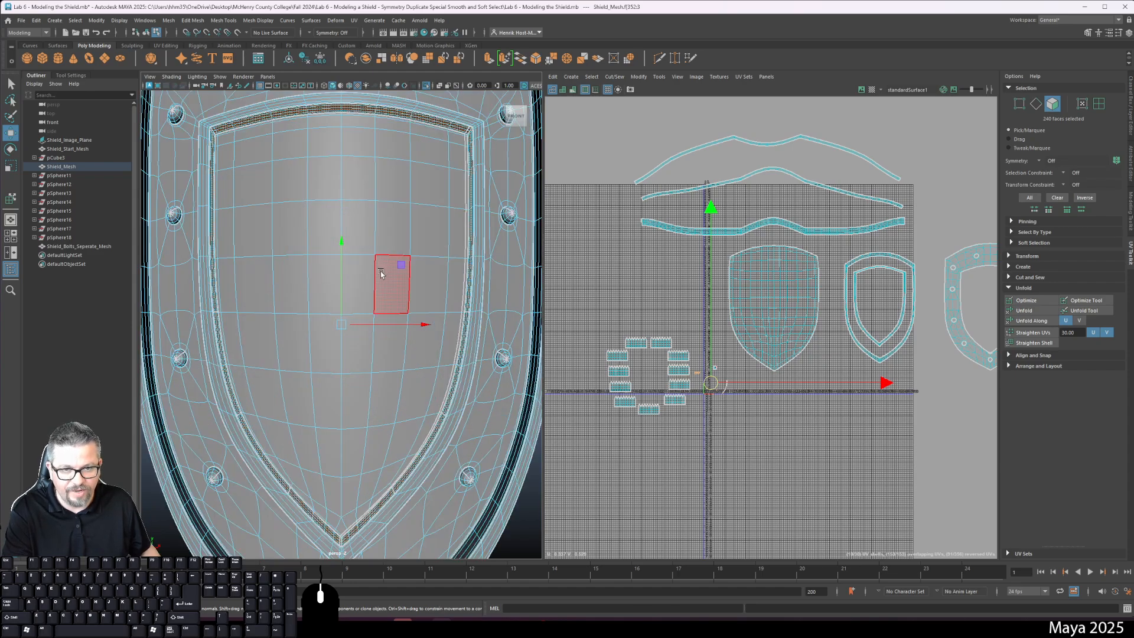
pyautogui.press('space')
pyautogui.moveTo(461, 293); pyautogui.dragTo(482, 367)
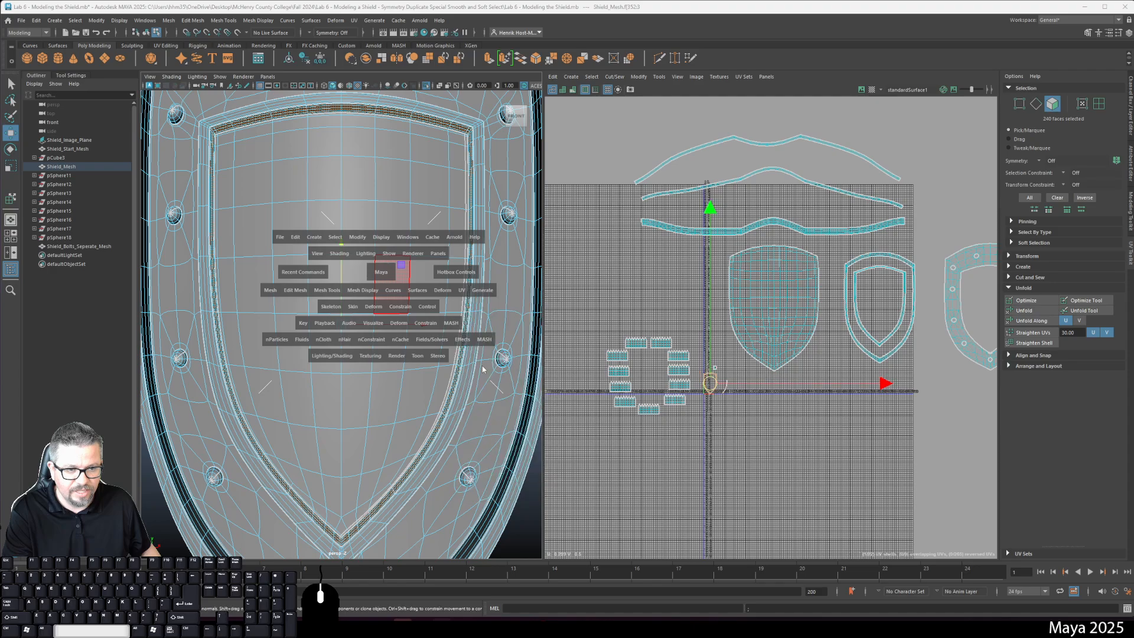
# - Examine the newly projected thin shield-shaped ring shell in UV space, especially its pointed lower tip
pyautogui.keyDown('alt'); pyautogui.moveTo(668, 362); pyautogui.dragTo(589, 215, button='middle'); pyautogui.keyUp('alt')
pyautogui.keyDown('alt'); pyautogui.moveTo(591, 219); pyautogui.dragTo(644, 222, button='right'); pyautogui.keyUp('alt')
pyautogui.keyDown('alt'); pyautogui.moveTo(643, 222); pyautogui.dragTo(619, 266, button='middle'); pyautogui.keyUp('alt')
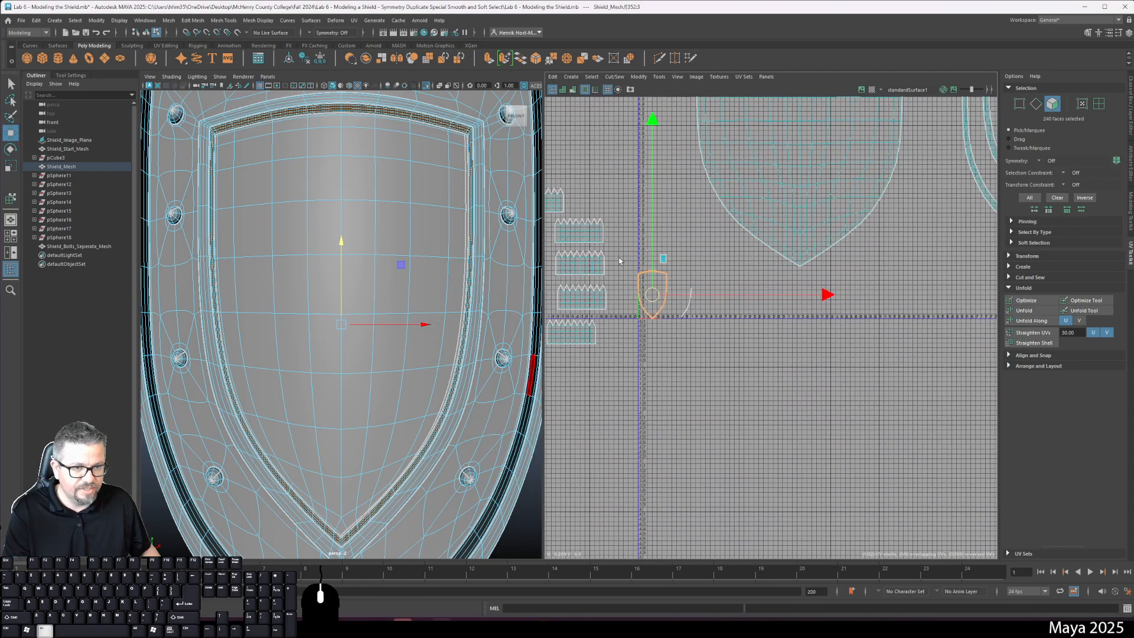
pyautogui.keyDown('alt'); pyautogui.moveTo(619, 265); pyautogui.dragTo(654, 311, button='right'); pyautogui.keyUp('alt')
pyautogui.keyDown('alt'); pyautogui.moveTo(654, 312); pyautogui.dragTo(642, 188, button='middle'); pyautogui.keyUp('alt')
pyautogui.keyDown('alt'); pyautogui.moveTo(642, 189); pyautogui.dragTo(648, 232, button='right'); pyautogui.keyUp('alt')
pyautogui.keyDown('alt'); pyautogui.moveTo(648, 232); pyautogui.dragTo(766, 377, button='middle'); pyautogui.keyUp('alt')
pyautogui.keyDown('alt'); pyautogui.moveTo(767, 376); pyautogui.dragTo(775, 403, button='right'); pyautogui.keyUp('alt')
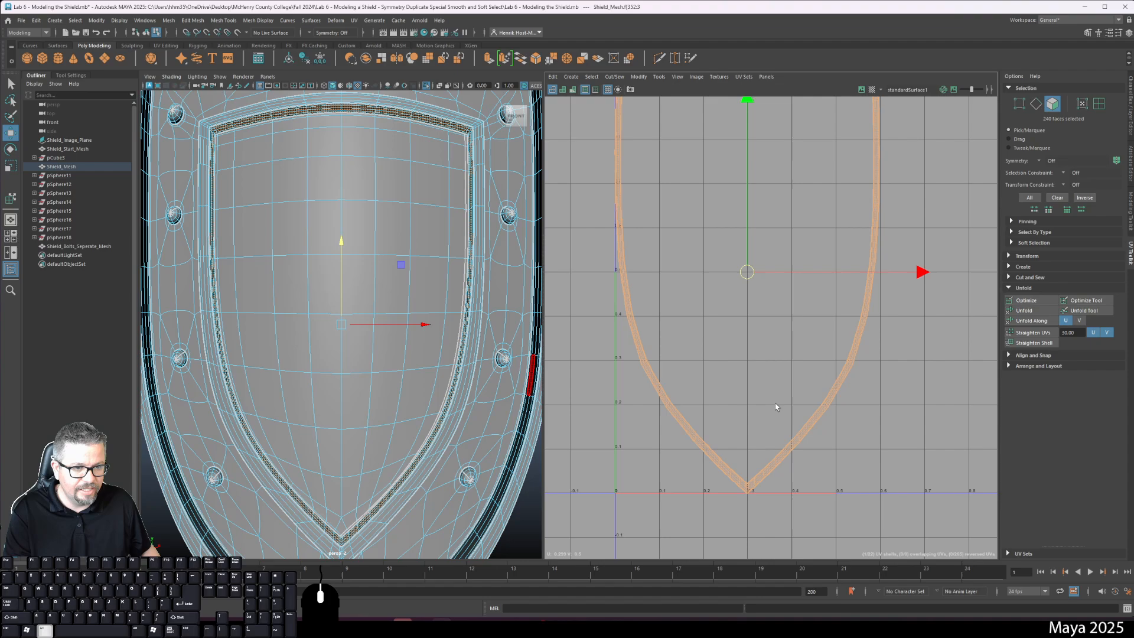
pyautogui.keyDown('alt'); pyautogui.moveTo(775, 403); pyautogui.dragTo(768, 378, button='middle'); pyautogui.keyUp('alt')
pyautogui.keyDown('alt'); pyautogui.moveTo(767, 378); pyautogui.dragTo(772, 402, button='right'); pyautogui.keyUp('alt')
pyautogui.keyDown('alt'); pyautogui.moveTo(772, 401); pyautogui.dragTo(714, 192, button='middle'); pyautogui.keyUp('alt')
pyautogui.keyDown('alt'); pyautogui.moveTo(713, 193); pyautogui.dragTo(717, 327, button='right'); pyautogui.keyUp('alt')
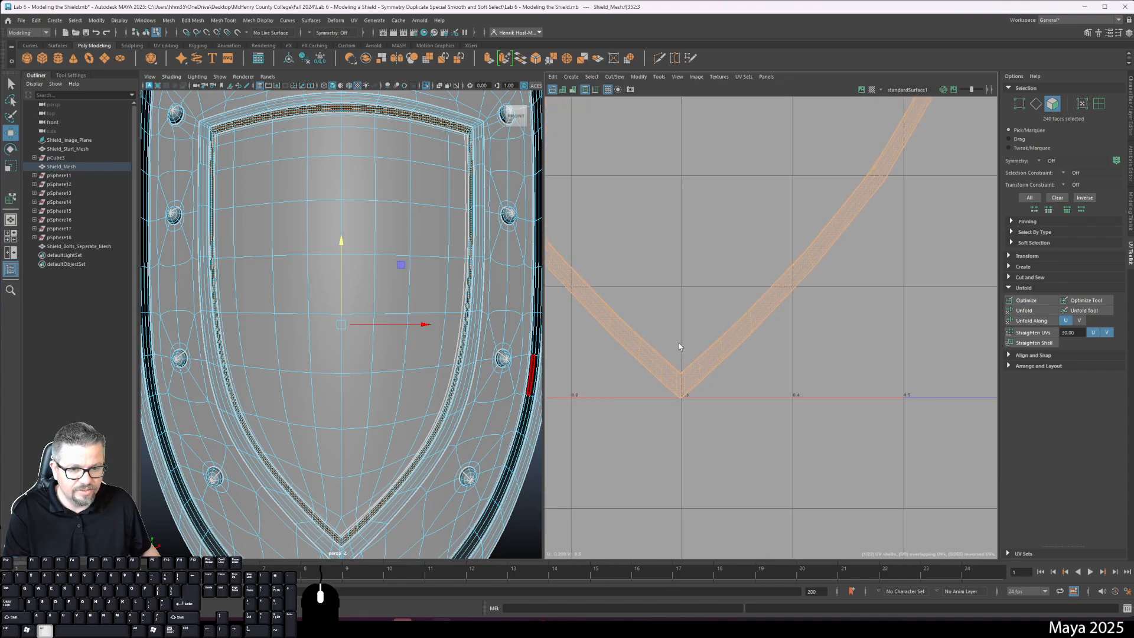
pyautogui.keyDown('alt'); pyautogui.moveTo(690, 302); pyautogui.dragTo(699, 260, button='middle'); pyautogui.keyUp('alt')
pyautogui.keyDown('alt'); pyautogui.moveTo(699, 261); pyautogui.dragTo(683, 340, button='right'); pyautogui.keyUp('alt')
pyautogui.keyDown('alt'); pyautogui.moveTo(683, 340); pyautogui.dragTo(752, 407, button='middle'); pyautogui.keyUp('alt')
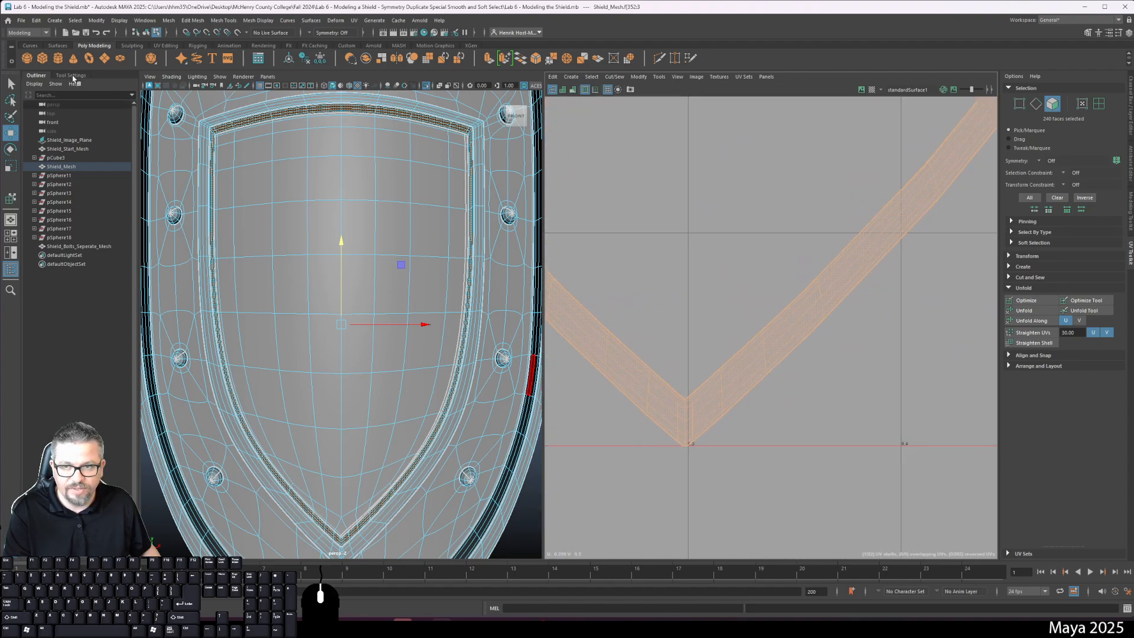
# - Select the six edges running across the thin ring shell at its pointed lower tip and cut the UVs along them
pyautogui.click(11, 83)
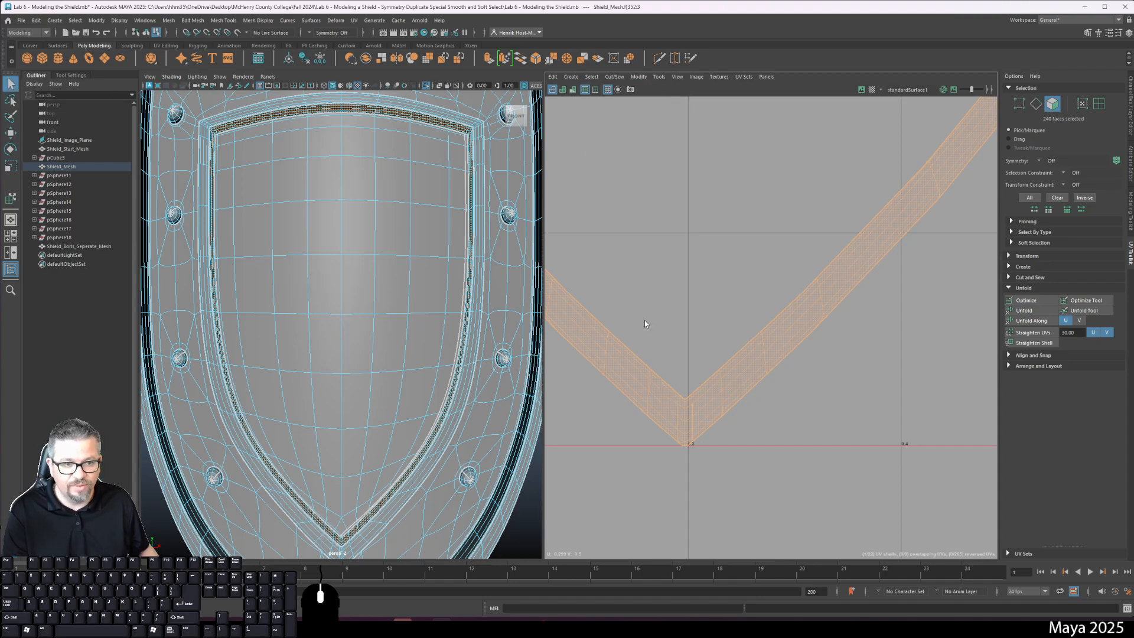
pyautogui.moveTo(660, 404); pyautogui.dragTo(826, 407, button='right')
pyautogui.keyDown('alt'); pyautogui.moveTo(826, 407); pyautogui.dragTo(830, 364, button='middle'); pyautogui.keyUp('alt')
pyautogui.click(686, 448)
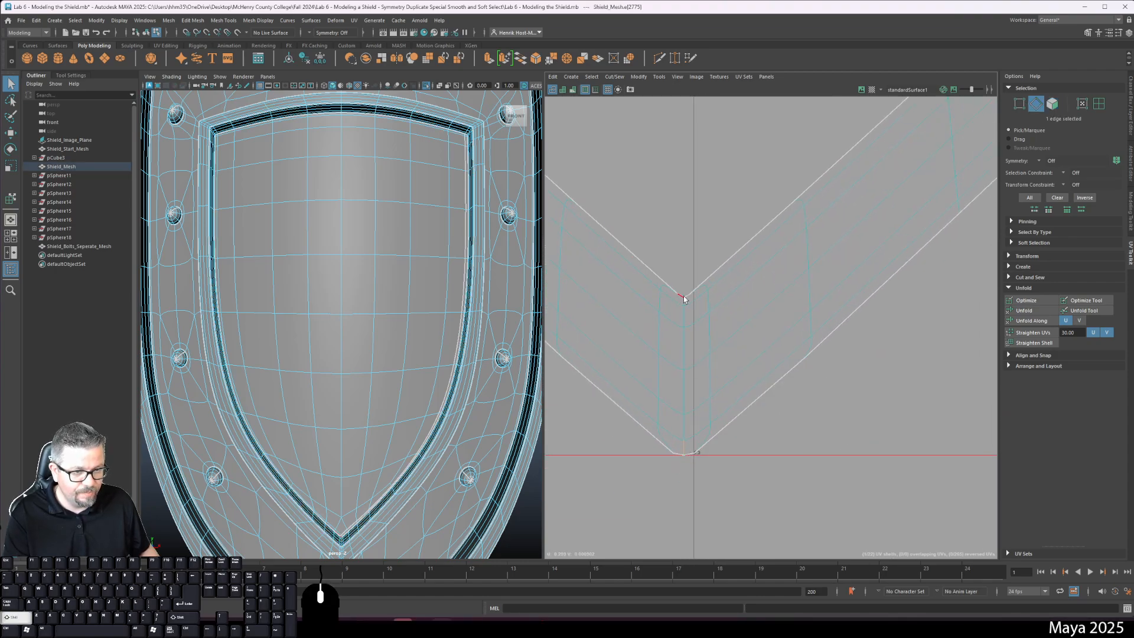
pyautogui.scroll(-10, 740, 272)
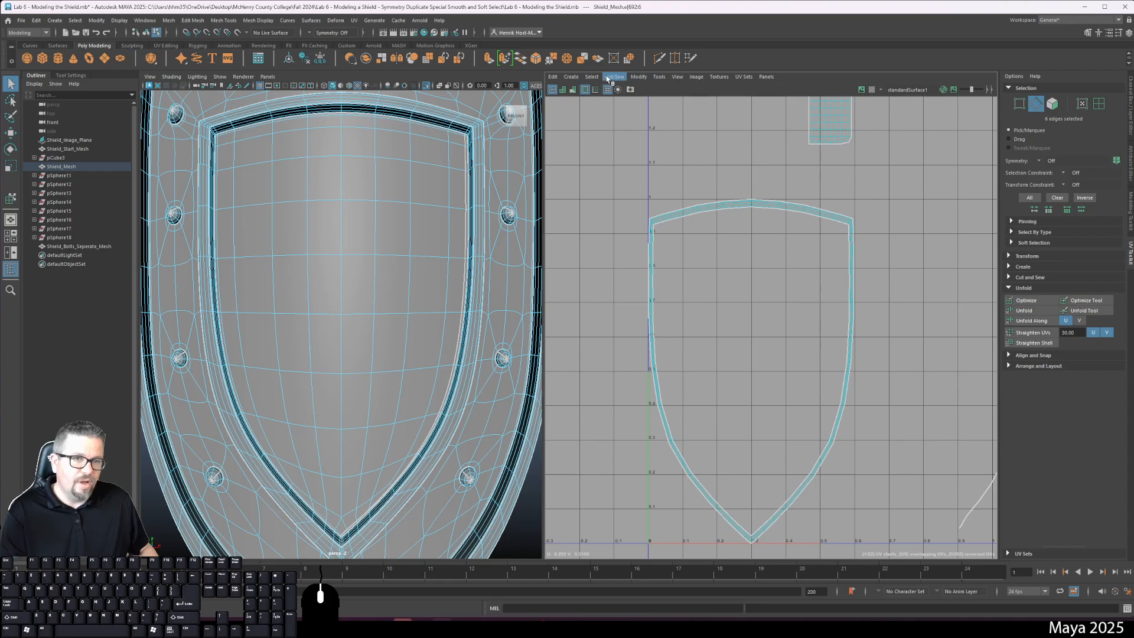
pyautogui.click(606, 79)
pyautogui.click(619, 125)
# - Select the cut ring shell with Move UV Shell and unfold it into an open strip
pyautogui.keyDown('alt'); pyautogui.moveTo(712, 227); pyautogui.dragTo(668, 206, button='right'); pyautogui.keyUp('alt')
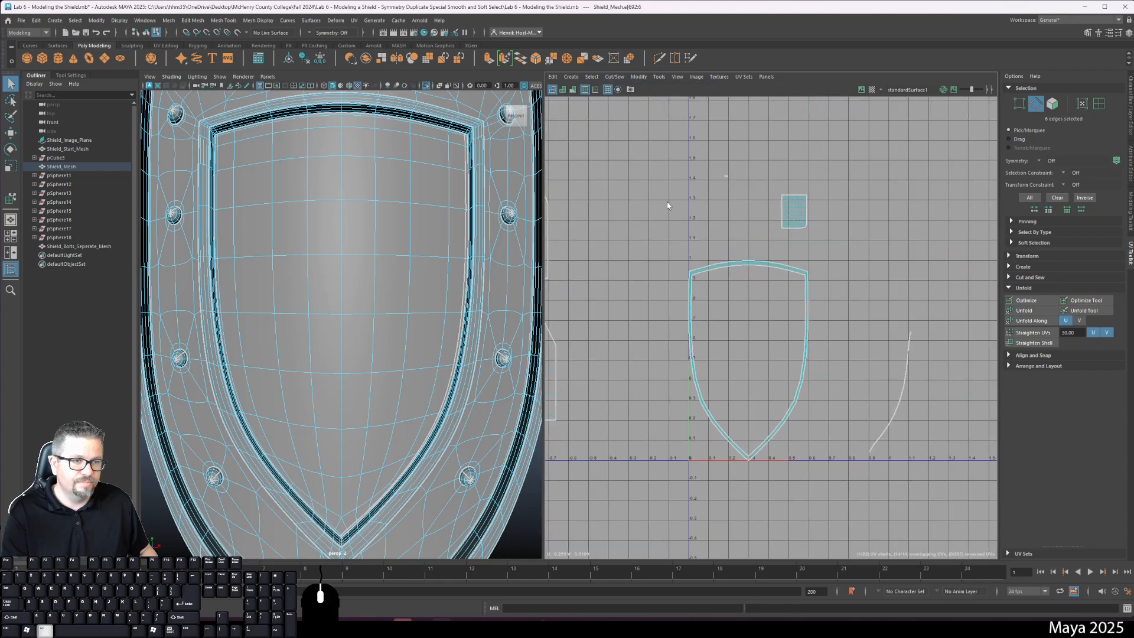
pyautogui.click(659, 77)
pyautogui.click(690, 151)
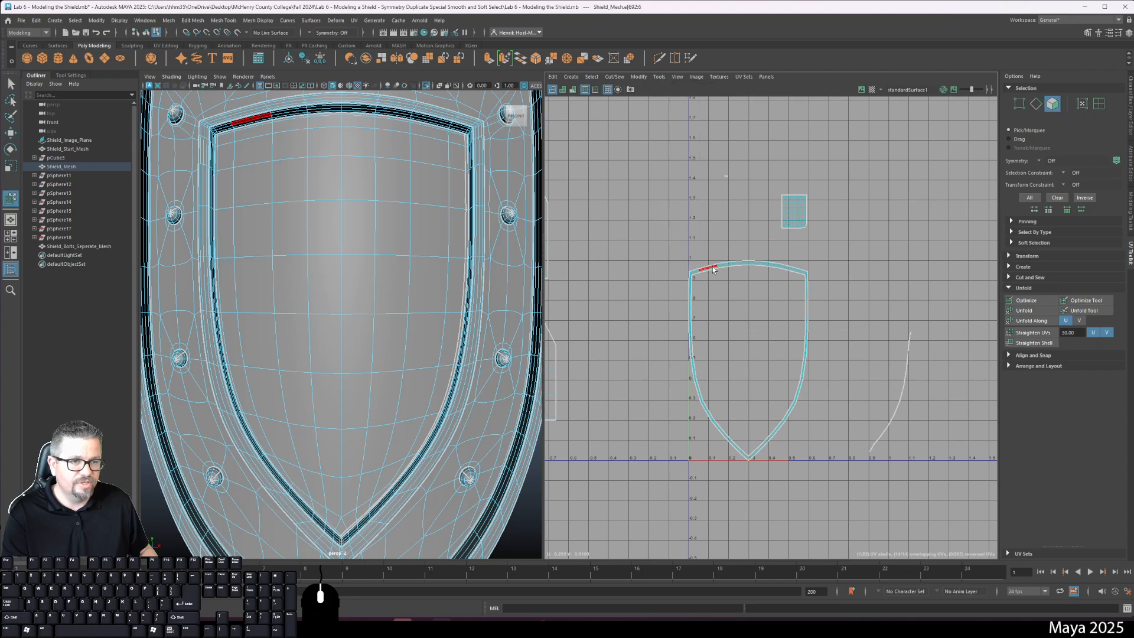
pyautogui.click(717, 267)
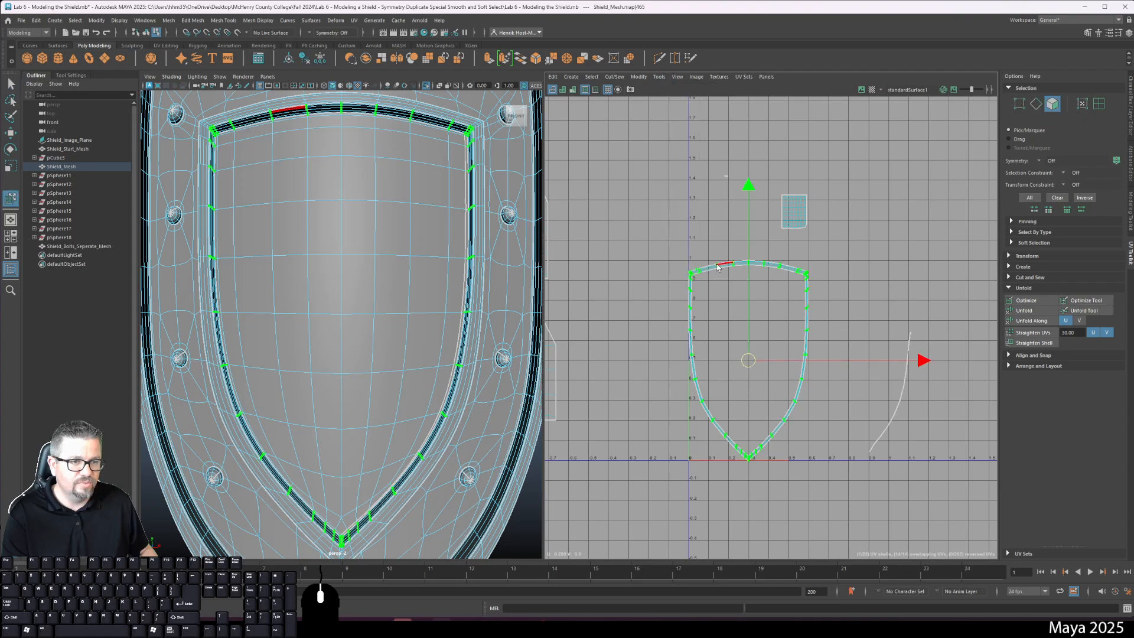
pyautogui.click(1024, 312)
# - Move the unfolded strip shell into the empty area above the other curved strips and scale it up to a similar length
pyautogui.scroll(-8, 866, 408)
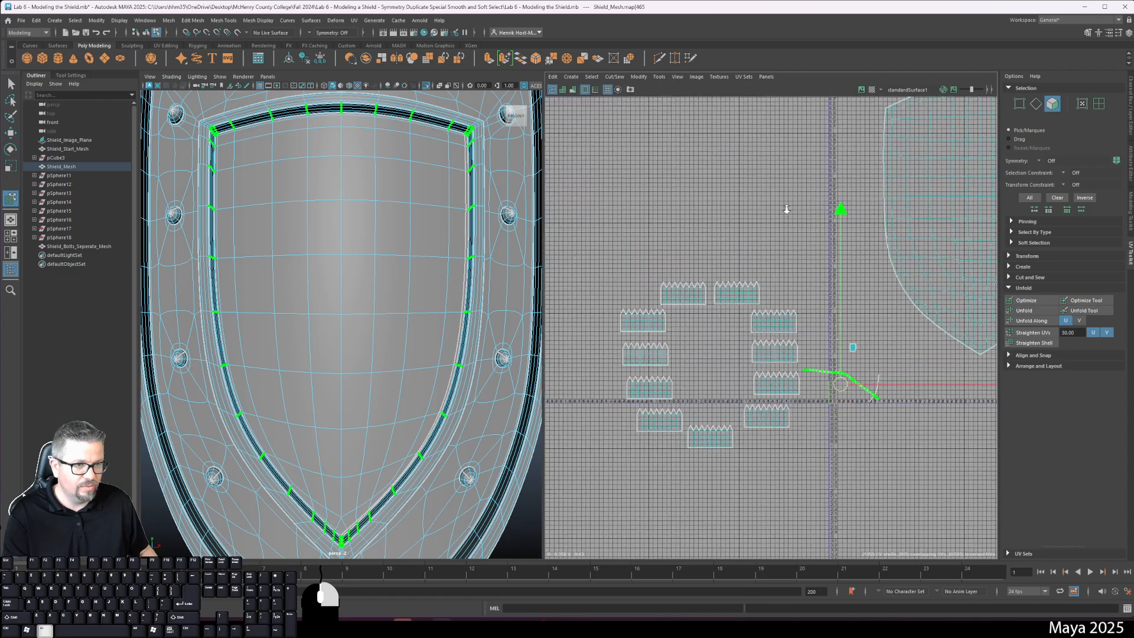
pyautogui.press('w')
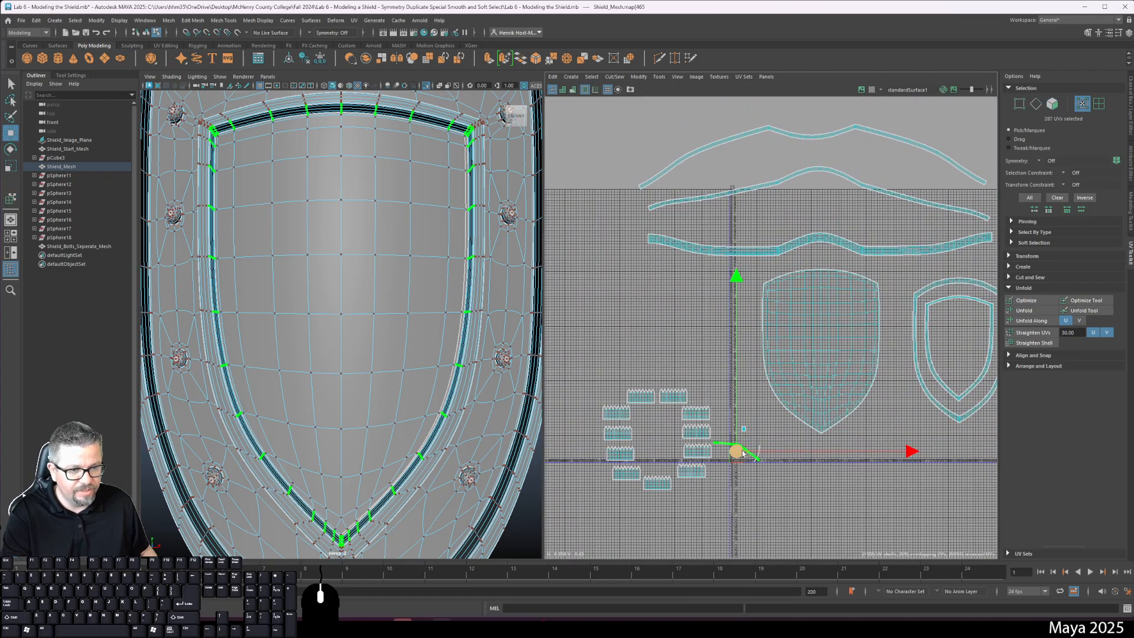
pyautogui.moveTo(740, 451); pyautogui.dragTo(821, 98)
pyautogui.keyDown('alt'); pyautogui.moveTo(817, 145); pyautogui.dragTo(746, 305, button='middle'); pyautogui.keyUp('alt')
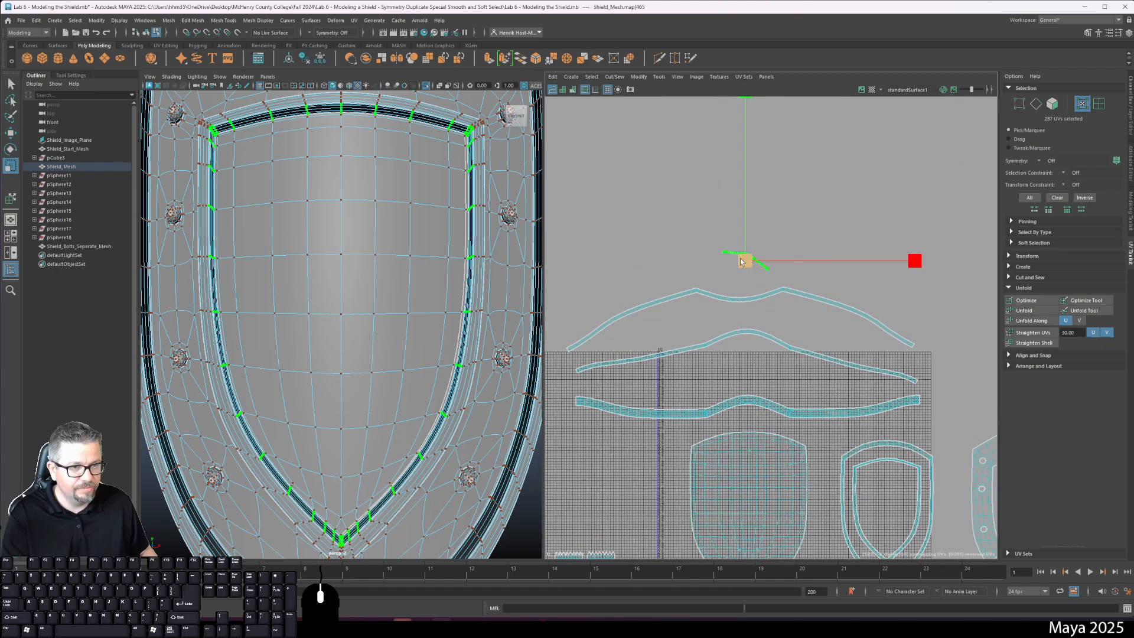
pyautogui.moveTo(745, 261); pyautogui.dragTo(957, 261)
# - Rotate the enlarged strip shell into a level arch and position it just above the topmost curved strip
pyautogui.press('w')
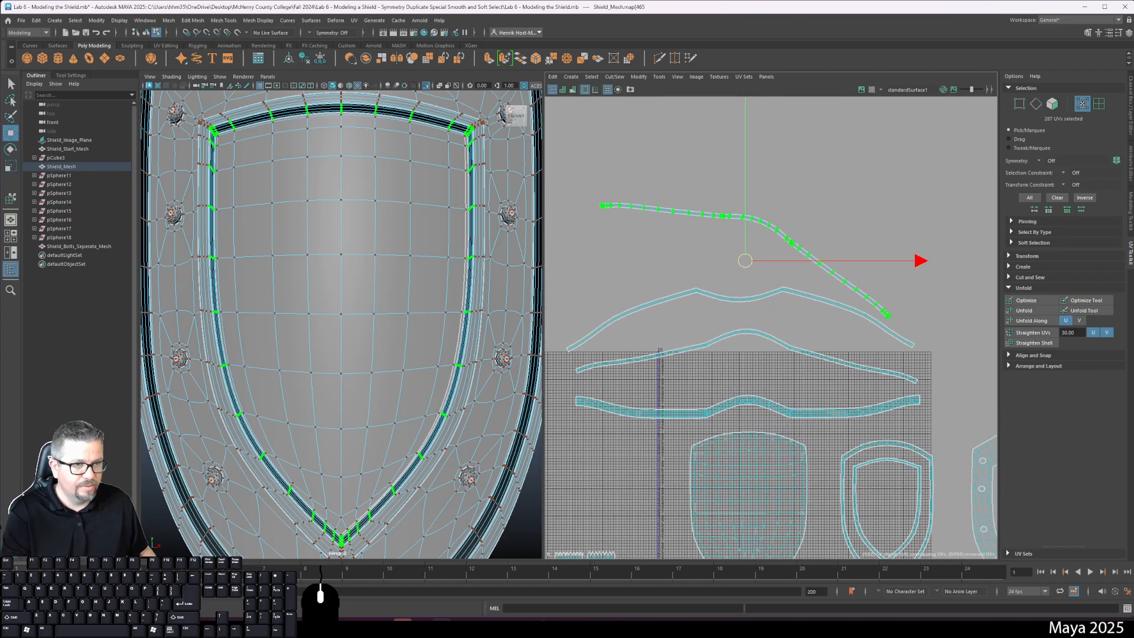
pyautogui.press('e')
pyautogui.moveTo(815, 120)
pyautogui.mouseDown()
pyautogui.moveTo(797, 112)
pyautogui.moveTo(805, 120)
pyautogui.mouseUp()
pyautogui.press('w')
pyautogui.moveTo(747, 261); pyautogui.dragTo(734, 295)
pyautogui.press('e')
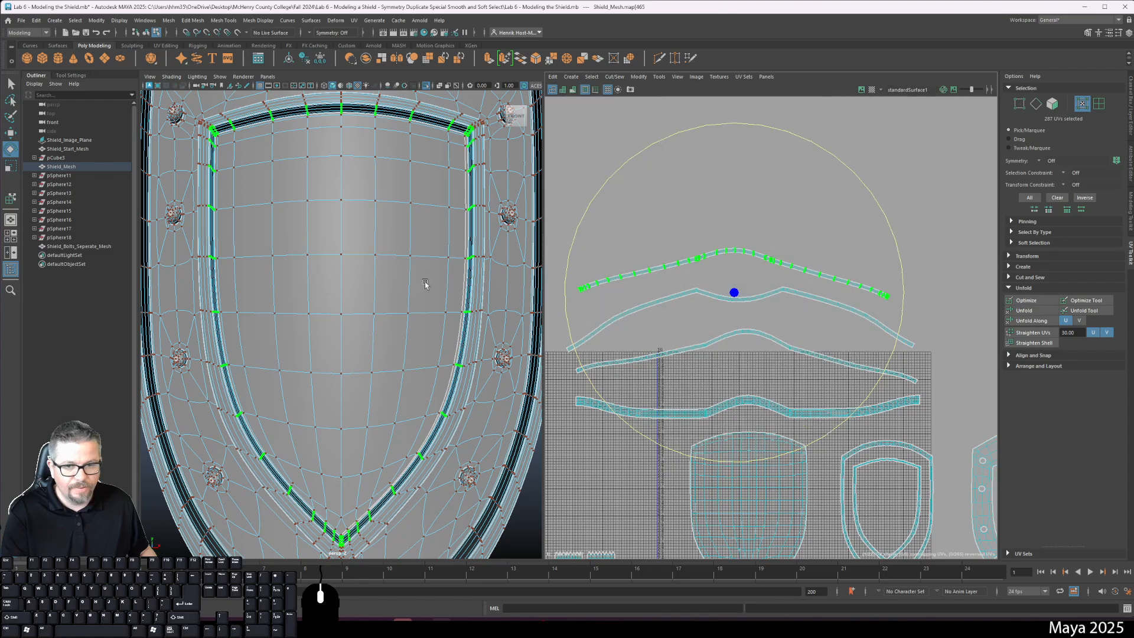
# - Select the face at the lower tip of the shield's centre panel and check where it lies in UV space
pyautogui.scroll(4, 425, 286)
pyautogui.press('F11')
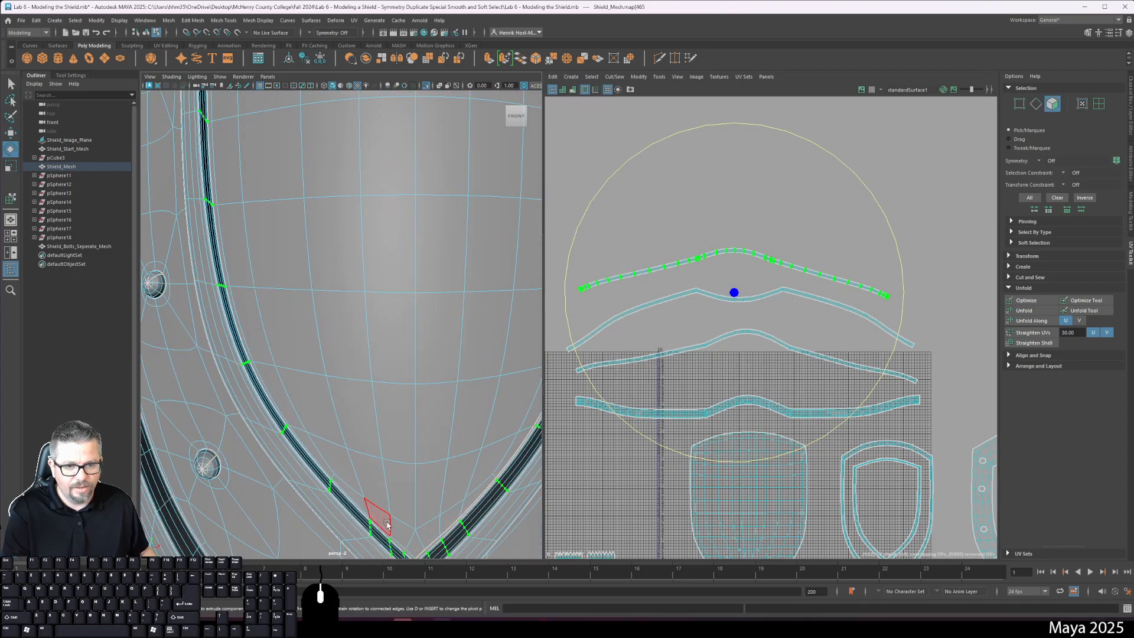
pyautogui.click(413, 537)
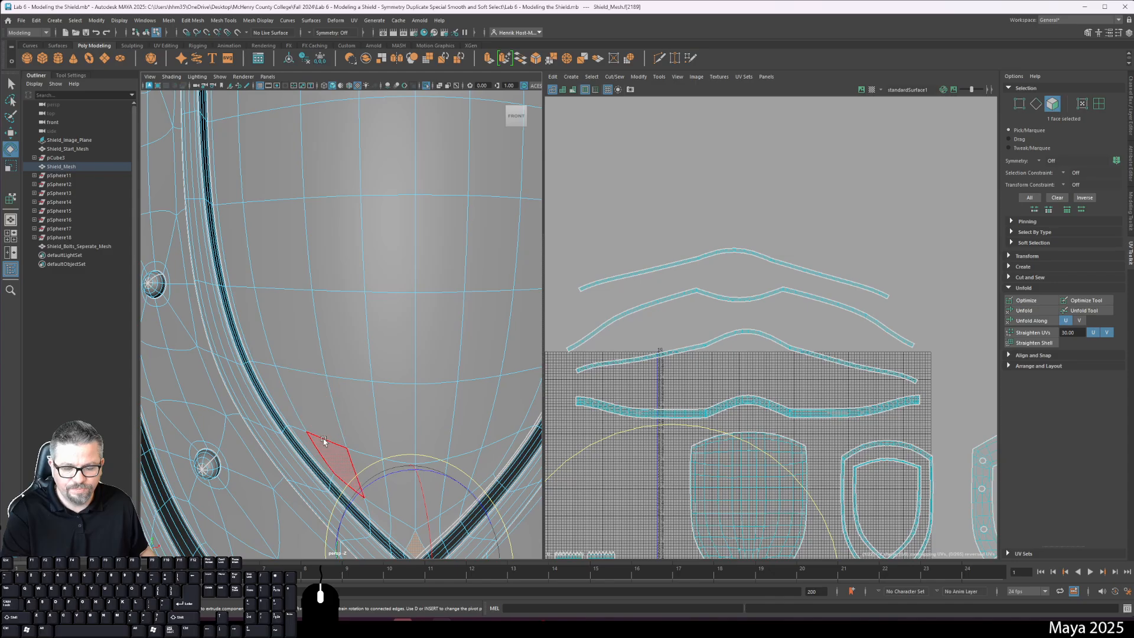
pyautogui.press('w')
pyautogui.scroll(8, 656, 313)
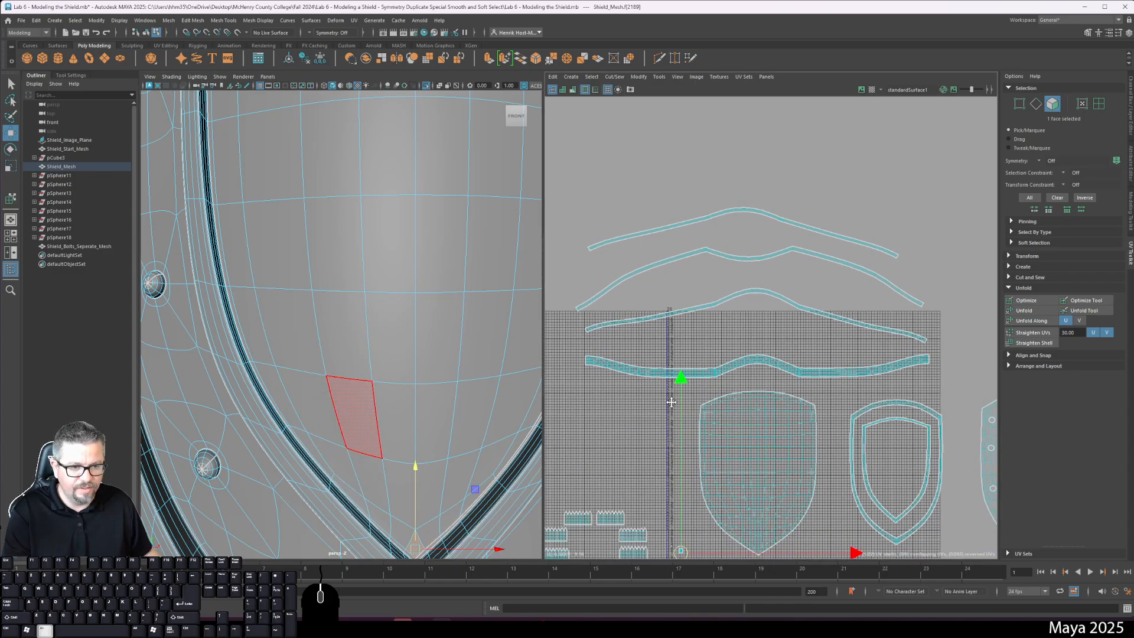
pyautogui.scroll(5, 648, 300)
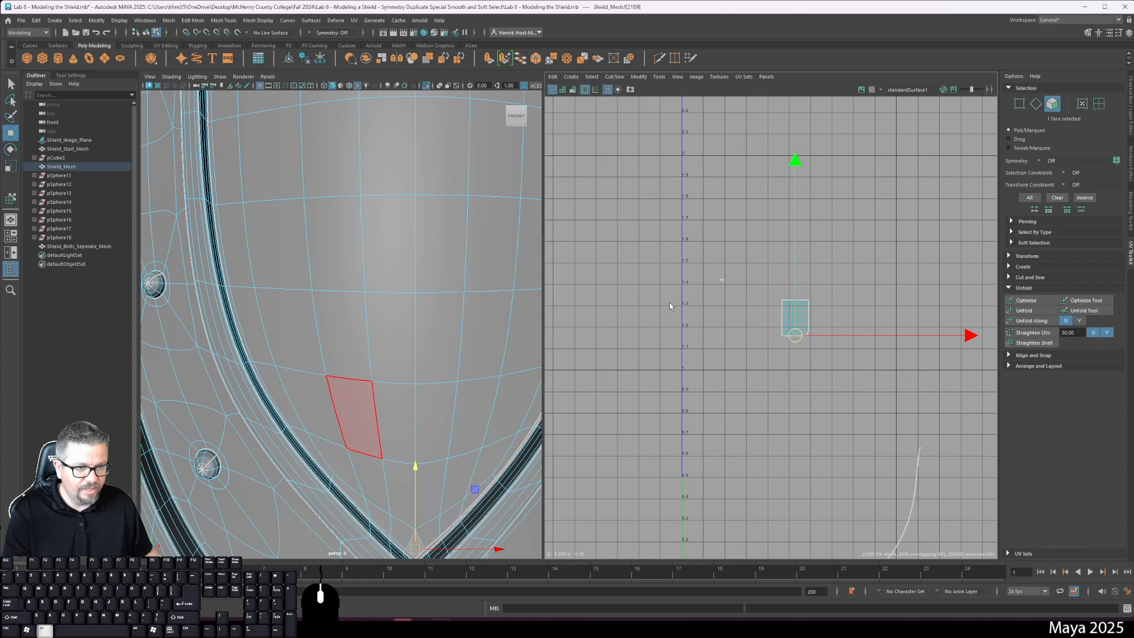
# - Select the tiny stray UV piece beside the small square shell and locate its face on the shield mesh
pyautogui.moveTo(635, 247); pyautogui.dragTo(672, 294)
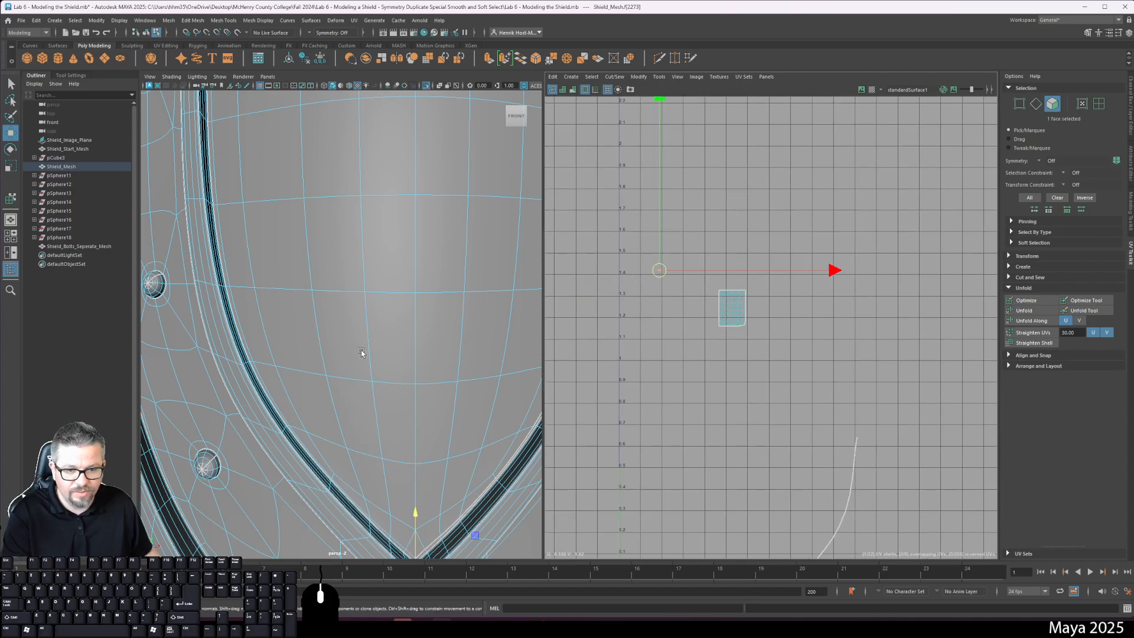
pyautogui.press('f')
pyautogui.keyDown('alt'); pyautogui.moveTo(347, 384); pyautogui.dragTo(600, 336); pyautogui.keyUp('alt')
pyautogui.keyDown('alt'); pyautogui.moveTo(427, 323); pyautogui.dragTo(499, 281); pyautogui.keyUp('alt')
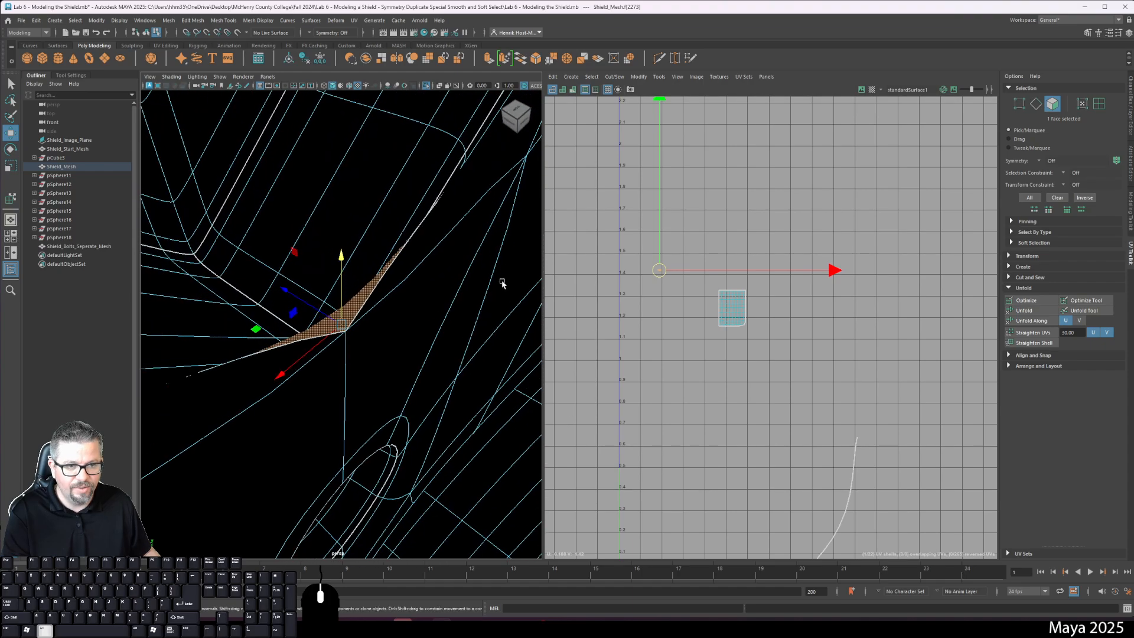
# - Compare the edges of the tiny triangular UV shell with the matching face edges at the lower tip of the centre panel
pyautogui.scroll(5, 653, 285)
pyautogui.scroll(10, 696, 272)
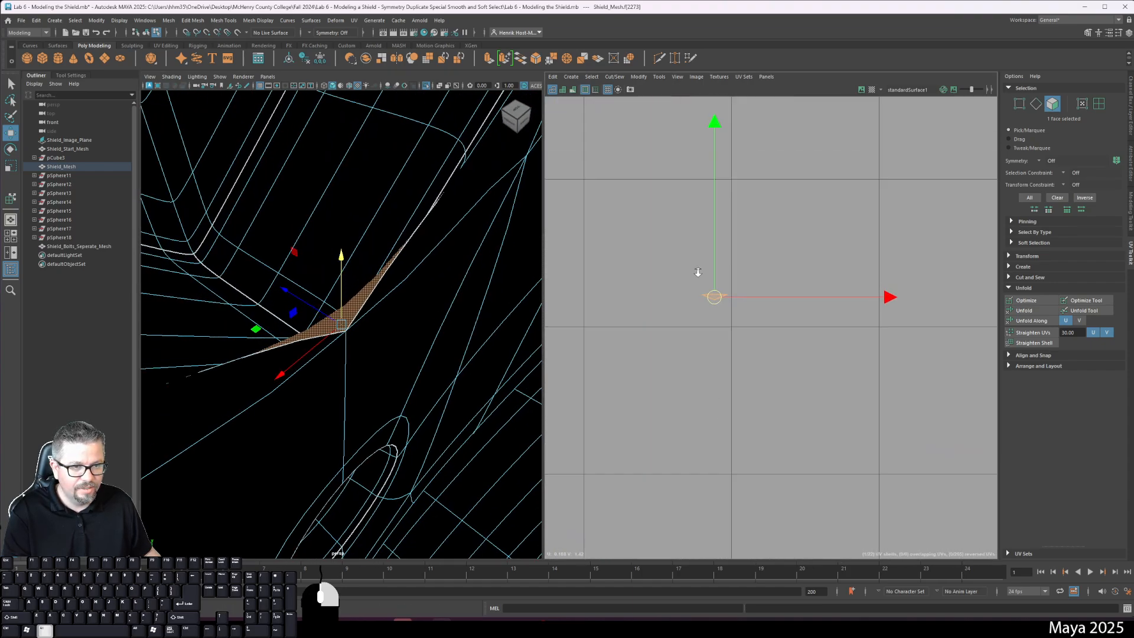
pyautogui.scroll(4, 752, 424)
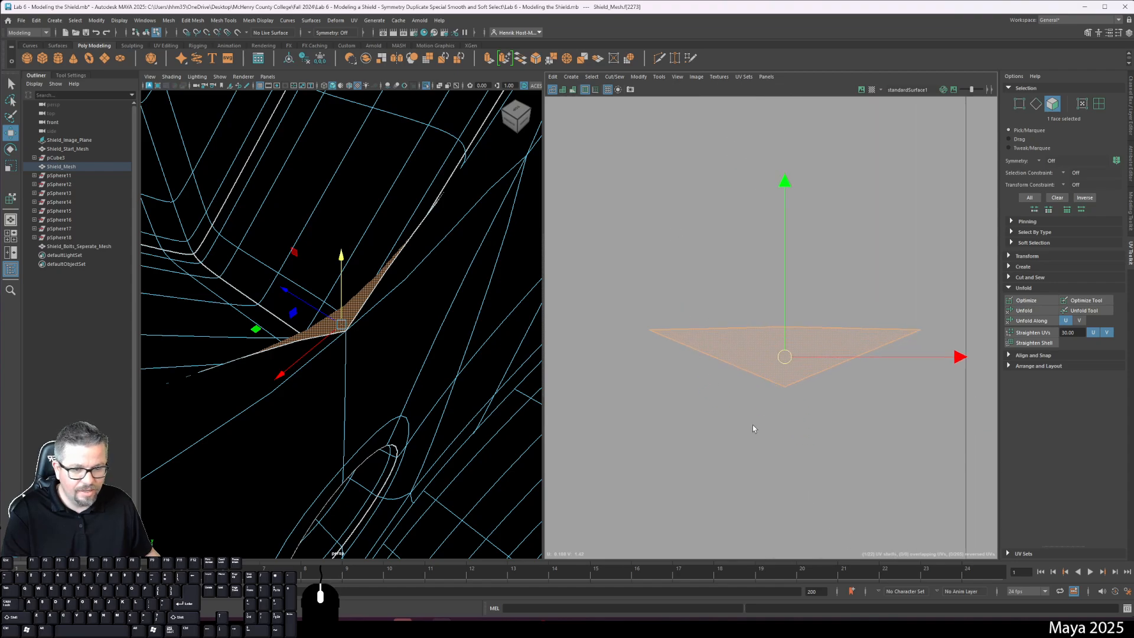
pyautogui.press('1')
pyautogui.moveTo(753, 363); pyautogui.dragTo(751, 313, button='right')
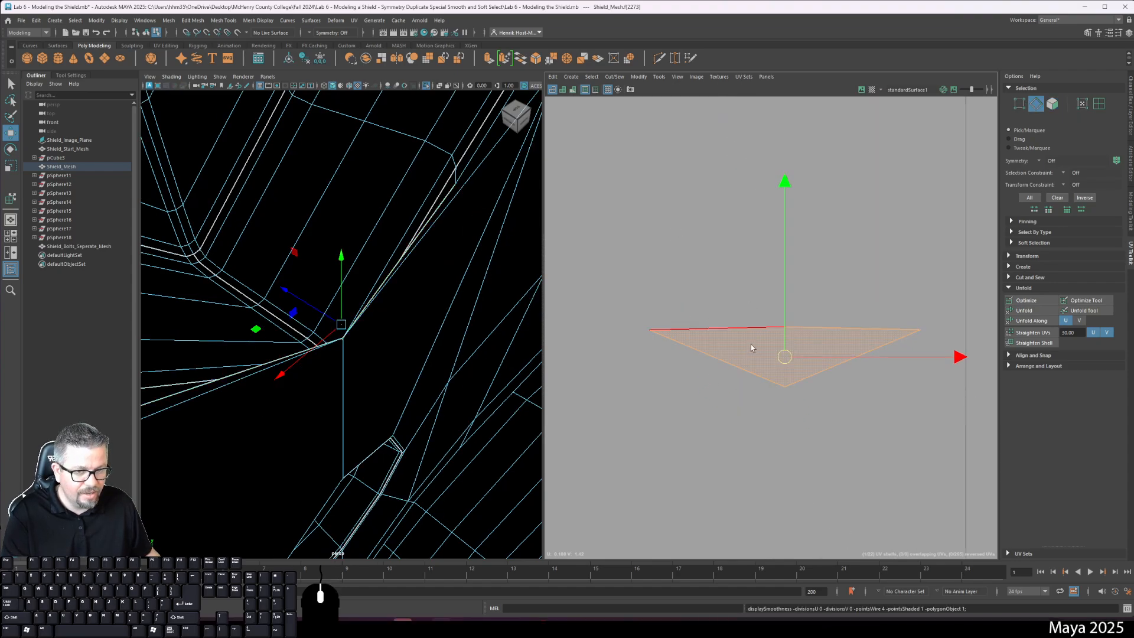
pyautogui.click(731, 362)
pyautogui.press('3')
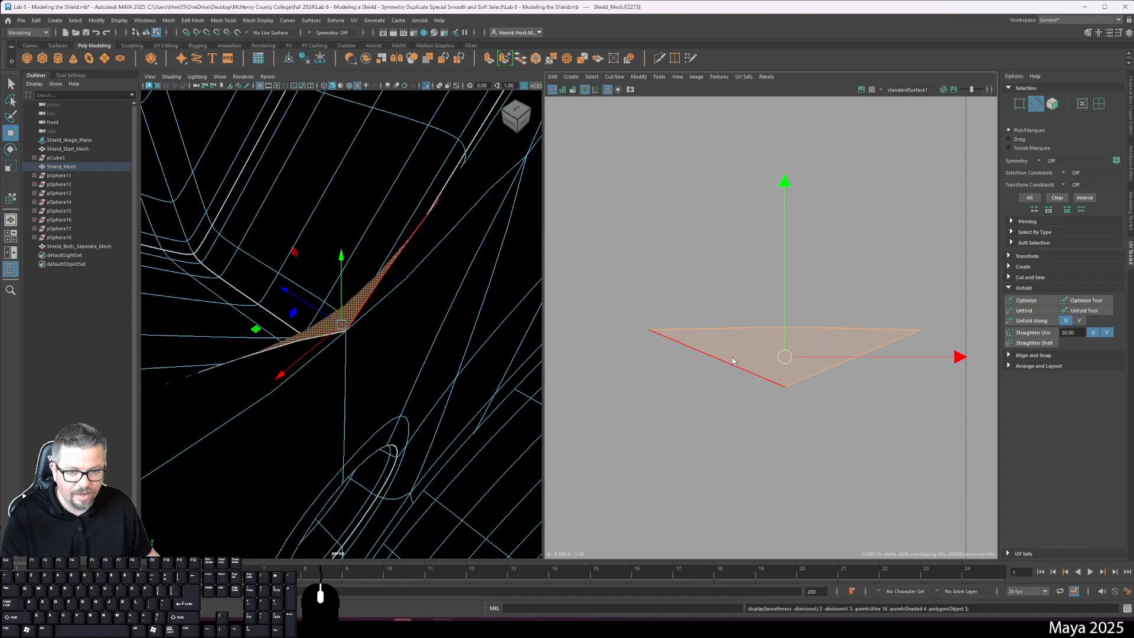
pyautogui.keyDown('alt'); pyautogui.moveTo(366, 384); pyautogui.dragTo(476, 361); pyautogui.keyUp('alt')
pyautogui.click(447, 327)
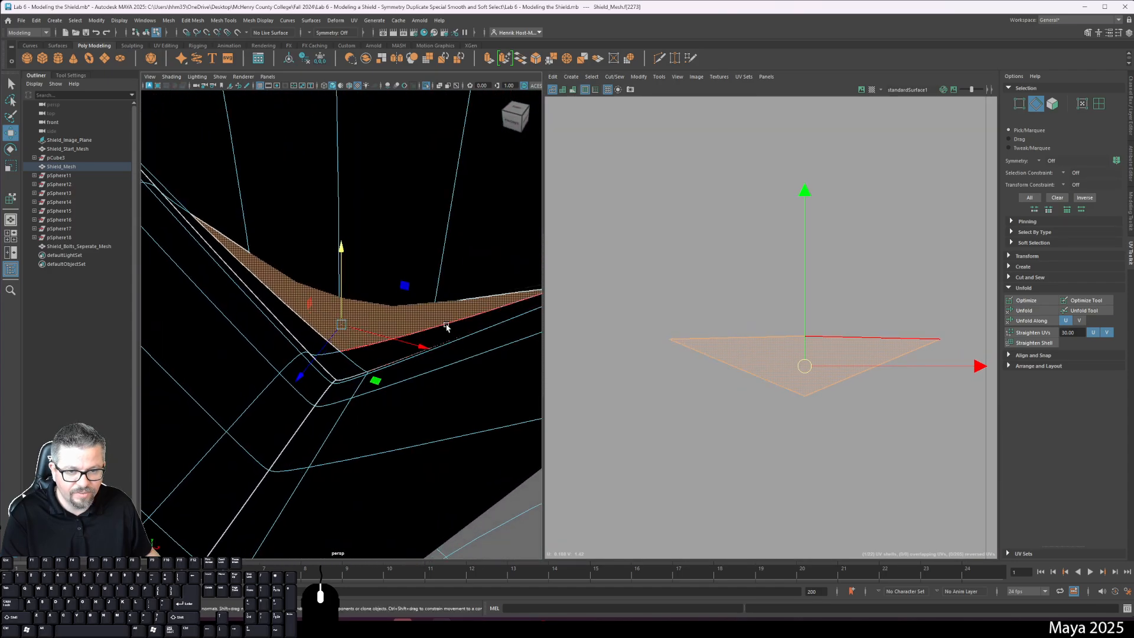
# - Try to join the tip face to its neighbouring shell by applying Move and Sew to two of its edges
pyautogui.click(447, 327)
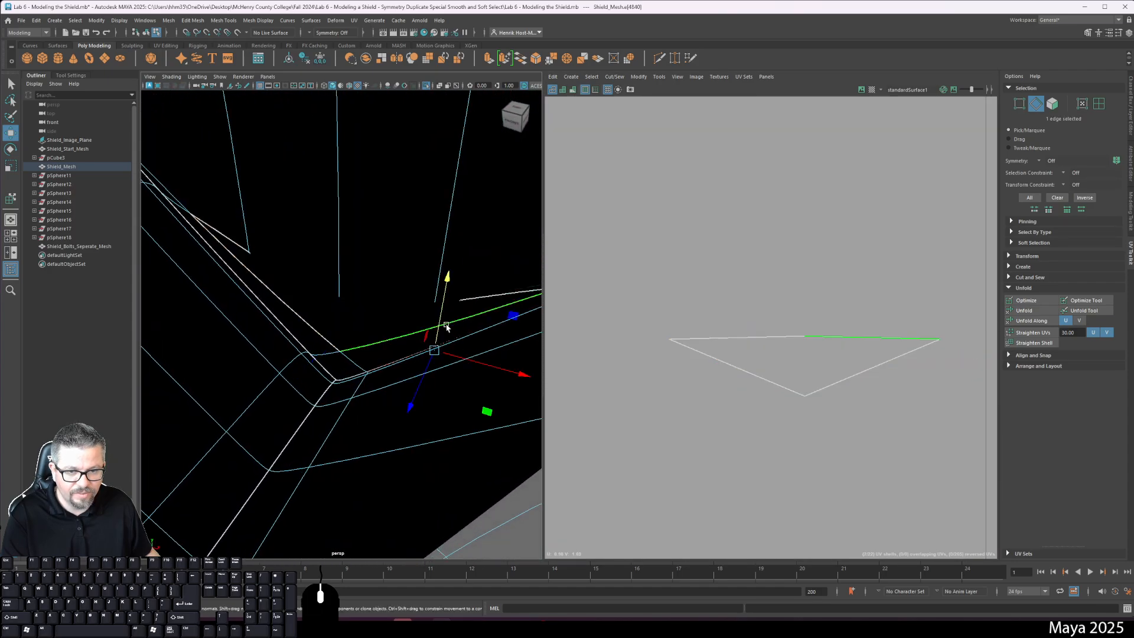
pyautogui.keyDown('shift'); pyautogui.click(308, 319); pyautogui.keyUp('shift')
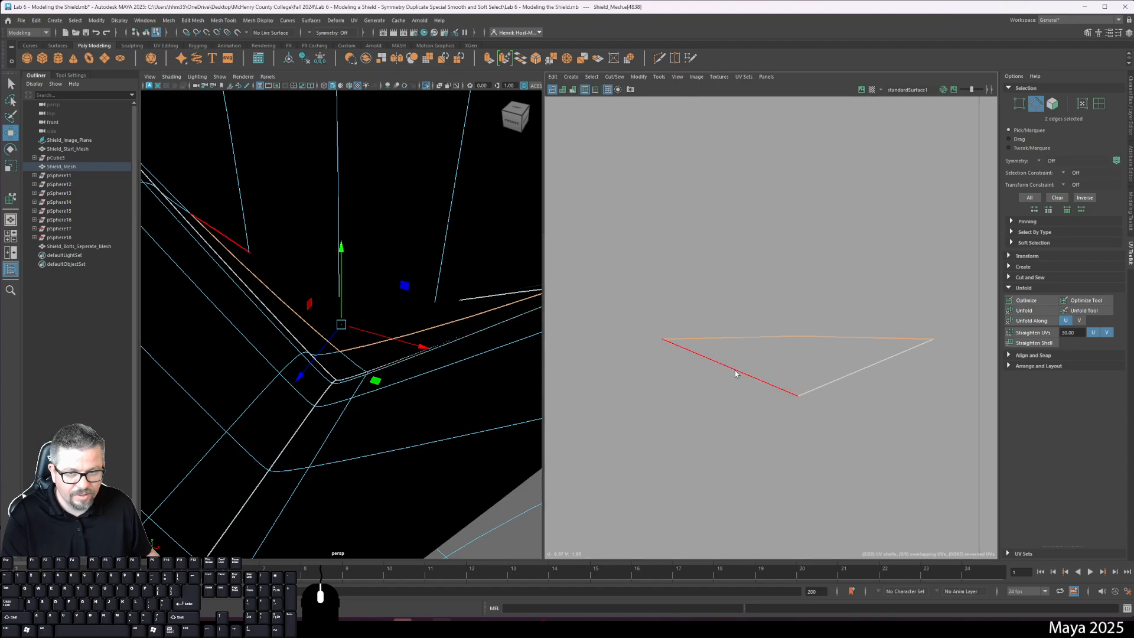
pyautogui.keyDown('alt'); pyautogui.moveTo(392, 321); pyautogui.dragTo(342, 325); pyautogui.keyUp('alt')
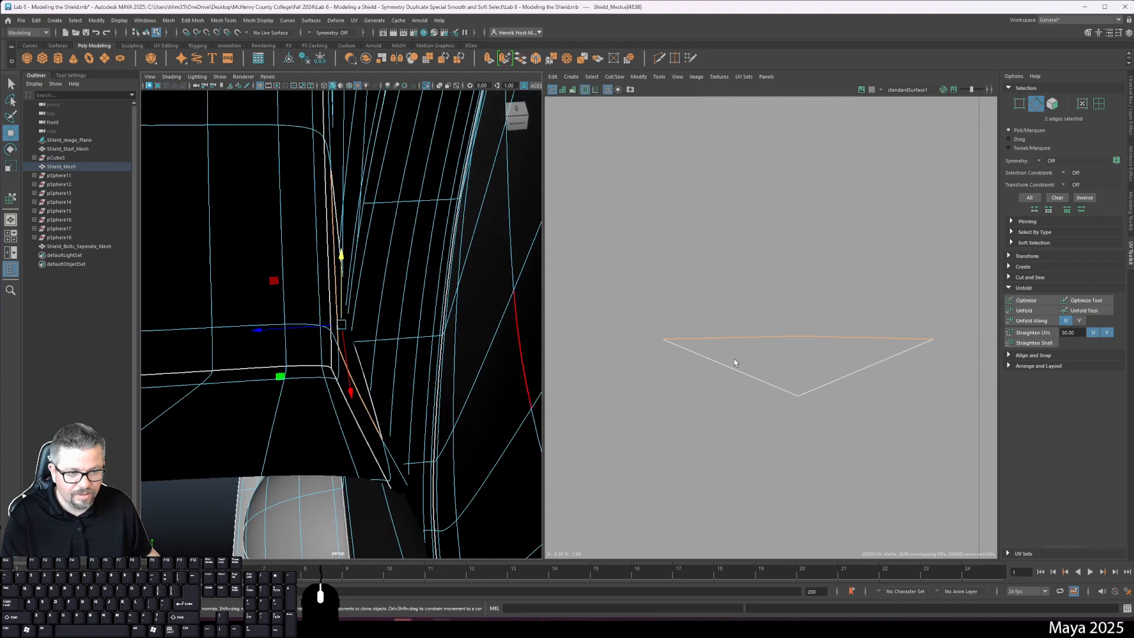
pyautogui.click(615, 78)
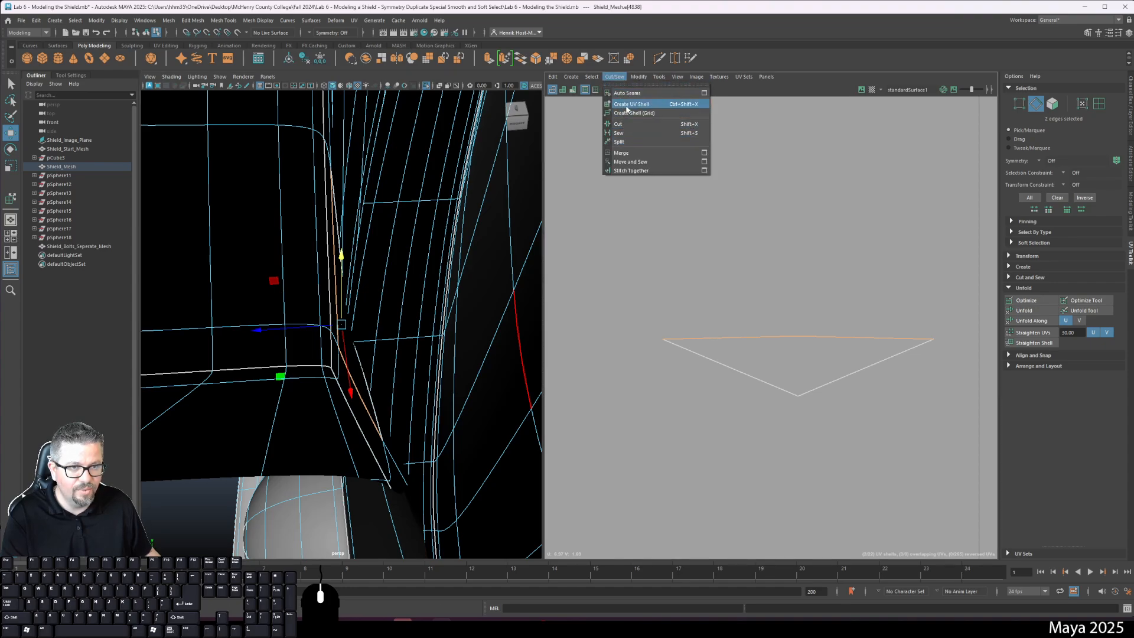
pyautogui.click(633, 162)
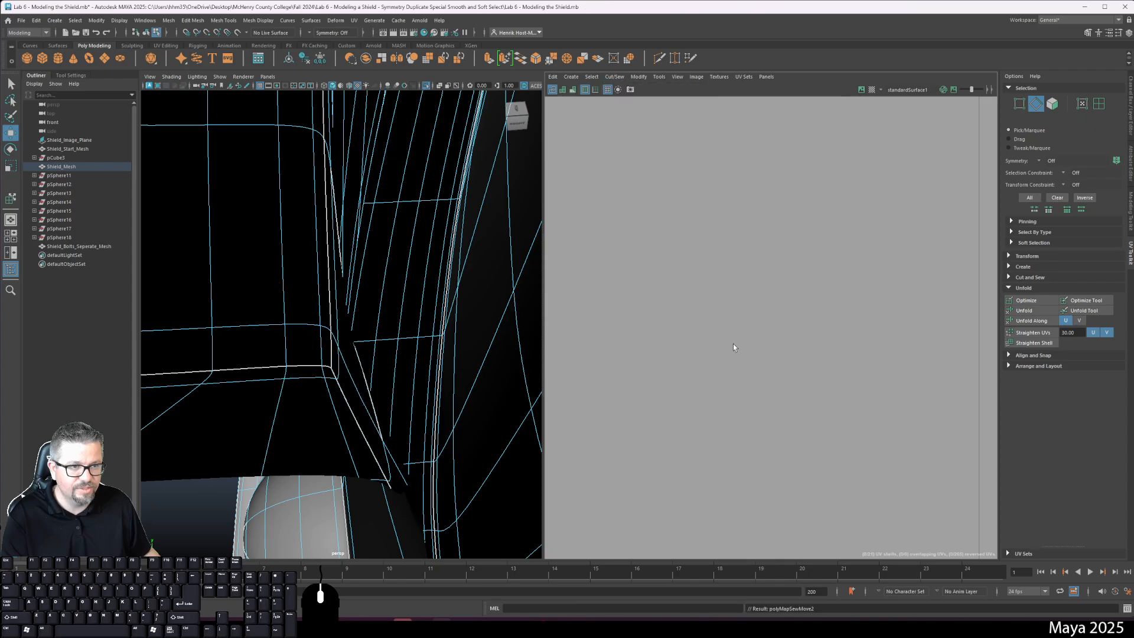
# - Select edges around the lower tip of the centre panel and check which UV shells they belong to
pyautogui.keyDown('alt'); pyautogui.moveTo(761, 391); pyautogui.dragTo(591, 80, button='right'); pyautogui.keyUp('alt')
pyautogui.keyDown('alt'); pyautogui.moveTo(343, 421); pyautogui.dragTo(359, 378); pyautogui.keyUp('alt')
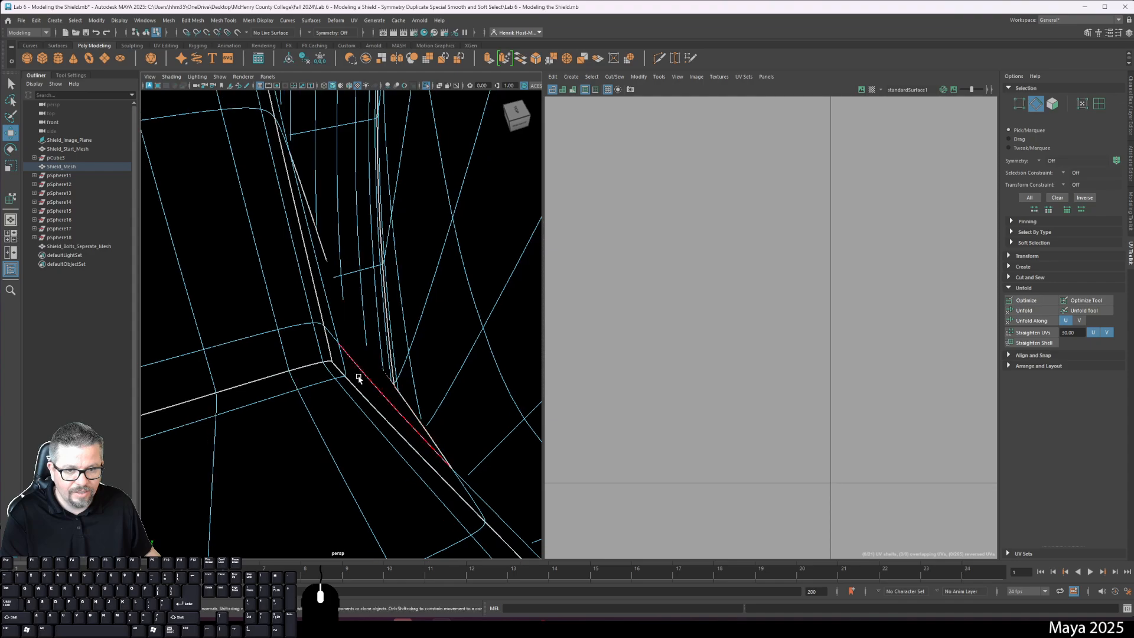
pyautogui.click(358, 388)
pyautogui.click(342, 369)
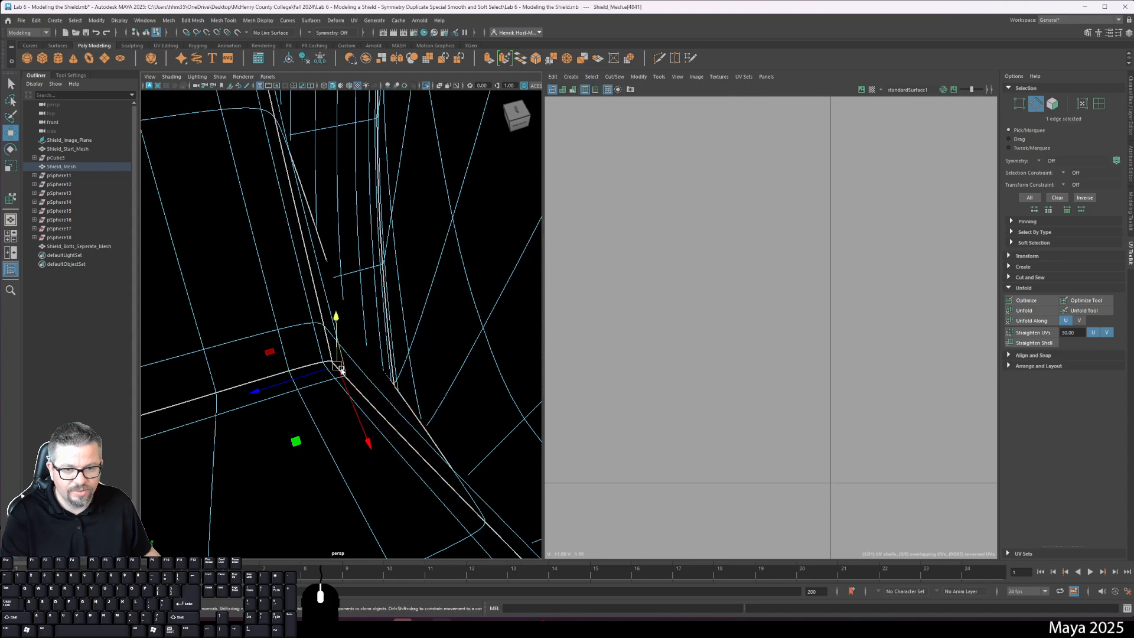
pyautogui.click(371, 405)
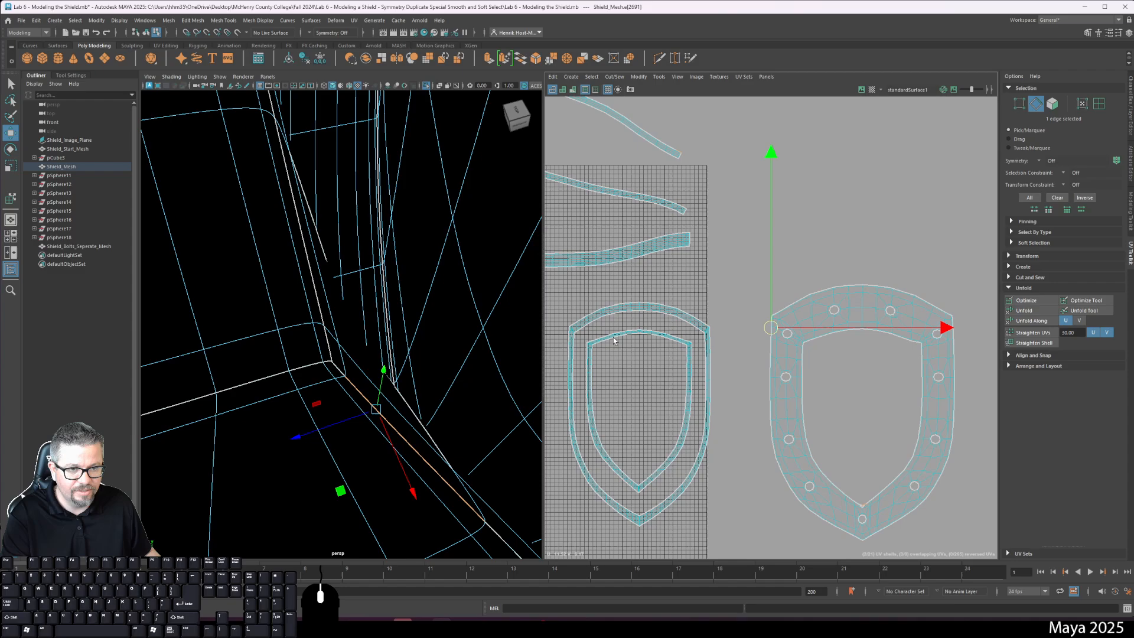
pyautogui.scroll(10, 694, 343)
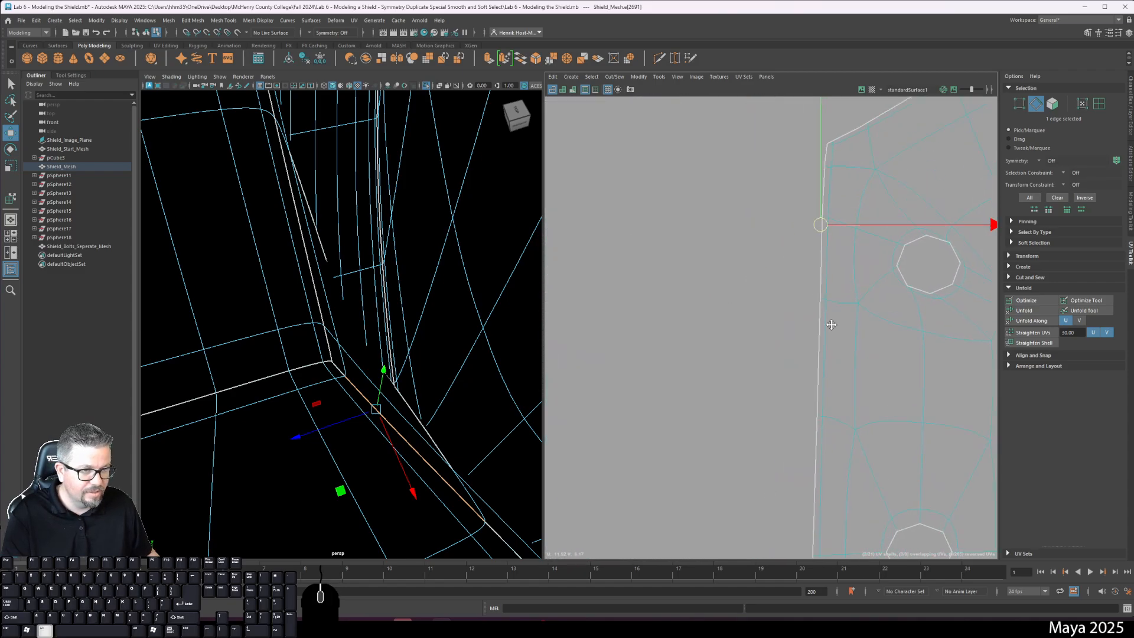
pyautogui.scroll(4, 730, 481)
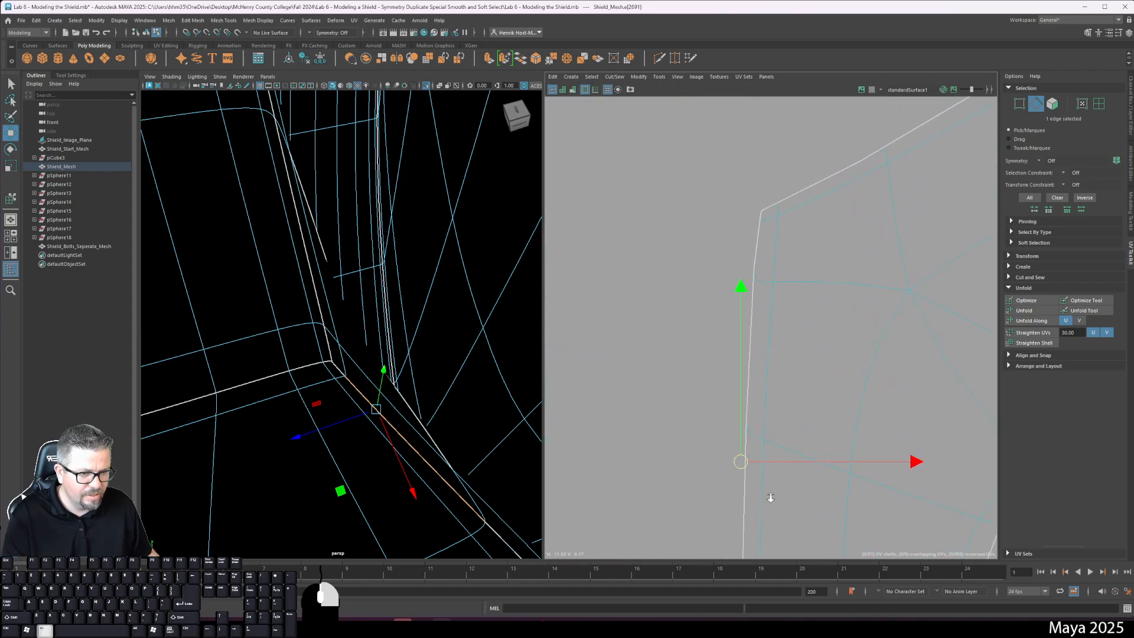
pyautogui.scroll(-10, 771, 498)
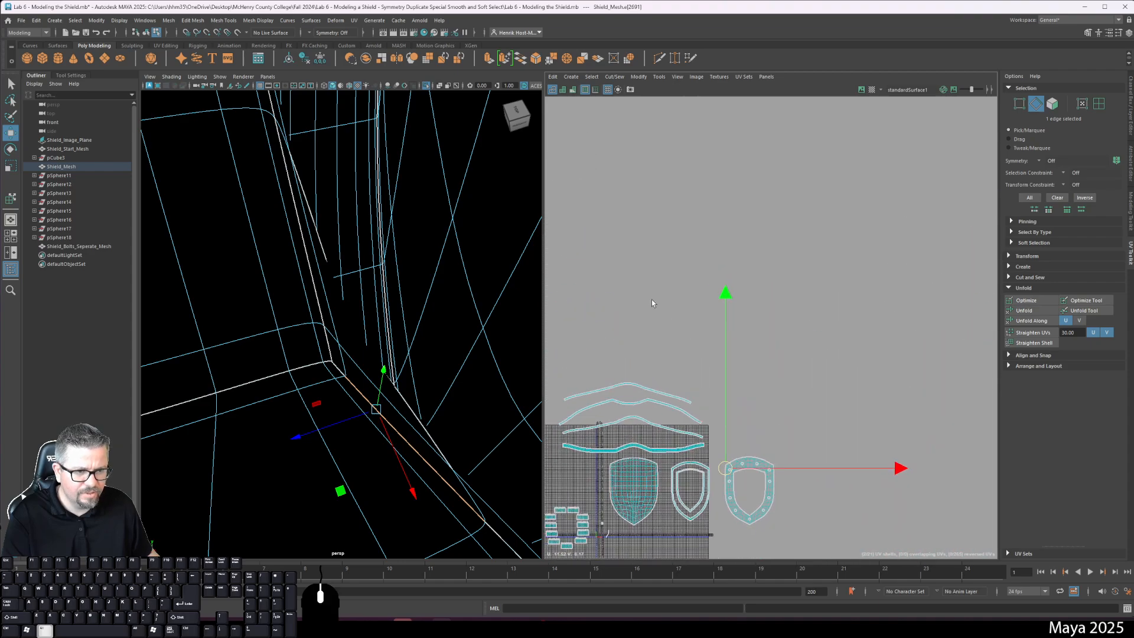
pyautogui.keyDown('alt'); pyautogui.moveTo(651, 303); pyautogui.dragTo(744, 202, button='middle'); pyautogui.keyUp('alt')
pyautogui.keyDown('alt'); pyautogui.moveTo(732, 258); pyautogui.dragTo(728, 260, button='middle'); pyautogui.keyUp('alt')
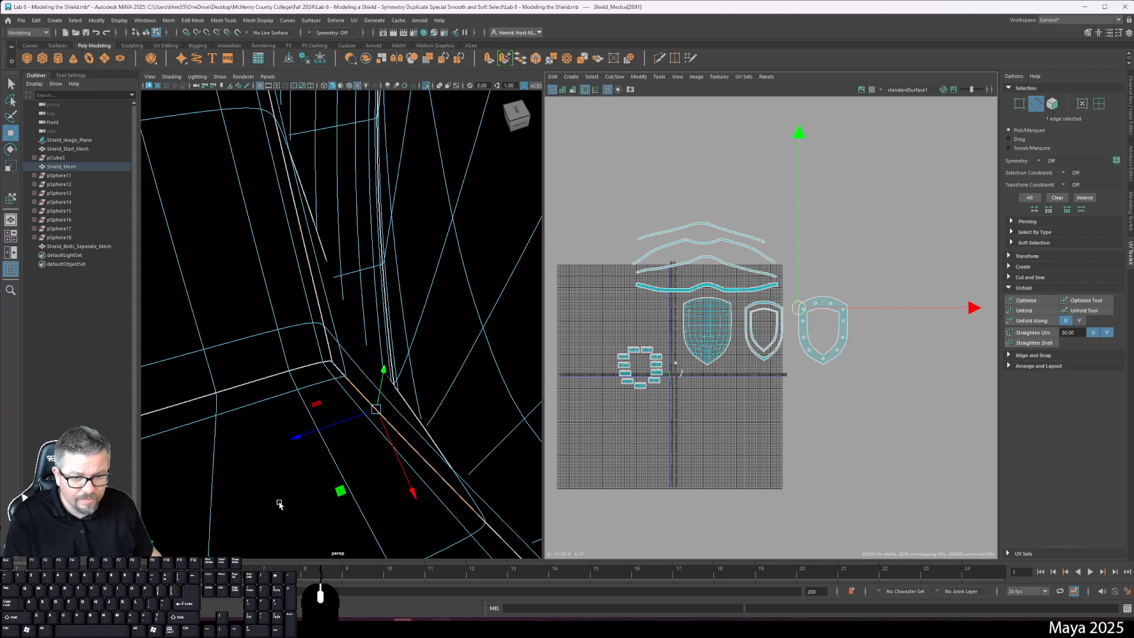
# - Undo the Move and Sew on the tip face together with the related edge selections
pyautogui.keyDown('alt'); pyautogui.moveTo(219, 503); pyautogui.dragTo(265, 470); pyautogui.keyUp('alt')
pyautogui.hotkey('ctrl', 'z')
pyautogui.hotkey('ctrl', 'z')
pyautogui.hotkey('ctrl', 'z')
pyautogui.hotkey('ctrl', 'z')
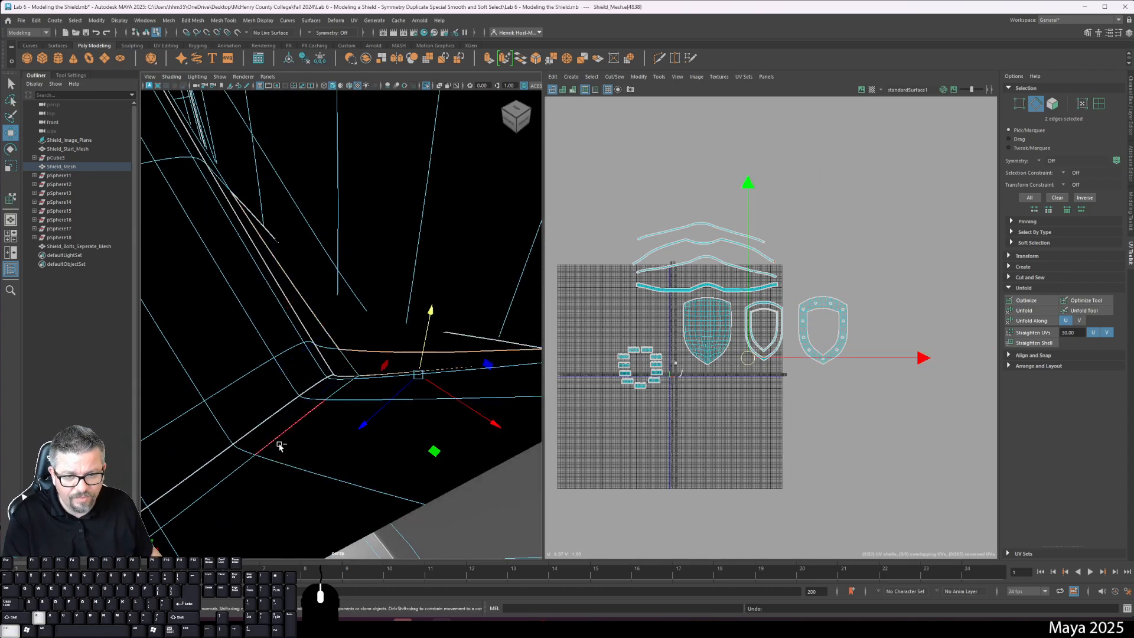
pyautogui.hotkey('ctrl', 'z')
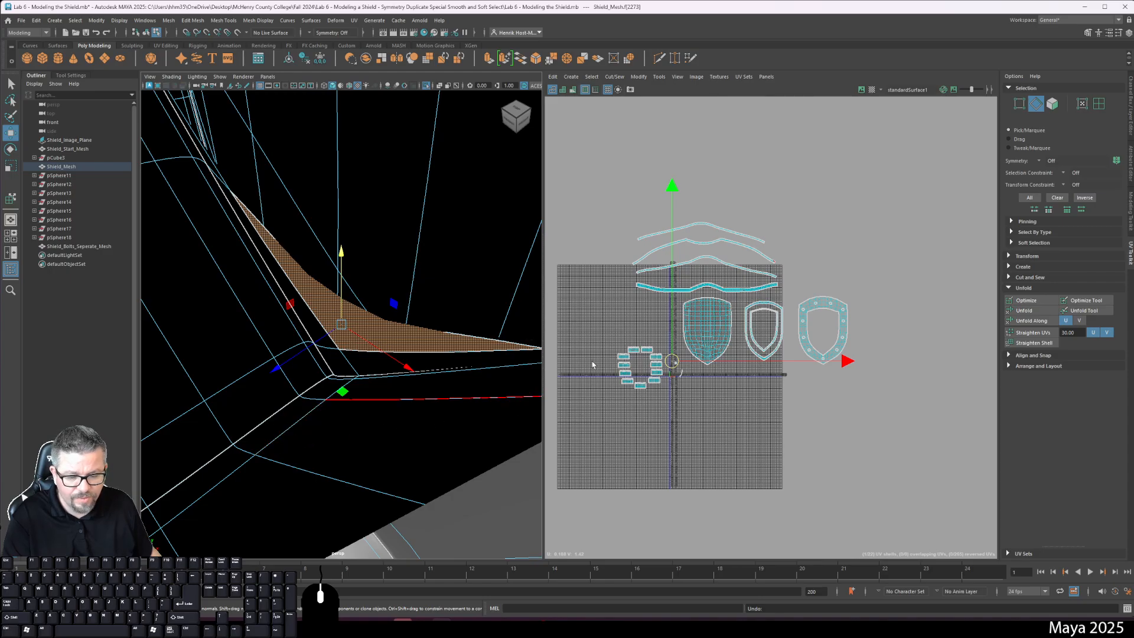
# - End the isolated view of the tip face, return to object mode and clear the selection to show the whole shield
pyautogui.scroll(10, 592, 365)
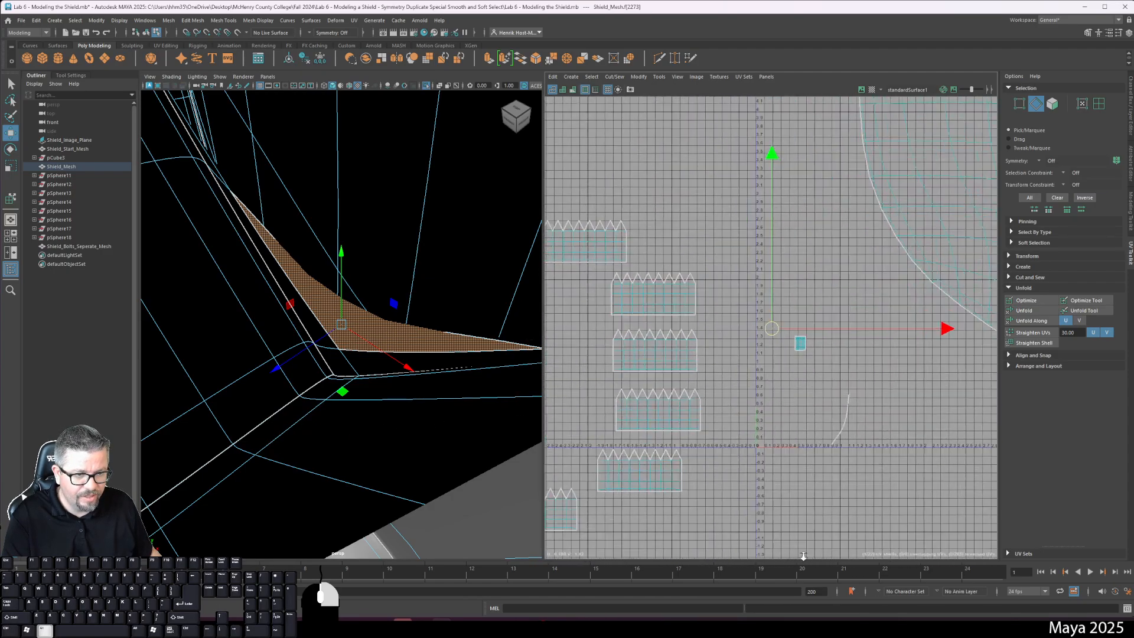
pyautogui.keyDown('alt'); pyautogui.moveTo(802, 556); pyautogui.dragTo(806, 558, button='right'); pyautogui.keyUp('alt')
pyautogui.keyDown('alt'); pyautogui.moveTo(795, 409); pyautogui.dragTo(754, 458, button='middle'); pyautogui.keyUp('alt')
pyautogui.keyDown('alt'); pyautogui.moveTo(733, 397); pyautogui.dragTo(712, 412, button='middle'); pyautogui.keyUp('alt')
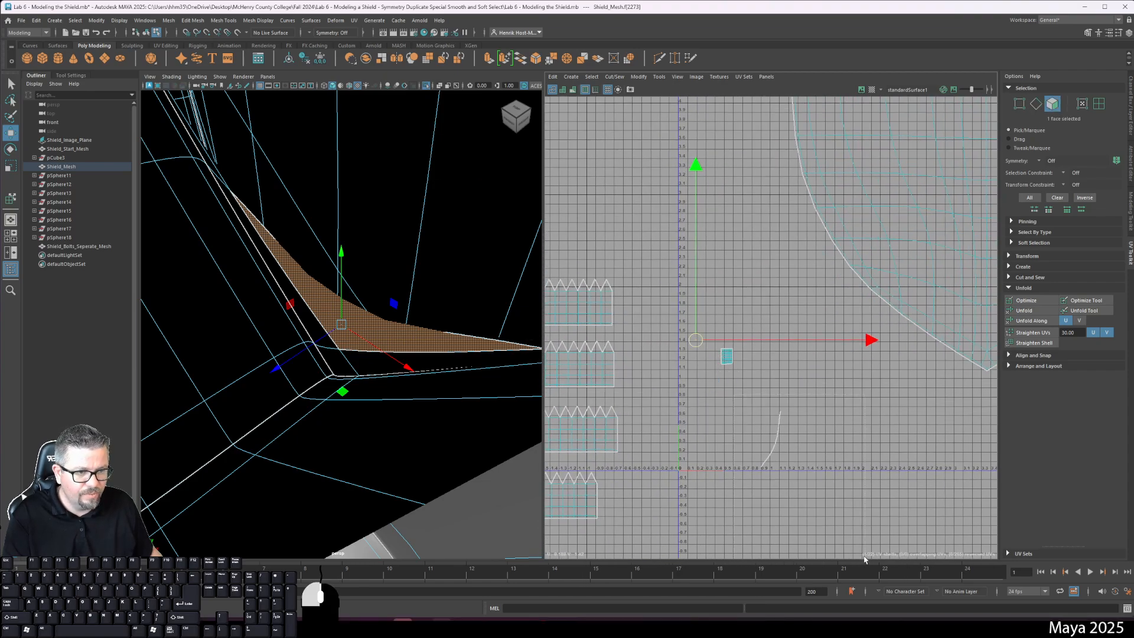
pyautogui.moveTo(864, 559); pyautogui.dragTo(865, 559)
pyautogui.press('f')
pyautogui.keyDown('alt'); pyautogui.moveTo(359, 364); pyautogui.dragTo(437, 451); pyautogui.keyUp('alt')
pyautogui.hotkey('ctrl', '1')
pyautogui.moveTo(366, 422); pyautogui.dragTo(434, 340, button='right')
pyautogui.click(438, 422)
pyautogui.hotkey('shift', 'i')
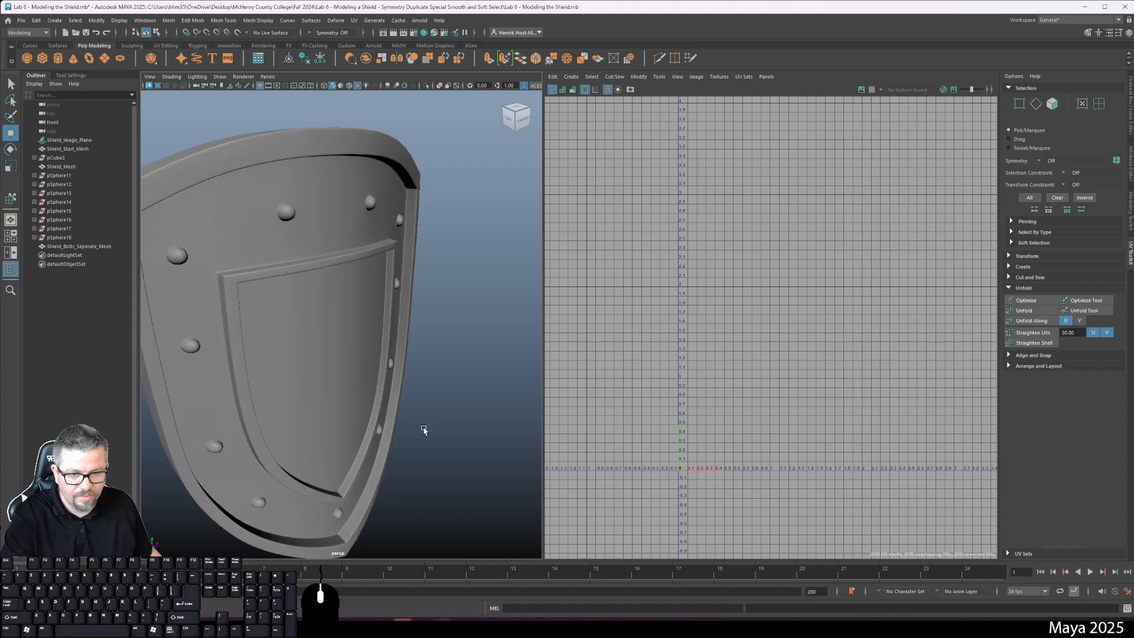
# - Switch the shield mesh to face selection and select the narrow border strip along the right side of the centre panel
pyautogui.click(393, 451)
pyautogui.moveTo(346, 366); pyautogui.dragTo(349, 395, button='right')
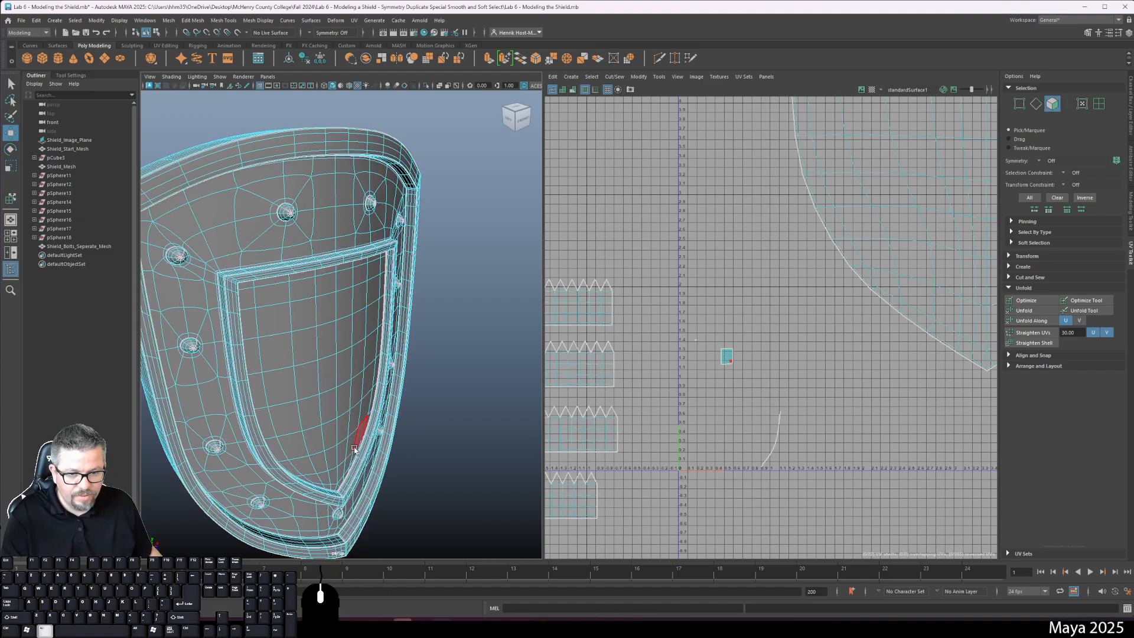
pyautogui.keyDown('alt'); pyautogui.moveTo(354, 413); pyautogui.dragTo(356, 348, button='middle'); pyautogui.keyUp('alt')
pyautogui.keyDown('alt'); pyautogui.moveTo(876, 136); pyautogui.dragTo(709, 386, button='middle'); pyautogui.keyUp('alt')
pyautogui.keyDown('alt'); pyautogui.moveTo(709, 387); pyautogui.dragTo(666, 381, button='right'); pyautogui.keyUp('alt')
pyautogui.keyDown('alt'); pyautogui.moveTo(278, 323); pyautogui.dragTo(314, 318); pyautogui.keyUp('alt')
pyautogui.keyDown('alt'); pyautogui.moveTo(314, 319); pyautogui.dragTo(385, 422, button='right'); pyautogui.keyUp('alt')
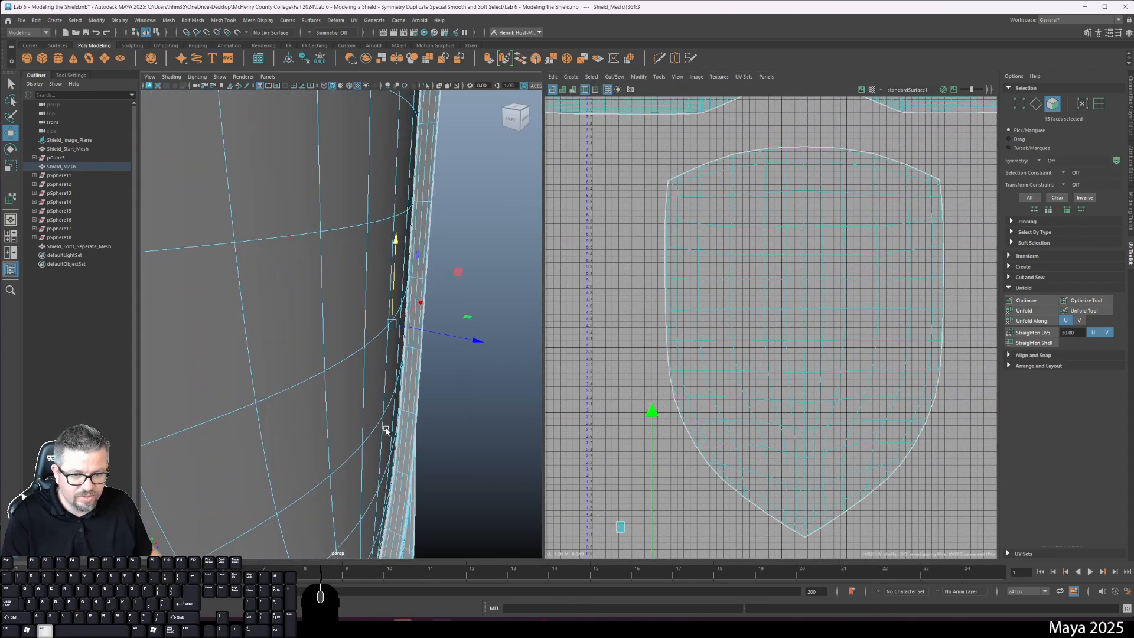
pyautogui.keyDown('alt'); pyautogui.moveTo(385, 430); pyautogui.dragTo(382, 231, button='middle'); pyautogui.keyUp('alt')
pyautogui.keyDown('alt'); pyautogui.moveTo(382, 231); pyautogui.dragTo(375, 259); pyautogui.keyUp('alt')
pyautogui.keyDown('alt'); pyautogui.moveTo(375, 258); pyautogui.dragTo(520, 525, button='right'); pyautogui.keyUp('alt')
pyautogui.keyDown('alt'); pyautogui.moveTo(519, 525); pyautogui.dragTo(386, 382); pyautogui.keyUp('alt')
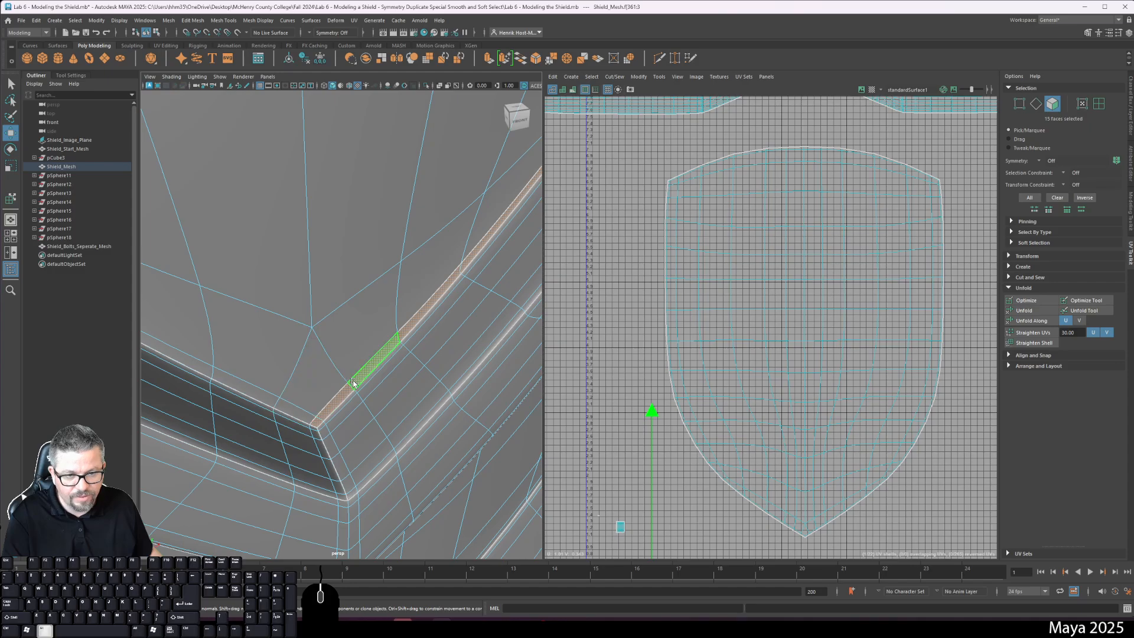
# - Extend the face selection around the centre panel's upper right corner and along its narrow top border strip
pyautogui.keyDown('alt'); pyautogui.moveTo(352, 383); pyautogui.dragTo(296, 405, button='right'); pyautogui.keyUp('alt')
pyautogui.keyDown('alt'); pyautogui.moveTo(284, 413); pyautogui.dragTo(251, 524, button='middle'); pyautogui.keyUp('alt')
pyautogui.keyDown('alt'); pyautogui.moveTo(314, 372); pyautogui.dragTo(312, 473, button='middle'); pyautogui.keyUp('alt')
pyautogui.keyDown('alt'); pyautogui.moveTo(356, 201); pyautogui.dragTo(334, 426, button='middle'); pyautogui.keyUp('alt')
pyautogui.keyDown('alt'); pyautogui.moveTo(352, 332); pyautogui.dragTo(286, 541, button='middle'); pyautogui.keyUp('alt')
pyautogui.keyDown('alt'); pyautogui.moveTo(354, 278); pyautogui.dragTo(347, 389, button='middle'); pyautogui.keyUp('alt')
pyautogui.keyDown('alt'); pyautogui.moveTo(353, 301); pyautogui.dragTo(347, 451, button='middle'); pyautogui.keyUp('alt')
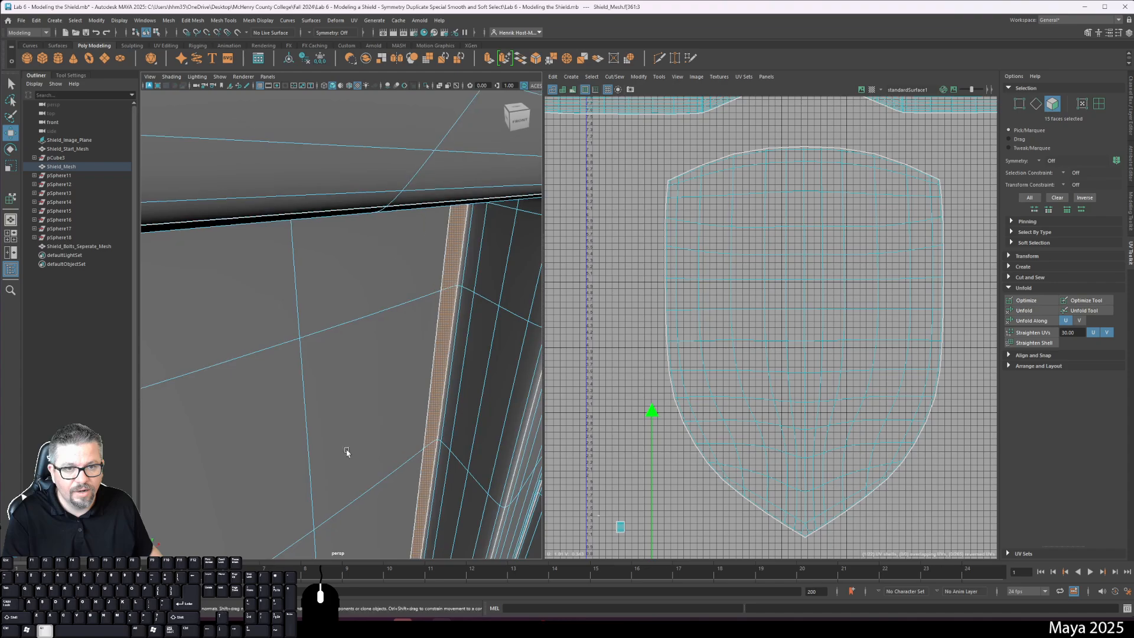
pyautogui.keyDown('alt'); pyautogui.moveTo(346, 451); pyautogui.dragTo(433, 384); pyautogui.keyUp('alt')
pyautogui.keyDown('alt'); pyautogui.moveTo(432, 384); pyautogui.dragTo(397, 347, button='right'); pyautogui.keyUp('alt')
pyautogui.keyDown('shift'); pyautogui.click(412, 228); pyautogui.keyUp('shift')
pyautogui.keyDown('alt'); pyautogui.moveTo(321, 339); pyautogui.dragTo(298, 314, button='right'); pyautogui.keyUp('alt')
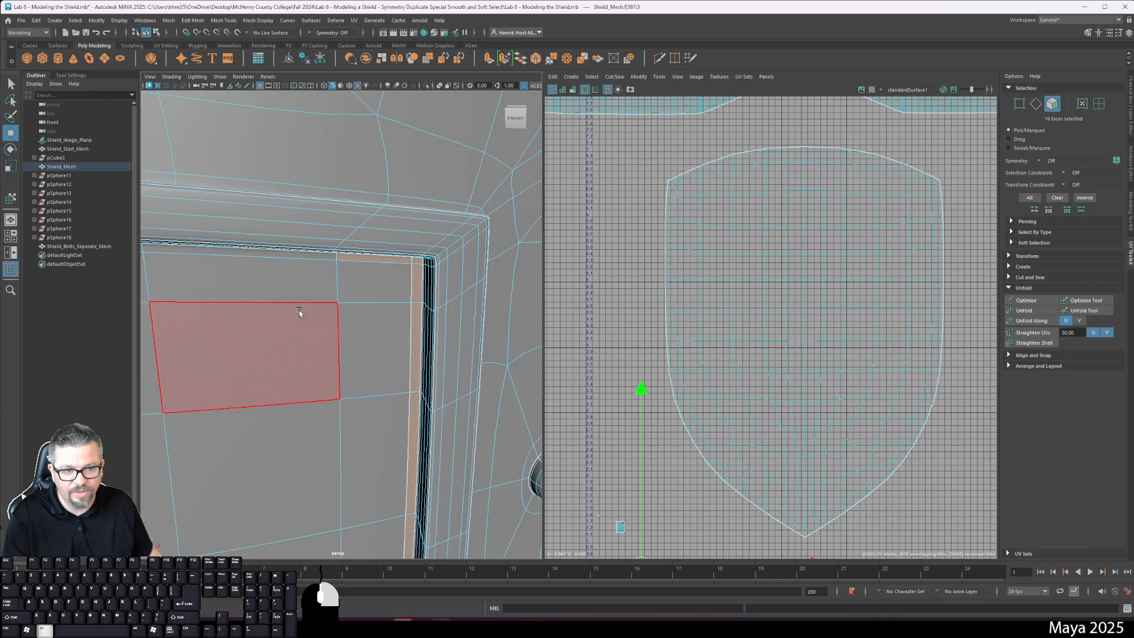
pyautogui.keyDown('alt'); pyautogui.moveTo(212, 378); pyautogui.dragTo(499, 364, button='middle'); pyautogui.keyUp('alt')
pyautogui.keyDown('alt'); pyautogui.moveTo(500, 363); pyautogui.dragTo(473, 334, button='right'); pyautogui.keyUp('alt')
pyautogui.keyDown('alt'); pyautogui.moveTo(248, 356); pyautogui.dragTo(321, 321); pyautogui.keyUp('alt')
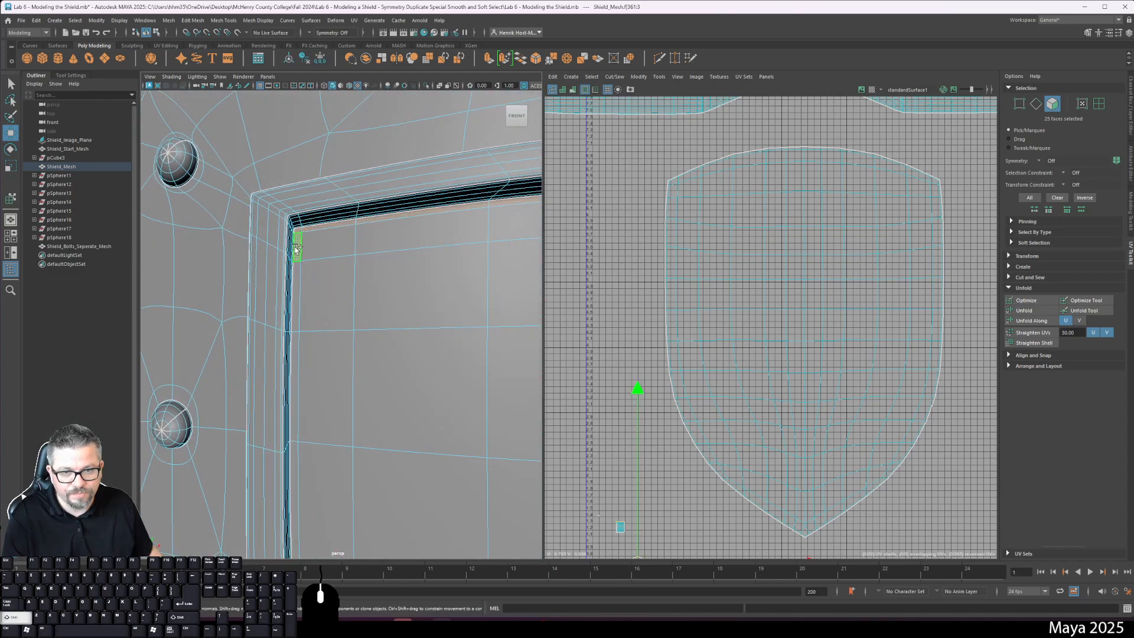
# - Add the narrow border strip down the left side of the centre panel to its lower tip
pyautogui.keyDown('alt'); pyautogui.moveTo(295, 249); pyautogui.dragTo(324, 284); pyautogui.keyUp('alt')
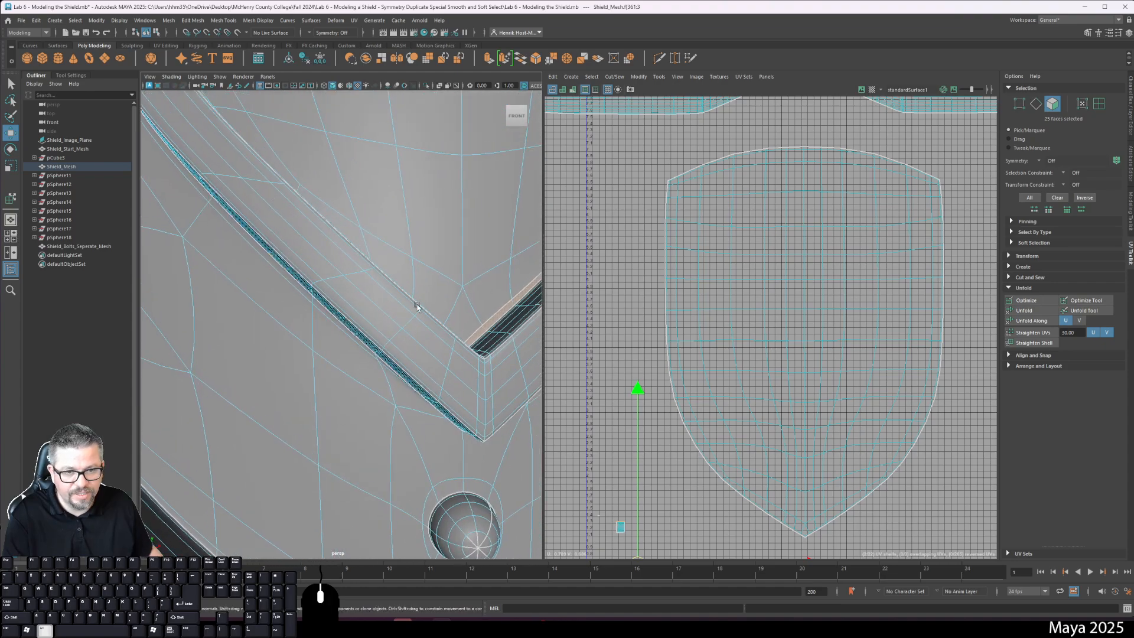
pyautogui.keyDown('alt'); pyautogui.moveTo(417, 306); pyautogui.dragTo(384, 295); pyautogui.keyUp('alt')
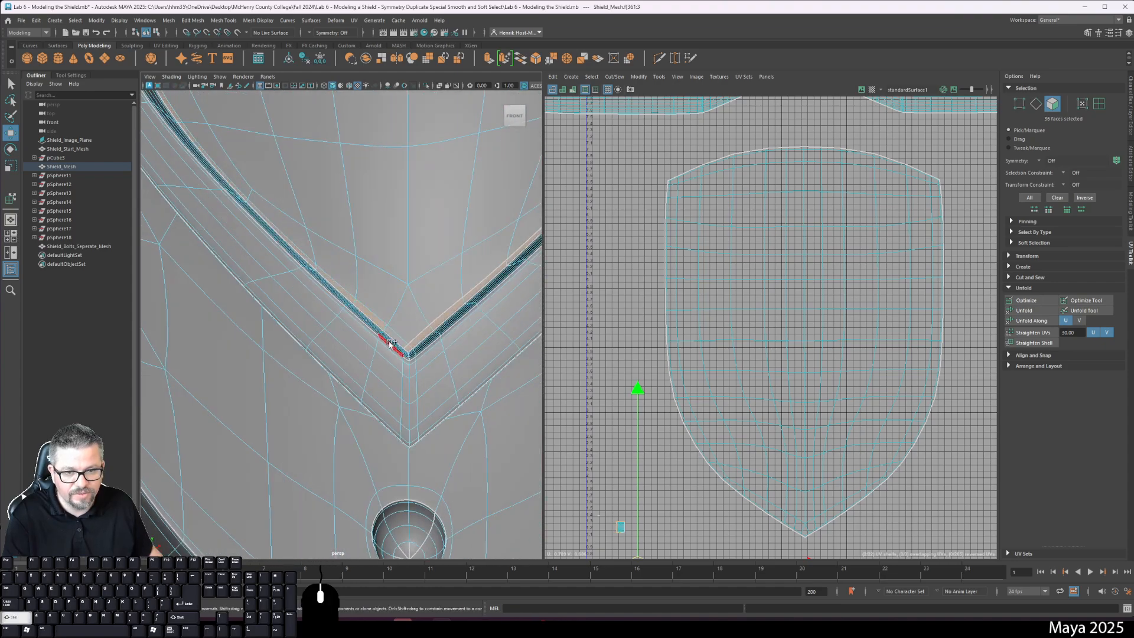
pyautogui.keyDown('shift'); pyautogui.click(397, 340); pyautogui.keyUp('shift')
pyautogui.keyDown('shift'); pyautogui.click(385, 303); pyautogui.keyUp('shift')
# - Add the first wide column of faces on the centre panel's left side and the row beneath its top border
pyautogui.keyDown('alt'); pyautogui.moveTo(385, 304); pyautogui.dragTo(339, 171); pyautogui.keyUp('alt')
pyautogui.keyDown('shift'); pyautogui.doubleClick(335, 163); pyautogui.keyUp('shift')
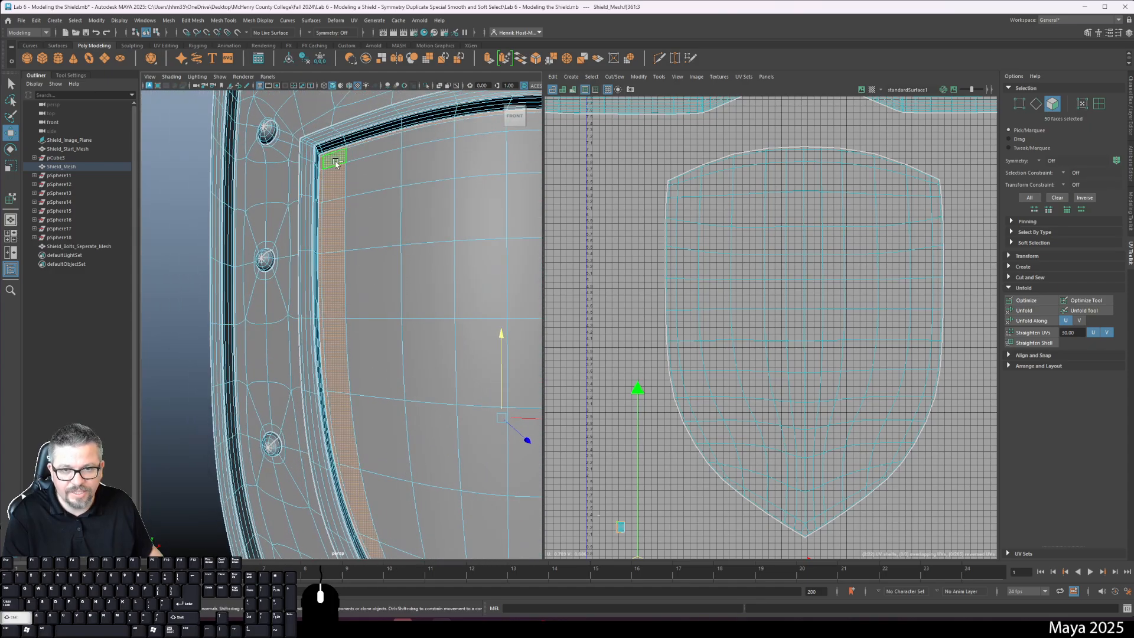
pyautogui.keyDown('shift'); pyautogui.doubleClick(362, 158); pyautogui.keyUp('shift')
pyautogui.keyDown('alt'); pyautogui.moveTo(387, 223); pyautogui.dragTo(366, 240); pyautogui.keyUp('alt')
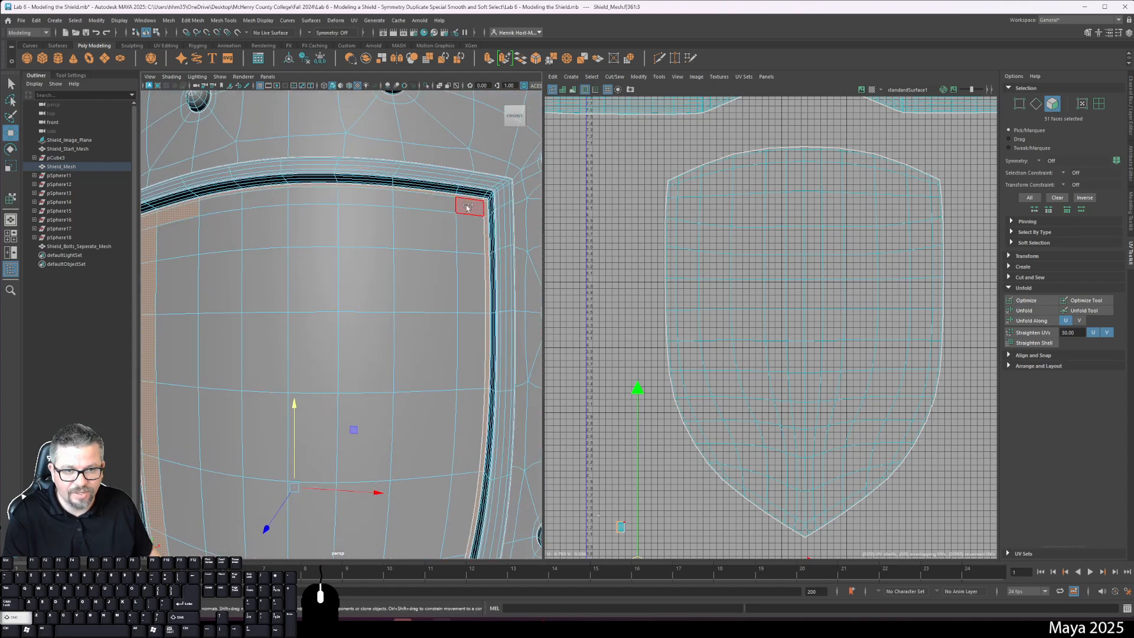
pyautogui.keyDown('alt'); pyautogui.moveTo(437, 384); pyautogui.dragTo(408, 295); pyautogui.keyUp('alt')
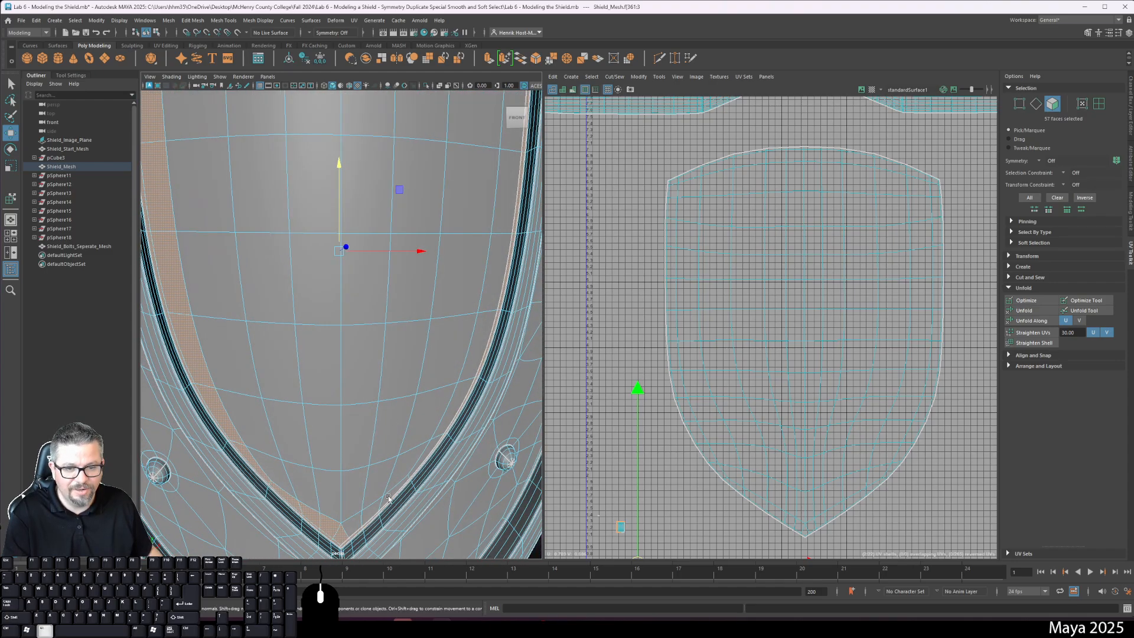
# - Extend the face selection across the lower half of the centre panel, from its bottom tip up through the middle rows
pyautogui.keyDown('shift'); pyautogui.doubleClick(353, 523); pyautogui.keyUp('shift')
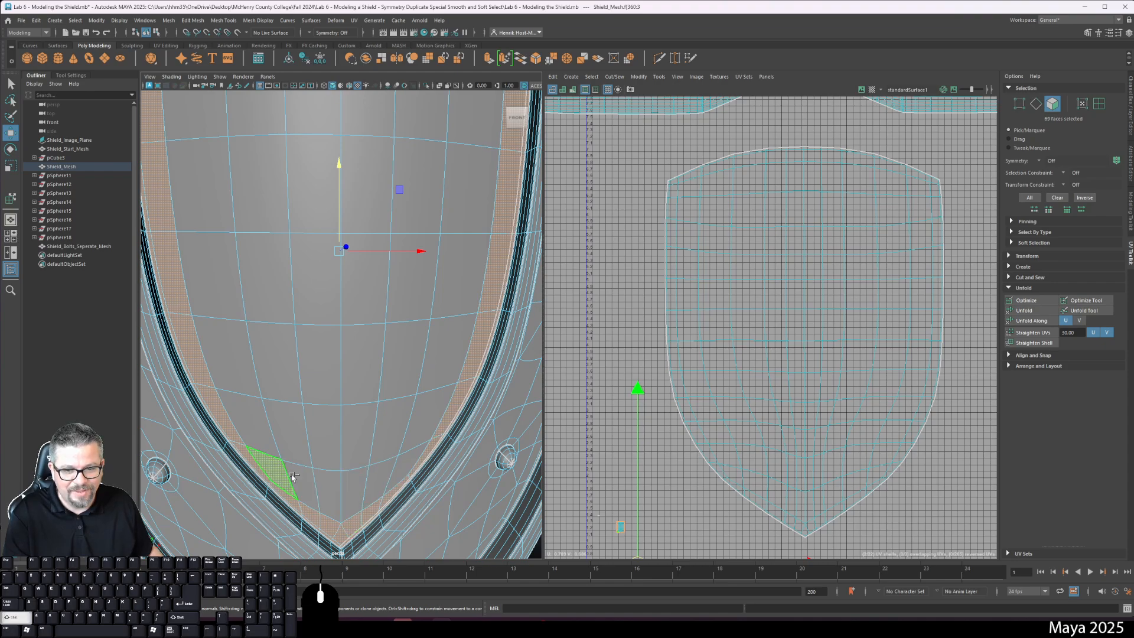
pyautogui.keyDown('shift'); pyautogui.doubleClick(395, 462); pyautogui.keyUp('shift')
pyautogui.keyDown('shift'); pyautogui.doubleClick(250, 420); pyautogui.keyUp('shift')
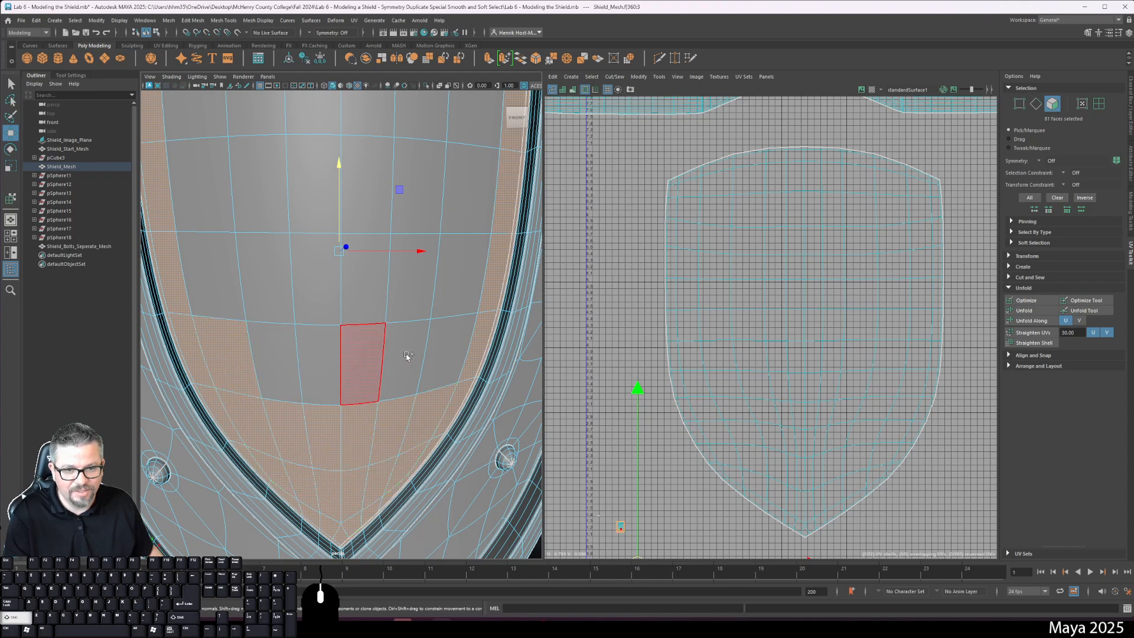
pyautogui.keyDown('shift'); pyautogui.doubleClick(199, 294); pyautogui.keyUp('shift')
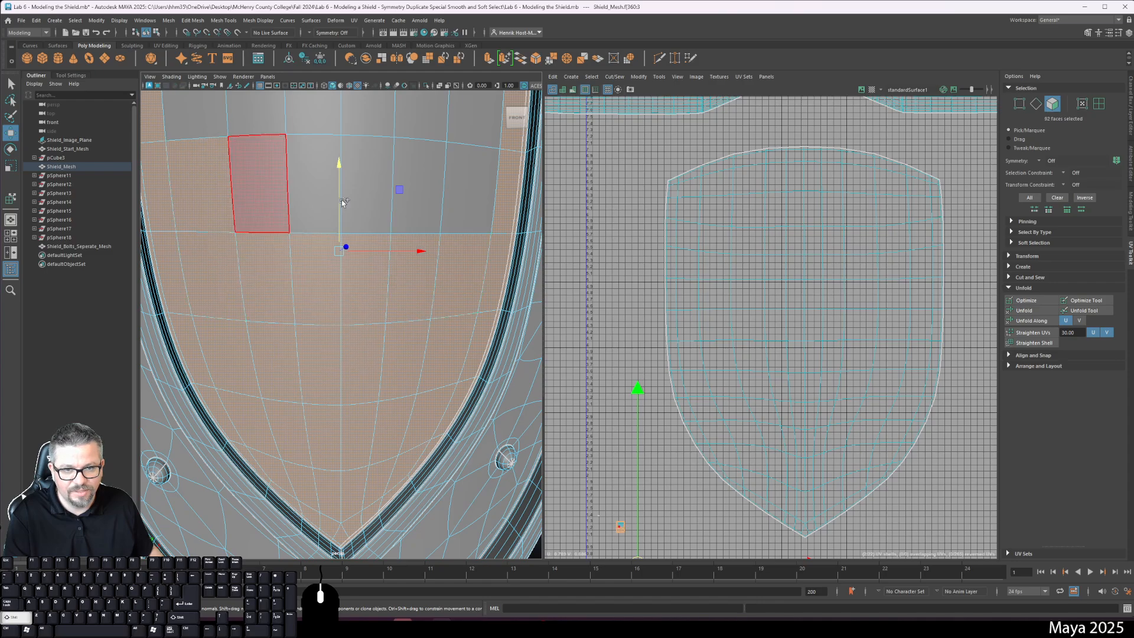
pyautogui.keyDown('shift'); pyautogui.doubleClick(458, 208); pyautogui.keyUp('shift')
# - Add the remaining upper rows so that every face of the centre panel is selected
pyautogui.keyDown('alt'); pyautogui.moveTo(458, 218); pyautogui.dragTo(465, 430, button='middle'); pyautogui.keyUp('alt')
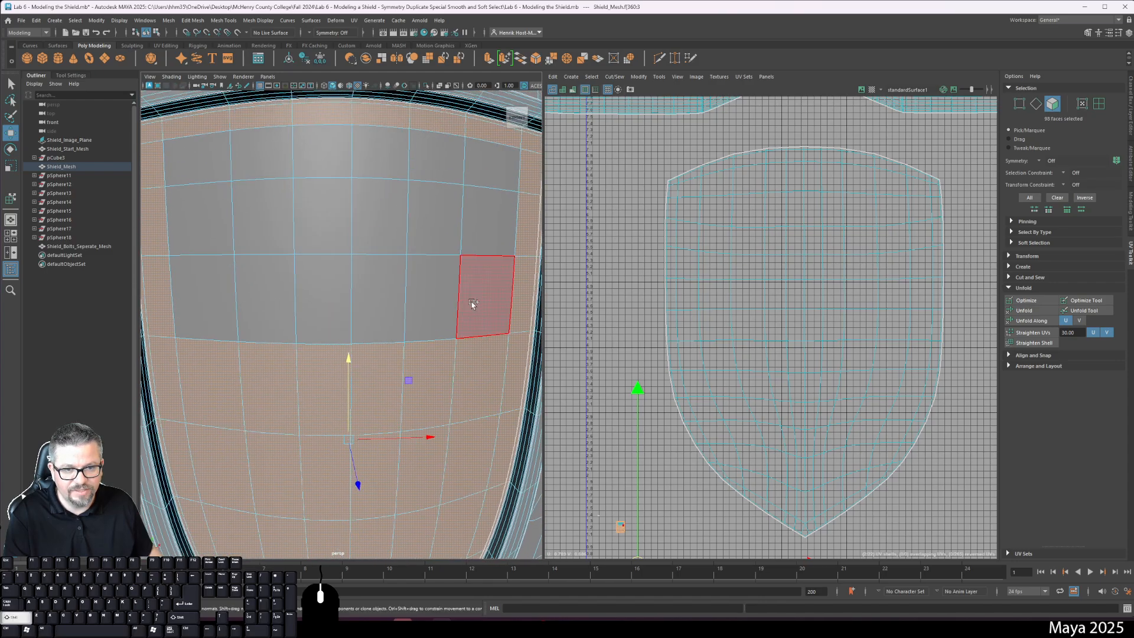
pyautogui.keyDown('shift'); pyautogui.doubleClick(190, 314); pyautogui.keyUp('shift')
pyautogui.keyDown('shift'); pyautogui.doubleClick(483, 224); pyautogui.keyUp('shift')
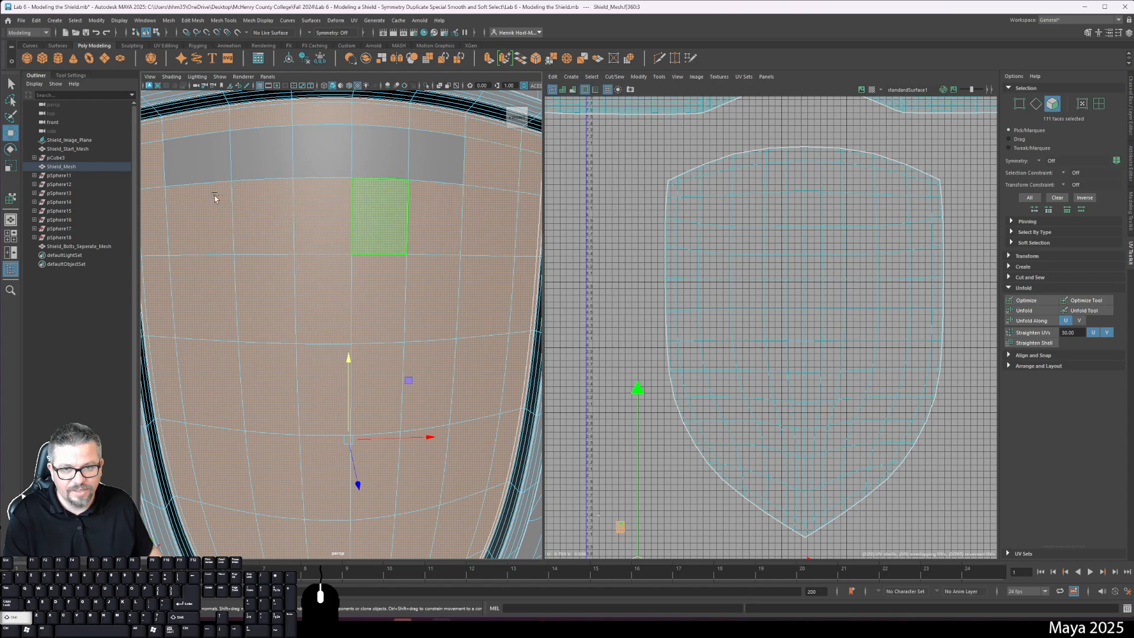
pyautogui.keyDown('shift'); pyautogui.doubleClick(186, 167); pyautogui.keyUp('shift')
pyautogui.press('f')
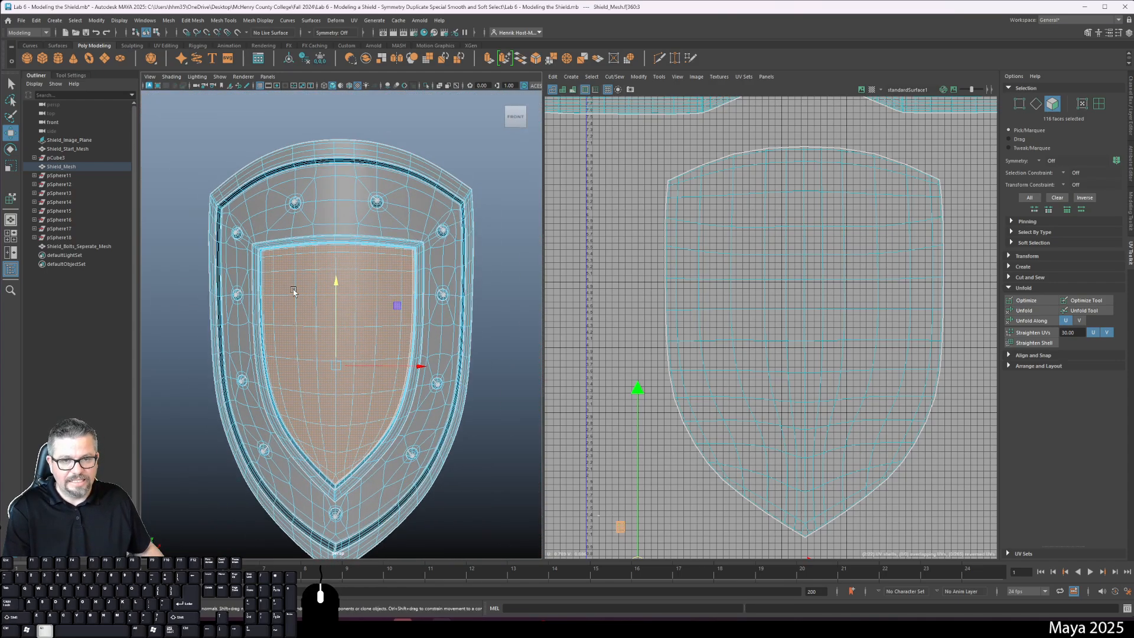
# - Project new UVs onto the selected centre panel faces from the straight front view
pyautogui.click(514, 118)
pyautogui.press('space')
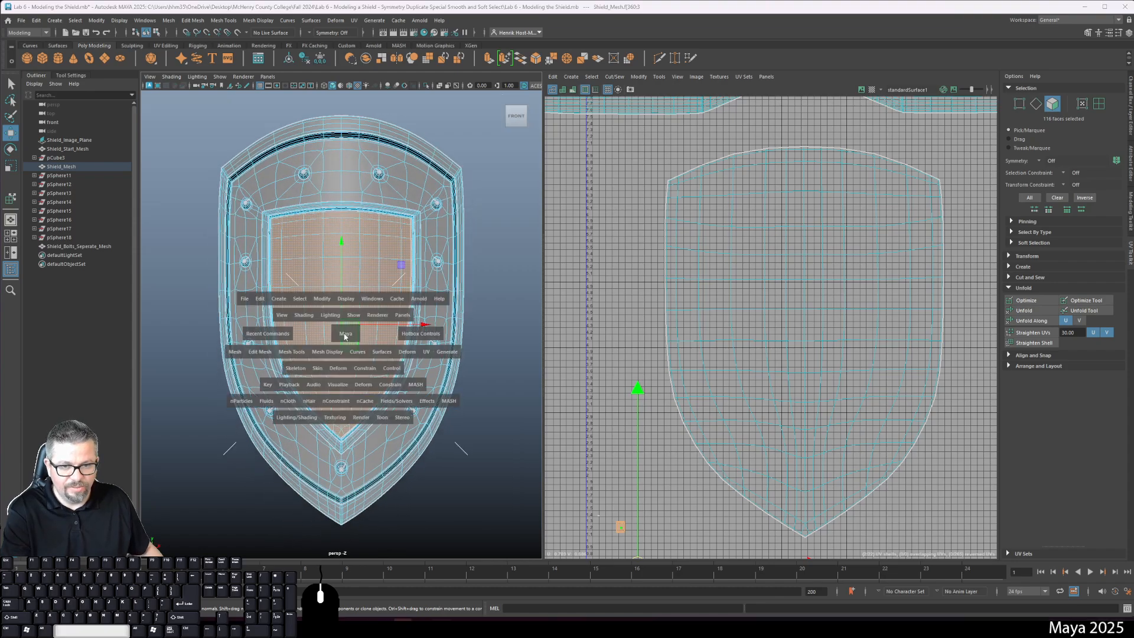
pyautogui.moveTo(426, 354); pyautogui.dragTo(465, 424)
# - Move the centre panel's UV shell to the empty area above the shell with bolt holes and unfold it
pyautogui.keyDown('alt'); pyautogui.moveTo(713, 508); pyautogui.dragTo(673, 413, button='right'); pyautogui.keyUp('alt')
pyautogui.keyDown('alt'); pyautogui.moveTo(679, 434); pyautogui.dragTo(659, 204, button='middle'); pyautogui.keyUp('alt')
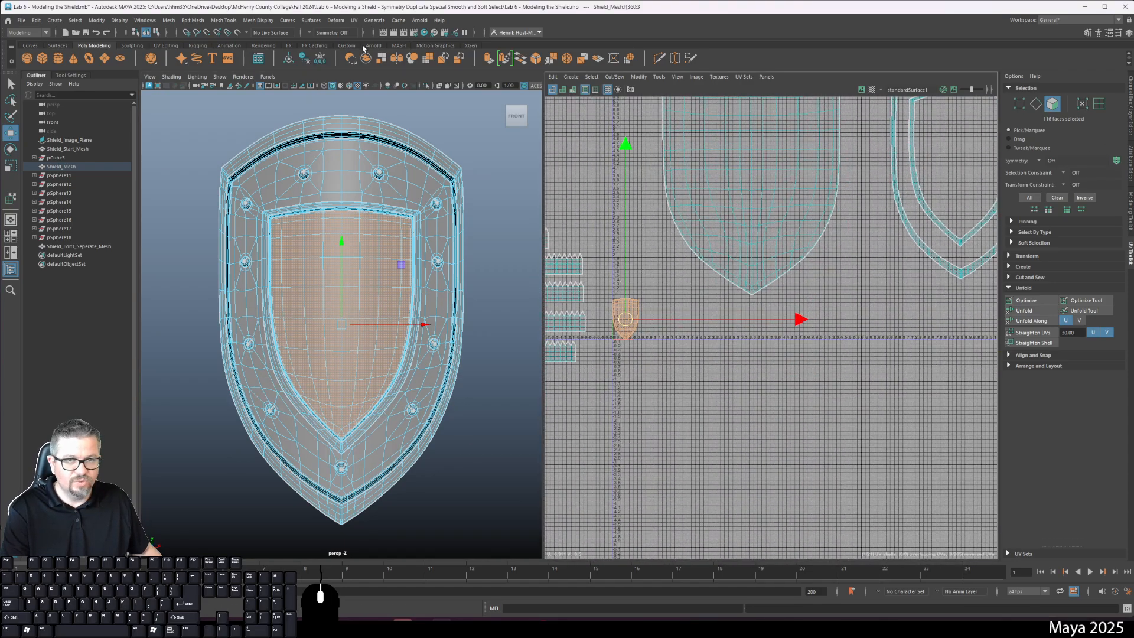
pyautogui.click(660, 78)
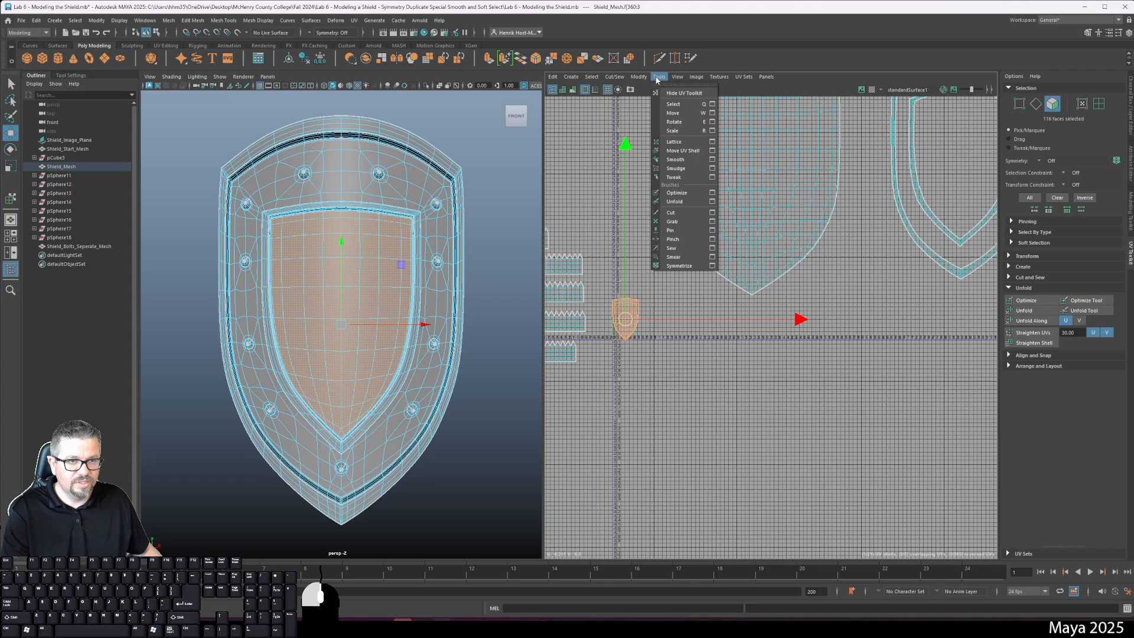
pyautogui.click(684, 150)
pyautogui.click(627, 322)
pyautogui.keyDown('alt'); pyautogui.moveTo(688, 423); pyautogui.dragTo(691, 493, button='right'); pyautogui.keyUp('alt')
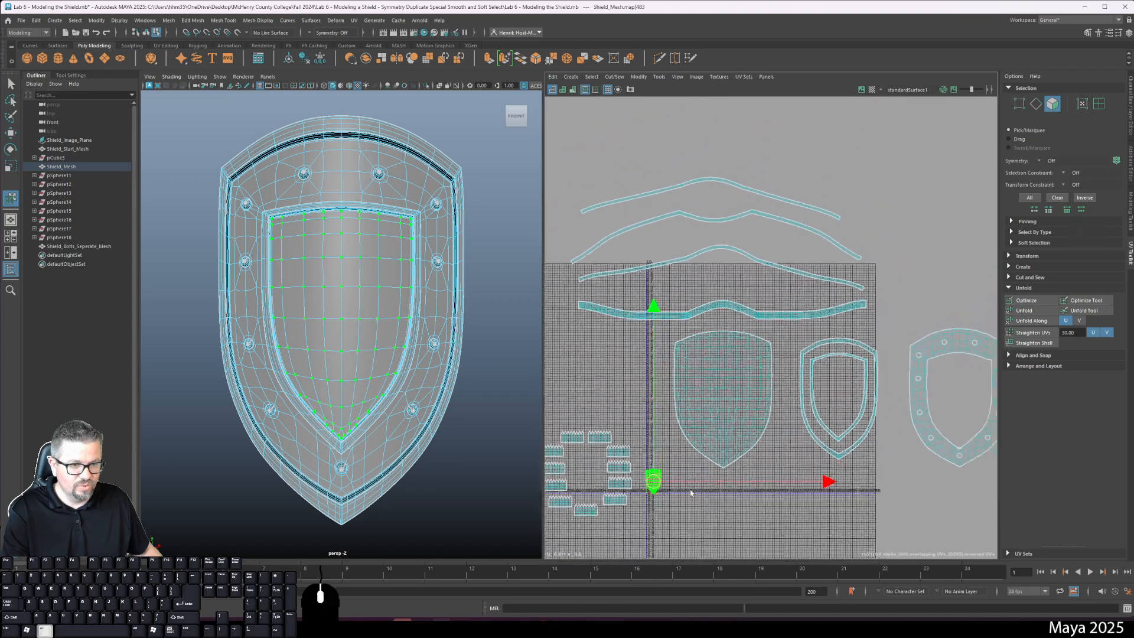
pyautogui.moveTo(652, 487); pyautogui.dragTo(906, 489)
pyautogui.moveTo(920, 274); pyautogui.dragTo(969, 248)
pyautogui.click(1031, 311)
pyautogui.press('r')
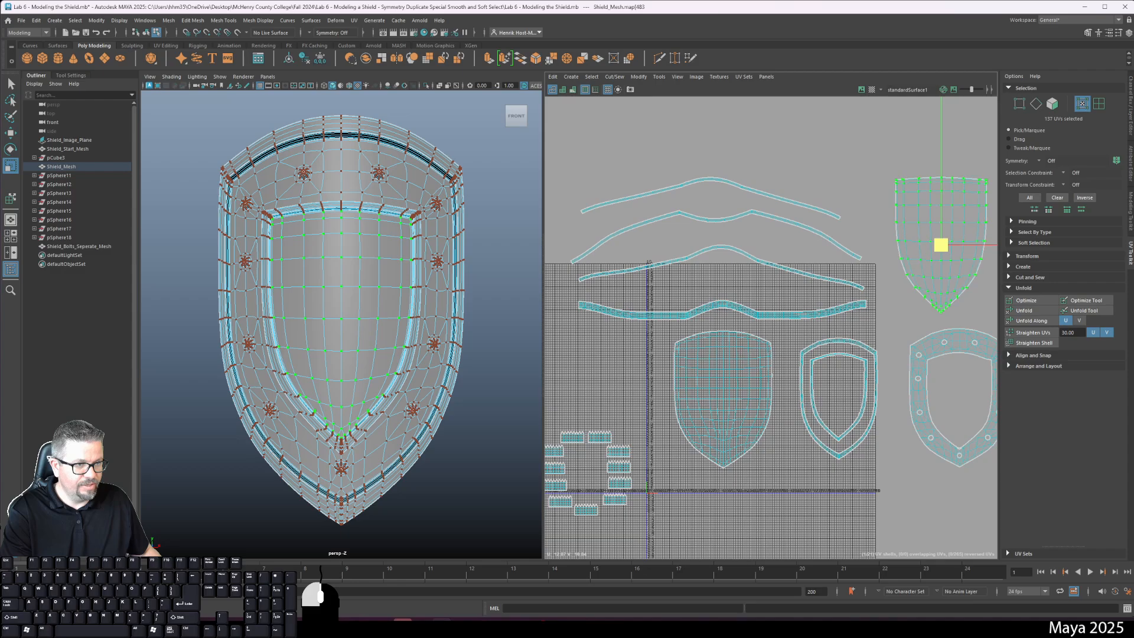
# - Select the tiny stray UVs near the UV origin and examine them against the shield and the bolt shells
pyautogui.keyDown('alt'); pyautogui.moveTo(786, 402); pyautogui.dragTo(739, 361, button='right'); pyautogui.keyUp('alt')
pyautogui.keyDown('alt'); pyautogui.moveTo(776, 402); pyautogui.dragTo(795, 333, button='middle'); pyautogui.keyUp('alt')
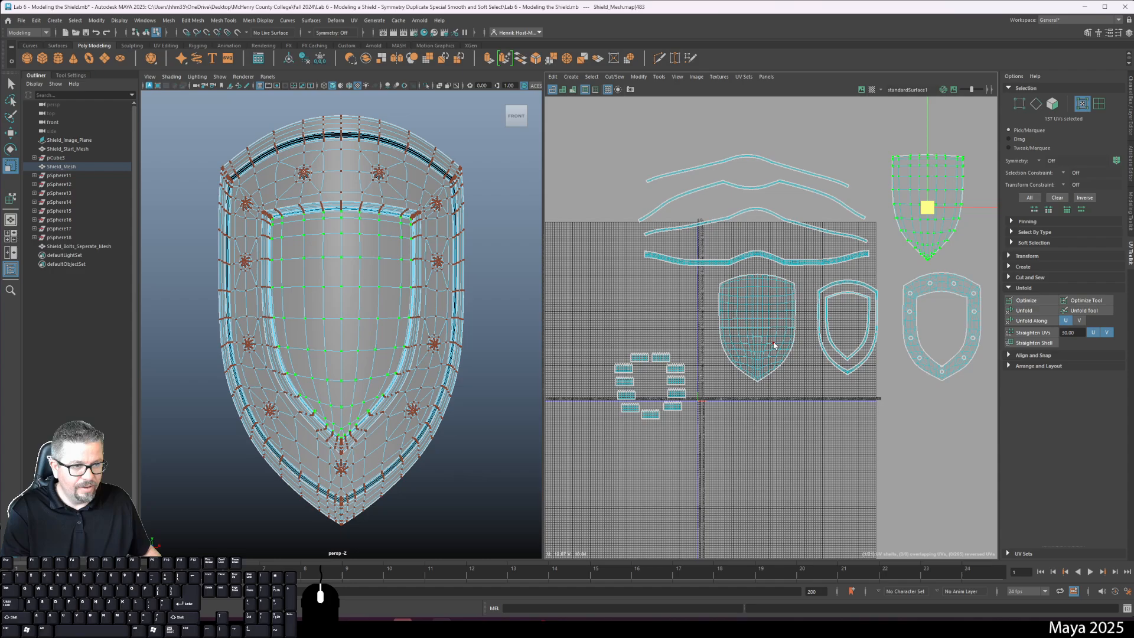
pyautogui.keyDown('alt'); pyautogui.moveTo(262, 347); pyautogui.dragTo(487, 396); pyautogui.keyUp('alt')
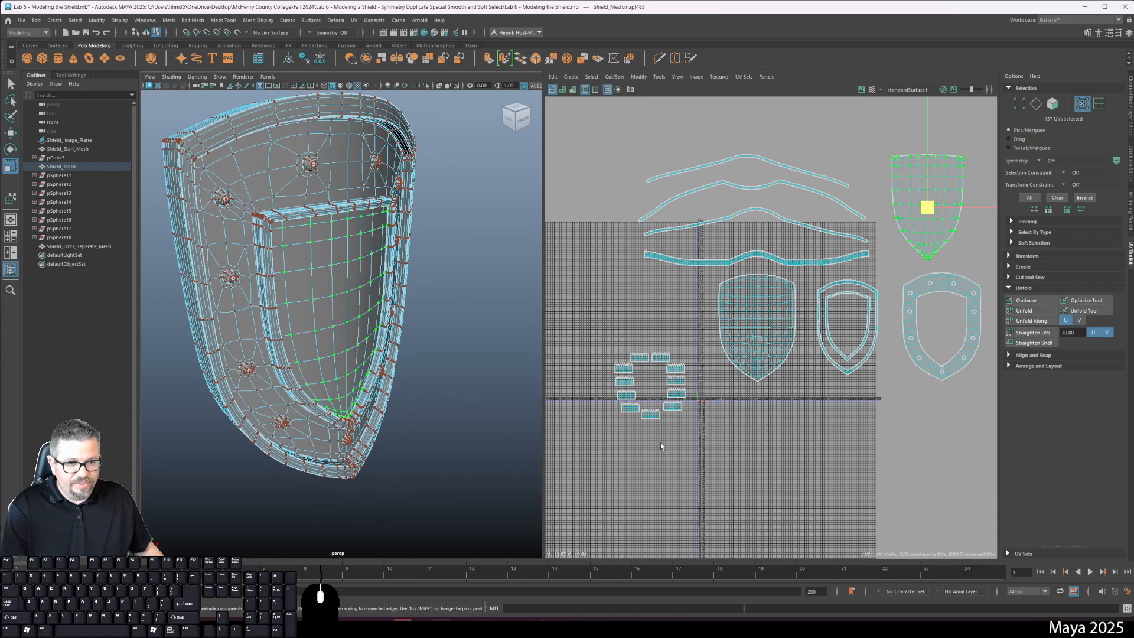
pyautogui.keyDown('alt'); pyautogui.moveTo(661, 446); pyautogui.dragTo(727, 388, button='right'); pyautogui.keyUp('alt')
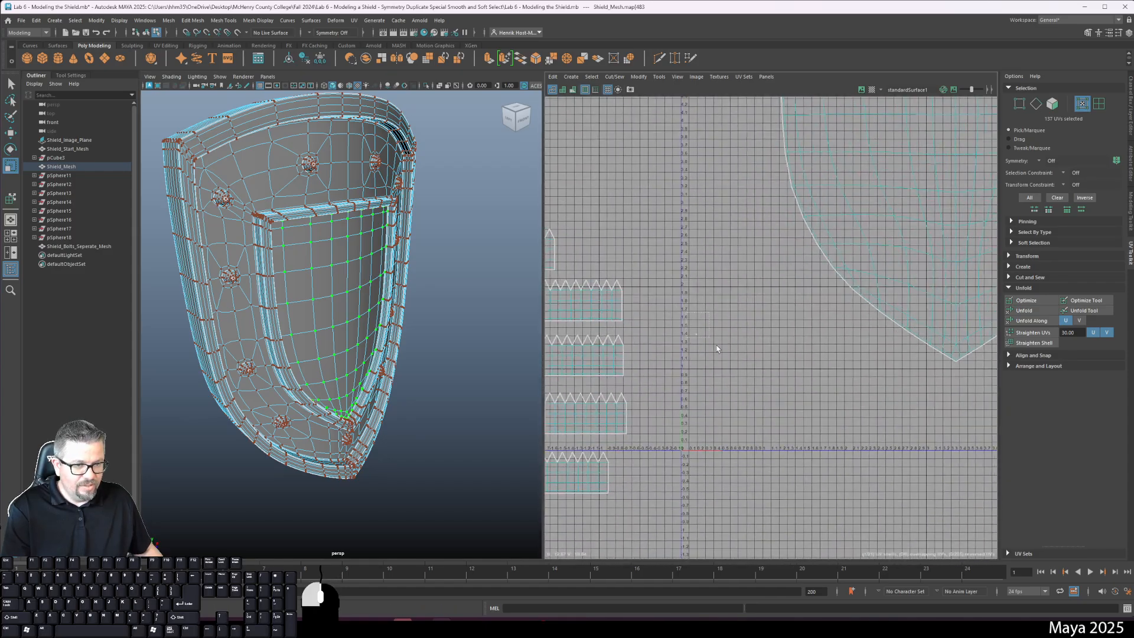
pyautogui.moveTo(717, 349); pyautogui.dragTo(726, 355)
pyautogui.moveTo(331, 354)
pyautogui.keyDown('alt'); pyautogui.mouseDown()
pyautogui.moveTo(263, 350)
pyautogui.moveTo(326, 374)
pyautogui.mouseUp(); pyautogui.keyUp('alt')
pyautogui.keyDown('alt'); pyautogui.moveTo(301, 316); pyautogui.dragTo(298, 304); pyautogui.keyUp('alt')
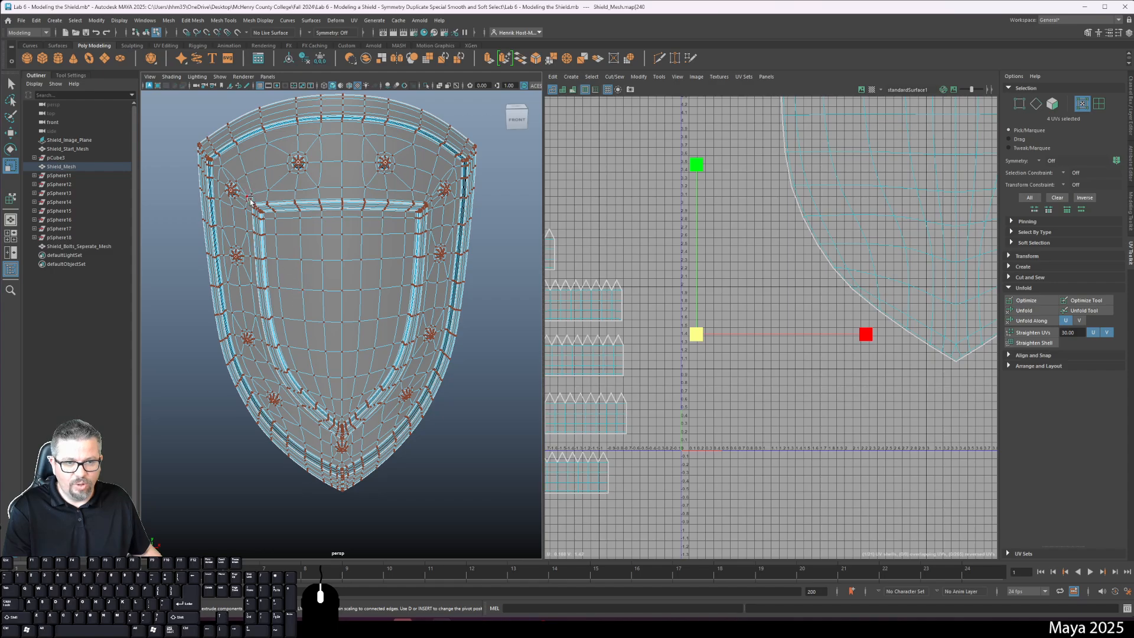
pyautogui.keyDown('alt'); pyautogui.moveTo(638, 352); pyautogui.dragTo(879, 344, button='middle'); pyautogui.keyUp('alt')
pyautogui.keyDown('alt'); pyautogui.moveTo(880, 345); pyautogui.dragTo(717, 303, button='right'); pyautogui.keyUp('alt')
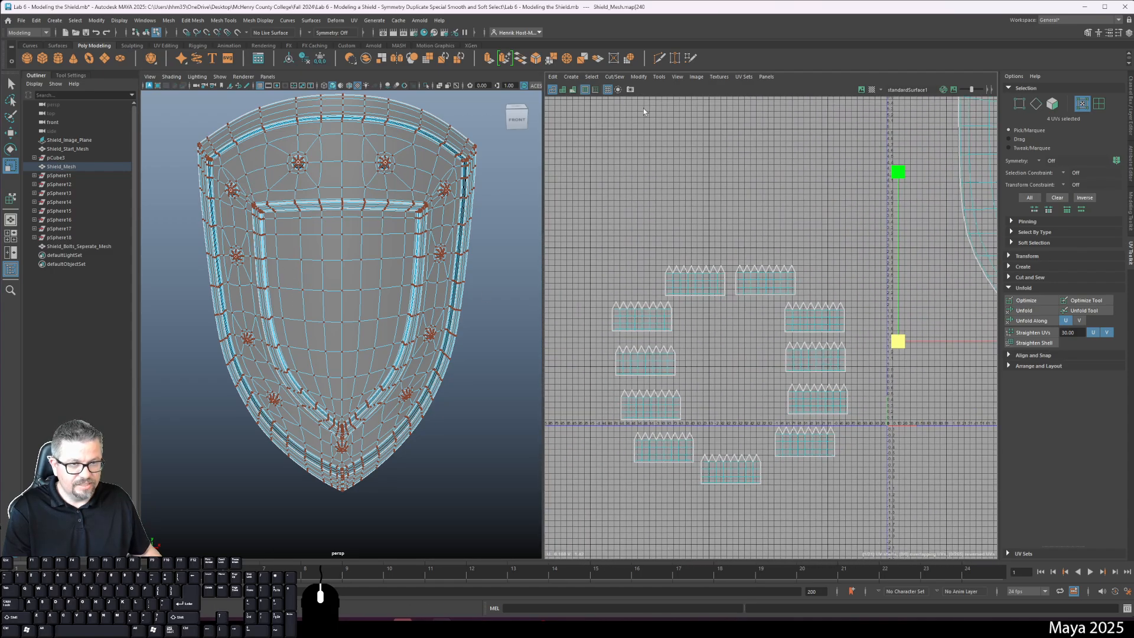
# - Turn on shaded UV display and flip the reversed bolt shell in the top row using the Move UV Shell tool's selection
pyautogui.click(562, 90)
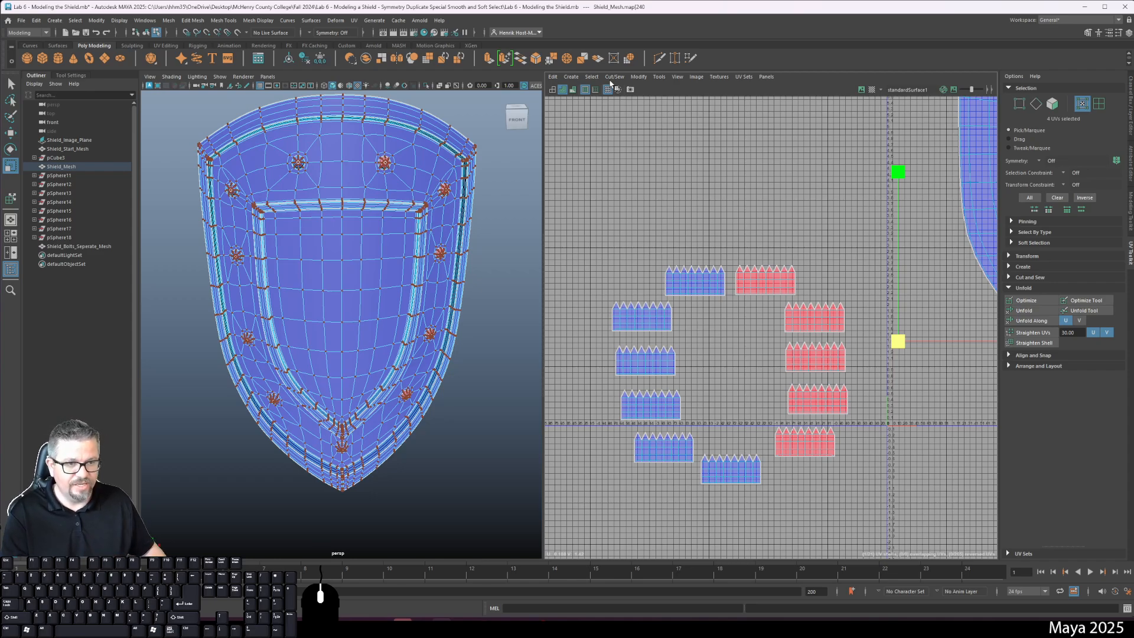
pyautogui.click(660, 77)
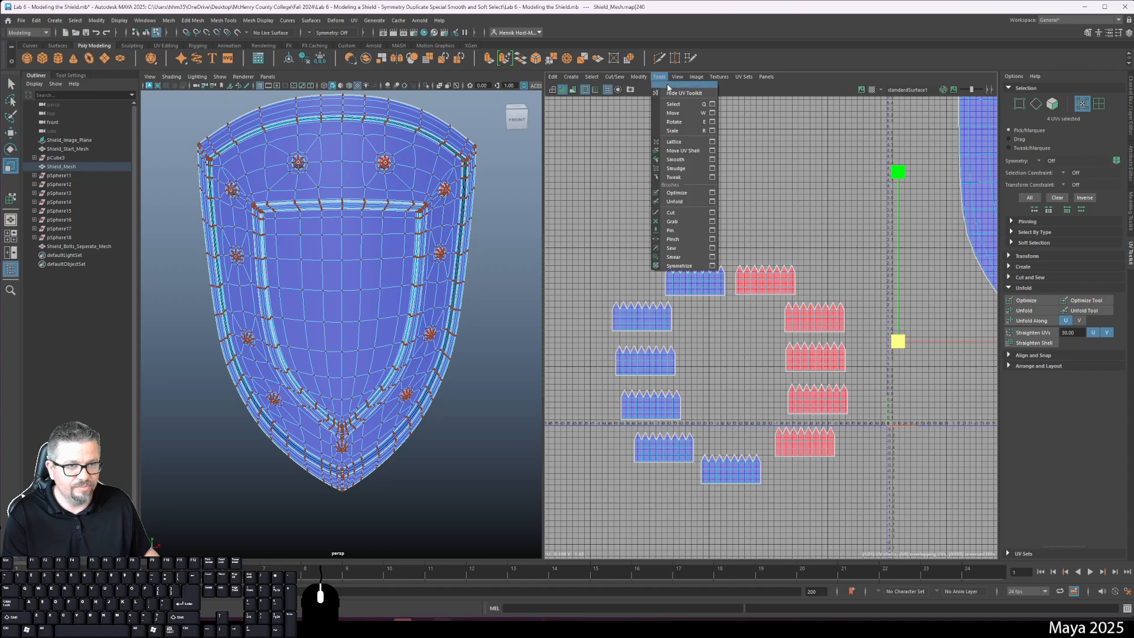
pyautogui.click(683, 133)
pyautogui.click(783, 290)
pyautogui.keyDown('shift'); pyautogui.click(811, 327); pyautogui.keyUp('shift')
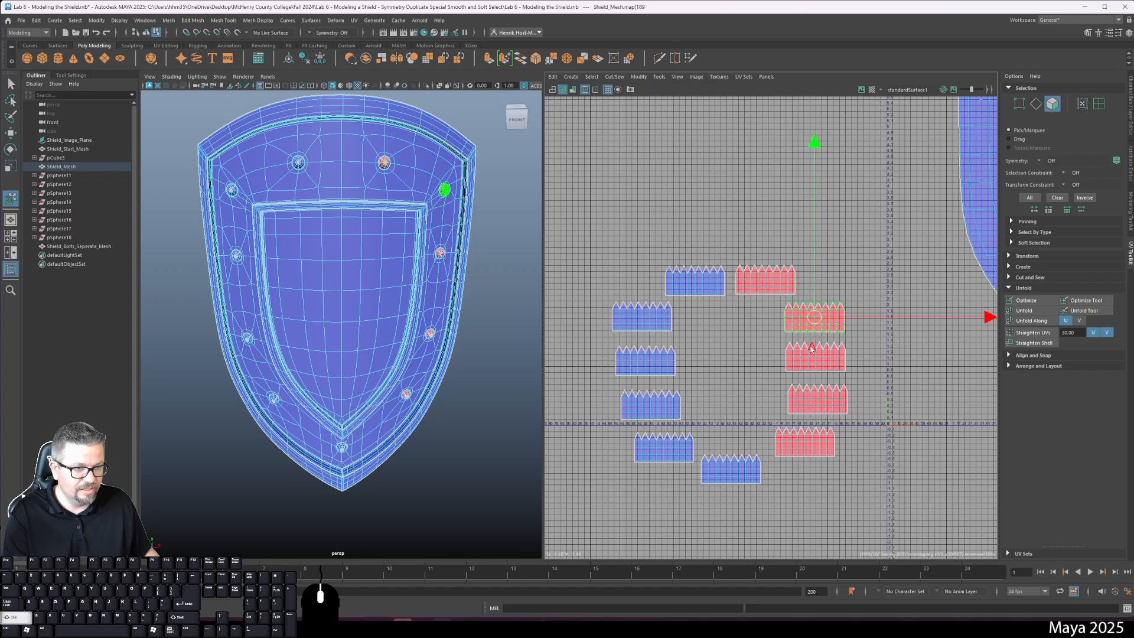
pyautogui.click(786, 279)
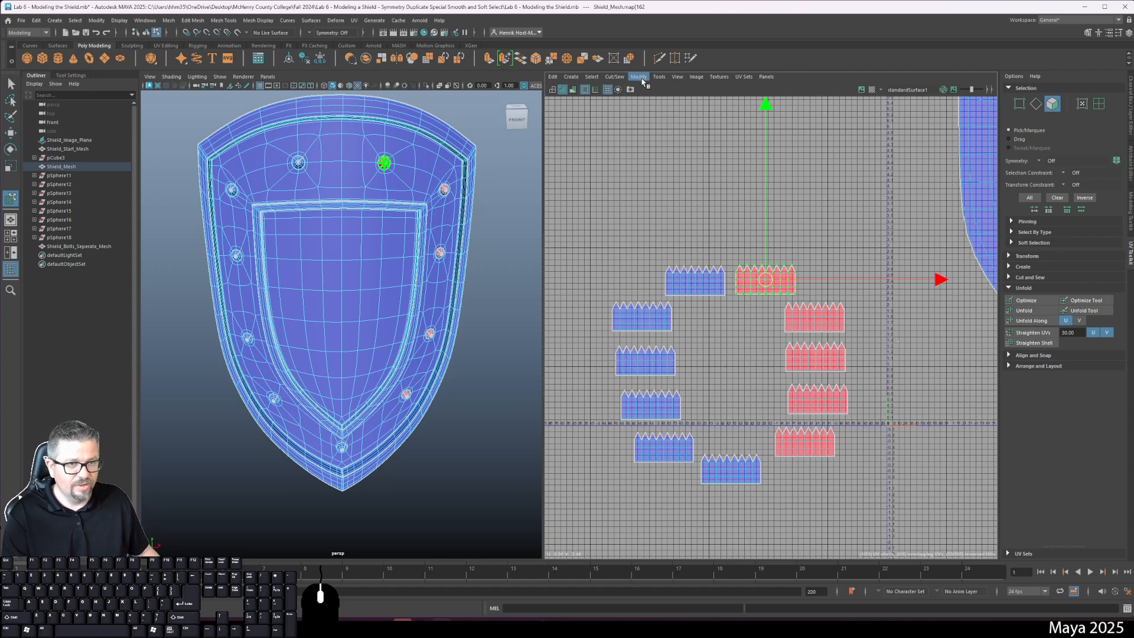
pyautogui.click(639, 77)
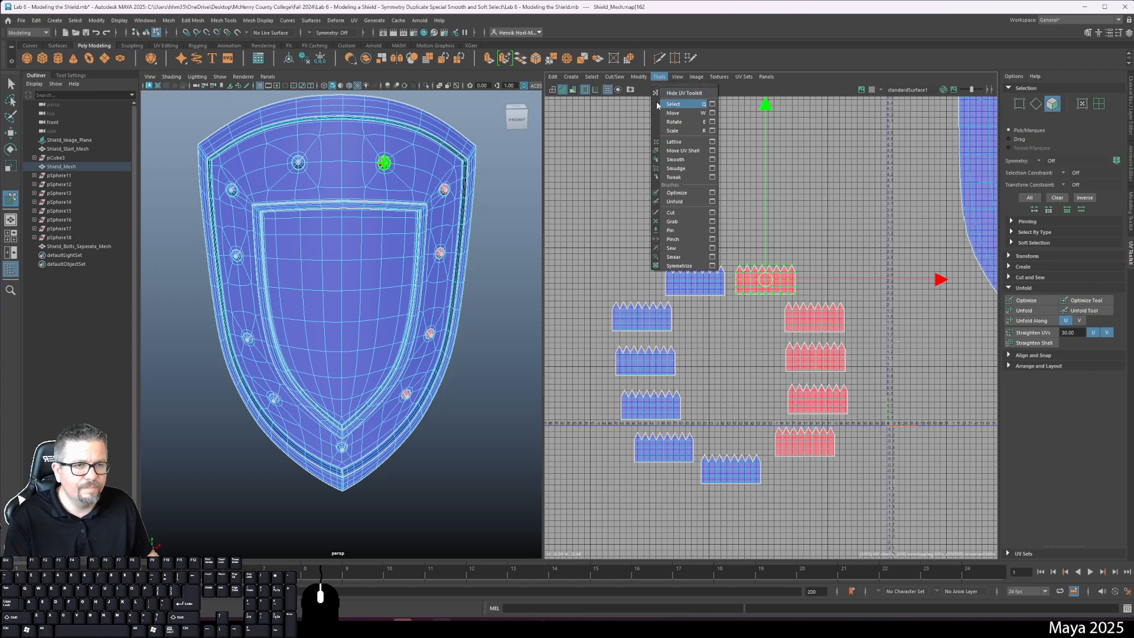
pyautogui.click(638, 77)
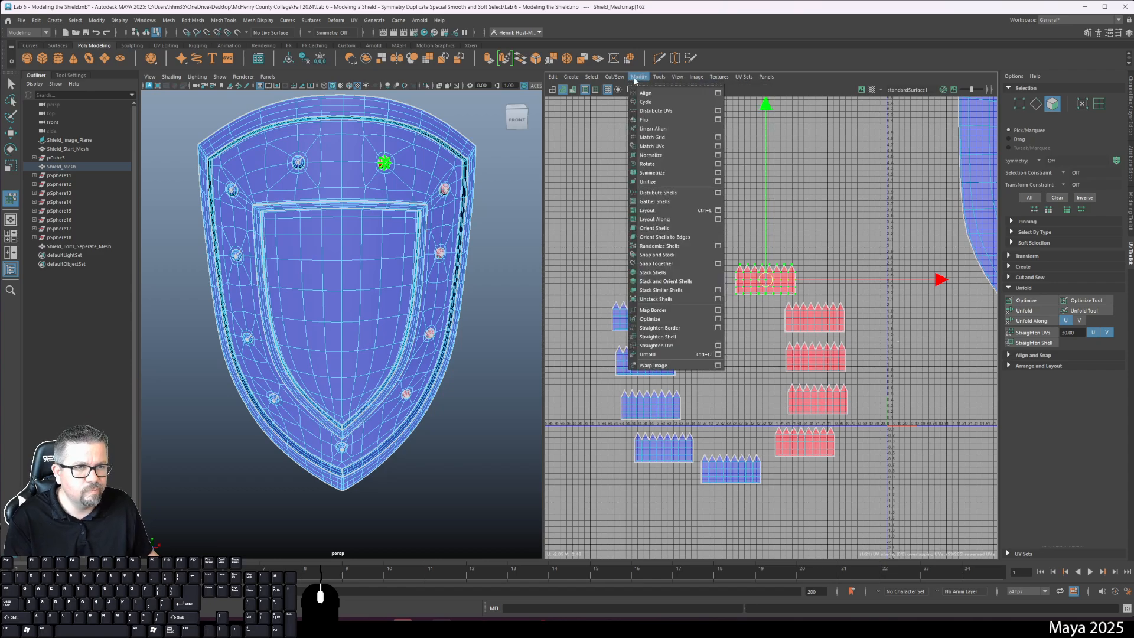
pyautogui.click(643, 120)
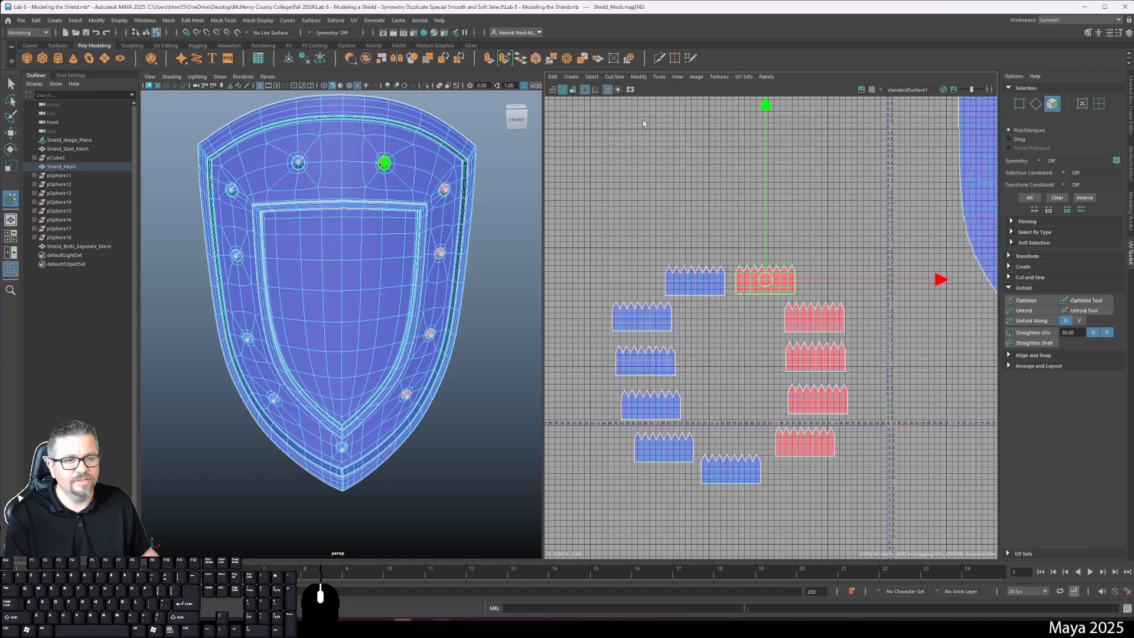
# - Flip the four remaining reversed bolt shells, working down the right side of the bolt ring
pyautogui.click(784, 322)
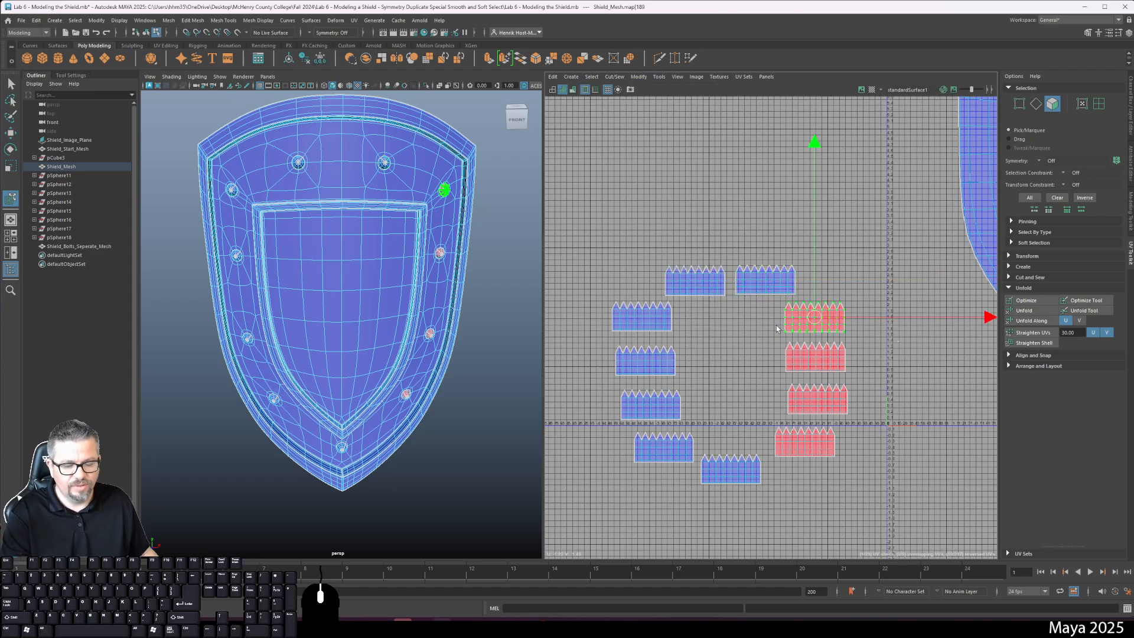
pyautogui.press('g')
pyautogui.click(797, 347)
pyautogui.press('g')
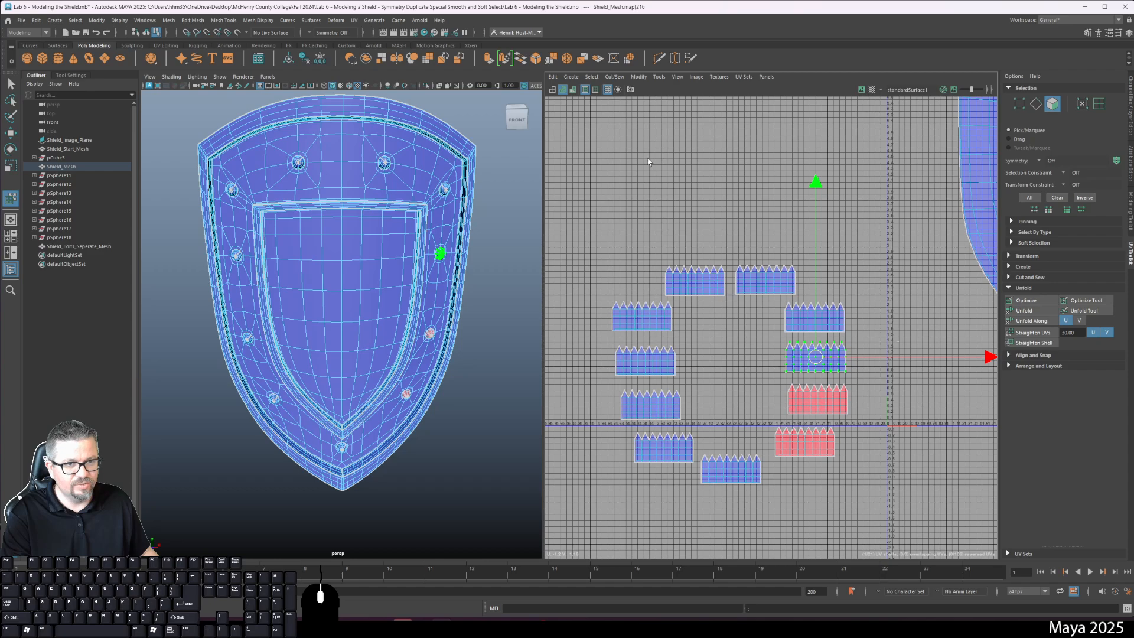
pyautogui.click(815, 403)
pyautogui.click(638, 77)
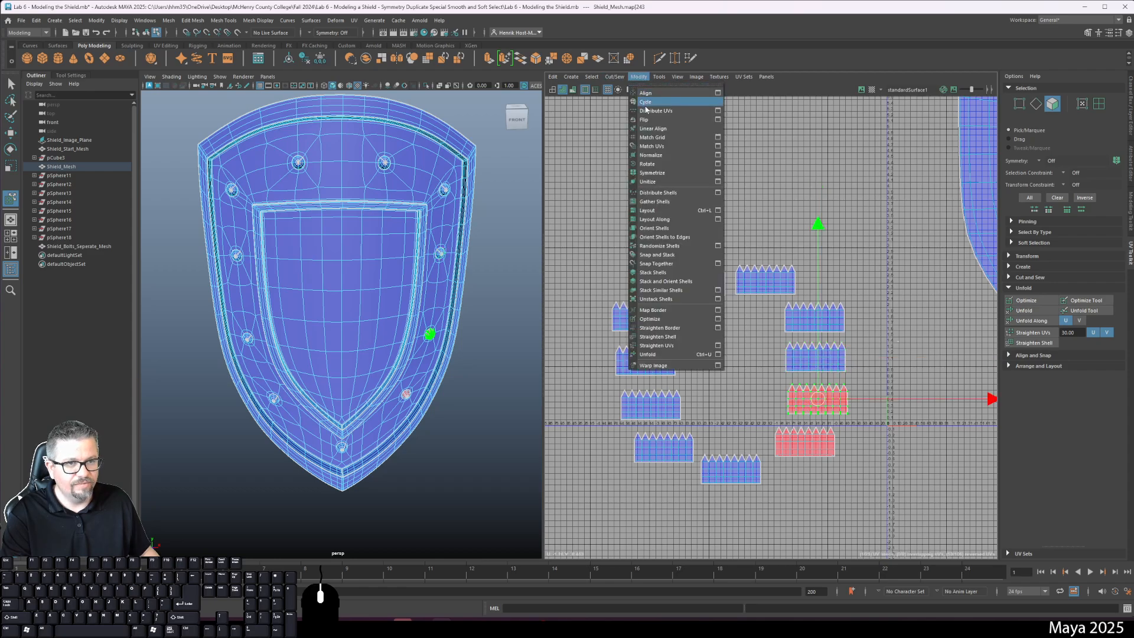
pyautogui.click(645, 122)
pyautogui.click(778, 434)
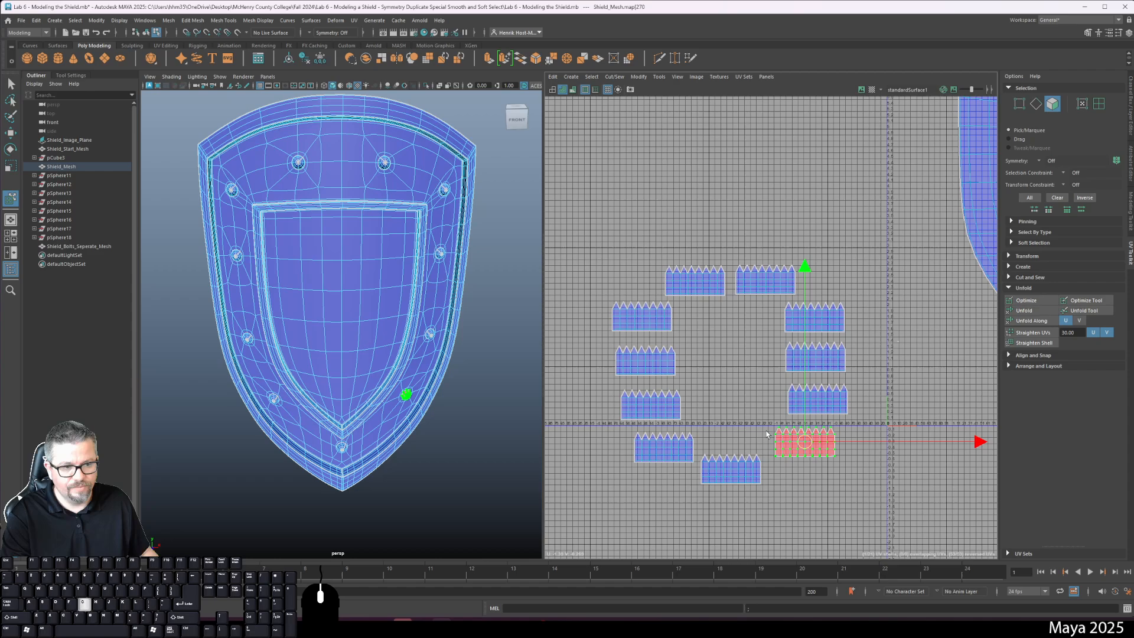
pyautogui.click(767, 436)
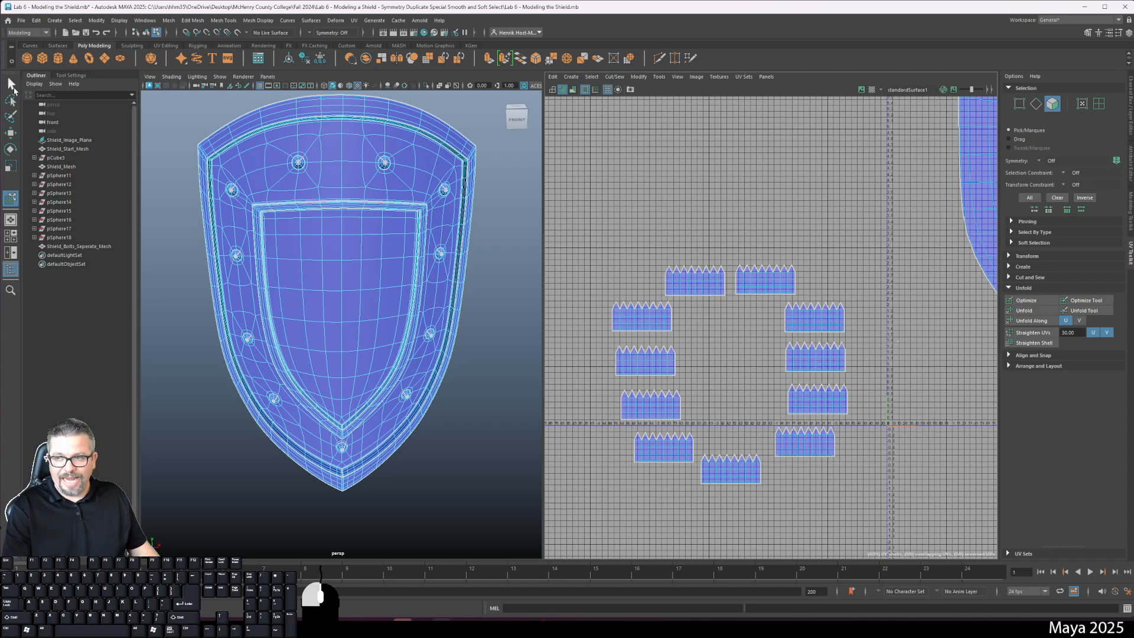
# - Select all faces of the eleven bolt shells in the UV layout and isolate the selection in the viewport
pyautogui.click(12, 86)
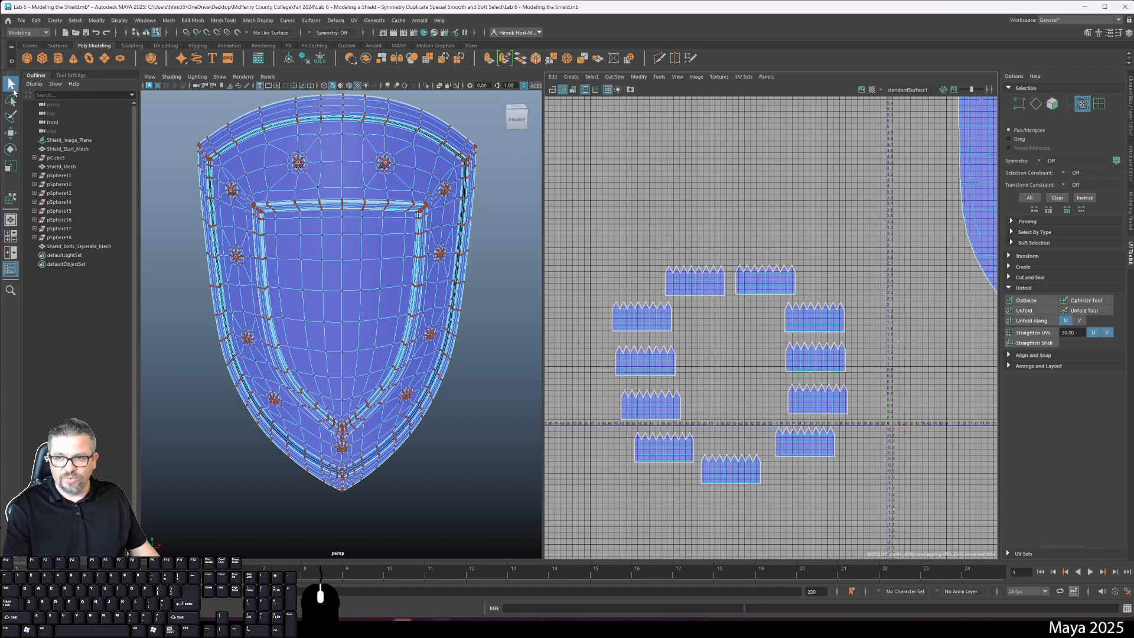
pyautogui.rightClick(586, 207)
pyautogui.click(587, 228)
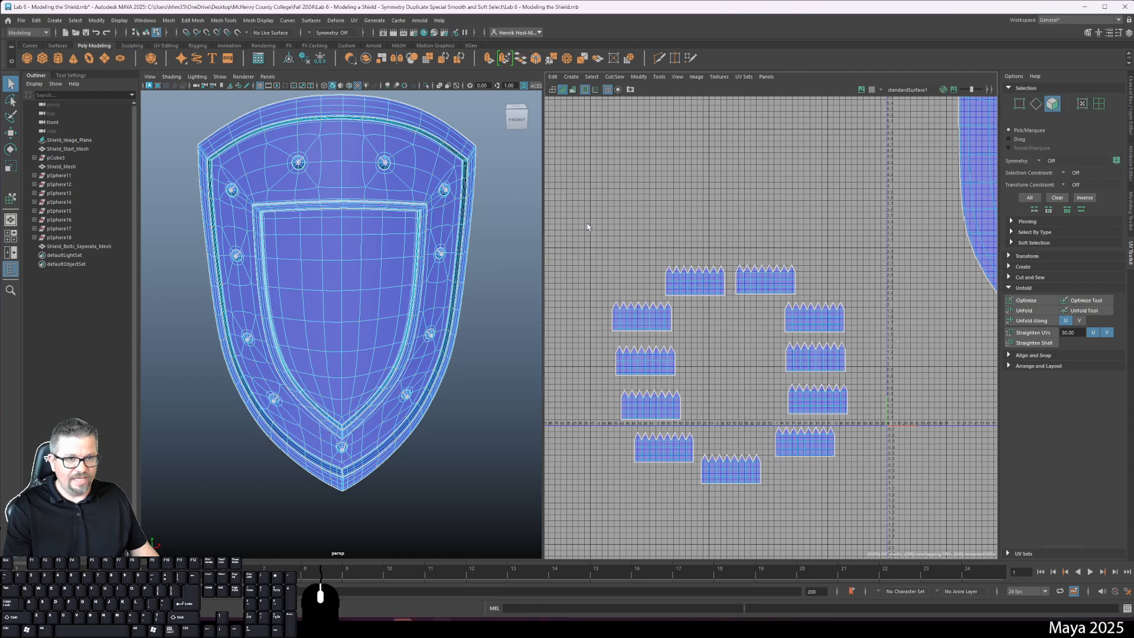
pyautogui.moveTo(897, 526); pyautogui.dragTo(905, 536)
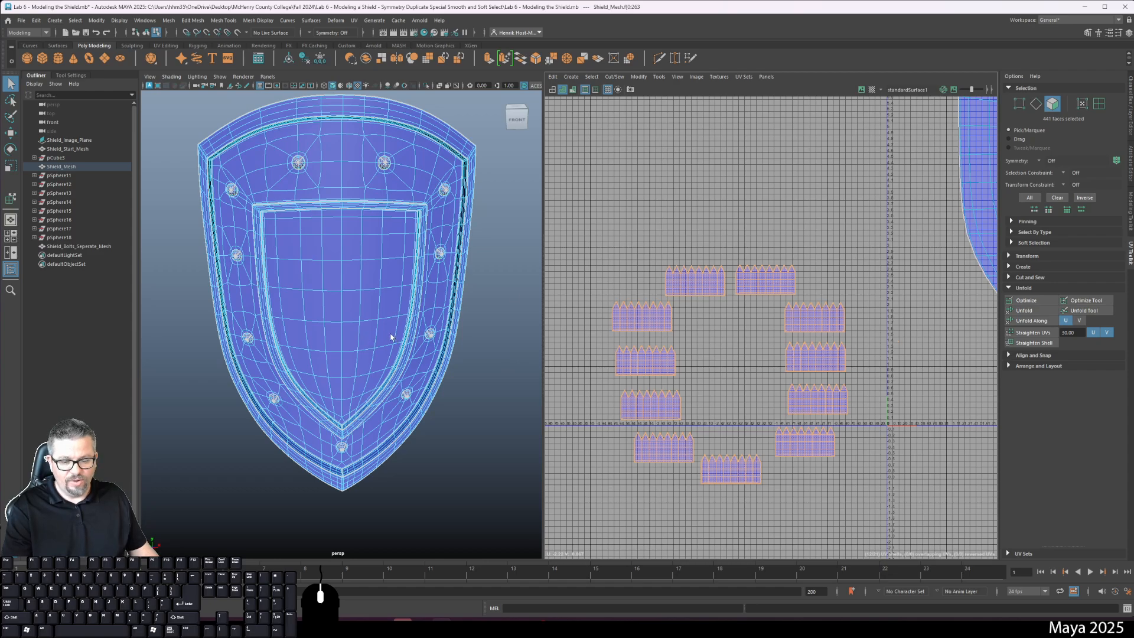
pyautogui.hotkey('ctrl', '1')
# - Examine the bolts and the isolated shield view from the side and the front
pyautogui.moveTo(372, 322)
pyautogui.keyDown('alt'); pyautogui.mouseDown()
pyautogui.moveTo(502, 324)
pyautogui.moveTo(271, 316)
pyautogui.moveTo(235, 329)
pyautogui.moveTo(327, 316)
pyautogui.moveTo(353, 327)
pyautogui.mouseUp(); pyautogui.keyUp('alt')
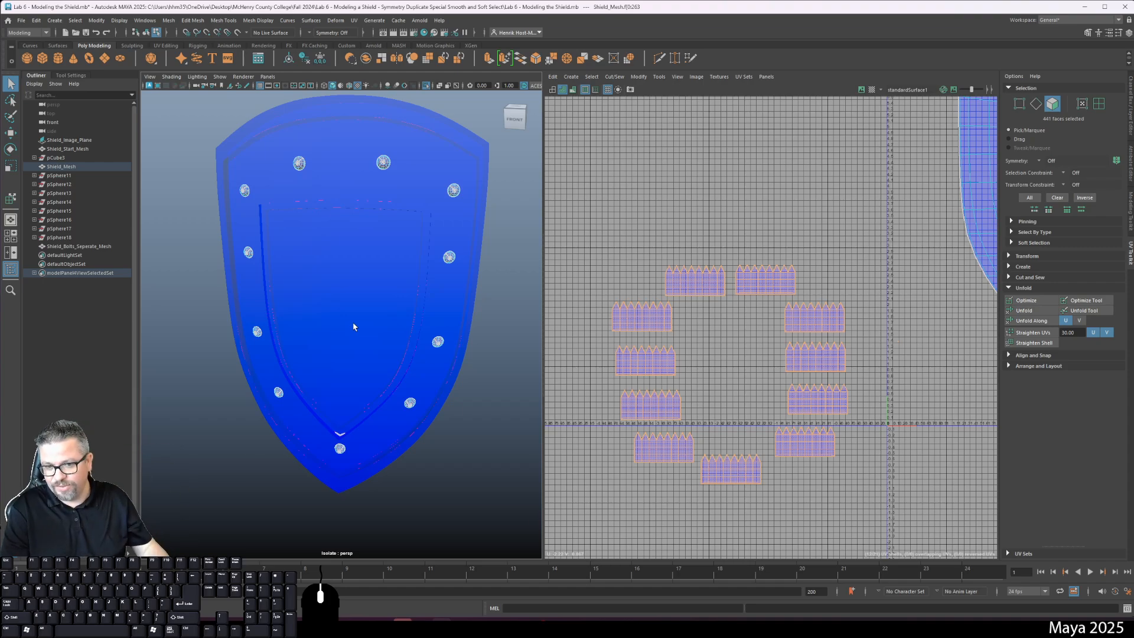
pyautogui.keyDown('alt'); pyautogui.moveTo(256, 383); pyautogui.dragTo(353, 289); pyautogui.keyUp('alt')
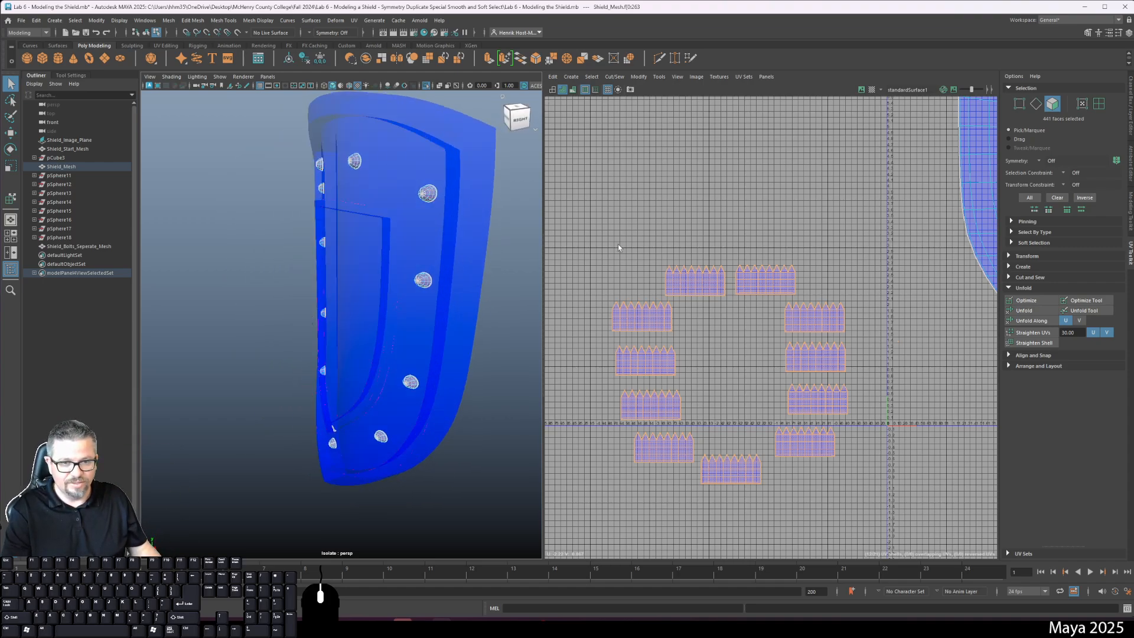
pyautogui.moveTo(378, 204)
pyautogui.keyDown('alt'); pyautogui.mouseDown()
pyautogui.moveTo(294, 276)
pyautogui.moveTo(307, 249)
pyautogui.moveTo(367, 214)
pyautogui.mouseUp(); pyautogui.keyUp('alt')
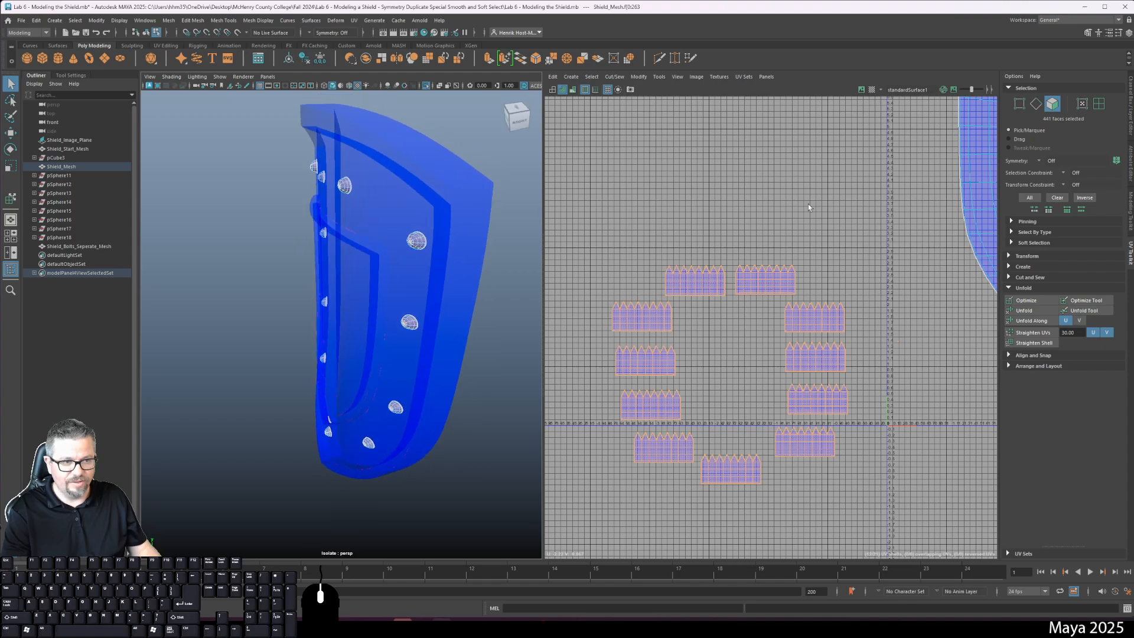
pyautogui.keyDown('alt'); pyautogui.moveTo(378, 254); pyautogui.dragTo(340, 269); pyautogui.keyUp('alt')
pyautogui.keyDown('alt'); pyautogui.moveTo(331, 272); pyautogui.dragTo(392, 297, button='right'); pyautogui.keyUp('alt')
pyautogui.keyDown('alt'); pyautogui.moveTo(419, 271); pyautogui.dragTo(299, 239); pyautogui.keyUp('alt')
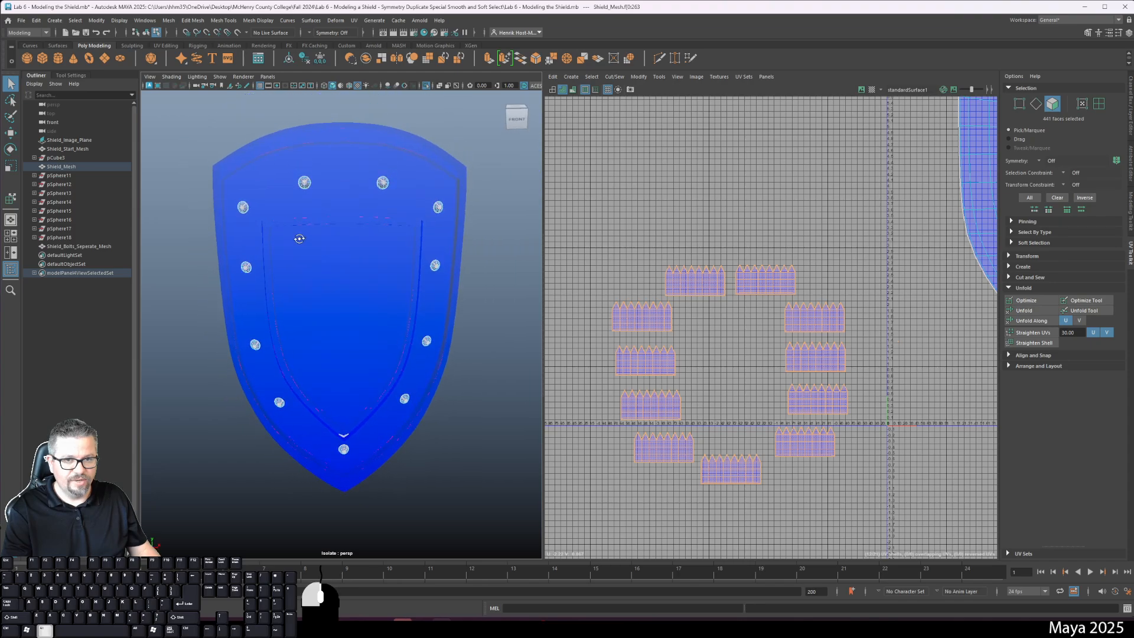
# - Project new UVs onto the isolated bolt faces from the straight front view
pyautogui.click(516, 125)
pyautogui.press('space')
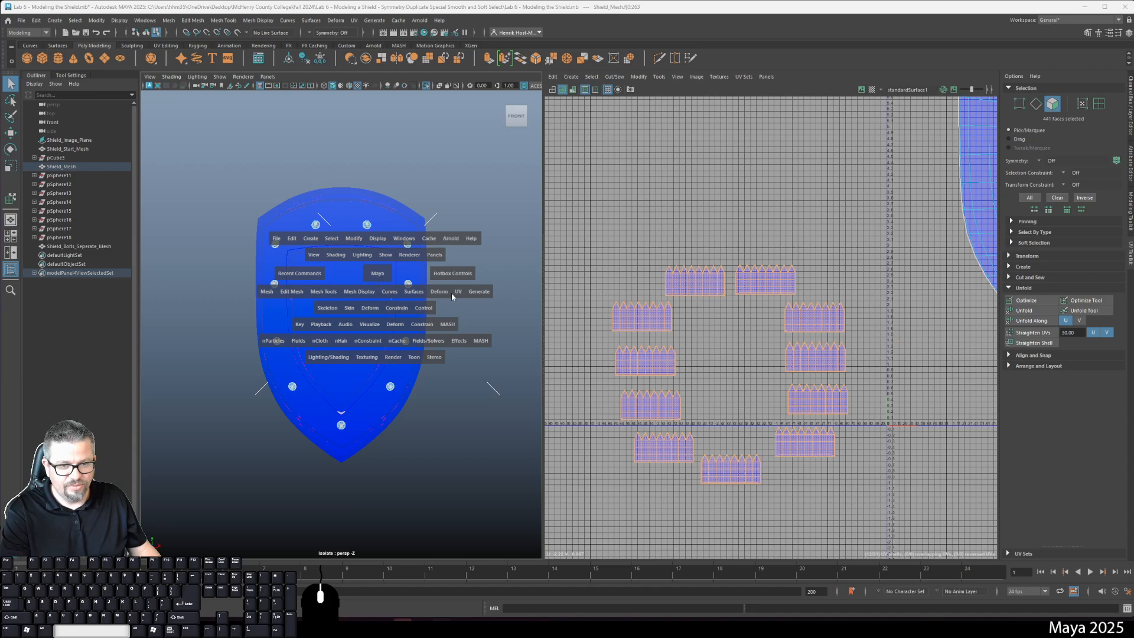
pyautogui.moveTo(452, 296); pyautogui.dragTo(478, 368)
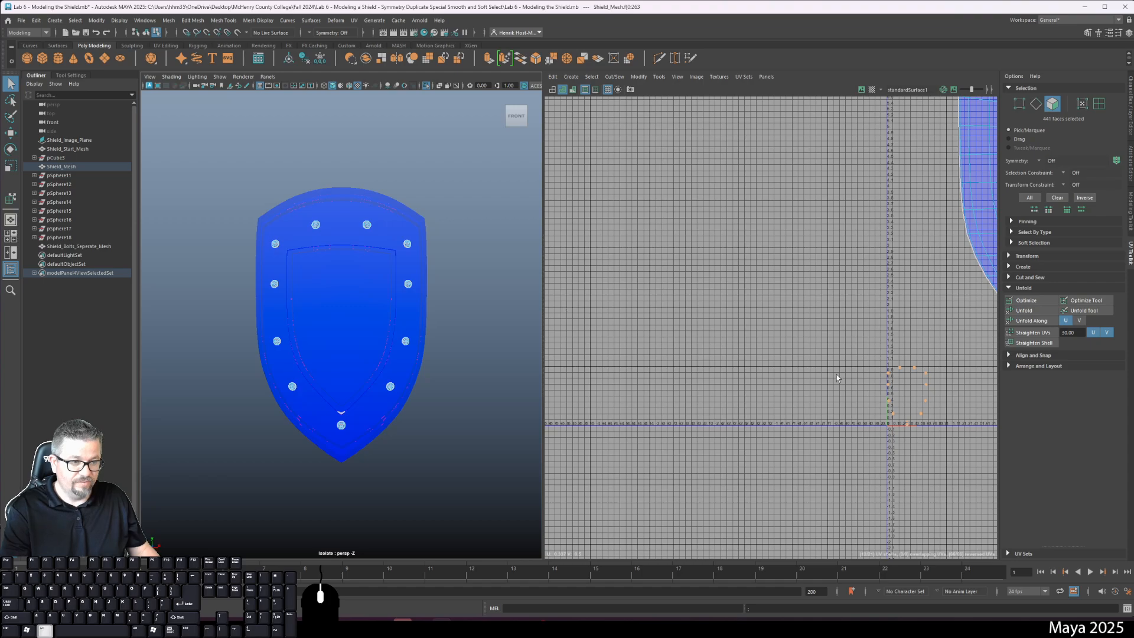
pyautogui.keyDown('alt'); pyautogui.moveTo(837, 378); pyautogui.dragTo(706, 311, button='middle'); pyautogui.keyUp('alt')
pyautogui.keyDown('alt'); pyautogui.moveTo(707, 312); pyautogui.dragTo(841, 472, button='right'); pyautogui.keyUp('alt')
pyautogui.keyDown('alt'); pyautogui.moveTo(826, 419); pyautogui.dragTo(744, 405, button='middle'); pyautogui.keyUp('alt')
pyautogui.keyDown('alt'); pyautogui.moveTo(743, 405); pyautogui.dragTo(772, 467, button='right'); pyautogui.keyUp('alt')
pyautogui.keyDown('alt'); pyautogui.moveTo(772, 467); pyautogui.dragTo(843, 434, button='middle'); pyautogui.keyUp('alt')
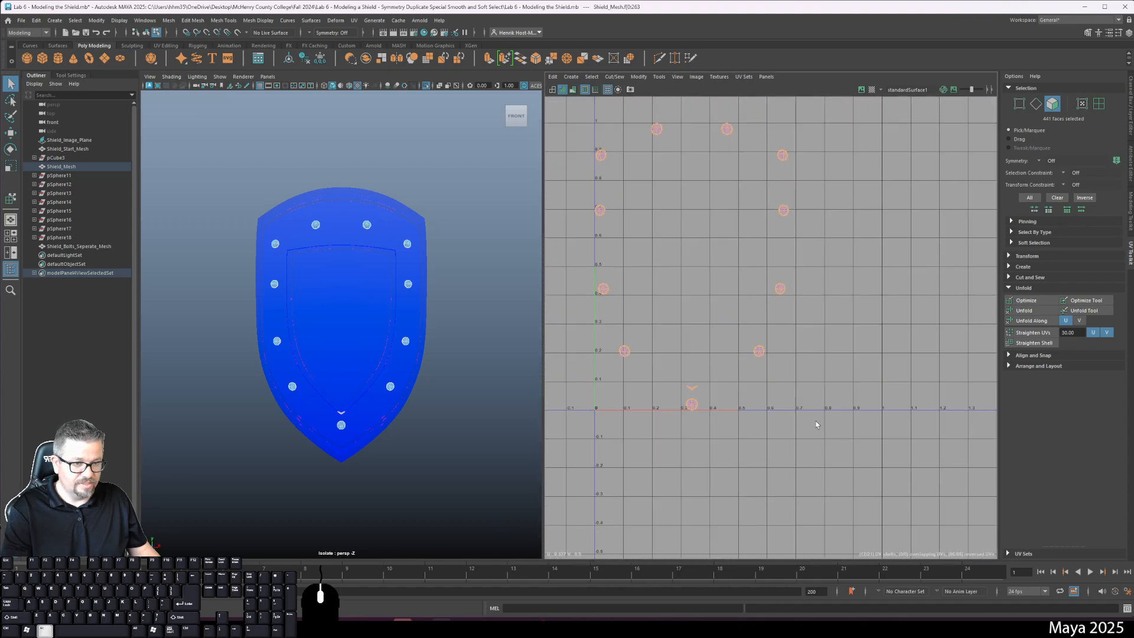
# - Select all eleven bolt shells with the Move UV Shell tool and move them along U out of the 0–1 tile, into negative U
pyautogui.click(659, 76)
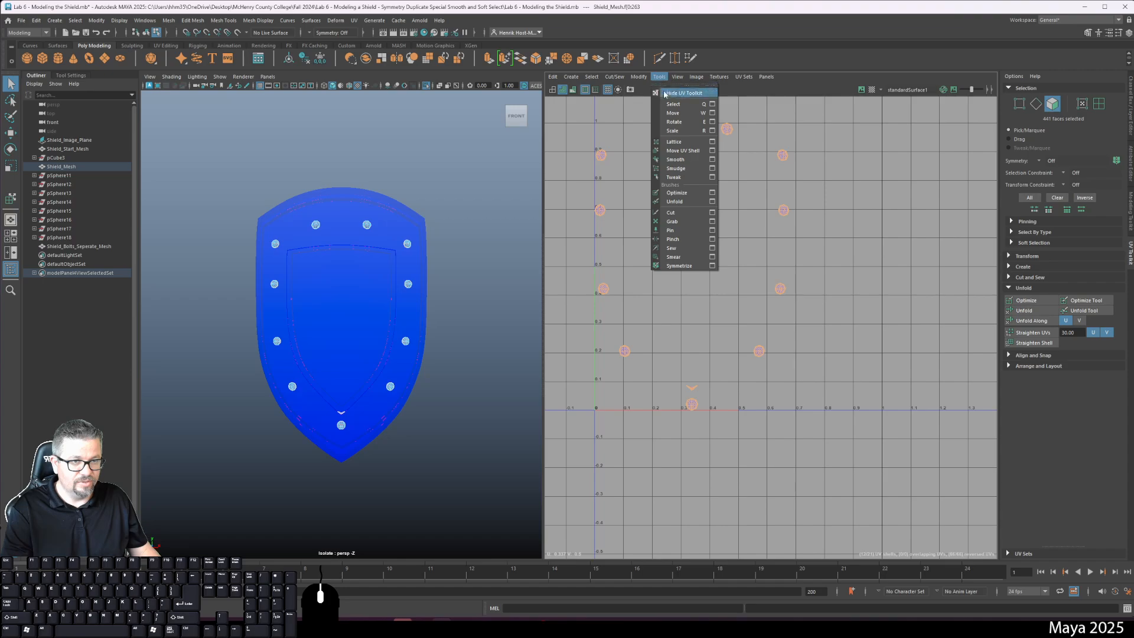
pyautogui.click(673, 148)
pyautogui.click(603, 155)
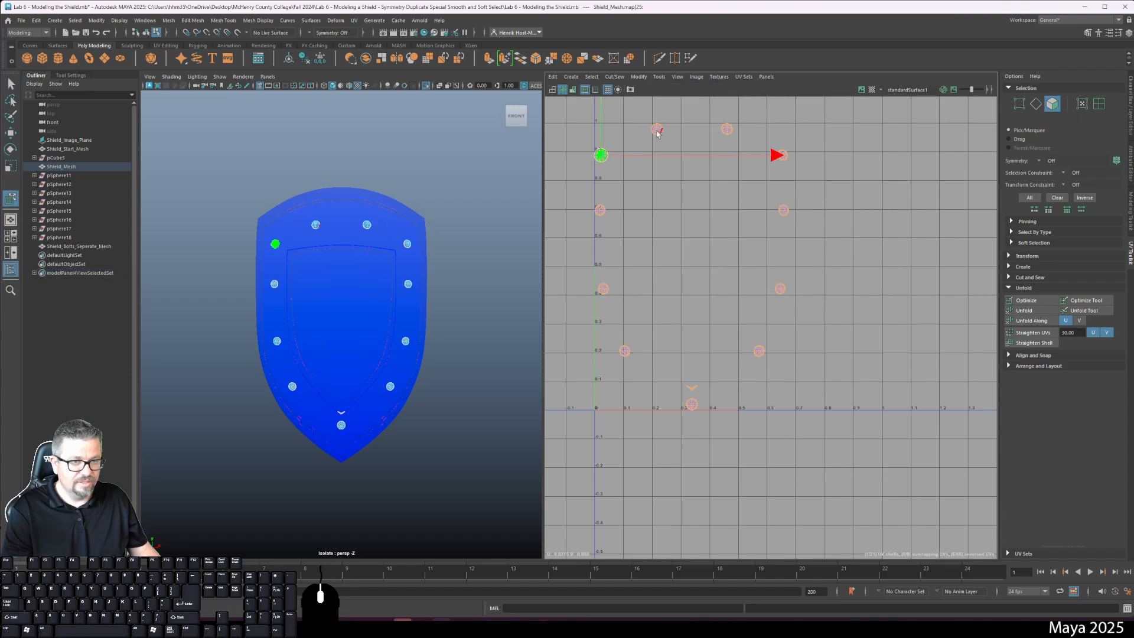
pyautogui.keyDown('alt'); pyautogui.moveTo(710, 317); pyautogui.dragTo(630, 199, button='right'); pyautogui.keyUp('alt')
pyautogui.moveTo(630, 235); pyautogui.dragTo(822, 441)
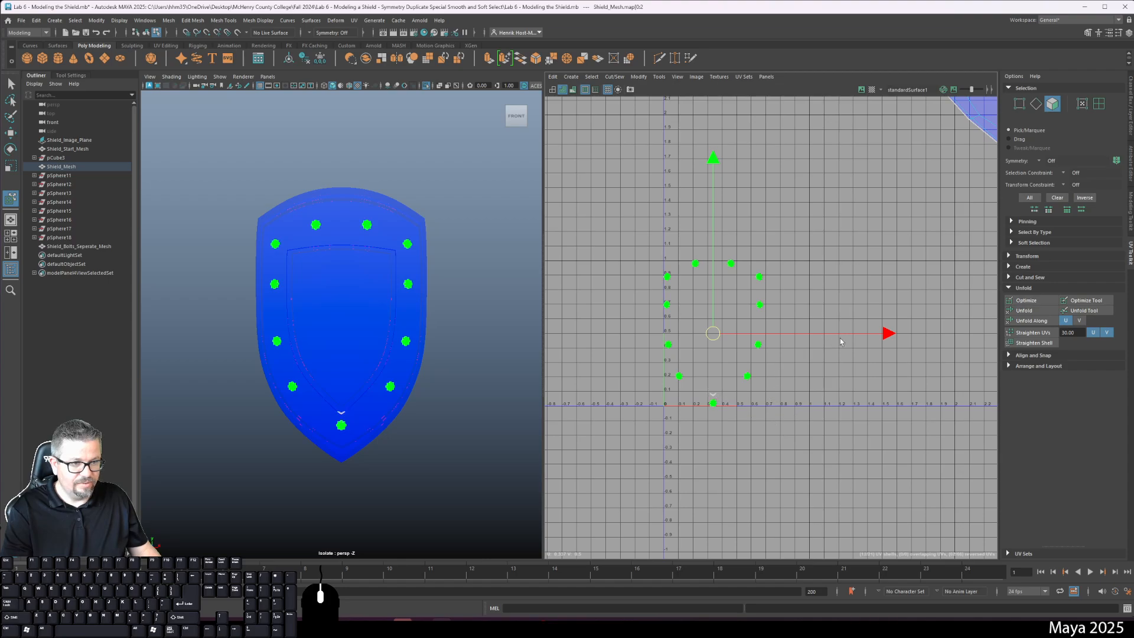
pyautogui.moveTo(886, 344); pyautogui.dragTo(709, 345)
pyautogui.keyDown('alt'); pyautogui.moveTo(794, 351); pyautogui.dragTo(966, 386, button='middle'); pyautogui.keyUp('alt')
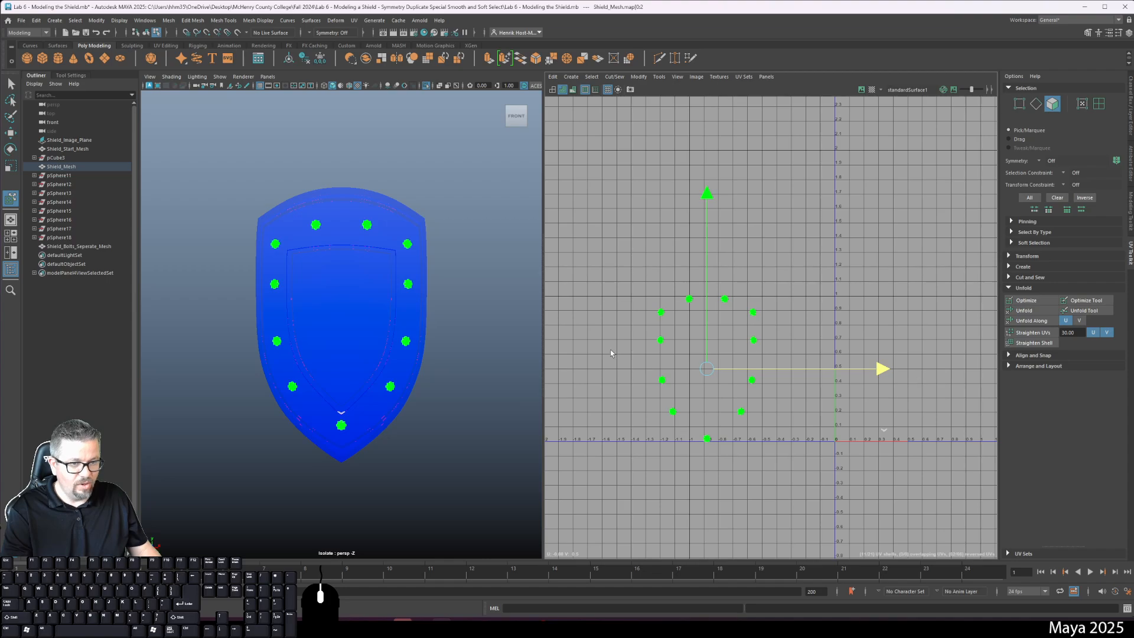
# - Unfold the eleven bolt UV shells
pyautogui.click(1024, 309)
pyautogui.keyDown('alt'); pyautogui.scroll(5, 799, 350); pyautogui.keyUp('alt')
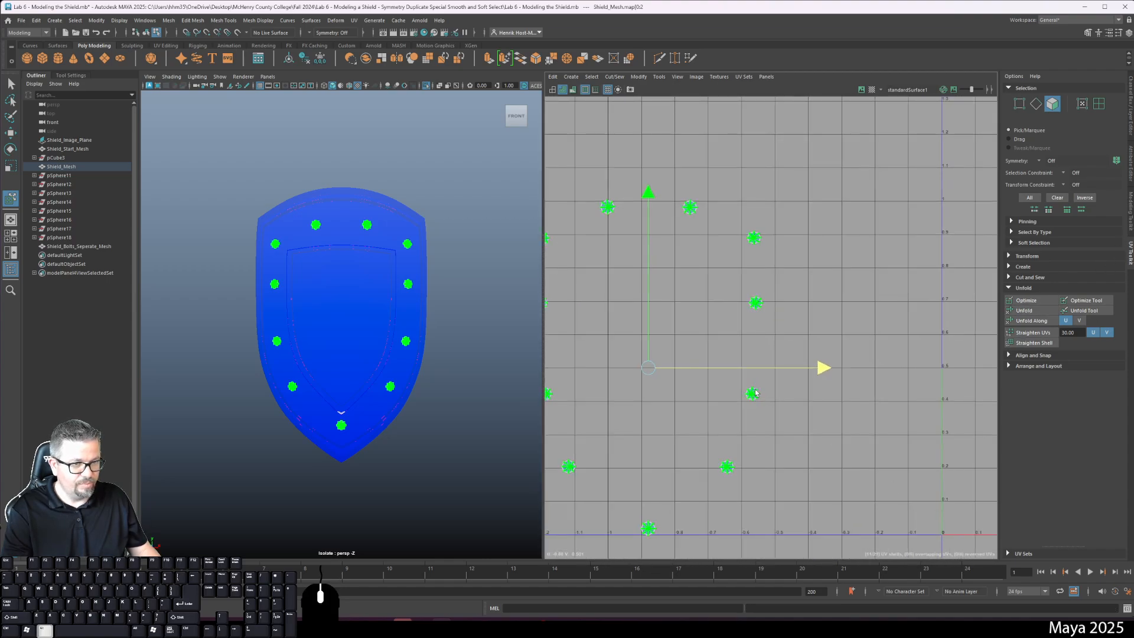
pyautogui.keyDown('alt'); pyautogui.moveTo(787, 365); pyautogui.dragTo(693, 436, button='middle'); pyautogui.keyUp('alt')
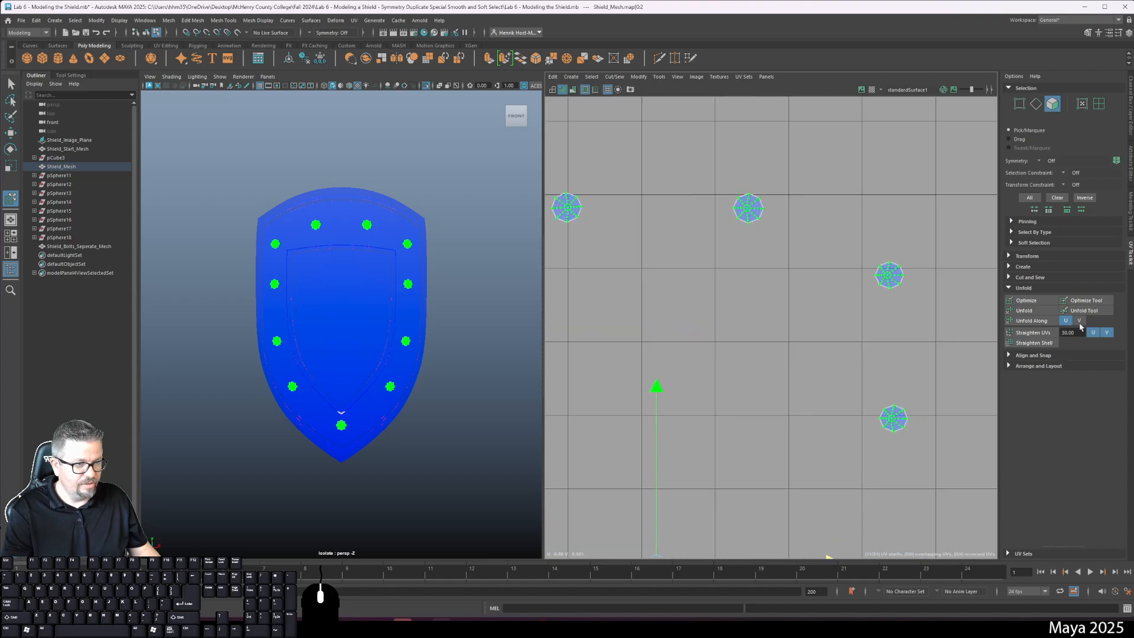
pyautogui.click(1035, 312)
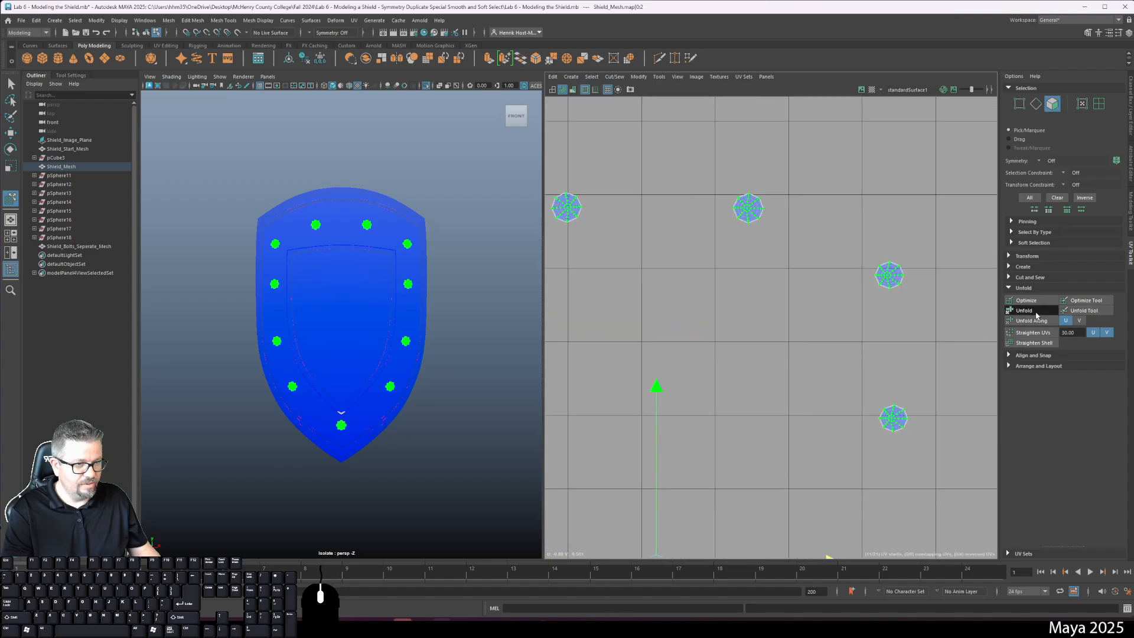
pyautogui.click(639, 77)
pyautogui.click(679, 166)
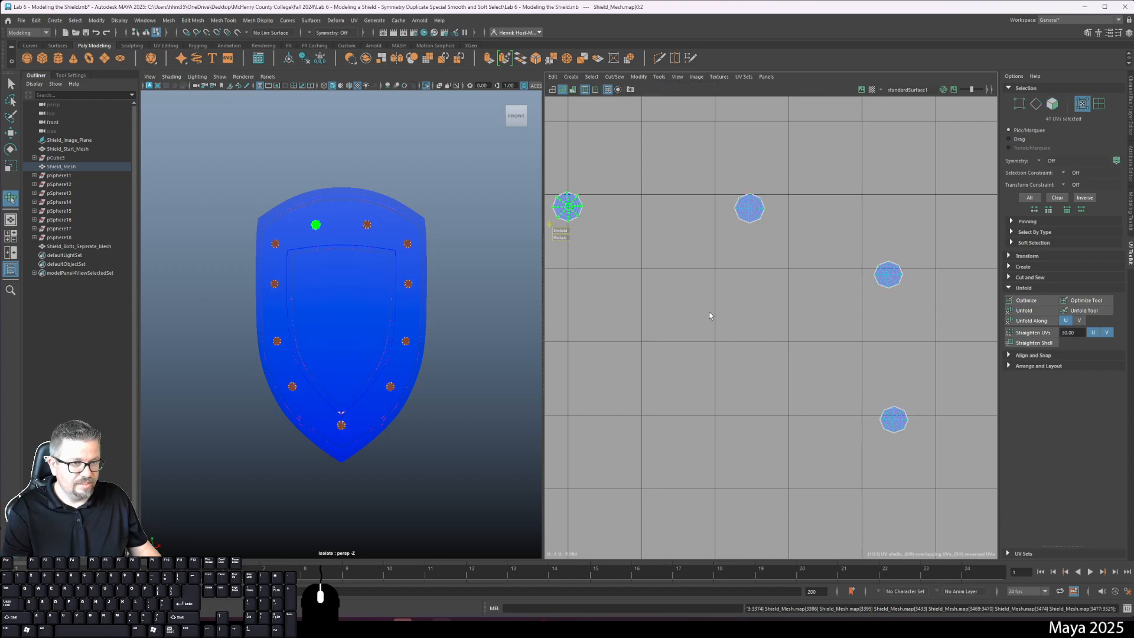
pyautogui.moveTo(560, 231); pyautogui.dragTo(644, 238)
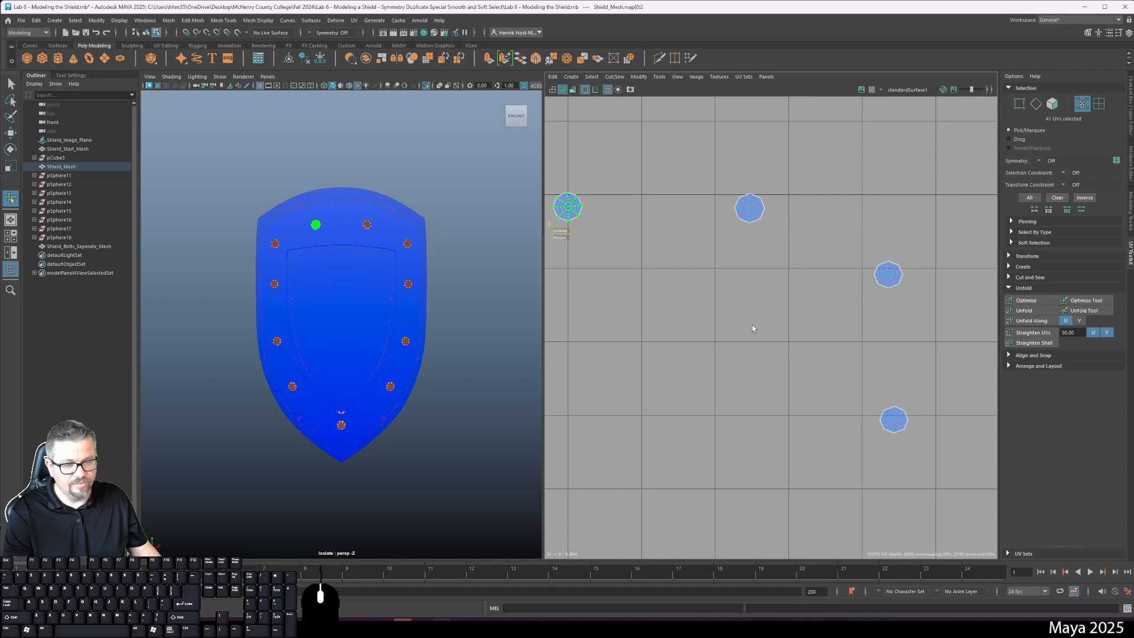
# - Reselect all the bolt shells, scale them up uniformly to suit the other shells, and place them beside the border shell with the bolt holes
pyautogui.scroll(-6, 728, 334)
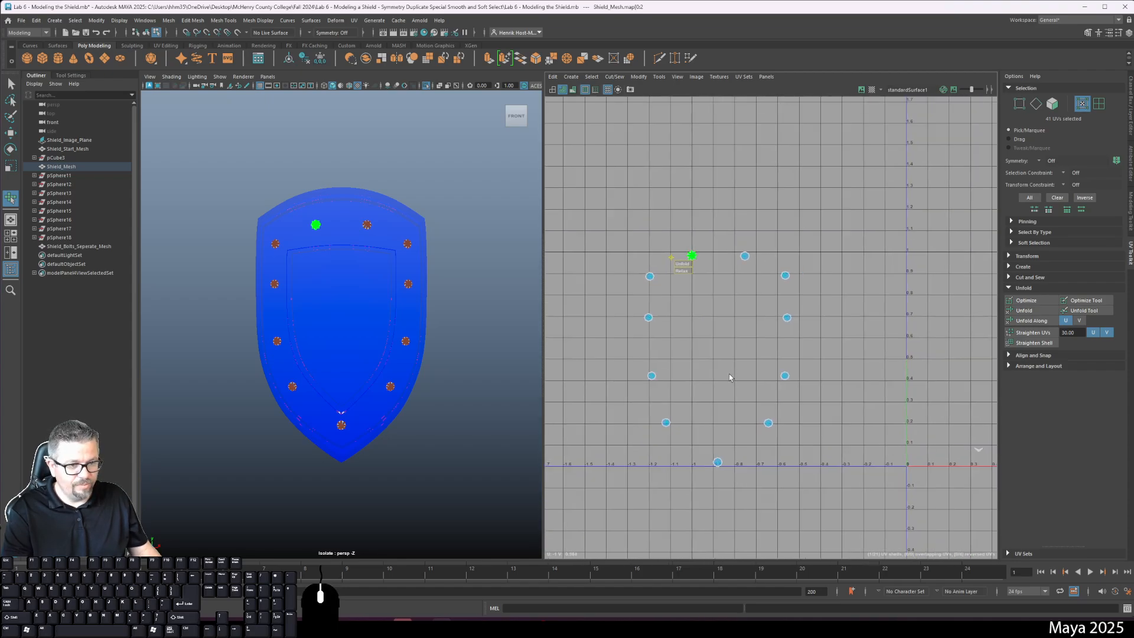
pyautogui.click(659, 77)
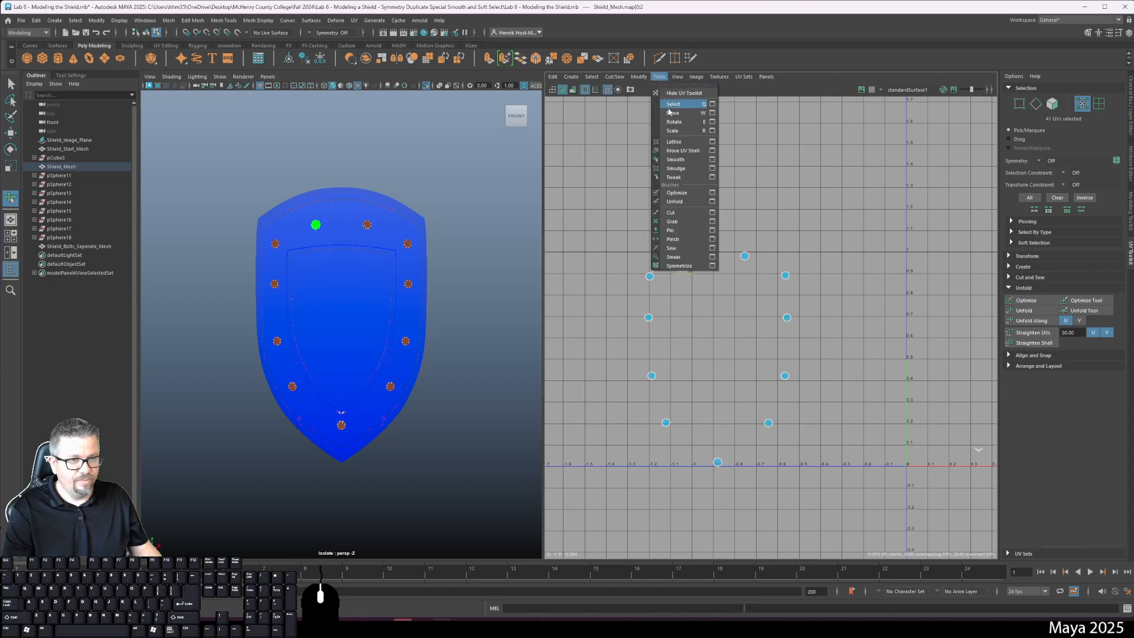
pyautogui.click(680, 151)
pyautogui.moveTo(817, 504); pyautogui.dragTo(816, 505)
pyautogui.scroll(8, 671, 298)
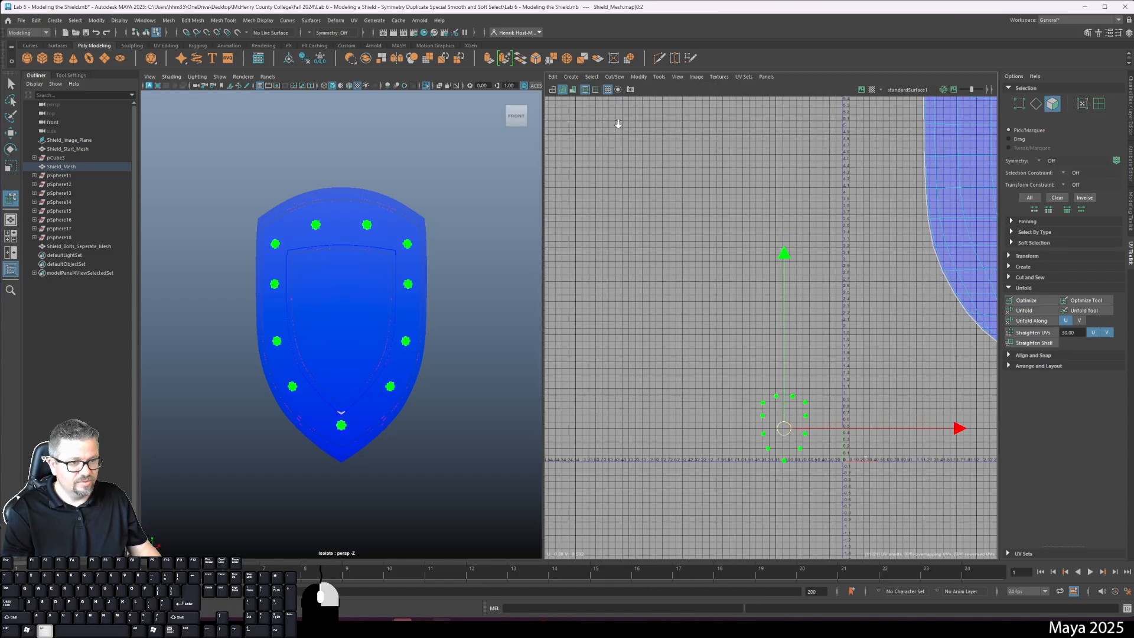
pyautogui.press('r')
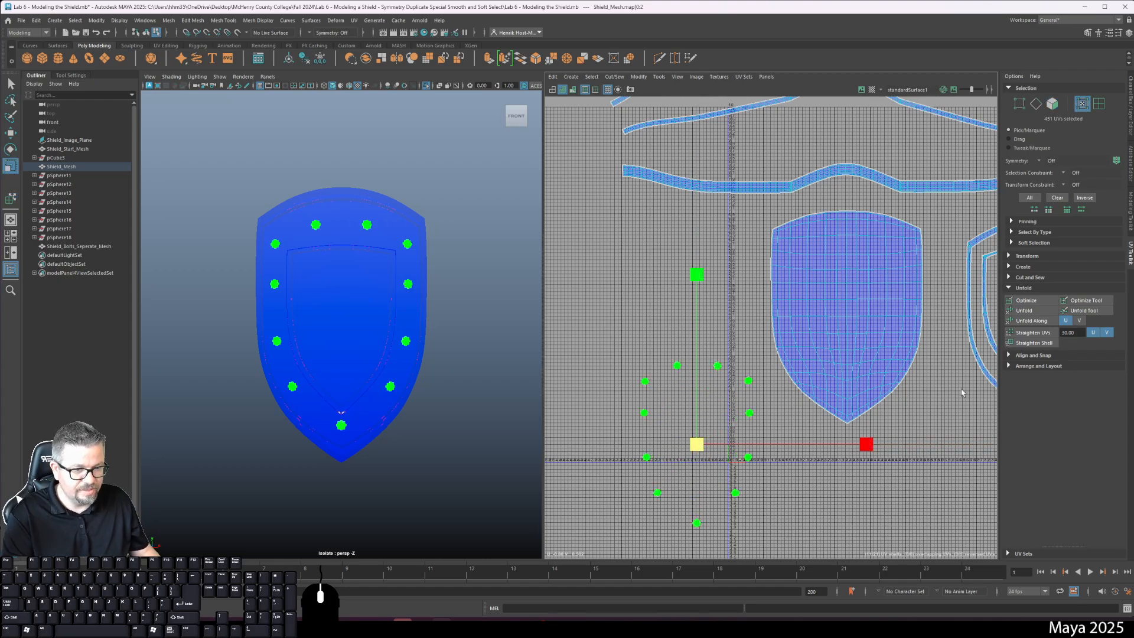
pyautogui.scroll(-3, 893, 486)
pyautogui.keyDown('alt'); pyautogui.moveTo(850, 481); pyautogui.dragTo(721, 446, button='middle'); pyautogui.keyUp('alt')
pyautogui.keyDown('alt'); pyautogui.moveTo(721, 445); pyautogui.dragTo(761, 406, button='right'); pyautogui.keyUp('alt')
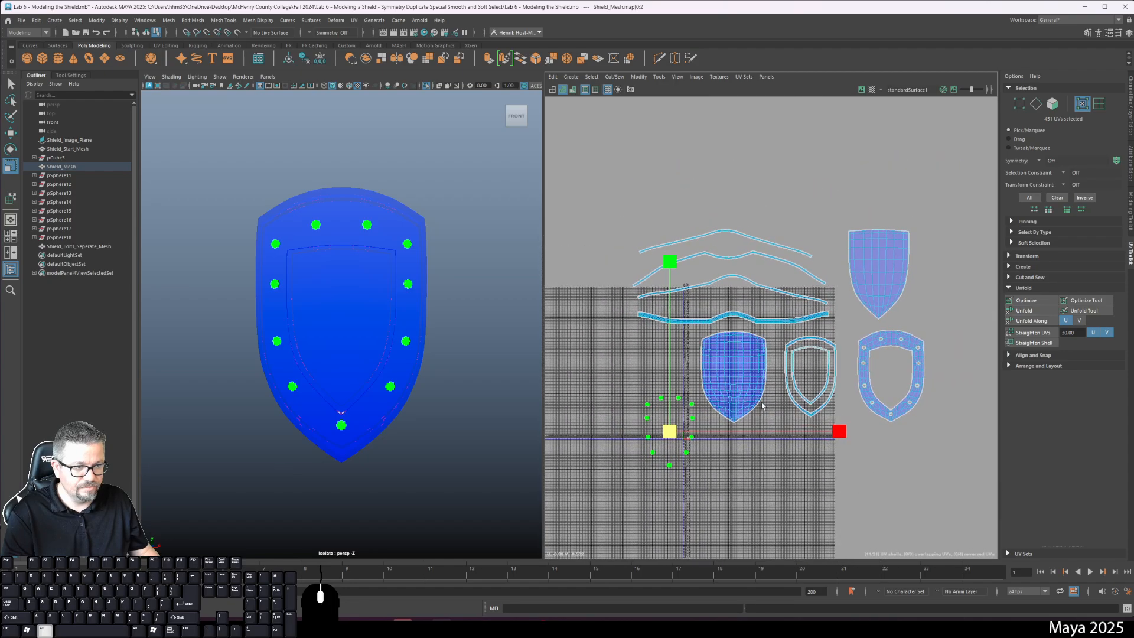
pyautogui.press('w')
pyautogui.moveTo(671, 434); pyautogui.dragTo(985, 349)
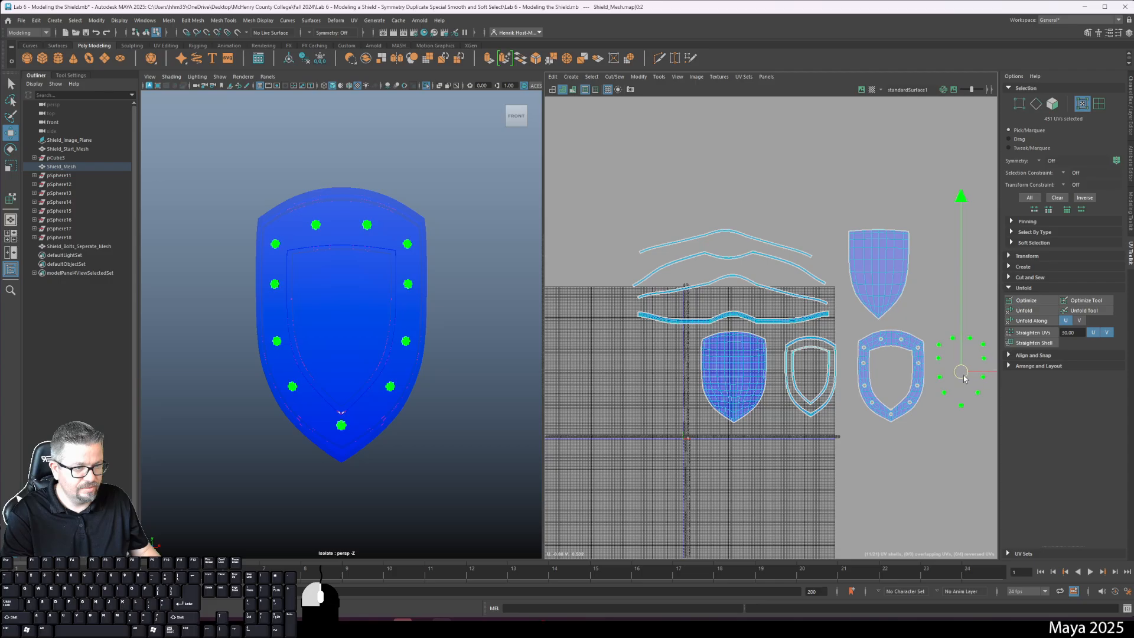
# - Examine the rim and shield body shells and the area around the UV origin for stray faces
pyautogui.keyDown('alt'); pyautogui.moveTo(682, 418); pyautogui.dragTo(722, 357, button='middle'); pyautogui.keyUp('alt')
pyautogui.keyDown('alt'); pyautogui.moveTo(666, 324); pyautogui.dragTo(842, 465, button='right'); pyautogui.keyUp('alt')
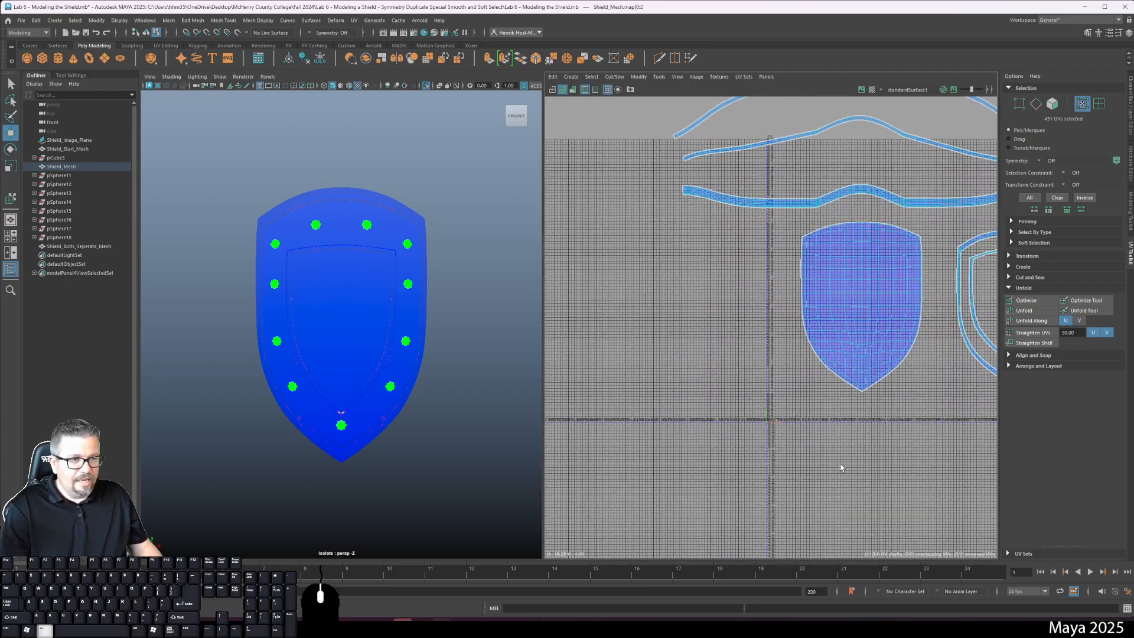
pyautogui.keyDown('alt'); pyautogui.moveTo(854, 437); pyautogui.dragTo(631, 392, button='middle'); pyautogui.keyUp('alt')
pyautogui.keyDown('alt'); pyautogui.moveTo(748, 311); pyautogui.dragTo(918, 482, button='right'); pyautogui.keyUp('alt')
pyautogui.keyDown('alt'); pyautogui.moveTo(770, 362); pyautogui.dragTo(681, 365, button='middle'); pyautogui.keyUp('alt')
pyautogui.keyDown('alt'); pyautogui.moveTo(683, 368); pyautogui.dragTo(956, 496, button='right'); pyautogui.keyUp('alt')
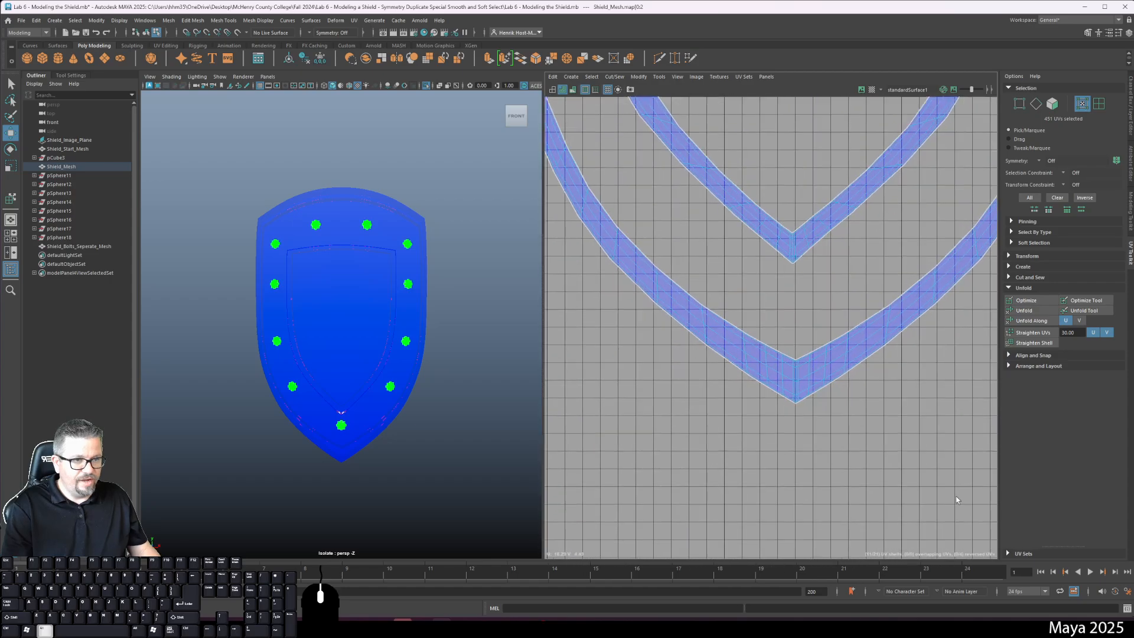
pyautogui.keyDown('alt'); pyautogui.moveTo(784, 227); pyautogui.dragTo(727, 294, button='middle'); pyautogui.keyUp('alt')
pyautogui.keyDown('alt'); pyautogui.moveTo(721, 298); pyautogui.dragTo(807, 466, button='right'); pyautogui.keyUp('alt')
pyautogui.keyDown('alt'); pyautogui.moveTo(690, 304); pyautogui.dragTo(725, 356, button='right'); pyautogui.keyUp('alt')
pyautogui.keyDown('alt'); pyautogui.moveTo(661, 407); pyautogui.dragTo(945, 265, button='middle'); pyautogui.keyUp('alt')
pyautogui.keyDown('alt'); pyautogui.moveTo(697, 339); pyautogui.dragTo(800, 253, button='right'); pyautogui.keyUp('alt')
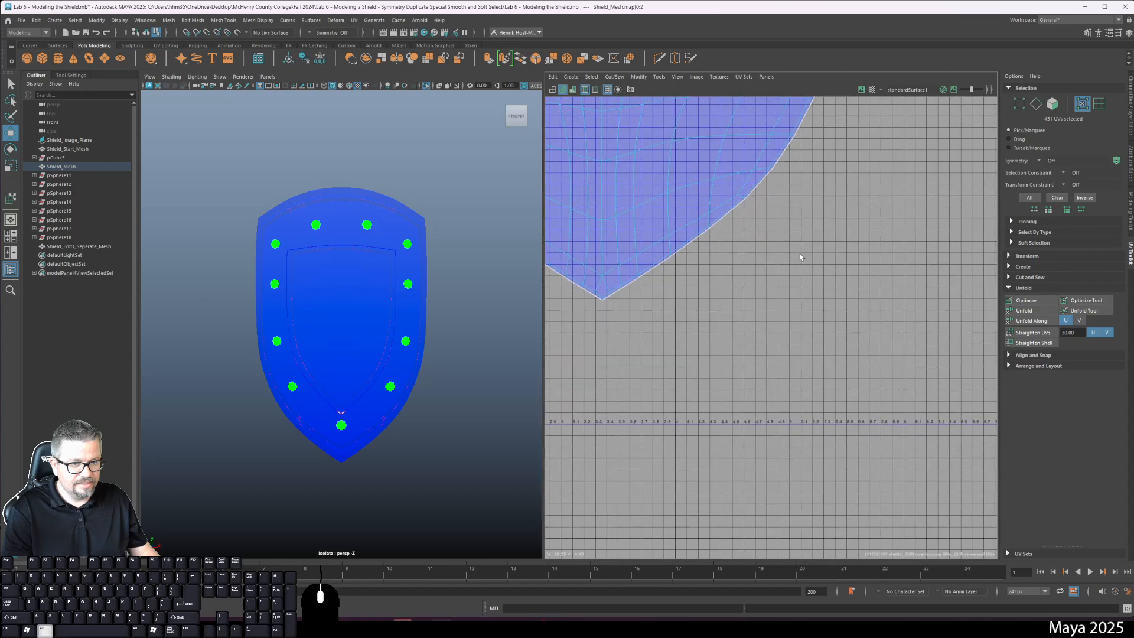
pyautogui.keyDown('alt'); pyautogui.moveTo(596, 422); pyautogui.dragTo(832, 376, button='middle'); pyautogui.keyUp('alt')
pyautogui.keyDown('alt'); pyautogui.moveTo(833, 376); pyautogui.dragTo(775, 176, button='right'); pyautogui.keyUp('alt')
pyautogui.keyDown('alt'); pyautogui.moveTo(695, 254); pyautogui.dragTo(749, 190, button='middle'); pyautogui.keyUp('alt')
pyautogui.keyDown('alt'); pyautogui.moveTo(749, 190); pyautogui.dragTo(850, 387, button='right'); pyautogui.keyUp('alt')
pyautogui.keyDown('alt'); pyautogui.moveTo(850, 387); pyautogui.dragTo(794, 256, button='middle'); pyautogui.keyUp('alt')
pyautogui.keyDown('alt'); pyautogui.moveTo(794, 256); pyautogui.dragTo(786, 387, button='right'); pyautogui.keyUp('alt')
pyautogui.moveTo(784, 387)
pyautogui.keyDown('alt'); pyautogui.mouseDown(button='middle')
pyautogui.moveTo(815, 220)
pyautogui.moveTo(779, 182)
pyautogui.mouseUp(button='middle'); pyautogui.keyUp('alt')
pyautogui.keyDown('alt'); pyautogui.moveTo(779, 182); pyautogui.dragTo(671, 415, button='right'); pyautogui.keyUp('alt')
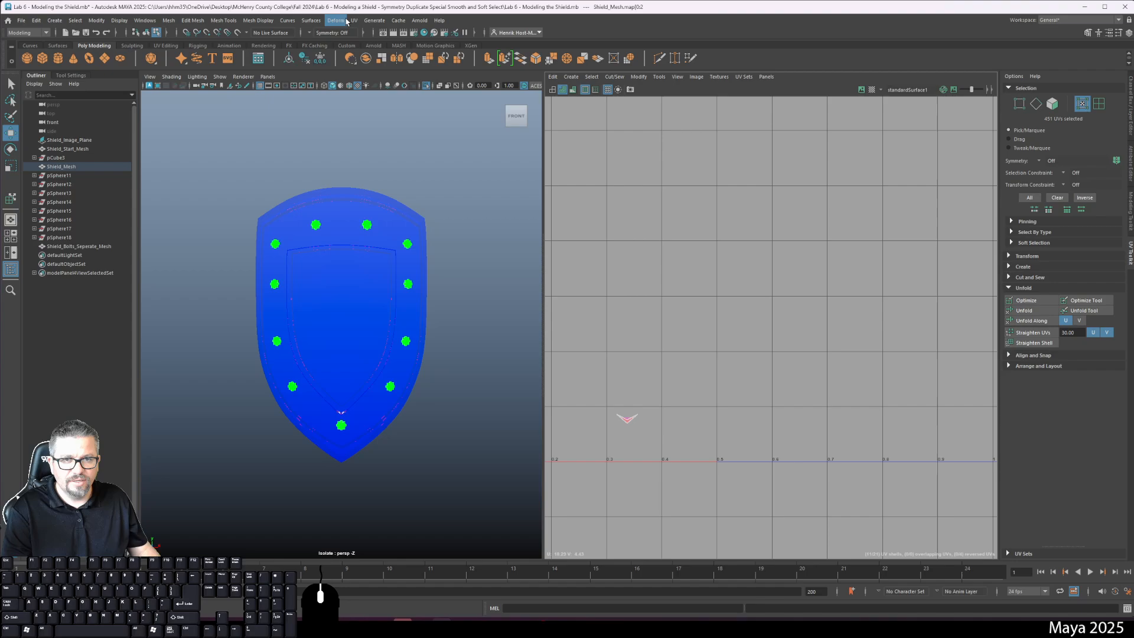
# - Select the stray V-shaped face near the UV origin, flip its shell, and turn off the smooth mesh preview
pyautogui.click(9, 83)
pyautogui.moveTo(635, 388); pyautogui.dragTo(636, 412, button='right')
pyautogui.moveTo(614, 391); pyautogui.dragTo(656, 418)
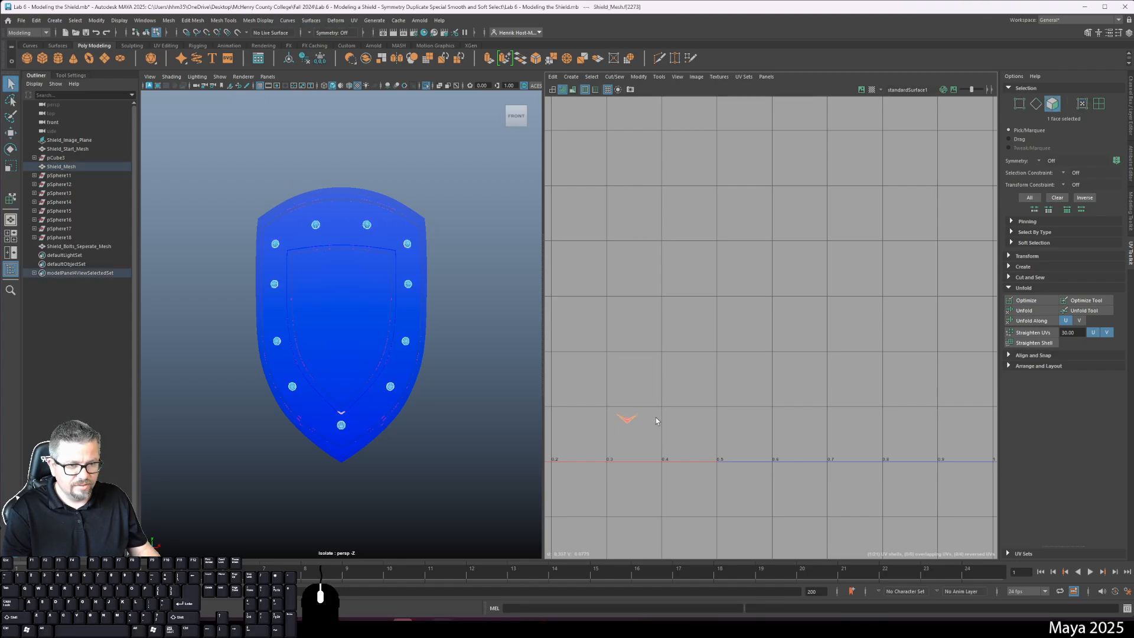
pyautogui.click(639, 76)
pyautogui.click(646, 121)
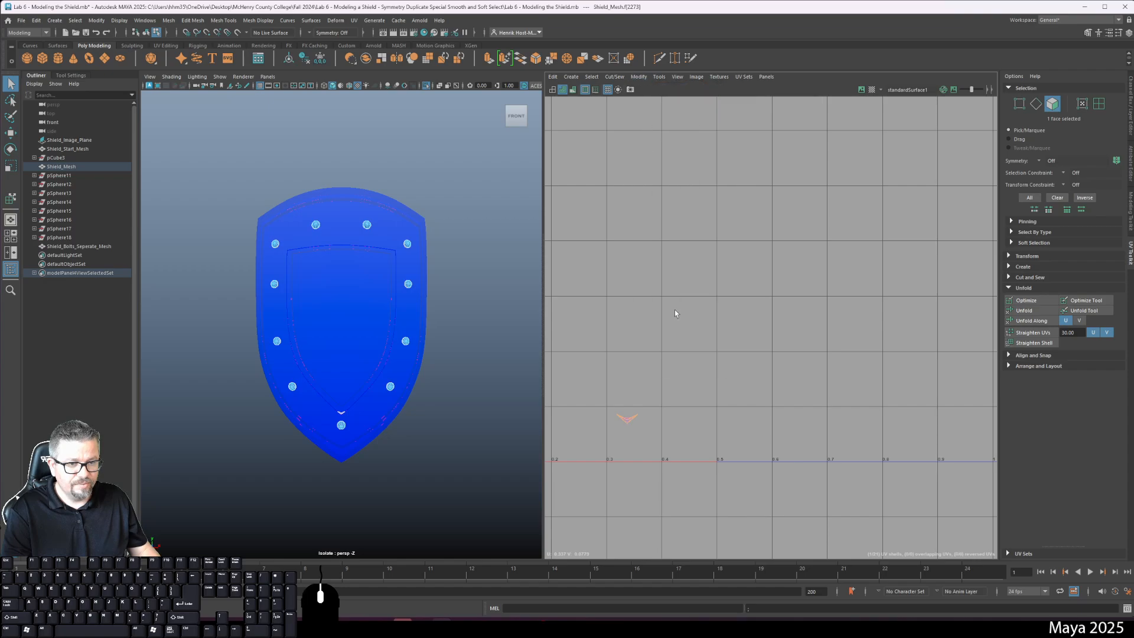
pyautogui.scroll(5, 678, 322)
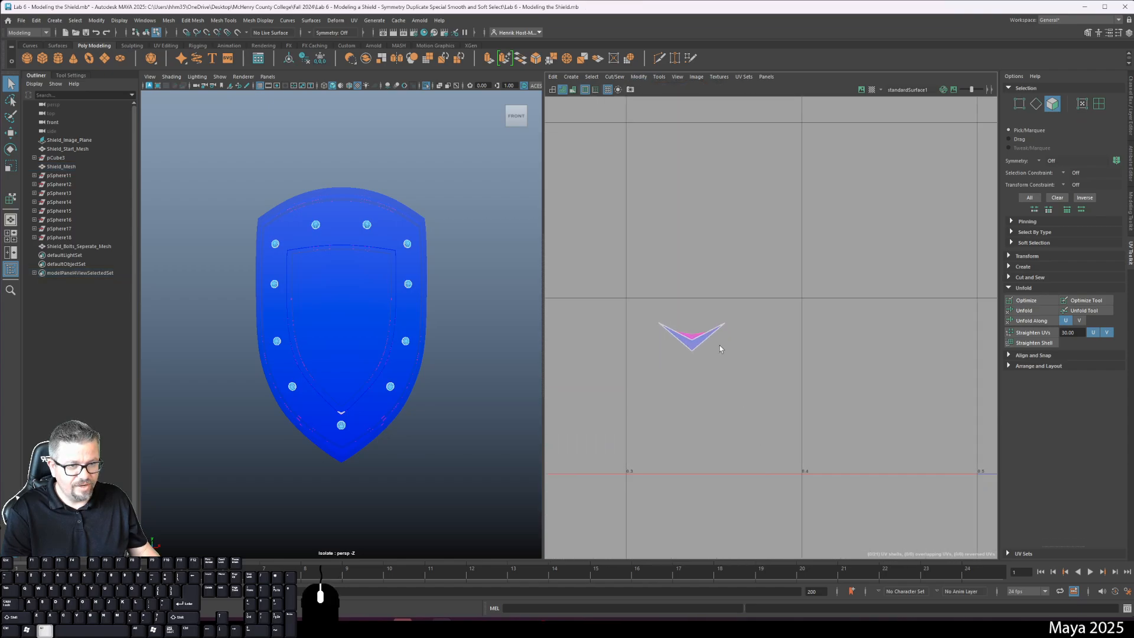
pyautogui.click(708, 297)
pyautogui.press('1')
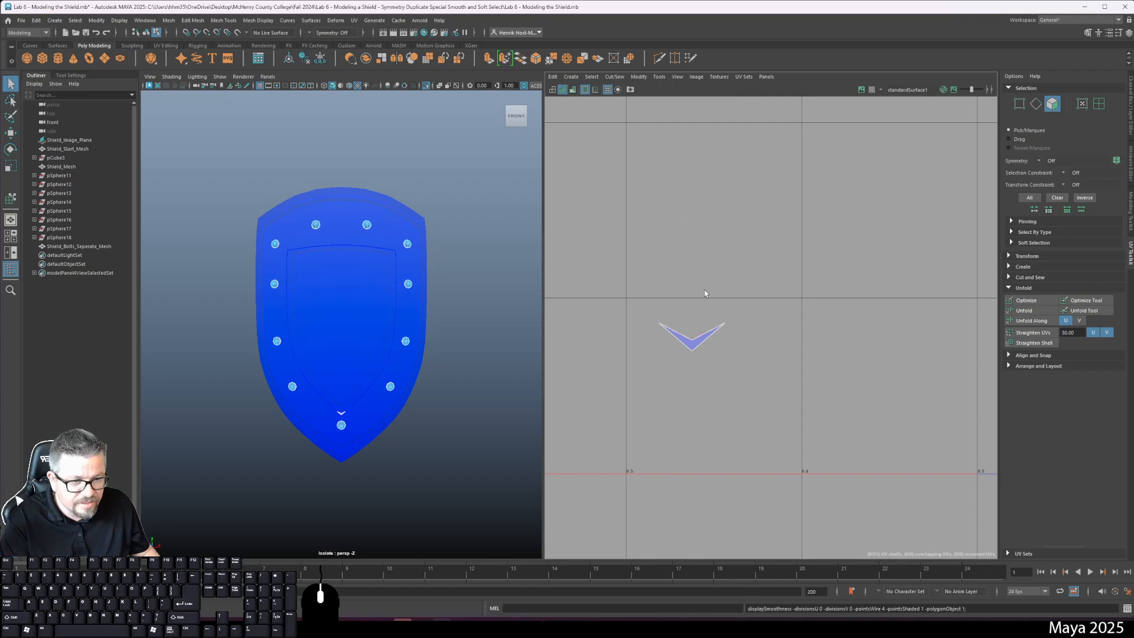
# - Select individual edges of the V-shaped shell and frame them in the viewport to examine where the face sits on the shield
pyautogui.moveTo(709, 343); pyautogui.dragTo(709, 326, button='right')
pyautogui.click(708, 345)
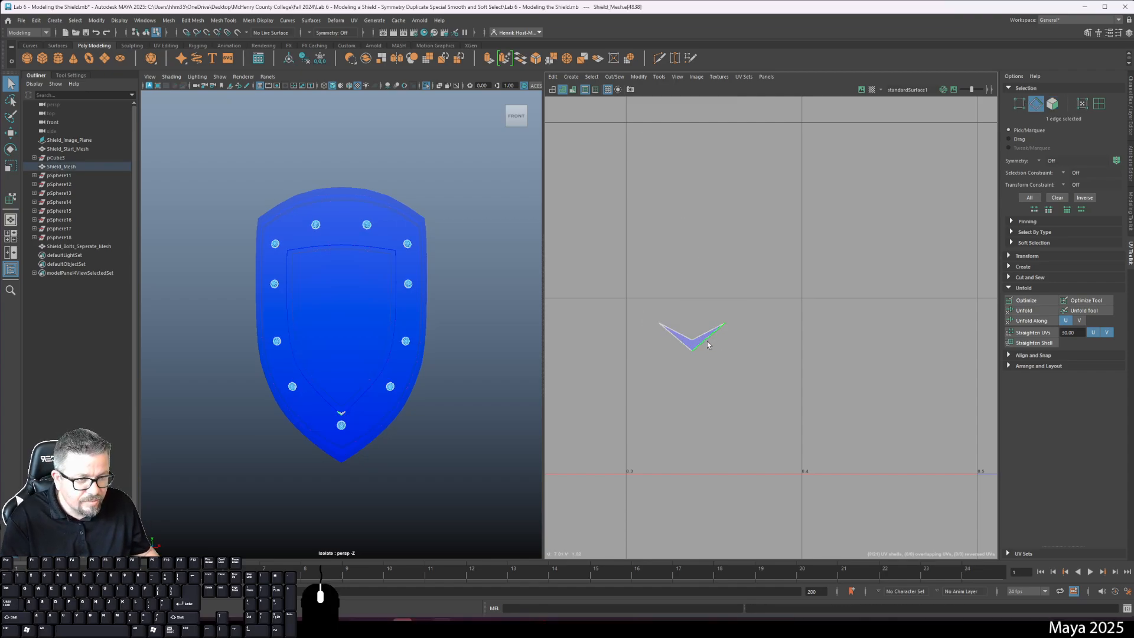
pyautogui.keyDown('shift'); pyautogui.click(682, 347); pyautogui.keyUp('shift')
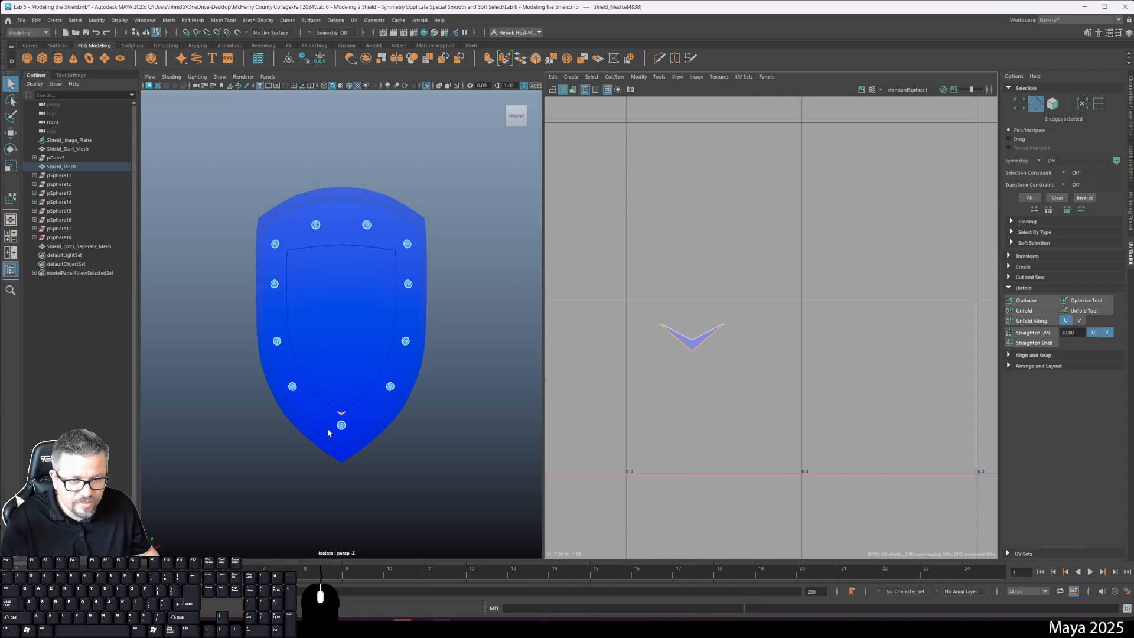
pyautogui.press('f')
pyautogui.keyDown('alt'); pyautogui.moveTo(349, 422); pyautogui.dragTo(381, 419); pyautogui.keyUp('alt')
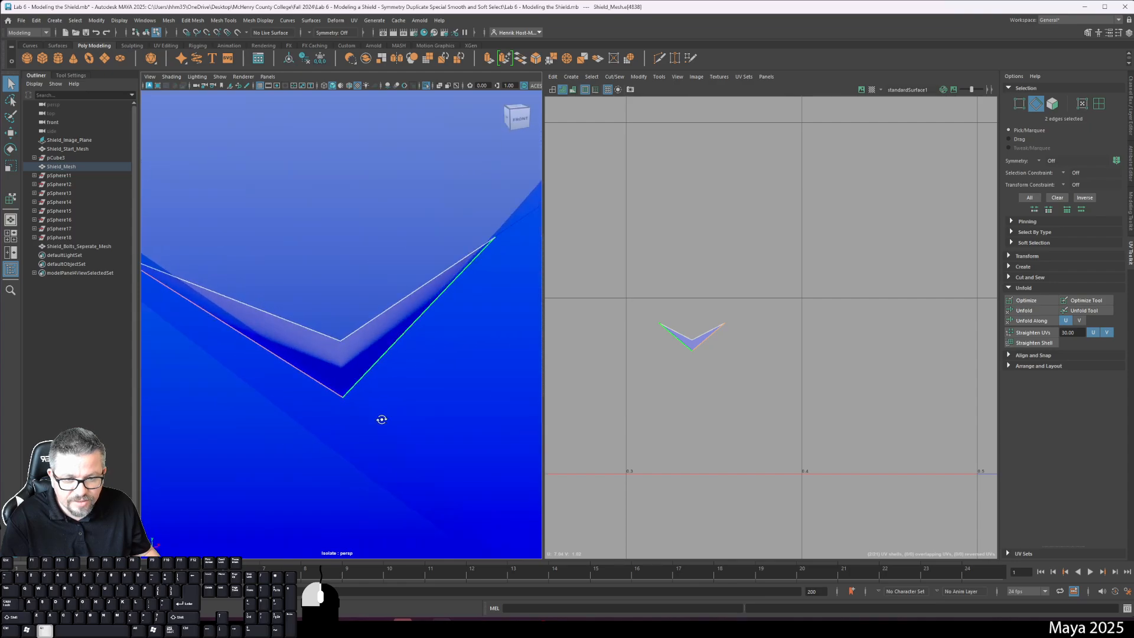
pyautogui.keyDown('alt'); pyautogui.moveTo(381, 419); pyautogui.dragTo(634, 349, button='right'); pyautogui.keyUp('alt')
pyautogui.click(689, 338)
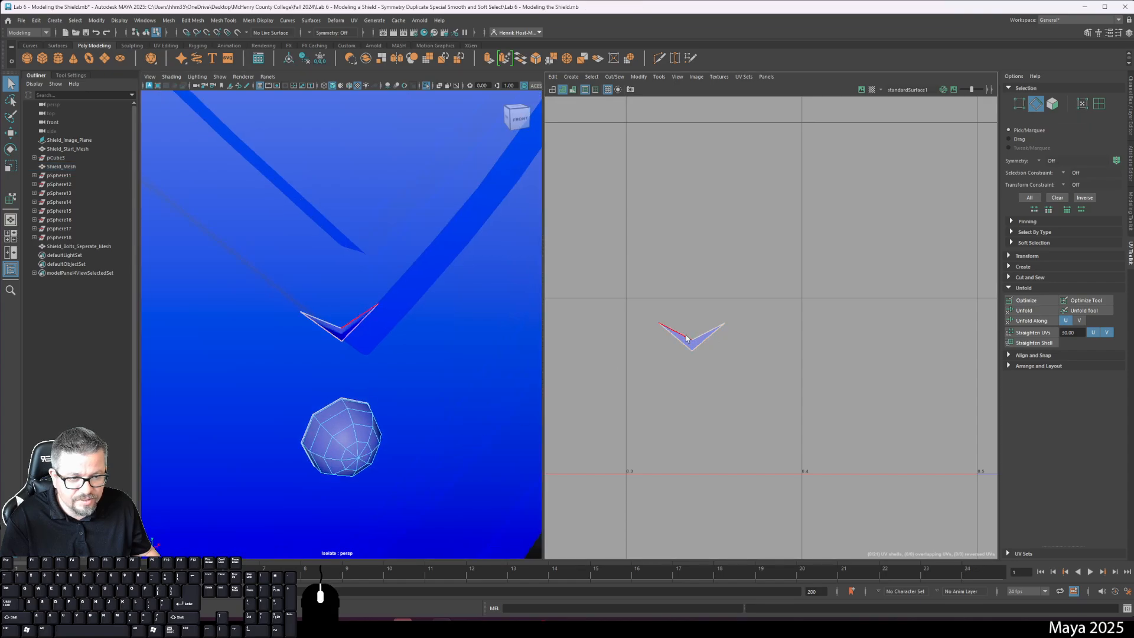
pyautogui.click(705, 335)
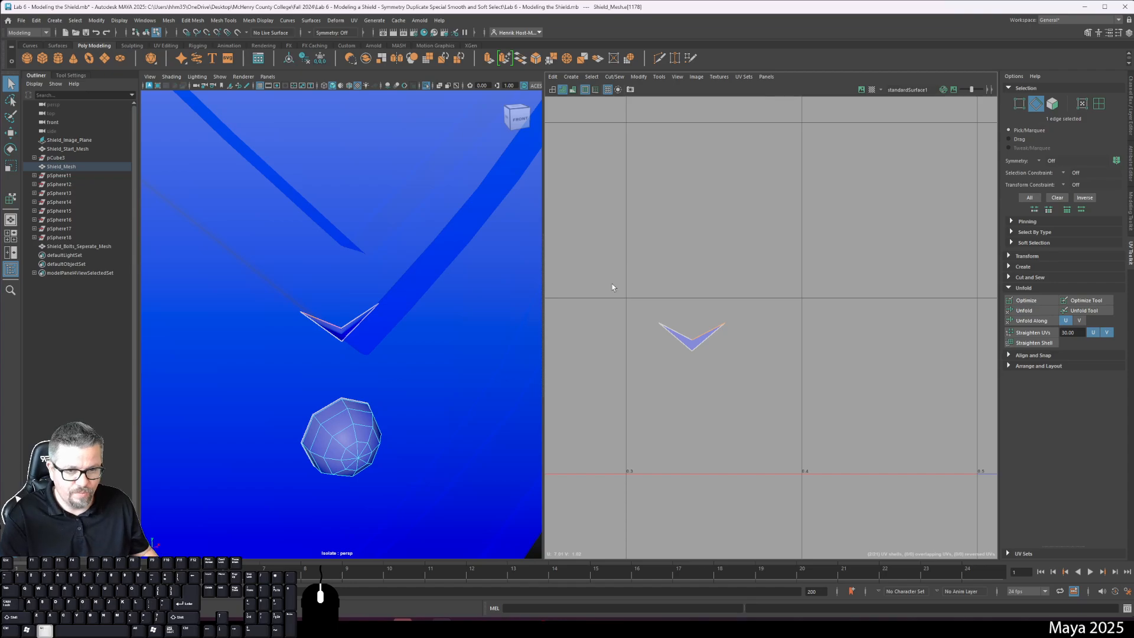
pyautogui.keyDown('alt'); pyautogui.moveTo(366, 366); pyautogui.dragTo(546, 330); pyautogui.keyUp('alt')
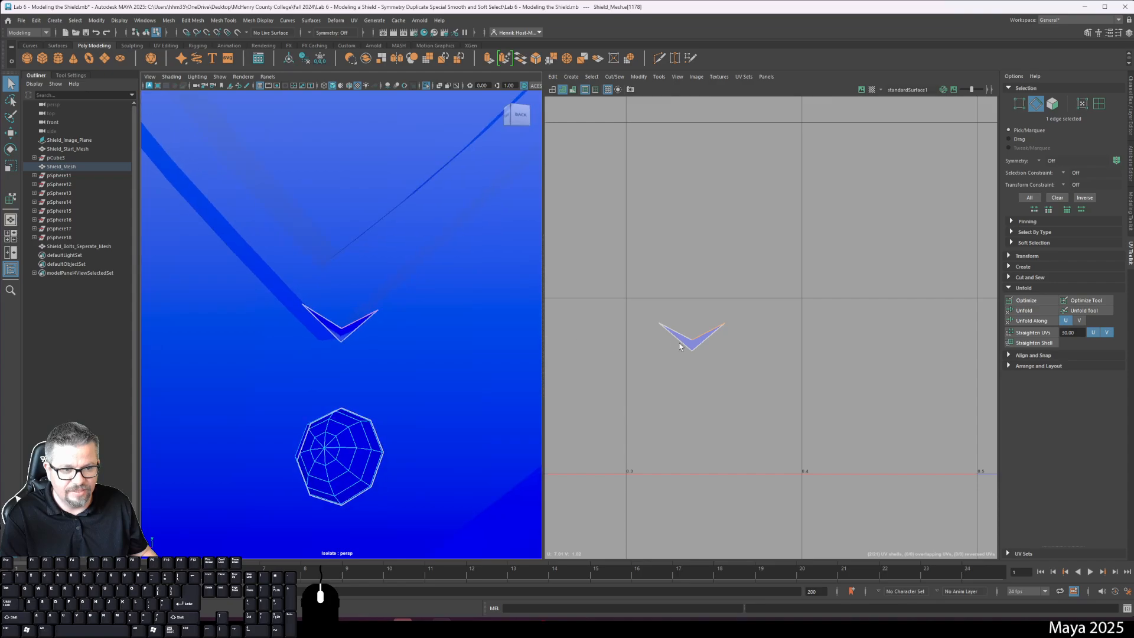
# - Select the V-shaped face in the UV layout and inspect its position on the shield from the side
pyautogui.click(11, 83)
pyautogui.rightClick(692, 354)
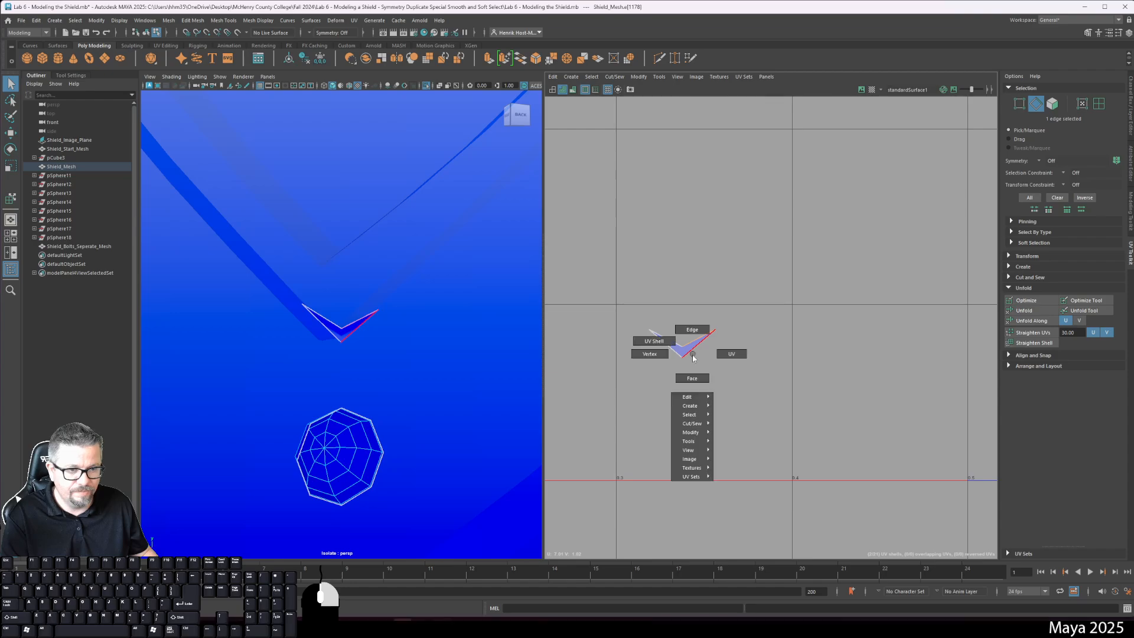
pyautogui.click(692, 378)
pyautogui.click(682, 346)
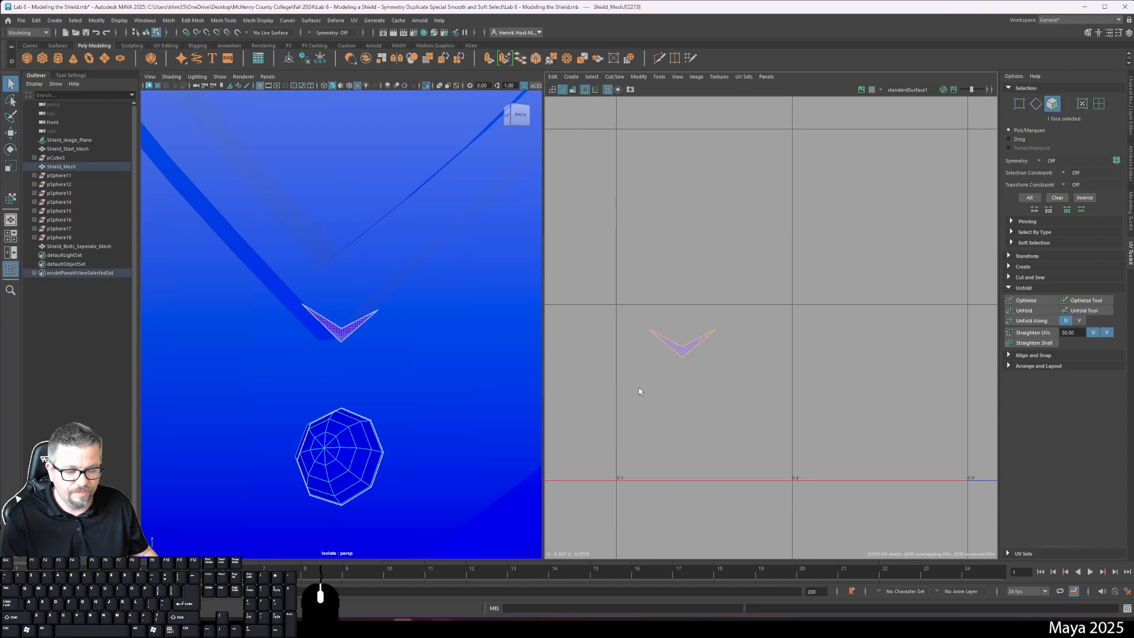
pyautogui.keyDown('alt'); pyautogui.moveTo(325, 323); pyautogui.dragTo(308, 263); pyautogui.keyUp('alt')
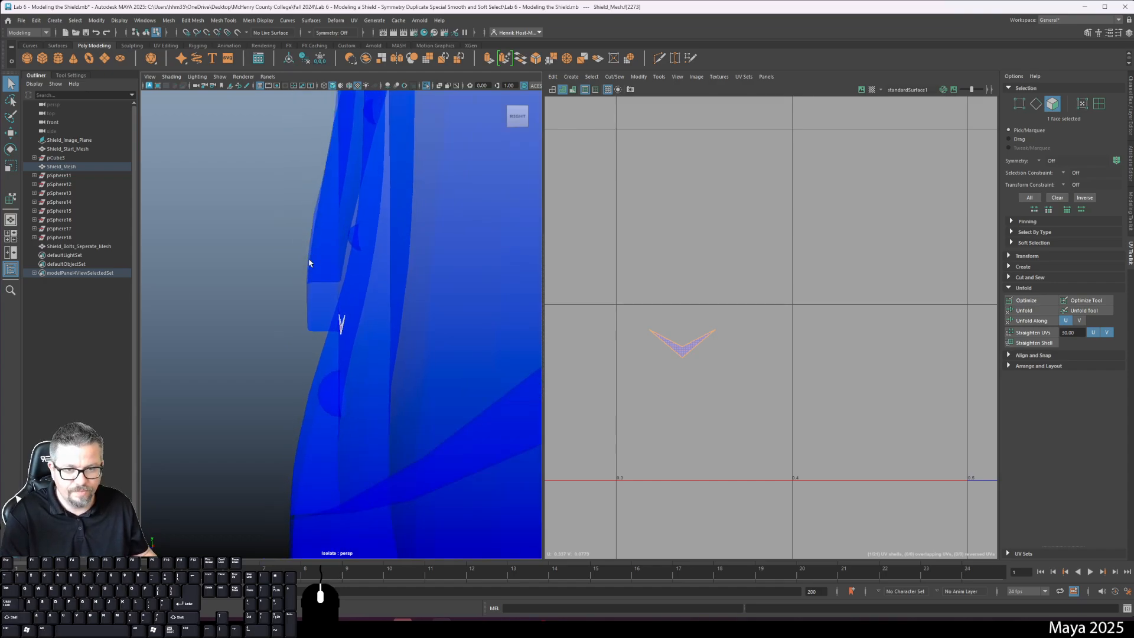
# - Isolate the V-shaped face in the viewport to inspect it, restore the full view, and reselect the shield mesh
pyautogui.click(552, 89)
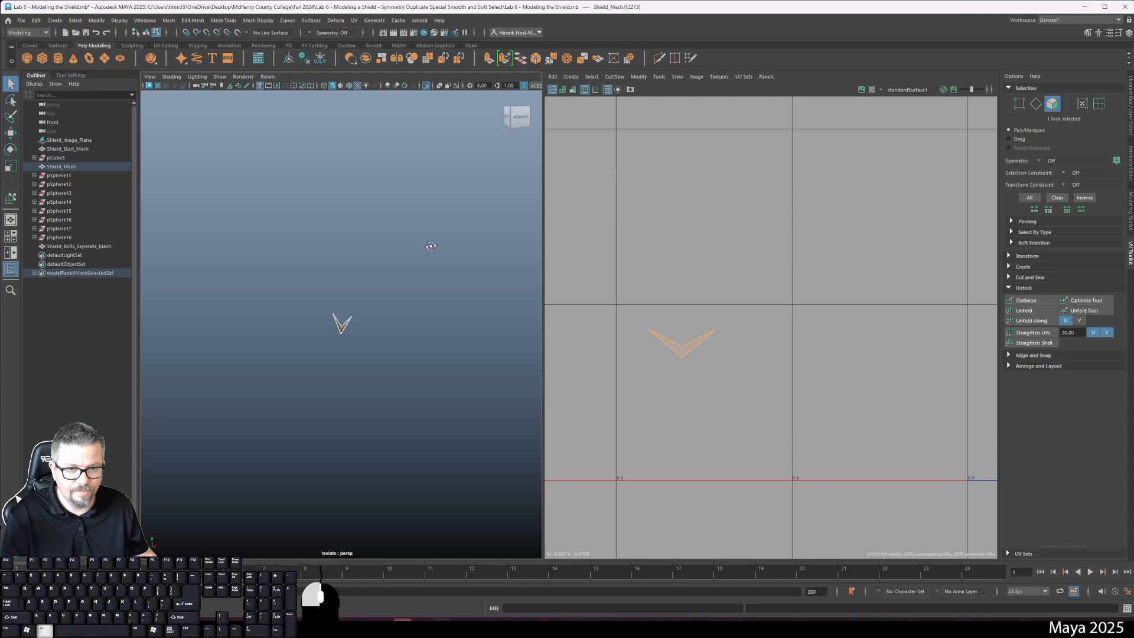
pyautogui.moveTo(348, 331); pyautogui.dragTo(391, 314, button='right')
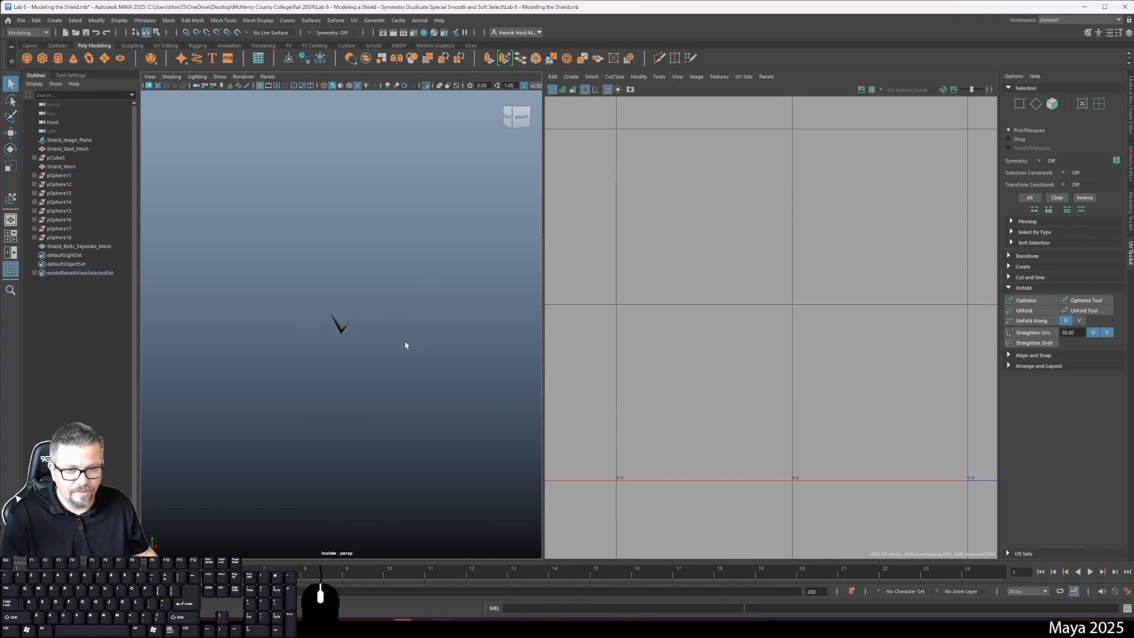
pyautogui.hotkey('shift', 'i')
pyautogui.keyDown('alt'); pyautogui.moveTo(349, 331); pyautogui.dragTo(352, 306); pyautogui.keyUp('alt')
pyautogui.click(352, 306)
pyautogui.scroll(8, 400, 398)
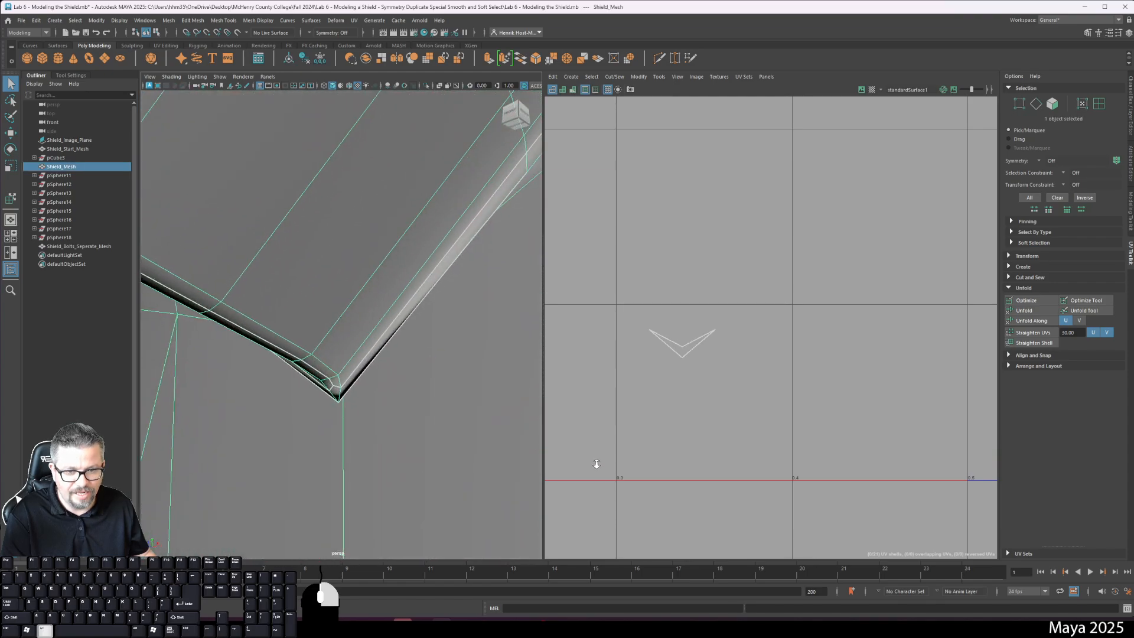
# - Select the vertex at the lower tip of the V-shaped face and move it downward along the vertical axis
pyautogui.moveTo(354, 389); pyautogui.dragTo(341, 413, button='right')
pyautogui.click(334, 405)
pyautogui.moveTo(335, 405)
pyautogui.keyDown('alt'); pyautogui.mouseDown()
pyautogui.moveTo(281, 413)
pyautogui.moveTo(303, 347)
pyautogui.moveTo(336, 361)
pyautogui.moveTo(271, 451)
pyautogui.moveTo(311, 473)
pyautogui.moveTo(401, 444)
pyautogui.moveTo(278, 432)
pyautogui.moveTo(339, 410)
pyautogui.moveTo(367, 361)
pyautogui.moveTo(362, 334)
pyautogui.moveTo(334, 382)
pyautogui.moveTo(246, 420)
pyautogui.moveTo(255, 412)
pyautogui.mouseUp(); pyautogui.keyUp('alt')
pyautogui.click(337, 362)
pyautogui.moveTo(353, 359); pyautogui.dragTo(324, 349, button='right')
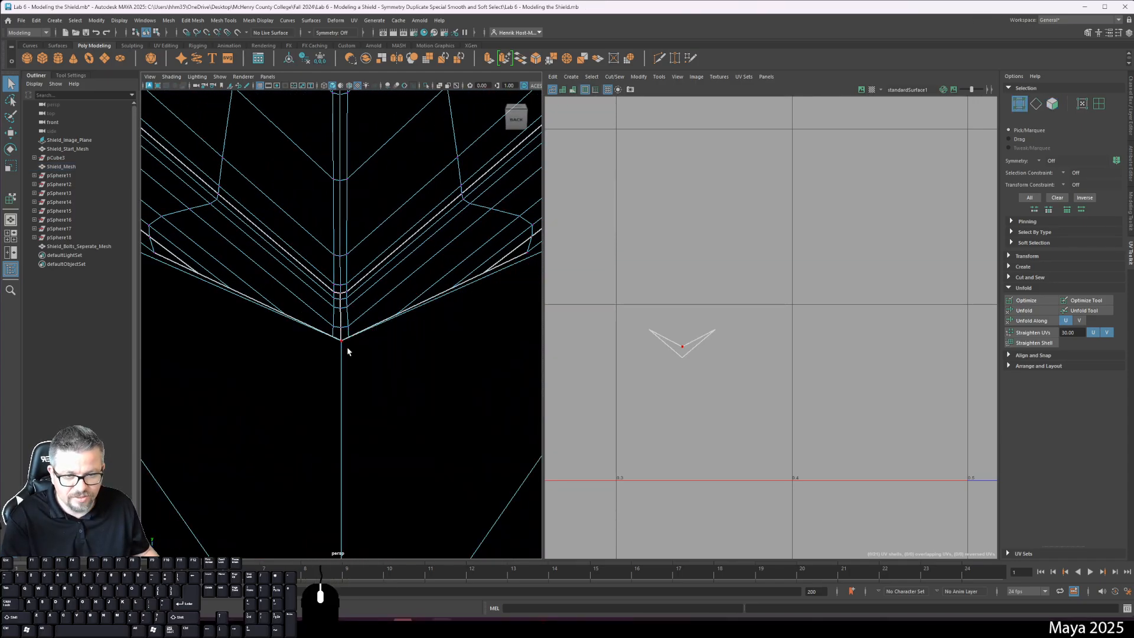
pyautogui.click(346, 348)
pyautogui.keyDown('alt'); pyautogui.moveTo(346, 348); pyautogui.dragTo(346, 372); pyautogui.keyUp('alt')
pyautogui.press('w')
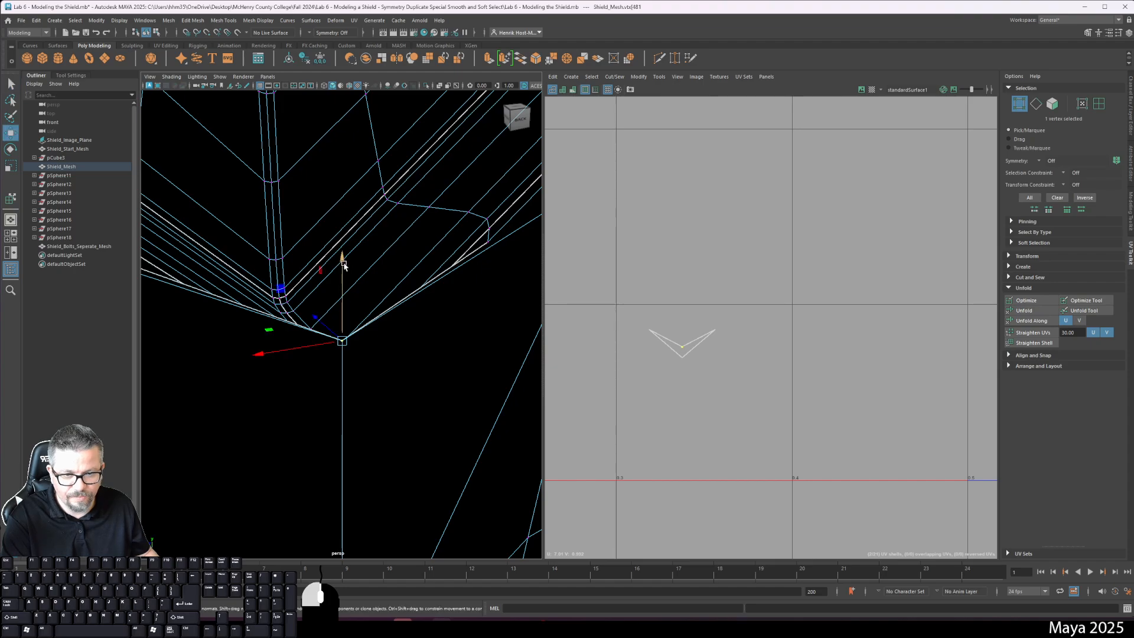
pyautogui.moveTo(344, 265); pyautogui.dragTo(363, 331)
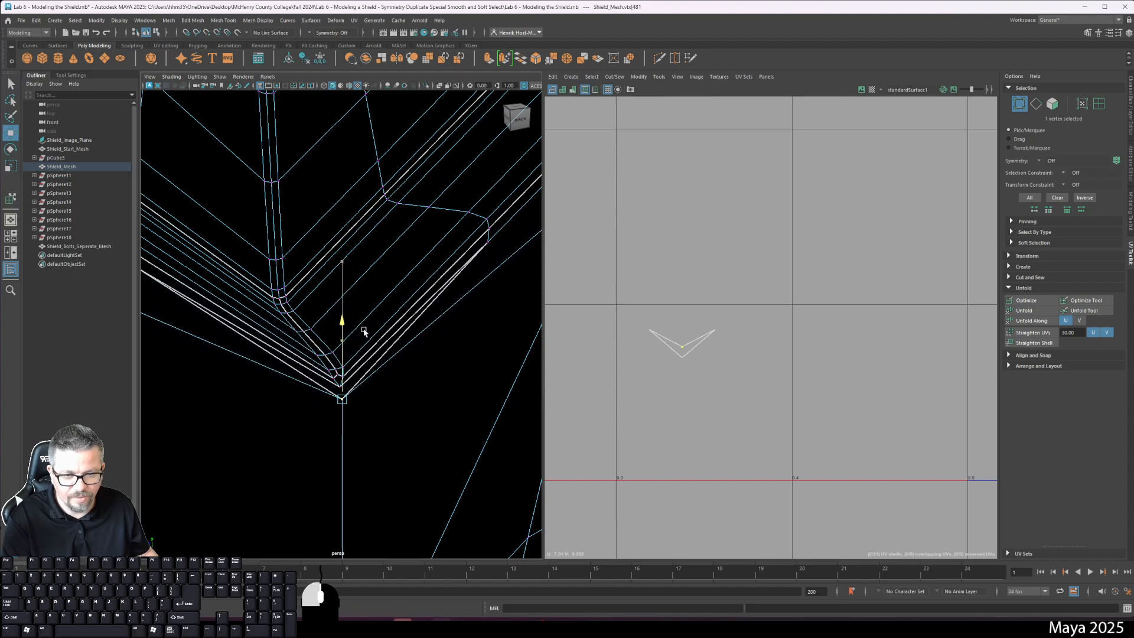
# - Select the V-shaped face and examine how it meets the neighbouring faces at the lower corner of the raised centre
pyautogui.keyDown('alt'); pyautogui.moveTo(320, 385); pyautogui.dragTo(506, 331); pyautogui.keyUp('alt')
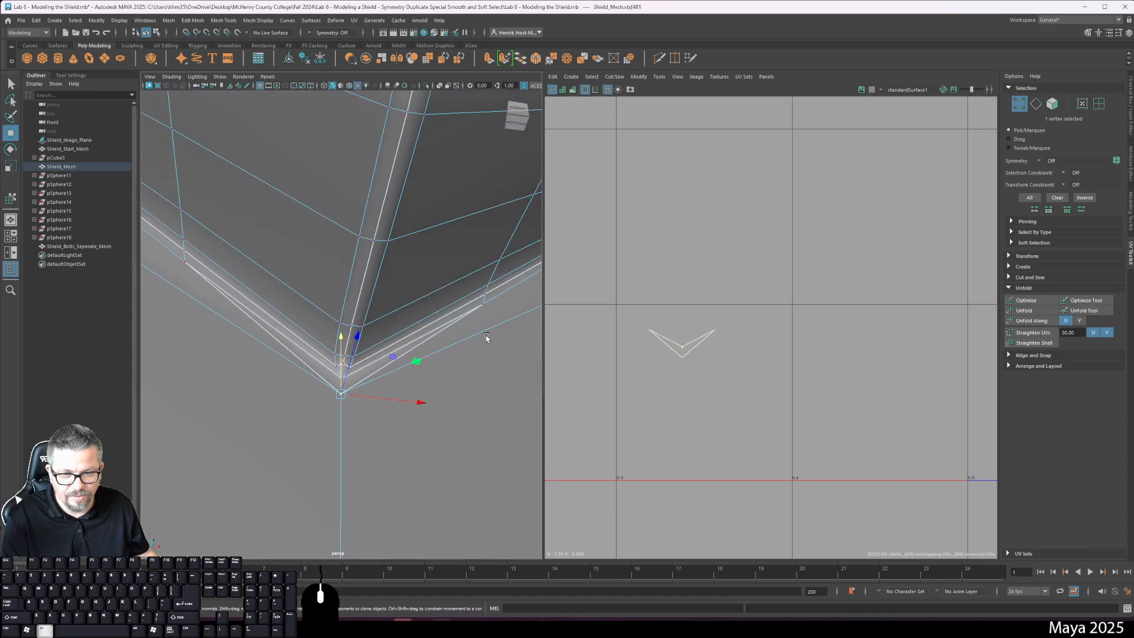
pyautogui.scroll(10, 233, 233)
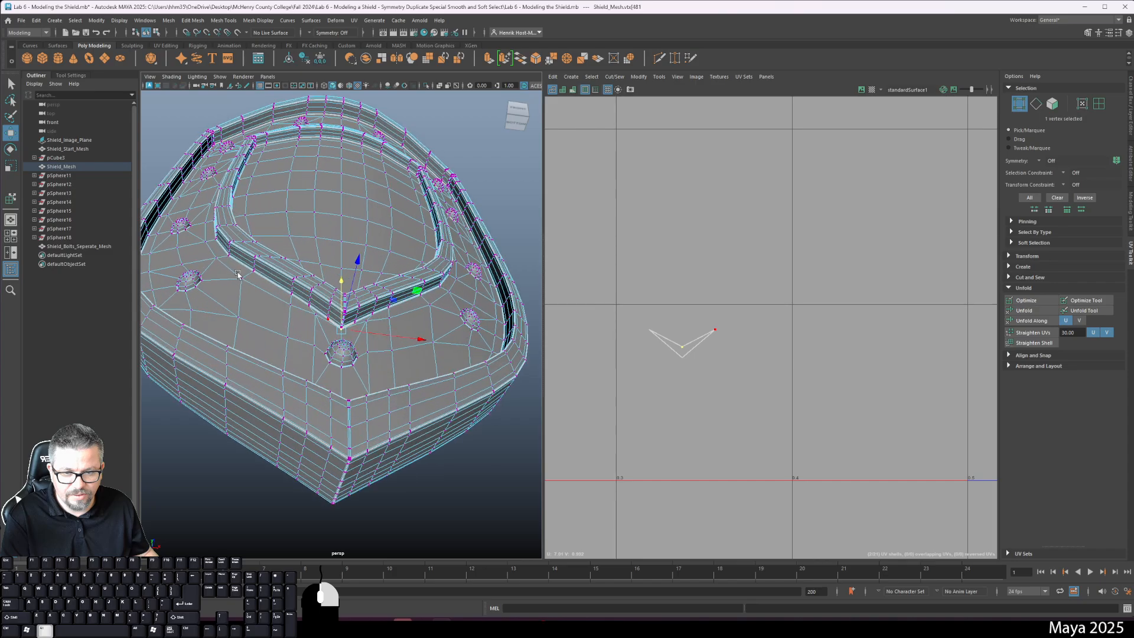
pyautogui.scroll(6, 243, 333)
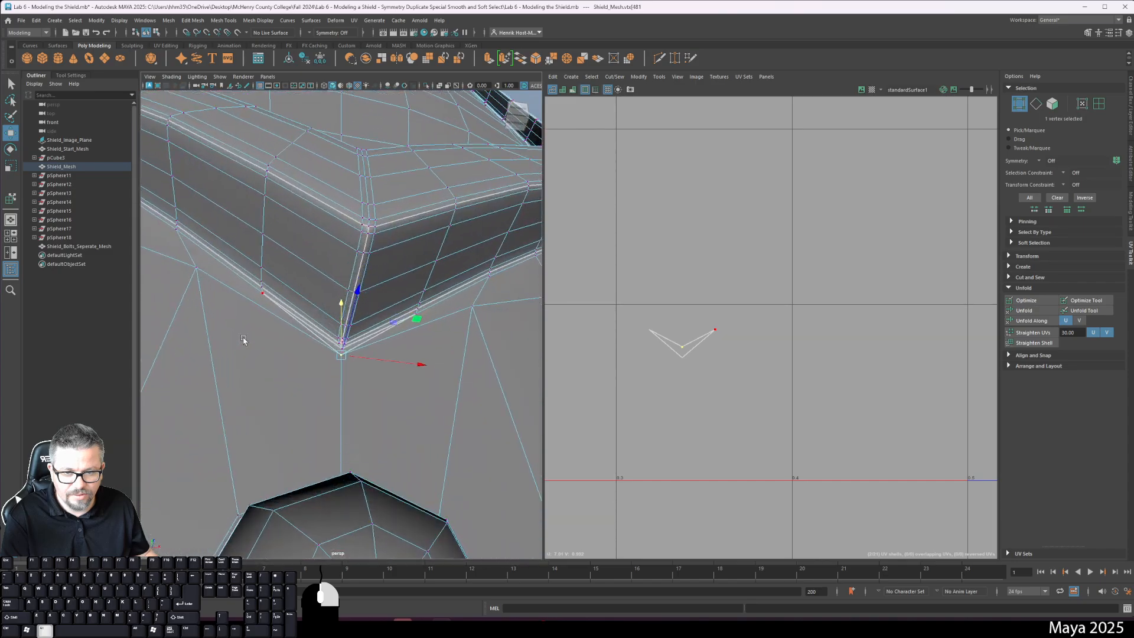
pyautogui.scroll(-3, 251, 331)
pyautogui.moveTo(301, 349); pyautogui.dragTo(307, 365, button='right')
pyautogui.click(316, 373)
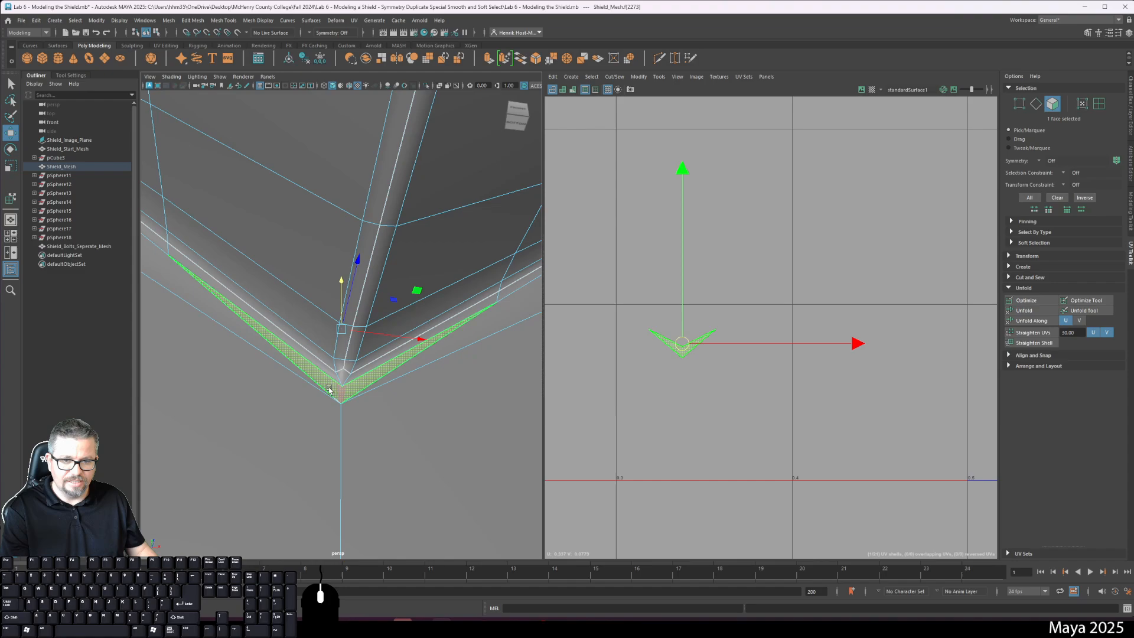
pyautogui.keyDown('alt'); pyautogui.moveTo(329, 390); pyautogui.dragTo(301, 357); pyautogui.keyUp('alt')
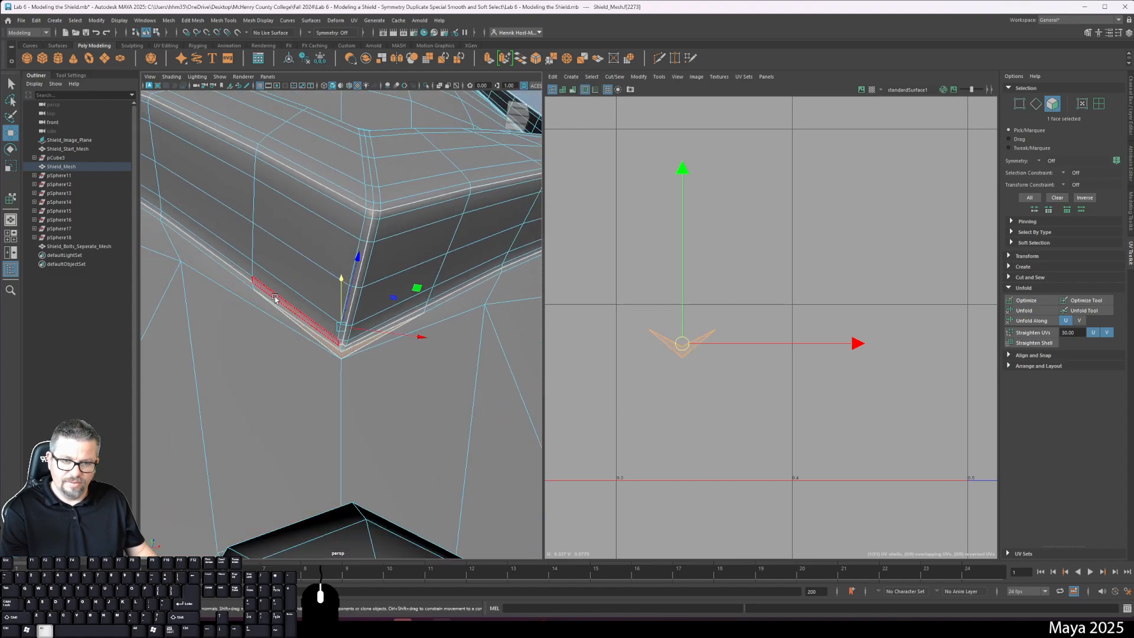
pyautogui.scroll(5, 273, 309)
pyautogui.scroll(-5, 273, 308)
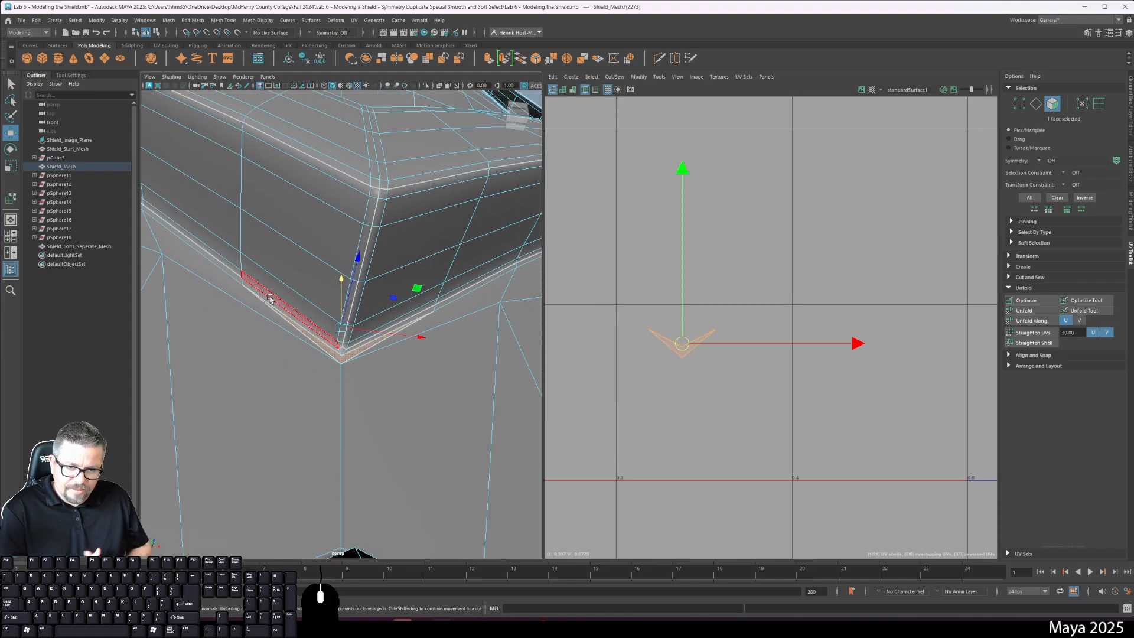
# - Use Multi-Cut to split the V-shaped face with a short edge between its inner and outer tip vertices
pyautogui.click(658, 58)
pyautogui.scroll(5, 261, 319)
pyautogui.scroll(-4, 264, 309)
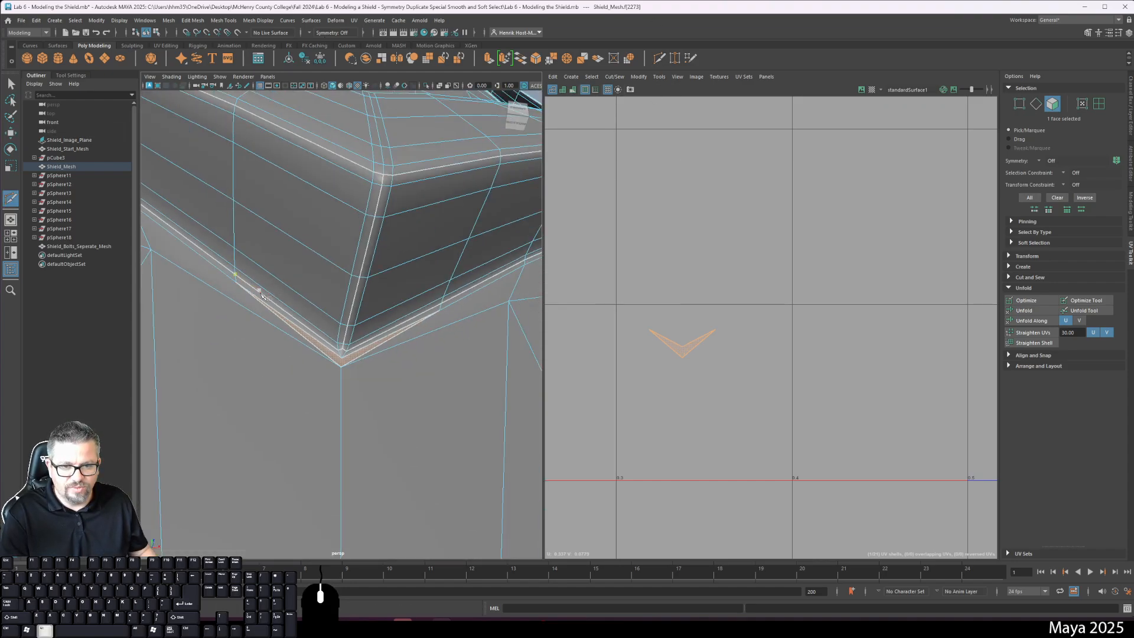
pyautogui.scroll(5, 299, 322)
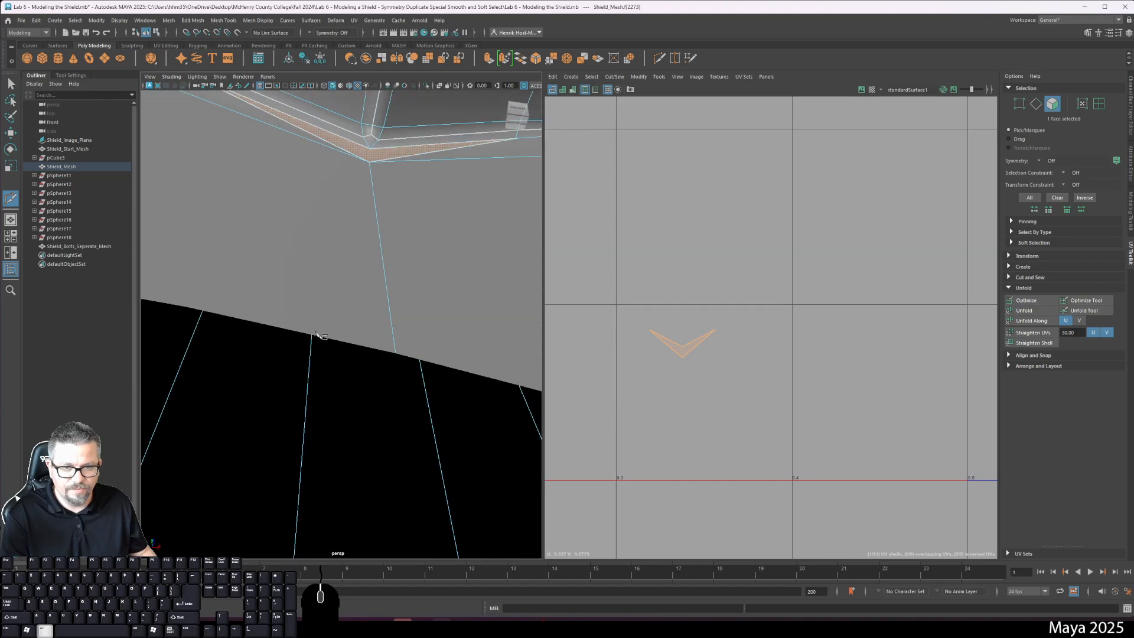
pyautogui.scroll(-4, 317, 334)
pyautogui.scroll(5, 375, 299)
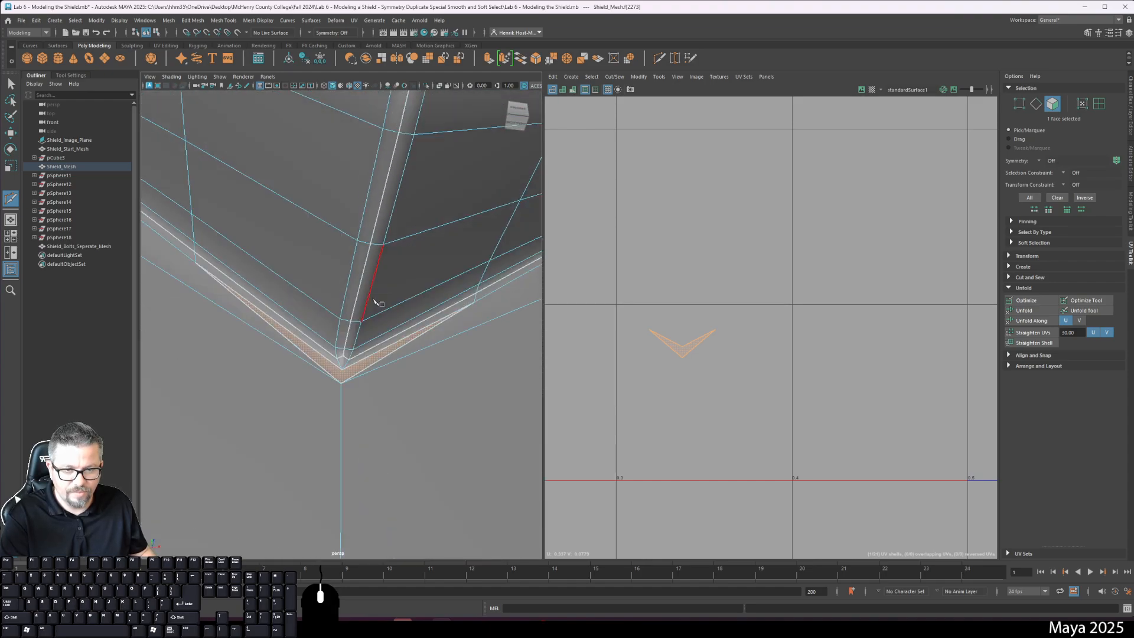
pyautogui.scroll(-6, 353, 328)
pyautogui.scroll(4, 352, 334)
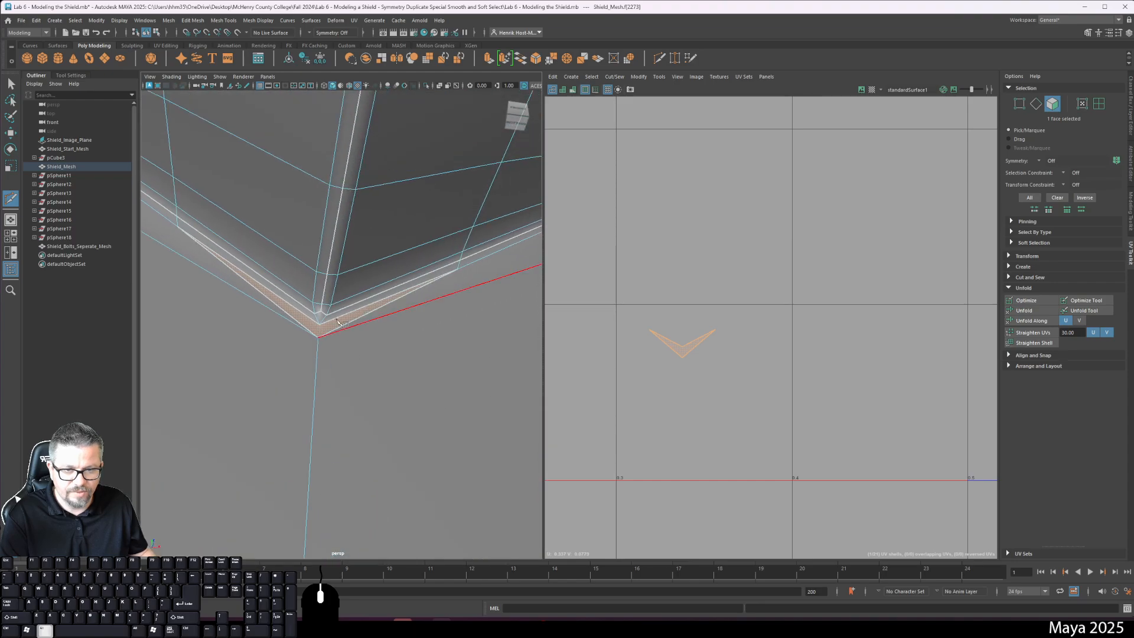
pyautogui.click(333, 317)
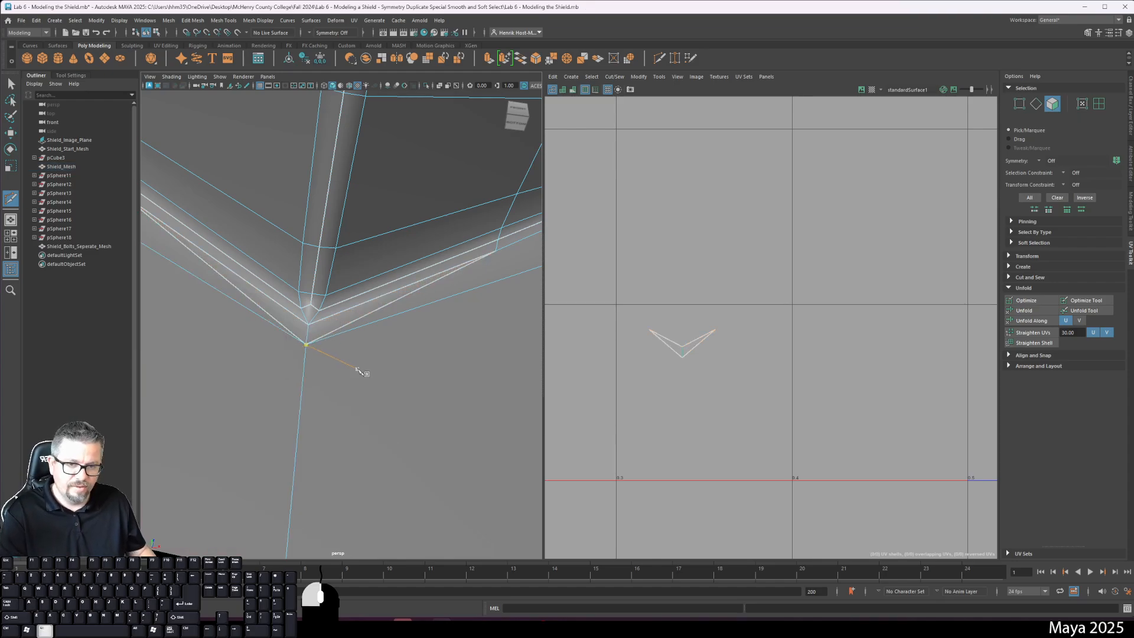
# - Examine the split corner from several angles with the smooth mesh preview turned on and off
pyautogui.keyDown('alt'); pyautogui.moveTo(360, 369); pyautogui.dragTo(328, 370); pyautogui.keyUp('alt')
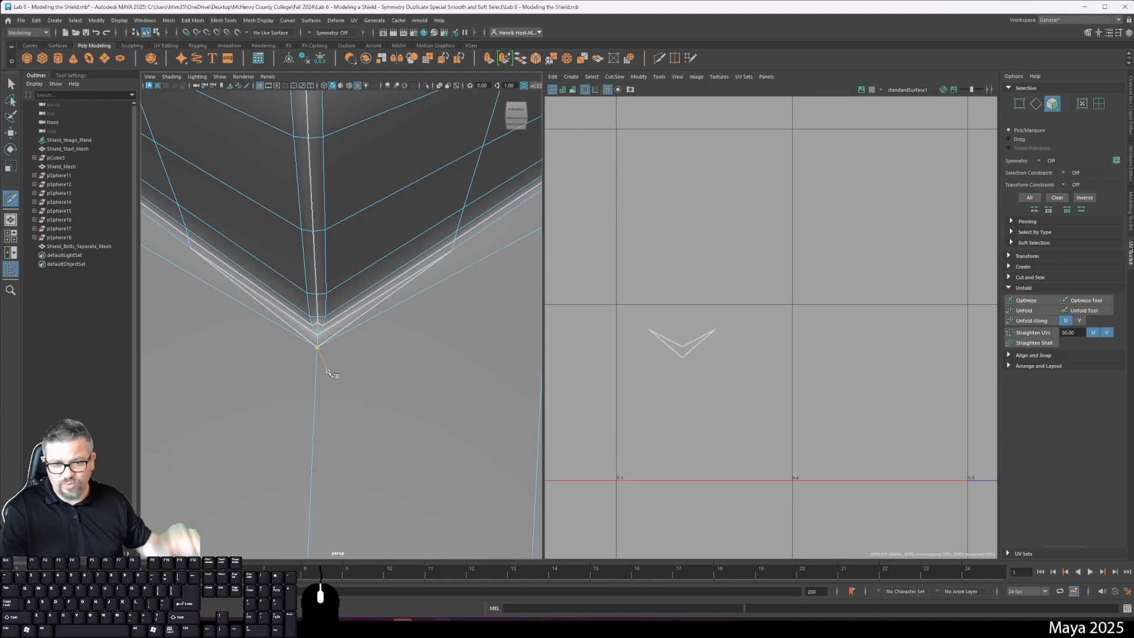
pyautogui.keyDown('alt'); pyautogui.moveTo(396, 312); pyautogui.dragTo(353, 326, button='right'); pyautogui.keyUp('alt')
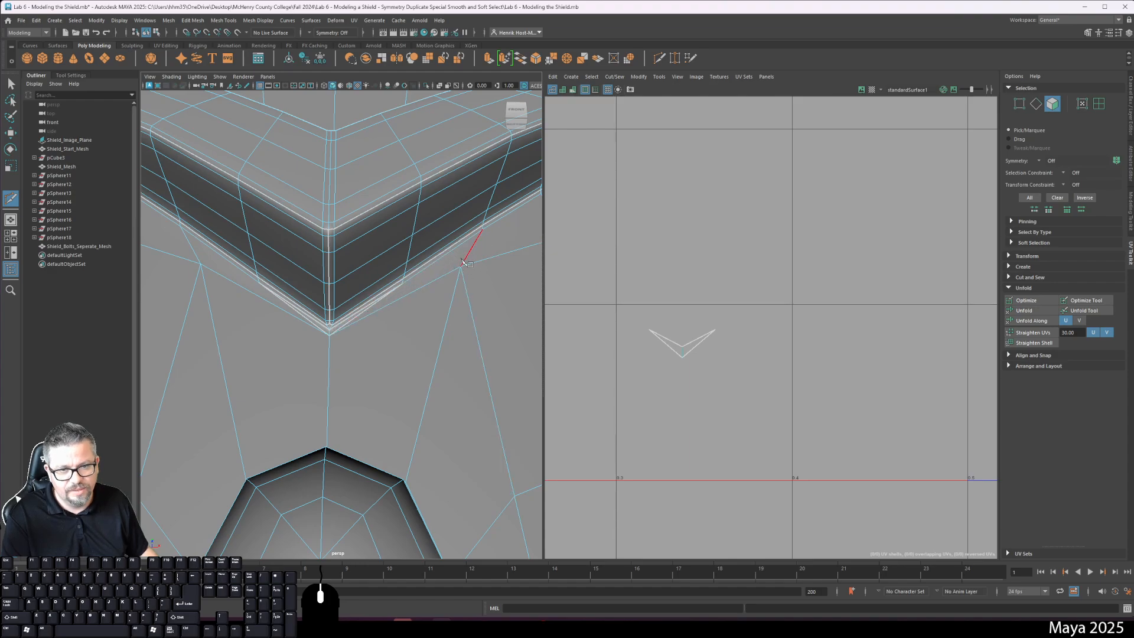
pyautogui.keyDown('alt'); pyautogui.moveTo(466, 266); pyautogui.dragTo(449, 304); pyautogui.keyUp('alt')
pyautogui.press('3')
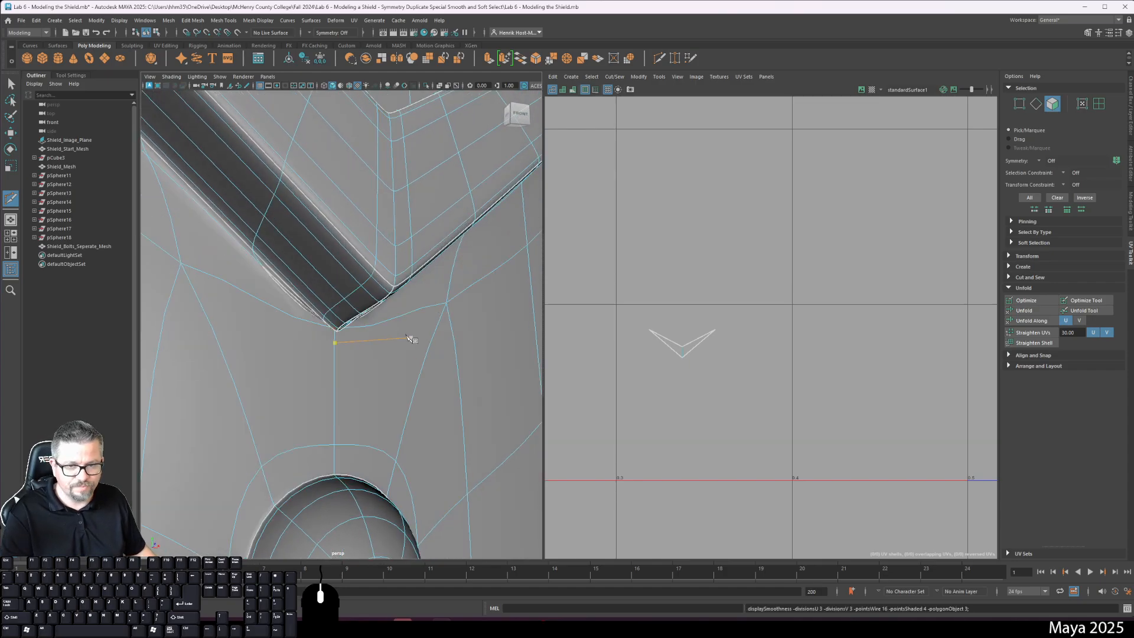
pyautogui.keyDown('alt'); pyautogui.moveTo(407, 338); pyautogui.dragTo(328, 320); pyautogui.keyUp('alt')
pyautogui.press('1')
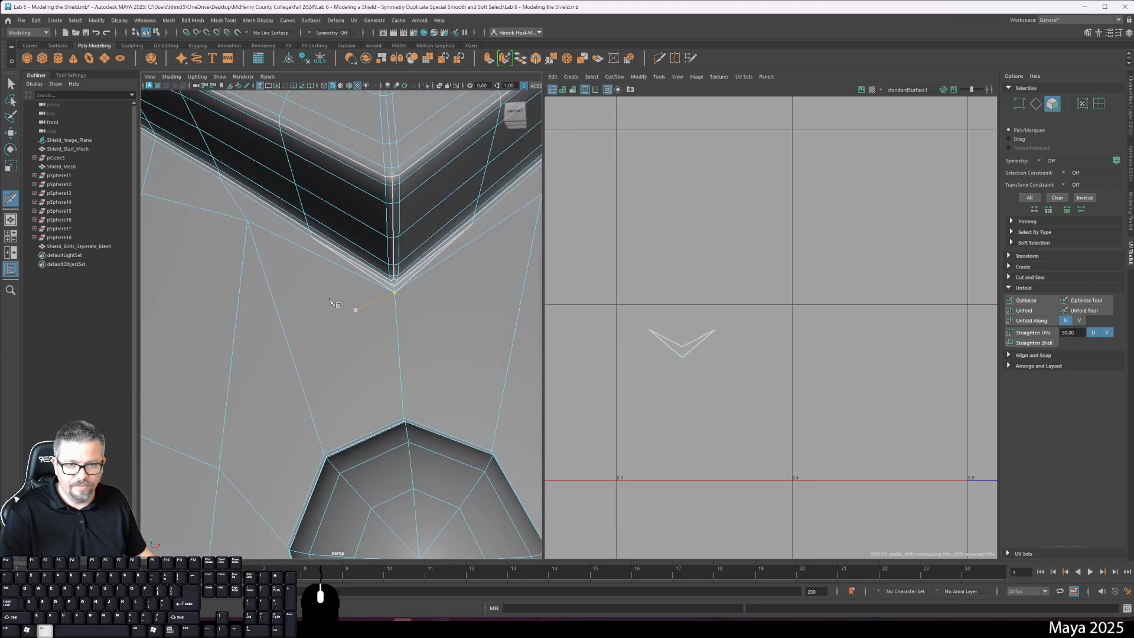
# - Leave Multi-Cut and select long edges of the V-shaped piece at the lower corner of the raised centre
pyautogui.click(12, 85)
pyautogui.moveTo(340, 259); pyautogui.dragTo(339, 232, button='right')
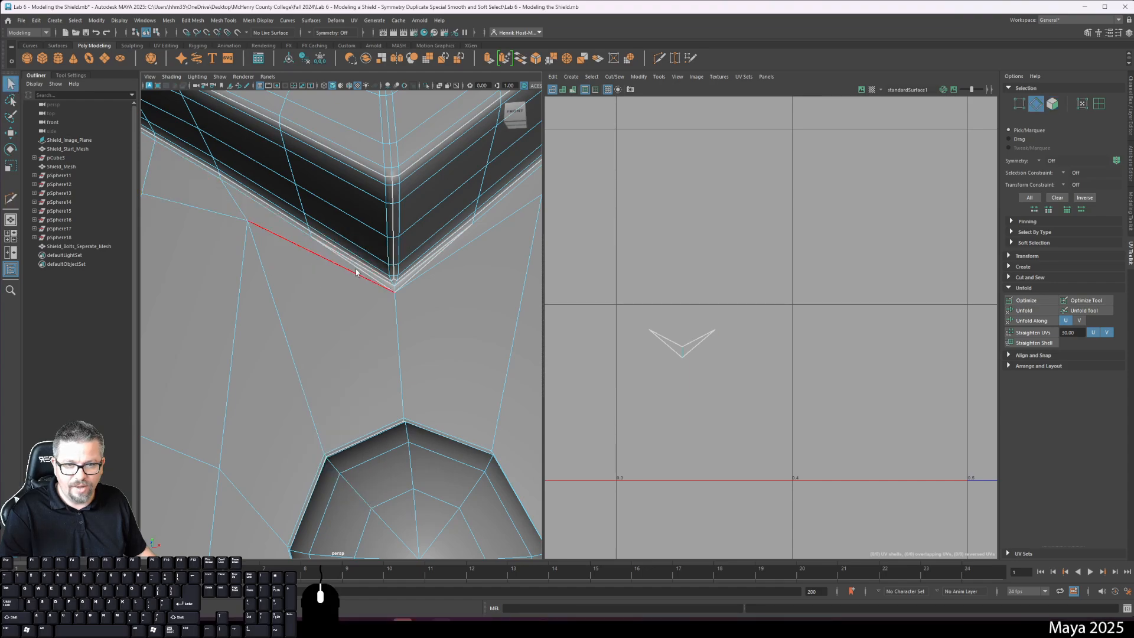
pyautogui.click(377, 277)
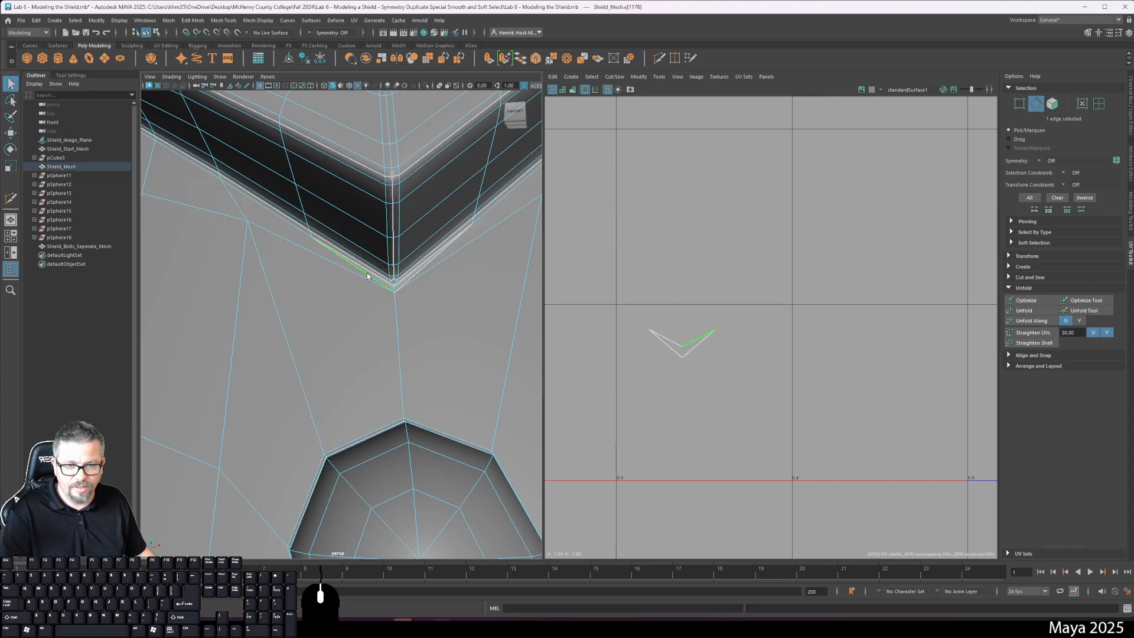
pyautogui.keyDown('shift'); pyautogui.click(417, 275); pyautogui.keyUp('shift')
pyautogui.keyDown('alt'); pyautogui.moveTo(392, 296); pyautogui.dragTo(376, 220, button='right'); pyautogui.keyUp('alt')
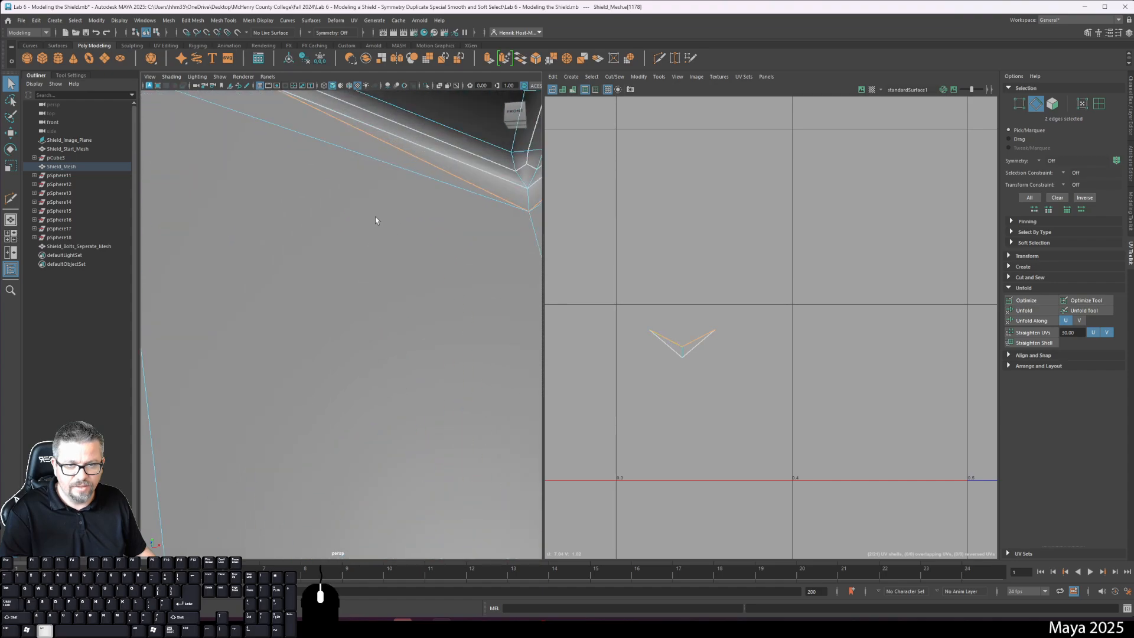
pyautogui.keyDown('alt'); pyautogui.moveTo(392, 152); pyautogui.dragTo(433, 192, button='right'); pyautogui.keyUp('alt')
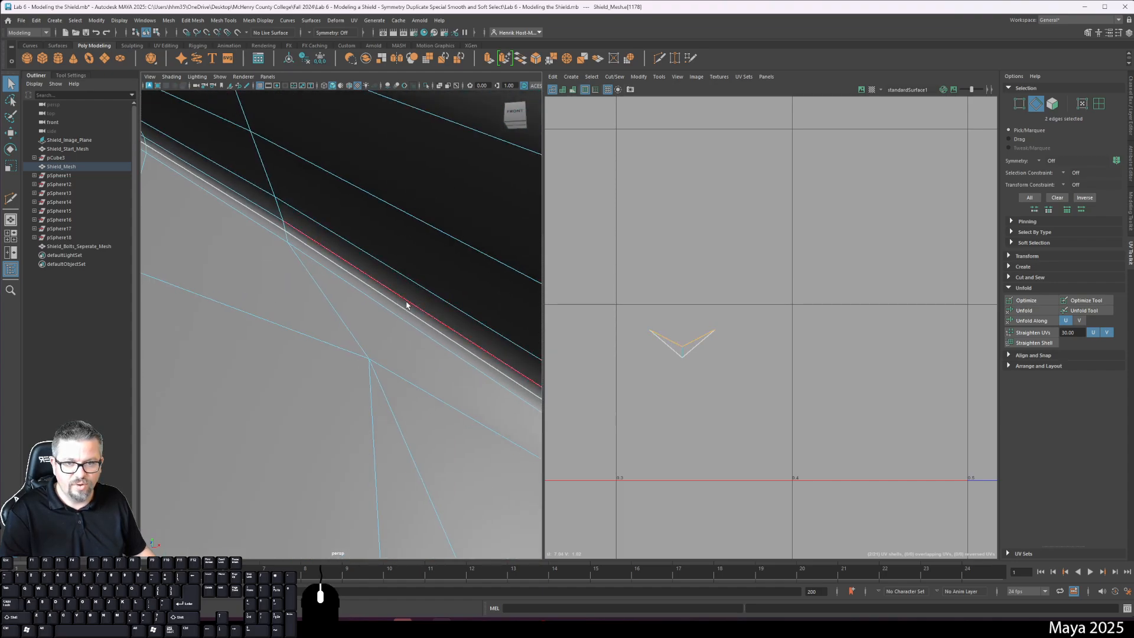
pyautogui.keyDown('alt'); pyautogui.moveTo(422, 321); pyautogui.dragTo(400, 307, button='right'); pyautogui.keyUp('alt')
pyautogui.keyDown('alt'); pyautogui.moveTo(426, 321); pyautogui.dragTo(323, 258, button='middle'); pyautogui.keyUp('alt')
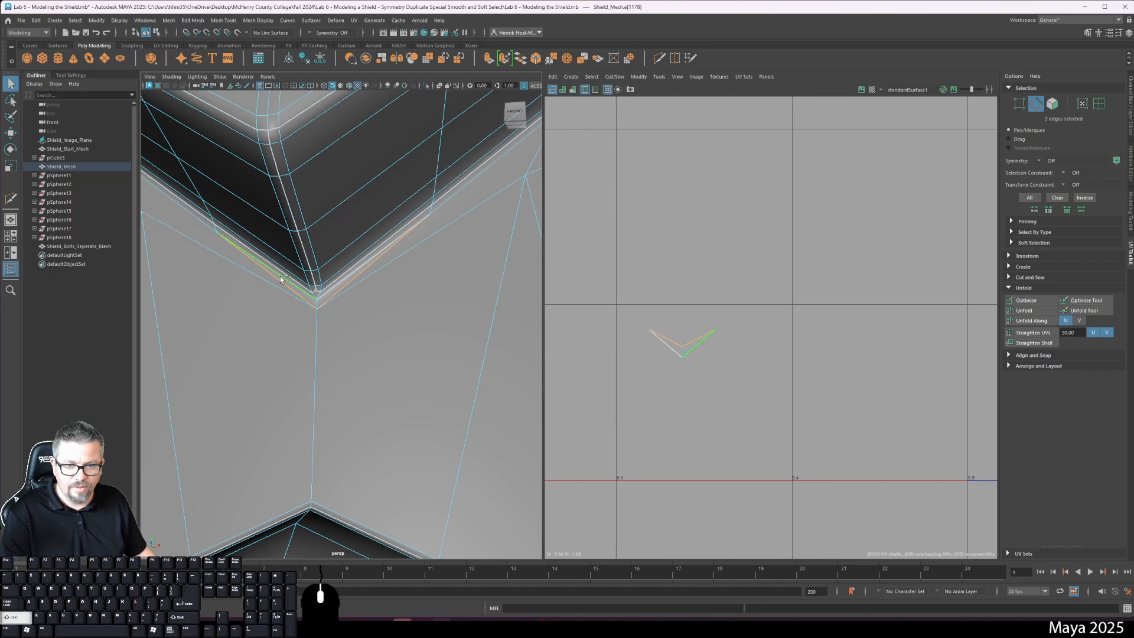
pyautogui.keyDown('shift'); pyautogui.click(313, 301); pyautogui.keyUp('shift')
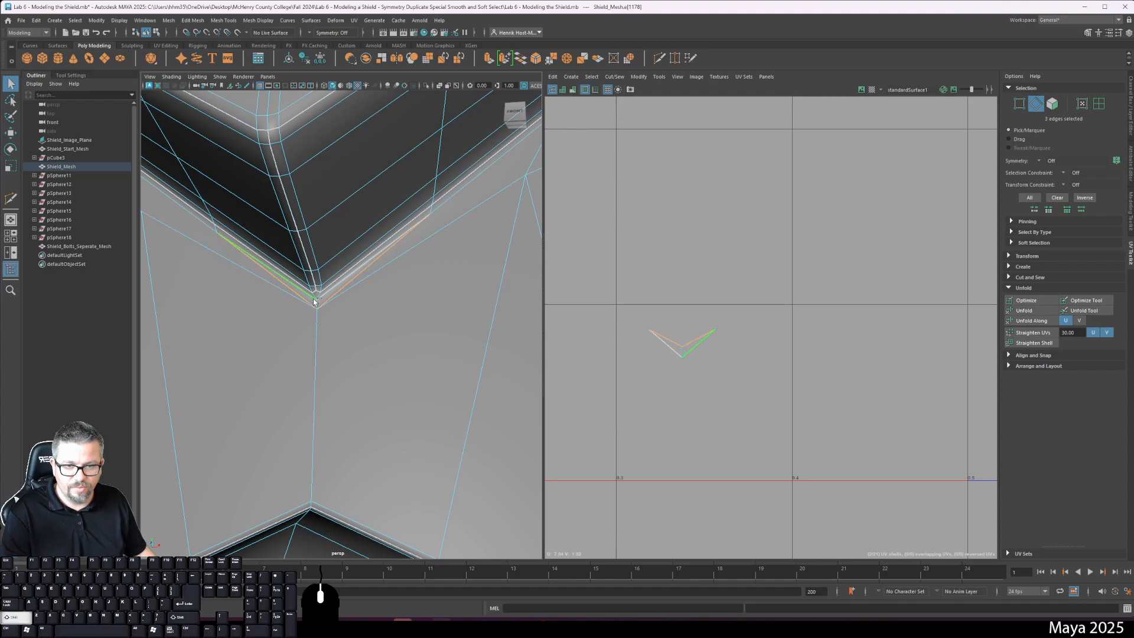
# - Cut the UVs along the short centre edge that splits the V-shaped shell
pyautogui.click(317, 306)
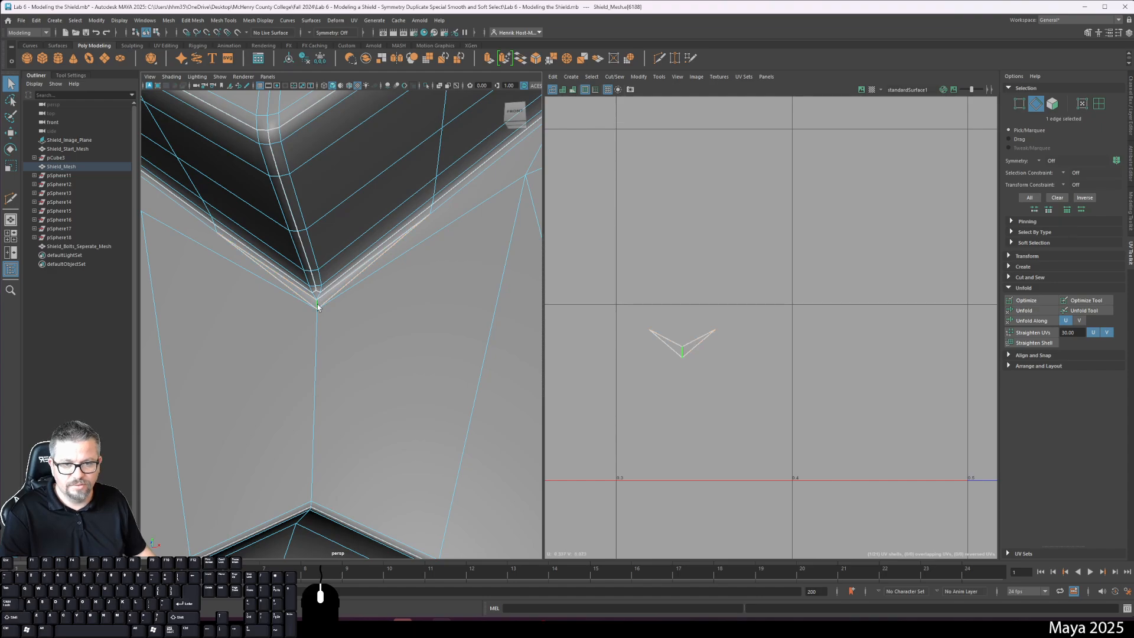
pyautogui.click(614, 77)
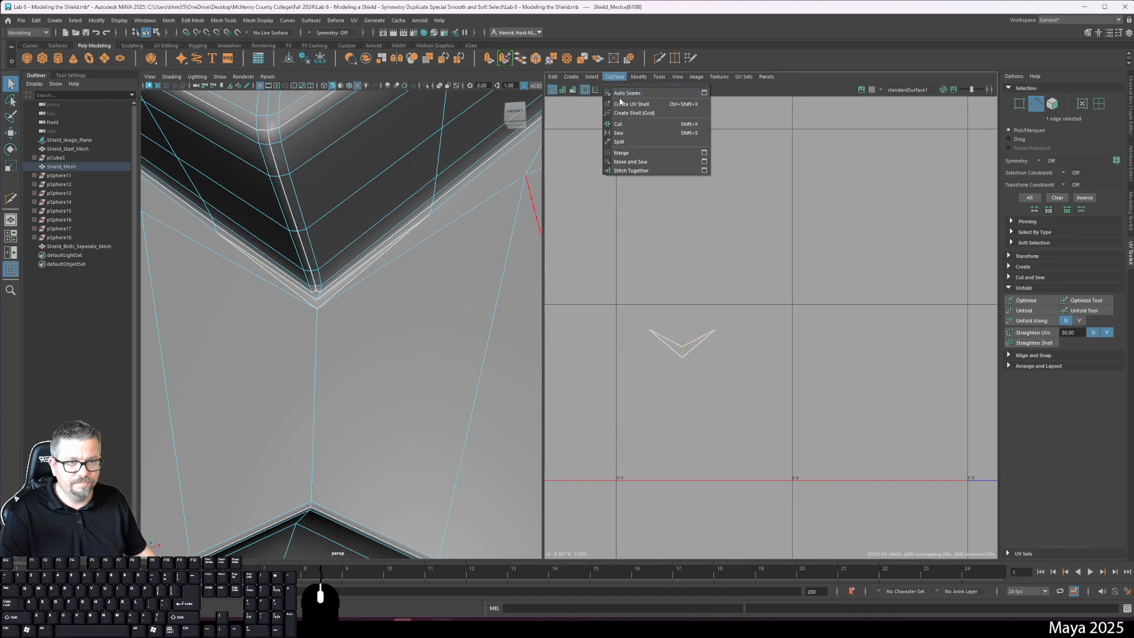
pyautogui.click(627, 122)
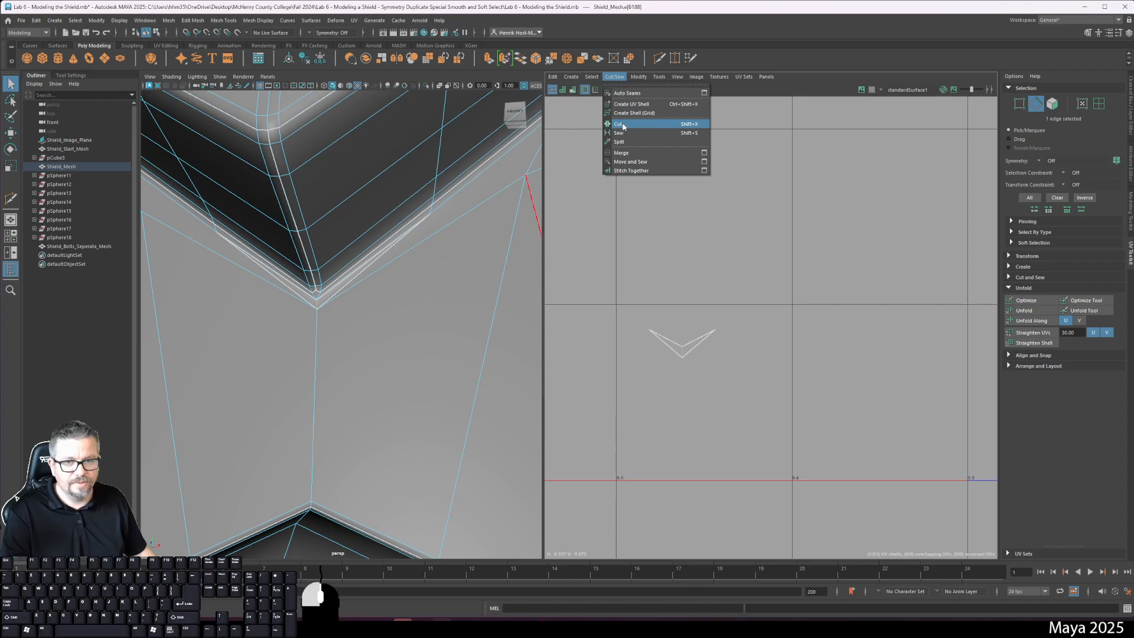
# - Apply Move and Sew to the four long edges of the V-shaped shells and frame the whole UV layout
pyautogui.keyDown('shift'); pyautogui.click(346, 287); pyautogui.keyUp('shift')
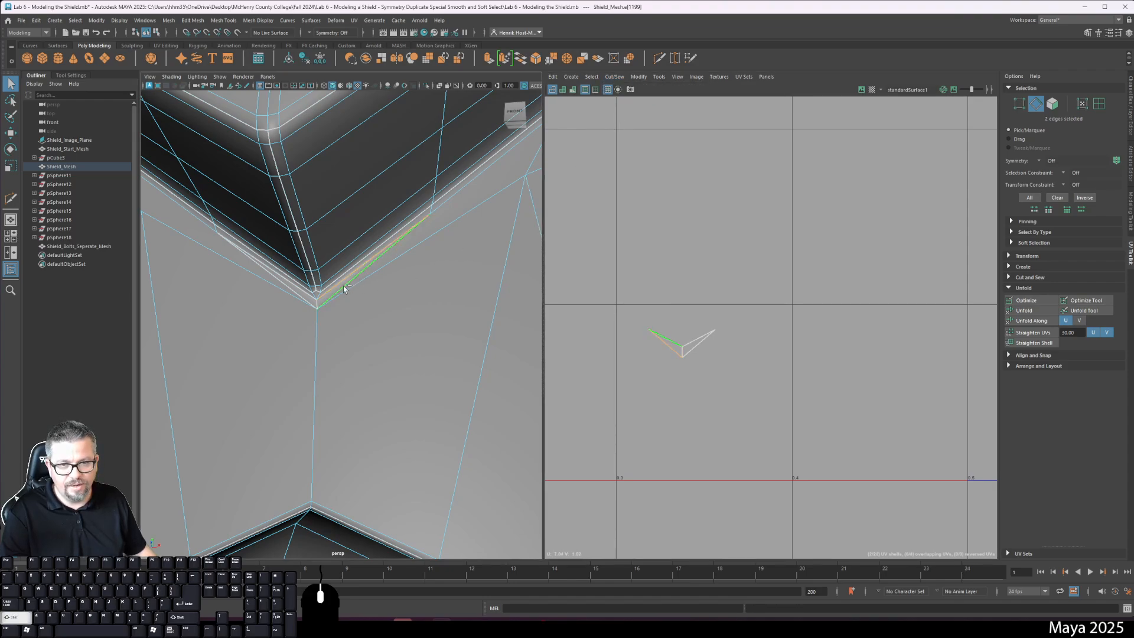
pyautogui.keyDown('shift'); pyautogui.click(301, 295); pyautogui.keyUp('shift')
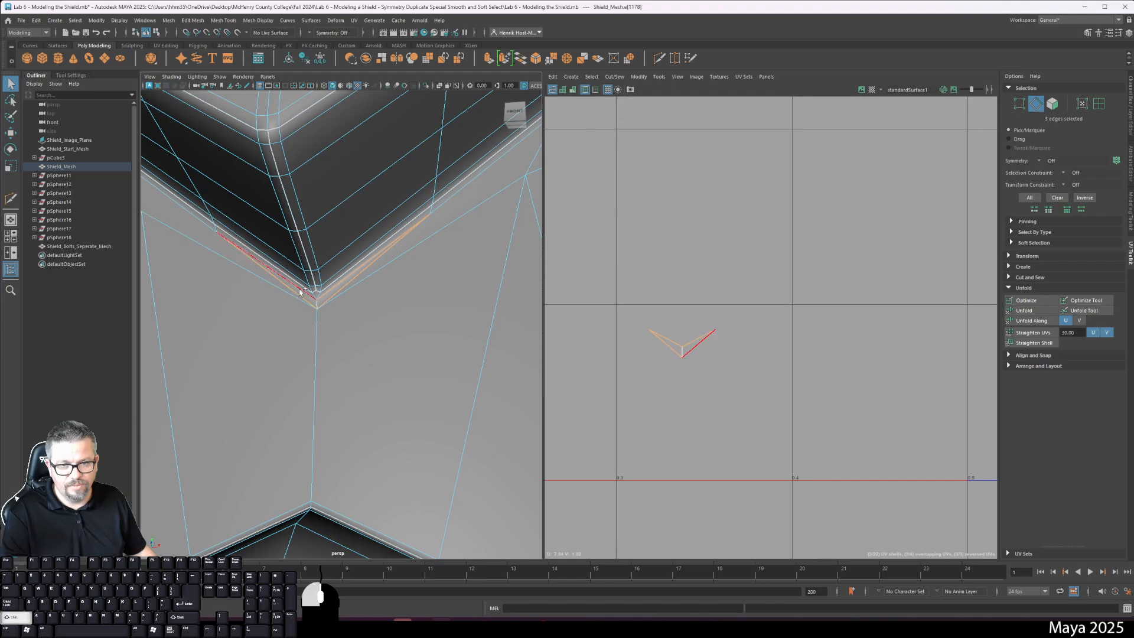
pyautogui.click(652, 77)
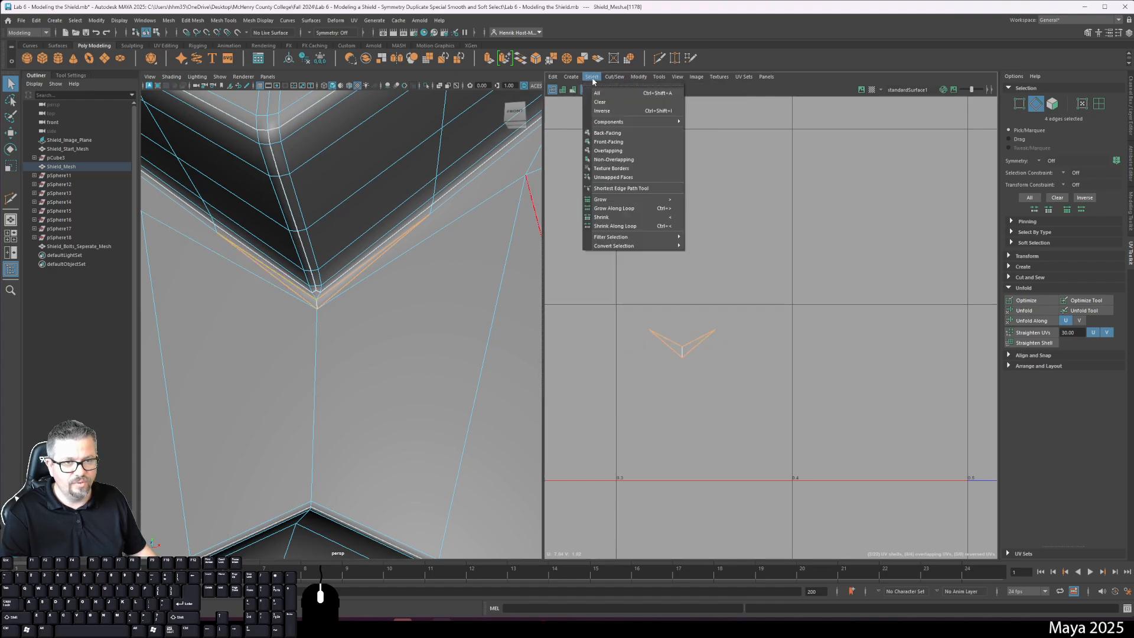
pyautogui.moveTo(614, 77)
pyautogui.click(630, 161)
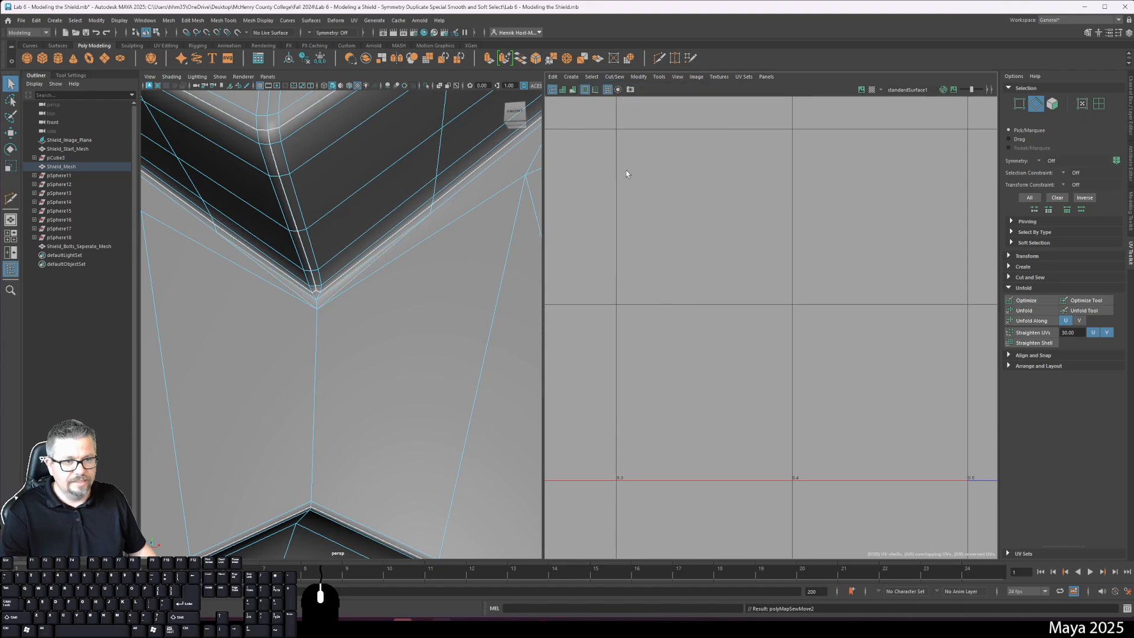
pyautogui.press('f')
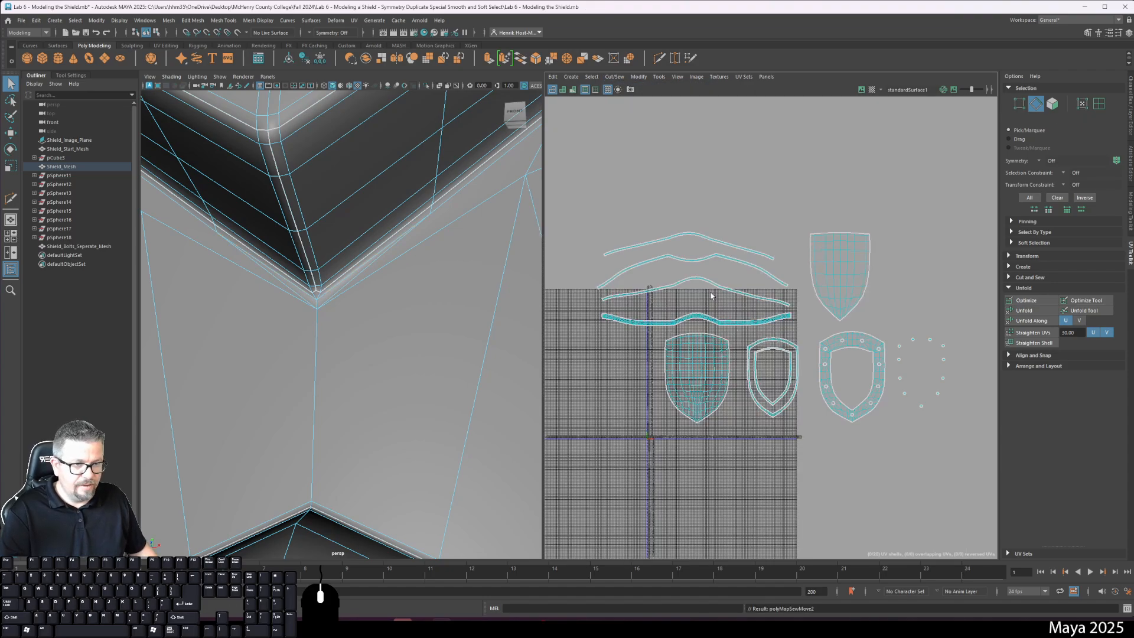
# - Select the two thin faces of the V-shaped piece and examine where they sit in the front rim's UV shell
pyautogui.moveTo(356, 289); pyautogui.dragTo(383, 269, button='right')
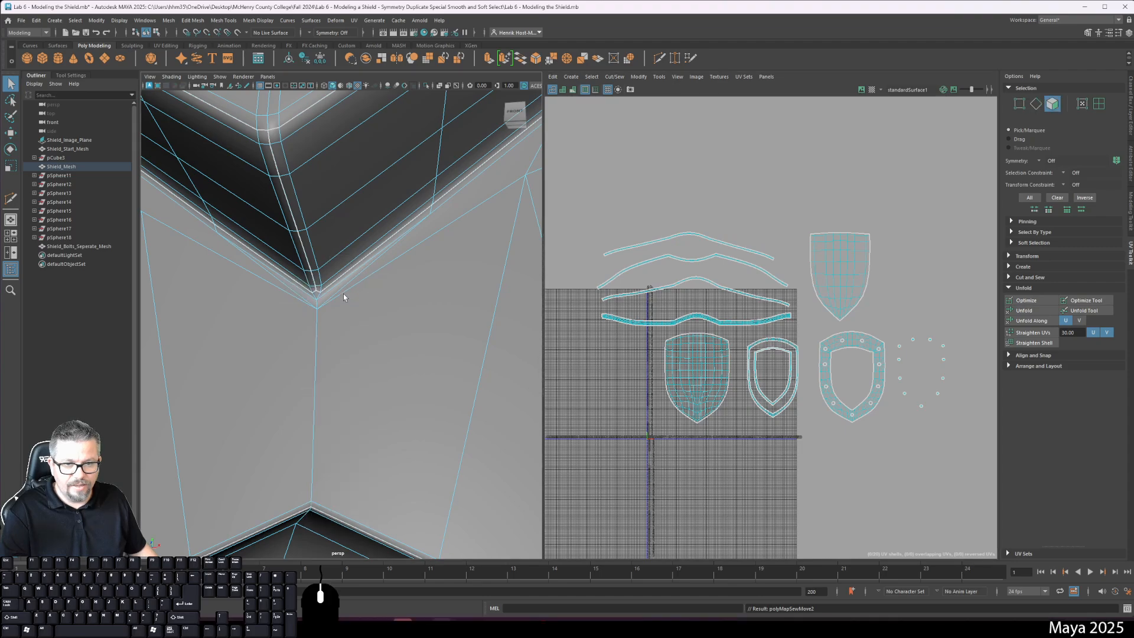
pyautogui.click(344, 281)
pyautogui.keyDown('shift'); pyautogui.click(307, 291); pyautogui.keyUp('shift')
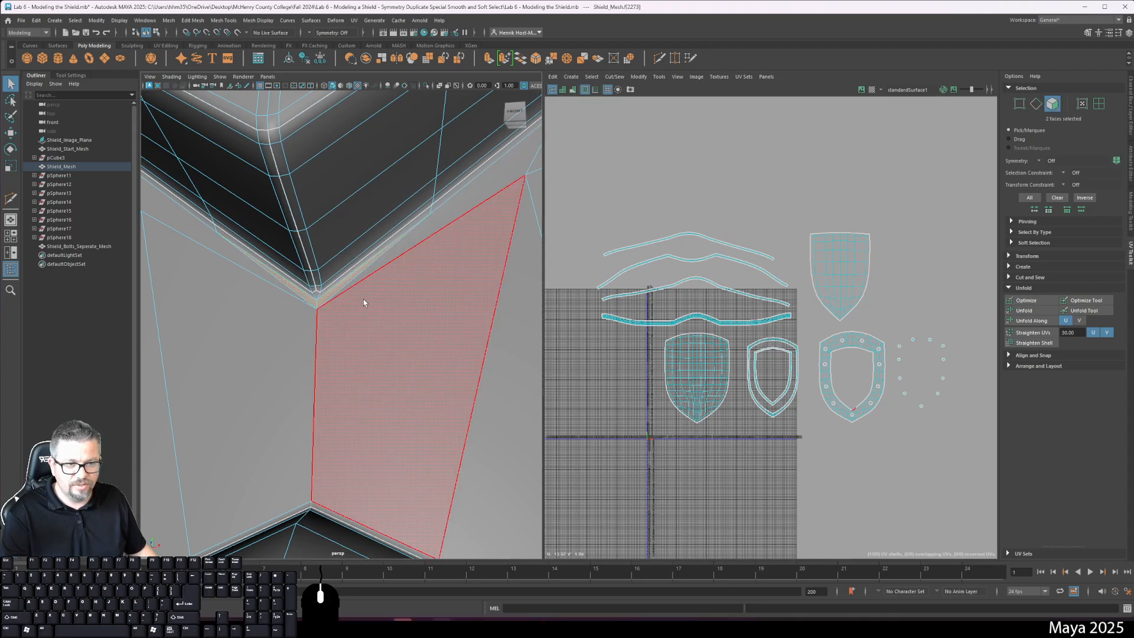
pyautogui.press('f')
pyautogui.keyDown('alt'); pyautogui.moveTo(683, 347); pyautogui.dragTo(607, 36, button='right'); pyautogui.keyUp('alt')
pyautogui.keyDown('alt'); pyautogui.moveTo(754, 370); pyautogui.dragTo(692, 243, button='right'); pyautogui.keyUp('alt')
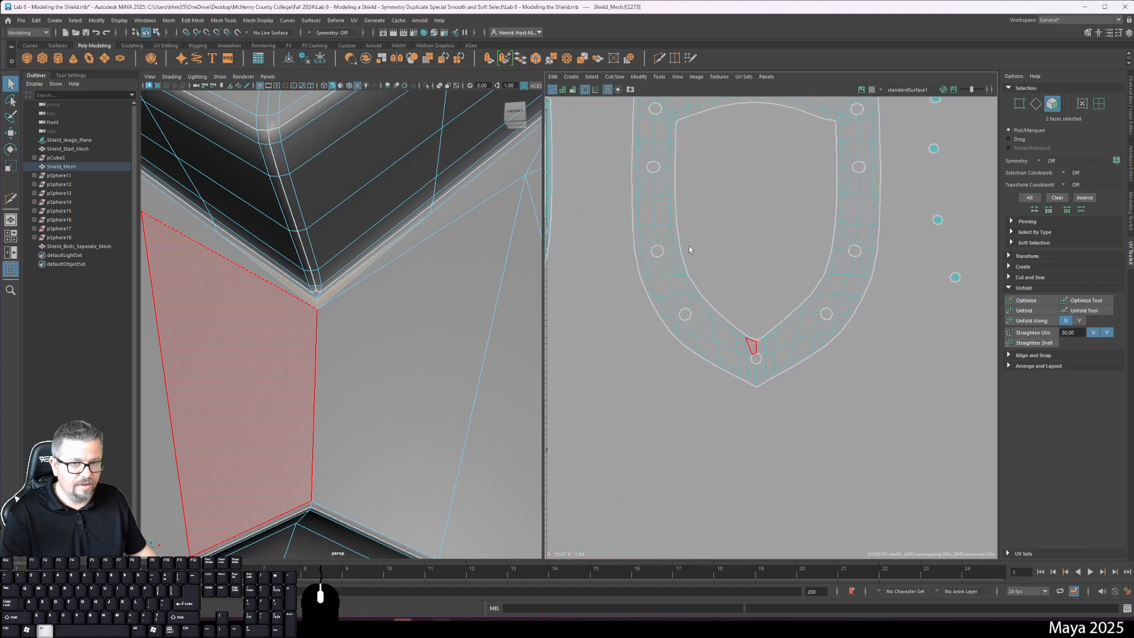
pyautogui.keyDown('alt'); pyautogui.moveTo(678, 283); pyautogui.dragTo(779, 429, button='right'); pyautogui.keyUp('alt')
pyautogui.keyDown('alt'); pyautogui.moveTo(779, 428); pyautogui.dragTo(684, 332, button='middle'); pyautogui.keyUp('alt')
pyautogui.keyDown('alt'); pyautogui.moveTo(683, 332); pyautogui.dragTo(745, 319, button='right'); pyautogui.keyUp('alt')
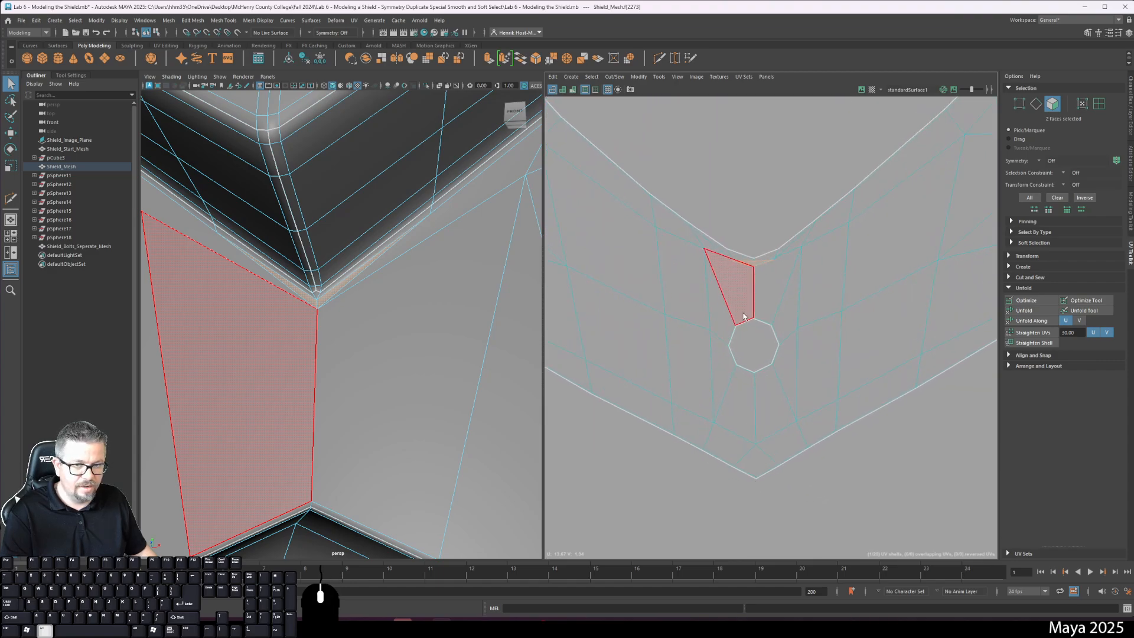
pyautogui.keyDown('alt'); pyautogui.moveTo(744, 319); pyautogui.dragTo(621, 363, button='middle'); pyautogui.keyUp('alt')
pyautogui.keyDown('alt'); pyautogui.moveTo(622, 363); pyautogui.dragTo(712, 493, button='right'); pyautogui.keyUp('alt')
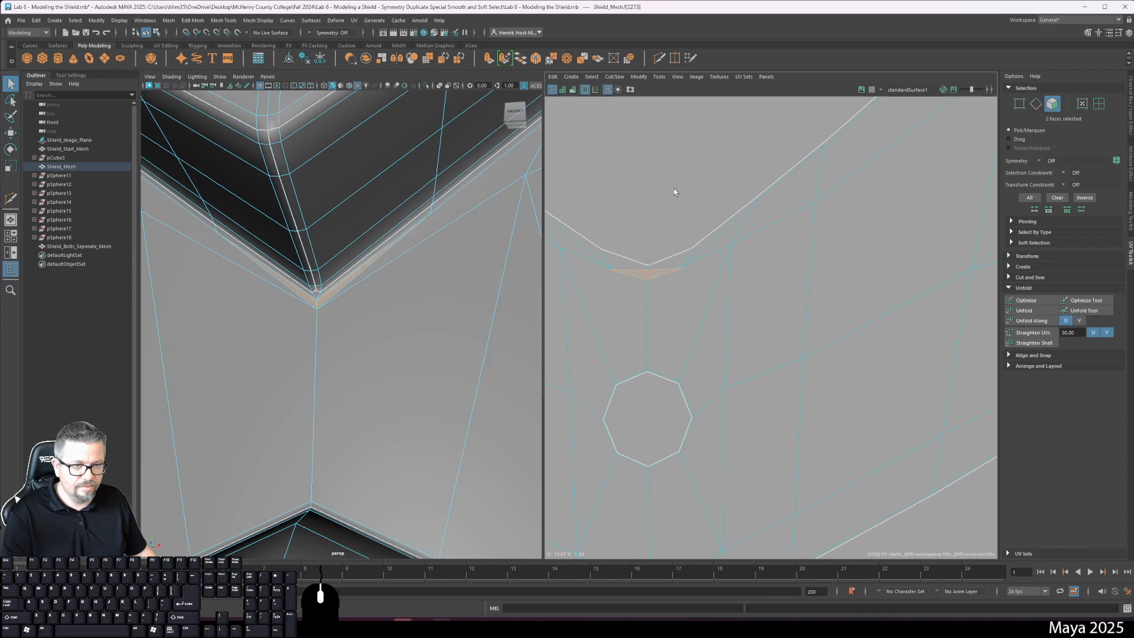
pyautogui.keyDown('alt'); pyautogui.moveTo(654, 170); pyautogui.dragTo(710, 293, button='right'); pyautogui.keyUp('alt')
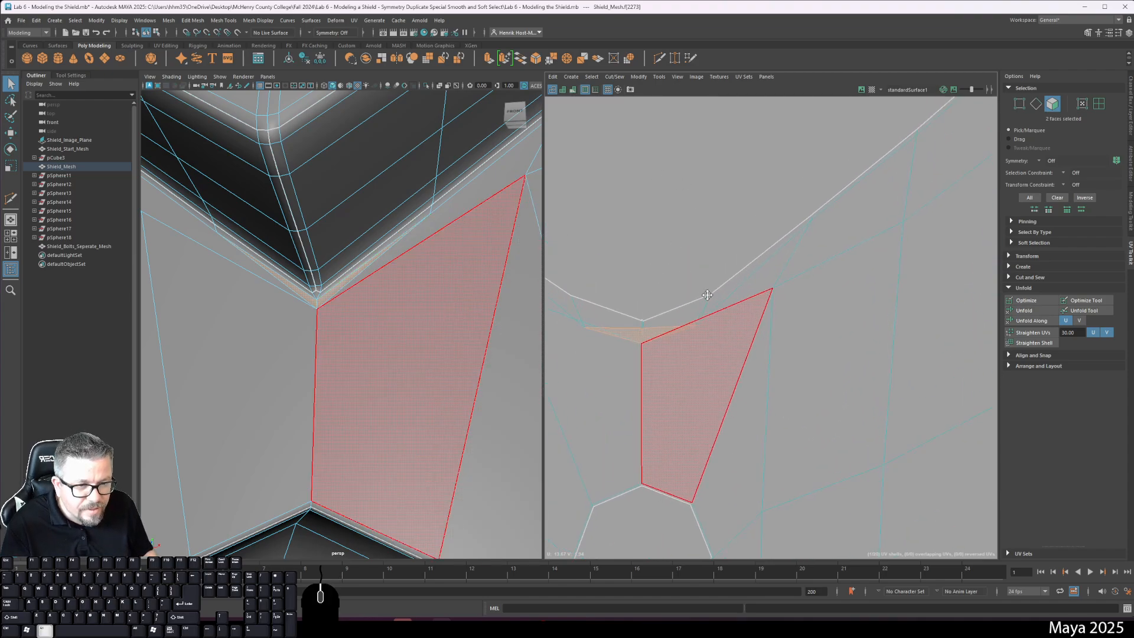
pyautogui.keyDown('alt'); pyautogui.moveTo(711, 293); pyautogui.dragTo(727, 231, button='middle'); pyautogui.keyUp('alt')
pyautogui.keyDown('alt'); pyautogui.moveTo(727, 231); pyautogui.dragTo(593, 144, button='right'); pyautogui.keyUp('alt')
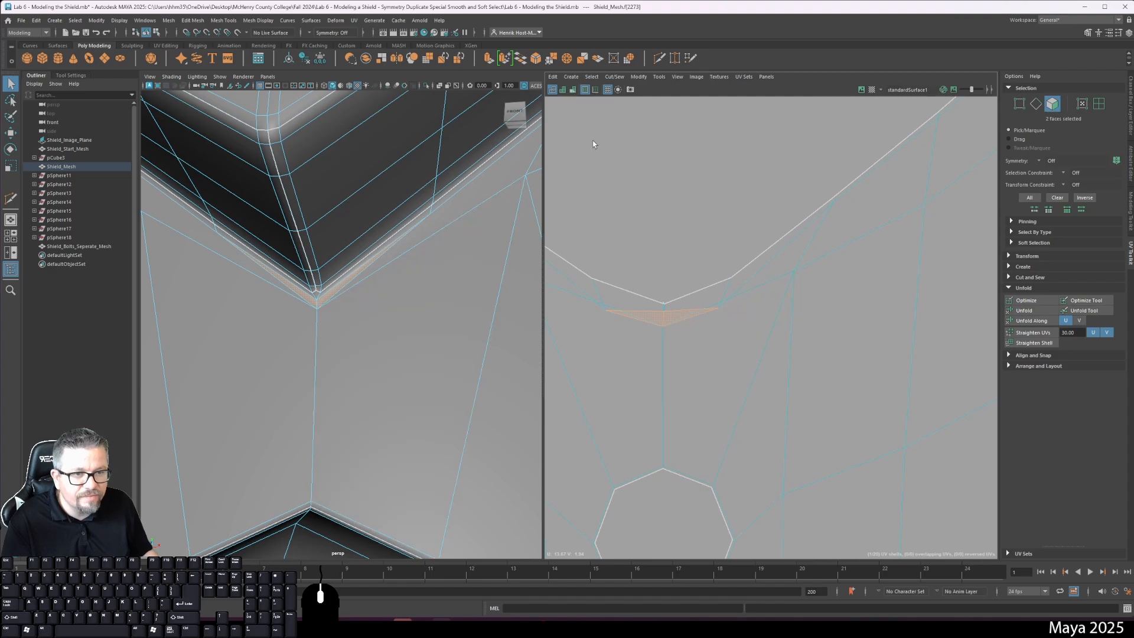
# - Select the front rim's whole UV shell with Move UV Shell and unfold it
pyautogui.click(646, 81)
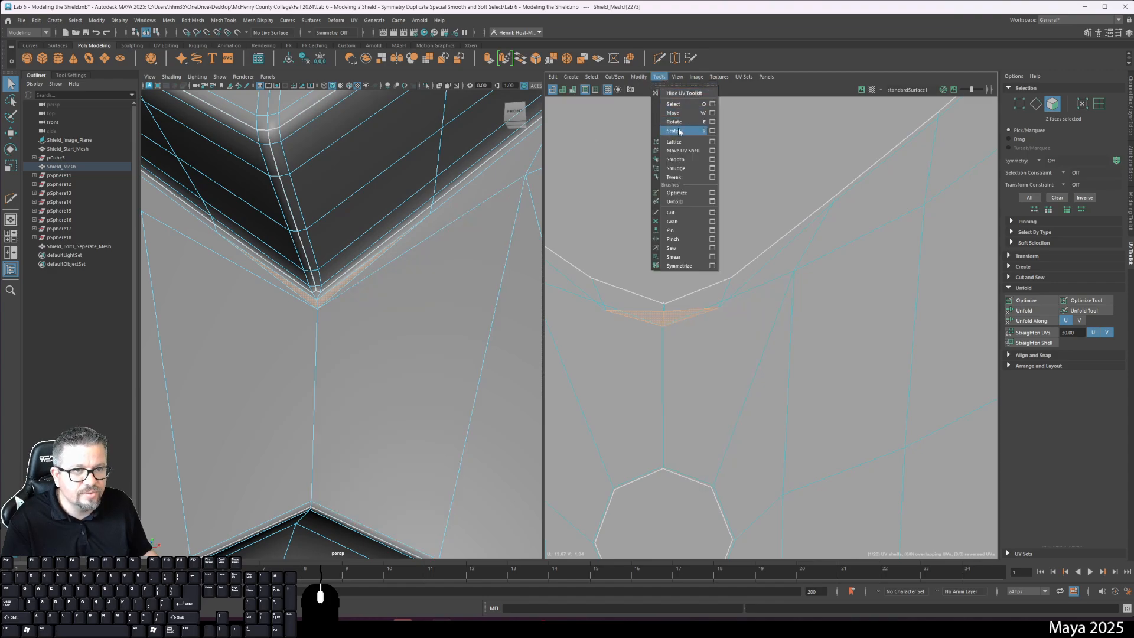
pyautogui.click(679, 152)
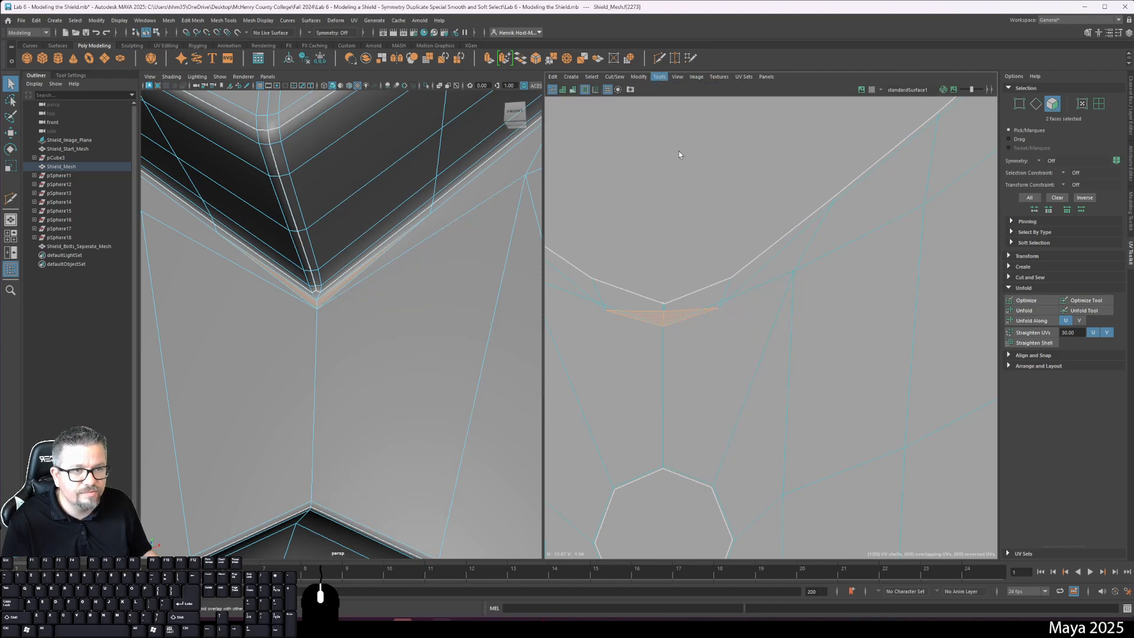
pyautogui.click(1039, 310)
pyautogui.keyDown('alt'); pyautogui.moveTo(694, 319); pyautogui.dragTo(662, 305, button='middle'); pyautogui.keyUp('alt')
pyautogui.keyDown('alt'); pyautogui.moveTo(662, 305); pyautogui.dragTo(1005, 597, button='right'); pyautogui.keyUp('alt')
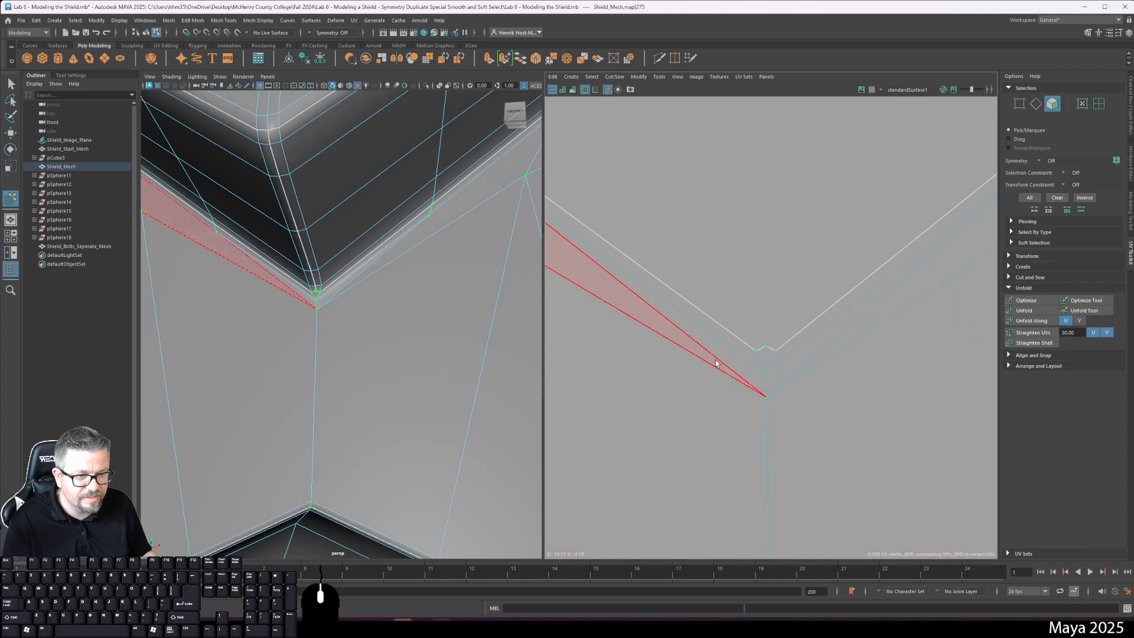
pyautogui.scroll(-5, 650, 266)
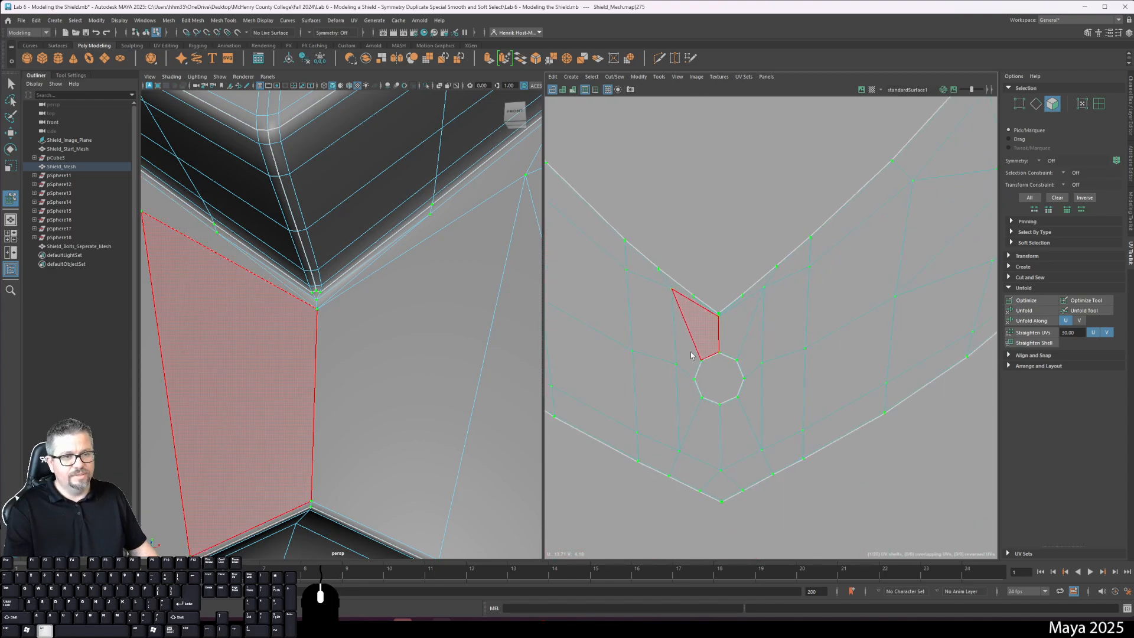
pyautogui.scroll(-5, 691, 354)
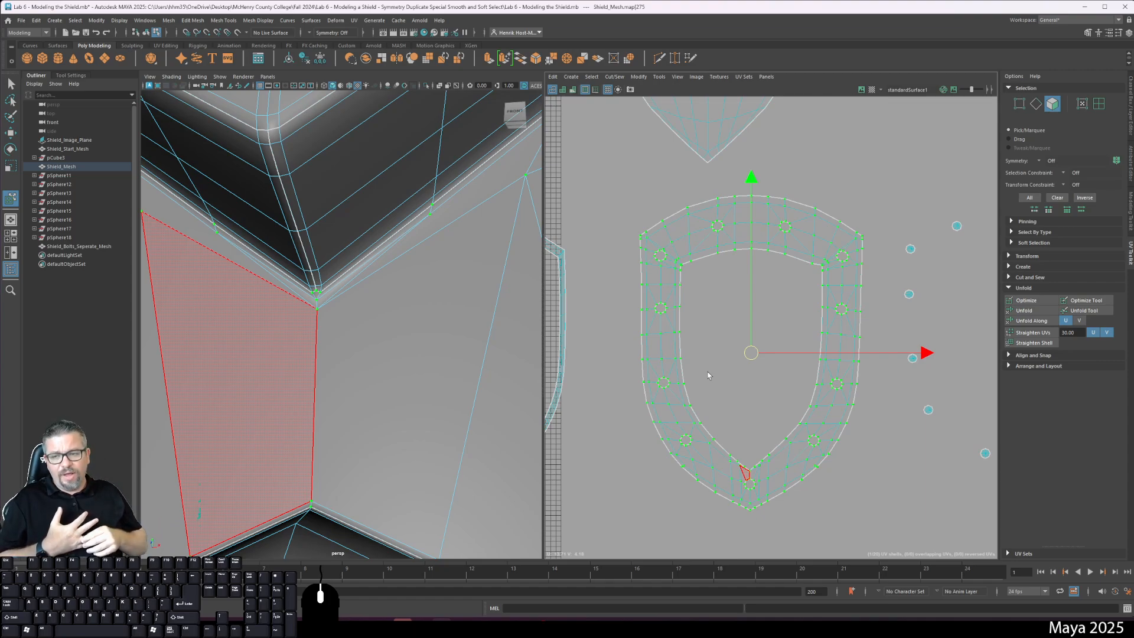
# - Select all the shield's UV shells with Move UV Shell and frame the complete shield in the perspective view
pyautogui.click(699, 356)
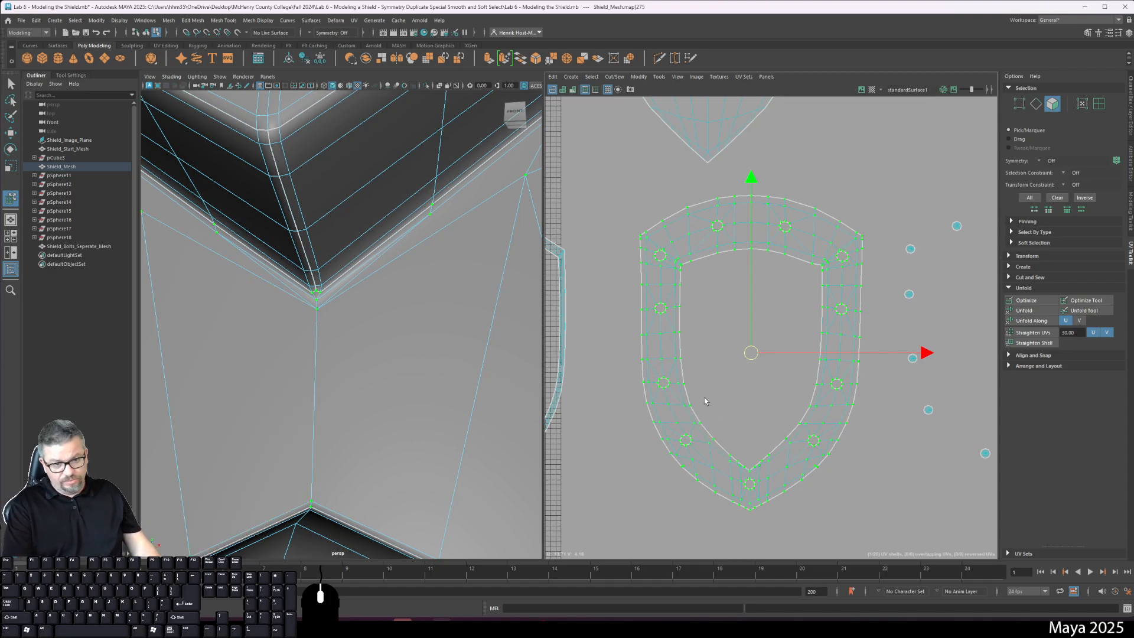
pyautogui.keyDown('alt'); pyautogui.moveTo(707, 452); pyautogui.dragTo(638, 276, button='right'); pyautogui.keyUp('alt')
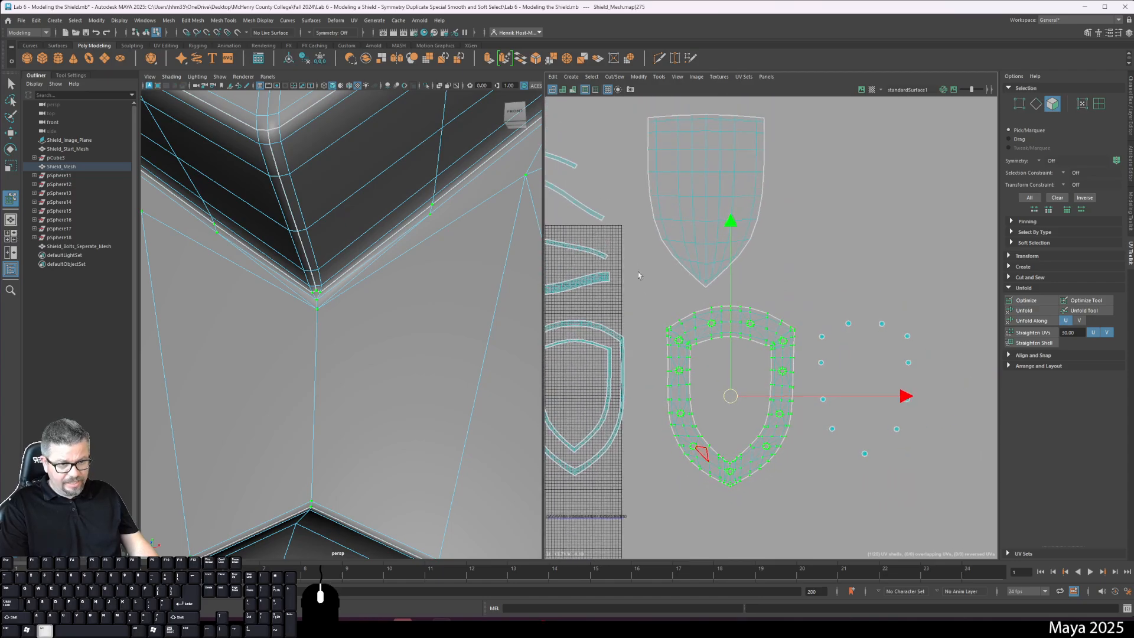
pyautogui.keyDown('alt'); pyautogui.moveTo(731, 395); pyautogui.dragTo(807, 366, button='middle'); pyautogui.keyUp('alt')
pyautogui.keyDown('alt'); pyautogui.moveTo(807, 366); pyautogui.dragTo(745, 379, button='right'); pyautogui.keyUp('alt')
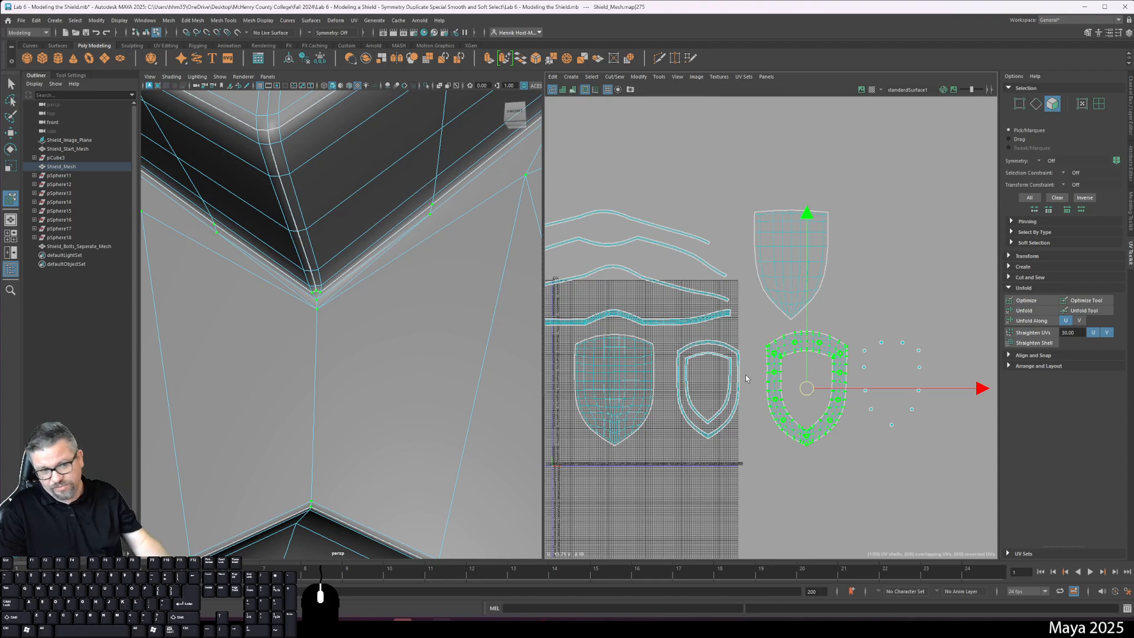
pyautogui.click(659, 76)
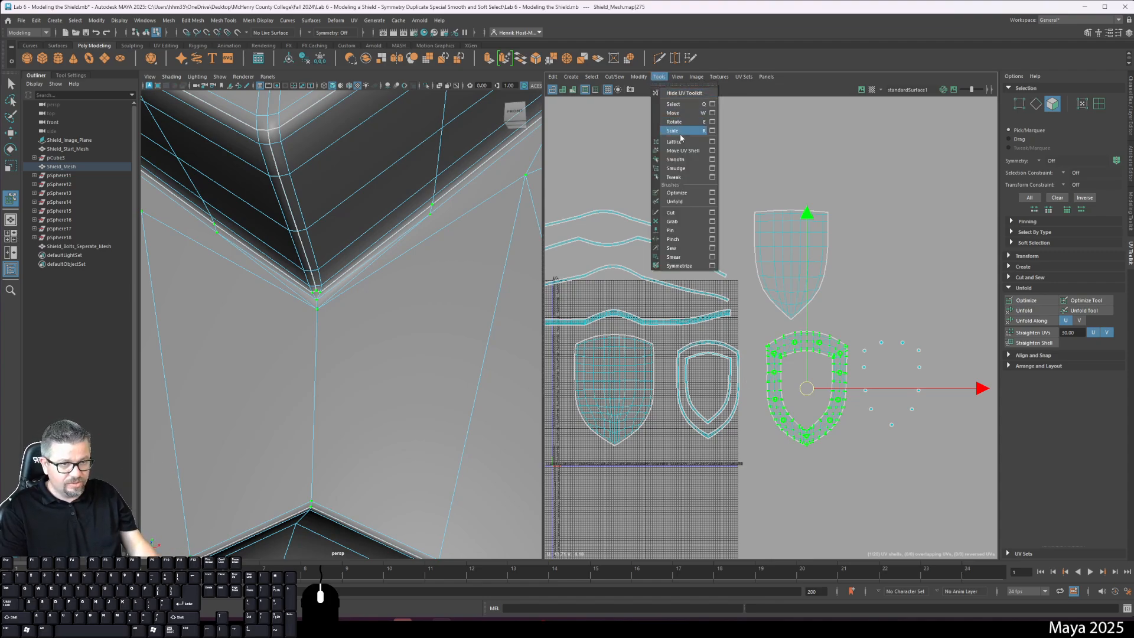
pyautogui.click(692, 152)
pyautogui.keyDown('alt'); pyautogui.moveTo(769, 467); pyautogui.dragTo(729, 449, button='right'); pyautogui.keyUp('alt')
pyautogui.keyDown('alt'); pyautogui.moveTo(725, 473); pyautogui.dragTo(742, 371, button='middle'); pyautogui.keyUp('alt')
pyautogui.keyDown('alt'); pyautogui.moveTo(741, 373); pyautogui.dragTo(704, 365, button='right'); pyautogui.keyUp('alt')
pyautogui.keyDown('alt'); pyautogui.moveTo(704, 366); pyautogui.dragTo(713, 415, button='middle'); pyautogui.keyUp('alt')
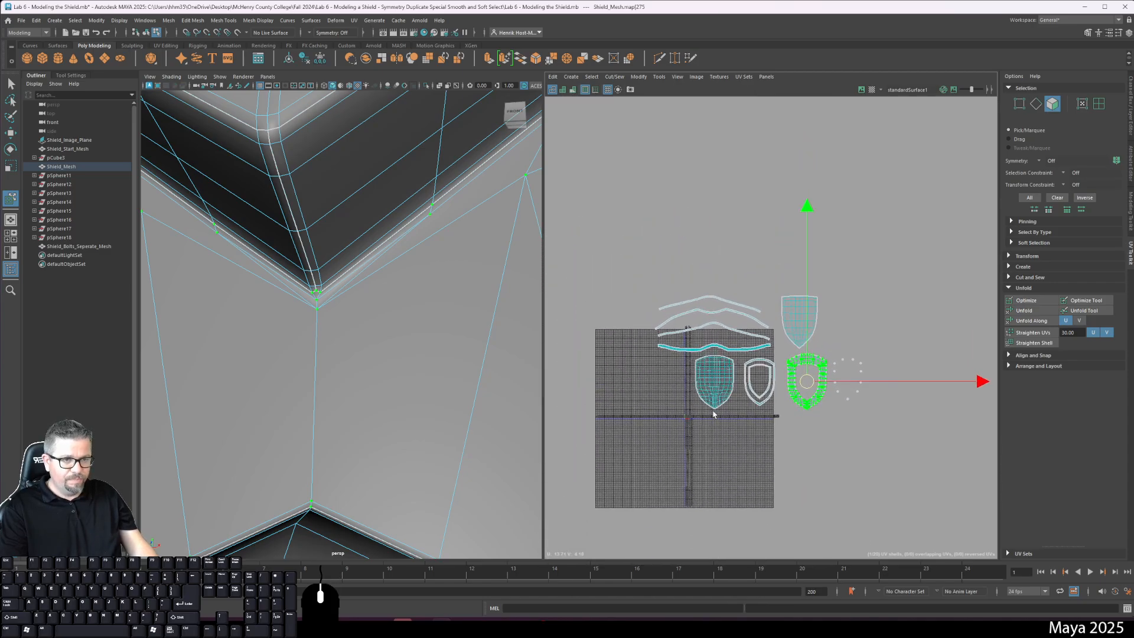
pyautogui.moveTo(968, 490); pyautogui.dragTo(967, 489)
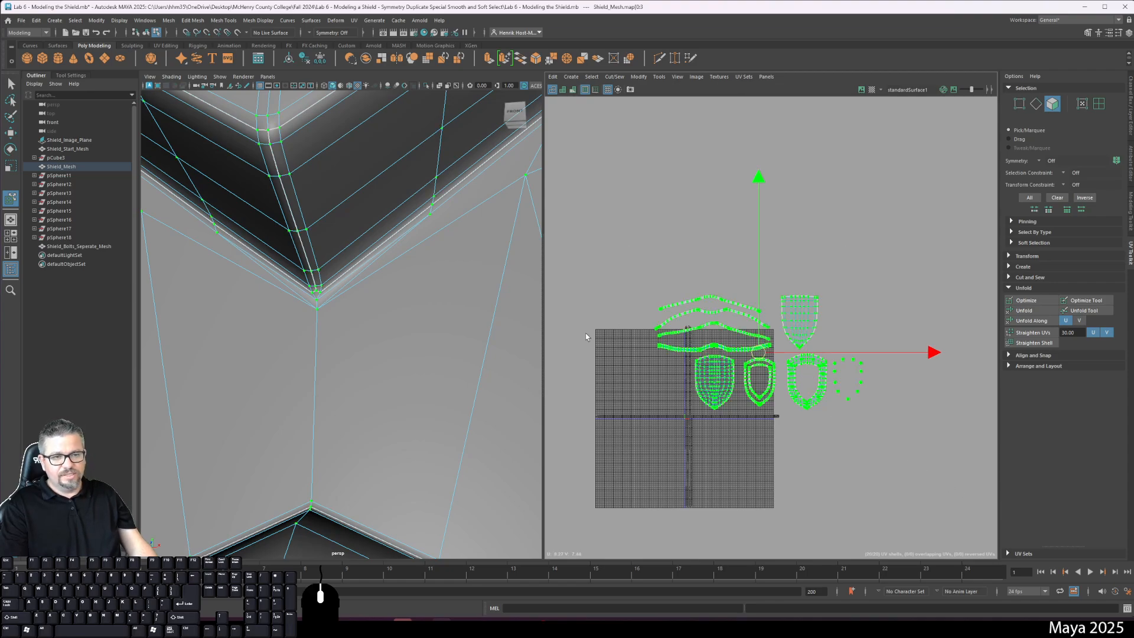
pyautogui.press('f')
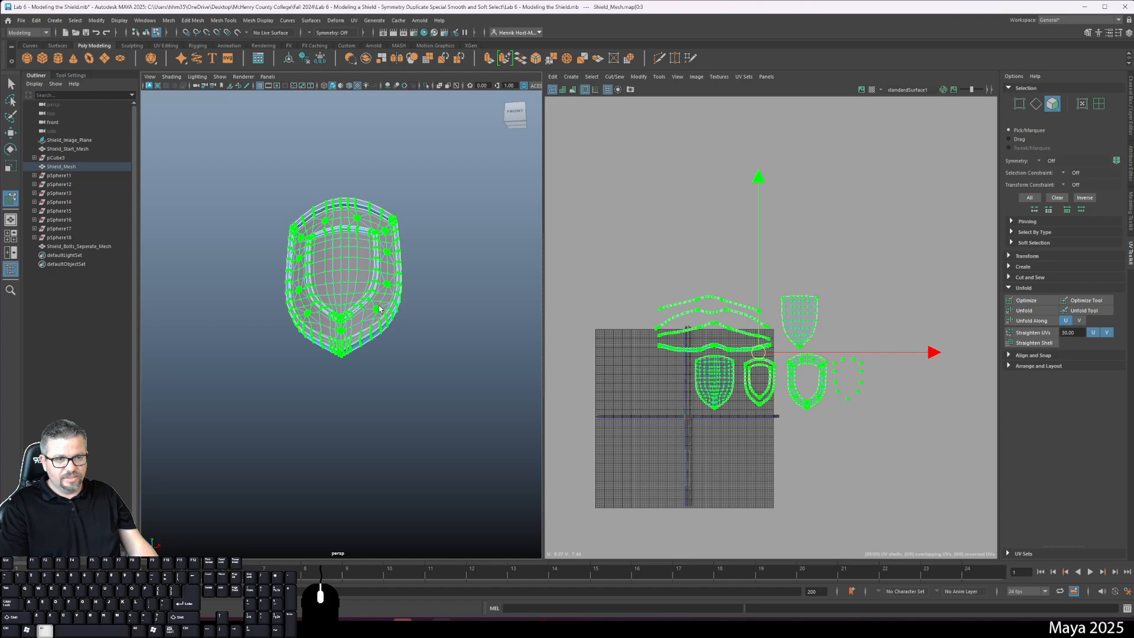
# - Return the shield mesh to object mode, assign the existing checker material to it and deselect it
pyautogui.moveTo(613, 286)
pyautogui.mouseDown(button='right')
pyautogui.moveTo(624, 285)
pyautogui.moveTo(612, 288)
pyautogui.mouseUp(button='right')
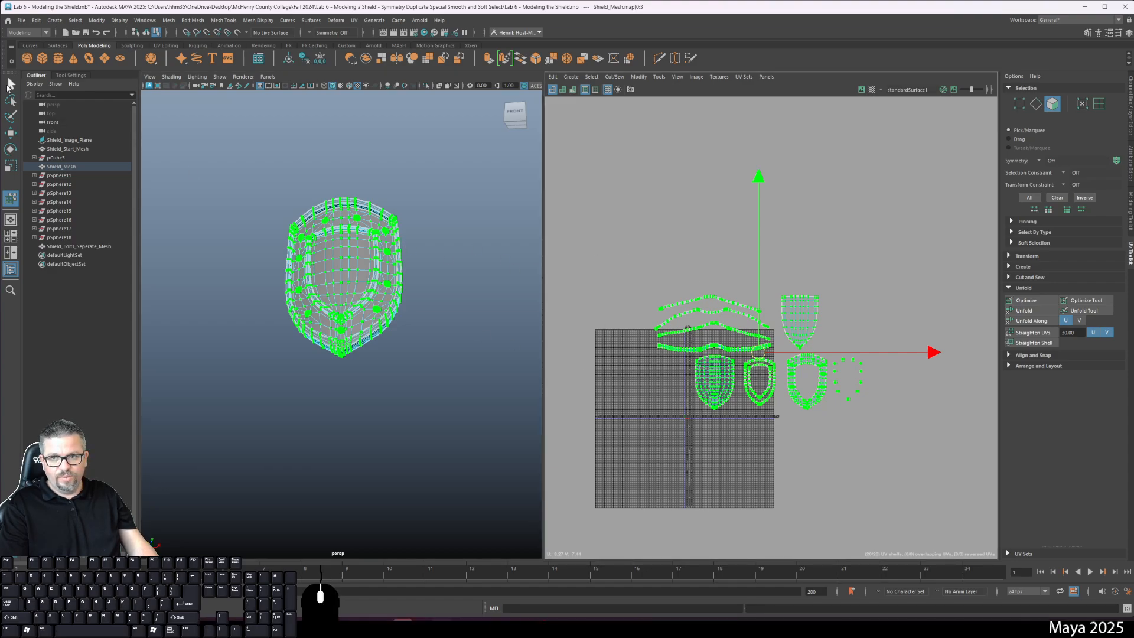
pyautogui.click(10, 84)
pyautogui.moveTo(329, 261); pyautogui.dragTo(371, 245, button='right')
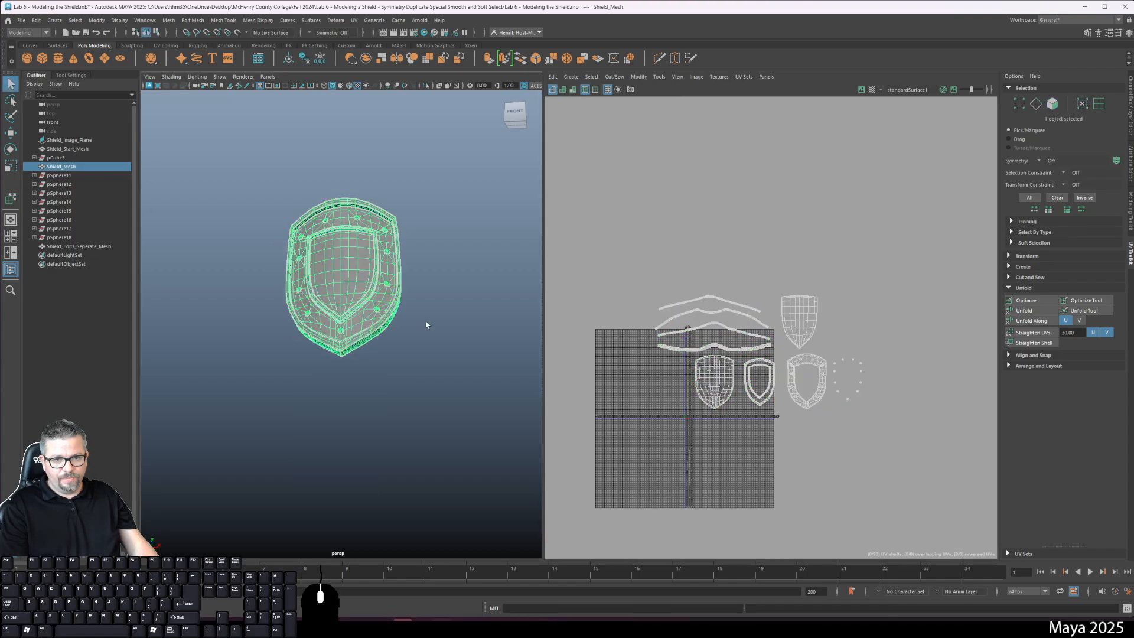
pyautogui.keyDown('alt'); pyautogui.moveTo(425, 324); pyautogui.dragTo(345, 280); pyautogui.keyUp('alt')
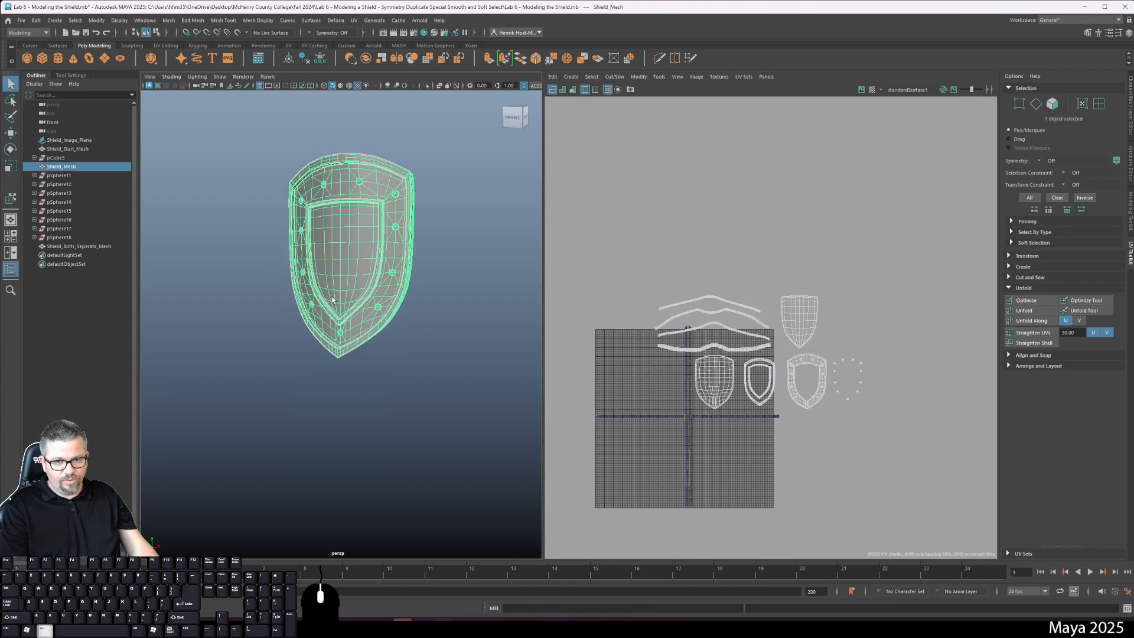
pyautogui.press('space')
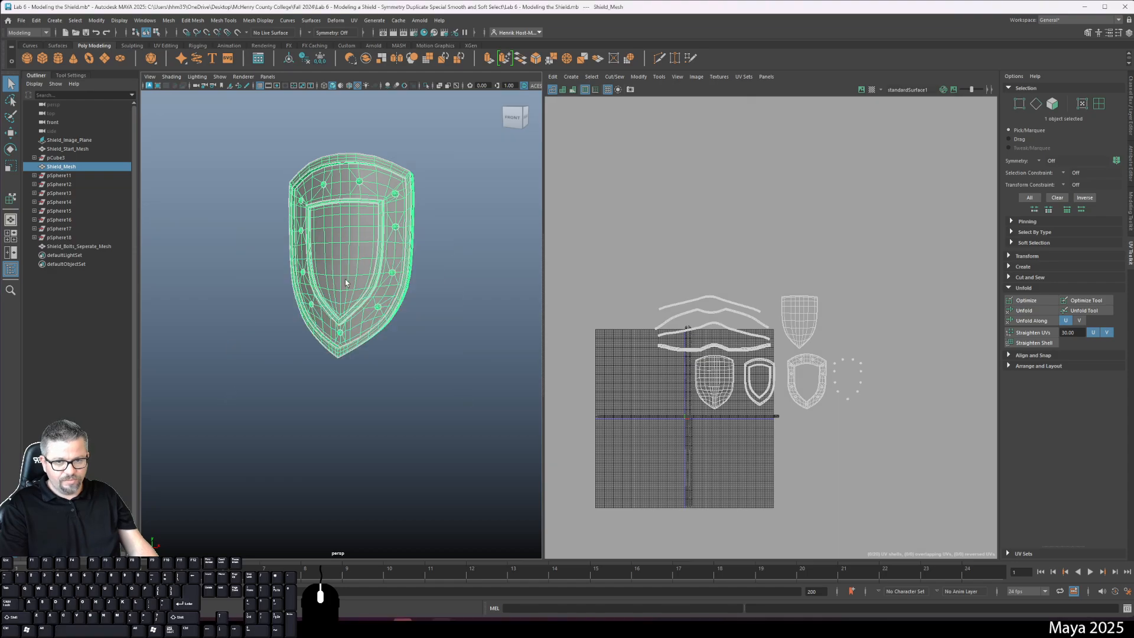
pyautogui.moveTo(345, 279); pyautogui.dragTo(425, 525, button='right')
pyautogui.keyDown('alt'); pyautogui.moveTo(424, 313); pyautogui.dragTo(416, 366, button='middle'); pyautogui.keyUp('alt')
pyautogui.keyDown('alt'); pyautogui.moveTo(416, 366); pyautogui.dragTo(409, 448, button='right'); pyautogui.keyUp('alt')
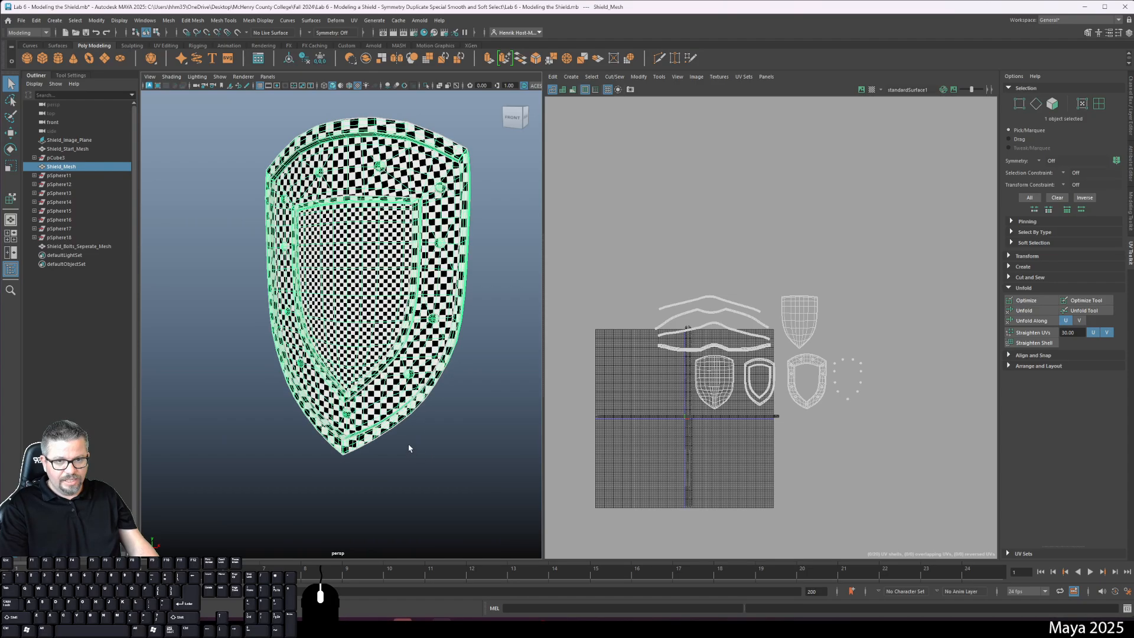
pyautogui.click(410, 448)
pyautogui.moveTo(410, 448)
pyautogui.keyDown('alt'); pyautogui.mouseDown()
pyautogui.moveTo(387, 439)
pyautogui.moveTo(407, 449)
pyautogui.mouseUp(); pyautogui.keyUp('alt')
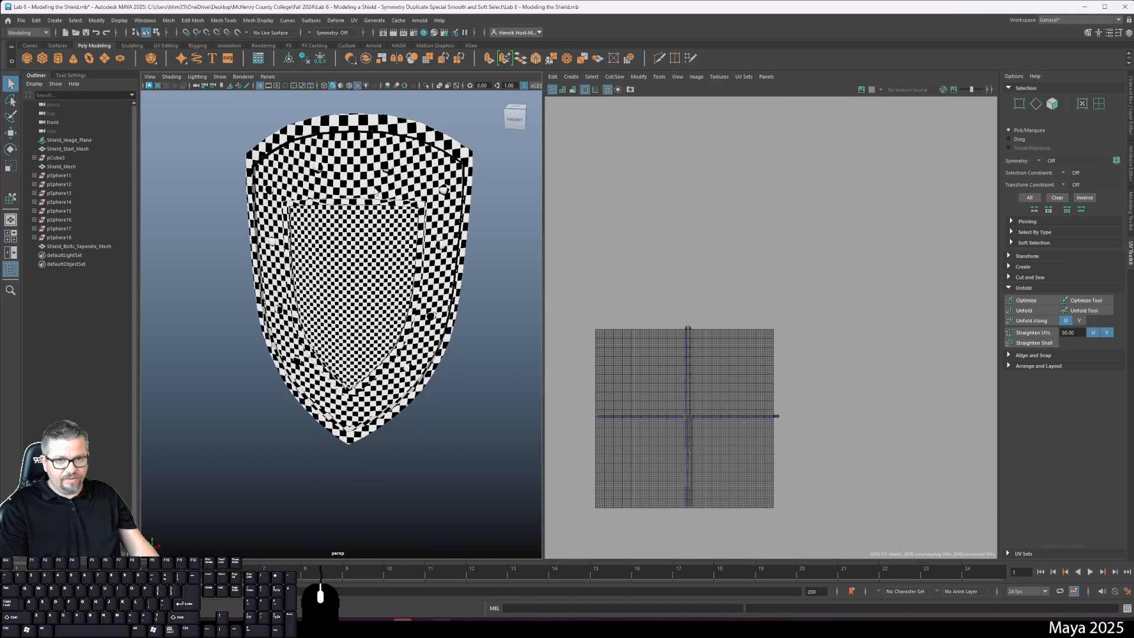
# - Select the bolts' UV shells with Move UV Shell, scale them up several times and move them over the rest of the layout
pyautogui.click(392, 168)
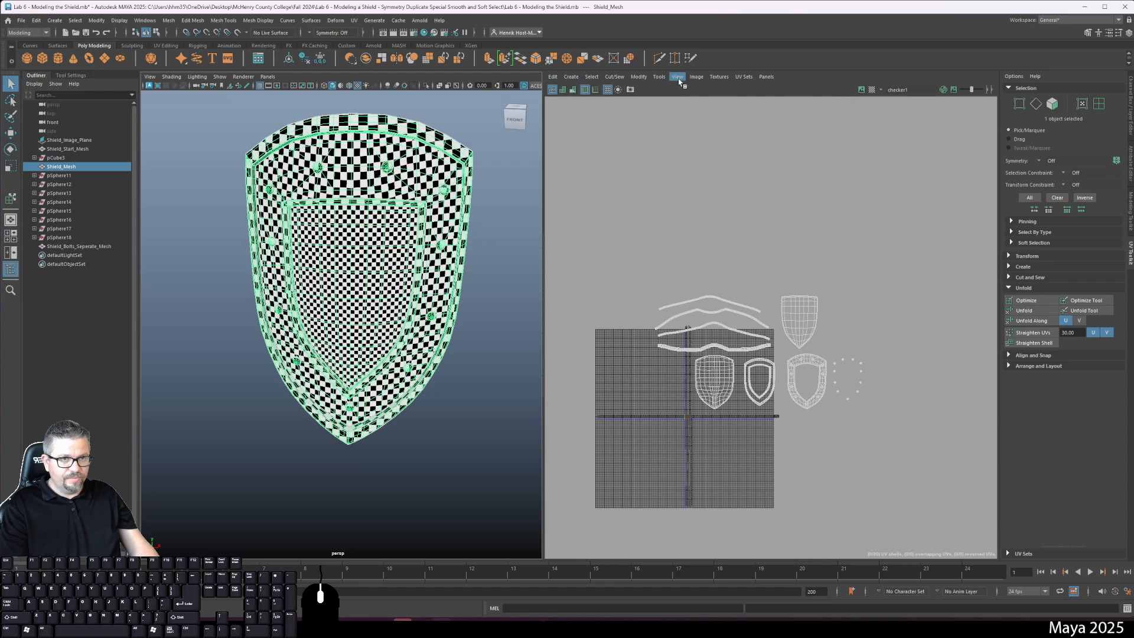
pyautogui.click(660, 78)
pyautogui.click(680, 150)
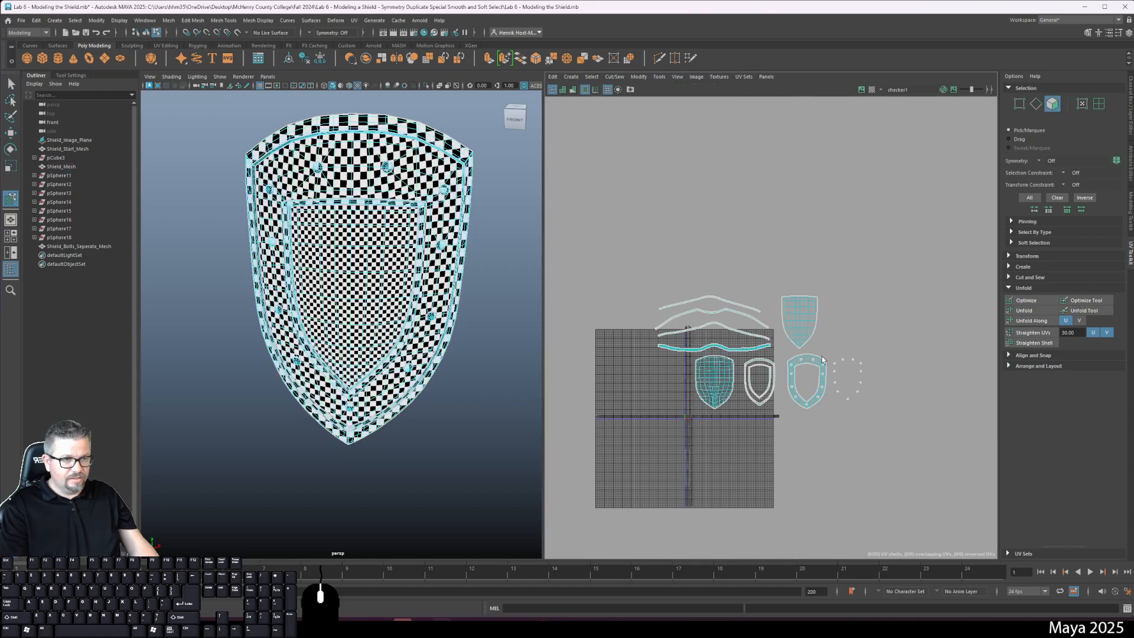
pyautogui.moveTo(829, 353); pyautogui.dragTo(878, 436)
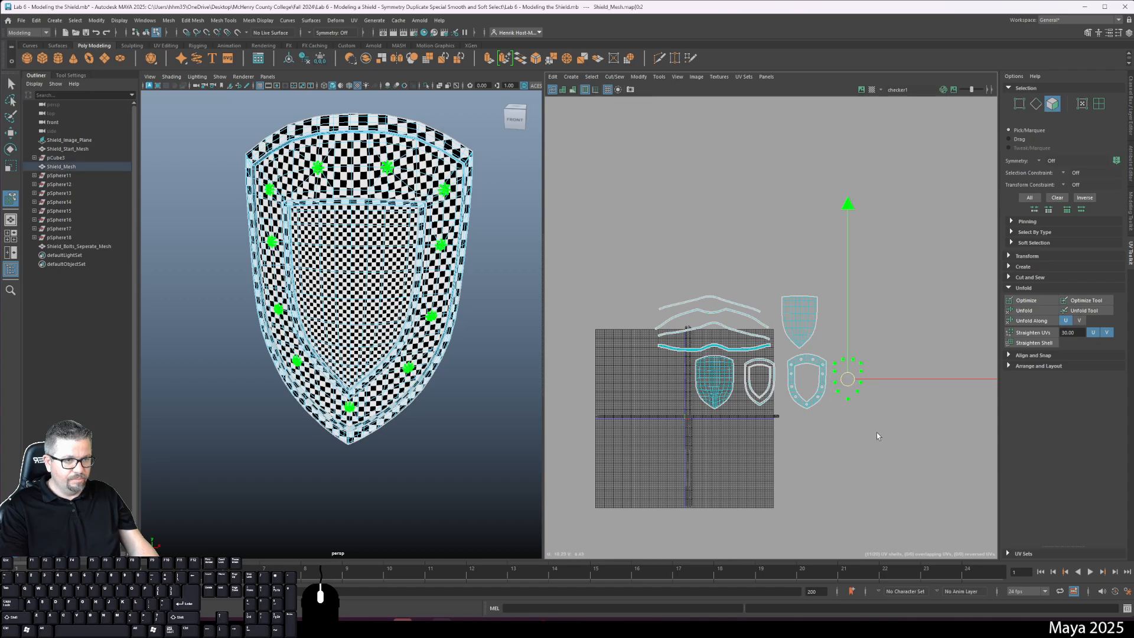
pyautogui.press('r')
pyautogui.moveTo(848, 383); pyautogui.dragTo(973, 470)
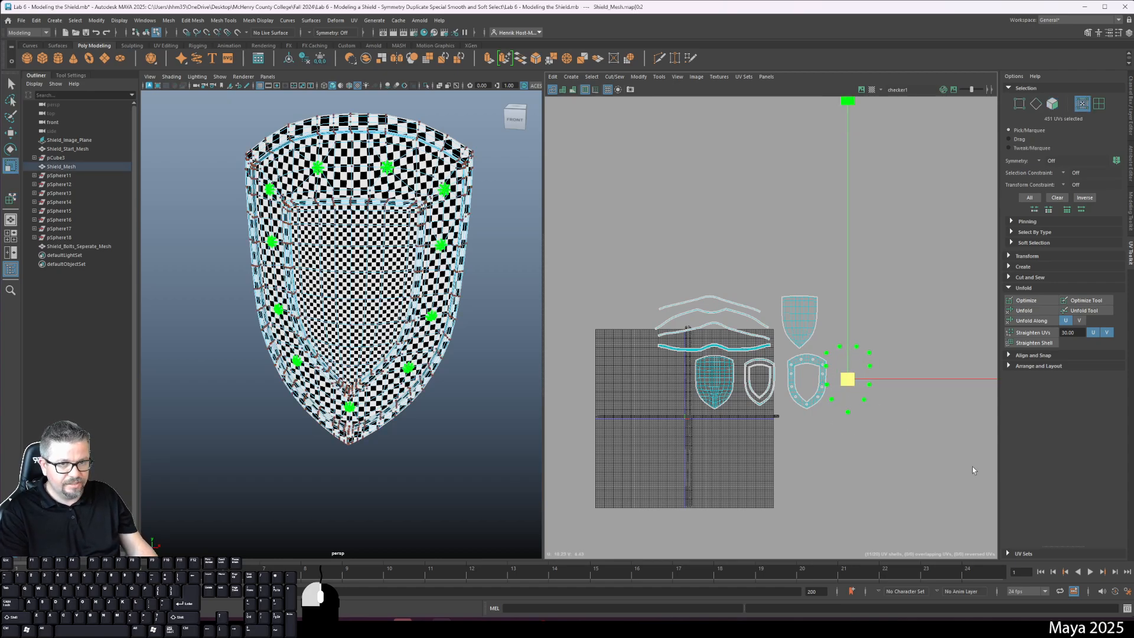
pyautogui.moveTo(915, 380); pyautogui.dragTo(1063, 381)
pyautogui.press('w')
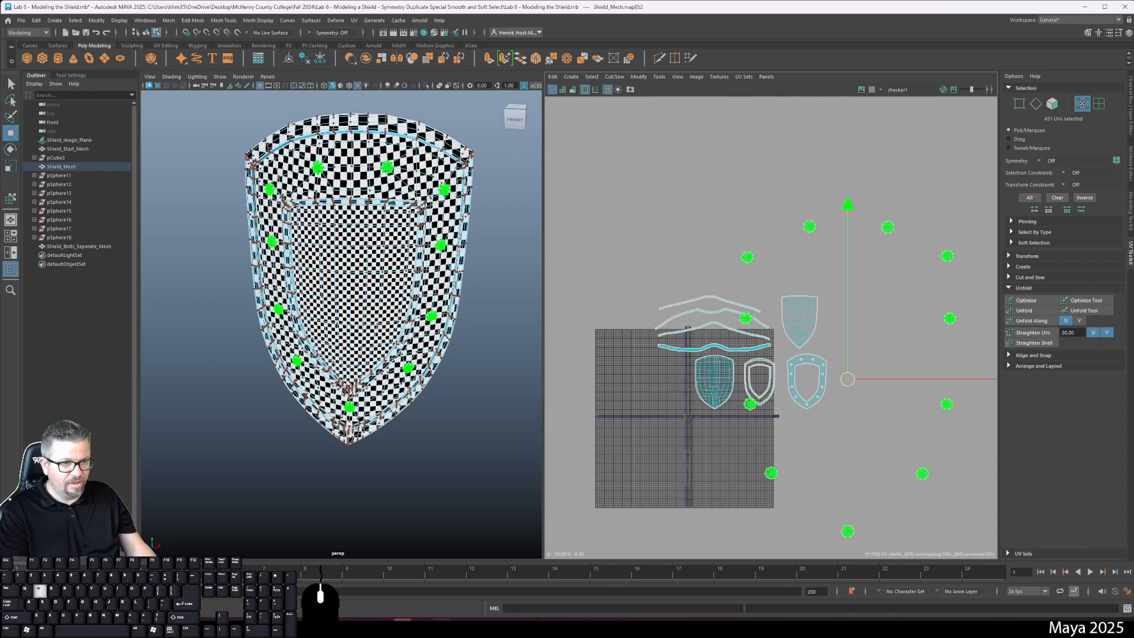
pyautogui.moveTo(843, 380); pyautogui.dragTo(737, 372)
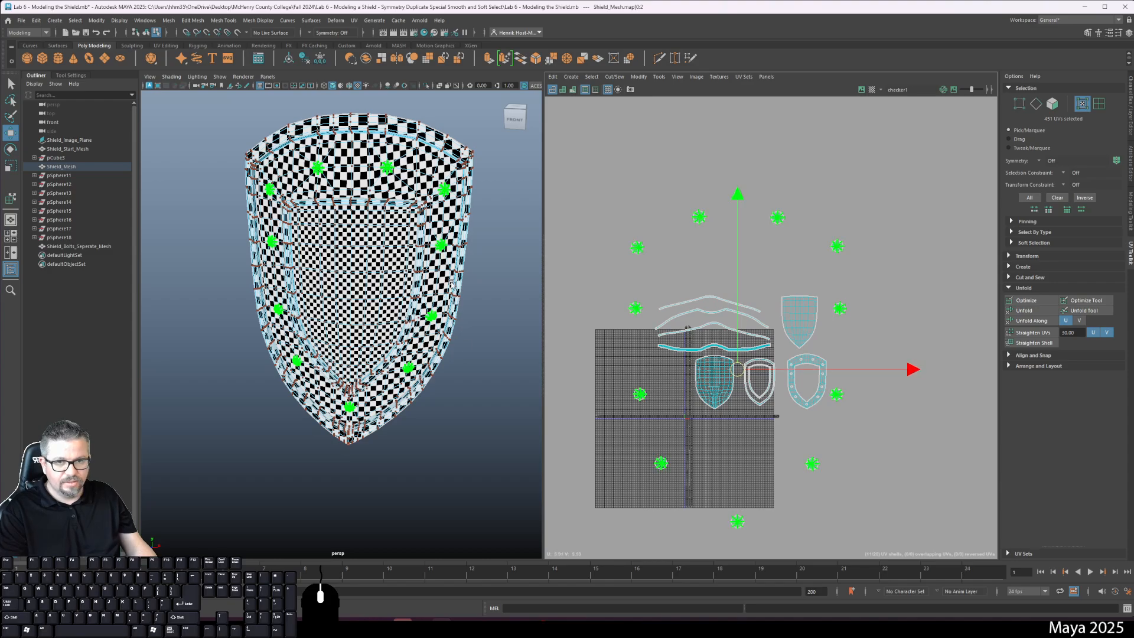
# - Deselect the shield in object mode and compare the checker size on the bolts with the surrounding rim
pyautogui.click(475, 329)
pyautogui.moveTo(418, 211); pyautogui.dragTo(456, 194, button='right')
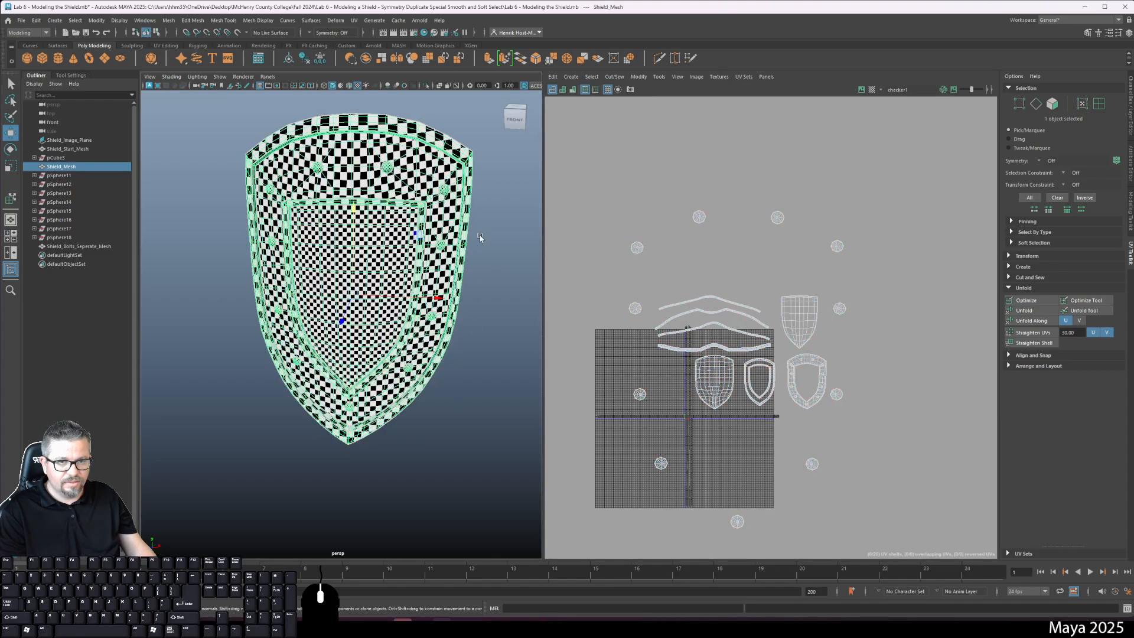
pyautogui.click(481, 239)
pyautogui.keyDown('alt'); pyautogui.moveTo(389, 196); pyautogui.dragTo(338, 237, button='middle'); pyautogui.keyUp('alt')
pyautogui.keyDown('alt'); pyautogui.moveTo(338, 236); pyautogui.dragTo(349, 236, button='right'); pyautogui.keyUp('alt')
pyautogui.scroll(10, 349, 235)
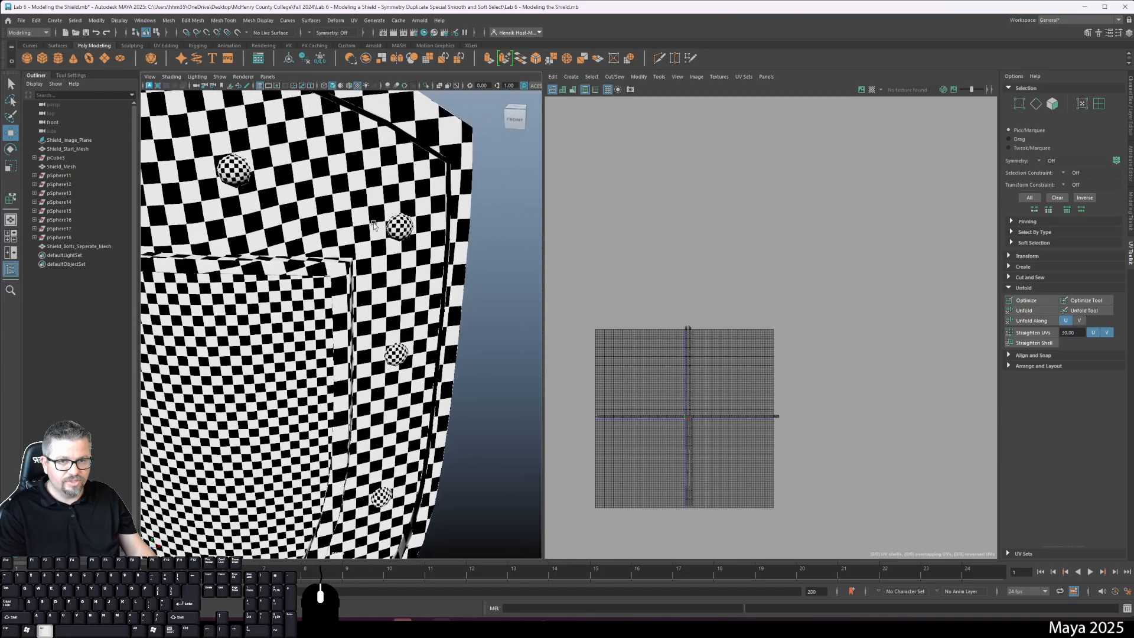
pyautogui.scroll(10, 377, 295)
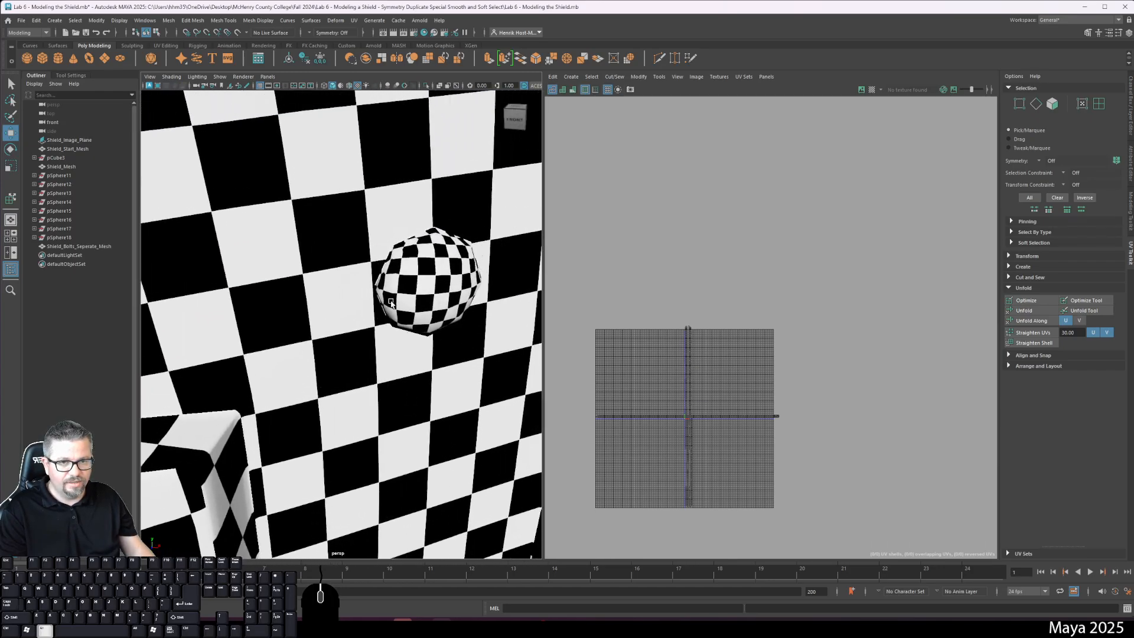
pyautogui.keyDown('alt'); pyautogui.moveTo(365, 268); pyautogui.dragTo(473, 240); pyautogui.keyUp('alt')
pyautogui.keyDown('alt'); pyautogui.moveTo(473, 239); pyautogui.dragTo(519, 188, button='middle'); pyautogui.keyUp('alt')
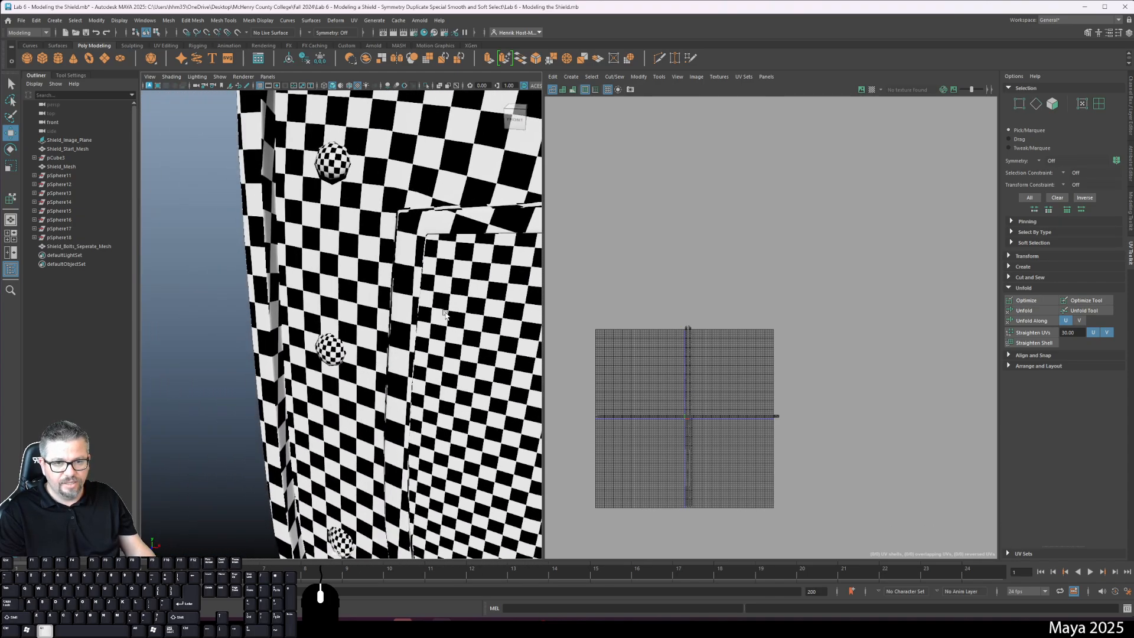
# - Undo the enlargement and repositioning of the bolts' UV shells, restoring their small layout, and clear the UV selection
pyautogui.keyDown('alt'); pyautogui.moveTo(519, 188); pyautogui.dragTo(416, 266, button='right'); pyautogui.keyUp('alt')
pyautogui.keyDown('alt'); pyautogui.moveTo(416, 266); pyautogui.dragTo(395, 290); pyautogui.keyUp('alt')
pyautogui.click(396, 287)
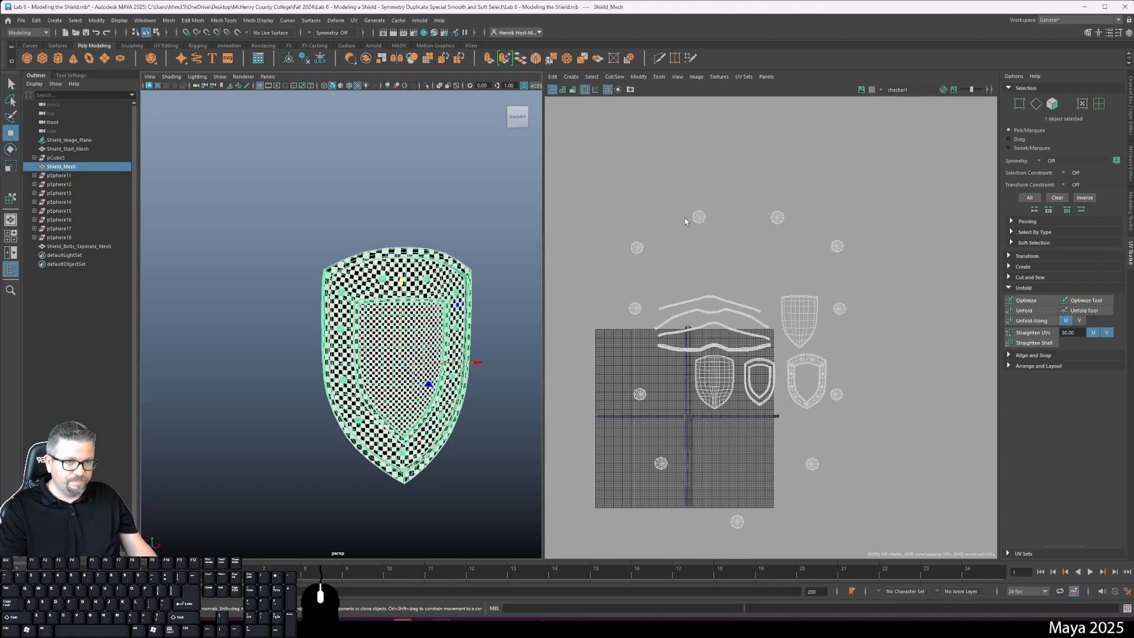
pyautogui.click(692, 242)
pyautogui.hotkey('ctrl', 'z')
pyautogui.hotkey('ctrl', 'z')
pyautogui.hotkey('ctrl', 'z')
pyautogui.hotkey('ctrl', 'z')
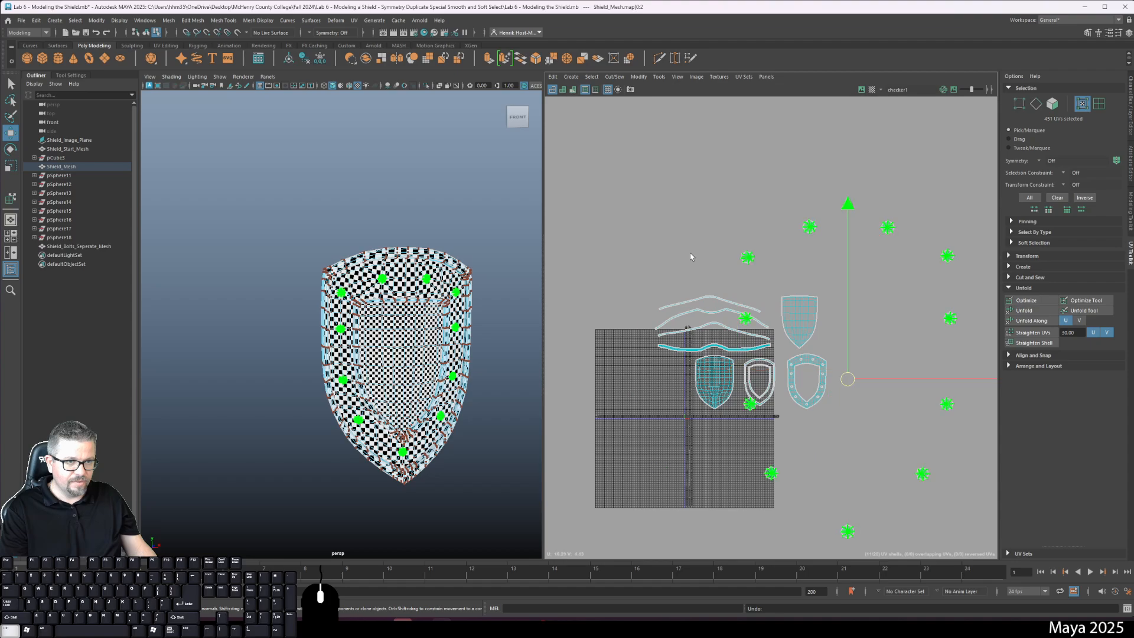
pyautogui.hotkey('ctrl', 'z')
pyautogui.click(727, 225)
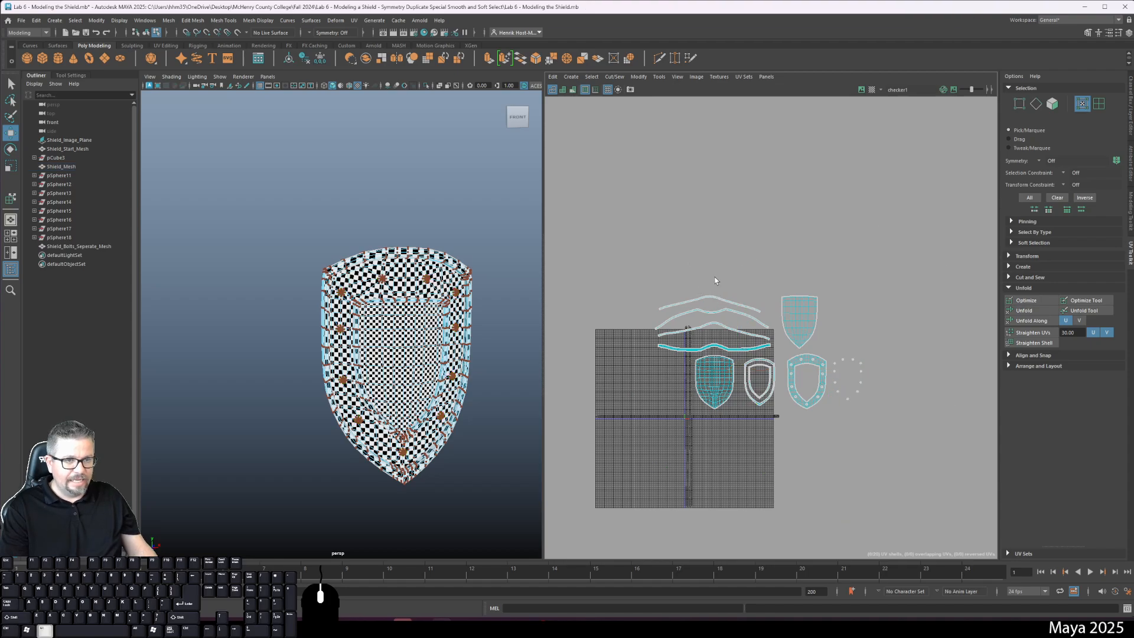
pyautogui.keyDown('alt'); pyautogui.moveTo(715, 278); pyautogui.dragTo(741, 242, button='middle'); pyautogui.keyUp('alt')
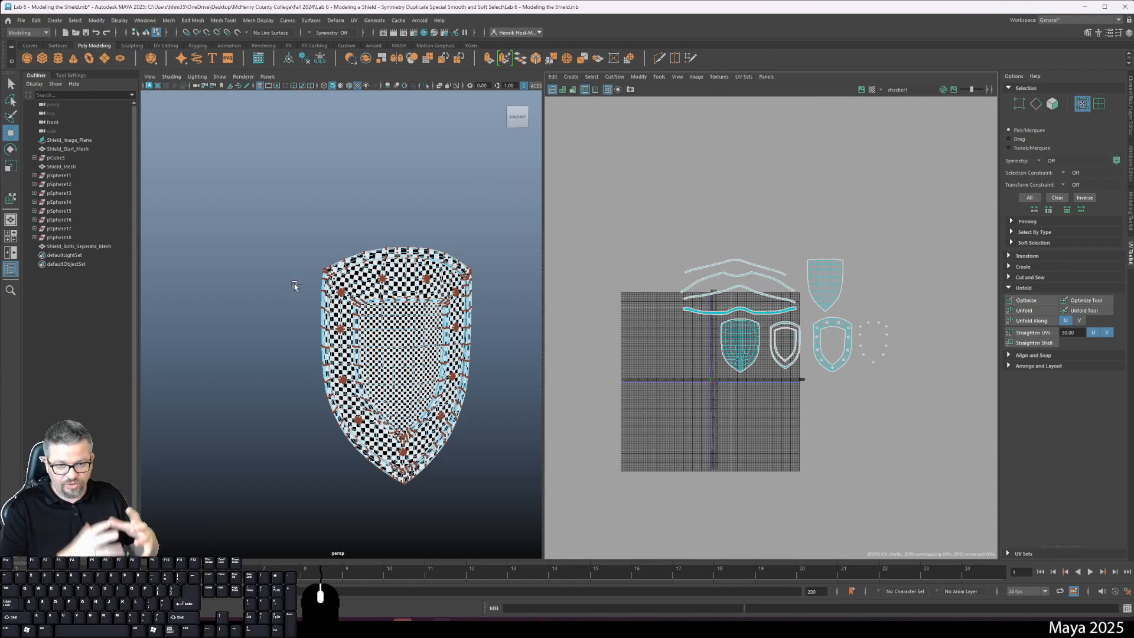
# - Return the shield to object mode, deselect it and examine the checker size across its center panel, rim, edges and bolts from several angles
pyautogui.moveTo(379, 251); pyautogui.dragTo(458, 220, button='right')
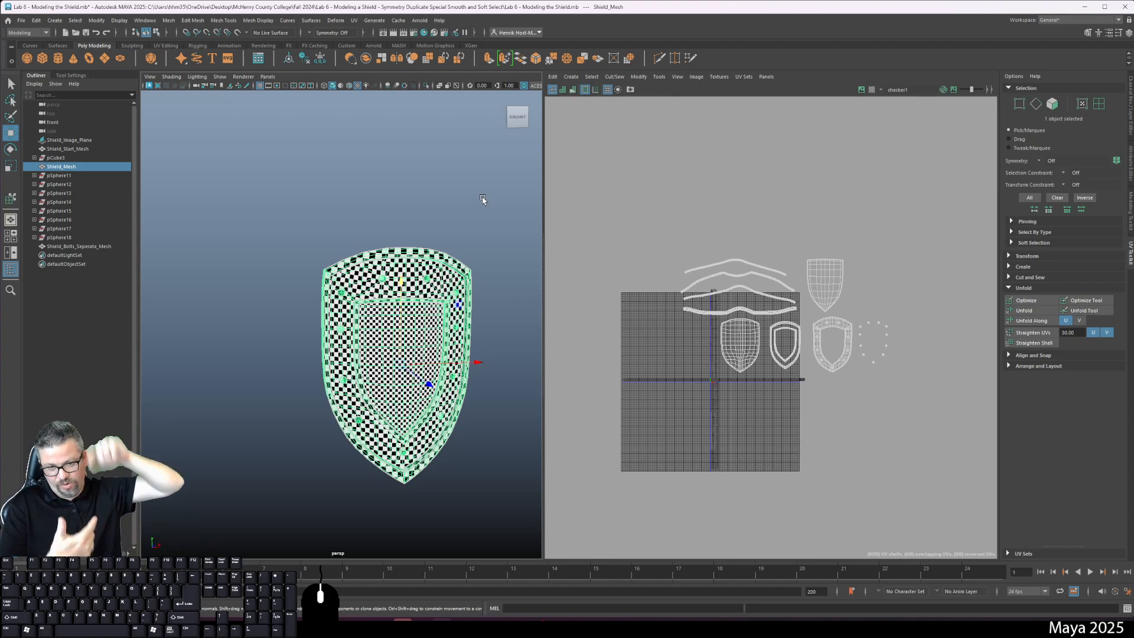
pyautogui.click(496, 201)
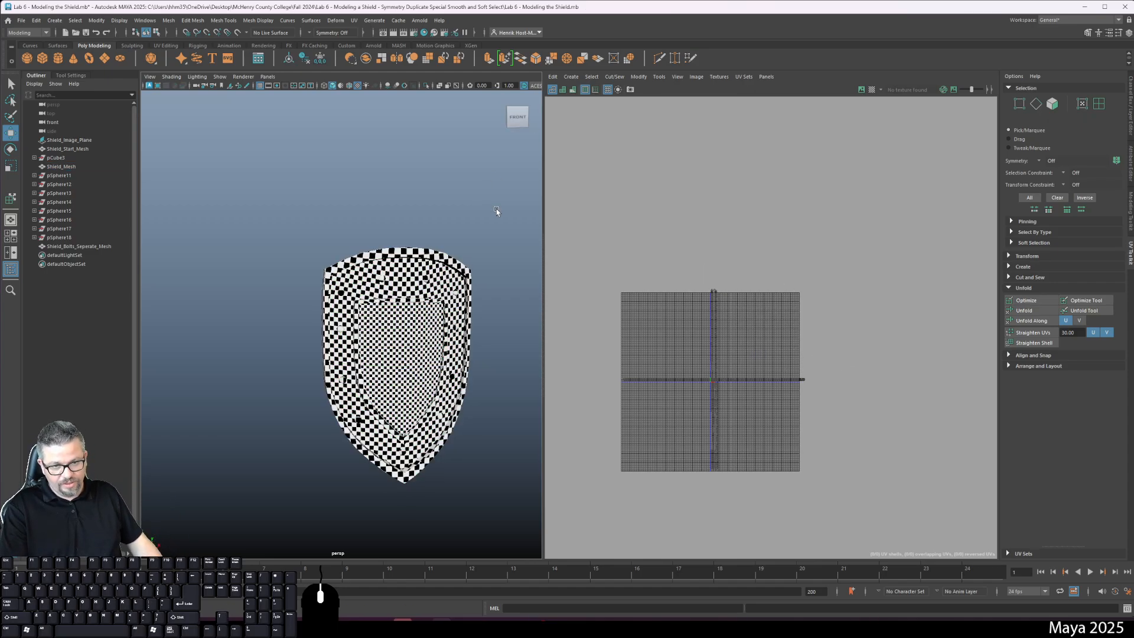
pyautogui.keyDown('alt'); pyautogui.moveTo(496, 212); pyautogui.dragTo(326, 252); pyautogui.keyUp('alt')
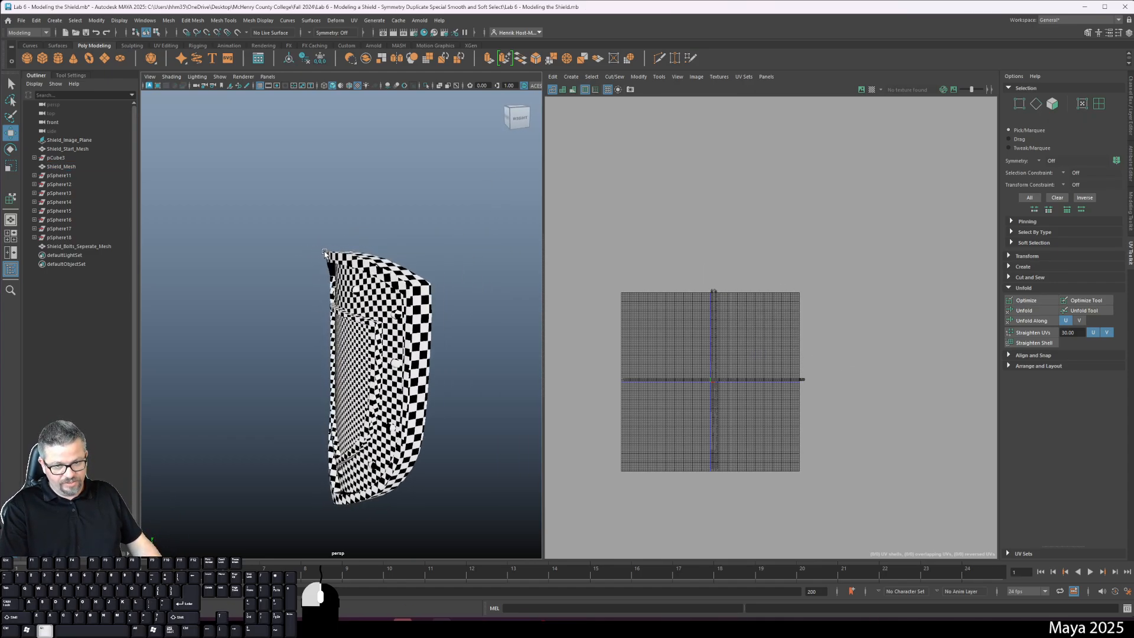
pyautogui.keyDown('alt'); pyautogui.moveTo(397, 295); pyautogui.dragTo(438, 320); pyautogui.keyUp('alt')
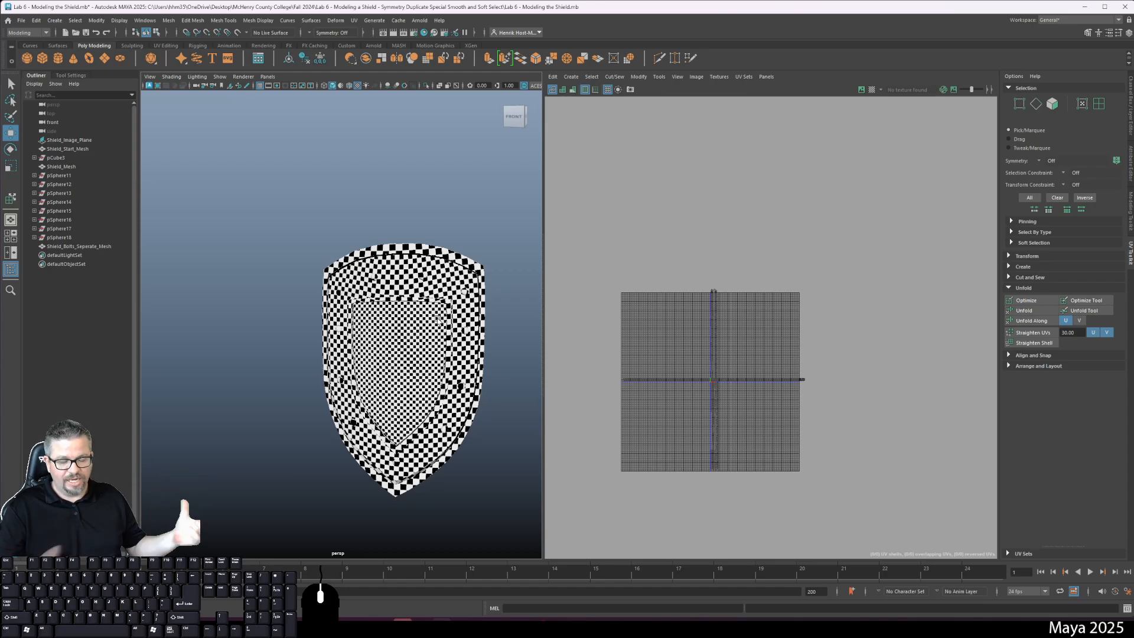
pyautogui.keyDown('alt'); pyautogui.moveTo(253, 382); pyautogui.dragTo(283, 423); pyautogui.keyUp('alt')
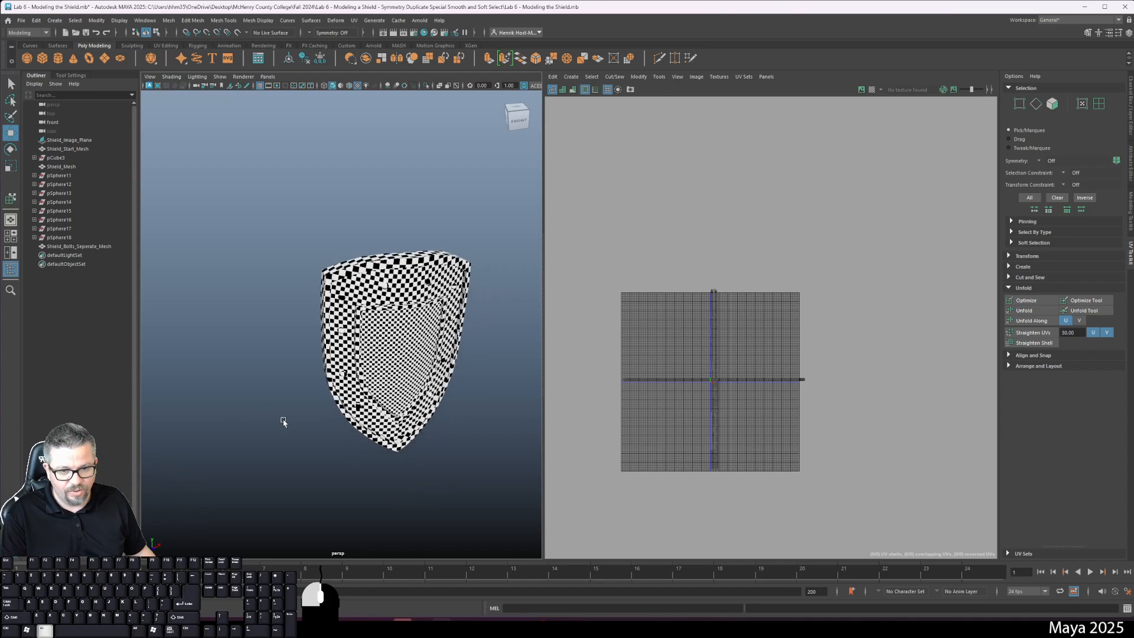
pyautogui.keyDown('alt'); pyautogui.moveTo(313, 384); pyautogui.dragTo(298, 325, button='middle'); pyautogui.keyUp('alt')
pyautogui.keyDown('alt'); pyautogui.moveTo(299, 326); pyautogui.dragTo(393, 450, button='right'); pyautogui.keyUp('alt')
pyautogui.keyDown('alt'); pyautogui.moveTo(394, 450); pyautogui.dragTo(349, 429); pyautogui.keyUp('alt')
pyautogui.keyDown('alt'); pyautogui.moveTo(349, 428); pyautogui.dragTo(333, 373, button='right'); pyautogui.keyUp('alt')
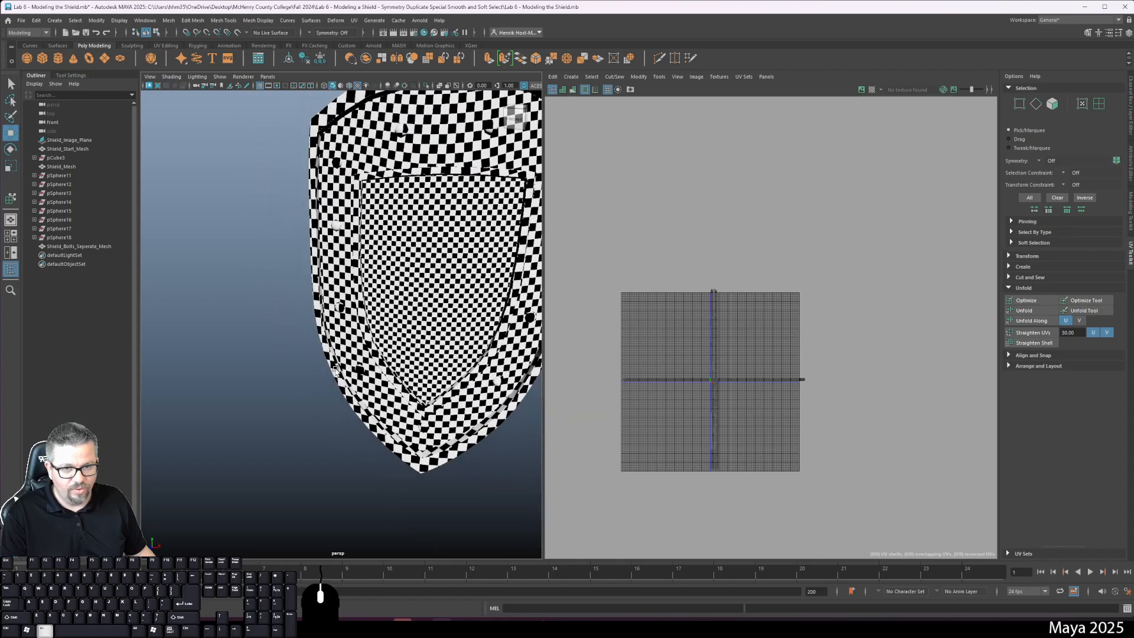
pyautogui.keyDown('alt'); pyautogui.moveTo(333, 373); pyautogui.dragTo(276, 448, button='middle'); pyautogui.keyUp('alt')
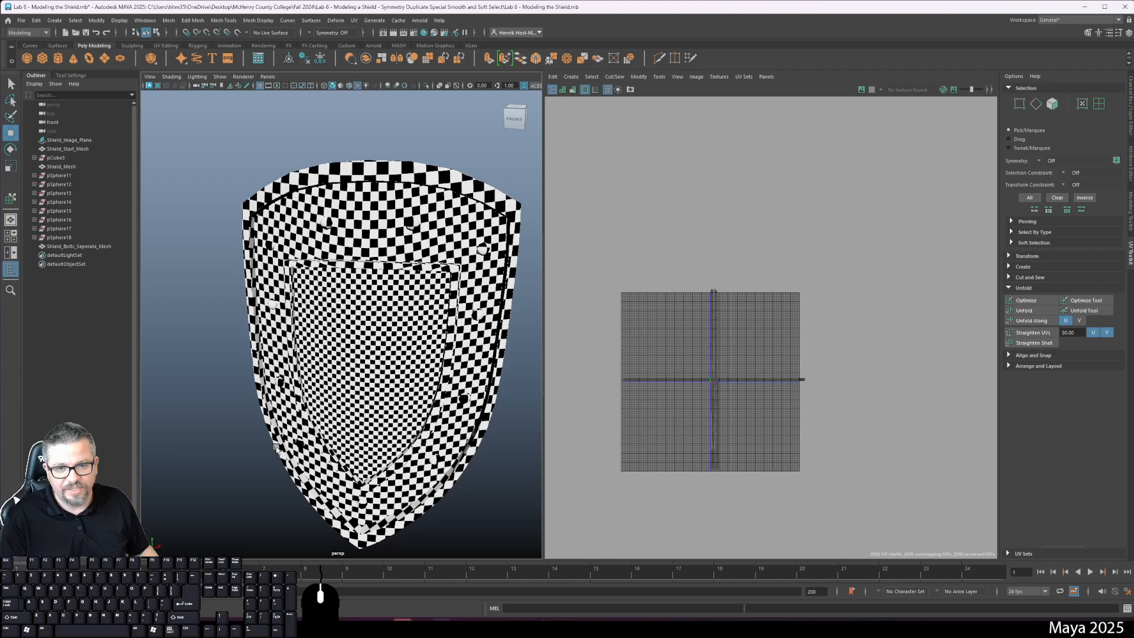
pyautogui.keyDown('alt'); pyautogui.moveTo(347, 365); pyautogui.dragTo(331, 382, button='middle'); pyautogui.keyUp('alt')
pyautogui.keyDown('alt'); pyautogui.moveTo(331, 383); pyautogui.dragTo(313, 387); pyautogui.keyUp('alt')
pyautogui.keyDown('alt'); pyautogui.moveTo(313, 386); pyautogui.dragTo(288, 335, button='middle'); pyautogui.keyUp('alt')
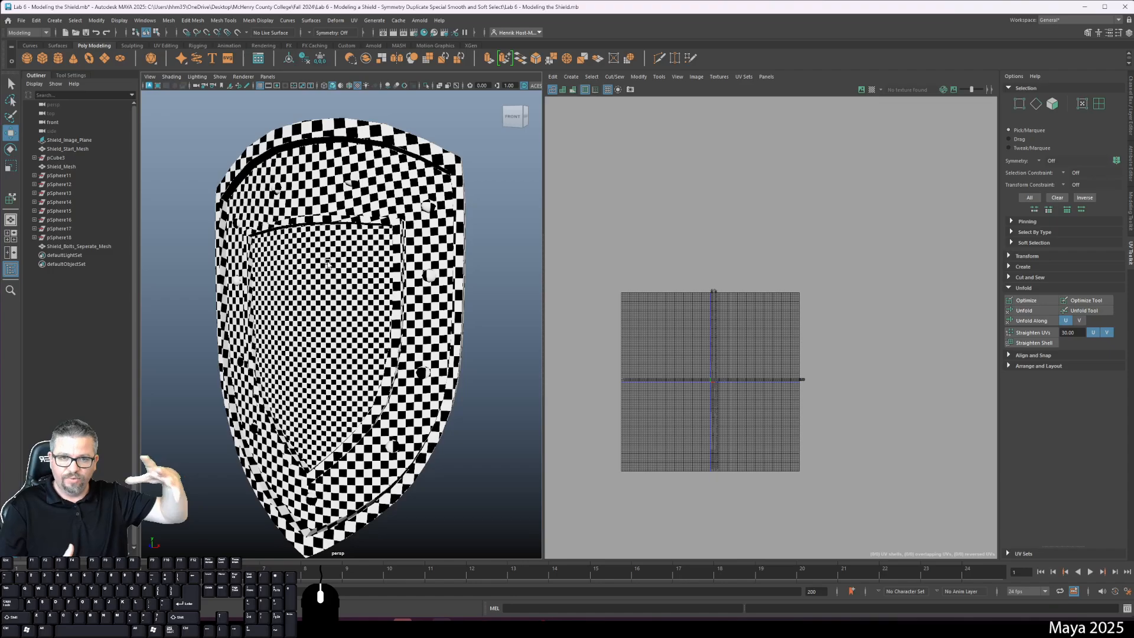
# - Select the shield mesh in the perspective view to show all its UV shells in the UV Editor
pyautogui.click(341, 236)
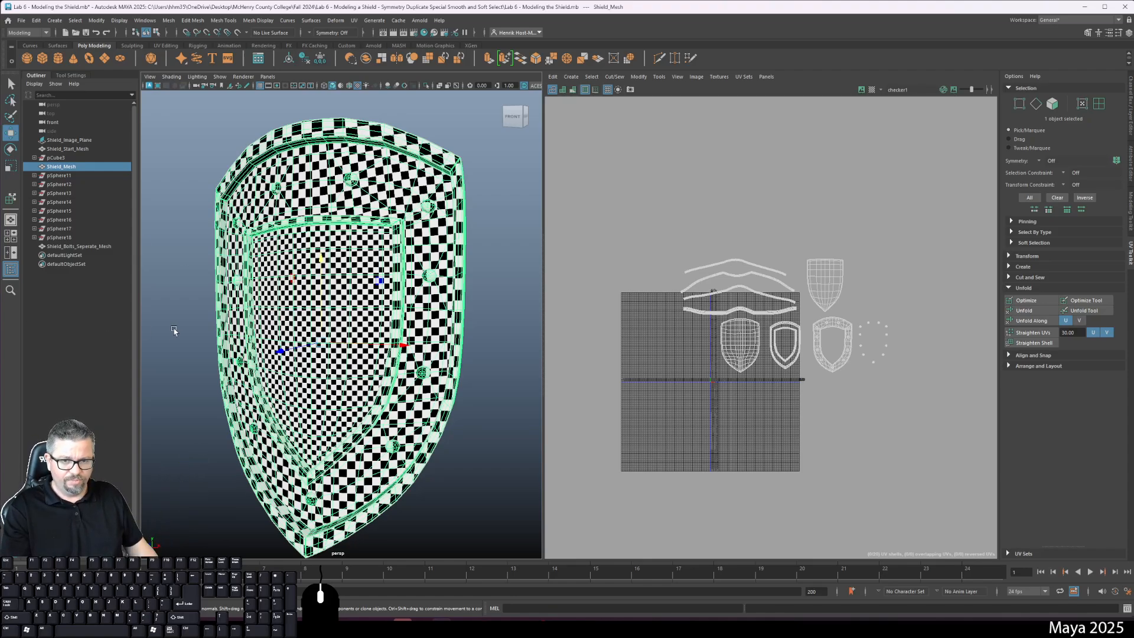
pyautogui.keyDown('alt'); pyautogui.moveTo(198, 330); pyautogui.dragTo(498, 334); pyautogui.keyUp('alt')
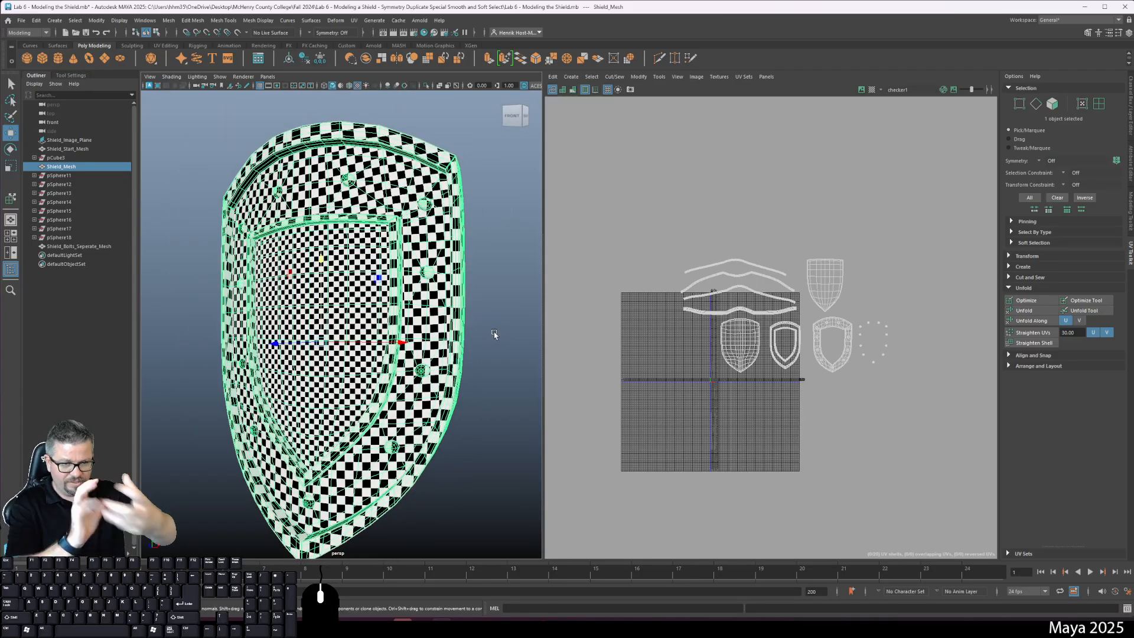
pyautogui.keyDown('alt'); pyautogui.moveTo(425, 357); pyautogui.dragTo(396, 363); pyautogui.keyUp('alt')
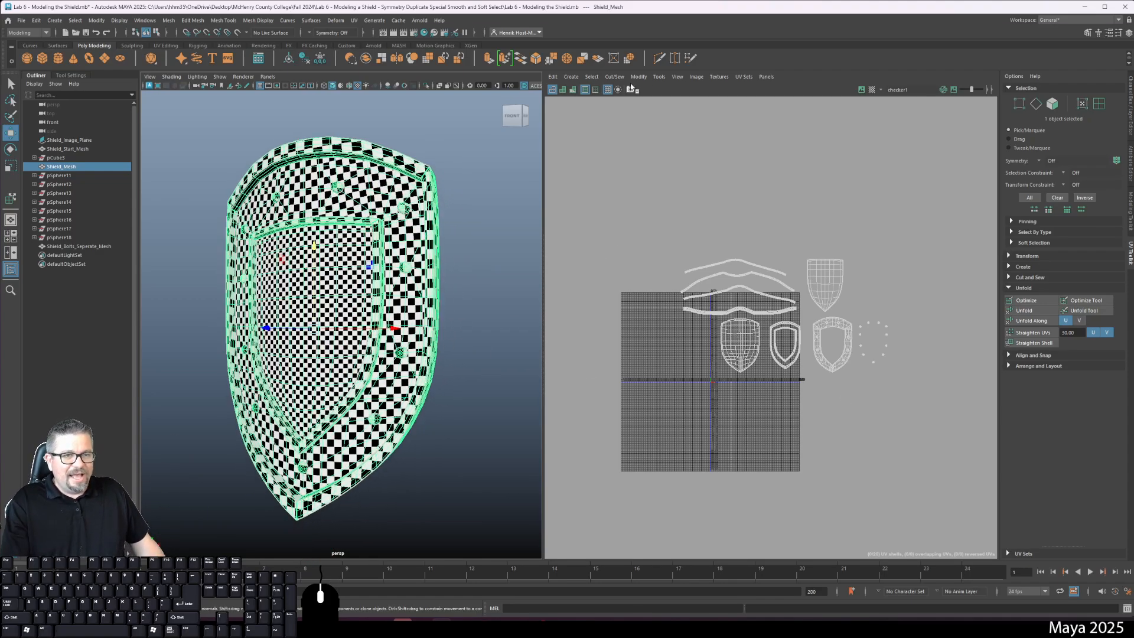
# - Select all UV shells of Shield_Mesh using the Move UV Shell tool
pyautogui.click(659, 76)
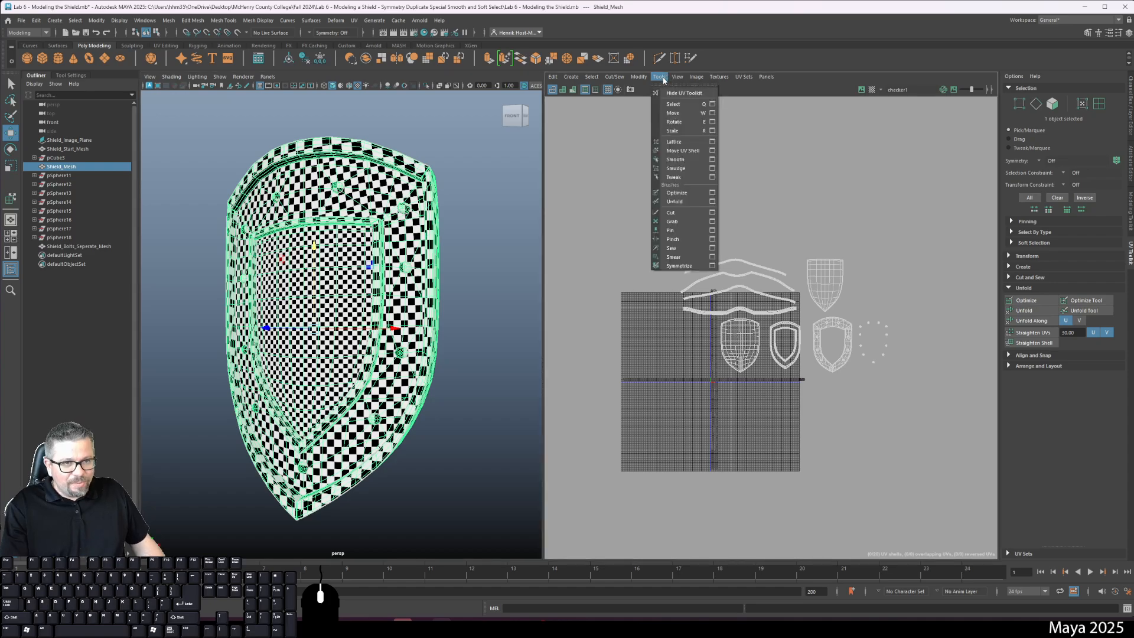
pyautogui.click(692, 152)
pyautogui.moveTo(663, 216); pyautogui.dragTo(936, 466)
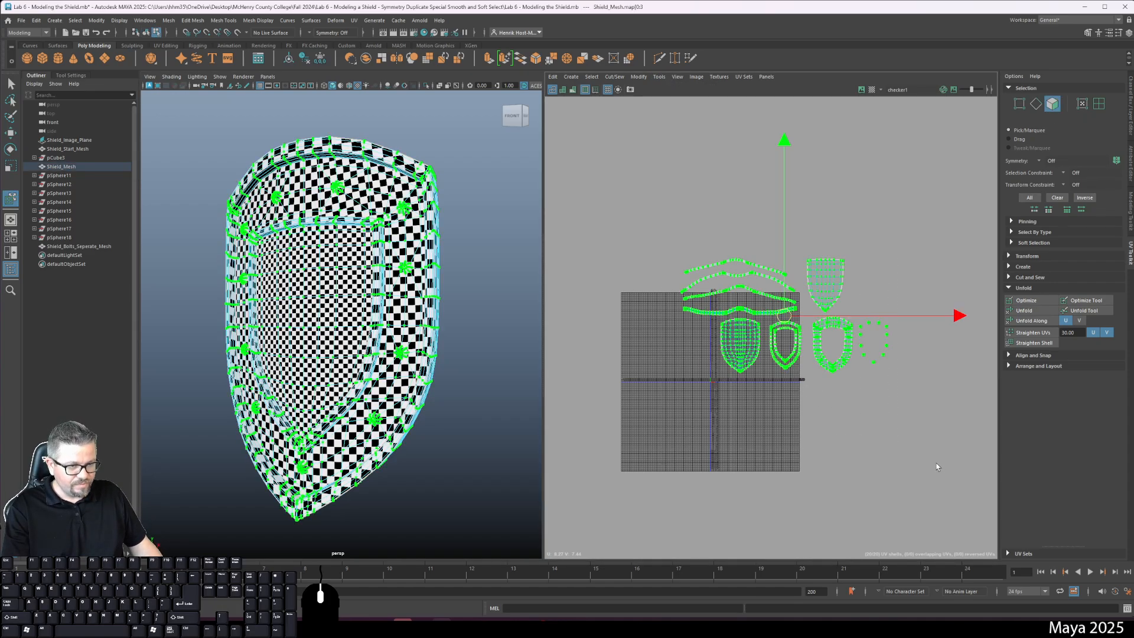
pyautogui.moveTo(655, 213); pyautogui.dragTo(921, 437)
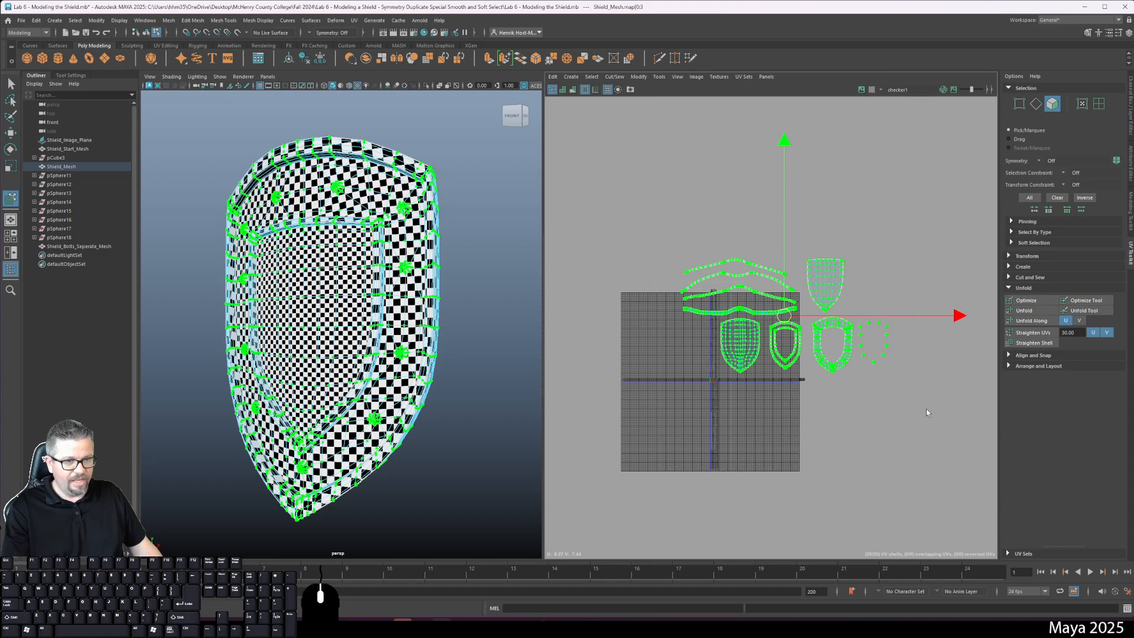
# - Lay out the selected UV shells with Rotate Shells disabled and Scale Mode set to Uniform
pyautogui.click(658, 77)
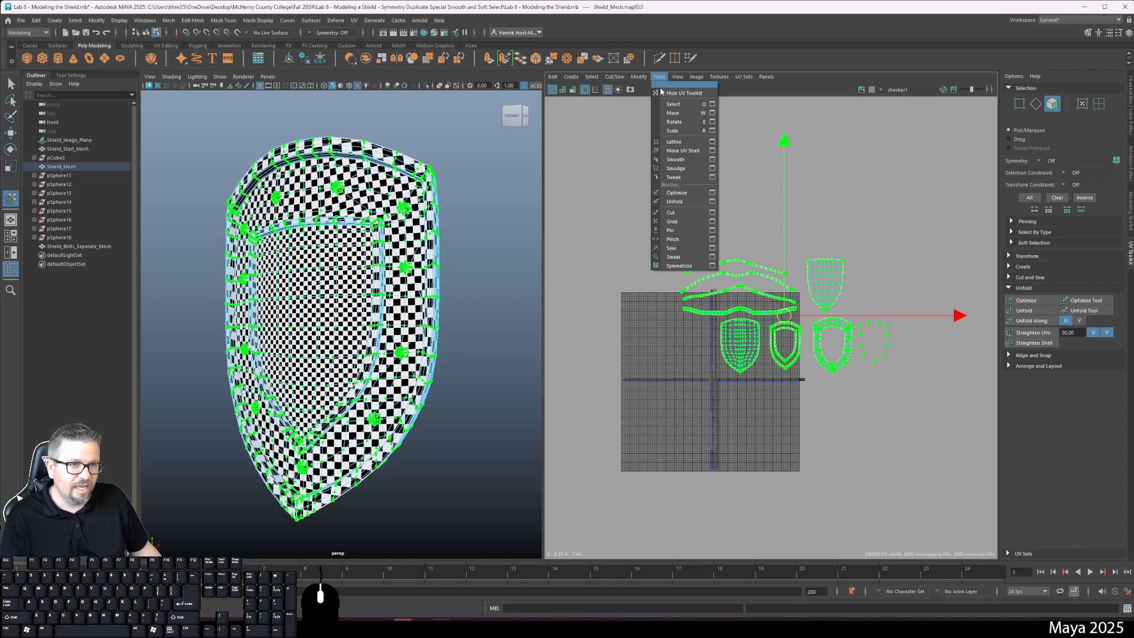
pyautogui.moveTo(645, 78)
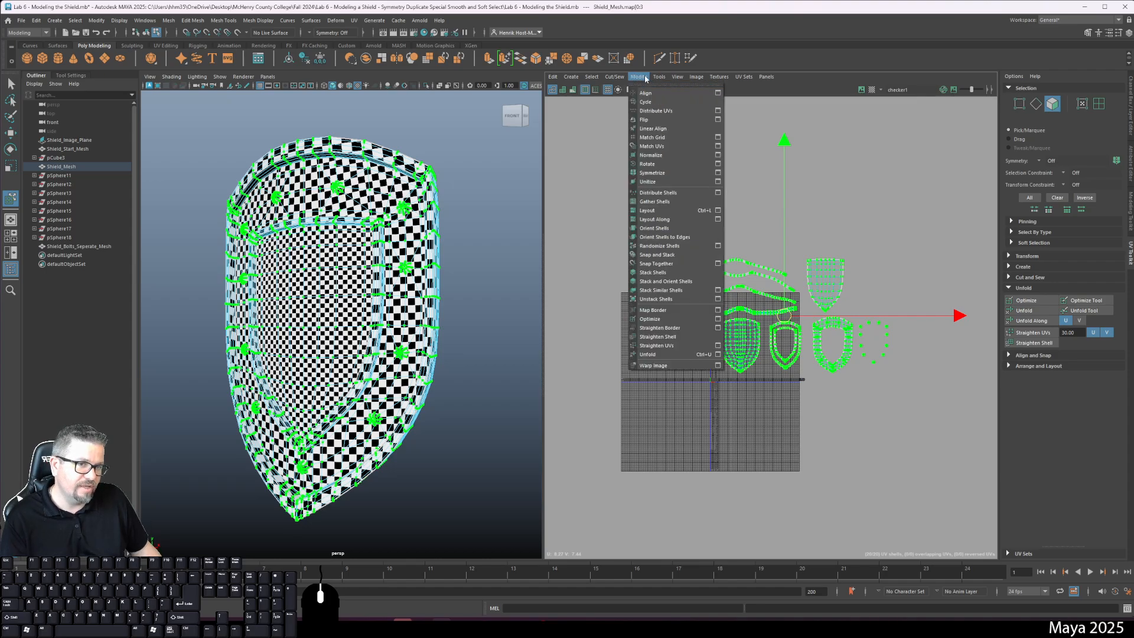
pyautogui.click(717, 211)
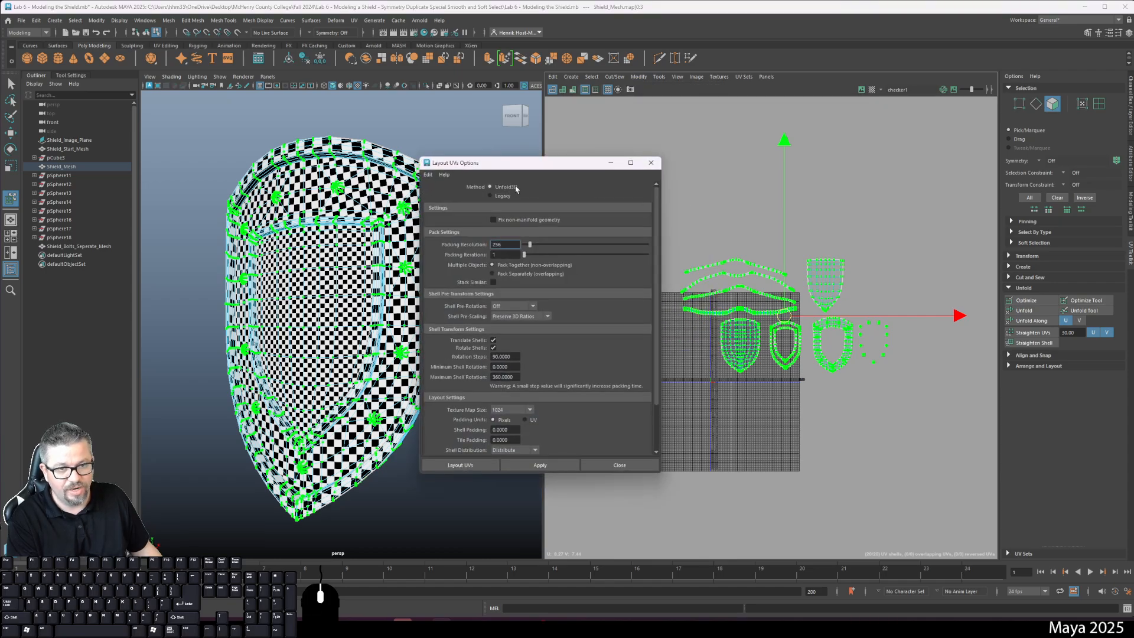
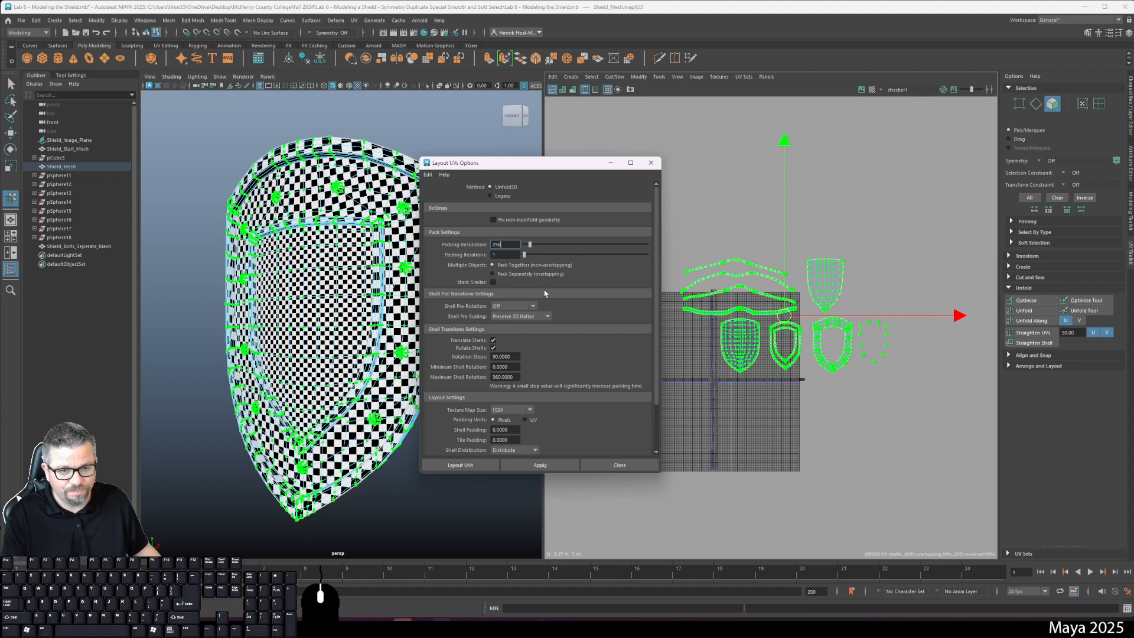
pyautogui.click(493, 347)
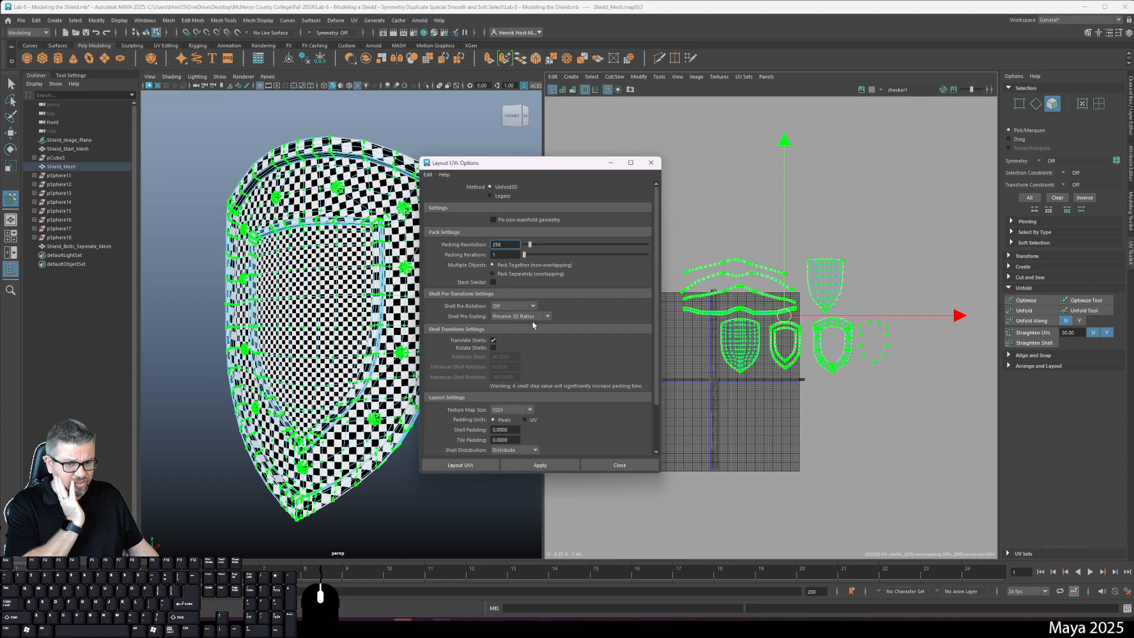
pyautogui.scroll(-3, 539, 369)
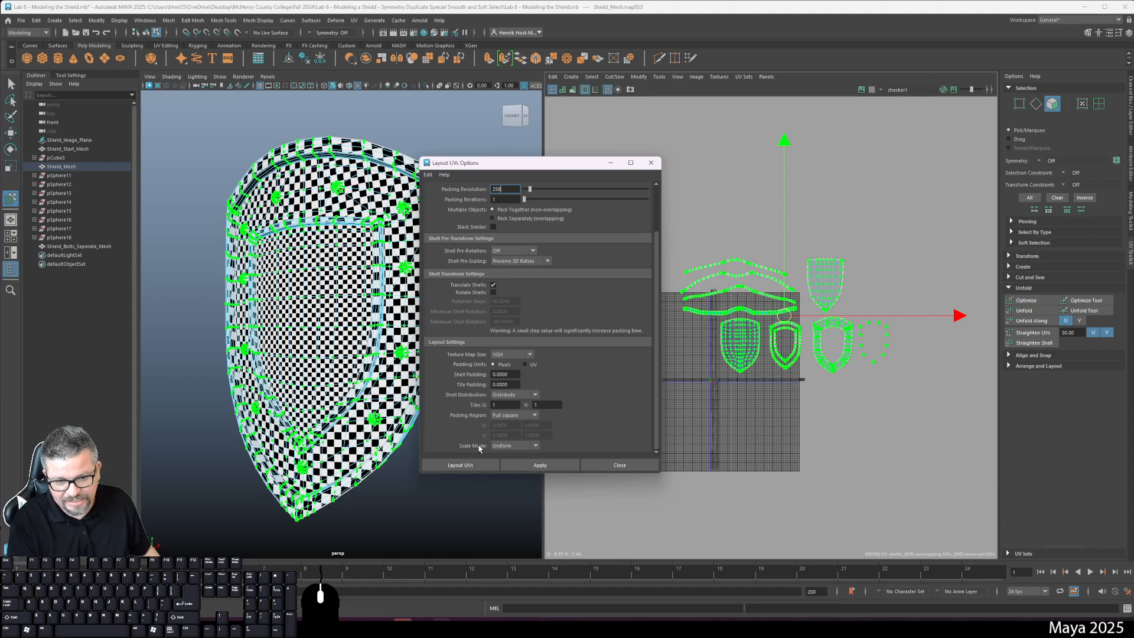
pyautogui.click(505, 446)
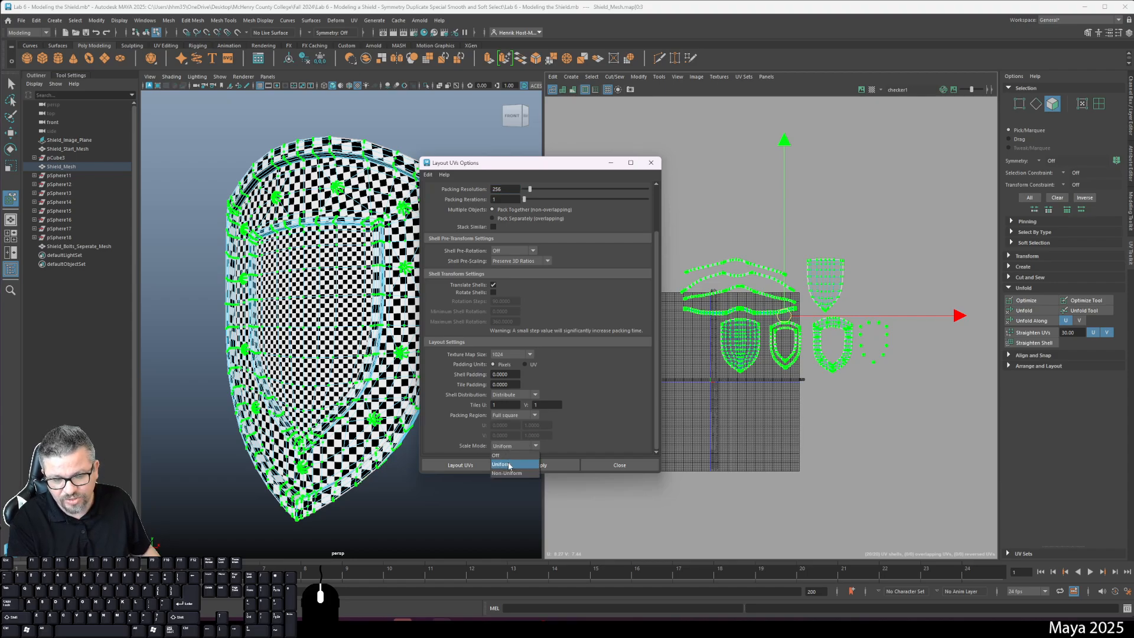
pyautogui.click(509, 464)
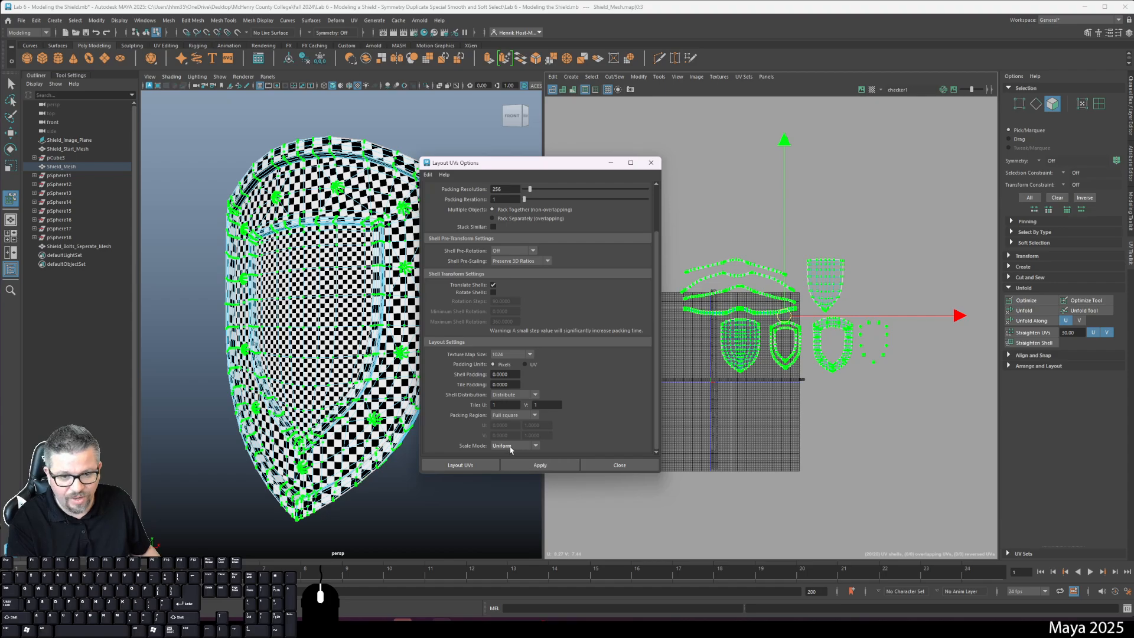
pyautogui.click(489, 467)
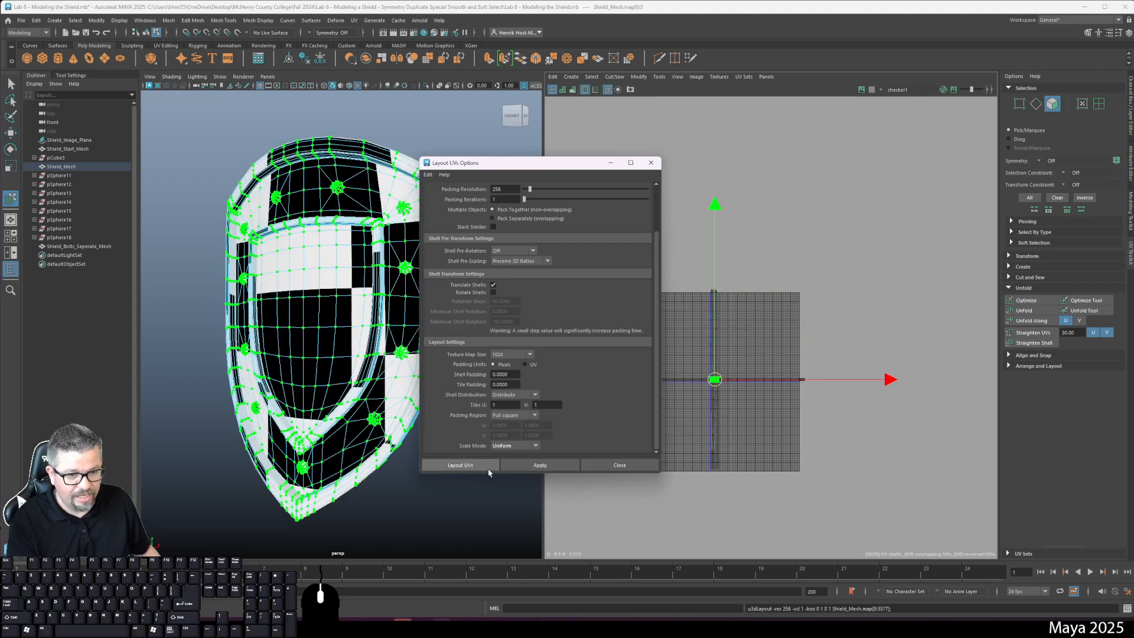
pyautogui.press('f')
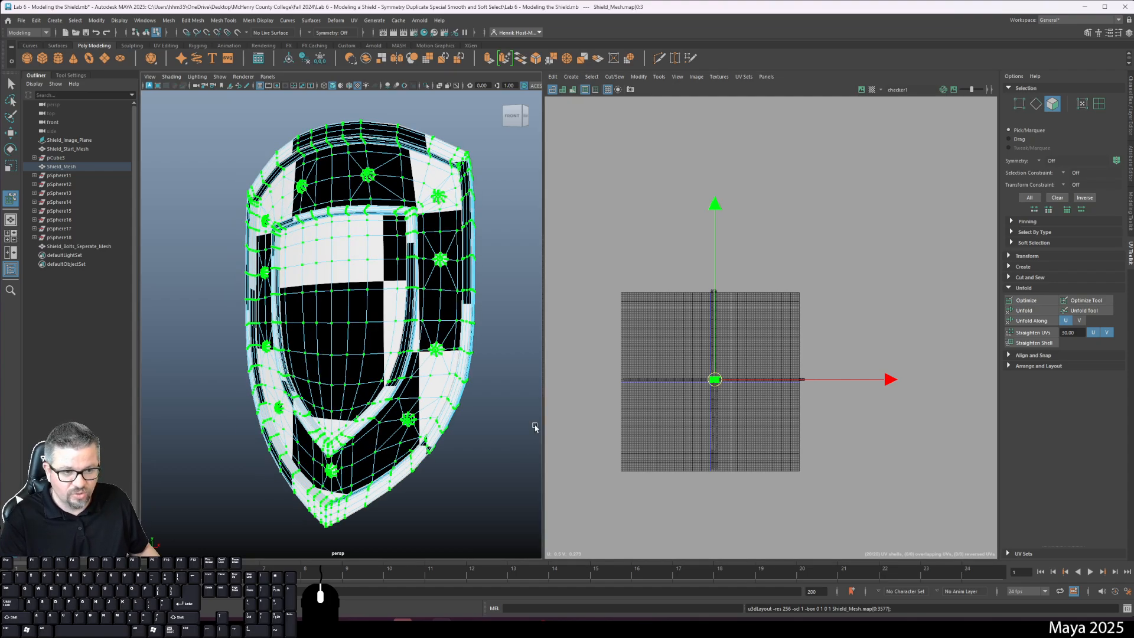
pyautogui.press('f')
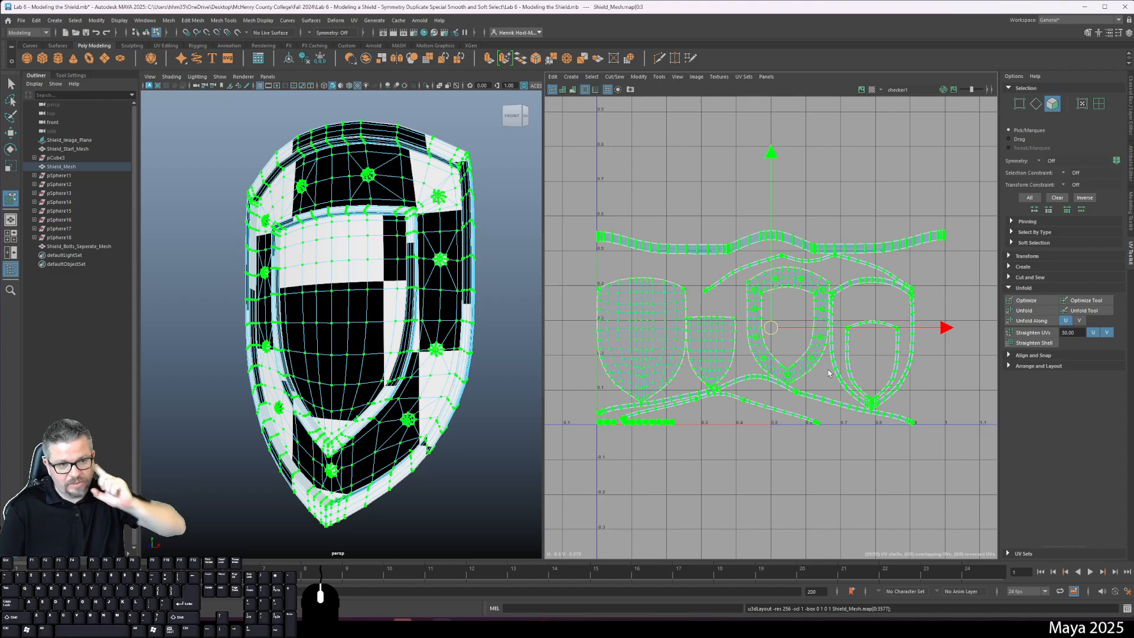
# - Scale all of the shield's UVs up uniformly to make the checker squares on the model much smaller
pyautogui.scroll(-4, 337, 363)
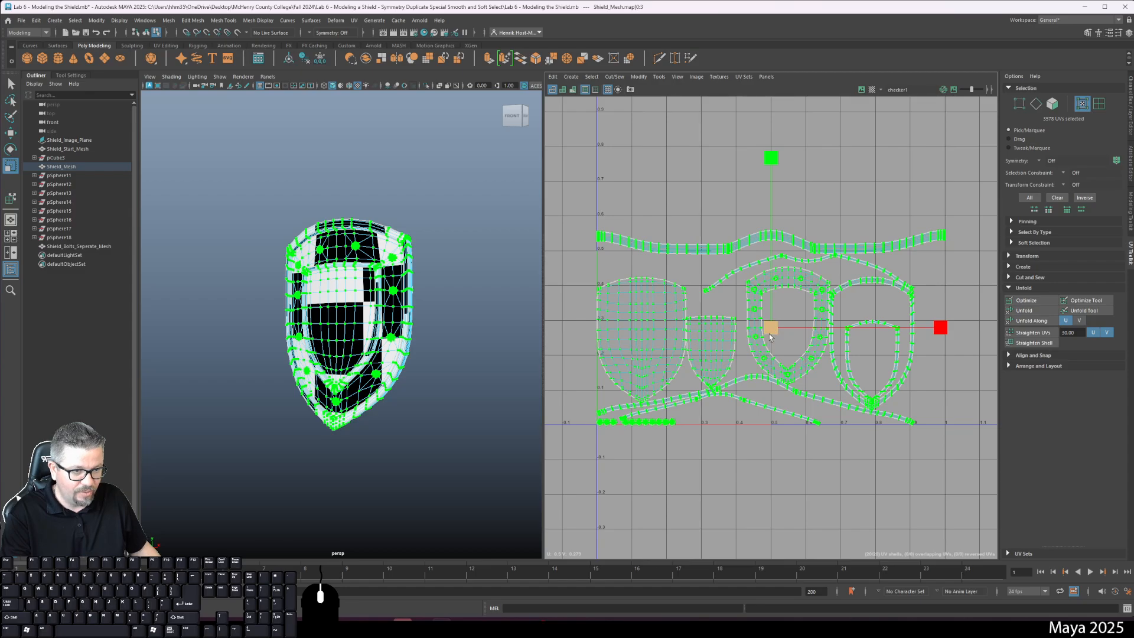
pyautogui.moveTo(770, 328); pyautogui.dragTo(826, 328)
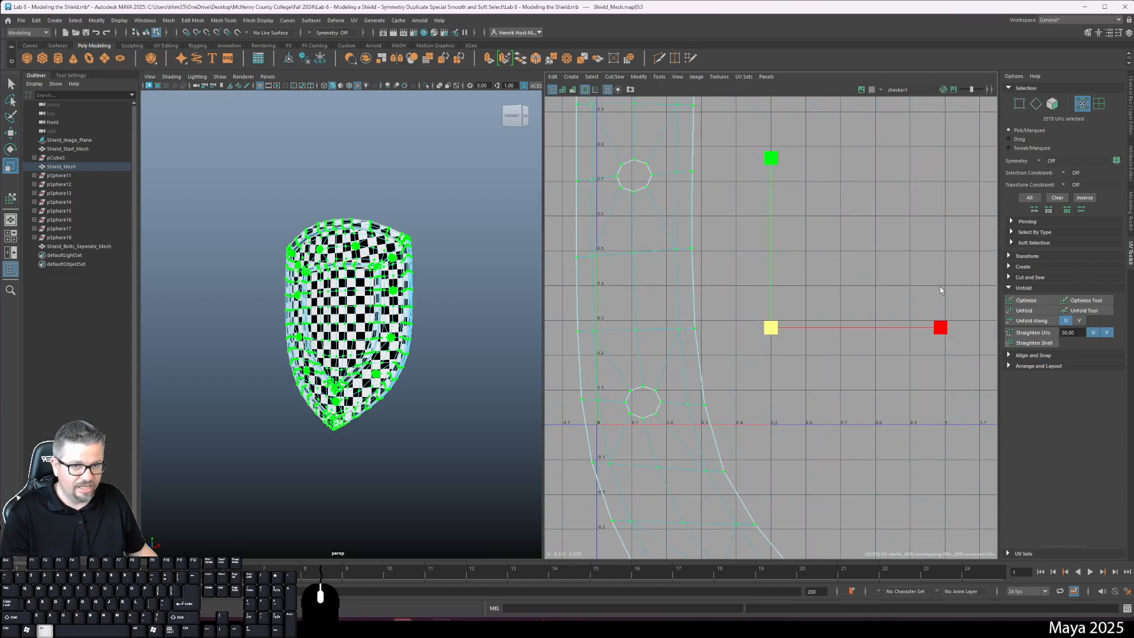
pyautogui.keyDown('alt'); pyautogui.moveTo(933, 318); pyautogui.dragTo(850, 217, button='right'); pyautogui.keyUp('alt')
pyautogui.moveTo(830, 329); pyautogui.dragTo(998, 329)
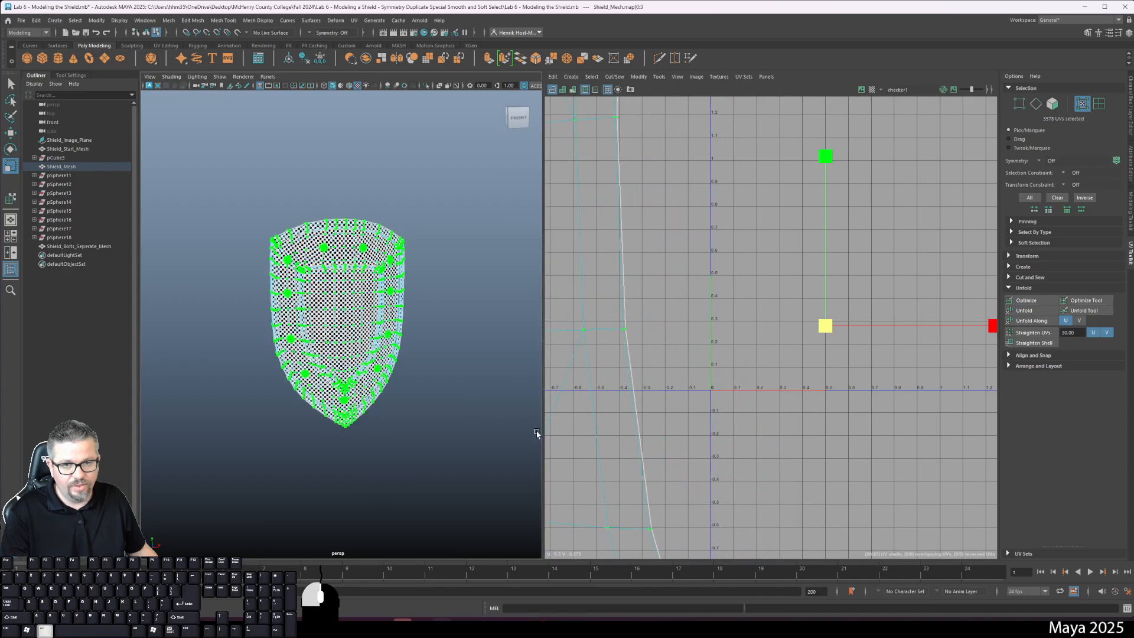
# - Examine the checker pattern across the shield's faces, rims and bolts for even, undistorted squares, with the mesh deselected in object mode
pyautogui.keyDown('alt'); pyautogui.moveTo(533, 431); pyautogui.dragTo(299, 409); pyautogui.keyUp('alt')
pyautogui.scroll(8, 281, 360)
pyautogui.scroll(5, 281, 361)
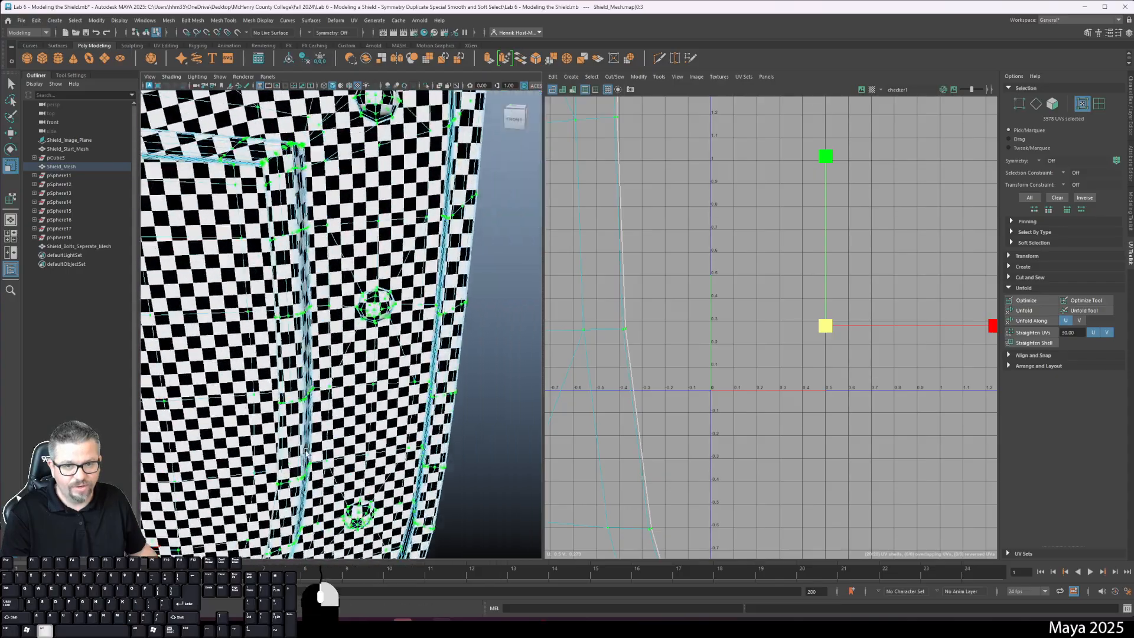
pyautogui.keyDown('alt'); pyautogui.moveTo(282, 360); pyautogui.dragTo(319, 394); pyautogui.keyUp('alt')
pyautogui.scroll(-10, 319, 394)
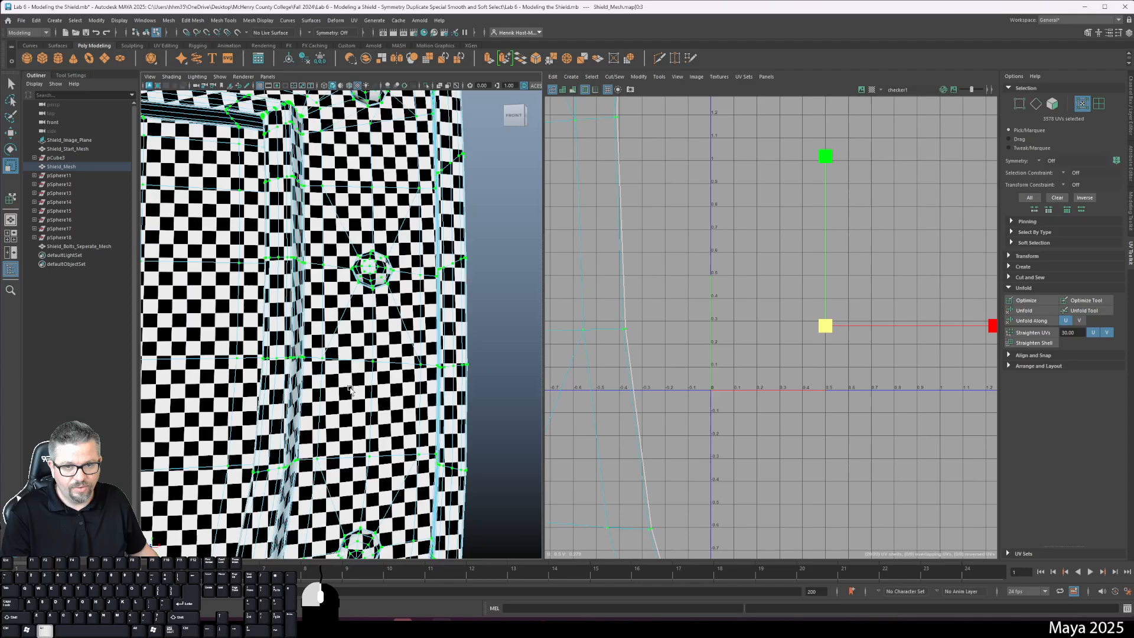
pyautogui.keyDown('alt'); pyautogui.moveTo(780, 416); pyautogui.dragTo(743, 399, button='right'); pyautogui.keyUp('alt')
pyautogui.keyDown('alt'); pyautogui.moveTo(420, 399); pyautogui.dragTo(383, 387); pyautogui.keyUp('alt')
pyautogui.moveTo(335, 322); pyautogui.dragTo(376, 306, button='right')
pyautogui.click(407, 388)
pyautogui.keyDown('alt'); pyautogui.moveTo(408, 388); pyautogui.dragTo(341, 329); pyautogui.keyUp('alt')
pyautogui.scroll(3, 313, 322)
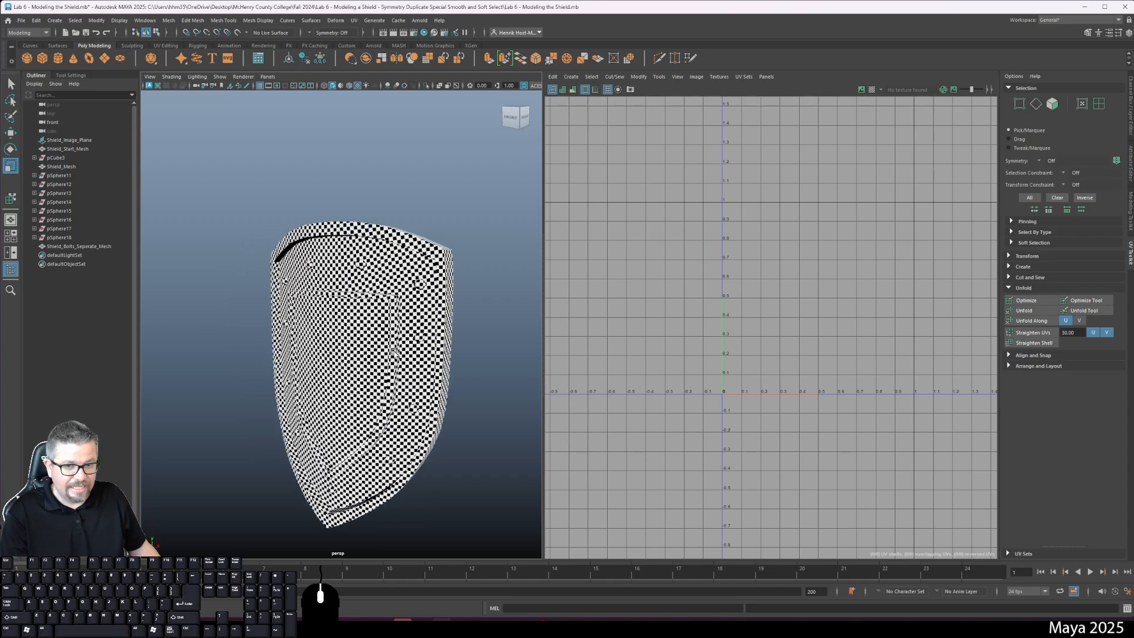
pyautogui.keyDown('alt'); pyautogui.moveTo(393, 352); pyautogui.dragTo(377, 354, button='middle'); pyautogui.keyUp('alt')
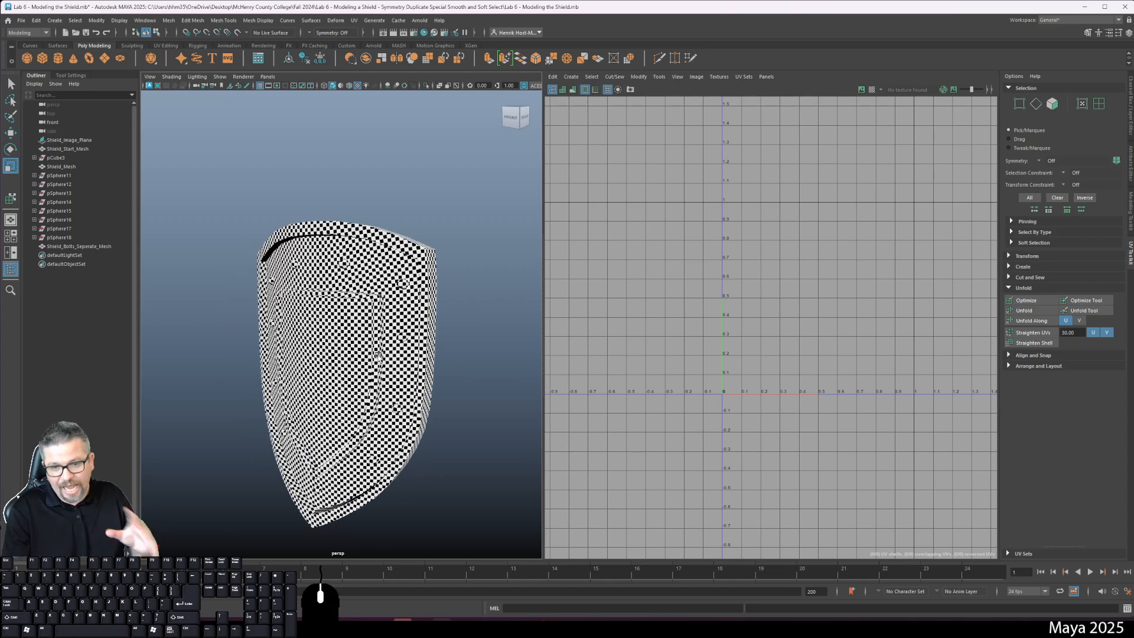
pyautogui.keyDown('alt'); pyautogui.moveTo(370, 346); pyautogui.dragTo(374, 347); pyautogui.keyUp('alt')
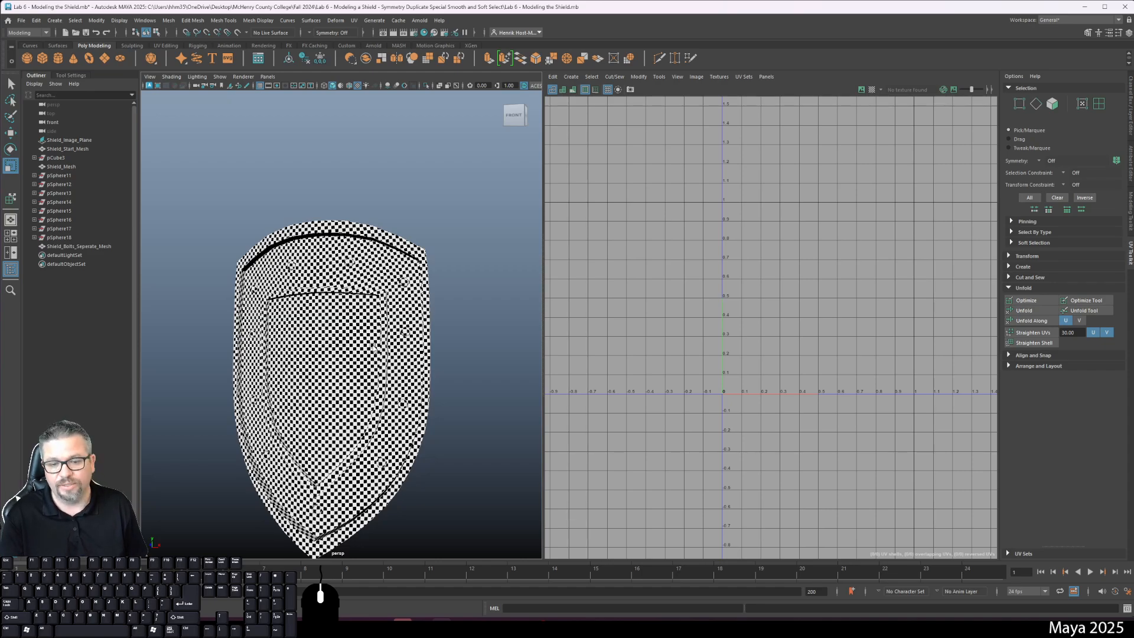
pyautogui.keyDown('alt'); pyautogui.moveTo(344, 396); pyautogui.dragTo(349, 374); pyautogui.keyUp('alt')
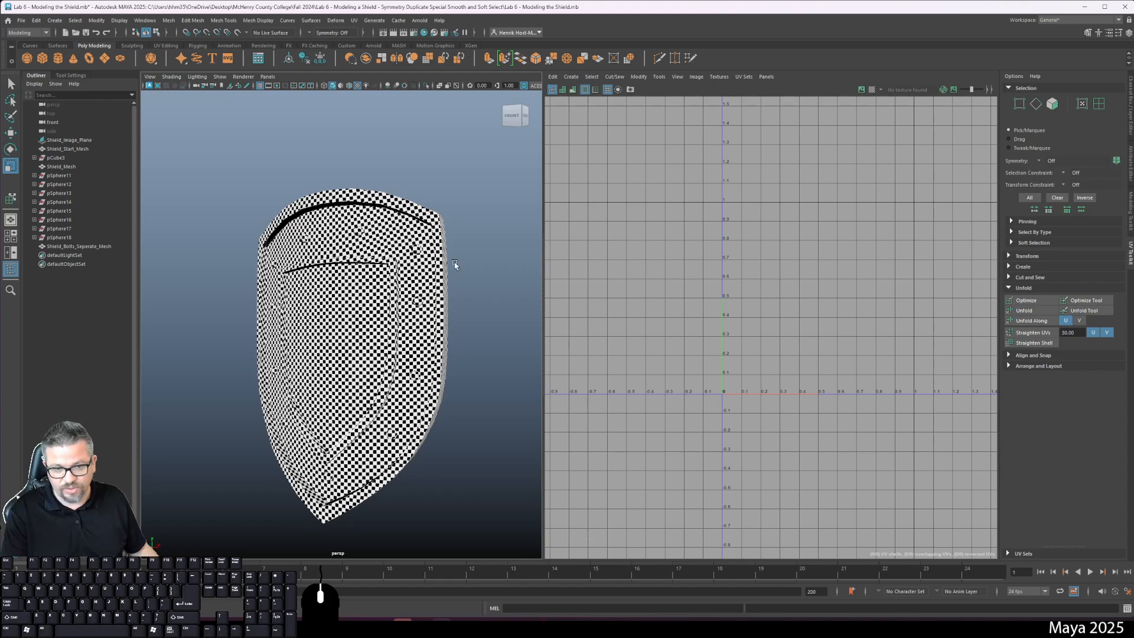
# - Select Shield_Mesh, undo back past the UV enlargement, and redo the scaling
pyautogui.click(425, 287)
pyautogui.hotkey('ctrl', 'z')
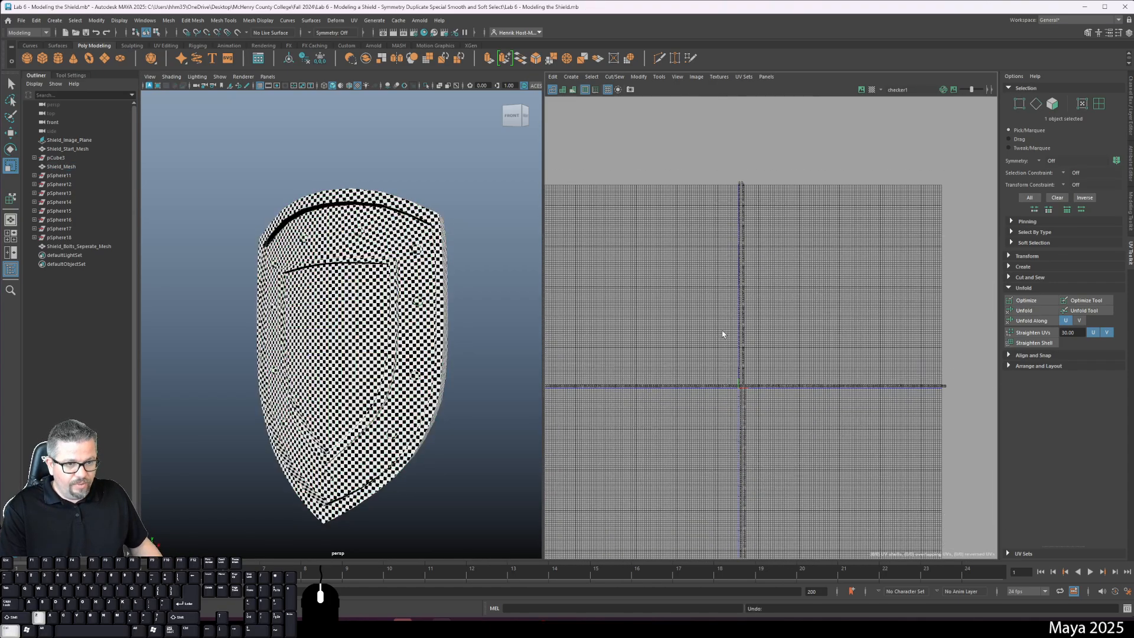
pyautogui.hotkey('ctrl', 'z')
pyautogui.hotkey('ctrl', 'z')
pyautogui.hotkey('ctrl', 'z')
pyautogui.hotkey('ctrl', 'z')
pyautogui.keyDown('alt'); pyautogui.moveTo(727, 326); pyautogui.dragTo(702, 287, button='middle'); pyautogui.keyUp('alt')
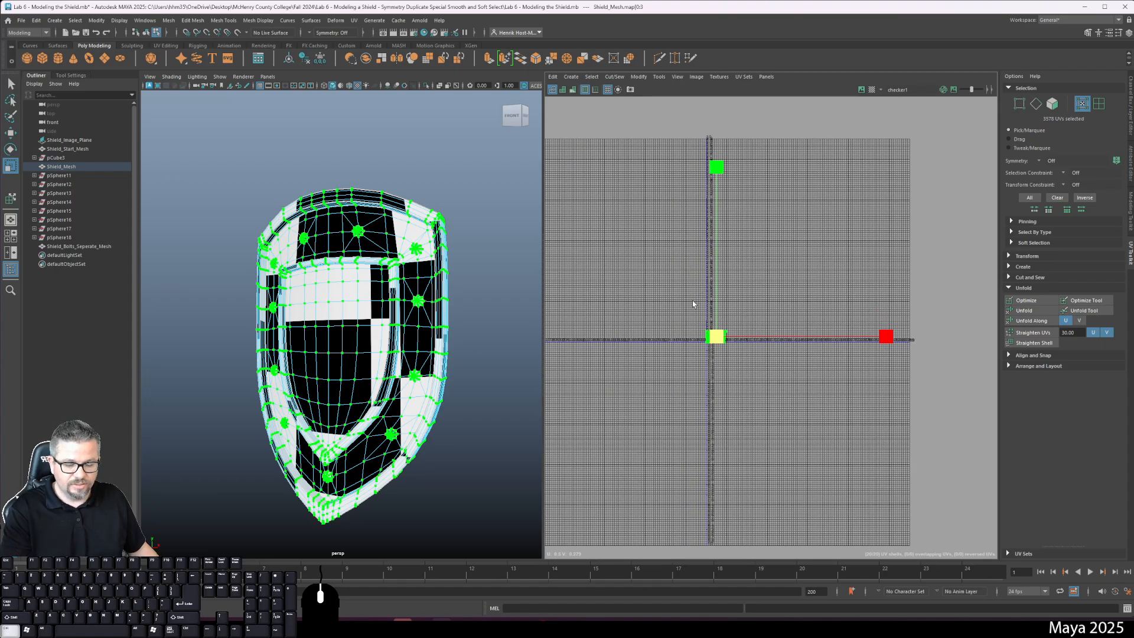
pyautogui.hotkey('shift', 'z')
pyautogui.hotkey('shift', 'z')
# - Select all the enlarged UV shells of Shield_Mesh again with the Move UV Shell tool
pyautogui.scroll(-3, 753, 362)
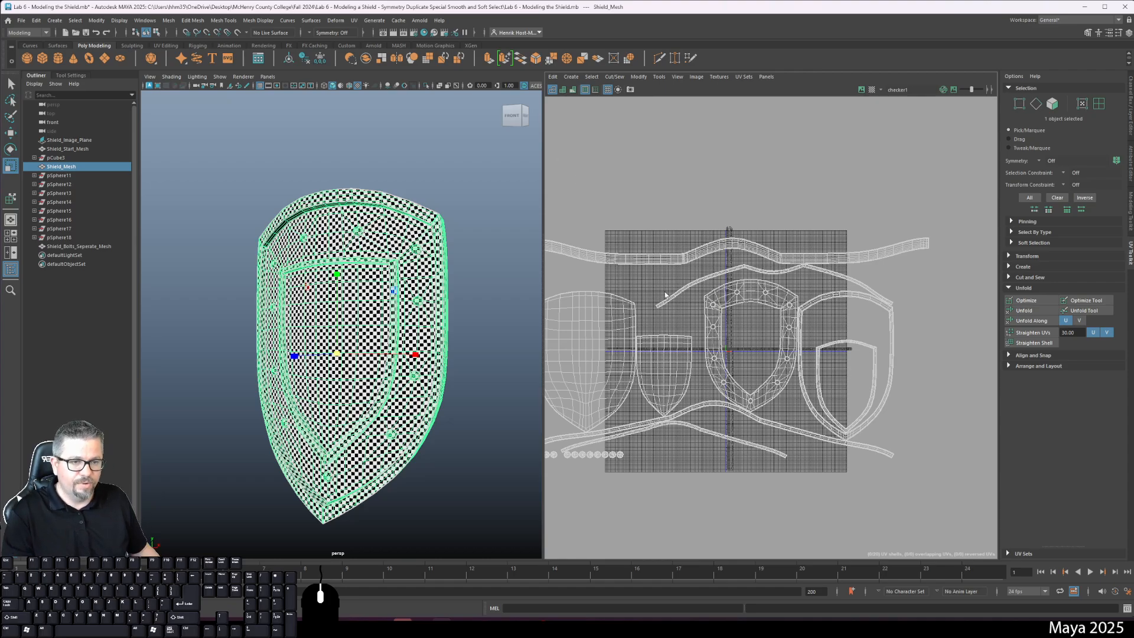
pyautogui.scroll(-3, 671, 192)
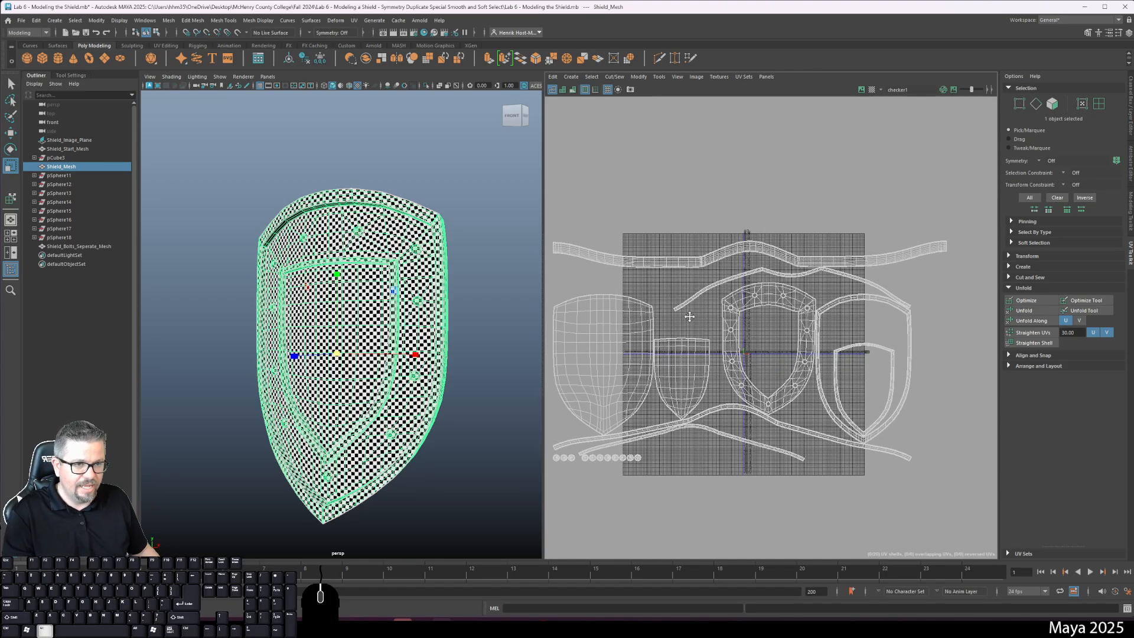
pyautogui.click(658, 76)
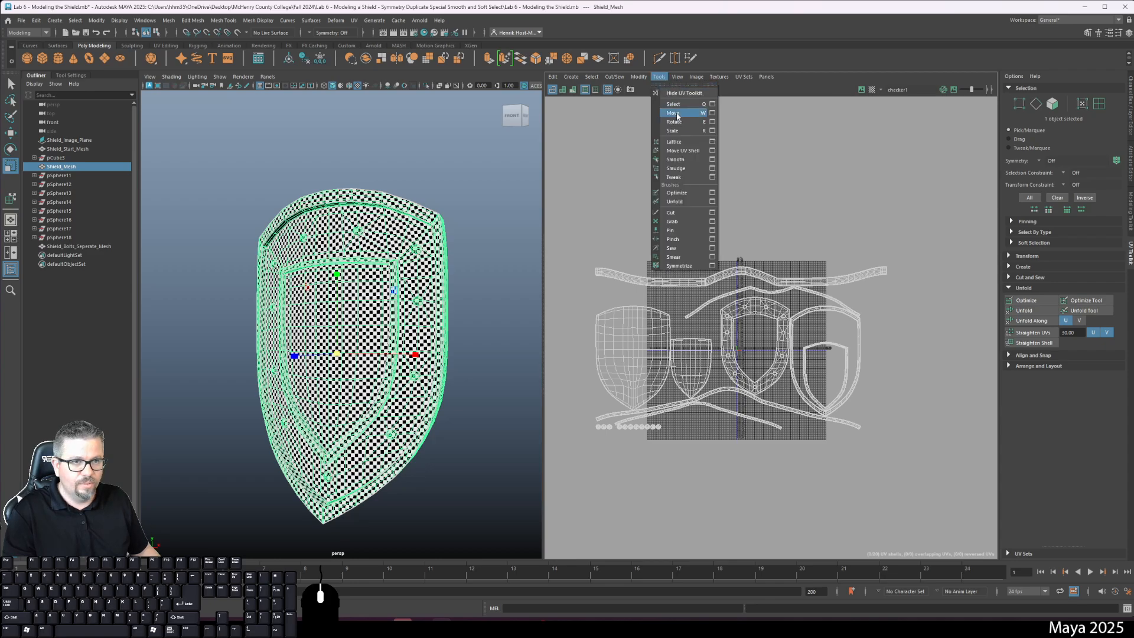
pyautogui.click(688, 151)
pyautogui.moveTo(623, 260); pyautogui.dragTo(919, 483)
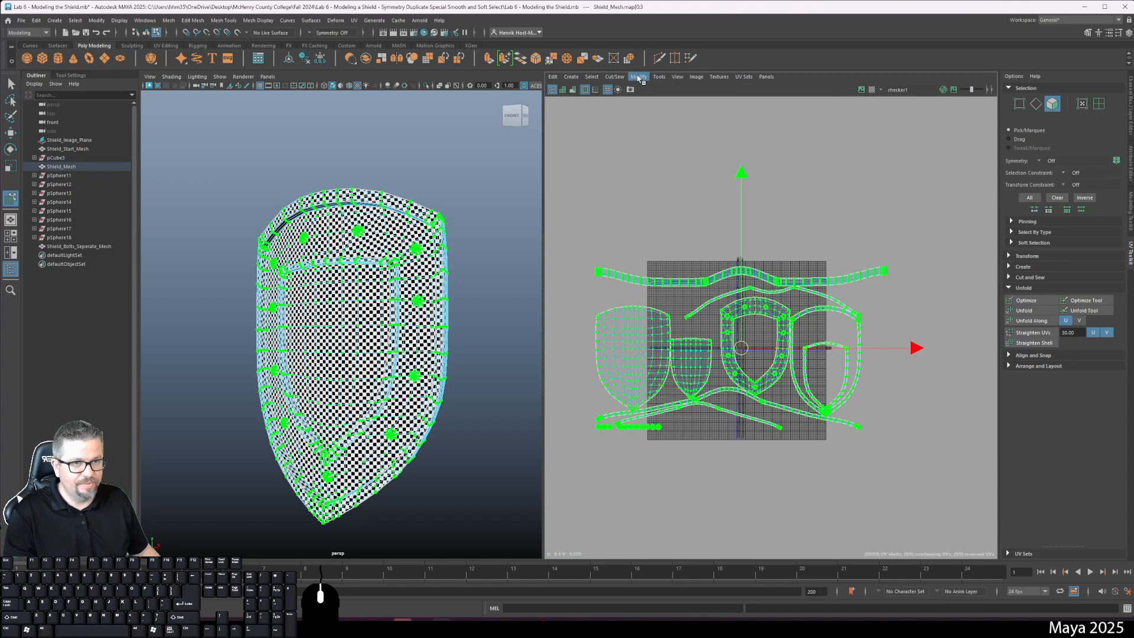
# - Try laying out the selected UV shells with Rotate Shells enabled
pyautogui.click(658, 77)
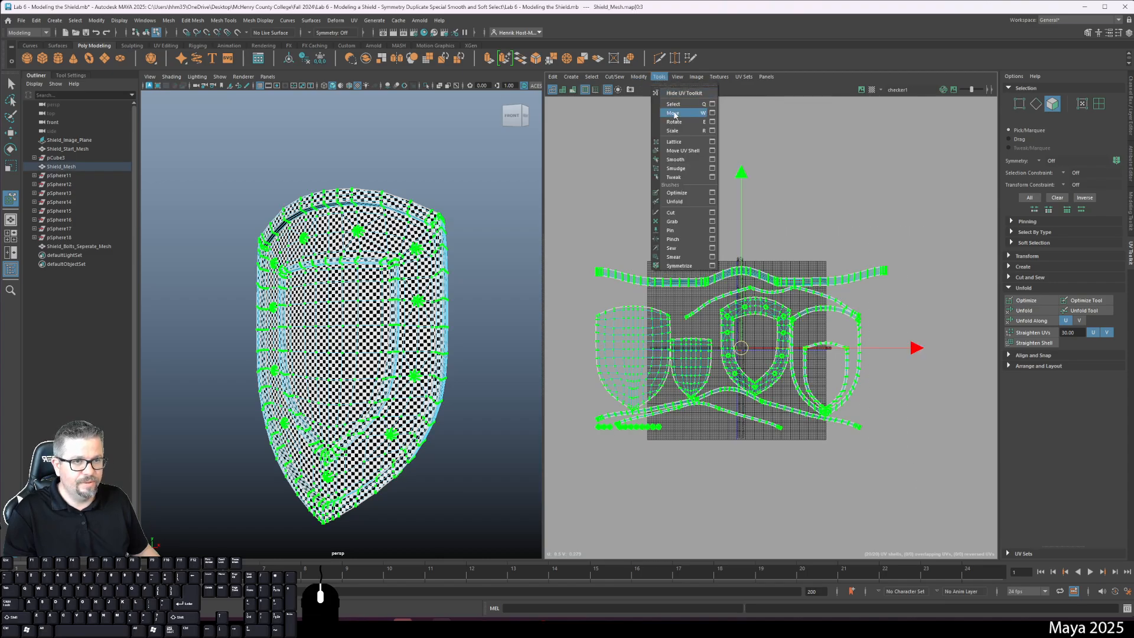
pyautogui.click(638, 77)
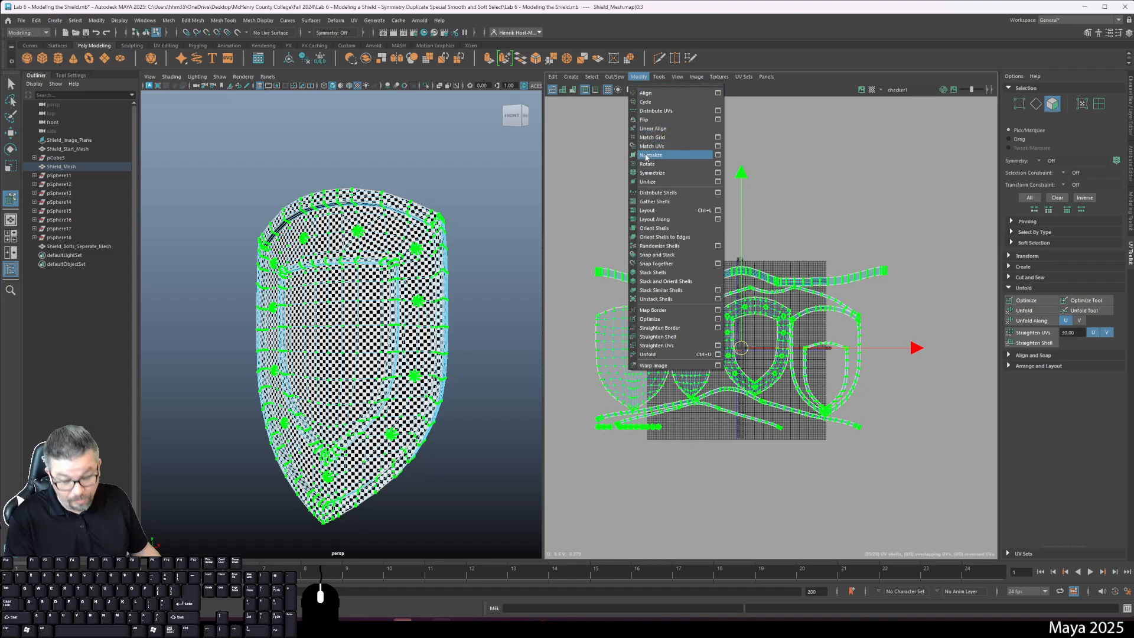
pyautogui.click(717, 211)
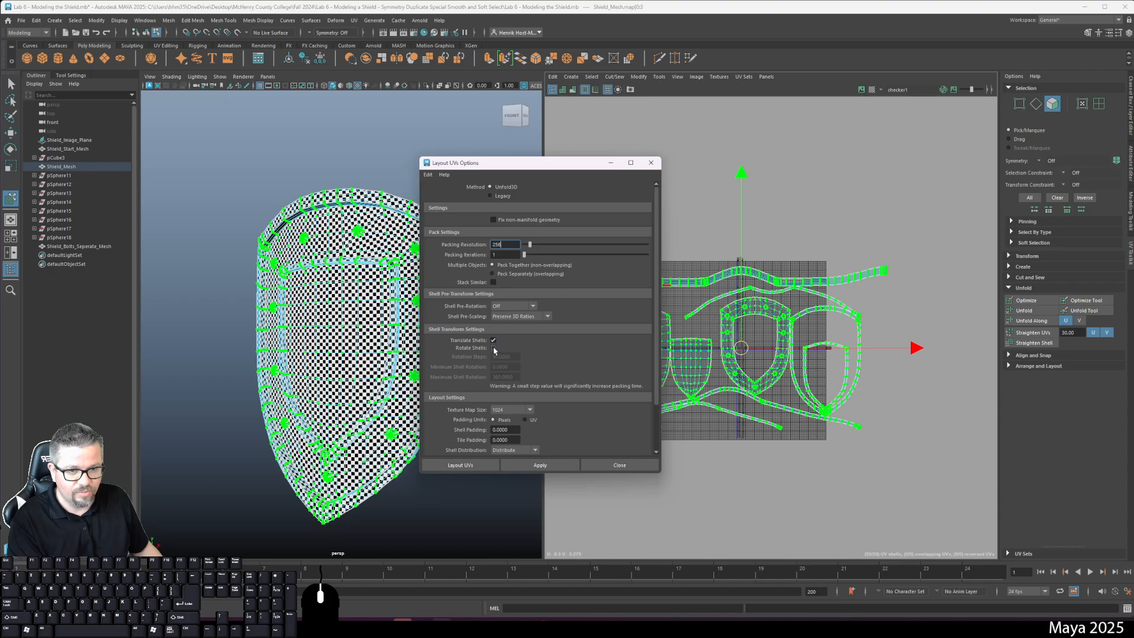
pyautogui.click(493, 348)
pyautogui.click(484, 464)
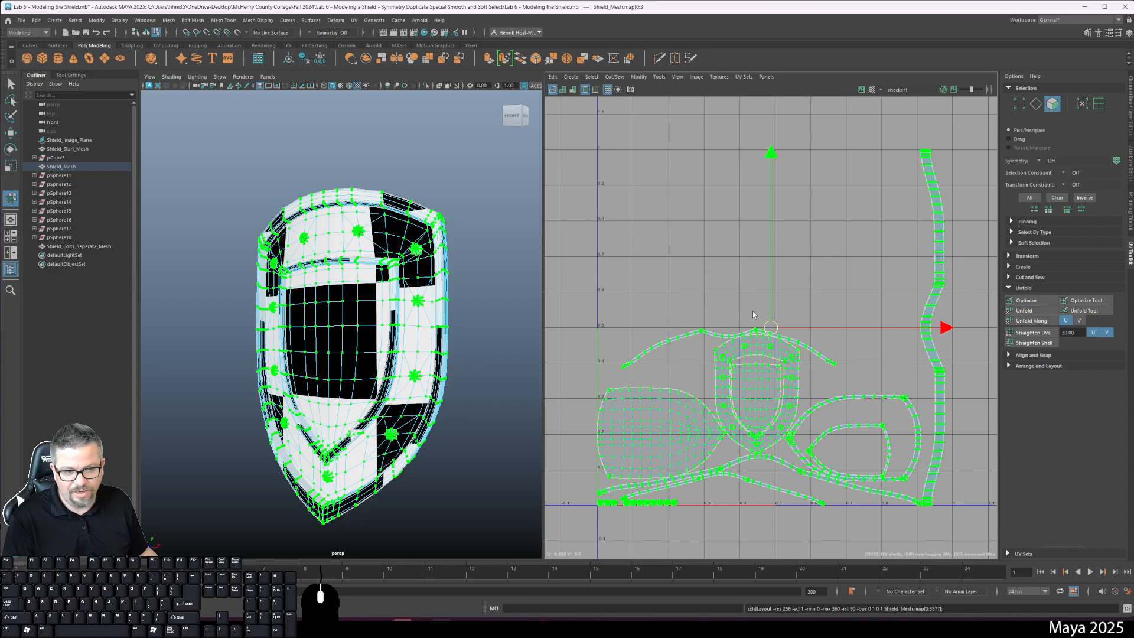
# - Undo the UV layout made with shell rotation
pyautogui.hotkey('ctrl', 'z')
pyautogui.keyDown('alt'); pyautogui.moveTo(760, 349); pyautogui.dragTo(571, 142, button='right'); pyautogui.keyUp('alt')
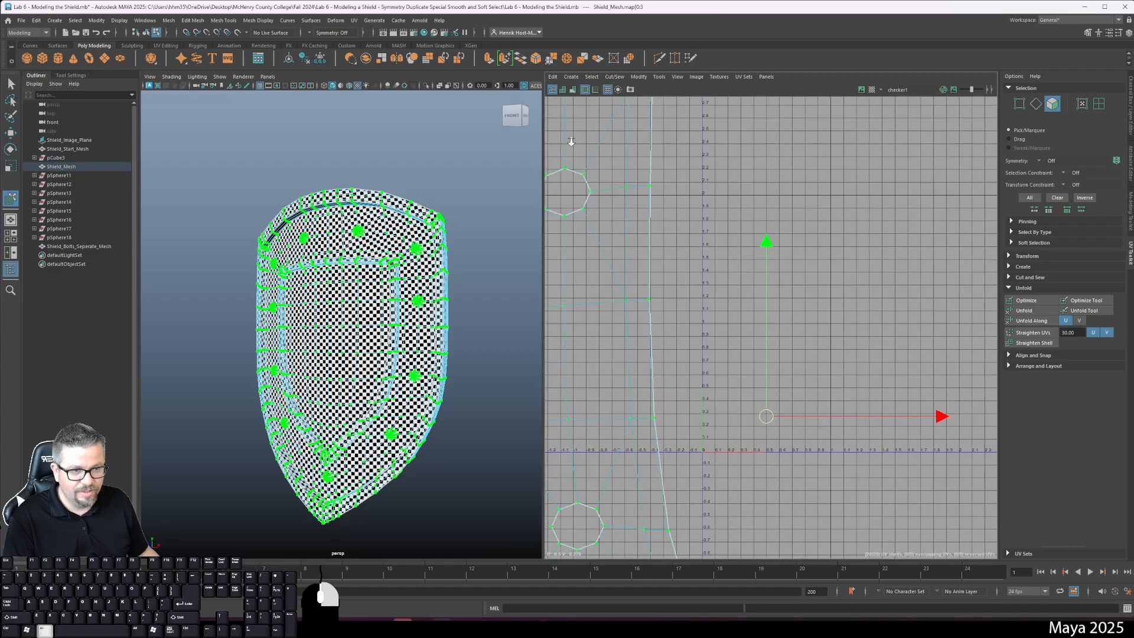
pyautogui.scroll(-8, 680, 292)
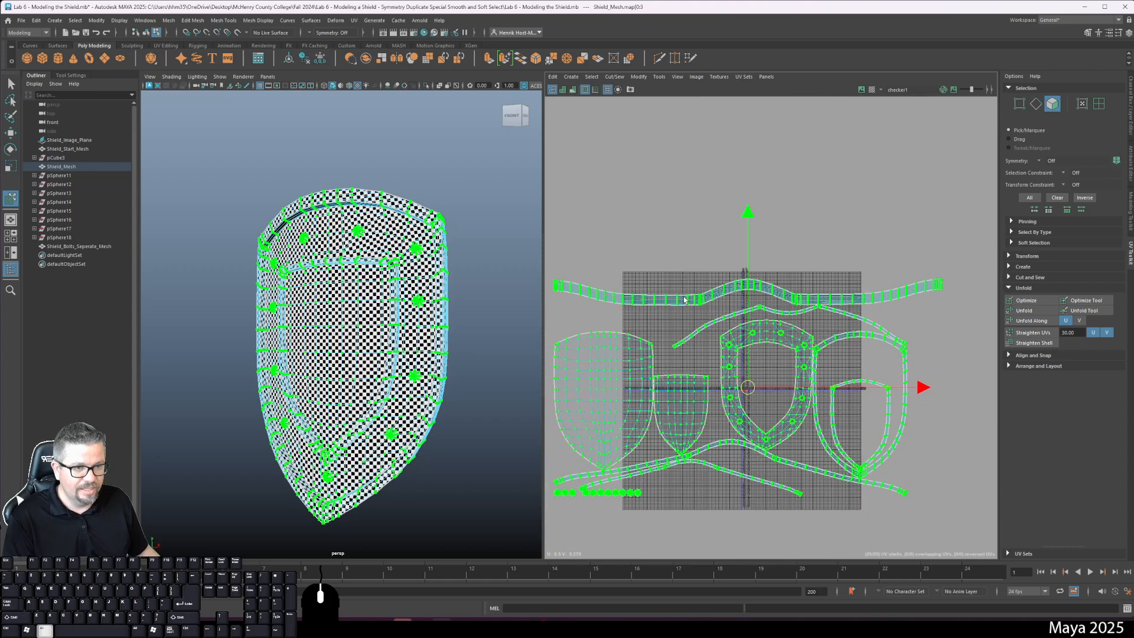
# - Lay out the selected UV shells with the Unfold3D method and Rotate Shells disabled
pyautogui.click(659, 77)
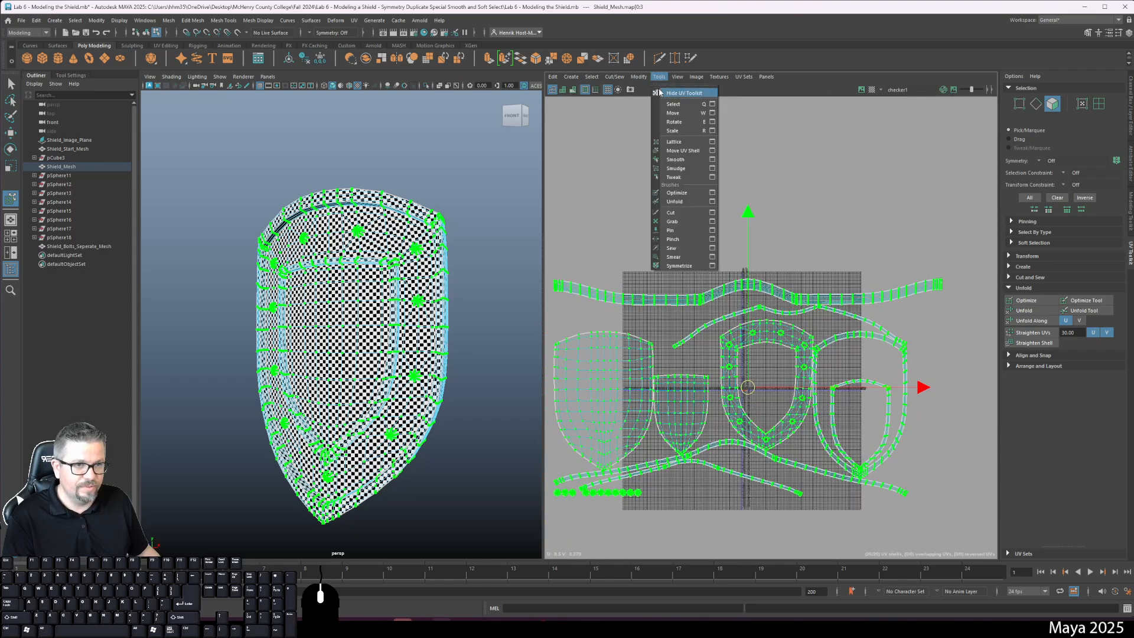
pyautogui.moveTo(638, 76)
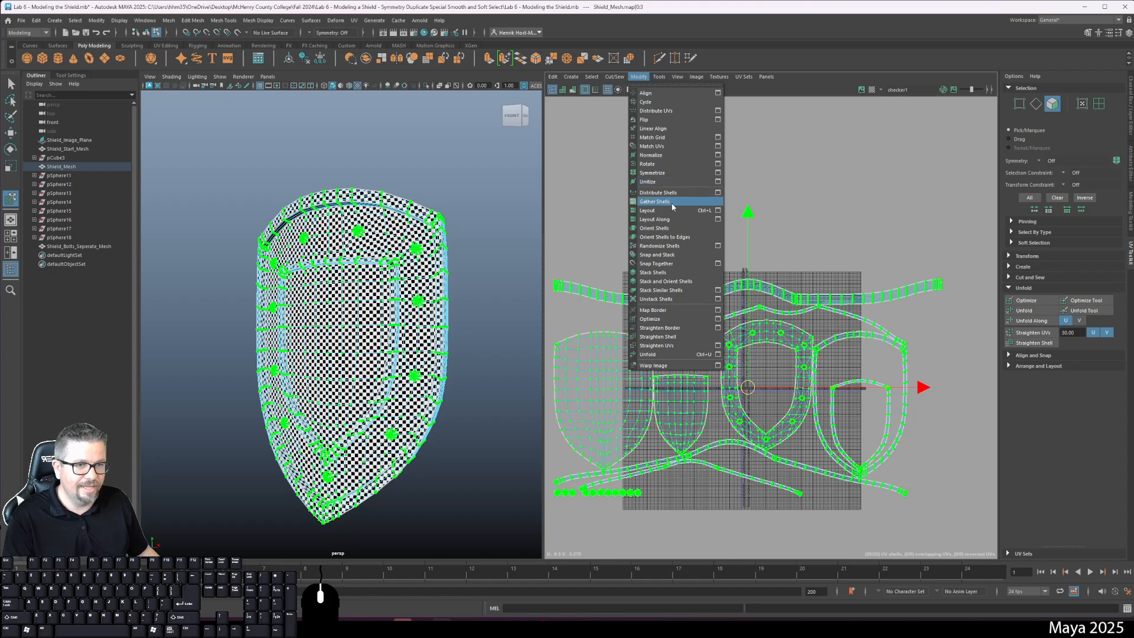
pyautogui.click(718, 211)
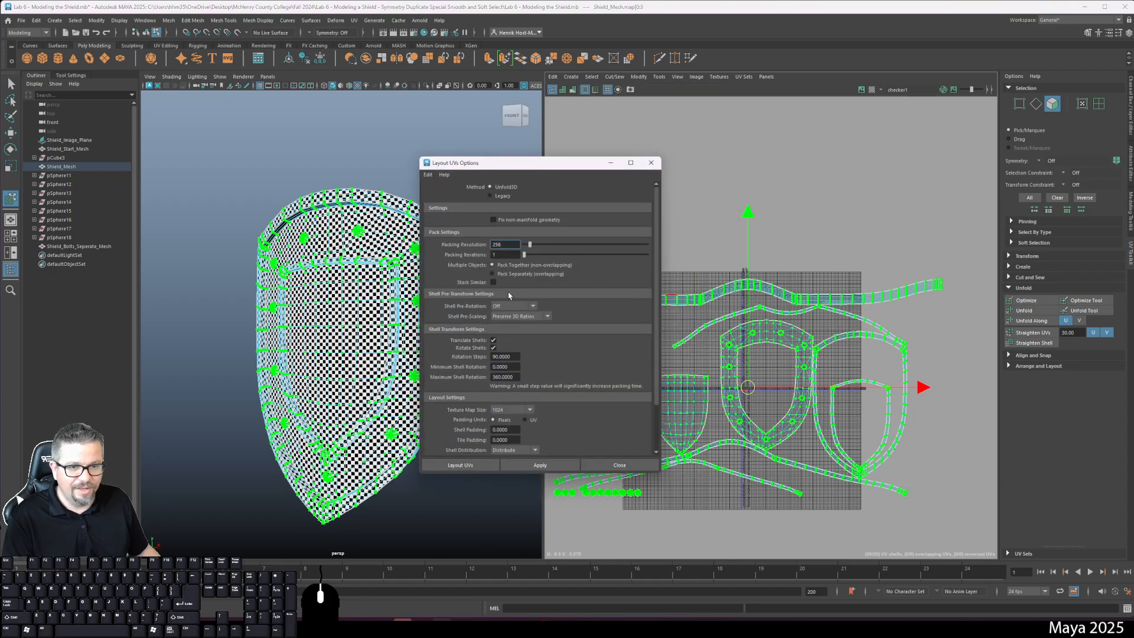
pyautogui.click(493, 347)
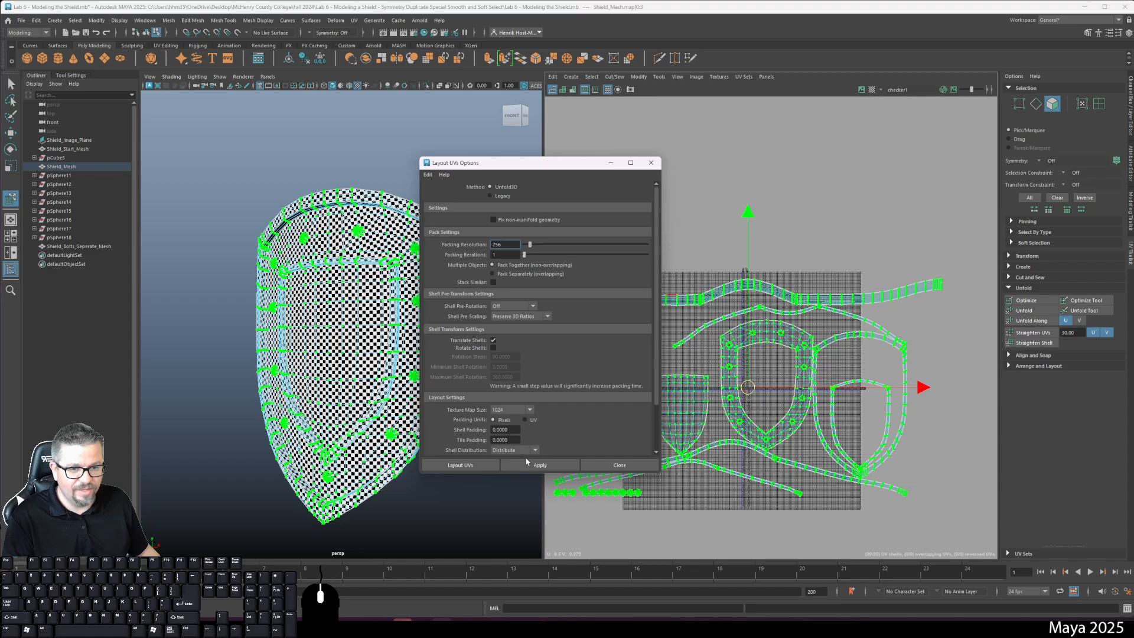
pyautogui.click(459, 465)
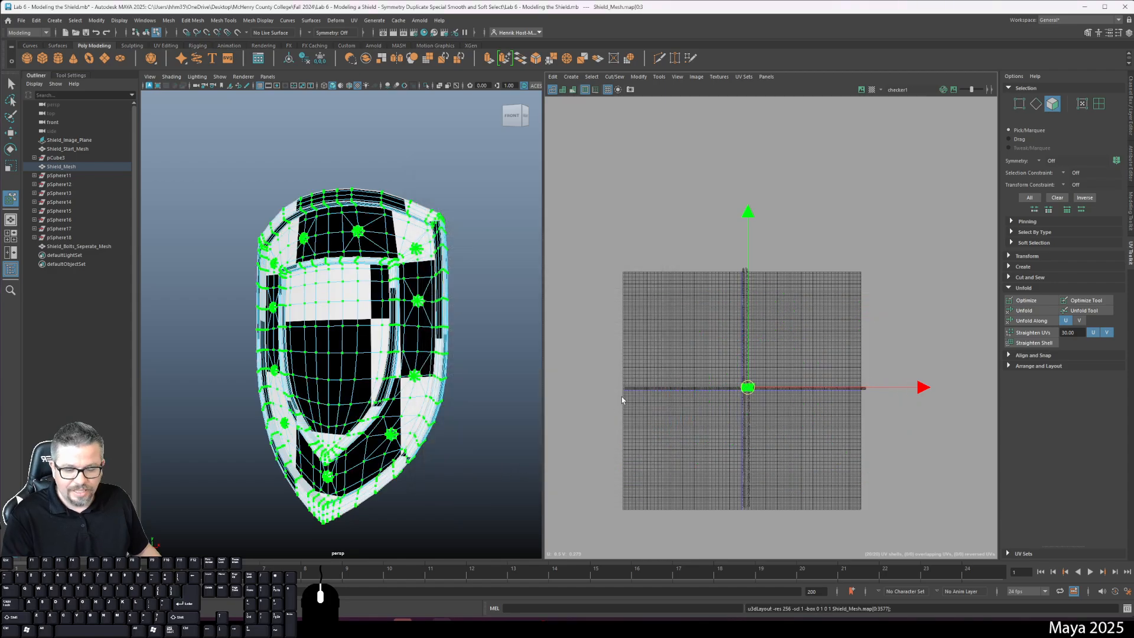
pyautogui.press('f')
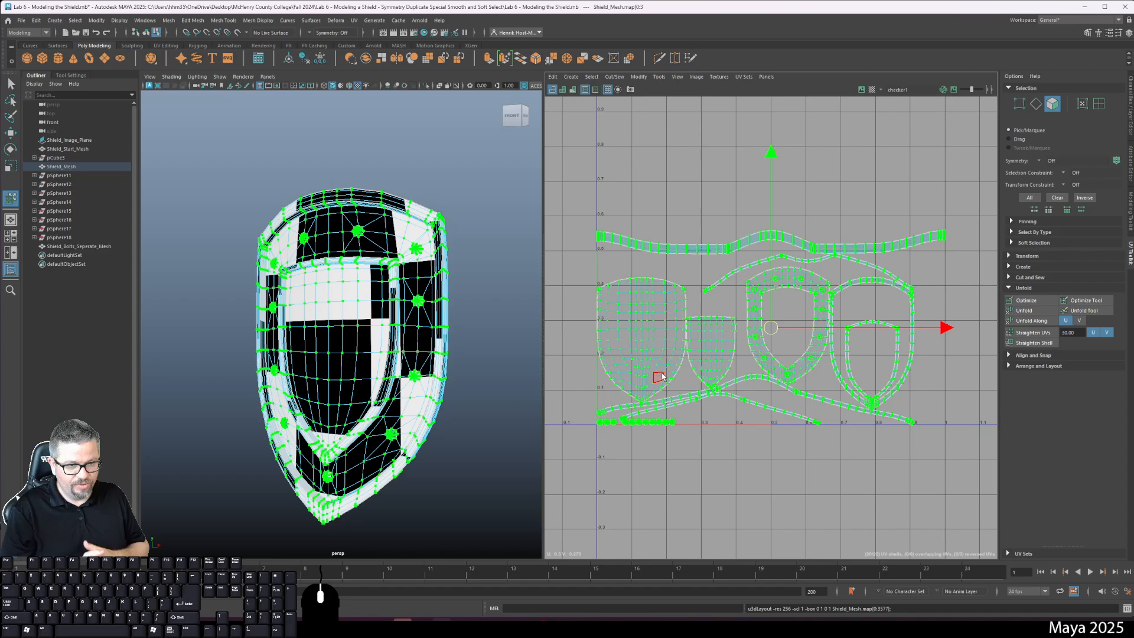
pyautogui.keyDown('alt'); pyautogui.moveTo(637, 179); pyautogui.dragTo(609, 234, button='middle'); pyautogui.keyUp('alt')
pyautogui.scroll(-1, 606, 221)
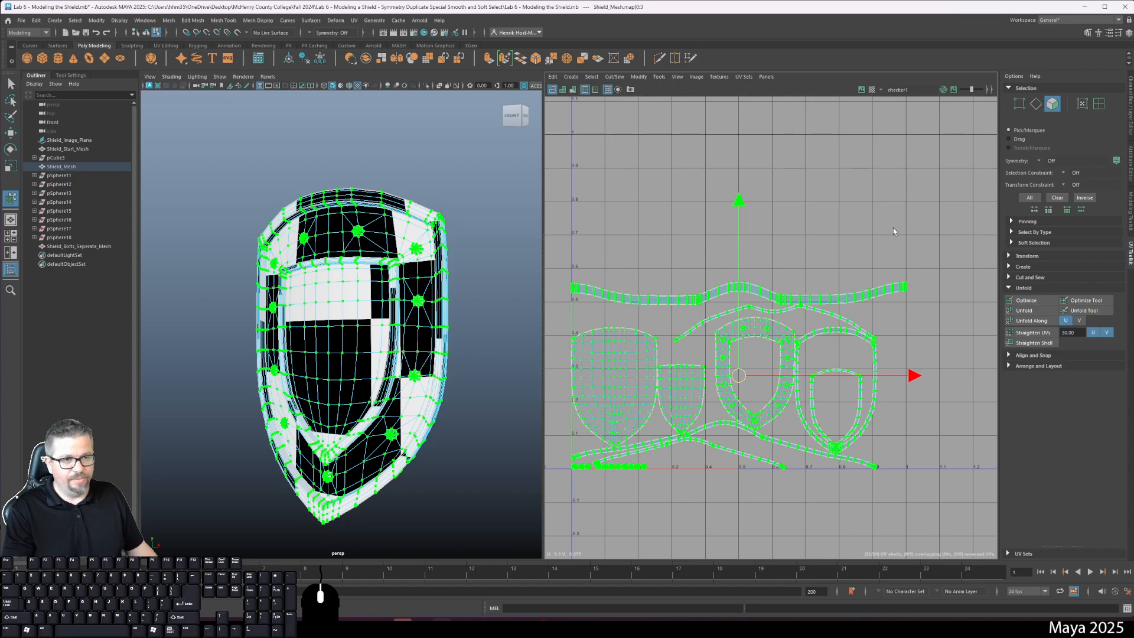
pyautogui.scroll(-2, 815, 269)
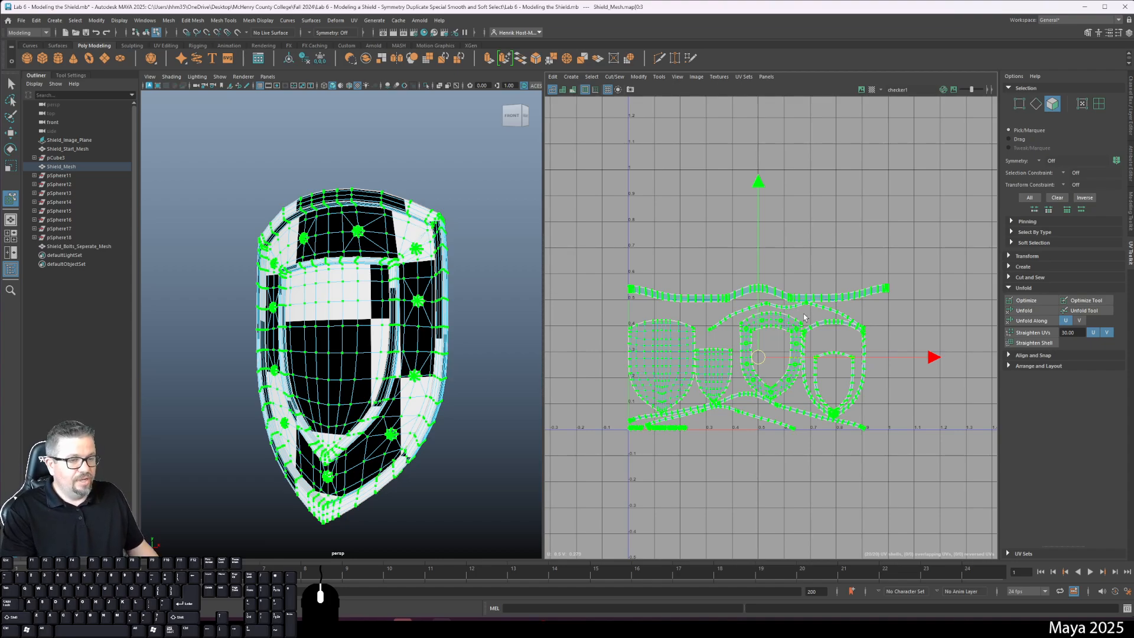
# - Rotate all the UV shells together counter-clockwise by about 45 degrees so the checker runs diagonally across the shield
pyautogui.press('e')
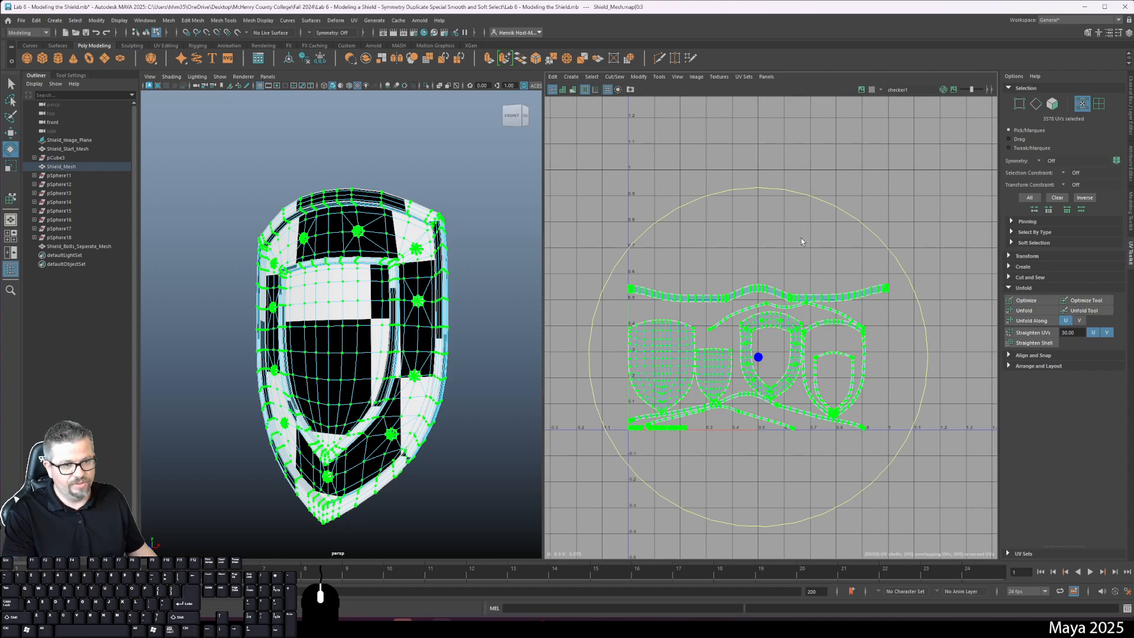
pyautogui.press('r')
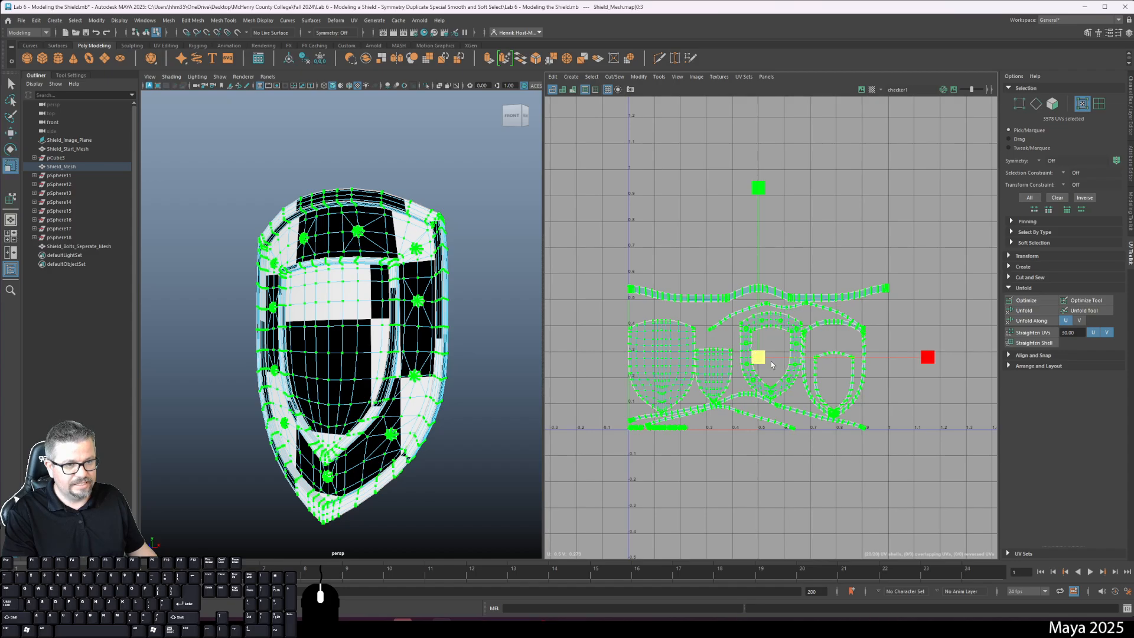
pyautogui.press('e')
pyautogui.press('3')
pyautogui.moveTo(835, 221); pyautogui.dragTo(698, 180)
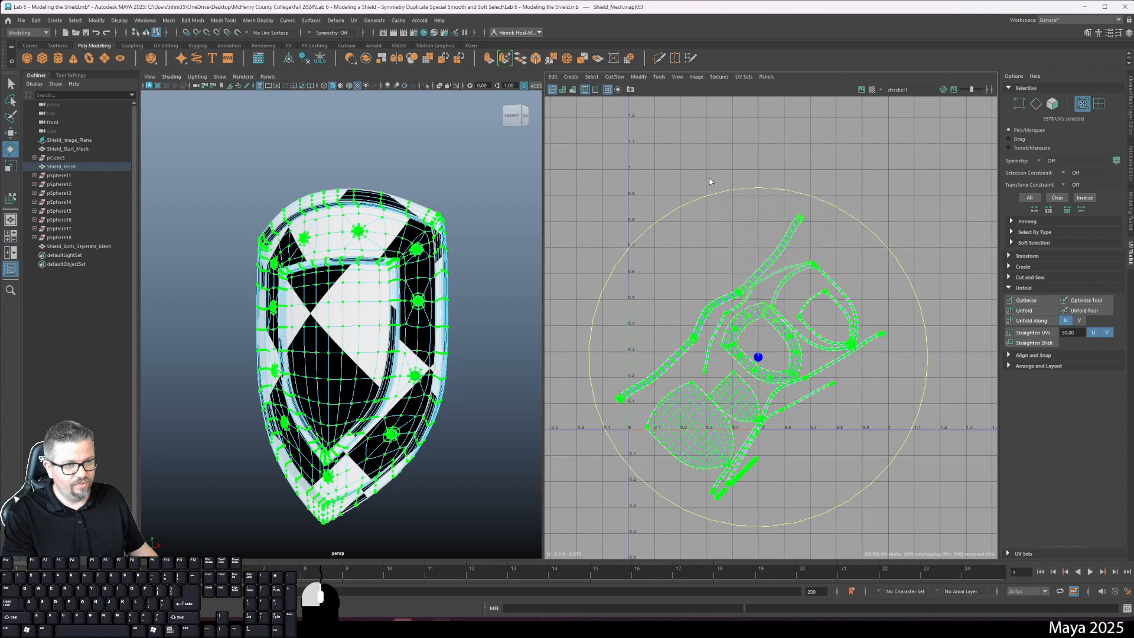
# - Reposition the rotated UV shells and slightly adjust their angle to shift the checker diamonds on the shield front
pyautogui.press('w')
pyautogui.moveTo(758, 357); pyautogui.dragTo(786, 367)
pyautogui.press('e')
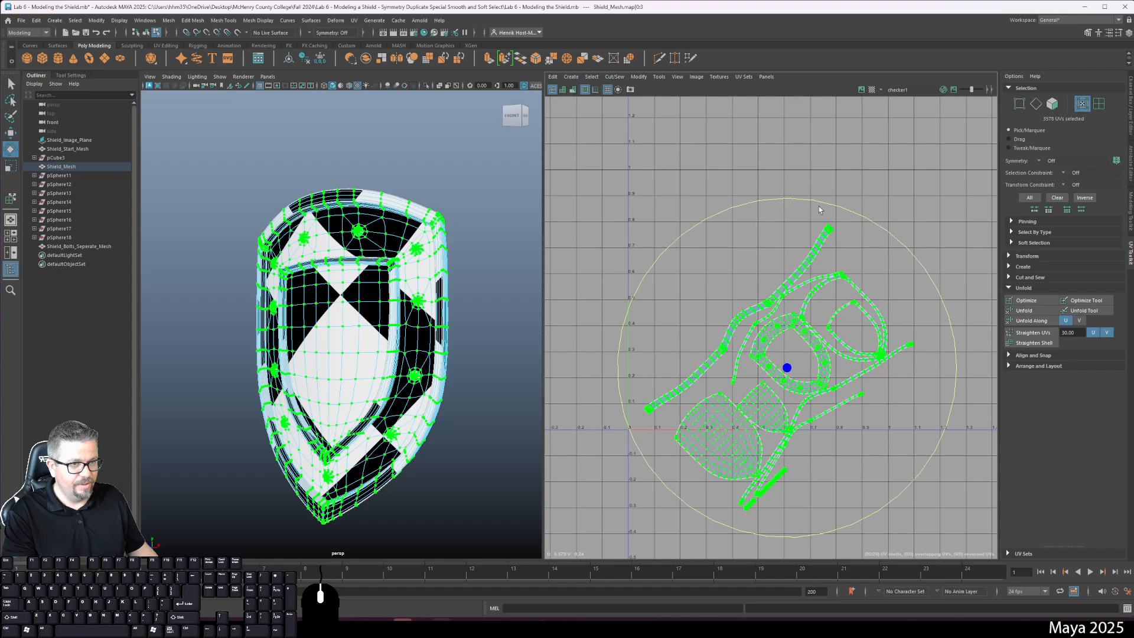
pyautogui.moveTo(823, 204); pyautogui.dragTo(827, 205)
pyautogui.press('w')
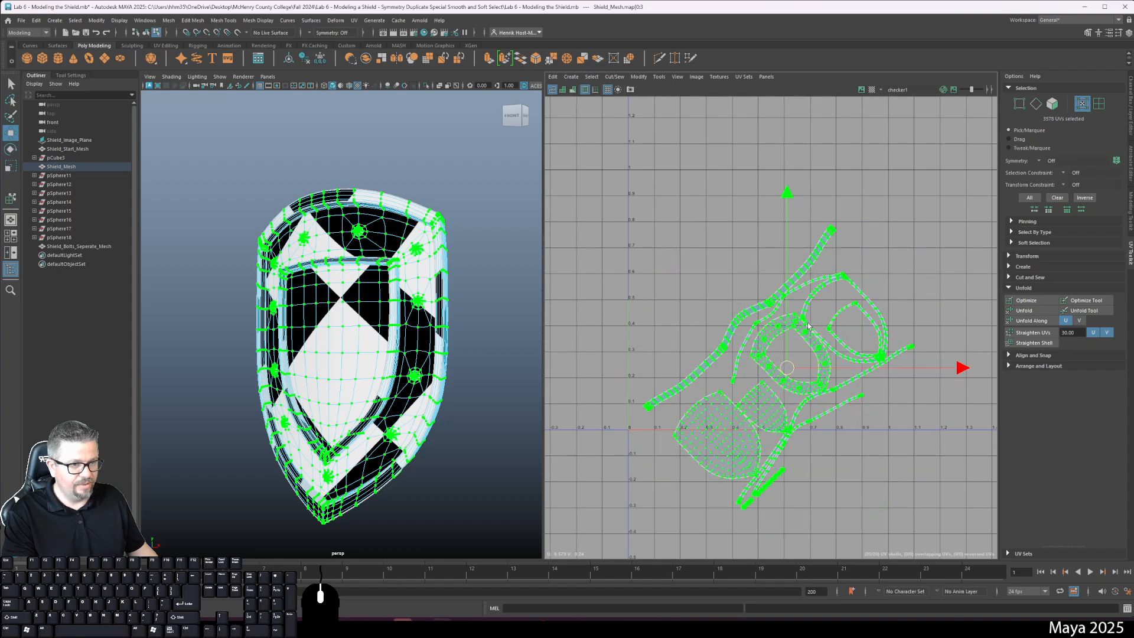
pyautogui.moveTo(786, 367); pyautogui.dragTo(803, 362)
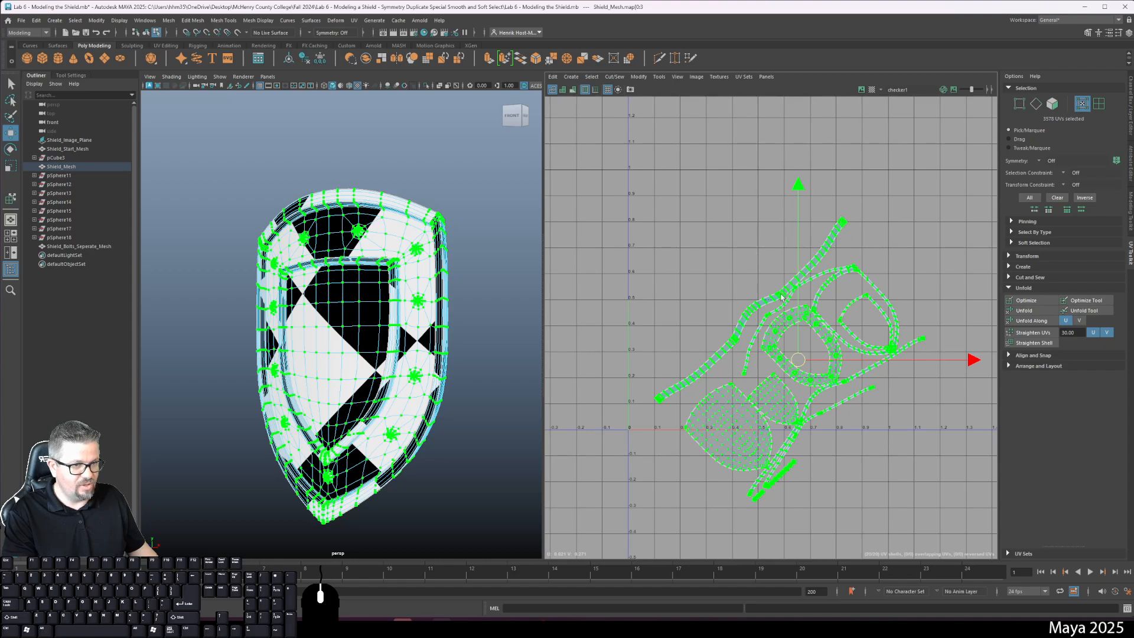
# - Scale all the UV shells up slightly and readjust their rotation and position so the checker diamonds fit the inner panel
pyautogui.press('r')
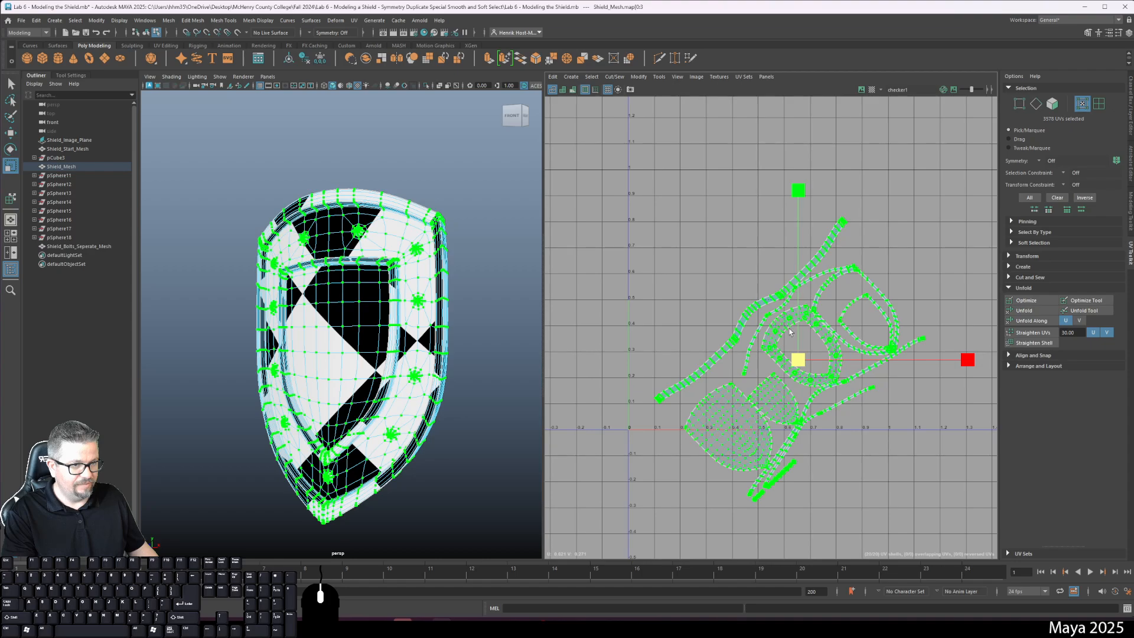
pyautogui.moveTo(798, 359); pyautogui.dragTo(834, 368)
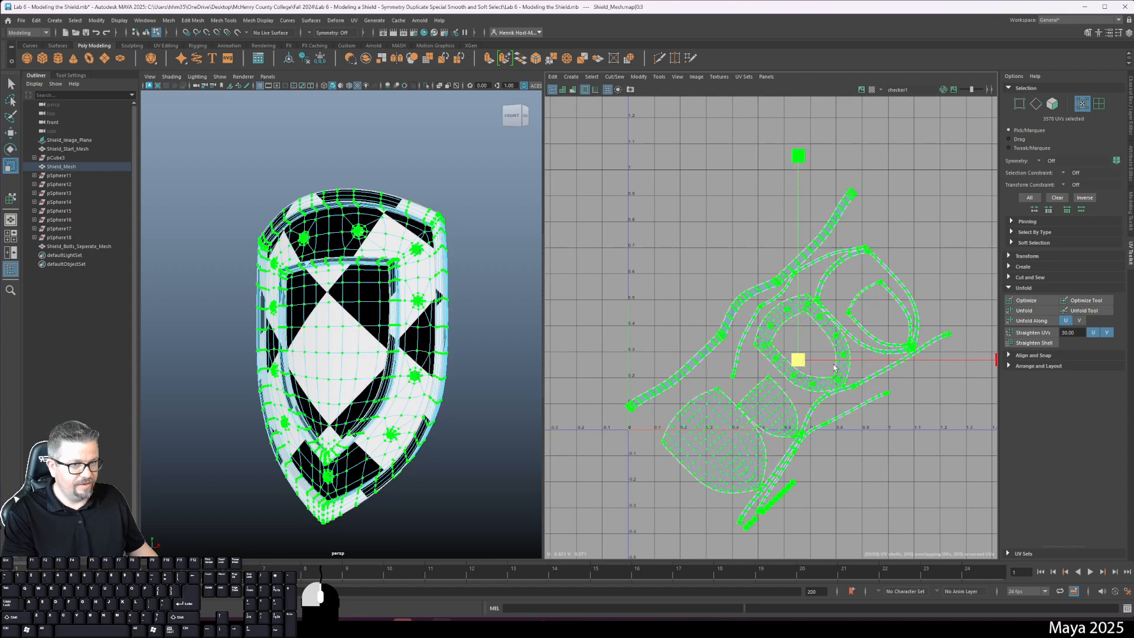
pyautogui.press('e')
pyautogui.moveTo(866, 203); pyautogui.dragTo(849, 194)
pyautogui.press('w')
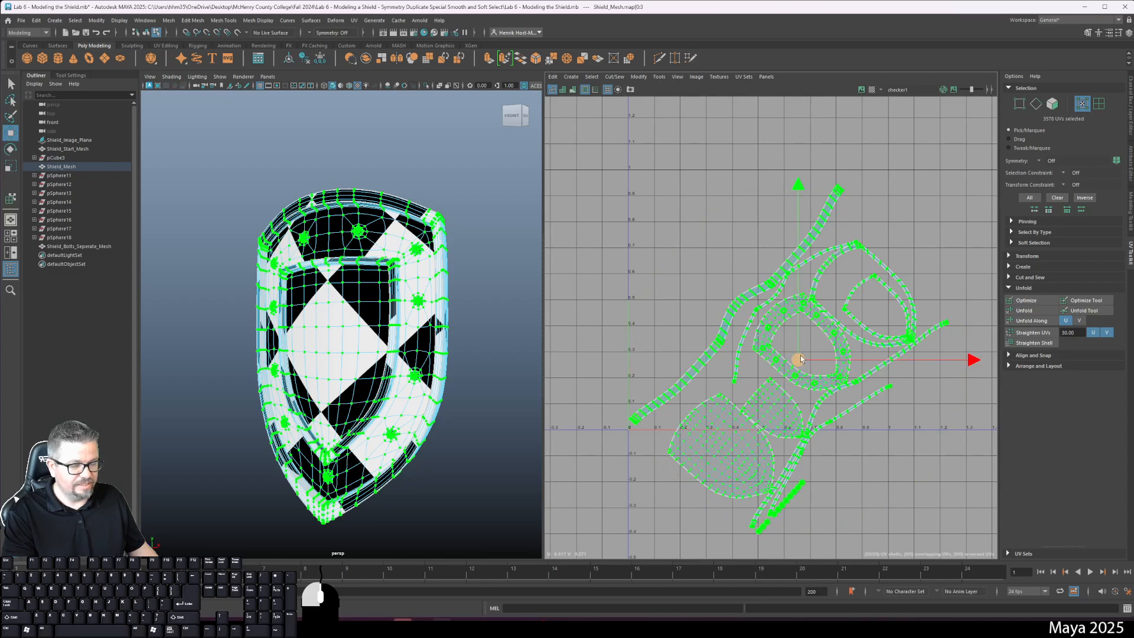
pyautogui.moveTo(801, 358); pyautogui.dragTo(812, 356)
pyautogui.press('e')
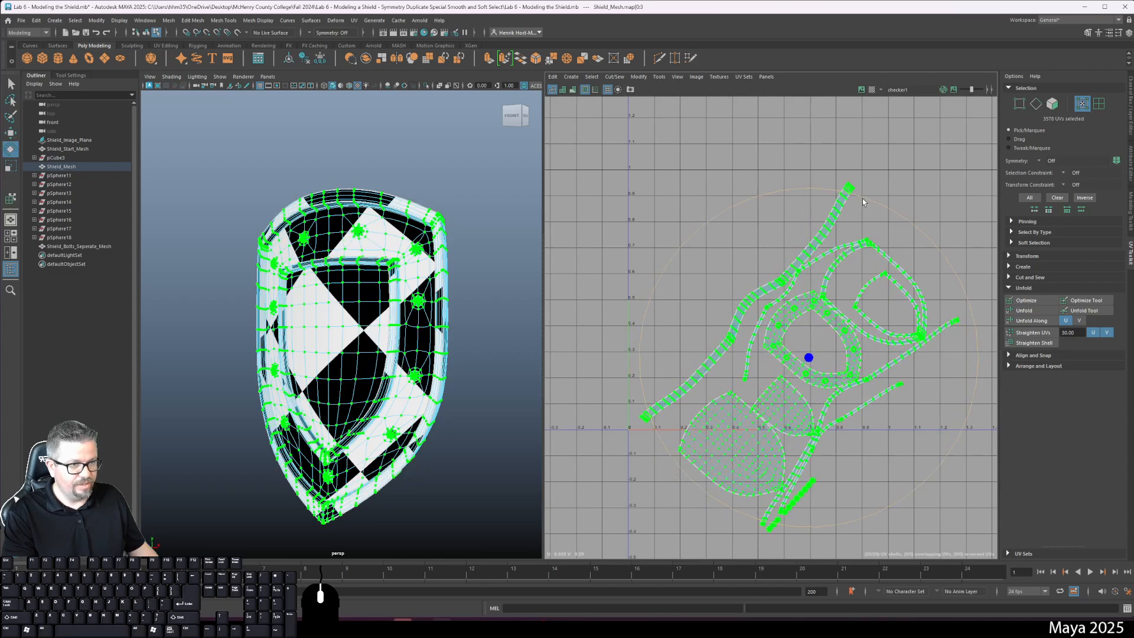
pyautogui.moveTo(862, 202); pyautogui.dragTo(870, 210)
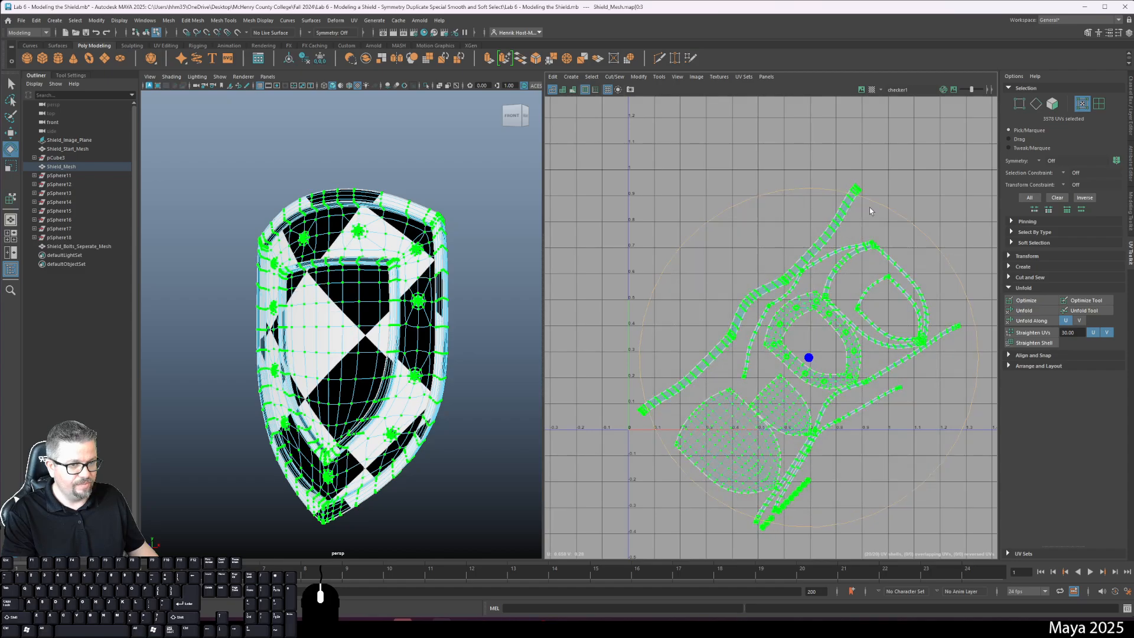
# - Enlarge all the UV shells a little more and fine-tune their angle and placement to centre a black diamond on the inner panel
pyautogui.press('w')
pyautogui.moveTo(809, 358); pyautogui.dragTo(838, 364)
pyautogui.press('r')
pyautogui.press('e')
pyautogui.moveTo(848, 197); pyautogui.dragTo(851, 198)
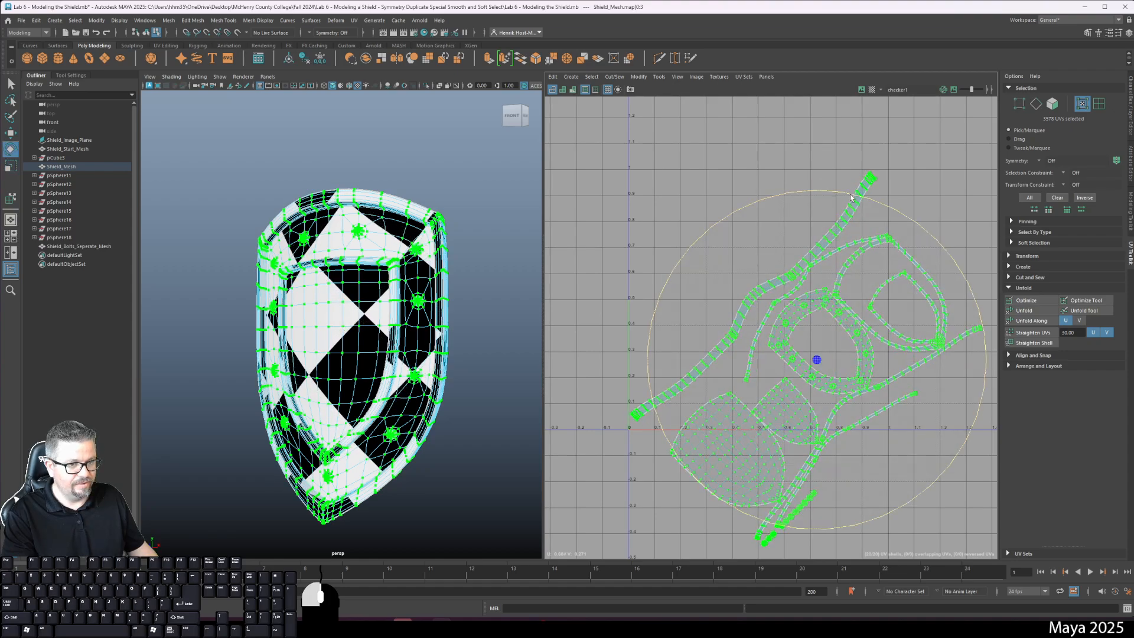
pyautogui.press('w')
pyautogui.moveTo(816, 359); pyautogui.dragTo(842, 362)
pyautogui.press('r')
pyautogui.press('w')
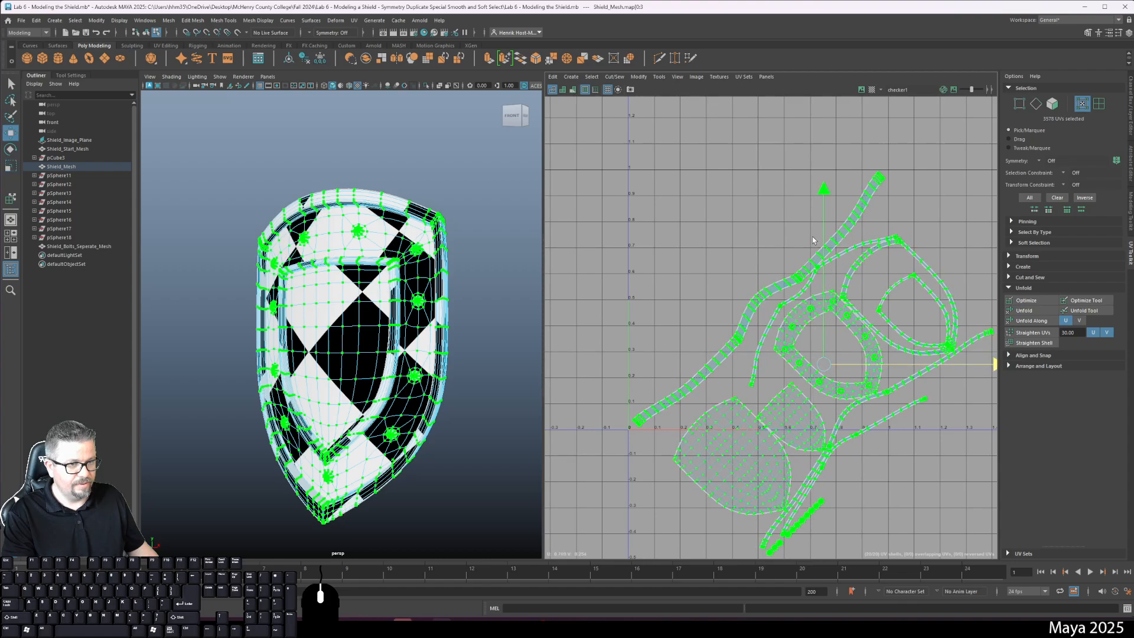
pyautogui.moveTo(826, 189); pyautogui.dragTo(827, 192)
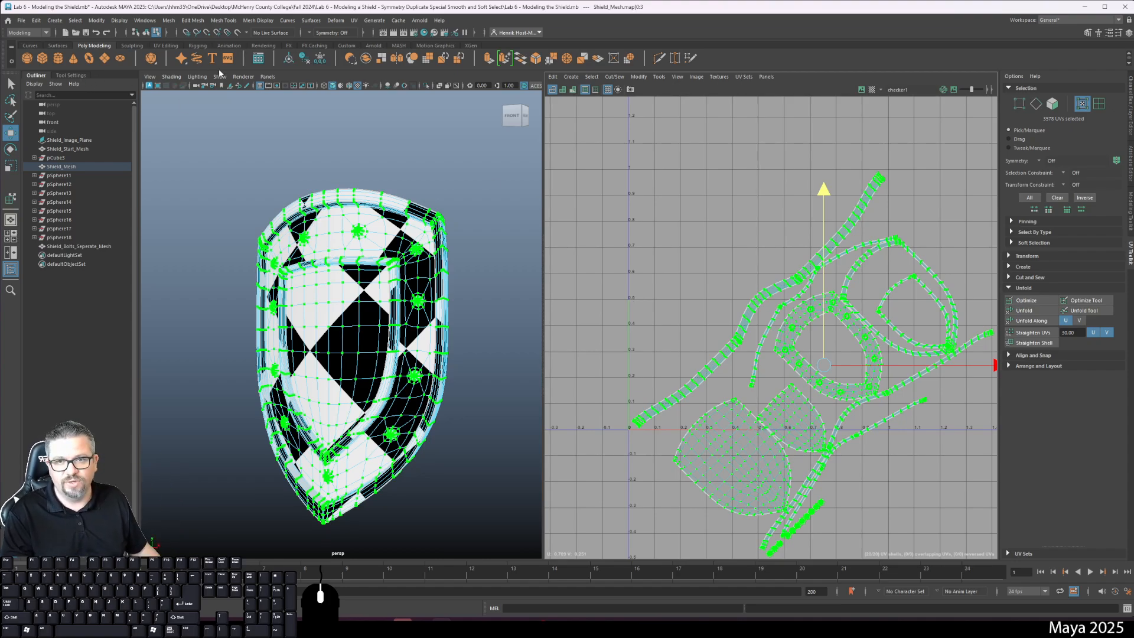
# - Select only the bolt-studded shield border shell with the Move UV Shell tool
pyautogui.click(658, 77)
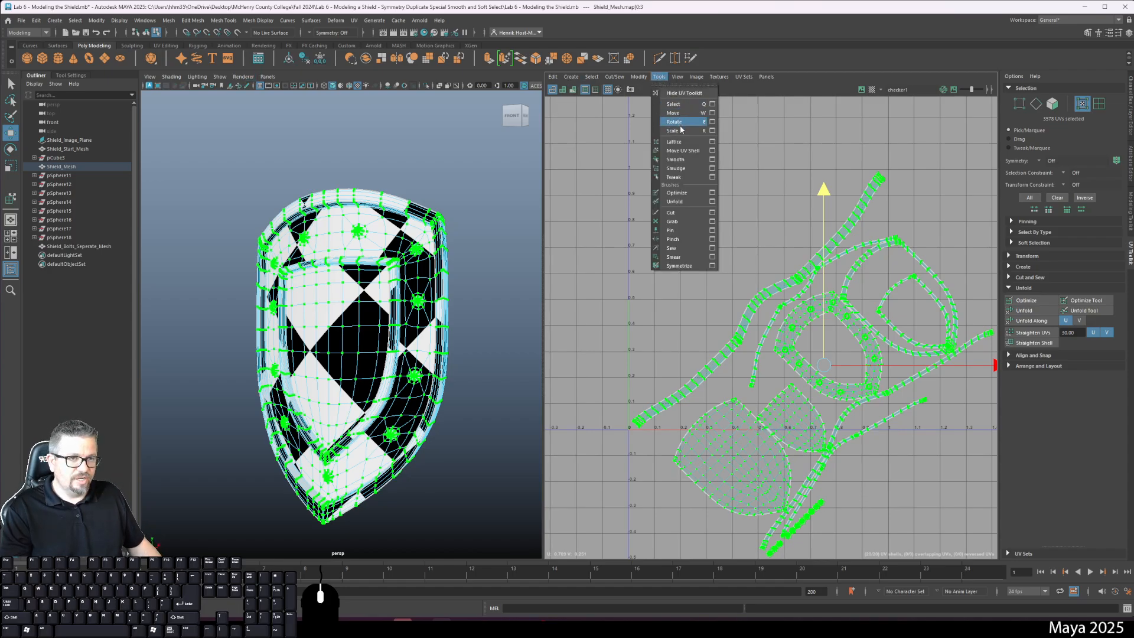
pyautogui.click(682, 151)
pyautogui.press('w')
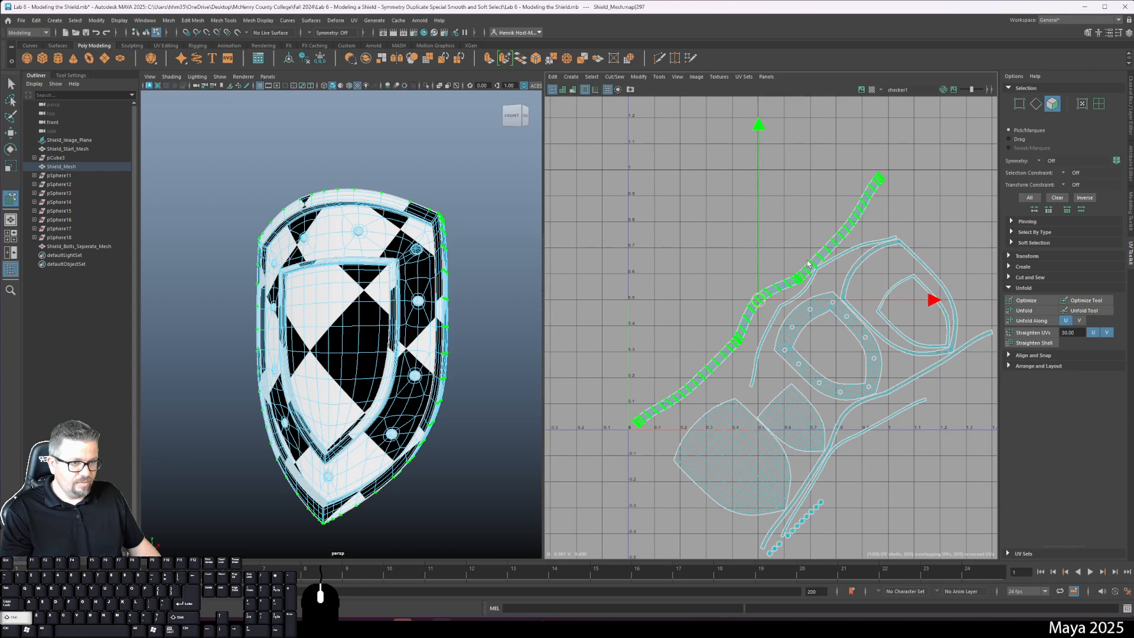
pyautogui.click(786, 355)
pyautogui.click(761, 409)
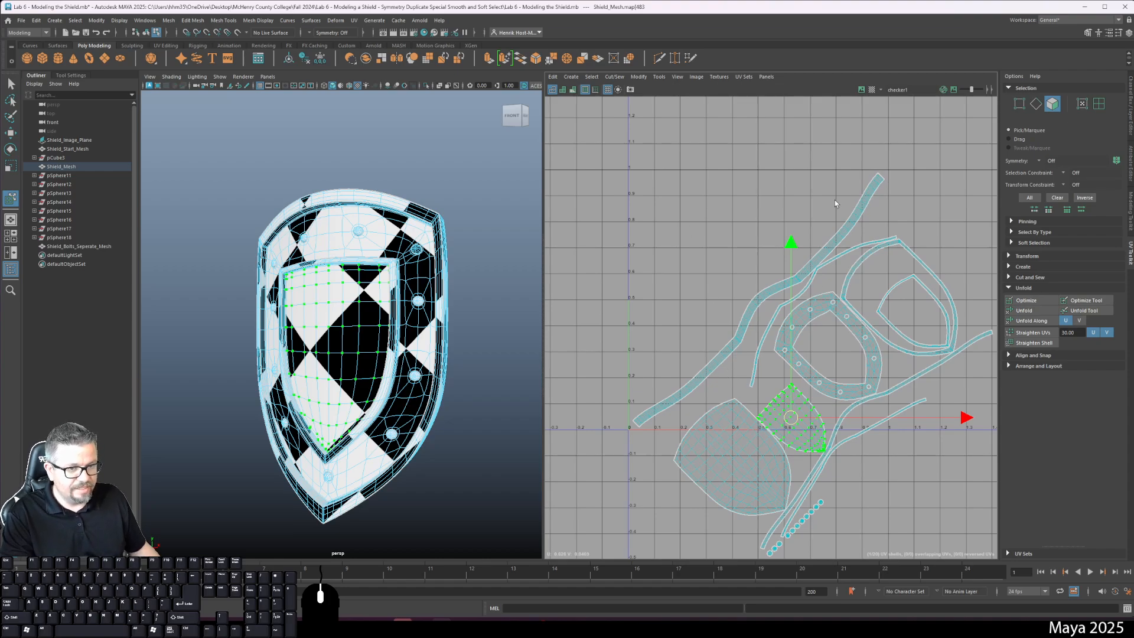
pyautogui.click(785, 308)
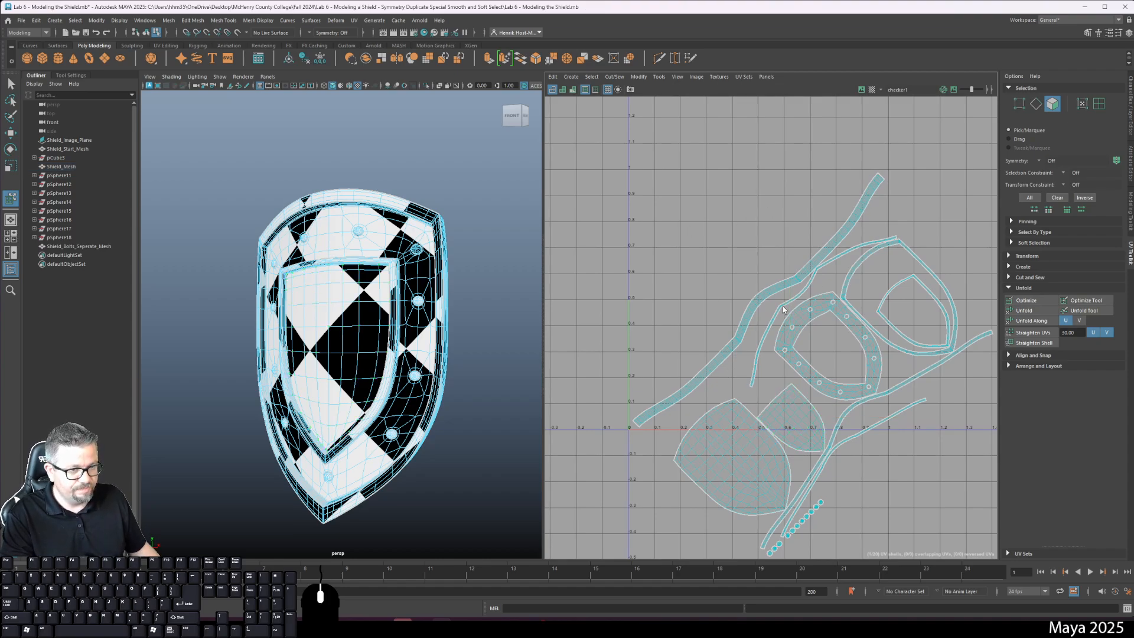
pyautogui.click(638, 77)
pyautogui.click(679, 150)
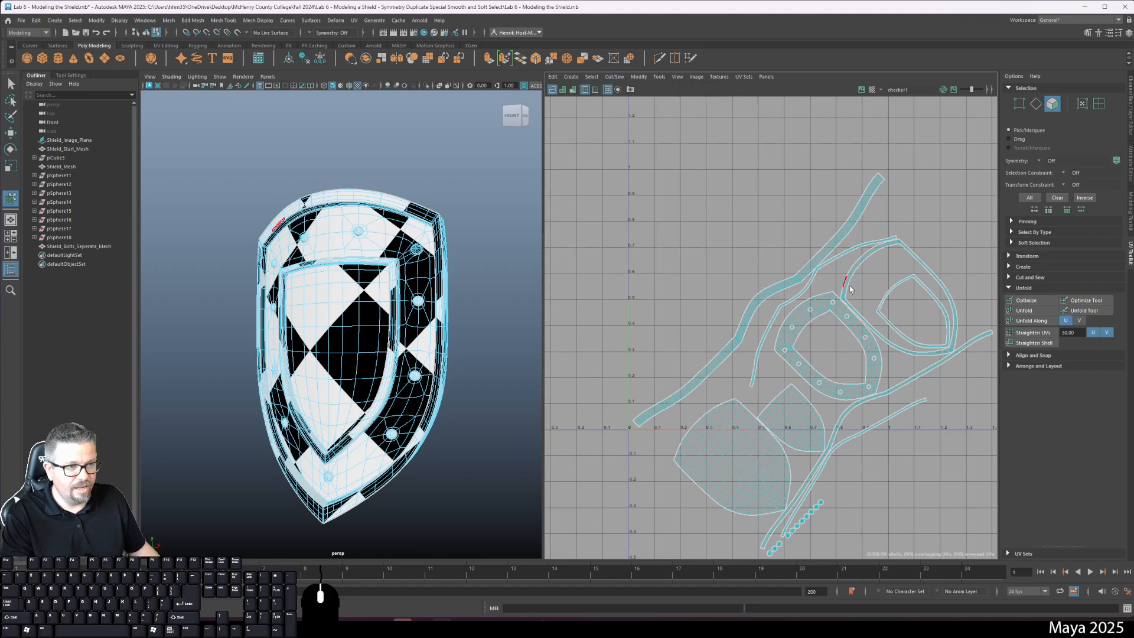
pyautogui.click(829, 313)
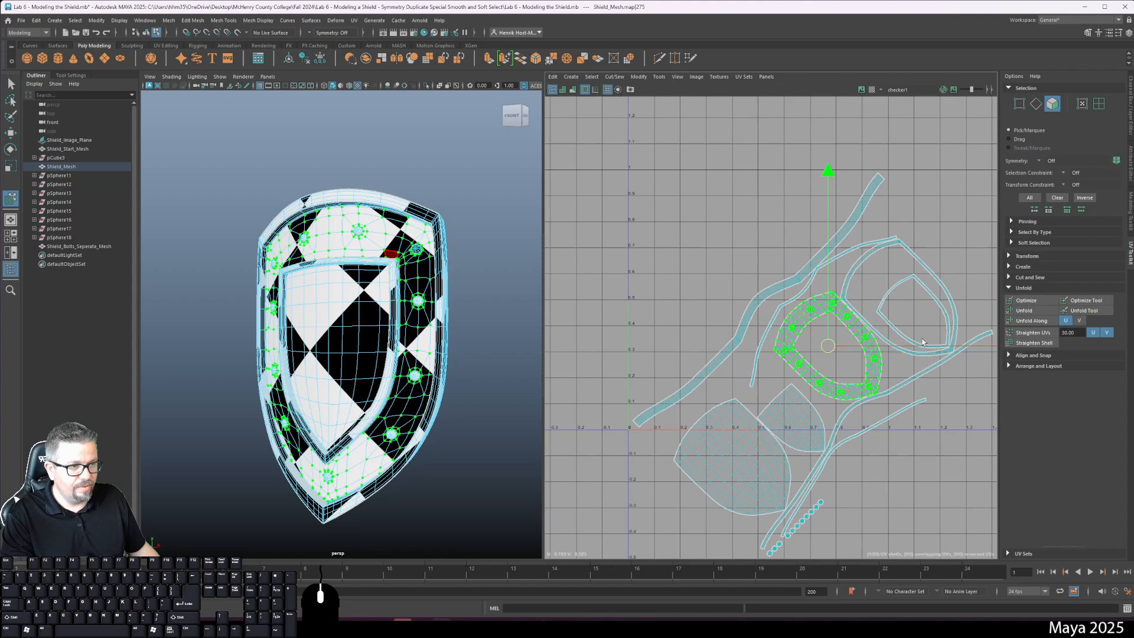
# - Rotate the border shell upright and move it into the empty upper-left area of the 0 to 1 UV tile
pyautogui.press('e')
pyautogui.moveTo(857, 163); pyautogui.dragTo(960, 256)
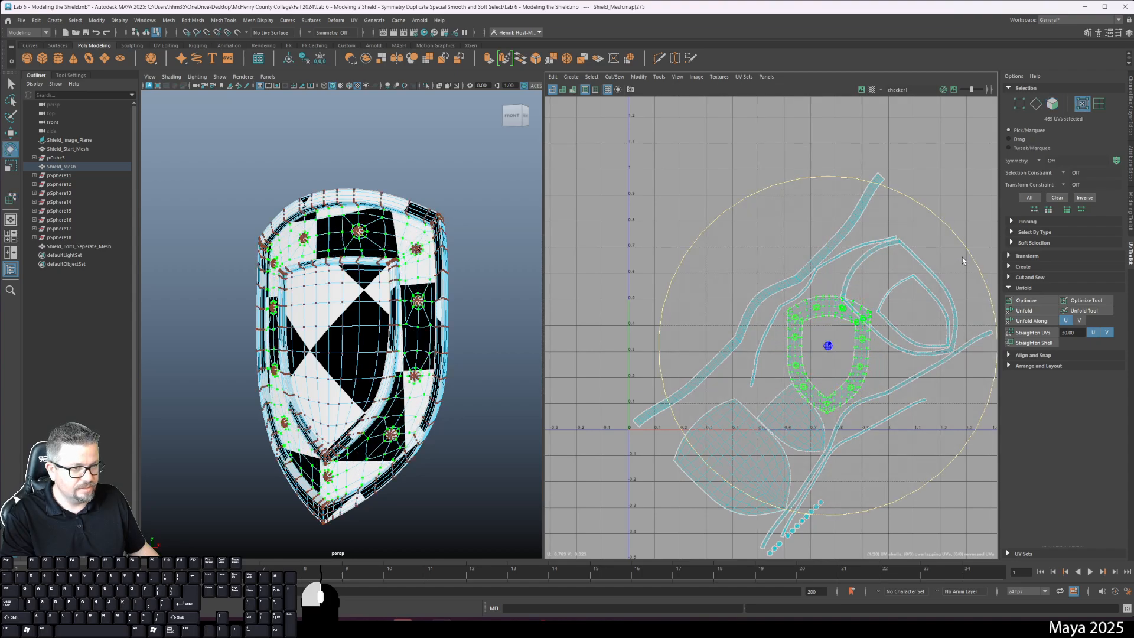
pyautogui.press('w')
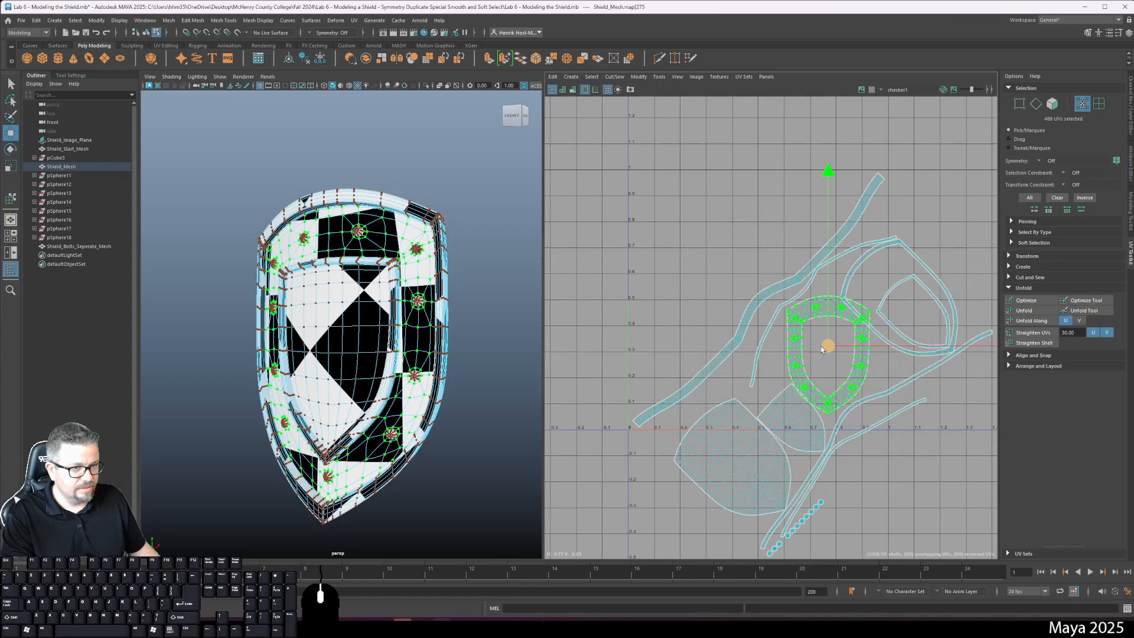
pyautogui.moveTo(825, 345); pyautogui.dragTo(684, 229)
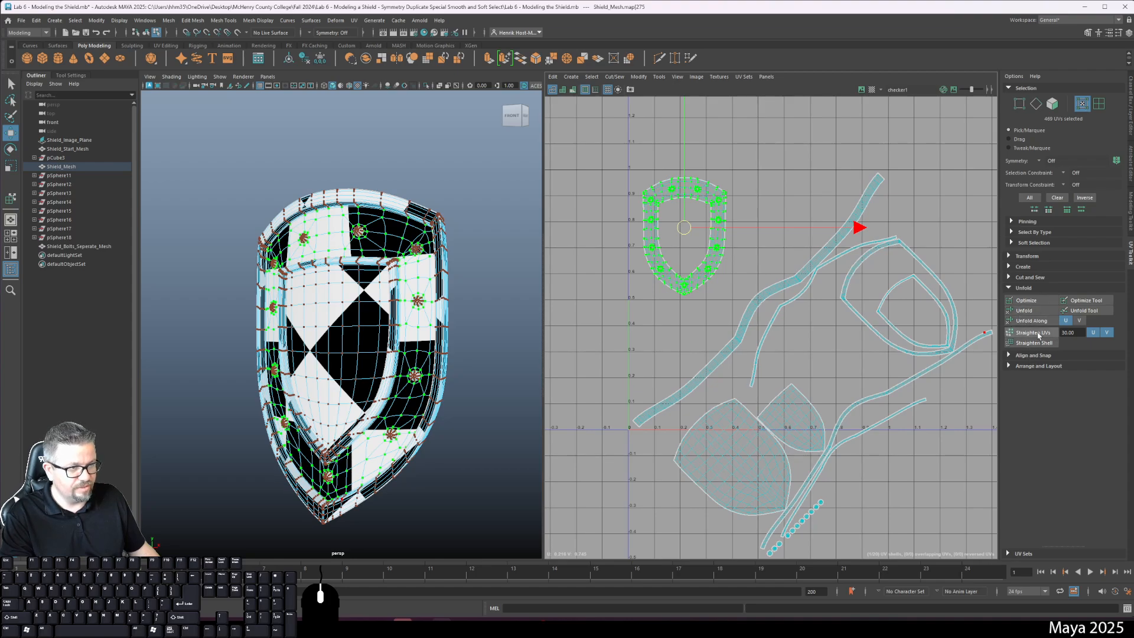
# - Snap the border shell to the upper-left corner of the UV tile and nudge it slightly inward from both edges
pyautogui.click(1038, 356)
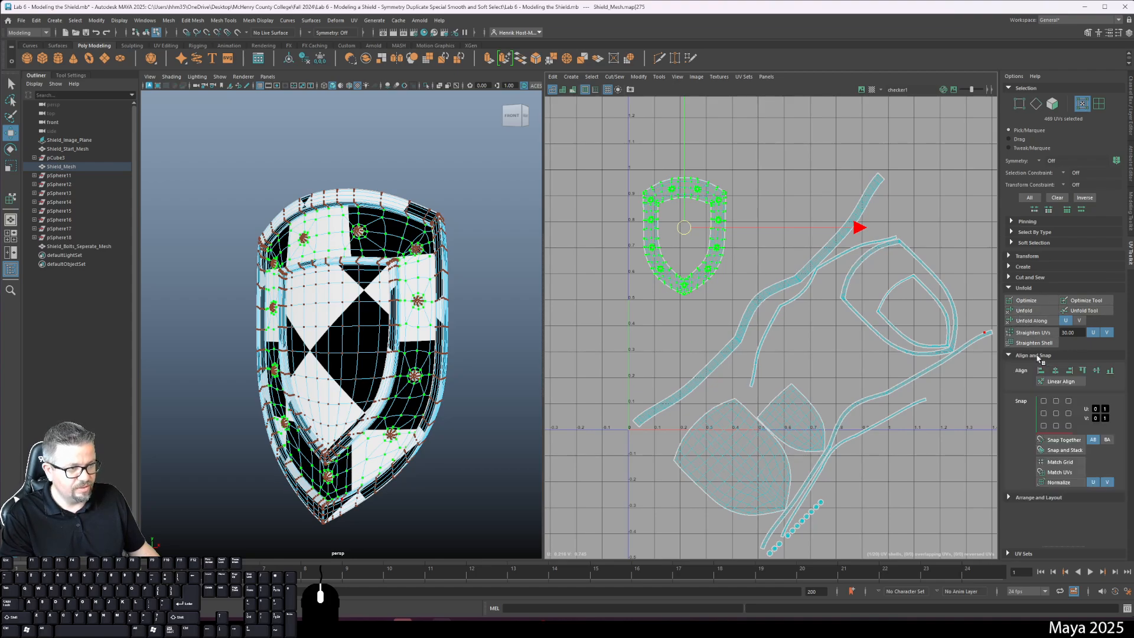
pyautogui.click(1043, 401)
pyautogui.keyDown('alt'); pyautogui.moveTo(600, 166); pyautogui.dragTo(719, 288, button='middle'); pyautogui.keyUp('alt')
pyautogui.keyDown('alt'); pyautogui.moveTo(719, 288); pyautogui.dragTo(865, 455, button='right'); pyautogui.keyUp('alt')
pyautogui.keyDown('alt'); pyautogui.moveTo(791, 359); pyautogui.dragTo(721, 349, button='middle'); pyautogui.keyUp('alt')
pyautogui.keyDown('alt'); pyautogui.moveTo(721, 348); pyautogui.dragTo(764, 422, button='right'); pyautogui.keyUp('alt')
pyautogui.keyDown('alt'); pyautogui.moveTo(756, 380); pyautogui.dragTo(781, 340, button='middle'); pyautogui.keyUp('alt')
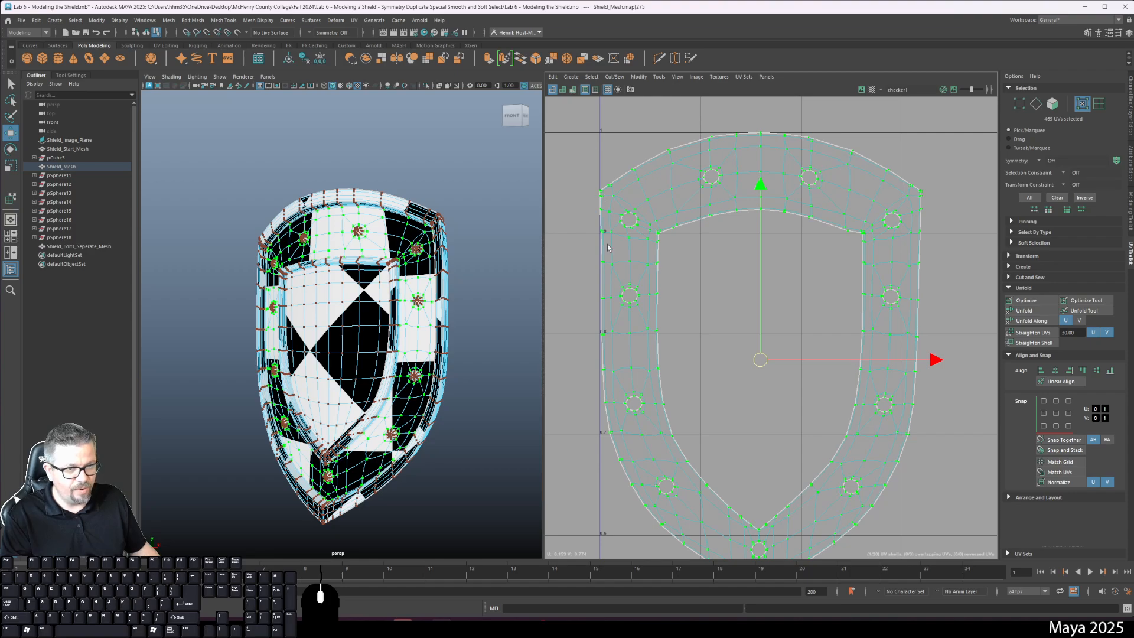
pyautogui.moveTo(934, 359); pyautogui.dragTo(941, 361)
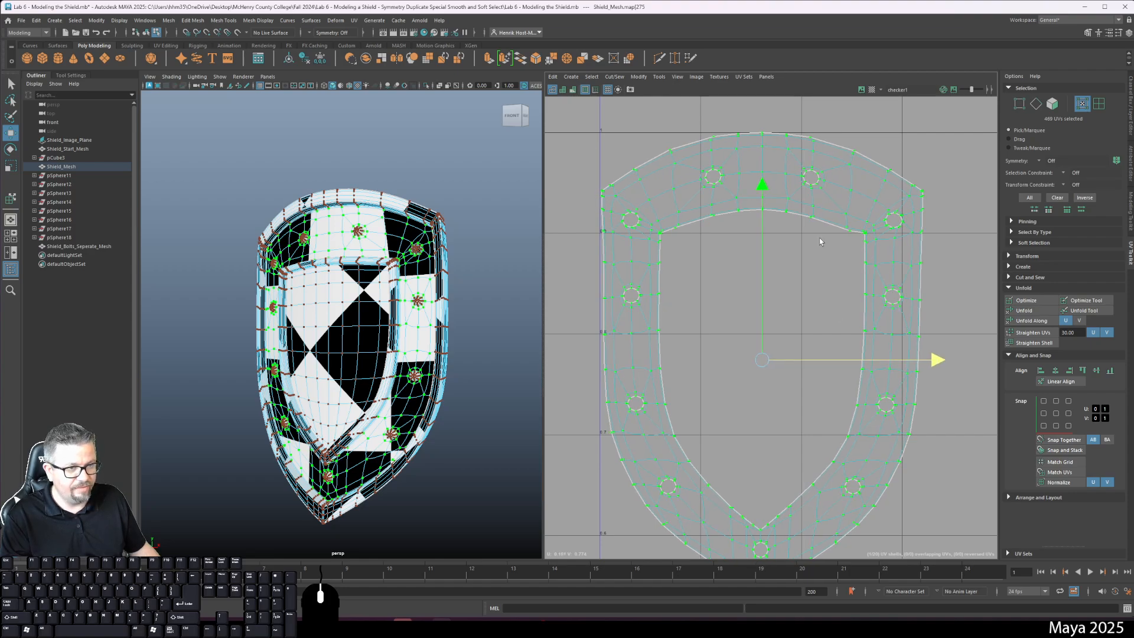
pyautogui.moveTo(761, 185); pyautogui.dragTo(762, 188)
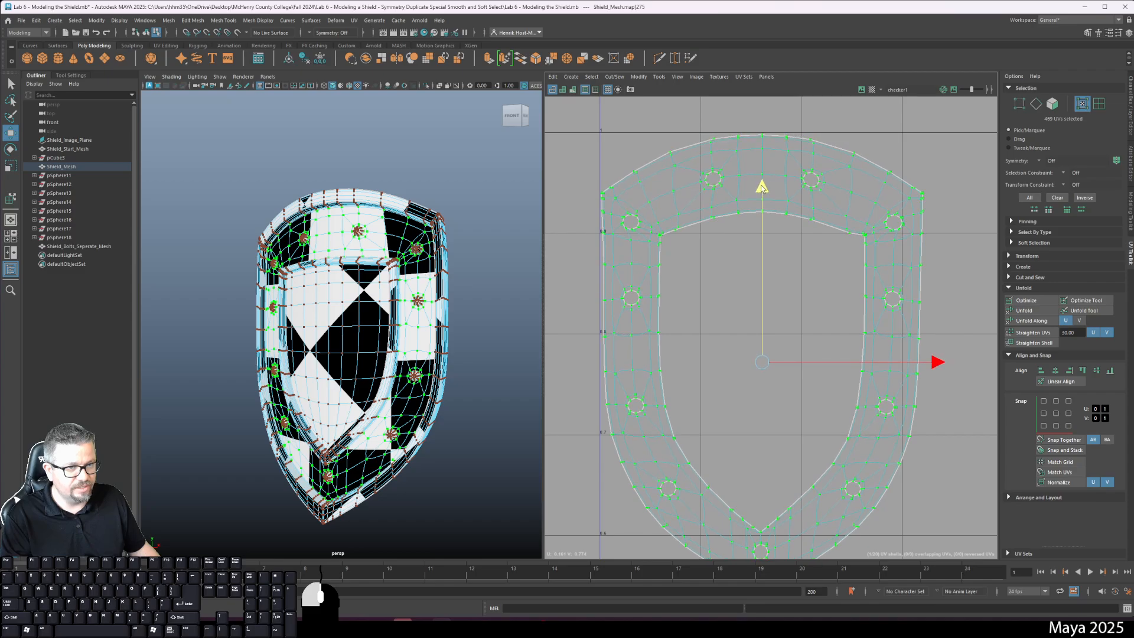
# - Select only the small inner panel shell below the bolt-studded border shell, using the Move UV Shell tool
pyautogui.keyDown('alt'); pyautogui.moveTo(757, 397); pyautogui.dragTo(746, 347, button='middle'); pyautogui.keyUp('alt')
pyautogui.keyDown('alt'); pyautogui.moveTo(747, 347); pyautogui.dragTo(751, 298, button='right'); pyautogui.keyUp('alt')
pyautogui.keyDown('alt'); pyautogui.moveTo(751, 299); pyautogui.dragTo(742, 278, button='middle'); pyautogui.keyUp('alt')
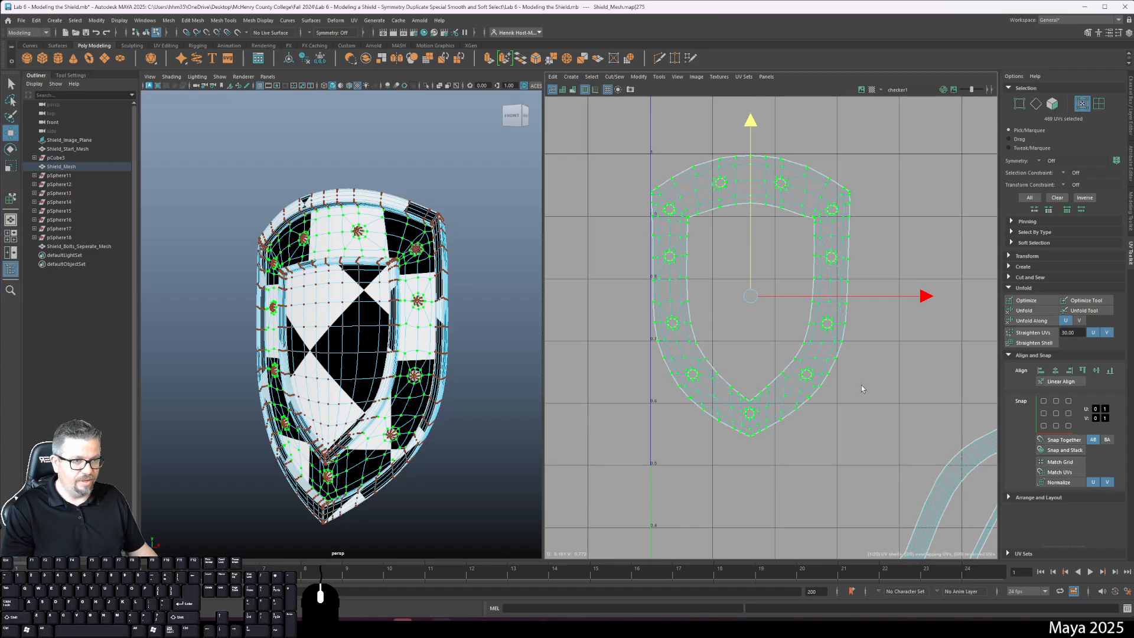
pyautogui.keyDown('alt'); pyautogui.moveTo(861, 385); pyautogui.dragTo(844, 250, button='right'); pyautogui.keyUp('alt')
pyautogui.keyDown('alt'); pyautogui.moveTo(844, 251); pyautogui.dragTo(840, 164, button='middle'); pyautogui.keyUp('alt')
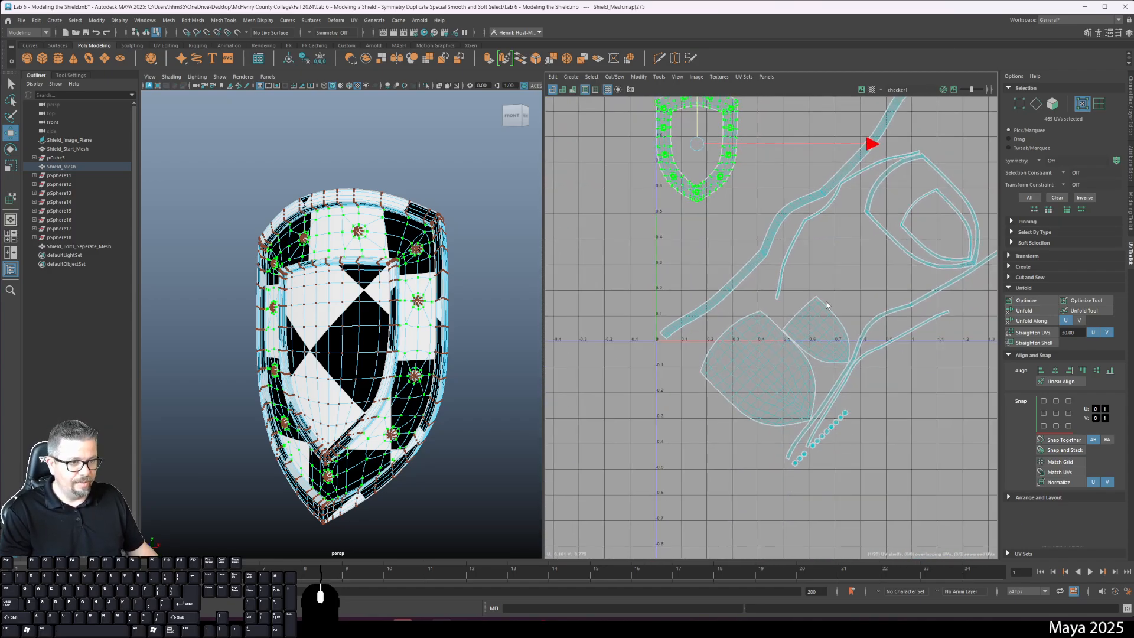
pyautogui.click(639, 77)
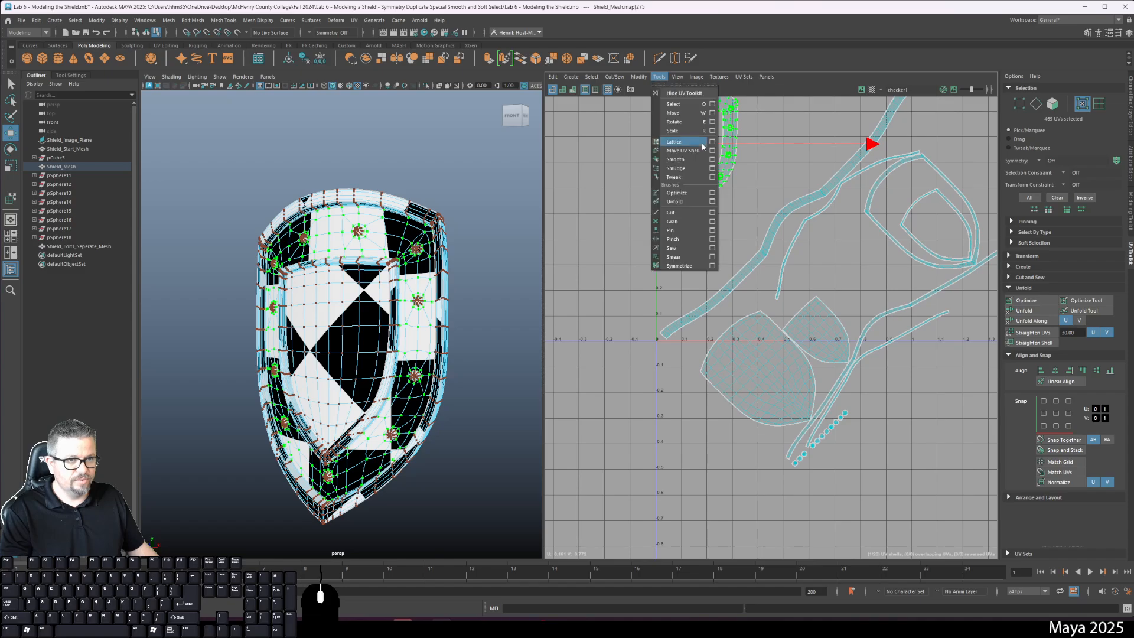
pyautogui.click(679, 152)
pyautogui.click(824, 341)
pyautogui.press('w')
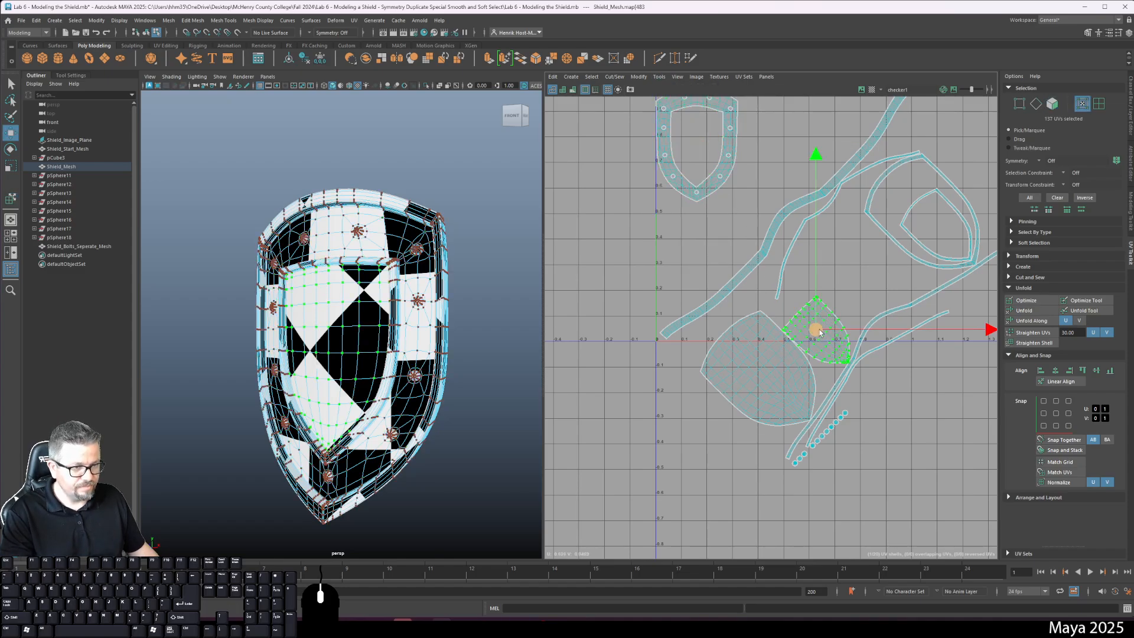
# - Move the inner panel shell into the empty area just left of the UV tile and rotate it upright
pyautogui.moveTo(815, 330); pyautogui.dragTo(645, 251)
pyautogui.press('e')
pyautogui.moveTo(810, 236); pyautogui.dragTo(828, 266)
pyautogui.press('w')
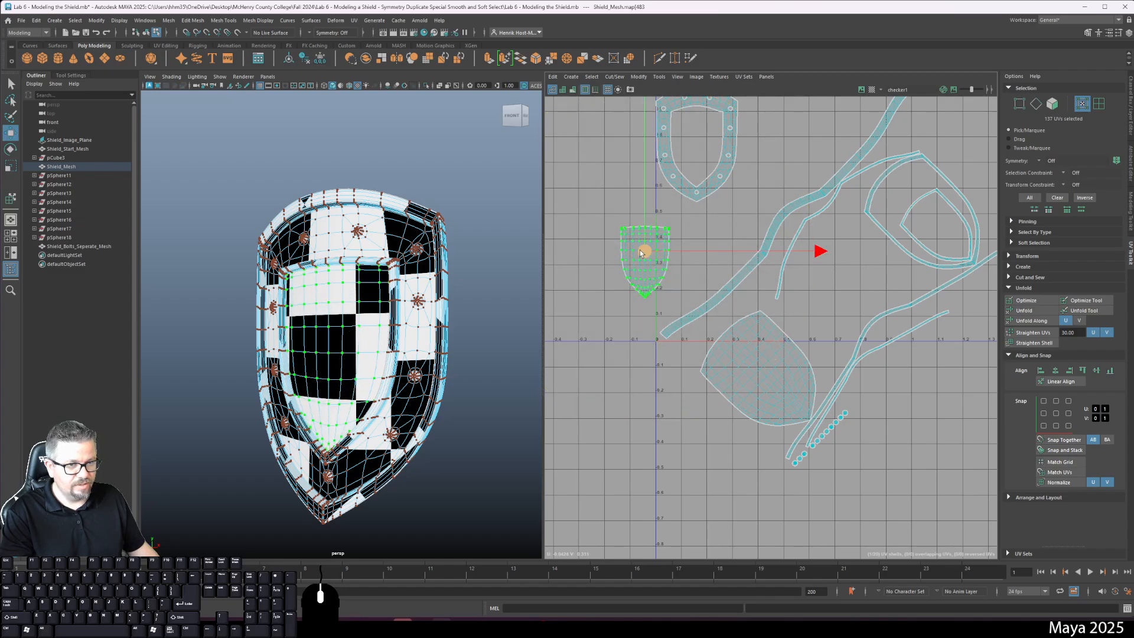
# - Place the inner panel shell inside the opening of the bolt-studded border shell and centre it horizontally without overlap
pyautogui.moveTo(644, 251); pyautogui.dragTo(696, 138)
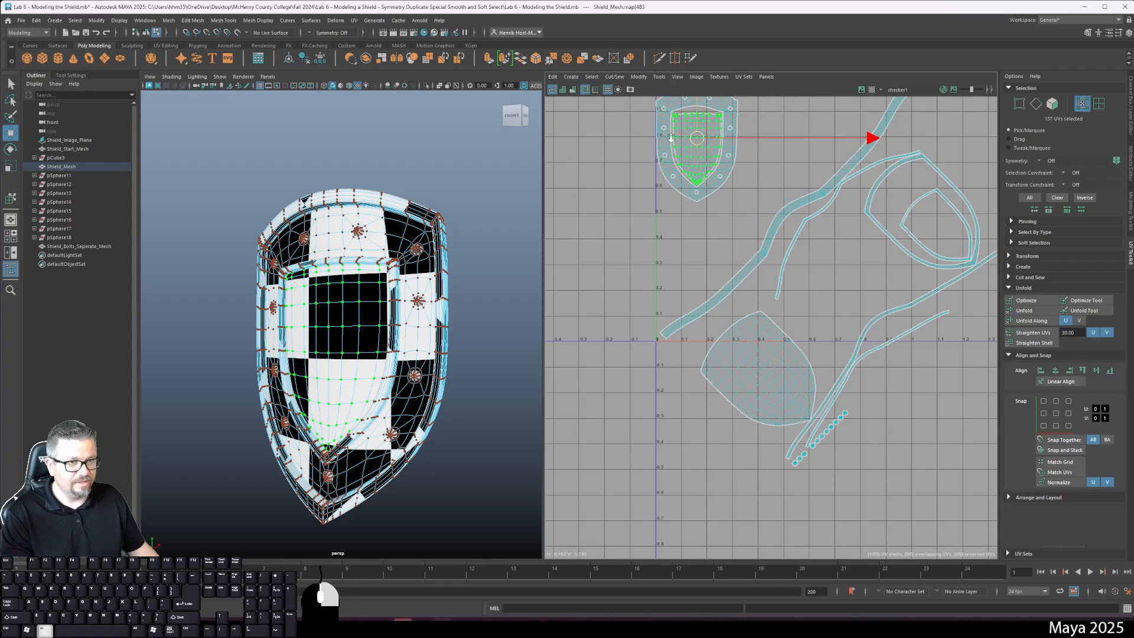
pyautogui.scroll(5, 696, 142)
pyautogui.keyDown('alt'); pyautogui.moveTo(780, 345); pyautogui.dragTo(796, 338, button='middle'); pyautogui.keyUp('alt')
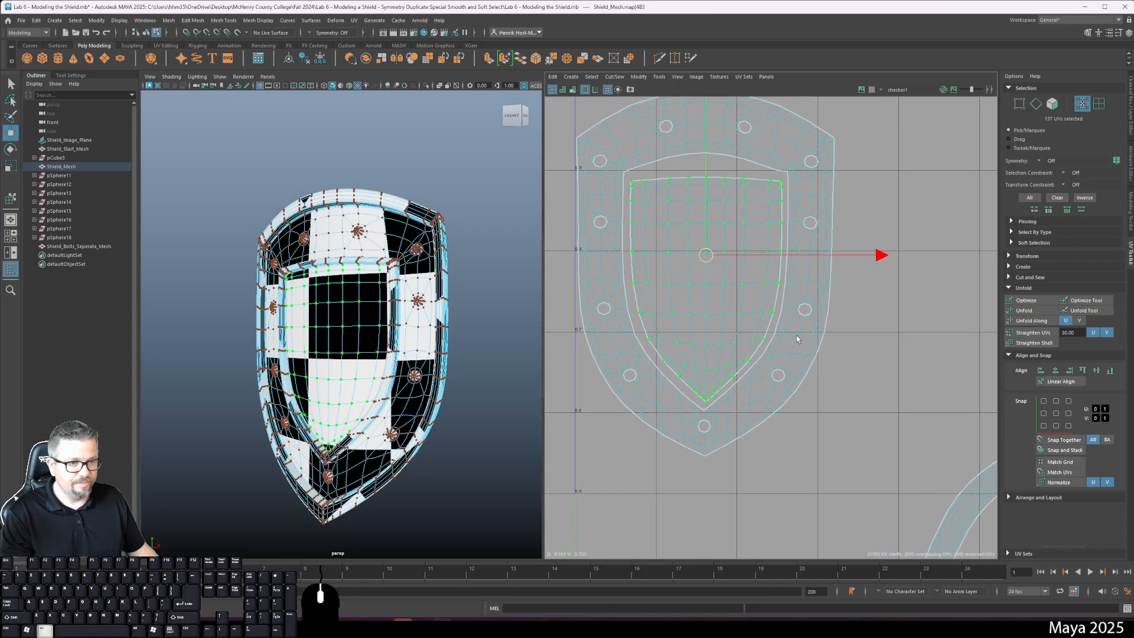
pyautogui.moveTo(876, 254); pyautogui.dragTo(873, 255)
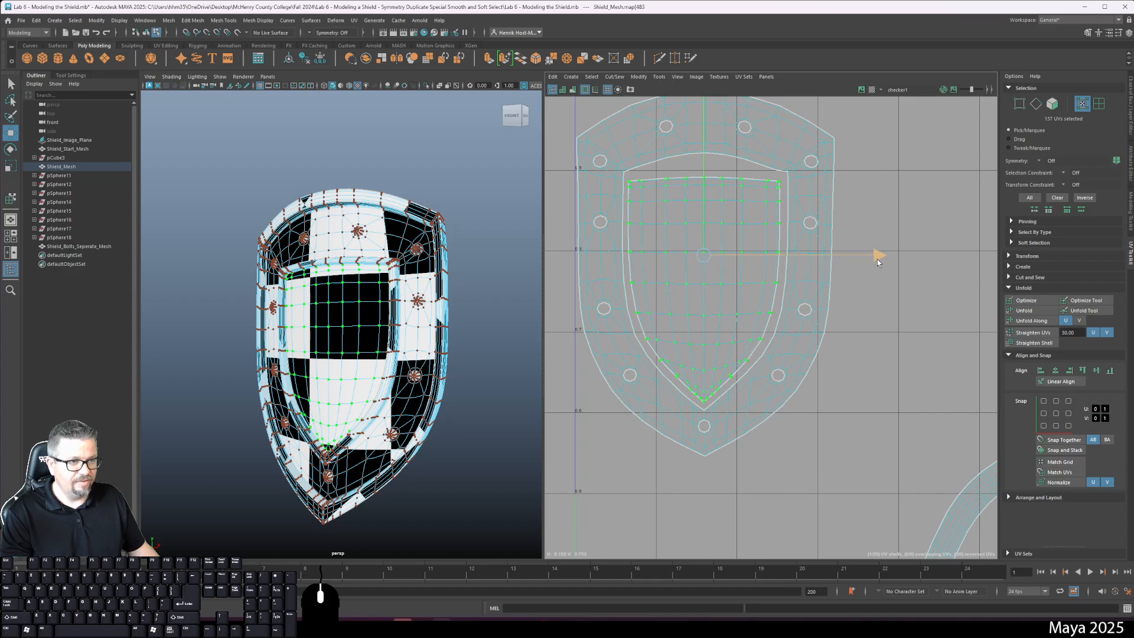
# - Move the large thin shield-shaped rim shell out to the left of the UV tile and rotate it upright
pyautogui.keyDown('alt'); pyautogui.moveTo(850, 426); pyautogui.dragTo(753, 271, button='right'); pyautogui.keyUp('alt')
pyautogui.keyDown('alt'); pyautogui.moveTo(706, 451); pyautogui.dragTo(693, 253, button='middle'); pyautogui.keyUp('alt')
pyautogui.keyDown('alt'); pyautogui.moveTo(760, 440); pyautogui.dragTo(650, 248, button='right'); pyautogui.keyUp('alt')
pyautogui.keyDown('alt'); pyautogui.moveTo(757, 412); pyautogui.dragTo(738, 297, button='middle'); pyautogui.keyUp('alt')
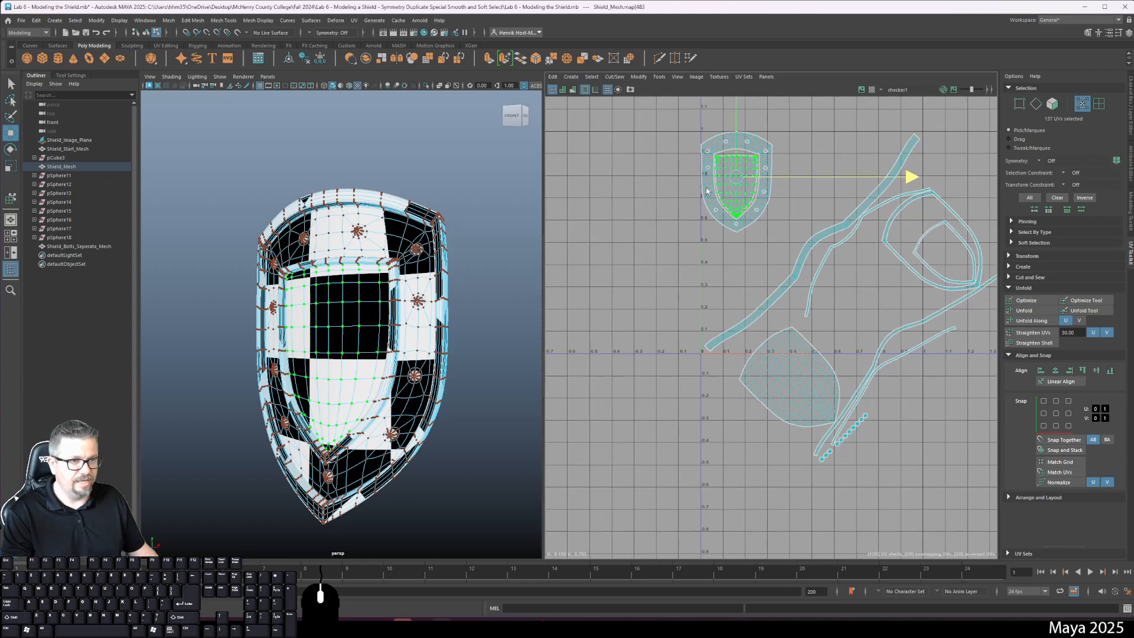
pyautogui.moveTo(650, 89); pyautogui.dragTo(694, 152, button='right')
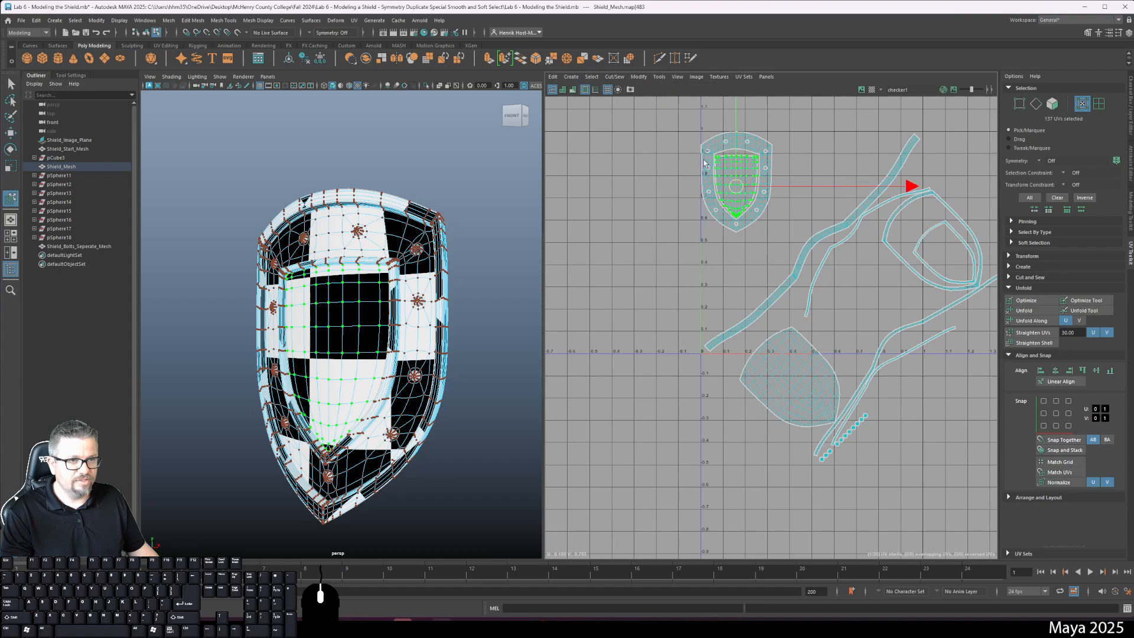
pyautogui.click(916, 273)
pyautogui.moveTo(932, 240); pyautogui.dragTo(635, 201)
pyautogui.press('e')
pyautogui.moveTo(761, 142); pyautogui.dragTo(813, 271)
pyautogui.press('w')
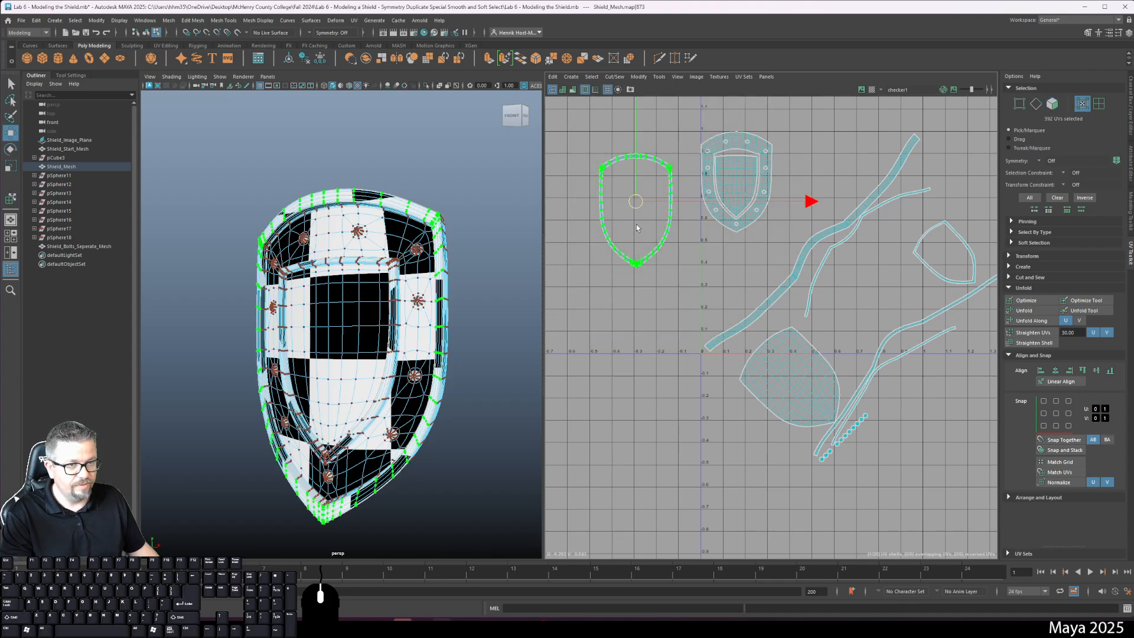
# - Try the large rim shell around the bolt-studded border shell, and move it clear above the UV tile
pyautogui.moveTo(641, 206); pyautogui.dragTo(743, 179)
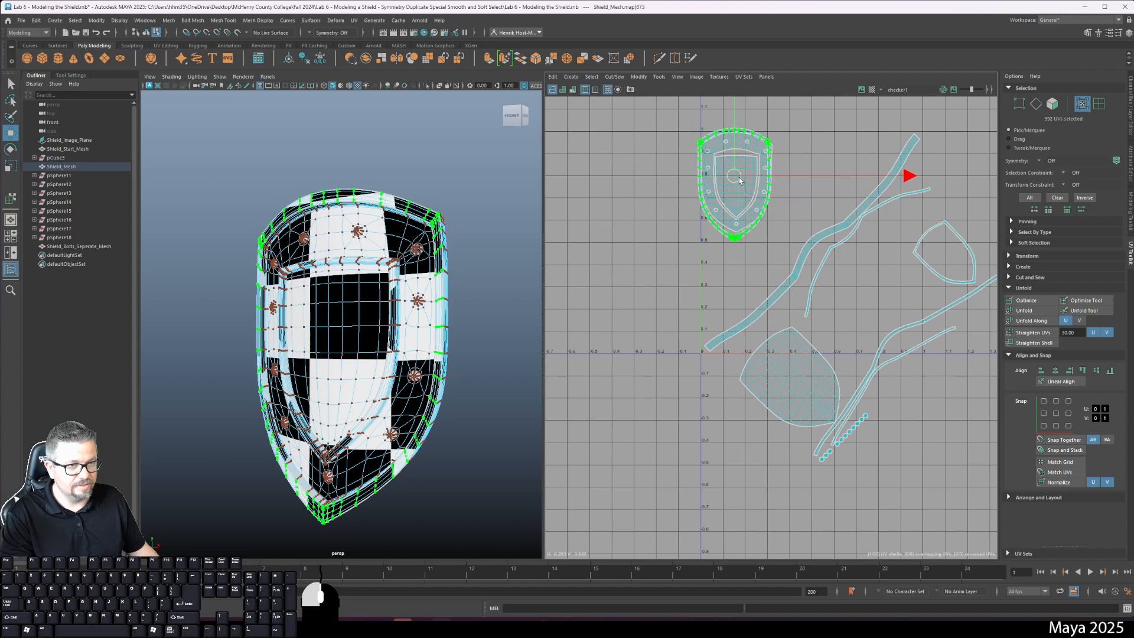
pyautogui.press('f')
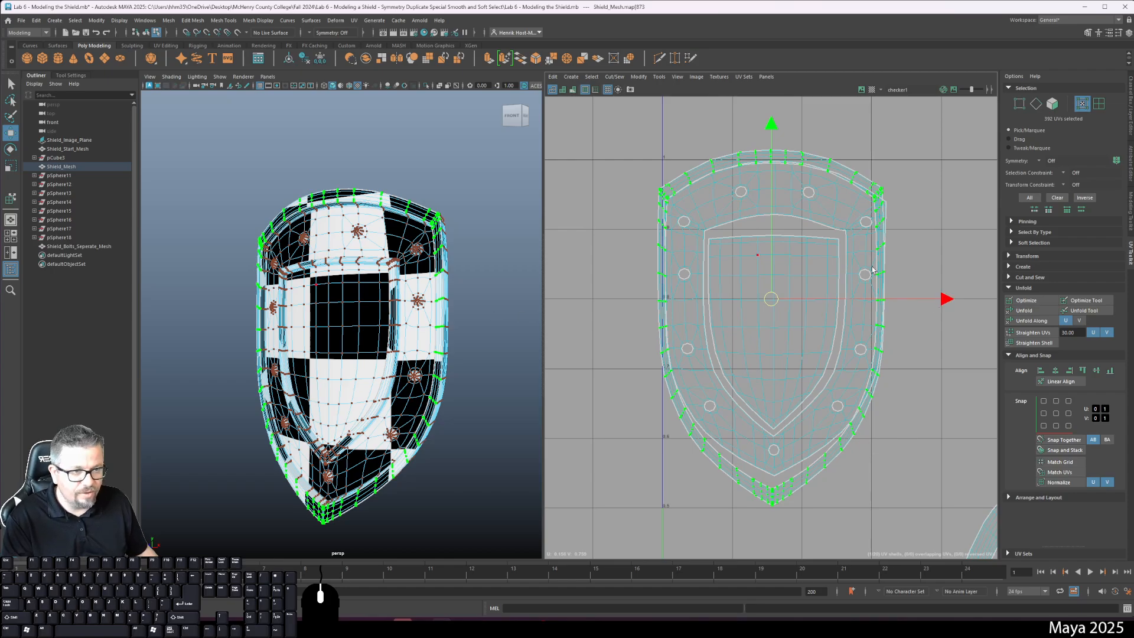
pyautogui.scroll(-5, 883, 385)
pyautogui.keyDown('alt'); pyautogui.moveTo(884, 385); pyautogui.dragTo(672, 294, button='middle'); pyautogui.keyUp('alt')
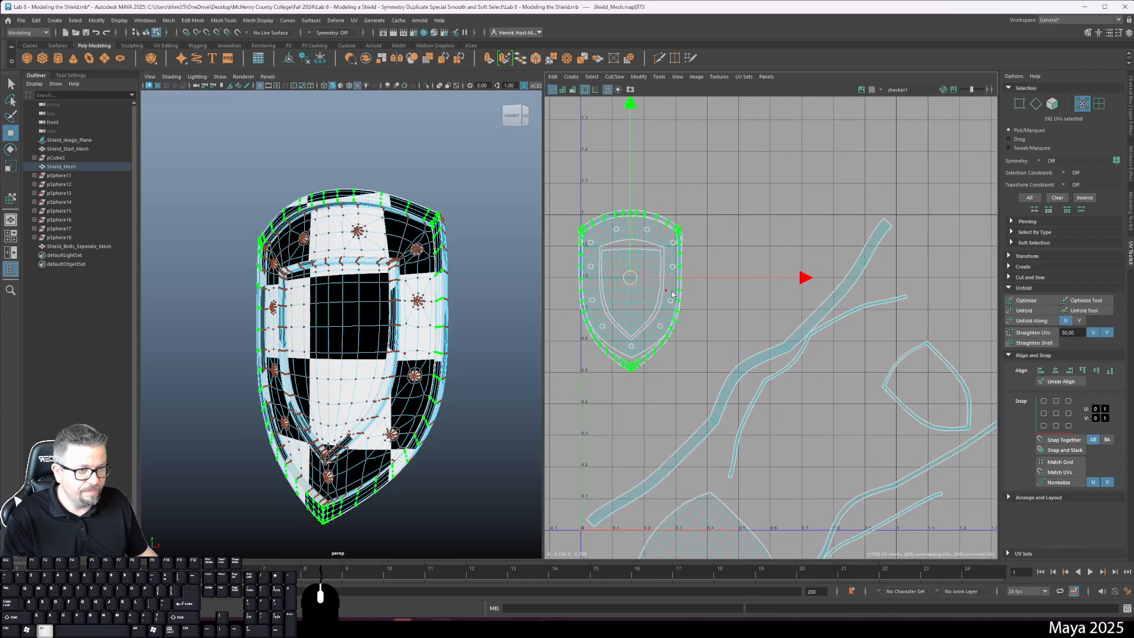
pyautogui.moveTo(758, 277); pyautogui.dragTo(879, 277)
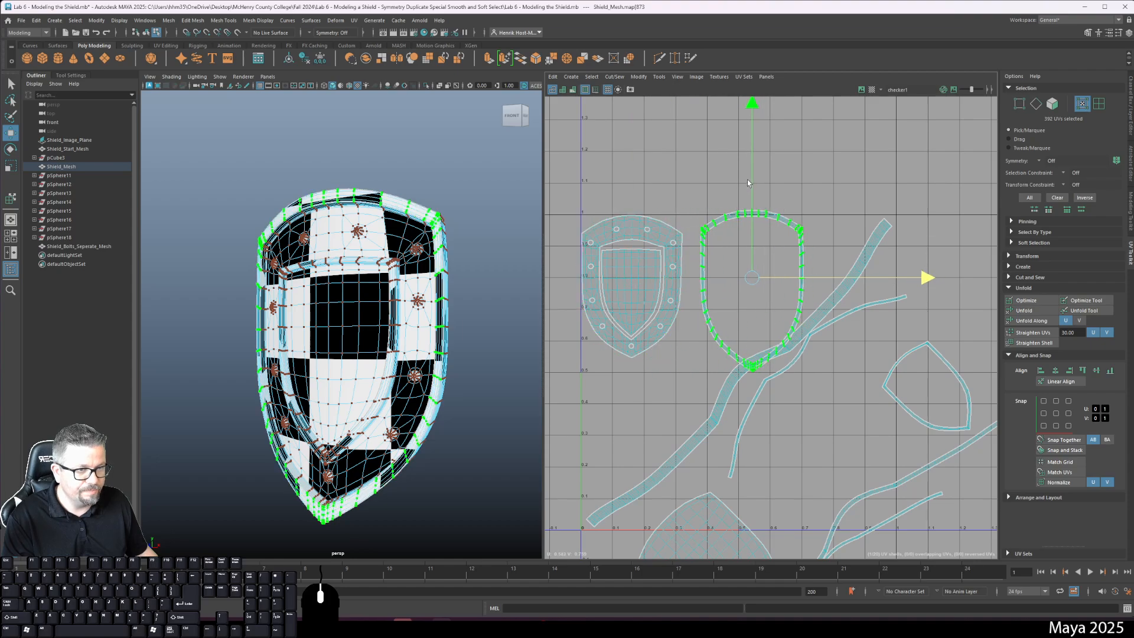
pyautogui.moveTo(748, 180); pyautogui.dragTo(771, 14)
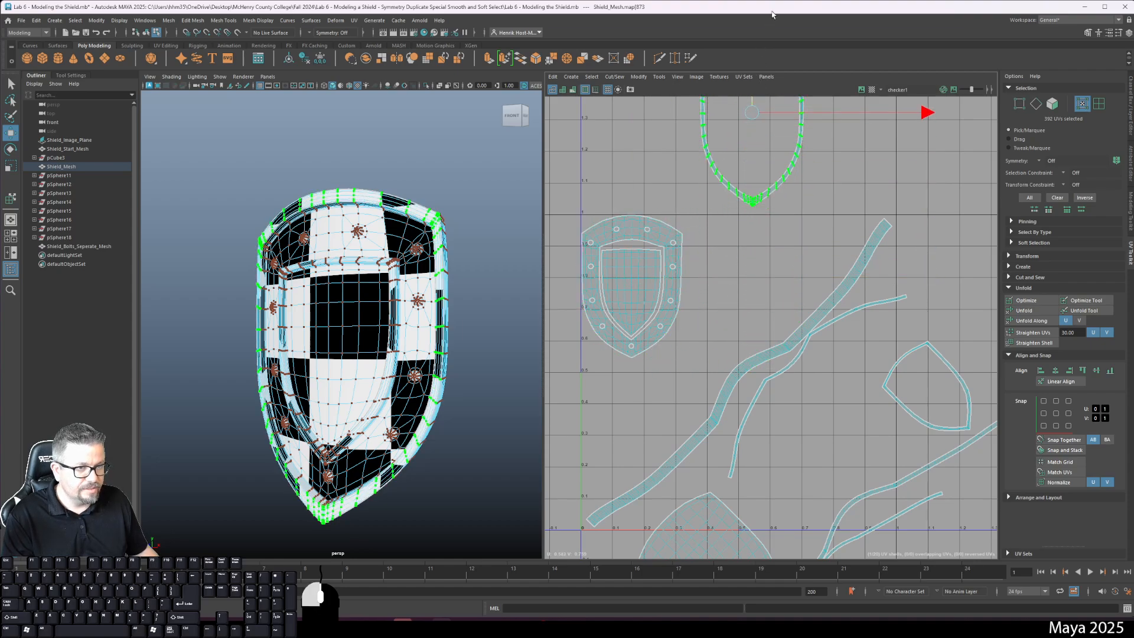
# - Move the small thin rim shell above the UV tile, rotate it upright and nest it inside the large rim shell
pyautogui.click(676, 76)
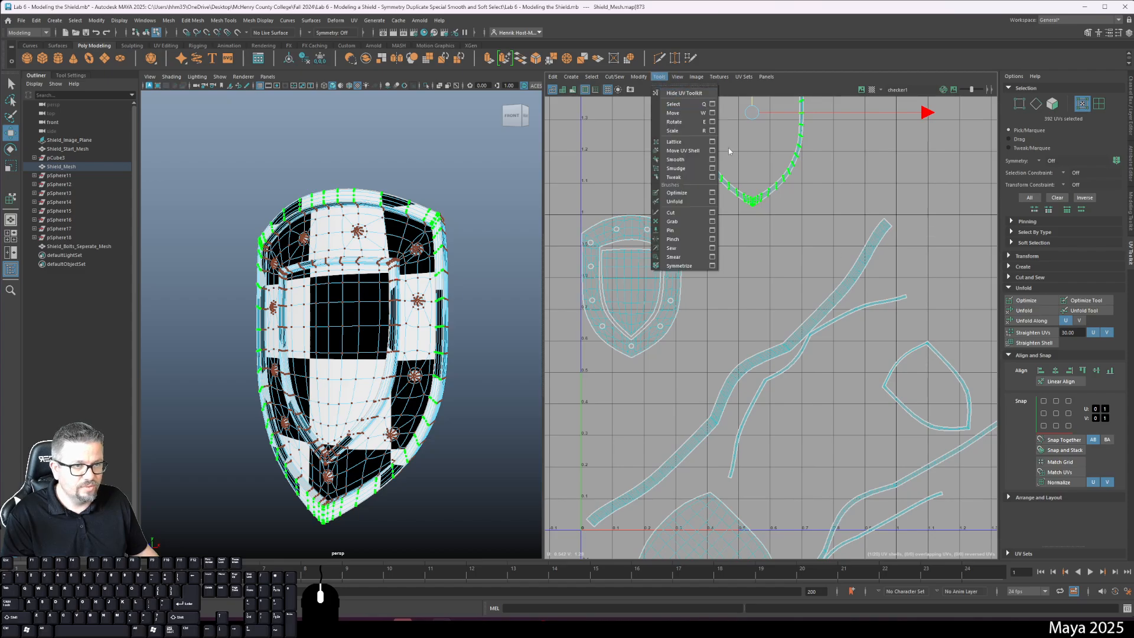
pyautogui.click(679, 150)
pyautogui.moveTo(948, 365); pyautogui.dragTo(908, 118)
pyautogui.keyDown('alt'); pyautogui.moveTo(863, 208); pyautogui.dragTo(861, 379, button='middle'); pyautogui.keyUp('alt')
pyautogui.press('e')
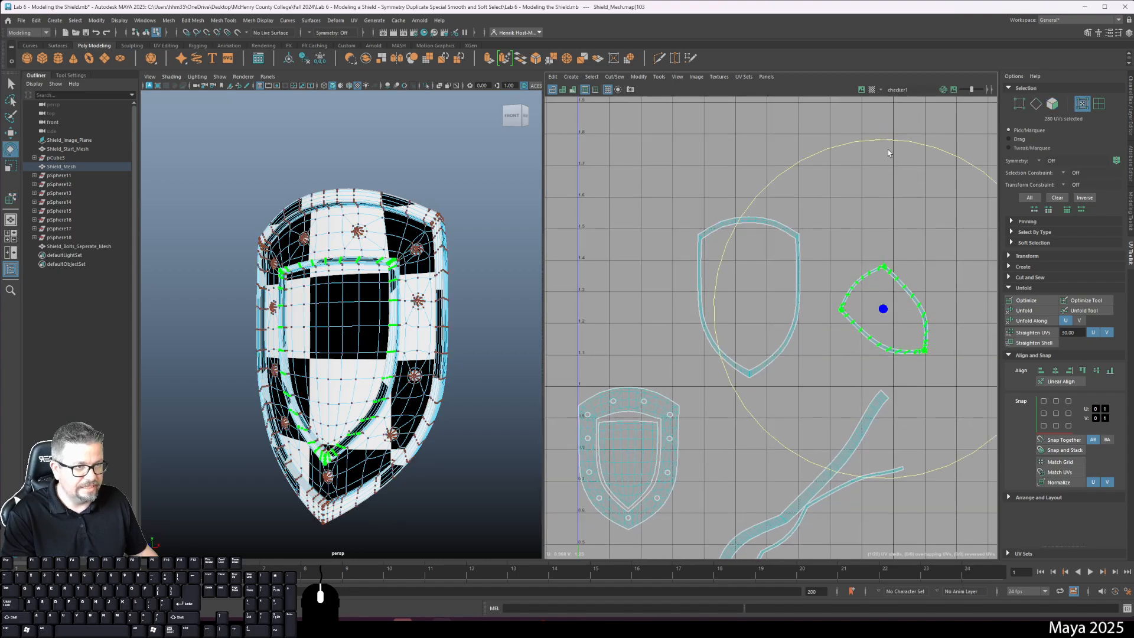
pyautogui.moveTo(885, 151); pyautogui.dragTo(1023, 201)
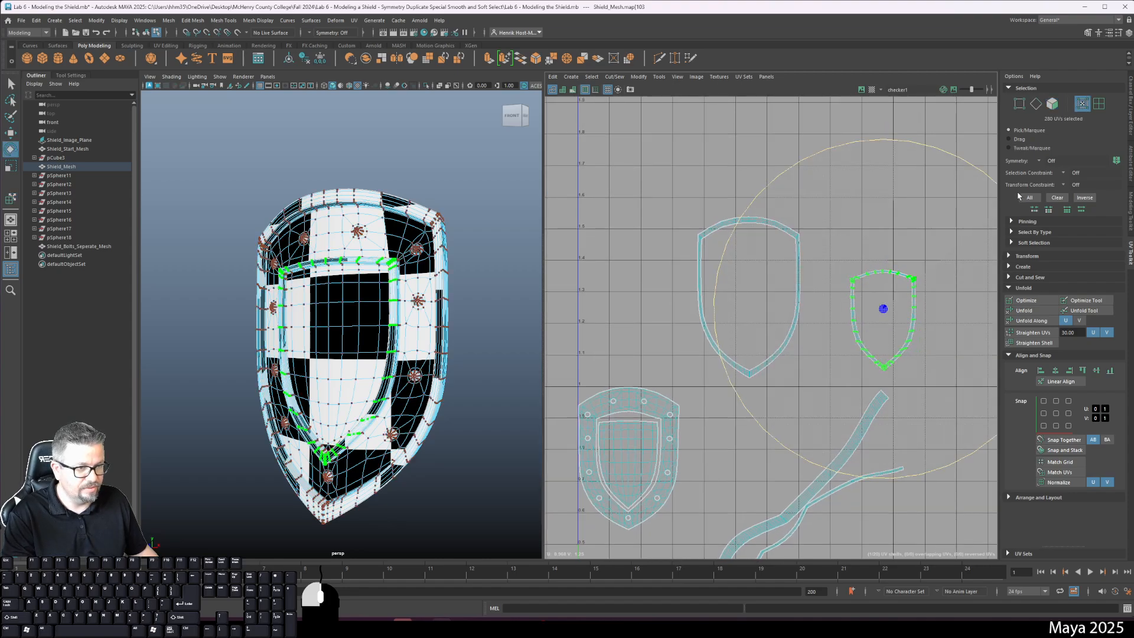
pyautogui.press('w')
pyautogui.moveTo(888, 311); pyautogui.dragTo(756, 287)
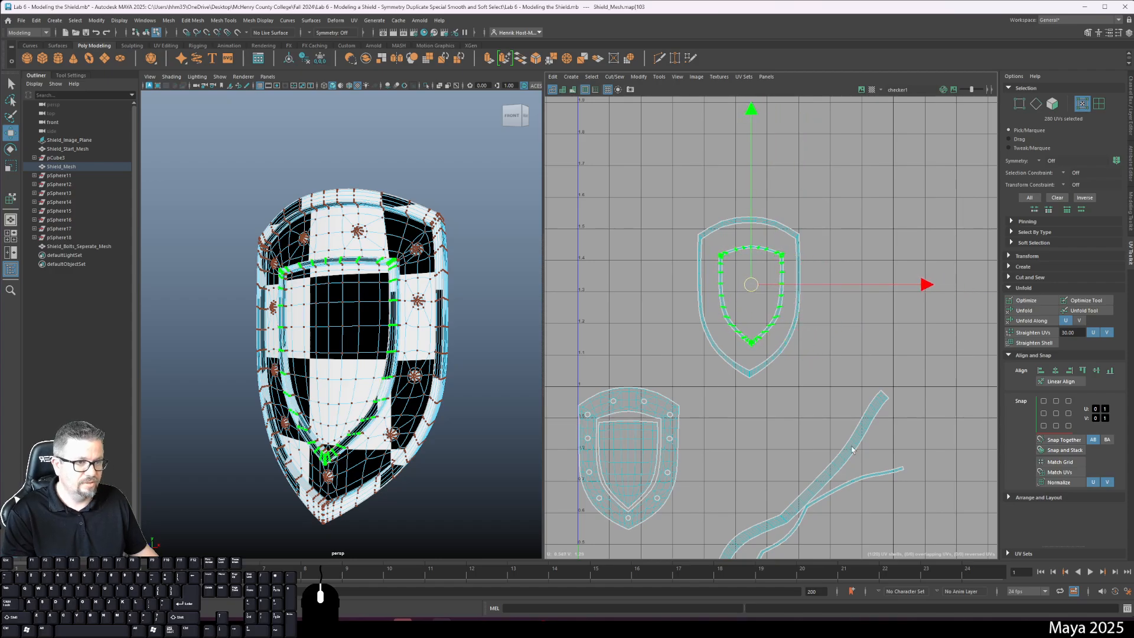
# - Pull the short thin strip shell away from the wide strip into the empty area below and right of the tile
pyautogui.keyDown('alt'); pyautogui.moveTo(852, 450); pyautogui.dragTo(819, 163, button='middle'); pyautogui.keyUp('alt')
pyautogui.keyDown('alt'); pyautogui.moveTo(829, 358); pyautogui.dragTo(742, 351, button='right'); pyautogui.keyUp('alt')
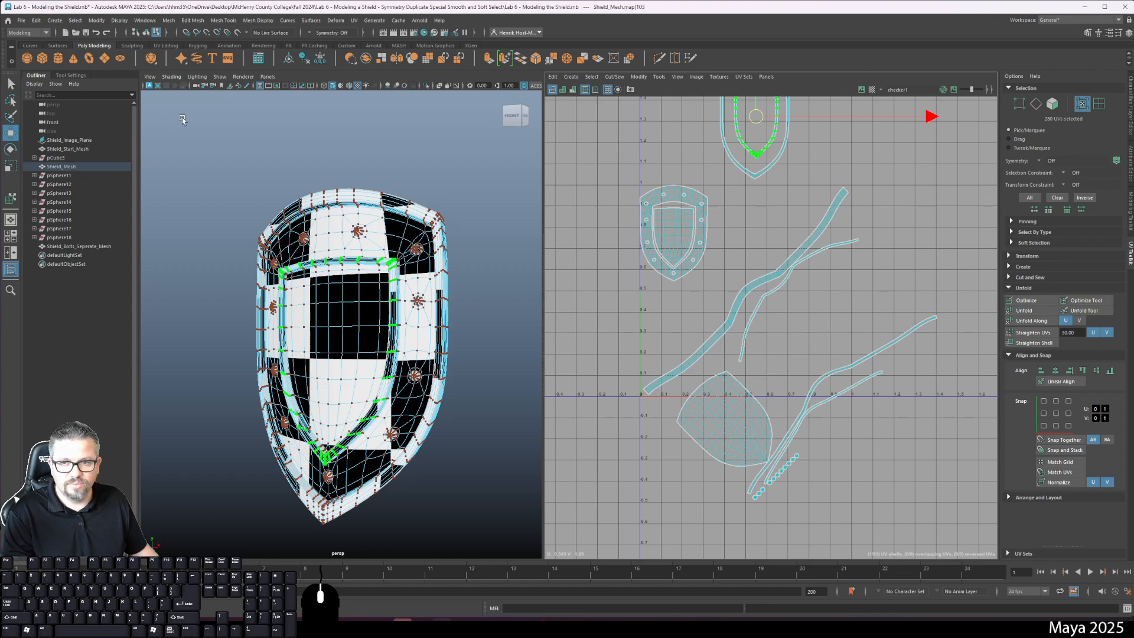
pyautogui.click(659, 77)
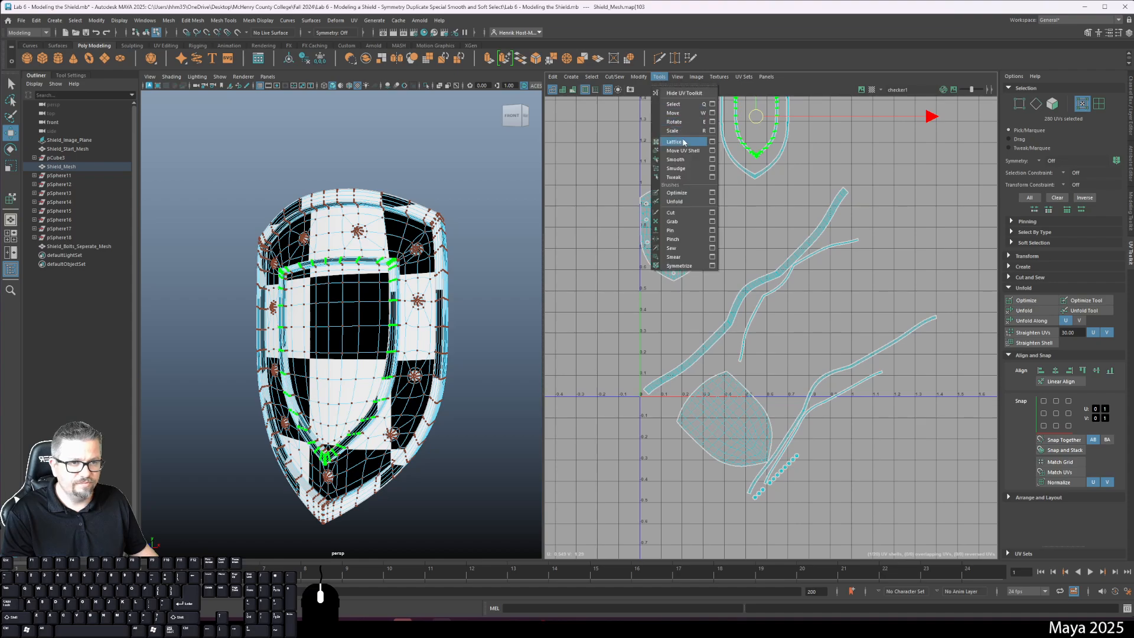
pyautogui.click(687, 150)
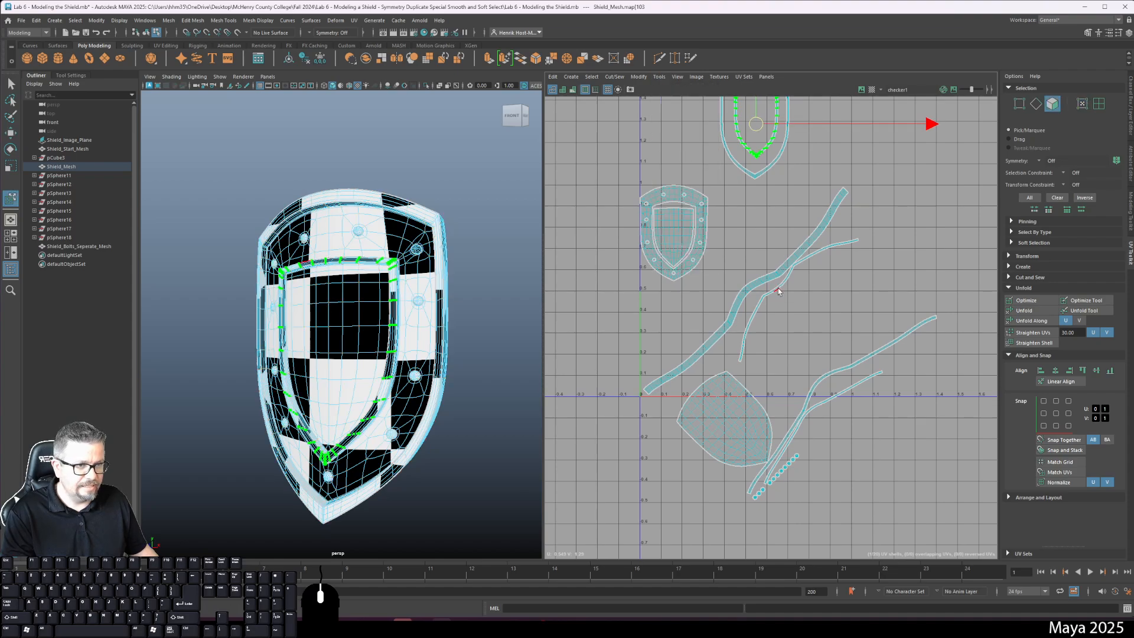
pyautogui.moveTo(778, 290); pyautogui.dragTo(854, 455)
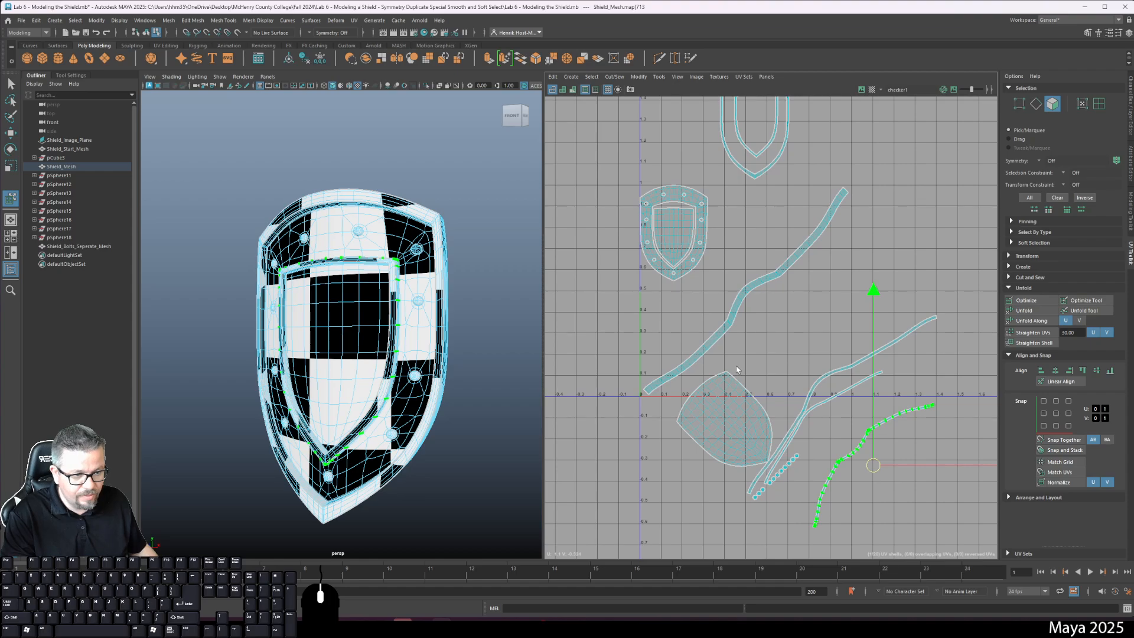
# - Move the long thin strip shell up beside the wide strip and rotate it slightly to follow the same diagonal
pyautogui.click(823, 376)
pyautogui.click(823, 375)
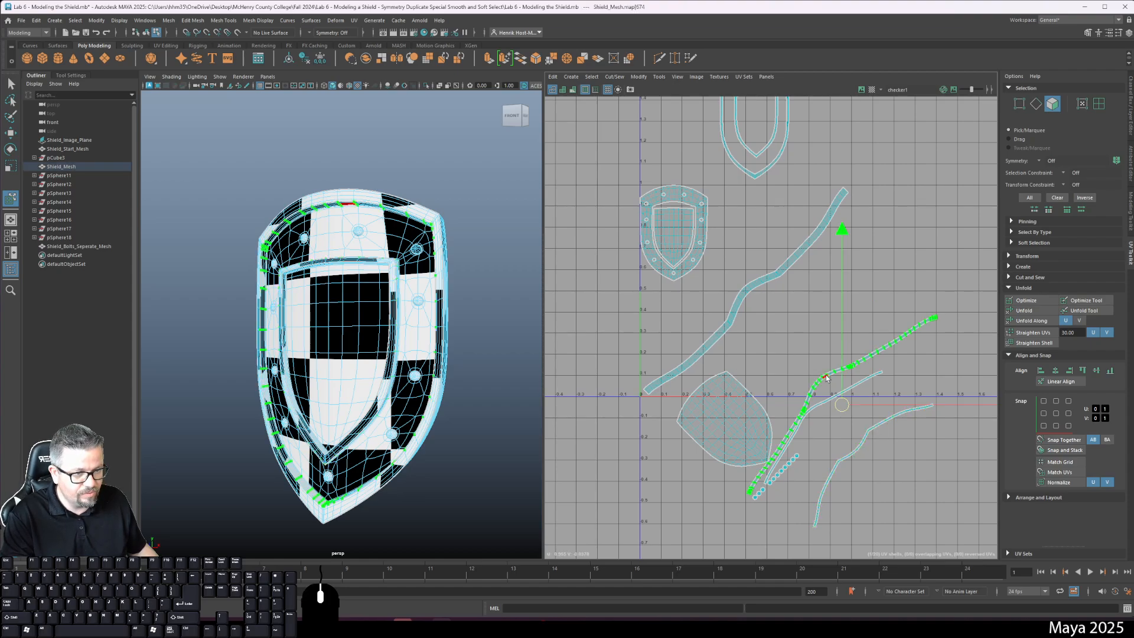
pyautogui.moveTo(824, 374); pyautogui.dragTo(764, 294)
pyautogui.hotkey('ctrl', 'z')
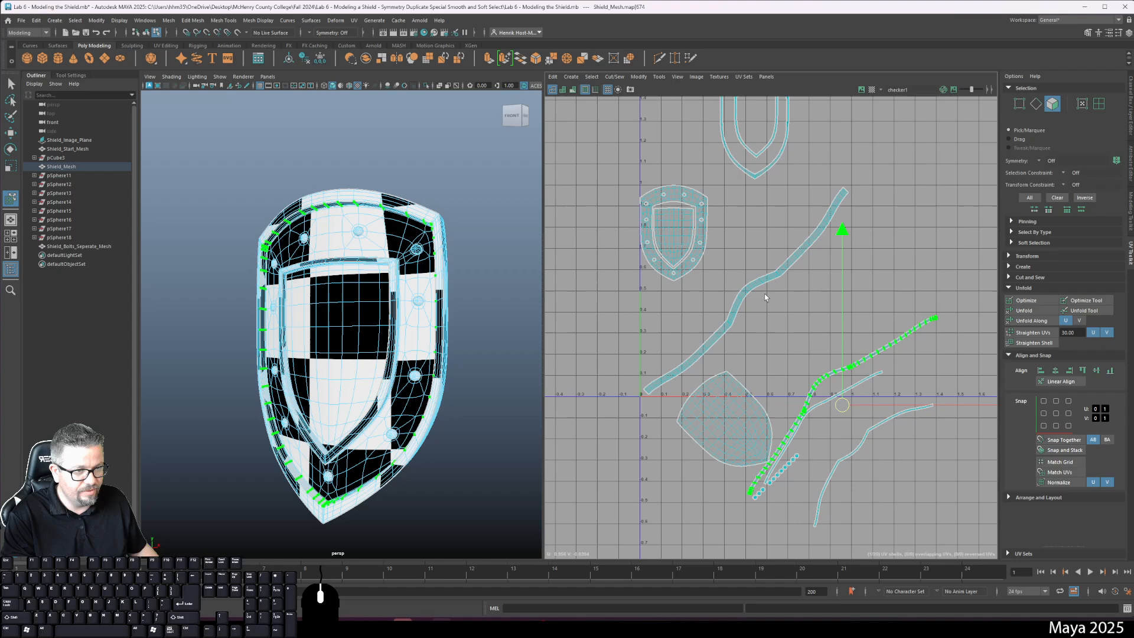
pyautogui.moveTo(843, 407); pyautogui.dragTo(742, 291)
pyautogui.press('e')
pyautogui.moveTo(791, 127); pyautogui.dragTo(797, 127)
pyautogui.press('w')
pyautogui.moveTo(740, 286); pyautogui.dragTo(743, 288)
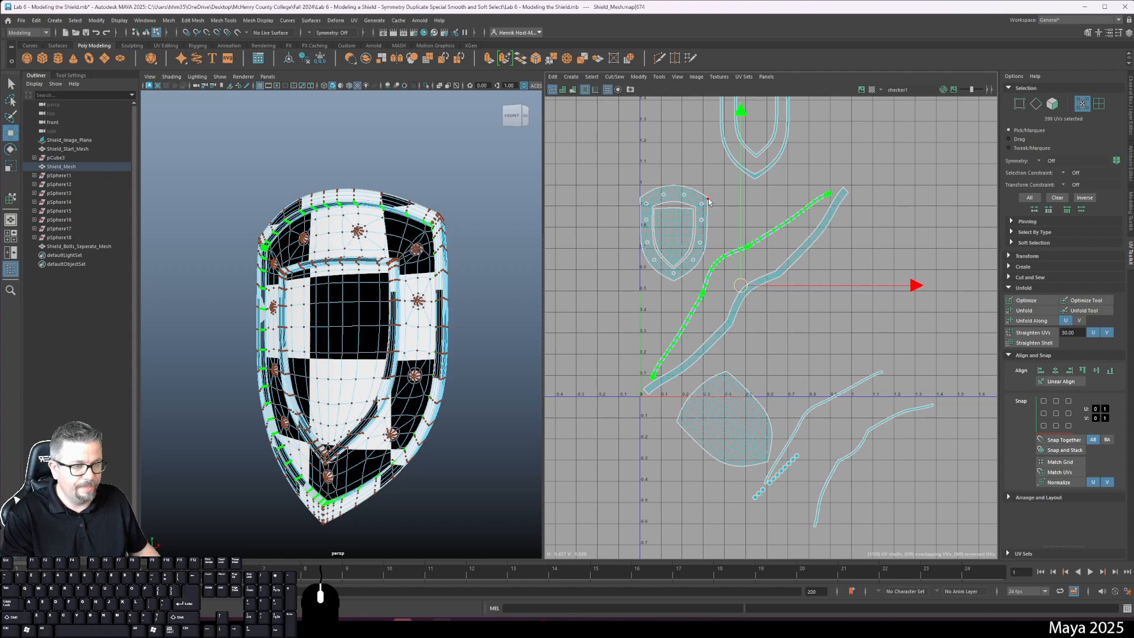
# - Try rotating the long thin strip about half a turn and placing it along the wide strip, and undo both changes
pyautogui.press('e')
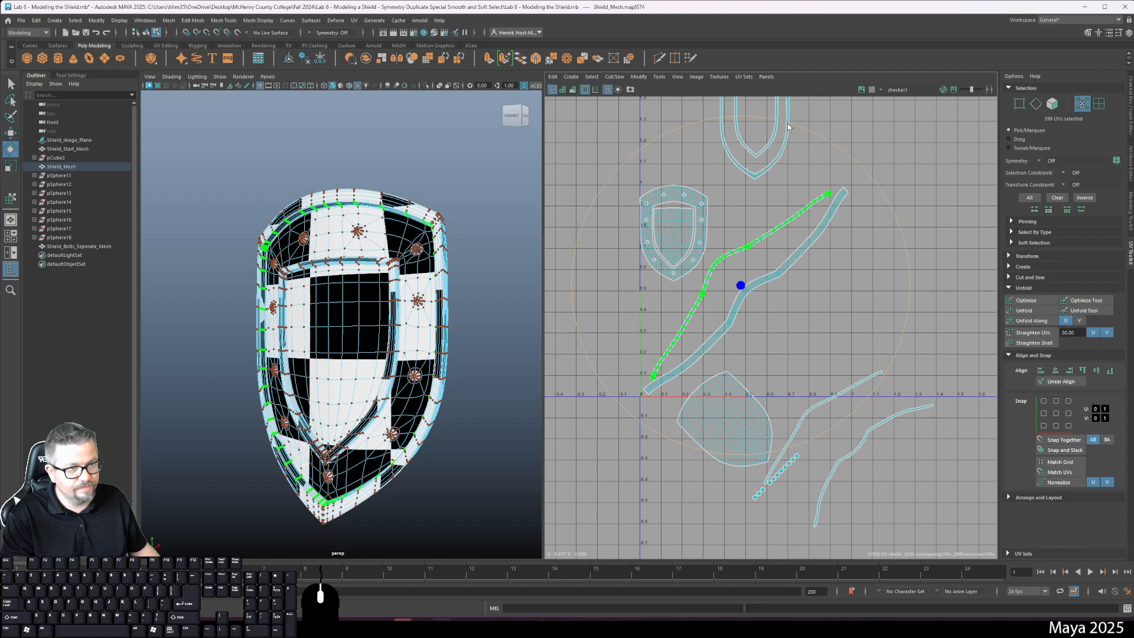
pyautogui.moveTo(788, 127); pyautogui.dragTo(677, 547)
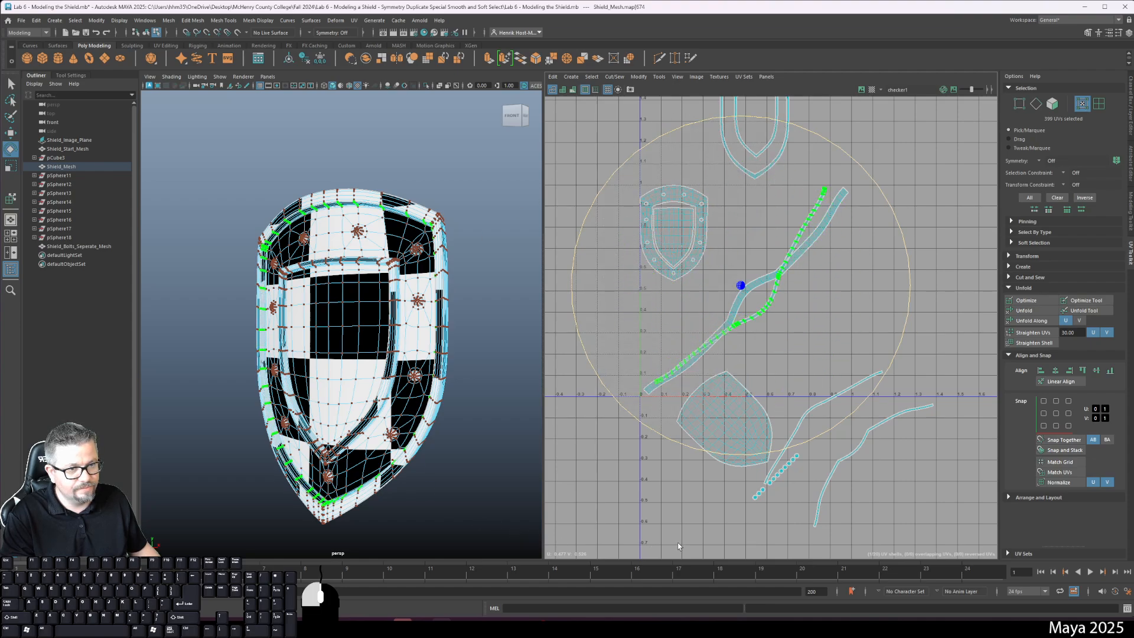
pyautogui.press('w')
pyautogui.moveTo(740, 286); pyautogui.dragTo(707, 255)
pyautogui.hotkey('ctrl', 'z')
pyautogui.hotkey('ctrl', 'z')
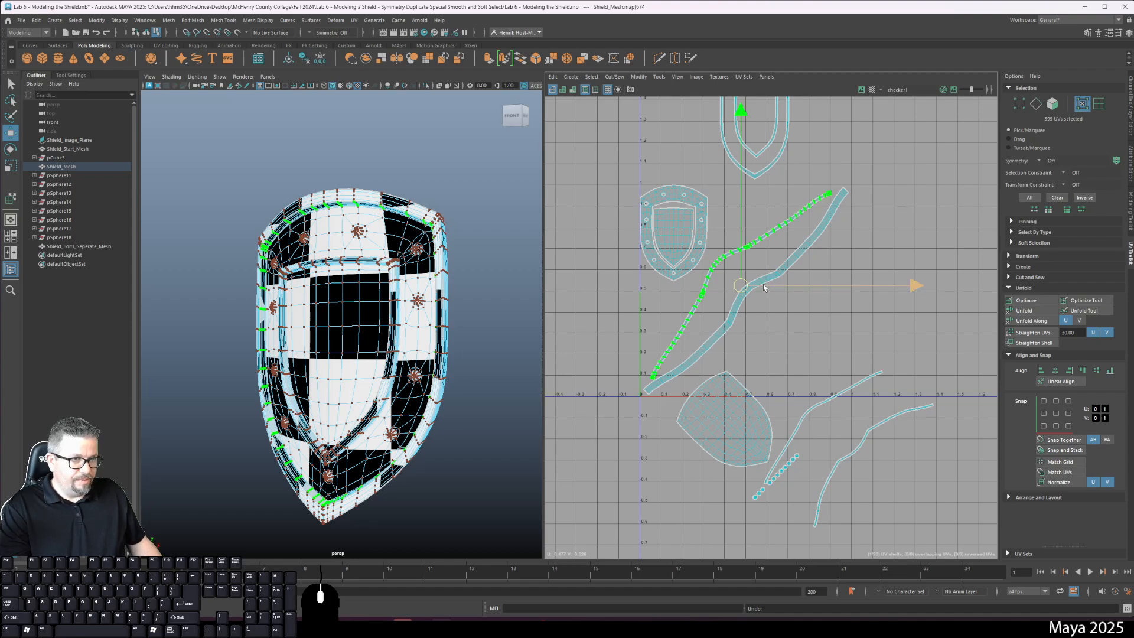
# - Move the long thin strip shell horizontally away from the wide strip, past the right edge of the UV tile
pyautogui.moveTo(914, 286); pyautogui.dragTo(1091, 396)
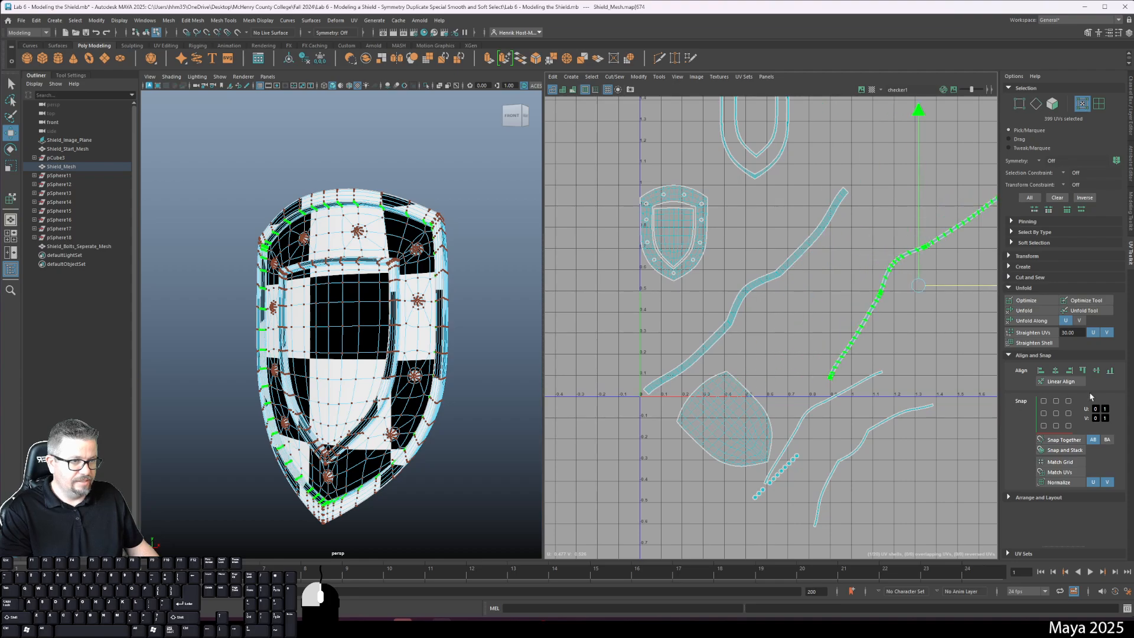
pyautogui.keyDown('alt'); pyautogui.moveTo(871, 434); pyautogui.dragTo(865, 420, button='middle'); pyautogui.keyUp('alt')
pyautogui.click(812, 396)
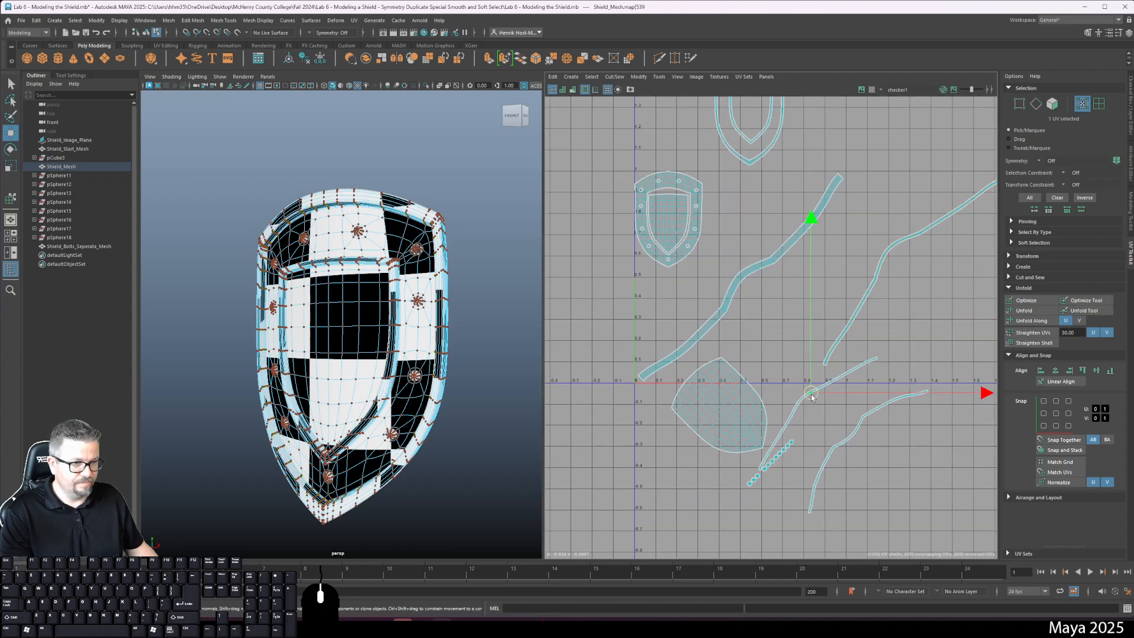
# - Move the remaining short thin strip shell alongside the long thin strip and rotate it slightly to match its slope
pyautogui.click(658, 77)
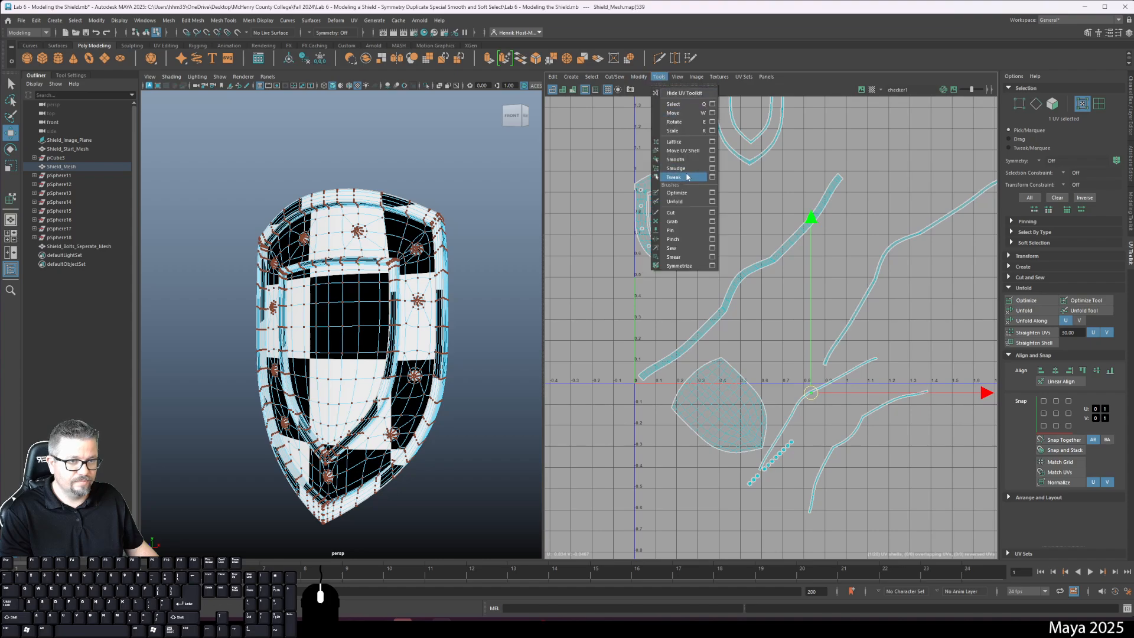
pyautogui.click(679, 152)
pyautogui.moveTo(797, 407); pyautogui.dragTo(901, 270)
pyautogui.press('e')
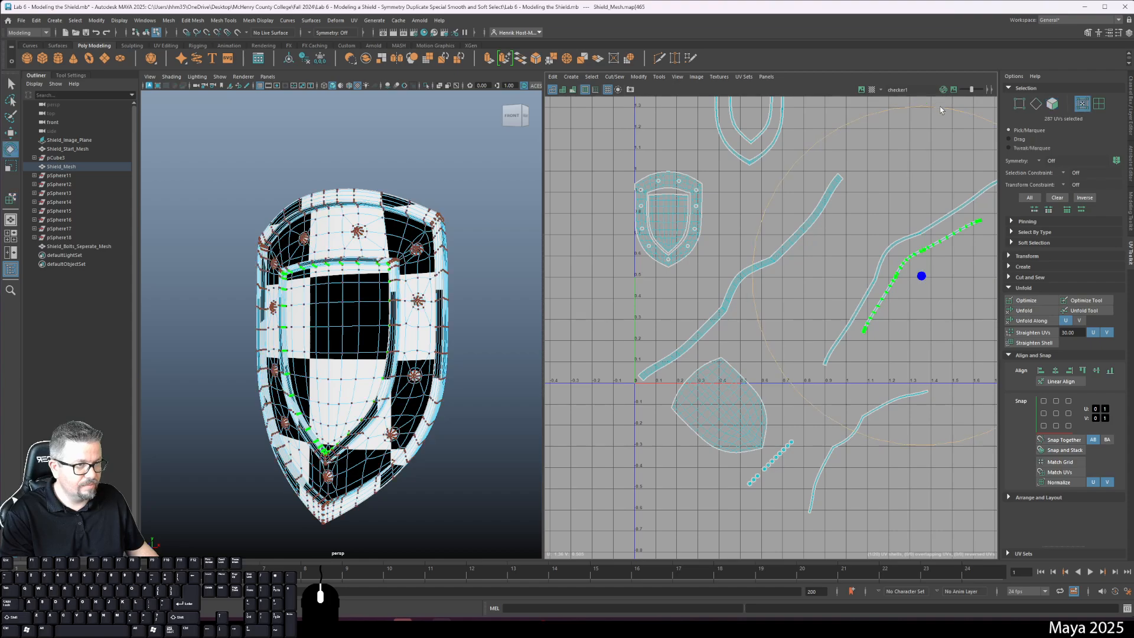
pyautogui.moveTo(940, 108); pyautogui.dragTo(927, 105)
pyautogui.press('w')
pyautogui.moveTo(925, 282); pyautogui.dragTo(917, 281)
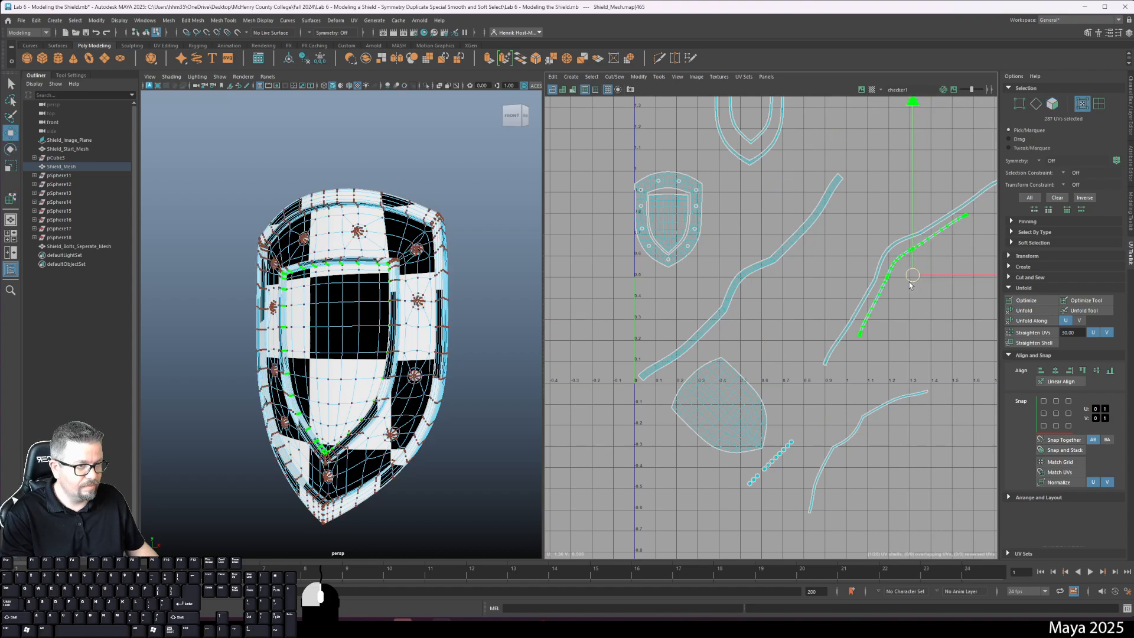
# - Rotate the short thin strip shell slightly so it runs parallel to the long thin strip
pyautogui.press('e')
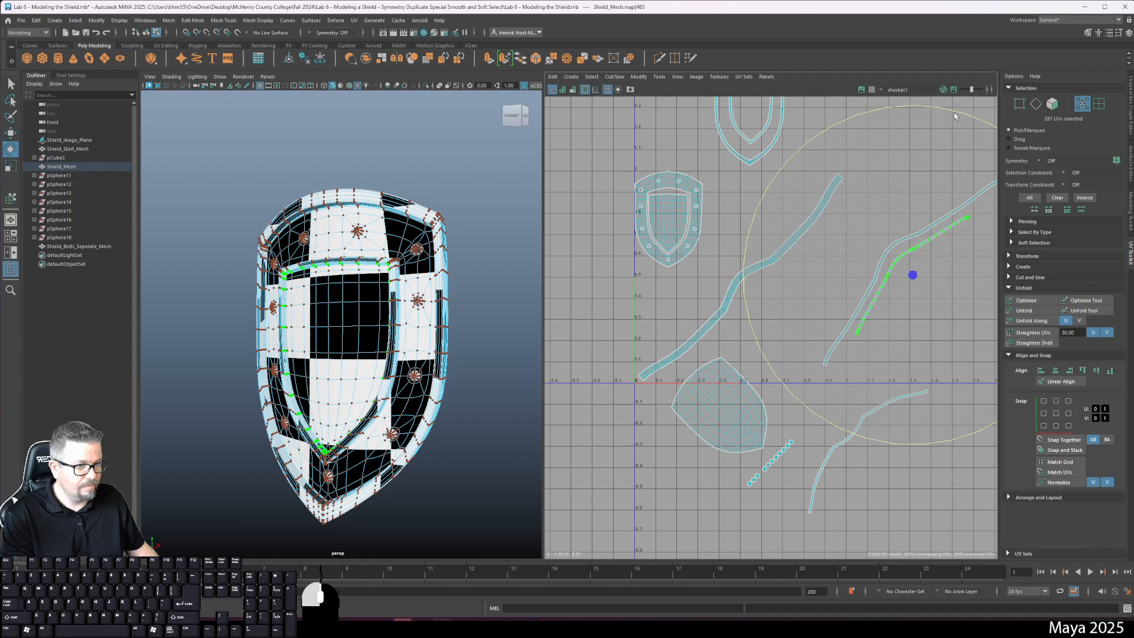
pyautogui.moveTo(954, 112); pyautogui.dragTo(956, 112)
pyautogui.click(857, 441)
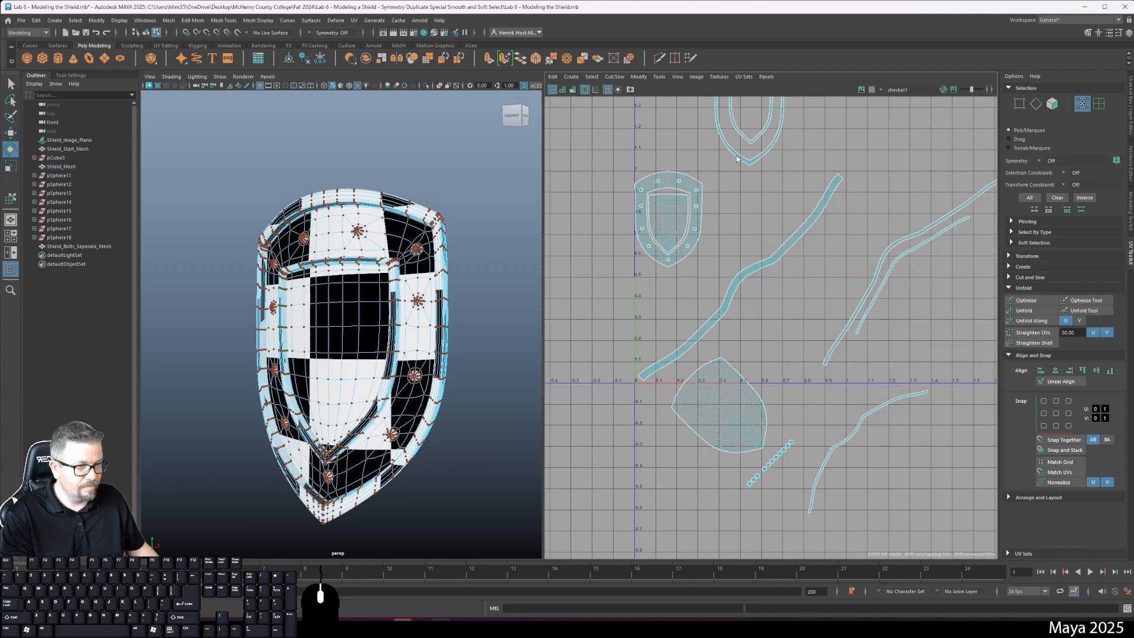
# - Move the other short thin strip shell up beside the two thin strips using the Move UV Shell tool
pyautogui.click(658, 77)
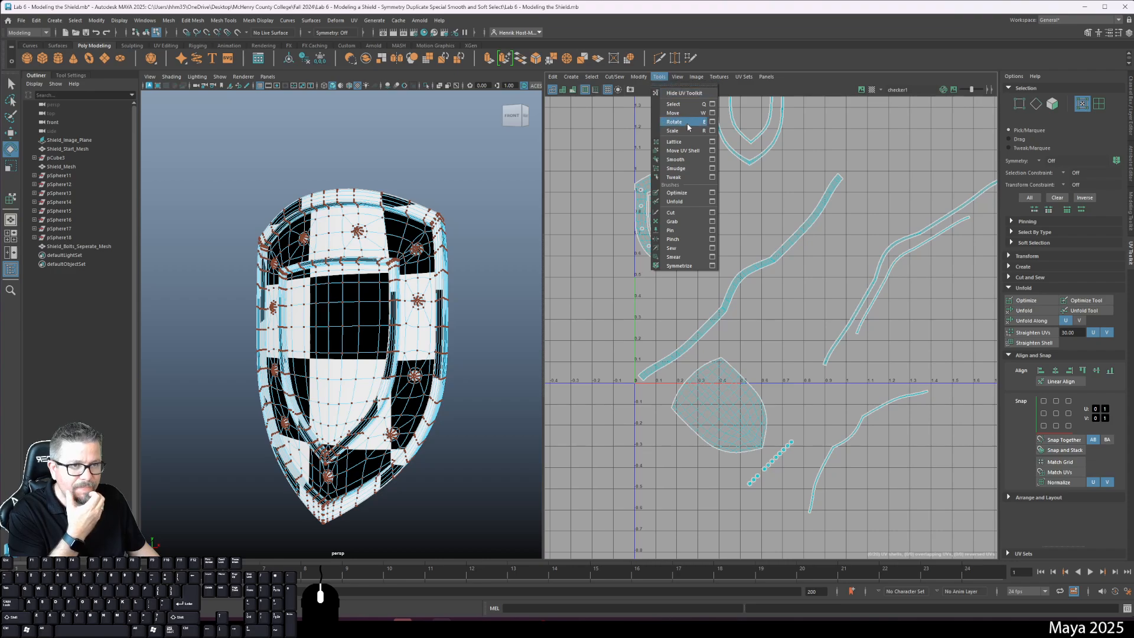
pyautogui.click(693, 141)
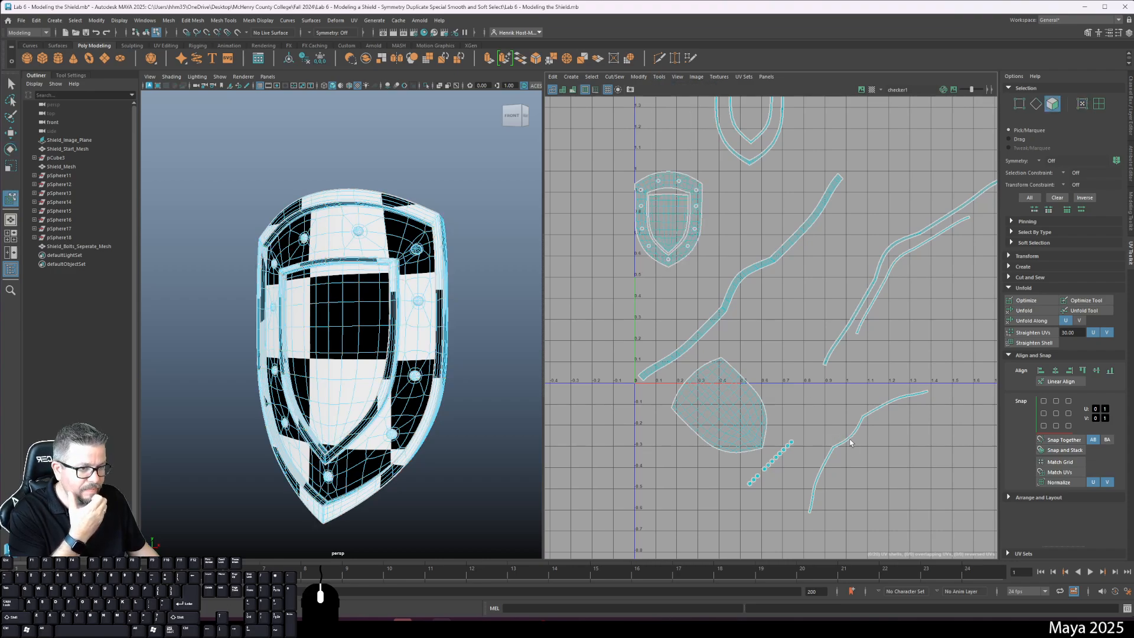
pyautogui.moveTo(850, 443); pyautogui.dragTo(912, 281)
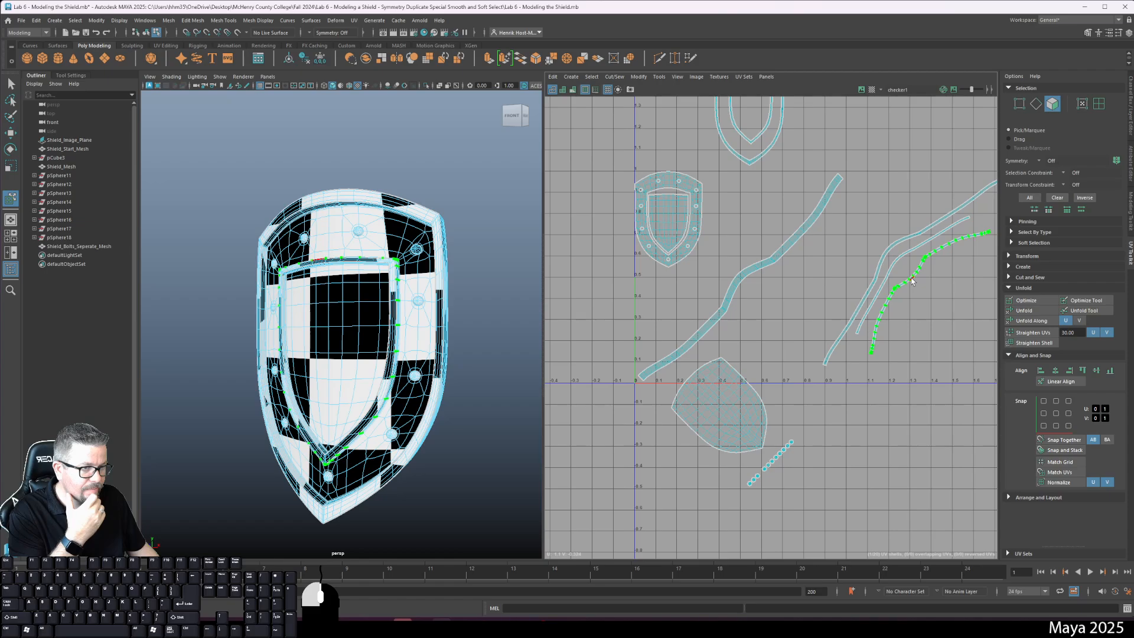
pyautogui.click(913, 280)
# - Select the three thin strip shells together and move them horizontally farther away from the UV tile
pyautogui.moveTo(866, 204); pyautogui.dragTo(947, 309)
pyautogui.keyDown('alt'); pyautogui.moveTo(948, 313); pyautogui.dragTo(932, 331, button='right'); pyautogui.keyUp('alt')
pyautogui.keyDown('alt'); pyautogui.moveTo(948, 362); pyautogui.dragTo(889, 372, button='middle'); pyautogui.keyUp('alt')
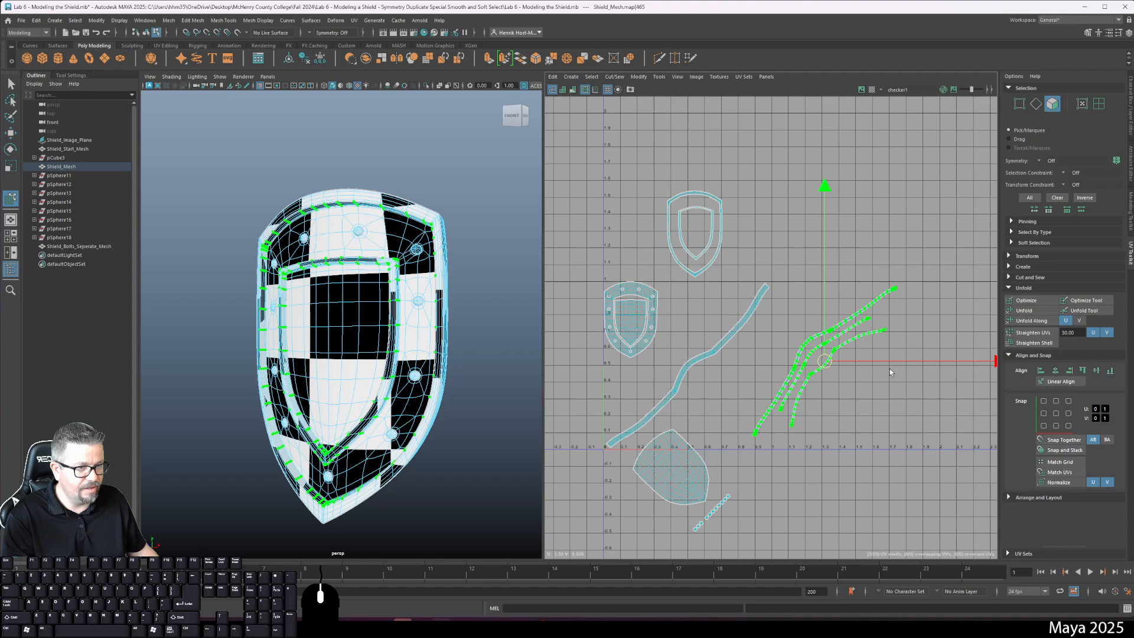
pyautogui.moveTo(901, 362); pyautogui.dragTo(946, 363)
pyautogui.keyDown('alt'); pyautogui.moveTo(737, 336); pyautogui.dragTo(805, 247, button='middle'); pyautogui.keyUp('alt')
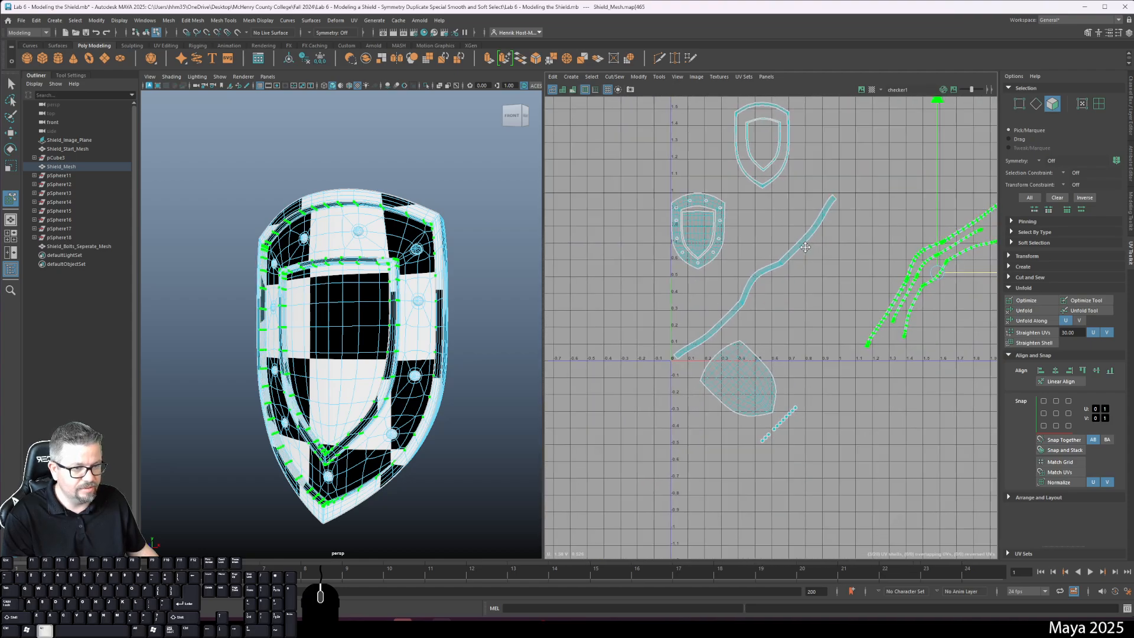
# - Rotate the solid shield-shaped shell upright so its tip points straight down
pyautogui.click(760, 363)
pyautogui.press('e')
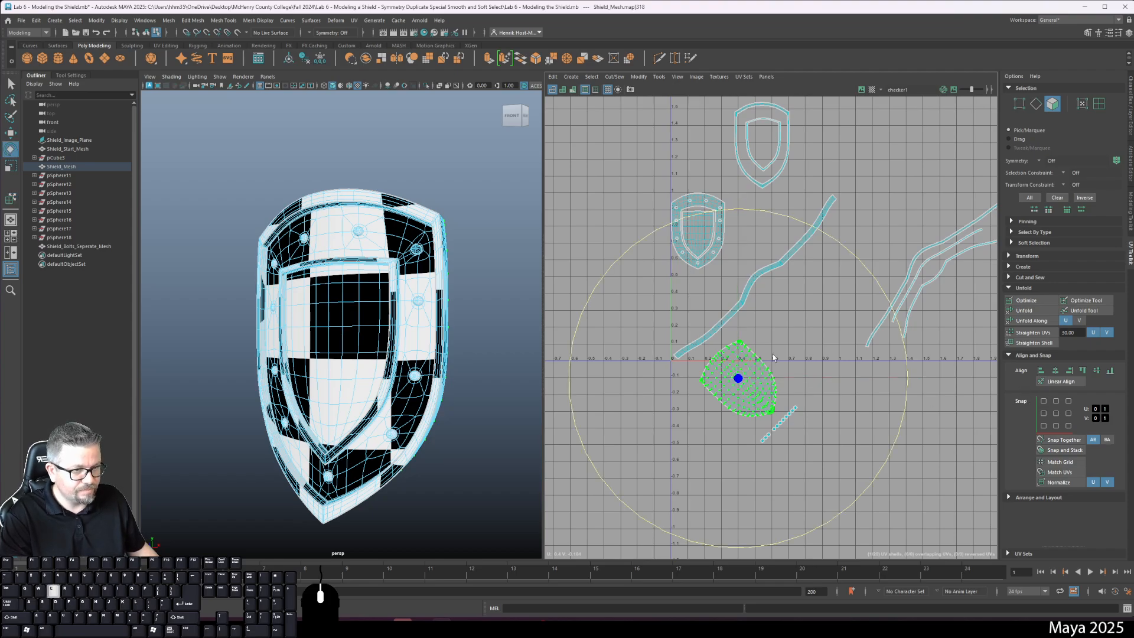
pyautogui.moveTo(781, 220); pyautogui.dragTo(883, 291)
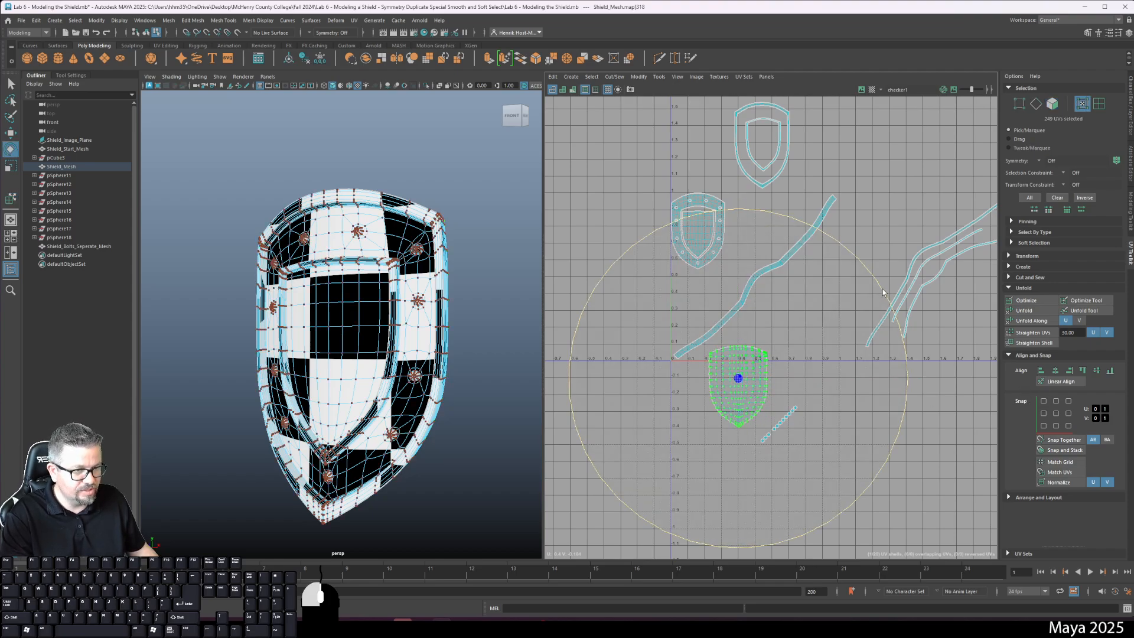
pyautogui.press('w')
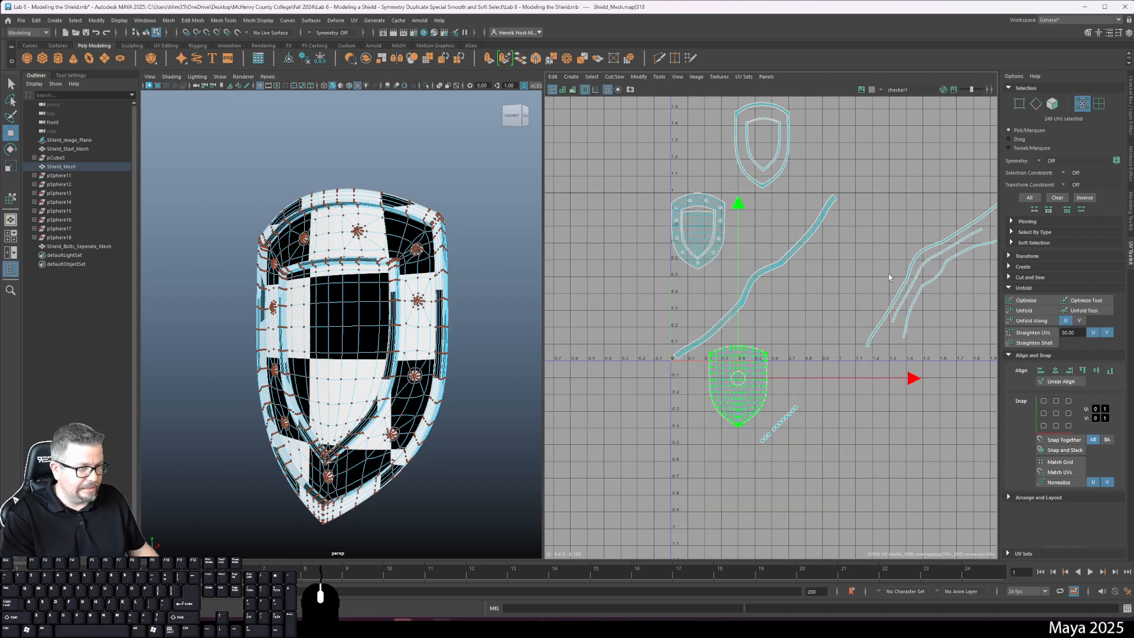
# - Rotate the long thin strip shell slightly and move it away from the short strips toward the wide strip
pyautogui.click(939, 244)
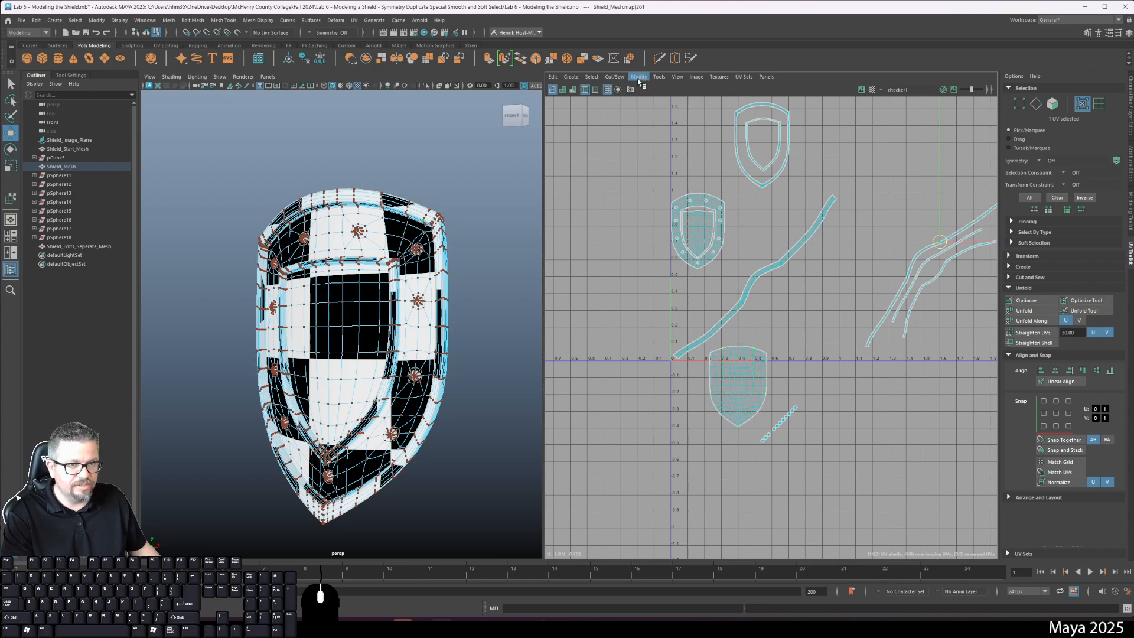
pyautogui.click(659, 77)
pyautogui.click(679, 148)
pyautogui.click(965, 226)
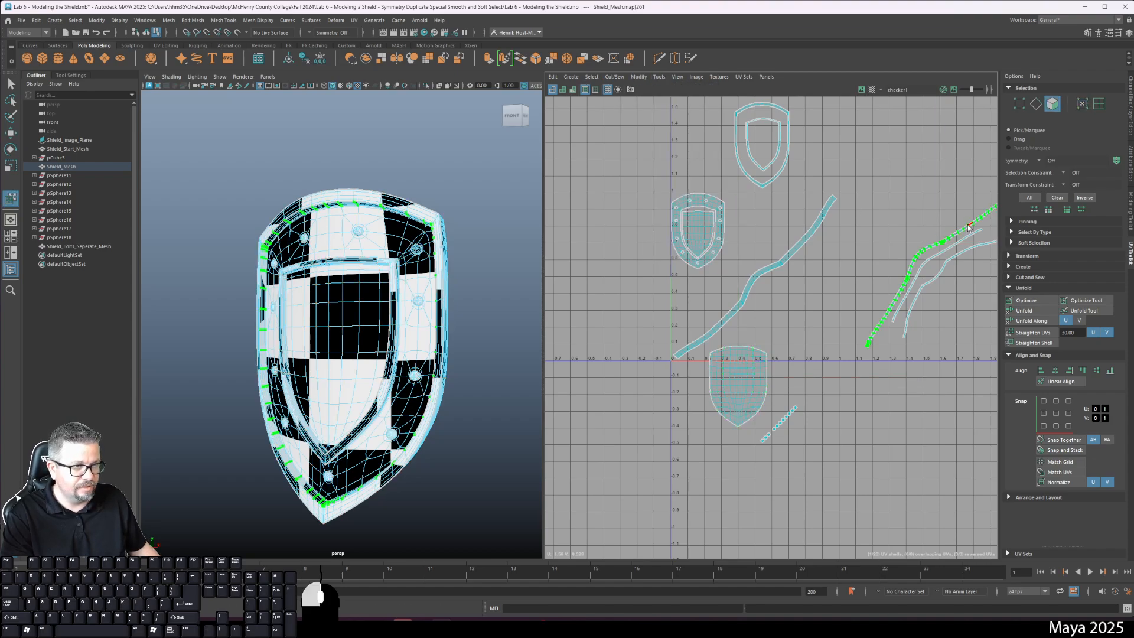
pyautogui.press('e')
pyautogui.moveTo(928, 104); pyautogui.dragTo(927, 169)
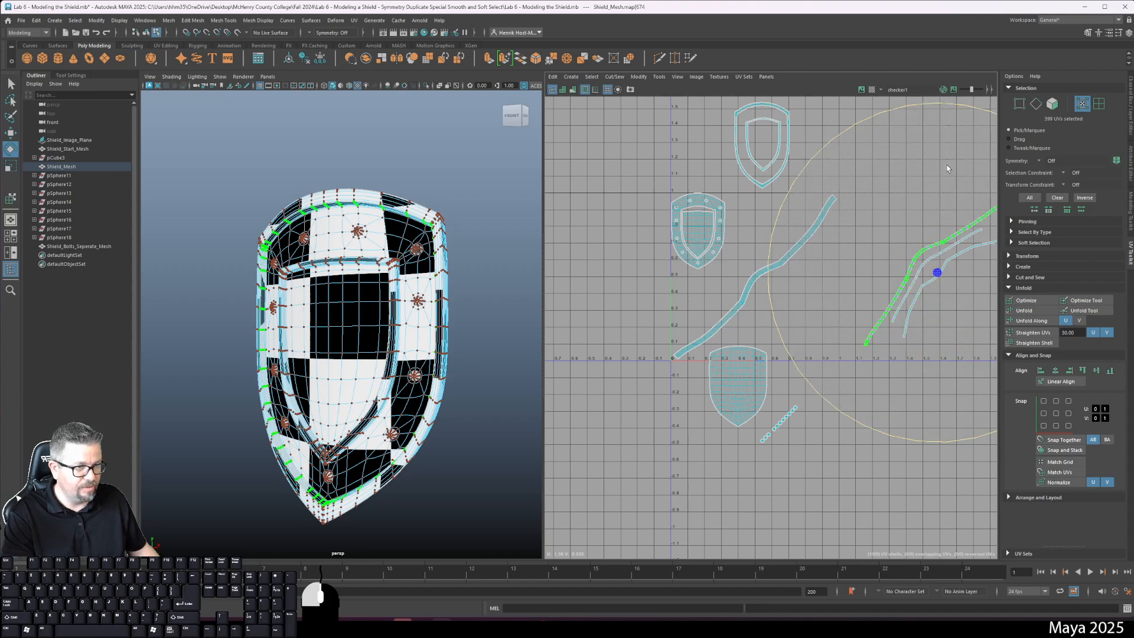
pyautogui.press('w')
pyautogui.moveTo(937, 272); pyautogui.dragTo(820, 296)
# - Rotate the long thin strip shell about half a turn and fit it closely along the wide strip's lower side
pyautogui.press('e')
pyautogui.moveTo(884, 139); pyautogui.dragTo(796, 393)
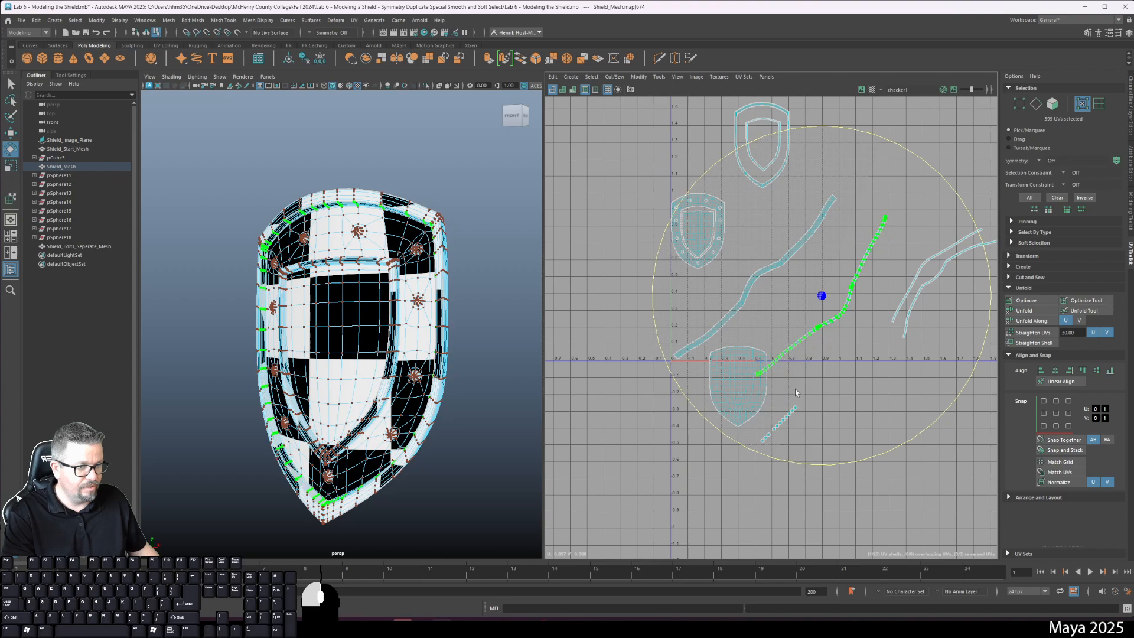
pyautogui.press('w')
pyautogui.moveTo(824, 300); pyautogui.dragTo(766, 293)
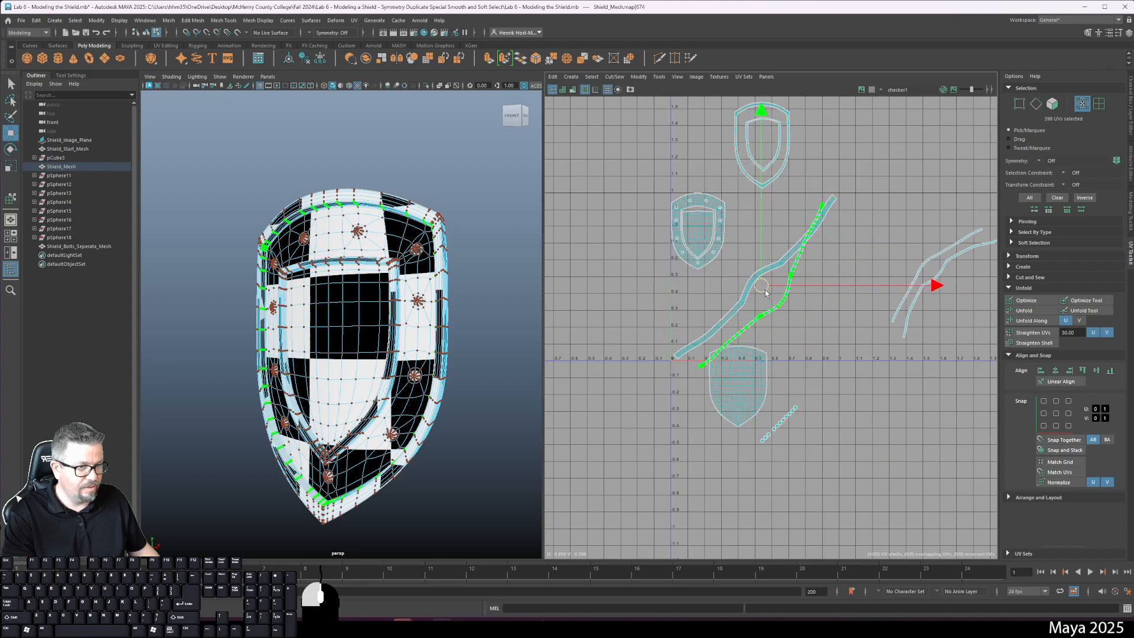
pyautogui.press('e')
pyautogui.moveTo(874, 195); pyautogui.dragTo(879, 166)
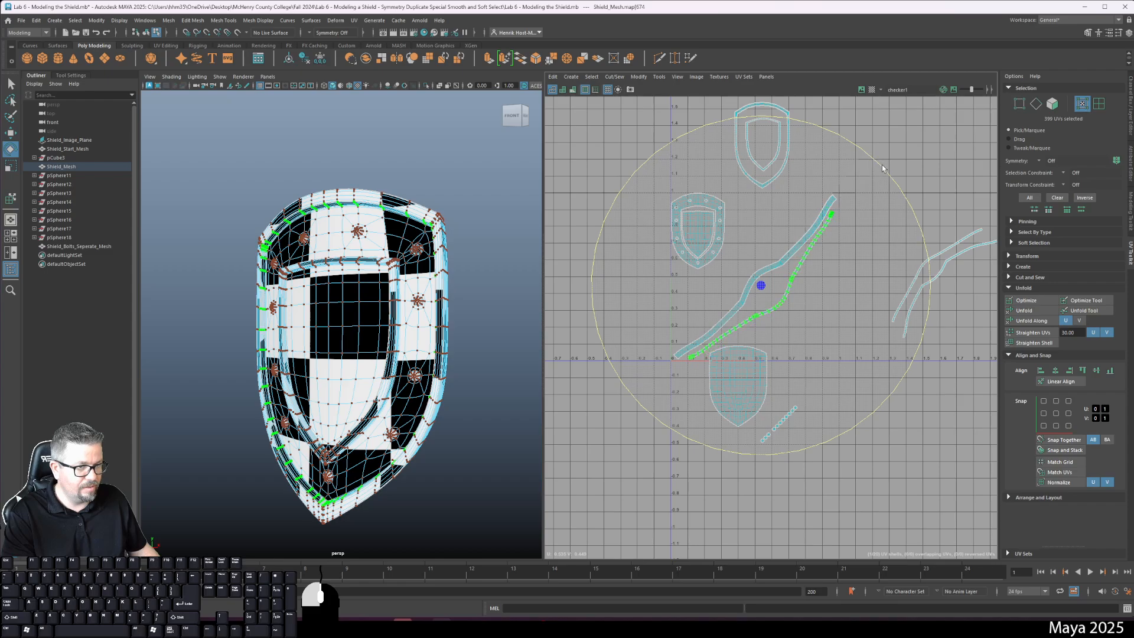
pyautogui.moveTo(883, 168); pyautogui.dragTo(882, 169)
pyautogui.scroll(3, 810, 310)
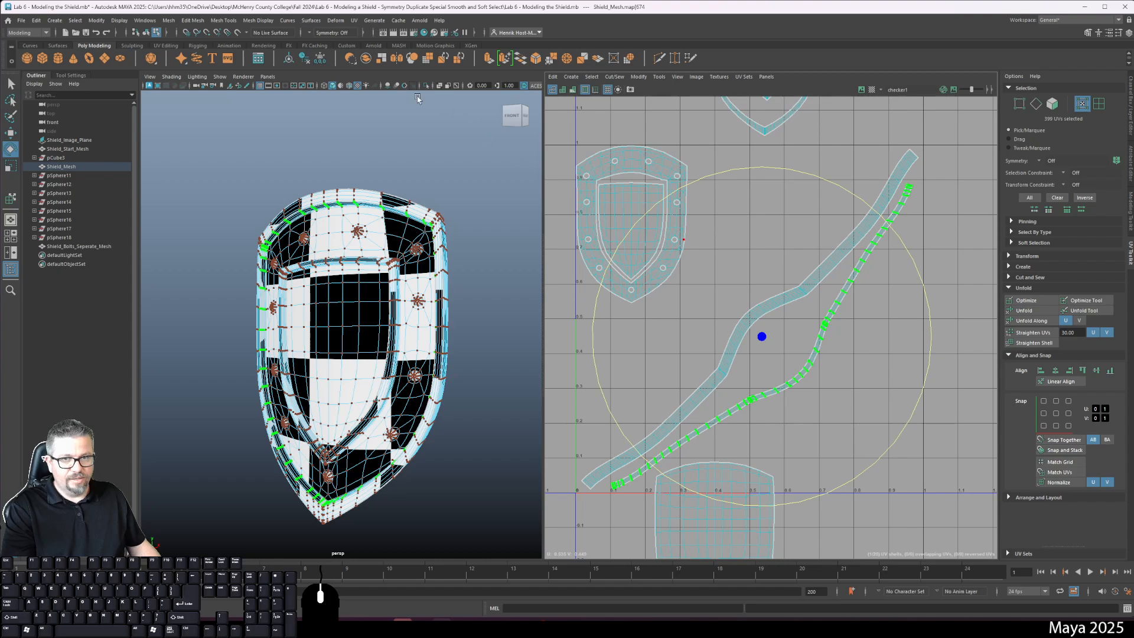
# - Move the solid shield-shaped shell beyond the strips and snap it into the lower-right corner of the UV tile
pyautogui.click(661, 78)
pyautogui.click(685, 150)
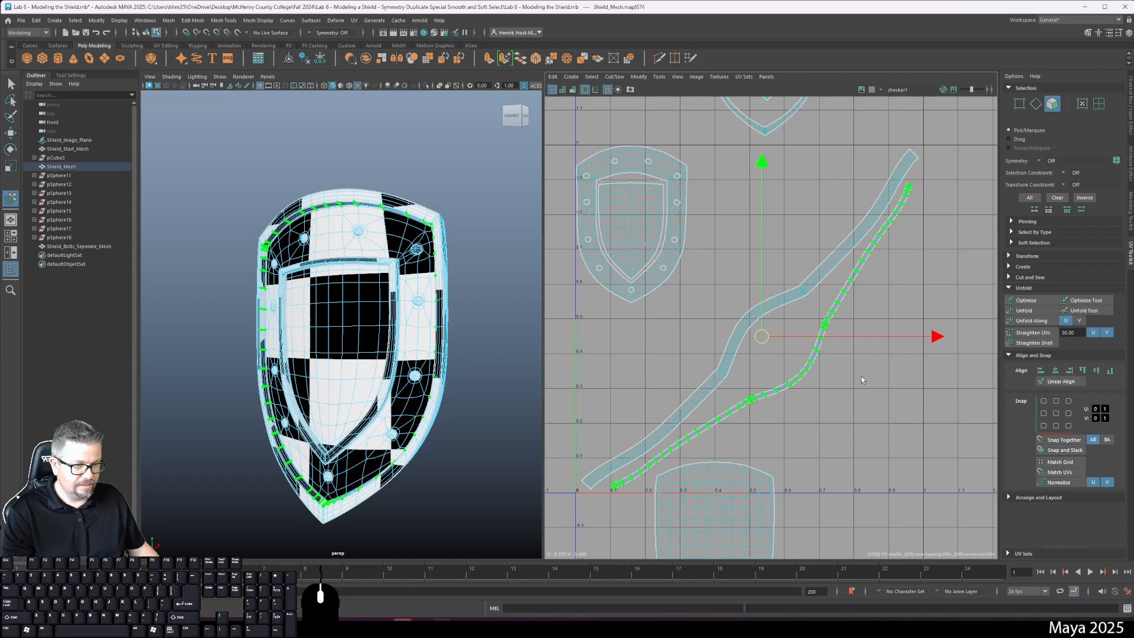
pyautogui.keyDown('alt'); pyautogui.moveTo(861, 376); pyautogui.dragTo(858, 253, button='middle'); pyautogui.keyUp('alt')
pyautogui.click(735, 435)
pyautogui.moveTo(736, 435); pyautogui.dragTo(946, 300)
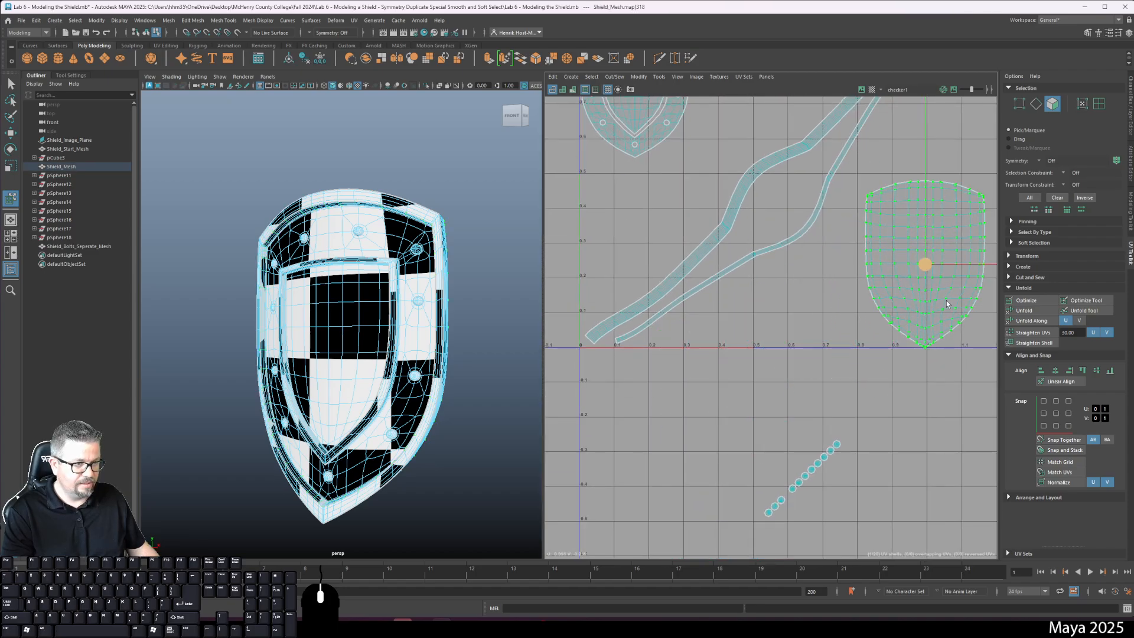
pyautogui.click(1067, 425)
pyautogui.keyDown('alt'); pyautogui.moveTo(929, 347); pyautogui.dragTo(874, 481, button='middle'); pyautogui.keyUp('alt')
pyautogui.keyDown('alt'); pyautogui.moveTo(829, 321); pyautogui.dragTo(851, 395, button='middle'); pyautogui.keyUp('alt')
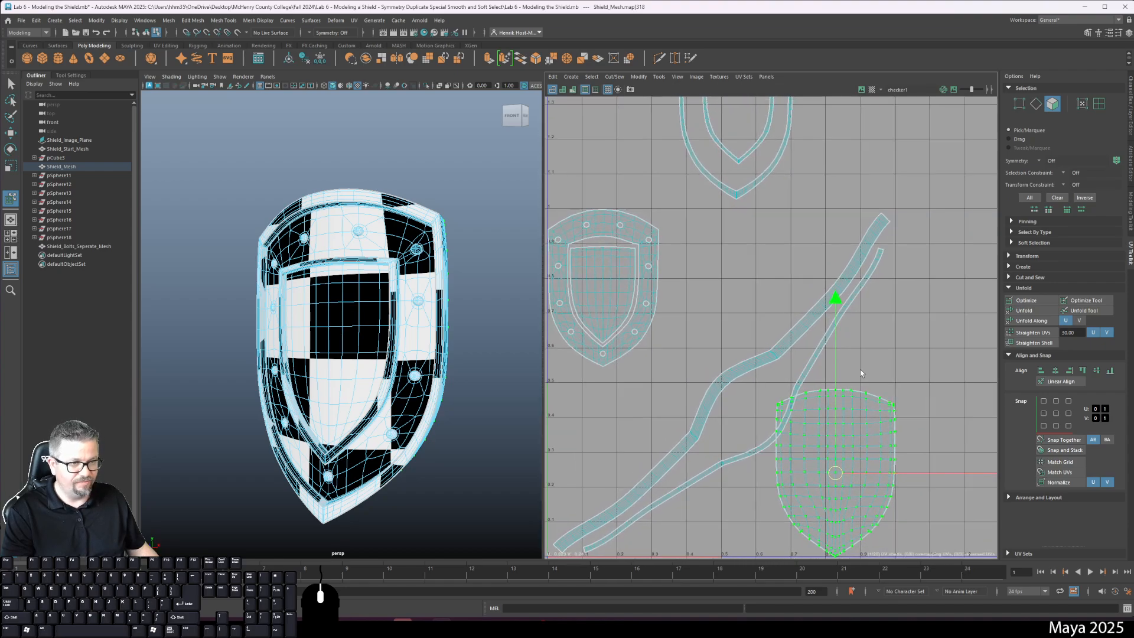
# - Tilt the solid shield-shaped shell clockwise and nest it between the bolted shield shell and the wide strip
pyautogui.hotkey('ctrl', 'F12')
pyautogui.press('e')
pyautogui.moveTo(875, 309); pyautogui.dragTo(973, 369)
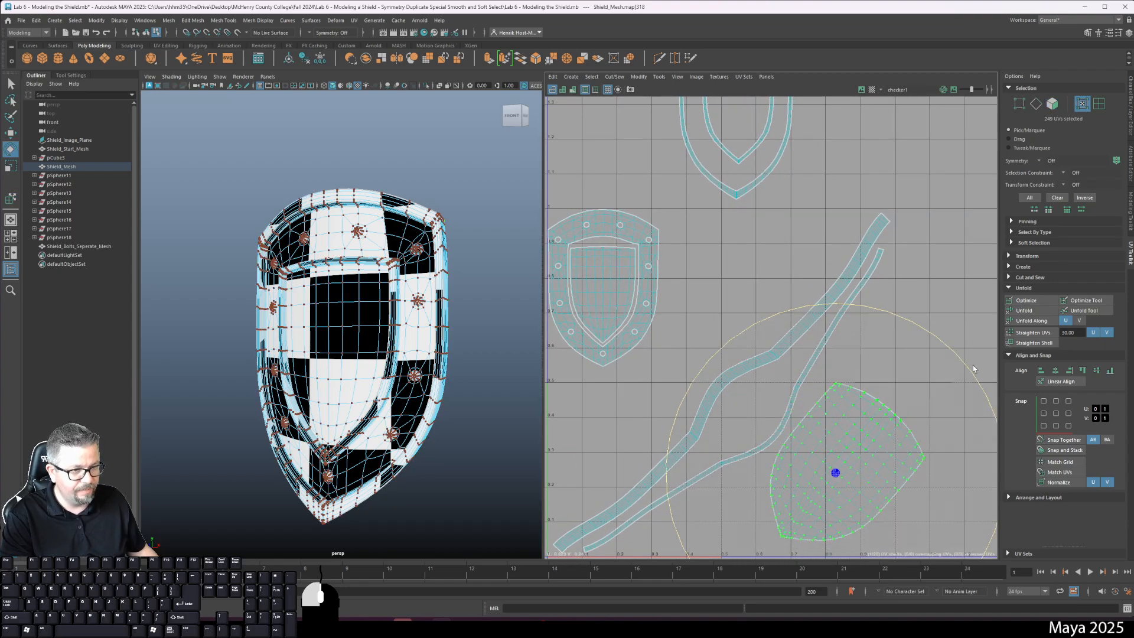
pyautogui.press('w')
pyautogui.moveTo(835, 471); pyautogui.dragTo(724, 300)
pyautogui.scroll(4, 724, 300)
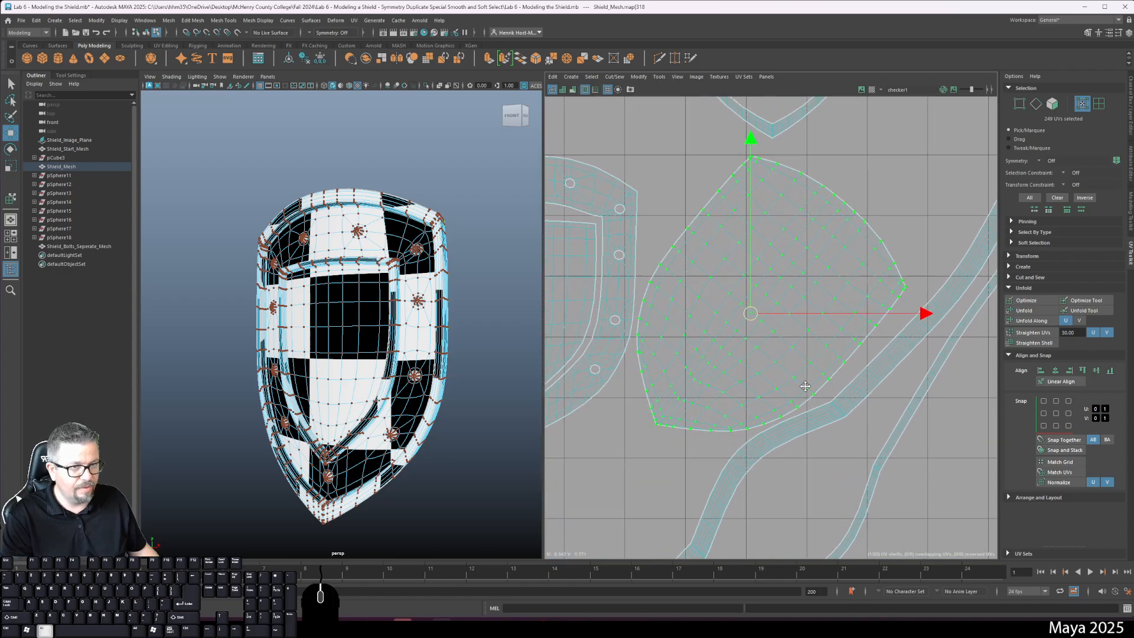
pyautogui.click(943, 322)
pyautogui.click(769, 151)
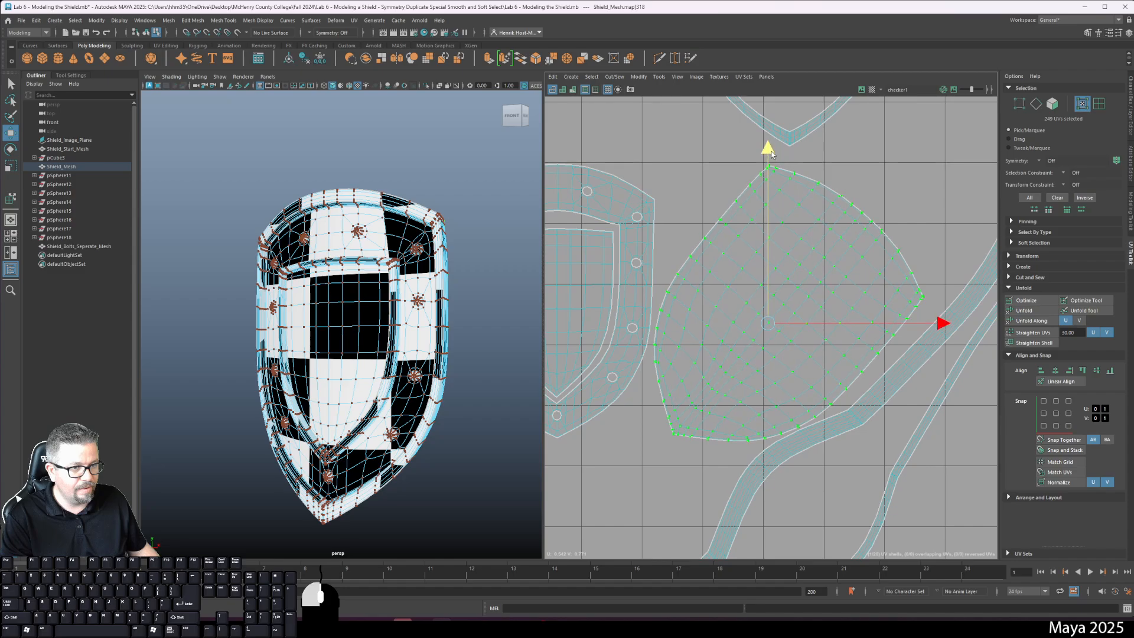
pyautogui.scroll(-4, 729, 243)
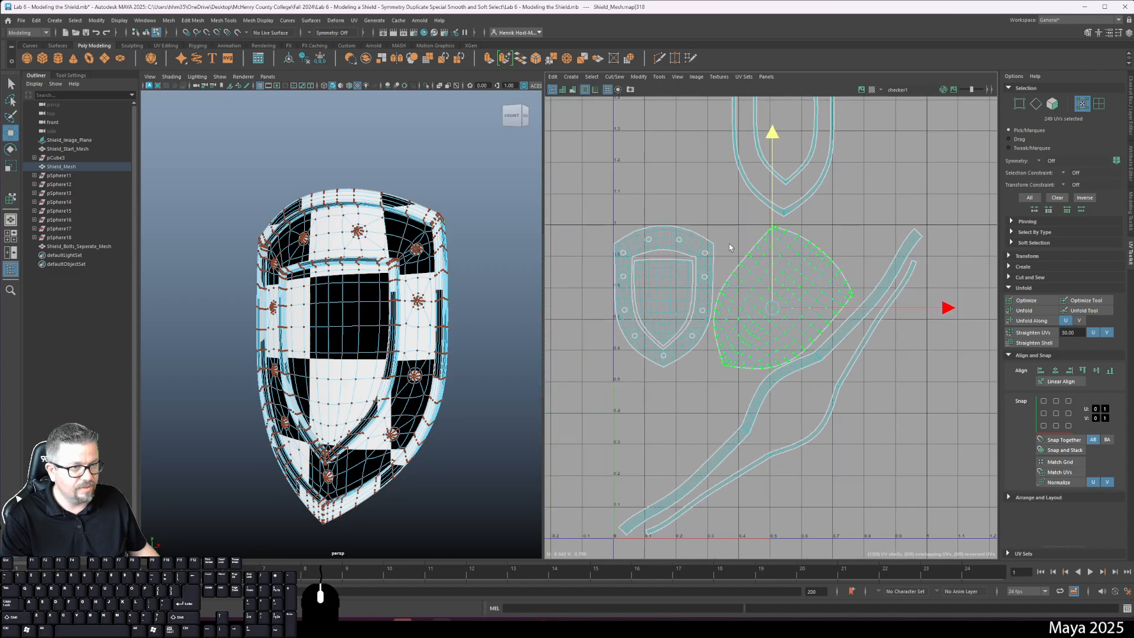
pyautogui.click(870, 197)
# - Select the outer and inner shield ring shells together, try moving them below the long thin strip, and undo the move
pyautogui.scroll(-4, 810, 301)
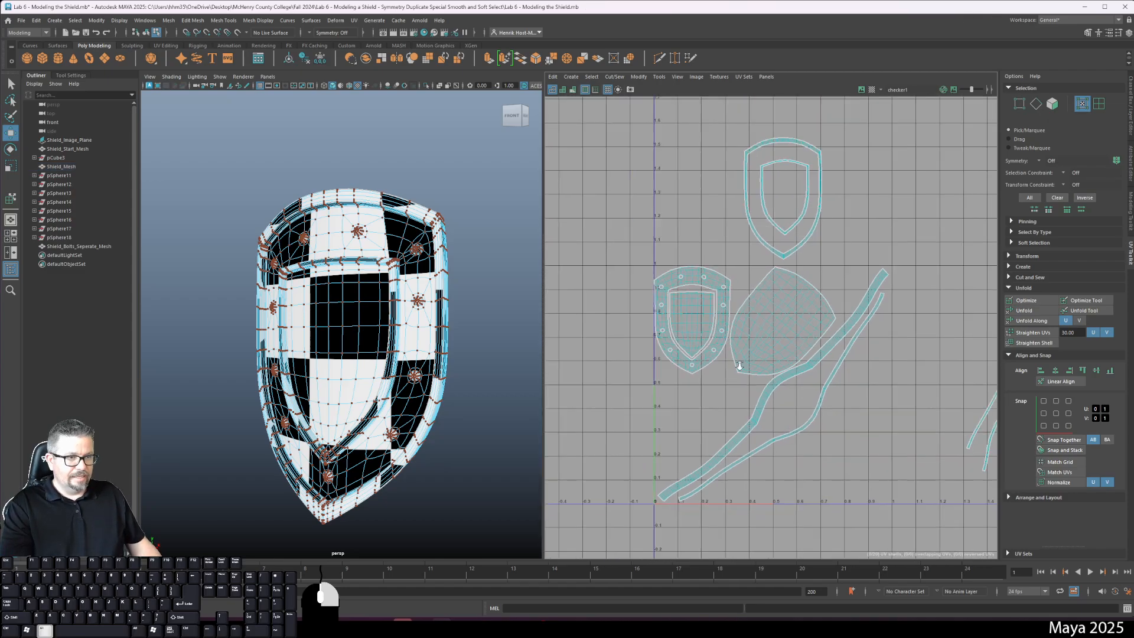
pyautogui.keyDown('alt'); pyautogui.moveTo(810, 301); pyautogui.dragTo(728, 317, button='middle'); pyautogui.keyUp('alt')
pyautogui.click(695, 188)
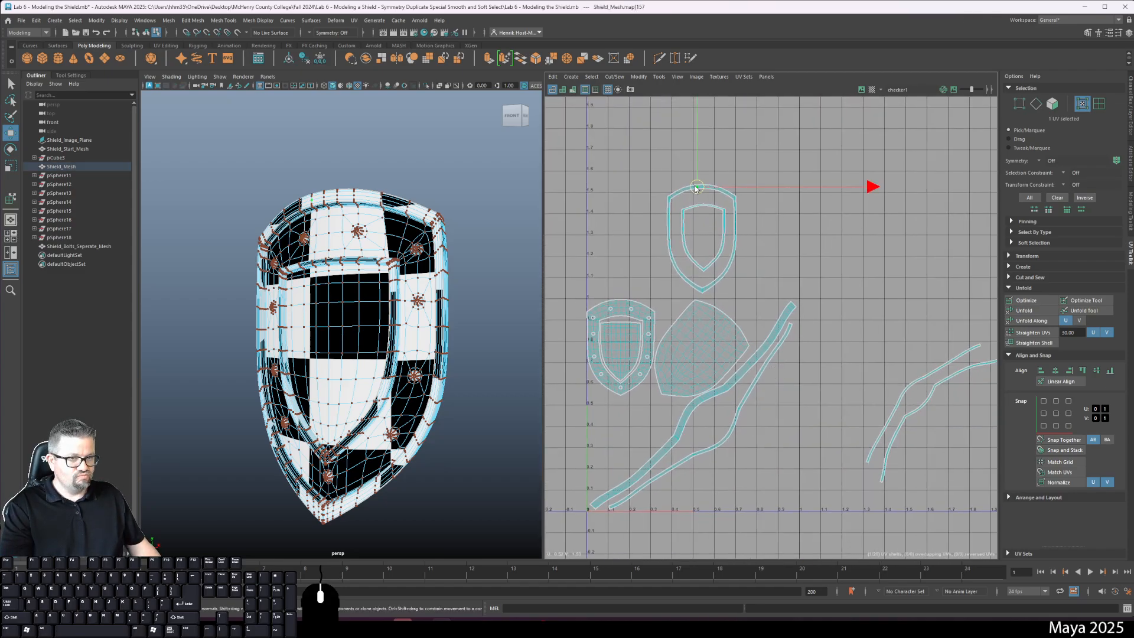
pyautogui.click(679, 77)
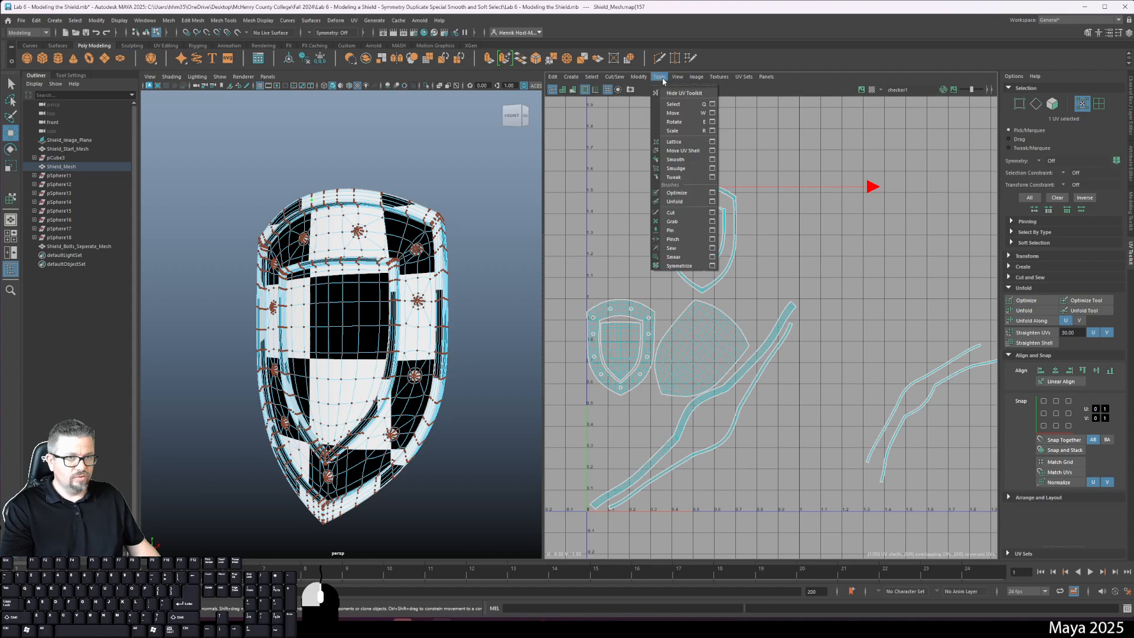
pyautogui.click(683, 144)
pyautogui.doubleClick(735, 210)
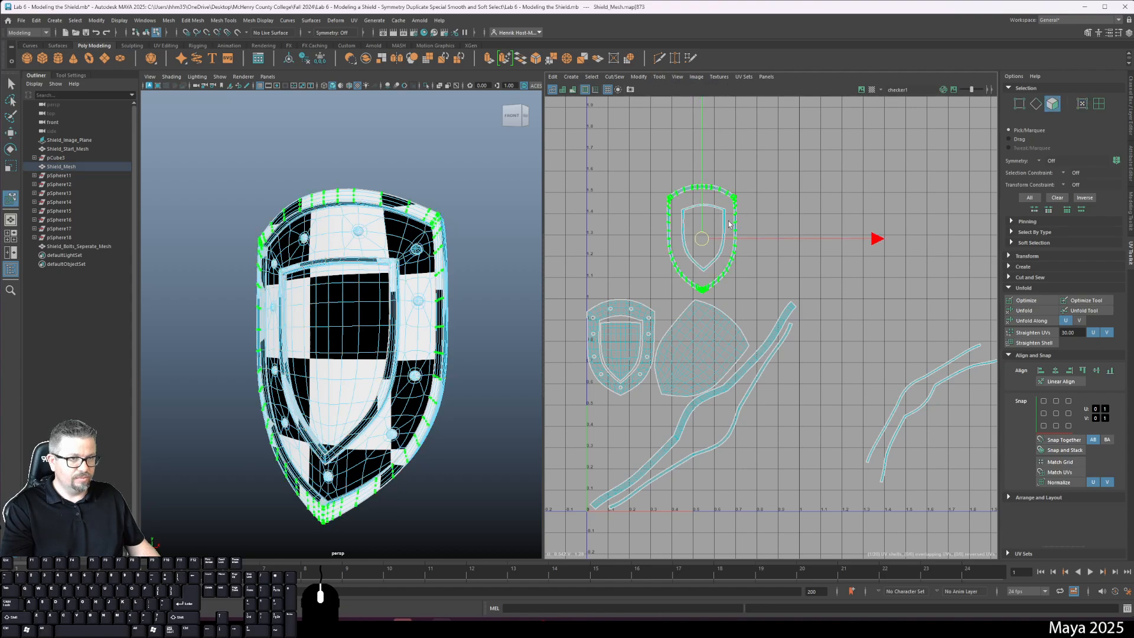
pyautogui.click(723, 218)
pyautogui.doubleClick(725, 213)
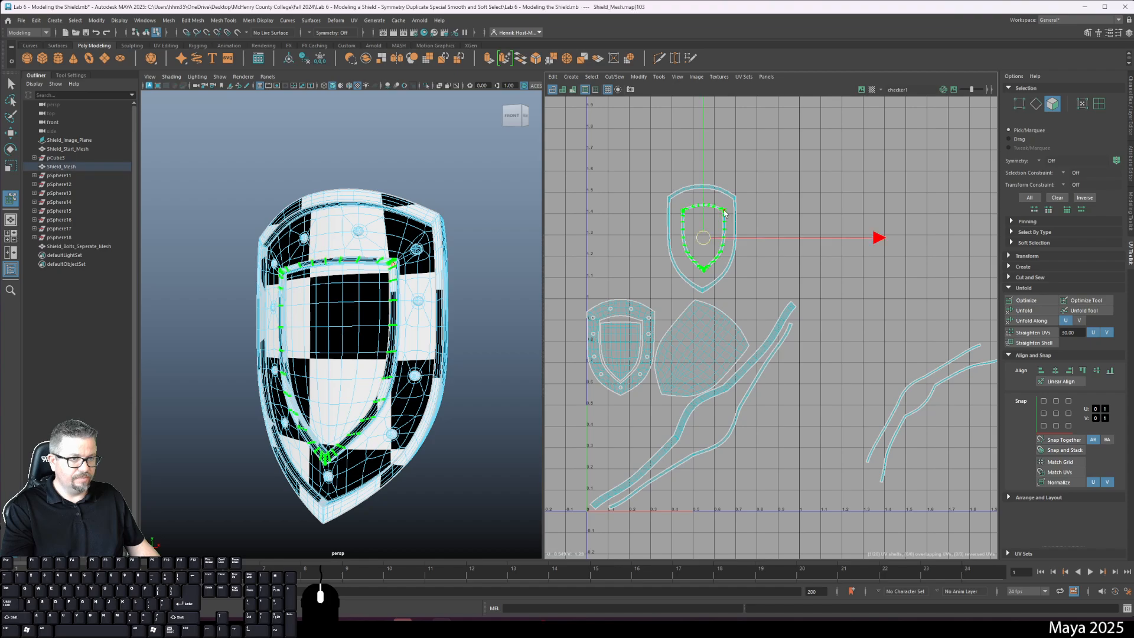
pyautogui.keyDown('shift'); pyautogui.doubleClick(729, 197); pyautogui.keyUp('shift')
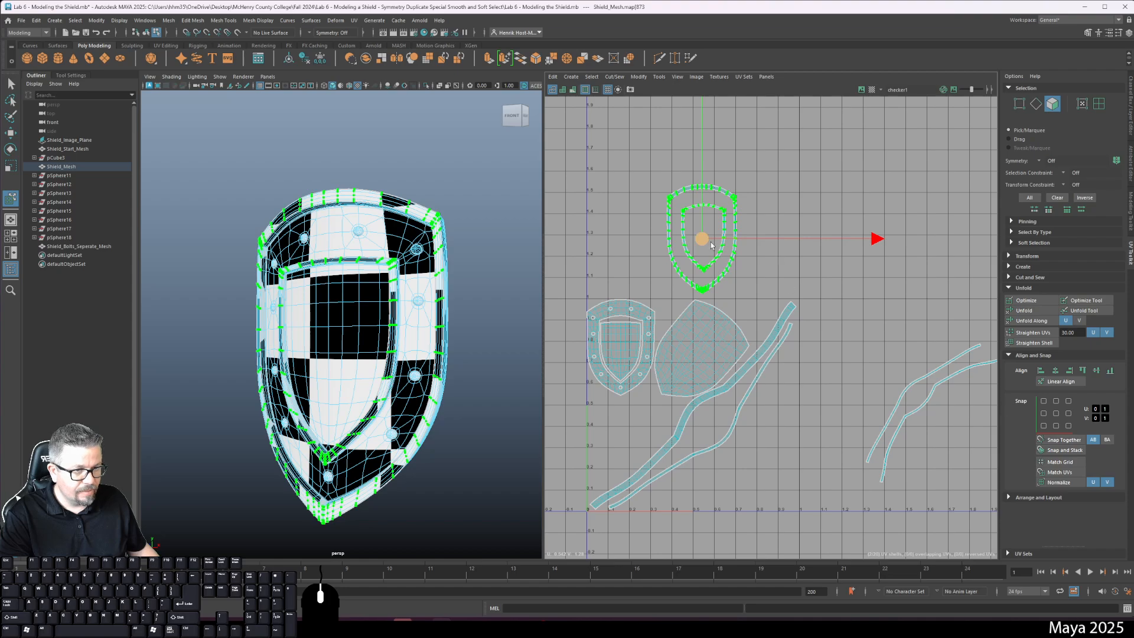
pyautogui.moveTo(711, 246); pyautogui.dragTo(770, 467)
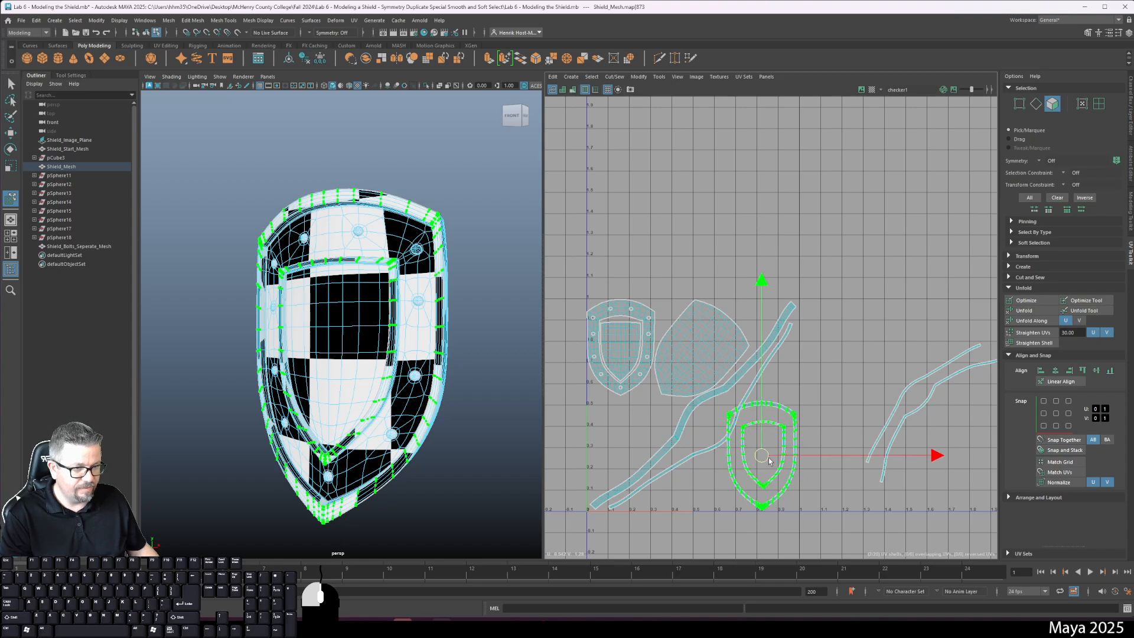
pyautogui.hotkey('ctrl', 'z')
# - Rotate both shield rings so their tips point diagonally up, and nest them in the UV tile below the long thin strip
pyautogui.press('e')
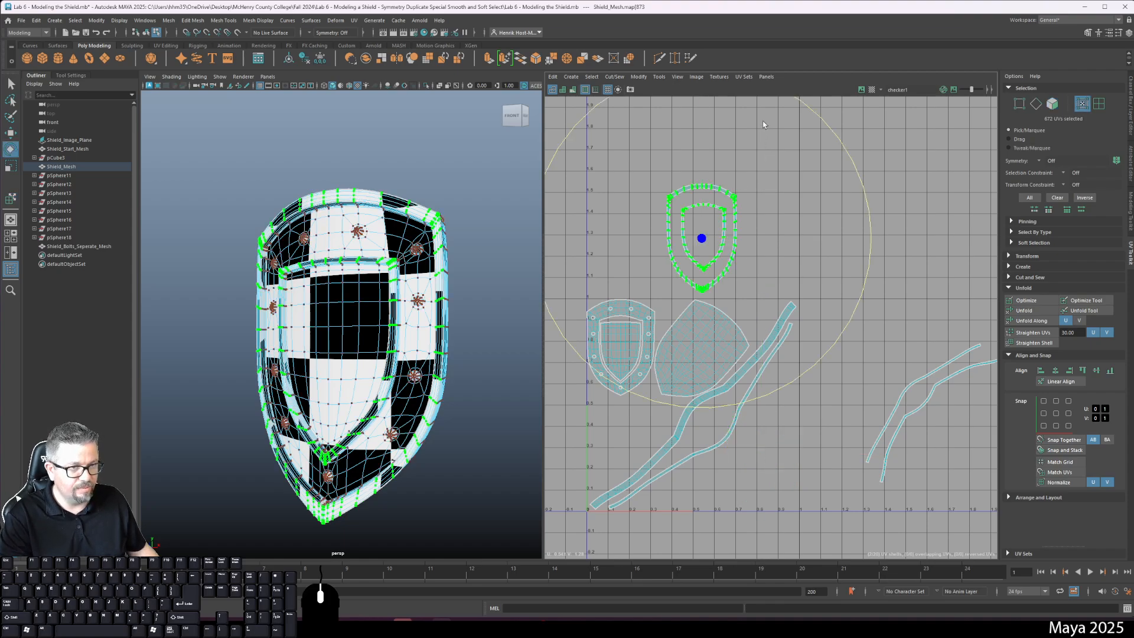
pyautogui.moveTo(835, 132); pyautogui.dragTo(554, 265)
pyautogui.press('w')
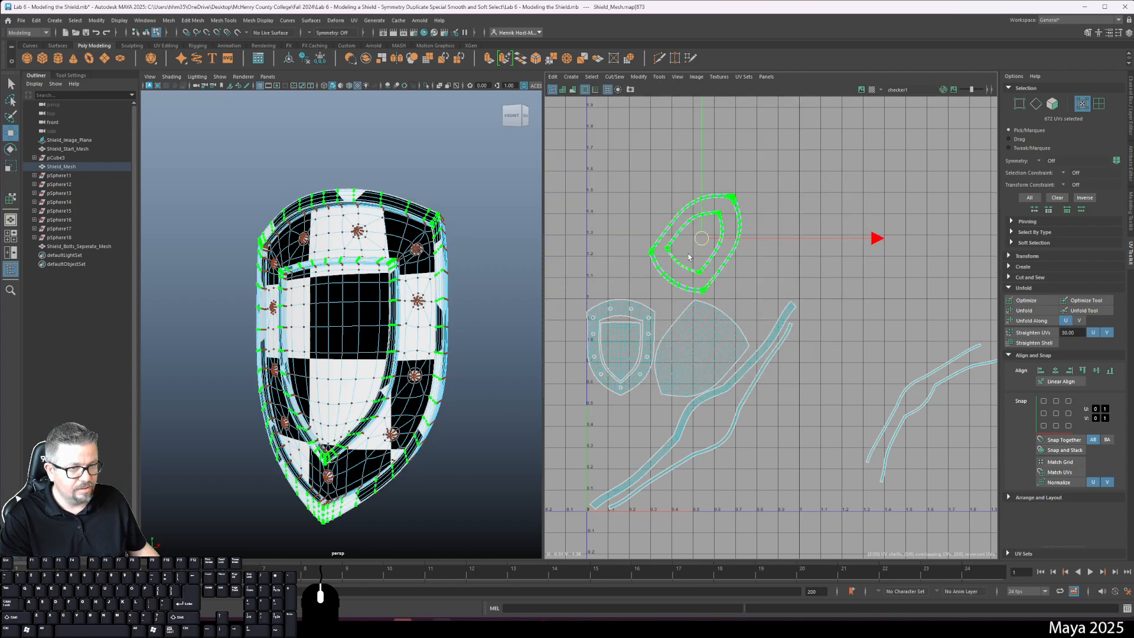
pyautogui.moveTo(713, 271); pyautogui.dragTo(764, 456)
pyautogui.scroll(5, 765, 456)
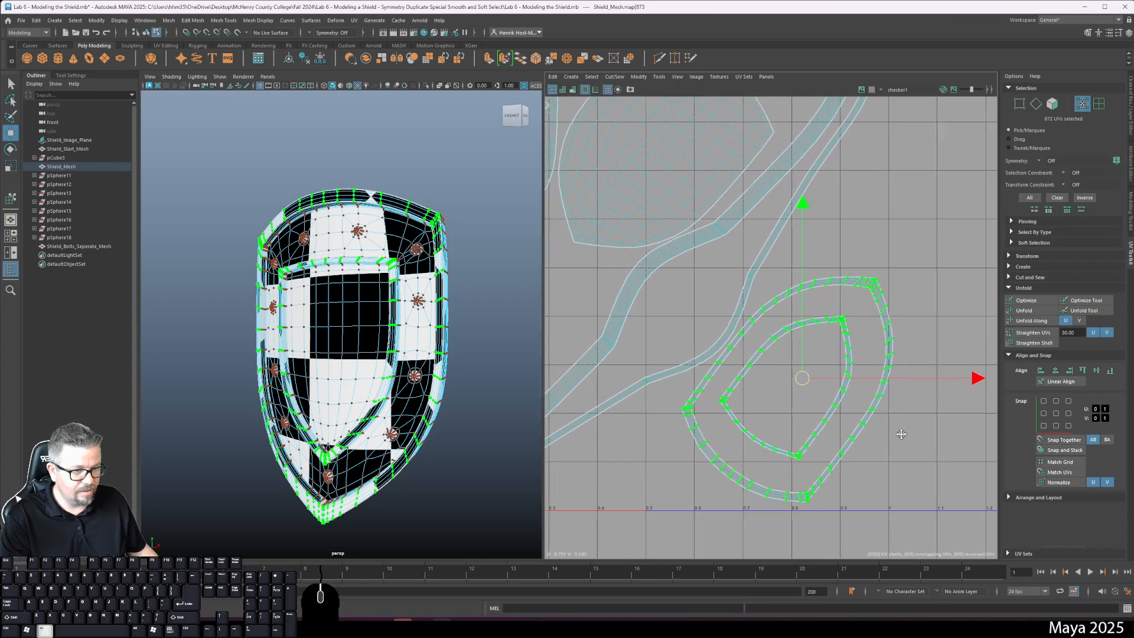
pyautogui.moveTo(976, 372); pyautogui.dragTo(969, 377)
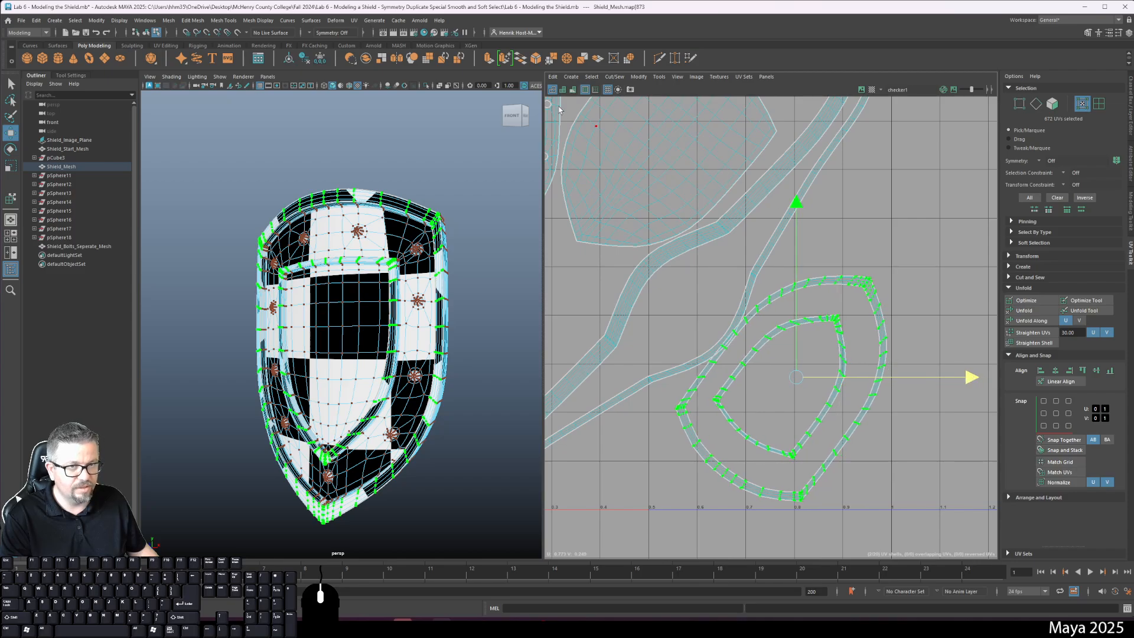
# - Nudge the long thin strip closer to the wide strip using the Move UV Shell tool
pyautogui.click(610, 76)
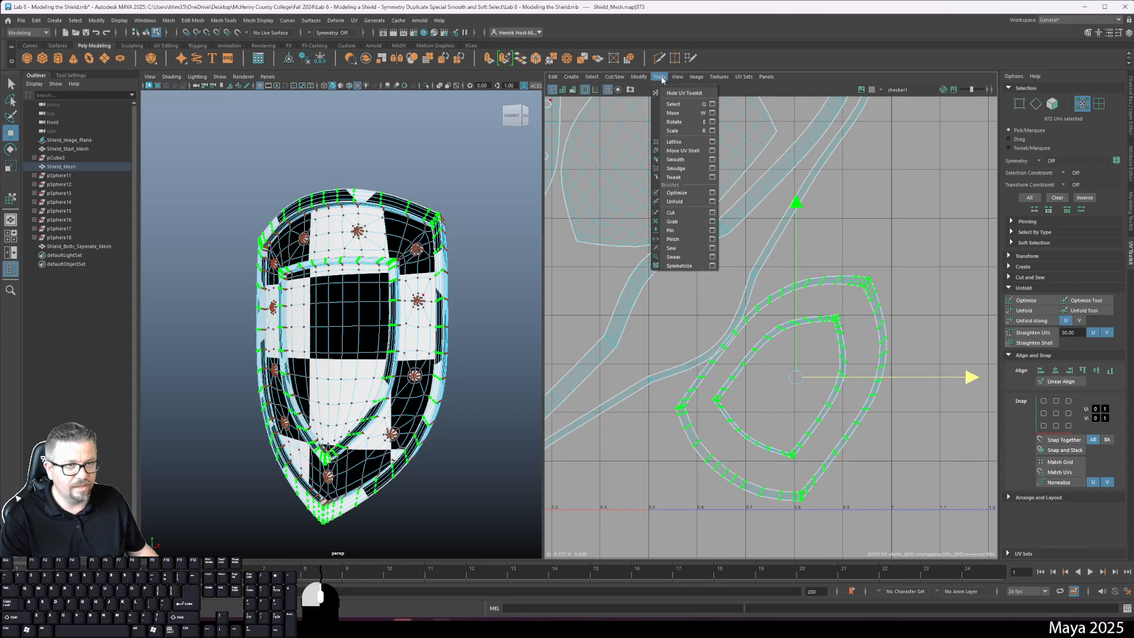
pyautogui.click(679, 152)
pyautogui.keyDown('shift'); pyautogui.click(770, 246); pyautogui.keyUp('shift')
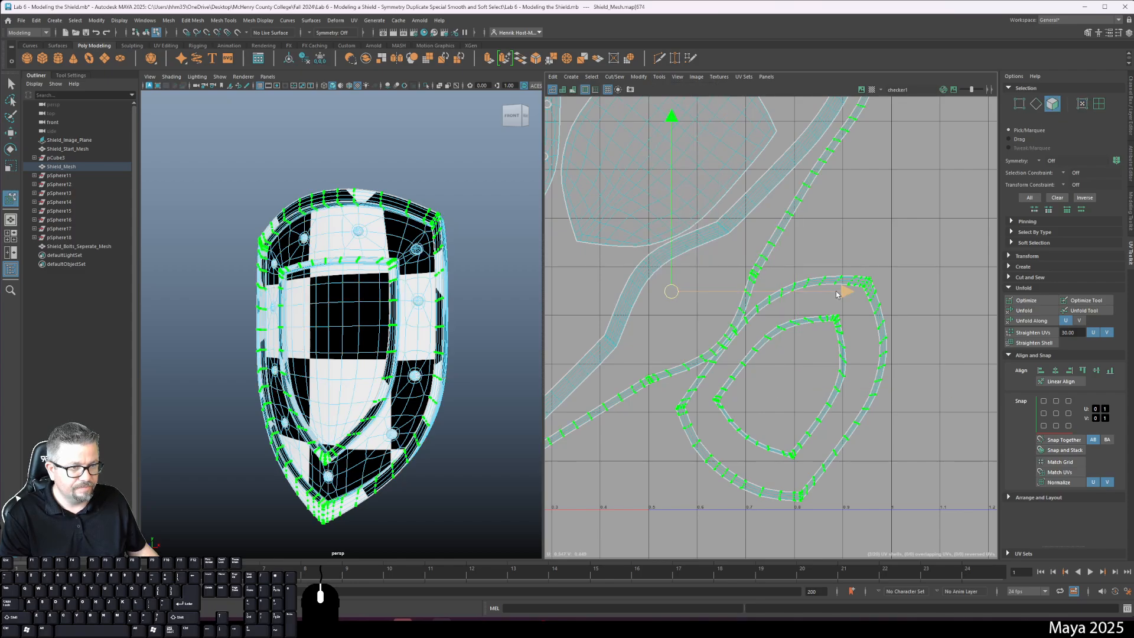
pyautogui.scroll(-3, 839, 293)
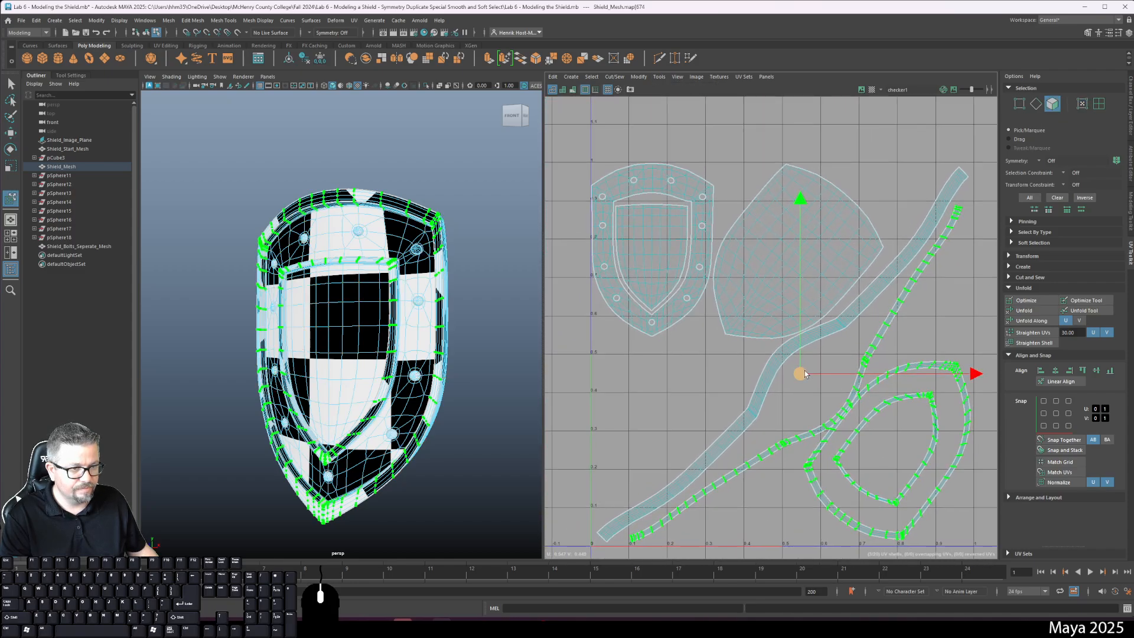
pyautogui.moveTo(804, 373); pyautogui.dragTo(796, 374)
pyautogui.click(903, 333)
pyautogui.click(891, 317)
pyautogui.click(863, 403)
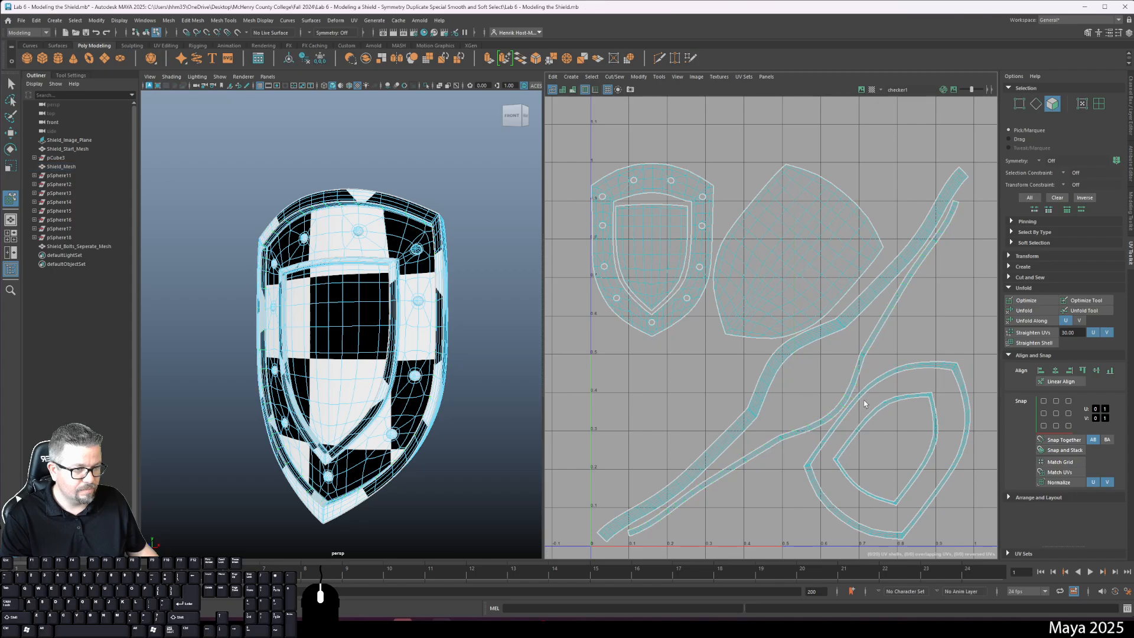
# - Select both shield ring shells, rotate them so their tips point straight up, and shift them toward the tile's lower-right corner
pyautogui.doubleClick(863, 394)
pyautogui.keyDown('shift'); pyautogui.doubleClick(864, 421); pyautogui.keyUp('shift')
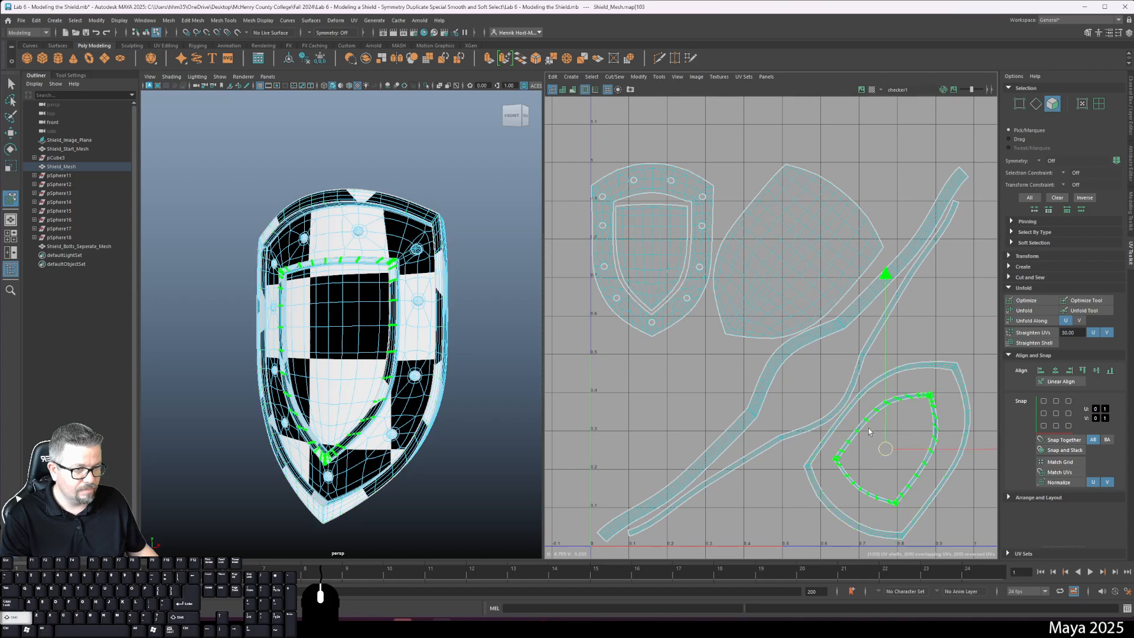
pyautogui.click(660, 77)
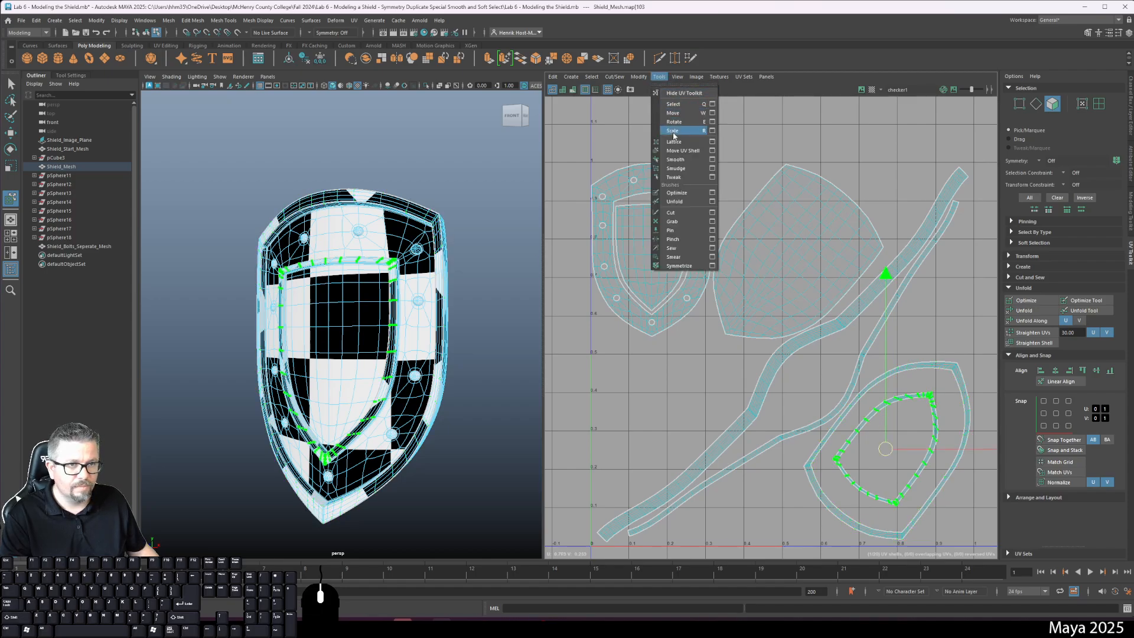
pyautogui.click(675, 154)
pyautogui.moveTo(916, 348); pyautogui.dragTo(911, 431)
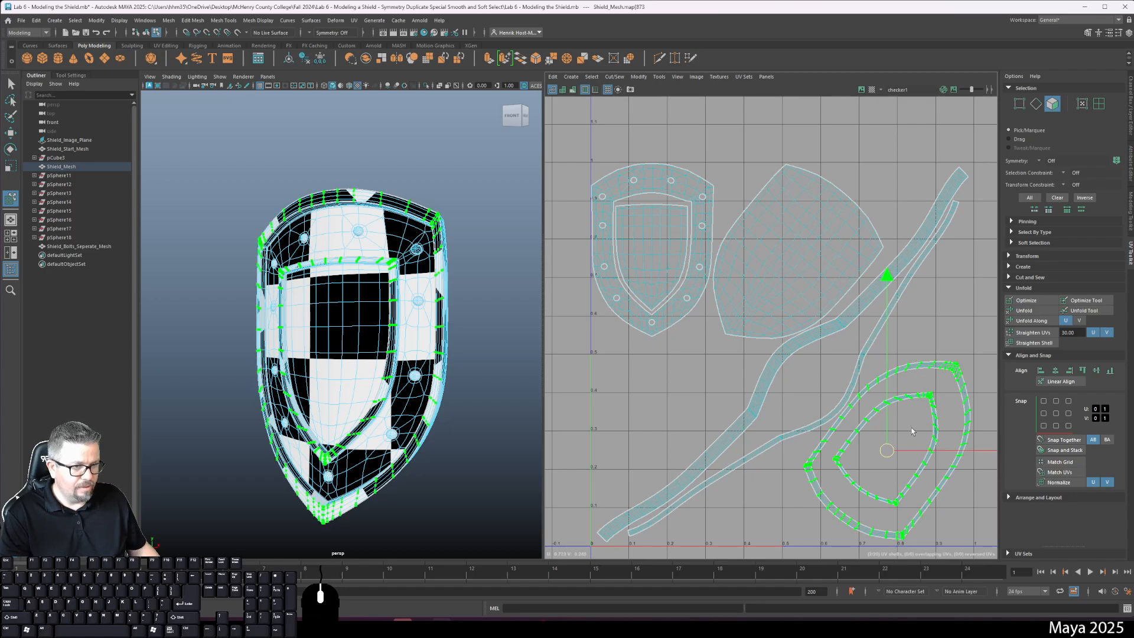
pyautogui.keyDown('alt'); pyautogui.moveTo(920, 442); pyautogui.dragTo(801, 440, button='middle'); pyautogui.keyUp('alt')
pyautogui.press('e')
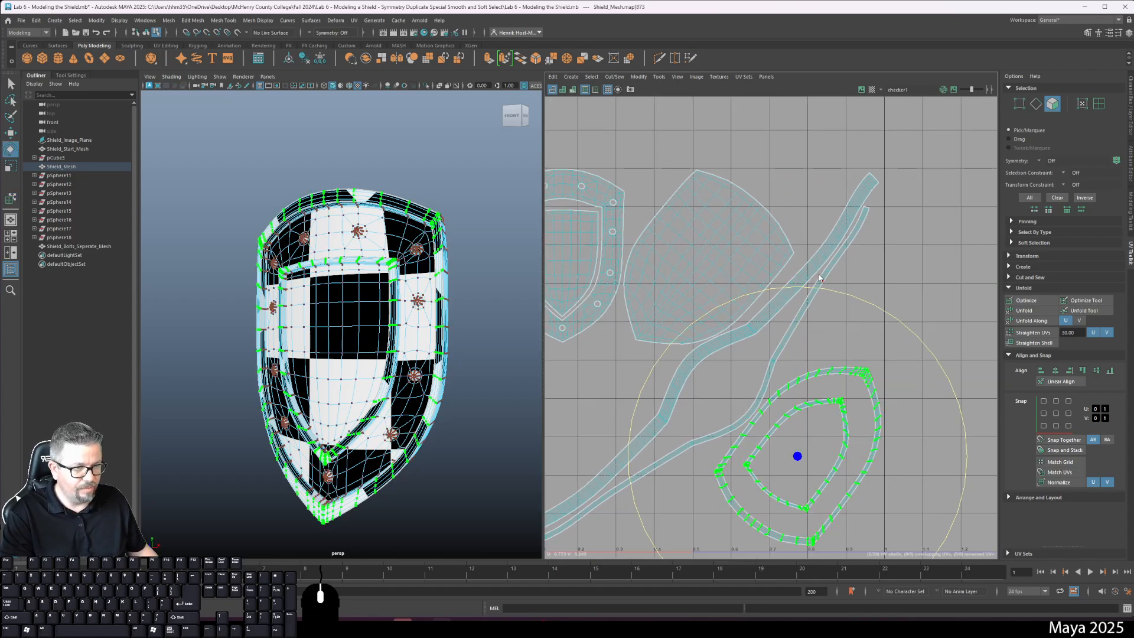
pyautogui.moveTo(849, 295); pyautogui.dragTo(736, 275)
pyautogui.press('w')
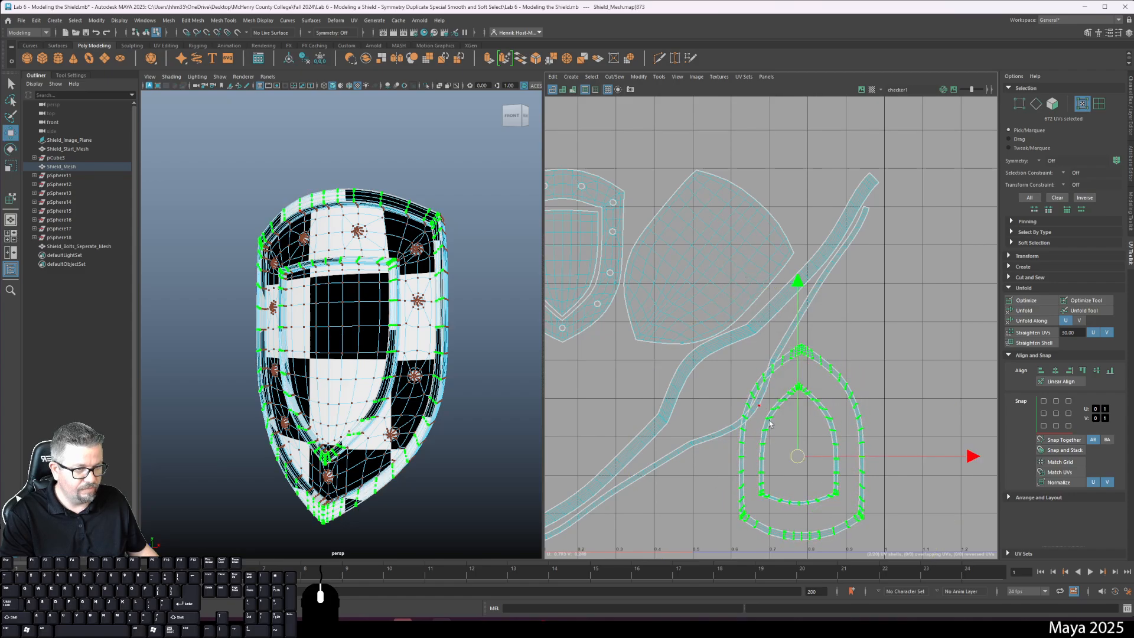
pyautogui.moveTo(797, 459); pyautogui.dragTo(814, 468)
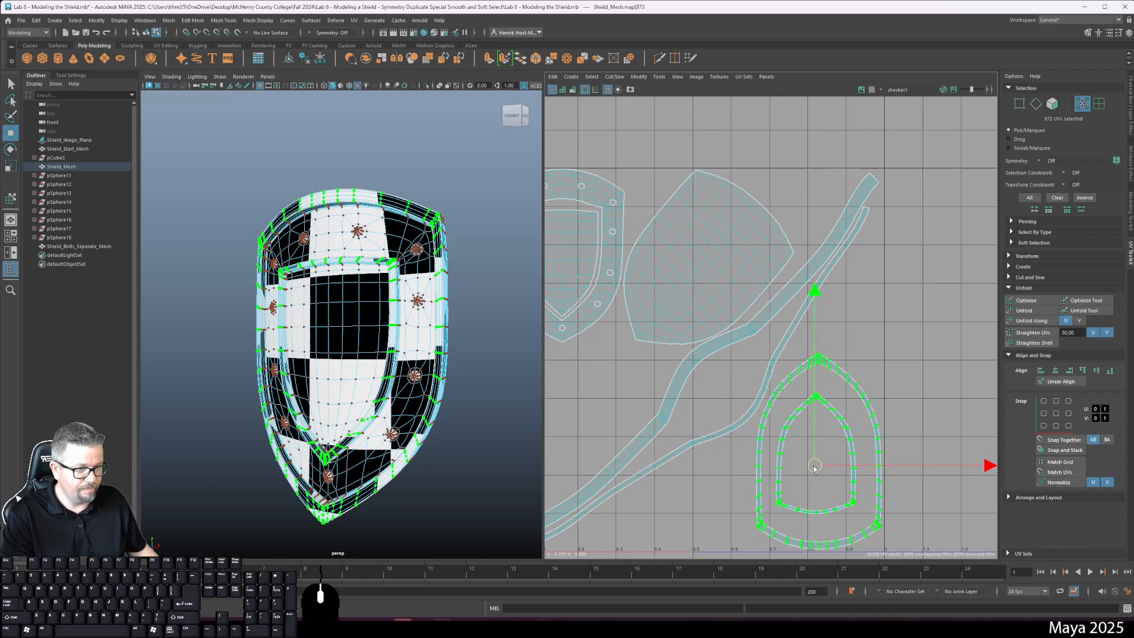
# - Select the diagonal row of bolt shells below the UV tile and move it up closer to the tile
pyautogui.scroll(-2, 856, 328)
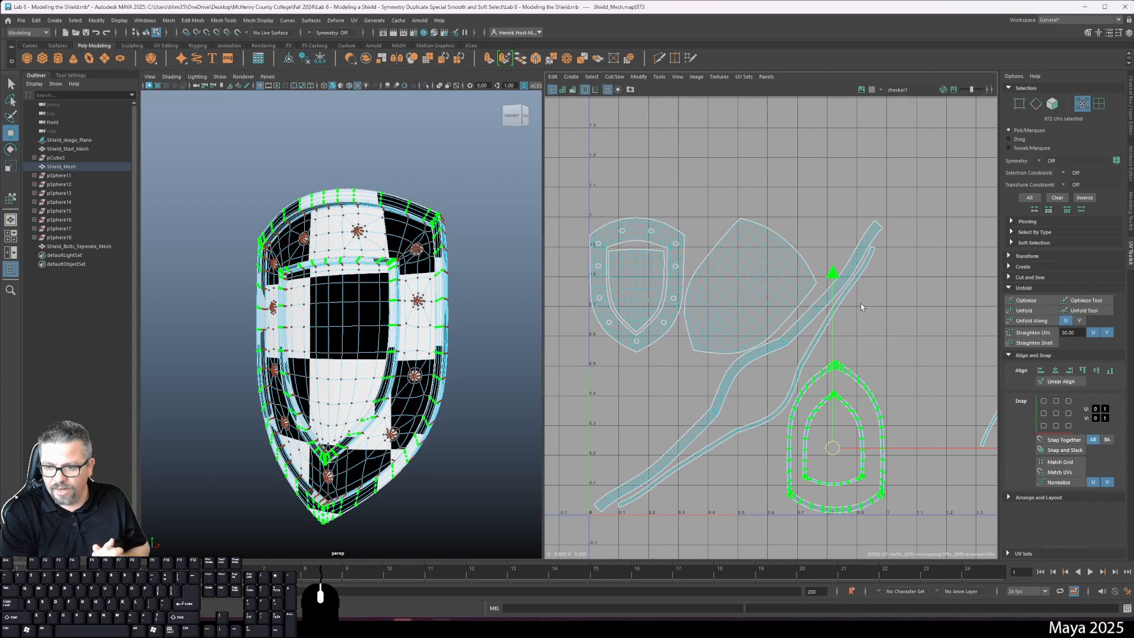
pyautogui.keyDown('alt'); pyautogui.moveTo(757, 353); pyautogui.dragTo(731, 335, button='middle'); pyautogui.keyUp('alt')
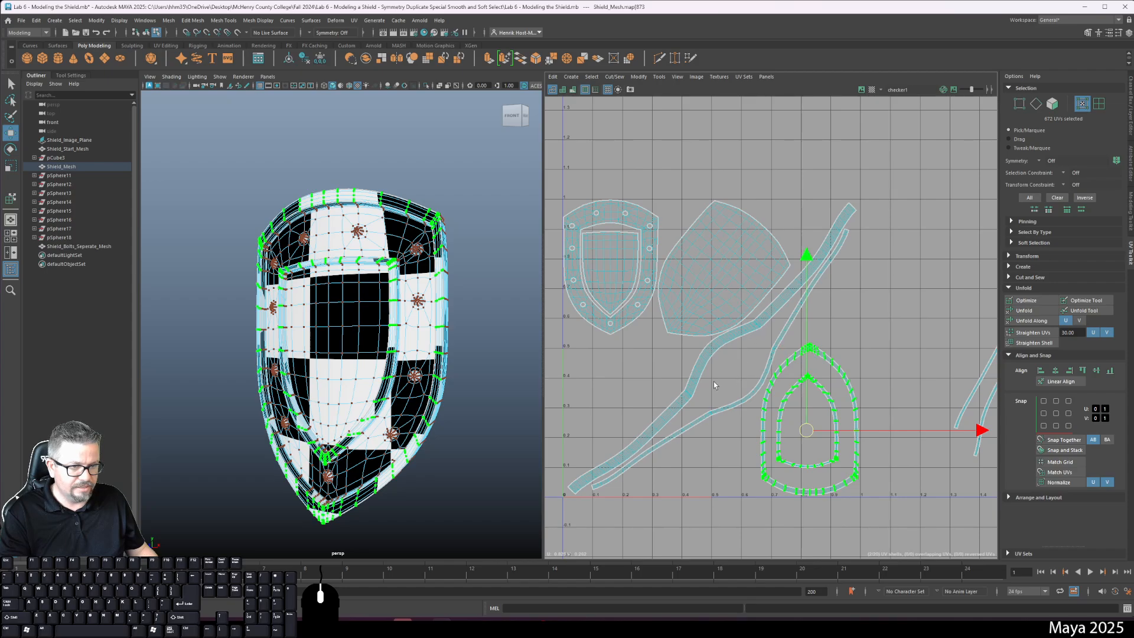
pyautogui.keyDown('alt'); pyautogui.moveTo(713, 381); pyautogui.dragTo(719, 326, button='middle'); pyautogui.keyUp('alt')
pyautogui.keyDown('alt'); pyautogui.scroll(-2, 718, 354); pyautogui.keyUp('alt')
pyautogui.keyDown('alt'); pyautogui.moveTo(708, 481); pyautogui.dragTo(727, 363, button='middle'); pyautogui.keyUp('alt')
pyautogui.moveTo(727, 364); pyautogui.dragTo(886, 497)
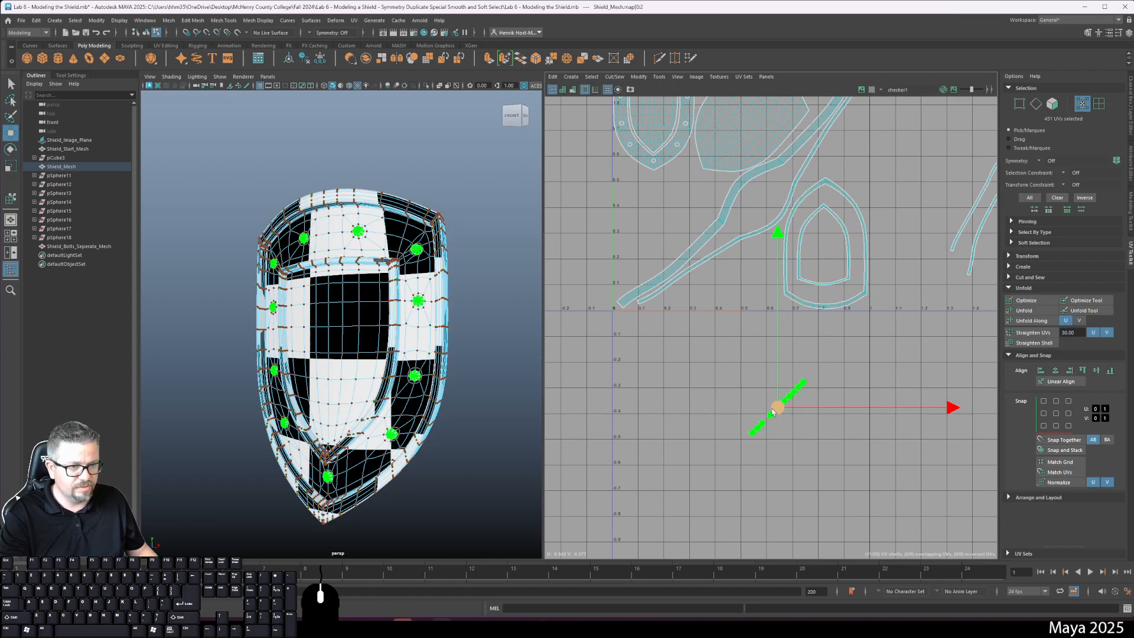
pyautogui.moveTo(779, 409); pyautogui.dragTo(814, 374)
# - Rotate the upper short thin strip outside the tile about 180 degrees and place it just below the long thin strip
pyautogui.keyDown('alt'); pyautogui.moveTo(970, 175); pyautogui.dragTo(841, 275, button='middle'); pyautogui.keyUp('alt')
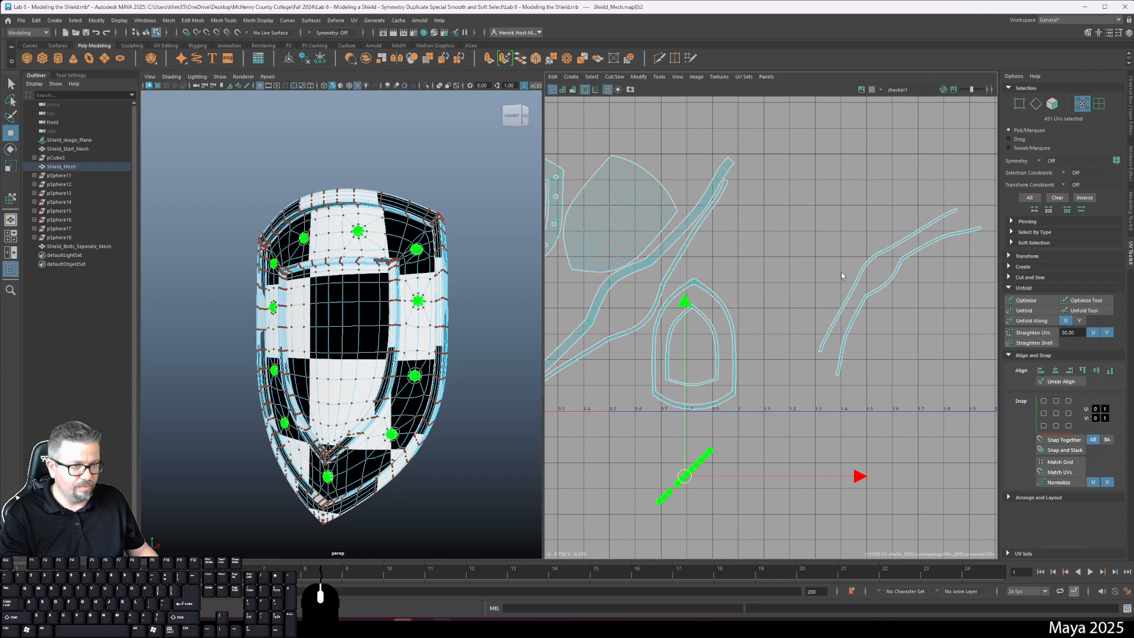
pyautogui.click(897, 242)
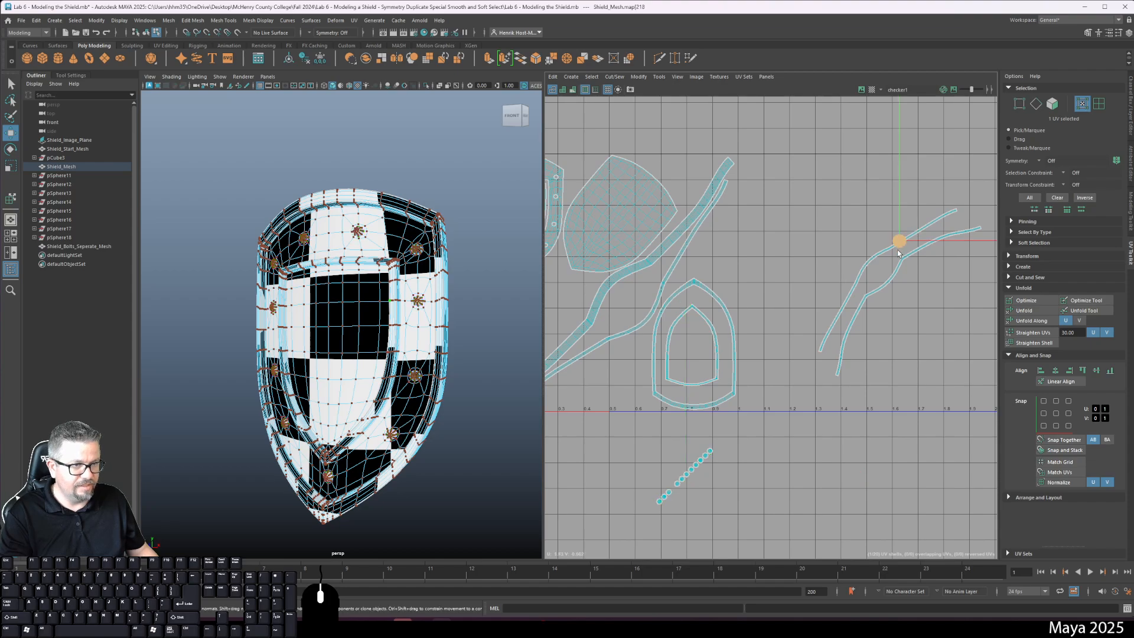
pyautogui.click(658, 77)
pyautogui.click(679, 150)
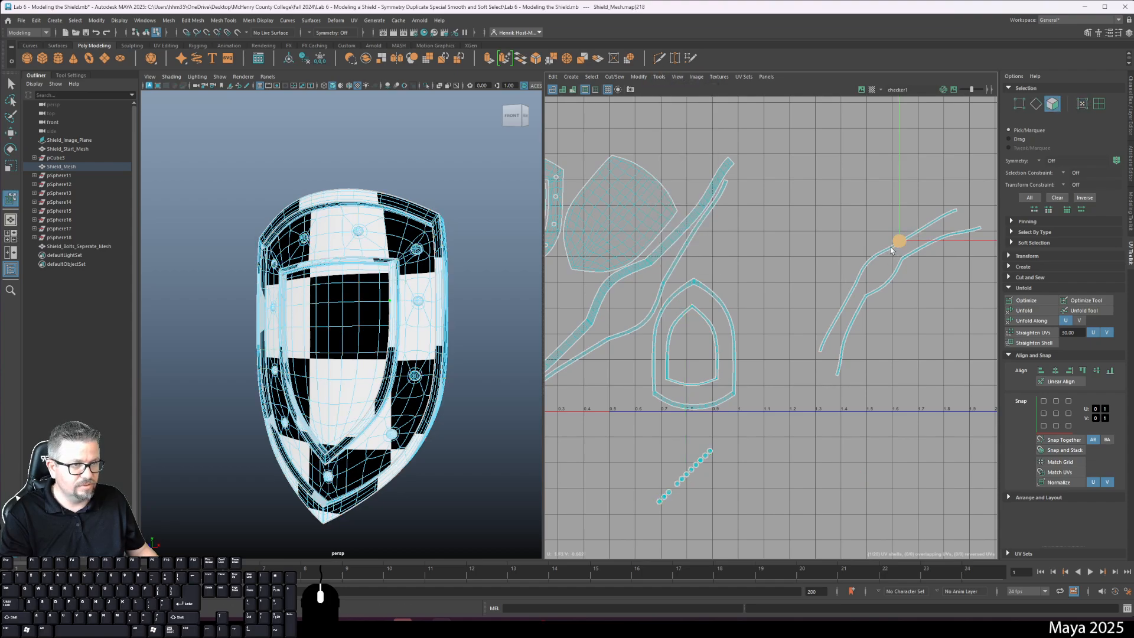
pyautogui.moveTo(879, 257); pyautogui.dragTo(630, 377)
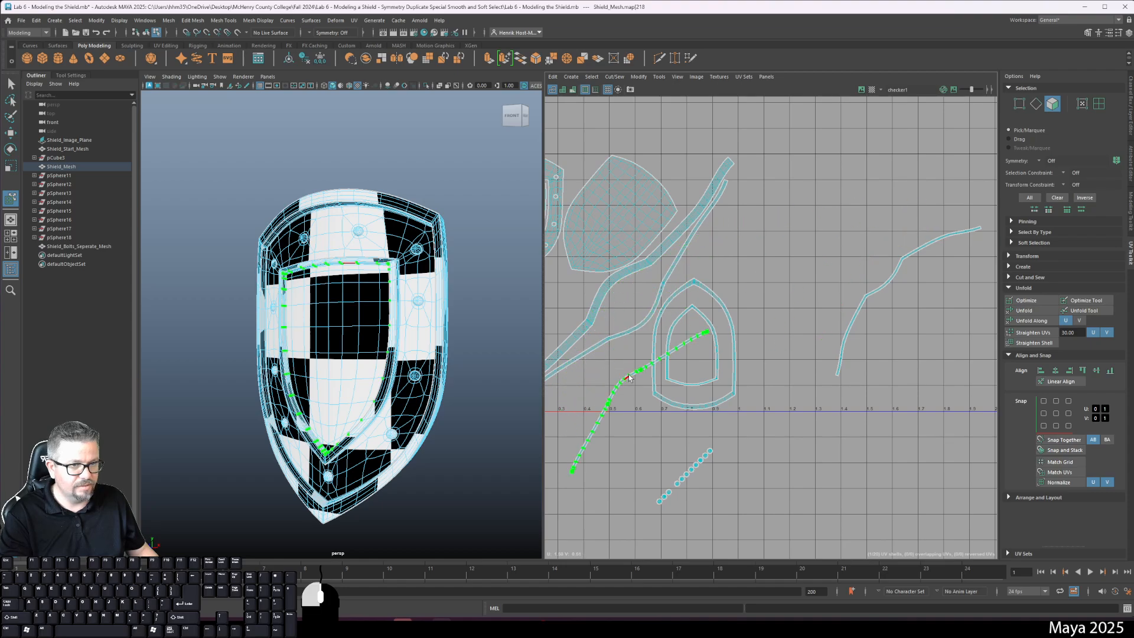
pyautogui.hotkey('ctrl', 'z')
pyautogui.press('e')
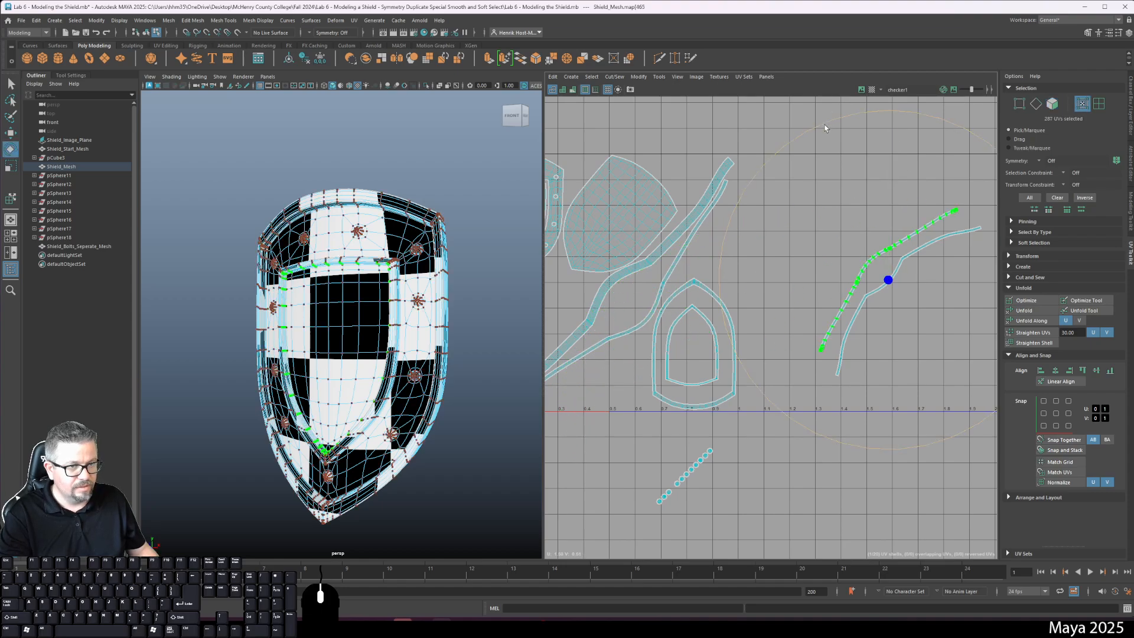
pyautogui.moveTo(826, 125); pyautogui.dragTo(940, 452)
pyautogui.press('w')
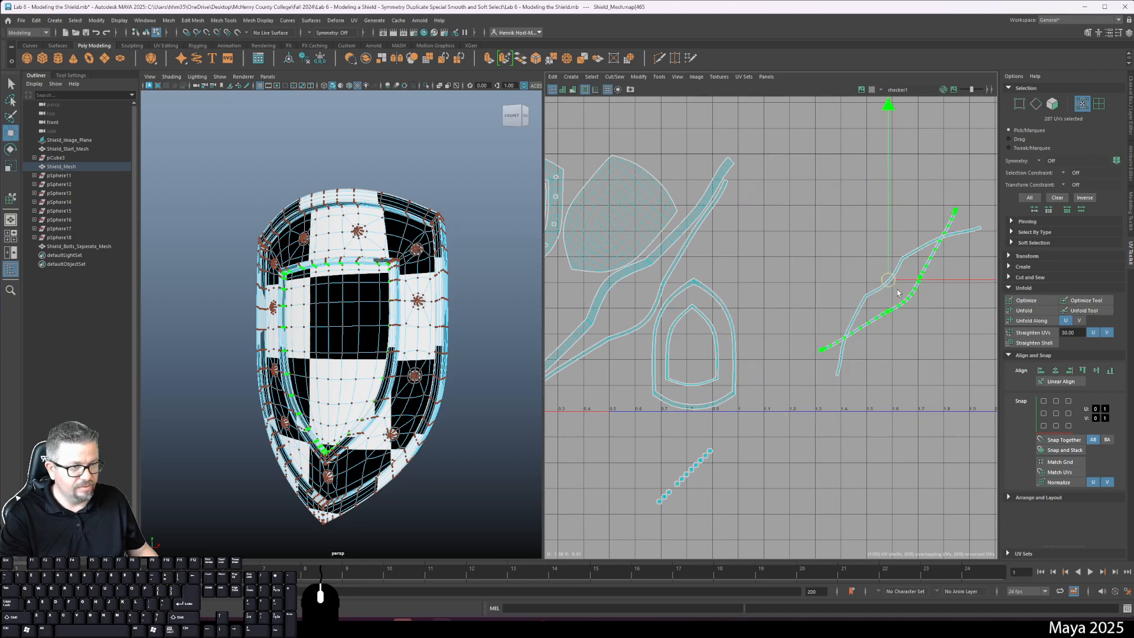
pyautogui.moveTo(882, 285); pyautogui.dragTo(629, 311)
pyautogui.keyDown('alt'); pyautogui.moveTo(629, 311); pyautogui.dragTo(761, 399, button='middle'); pyautogui.keyUp('alt')
# - Rotate the remaining wavy thin strip about 180 degrees and move it into the UV tile beside the other thin strips
pyautogui.keyDown('alt'); pyautogui.moveTo(943, 425); pyautogui.dragTo(795, 384, button='middle'); pyautogui.keyUp('alt')
pyautogui.keyDown('alt'); pyautogui.scroll(2, 794, 383); pyautogui.keyUp('alt')
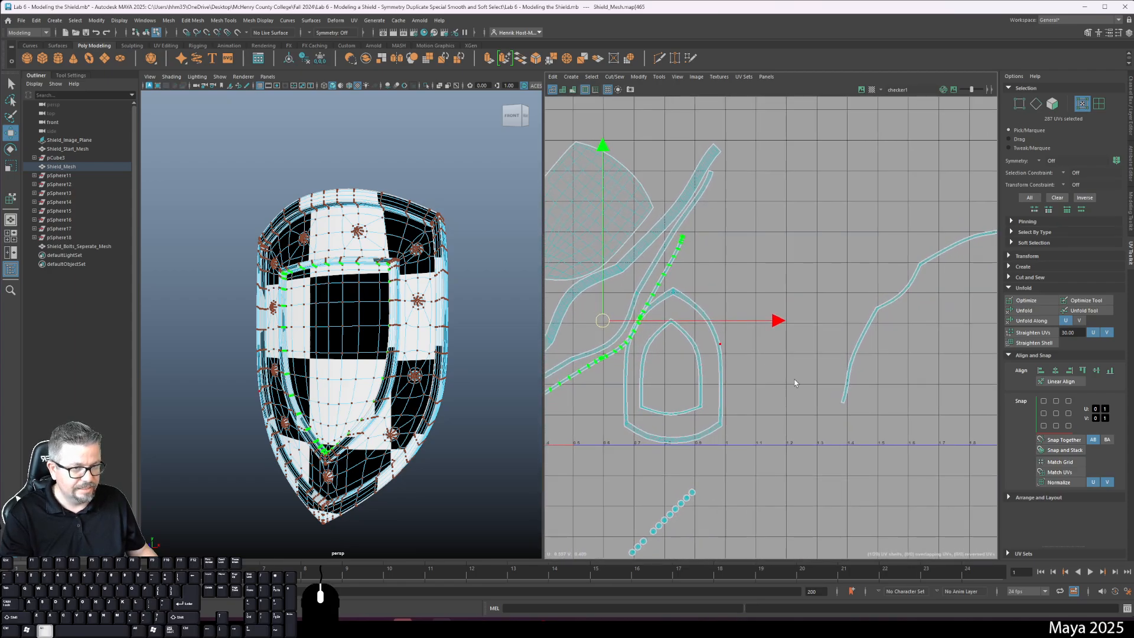
pyautogui.click(917, 275)
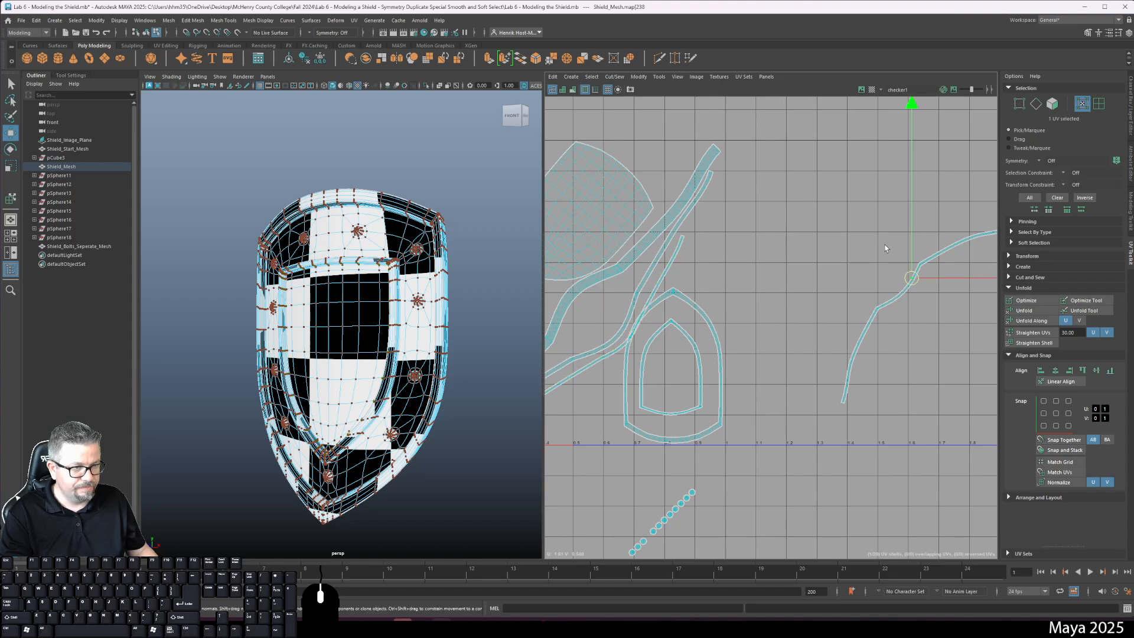
pyautogui.click(659, 82)
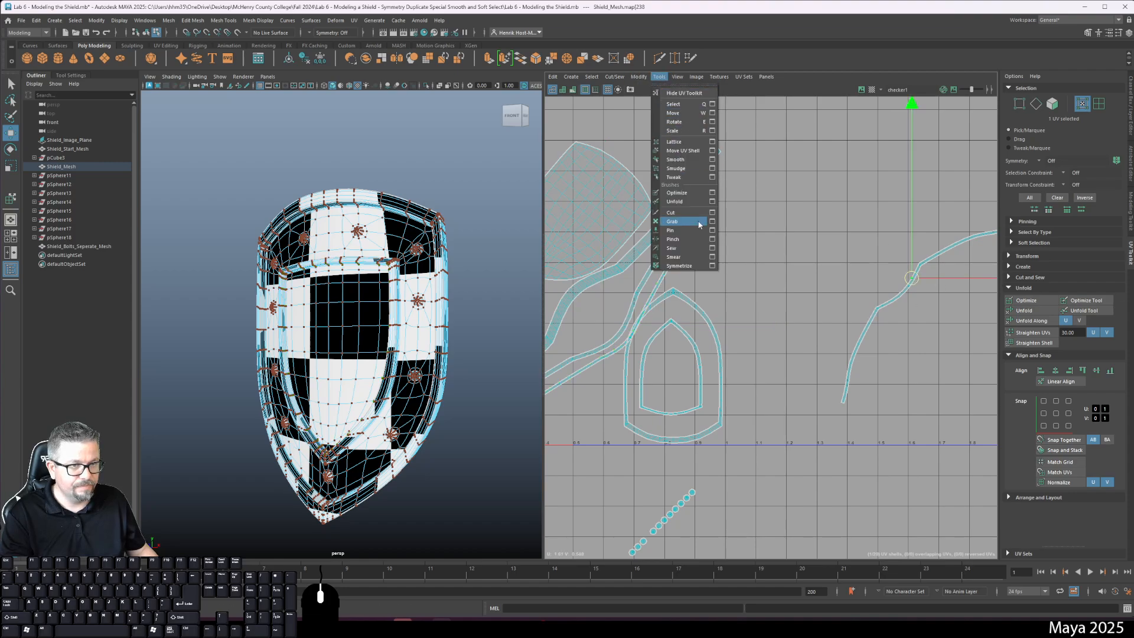
pyautogui.click(688, 161)
pyautogui.moveTo(897, 299); pyautogui.dragTo(634, 386)
pyautogui.hotkey('ctrl', 'z')
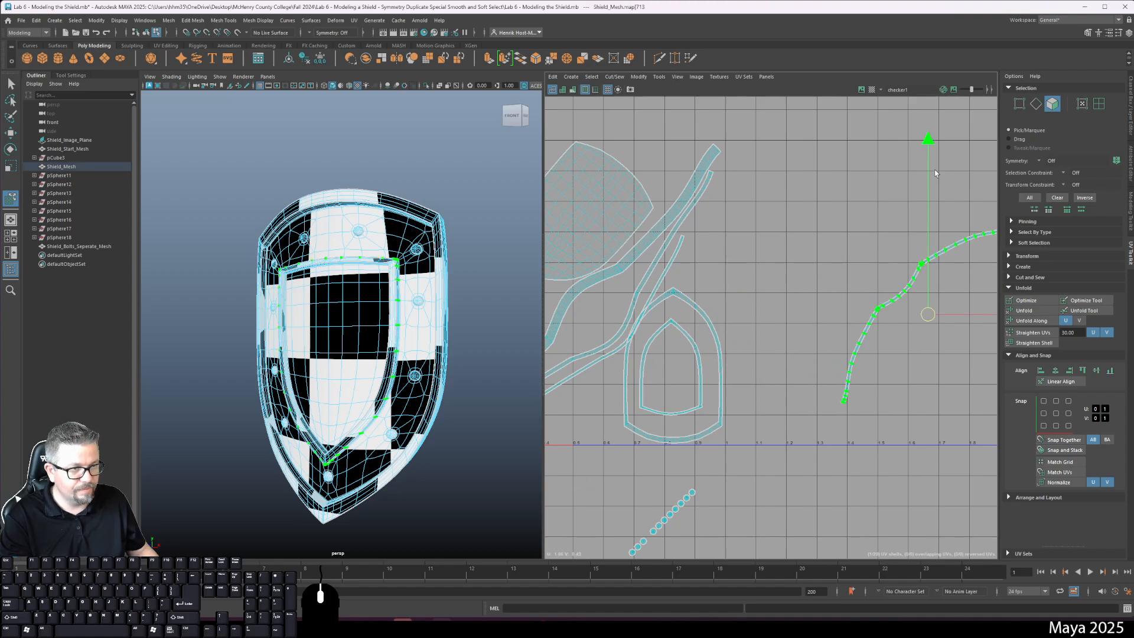
pyautogui.press('e')
pyautogui.moveTo(750, 295); pyautogui.dragTo(958, 501)
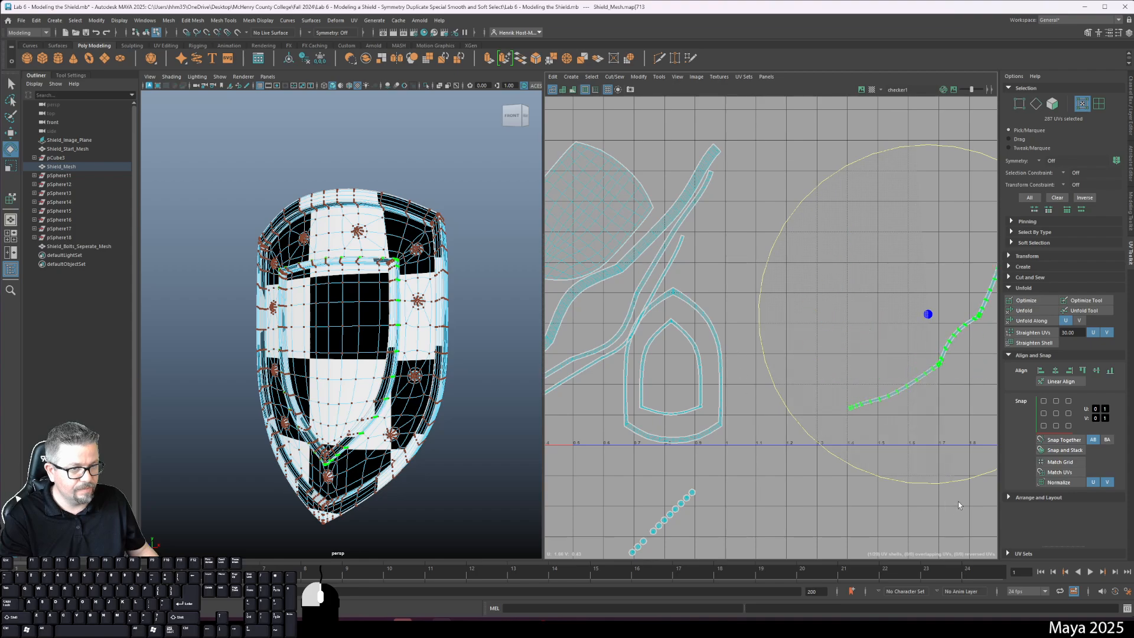
pyautogui.press('w')
pyautogui.moveTo(927, 314); pyautogui.dragTo(600, 329)
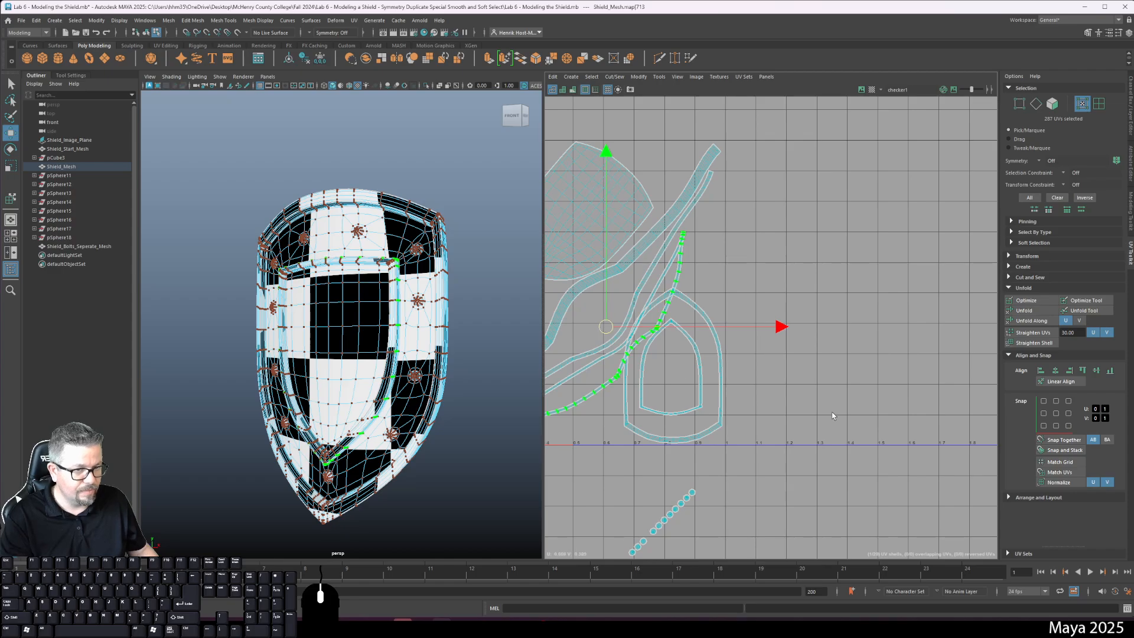
# - Move the wavy thin strip further down below the other strips and tilt it slightly clockwise
pyautogui.keyDown('alt'); pyautogui.moveTo(833, 416); pyautogui.dragTo(992, 456, button='middle'); pyautogui.keyUp('alt')
pyautogui.keyDown('alt'); pyautogui.moveTo(678, 378); pyautogui.dragTo(760, 452, button='right'); pyautogui.keyUp('alt')
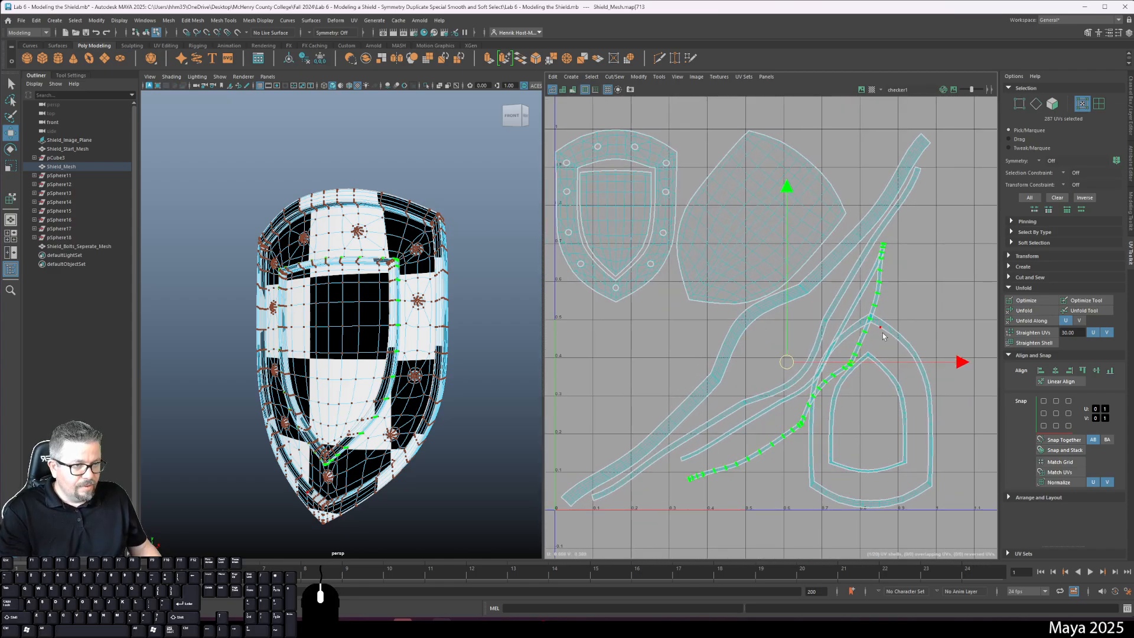
pyautogui.press('e')
pyautogui.moveTo(813, 209); pyautogui.dragTo(750, 588)
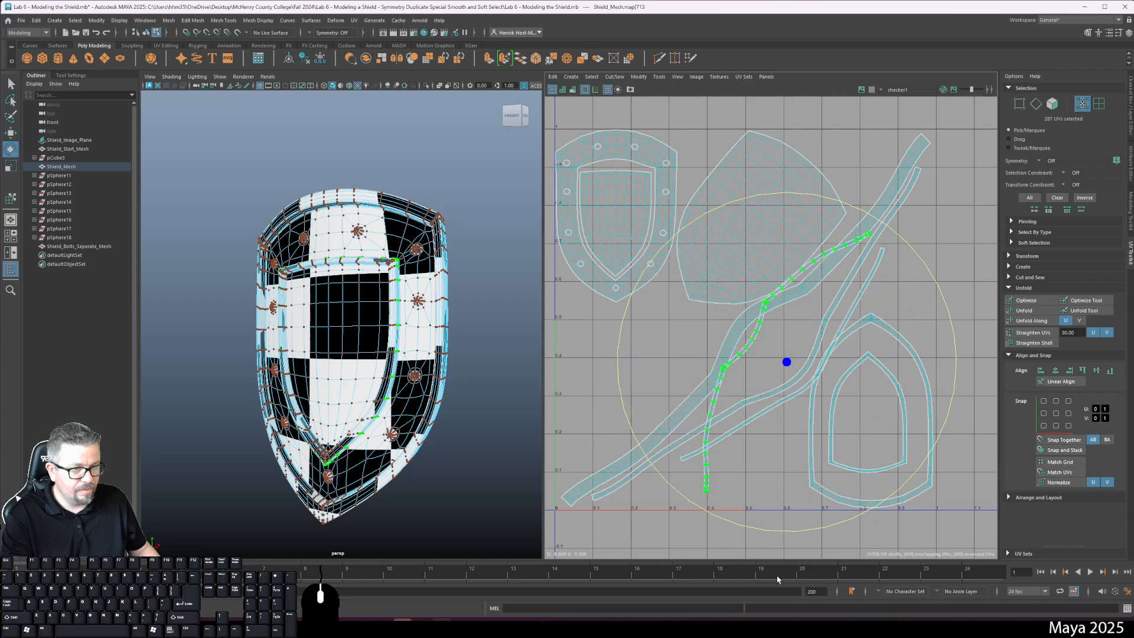
pyautogui.press('w')
pyautogui.moveTo(786, 361); pyautogui.dragTo(763, 418)
pyautogui.press('e')
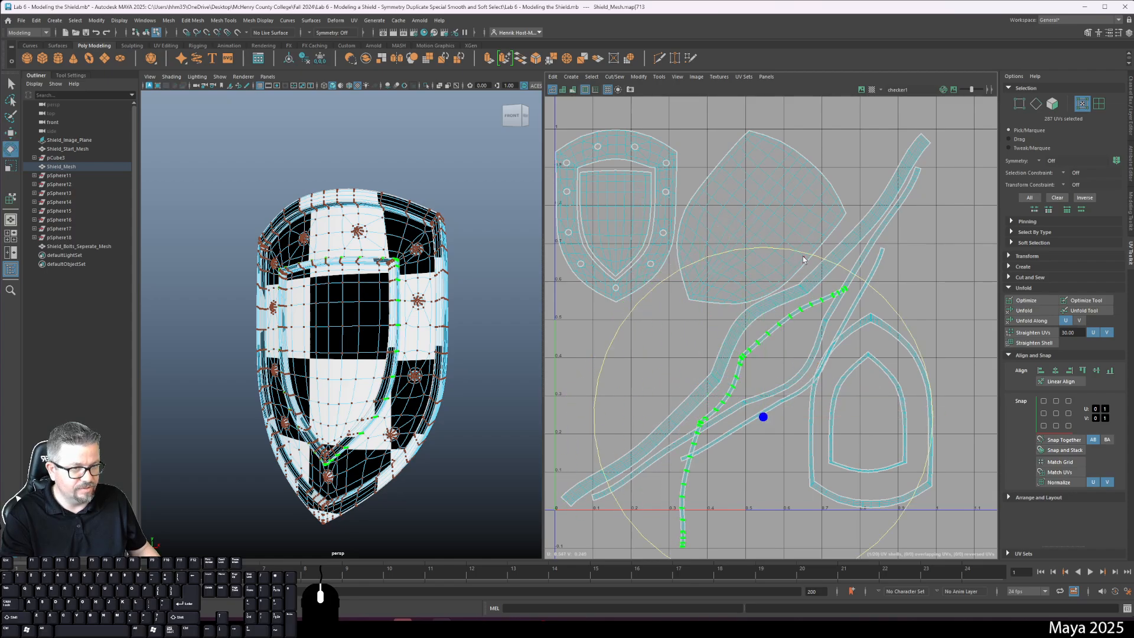
pyautogui.moveTo(803, 258); pyautogui.dragTo(820, 467)
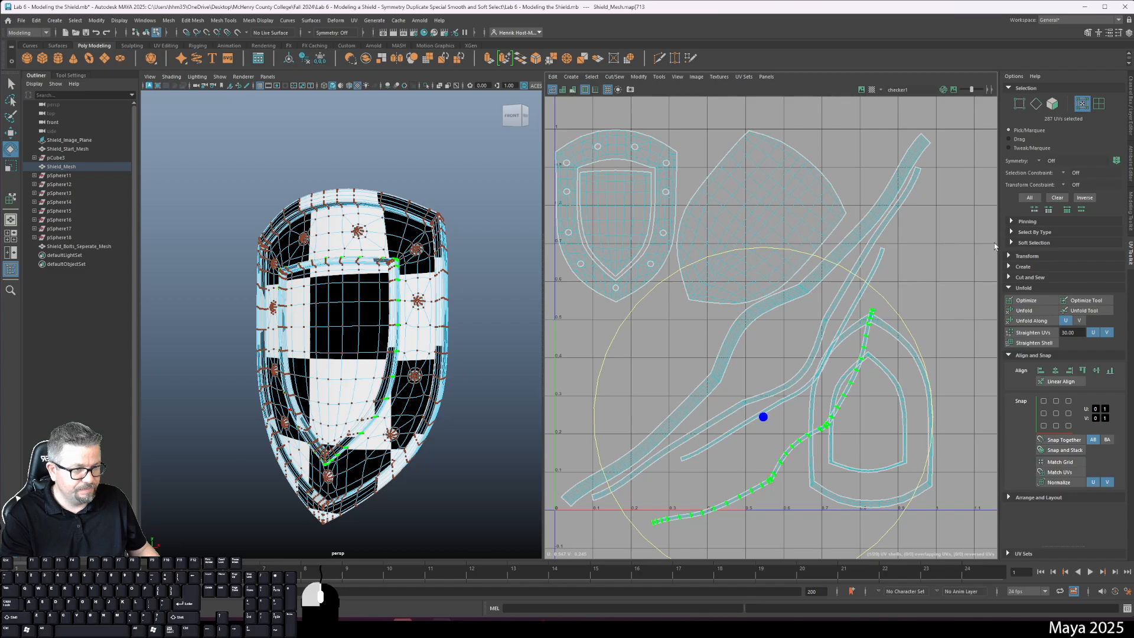
# - Move the inner shield ring shell out of the outer ring to the free space beyond the strips' upper ends
pyautogui.click(994, 246)
pyautogui.click(899, 334)
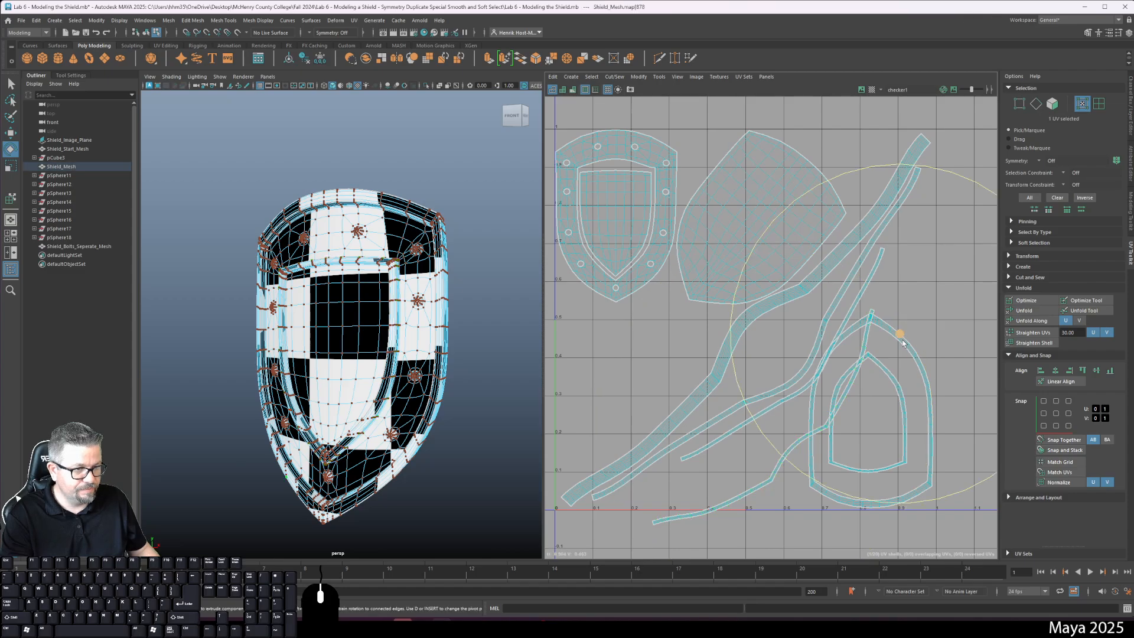
pyautogui.click(659, 76)
pyautogui.click(679, 155)
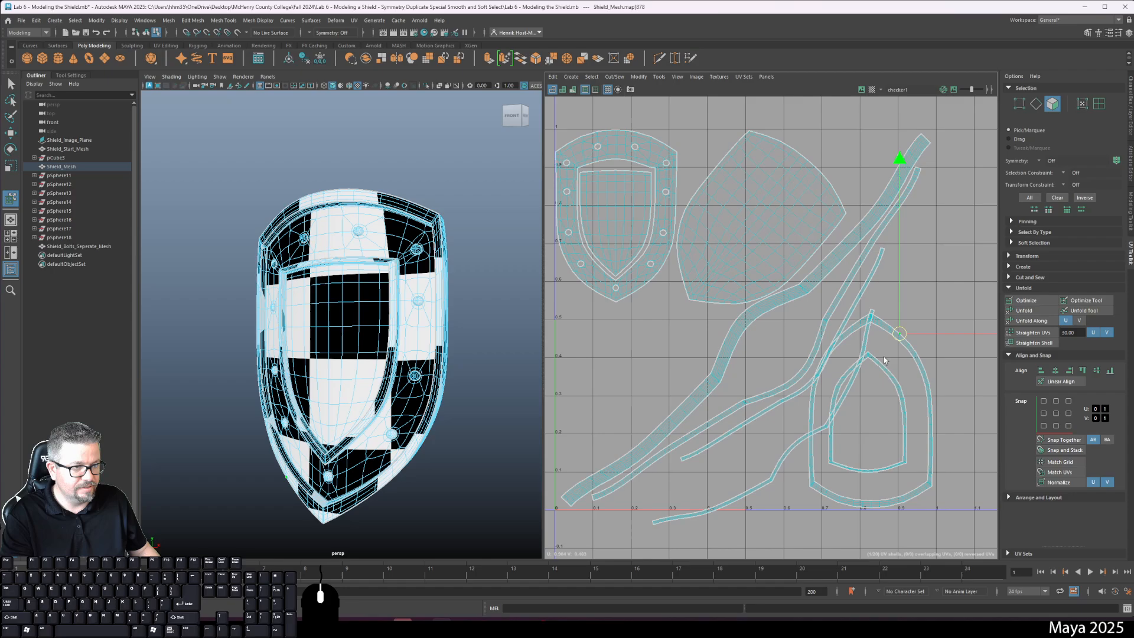
pyautogui.click(896, 392)
pyautogui.moveTo(900, 390); pyautogui.dragTo(986, 222)
# - Rotate the outer shield ring shell clockwise so its tip points diagonally up to the right
pyautogui.moveTo(909, 341); pyautogui.dragTo(645, 312)
pyautogui.hotkey('ctrl', 'z')
pyautogui.press('e')
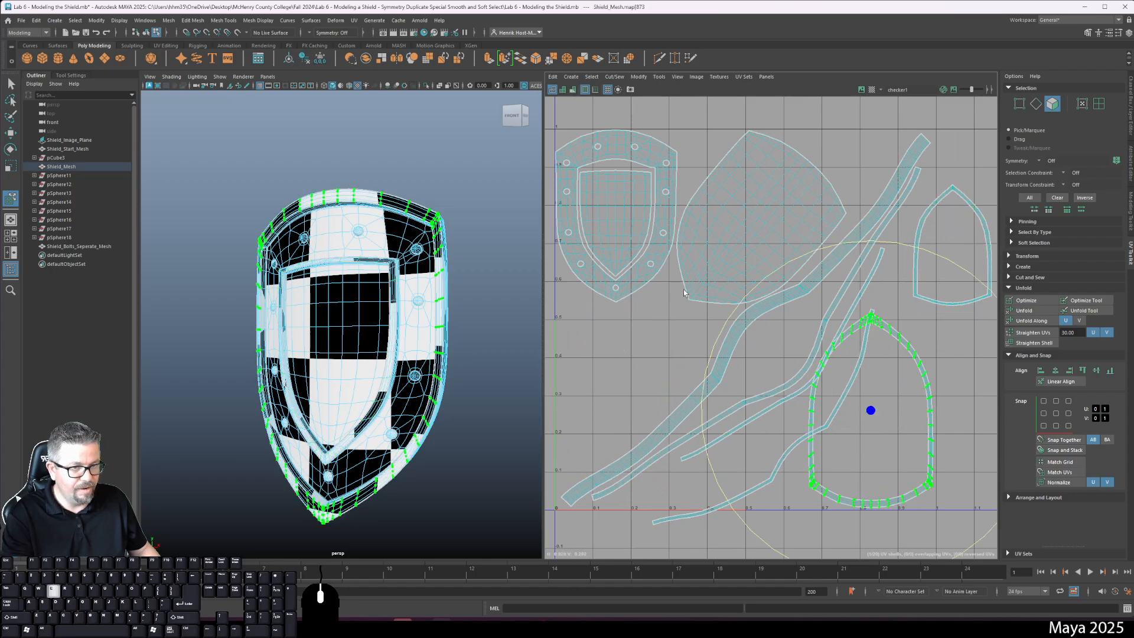
pyautogui.moveTo(878, 270); pyautogui.dragTo(912, 307)
# - Try placing the outer shield ring in the empty space below the bolted shield shell, and undo the move
pyautogui.press('w')
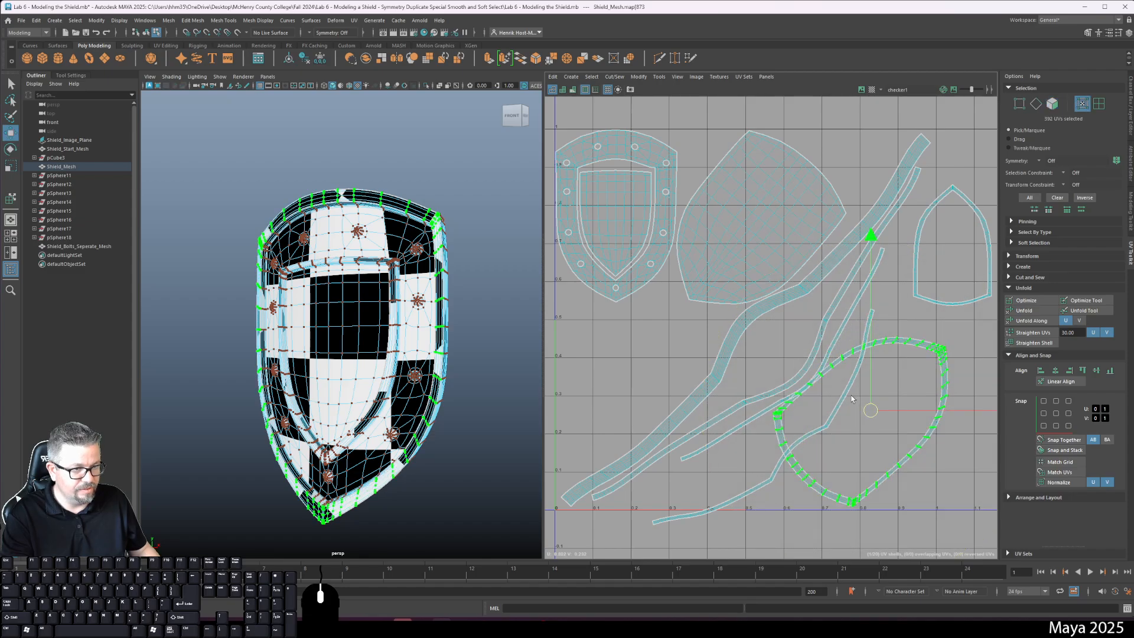
pyautogui.moveTo(859, 411); pyautogui.dragTo(603, 374)
pyautogui.keyDown('alt'); pyautogui.moveTo(658, 374); pyautogui.dragTo(779, 382, button='middle'); pyautogui.keyUp('alt')
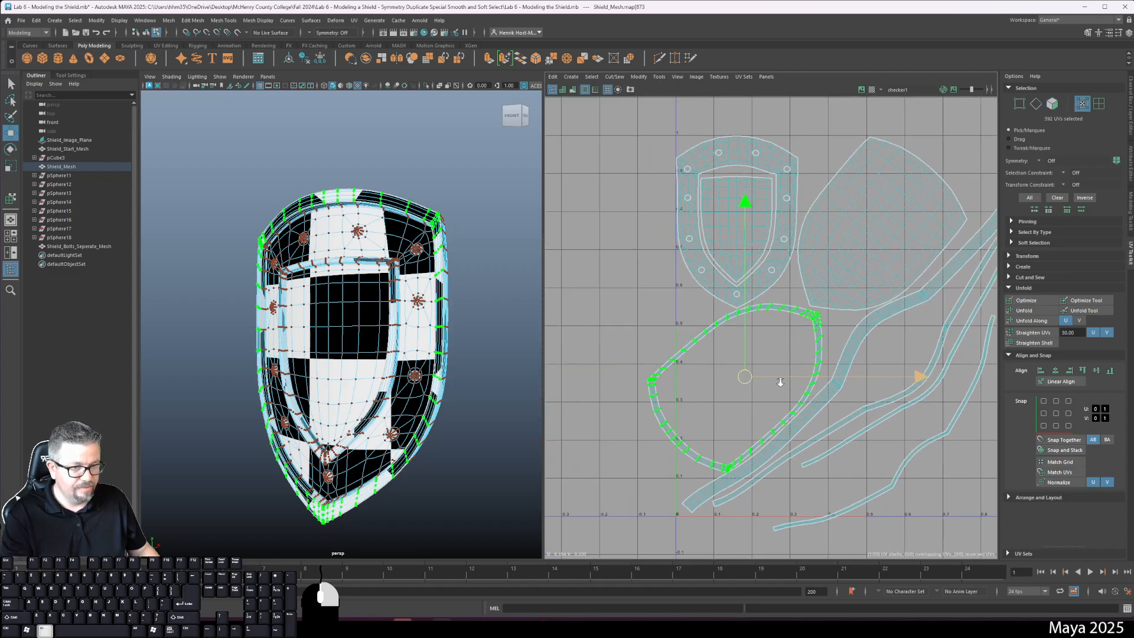
pyautogui.keyDown('alt'); pyautogui.moveTo(779, 382); pyautogui.dragTo(709, 400, button='right'); pyautogui.keyUp('alt')
pyautogui.hotkey('ctrl', 'z')
# - Rotate the outer shield ring shell clockwise until its tip points down, and move it to the free space beyond the strips
pyautogui.keyDown('alt'); pyautogui.moveTo(710, 400); pyautogui.dragTo(554, 375, button='middle'); pyautogui.keyUp('alt')
pyautogui.press('e')
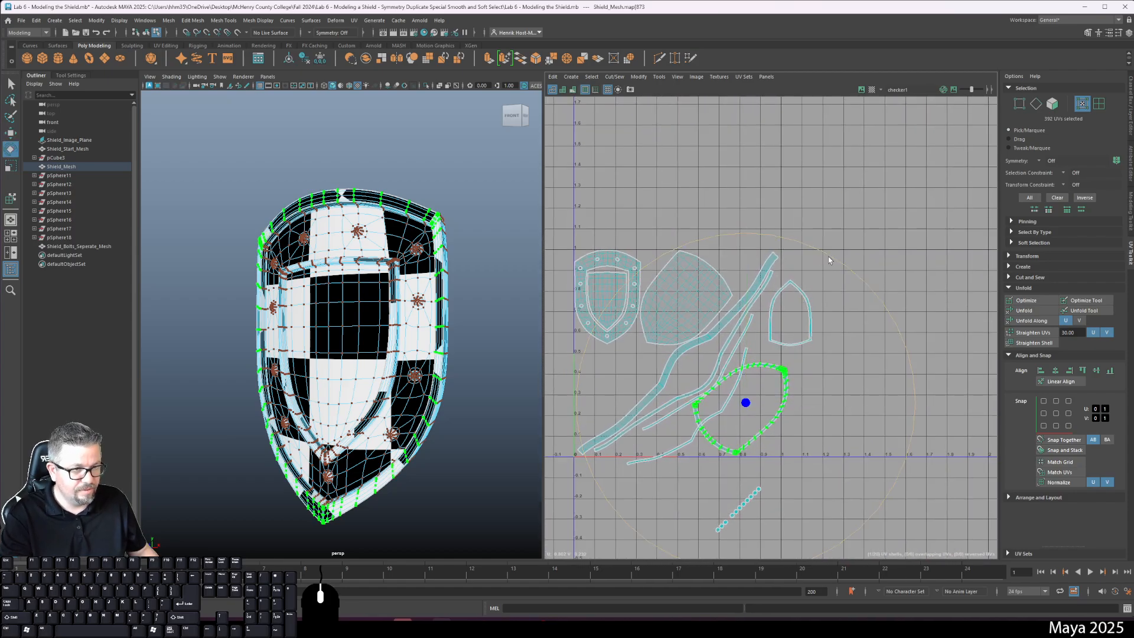
pyautogui.moveTo(830, 256); pyautogui.dragTo(785, 505)
pyautogui.press('w')
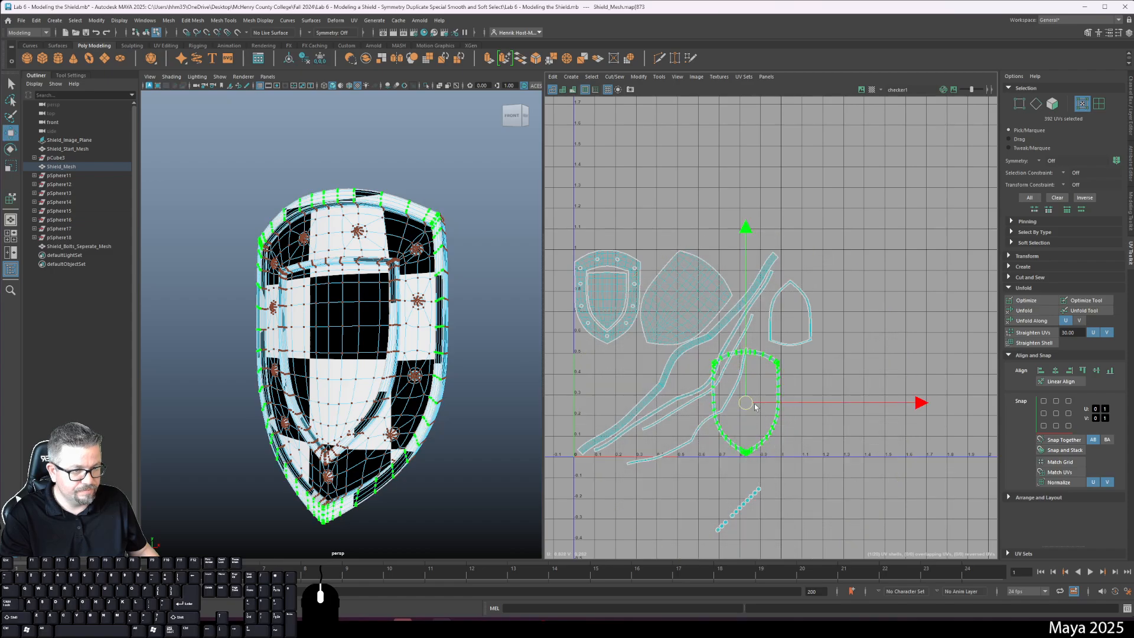
pyautogui.moveTo(745, 402); pyautogui.dragTo(848, 392)
# - Select the short smooth thin strip with the Move UV Shell tool, rotate it counterclockwise to nearly upright and shift it clear of the wavy strip
pyautogui.keyDown('alt'); pyautogui.moveTo(664, 331); pyautogui.dragTo(785, 457, button='right'); pyautogui.keyUp('alt')
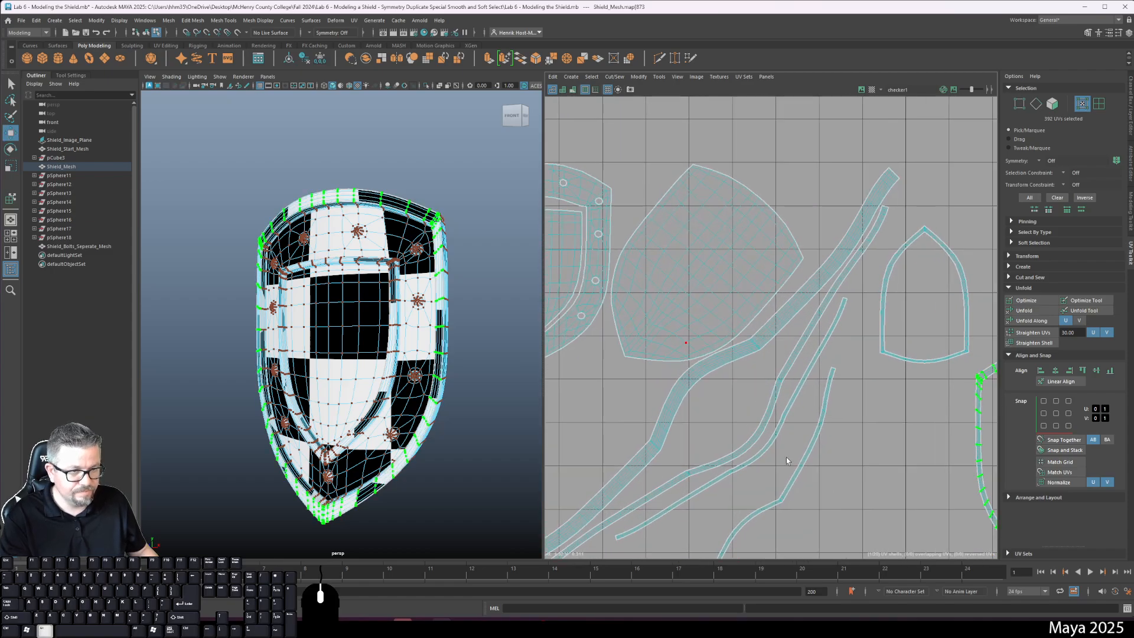
pyautogui.keyDown('alt'); pyautogui.moveTo(689, 385); pyautogui.dragTo(767, 367, button='middle'); pyautogui.keyUp('alt')
pyautogui.click(833, 425)
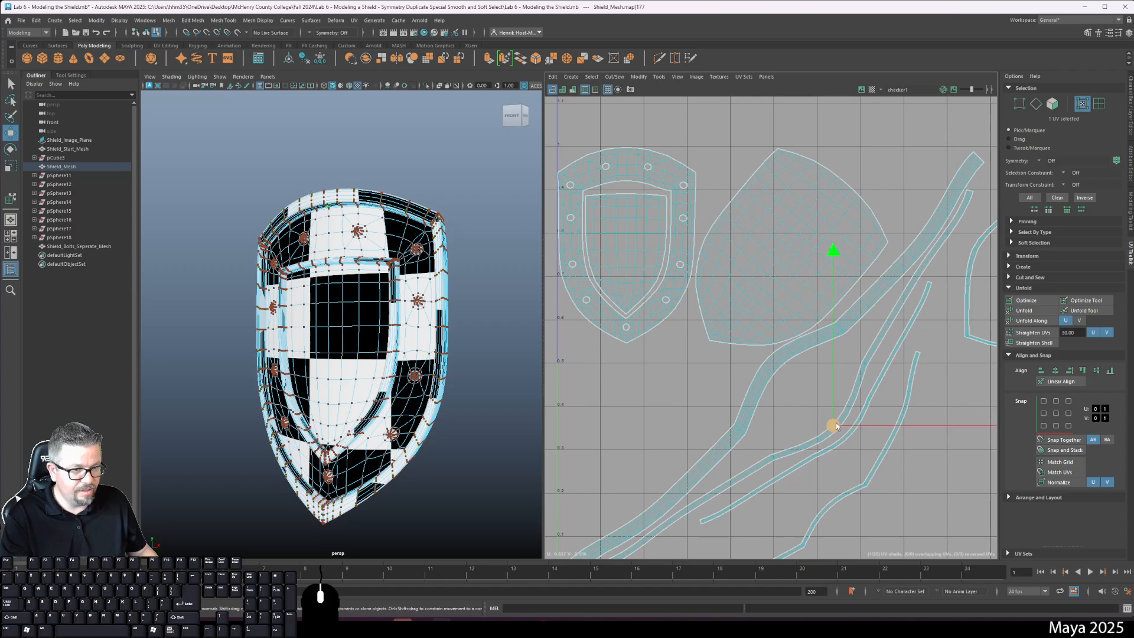
pyautogui.click(662, 78)
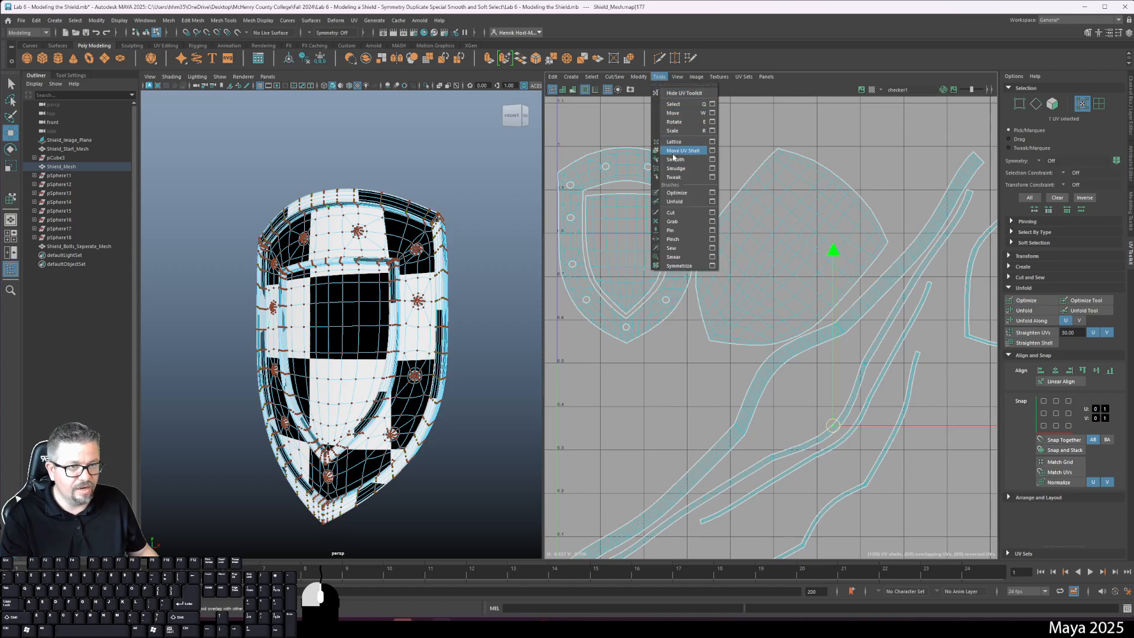
pyautogui.click(679, 154)
pyautogui.click(810, 447)
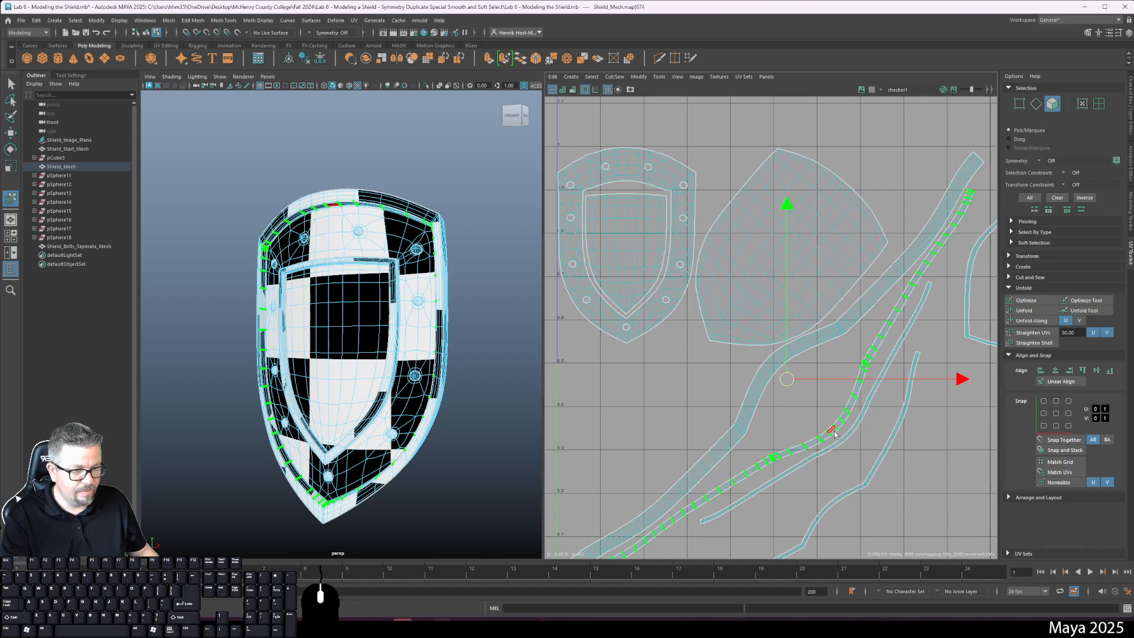
pyautogui.moveTo(839, 447)
pyautogui.mouseDown()
pyautogui.moveTo(805, 425)
pyautogui.moveTo(744, 422)
pyautogui.moveTo(654, 457)
pyautogui.moveTo(840, 447)
pyautogui.mouseUp()
pyautogui.keyDown('alt'); pyautogui.moveTo(838, 444); pyautogui.dragTo(740, 356, button='right'); pyautogui.keyUp('alt')
pyautogui.keyDown('alt'); pyautogui.moveTo(780, 382); pyautogui.dragTo(761, 337, button='middle'); pyautogui.keyUp('alt')
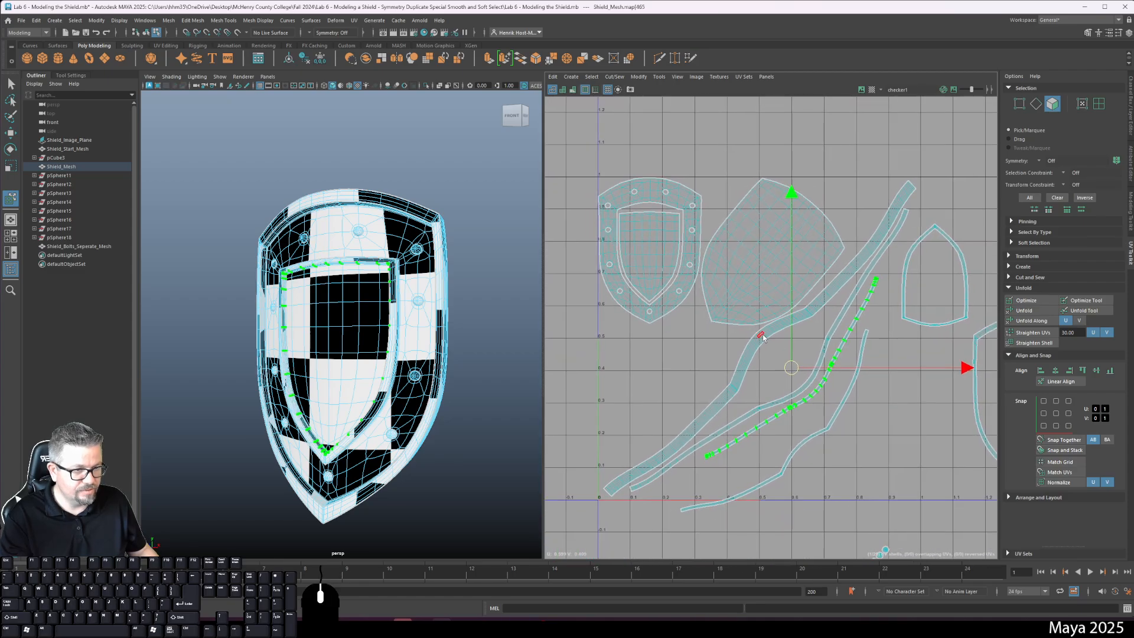
pyautogui.press('e')
pyautogui.moveTo(867, 215); pyautogui.dragTo(716, 185)
pyautogui.press('w')
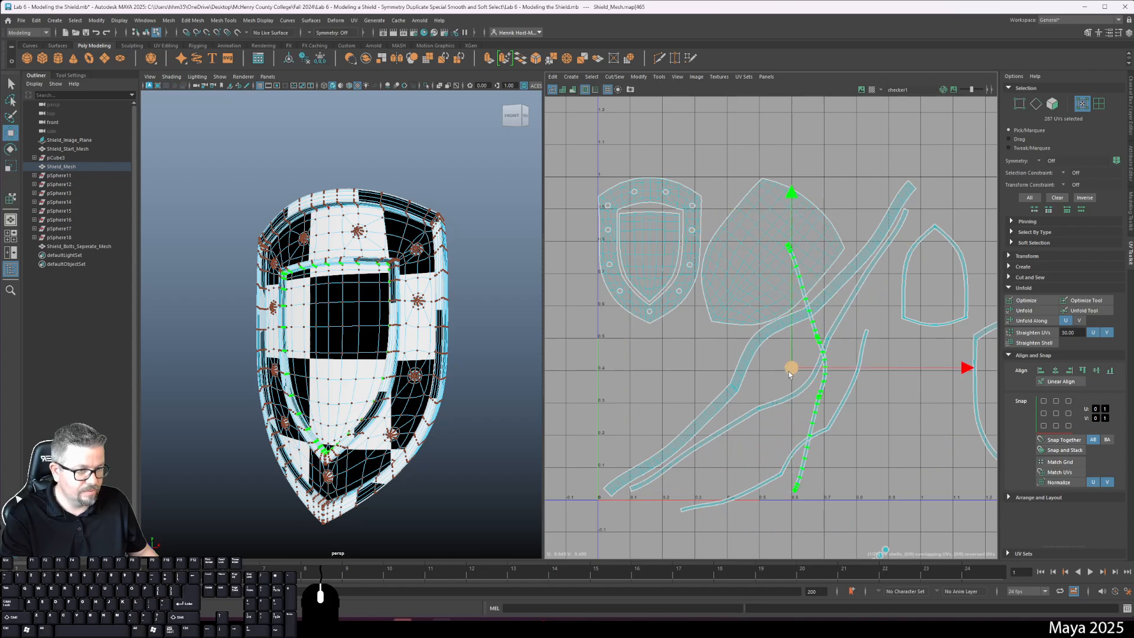
pyautogui.moveTo(790, 367); pyautogui.dragTo(877, 372)
# - Rotate the short smooth strip clockwise to horizontal with its bend facing down, and move it below the UV tile
pyautogui.press('e')
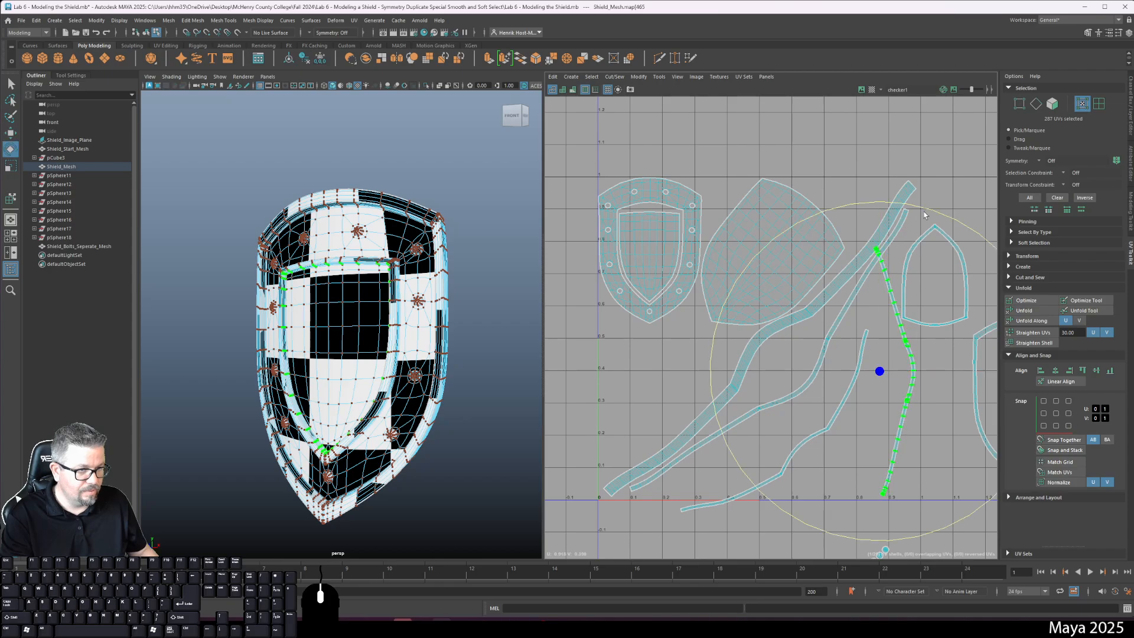
pyautogui.moveTo(939, 214); pyautogui.dragTo(1027, 372)
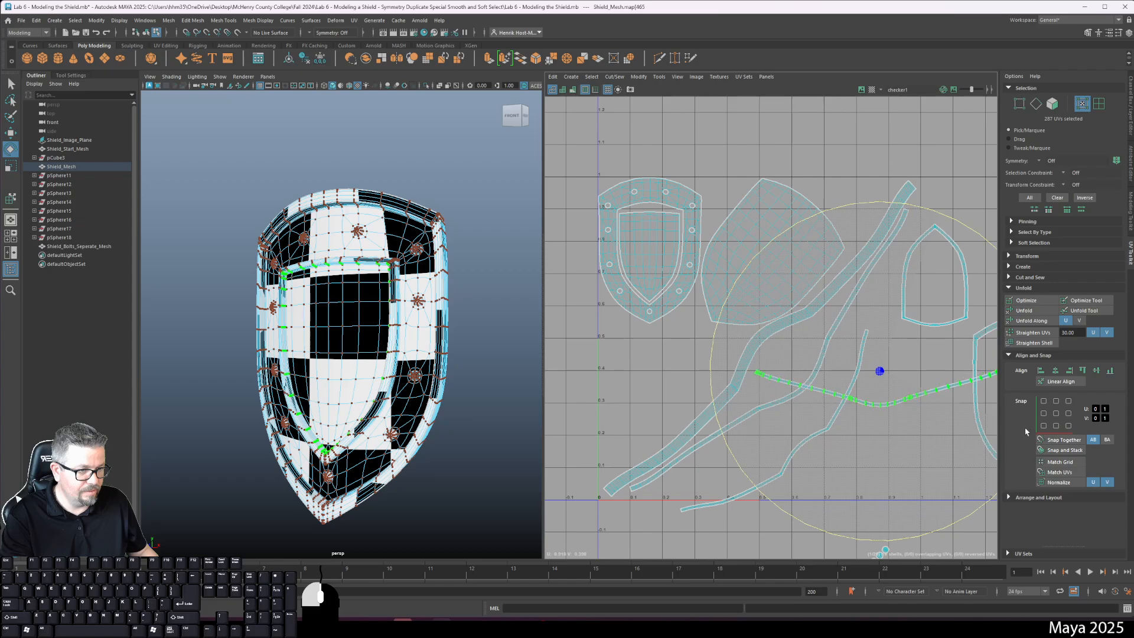
pyautogui.press('w')
pyautogui.moveTo(879, 375); pyautogui.dragTo(809, 543)
# - Use the Move UV Shell tool to move the wavy thin strip outside the UV tile, past its U = 0 edge
pyautogui.click(821, 431)
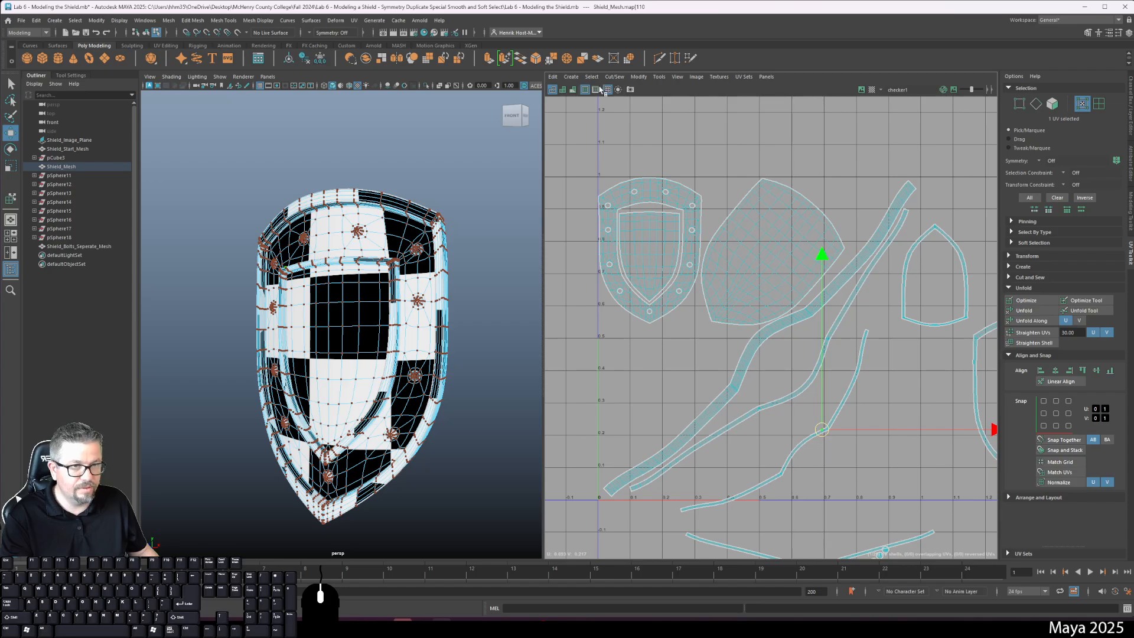
pyautogui.click(658, 77)
pyautogui.click(679, 158)
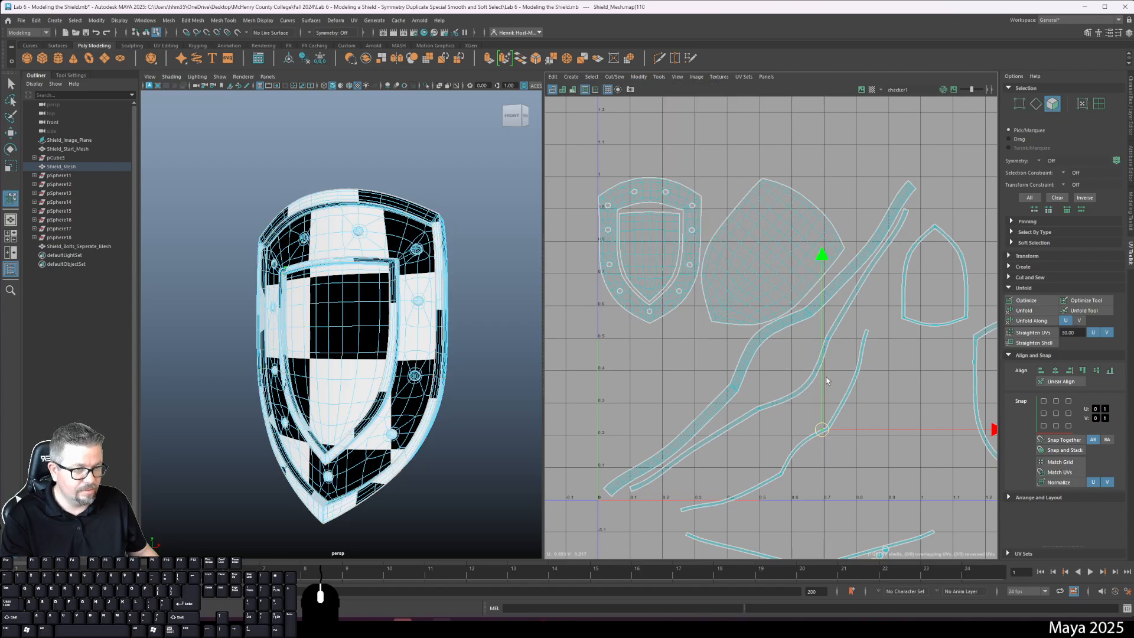
pyautogui.click(848, 391)
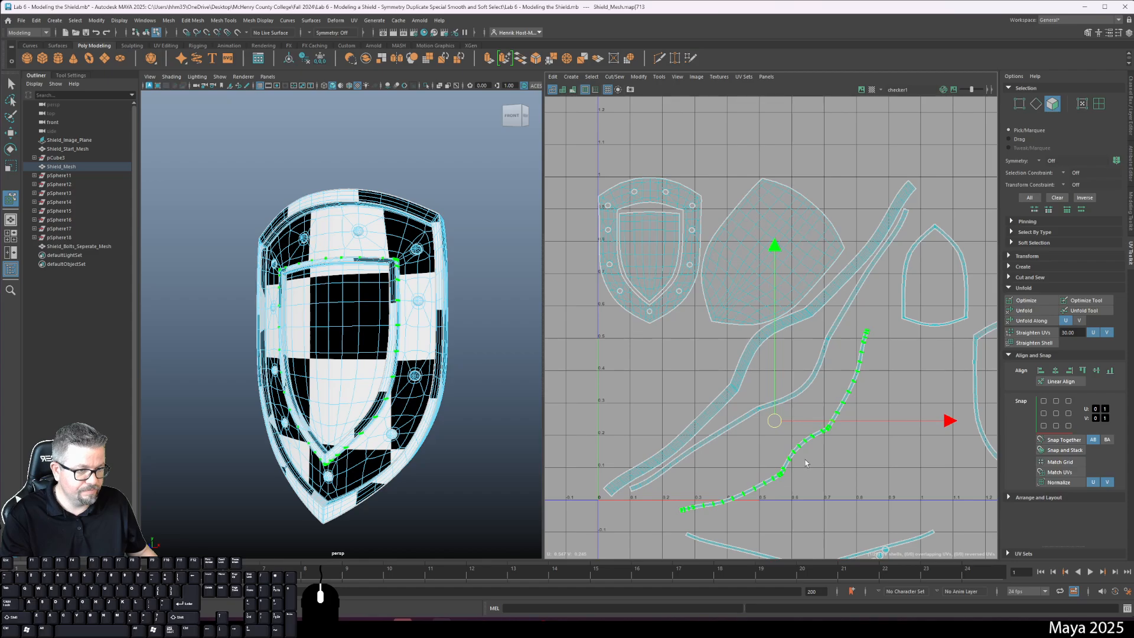
pyautogui.moveTo(774, 420); pyautogui.dragTo(508, 480)
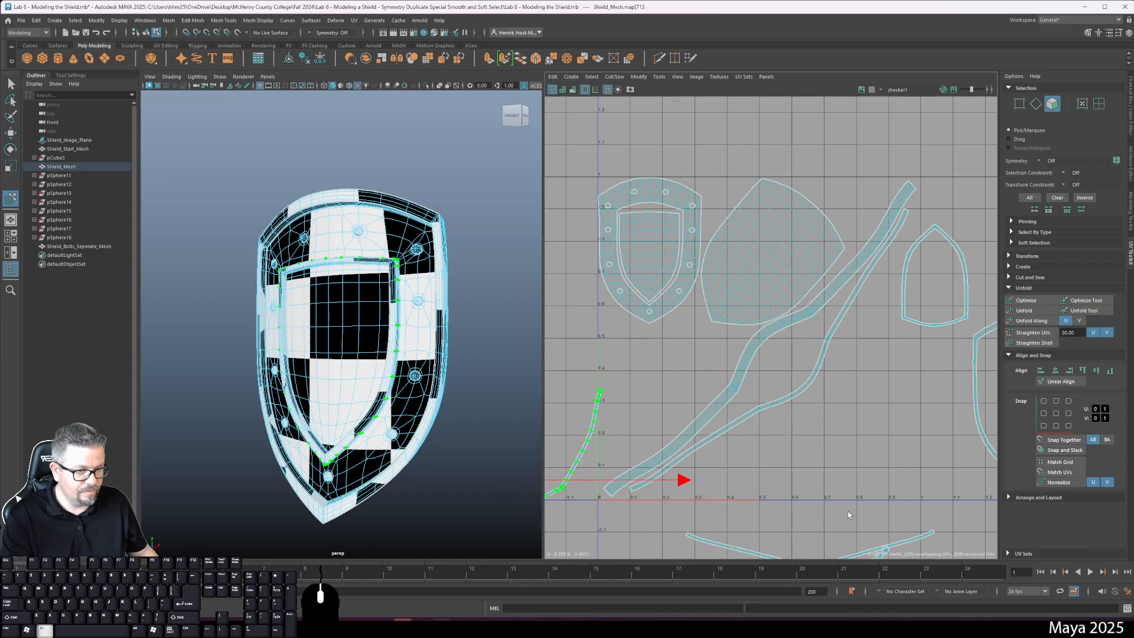
# - Rotate the short smooth strip so its bend arches upward, and move it just above the UV tile's bottom edge under the long strips
pyautogui.keyDown('alt'); pyautogui.moveTo(848, 514); pyautogui.dragTo(786, 385, button='middle'); pyautogui.keyUp('alt')
pyautogui.click(784, 417)
pyautogui.moveTo(781, 406)
pyautogui.mouseDown()
pyautogui.moveTo(767, 338)
pyautogui.moveTo(796, 317)
pyautogui.moveTo(764, 331)
pyautogui.moveTo(779, 399)
pyautogui.mouseUp()
pyautogui.press('e')
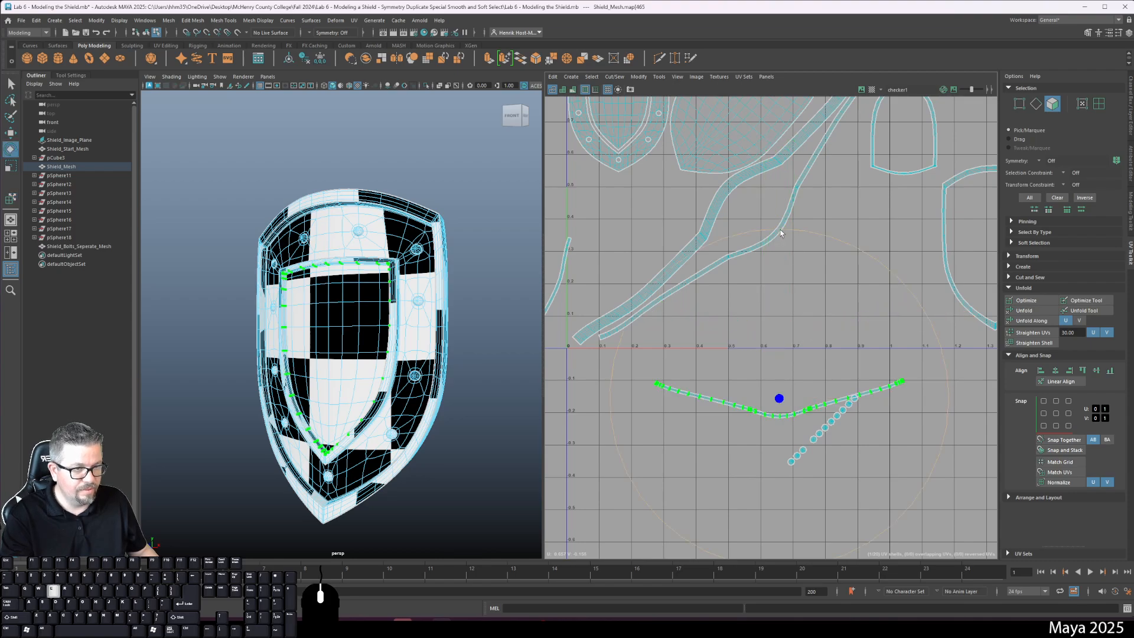
pyautogui.moveTo(800, 232); pyautogui.dragTo(745, 598)
pyautogui.press('w')
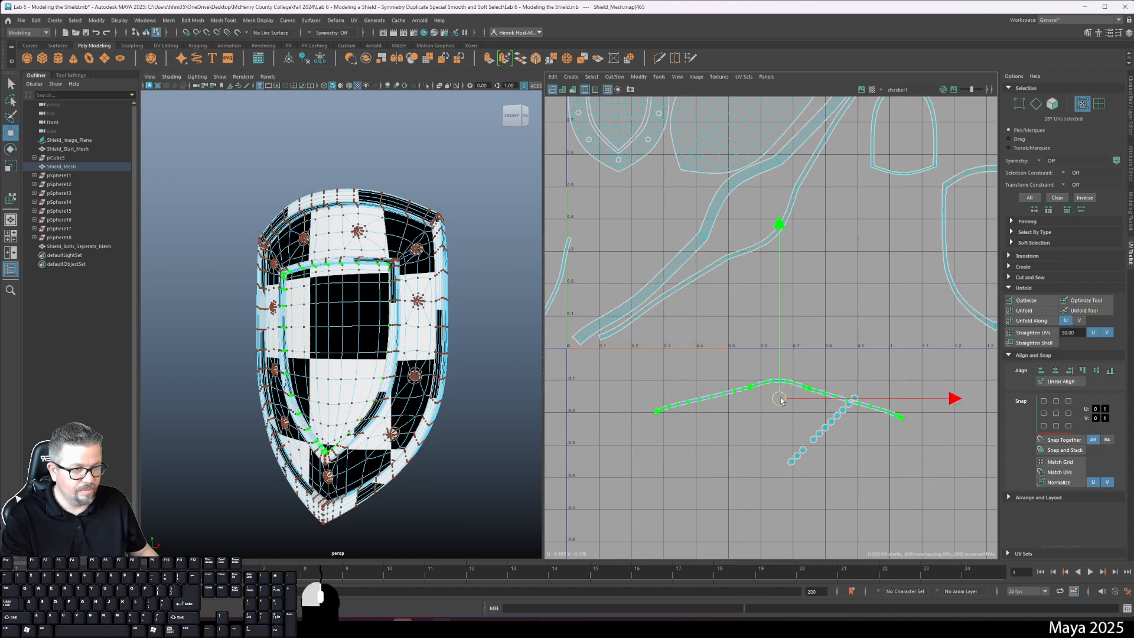
pyautogui.moveTo(780, 397); pyautogui.dragTo(758, 321)
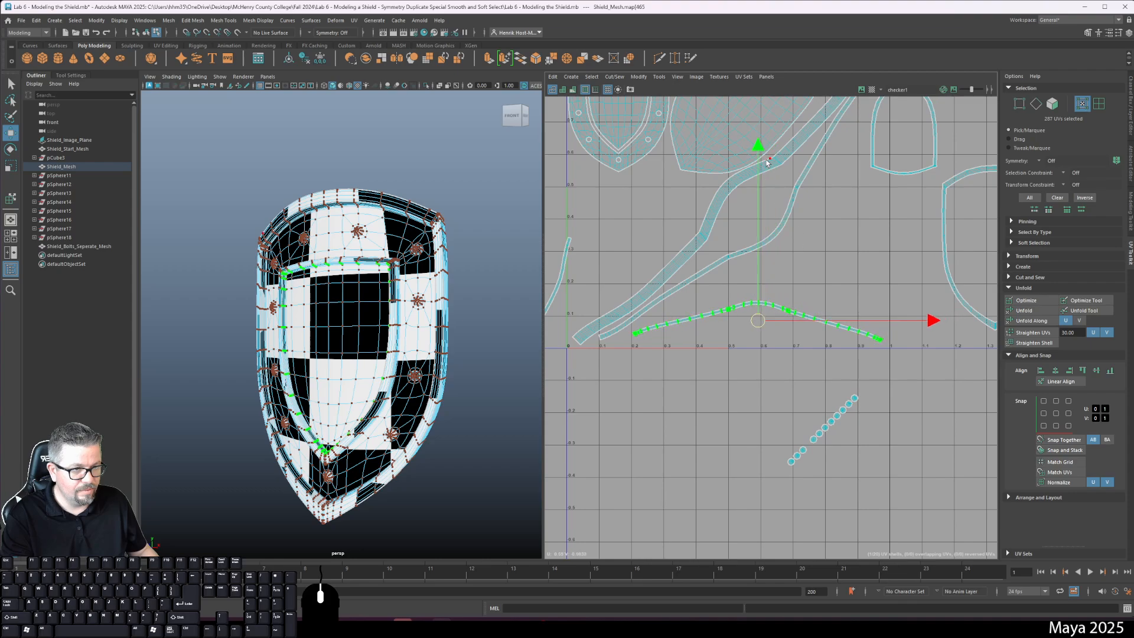
# - Level the arched strip with a slight rotation and nudge it closer to the lower ends of the long strips
pyautogui.press('e')
pyautogui.moveTo(792, 158); pyautogui.dragTo(790, 159)
pyautogui.press('w')
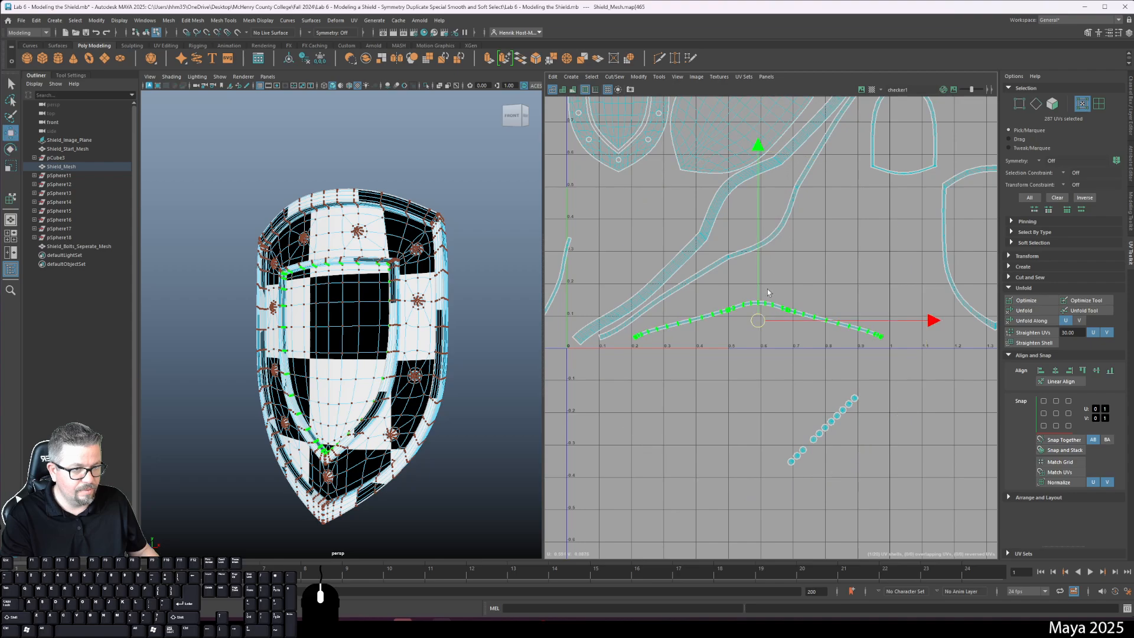
pyautogui.moveTo(929, 318); pyautogui.dragTo(918, 319)
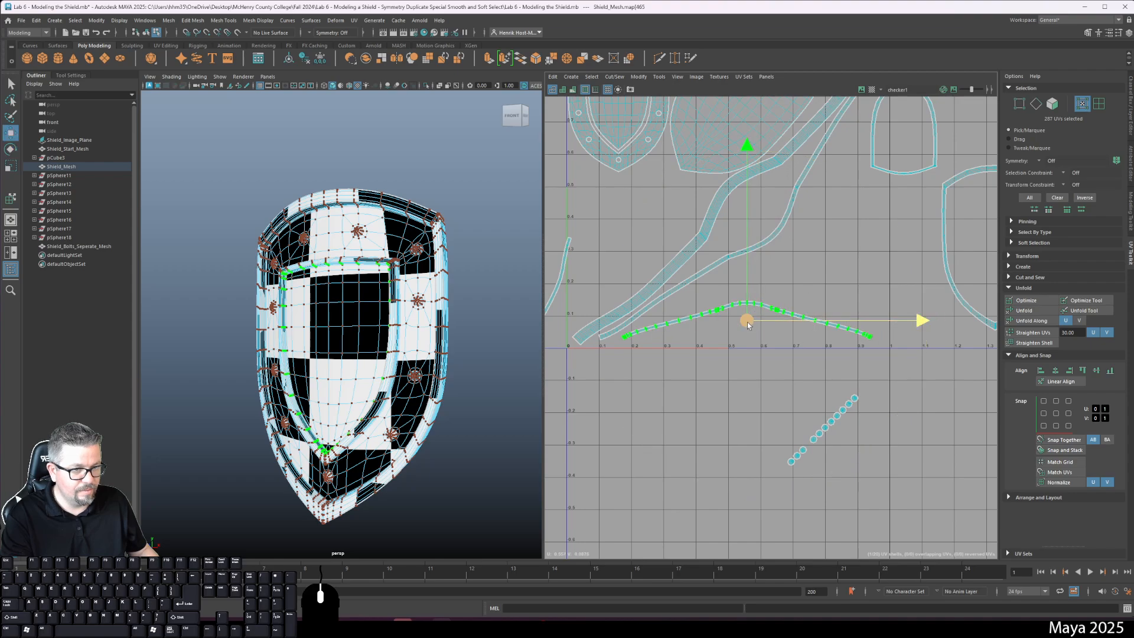
pyautogui.moveTo(747, 324); pyautogui.dragTo(737, 330)
# - Select the wavy strip with the Move UV Shell tool, rotate it to horizontal arching upward, and place it over the arched strip
pyautogui.keyDown('alt'); pyautogui.moveTo(571, 240); pyautogui.dragTo(721, 340, button='middle'); pyautogui.keyUp('alt')
pyautogui.keyDown('alt'); pyautogui.moveTo(721, 339); pyautogui.dragTo(632, 275, button='right'); pyautogui.keyUp('alt')
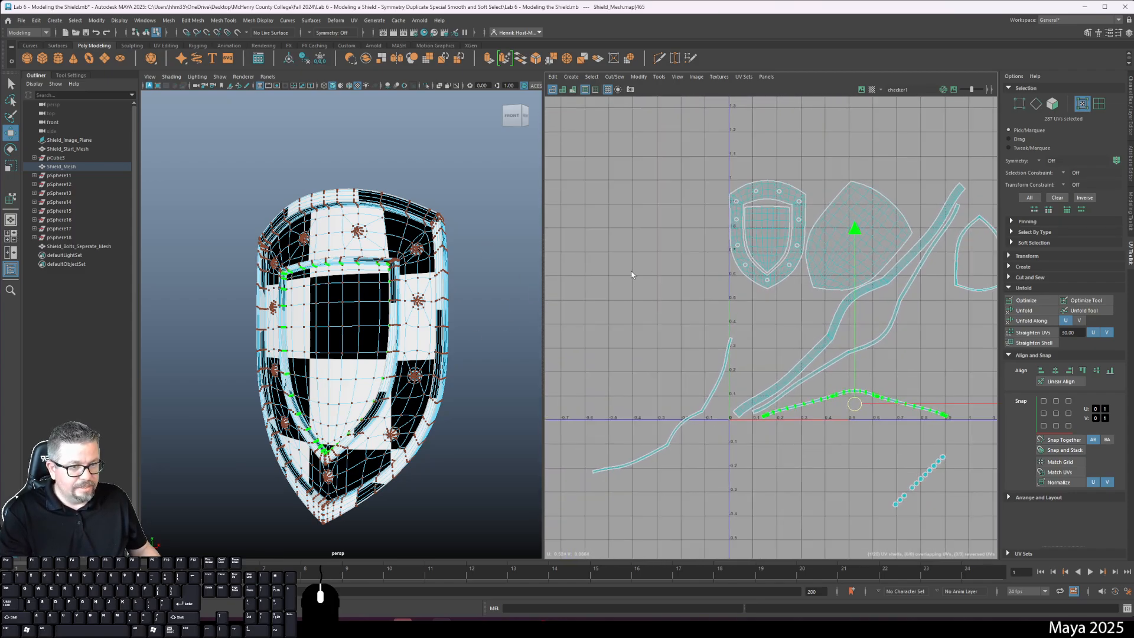
pyautogui.click(658, 77)
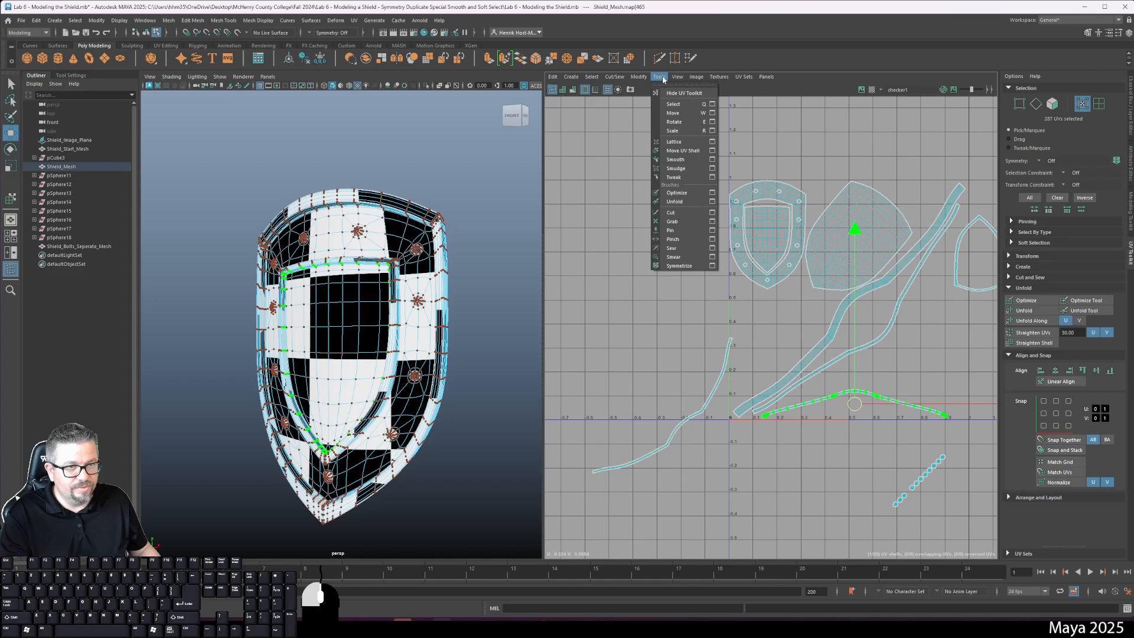
pyautogui.click(679, 150)
pyautogui.moveTo(675, 375); pyautogui.dragTo(674, 462)
pyautogui.keyDown('alt'); pyautogui.moveTo(704, 461); pyautogui.dragTo(681, 340, button='middle'); pyautogui.keyUp('alt')
pyautogui.keyDown('alt'); pyautogui.moveTo(682, 340); pyautogui.dragTo(736, 398, button='right'); pyautogui.keyUp('alt')
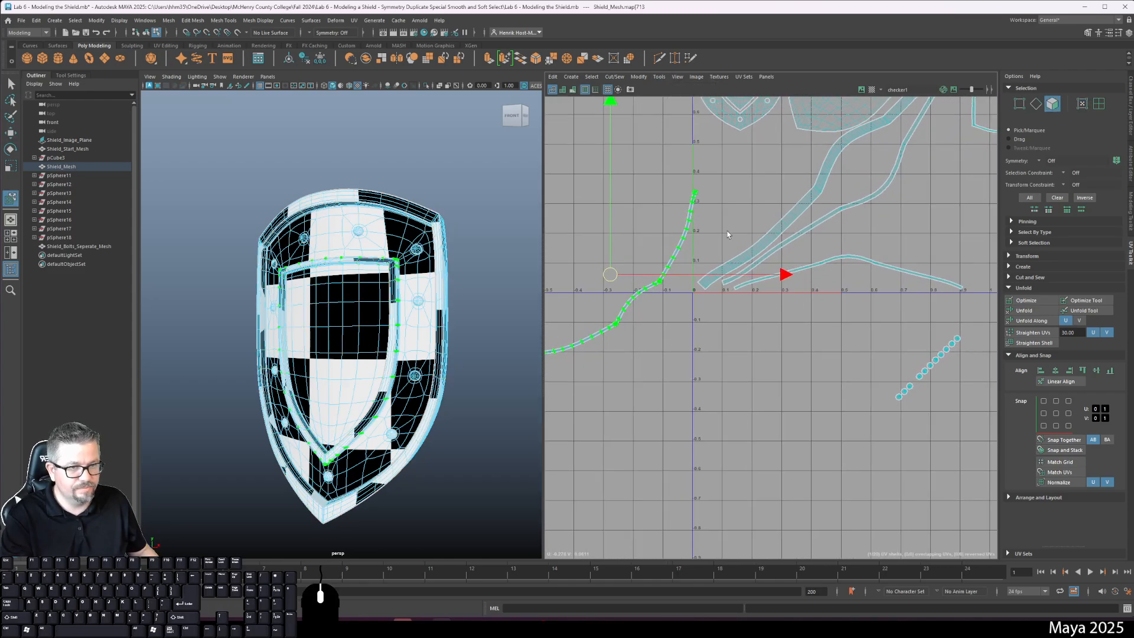
pyautogui.press('e')
pyautogui.moveTo(732, 162); pyautogui.dragTo(546, 278)
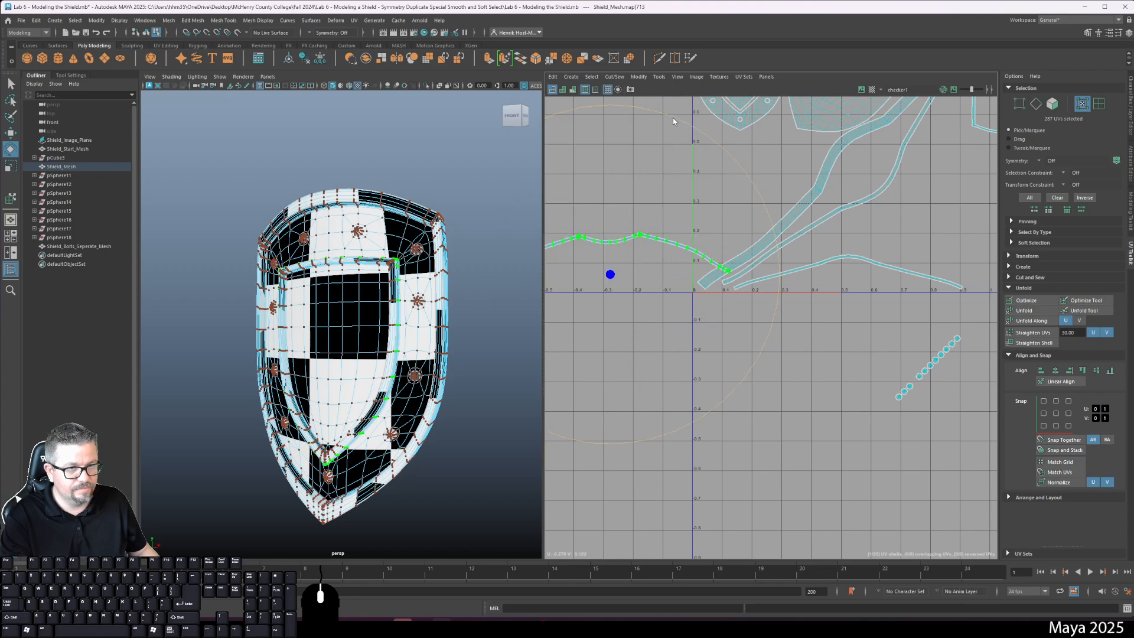
pyautogui.moveTo(672, 119); pyautogui.dragTo(679, 118)
pyautogui.press('w')
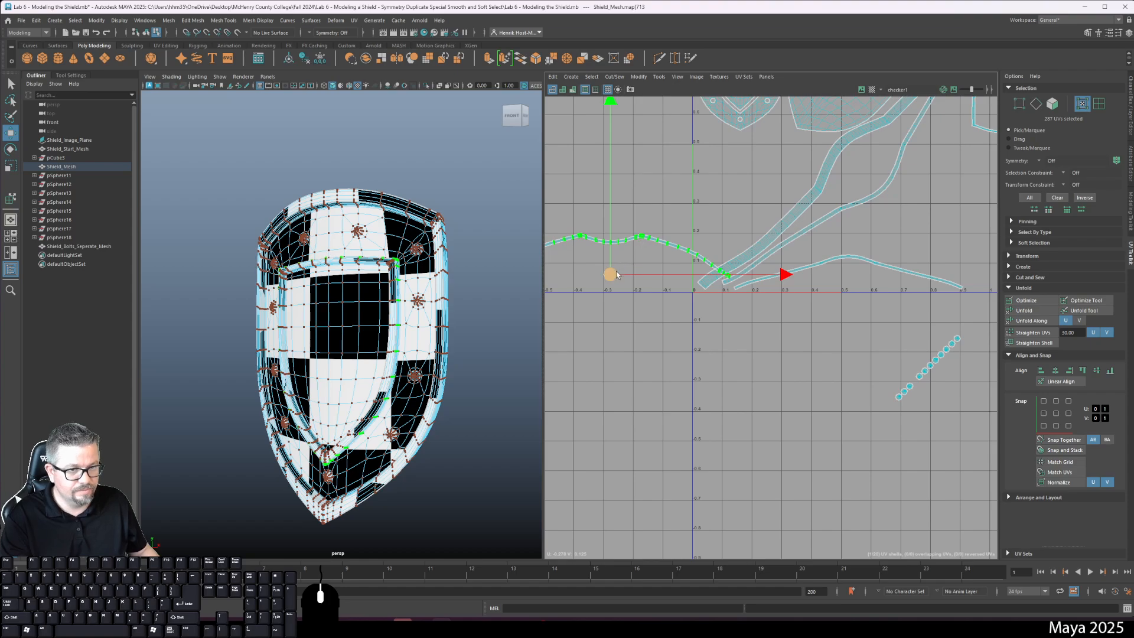
pyautogui.moveTo(610, 274); pyautogui.dragTo(891, 272)
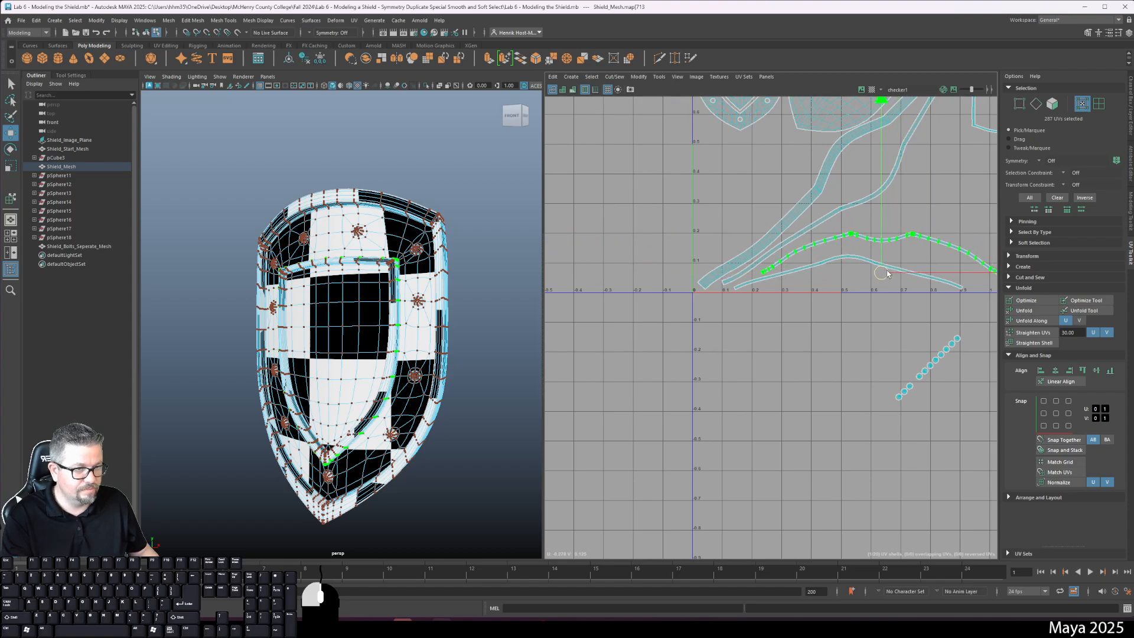
# - Select the inner shield ring with the Move UV Shell tool, rotate it 180 degrees and nest it inside the outer ring
pyautogui.keyDown('alt'); pyautogui.moveTo(891, 272); pyautogui.dragTo(721, 374, button='middle'); pyautogui.keyUp('alt')
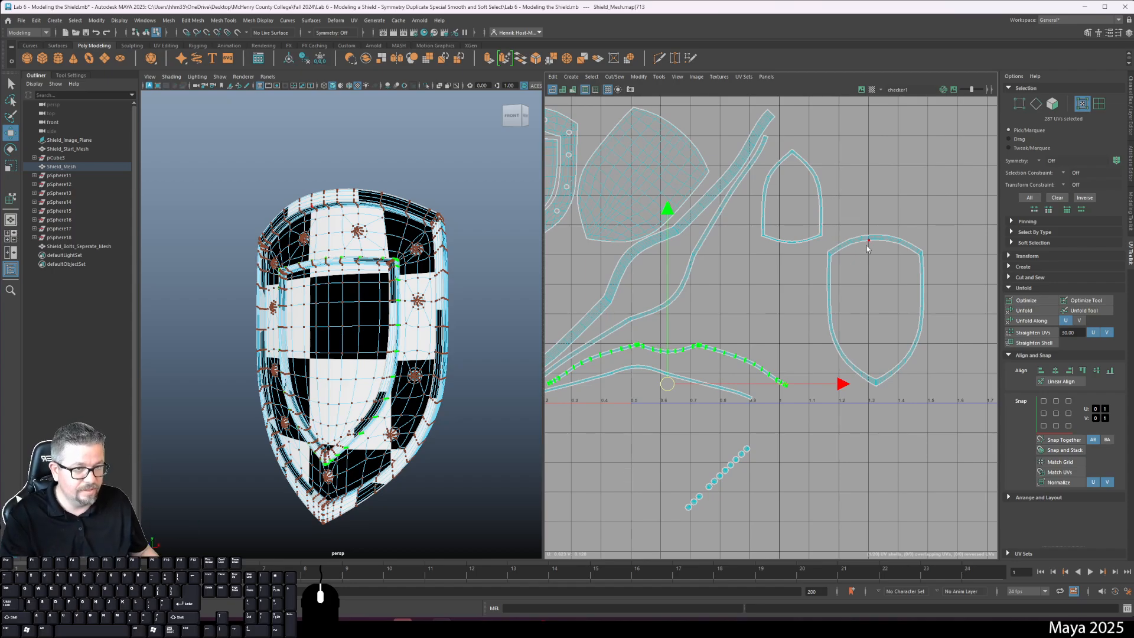
pyautogui.keyDown('alt'); pyautogui.moveTo(767, 321); pyautogui.dragTo(859, 358, button='middle'); pyautogui.keyUp('alt')
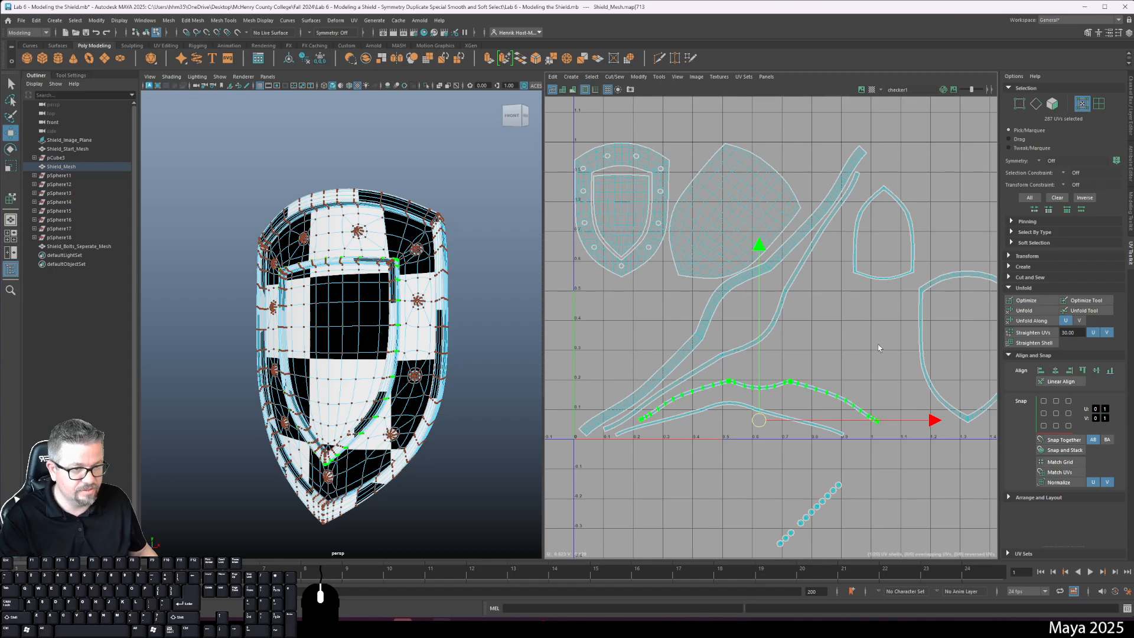
pyautogui.keyDown('alt'); pyautogui.moveTo(885, 301); pyautogui.dragTo(846, 340, button='middle'); pyautogui.keyUp('alt')
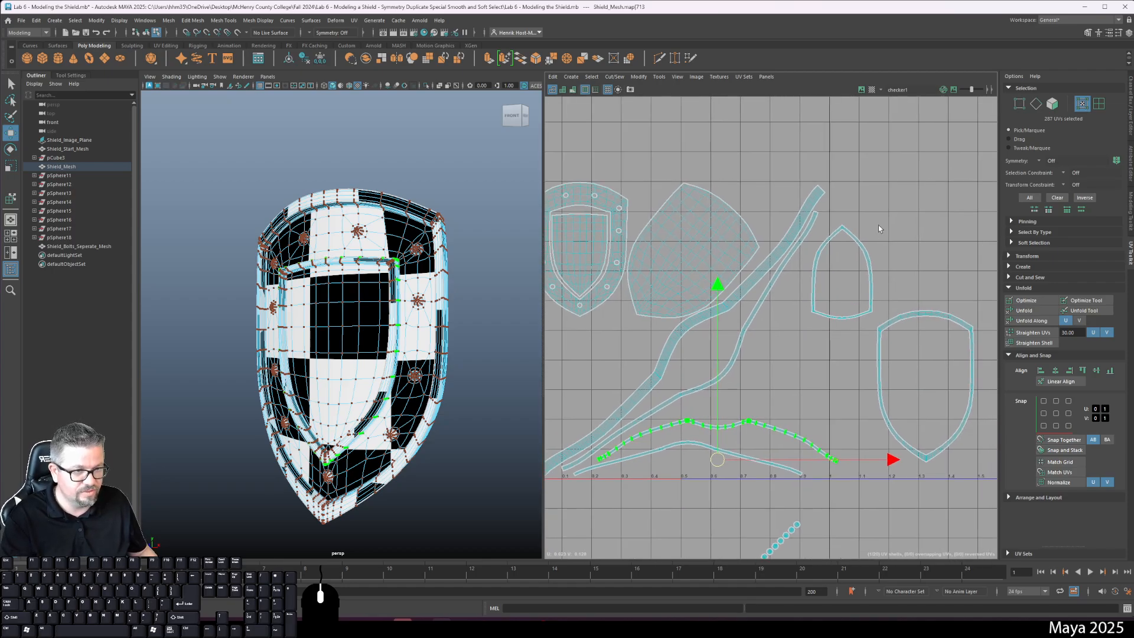
pyautogui.click(659, 79)
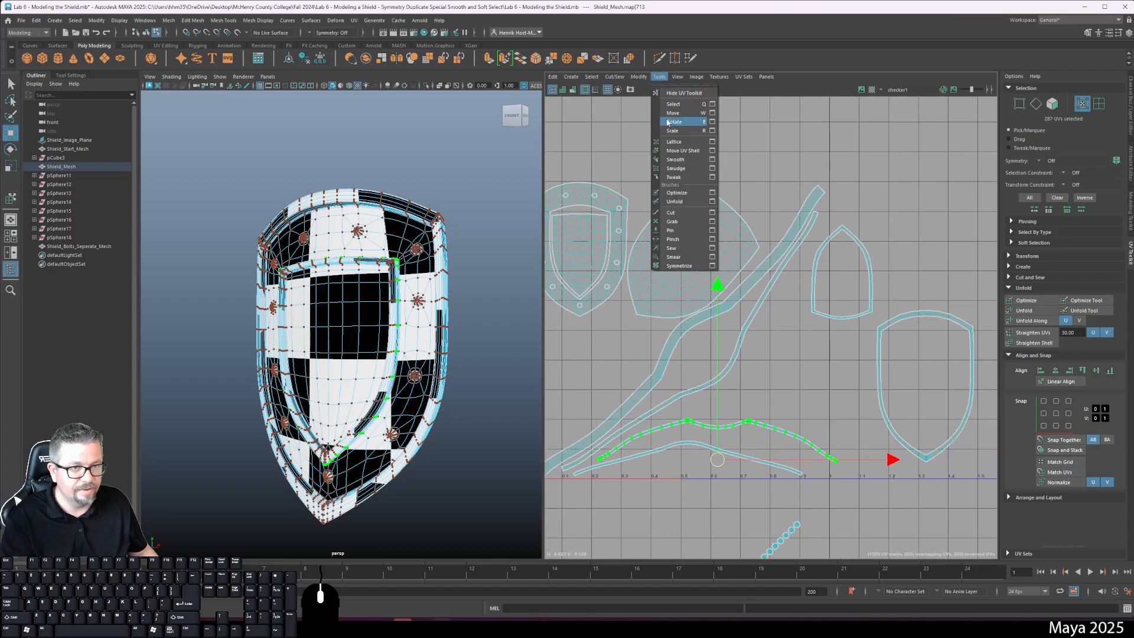
pyautogui.click(679, 147)
pyautogui.click(872, 273)
pyautogui.press('e')
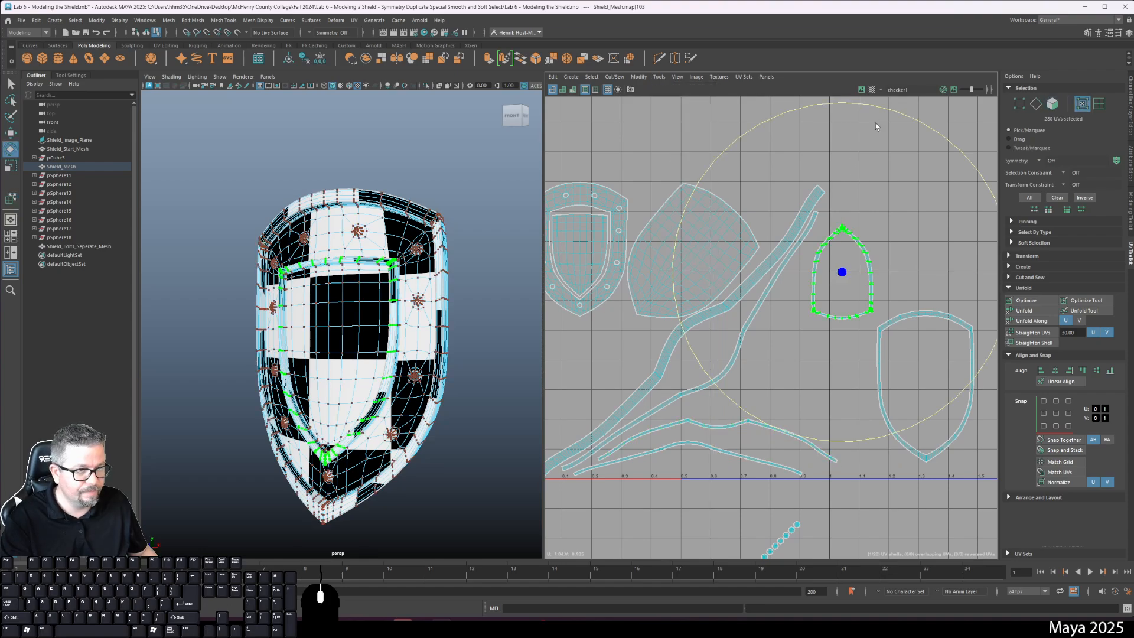
pyautogui.moveTo(907, 115); pyautogui.dragTo(758, 508)
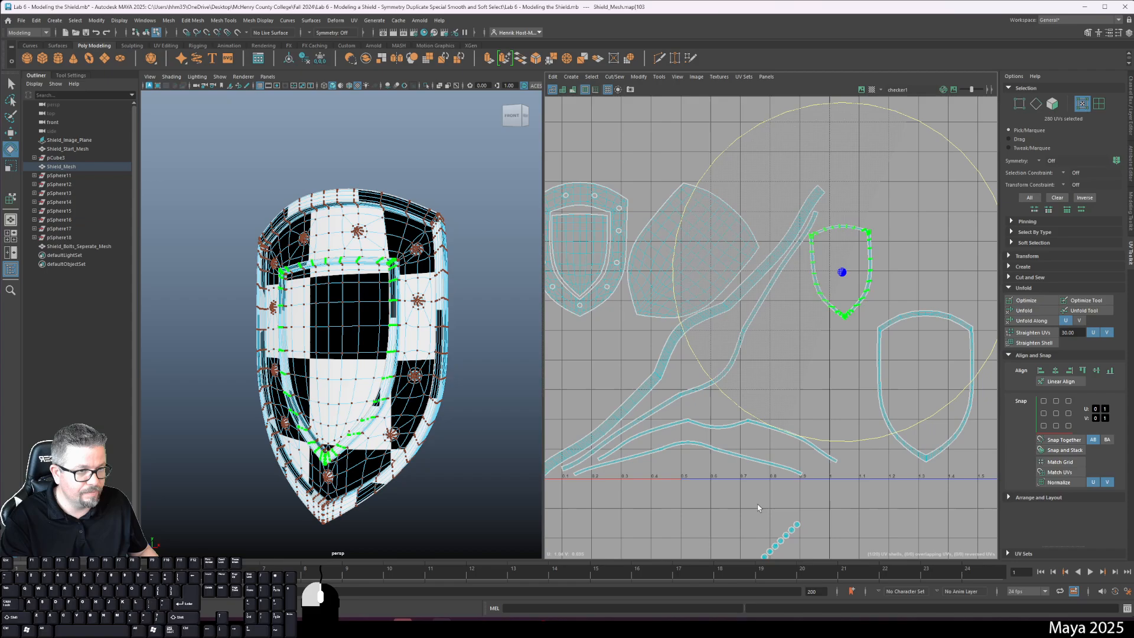
pyautogui.press('w')
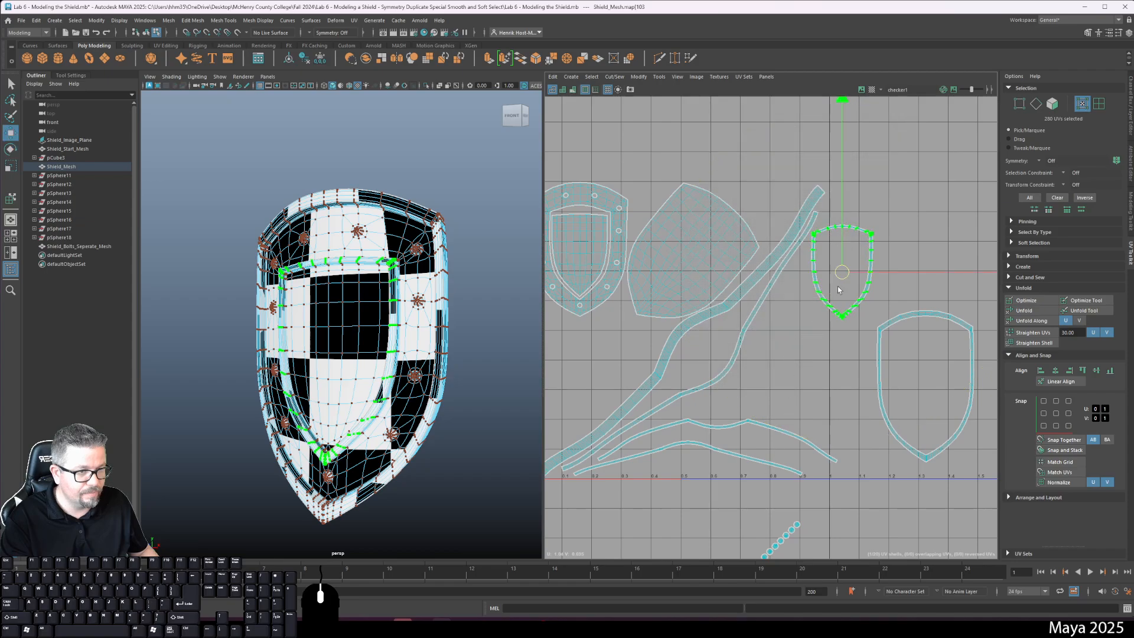
pyautogui.moveTo(842, 272); pyautogui.dragTo(923, 382)
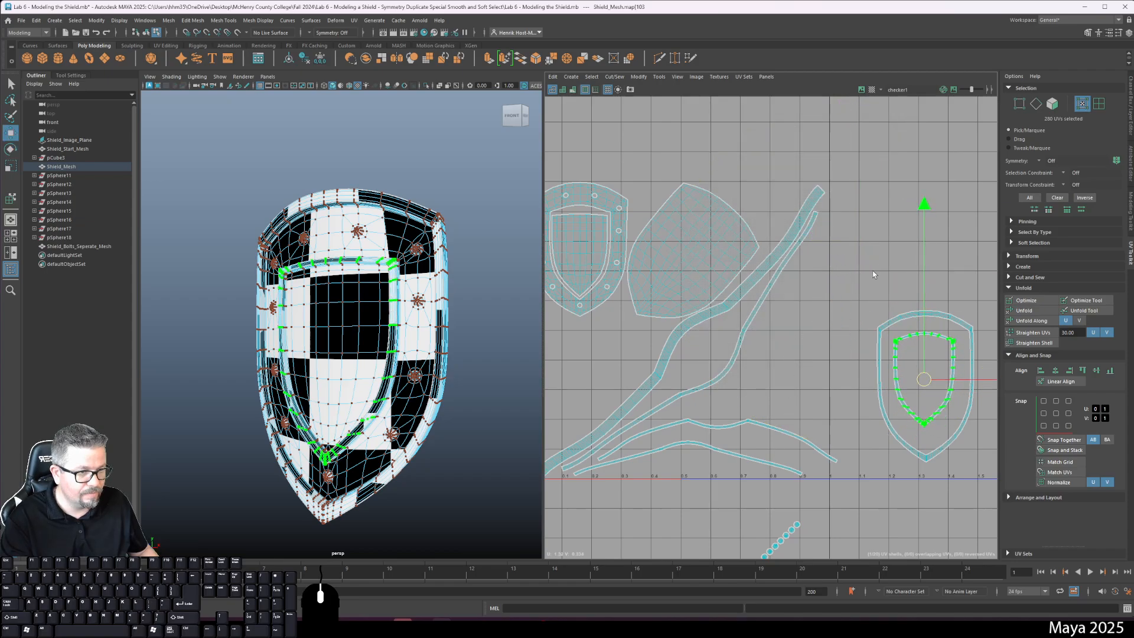
# - Move both nested ring shells below the bolted shield shell and rotate them counterclockwise so their tips point up to the right
pyautogui.moveTo(873, 273); pyautogui.dragTo(987, 507)
pyautogui.moveTo(924, 386); pyautogui.dragTo(578, 378)
pyautogui.scroll(3, 893, 447)
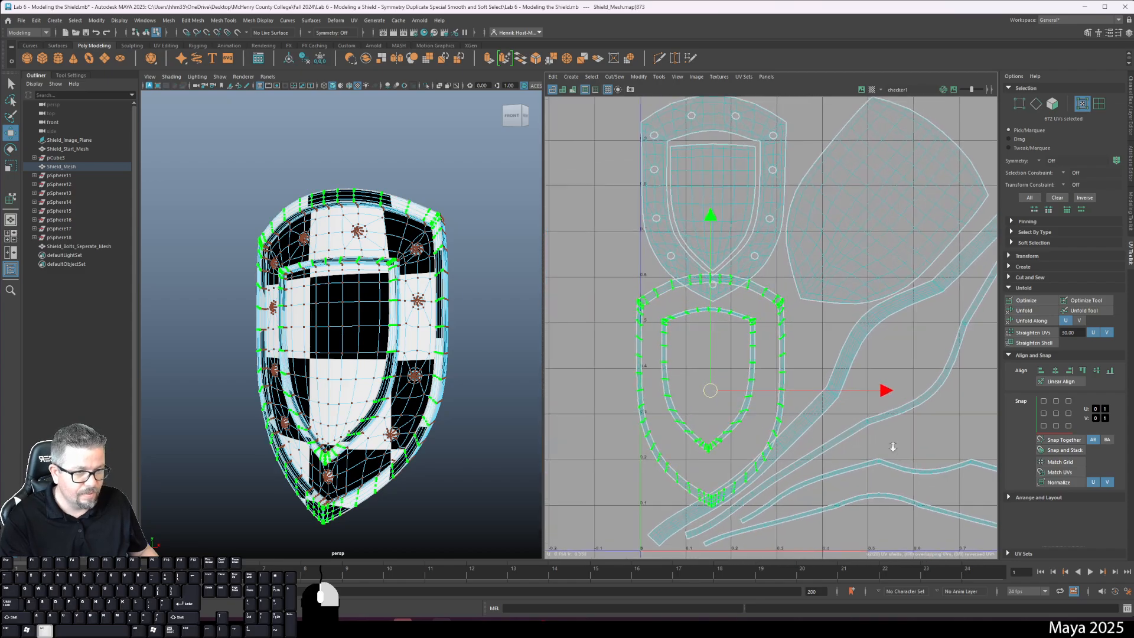
pyautogui.press('e')
pyautogui.moveTo(710, 223); pyautogui.dragTo(436, 469)
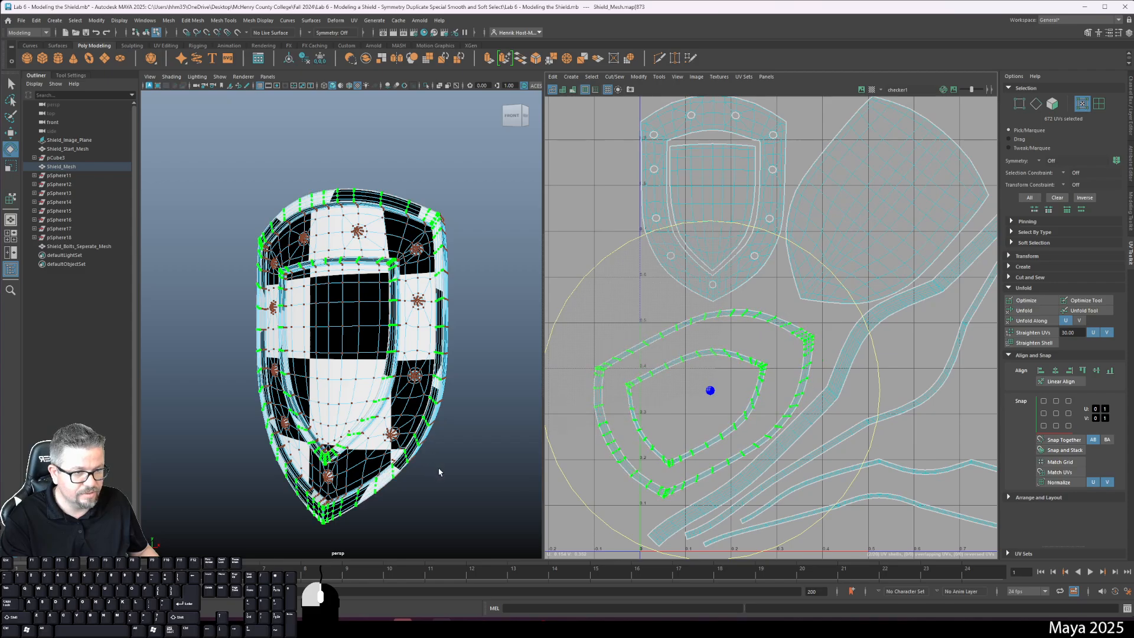
# - Nudge the nested ring shells slightly up and to the right, beneath the bolted shield shell
pyautogui.press('w')
pyautogui.moveTo(711, 391); pyautogui.dragTo(728, 381)
pyautogui.keyDown('alt'); pyautogui.moveTo(721, 392); pyautogui.dragTo(664, 365, button='right'); pyautogui.keyUp('alt')
pyautogui.keyDown('alt'); pyautogui.moveTo(724, 357); pyautogui.dragTo(703, 317, button='middle'); pyautogui.keyUp('alt')
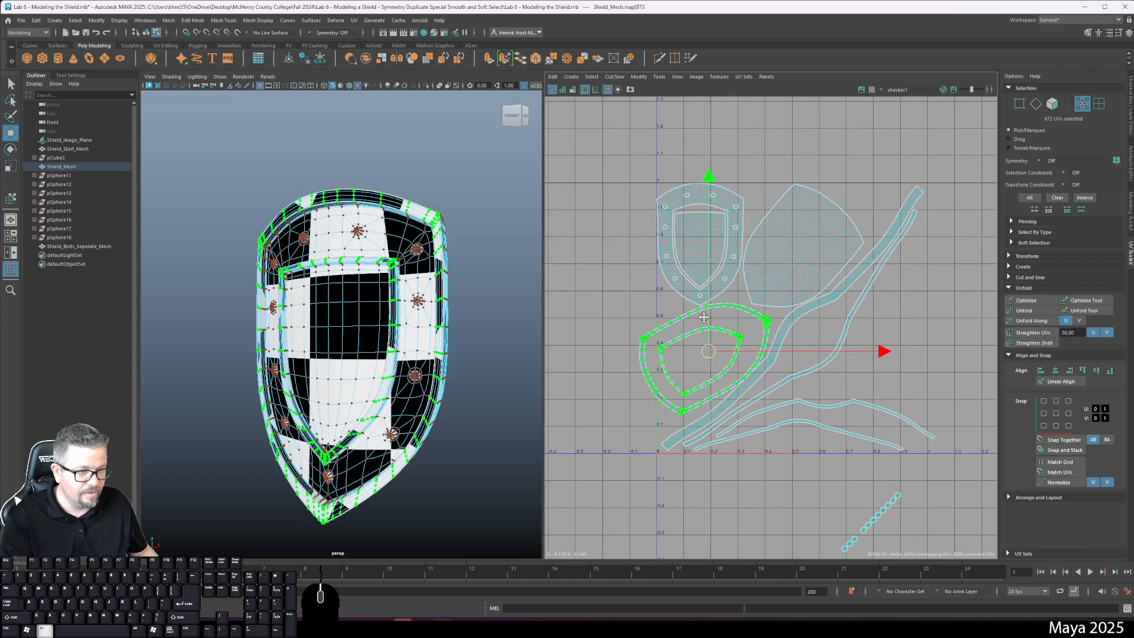
# - Rotate the nested ring shells upright with their tips down and move them right, clear of all other shells
pyautogui.press('e')
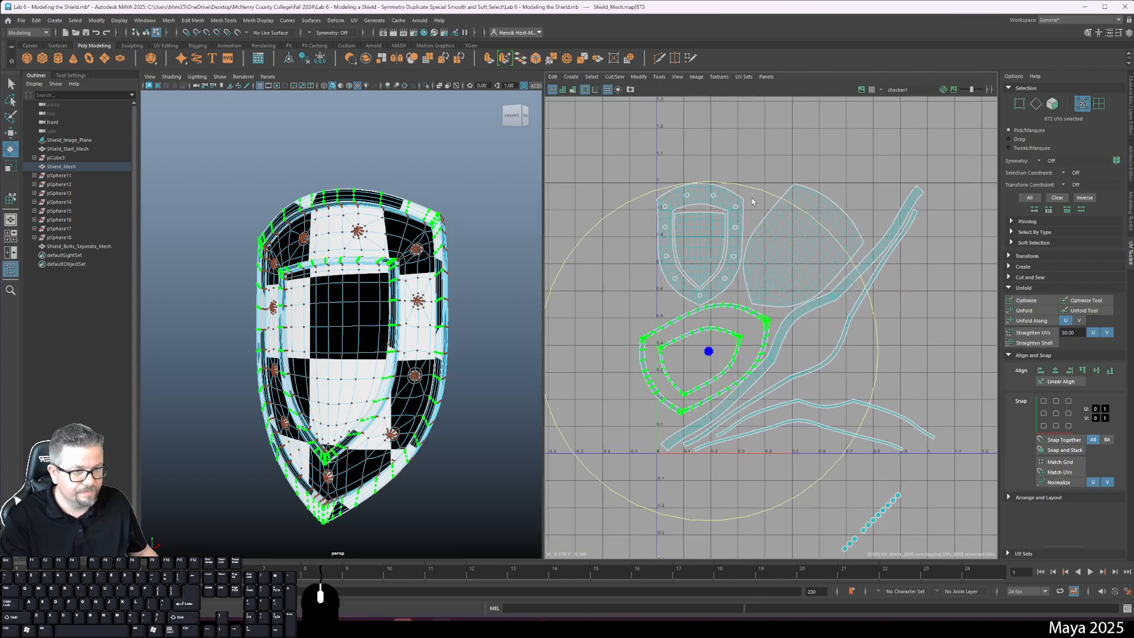
pyautogui.moveTo(877, 348); pyautogui.dragTo(845, 498)
pyautogui.press('w')
pyautogui.moveTo(709, 351); pyautogui.dragTo(880, 337)
pyautogui.keyDown('alt'); pyautogui.moveTo(880, 336); pyautogui.dragTo(827, 381, button='middle'); pyautogui.keyUp('alt')
pyautogui.keyDown('alt'); pyautogui.moveTo(826, 380); pyautogui.dragTo(786, 346, button='right'); pyautogui.keyUp('alt')
pyautogui.keyDown('alt'); pyautogui.moveTo(785, 345); pyautogui.dragTo(802, 390, button='middle'); pyautogui.keyUp('alt')
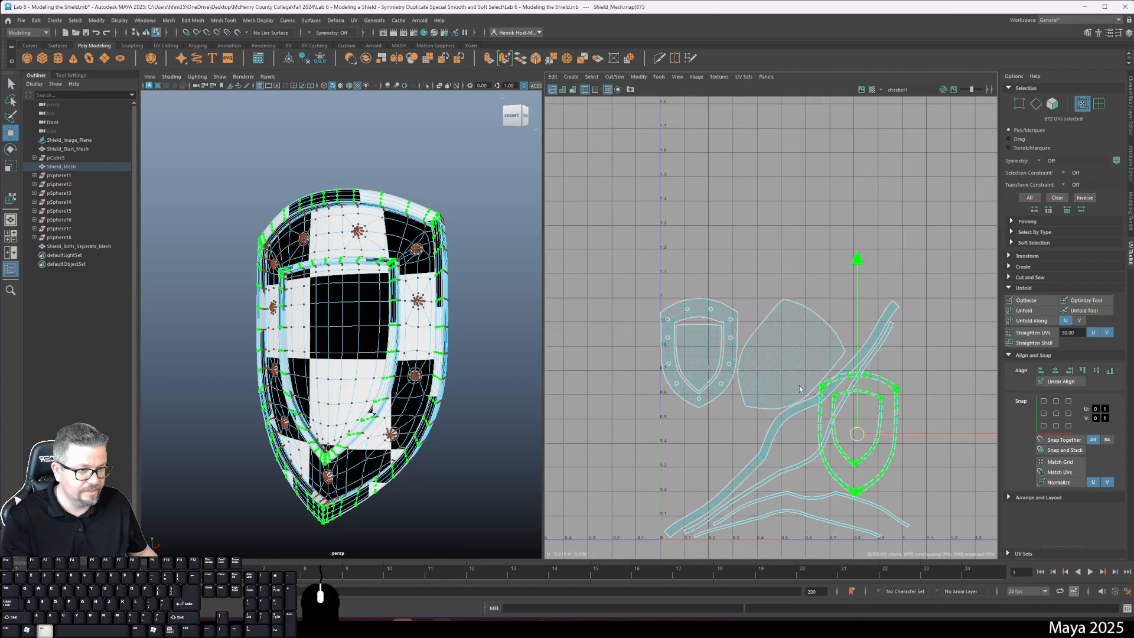
pyautogui.moveTo(911, 434); pyautogui.dragTo(1033, 440)
pyautogui.keyDown('alt'); pyautogui.moveTo(942, 454); pyautogui.dragTo(806, 412, button='right'); pyautogui.keyUp('alt')
pyautogui.keyDown('alt'); pyautogui.moveTo(806, 412); pyautogui.dragTo(714, 274, button='middle'); pyautogui.keyUp('alt')
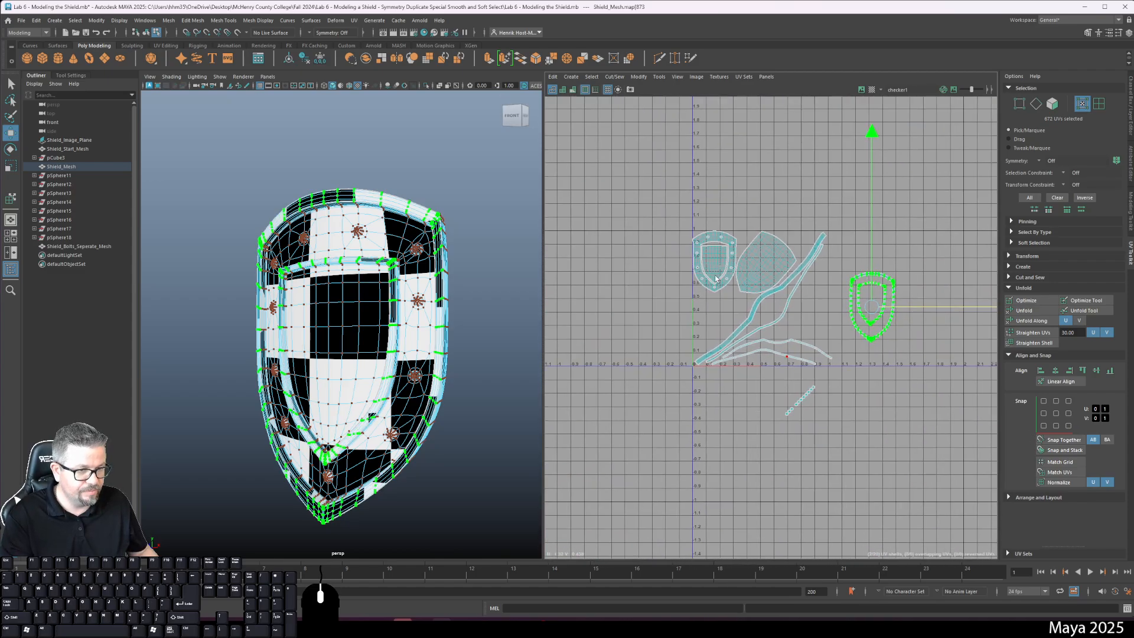
# - Select all UV shells and scale them down slightly and uniformly
pyautogui.moveTo(656, 196); pyautogui.dragTo(993, 360)
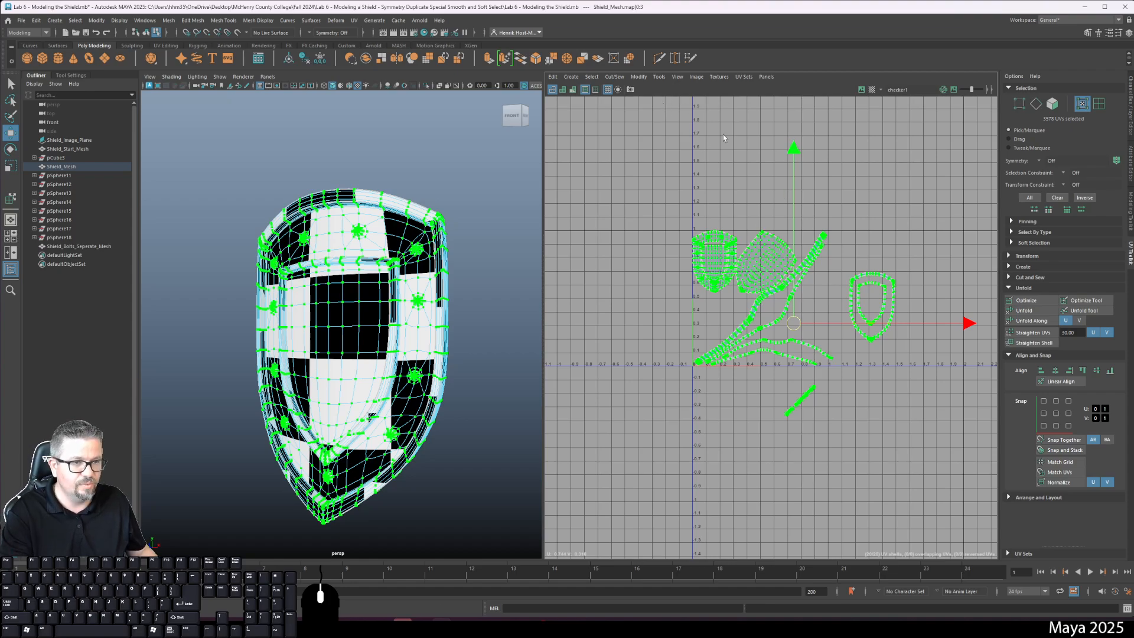
pyautogui.click(640, 77)
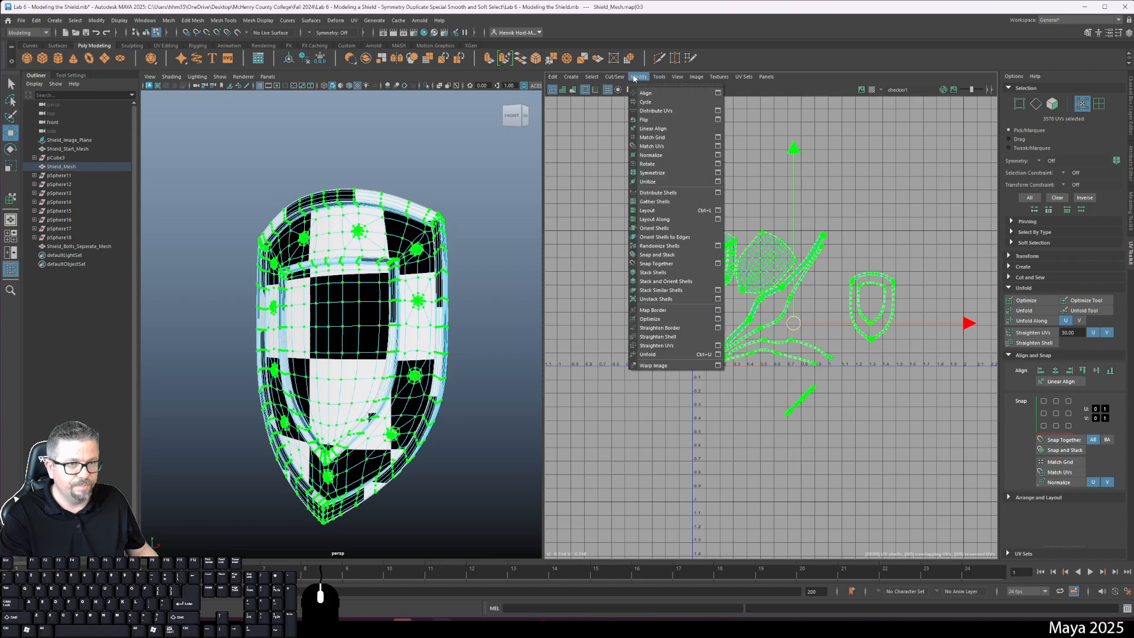
pyautogui.click(641, 79)
pyautogui.click(641, 78)
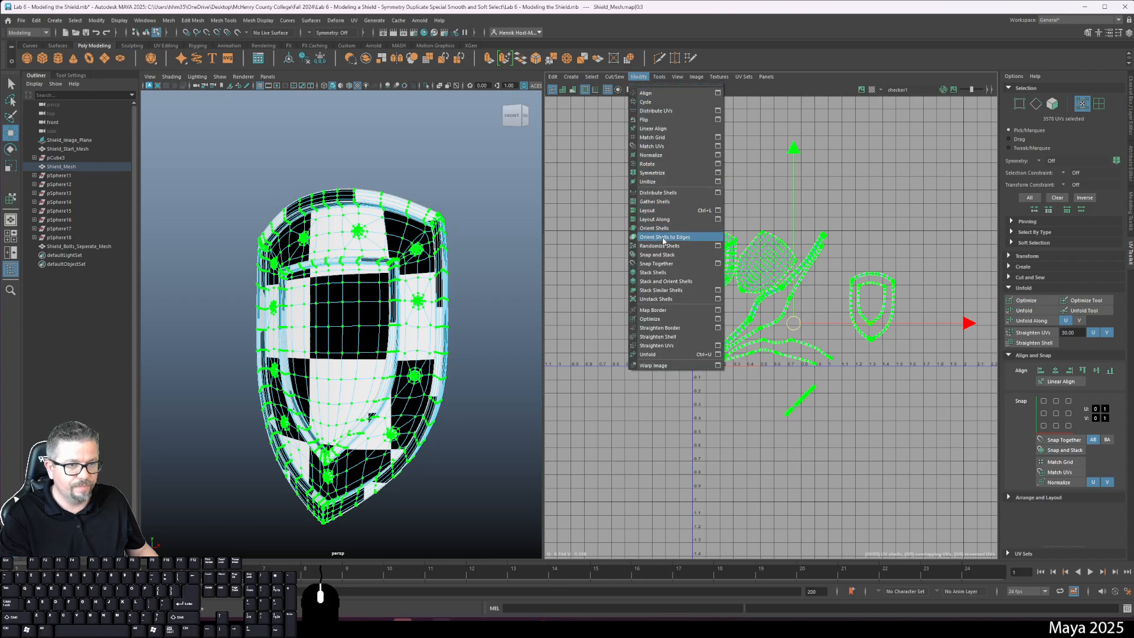
pyautogui.click(630, 77)
pyautogui.press('r')
pyautogui.moveTo(792, 323)
pyautogui.mouseDown()
pyautogui.moveTo(776, 331)
pyautogui.moveTo(783, 327)
pyautogui.mouseUp()
pyautogui.press('w')
pyautogui.keyDown('alt'); pyautogui.moveTo(716, 218); pyautogui.dragTo(729, 220, button='right'); pyautogui.keyUp('alt')
# - Select only the two nested ring shells and move them back toward the long strips' right side
pyautogui.click(658, 76)
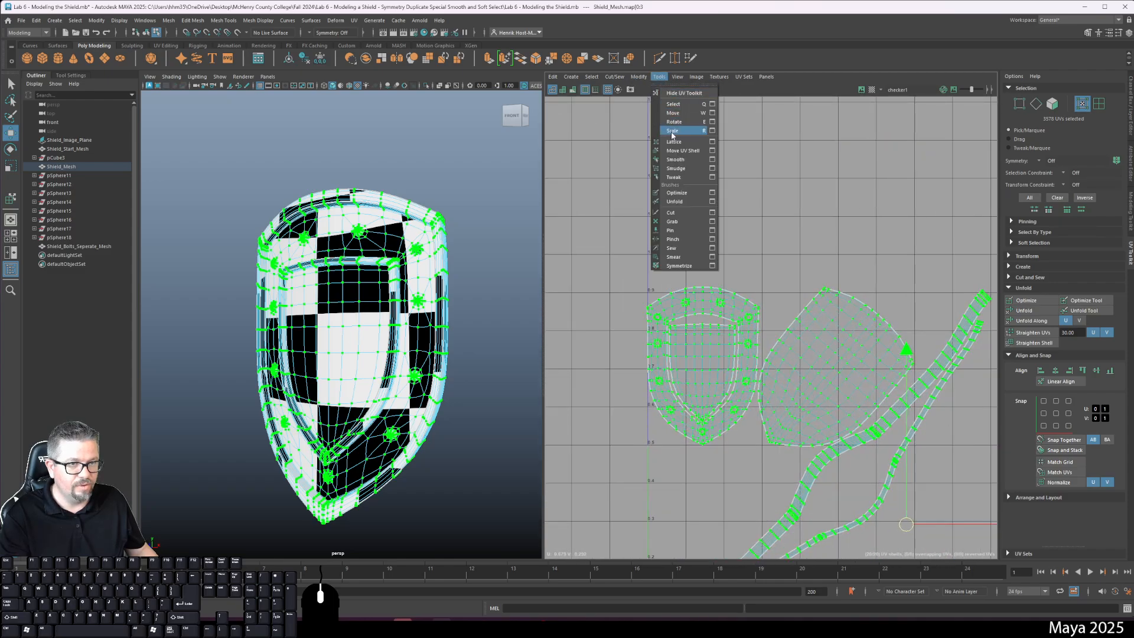
pyautogui.click(686, 152)
pyautogui.keyDown('alt'); pyautogui.moveTo(817, 347); pyautogui.dragTo(625, 136, button='middle'); pyautogui.keyUp('alt')
pyautogui.click(878, 194)
pyautogui.keyDown('alt'); pyautogui.moveTo(879, 413); pyautogui.dragTo(846, 542, button='middle'); pyautogui.keyUp('alt')
pyautogui.keyDown('alt'); pyautogui.moveTo(836, 467); pyautogui.dragTo(828, 395, button='right'); pyautogui.keyUp('alt')
pyautogui.press('w')
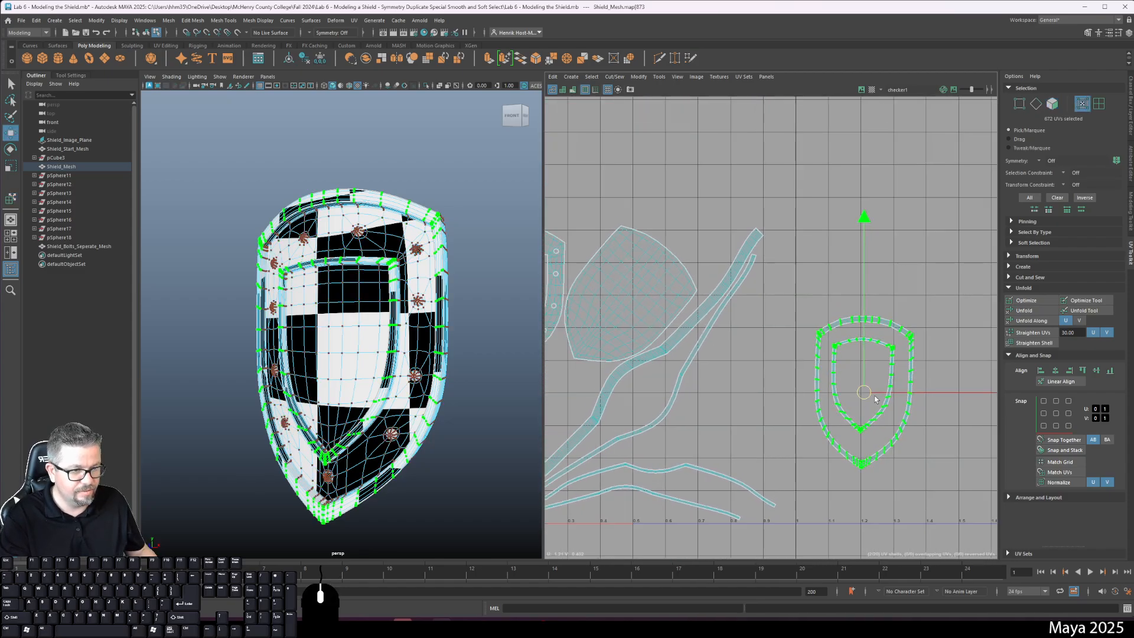
pyautogui.moveTo(862, 390); pyautogui.dragTo(749, 388)
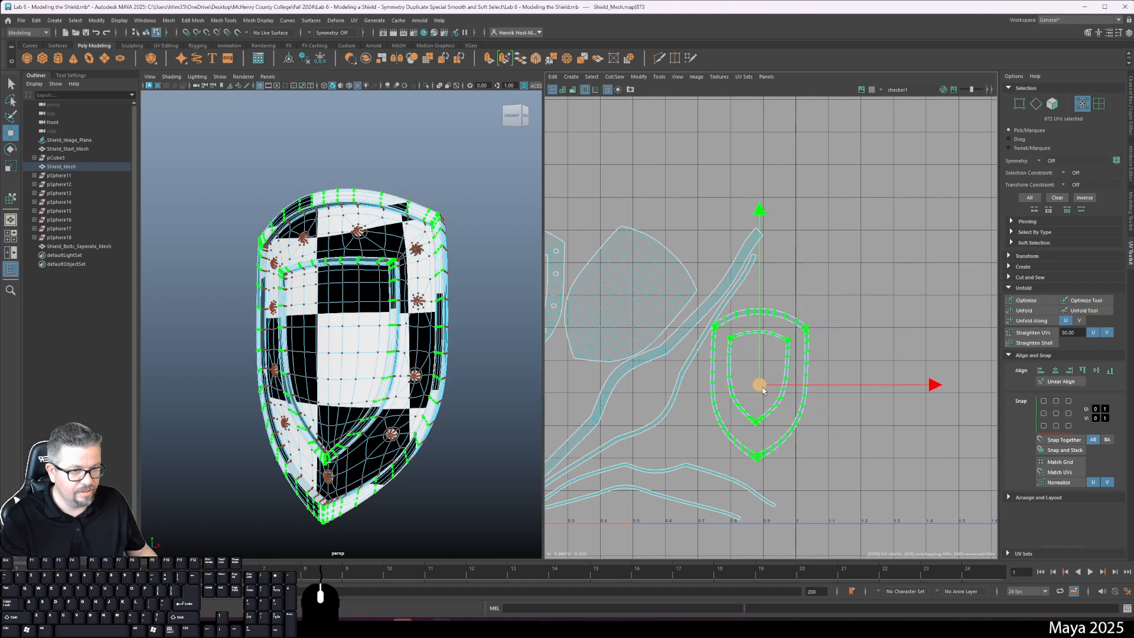
# - Rotate the nested ring shells 180 degrees so their tips point up, and fit them close beside the long strips
pyautogui.press('e')
pyautogui.moveTo(781, 218); pyautogui.dragTo(744, 522)
pyautogui.press('w')
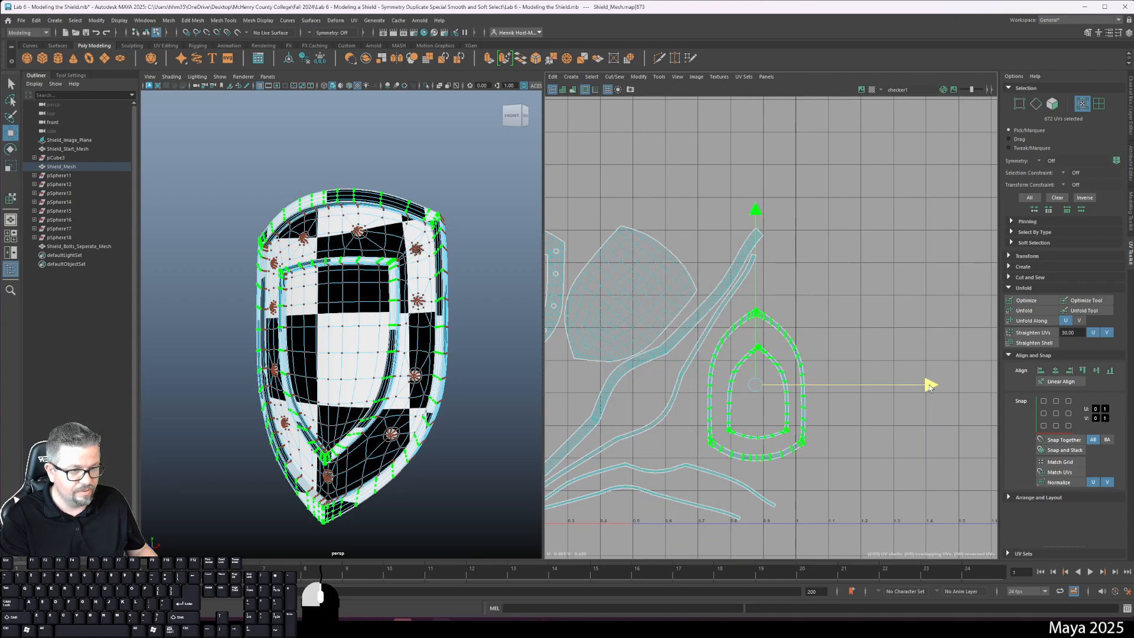
pyautogui.moveTo(937, 390); pyautogui.dragTo(918, 390)
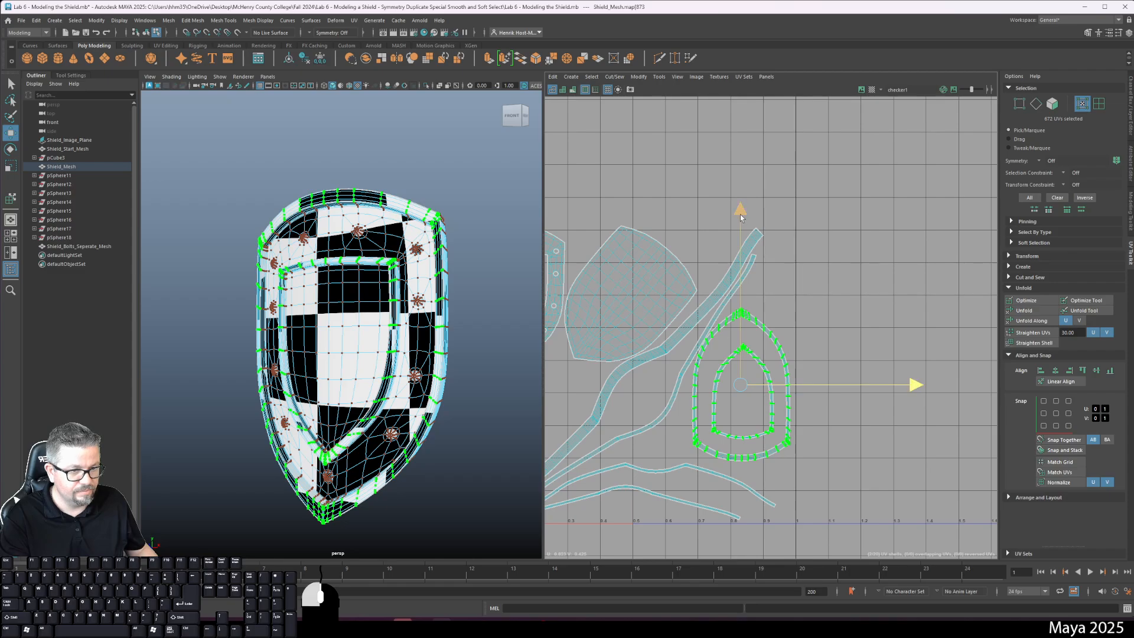
pyautogui.moveTo(739, 215); pyautogui.dragTo(744, 226)
pyautogui.scroll(-5, 755, 332)
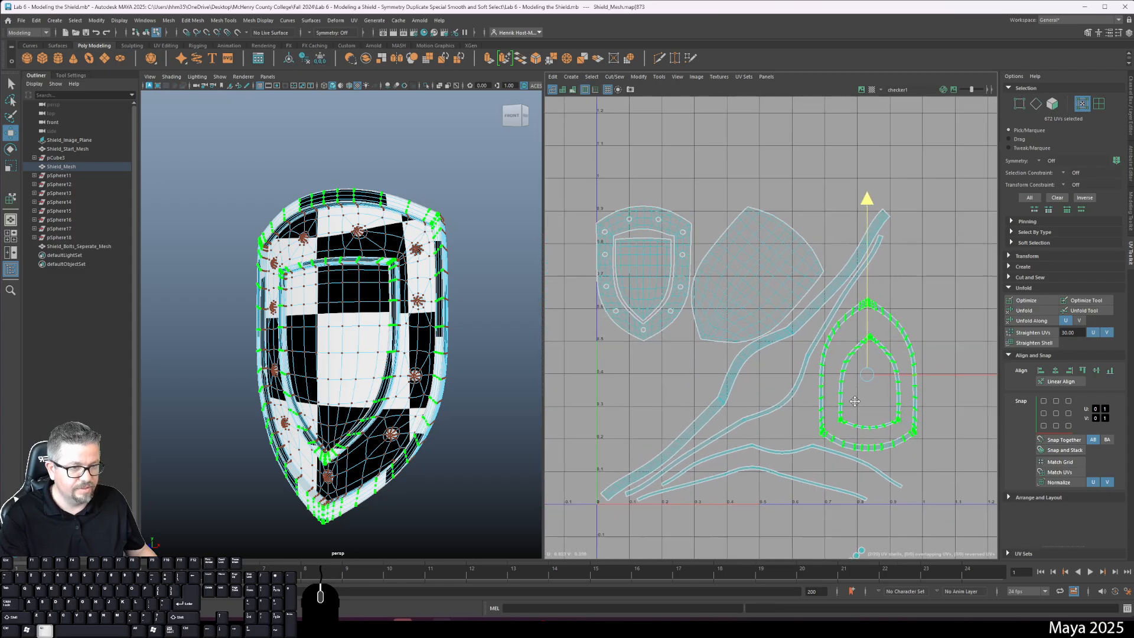
pyautogui.moveTo(753, 299); pyautogui.dragTo(813, 353)
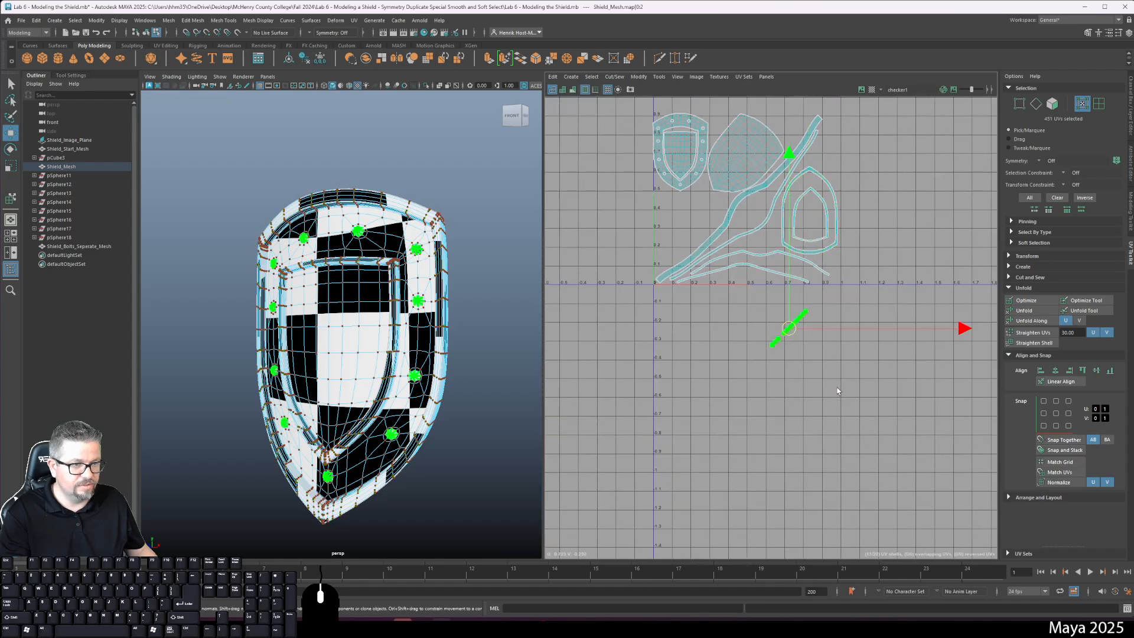
pyautogui.keyDown('alt'); pyautogui.moveTo(635, 245); pyautogui.dragTo(685, 316, button='middle'); pyautogui.keyUp('alt')
pyautogui.scroll(3, 685, 316)
pyautogui.scroll(-1, 781, 461)
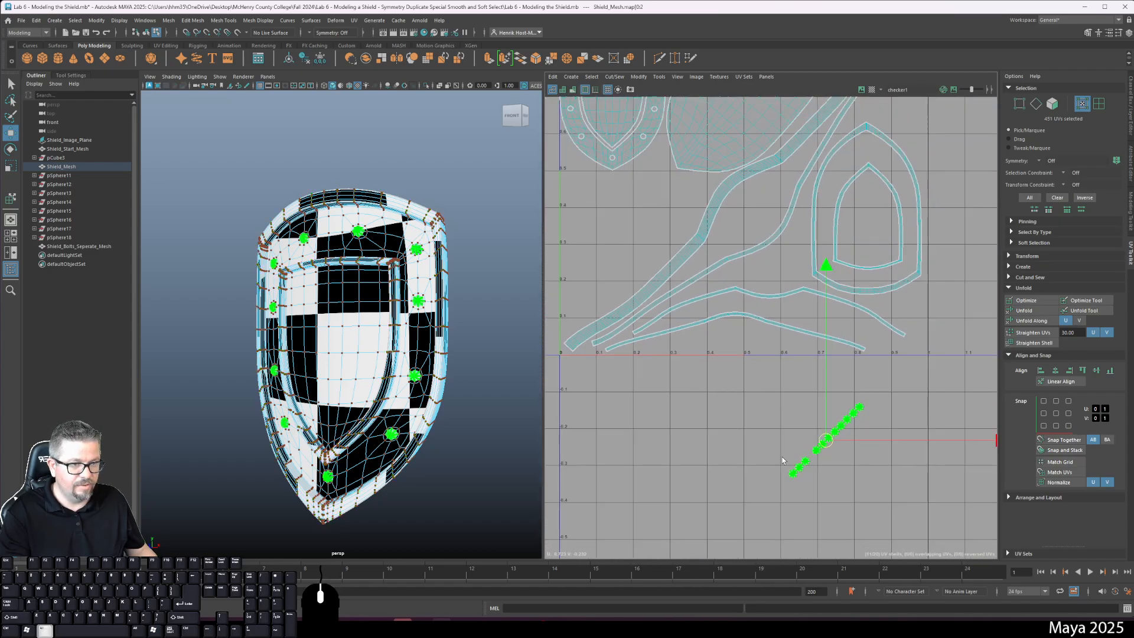
pyautogui.click(772, 438)
# - Use the Move UV Shell tool to place the first two bolt shells one above the other below the bolted shield's left side
pyautogui.click(659, 77)
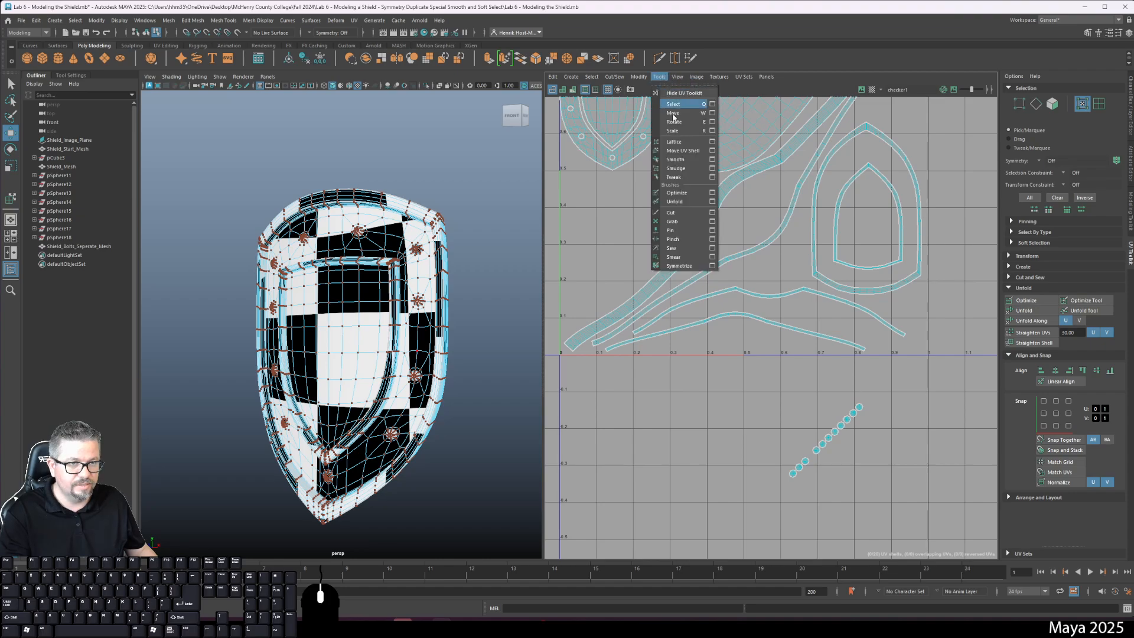
pyautogui.click(690, 159)
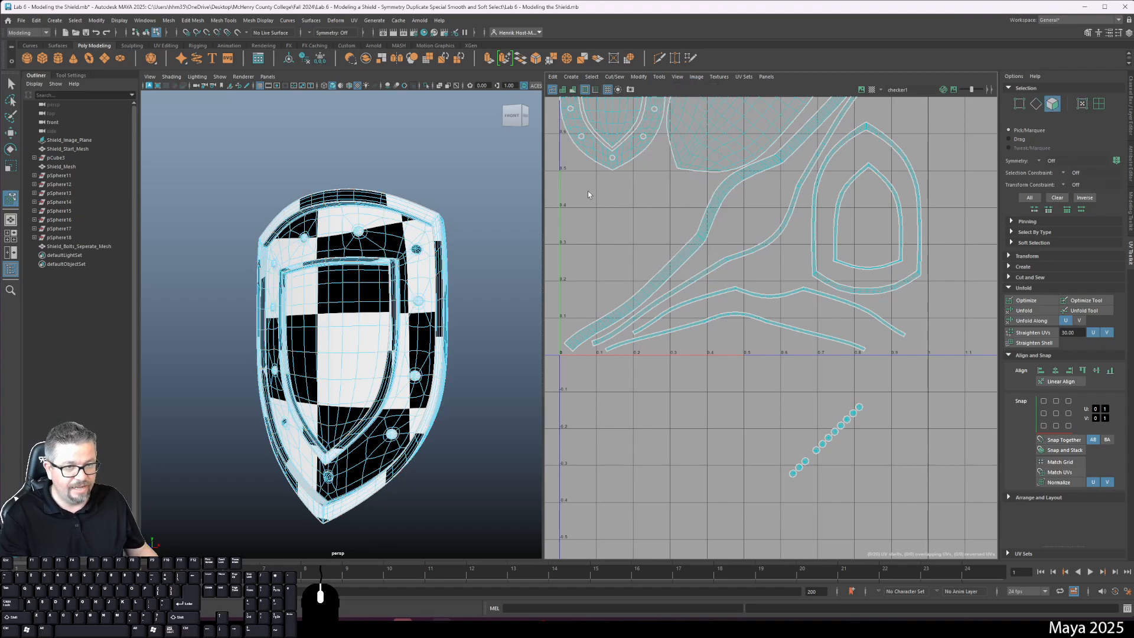
pyautogui.moveTo(793, 477); pyautogui.dragTo(577, 212)
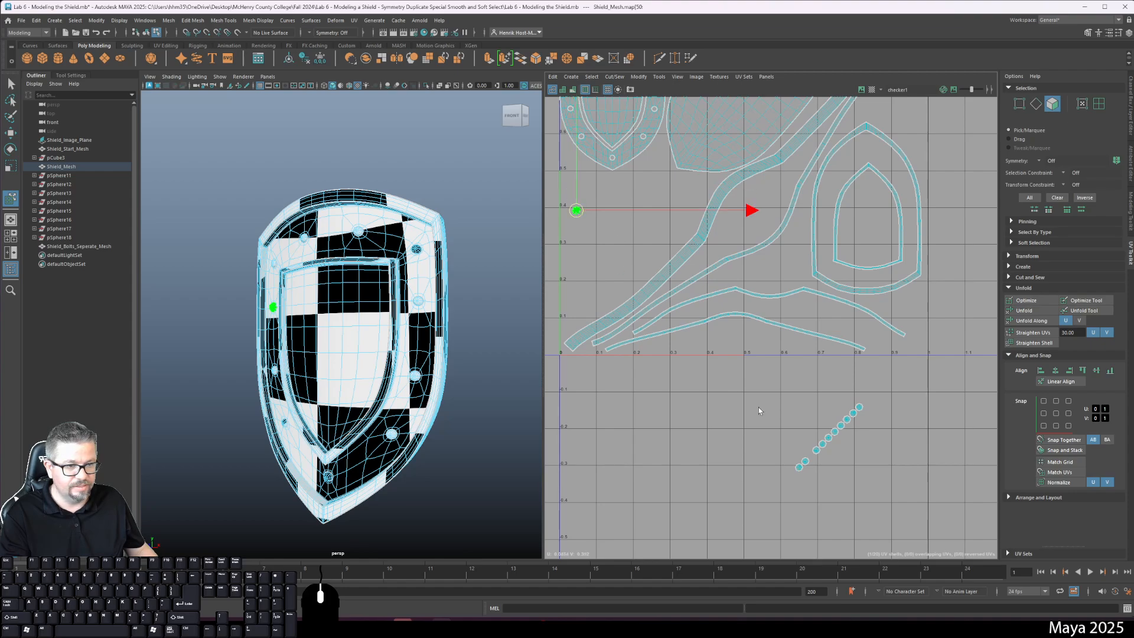
pyautogui.click(800, 468)
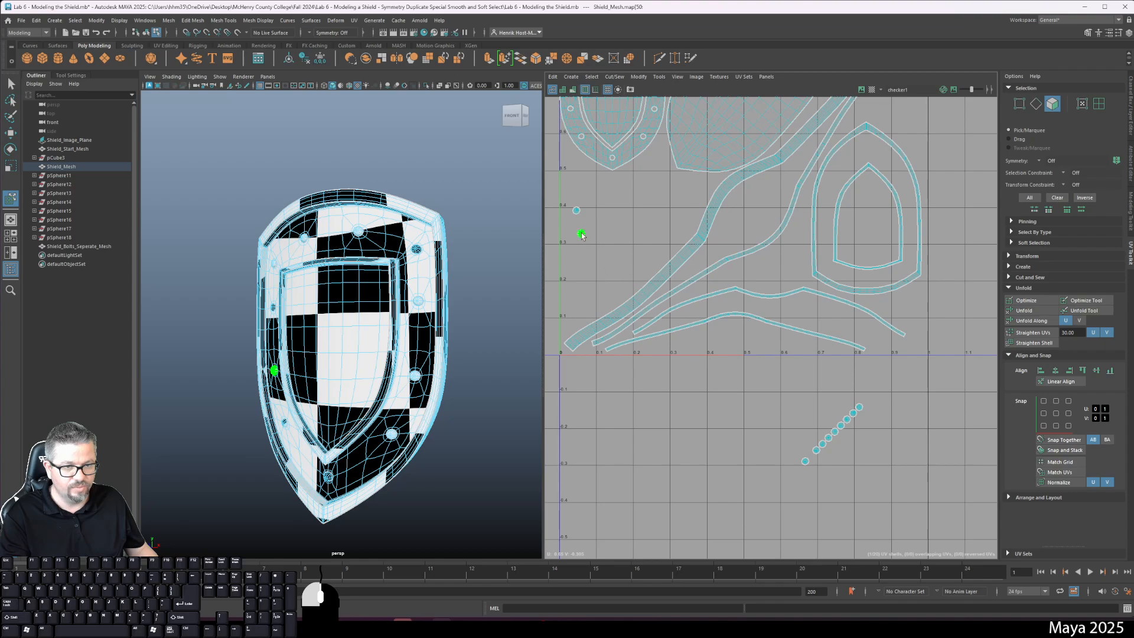
pyautogui.moveTo(579, 243); pyautogui.dragTo(578, 242)
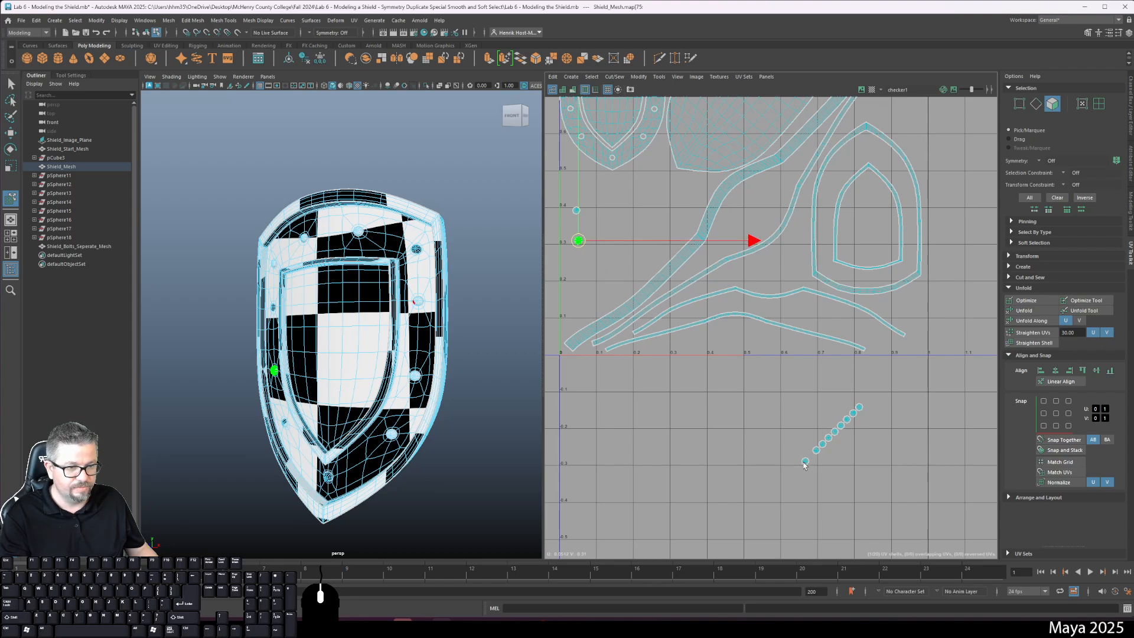
# - Place three more bolt shells in a vertical column opposite the first two, below the bolted shield's right side
pyautogui.moveTo(804, 465); pyautogui.dragTo(641, 332)
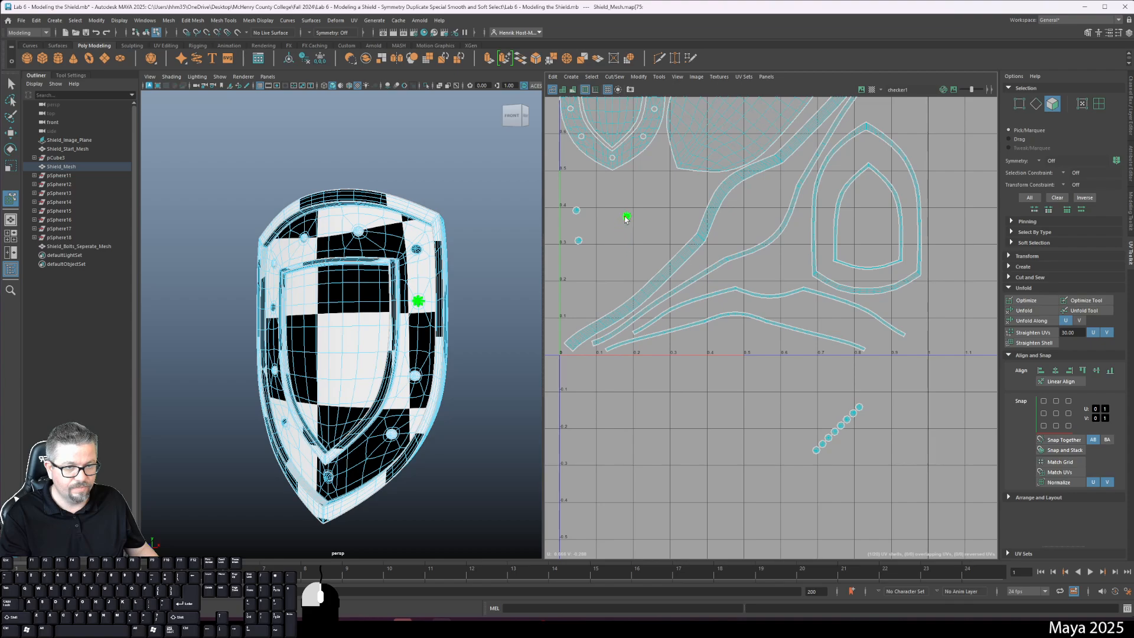
pyautogui.moveTo(635, 212); pyautogui.dragTo(635, 213)
pyautogui.moveTo(815, 450); pyautogui.dragTo(807, 431)
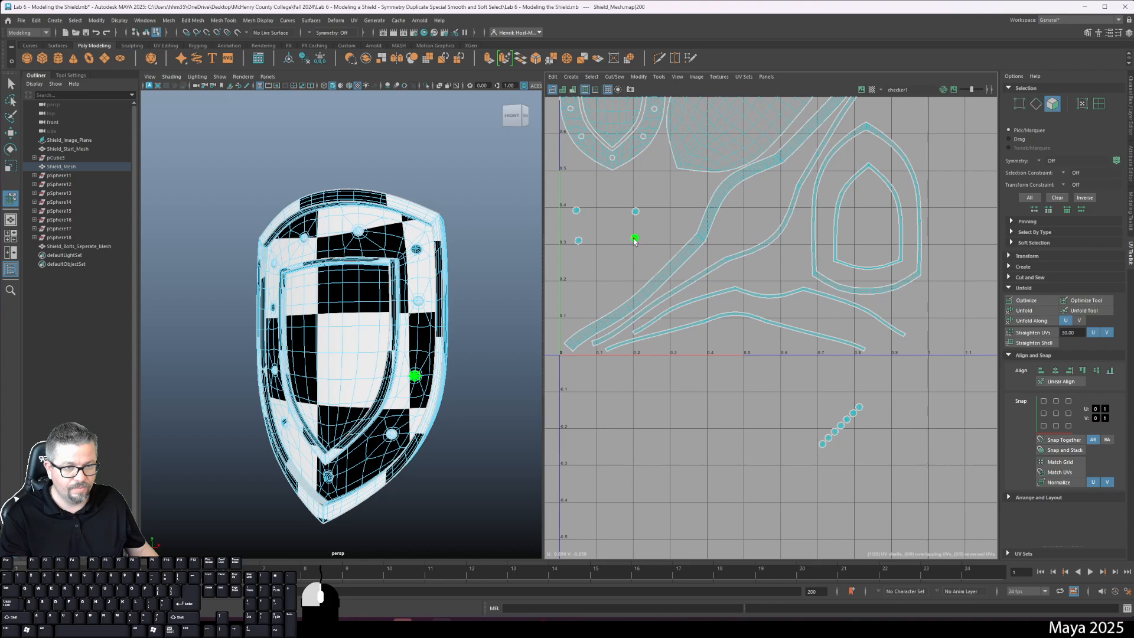
pyautogui.moveTo(633, 242); pyautogui.dragTo(633, 241)
pyautogui.moveTo(821, 443); pyautogui.dragTo(824, 447)
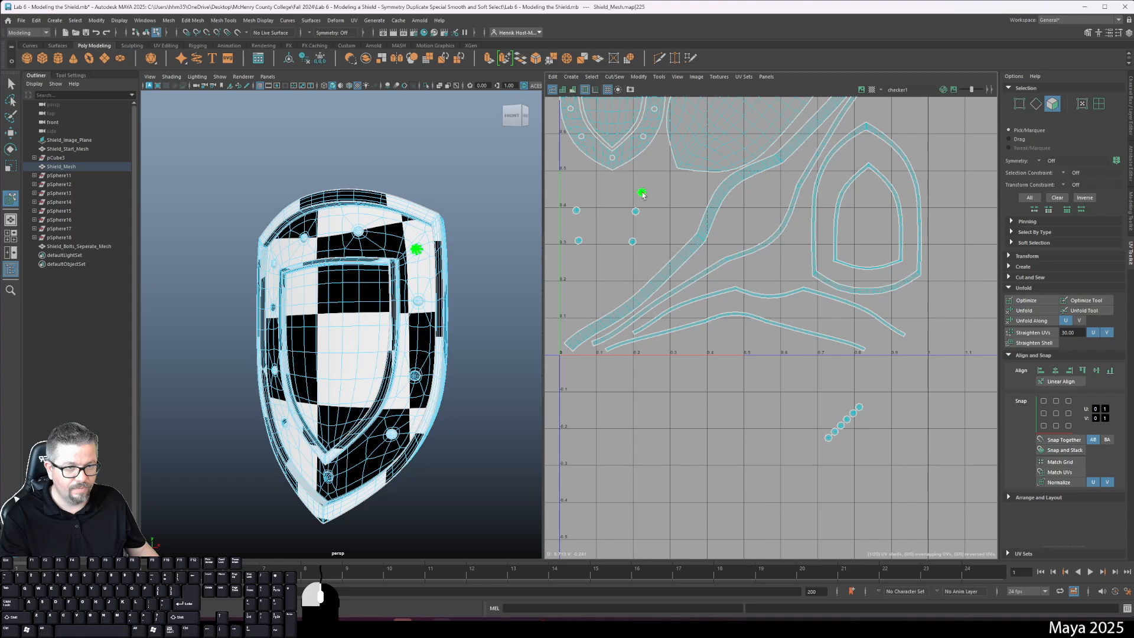
pyautogui.moveTo(635, 192); pyautogui.dragTo(636, 191)
# - Place three bolt shells beneath the two columns, narrowing to a point like the lower part of the shield
pyautogui.moveTo(829, 439); pyautogui.dragTo(830, 444)
pyautogui.click(834, 433)
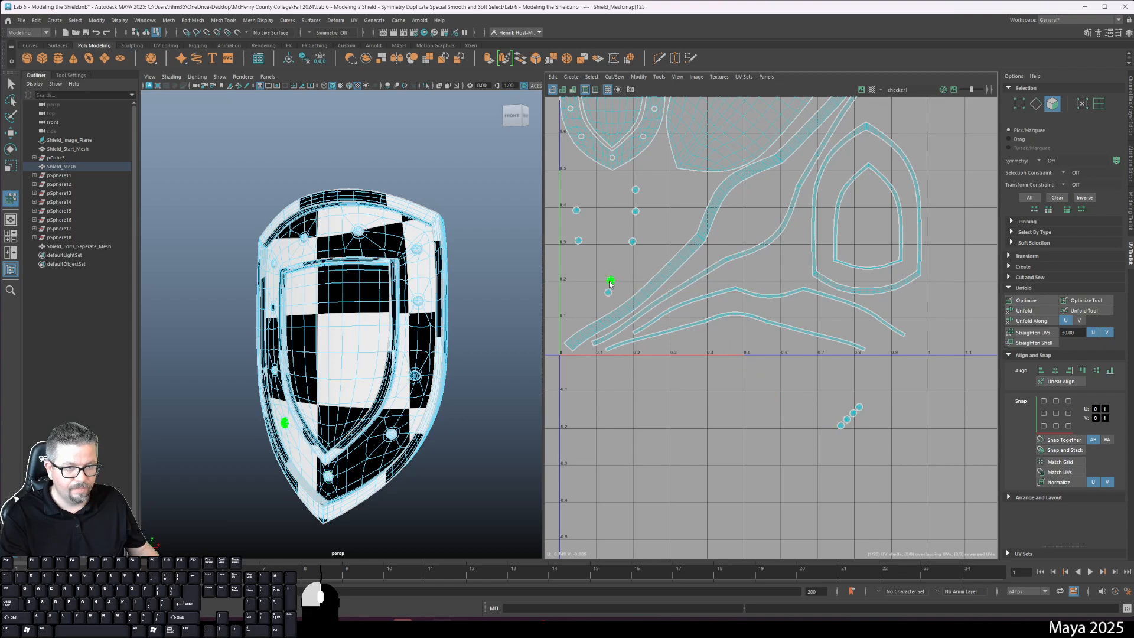
pyautogui.moveTo(588, 272); pyautogui.dragTo(589, 273)
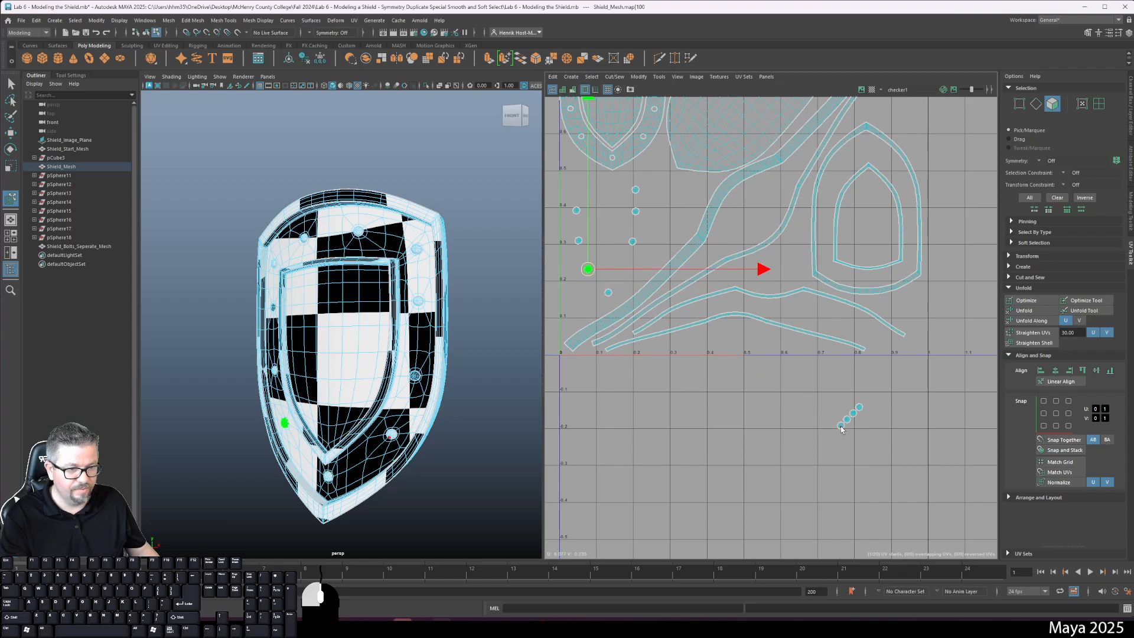
pyautogui.moveTo(840, 425)
pyautogui.mouseDown()
pyautogui.moveTo(666, 283)
pyautogui.moveTo(624, 272)
pyautogui.mouseUp()
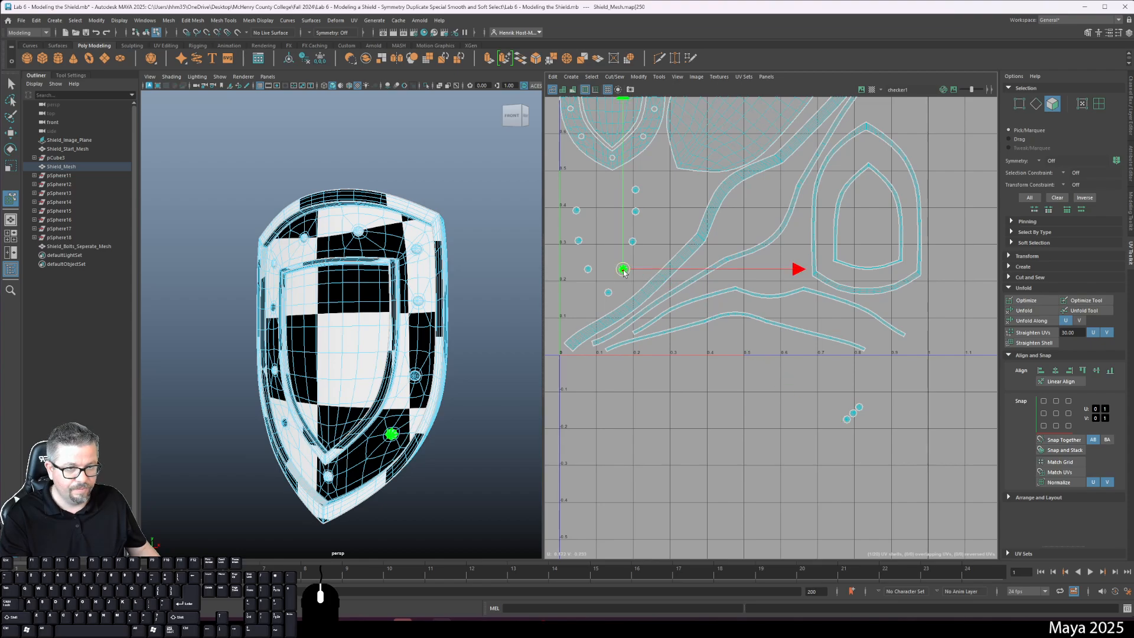
# - Place the last three bolt shells in a row along the top, completing the shield-shaped bolt arrangement
pyautogui.moveTo(847, 419); pyautogui.dragTo(848, 421)
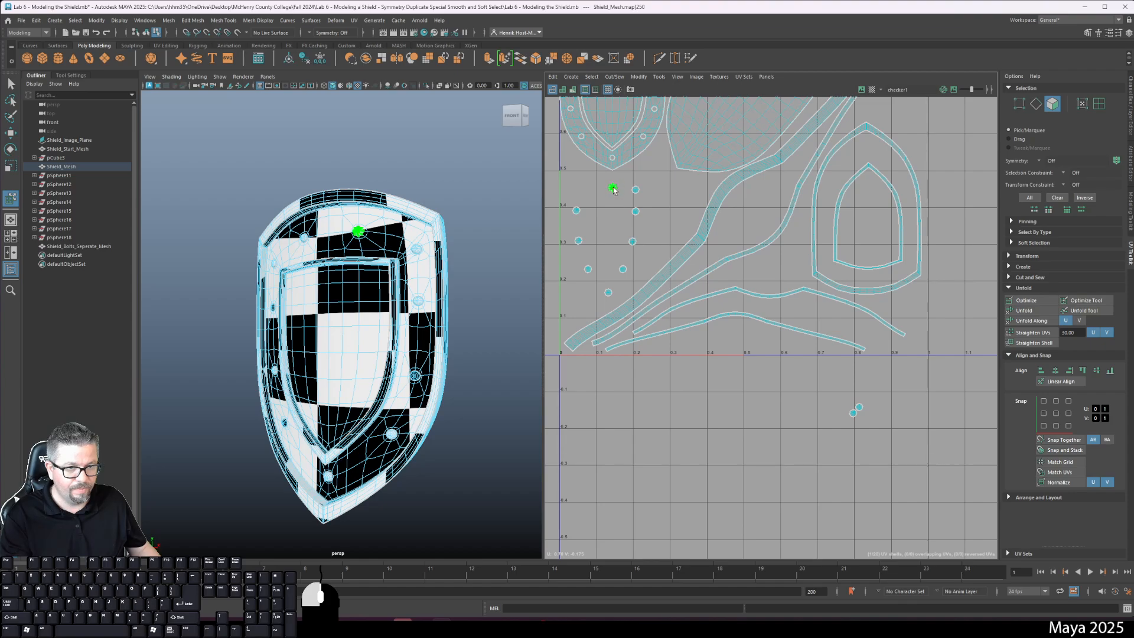
pyautogui.moveTo(613, 189); pyautogui.dragTo(612, 187)
pyautogui.moveTo(851, 417); pyautogui.dragTo(827, 391)
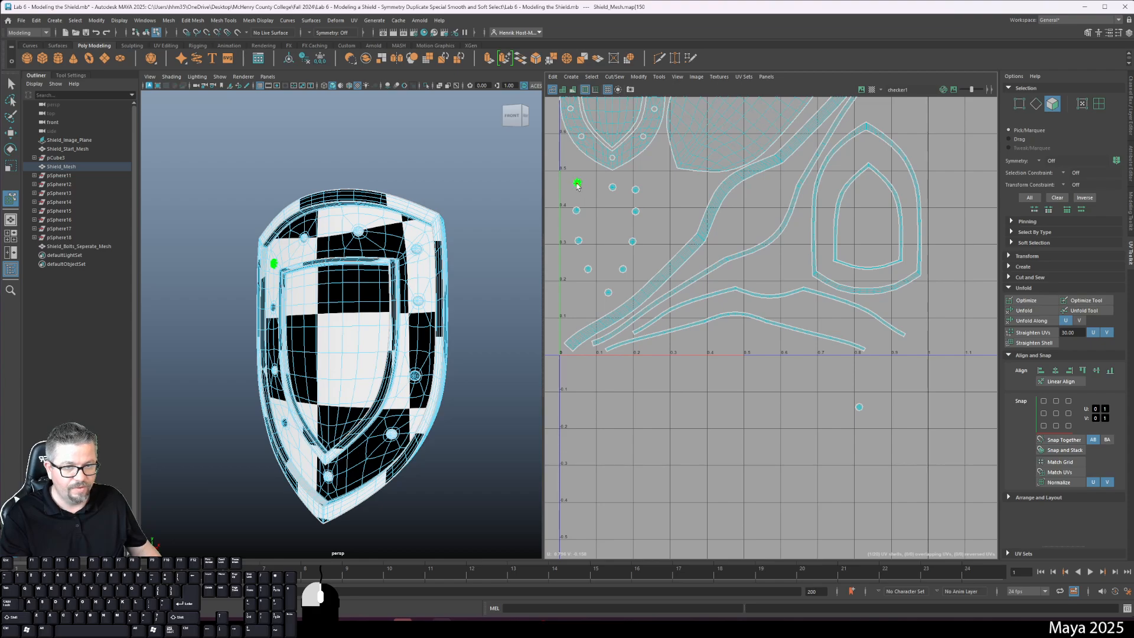
pyautogui.moveTo(571, 190); pyautogui.dragTo(573, 189)
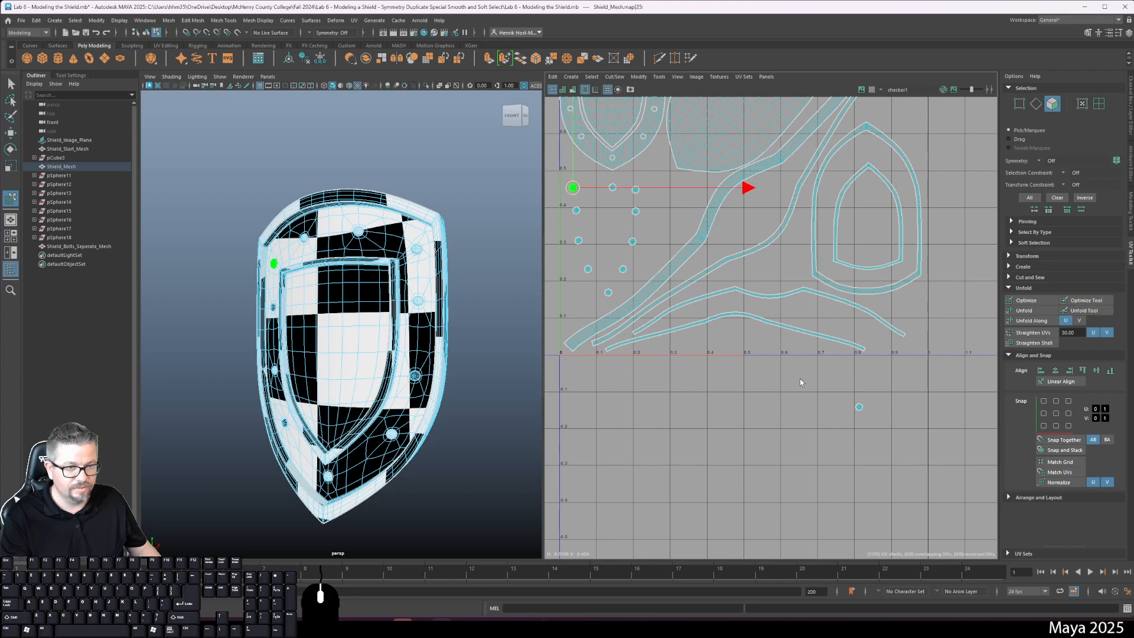
pyautogui.moveTo(862, 409); pyautogui.dragTo(817, 362)
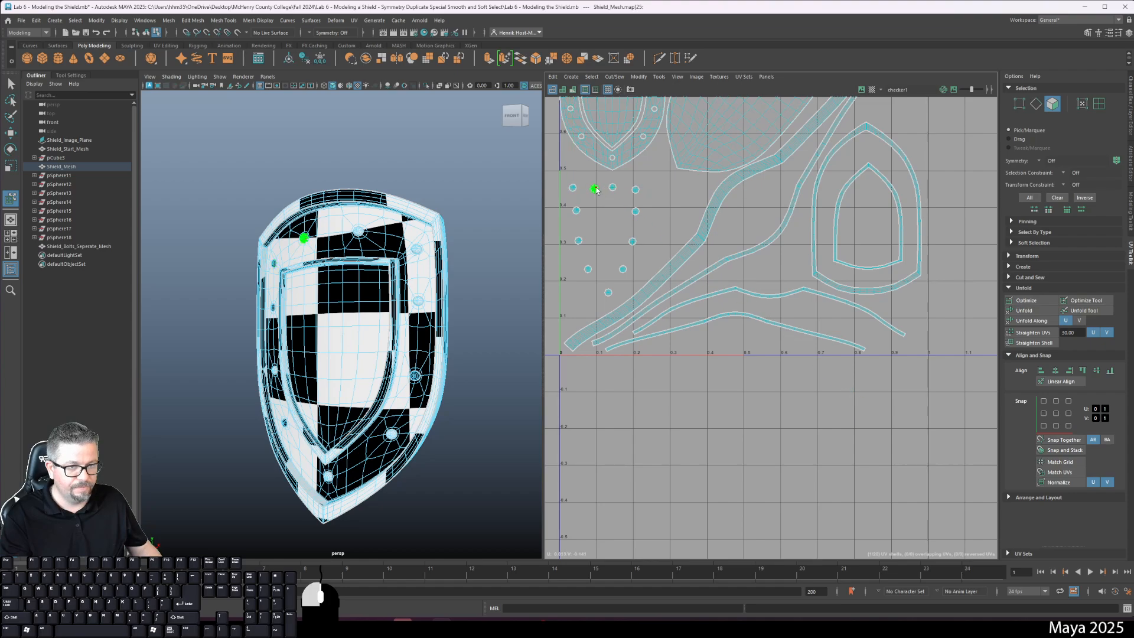
pyautogui.moveTo(596, 189); pyautogui.dragTo(594, 188)
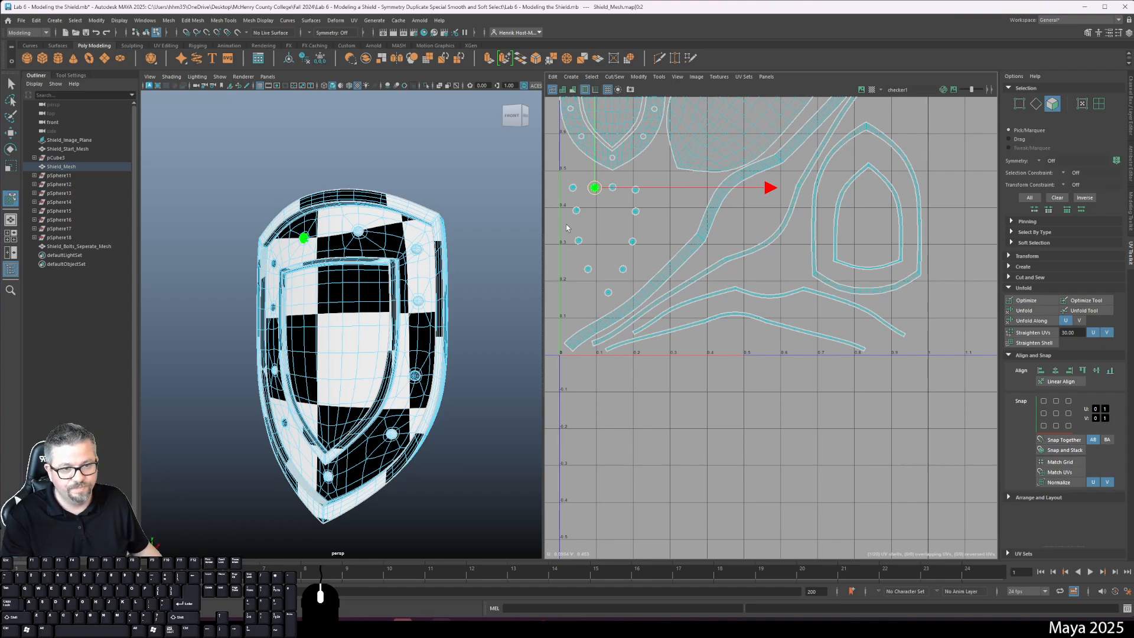
# - Nudge the side bolt shells down slightly to even out the spacing along both sides of the shield-shaped pattern
pyautogui.click(582, 273)
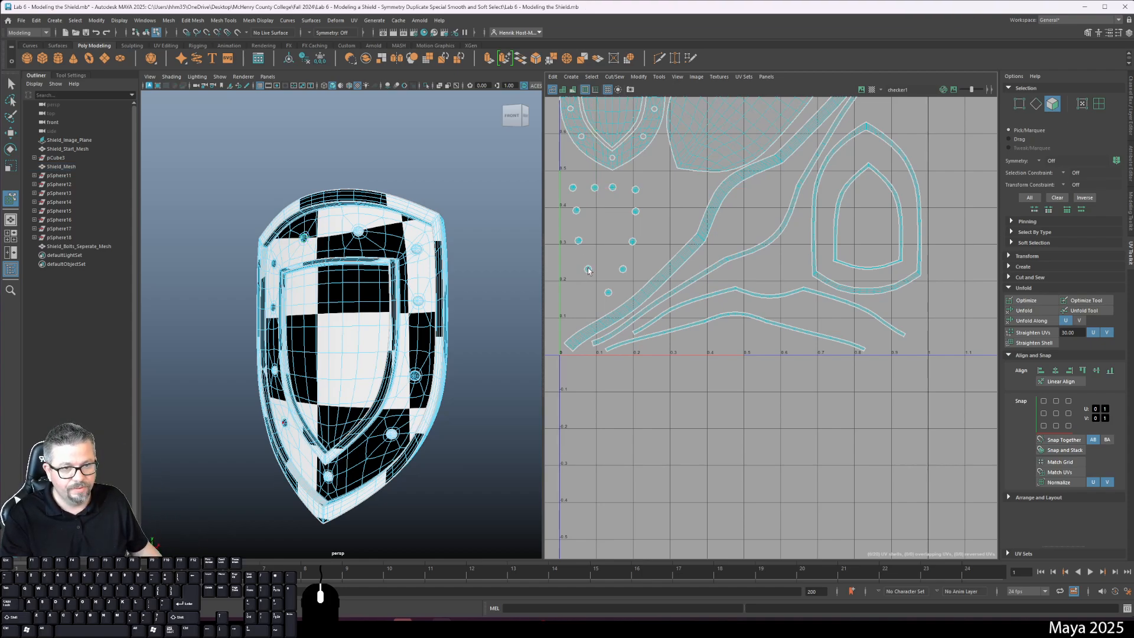
pyautogui.click(589, 270)
pyautogui.click(578, 241)
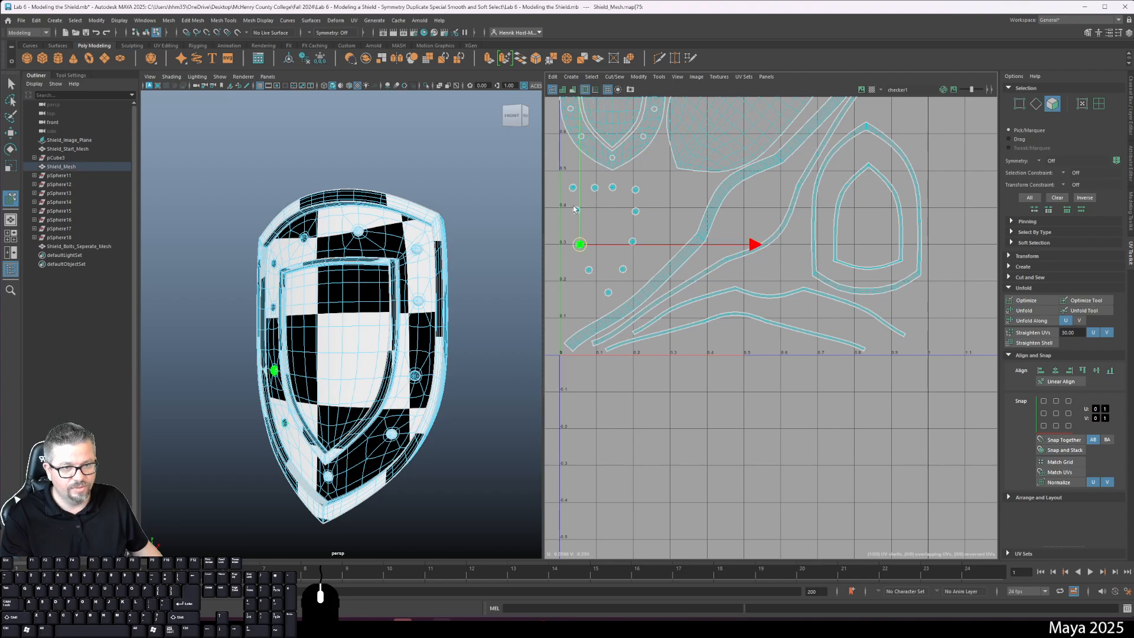
pyautogui.click(576, 211)
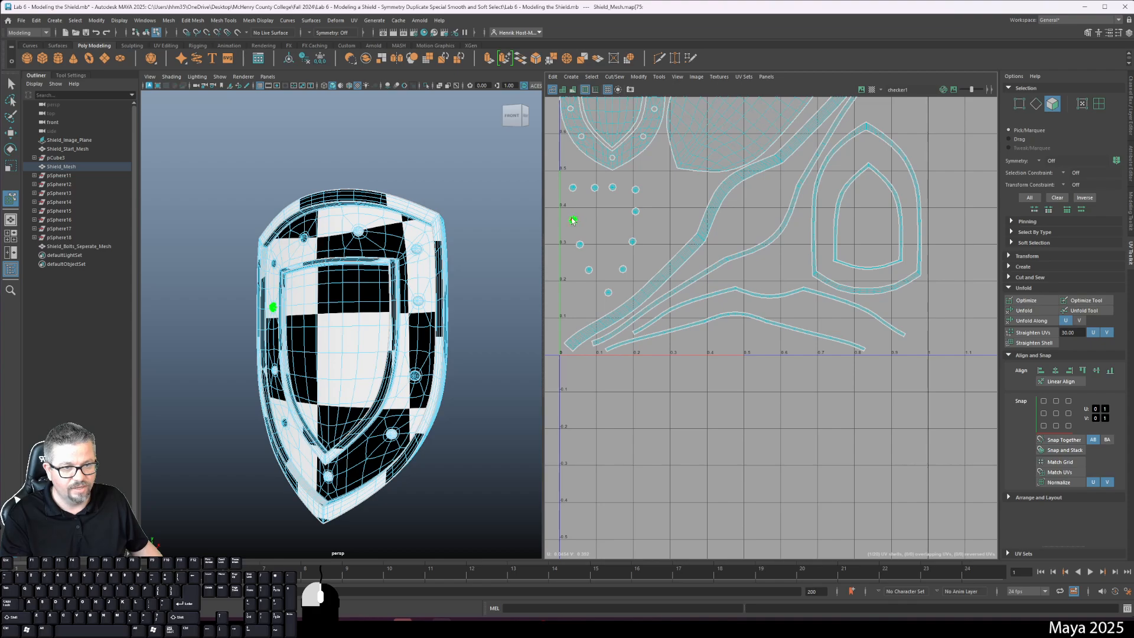
pyautogui.click(636, 213)
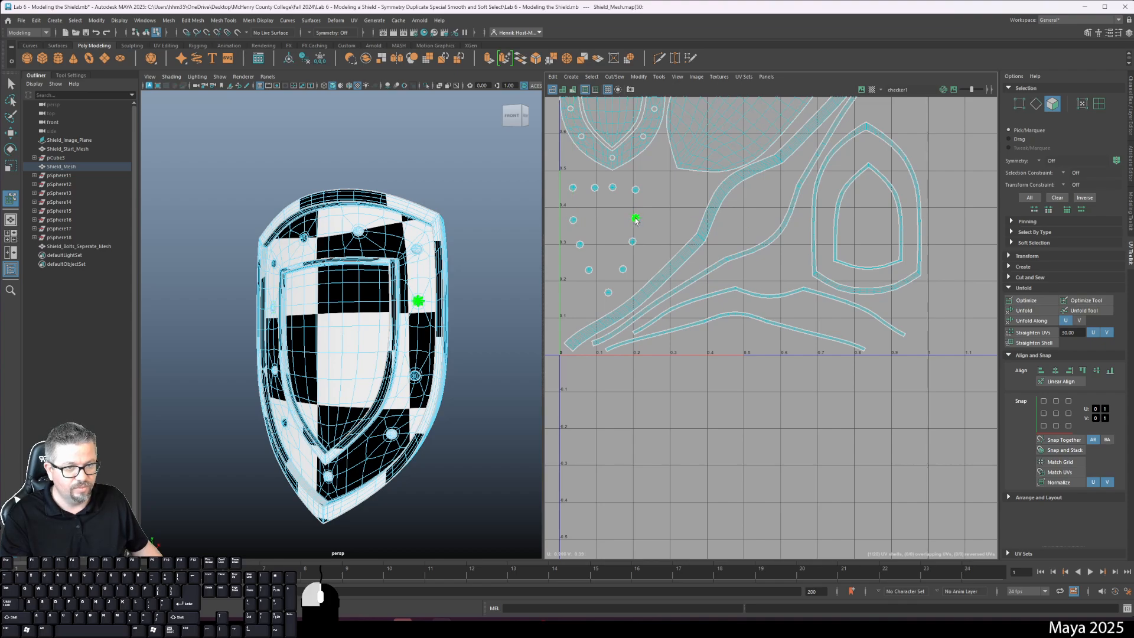
# - Lower the two upper corner bolt shells and shift the adjoining top bolt so the top row arches like the shield
pyautogui.click(570, 193)
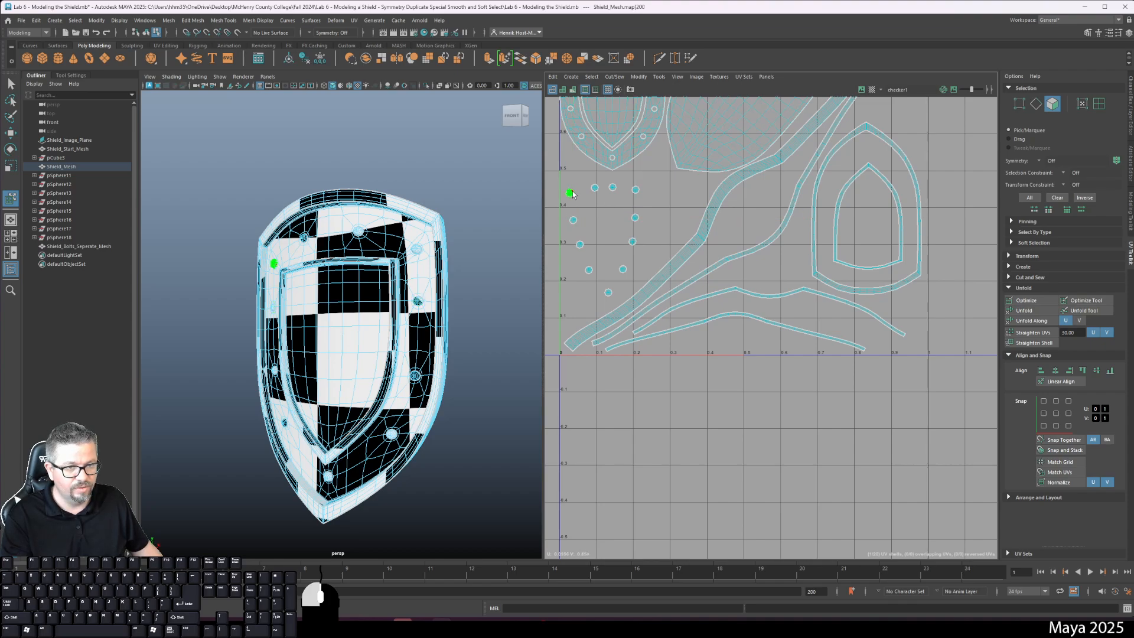
pyautogui.click(636, 190)
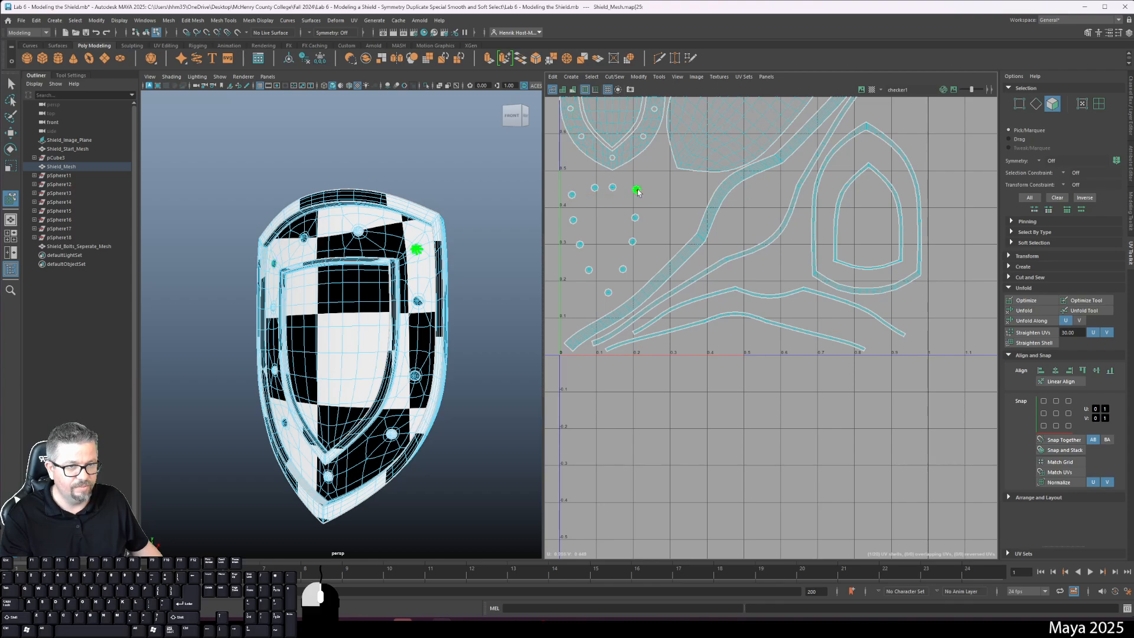
pyautogui.click(595, 188)
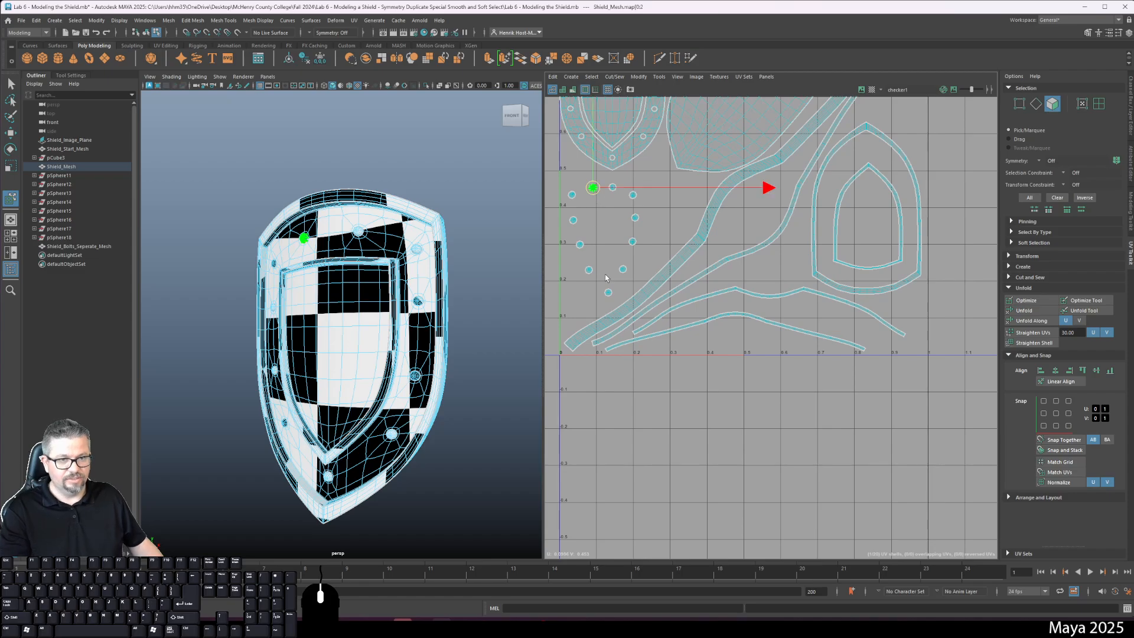
pyautogui.scroll(-3, 776, 281)
pyautogui.click(577, 423)
pyautogui.keyDown('alt'); pyautogui.moveTo(608, 323); pyautogui.dragTo(613, 338, button='middle'); pyautogui.keyUp('alt')
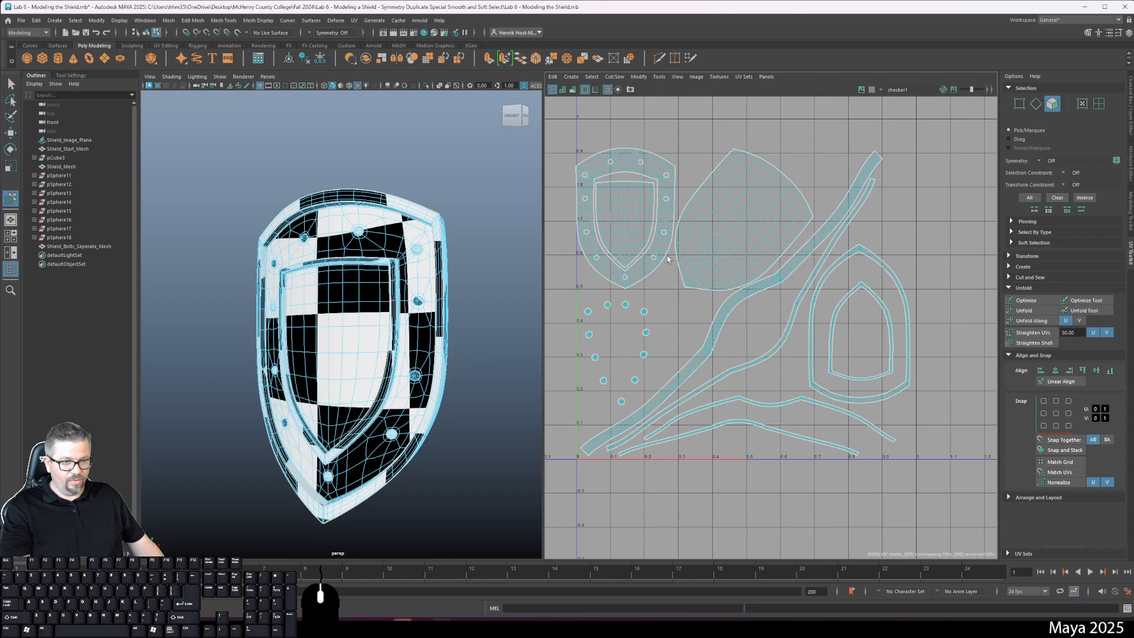
pyautogui.keyDown('alt'); pyautogui.scroll(-5, 826, 354); pyautogui.keyUp('alt')
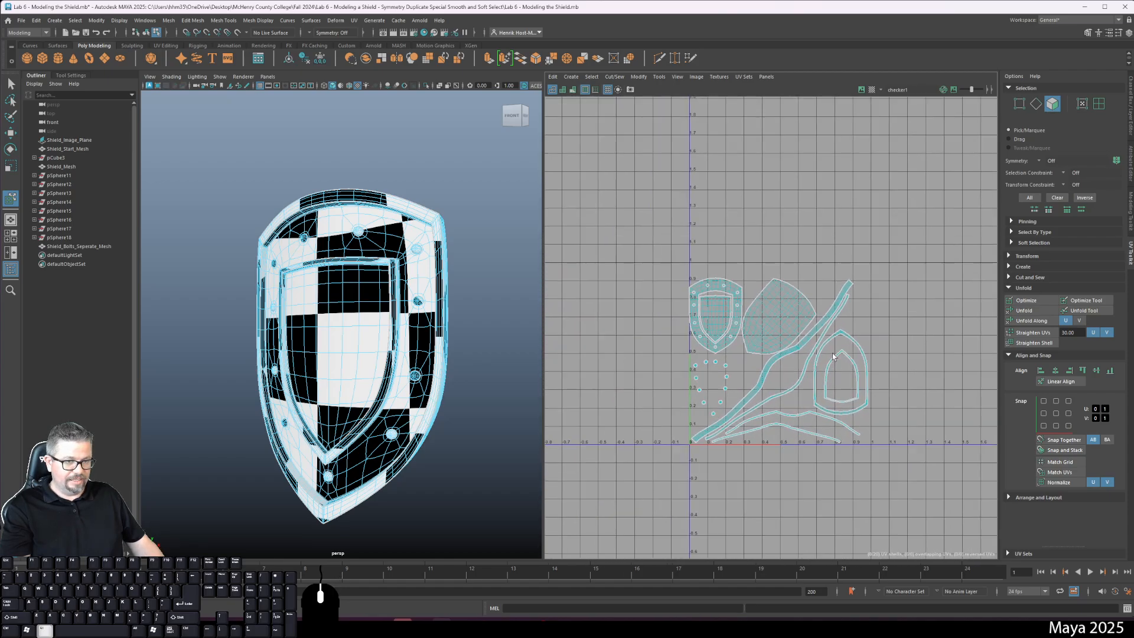
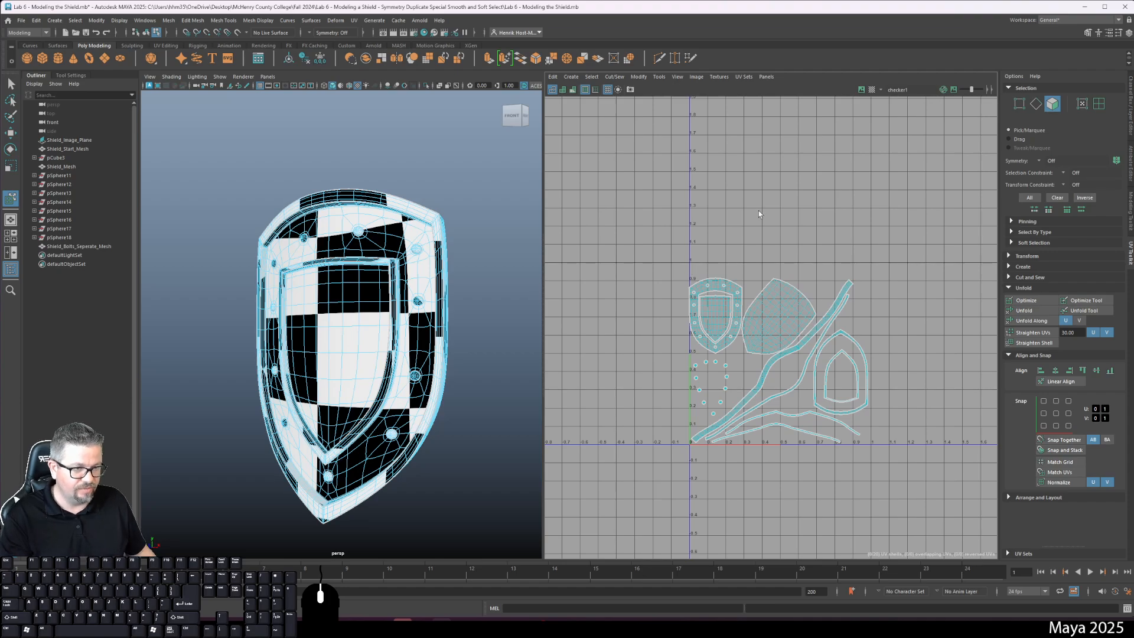
# - Use the Move UV Shell tool to move the shield's back panel shell up and away from the bolted shield
pyautogui.scroll(5, 706, 293)
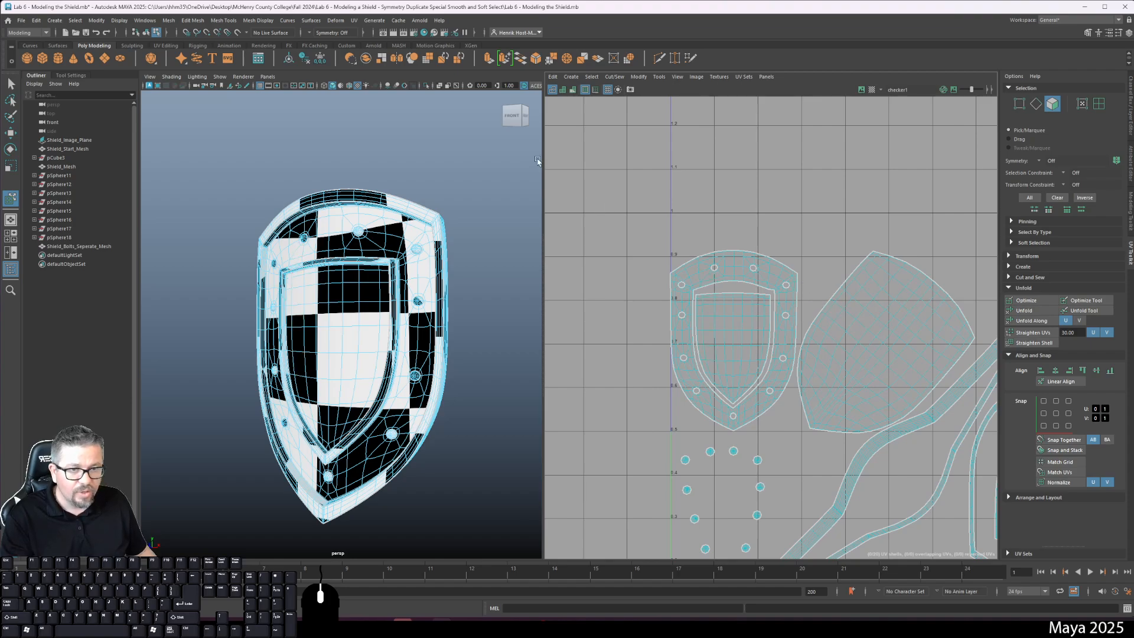
pyautogui.click(658, 77)
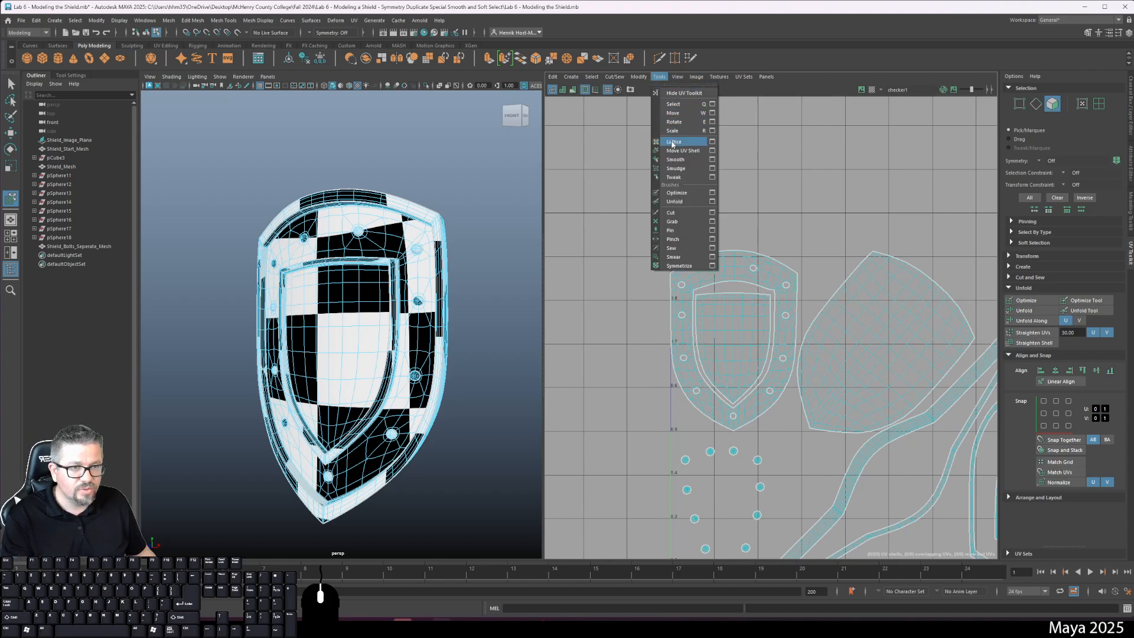
pyautogui.click(681, 156)
pyautogui.moveTo(891, 337); pyautogui.dragTo(923, 301)
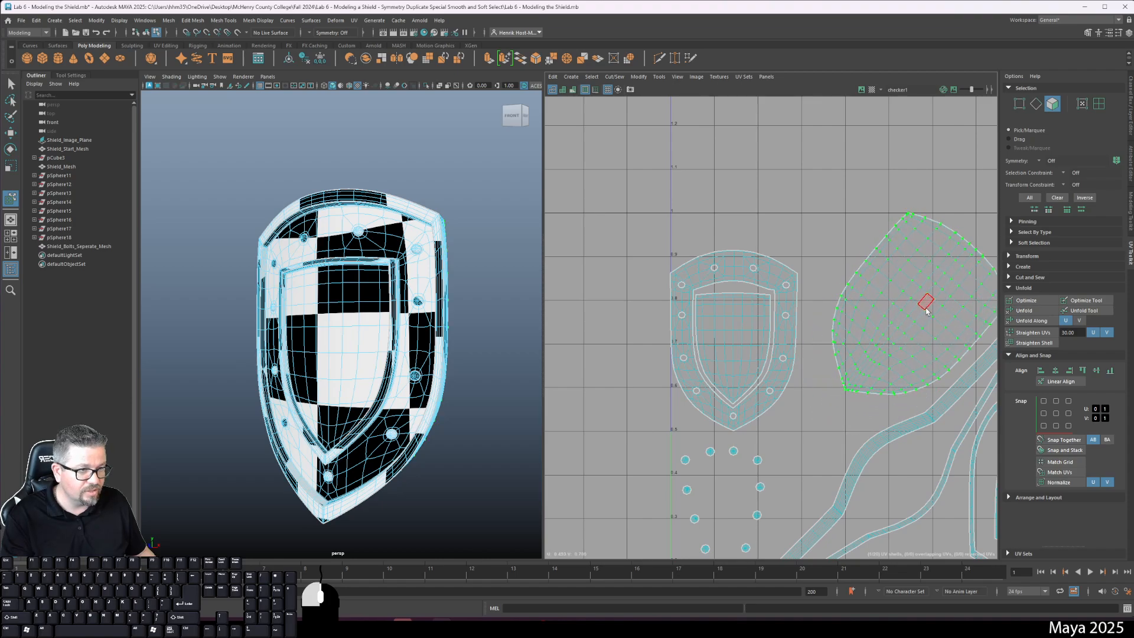
# - Try to move the bolted shield frame and its inner panel shell together with a free move
pyautogui.click(744, 295)
pyautogui.keyDown('shift'); pyautogui.click(743, 280); pyautogui.keyUp('shift')
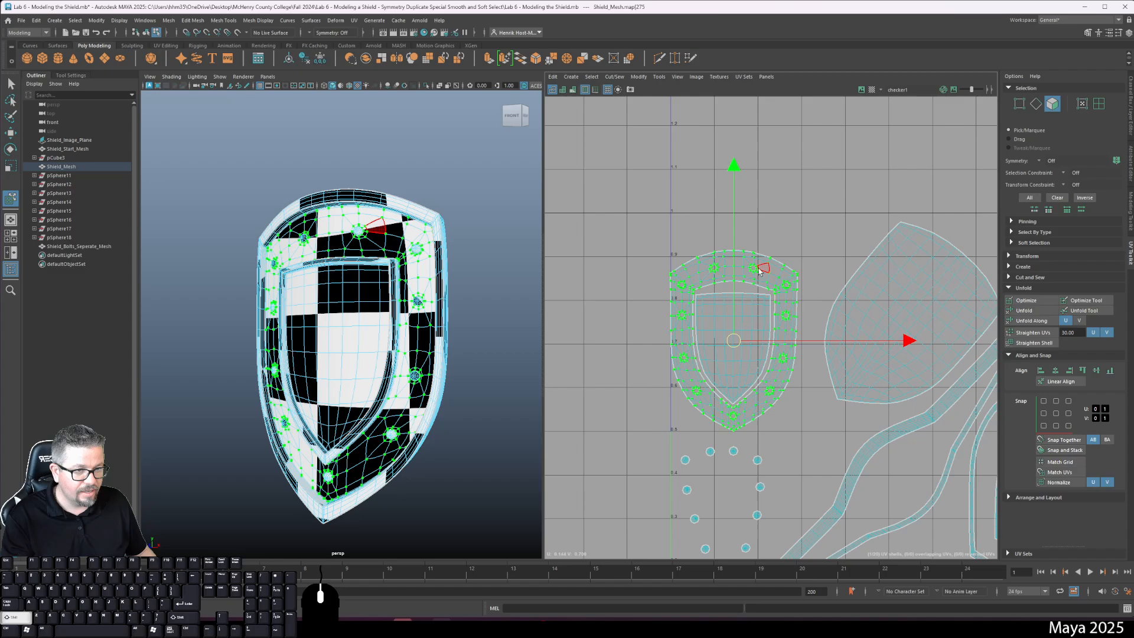
pyautogui.click(738, 335)
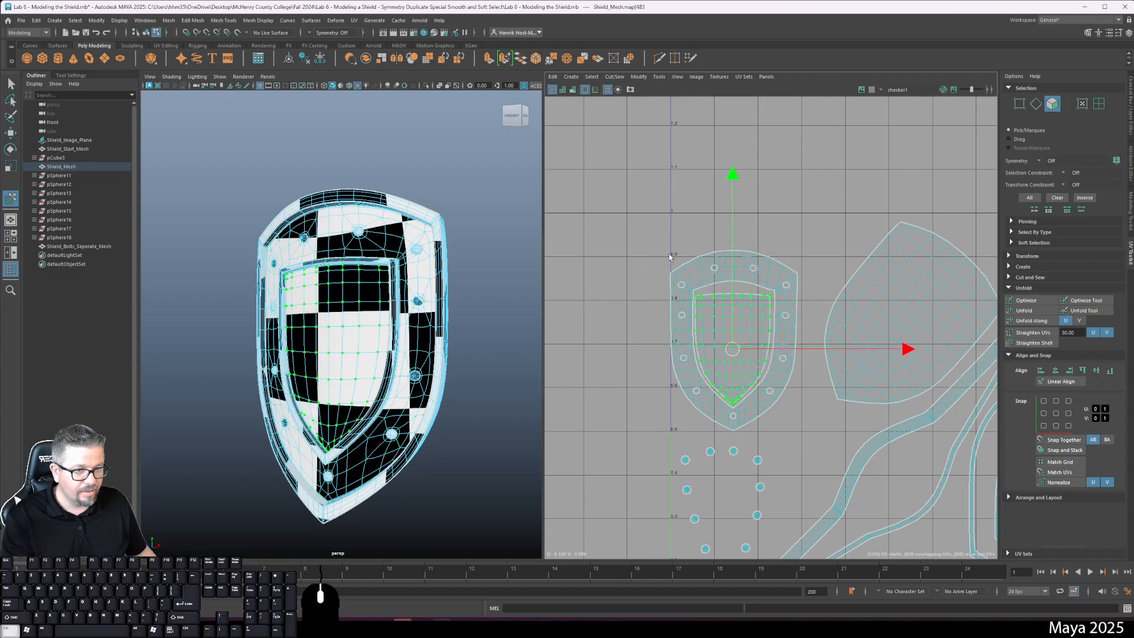
pyautogui.moveTo(807, 437); pyautogui.dragTo(808, 438)
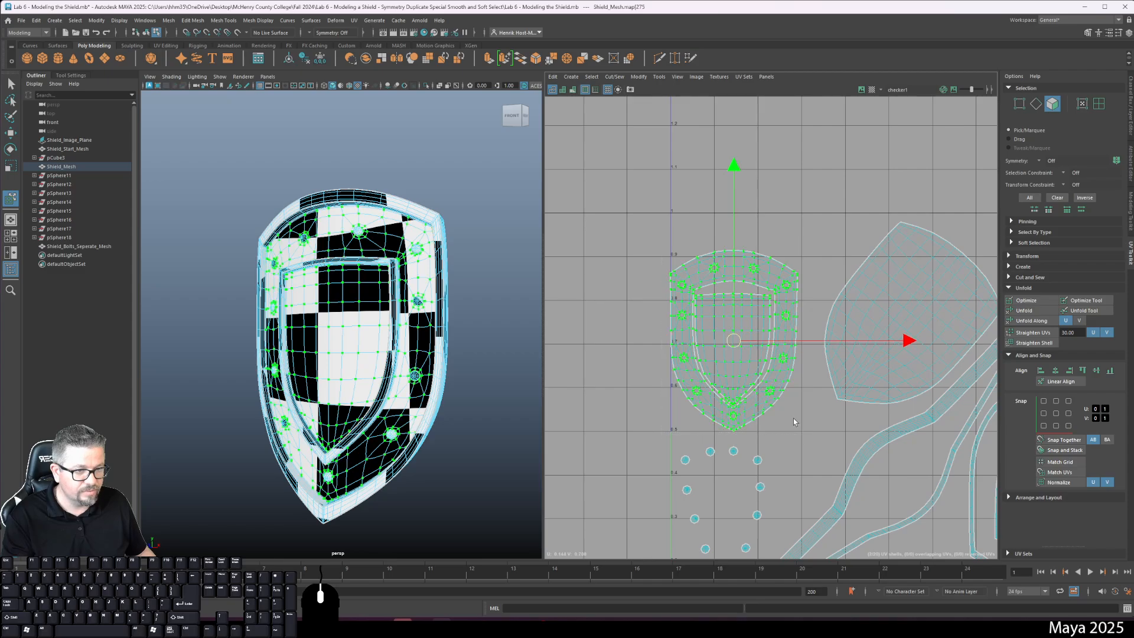
pyautogui.moveTo(735, 341); pyautogui.dragTo(741, 332)
pyautogui.hotkey('ctrl', 'z')
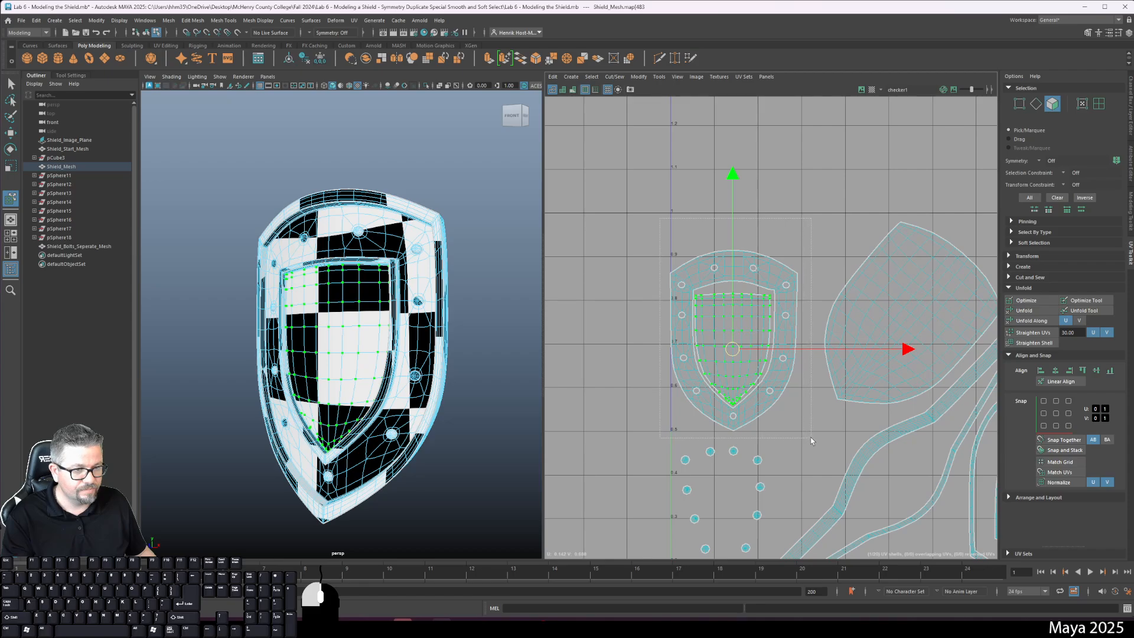
# - Move the bolted shield frame and inner panel shells together up near the UV tile's top edge and slightly inward from its side
pyautogui.moveTo(810, 438); pyautogui.dragTo(811, 438)
pyautogui.moveTo(730, 168); pyautogui.dragTo(736, 136)
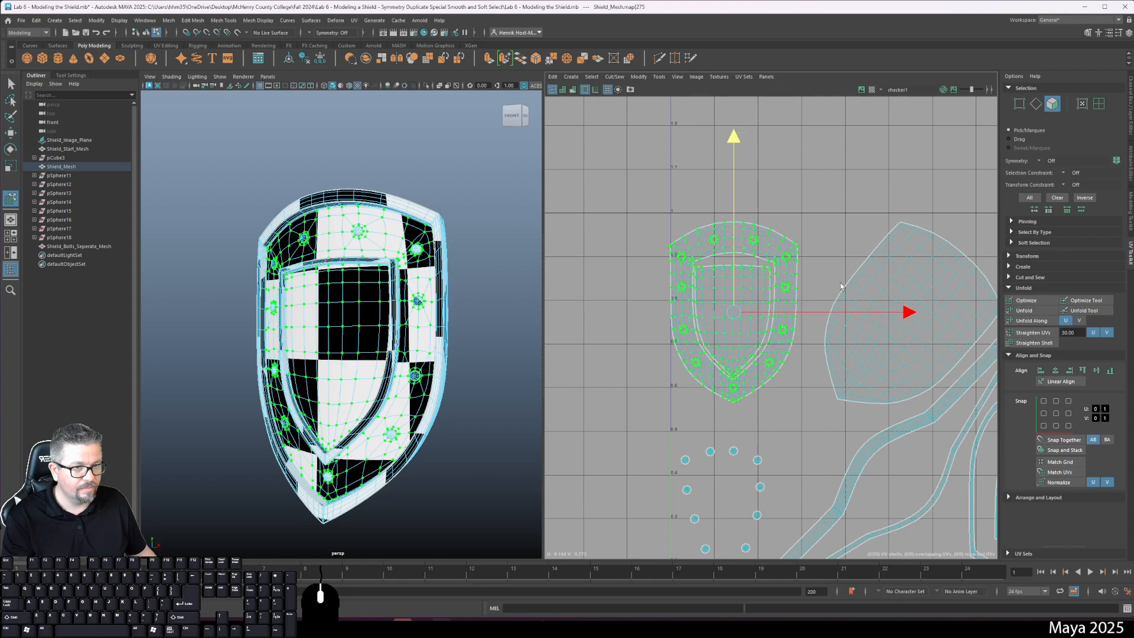
pyautogui.click(909, 318)
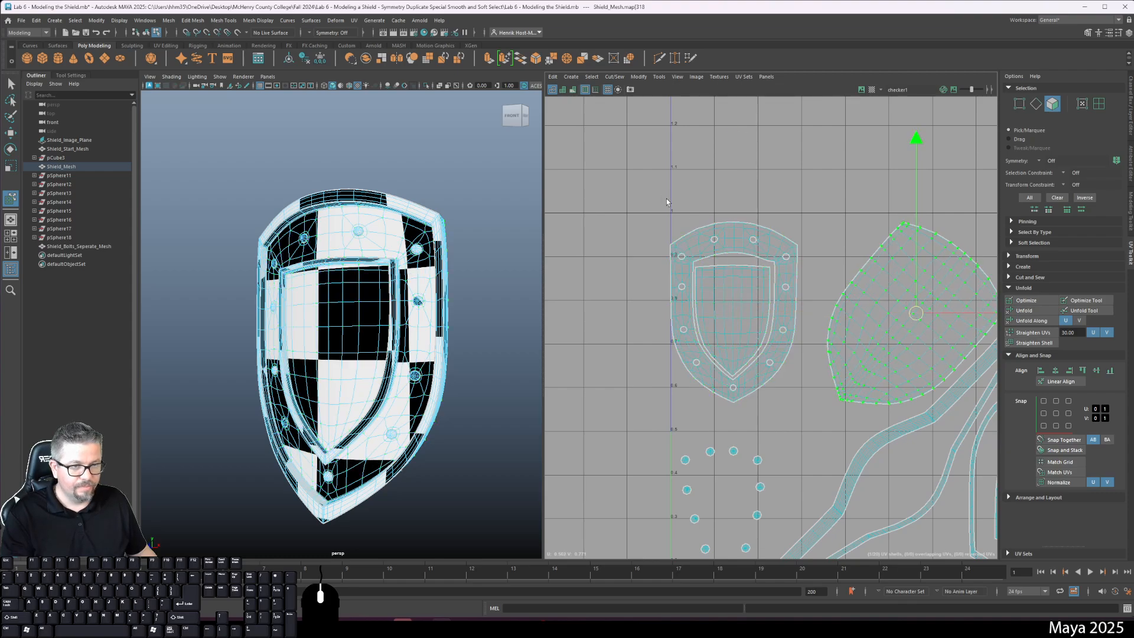
pyautogui.moveTo(647, 207); pyautogui.dragTo(781, 360)
pyautogui.moveTo(812, 411); pyautogui.dragTo(813, 414)
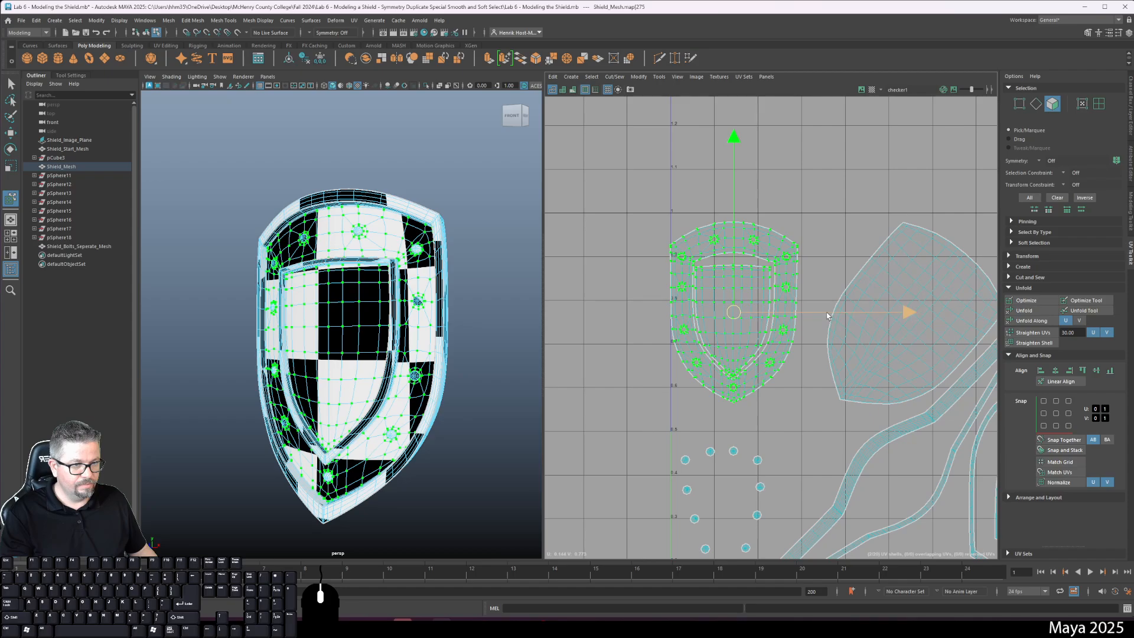
pyautogui.moveTo(827, 319); pyautogui.dragTo(833, 319)
pyautogui.keyDown('alt'); pyautogui.moveTo(723, 342); pyautogui.dragTo(677, 180, button='middle'); pyautogui.keyUp('alt')
pyautogui.keyDown('alt'); pyautogui.moveTo(676, 180); pyautogui.dragTo(660, 164, button='right'); pyautogui.keyUp('alt')
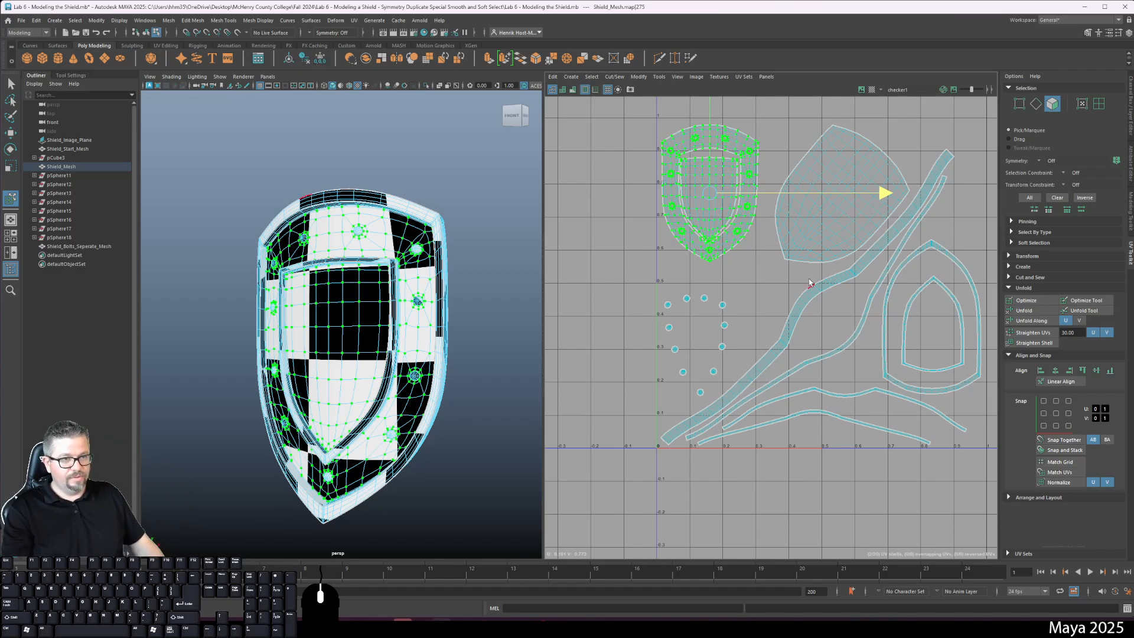
pyautogui.click(707, 315)
pyautogui.keyDown('alt'); pyautogui.moveTo(733, 289); pyautogui.dragTo(709, 329, button='middle'); pyautogui.keyUp('alt')
pyautogui.scroll(-4, 709, 329)
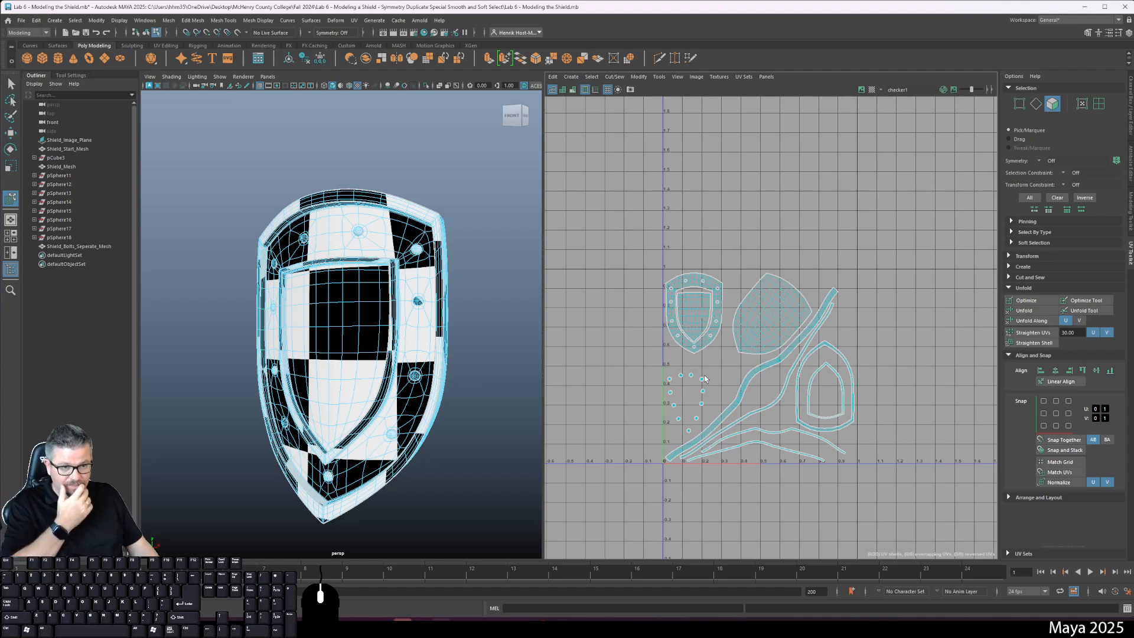
# - Return to object mode, reselect Shield_Mesh, and activate the Move UV Shell tool with all its shells selected
pyautogui.moveTo(319, 296); pyautogui.dragTo(381, 270, button='right')
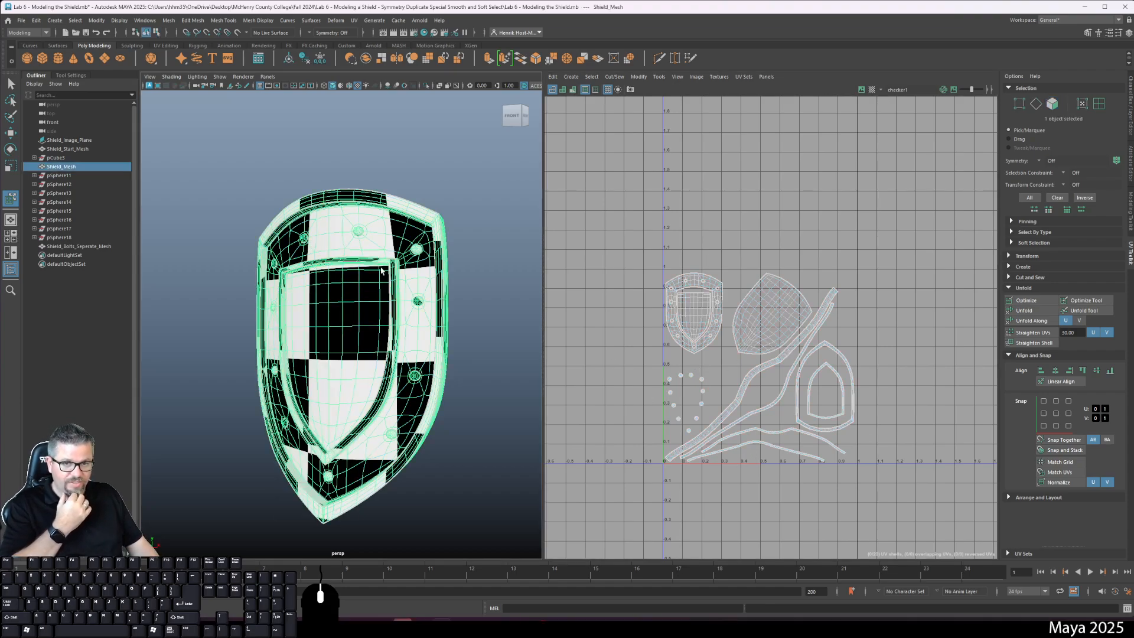
pyautogui.click(478, 359)
pyautogui.click(414, 307)
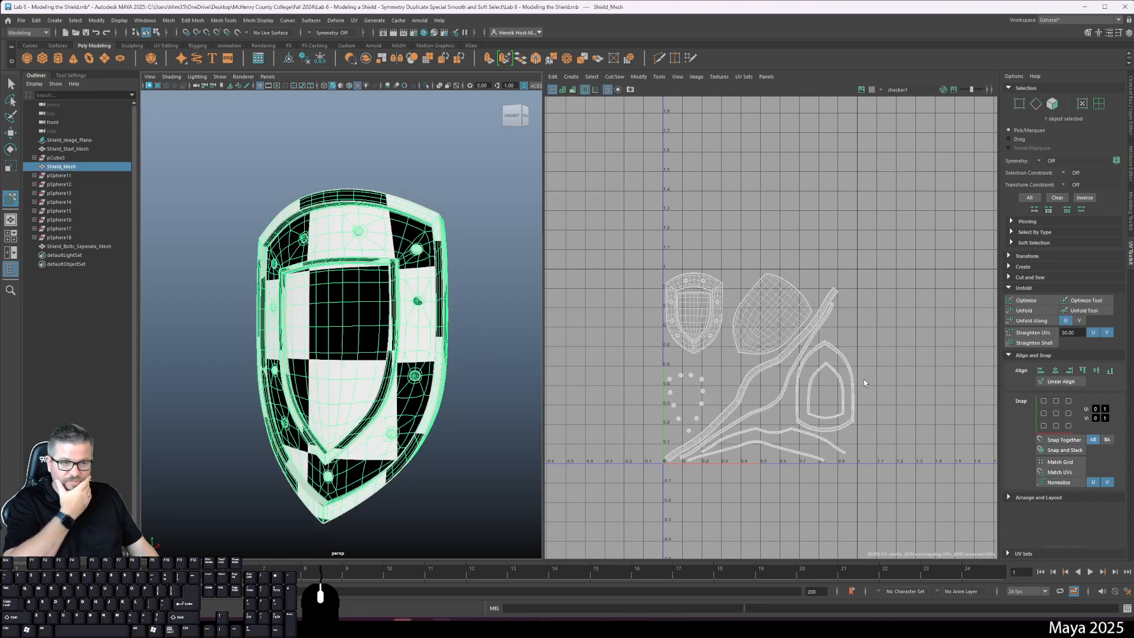
pyautogui.click(808, 333)
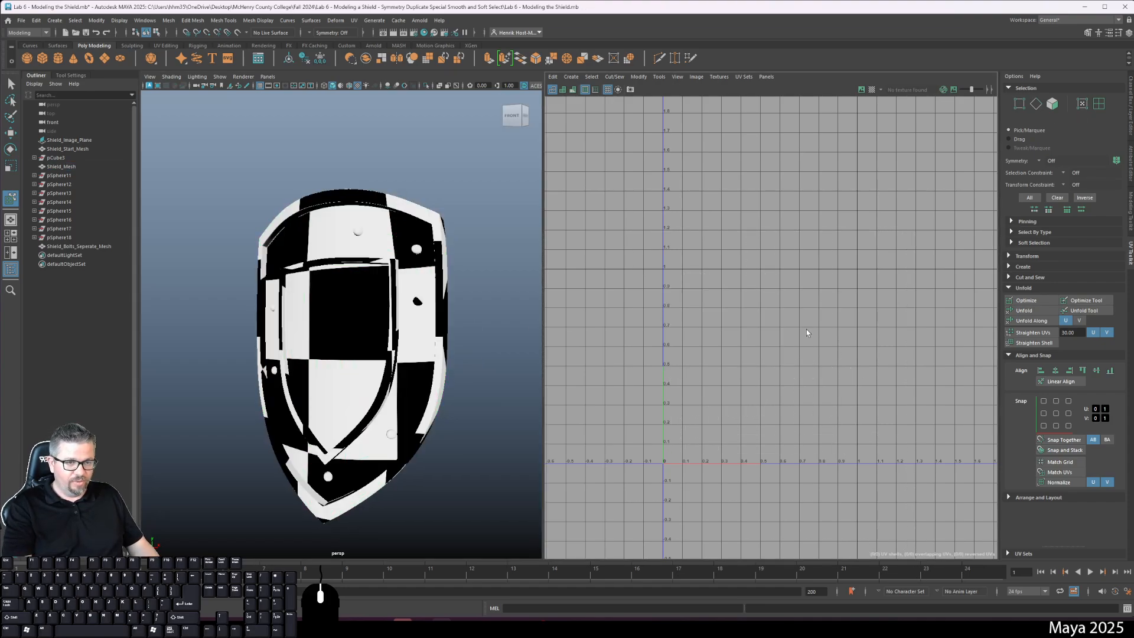
pyautogui.click(401, 317)
pyautogui.moveTo(767, 298); pyautogui.dragTo(576, 211, button='right')
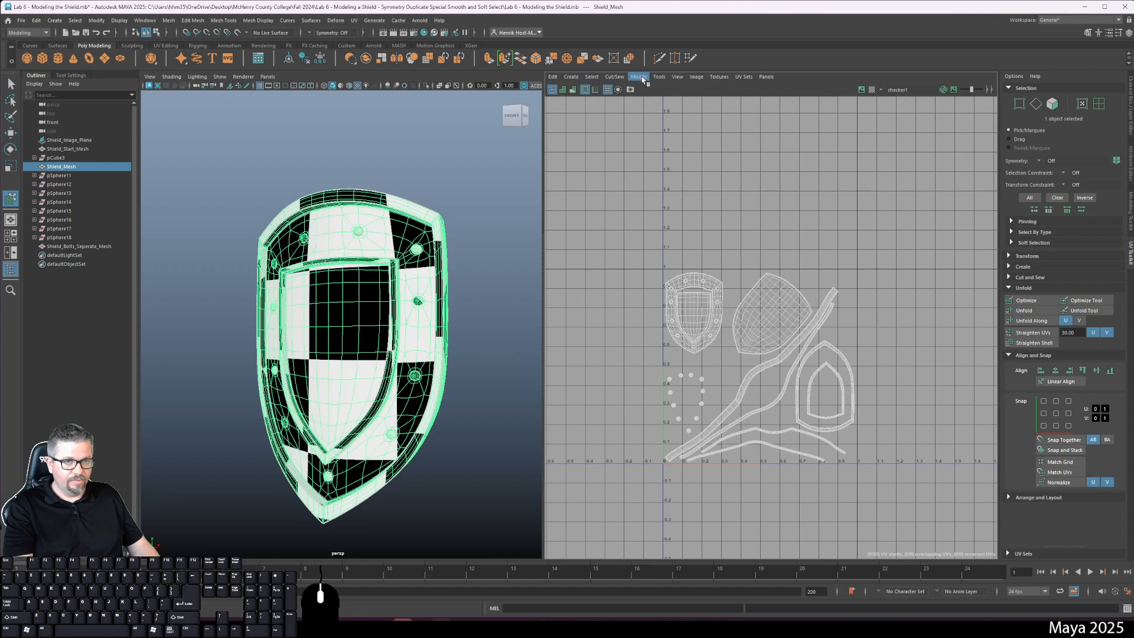
pyautogui.click(659, 77)
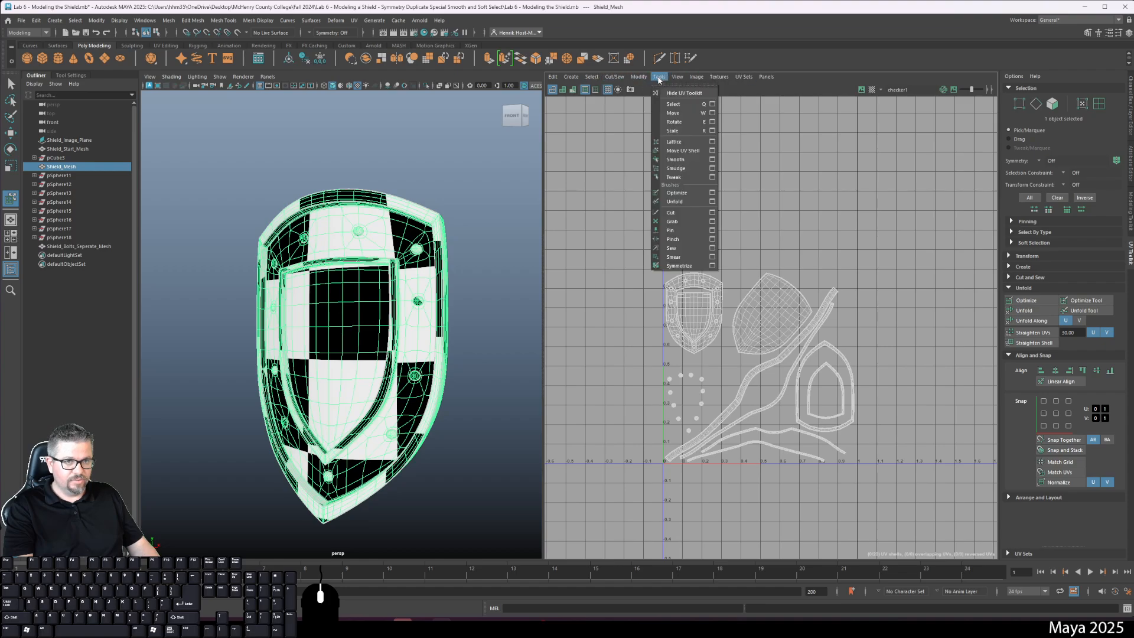
pyautogui.click(682, 151)
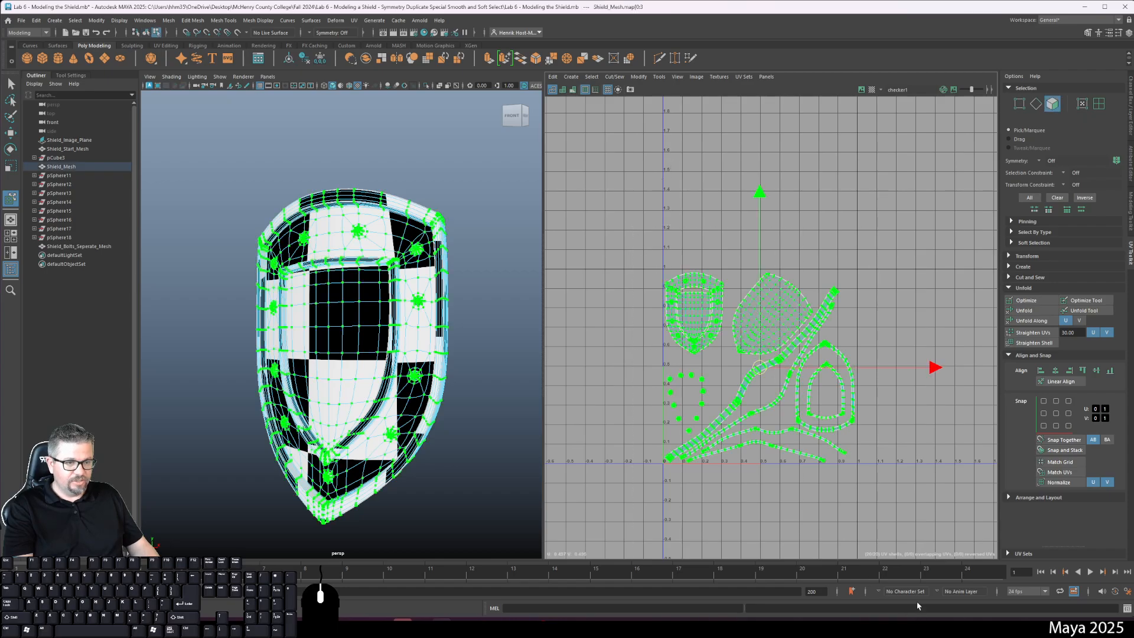
# - Scale all of the shield's UVs up uniformly, far beyond the bounds of the UV tile
pyautogui.press('r')
pyautogui.moveTo(760, 367); pyautogui.dragTo(856, 368)
pyautogui.moveTo(1122, 259); pyautogui.dragTo(1123, 258)
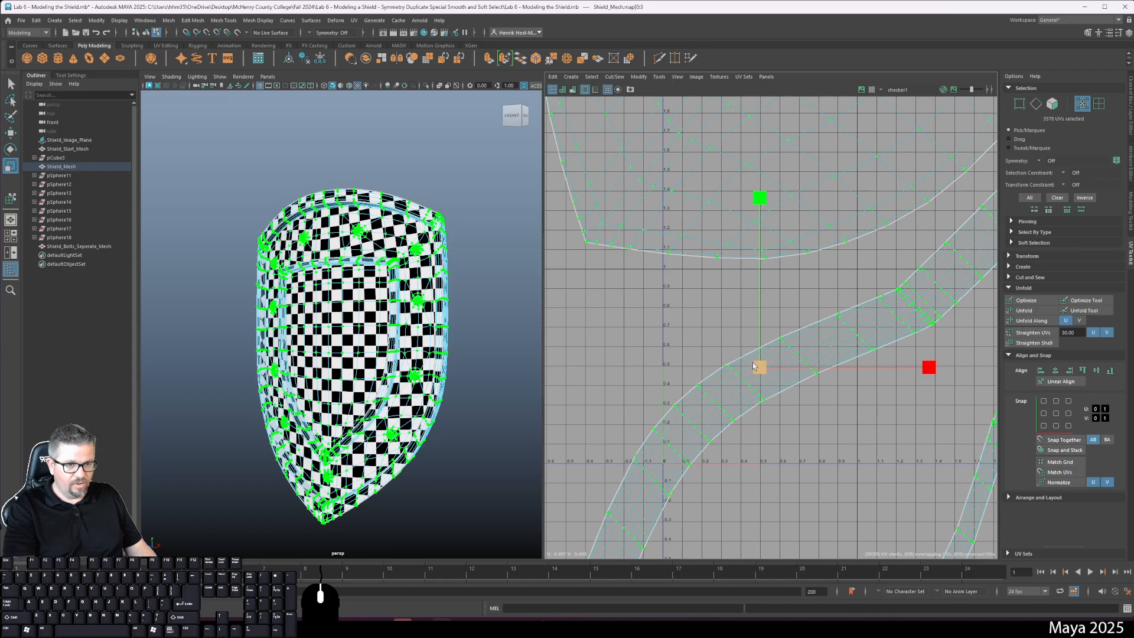
pyautogui.moveTo(762, 372); pyautogui.dragTo(1062, 348)
# - Inspect the finer checker pattern on the shield's back, side and front, and undo the UV scaling
pyautogui.keyDown('alt'); pyautogui.moveTo(323, 163); pyautogui.dragTo(303, 270); pyautogui.keyUp('alt')
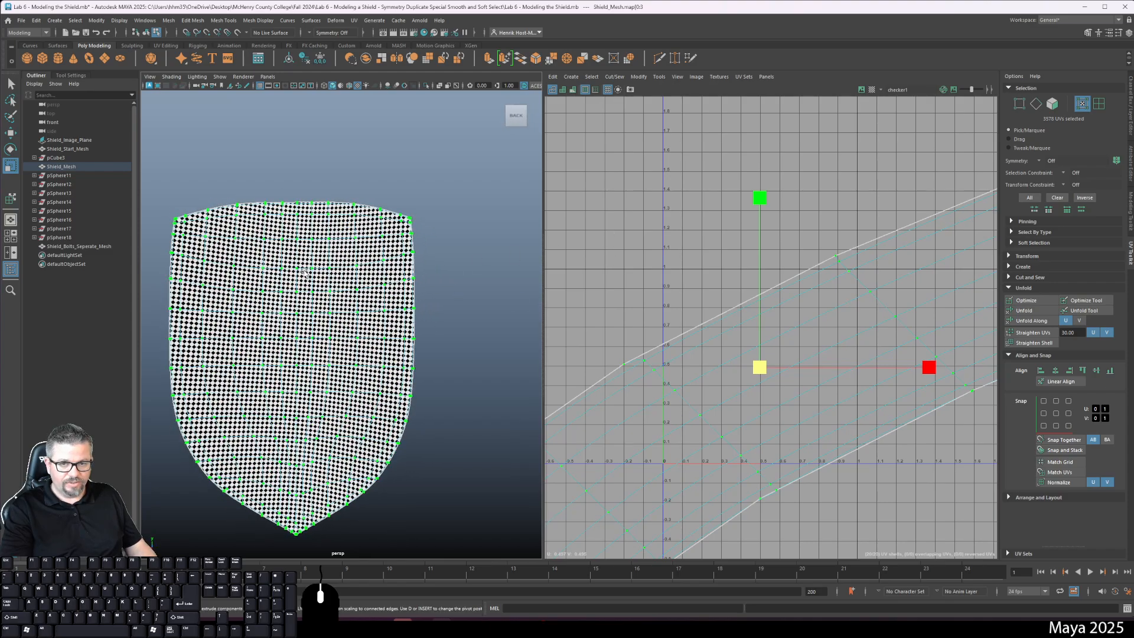
pyautogui.keyDown('alt'); pyautogui.moveTo(310, 336); pyautogui.dragTo(178, 333); pyautogui.keyUp('alt')
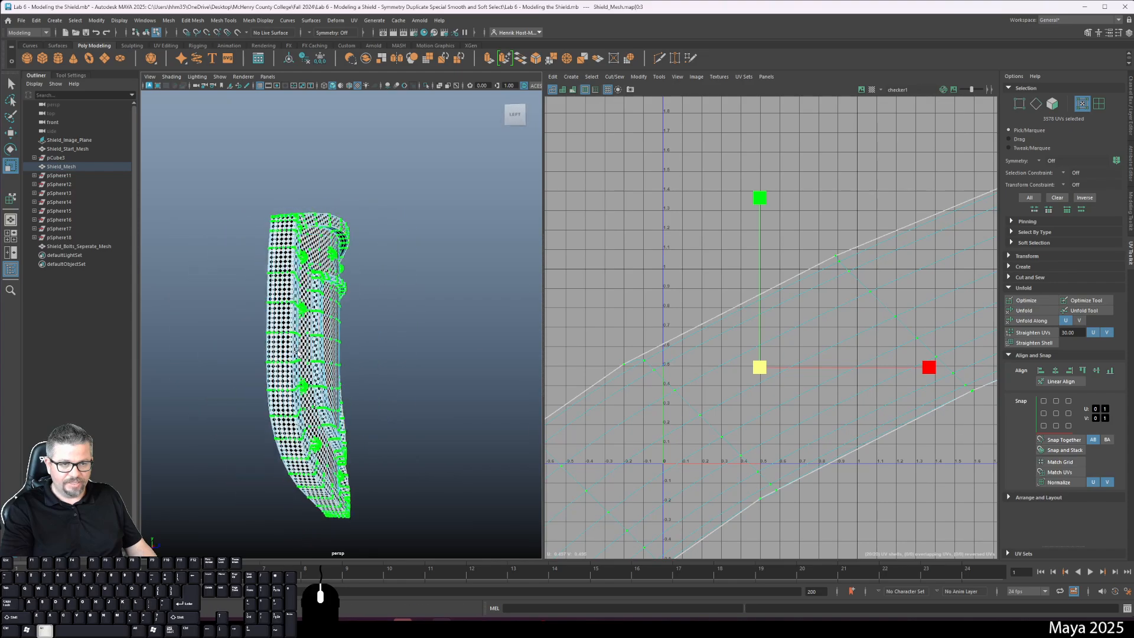
pyautogui.keyDown('alt'); pyautogui.moveTo(801, 384); pyautogui.dragTo(630, 65, button='right'); pyautogui.keyUp('alt')
pyautogui.keyDown('alt'); pyautogui.moveTo(891, 419); pyautogui.dragTo(820, 352, button='right'); pyautogui.keyUp('alt')
pyautogui.keyDown('alt'); pyautogui.moveTo(821, 352); pyautogui.dragTo(743, 290, button='middle'); pyautogui.keyUp('alt')
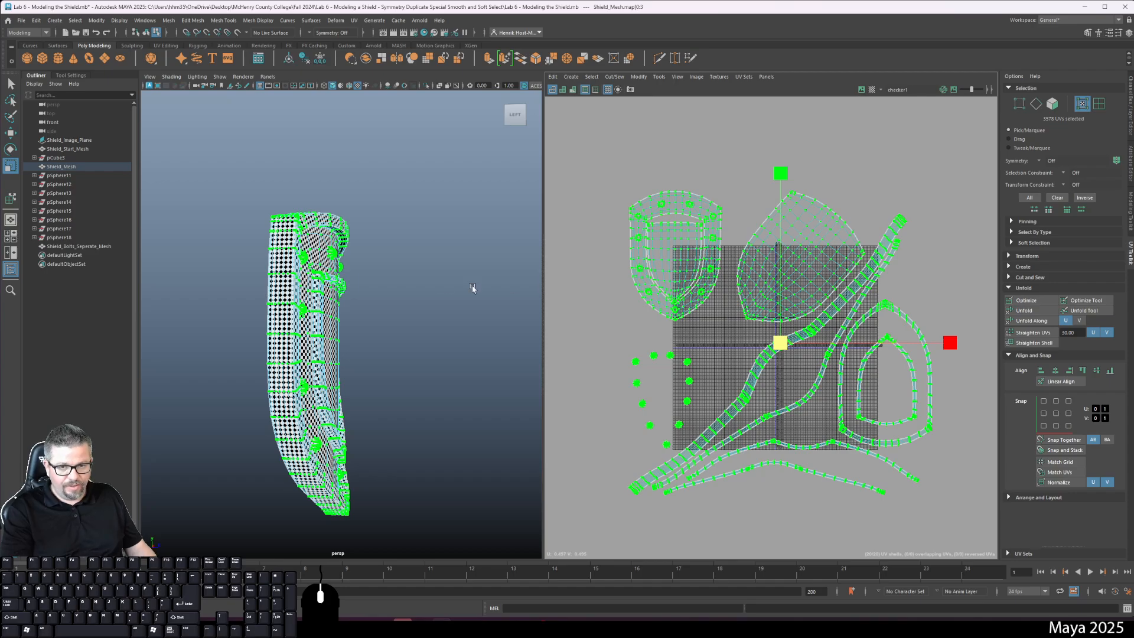
pyautogui.keyDown('alt'); pyautogui.moveTo(472, 287); pyautogui.dragTo(341, 298); pyautogui.keyUp('alt')
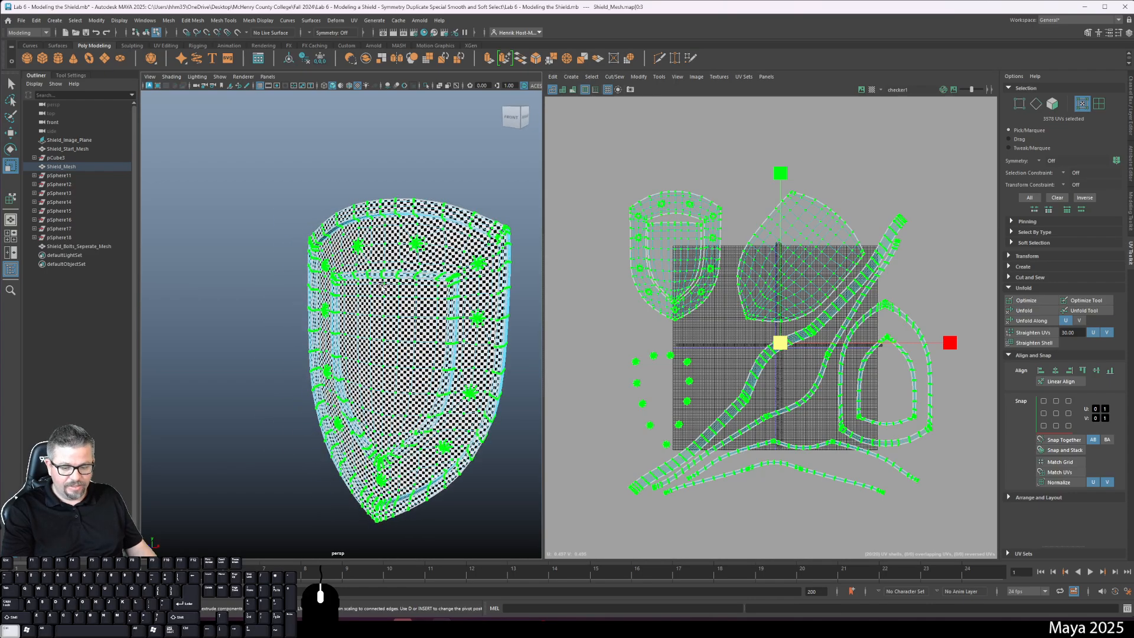
pyautogui.hotkey('ctrl', 'z')
pyautogui.hotkey('ctrl', 'z')
# - Uniformly enlarge all the shield's UVs once more to compare the checker density, and undo the scaling
pyautogui.keyDown('alt'); pyautogui.moveTo(699, 267); pyautogui.dragTo(691, 262, button='middle'); pyautogui.keyUp('alt')
pyautogui.keyDown('alt'); pyautogui.moveTo(710, 331); pyautogui.dragTo(851, 517, button='right'); pyautogui.keyUp('alt')
pyautogui.keyDown('alt'); pyautogui.moveTo(841, 329); pyautogui.dragTo(716, 319, button='middle'); pyautogui.keyUp('alt')
pyautogui.moveTo(761, 335); pyautogui.dragTo(1132, 582)
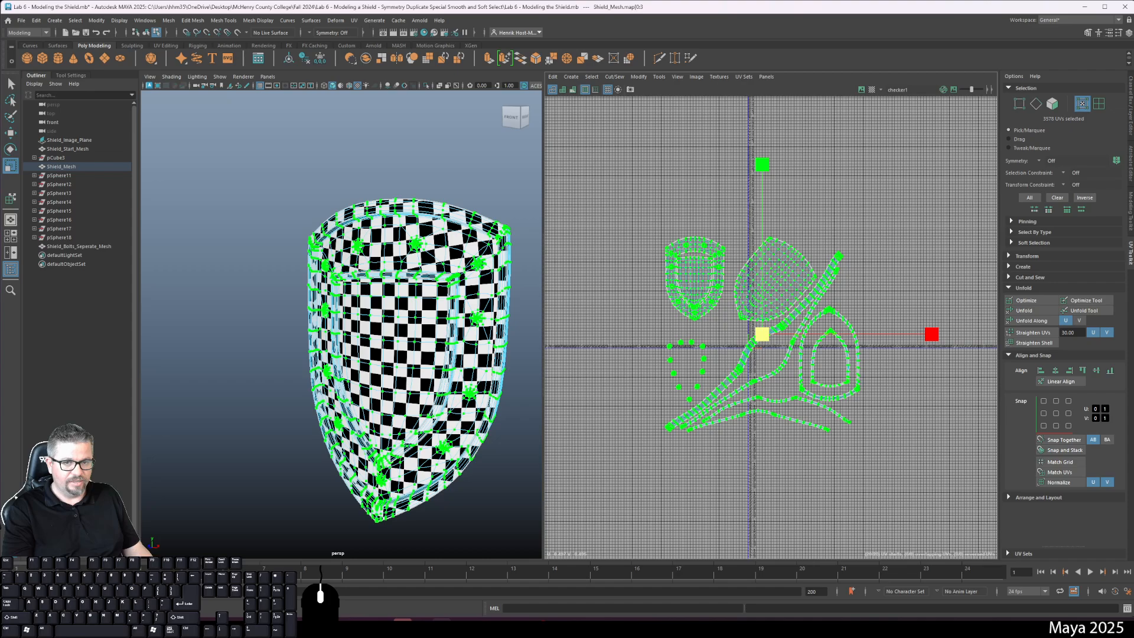
pyautogui.hotkey('ctrl', 'z')
pyautogui.scroll(8, 825, 327)
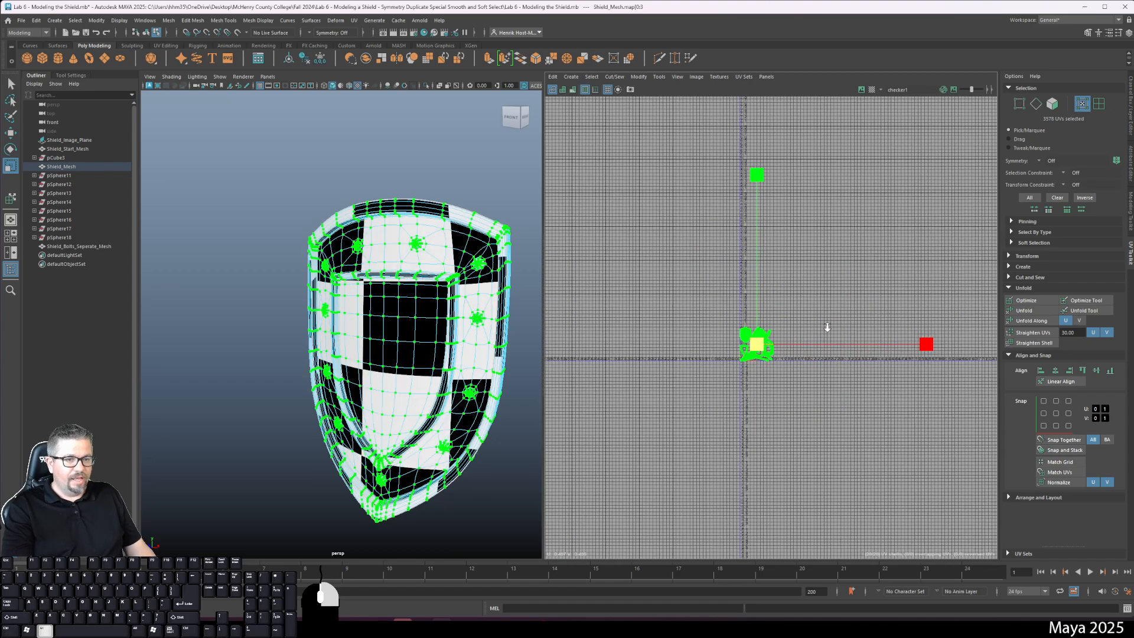
# - Clear the UV selection and pick the long outer rim strip with the Move UV Shell tool to examine which part of the shield it covers
pyautogui.keyDown('alt'); pyautogui.moveTo(802, 217); pyautogui.dragTo(898, 225, button='middle'); pyautogui.keyUp('alt')
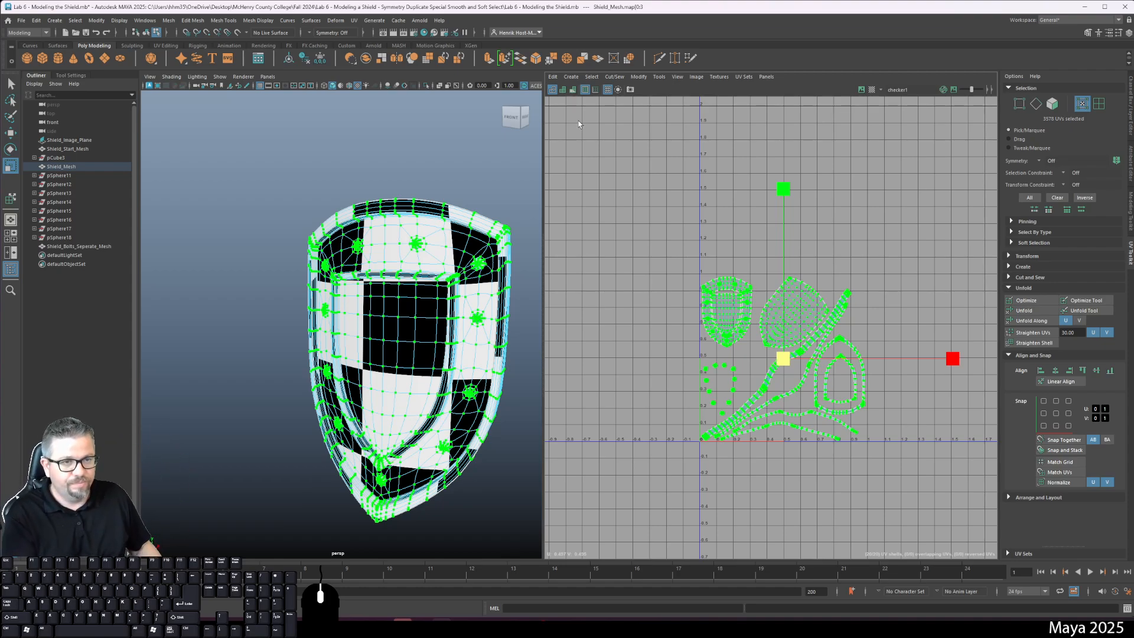
pyautogui.click(862, 352)
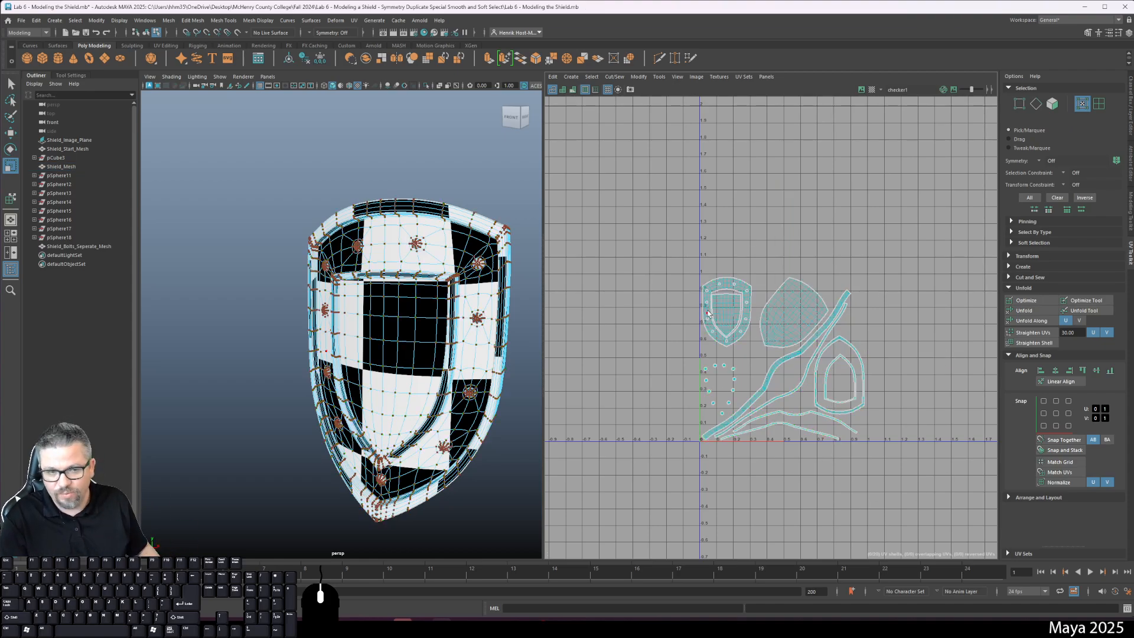
pyautogui.click(659, 77)
pyautogui.click(672, 131)
pyautogui.keyDown('alt'); pyautogui.moveTo(711, 357); pyautogui.dragTo(654, 274, button='middle'); pyautogui.keyUp('alt')
pyautogui.keyDown('alt'); pyautogui.moveTo(655, 274); pyautogui.dragTo(657, 428, button='right'); pyautogui.keyUp('alt')
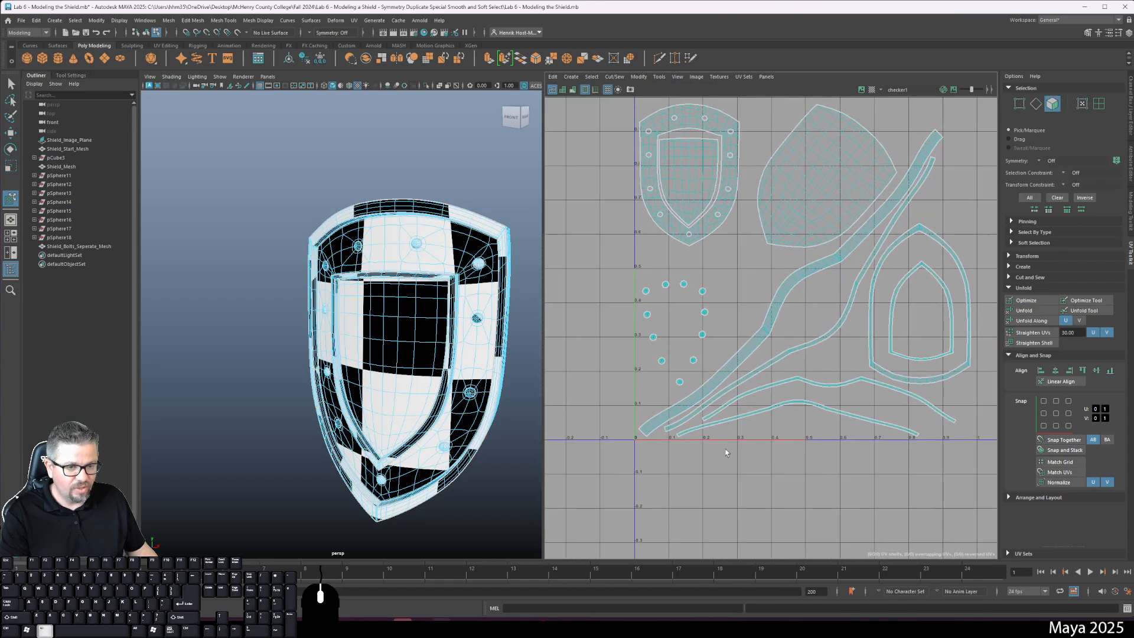
pyautogui.click(657, 428)
pyautogui.keyDown('alt'); pyautogui.moveTo(896, 216); pyautogui.dragTo(834, 324, button='middle'); pyautogui.keyUp('alt')
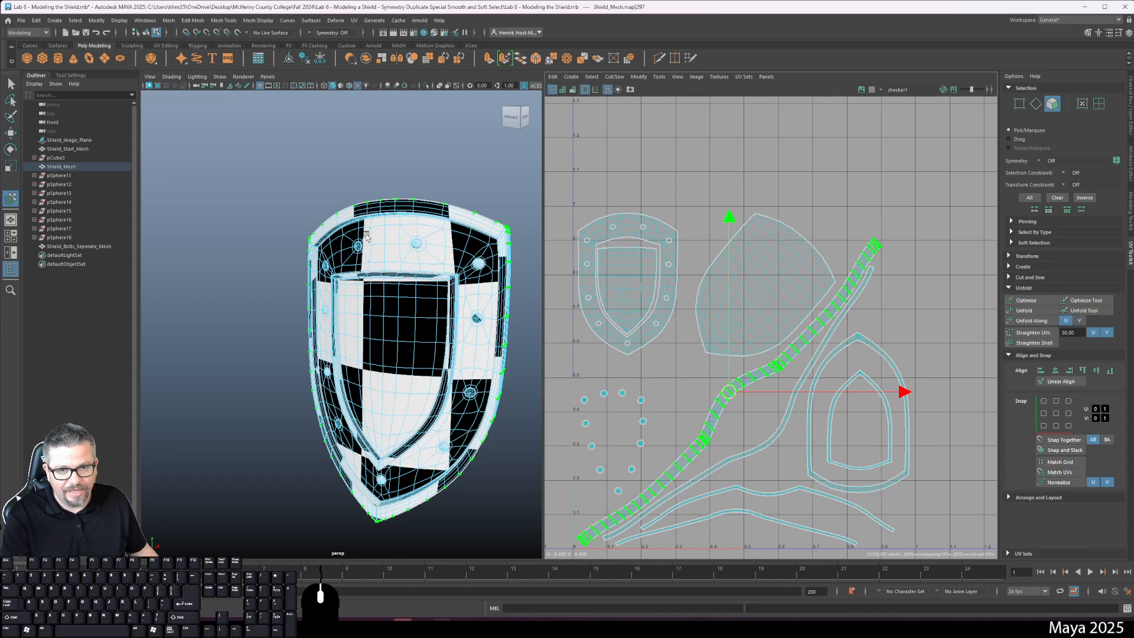
pyautogui.keyDown('alt'); pyautogui.moveTo(367, 236); pyautogui.dragTo(407, 458); pyautogui.keyUp('alt')
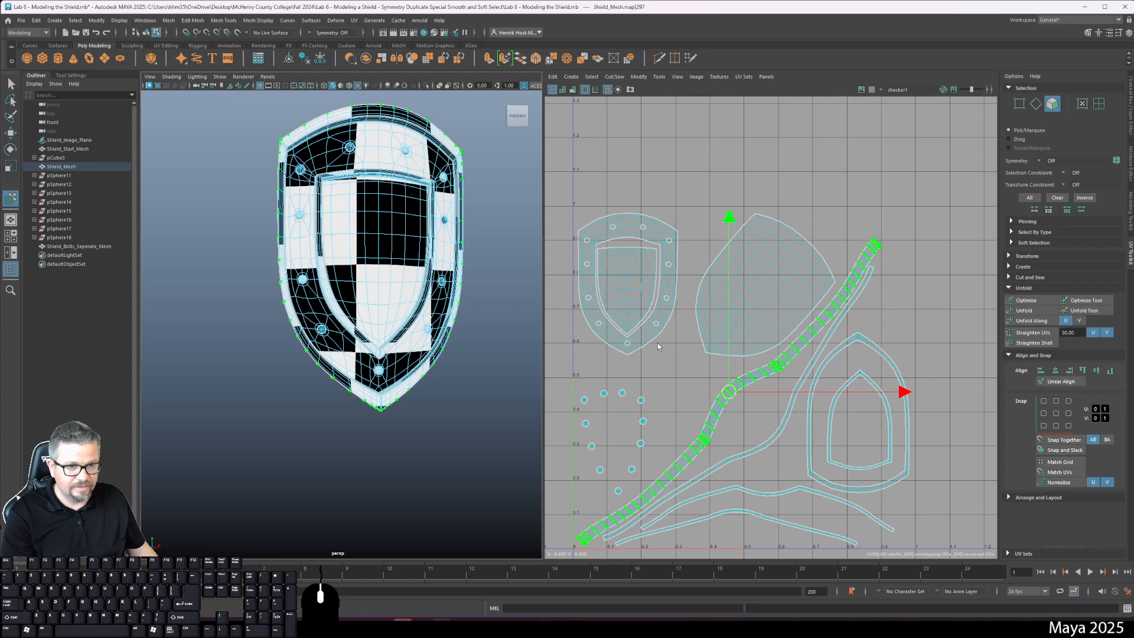
pyautogui.scroll(-2, 630, 336)
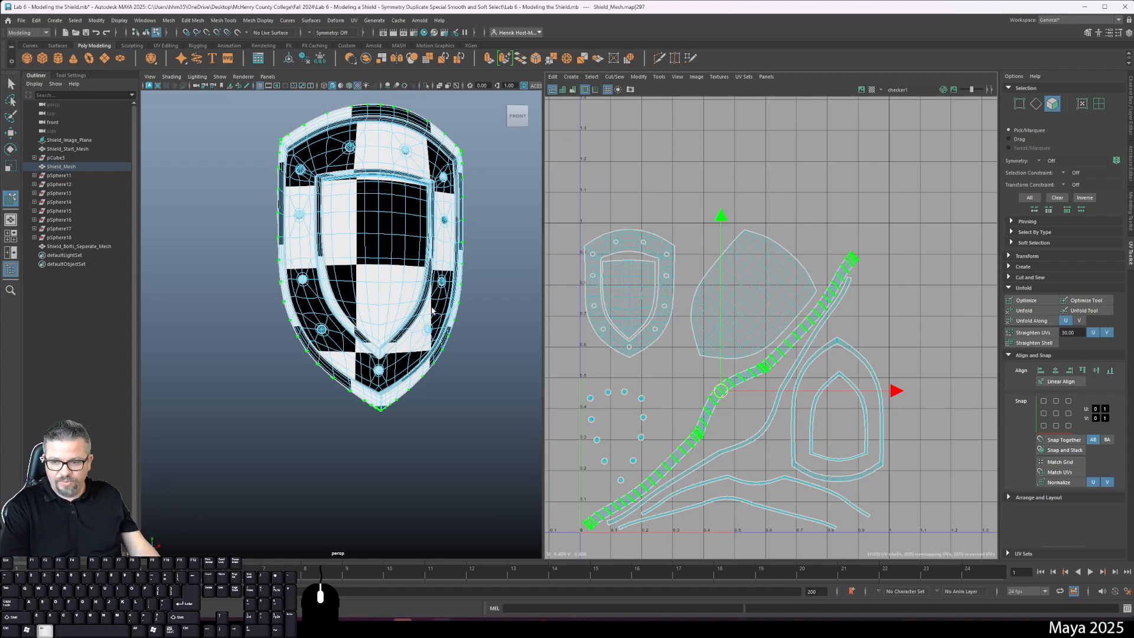
# - Return Shield_Mesh to object mode and deselect it
pyautogui.keyDown('alt'); pyautogui.moveTo(405, 238); pyautogui.dragTo(395, 242); pyautogui.keyUp('alt')
pyautogui.moveTo(413, 217); pyautogui.dragTo(461, 202, button='right')
pyautogui.click(446, 380)
pyautogui.keyDown('alt'); pyautogui.moveTo(446, 379); pyautogui.dragTo(422, 332, button='right'); pyautogui.keyUp('alt')
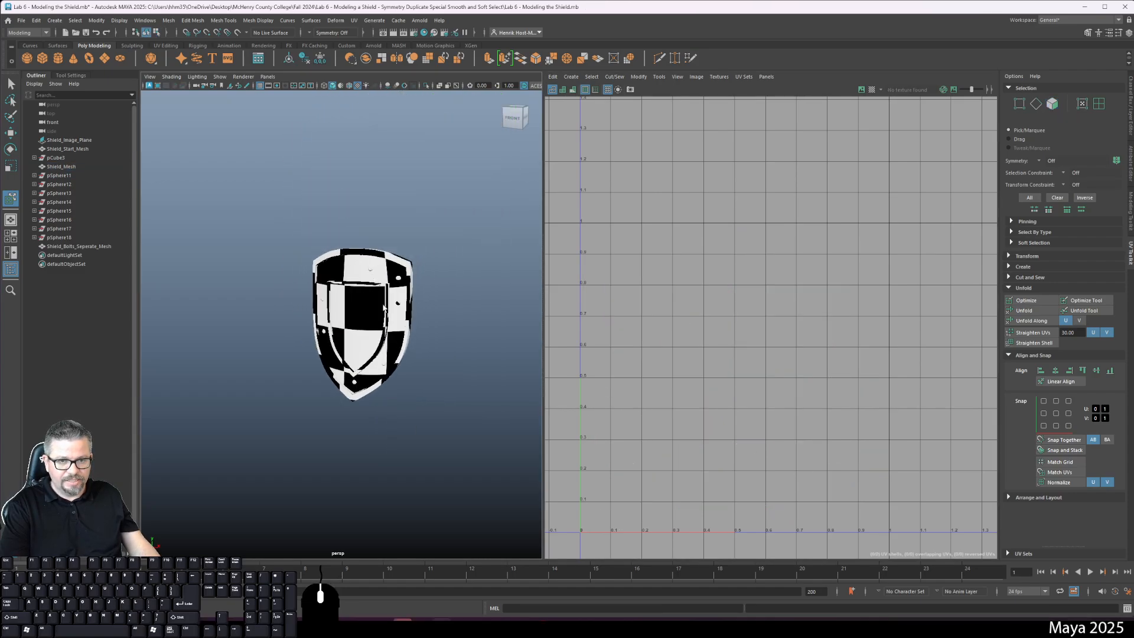
pyautogui.click(423, 332)
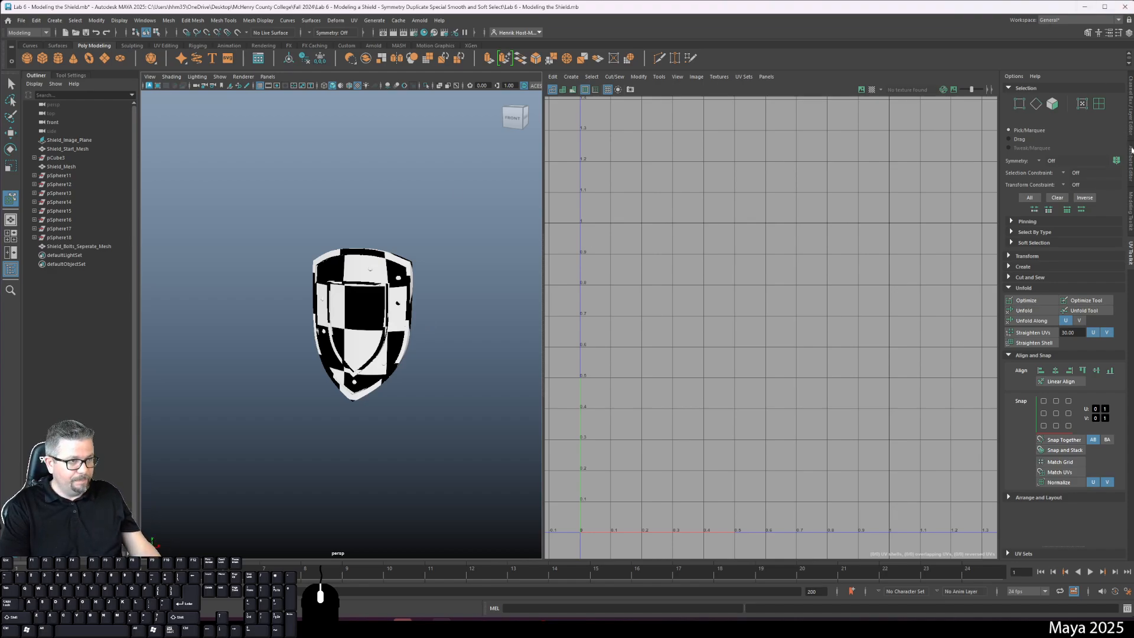
# - Make the Shield_Bolts_Seperate_Mesh layer visible in the layer list
pyautogui.click(1130, 153)
pyautogui.click(1130, 126)
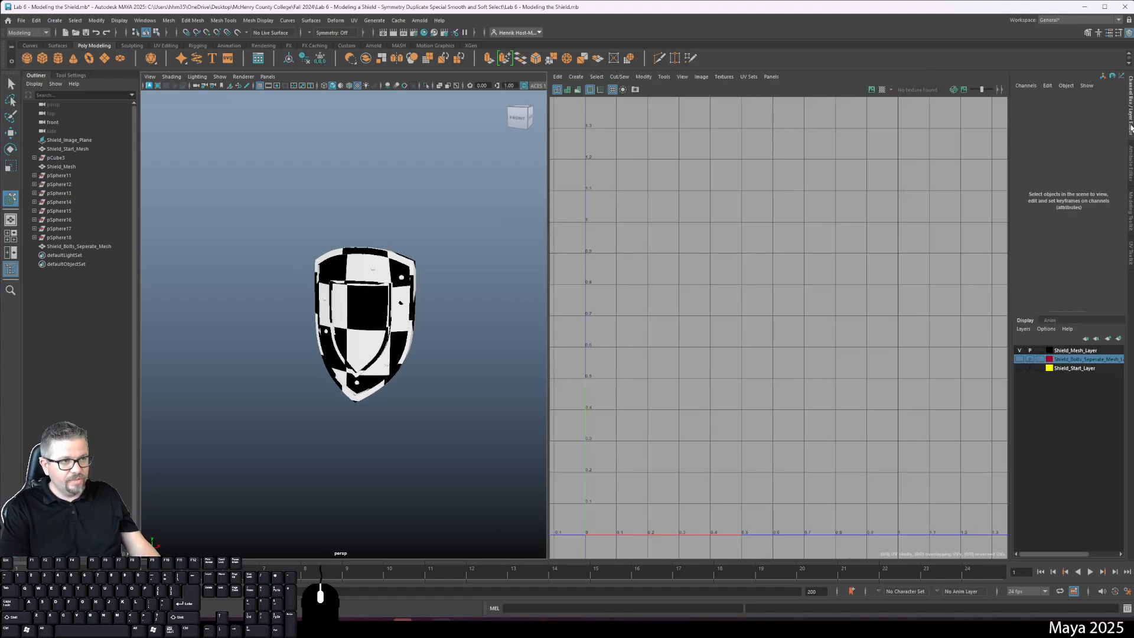
pyautogui.click(1130, 163)
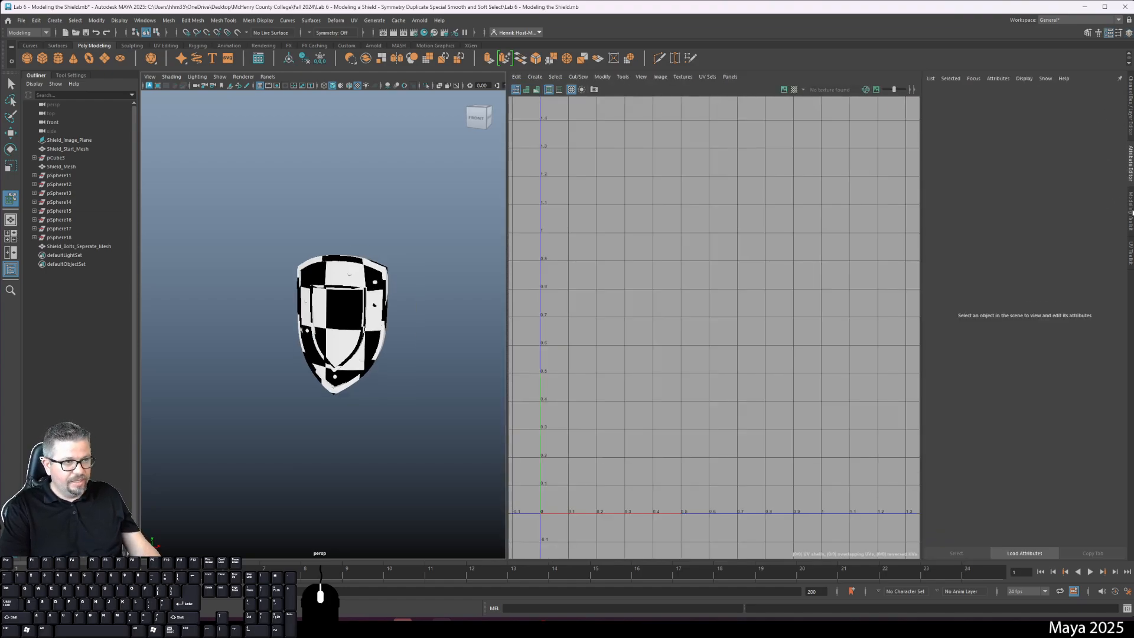
pyautogui.click(1130, 212)
pyautogui.click(1130, 248)
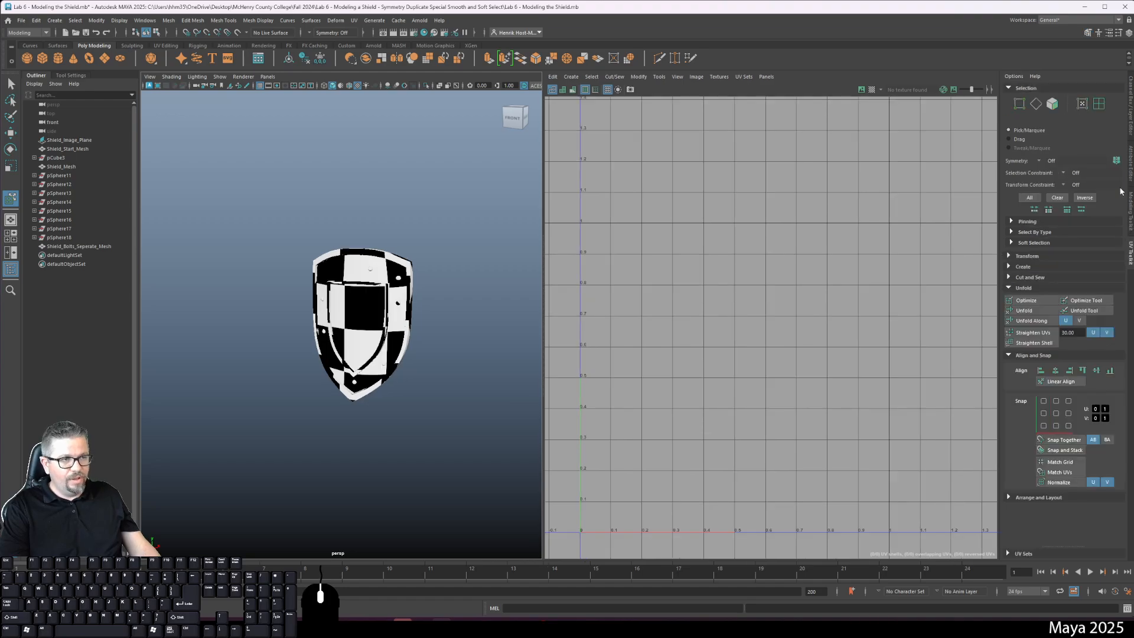
pyautogui.click(1130, 117)
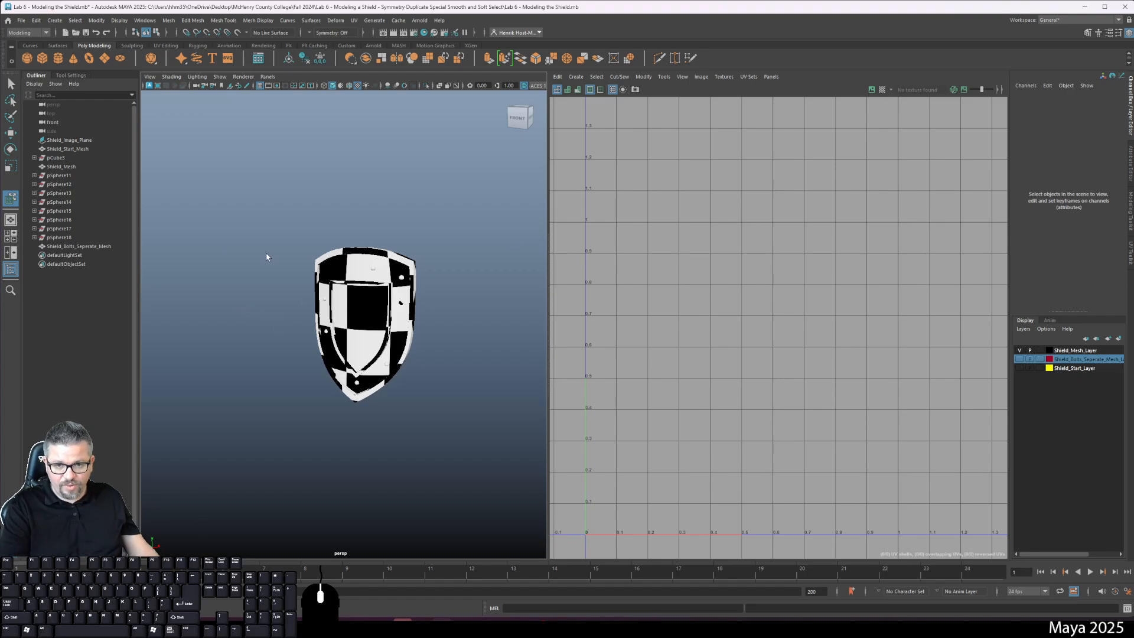
pyautogui.click(1018, 360)
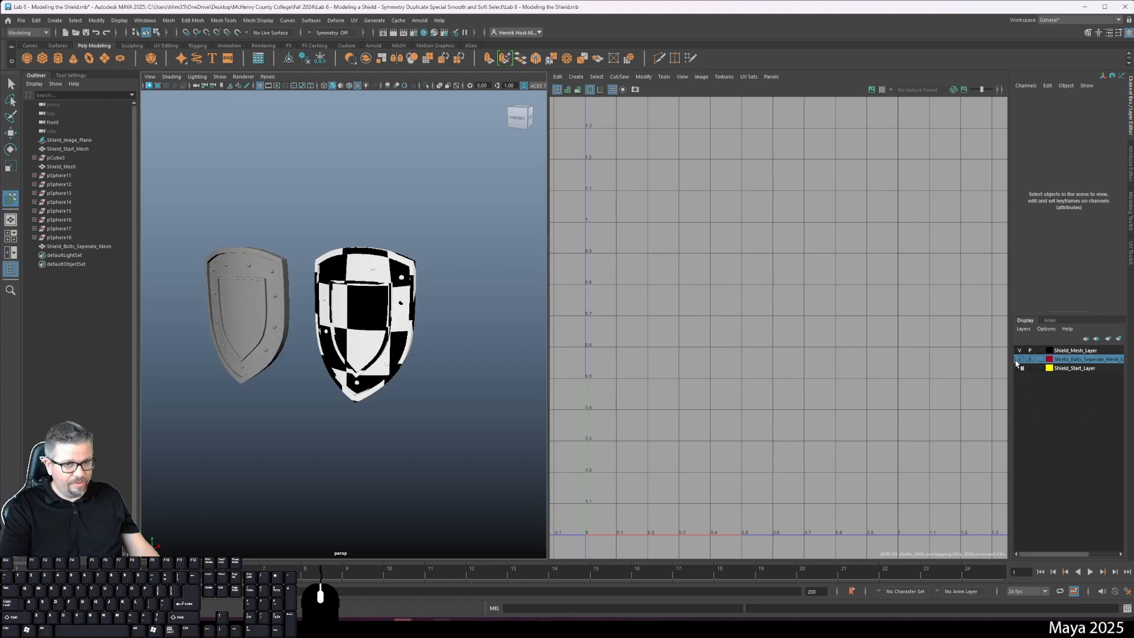
# - Frame Shield_Bolts_Seperate_Mesh and select all faces of its shield body in face mode, leaving out the bolts
pyautogui.click(223, 293)
pyautogui.scroll(5, 258, 250)
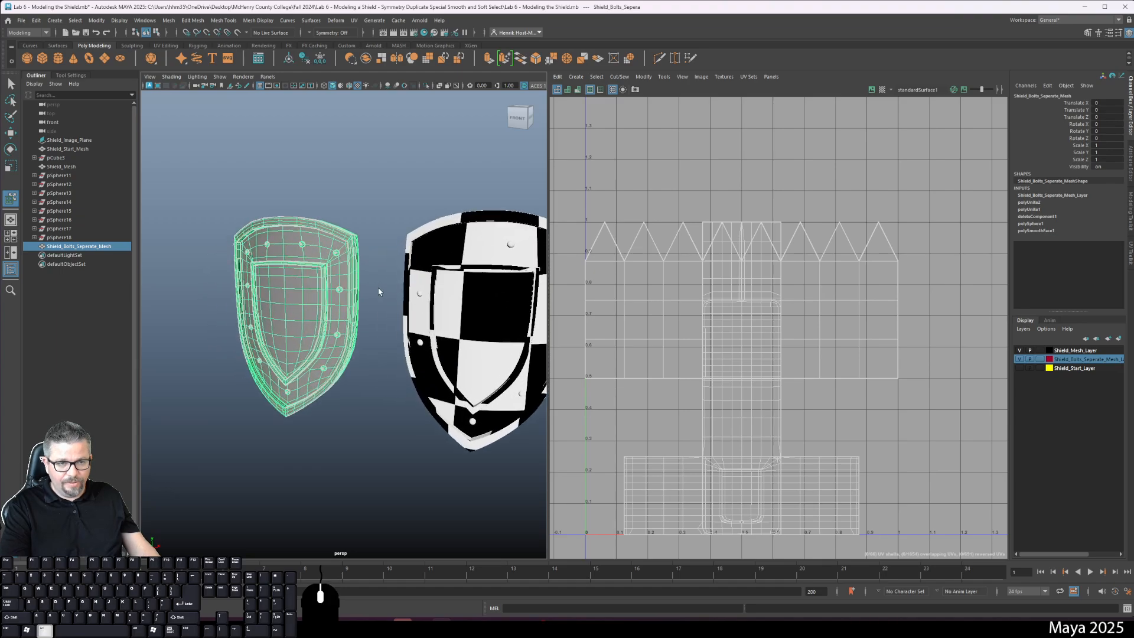
pyautogui.press('f')
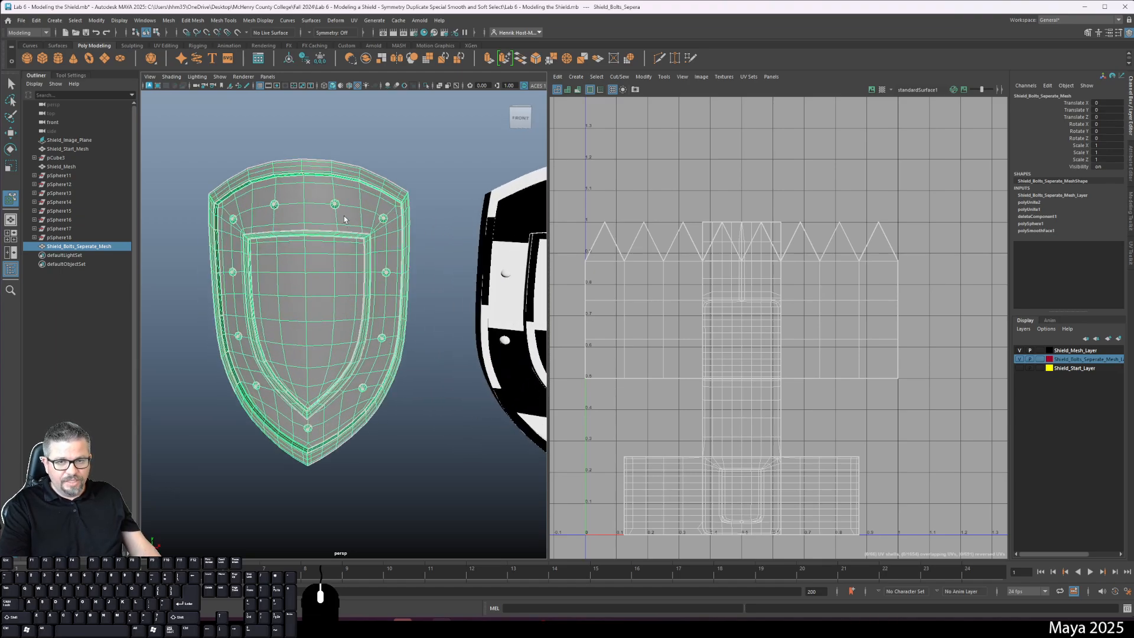
pyautogui.moveTo(321, 201); pyautogui.dragTo(301, 227, button='right')
pyautogui.click(288, 214)
pyautogui.keyDown('alt'); pyautogui.moveTo(288, 216); pyautogui.dragTo(310, 201); pyautogui.keyUp('alt')
pyautogui.scroll(5, 342, 228)
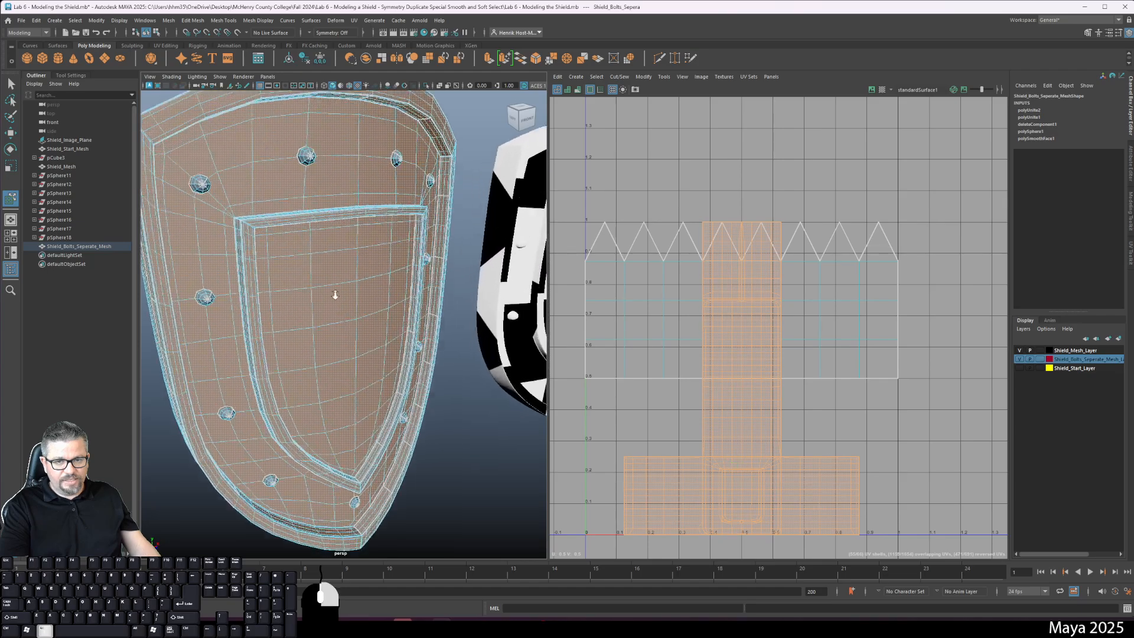
# - Select all faces of the upper bolts and add the bolts down the shield's right edge to the selection
pyautogui.doubleClick(340, 233)
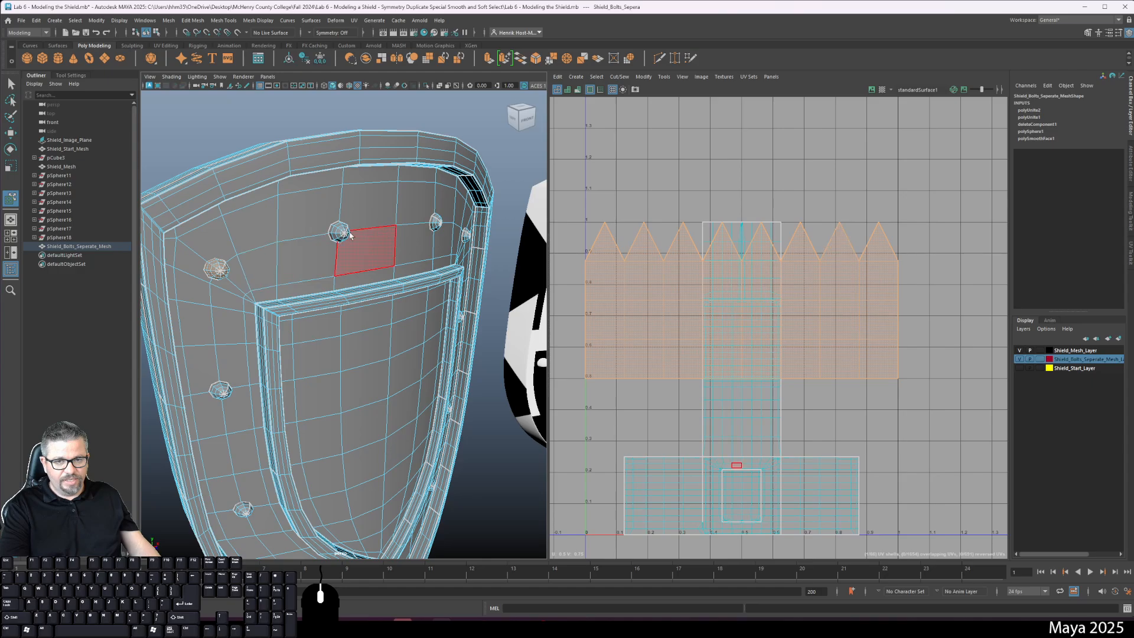
pyautogui.keyDown('shift'); pyautogui.doubleClick(436, 222); pyautogui.keyUp('shift')
pyautogui.keyDown('alt'); pyautogui.moveTo(421, 275); pyautogui.dragTo(360, 264); pyautogui.keyUp('alt')
pyautogui.keyDown('alt'); pyautogui.moveTo(485, 254); pyautogui.dragTo(387, 248, button='middle'); pyautogui.keyUp('alt')
pyautogui.keyDown('shift'); pyautogui.doubleClick(468, 253); pyautogui.keyUp('shift')
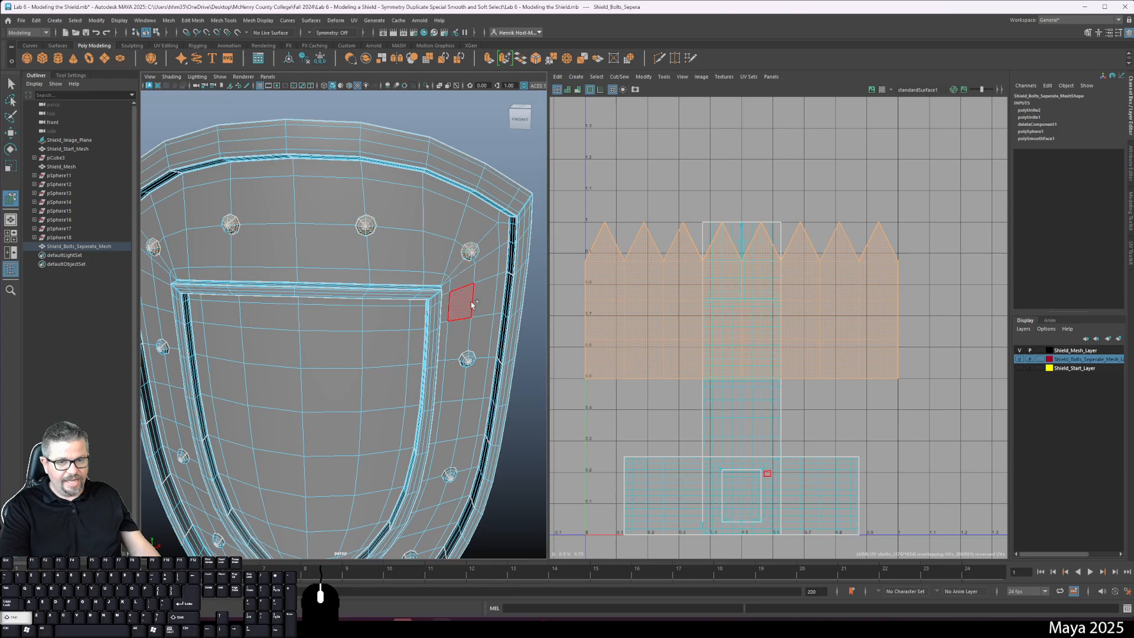
pyautogui.keyDown('shift'); pyautogui.doubleClick(467, 359); pyautogui.keyUp('shift')
pyautogui.keyDown('alt'); pyautogui.moveTo(454, 290); pyautogui.dragTo(450, 141, button='middle'); pyautogui.keyUp('alt')
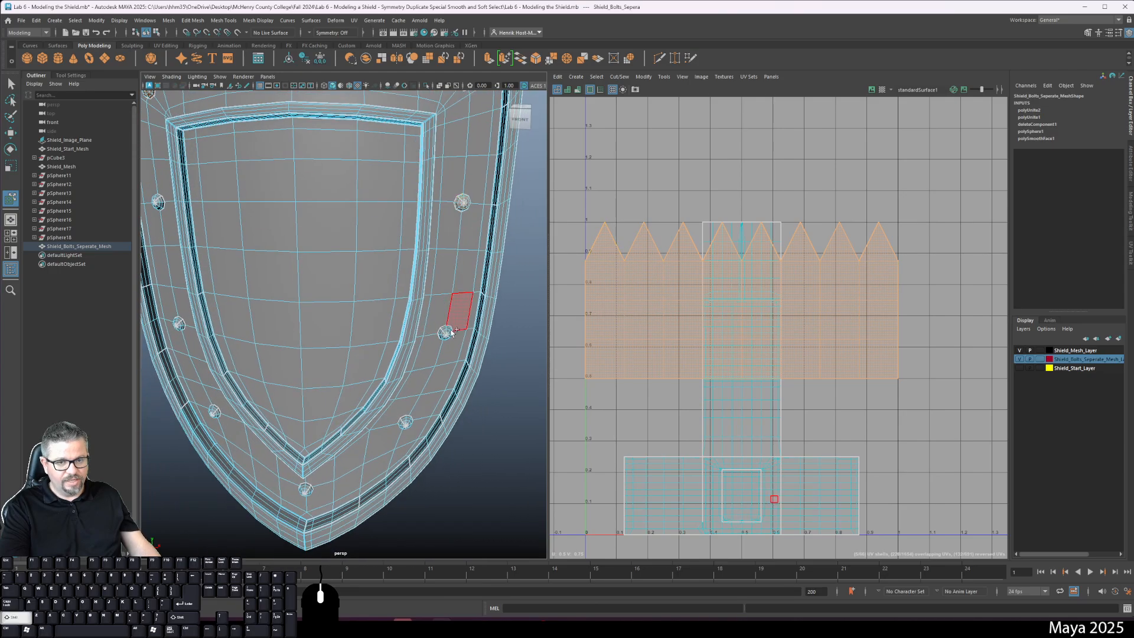
pyautogui.keyDown('shift'); pyautogui.doubleClick(448, 332); pyautogui.keyUp('shift')
pyautogui.keyDown('alt'); pyautogui.moveTo(447, 332); pyautogui.dragTo(465, 271, button='middle'); pyautogui.keyUp('alt')
pyautogui.keyDown('shift'); pyautogui.doubleClick(425, 363); pyautogui.keyUp('shift')
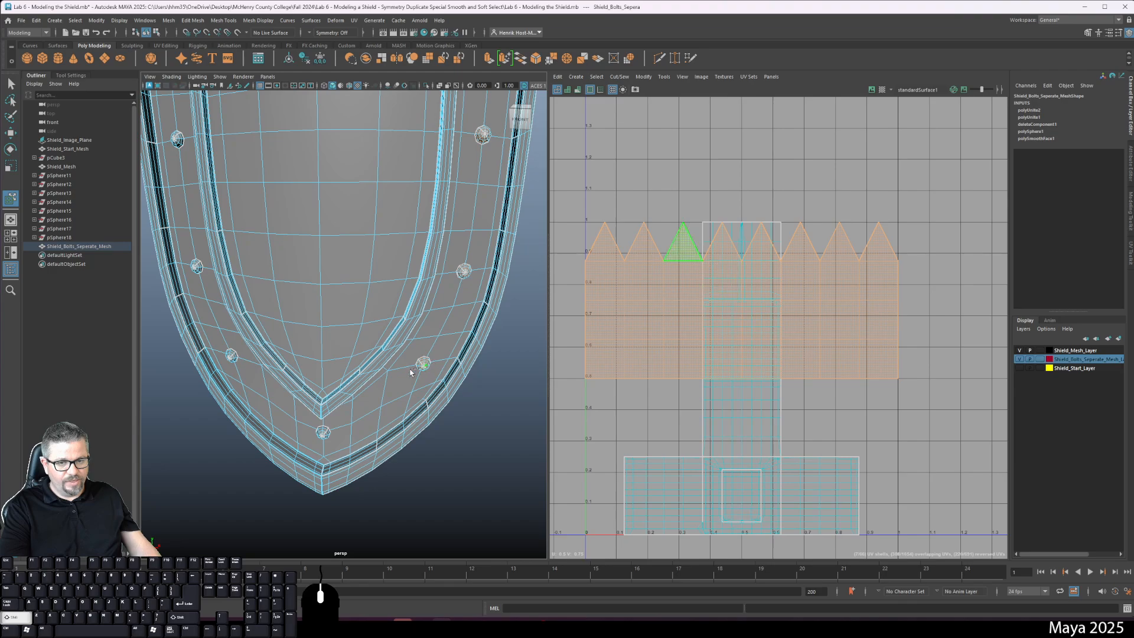
# - Add the faces of the bolts along the shield's left edge to the selection
pyautogui.keyDown('shift'); pyautogui.doubleClick(230, 357); pyautogui.keyUp('shift')
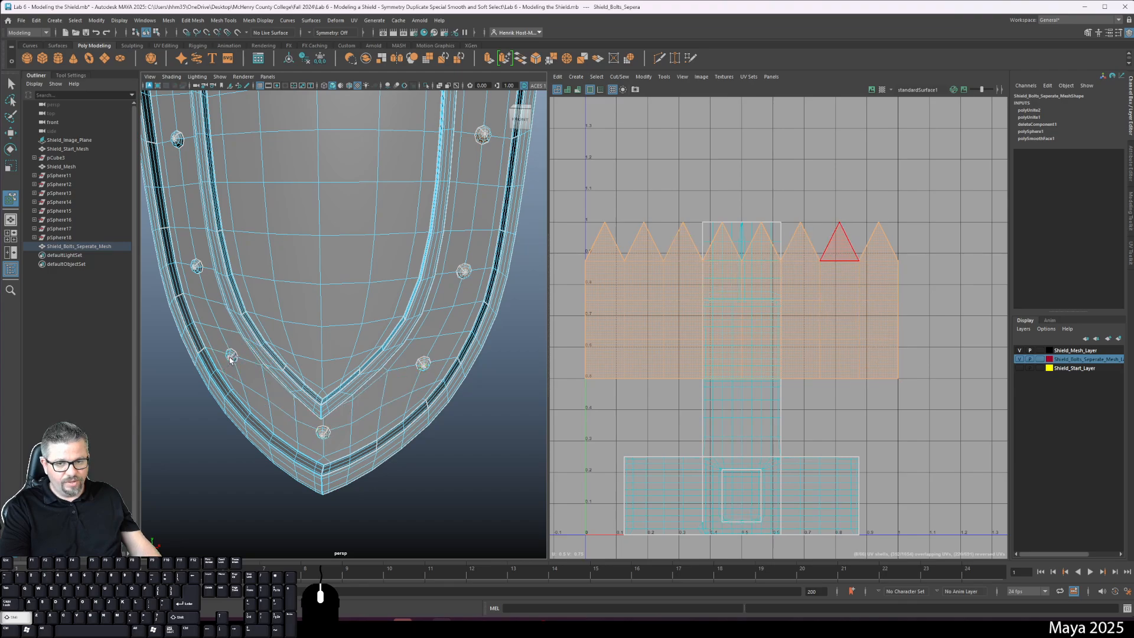
pyautogui.keyDown('shift'); pyautogui.doubleClick(232, 357); pyautogui.keyUp('shift')
pyautogui.keyDown('shift'); pyautogui.doubleClick(197, 267); pyautogui.keyUp('shift')
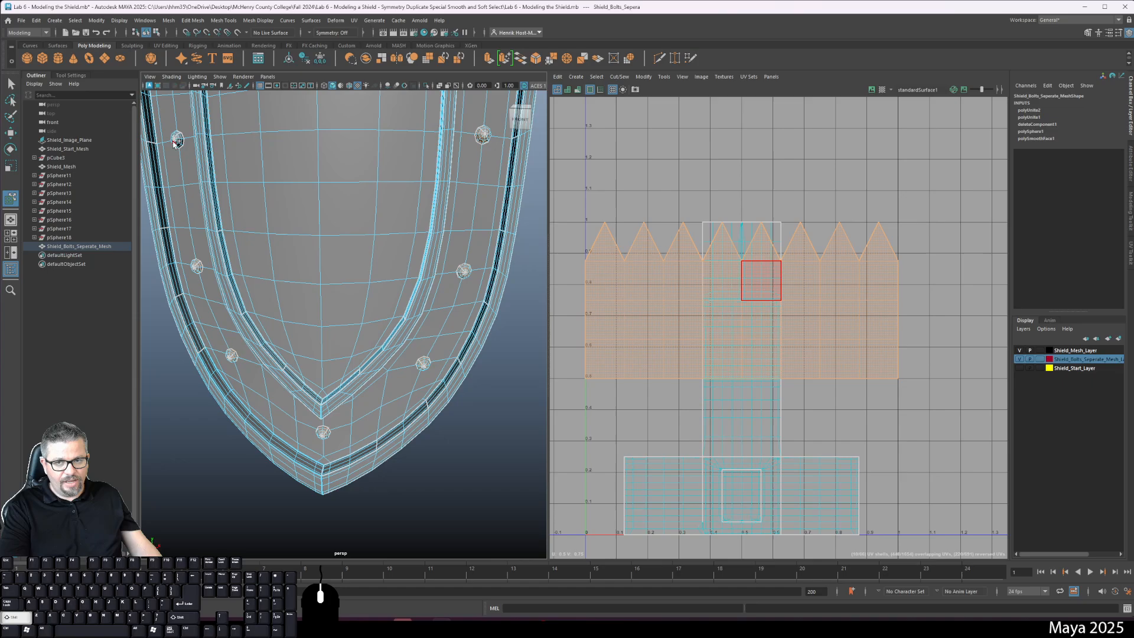
pyautogui.keyDown('shift'); pyautogui.doubleClick(177, 140); pyautogui.keyUp('shift')
pyautogui.keyDown('alt'); pyautogui.moveTo(188, 156); pyautogui.dragTo(333, 341, button='middle'); pyautogui.keyUp('alt')
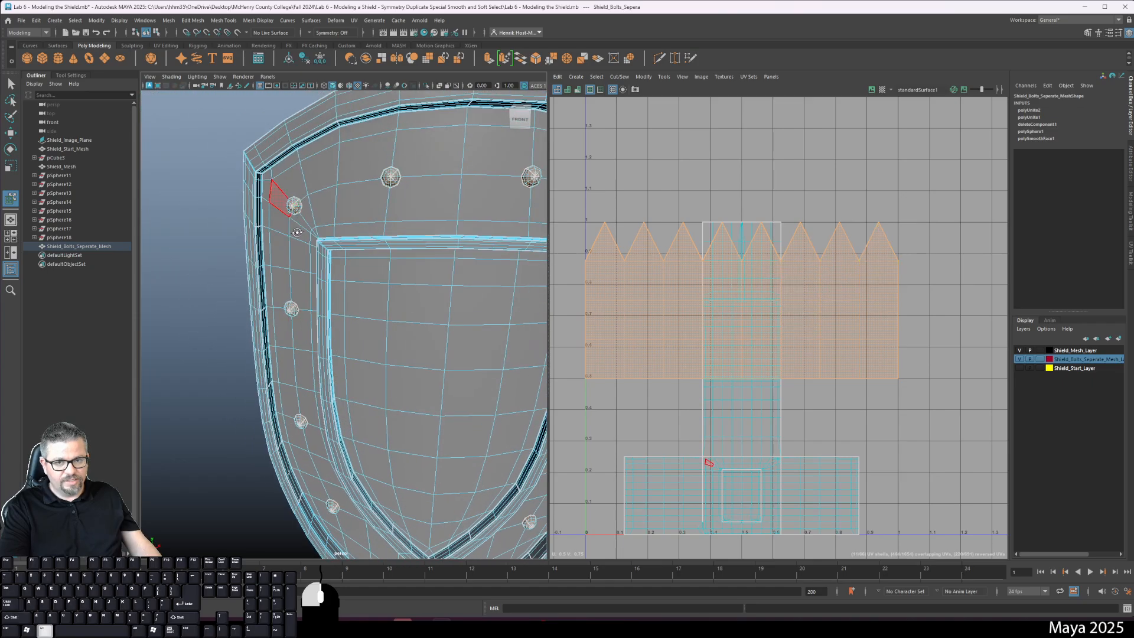
pyautogui.moveTo(298, 217)
pyautogui.keyDown('alt'); pyautogui.mouseDown()
pyautogui.moveTo(313, 239)
pyautogui.moveTo(304, 215)
pyautogui.mouseUp(); pyautogui.keyUp('alt')
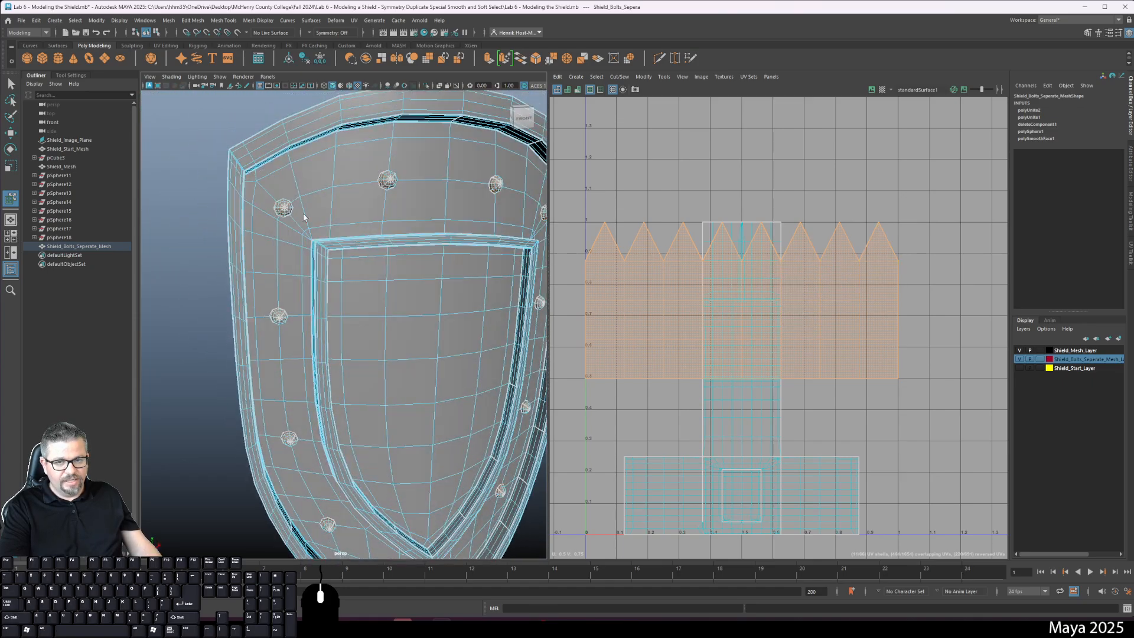
# - Select different face loops running around the raised border of the shield's front, one after another
pyautogui.click(322, 199)
pyautogui.keyDown('shift'); pyautogui.doubleClick(354, 204); pyautogui.keyUp('shift')
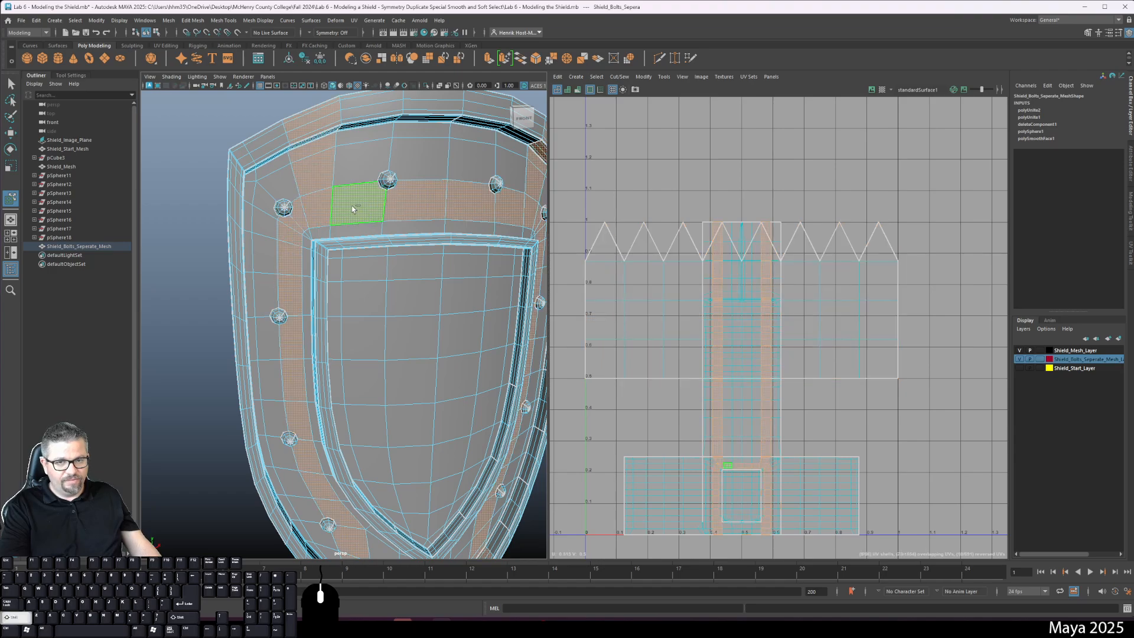
pyautogui.click(368, 172)
pyautogui.keyDown('shift'); pyautogui.doubleClick(417, 166); pyautogui.keyUp('shift')
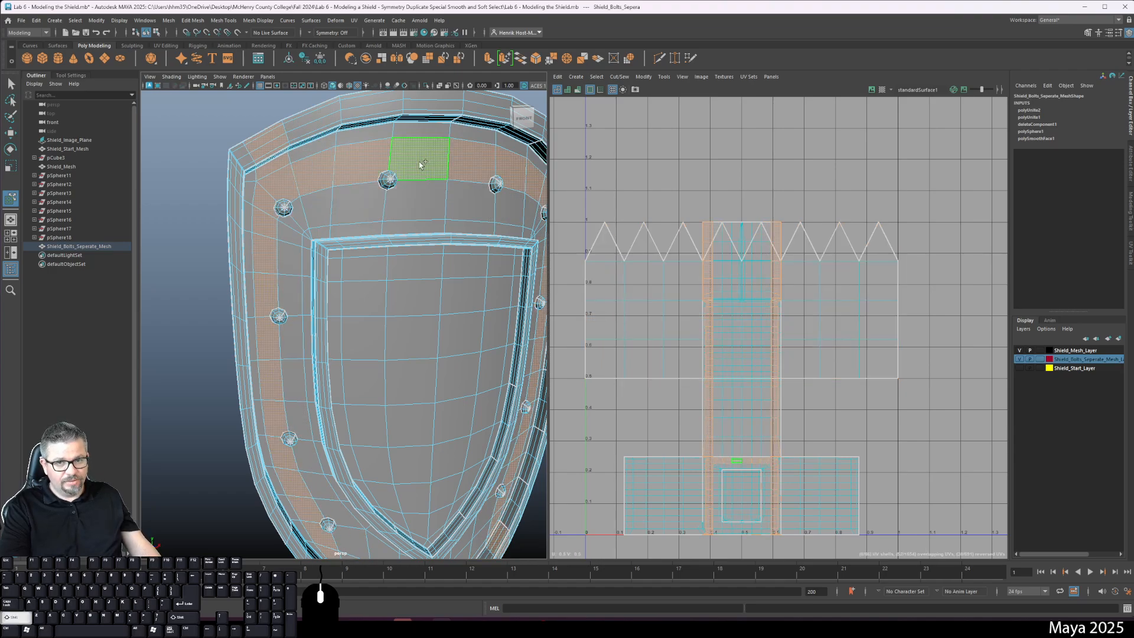
pyautogui.click(326, 143)
pyautogui.keyDown('shift'); pyautogui.doubleClick(360, 140); pyautogui.keyUp('shift')
pyautogui.click(330, 168)
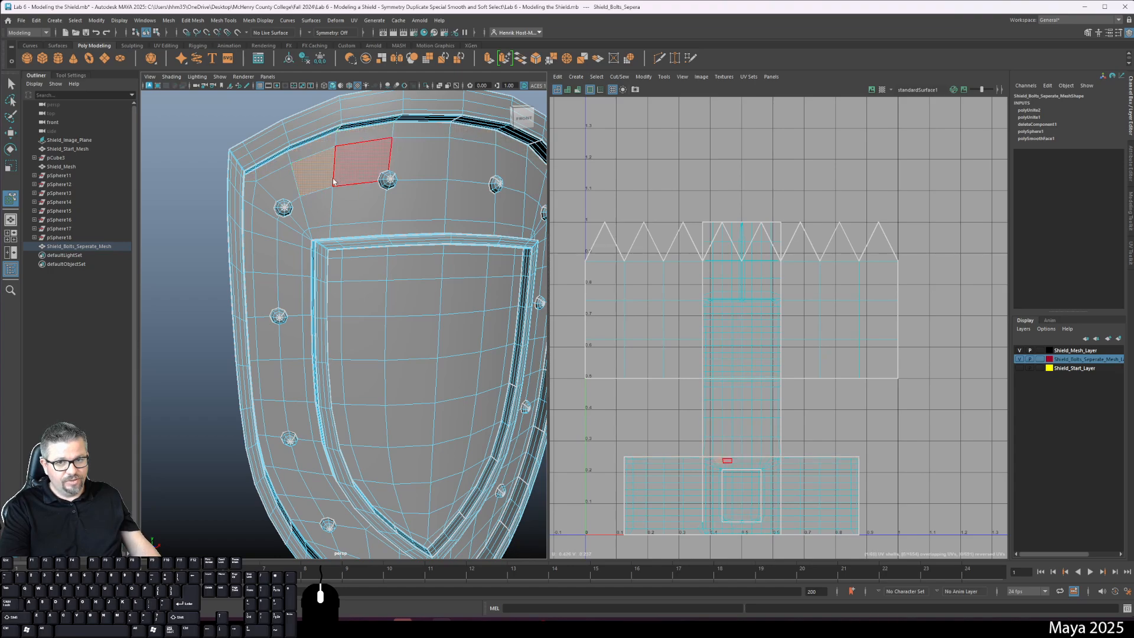
pyautogui.click(283, 184)
pyautogui.keyDown('shift'); pyautogui.doubleClick(265, 204); pyautogui.keyUp('shift')
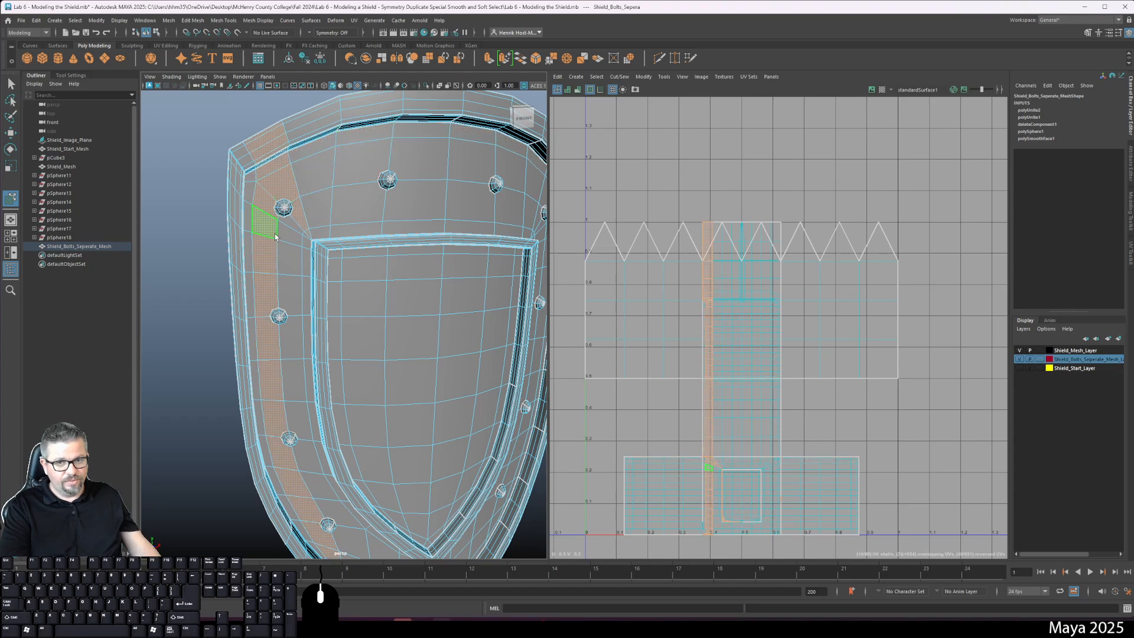
# - Select the shield faces surrounding the upper-left bolt one by one
pyautogui.click(291, 227)
pyautogui.keyDown('alt'); pyautogui.moveTo(275, 187); pyautogui.dragTo(336, 245, button='right'); pyautogui.keyUp('alt')
pyautogui.keyDown('alt'); pyautogui.moveTo(336, 246); pyautogui.dragTo(398, 355, button='middle'); pyautogui.keyUp('alt')
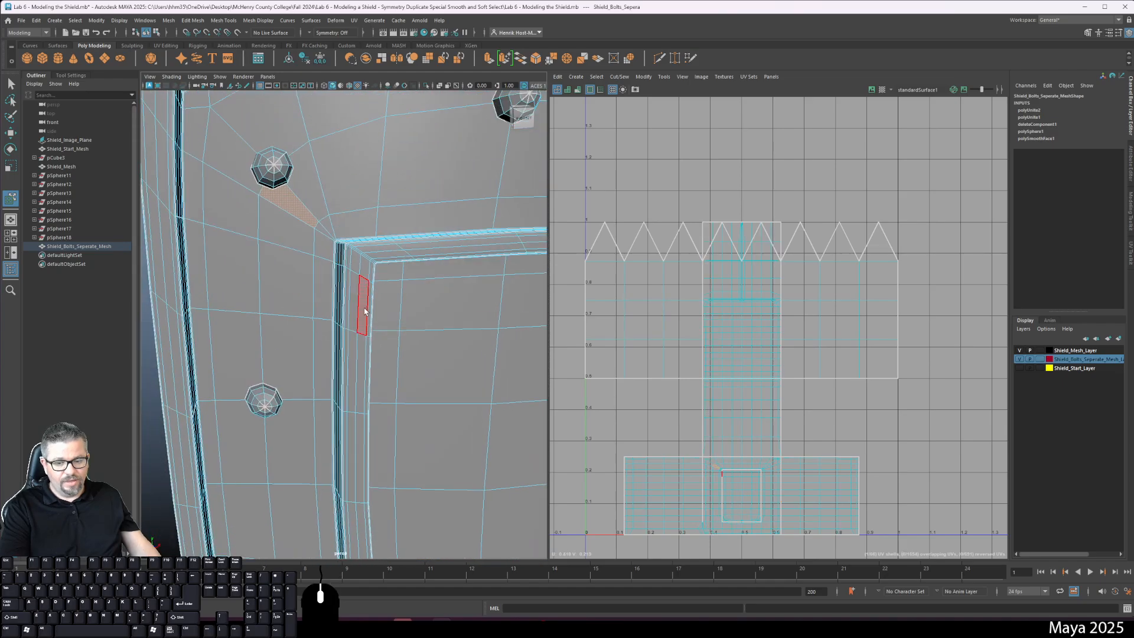
pyautogui.keyDown('alt'); pyautogui.moveTo(250, 166); pyautogui.dragTo(283, 214); pyautogui.keyUp('alt')
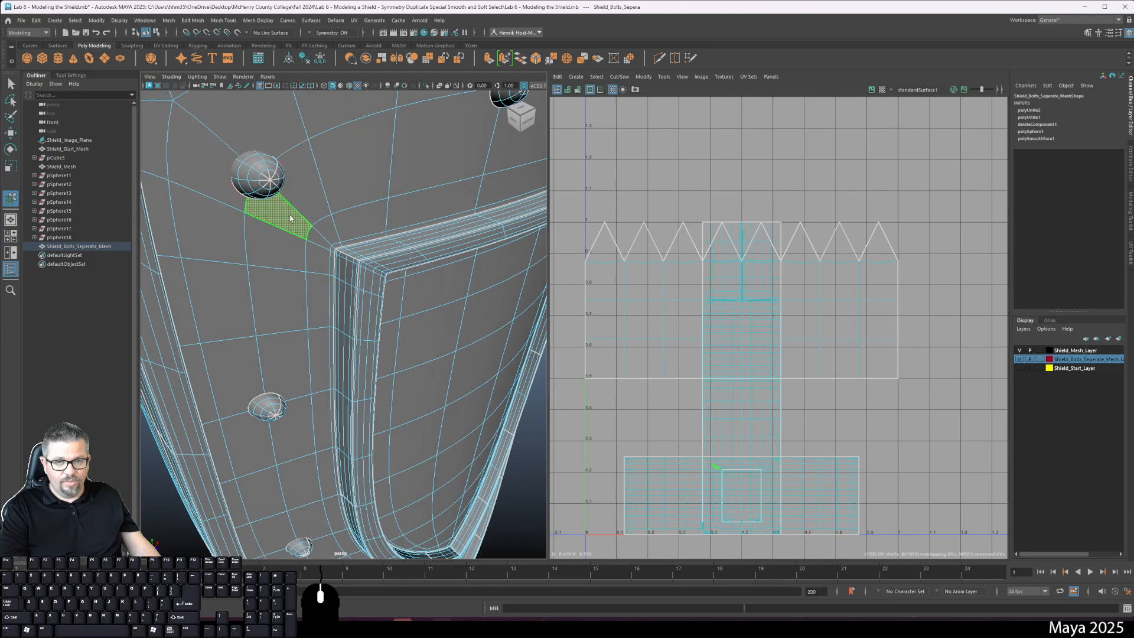
pyautogui.keyDown('shift'); pyautogui.click(260, 127); pyautogui.keyUp('shift')
pyautogui.keyDown('shift'); pyautogui.click(298, 171); pyautogui.keyUp('shift')
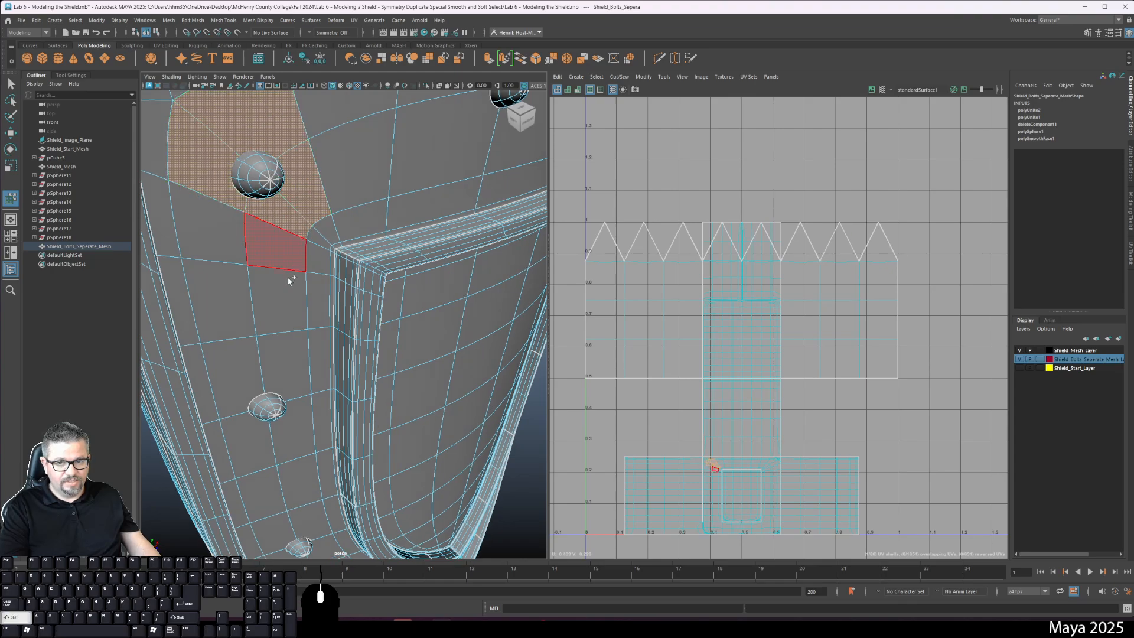
# - Select all faces of the upper-left bolt as a separate piece and view the whole shield from the front
pyautogui.keyDown('shift'); pyautogui.doubleClick(299, 476); pyautogui.keyUp('shift')
pyautogui.keyDown('alt'); pyautogui.moveTo(266, 480); pyautogui.dragTo(266, 218); pyautogui.keyUp('alt')
pyautogui.keyDown('alt'); pyautogui.moveTo(266, 218); pyautogui.dragTo(260, 204, button='right'); pyautogui.keyUp('alt')
pyautogui.keyDown('alt'); pyautogui.moveTo(259, 203); pyautogui.dragTo(241, 247); pyautogui.keyUp('alt')
pyautogui.doubleClick(321, 278)
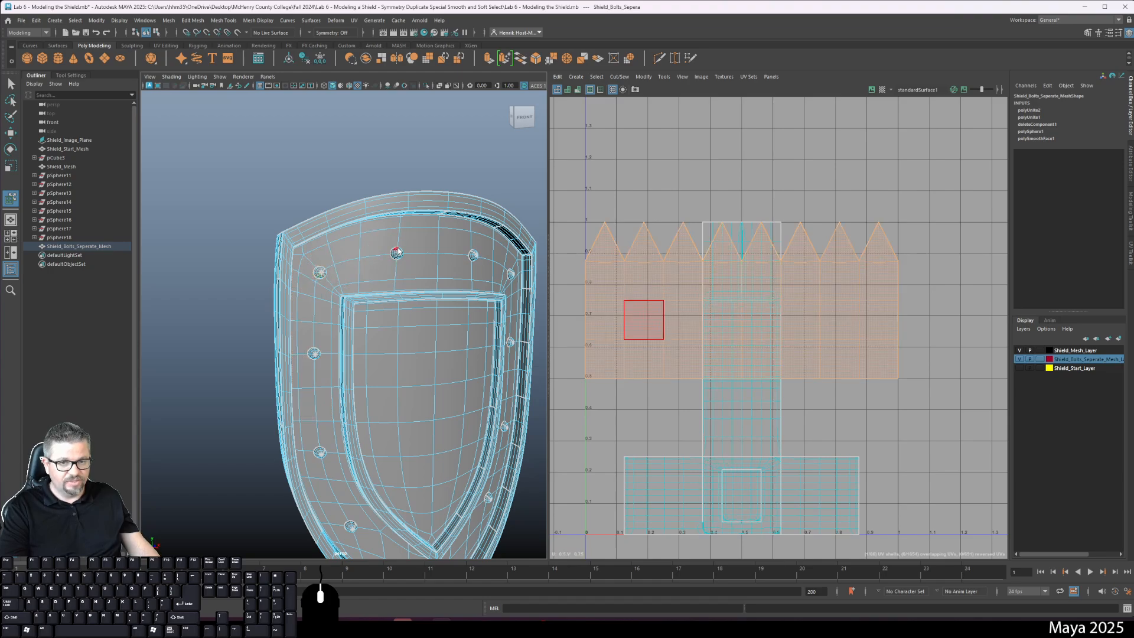
pyautogui.keyDown('alt'); pyautogui.moveTo(373, 285); pyautogui.dragTo(347, 286); pyautogui.keyUp('alt')
pyautogui.keyDown('alt'); pyautogui.moveTo(347, 286); pyautogui.dragTo(310, 159, button='middle'); pyautogui.keyUp('alt')
pyautogui.keyDown('alt'); pyautogui.moveTo(378, 284); pyautogui.dragTo(361, 284, button='right'); pyautogui.keyUp('alt')
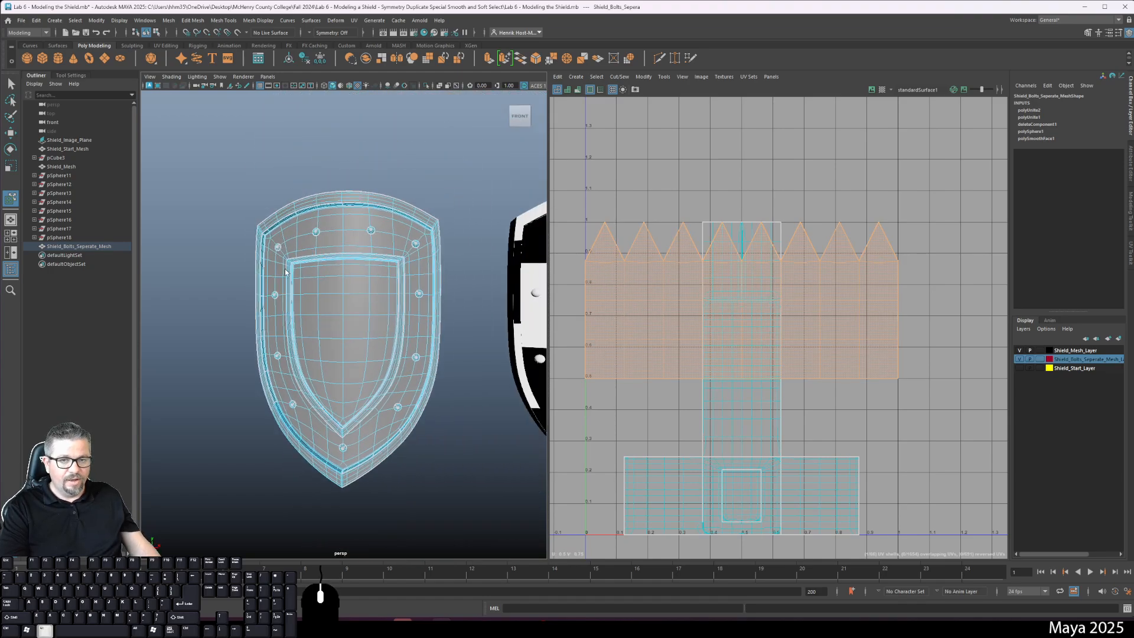
# - Hide the Shield_Bolts_Seperate_Mesh layer and bring the checkered shield into view
pyautogui.click(362, 284)
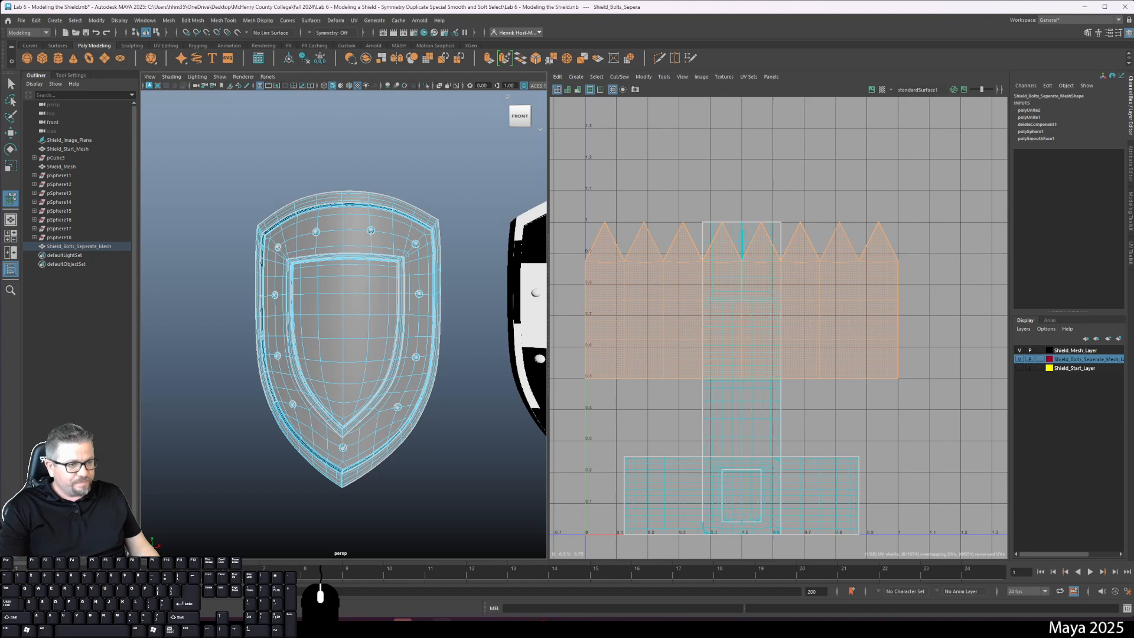
pyautogui.click(1019, 359)
pyautogui.press('f')
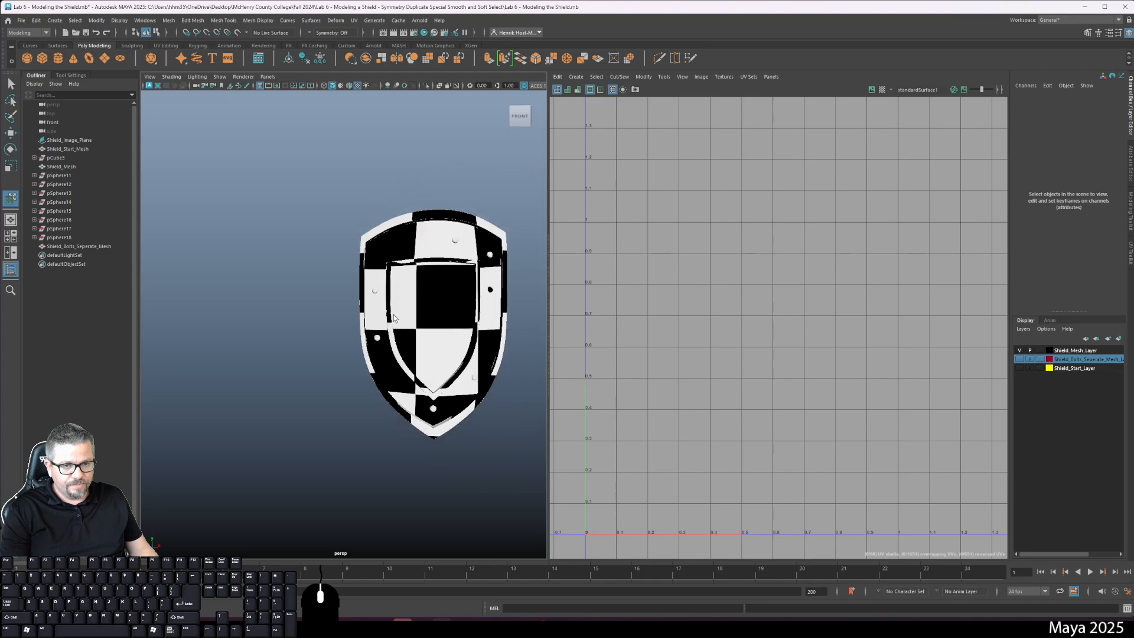
# - Select the checkered Shield_Mesh and frame both the shield and its full UV layout
pyautogui.click(425, 296)
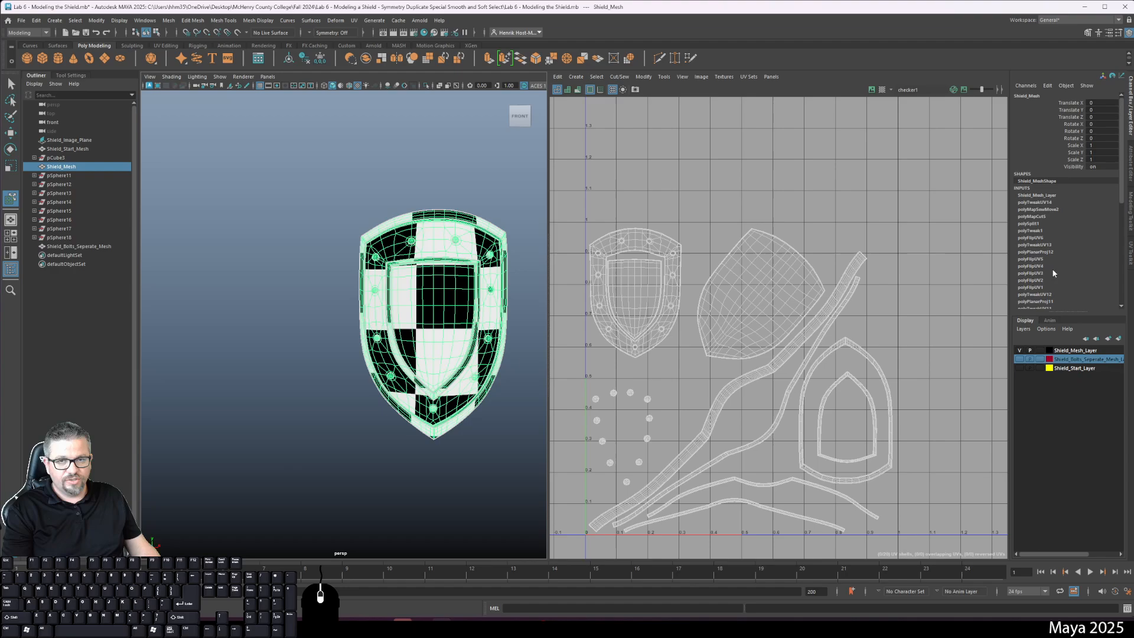
pyautogui.scroll(2, 761, 241)
pyautogui.scroll(2, 378, 213)
pyautogui.scroll(2, 413, 254)
pyautogui.press('f')
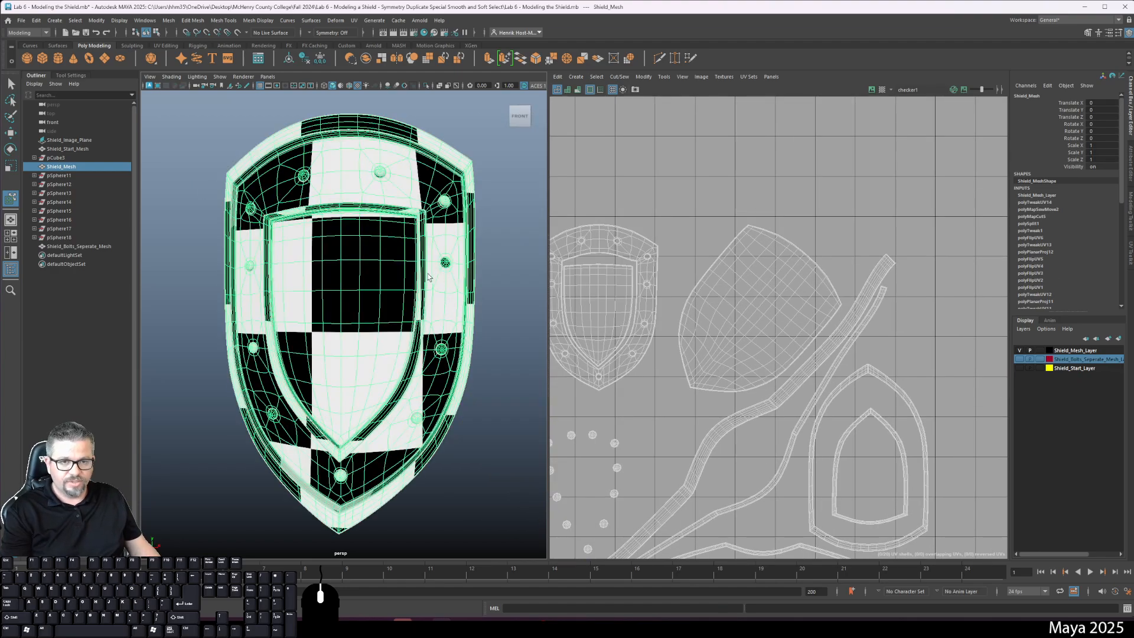
pyautogui.press('f')
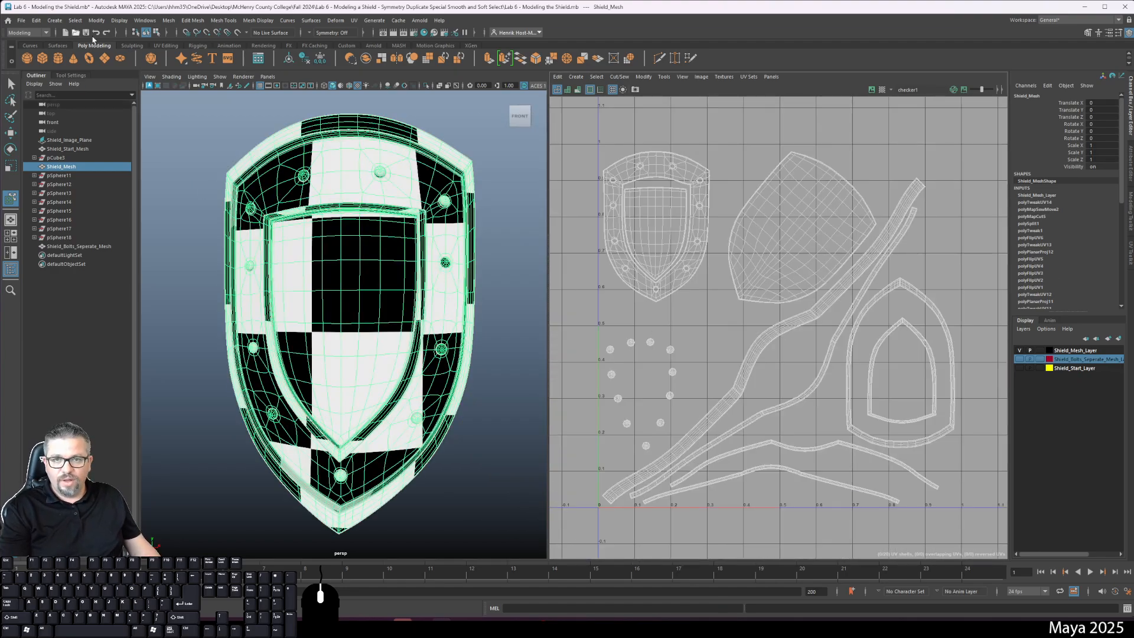
# - Display the shield's UV shells with shading and UV distortion colouring, and toggle the wireframe display
pyautogui.click(567, 89)
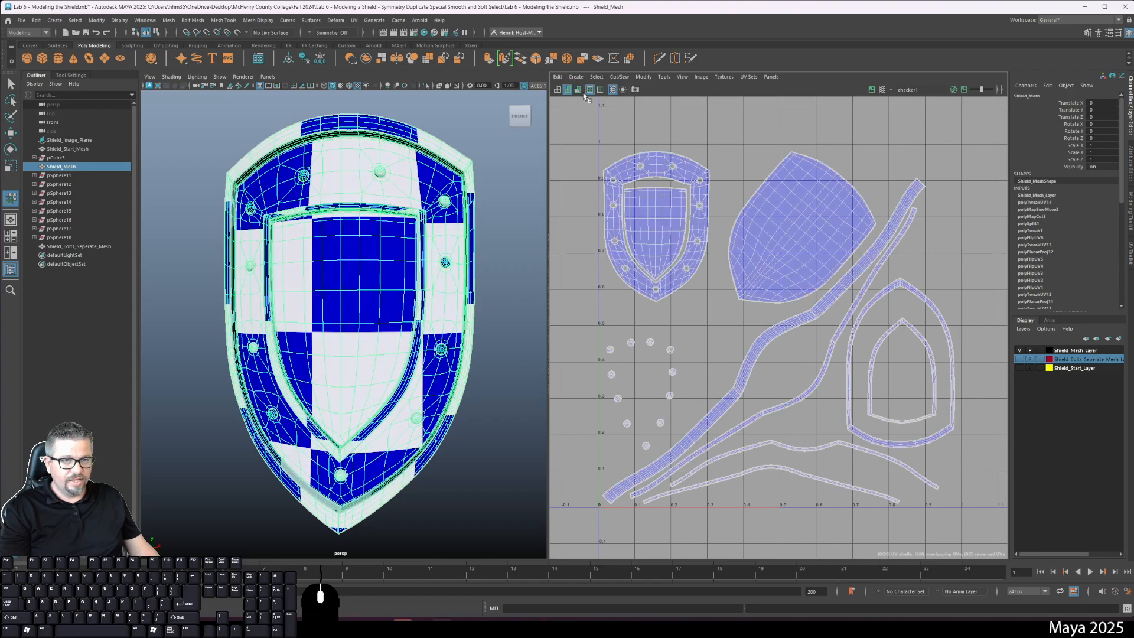
pyautogui.click(578, 89)
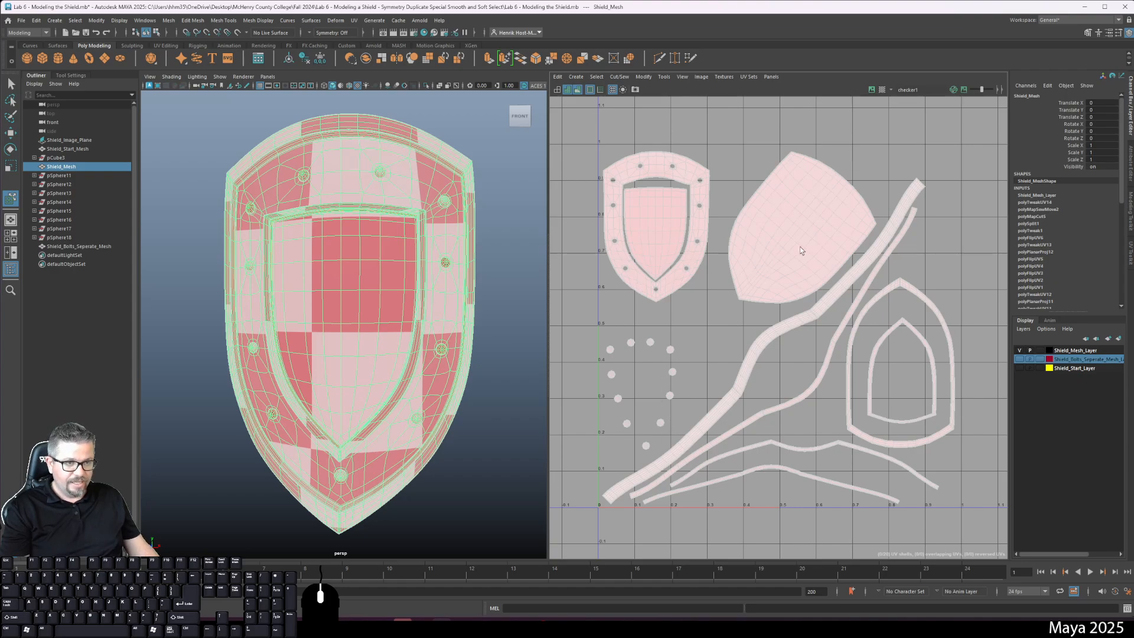
pyautogui.scroll(5, 748, 283)
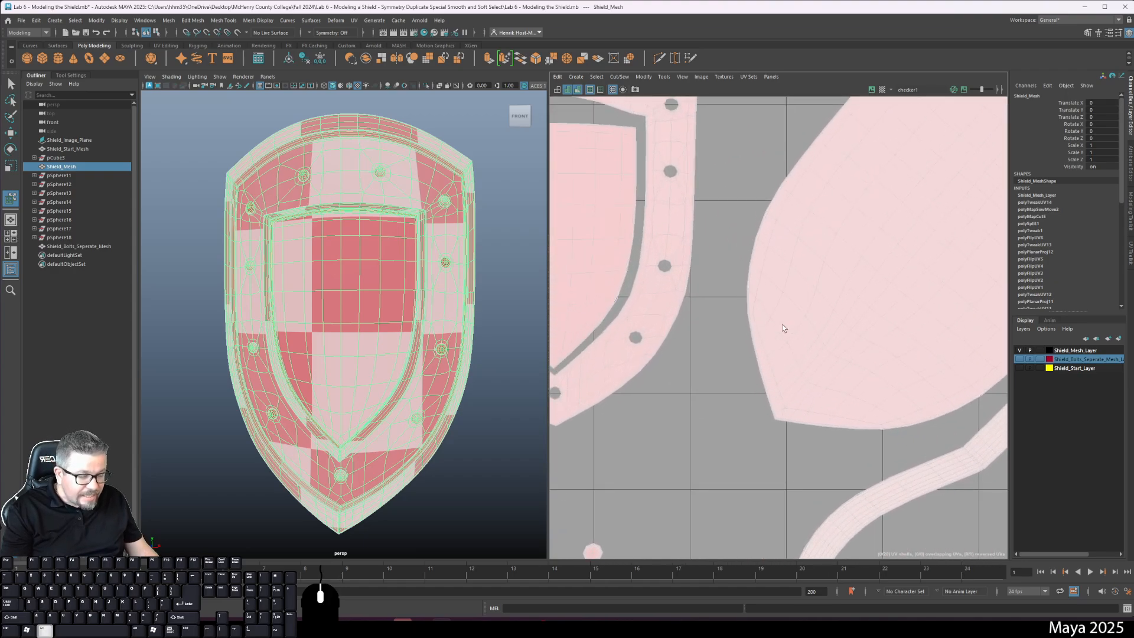
pyautogui.keyDown('alt'); pyautogui.moveTo(784, 329); pyautogui.dragTo(641, 402, button='middle'); pyautogui.keyUp('alt')
pyautogui.keyDown('alt'); pyautogui.moveTo(671, 258); pyautogui.dragTo(637, 162, button='right'); pyautogui.keyUp('alt')
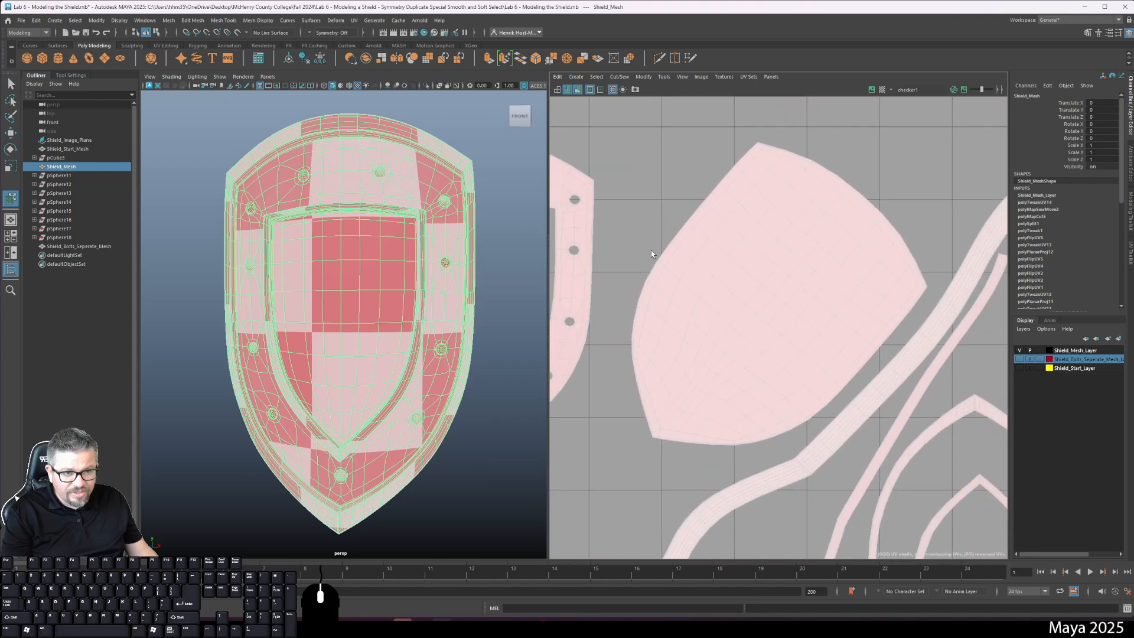
pyautogui.click(556, 90)
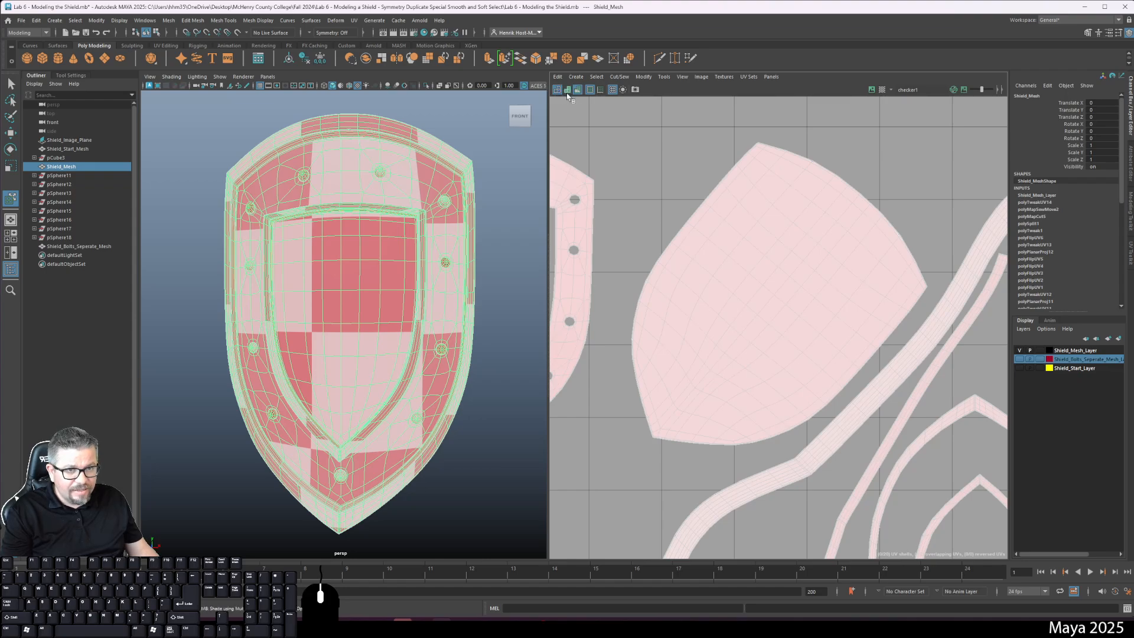
# - Examine the distortion colouring on the shield's long strips, ring shells, bolts and front and back shells
pyautogui.scroll(-5, 663, 304)
pyautogui.scroll(3, 771, 296)
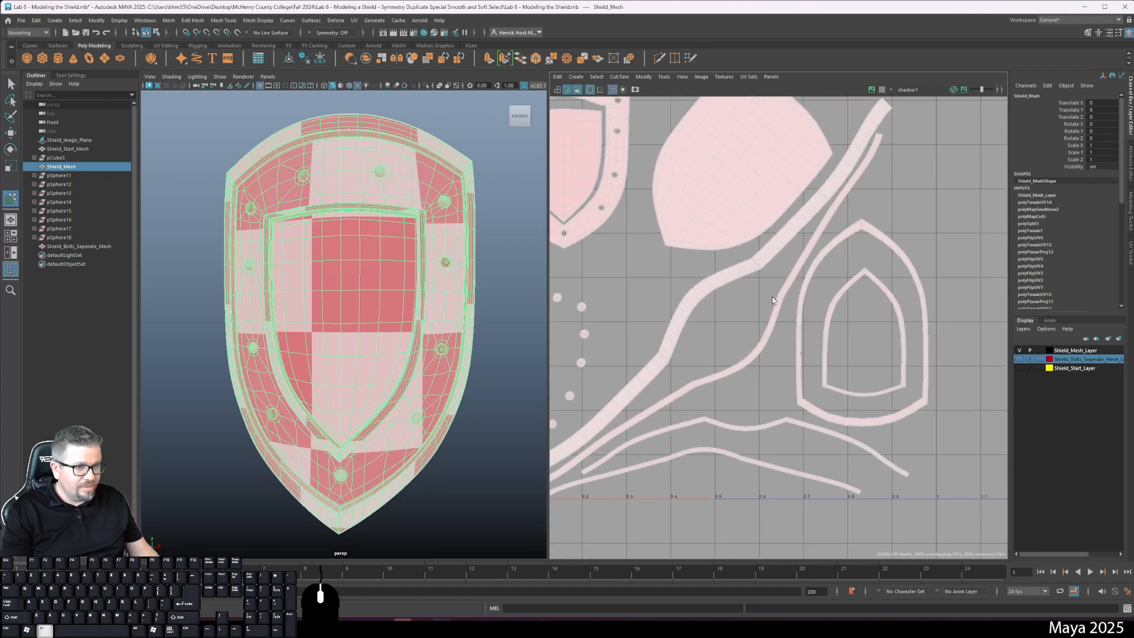
pyautogui.keyDown('alt'); pyautogui.moveTo(809, 359); pyautogui.dragTo(785, 268, button='middle'); pyautogui.keyUp('alt')
pyautogui.keyDown('alt'); pyautogui.moveTo(785, 268); pyautogui.dragTo(751, 334, button='right'); pyautogui.keyUp('alt')
pyautogui.keyDown('alt'); pyautogui.moveTo(752, 335); pyautogui.dragTo(884, 413, button='middle'); pyautogui.keyUp('alt')
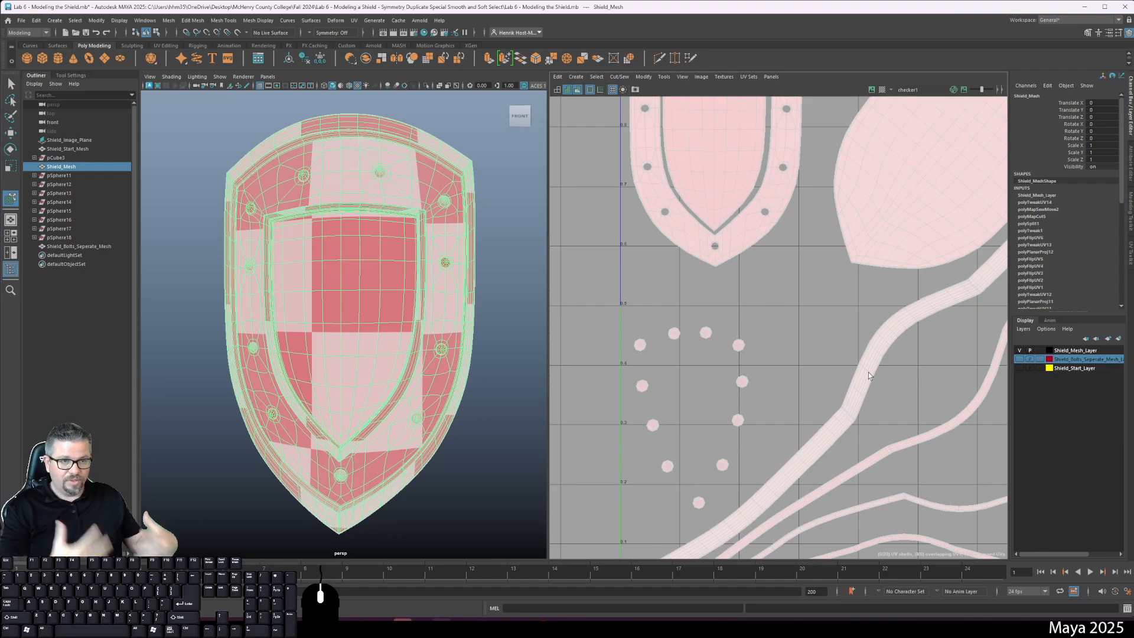
pyautogui.keyDown('alt'); pyautogui.moveTo(790, 185); pyautogui.dragTo(762, 332, button='middle'); pyautogui.keyUp('alt')
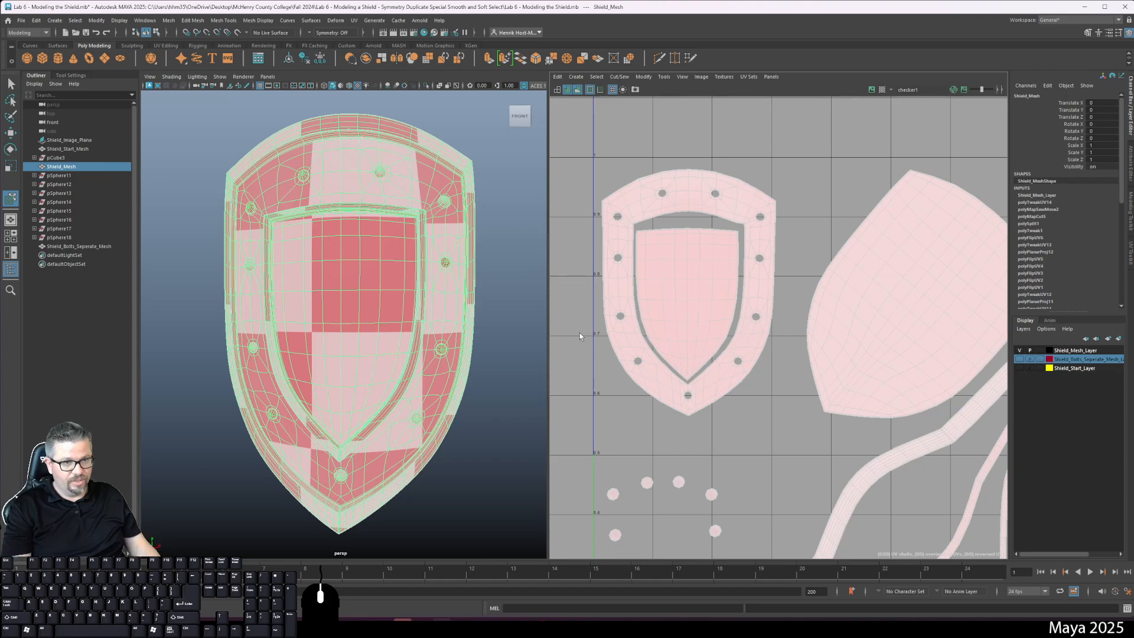
pyautogui.scroll(-5, 671, 205)
pyautogui.keyDown('alt'); pyautogui.moveTo(860, 453); pyautogui.dragTo(819, 342, button='middle'); pyautogui.keyUp('alt')
pyautogui.scroll(-1, 845, 354)
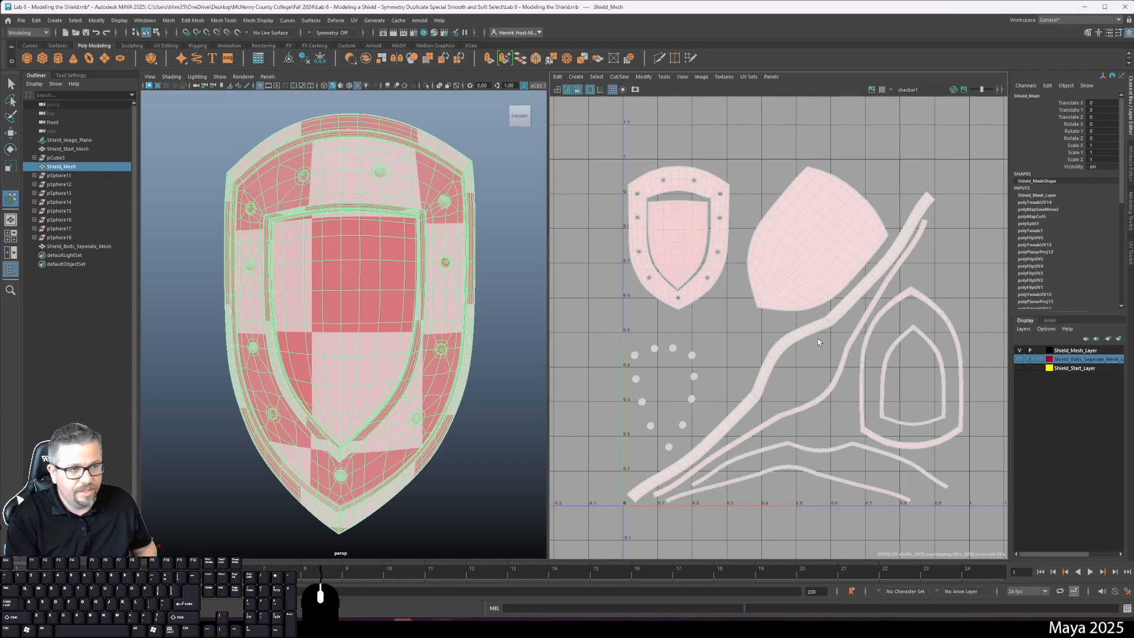
# - Delete all construction history in the scene and deselect the shield mesh
pyautogui.click(39, 21)
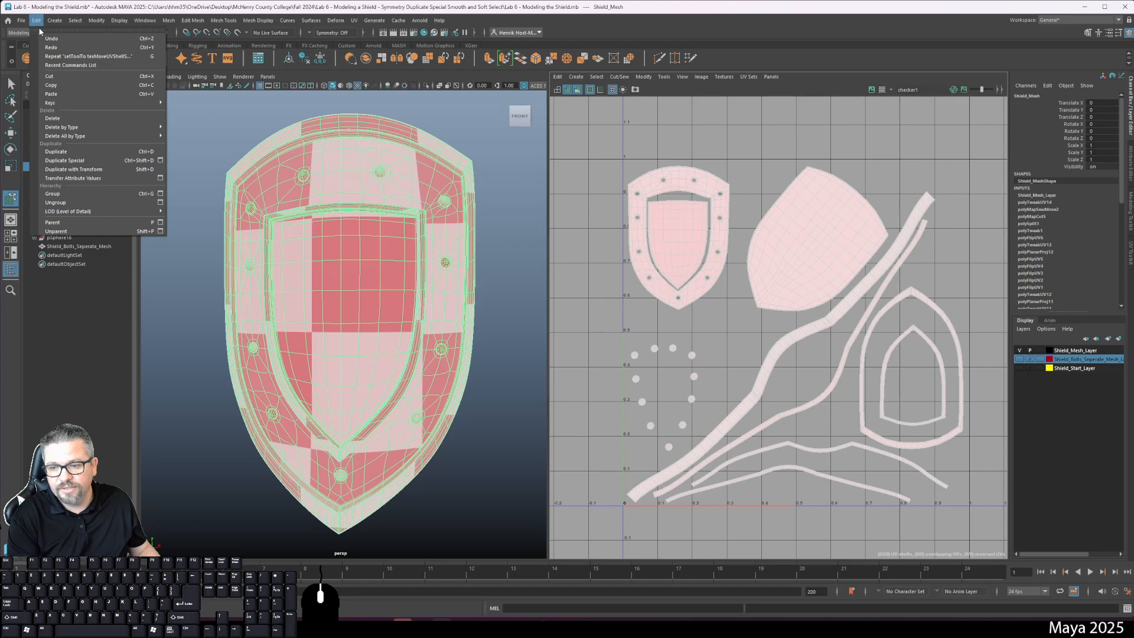
pyautogui.moveTo(135, 136)
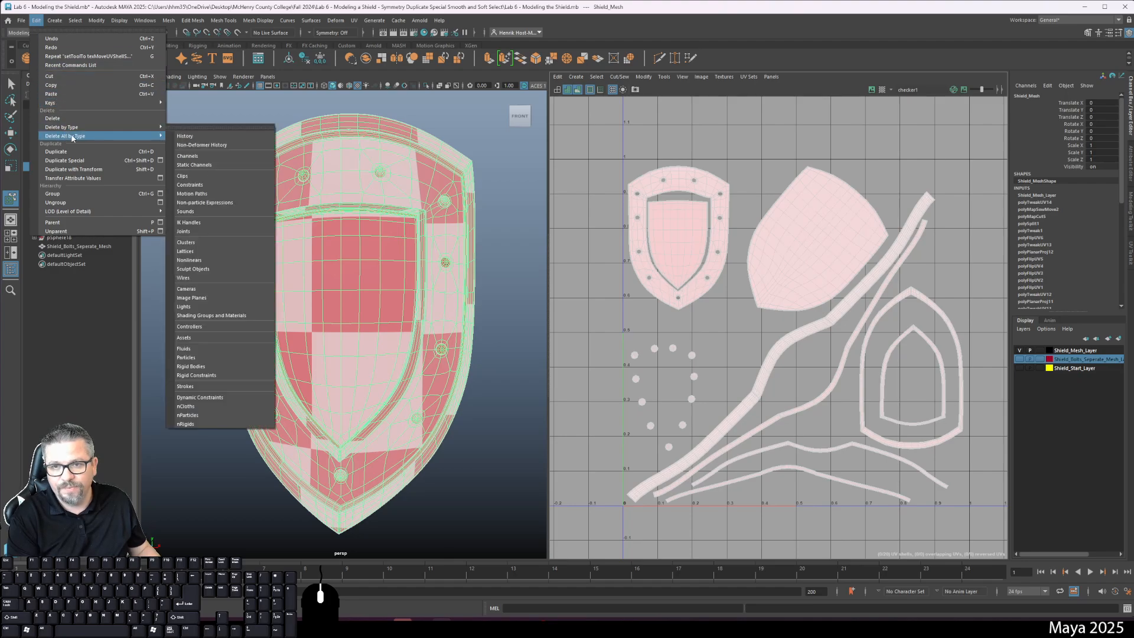
pyautogui.click(189, 135)
pyautogui.rightClick(462, 263)
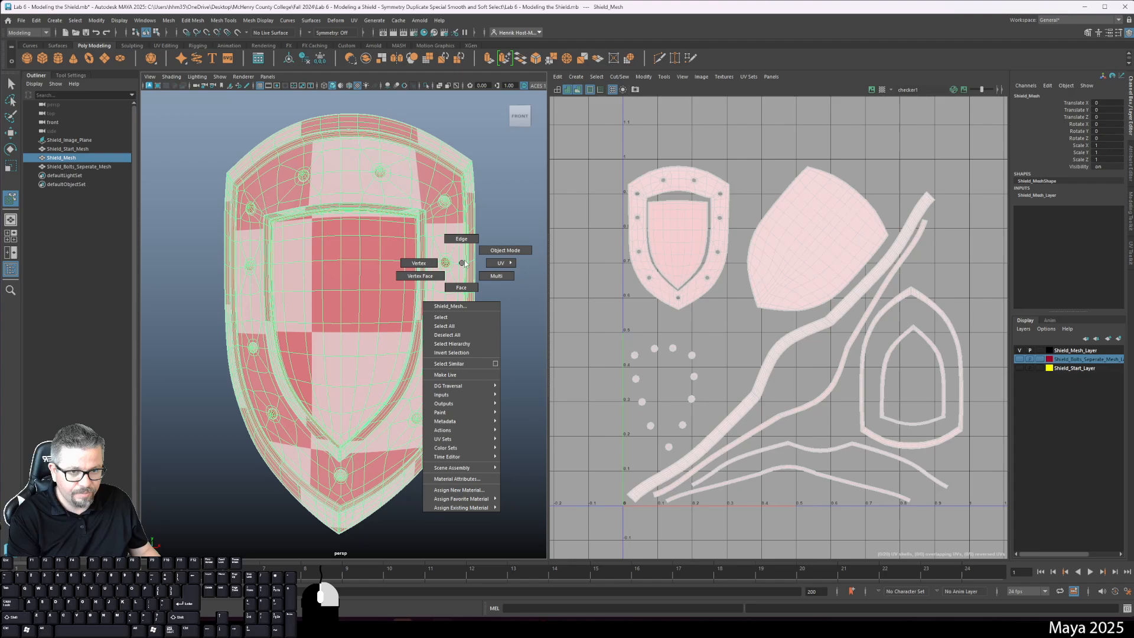
pyautogui.click(495, 349)
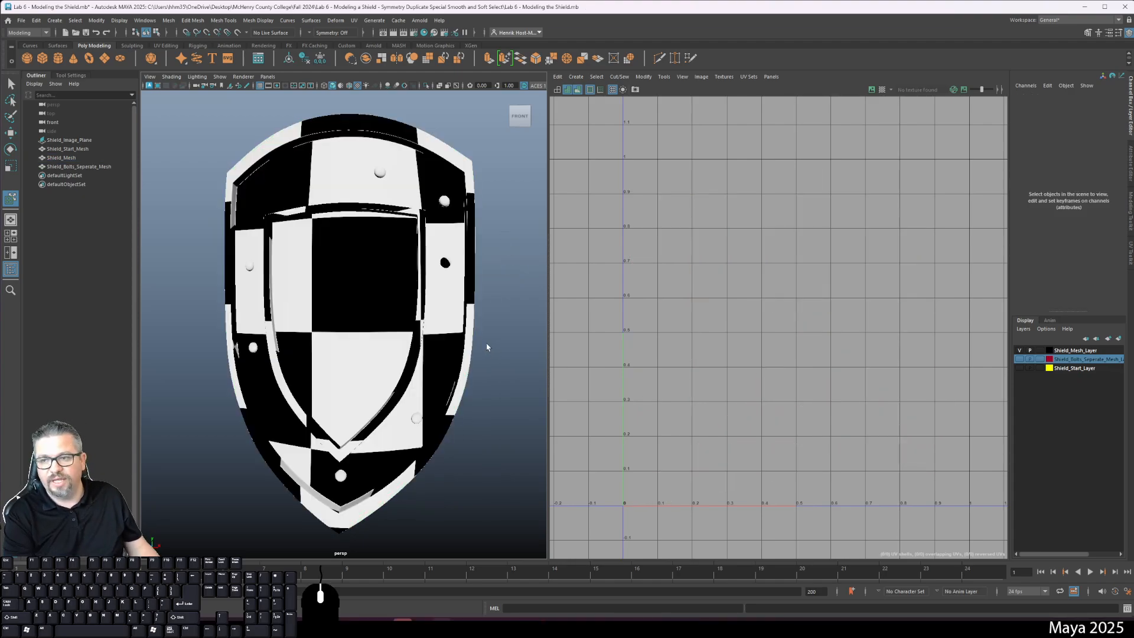